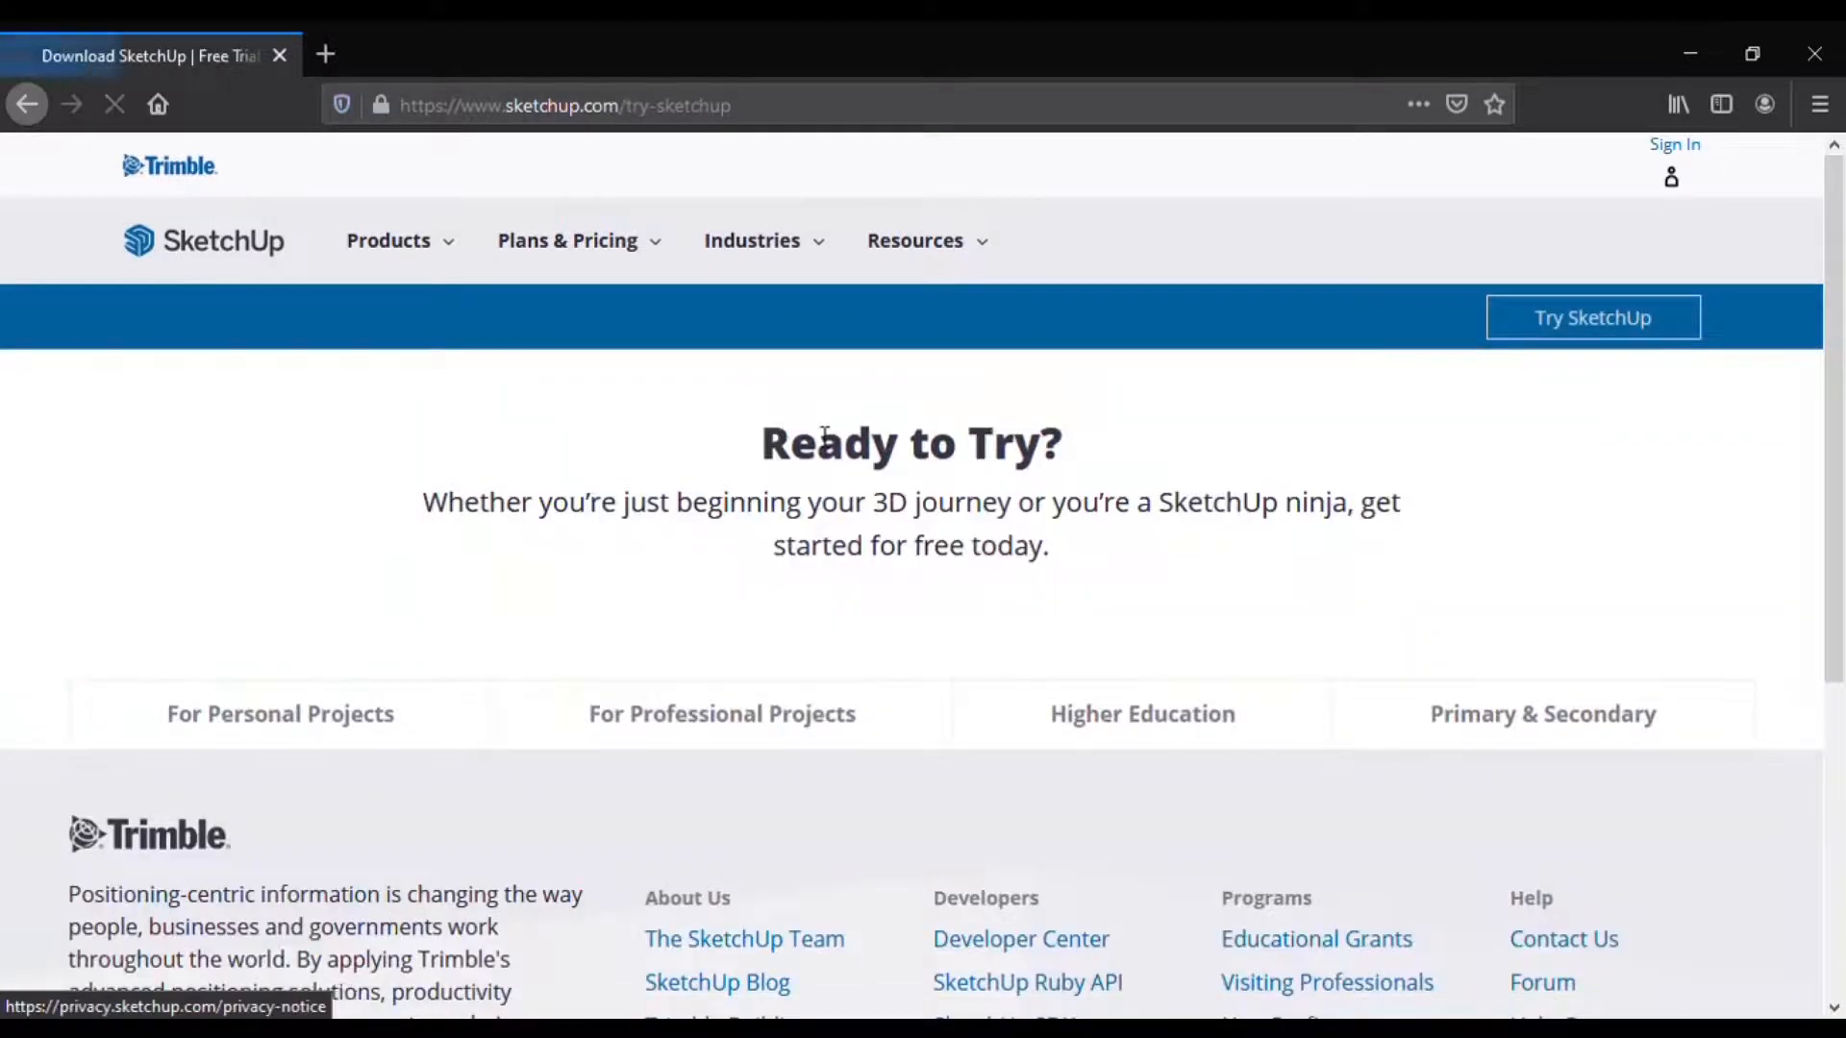
# Step: Pick the For Personal Projects plans and start the free SketchUp web modeller
pyautogui.scroll(-5, 819, 452)
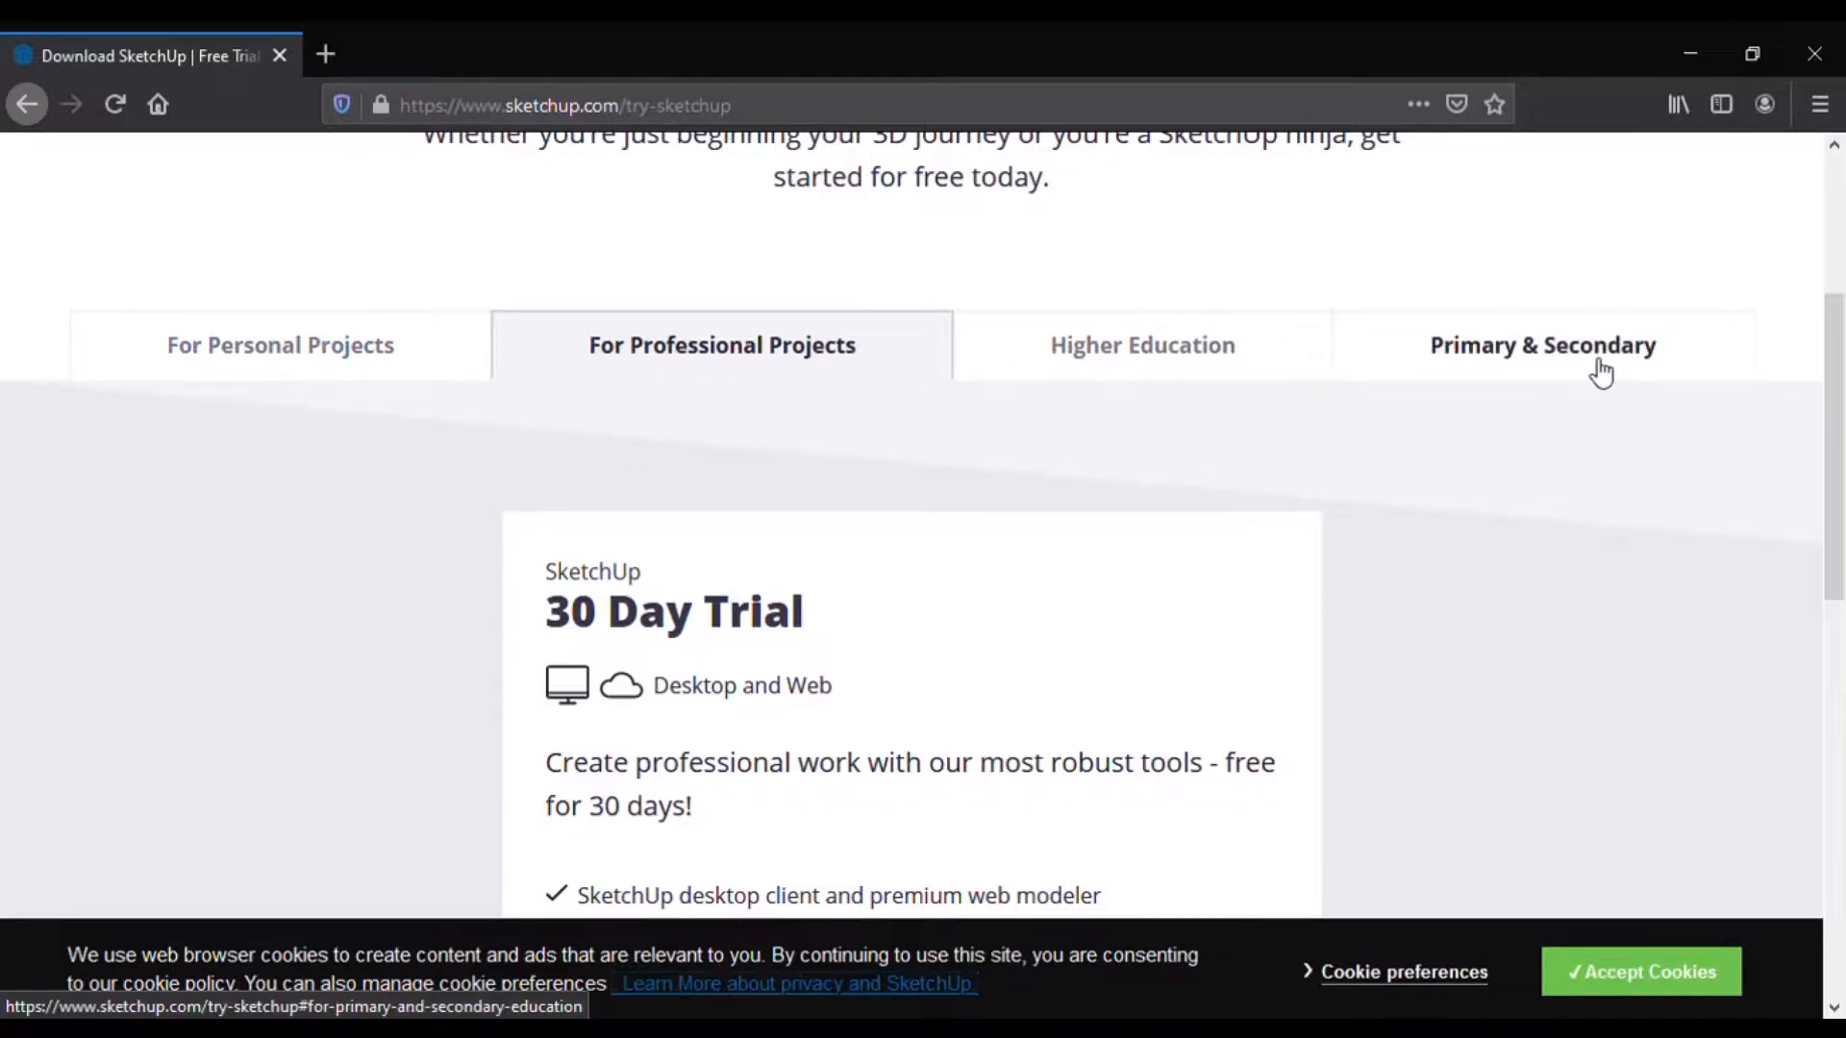
pyautogui.scroll(-1, 577, 433)
pyautogui.click(301, 253)
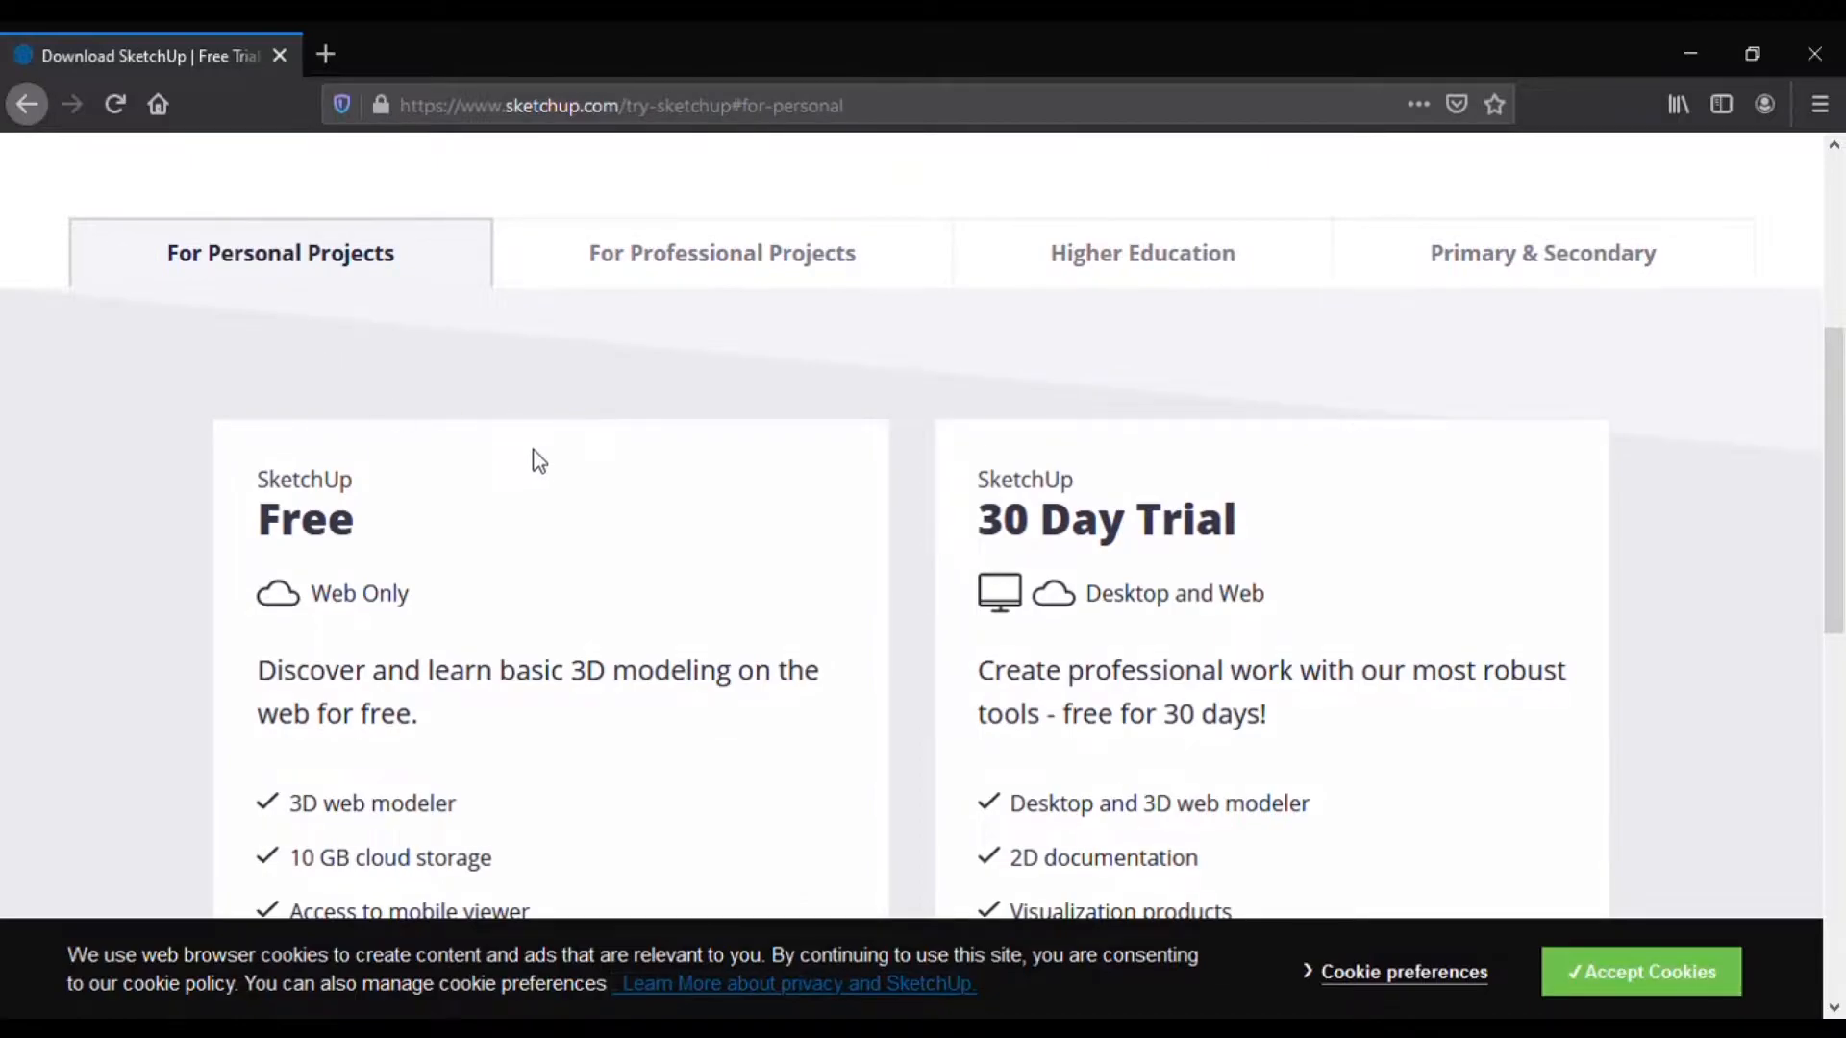
pyautogui.scroll(-3, 531, 453)
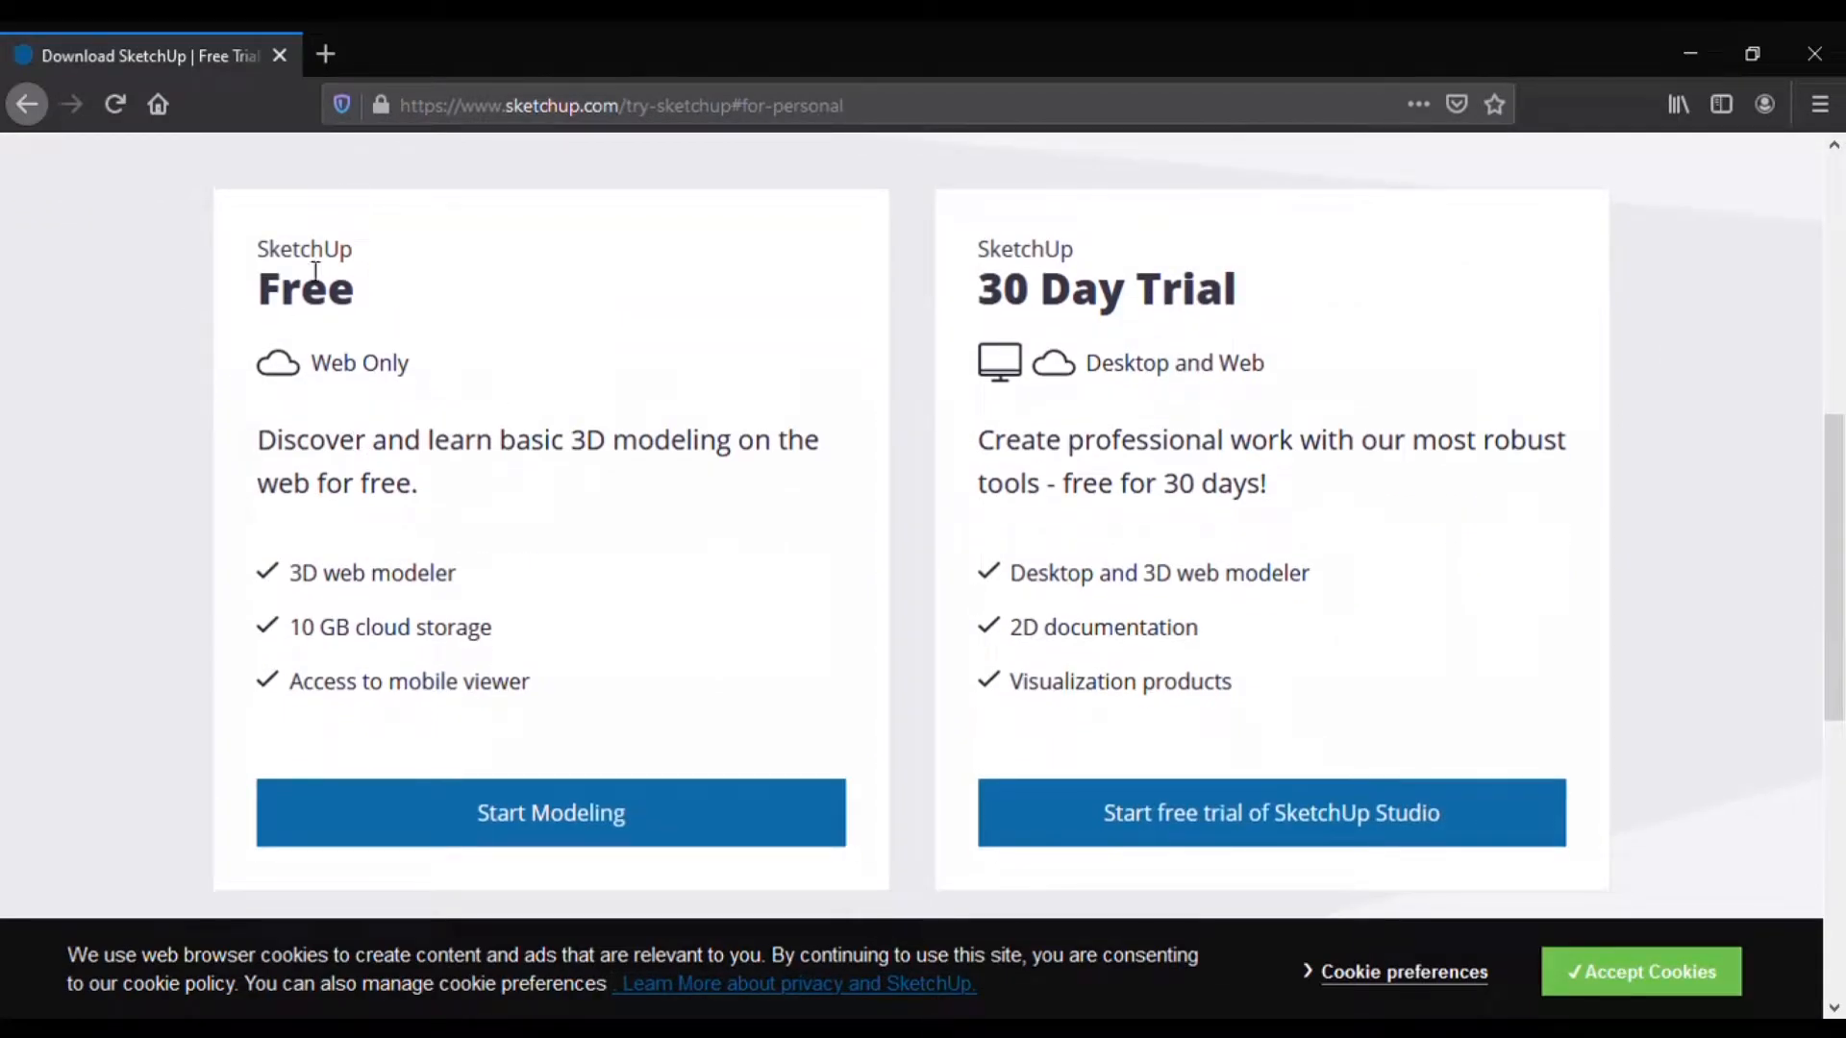
pyautogui.click(535, 829)
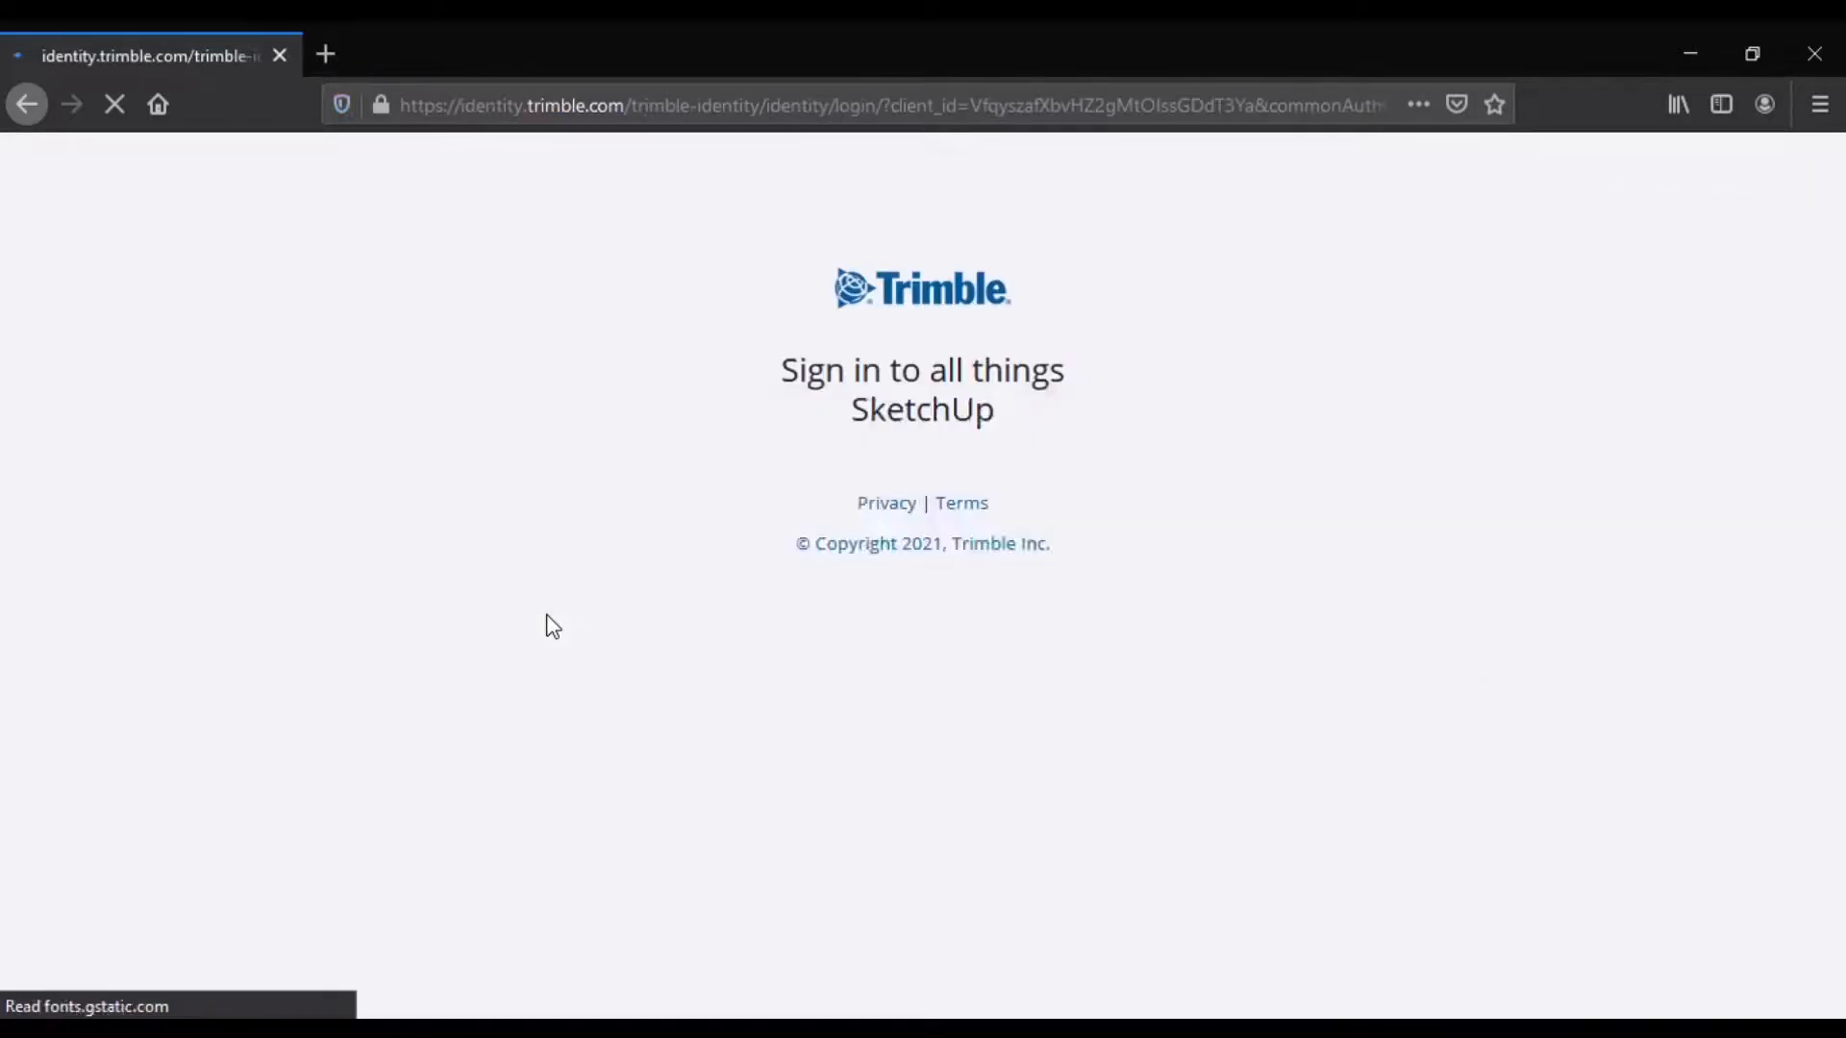
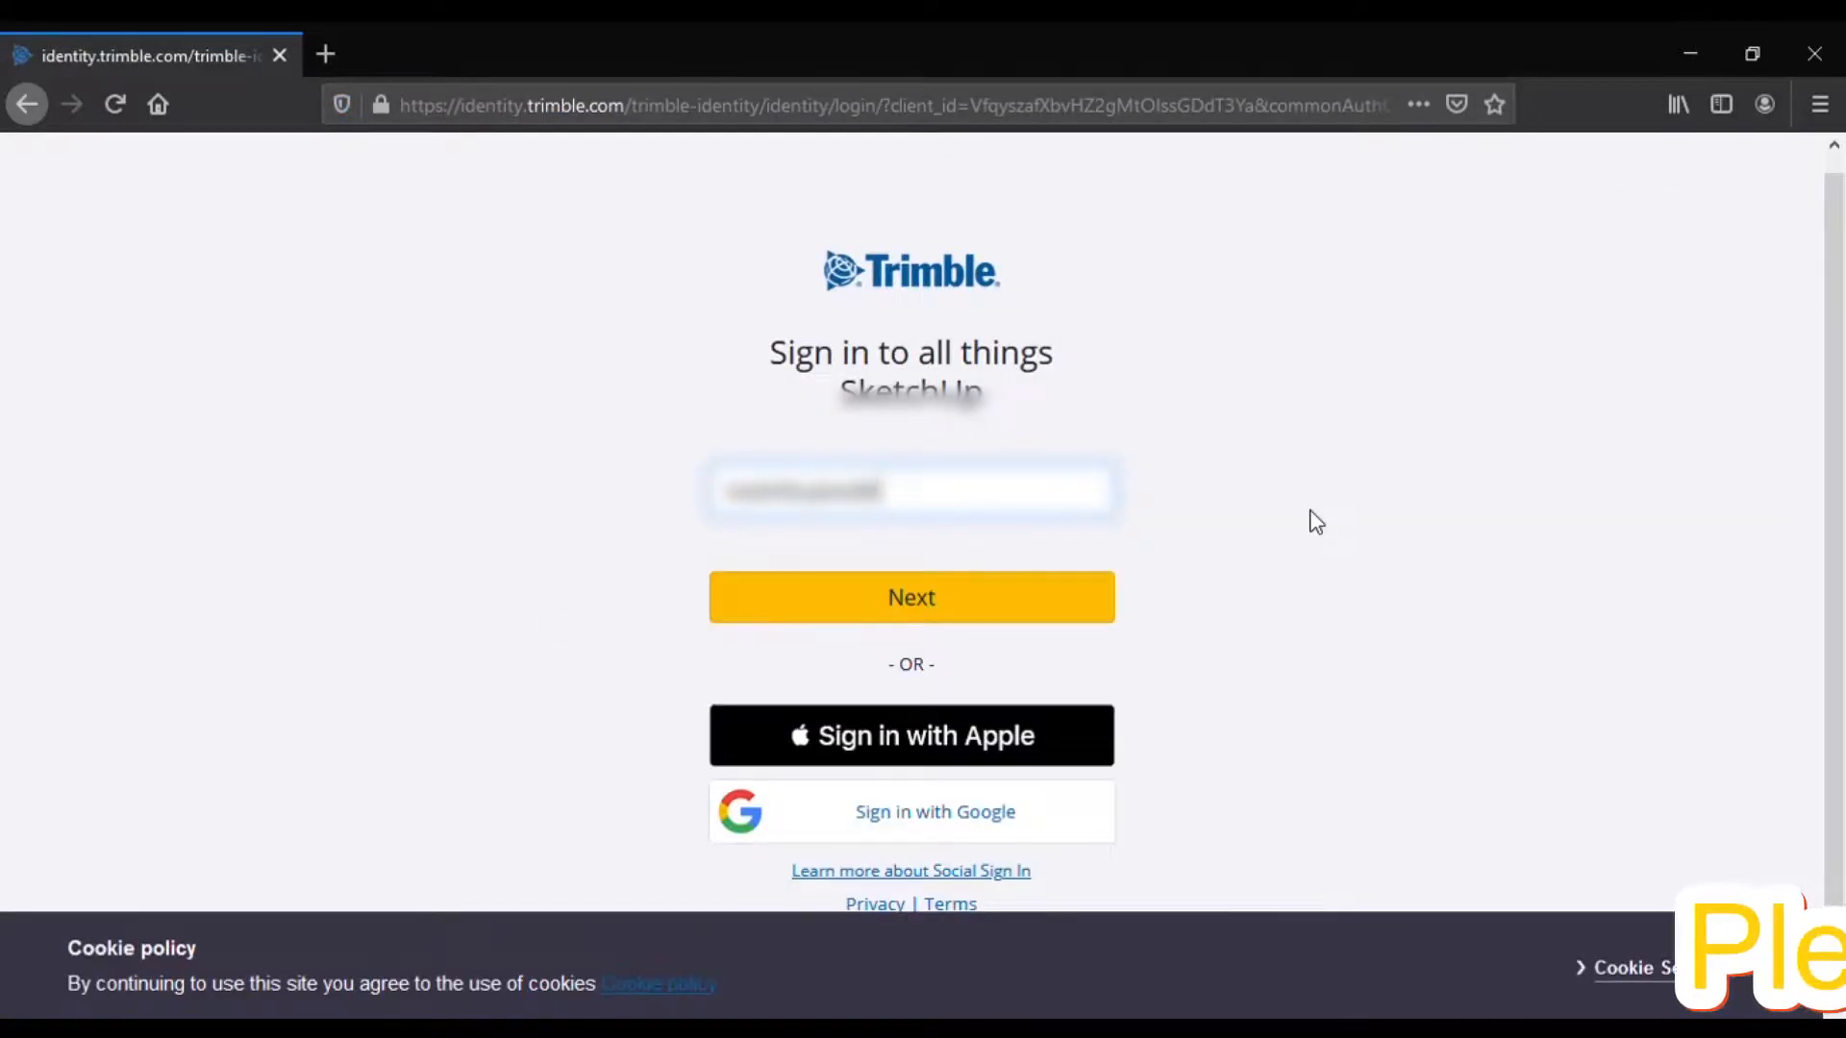
# Step: Enter the user's email address on Trimble Identity to begin registration
pyautogui.write('@gmail.com')
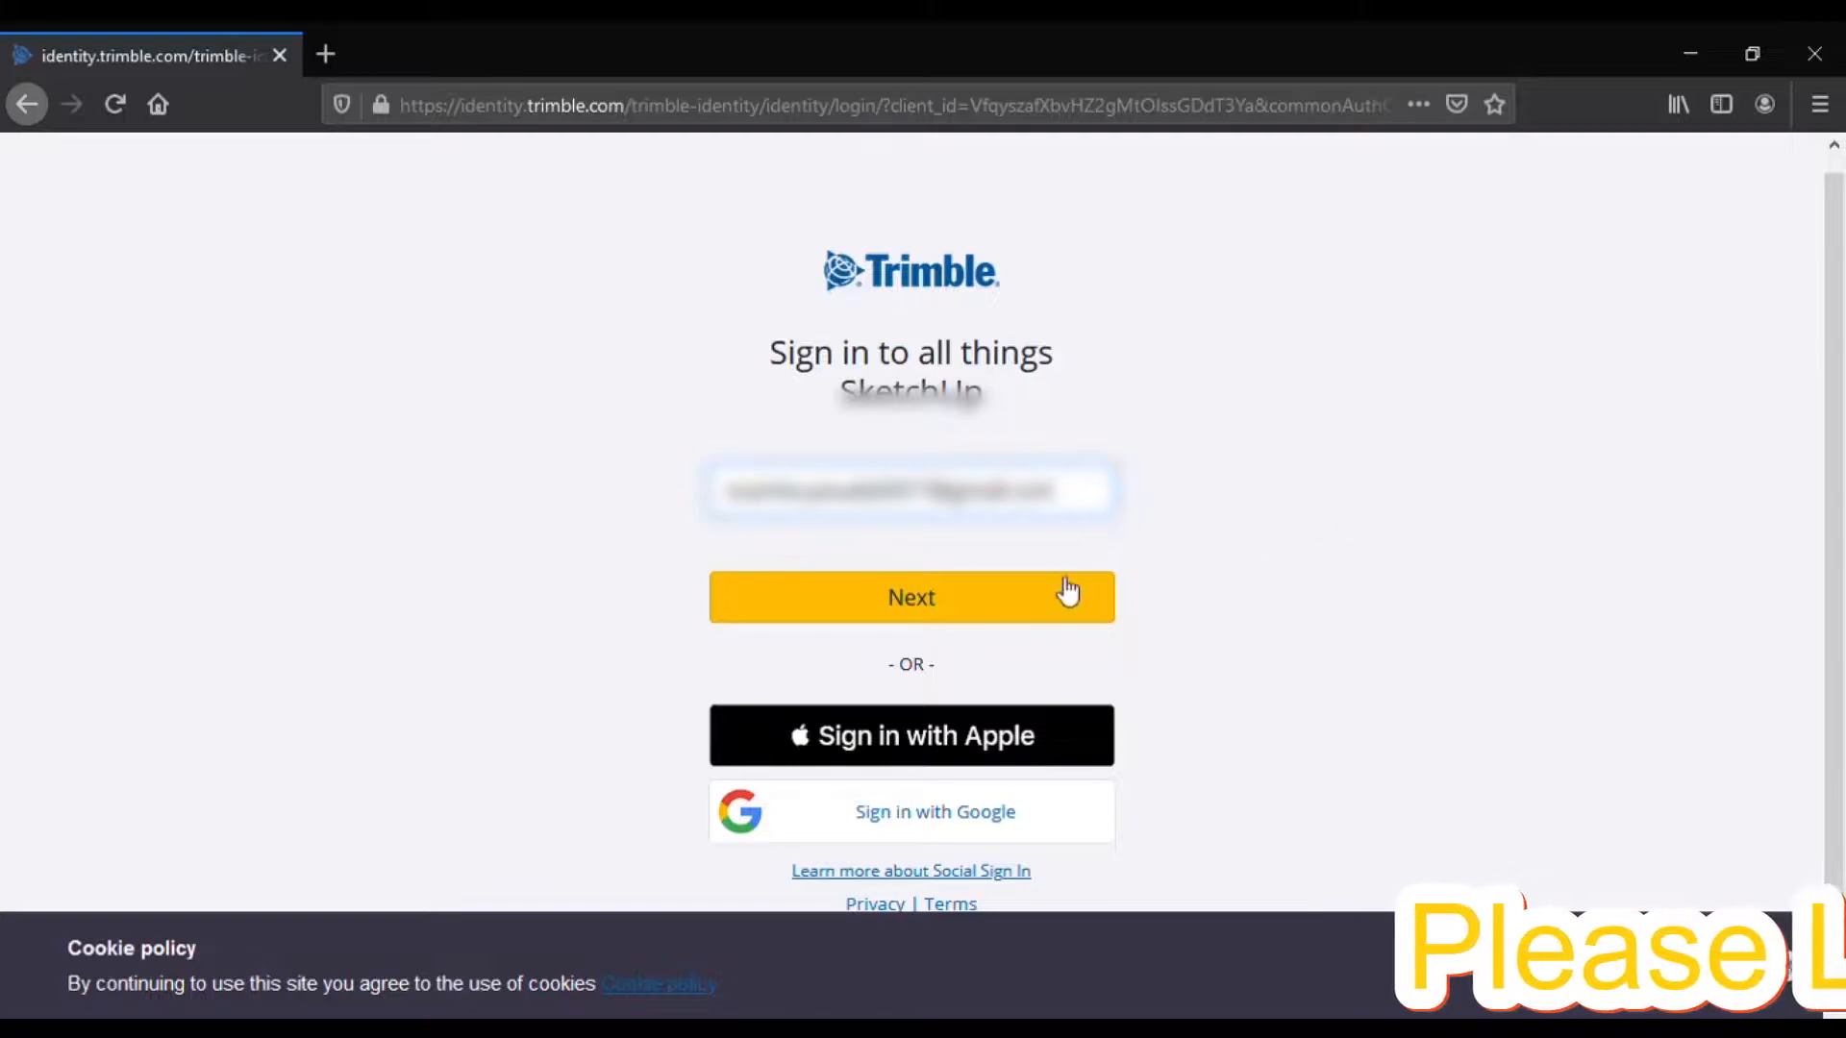
pyautogui.click(1091, 580)
pyautogui.scroll(-1, 908, 694)
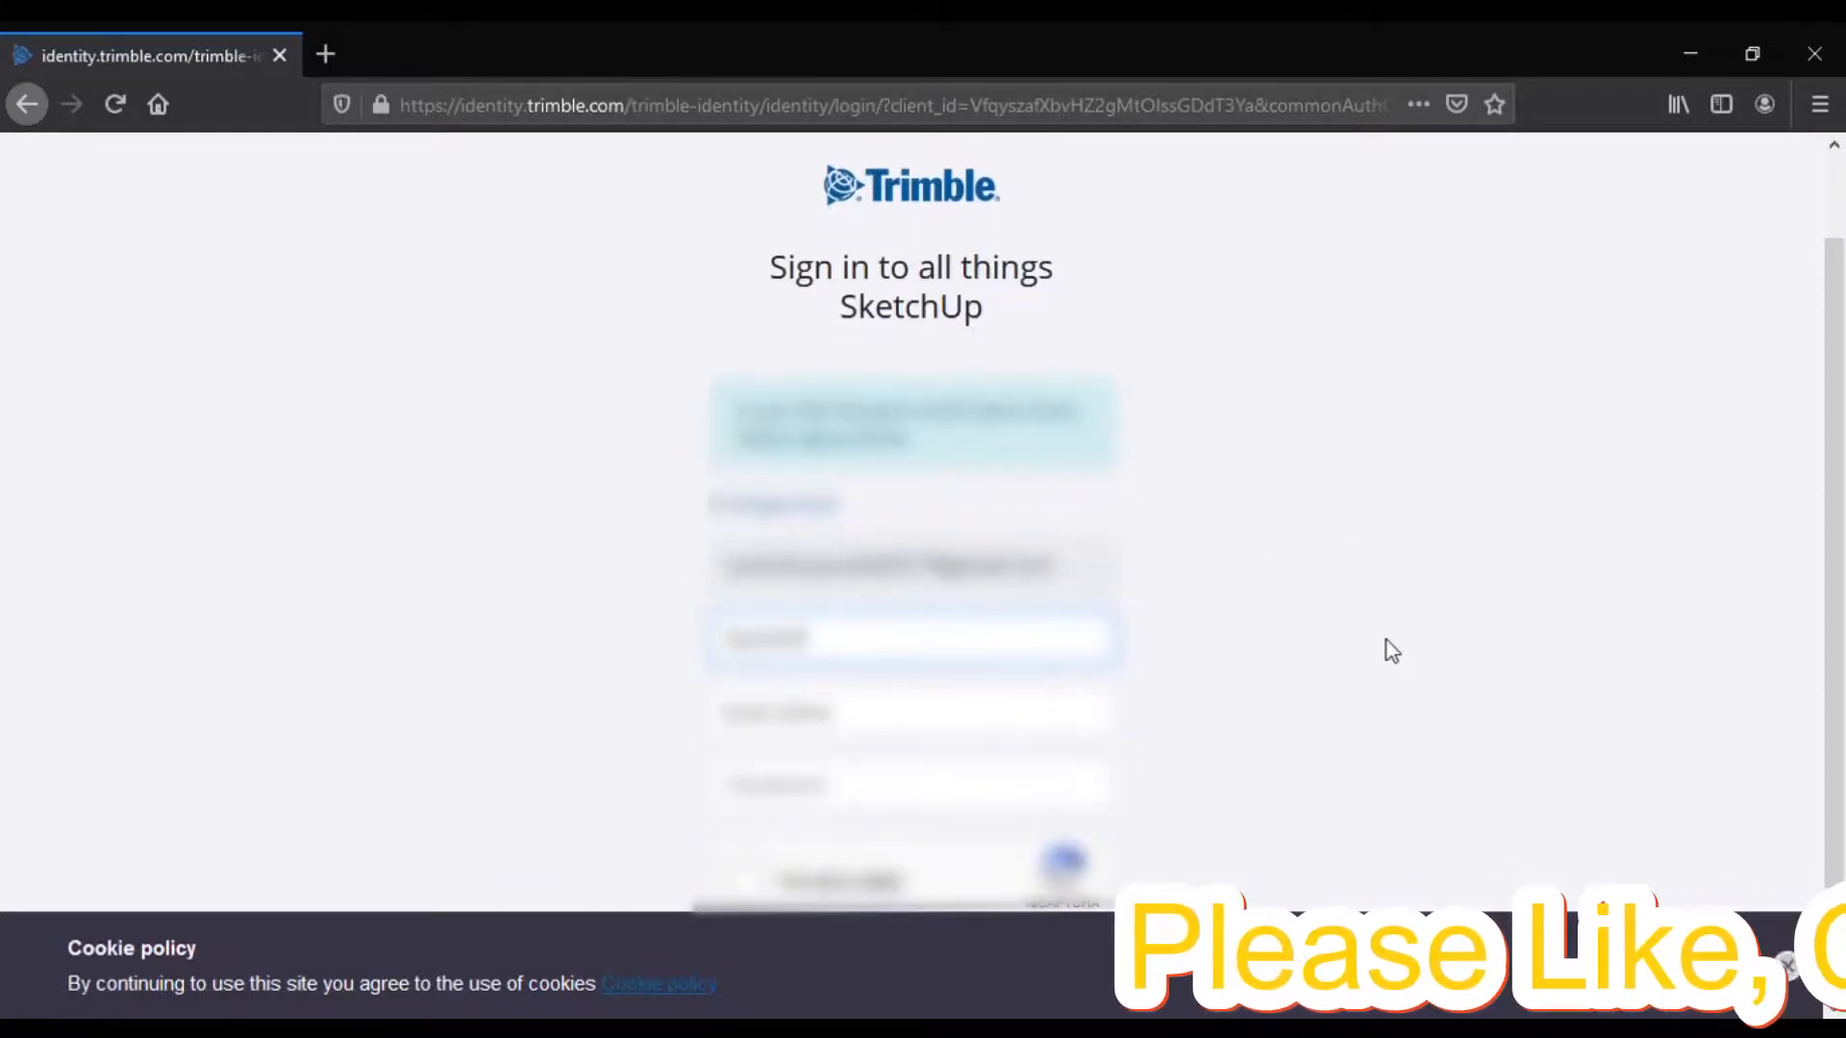
# Step: Fill in the first name, last name and a password, and pass the robot check
pyautogui.press('Tab')
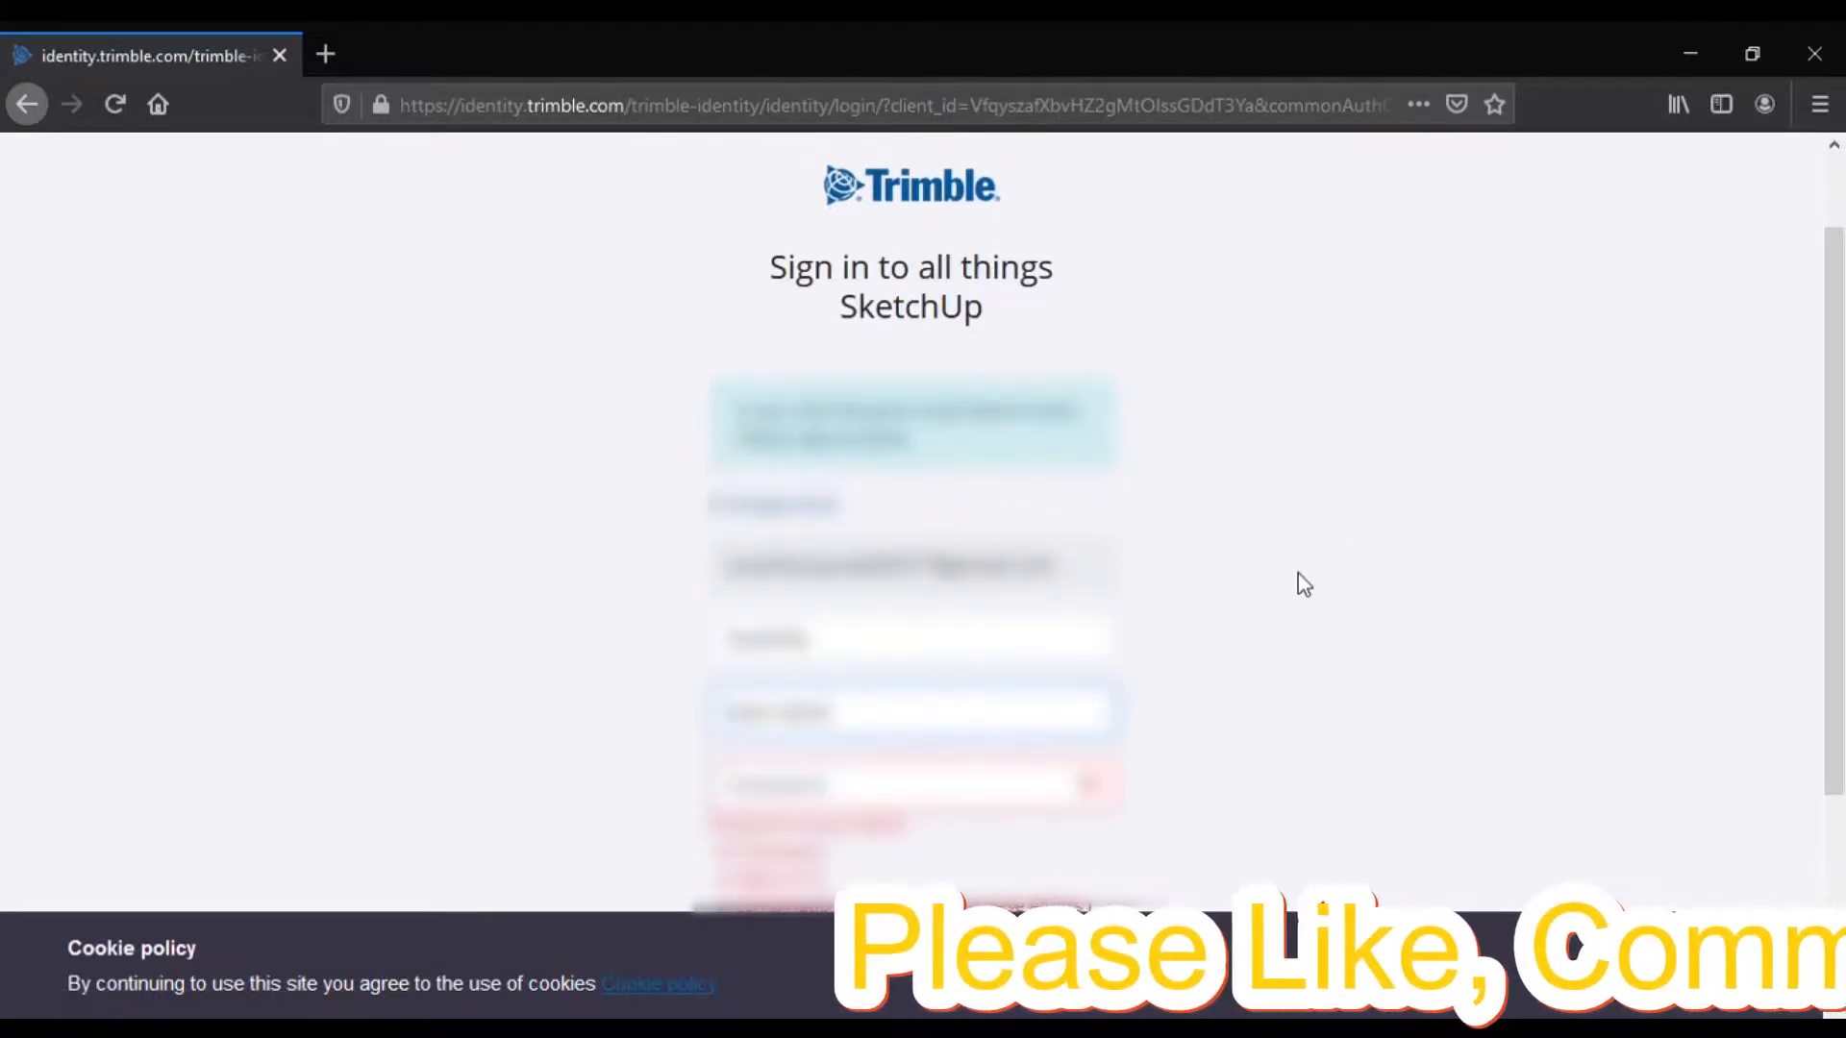
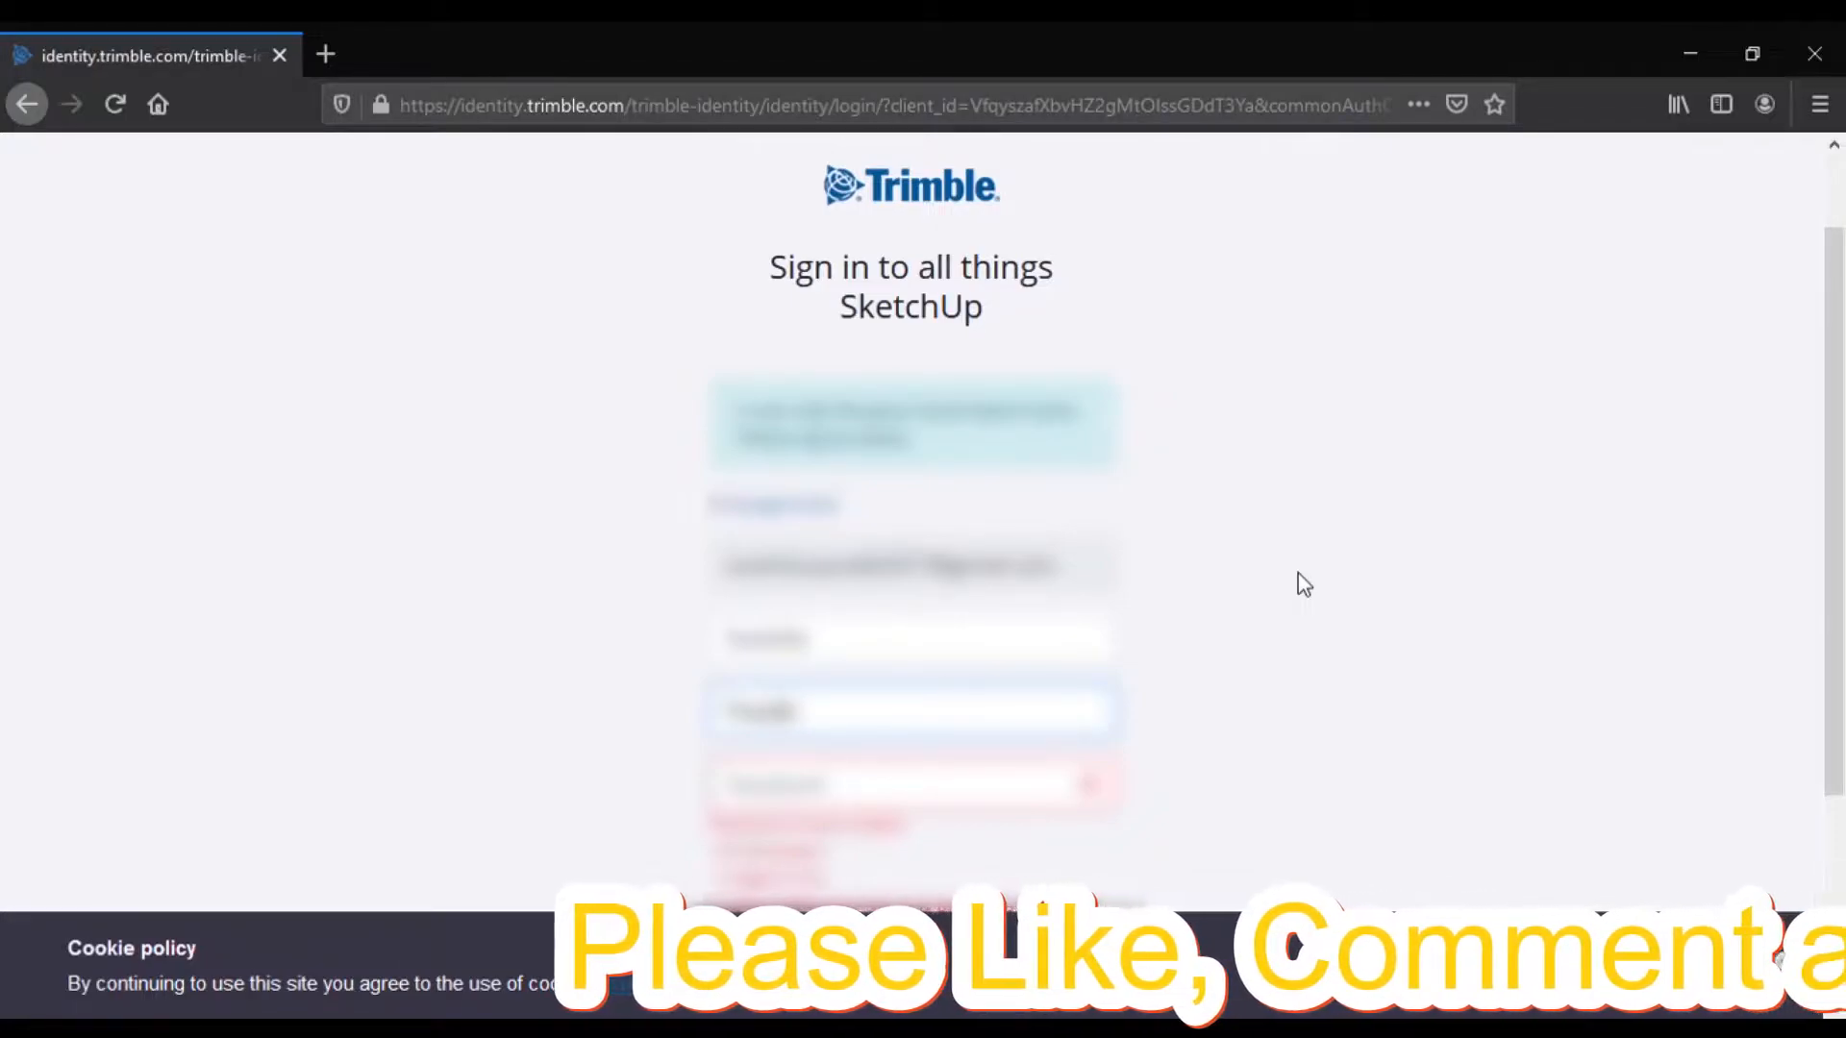
pyautogui.scroll(-2, 1198, 724)
pyautogui.press('Tab')
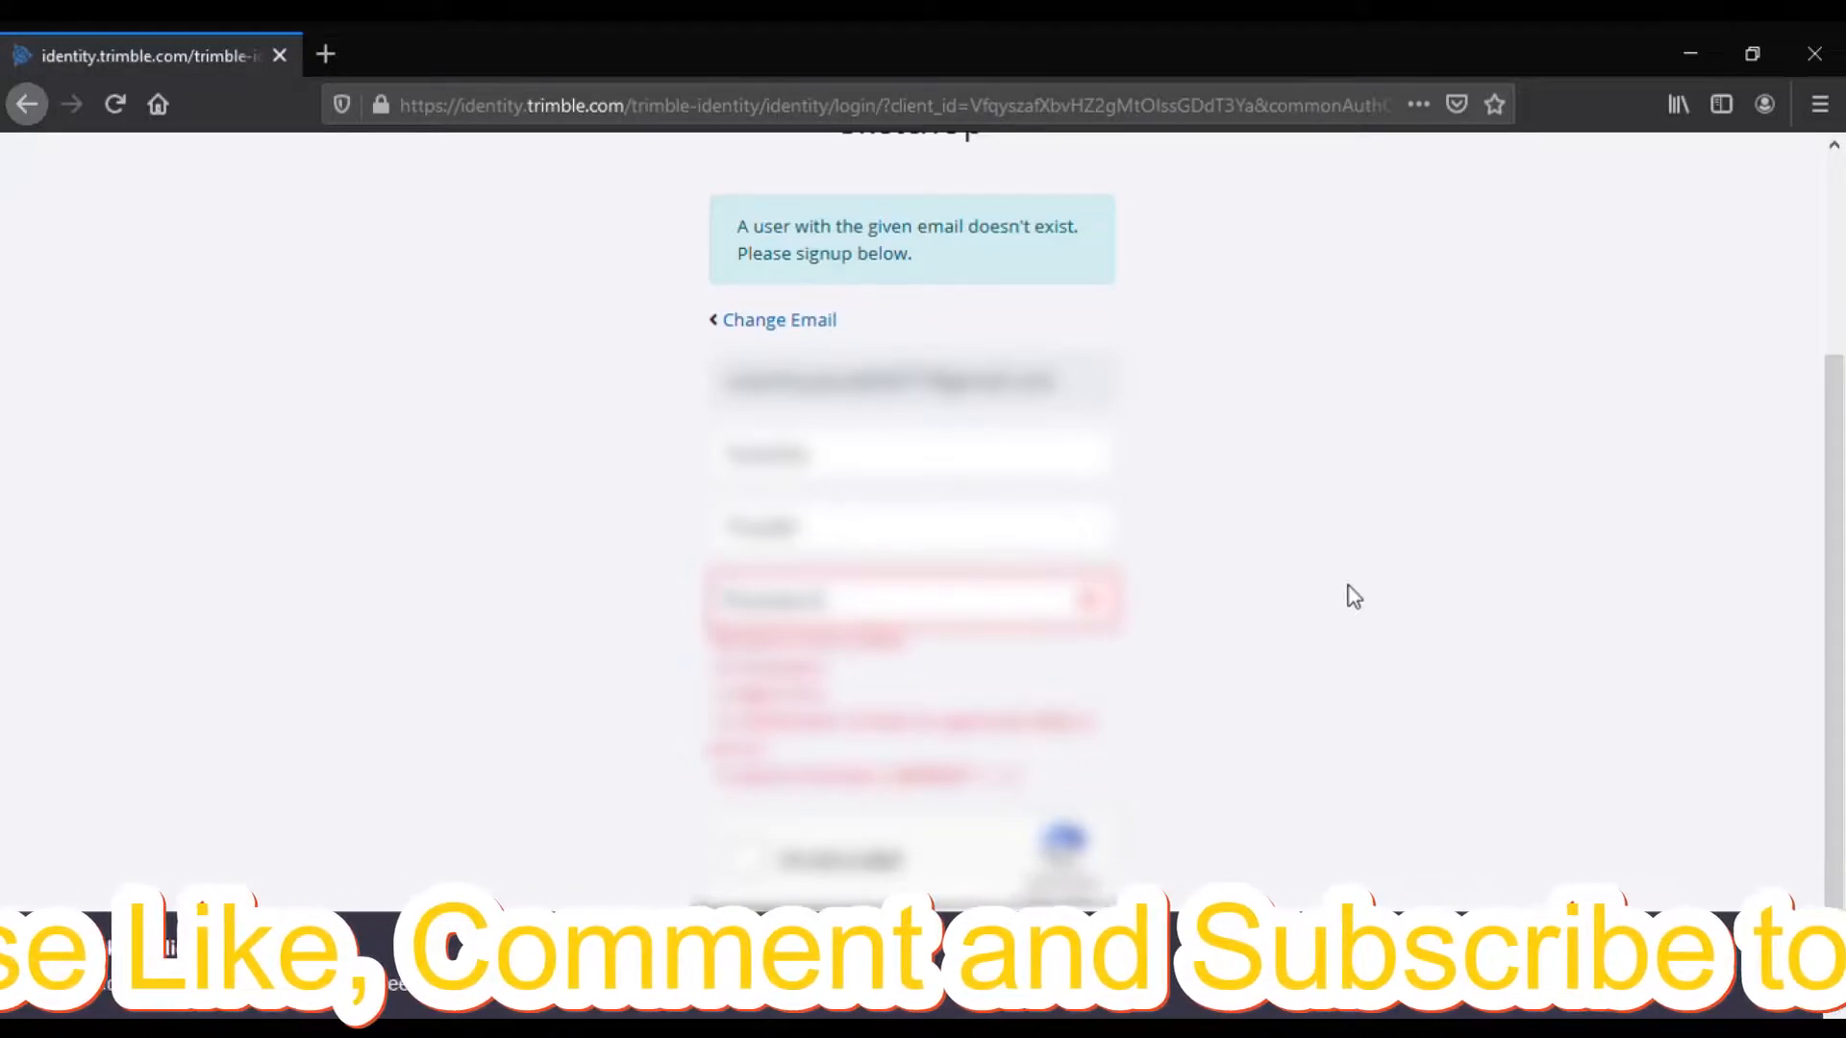
pyautogui.write('•••••••')
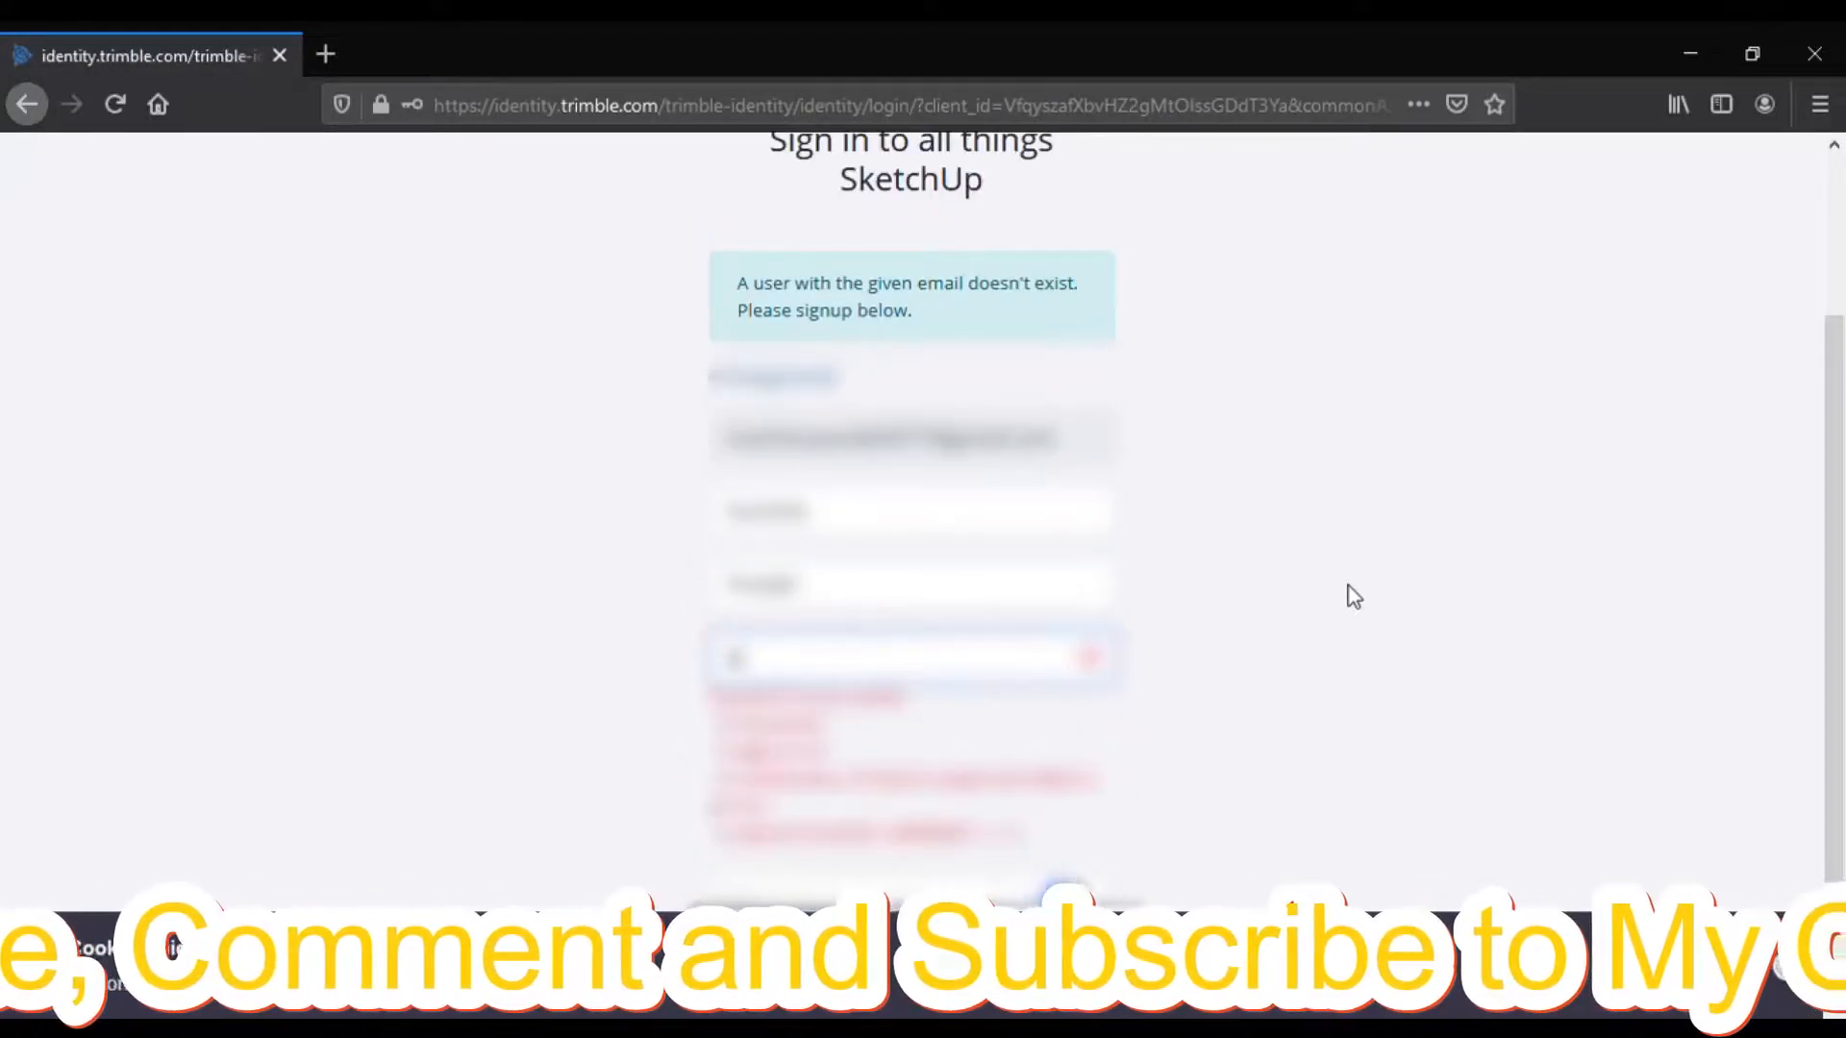
pyautogui.write('••••••')
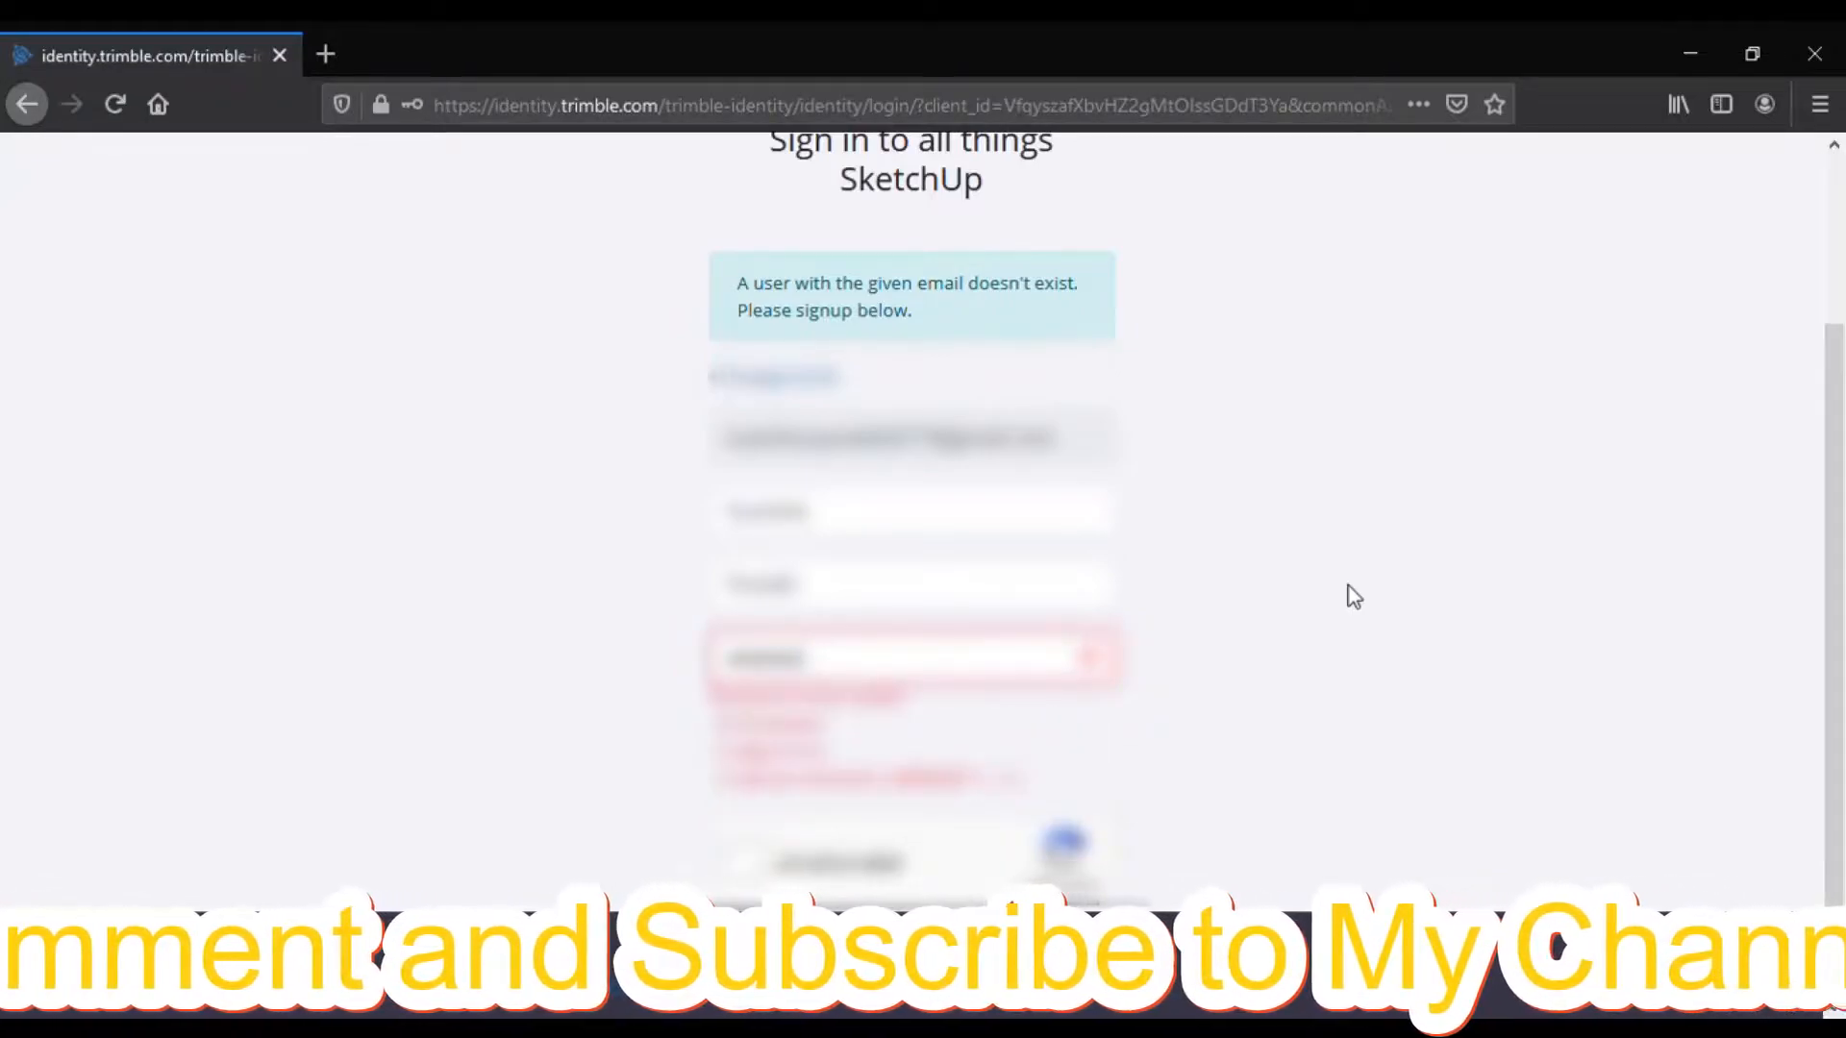
pyautogui.write('•')
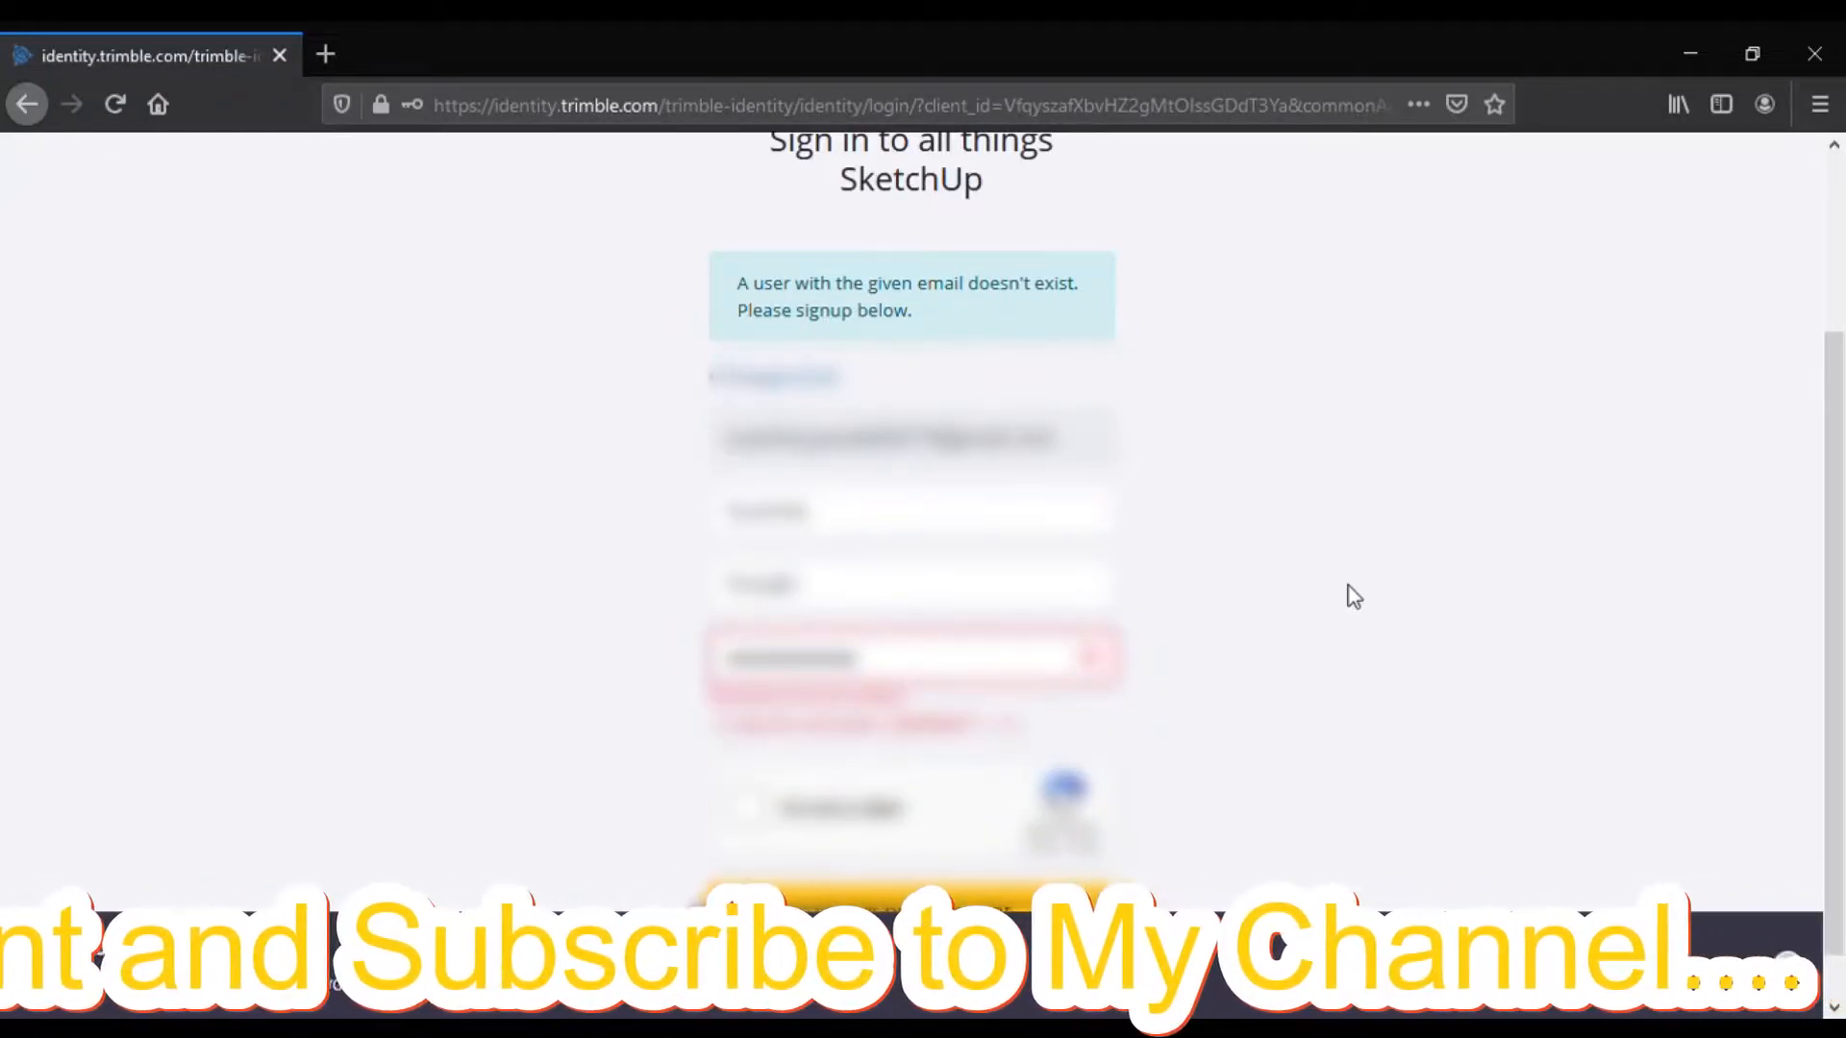
pyautogui.write('•')
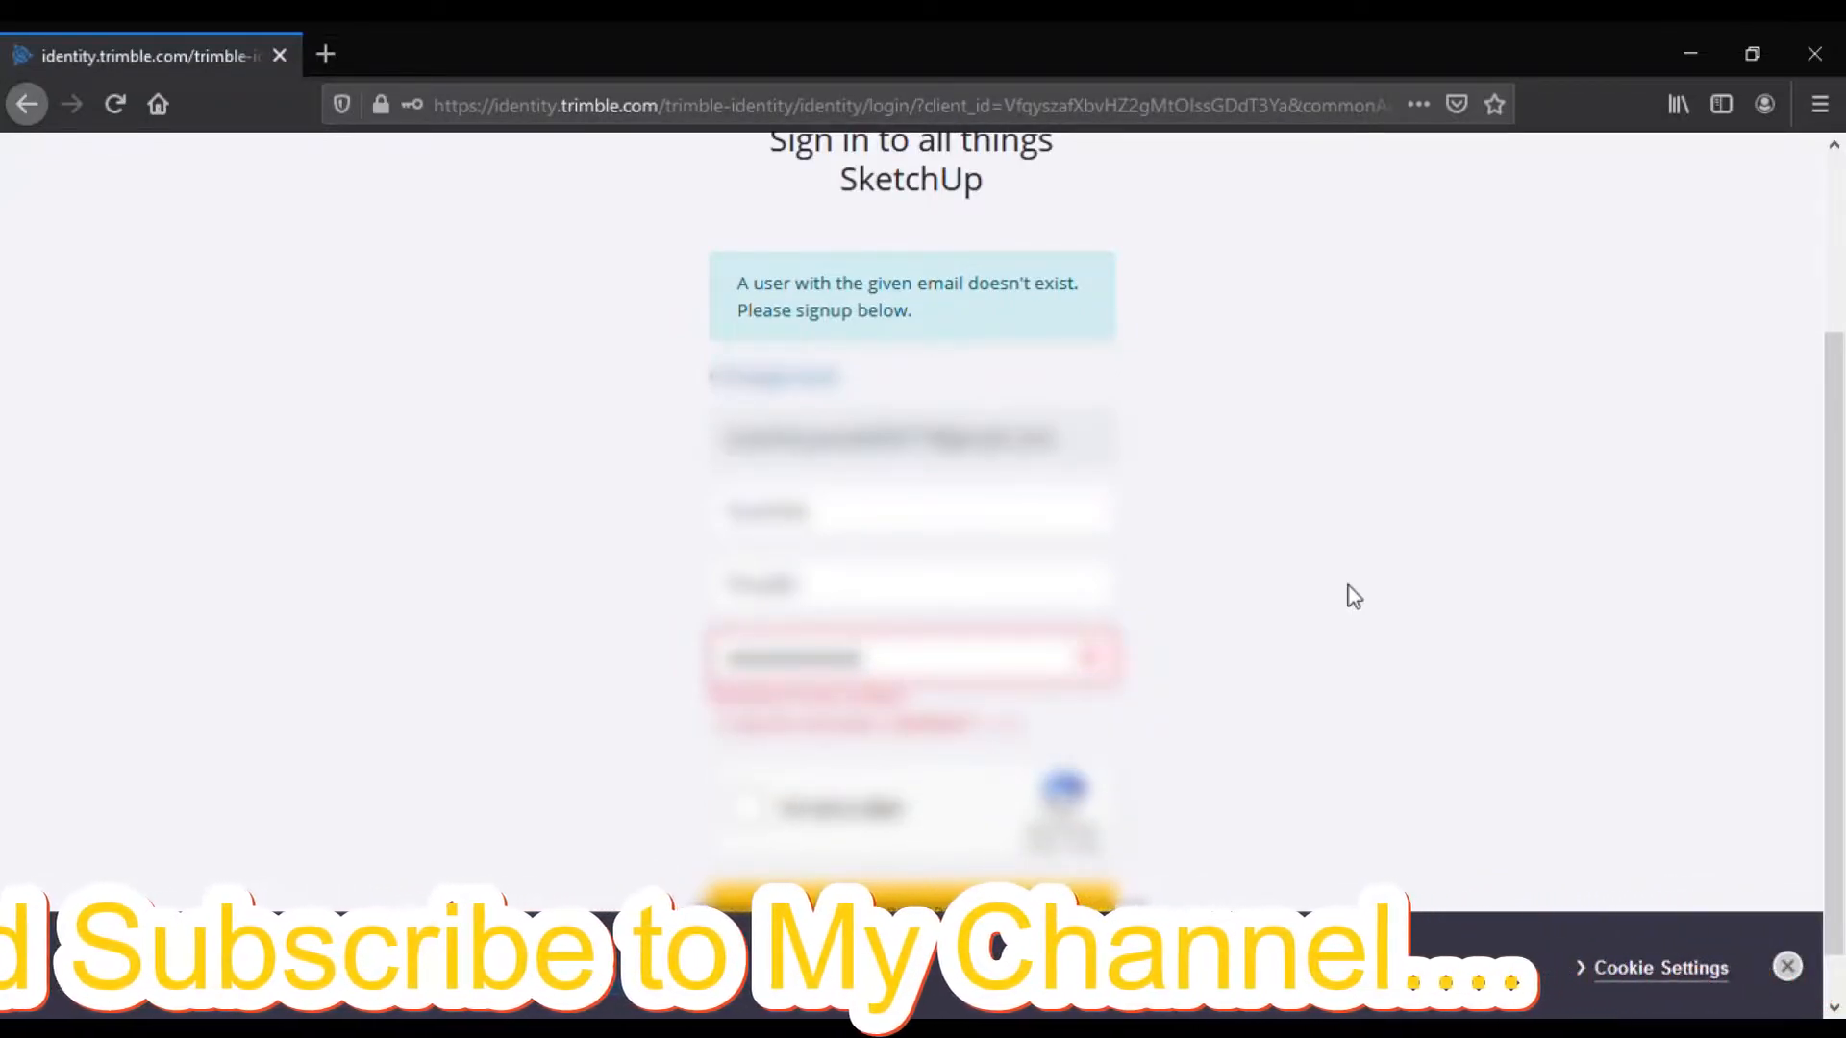
pyautogui.write('•')
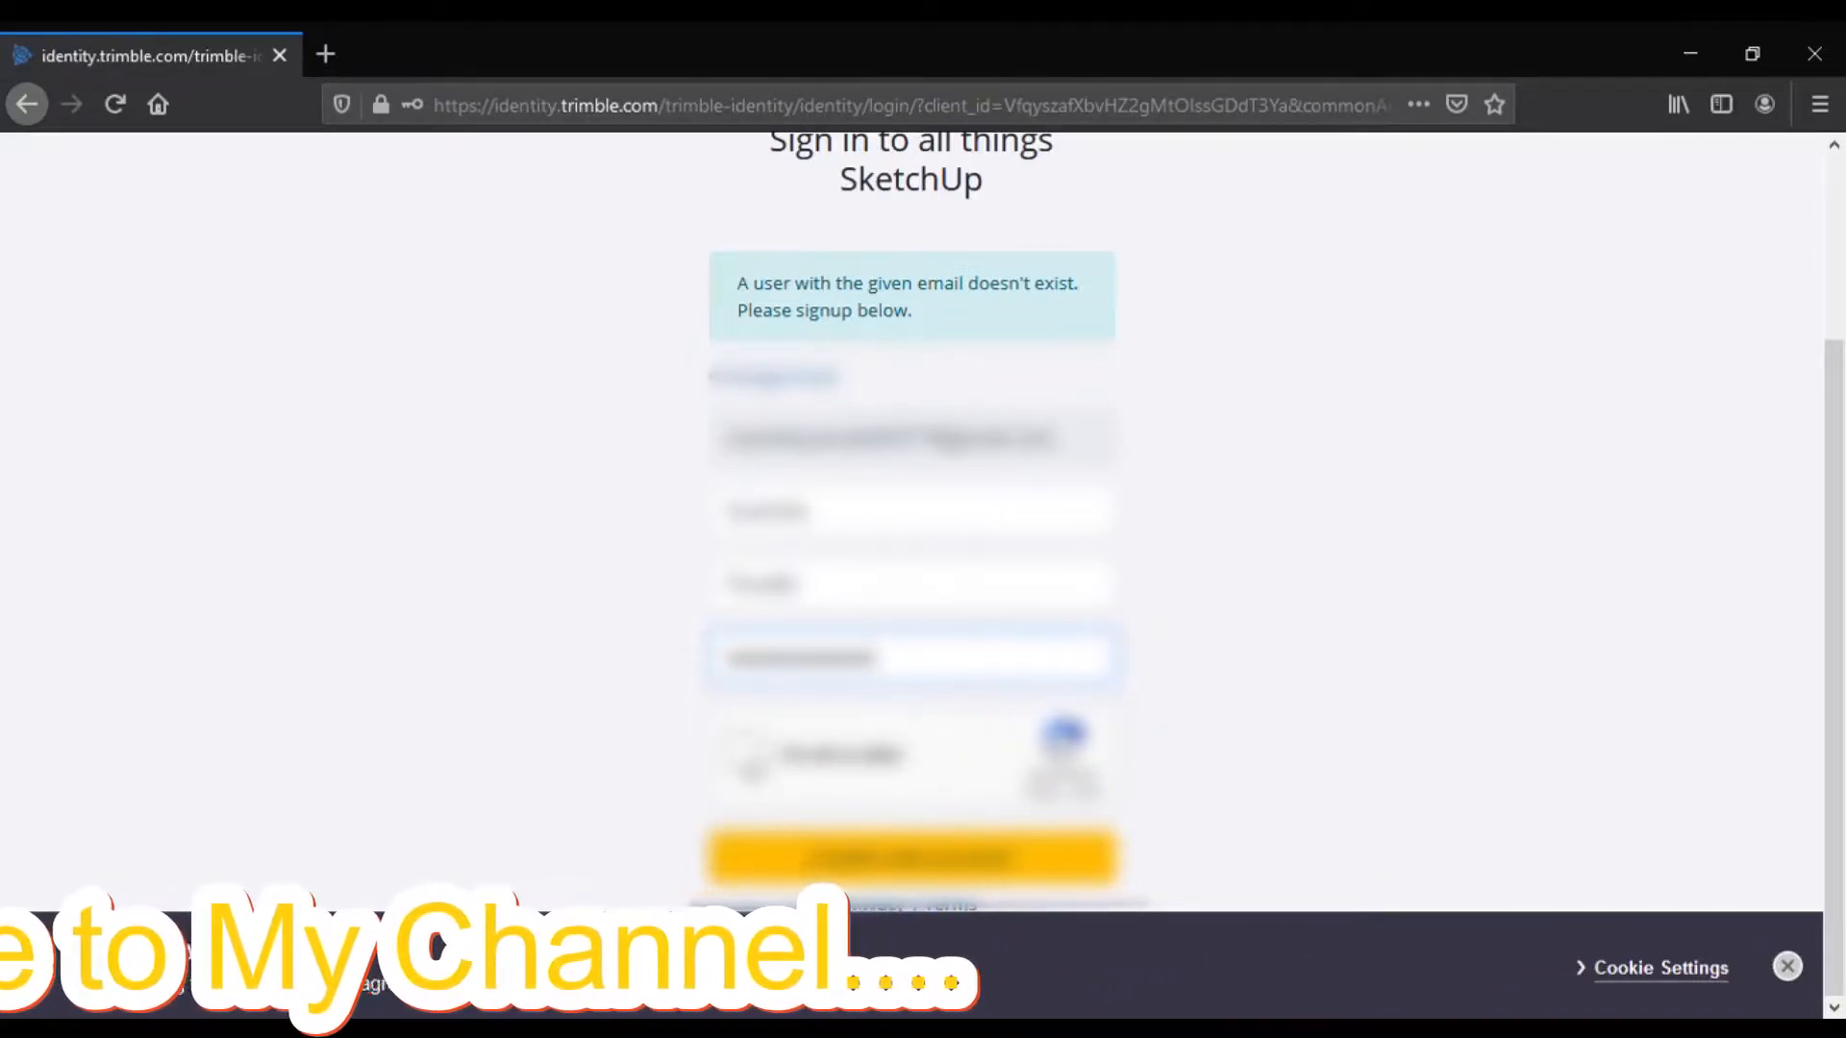
pyautogui.click(745, 760)
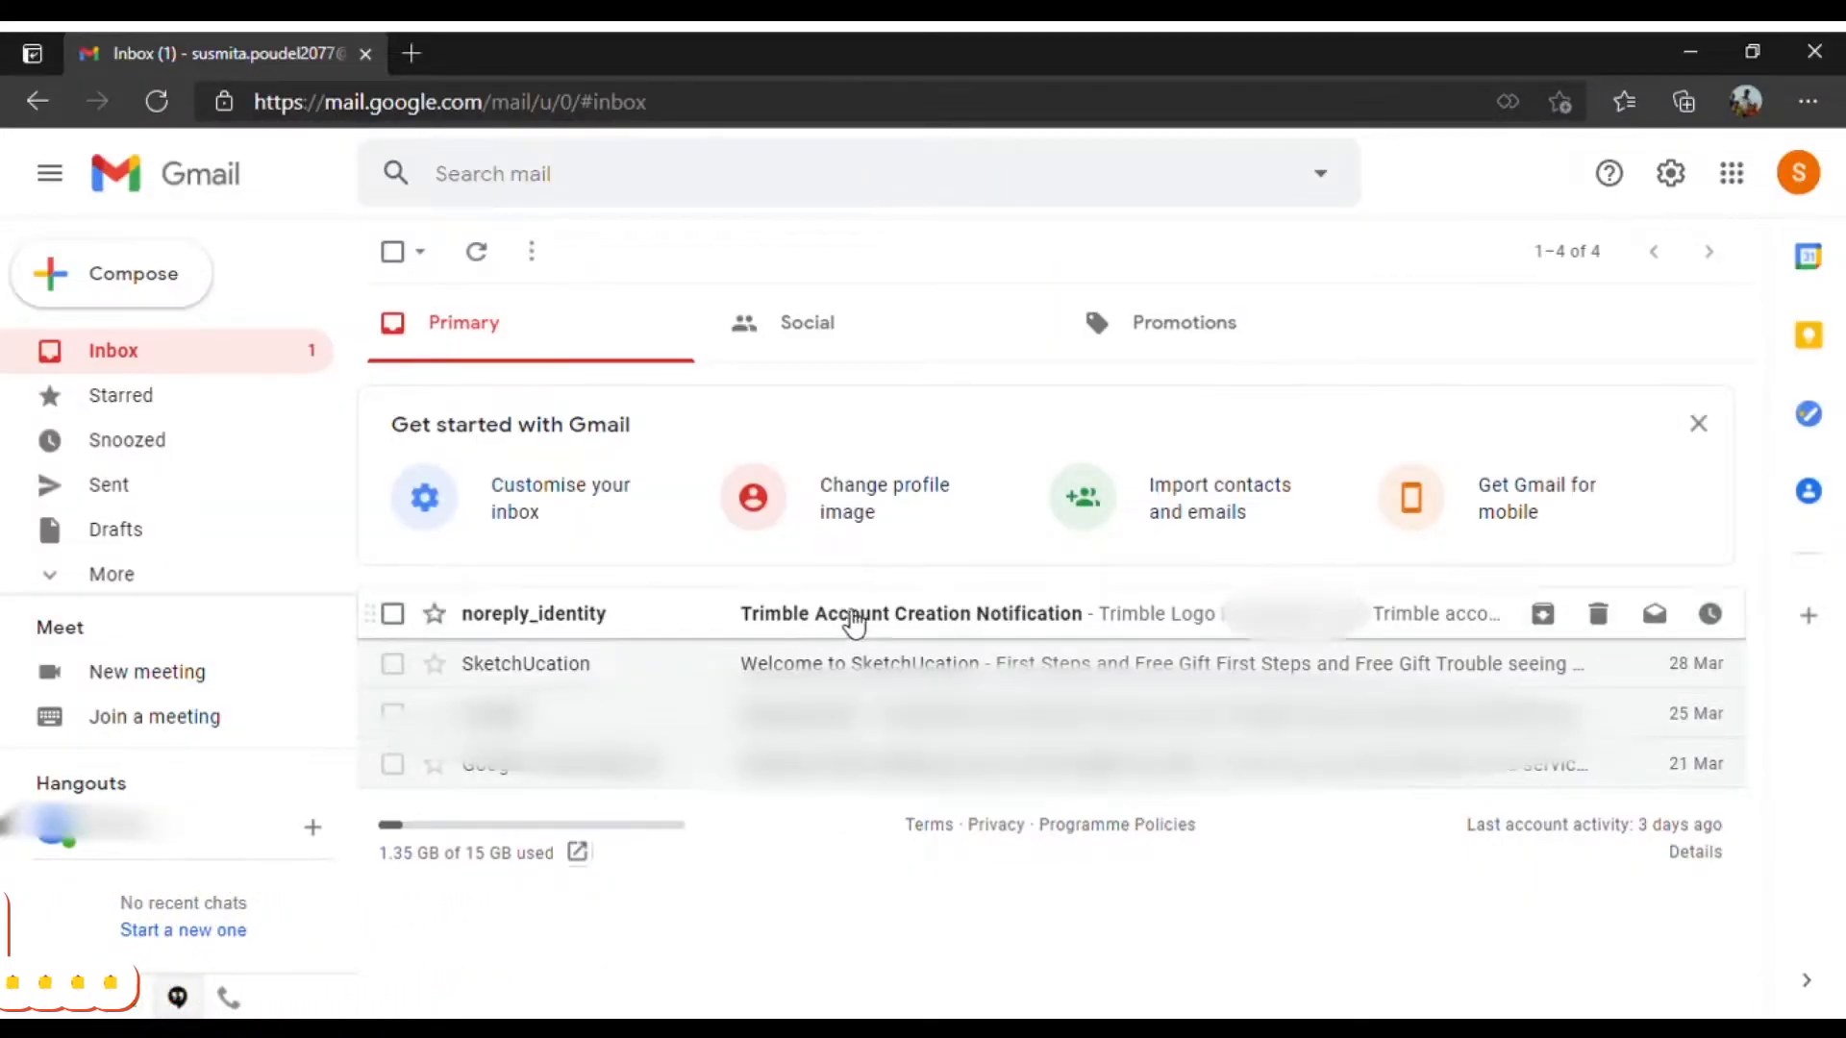
# Step: Activate the account from the Trimble Account Creation Notification email
pyautogui.click(846, 617)
pyautogui.click(817, 811)
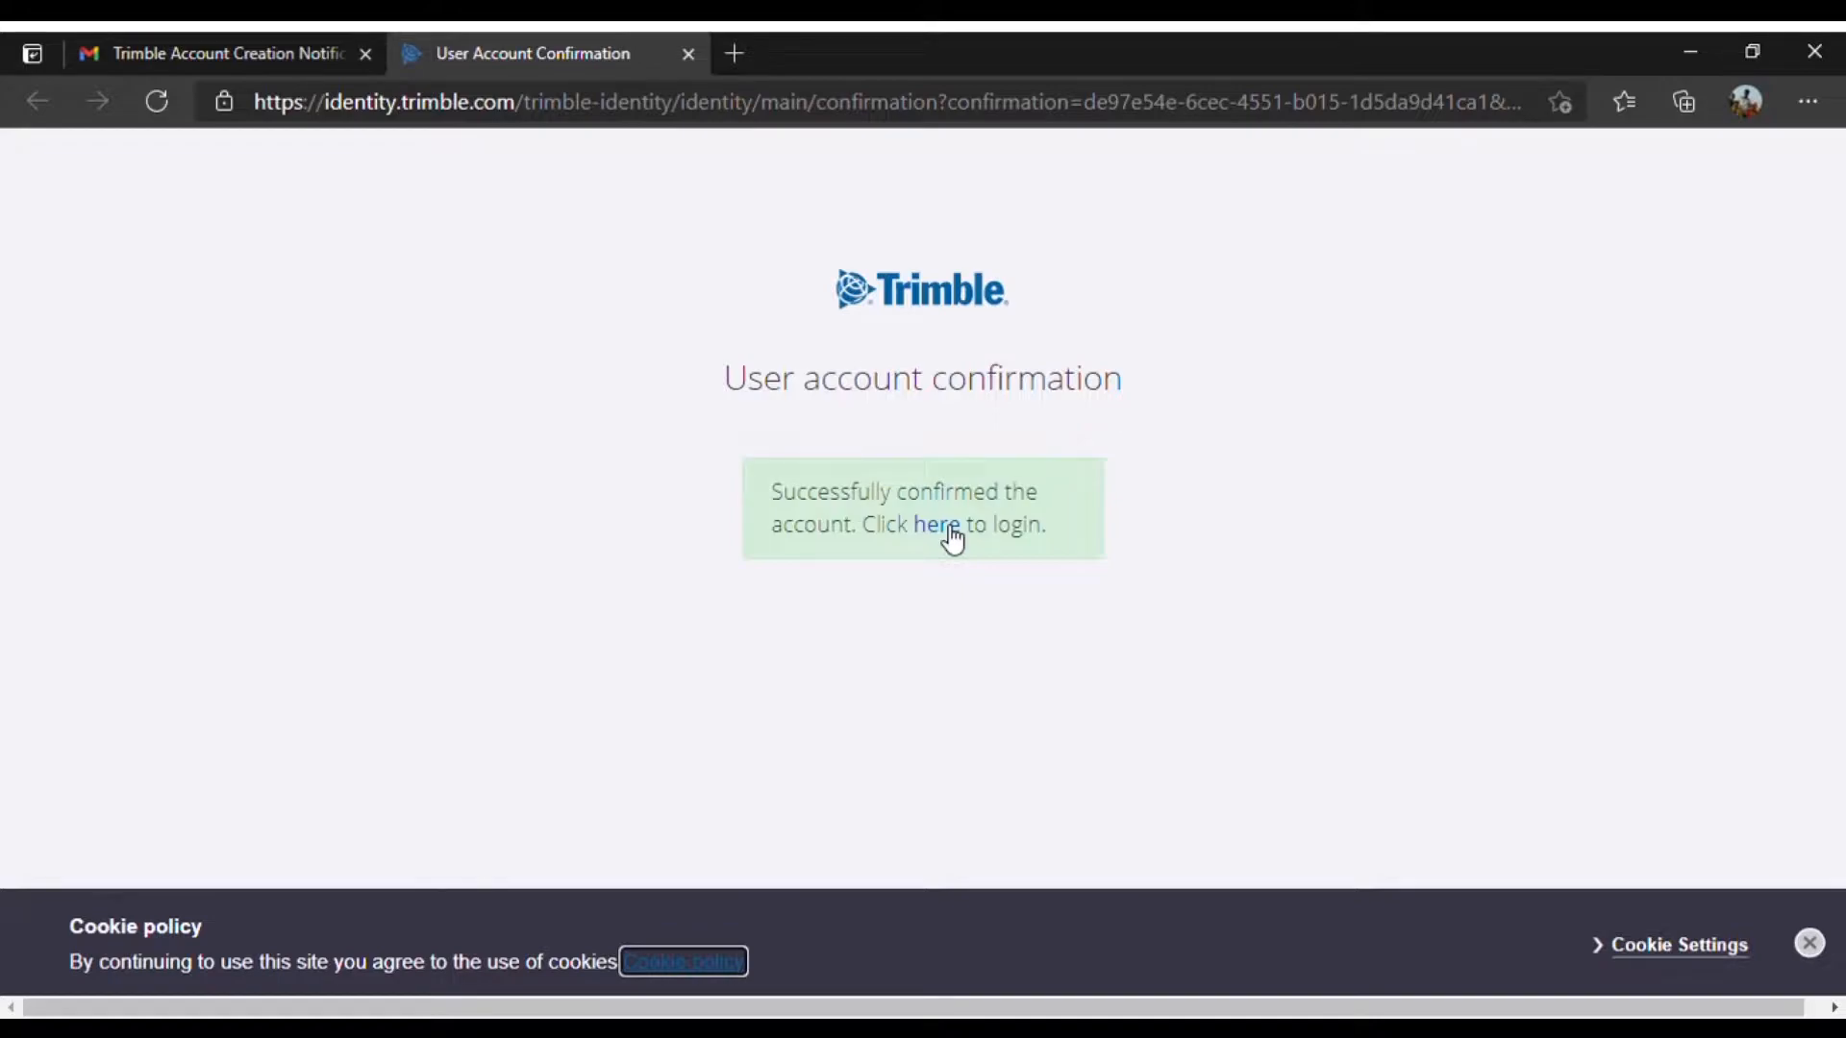
# Step: Log in to Trimble with the confirmed account's email and saved password
pyautogui.click(949, 524)
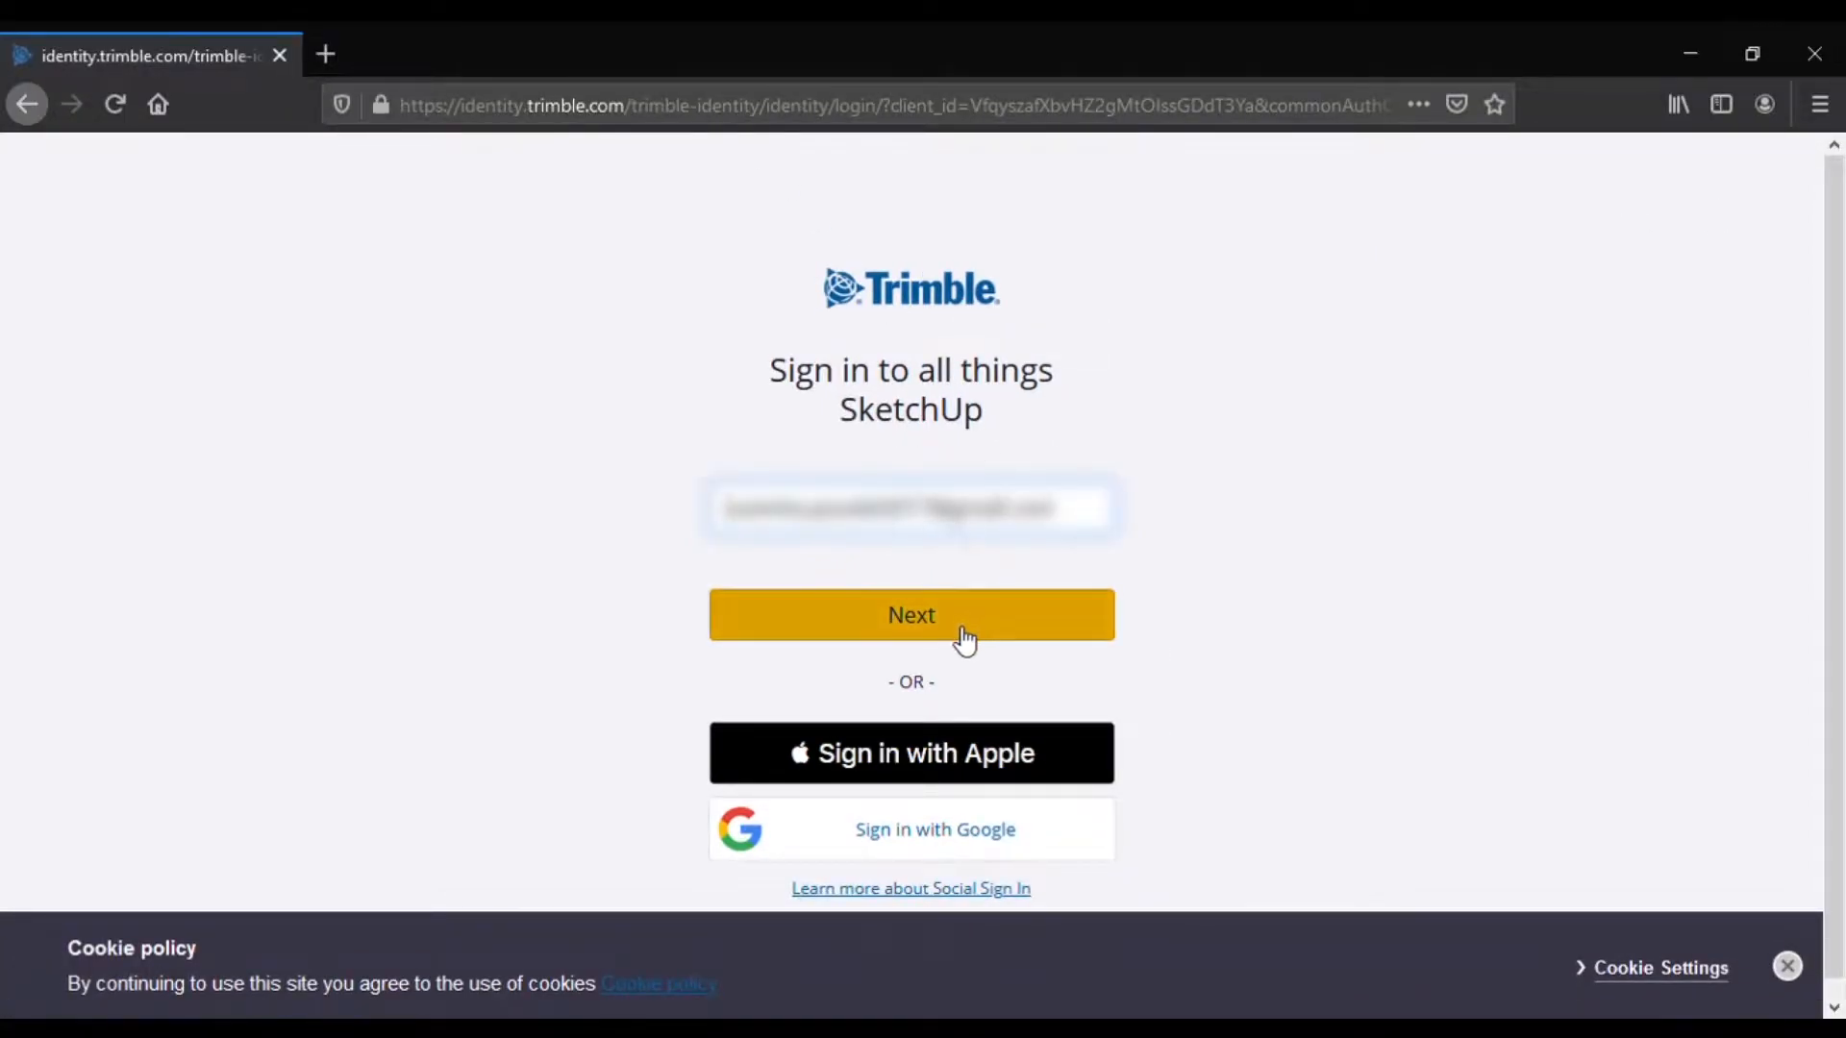
pyautogui.click(965, 639)
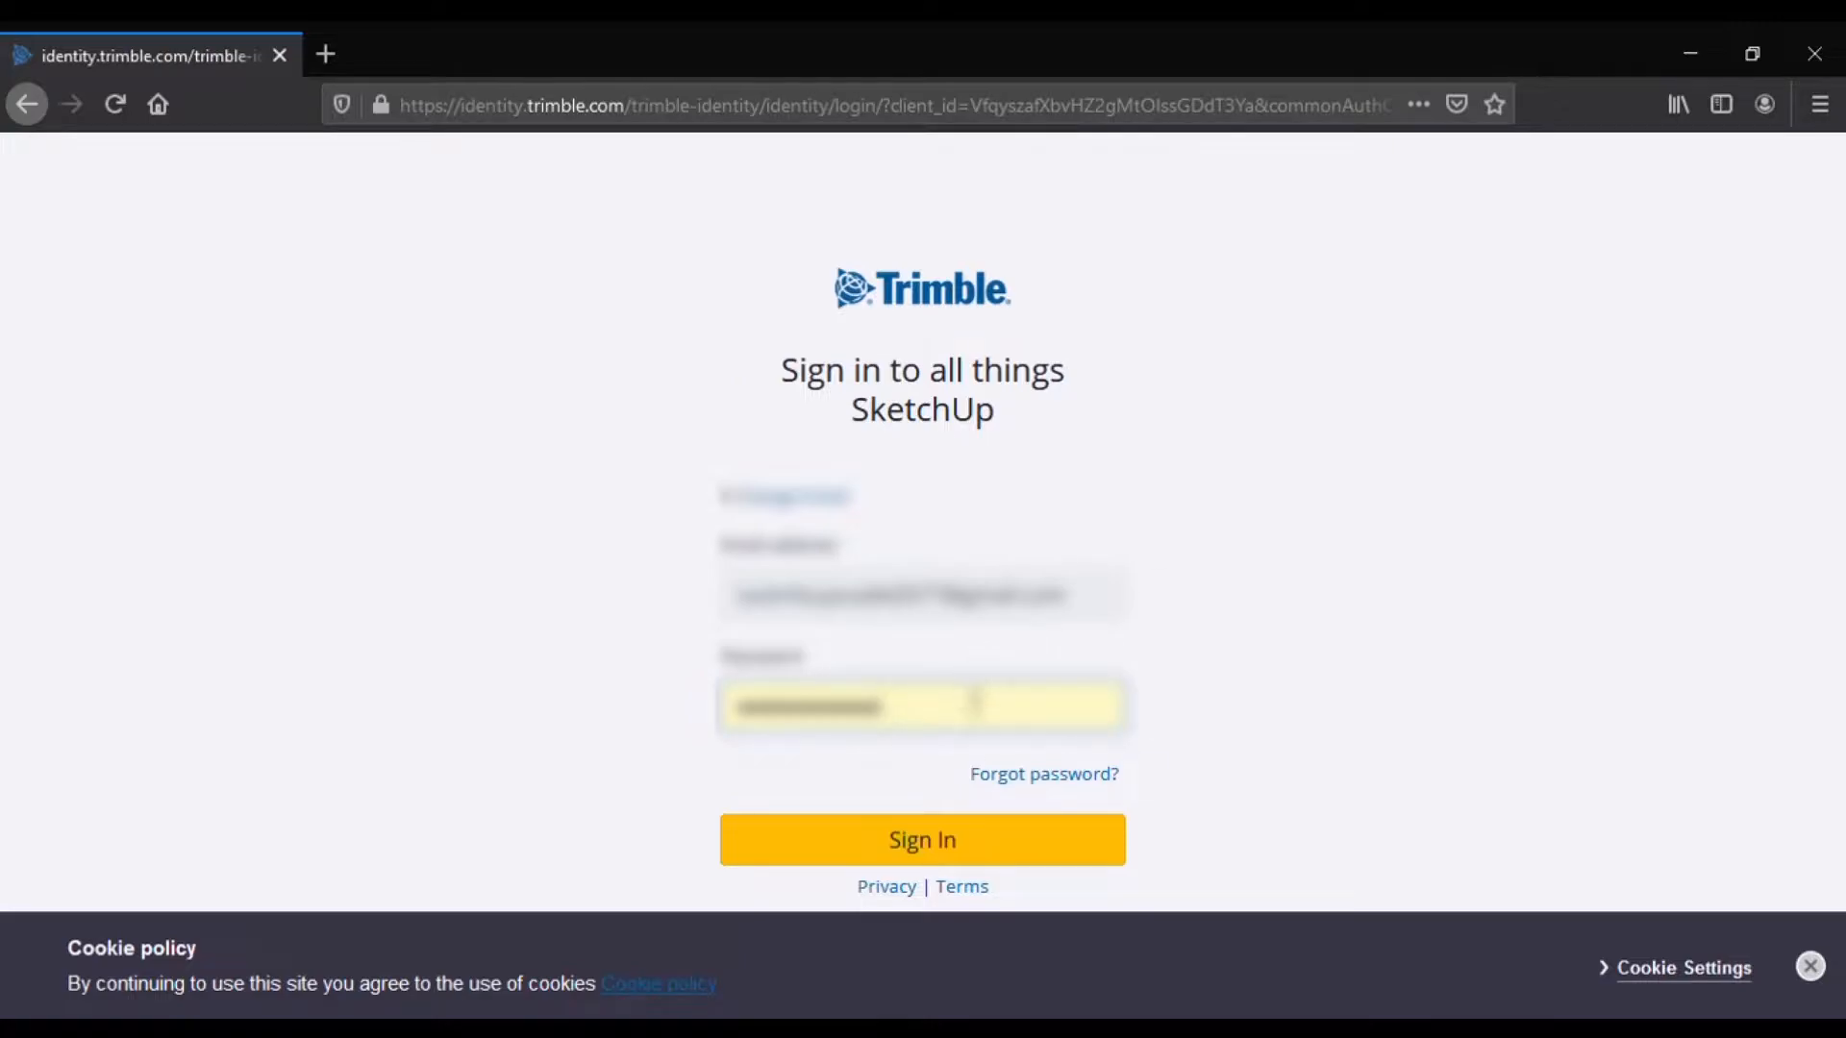
pyautogui.click(925, 850)
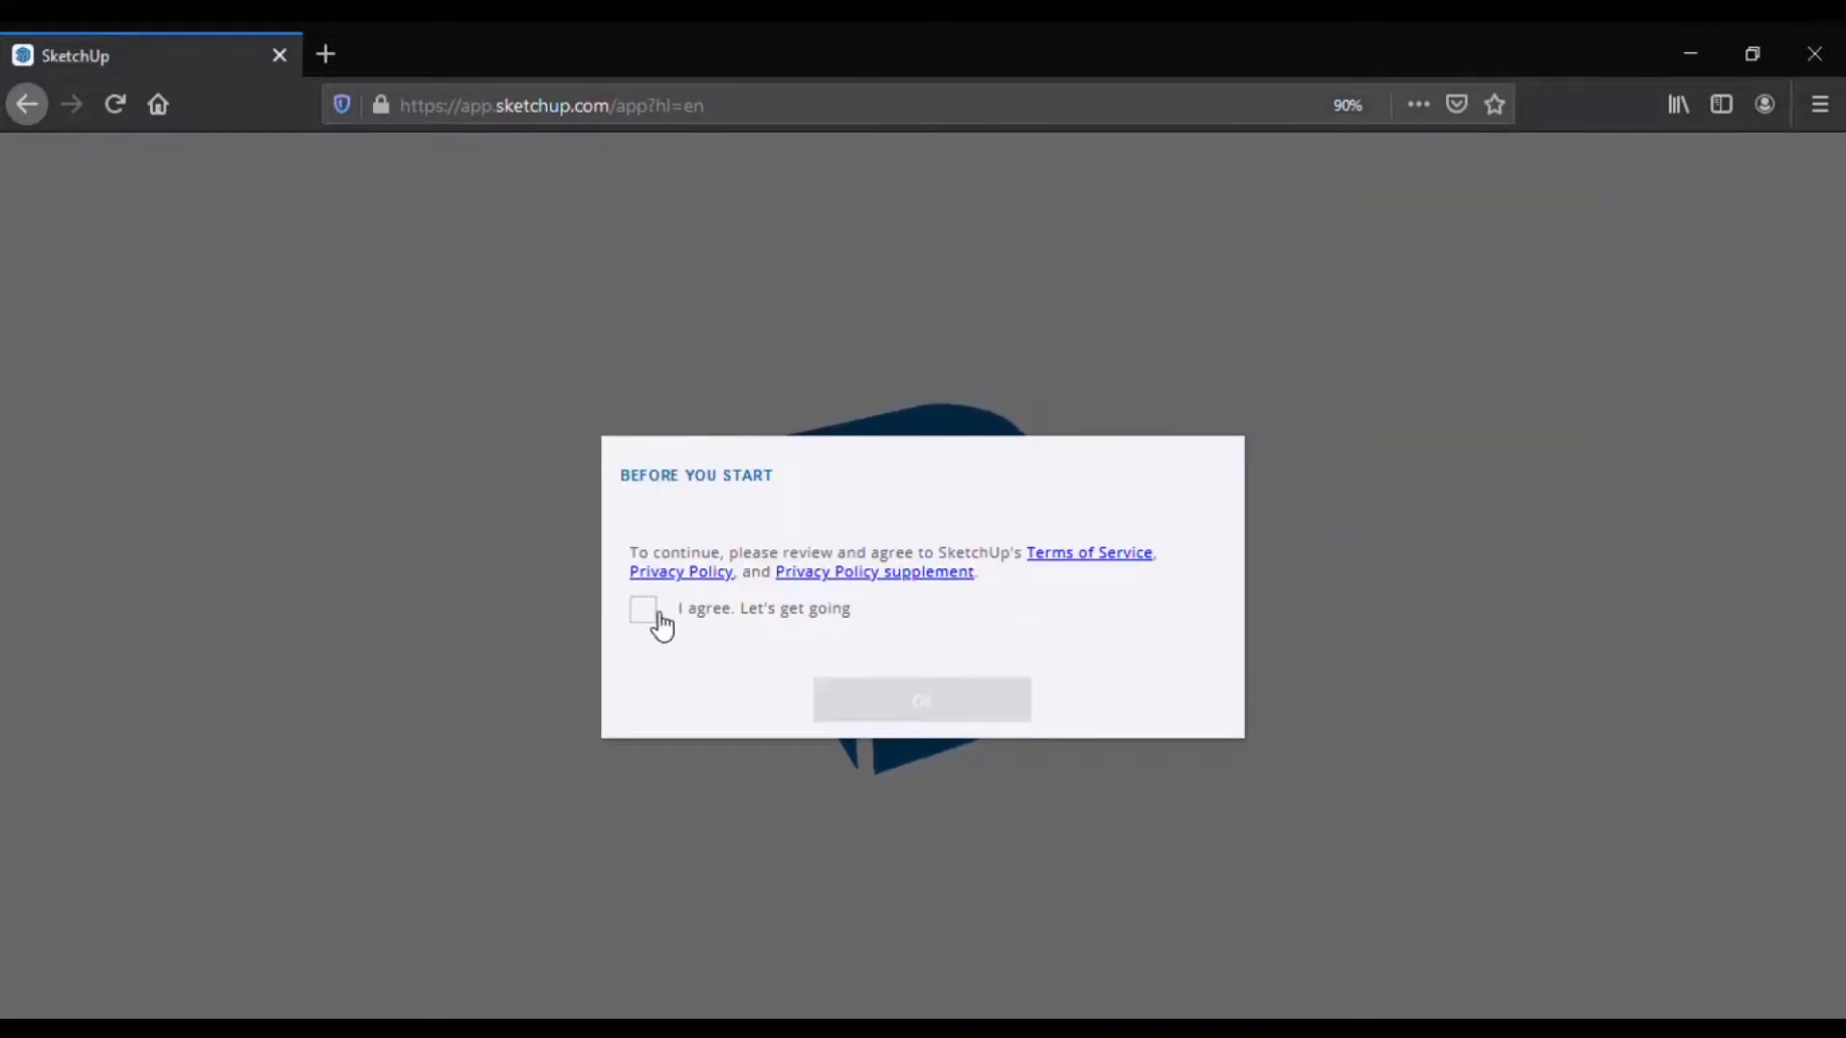
# Step: Agree to the terms of service and start a new empty model
pyautogui.click(659, 615)
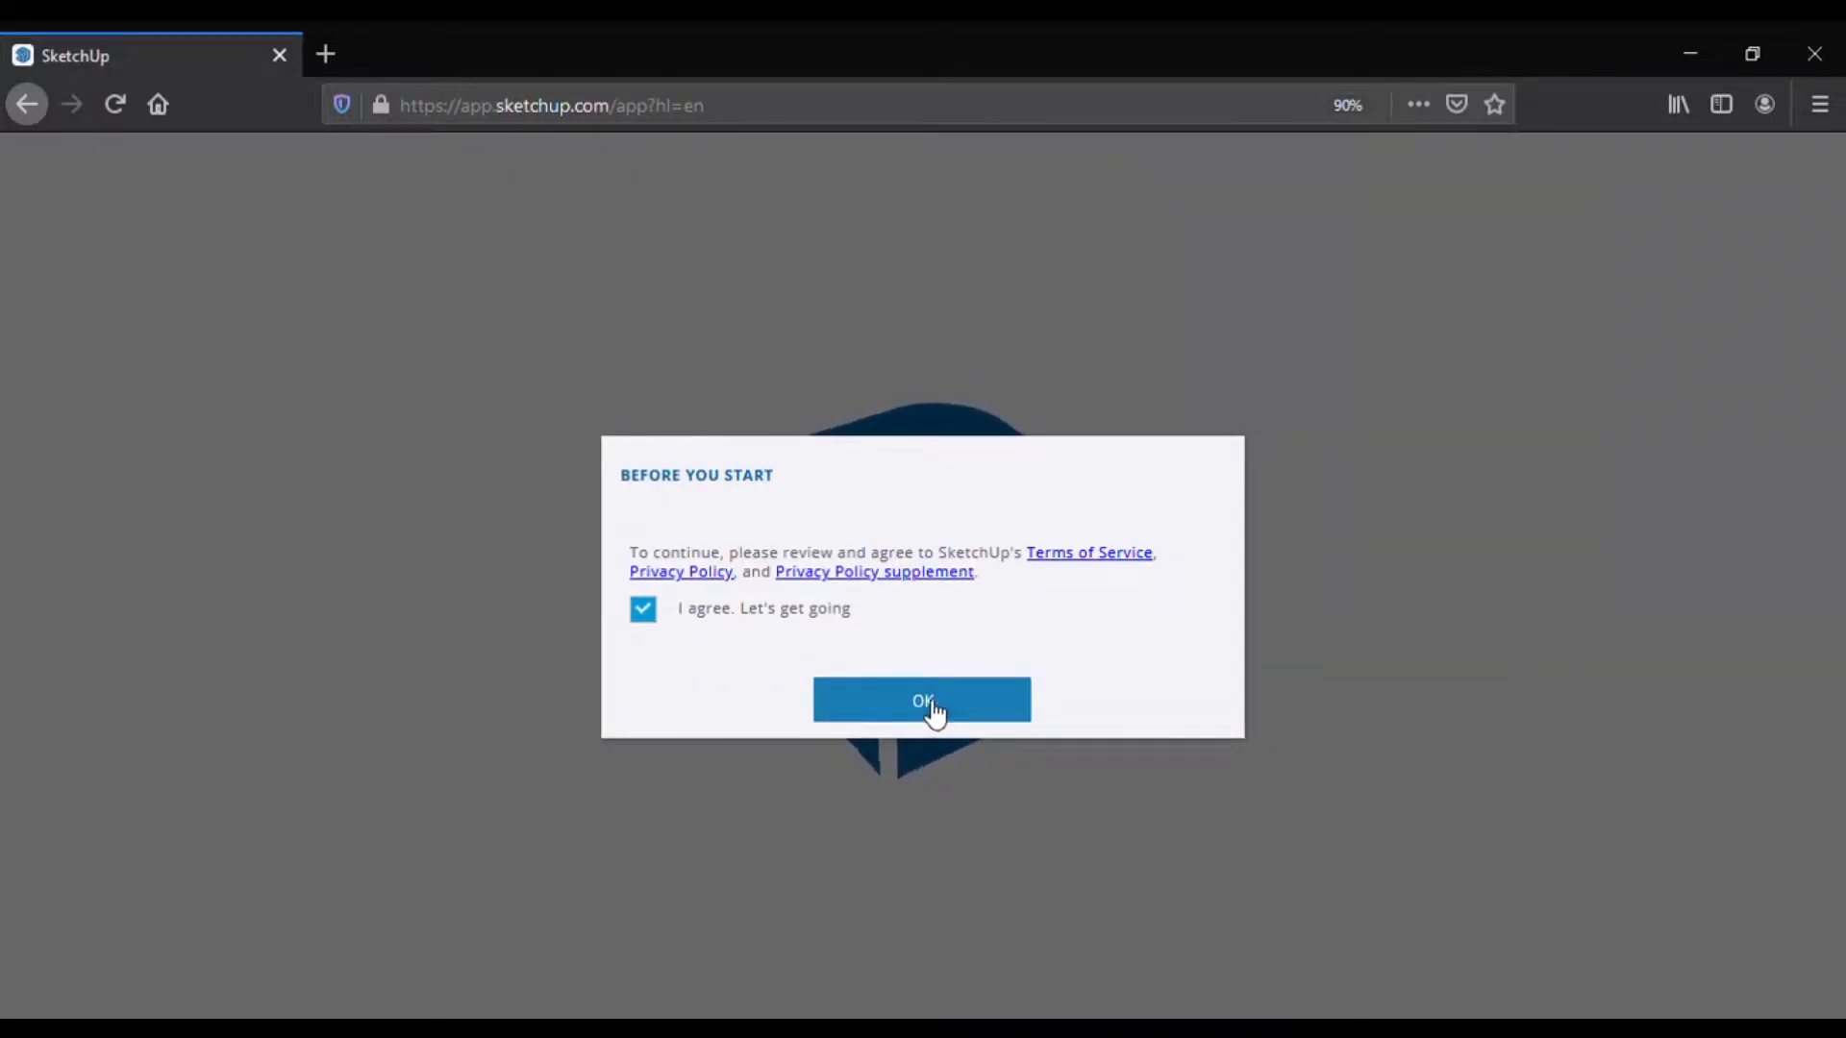
pyautogui.click(923, 702)
pyautogui.click(1017, 711)
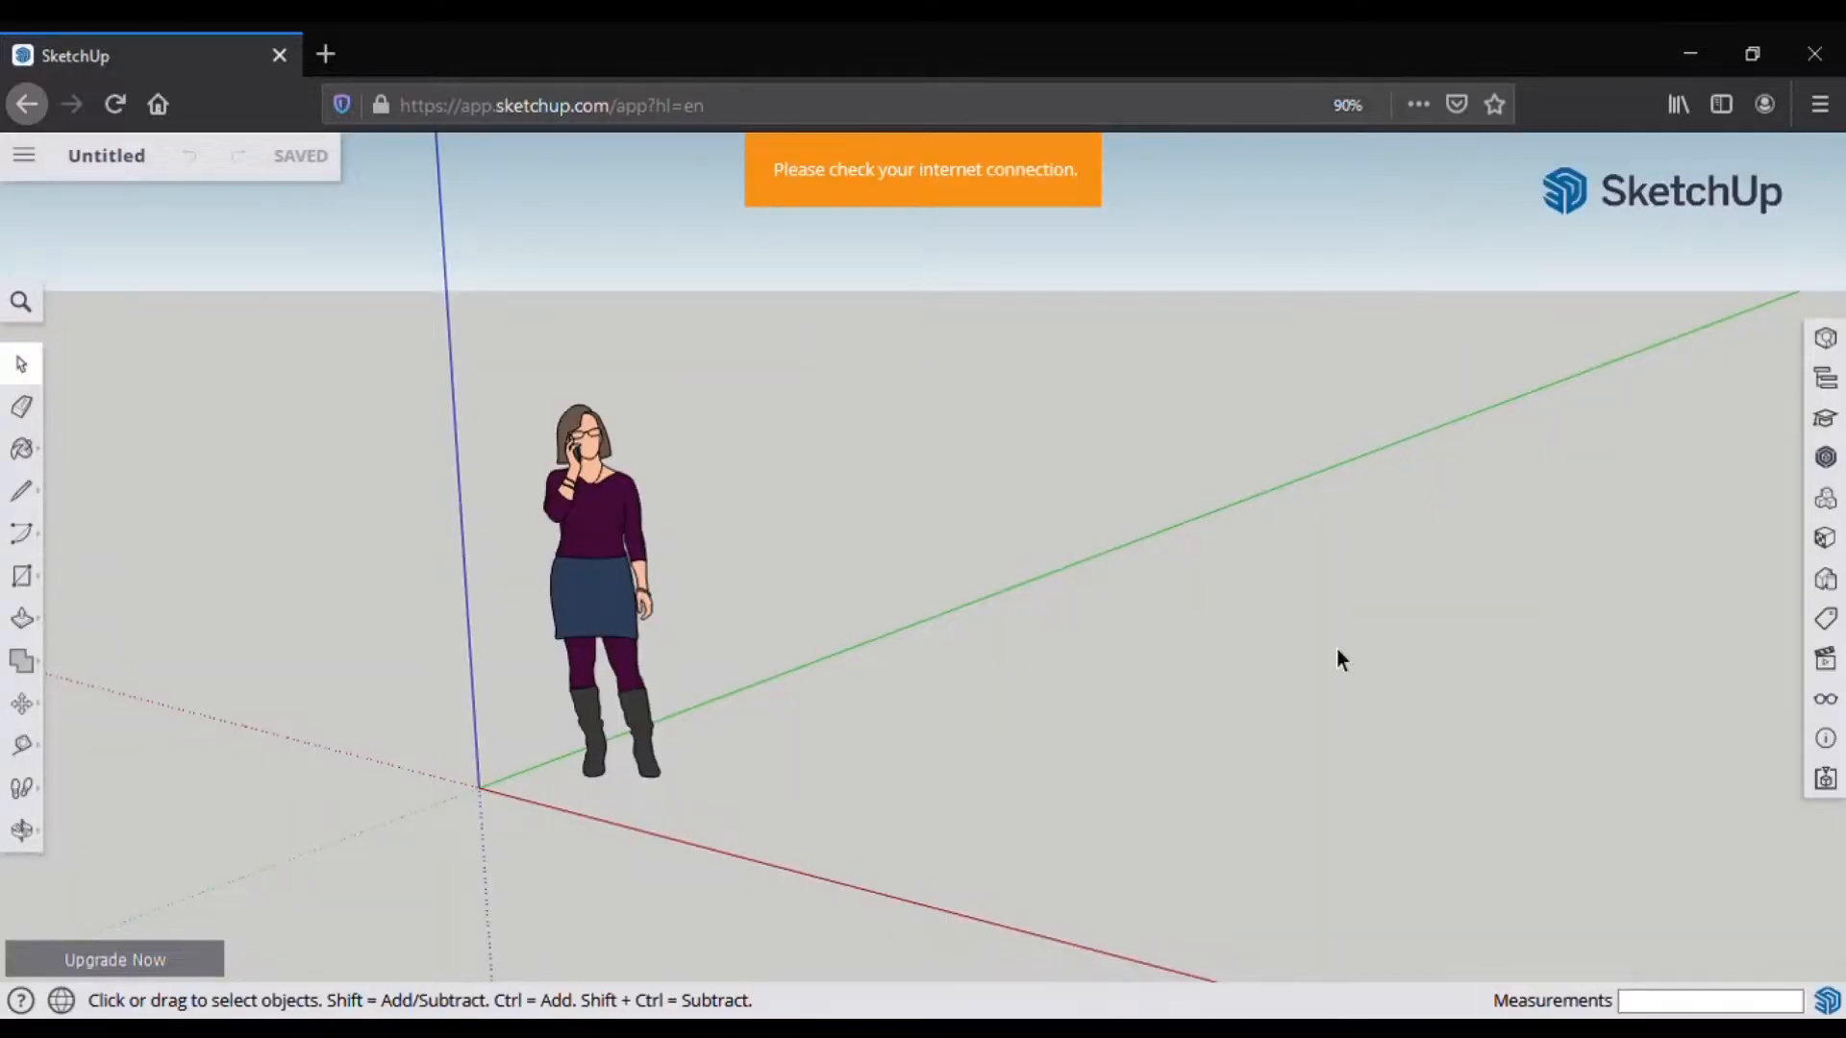
# Step: Orbit the view to look down on the ground around the standing figure
pyautogui.scroll(-2, 603, 773)
pyautogui.scroll(-1, 601, 773)
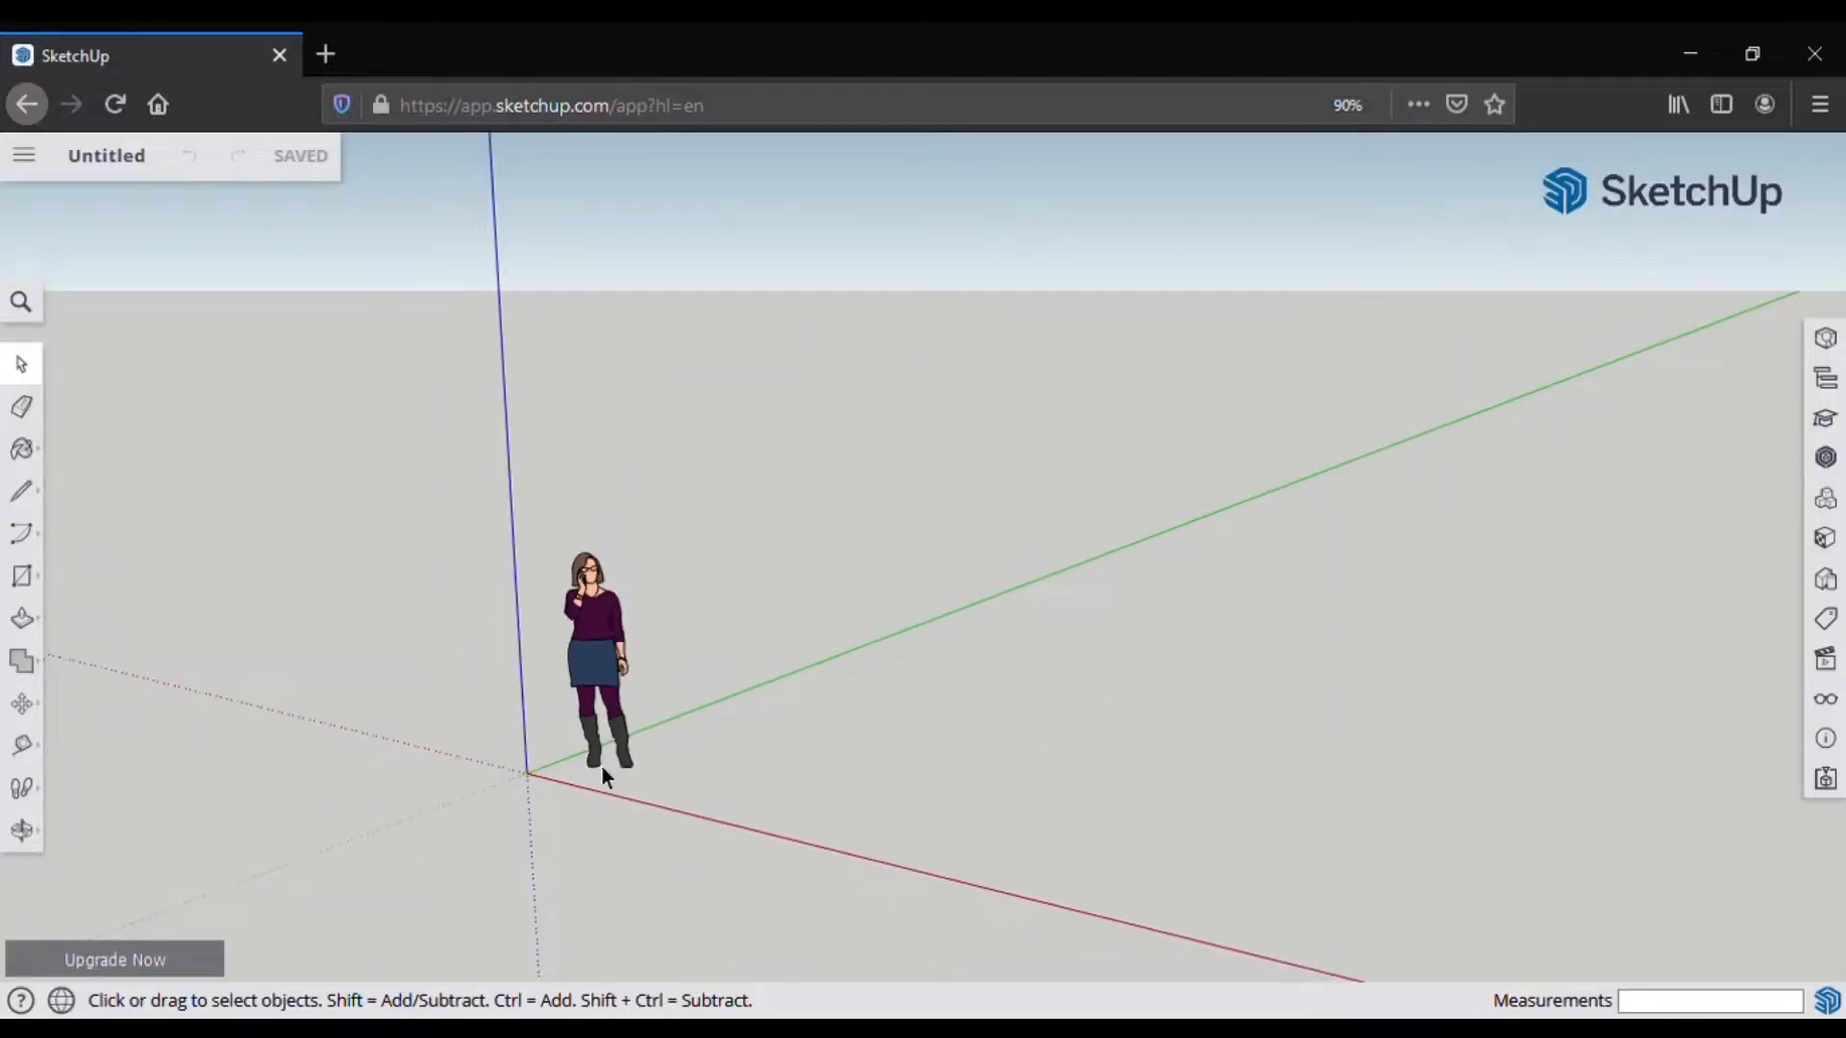
pyautogui.press('o')
pyautogui.moveTo(602, 774); pyautogui.dragTo(735, 753)
pyautogui.press('space')
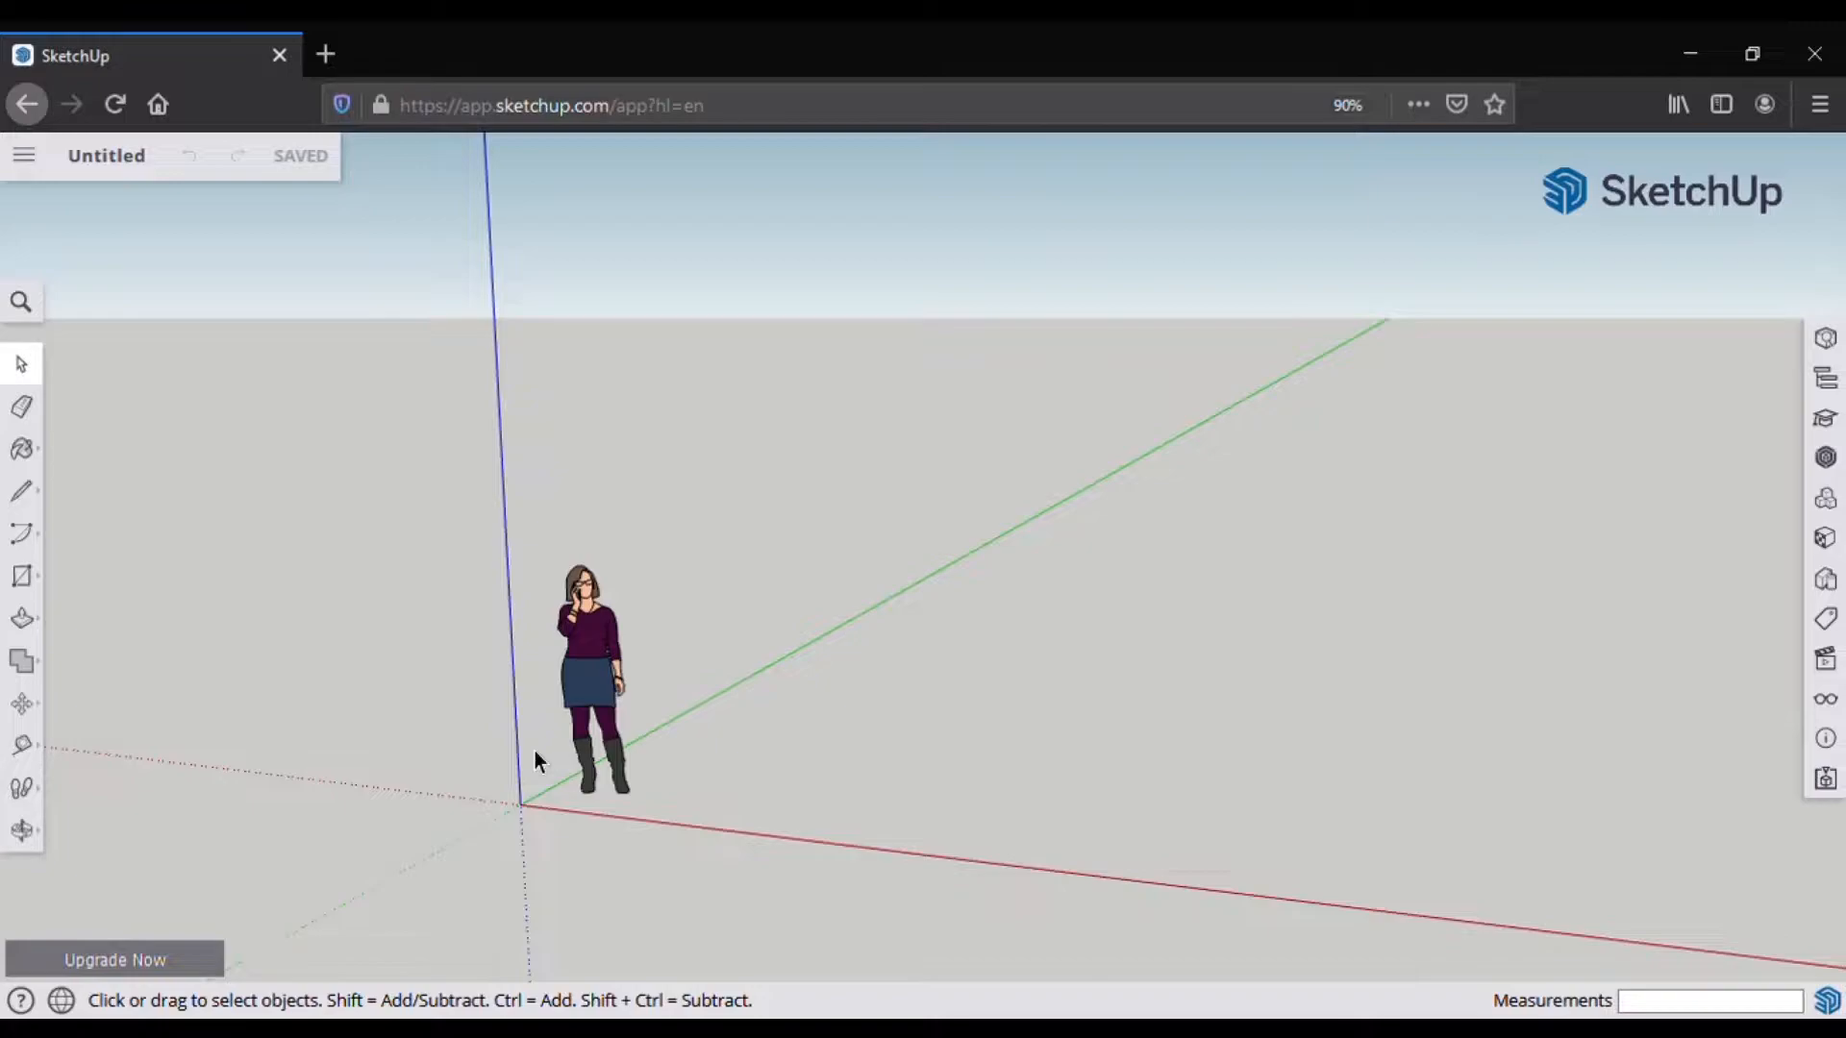
pyautogui.scroll(-3, 518, 788)
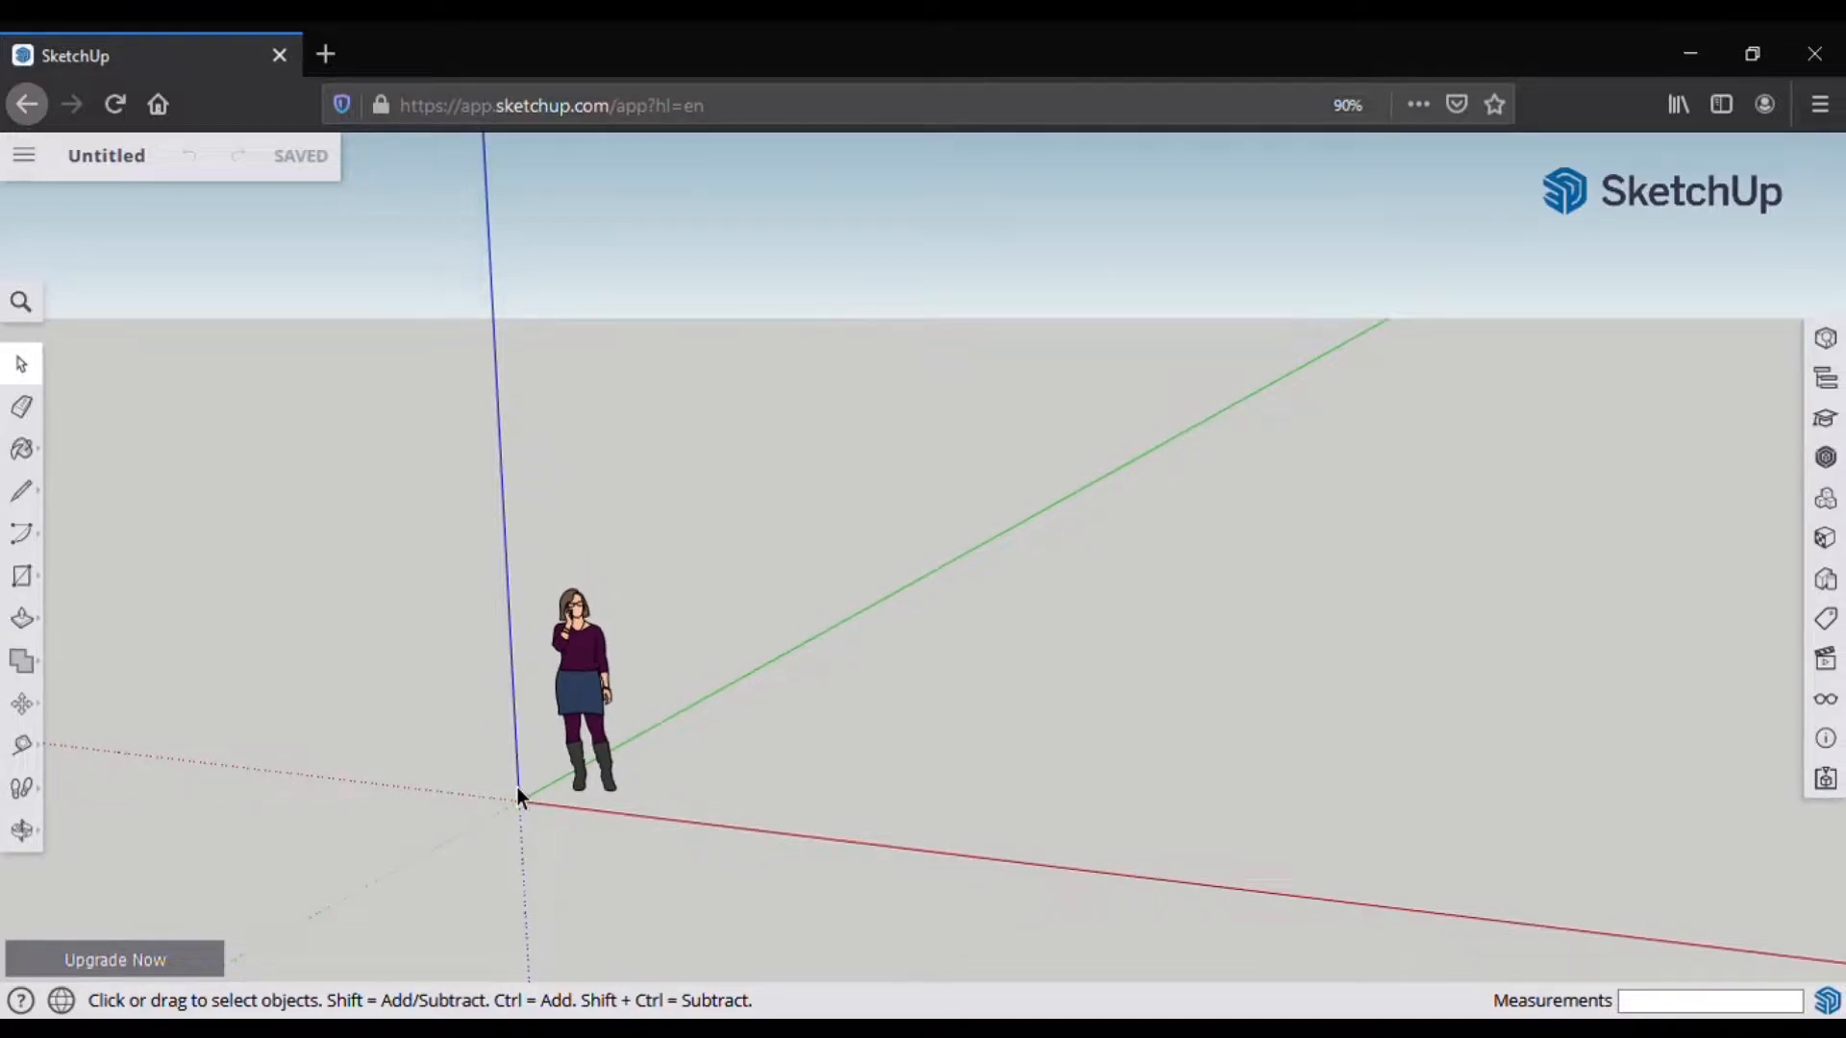
pyautogui.scroll(-1, 517, 787)
pyautogui.scroll(-2, 516, 787)
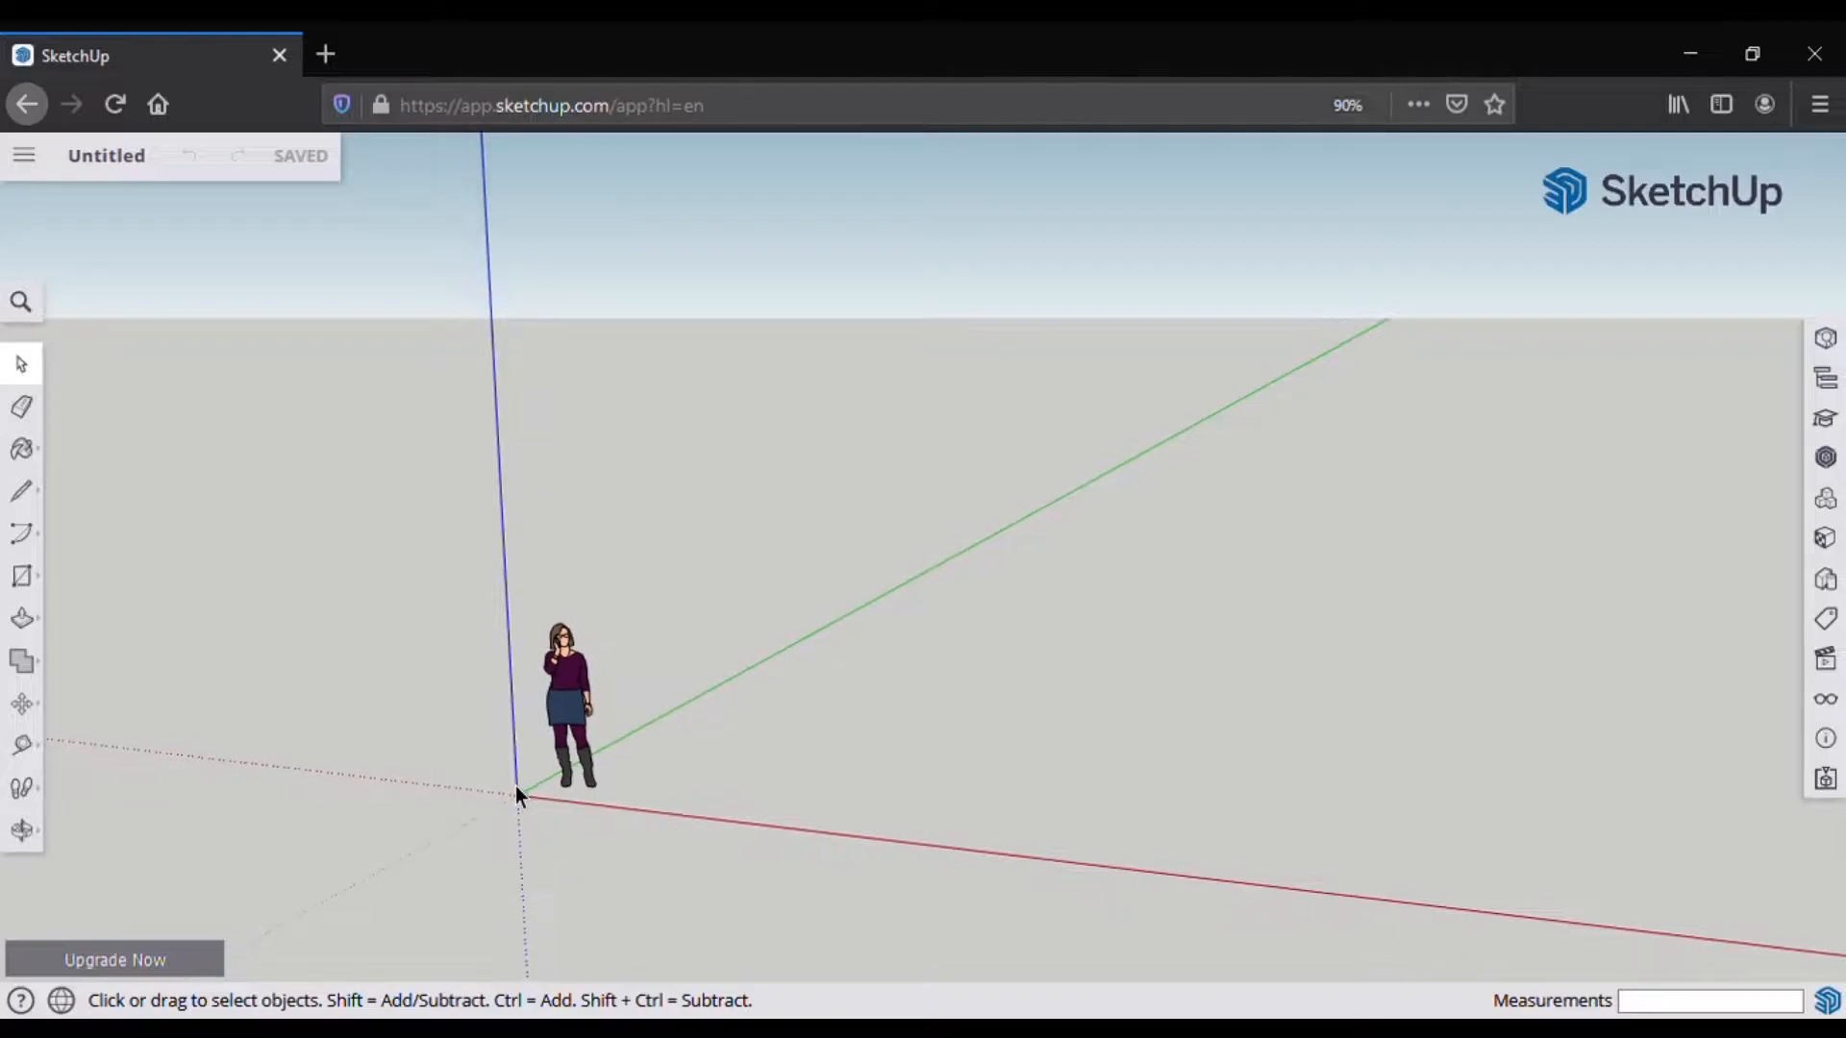
pyautogui.moveTo(516, 786); pyautogui.dragTo(746, 948, button='middle')
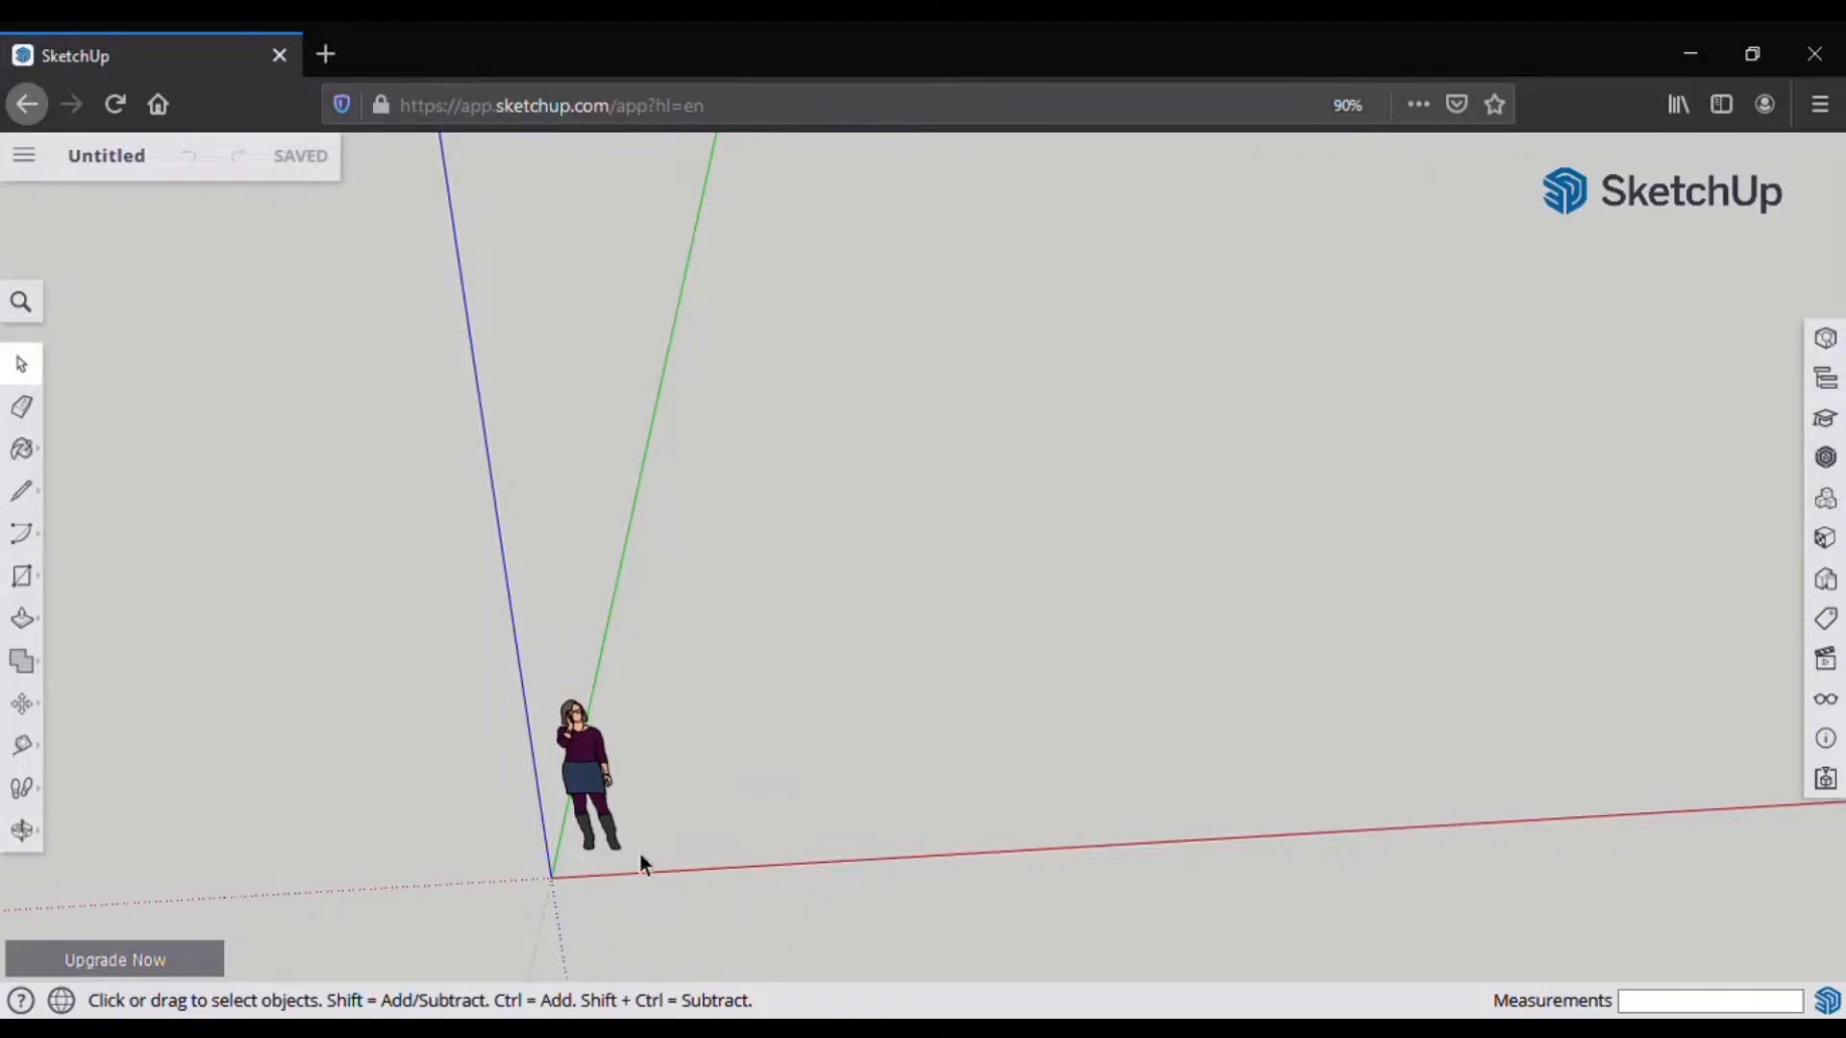
# Step: Draw a 60-foot edge along the green axis with the Line tool
pyautogui.click(21, 491)
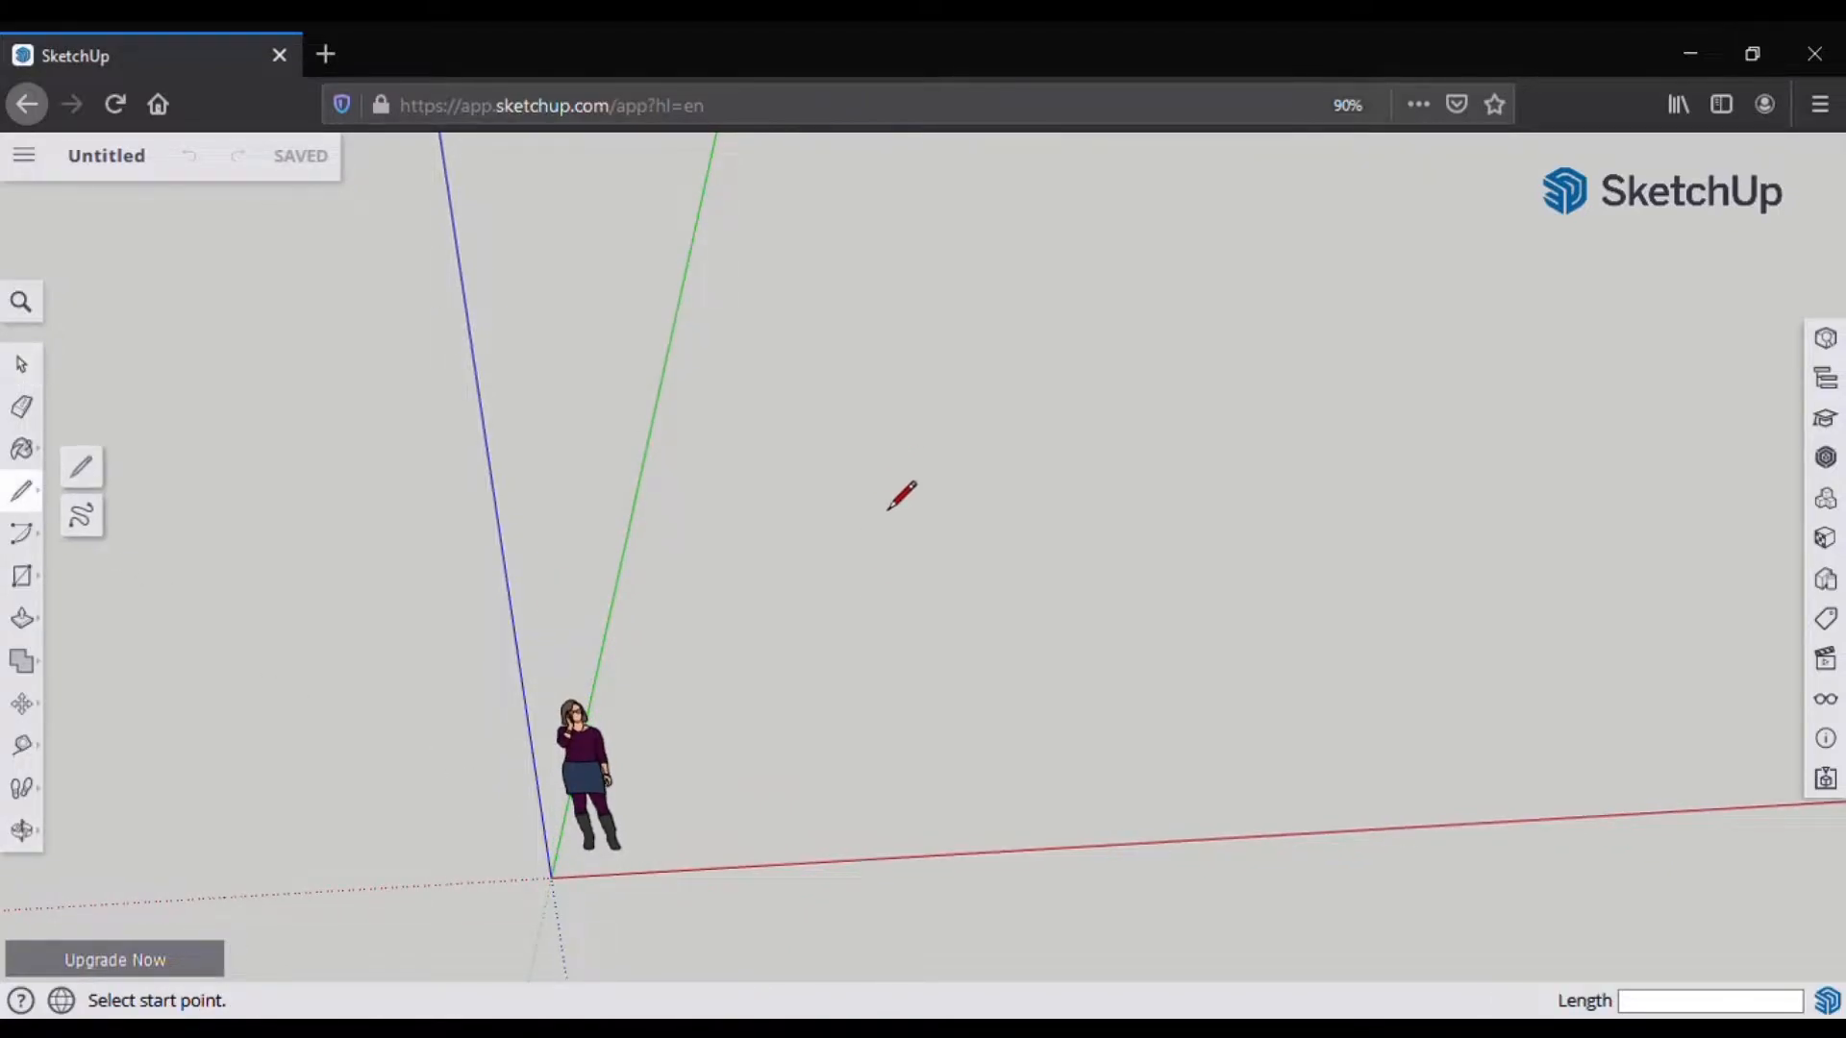
pyautogui.scroll(-2, 845, 519)
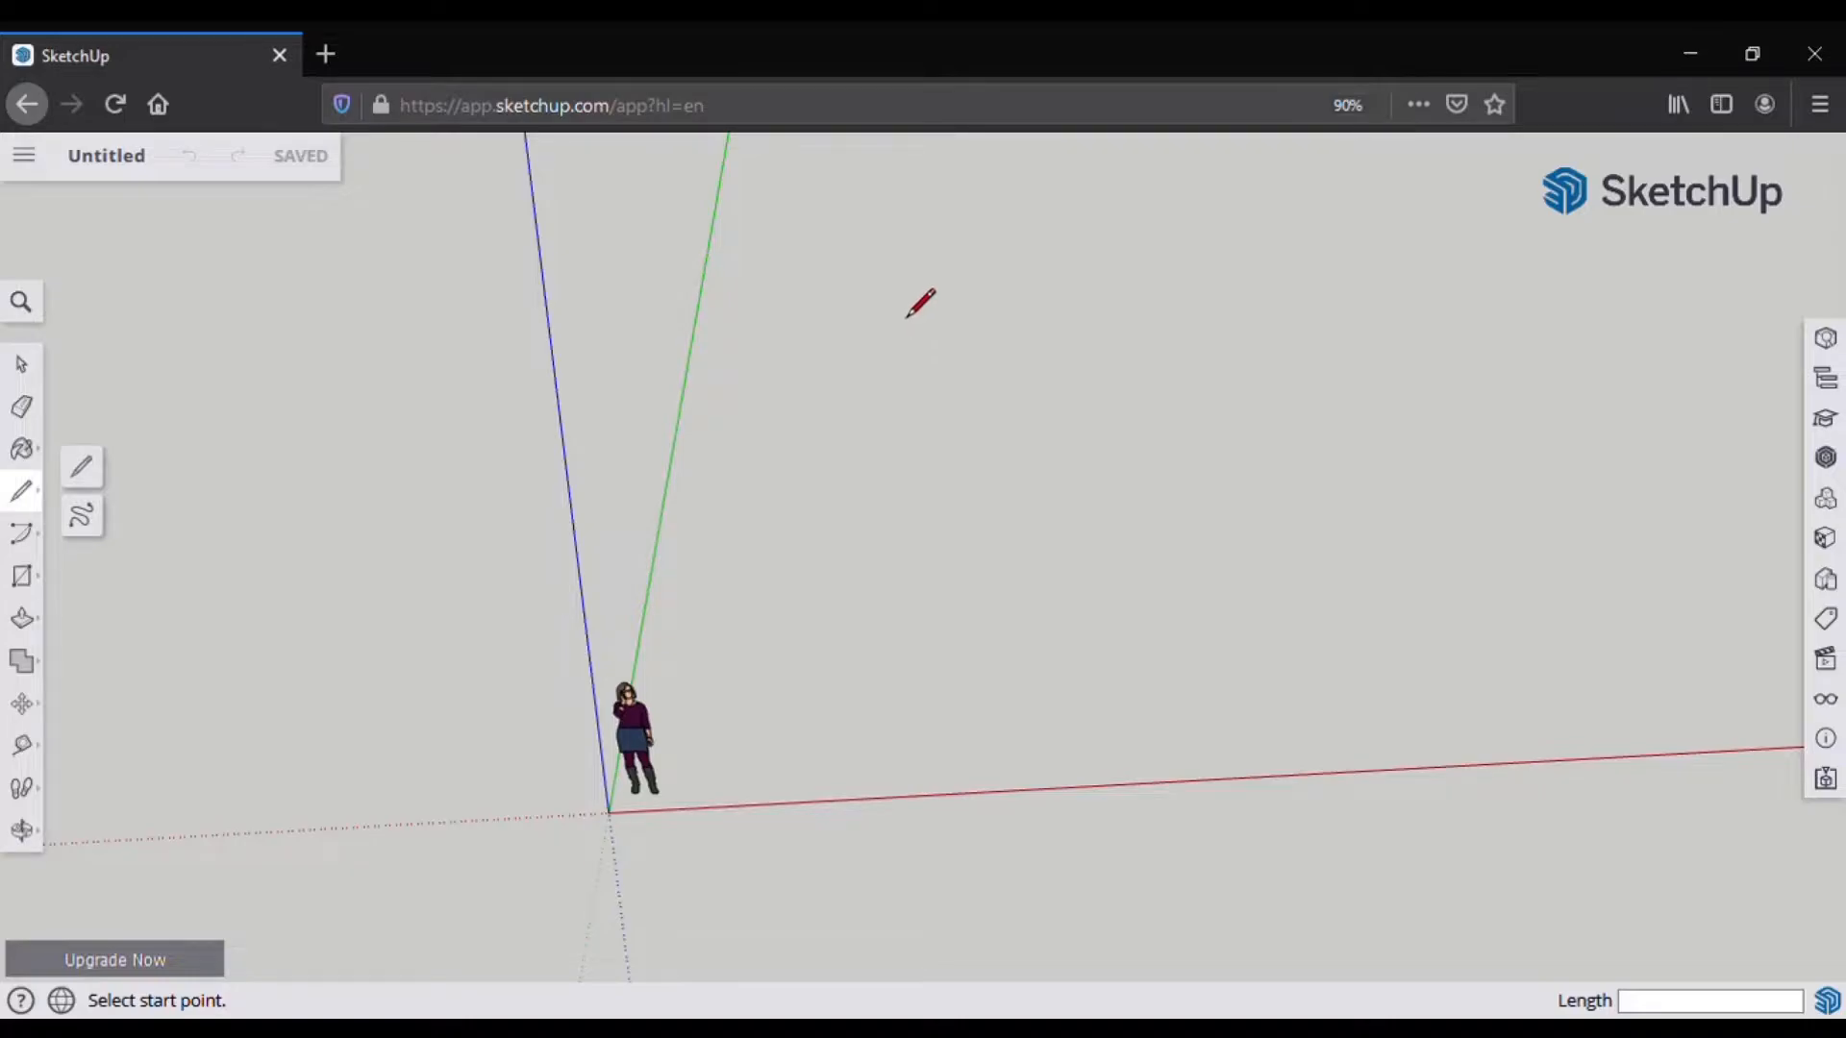
pyautogui.click(901, 274)
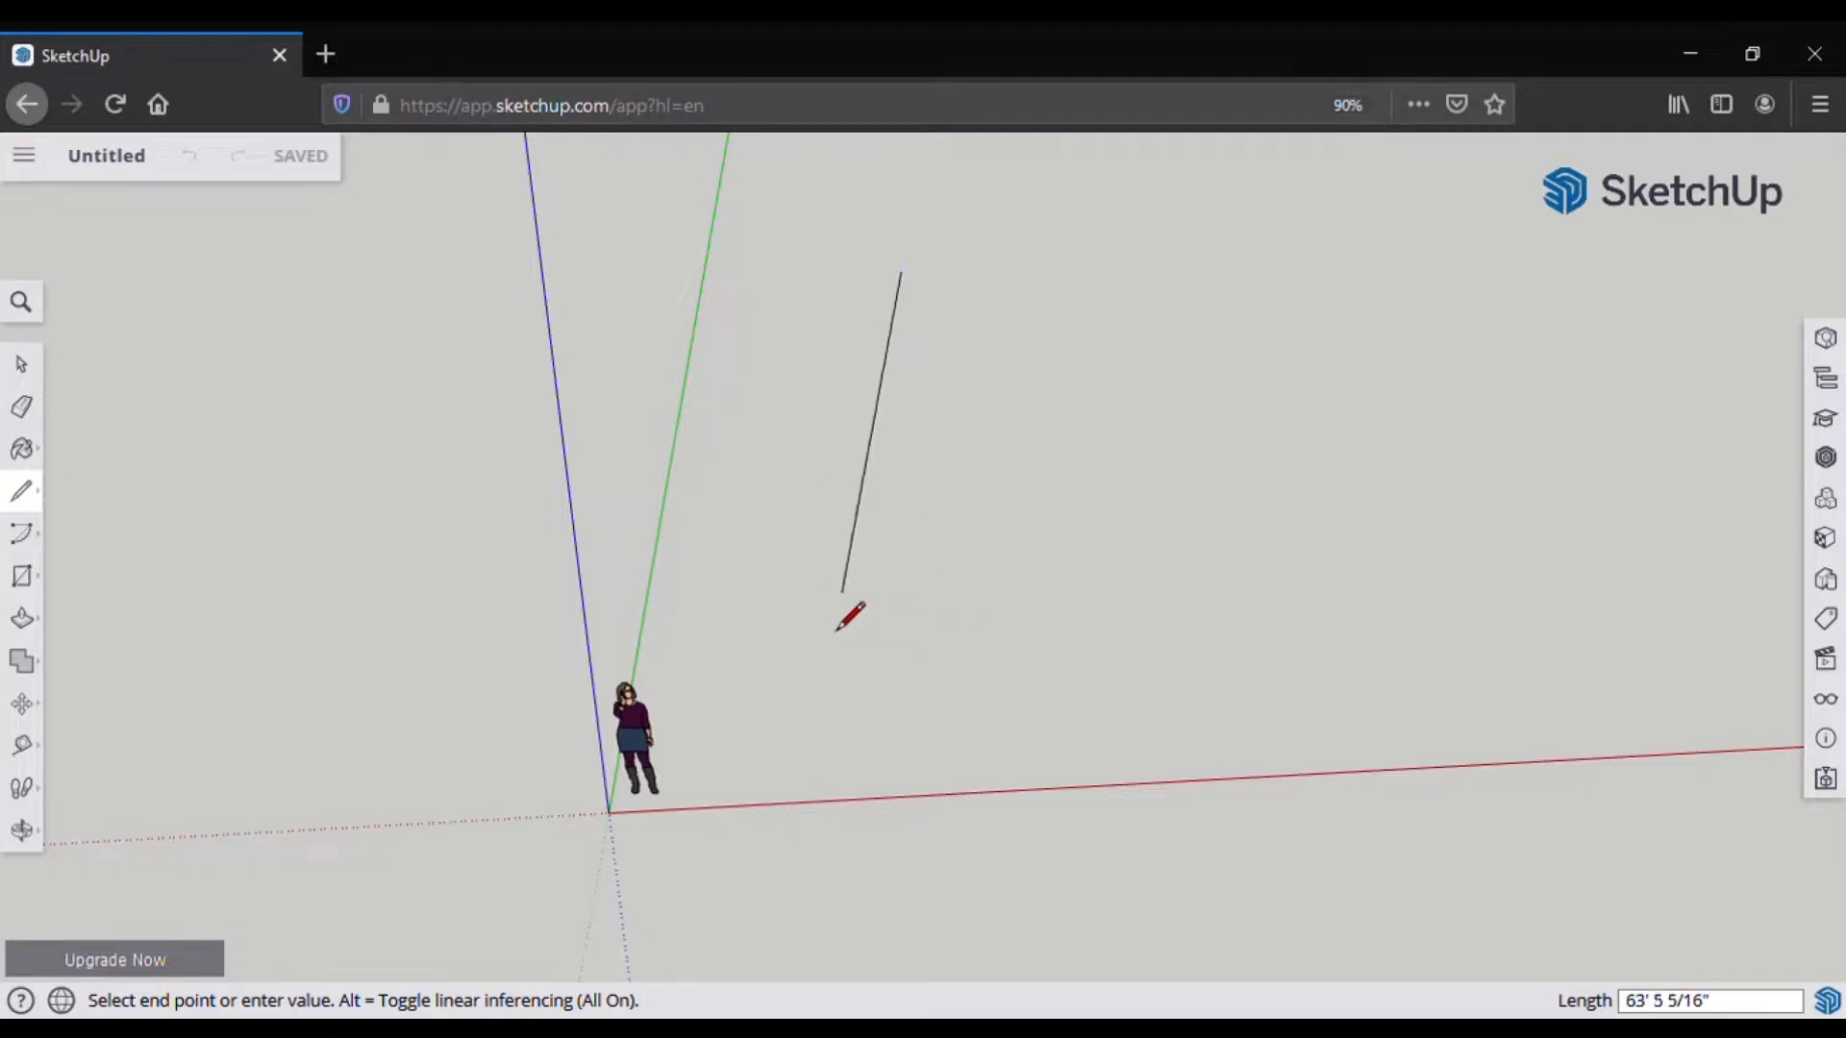
pyautogui.moveTo(737, 445); pyautogui.dragTo(832, 589, button='middle')
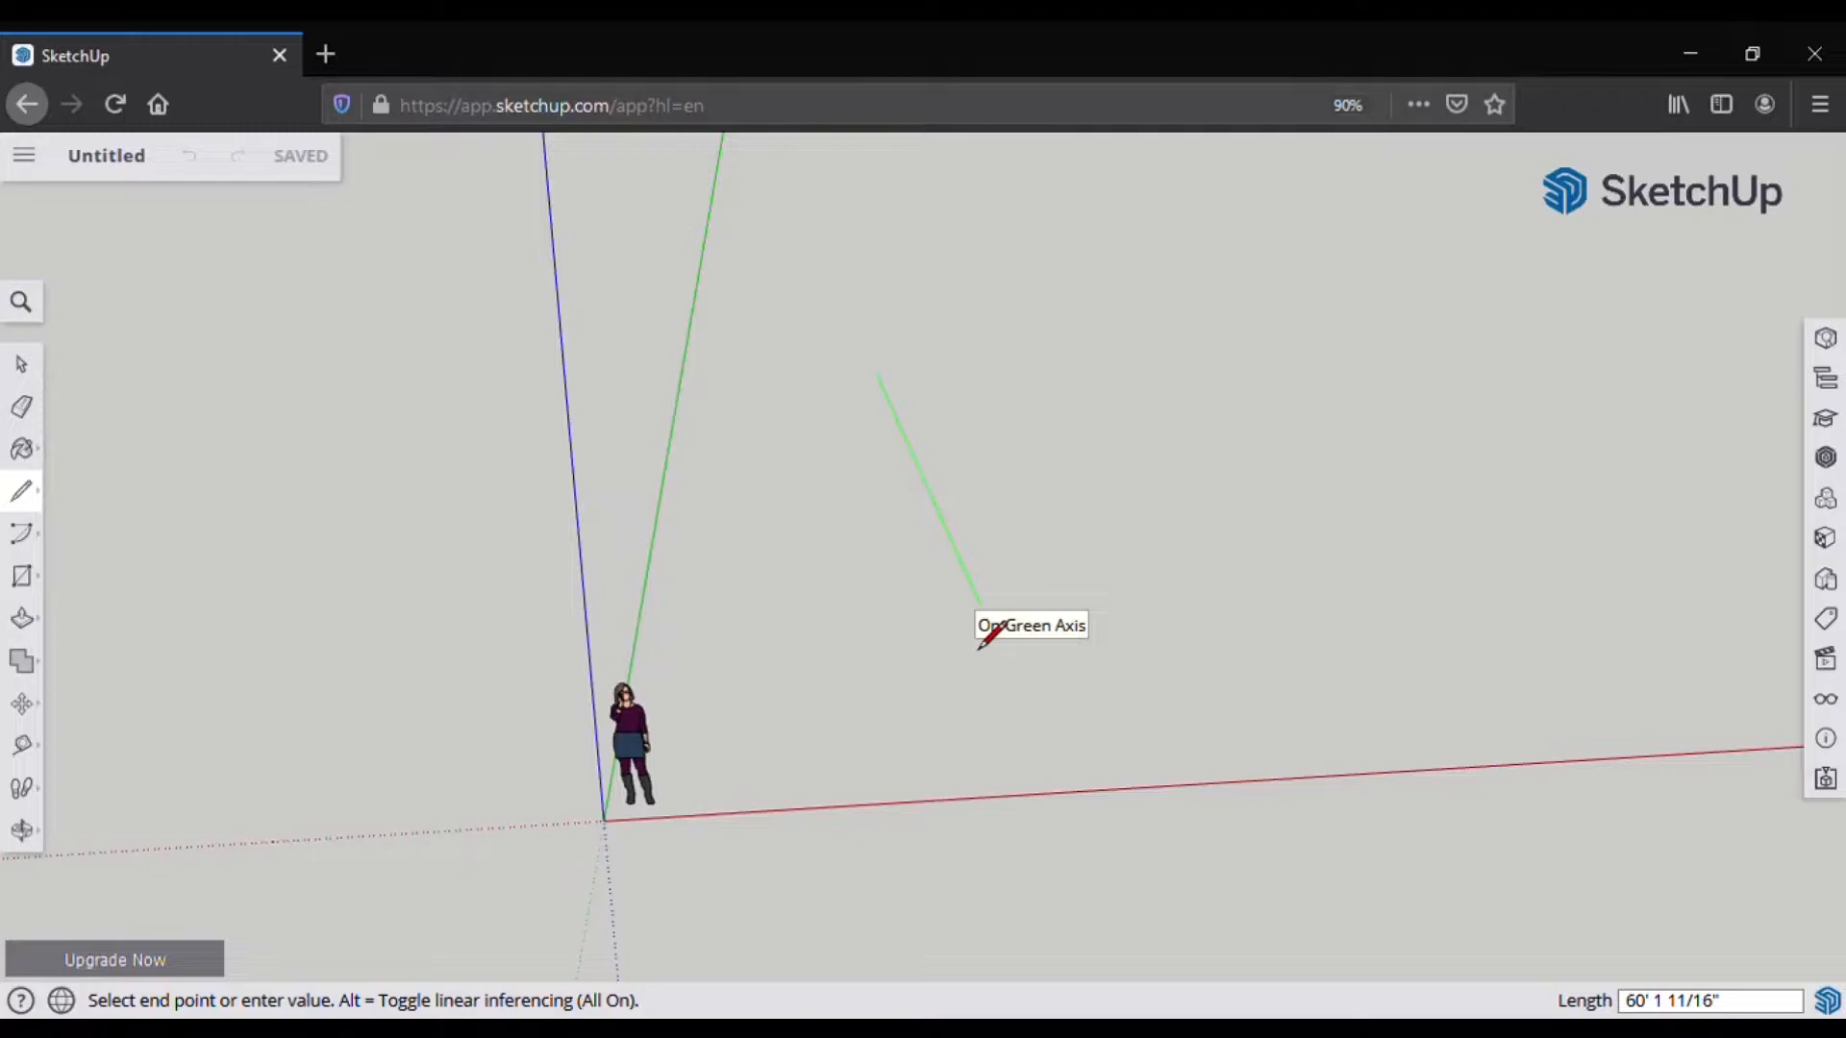
pyautogui.write('60')
pyautogui.press('Return')
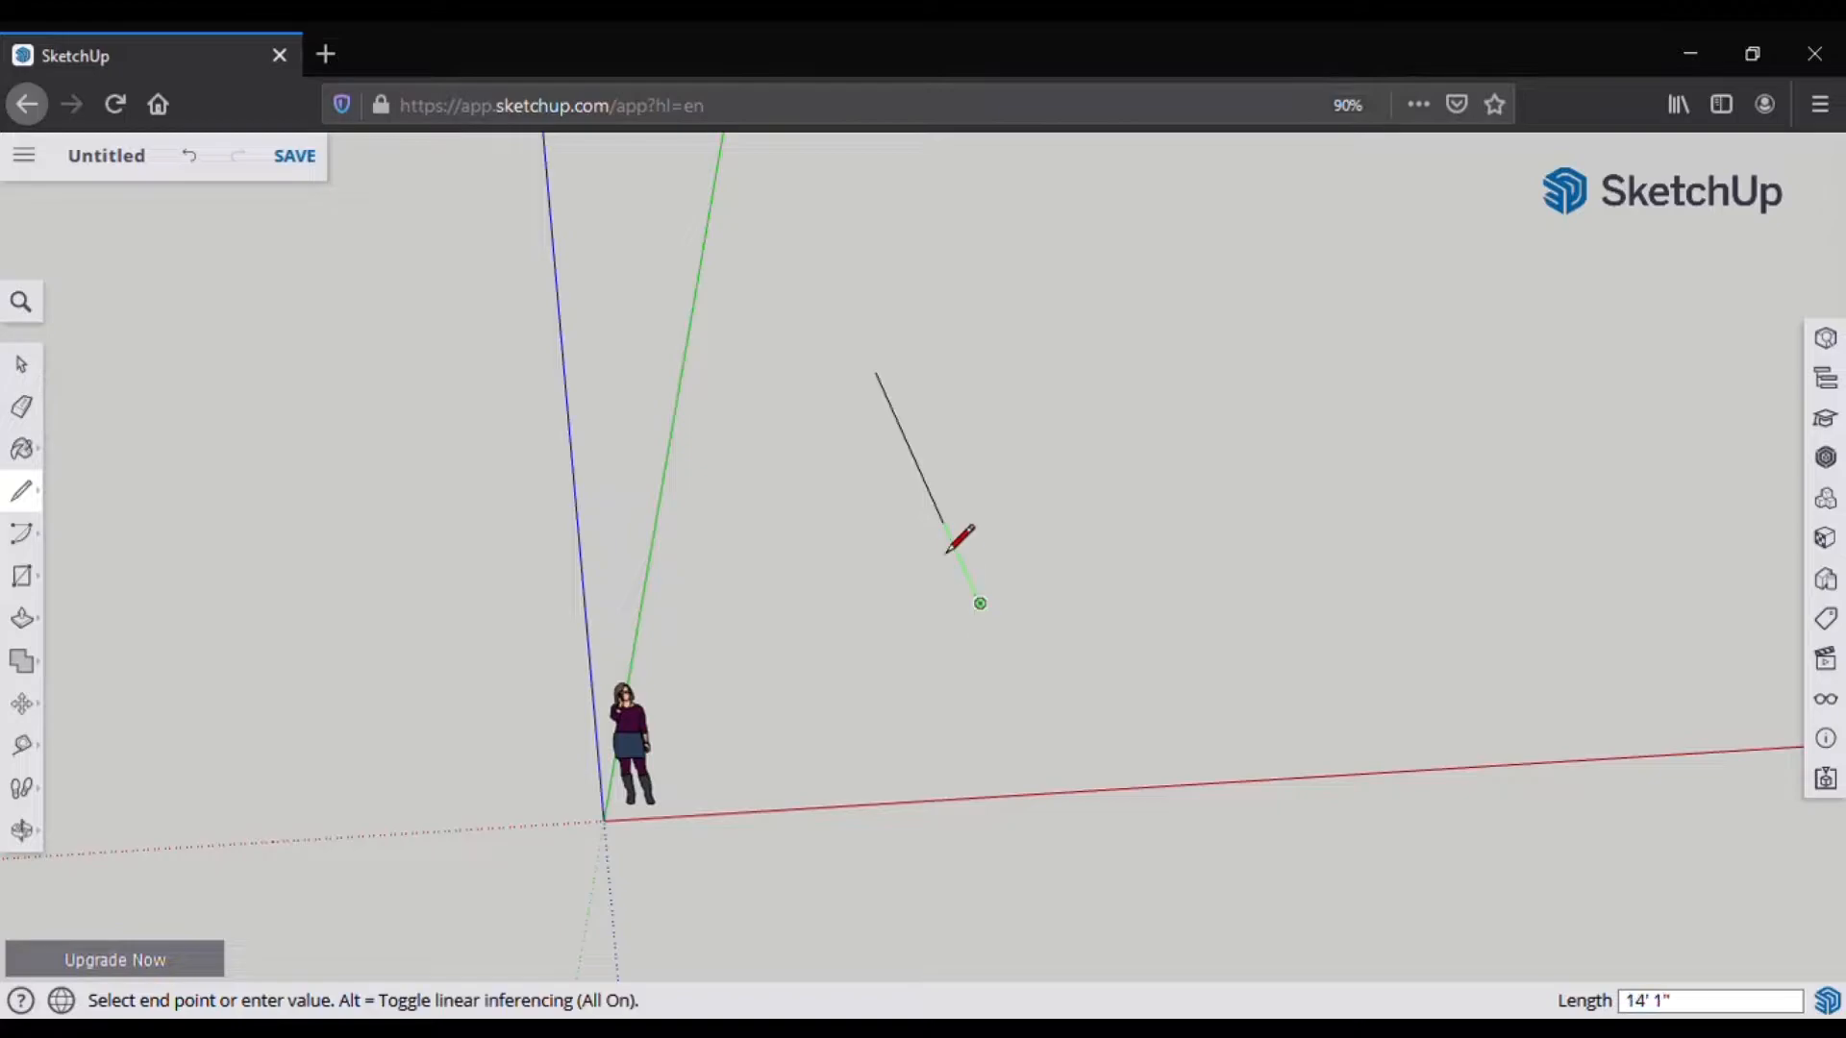
# Step: Add edges along the red and green axes to close the 40' by 60' rectangle
pyautogui.moveTo(1045, 687)
pyautogui.mouseDown(button='middle')
pyautogui.moveTo(869, 614)
pyautogui.moveTo(910, 845)
pyautogui.moveTo(1051, 1005)
pyautogui.moveTo(937, 769)
pyautogui.moveTo(968, 712)
pyautogui.moveTo(1017, 811)
pyautogui.moveTo(1000, 805)
pyautogui.moveTo(996, 709)
pyautogui.moveTo(903, 616)
pyautogui.moveTo(951, 654)
pyautogui.mouseUp(button='middle')
pyautogui.scroll(3, 1092, 683)
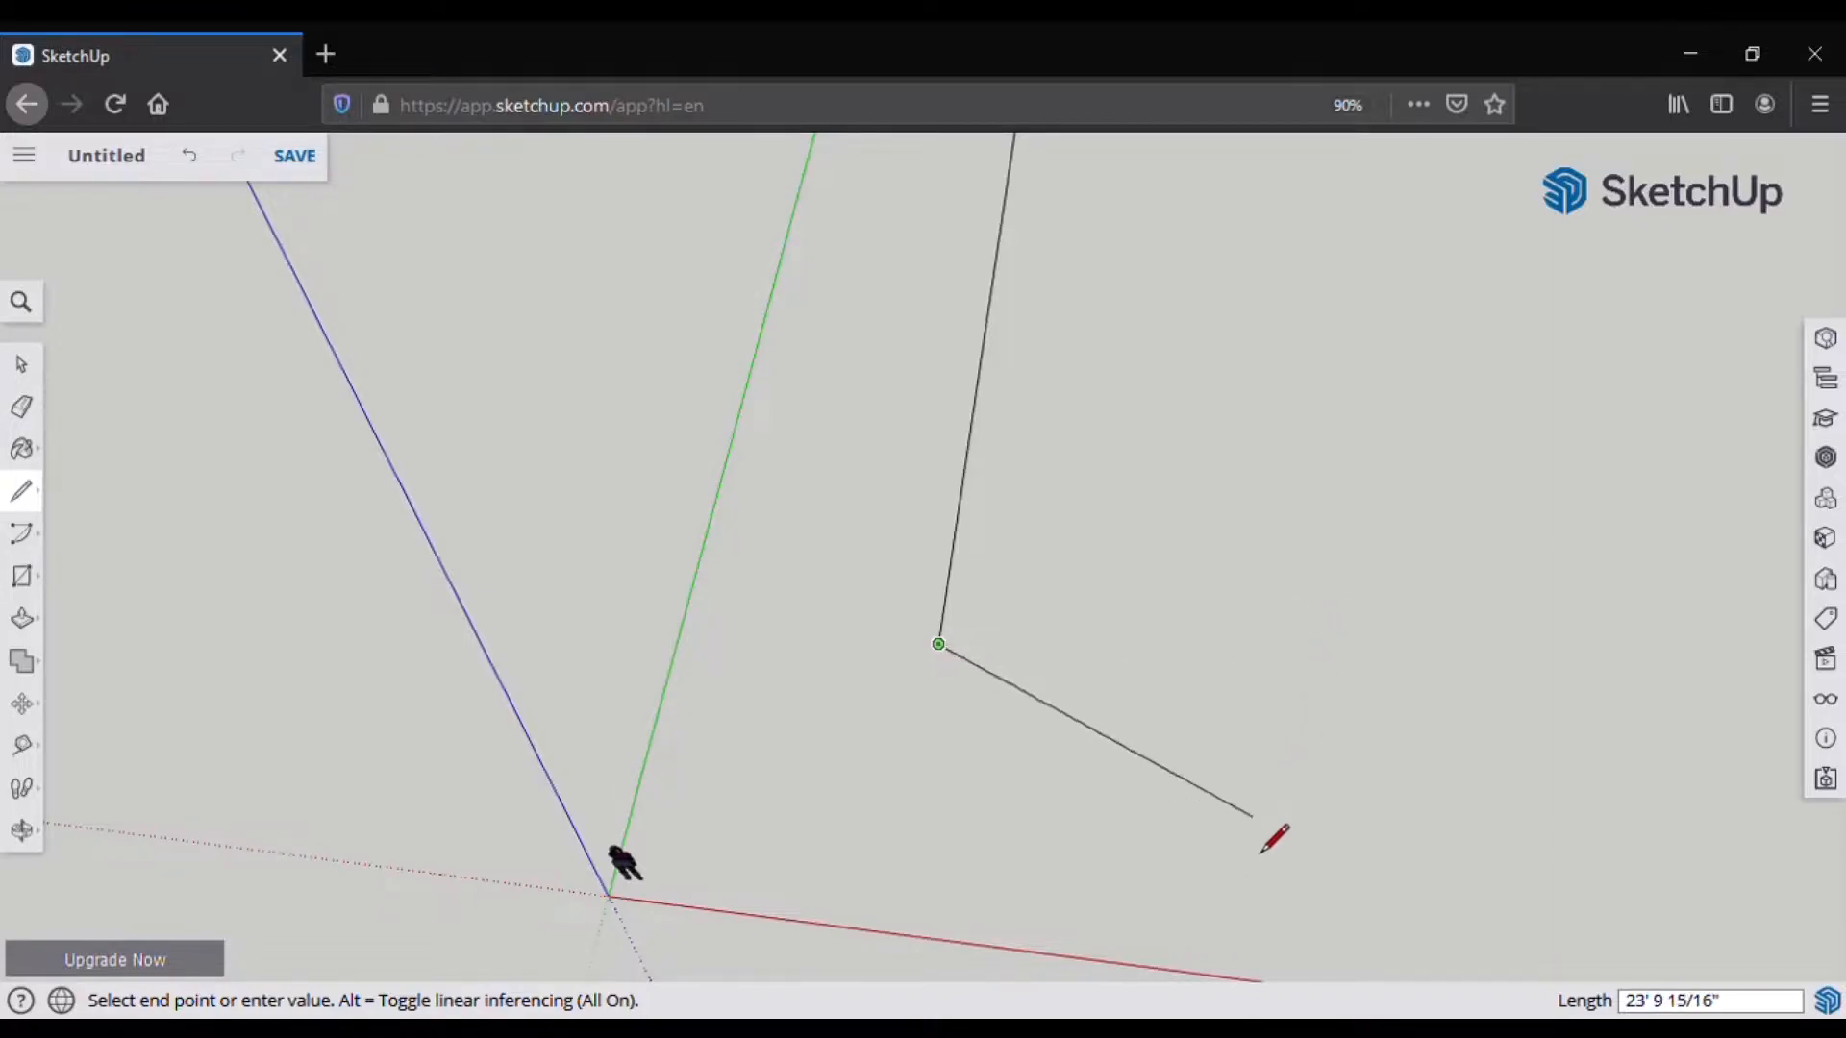
pyautogui.click(1446, 707)
pyautogui.moveTo(1454, 716); pyautogui.dragTo(1182, 885, button='middle')
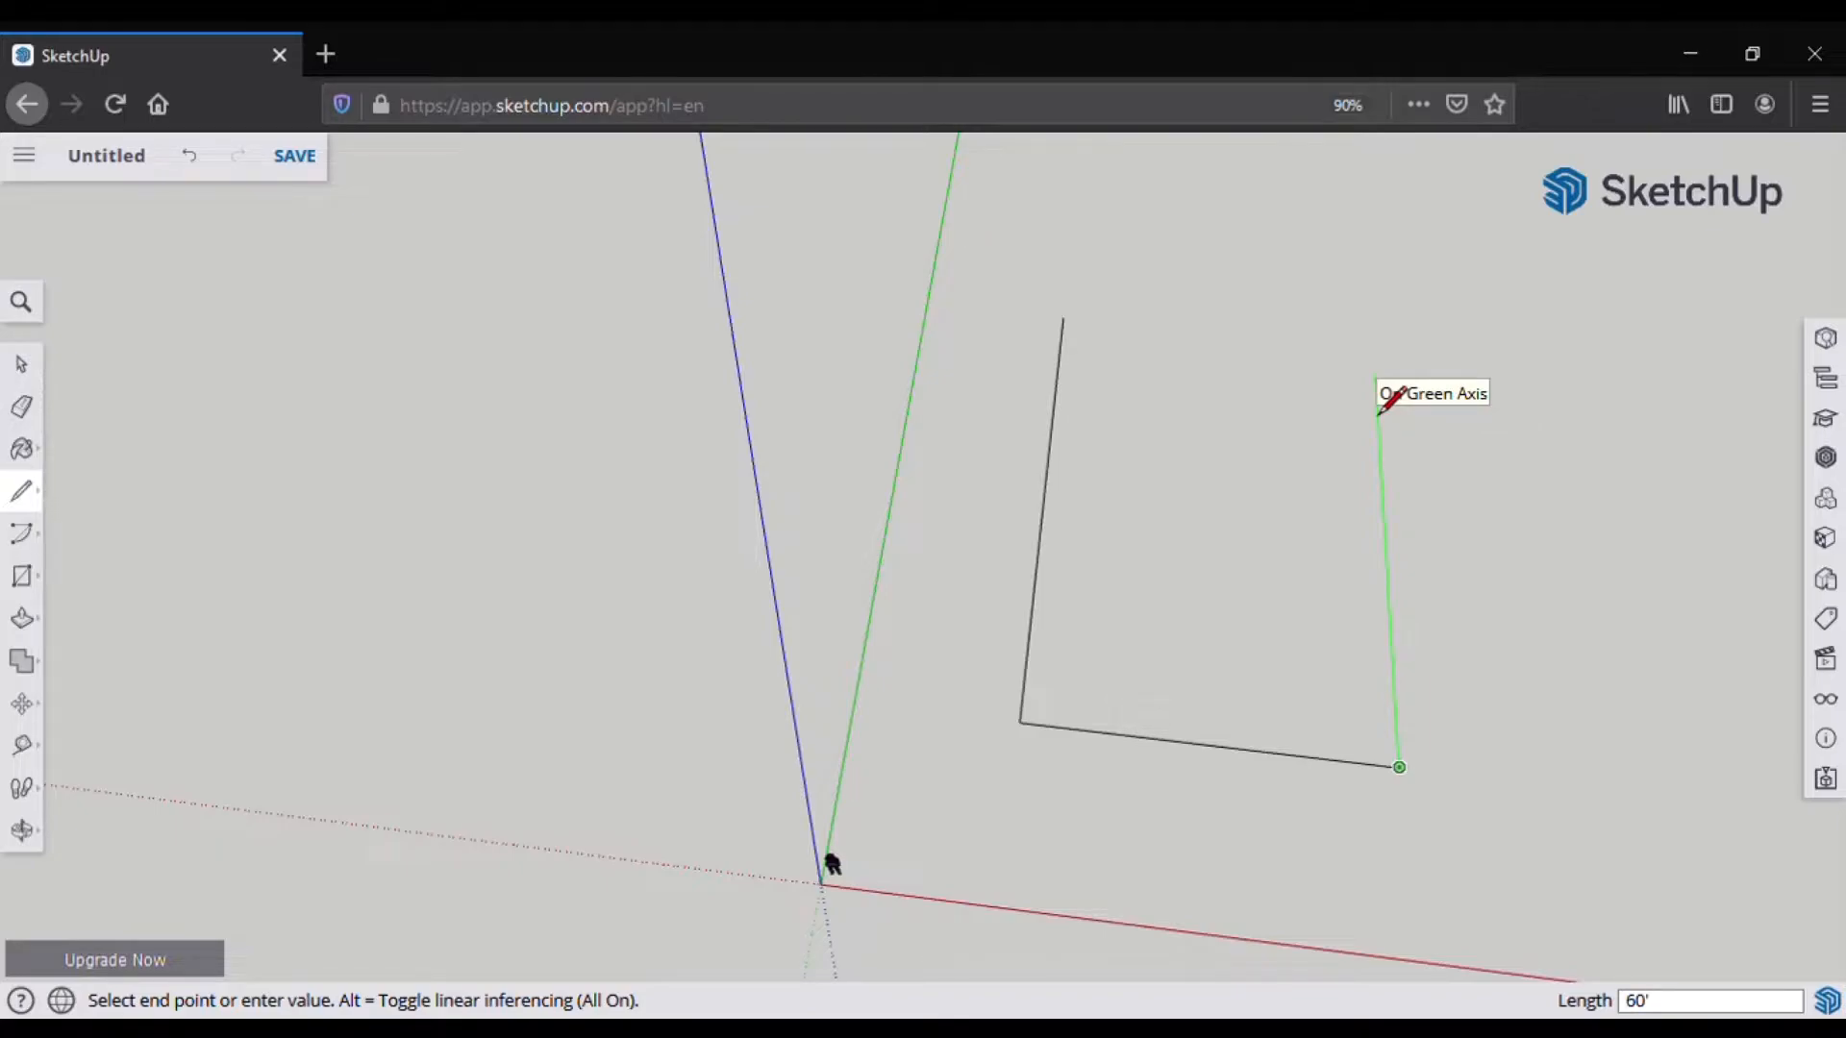
pyautogui.click(1378, 411)
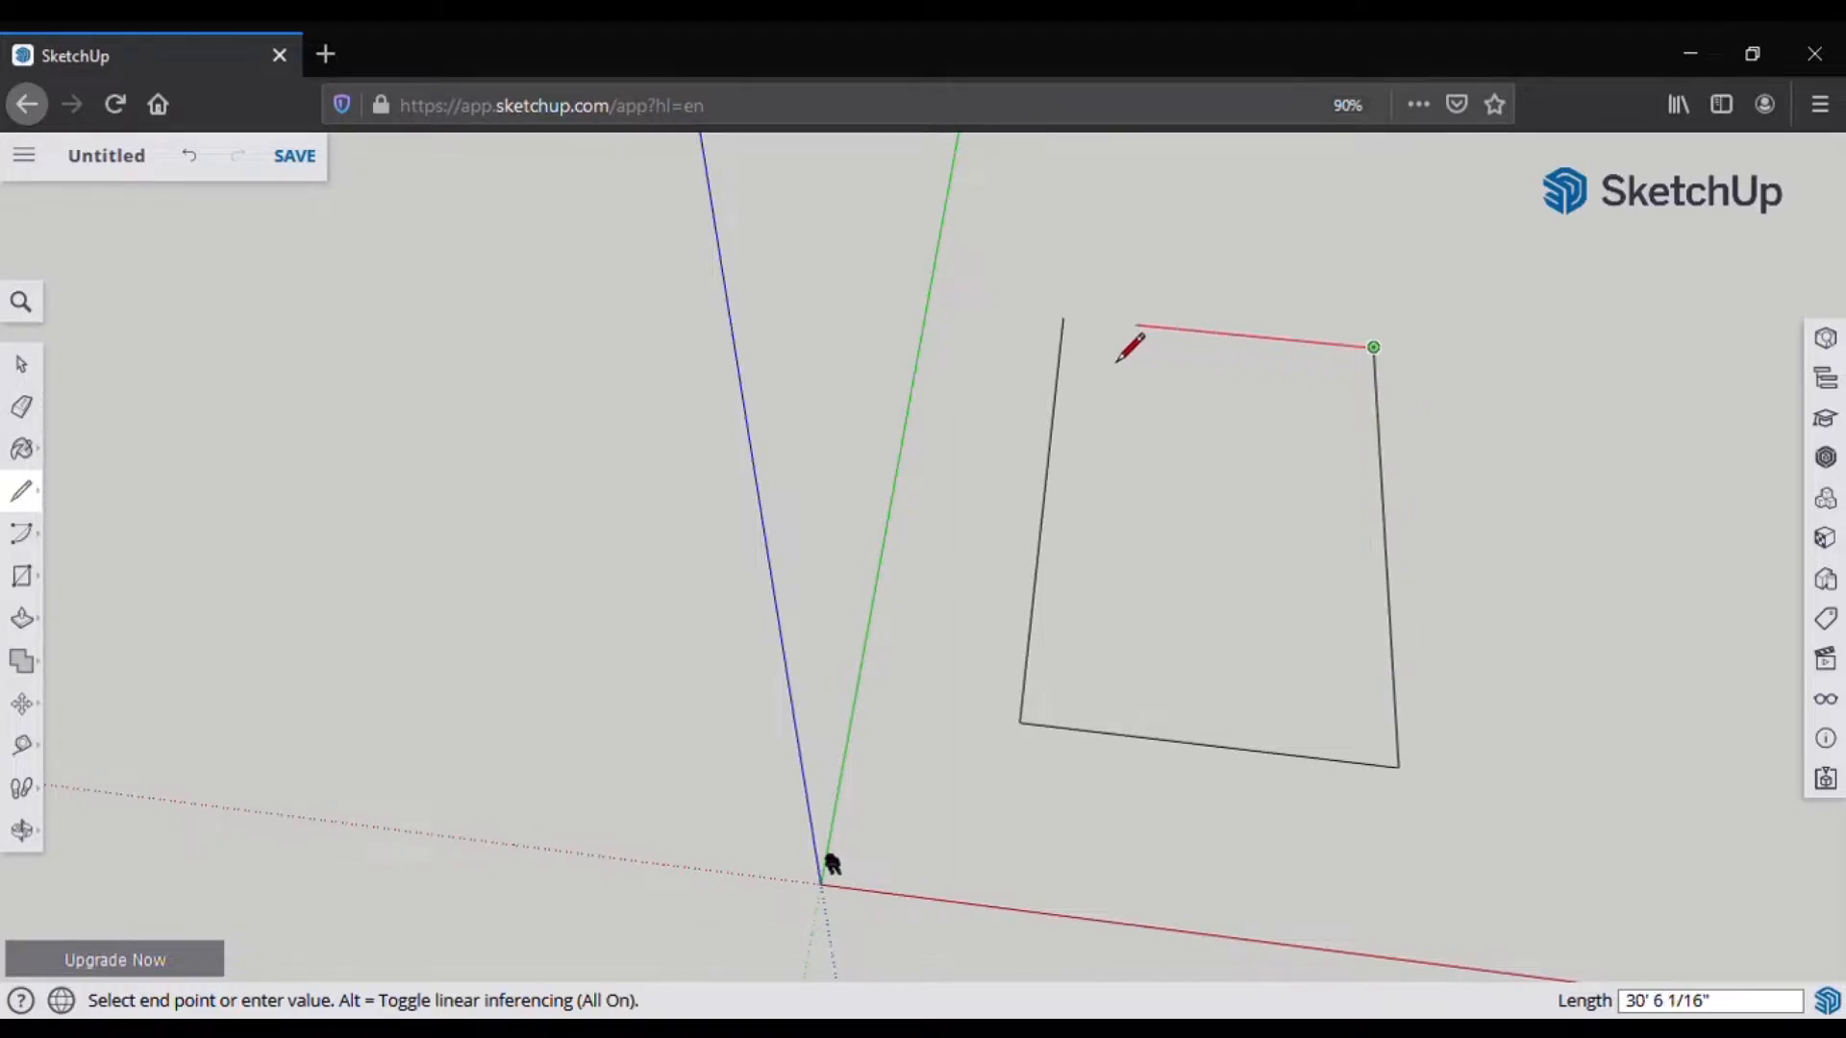
pyautogui.click(1069, 356)
pyautogui.moveTo(1165, 523); pyautogui.dragTo(1139, 810, button='middle')
pyautogui.scroll(-4, 1001, 721)
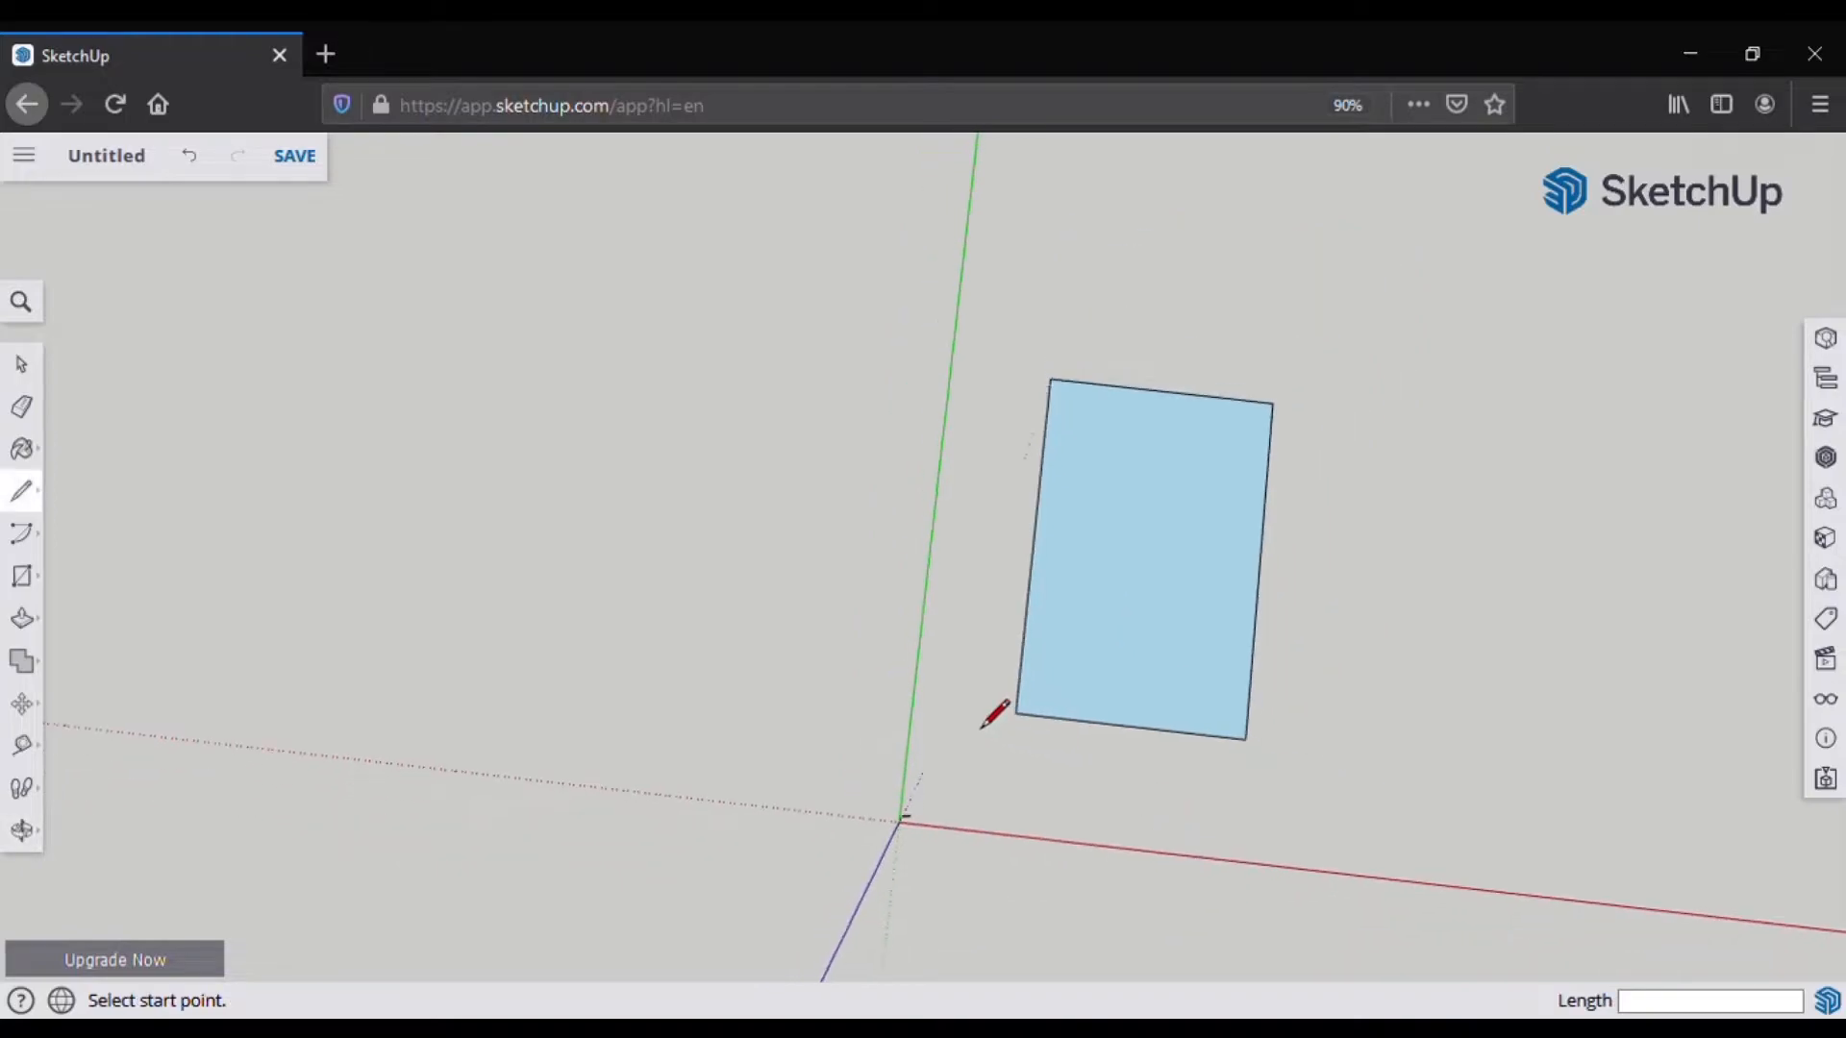
# Step: Extend the rectangle's top edge 30 feet beyond each corner
pyautogui.scroll(2, 1203, 605)
pyautogui.scroll(2, 1150, 758)
pyautogui.scroll(4, 1137, 795)
pyautogui.moveTo(1106, 787)
pyautogui.mouseDown(button='middle')
pyautogui.moveTo(1199, 766)
pyautogui.moveTo(1159, 800)
pyautogui.mouseUp(button='middle')
pyautogui.scroll(1, 1160, 800)
pyautogui.scroll(-3, 1160, 800)
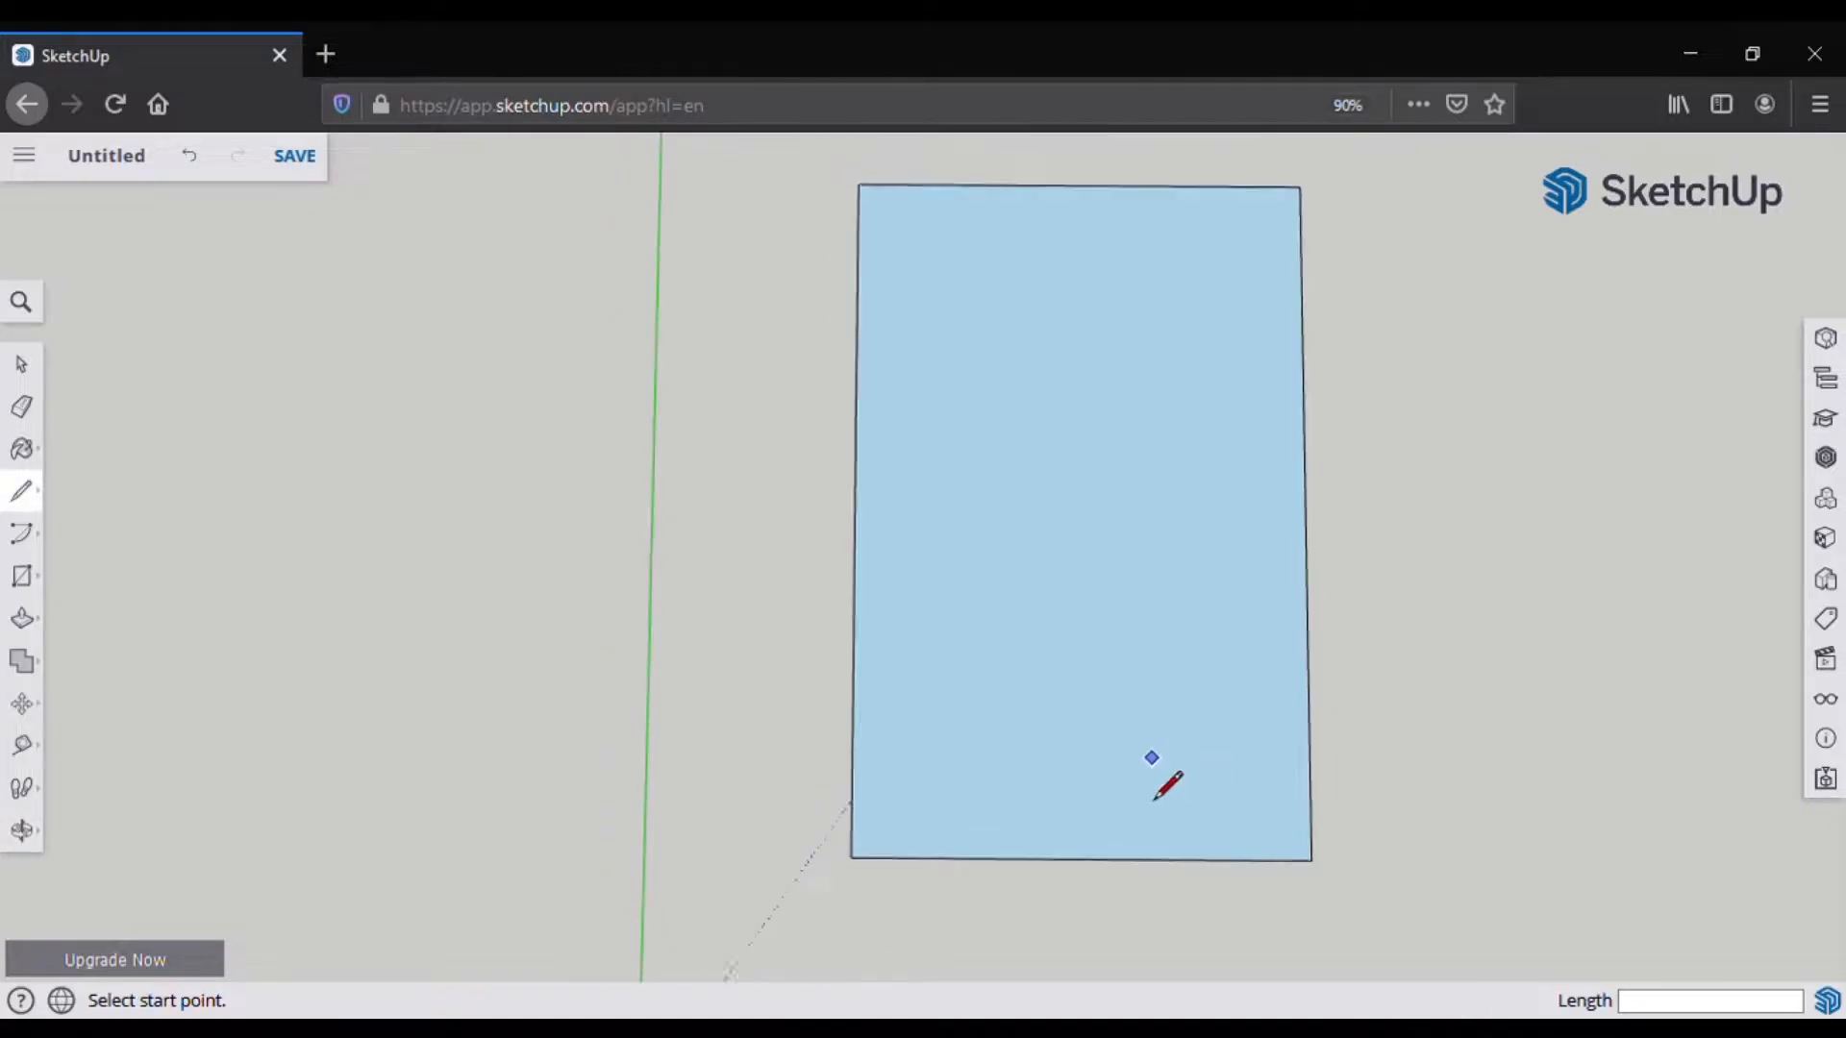
pyautogui.scroll(2, 1098, 347)
pyautogui.scroll(1, 1097, 347)
pyautogui.scroll(1, 1097, 347)
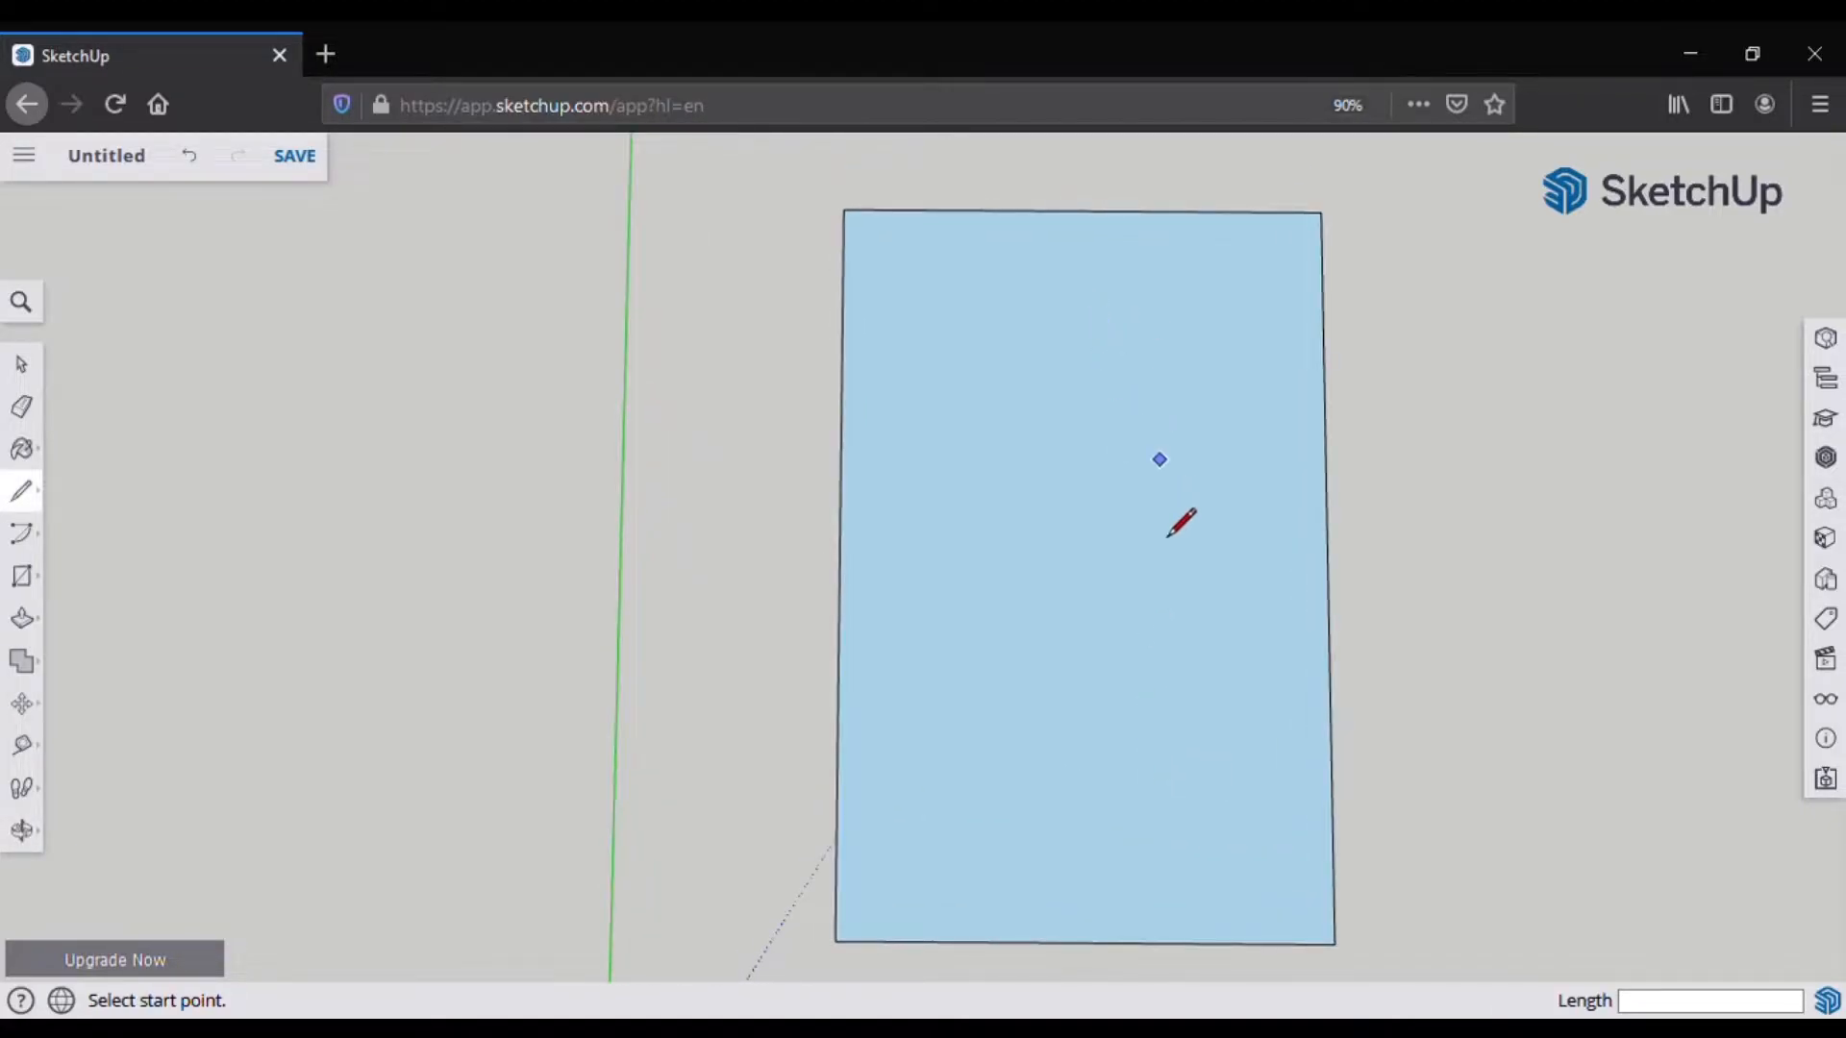
pyautogui.scroll(-1, 897, 939)
pyautogui.click(1189, 509)
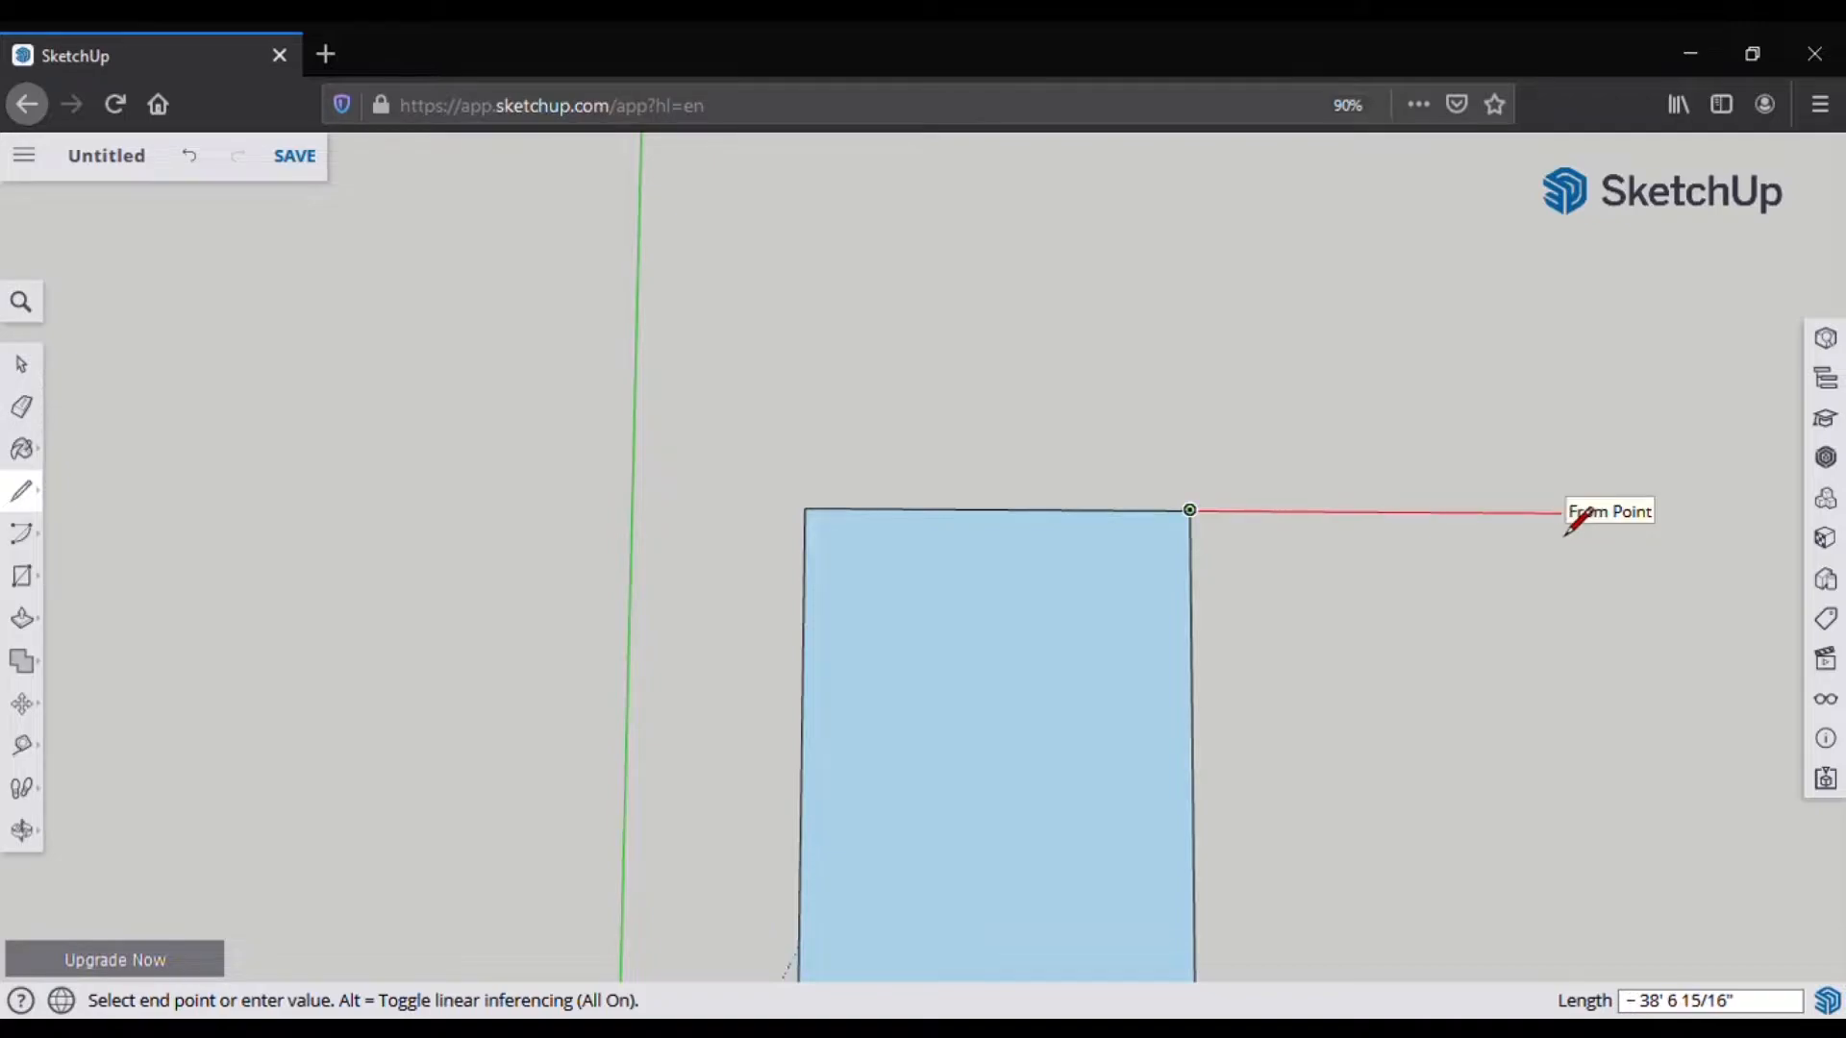
pyautogui.press('Return')
pyautogui.click(804, 508)
pyautogui.write("0'")
pyautogui.press('Return')
pyautogui.click(805, 509)
pyautogui.write('3')
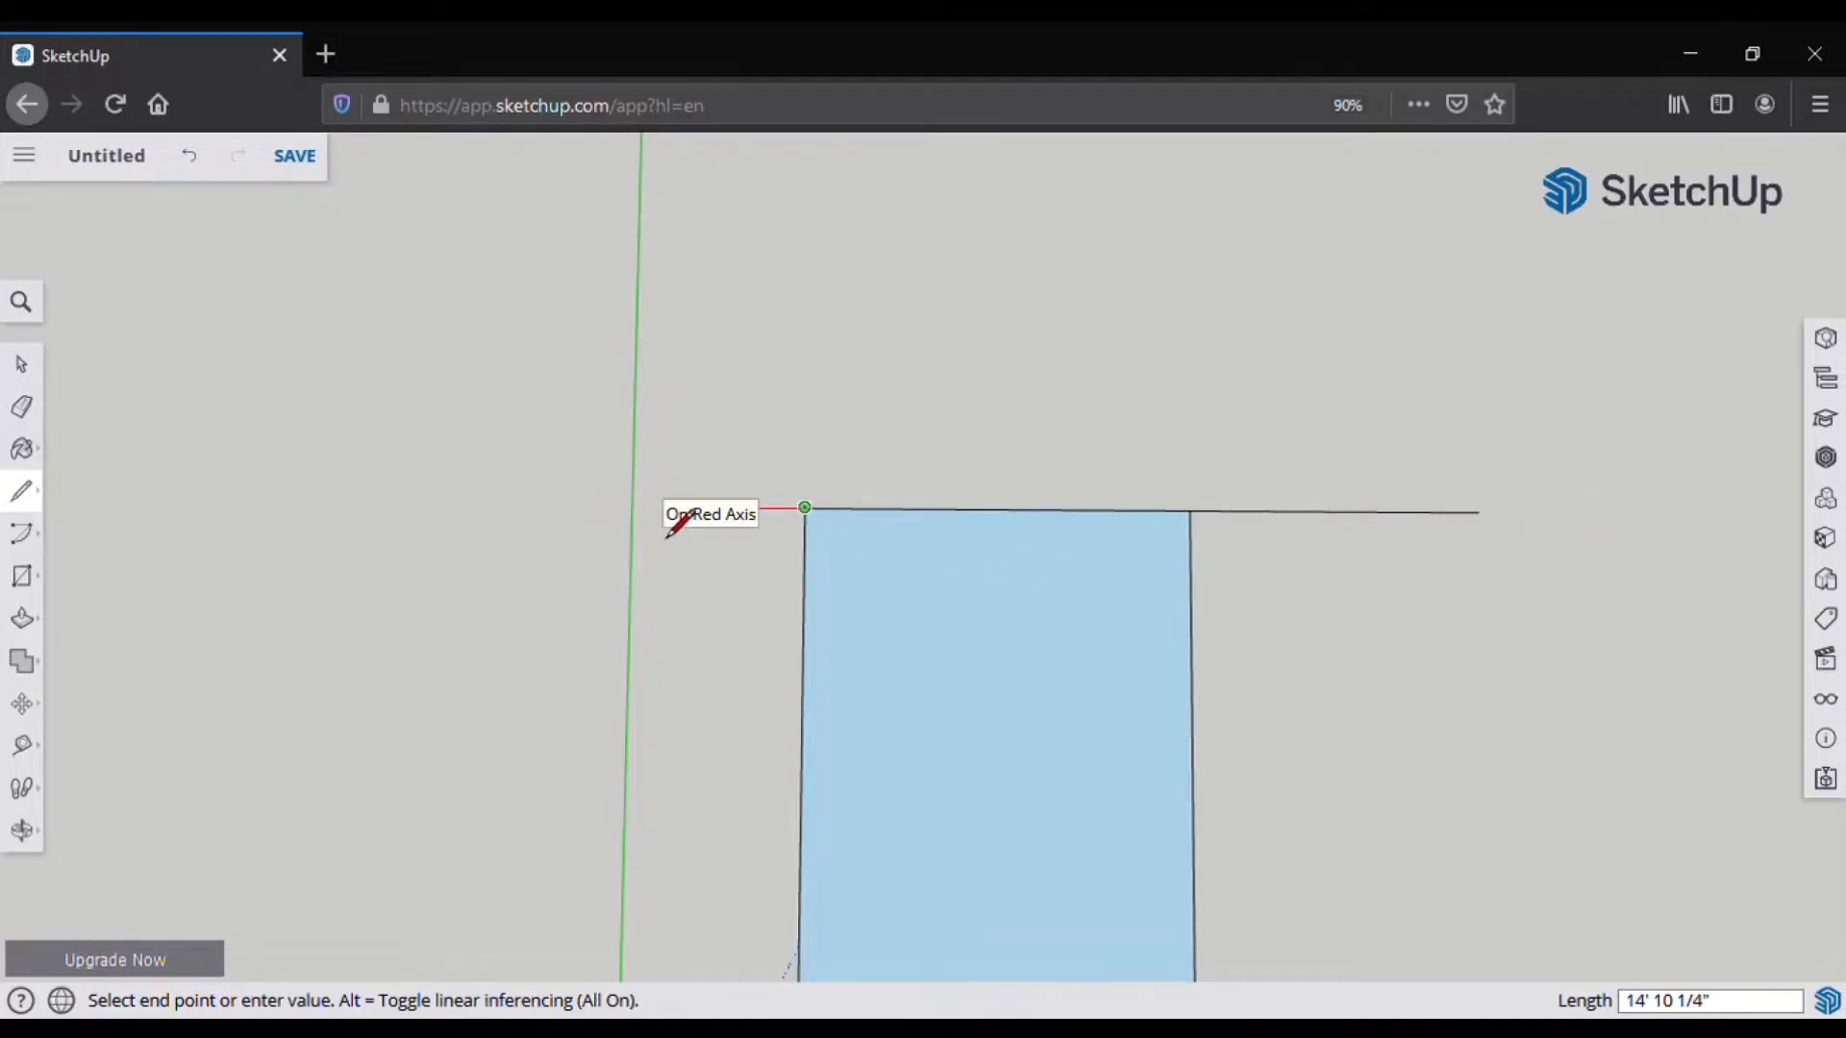
pyautogui.press('Return')
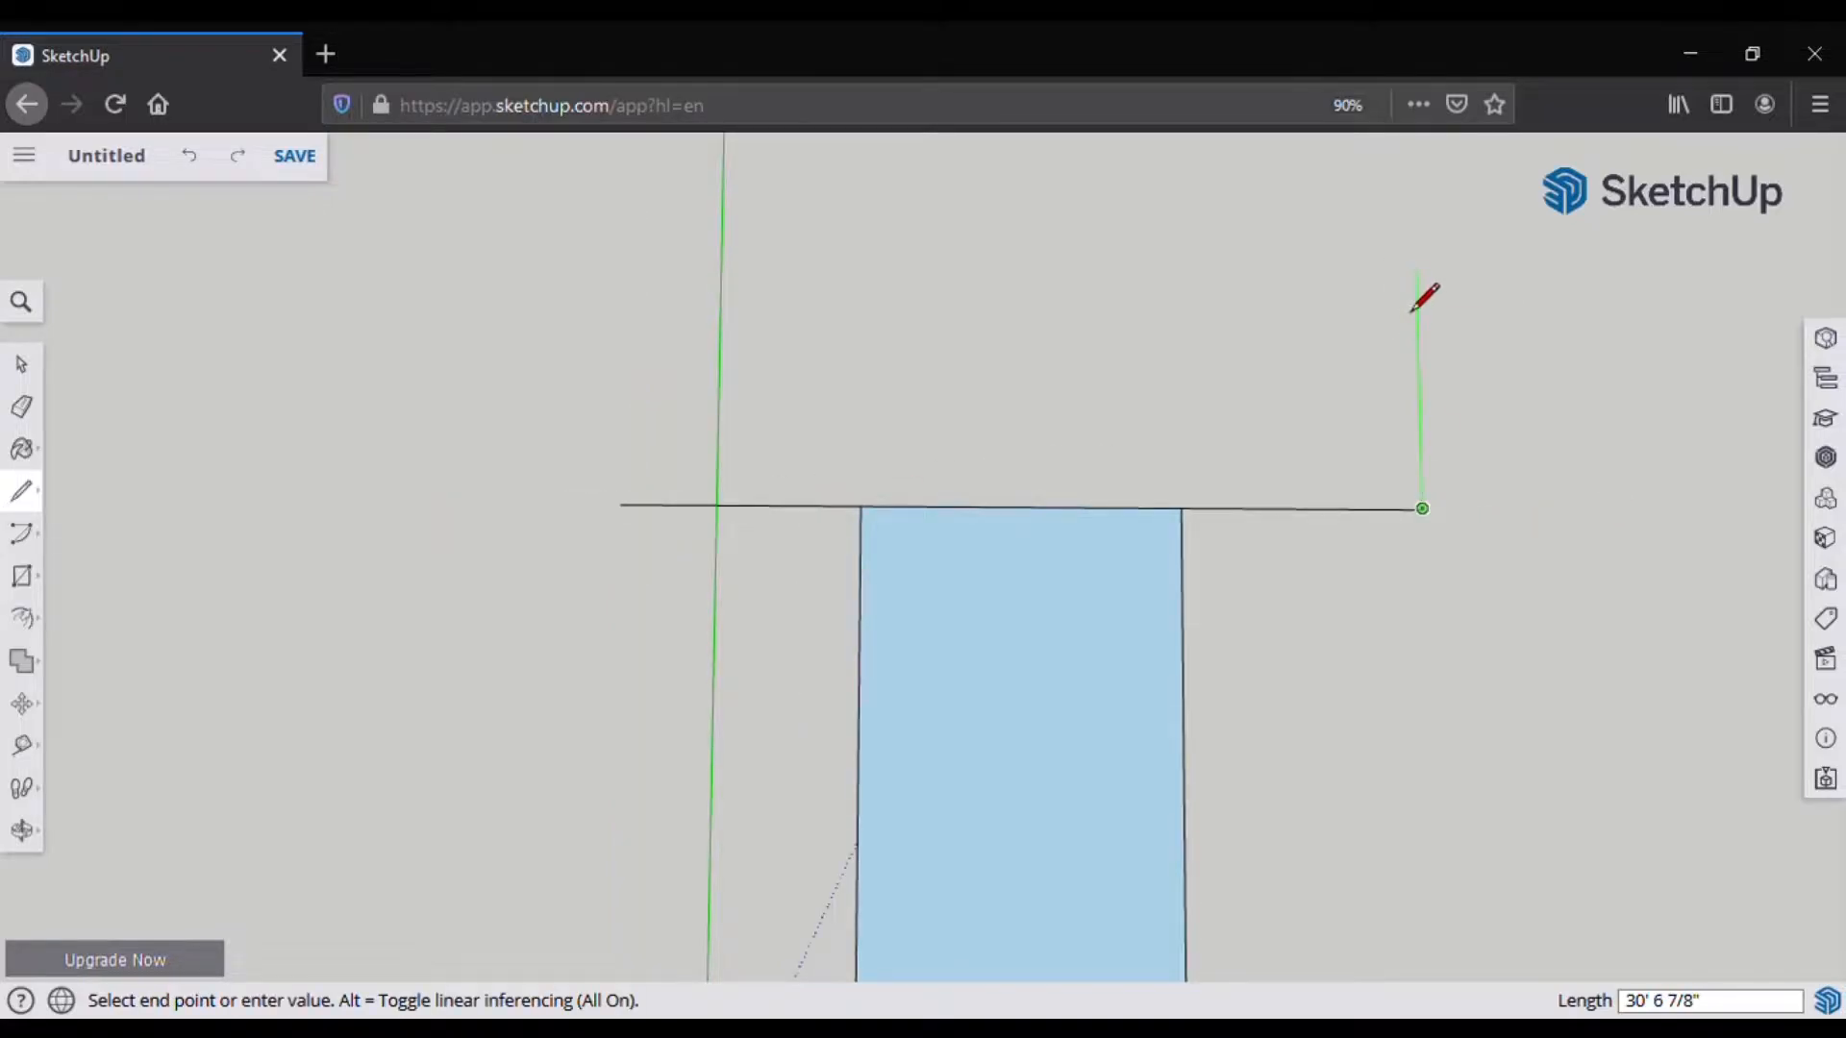
# Step: Draw 30-foot upward edges at both ends and close them with a 100-foot line
pyautogui.write('30')
pyautogui.press('Return')
pyautogui.press('Escape')
pyautogui.click(620, 503)
pyautogui.write('30')
pyautogui.press('Return')
pyautogui.write('100')
pyautogui.press('Return')
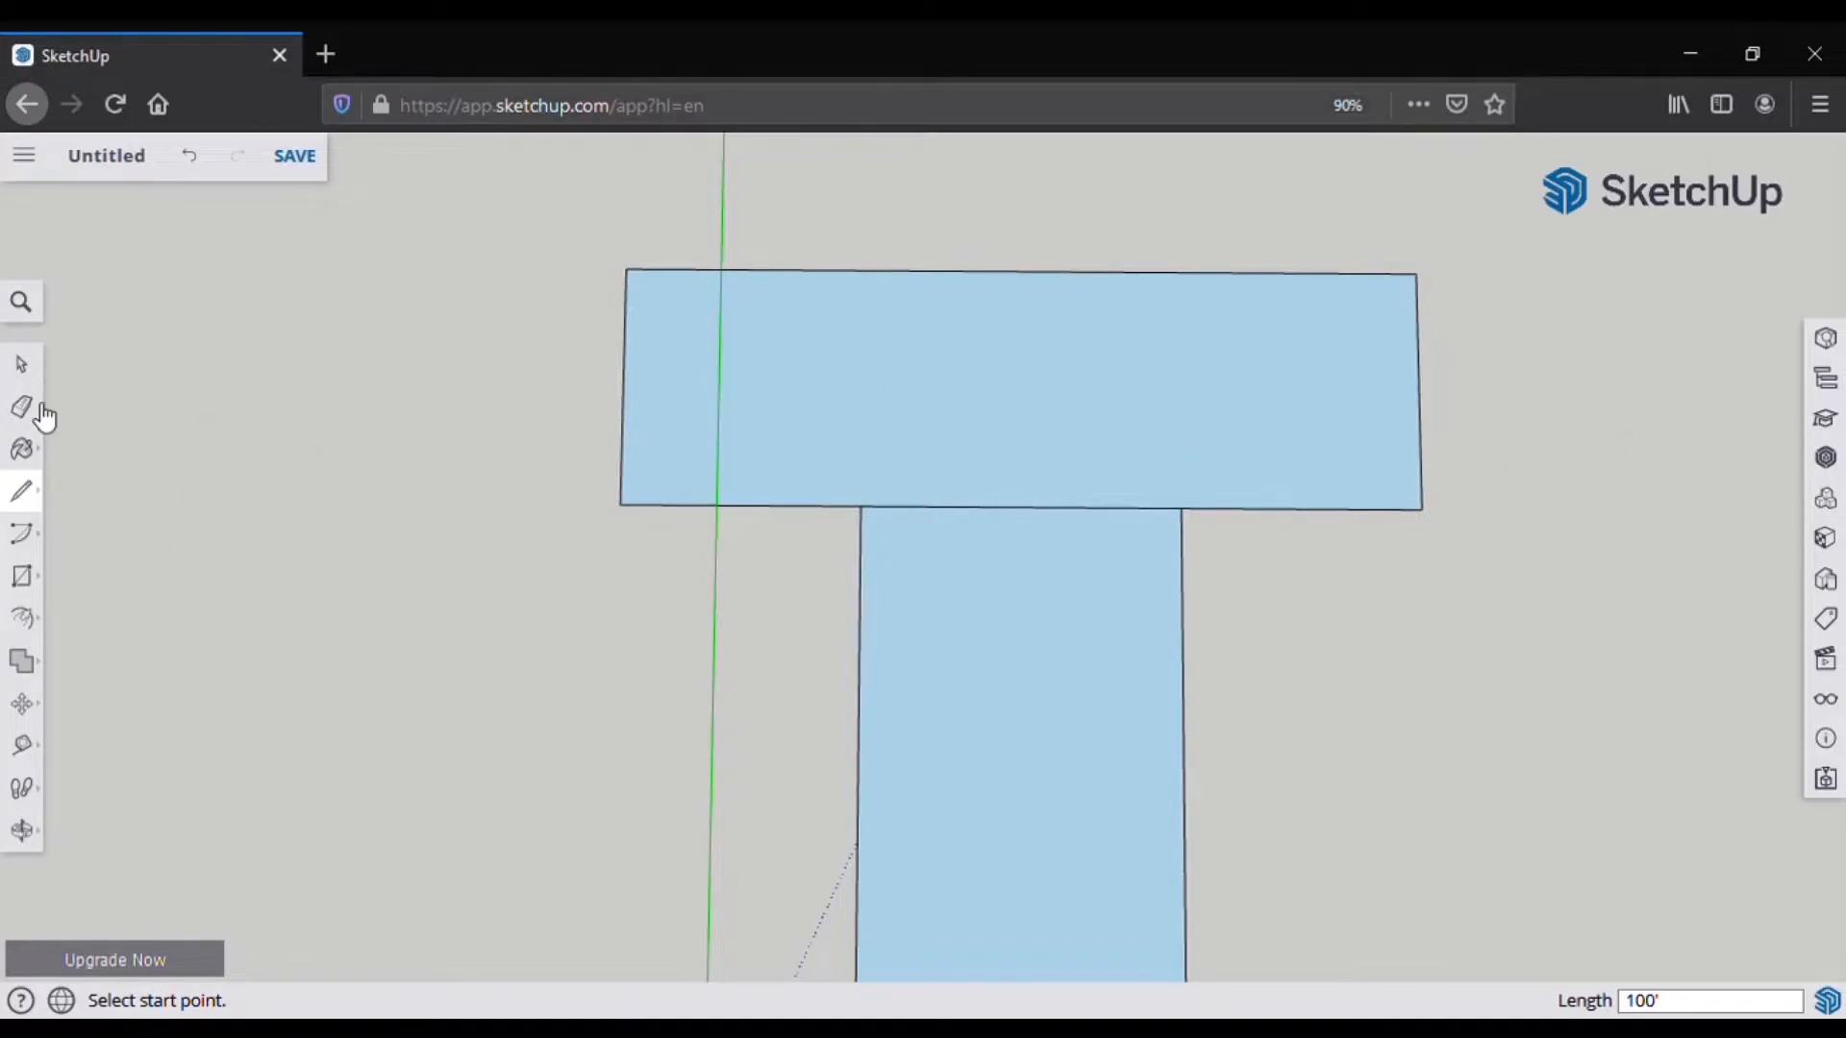
pyautogui.click(23, 449)
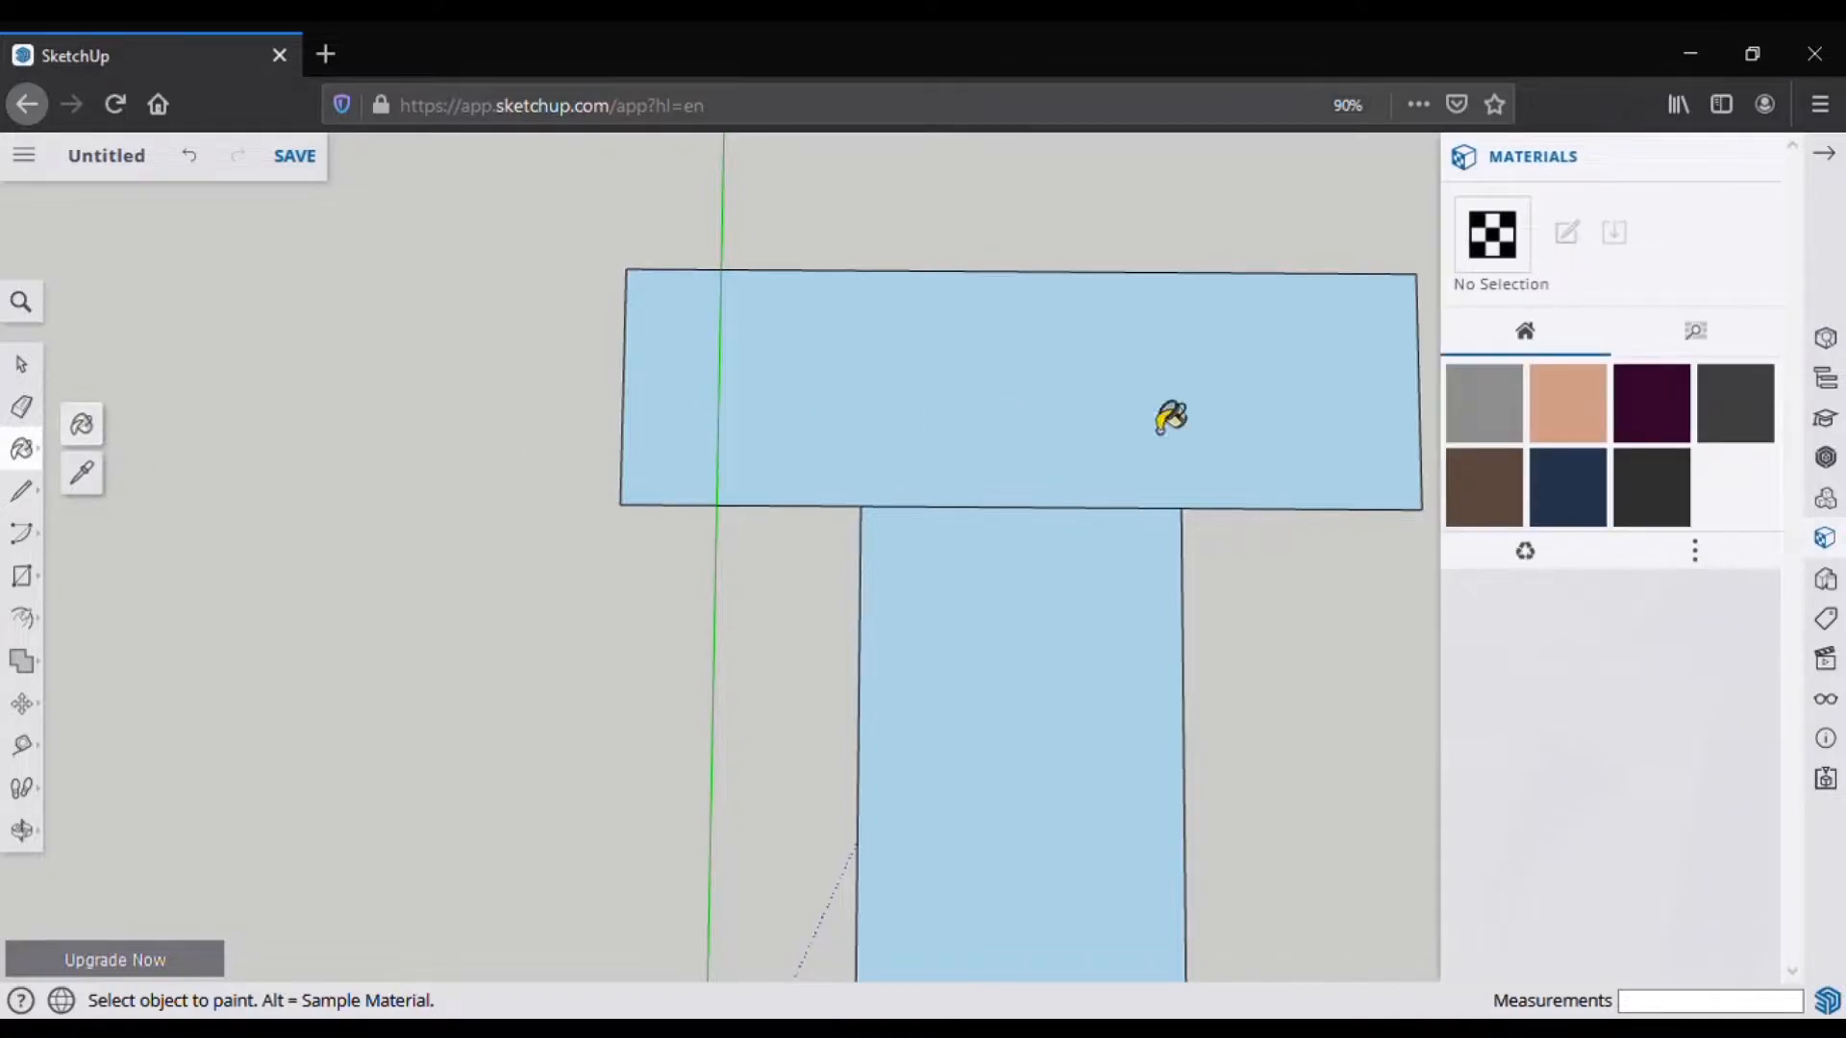
# Step: Paint the T's wide top bar with the dark grey material
pyautogui.click(1744, 421)
pyautogui.click(926, 358)
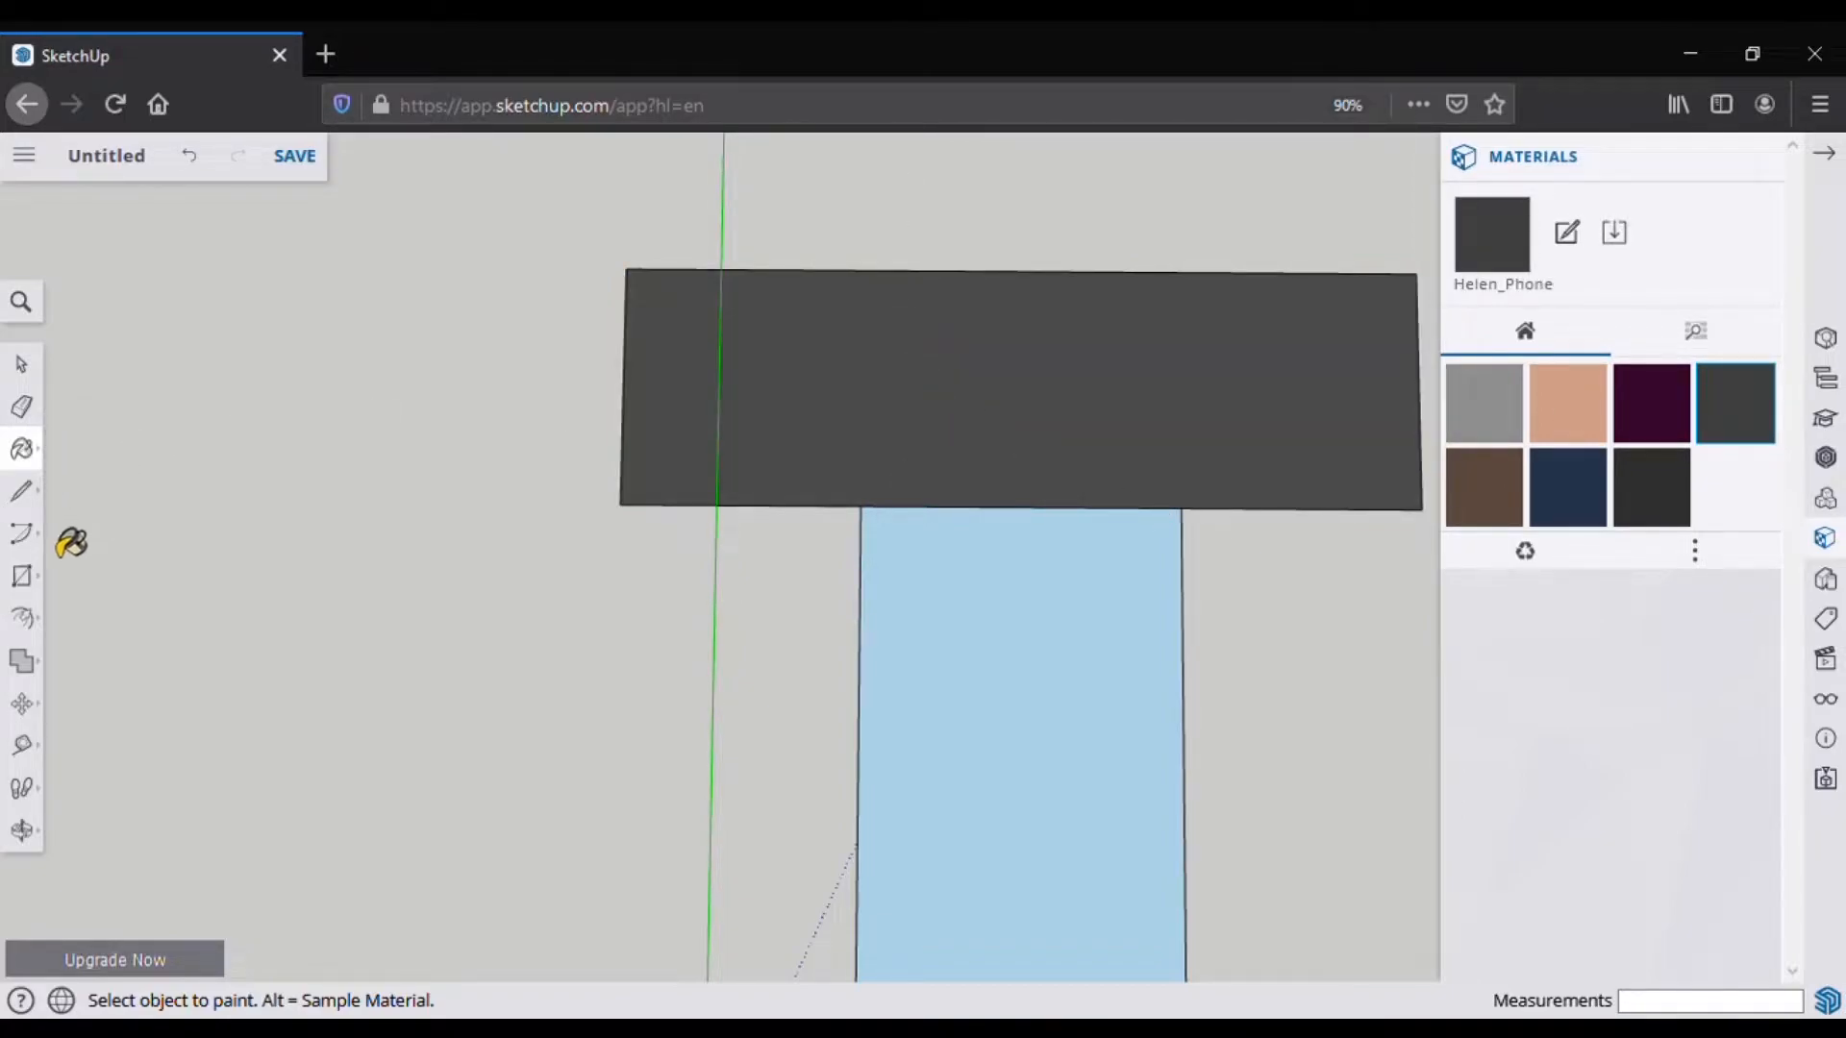
pyautogui.click(23, 492)
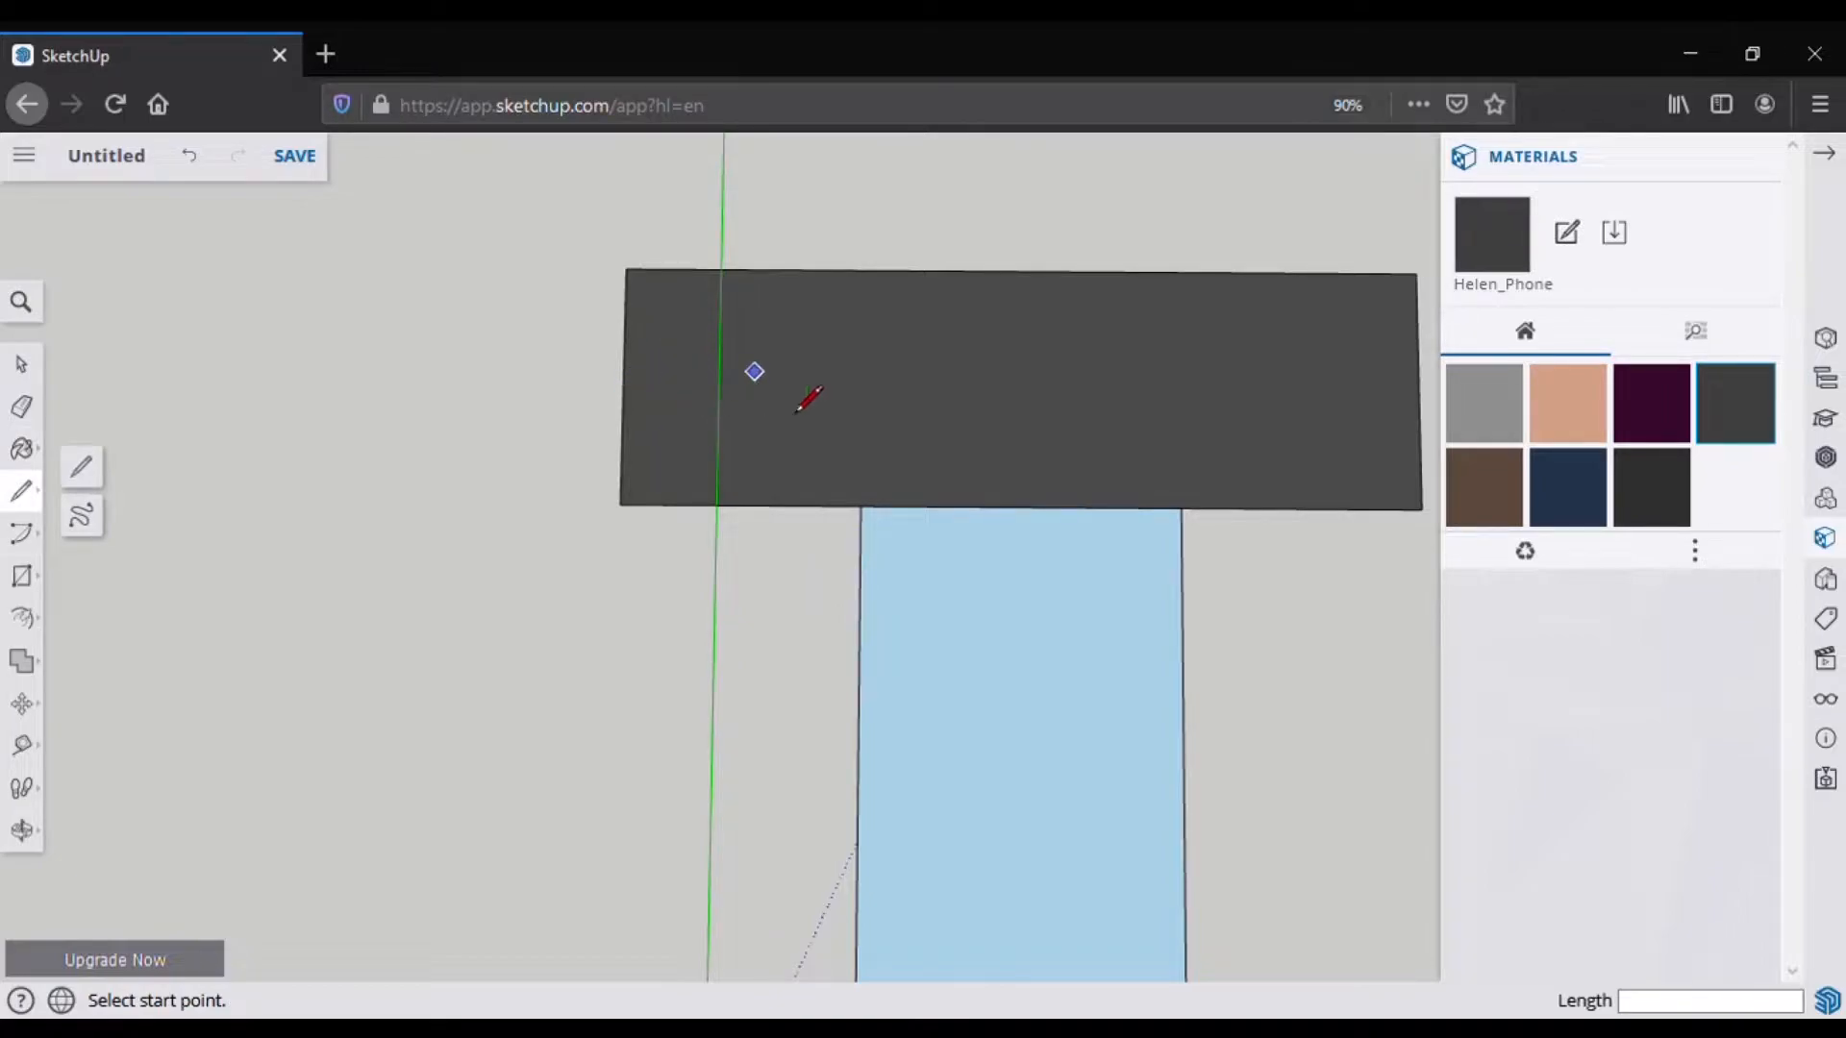
# Step: Draw a 100-foot line from the right end's midpoint to the left end, splitting the grey bar
pyautogui.click(1755, 157)
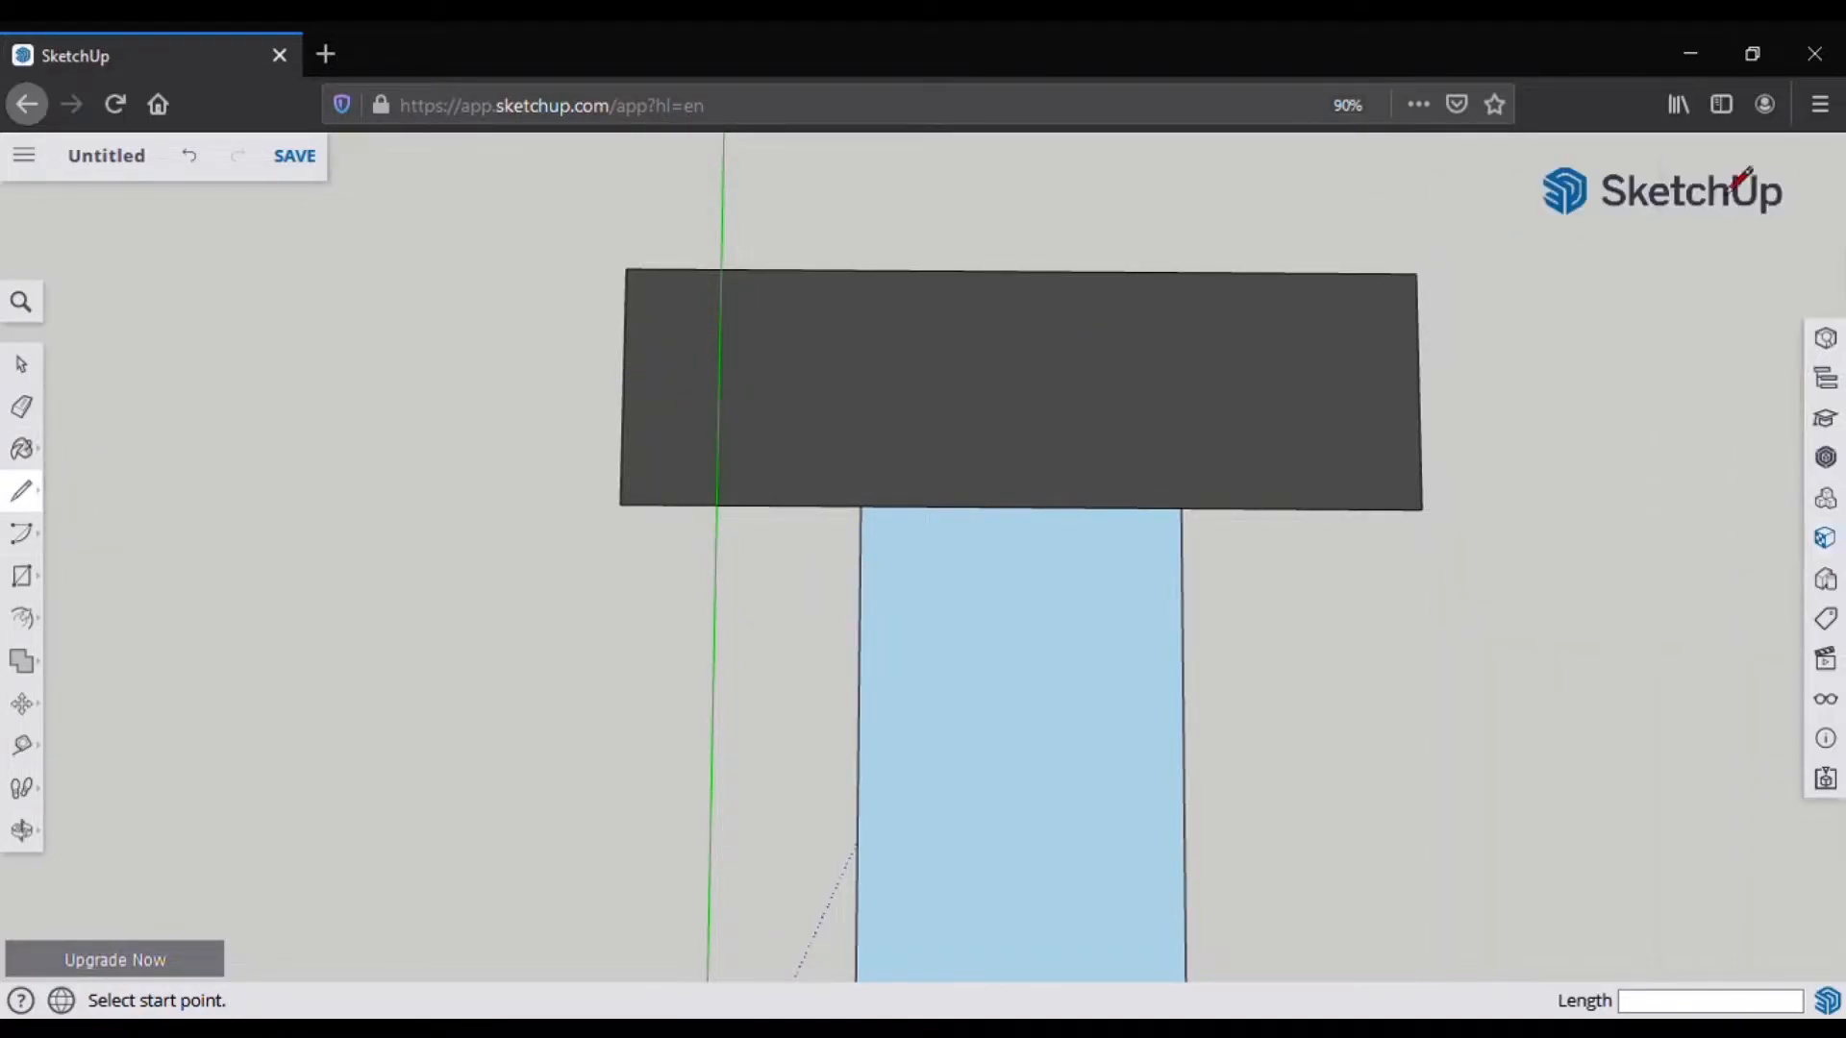
pyautogui.click(623, 385)
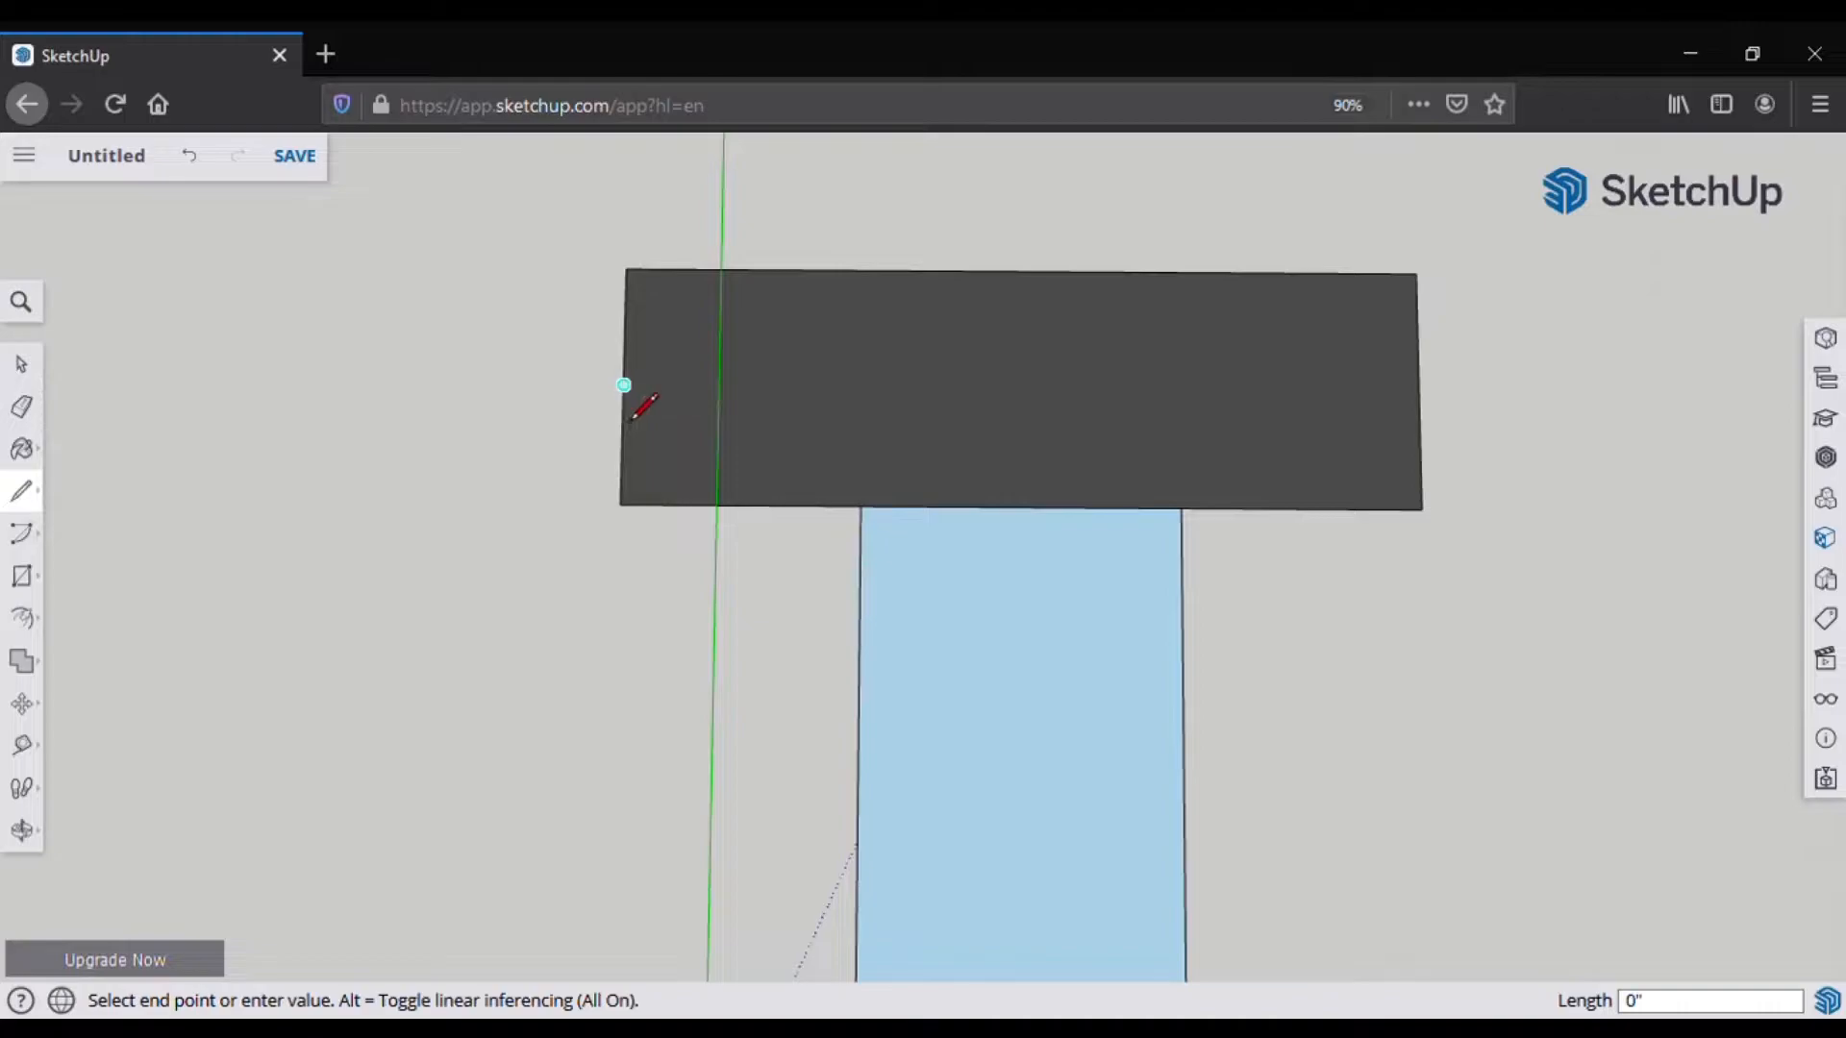
pyautogui.press('Escape')
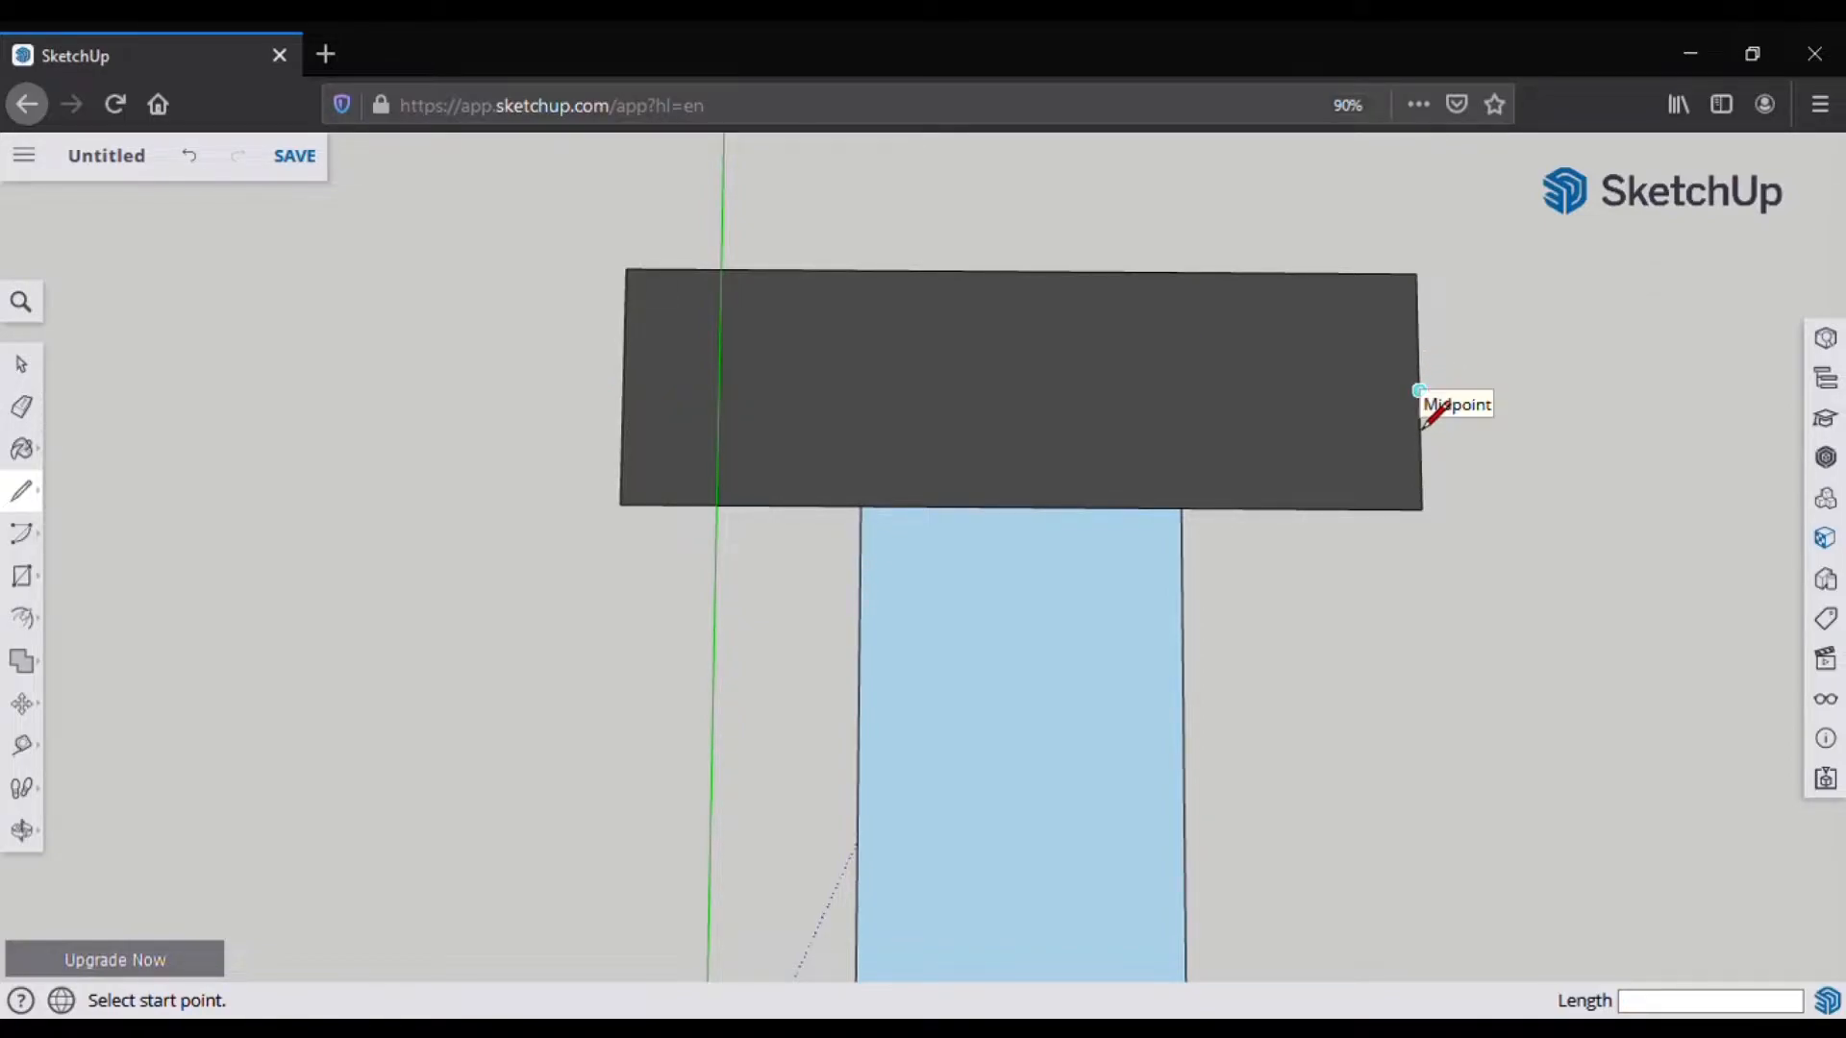
pyautogui.click(1420, 391)
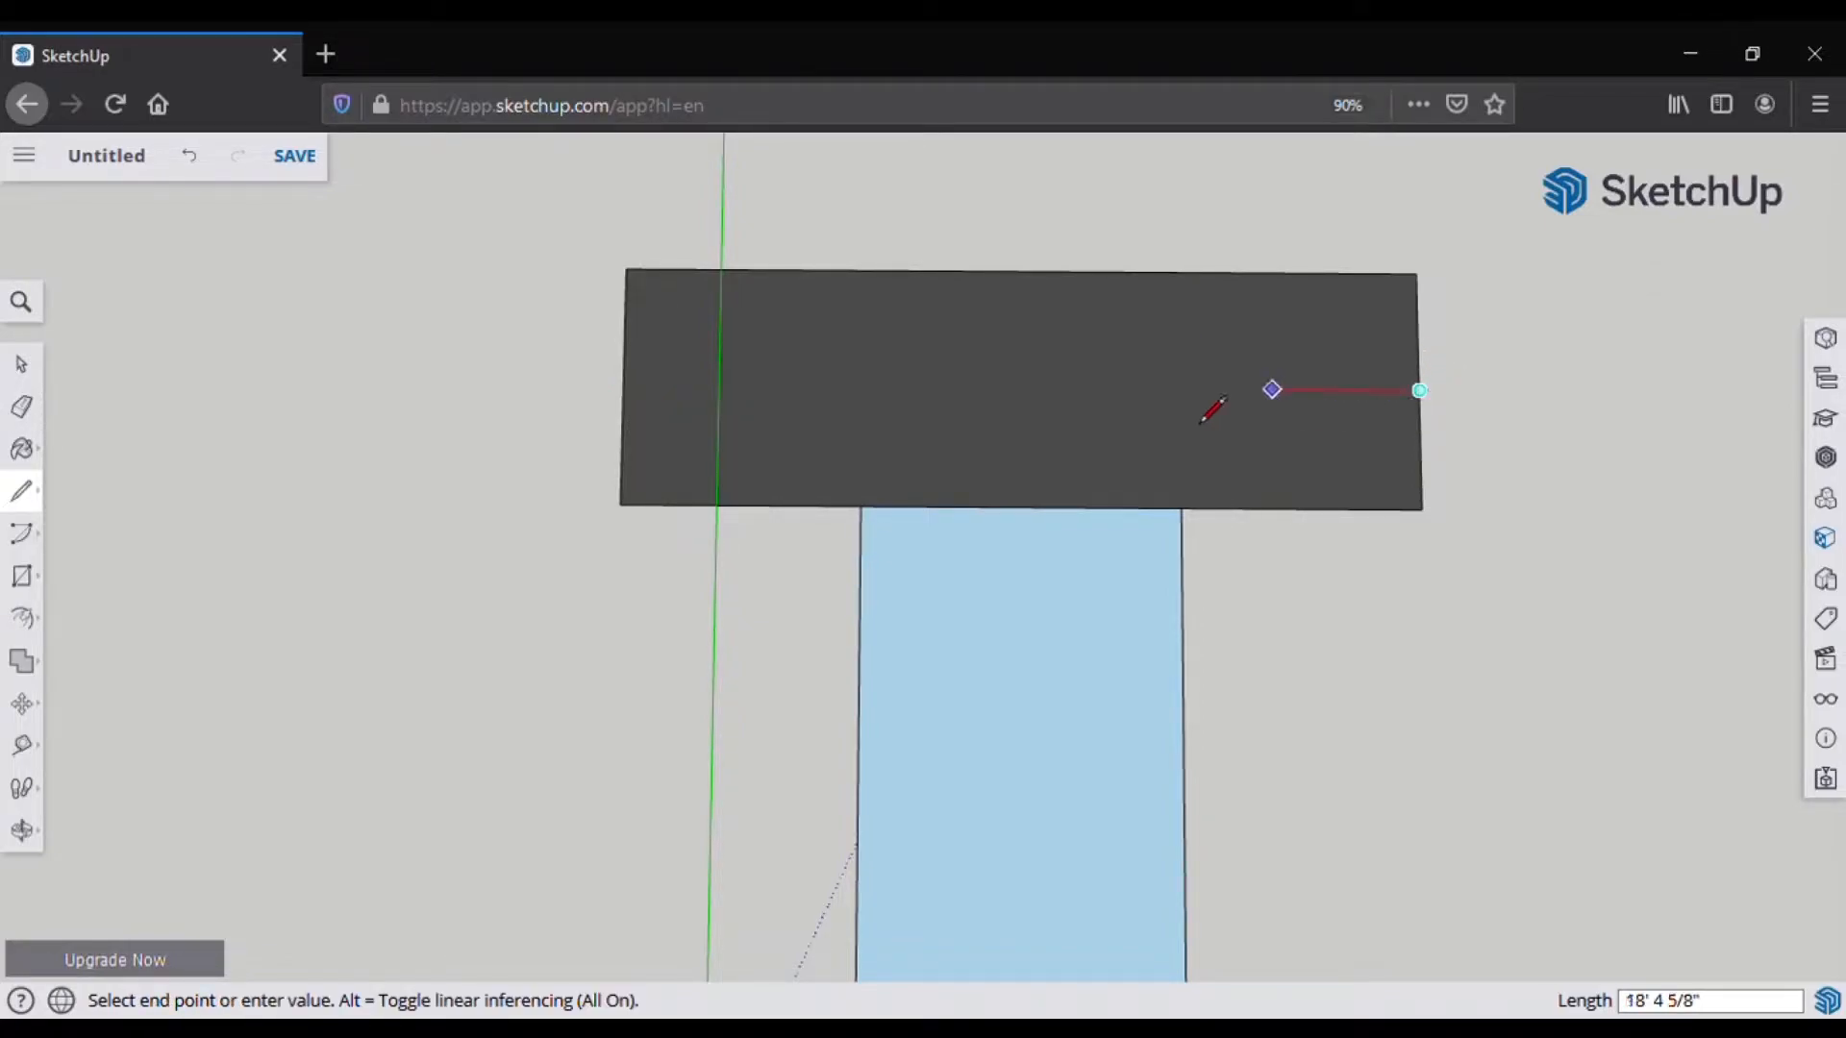
pyautogui.click(624, 386)
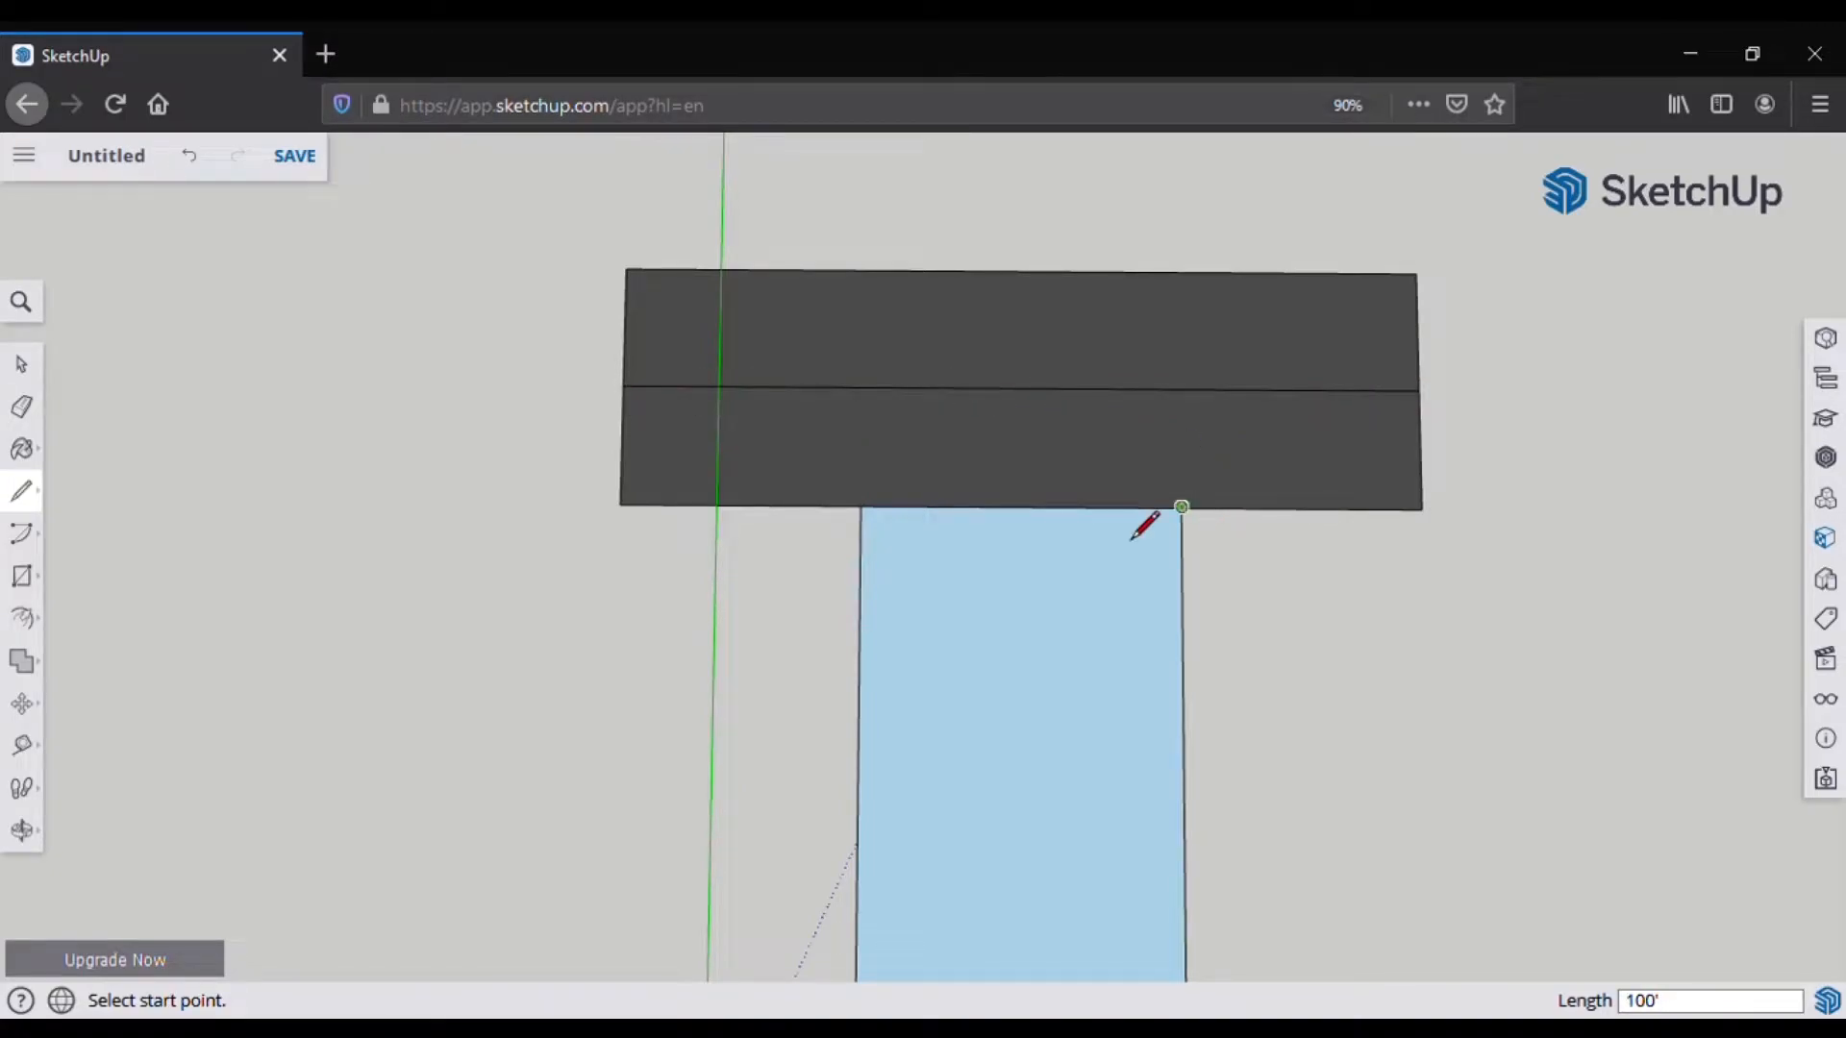
pyautogui.scroll(-4, 1137, 531)
pyautogui.moveTo(1063, 651); pyautogui.dragTo(966, 38, button='middle')
pyautogui.moveTo(937, 577); pyautogui.dragTo(993, 770, button='middle')
pyautogui.scroll(2, 881, 562)
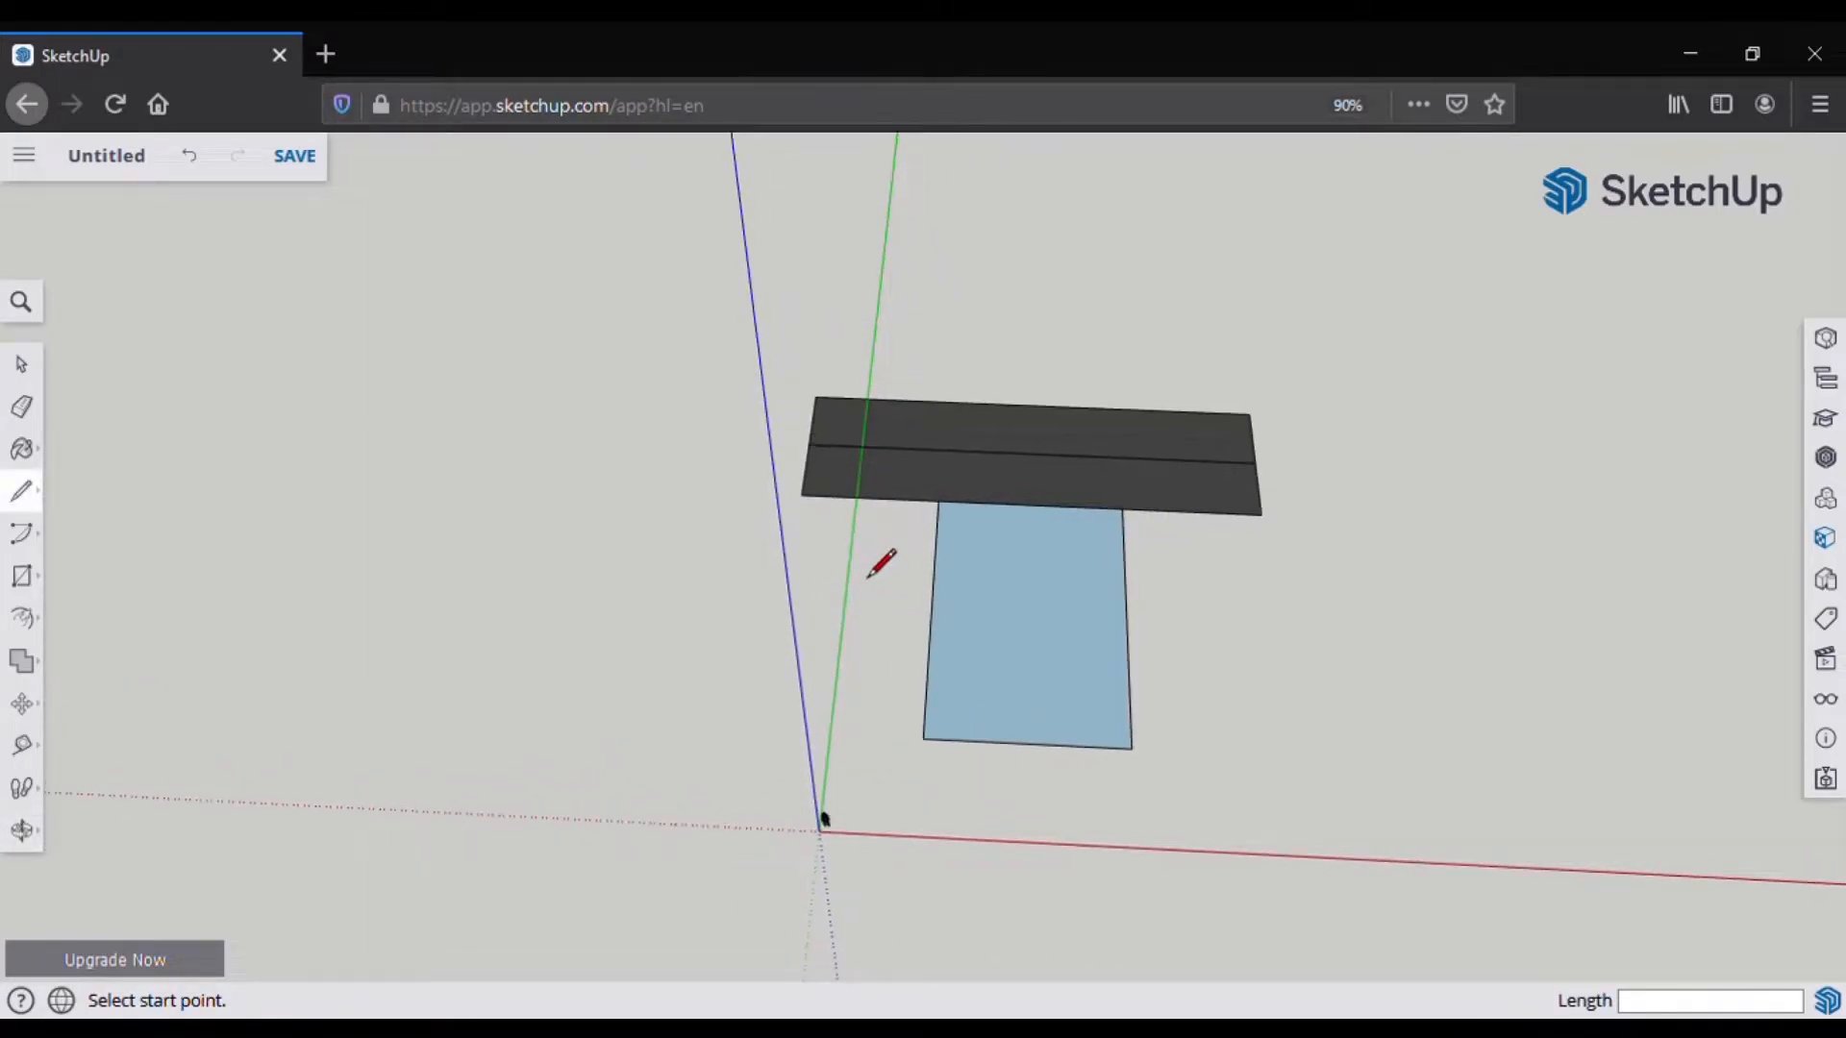
# Step: Box-select the entire T-shaped plan
pyautogui.scroll(3, 879, 560)
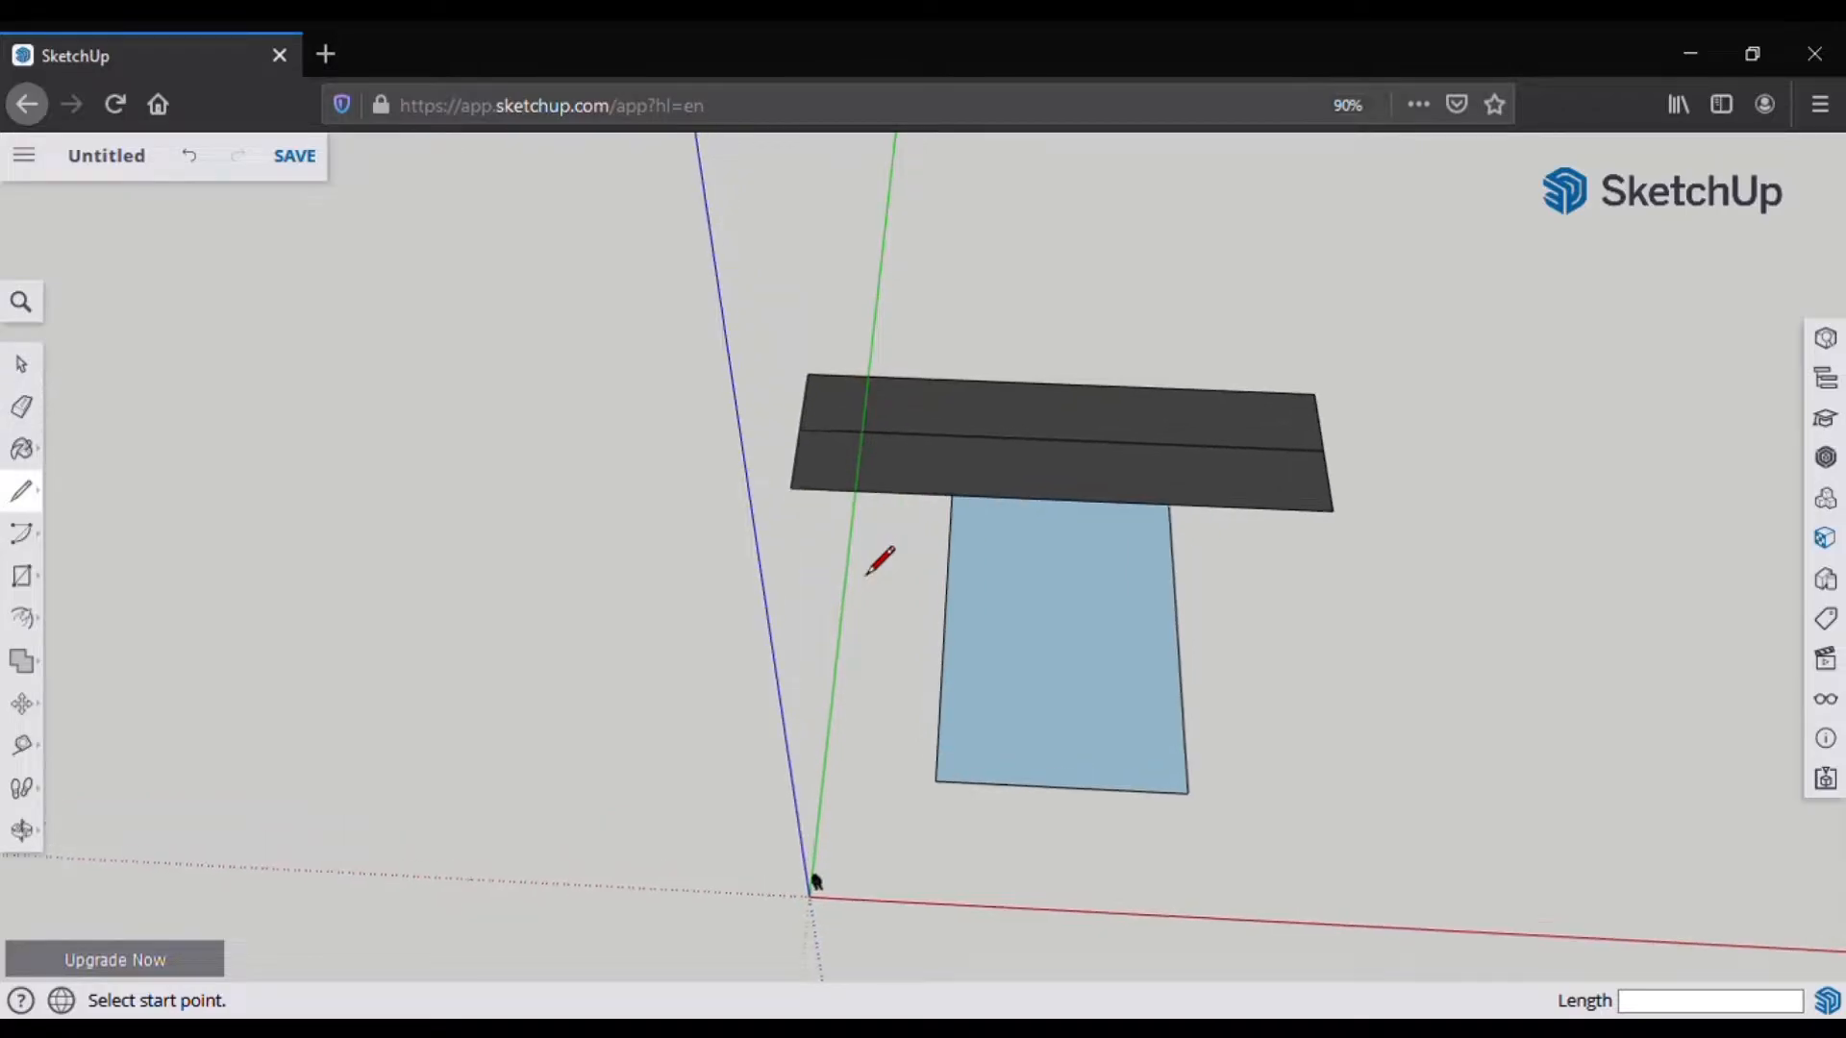
pyautogui.scroll(1, 880, 561)
pyautogui.click(39, 362)
pyautogui.moveTo(695, 260); pyautogui.dragTo(1536, 938)
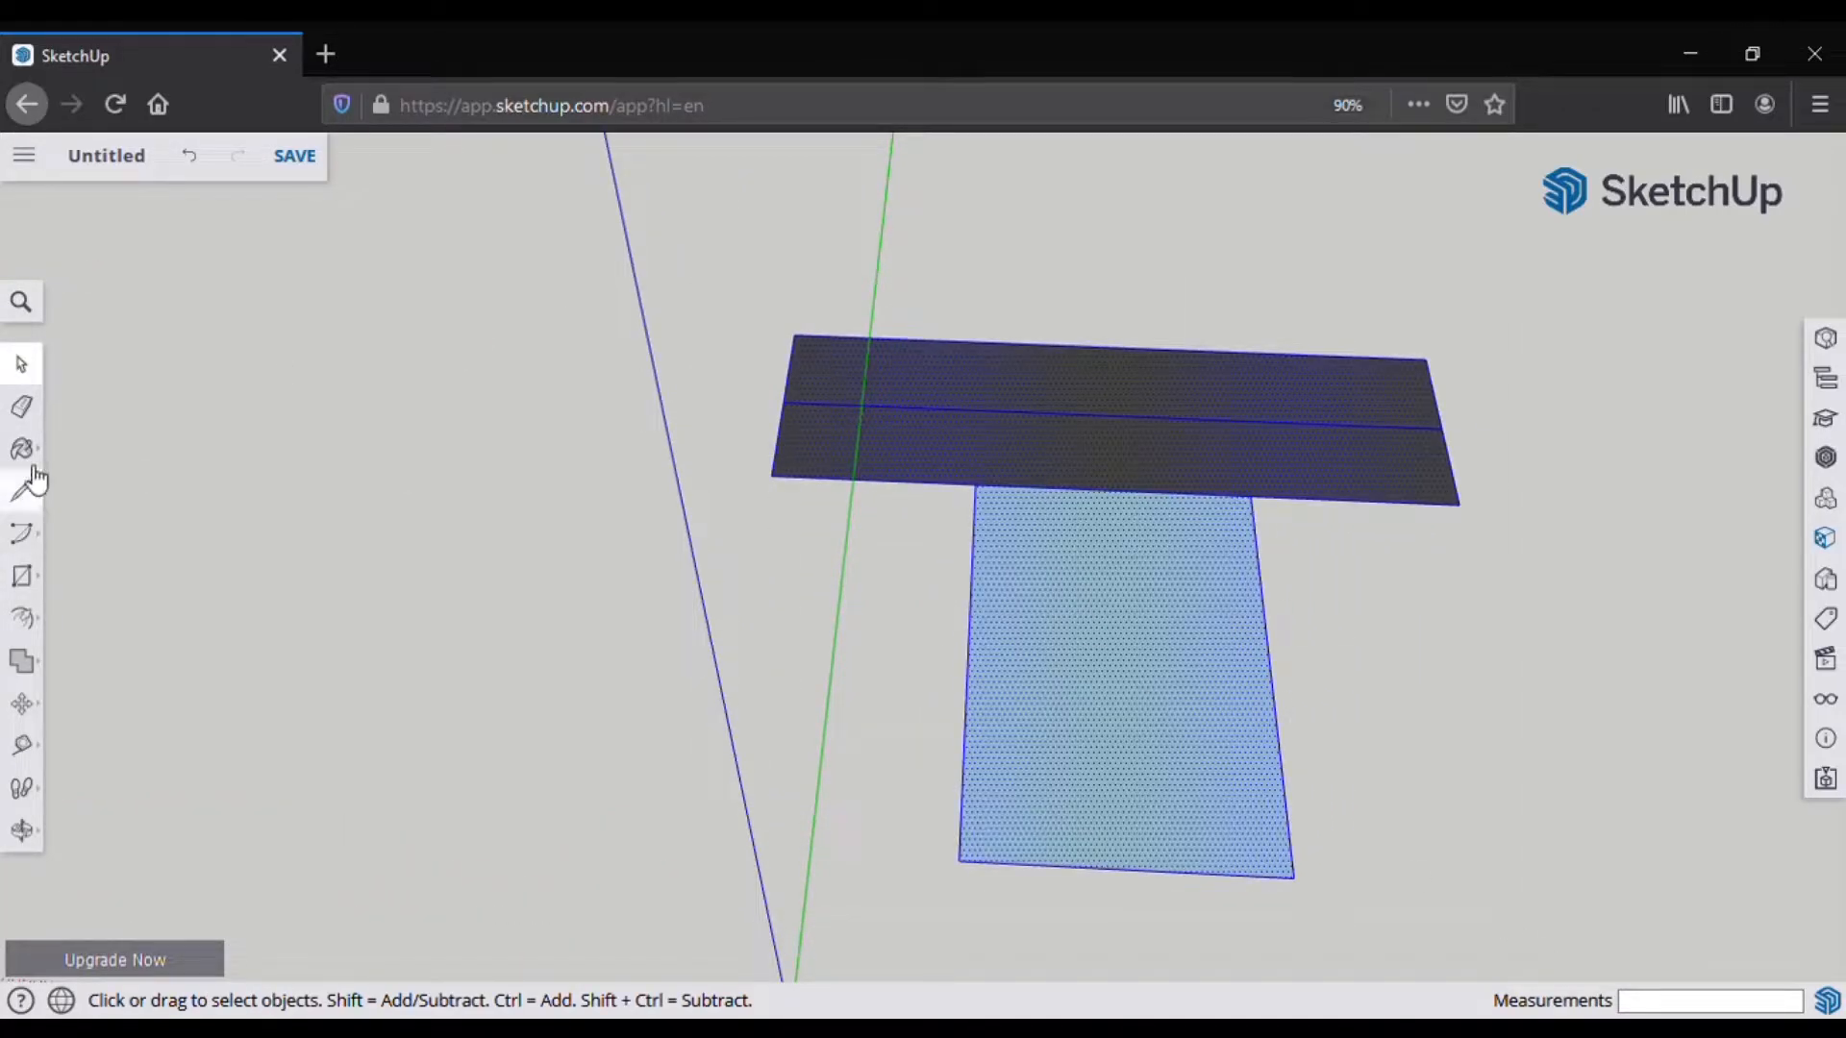
# Step: Move the selected T to the right along the red axis
pyautogui.click(30, 706)
pyautogui.click(82, 671)
pyautogui.moveTo(1104, 603); pyautogui.dragTo(1281, 626)
pyautogui.scroll(-3, 290, 480)
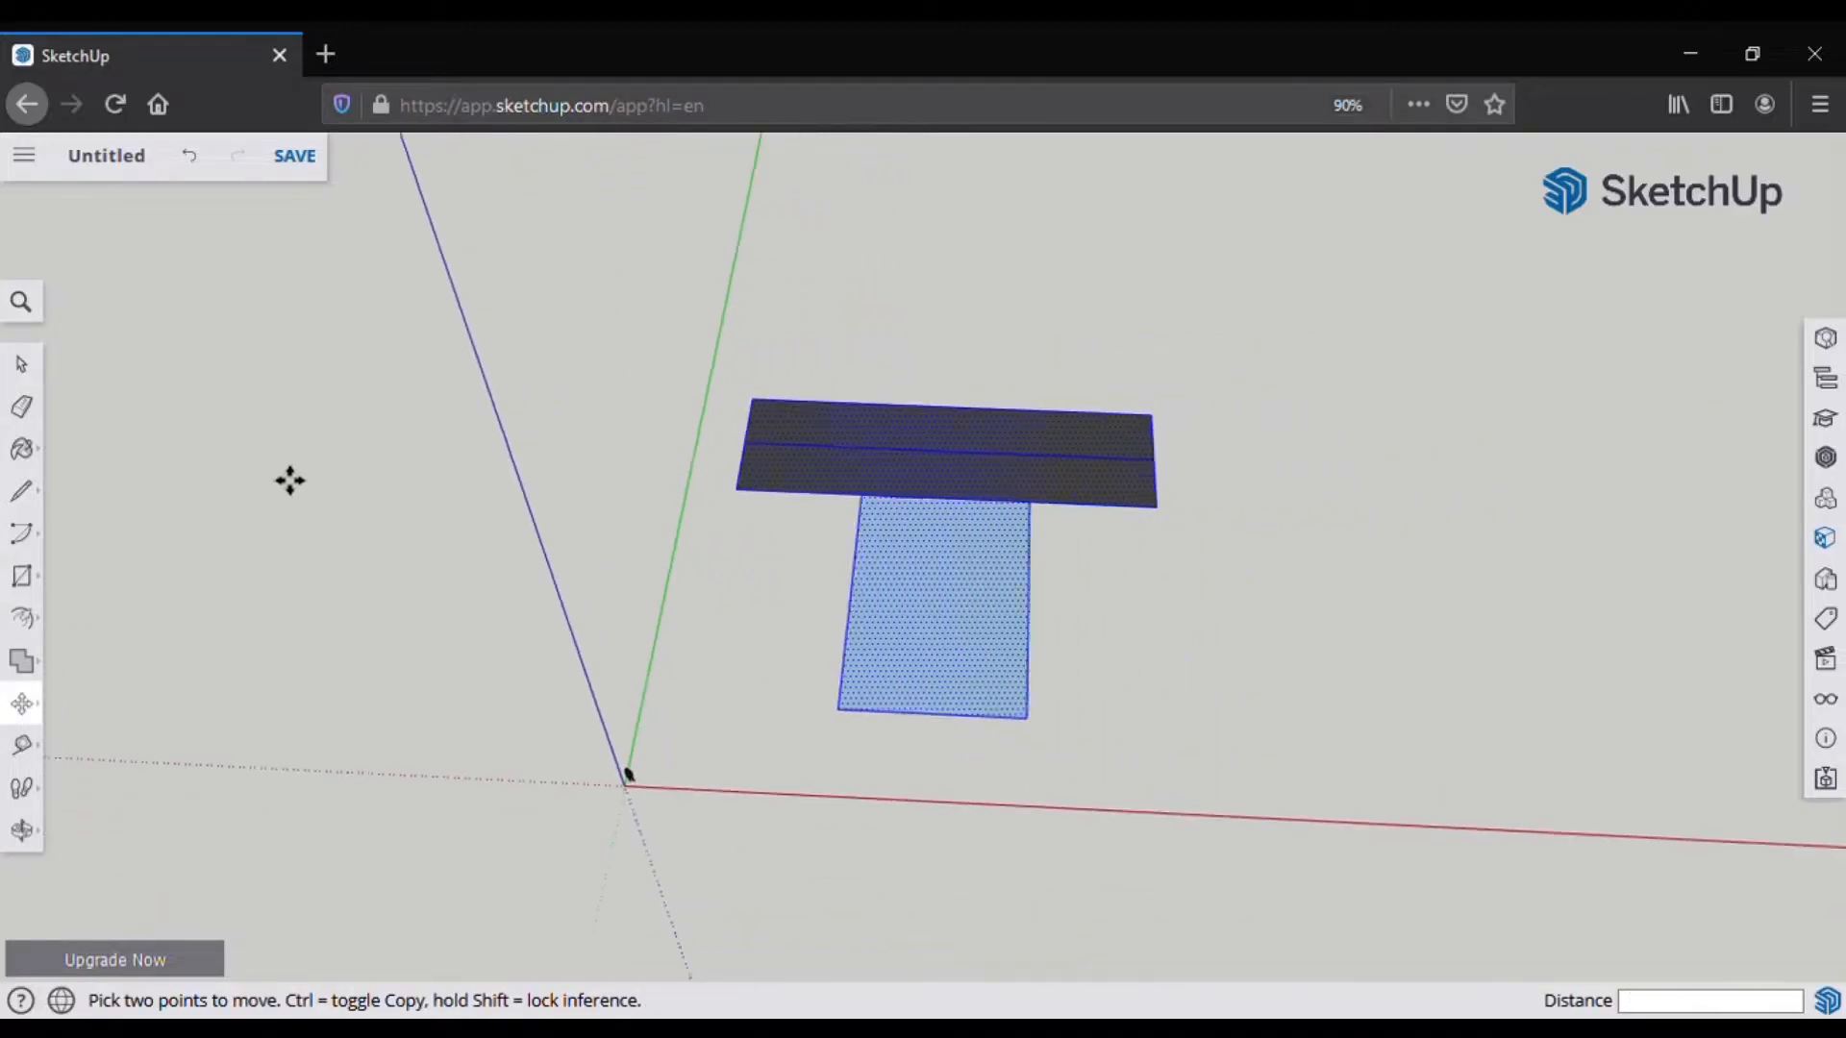
pyautogui.scroll(-1, 289, 479)
pyautogui.moveTo(876, 561); pyautogui.dragTo(985, 565)
pyautogui.scroll(4, 984, 566)
pyautogui.press('Escape')
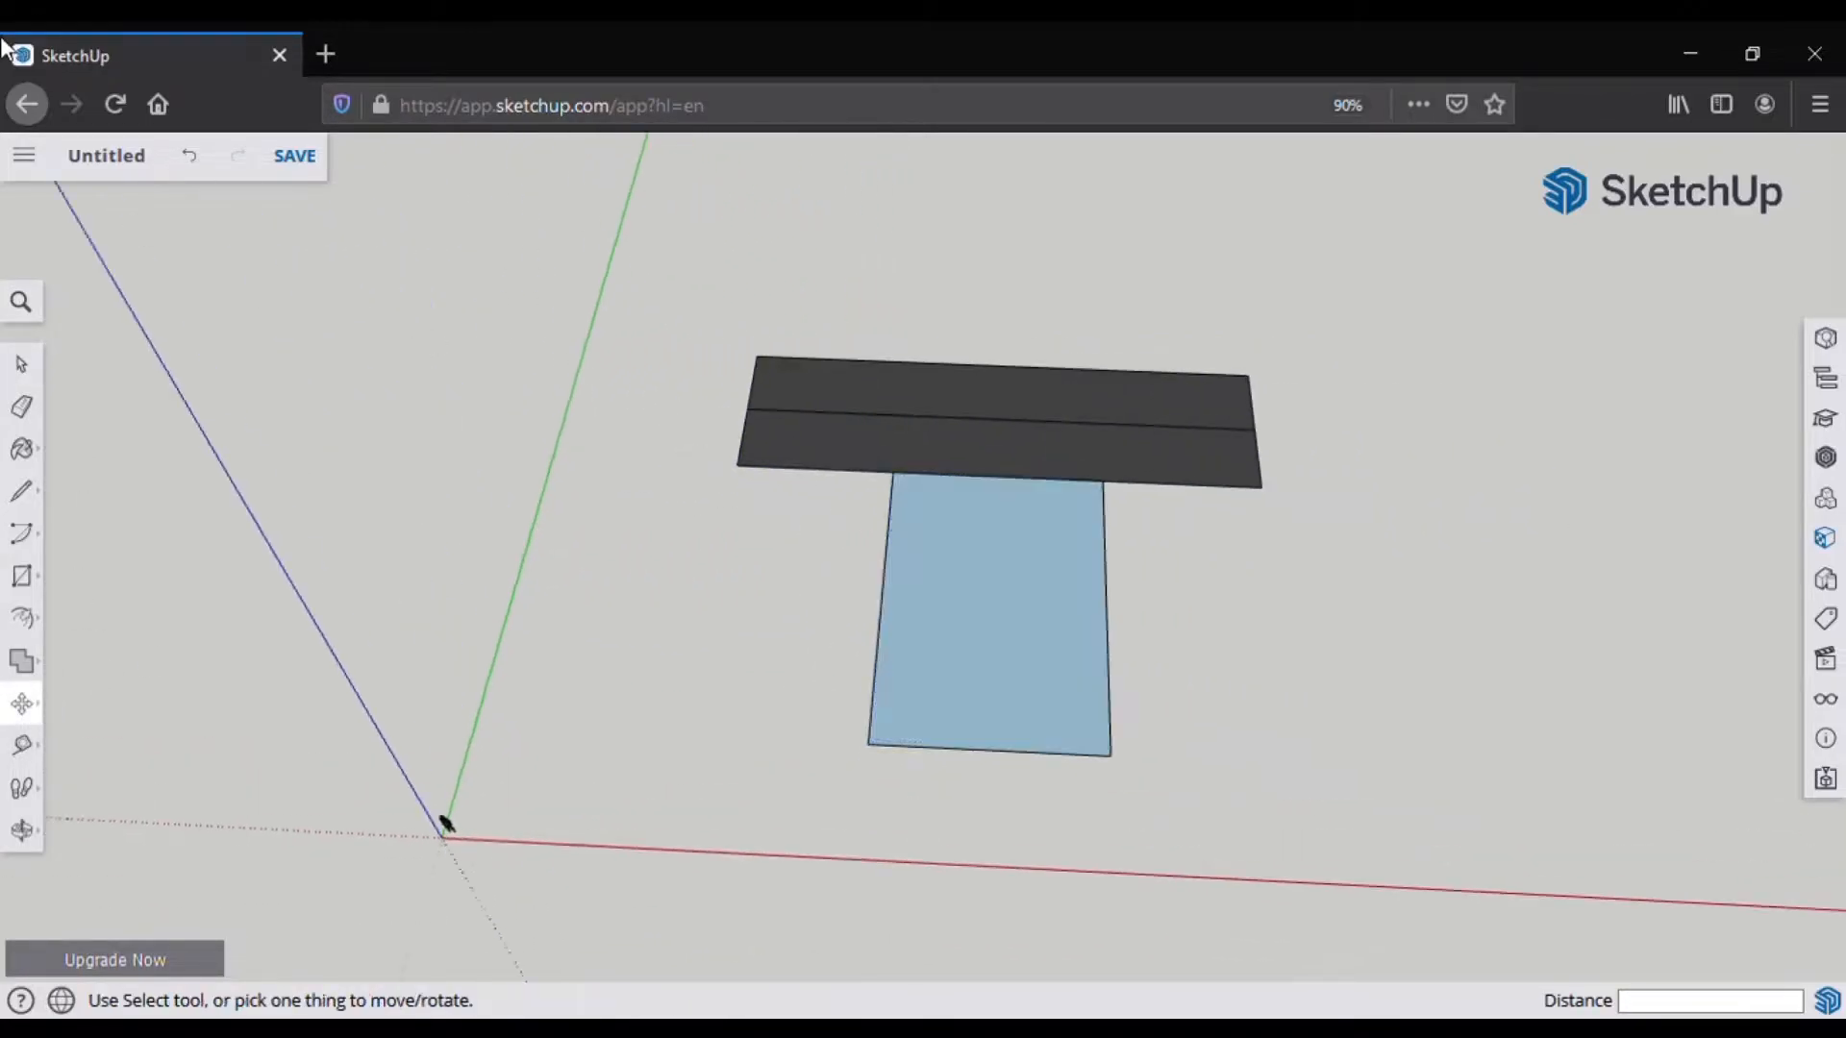
pyautogui.click(21, 491)
pyautogui.moveTo(627, 820); pyautogui.dragTo(952, 437, button='middle')
pyautogui.scroll(2, 922, 635)
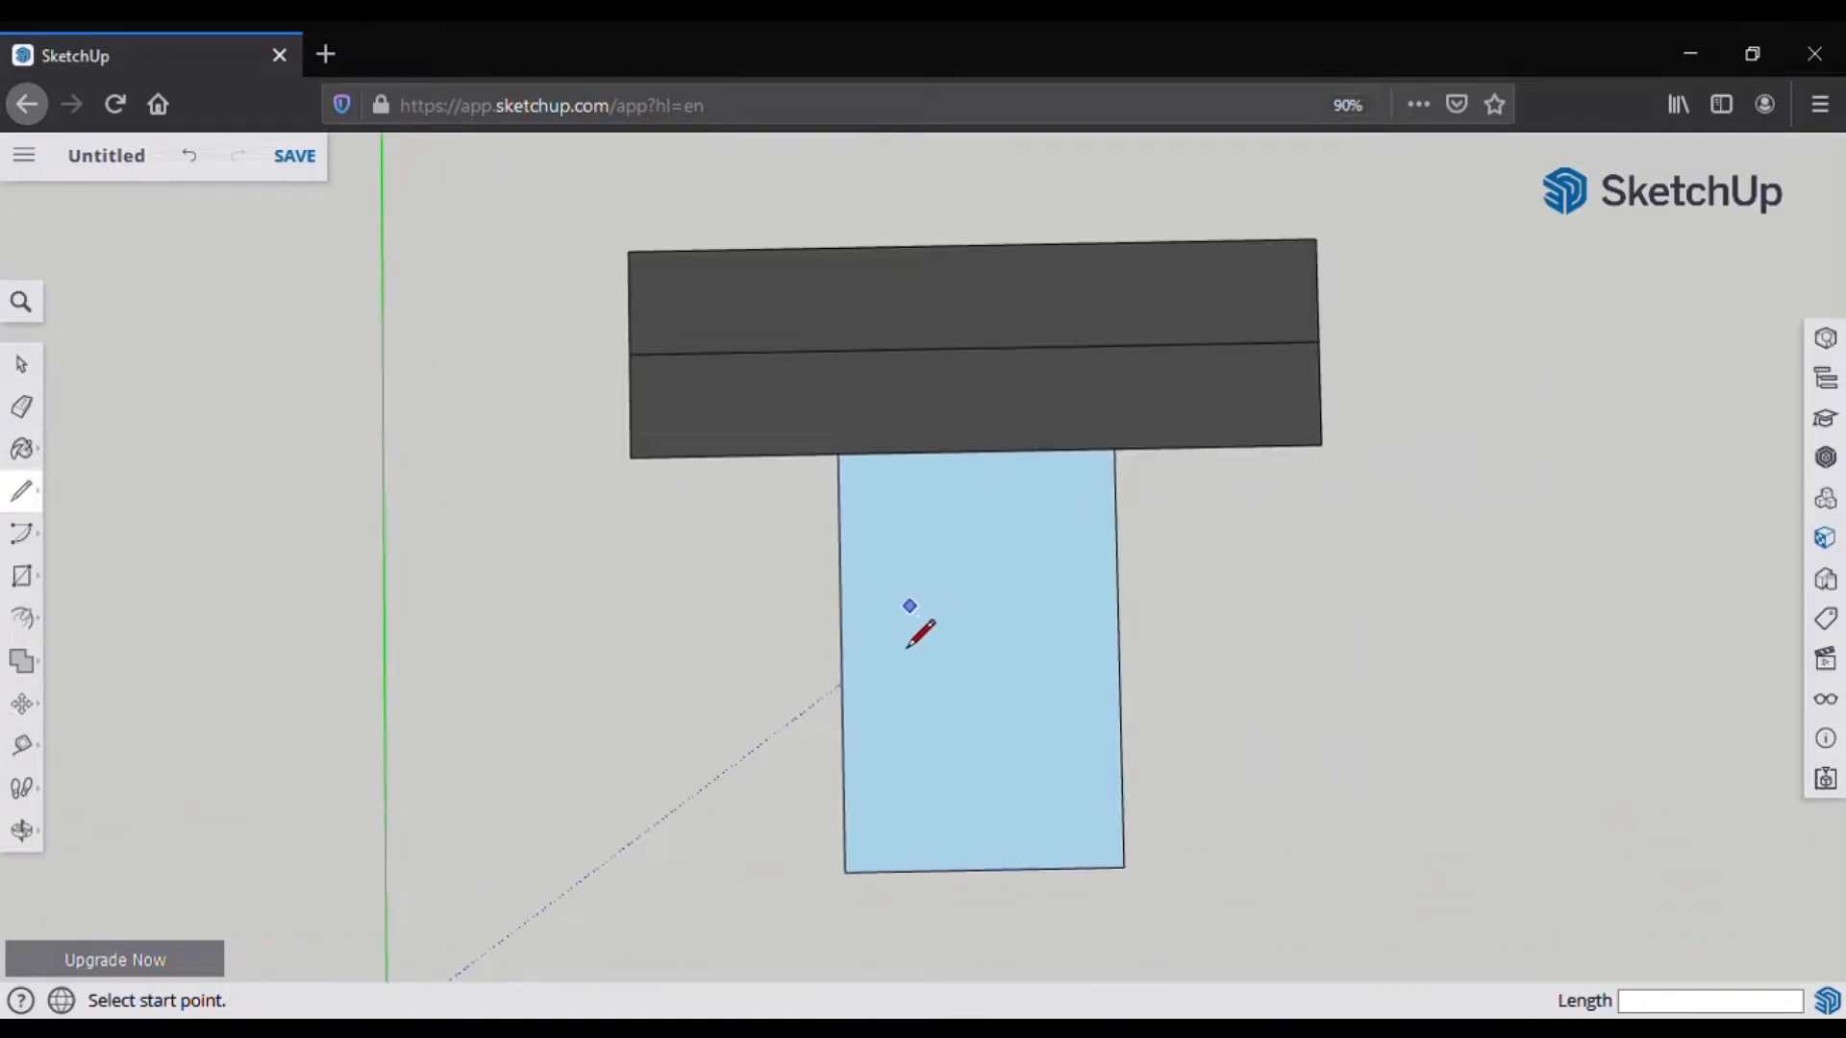
# Step: Draw a lengthwise line 5' in from the right edge, down to the bottom edge
pyautogui.scroll(-2, 914, 650)
pyautogui.scroll(3, 960, 865)
pyautogui.click(1105, 338)
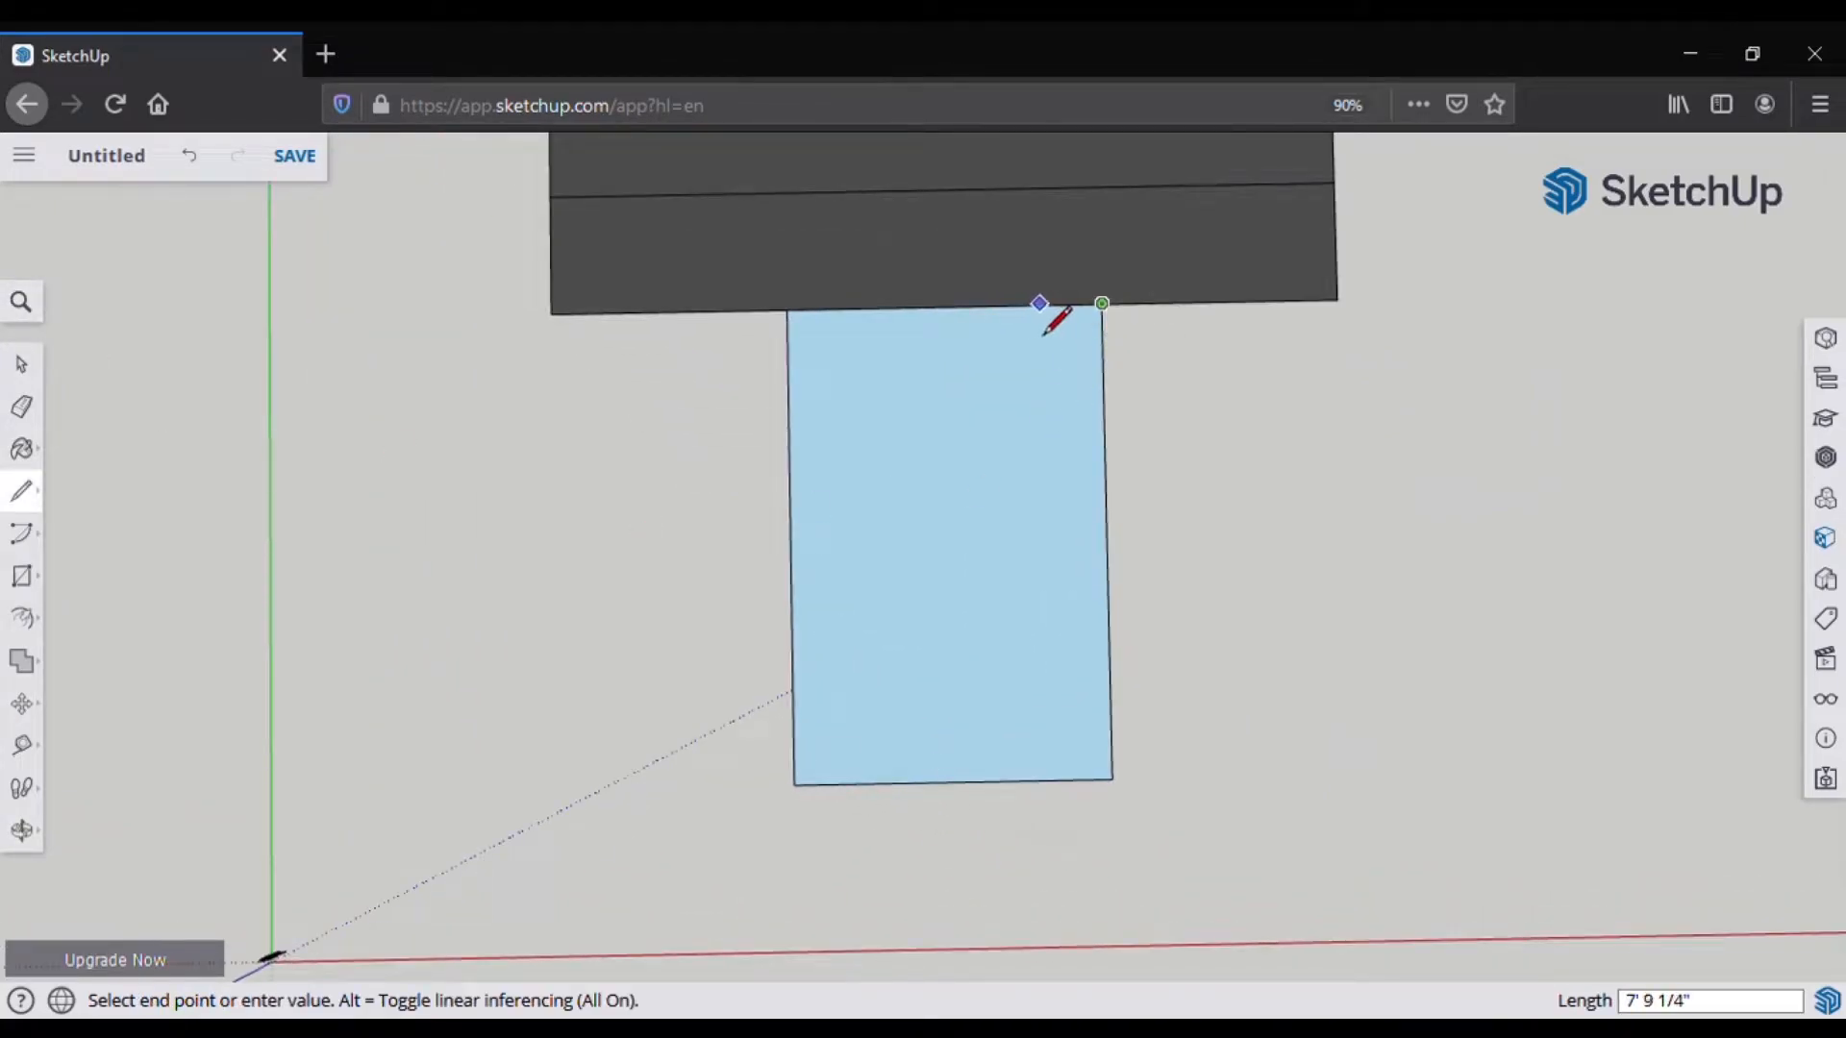
pyautogui.scroll(3, 1091, 327)
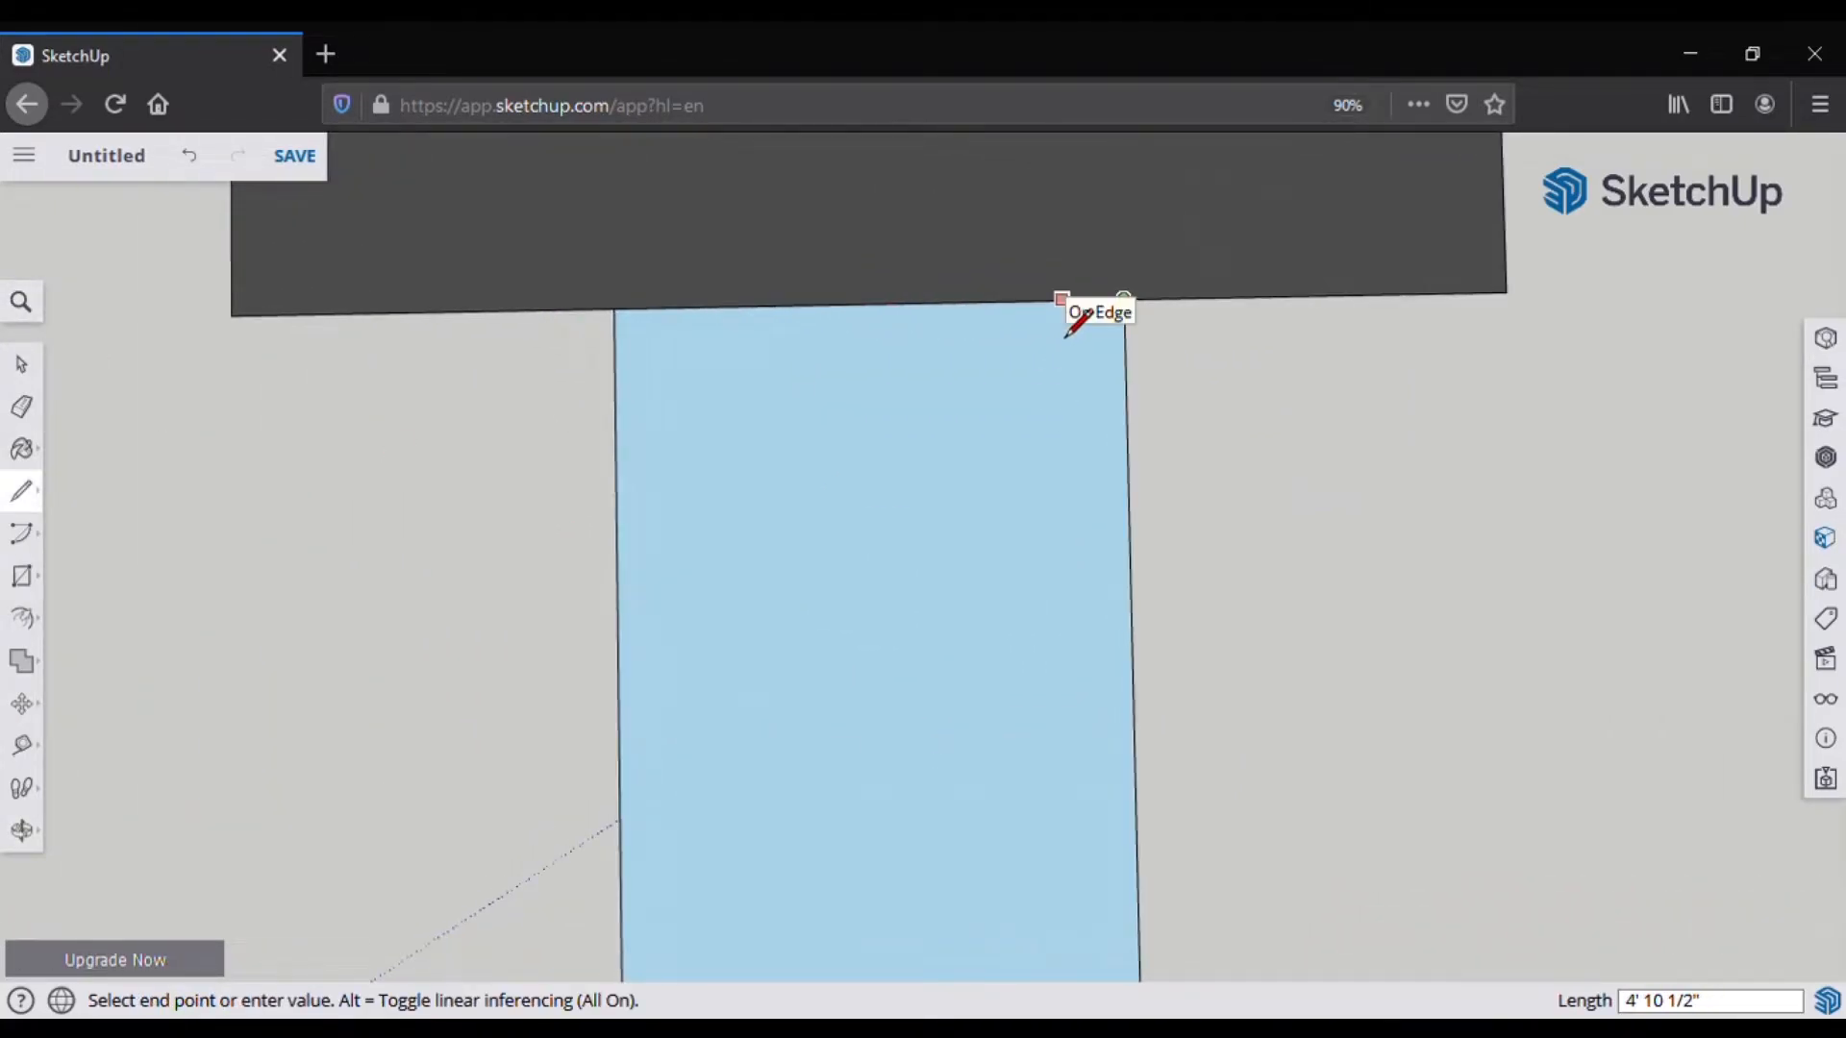
pyautogui.write("5'")
pyautogui.press('Return')
pyautogui.click(1059, 301)
pyautogui.scroll(-2, 1030, 592)
pyautogui.click(1059, 915)
# Step: Draw a matching lengthwise line 5' in from the left edge
pyautogui.click(738, 383)
pyautogui.write("5'")
pyautogui.press('Return')
pyautogui.click(783, 380)
pyautogui.click(790, 920)
# Step: Draw a crosswise line 5' below the top edge, undoing a misplaced attempt
pyautogui.click(1092, 375)
pyautogui.press('Return')
pyautogui.click(1092, 420)
pyautogui.click(730, 425)
pyautogui.press('Escape')
pyautogui.hotkey('ctrl', 'z')
pyautogui.click(1092, 375)
pyautogui.write("5'")
pyautogui.press('Return')
pyautogui.click(1092, 420)
pyautogui.click(738, 427)
# Step: Add crosswise inset lines near the bottom edge and just below the top bar
pyautogui.click(1104, 913)
pyautogui.press('Escape')
pyautogui.click(1104, 868)
pyautogui.click(750, 909)
pyautogui.scroll(3, 869, 709)
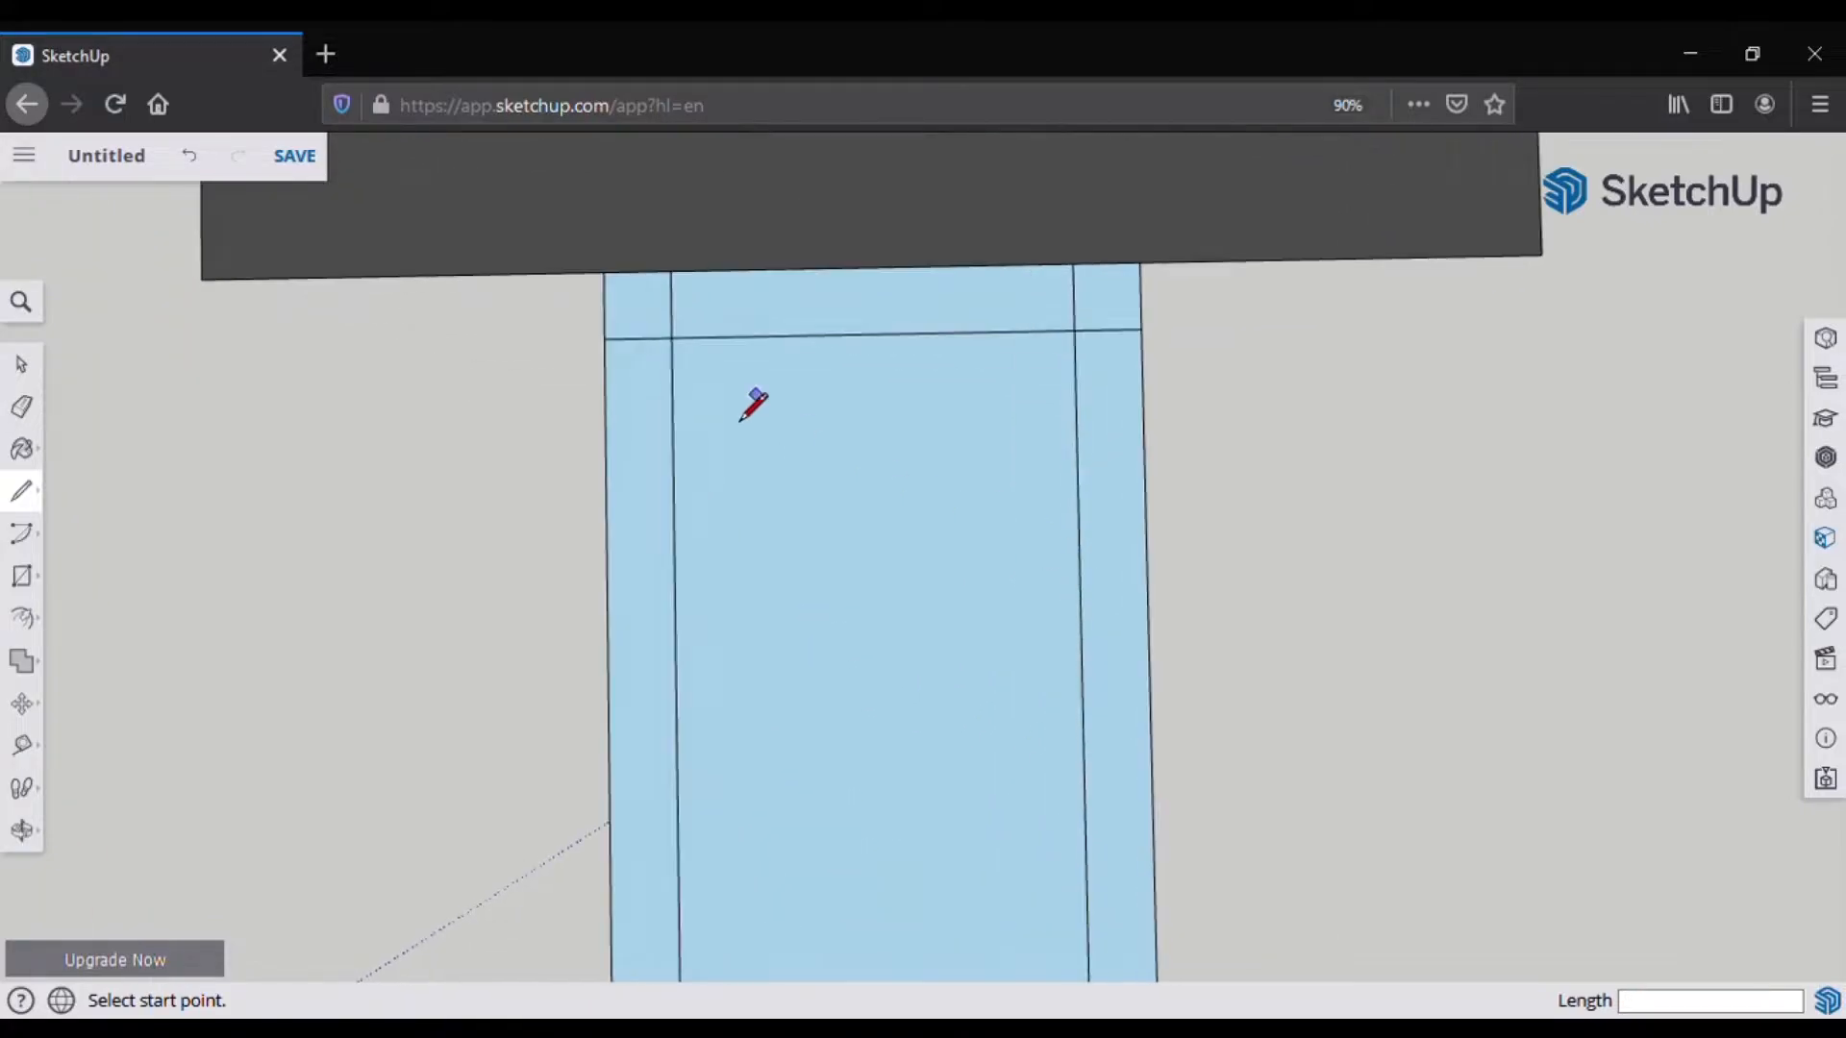
pyautogui.click(676, 348)
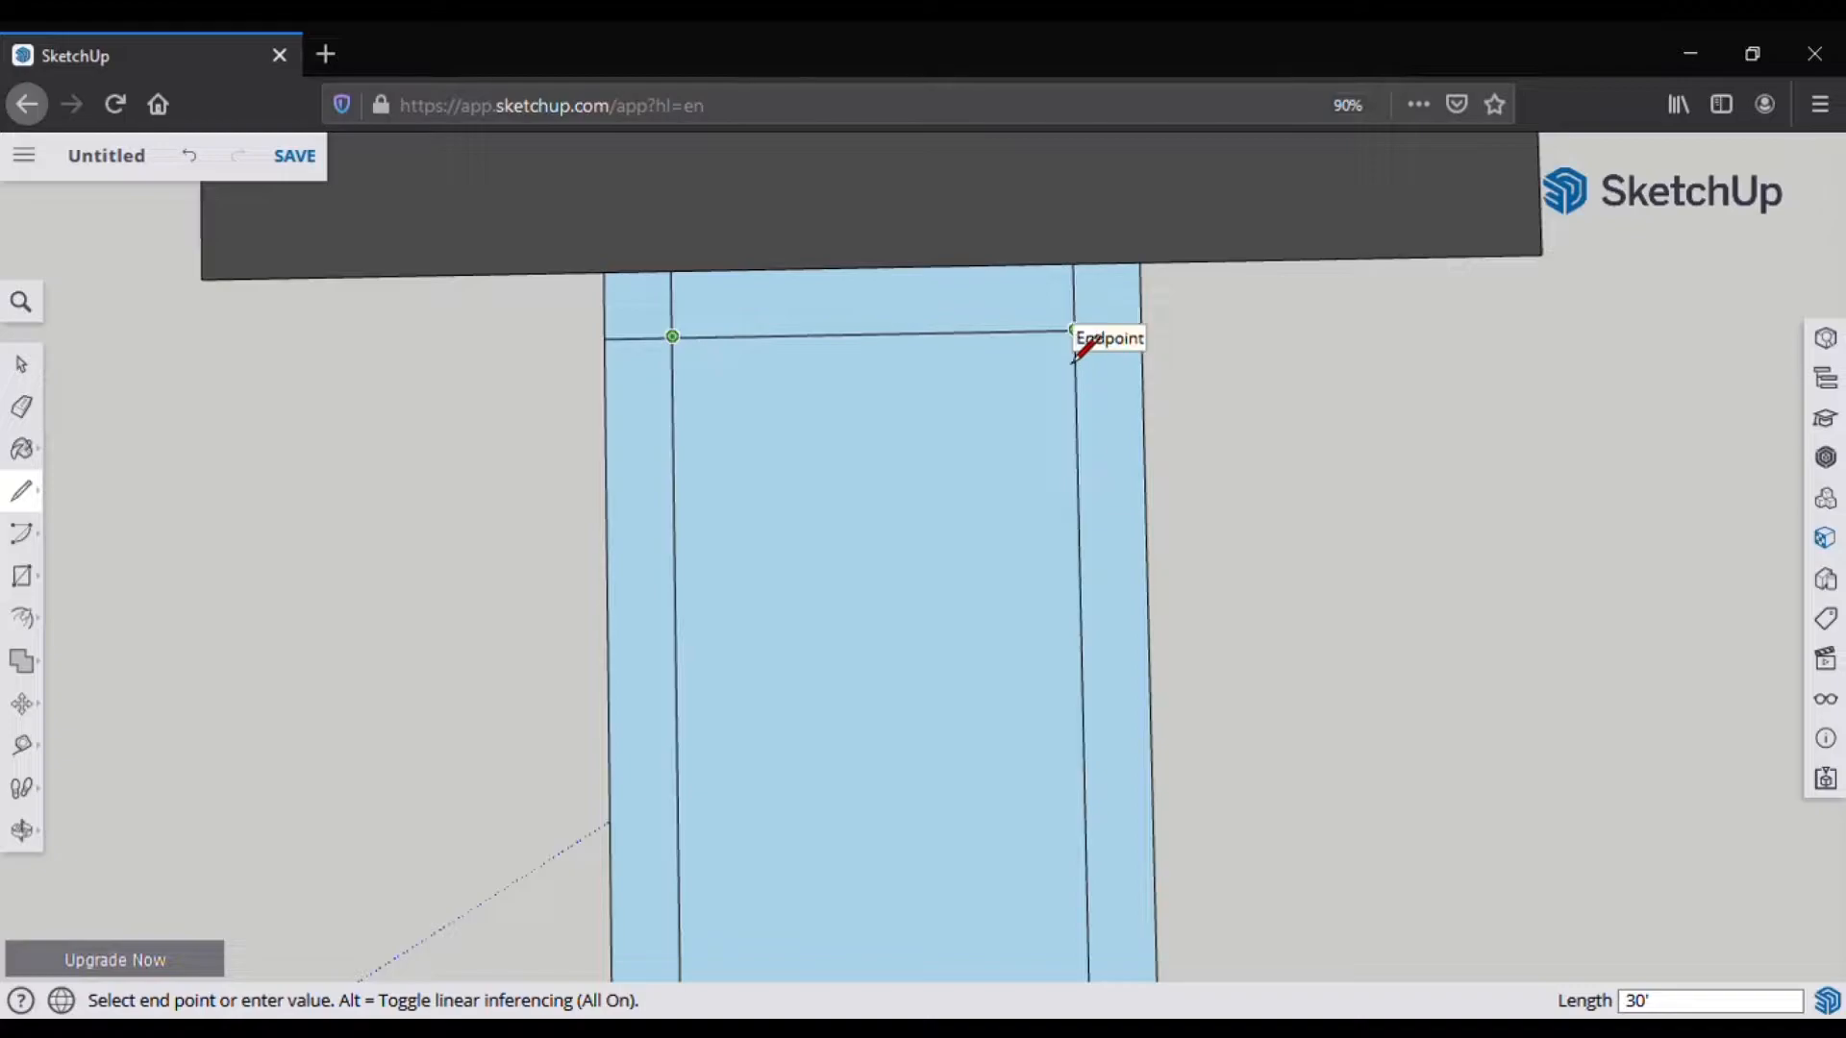
pyautogui.click(1075, 332)
pyautogui.click(31, 413)
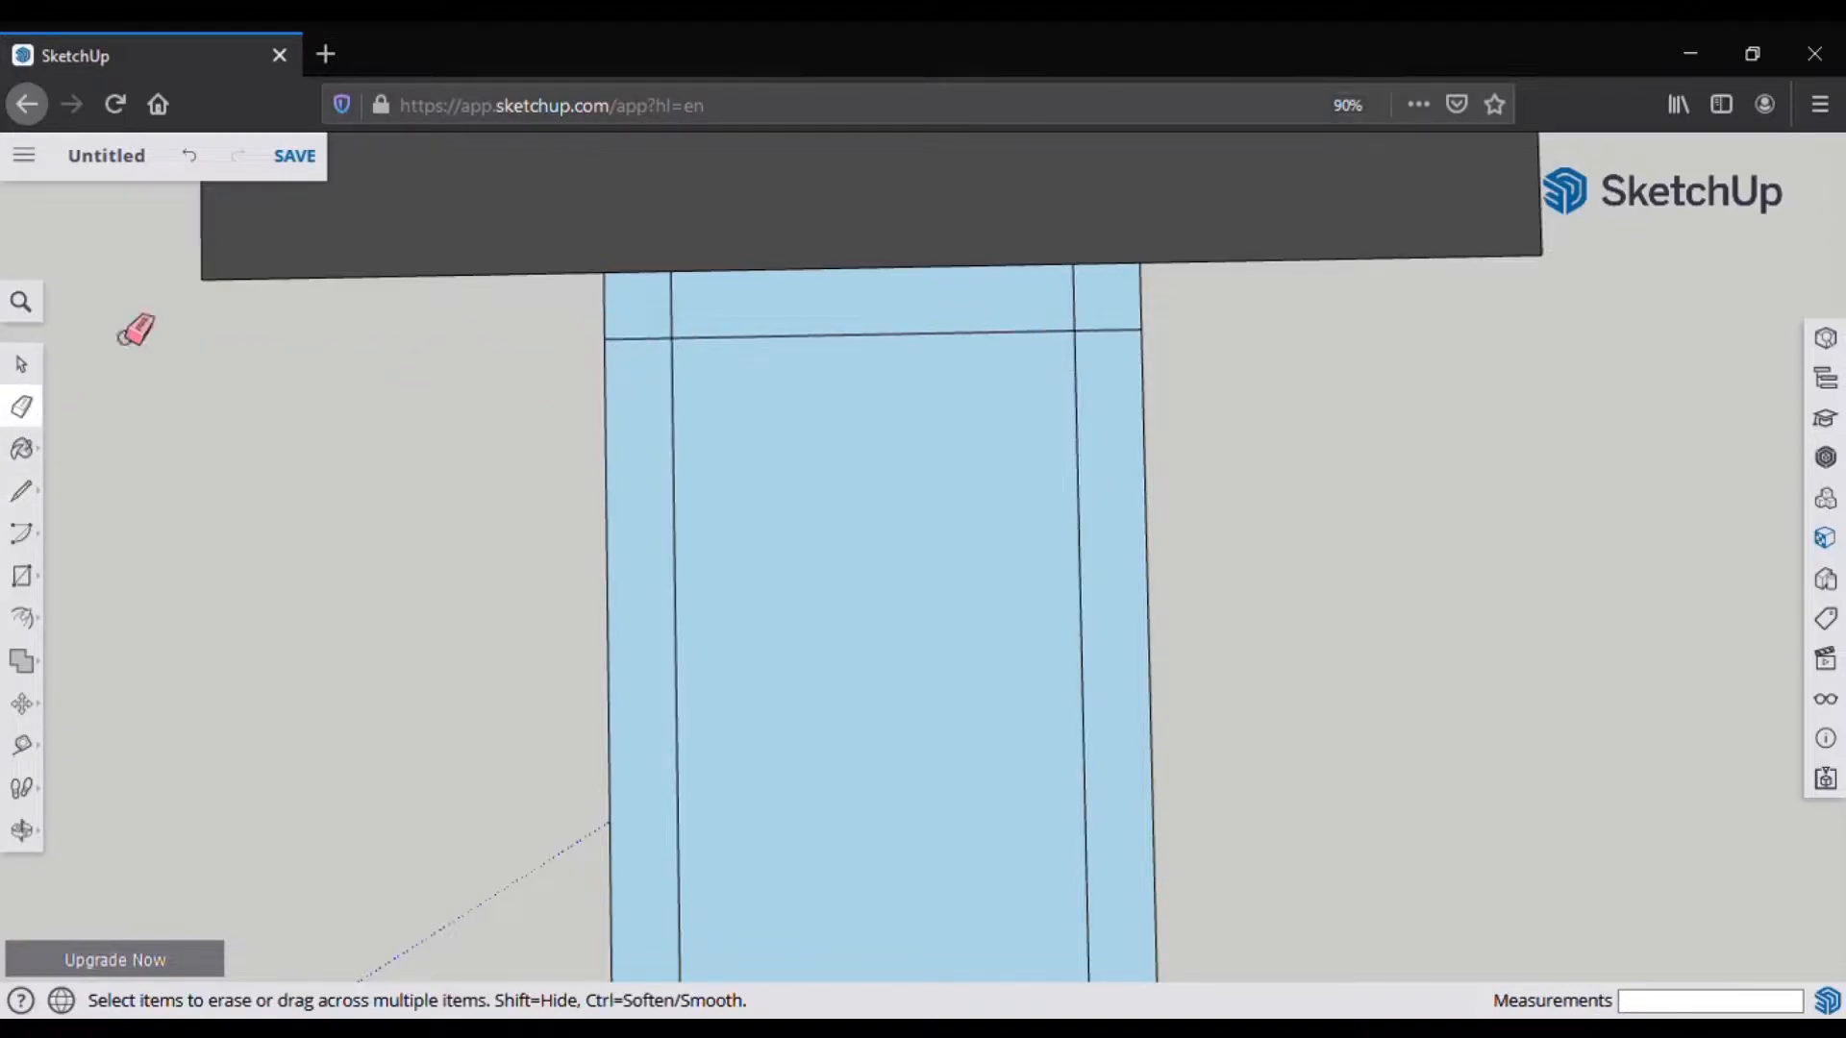
# Step: Erase the four overhanging line ends past the inner rectangle's corners
pyautogui.press('l')
pyautogui.scroll(-3, 591, 432)
pyautogui.click(34, 416)
pyautogui.scroll(2, 647, 325)
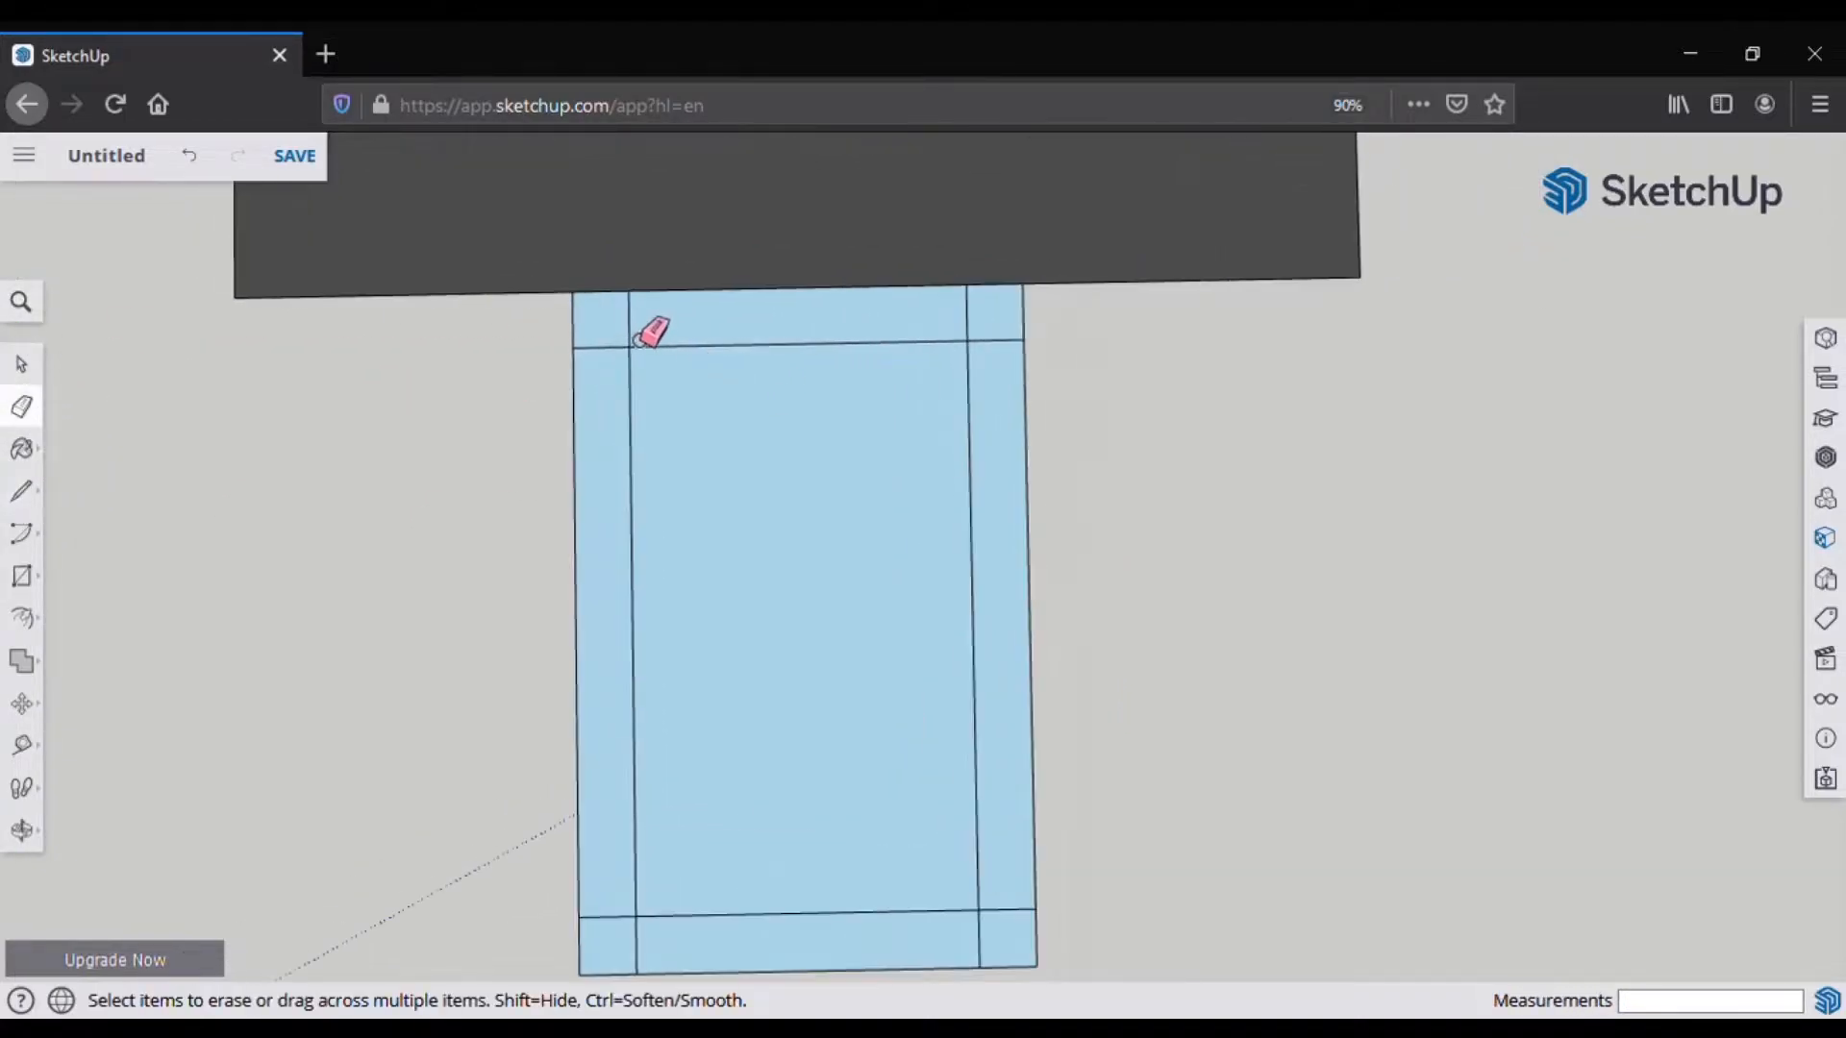
pyautogui.moveTo(994, 363); pyautogui.dragTo(996, 332)
pyautogui.moveTo(598, 379); pyautogui.dragTo(600, 338)
pyautogui.moveTo(605, 909)
pyautogui.mouseDown()
pyautogui.moveTo(610, 942)
pyautogui.moveTo(656, 961)
pyautogui.mouseUp()
pyautogui.moveTo(962, 961)
pyautogui.mouseDown()
pyautogui.moveTo(997, 959)
pyautogui.moveTo(998, 886)
pyautogui.mouseUp()
pyautogui.scroll(1, 989, 804)
# Step: Start a new line at the inner rectangle's top-right corner
pyautogui.click(22, 491)
pyautogui.scroll(3, 958, 347)
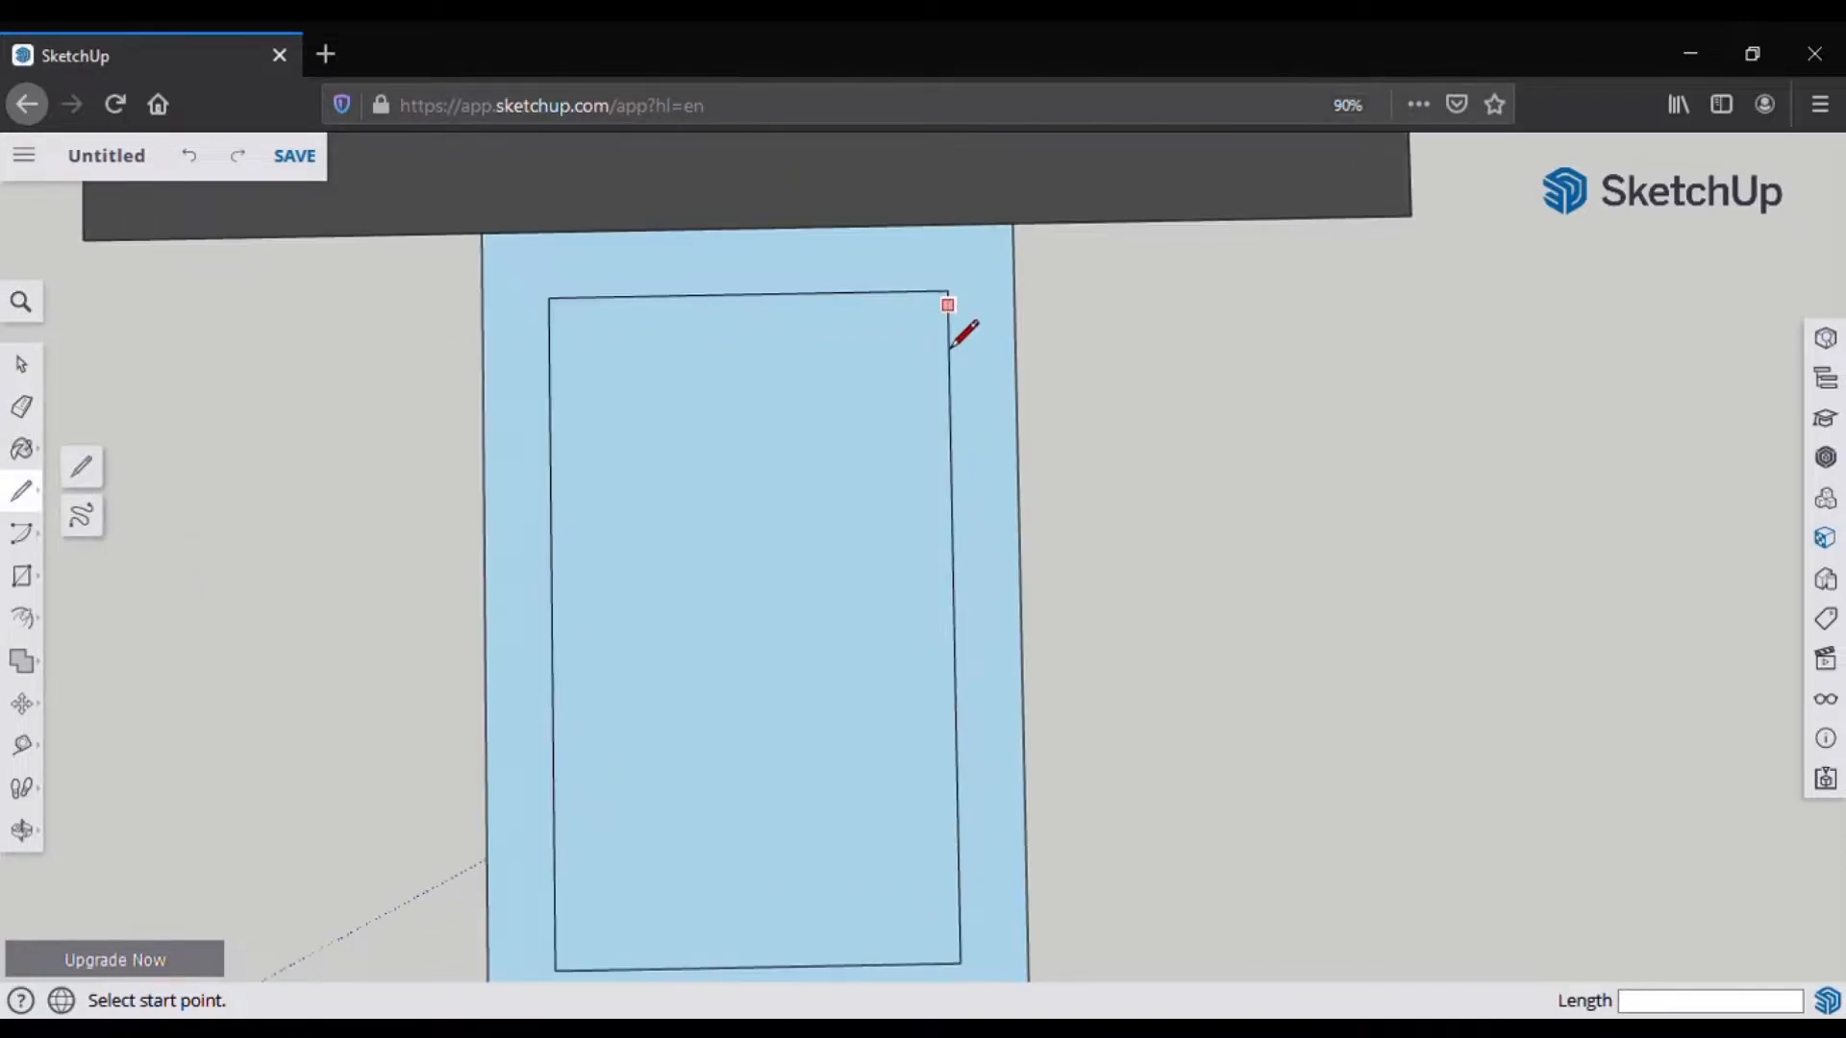
pyautogui.click(955, 325)
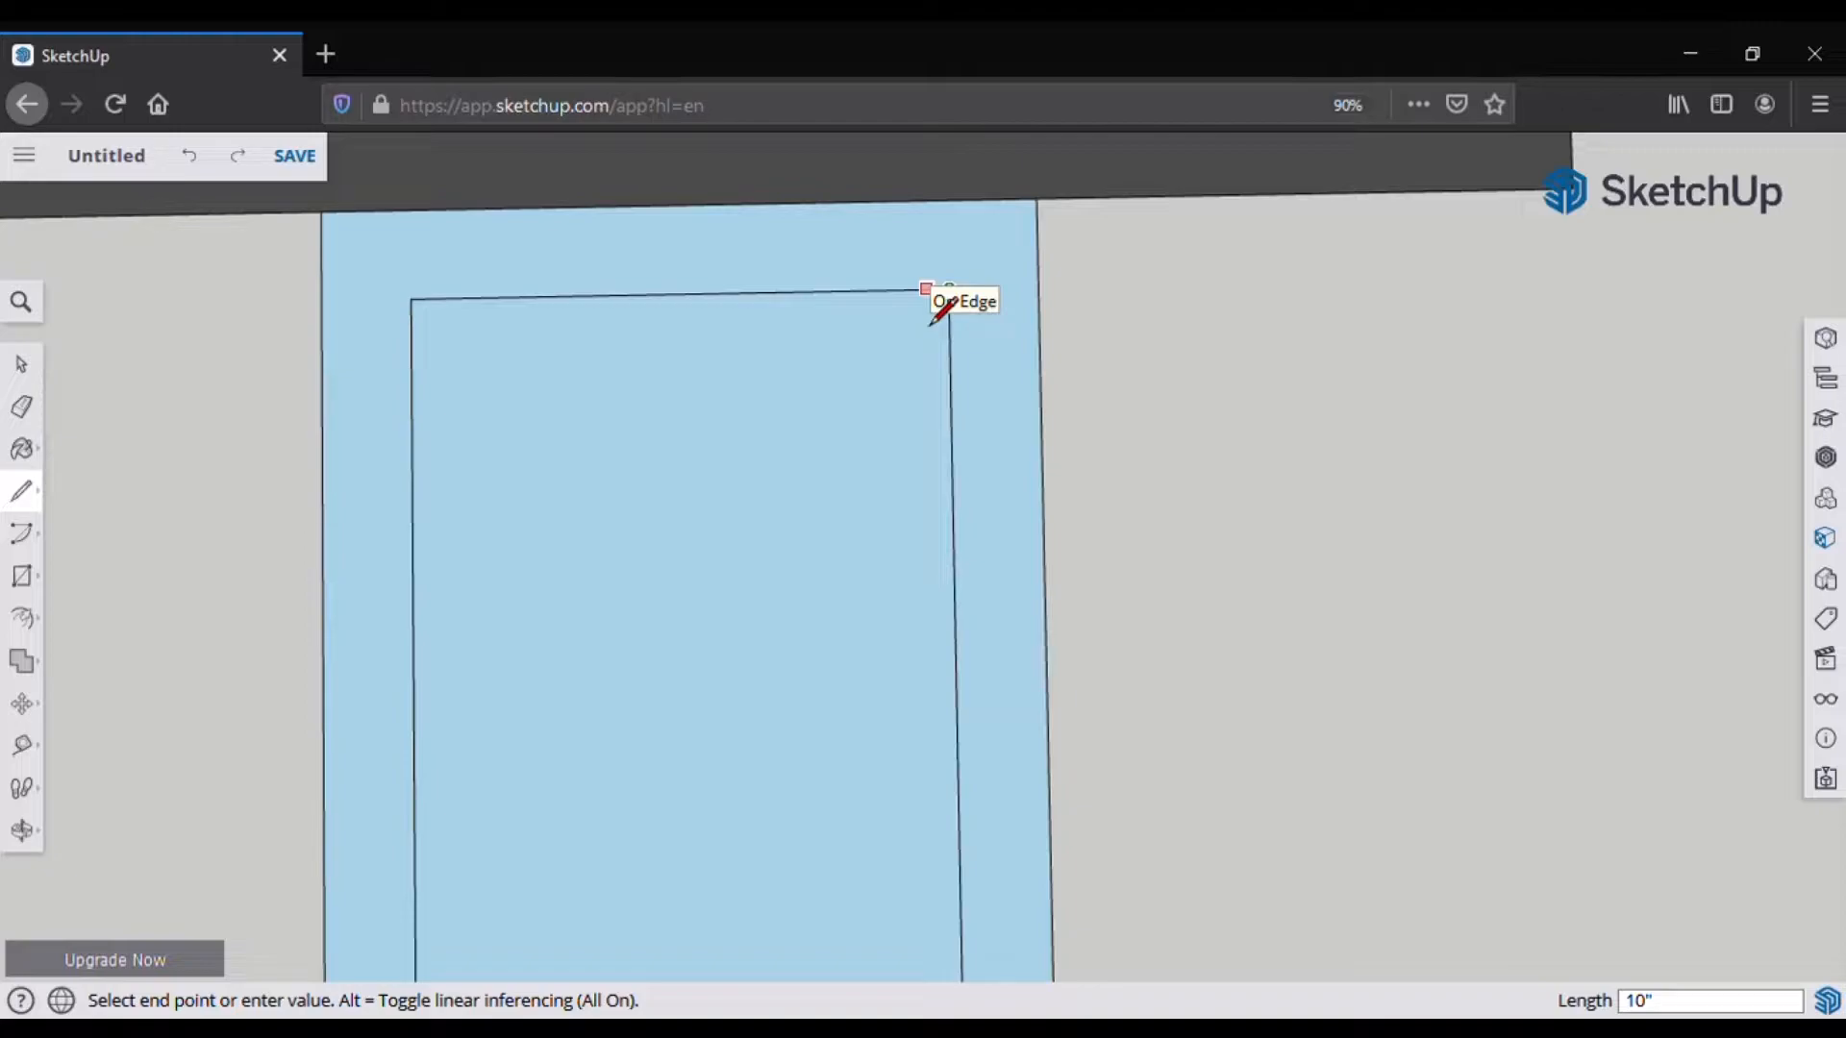
# Step: Trace a second outline offset 10 inches inside the first rectangle
pyautogui.click(929, 323)
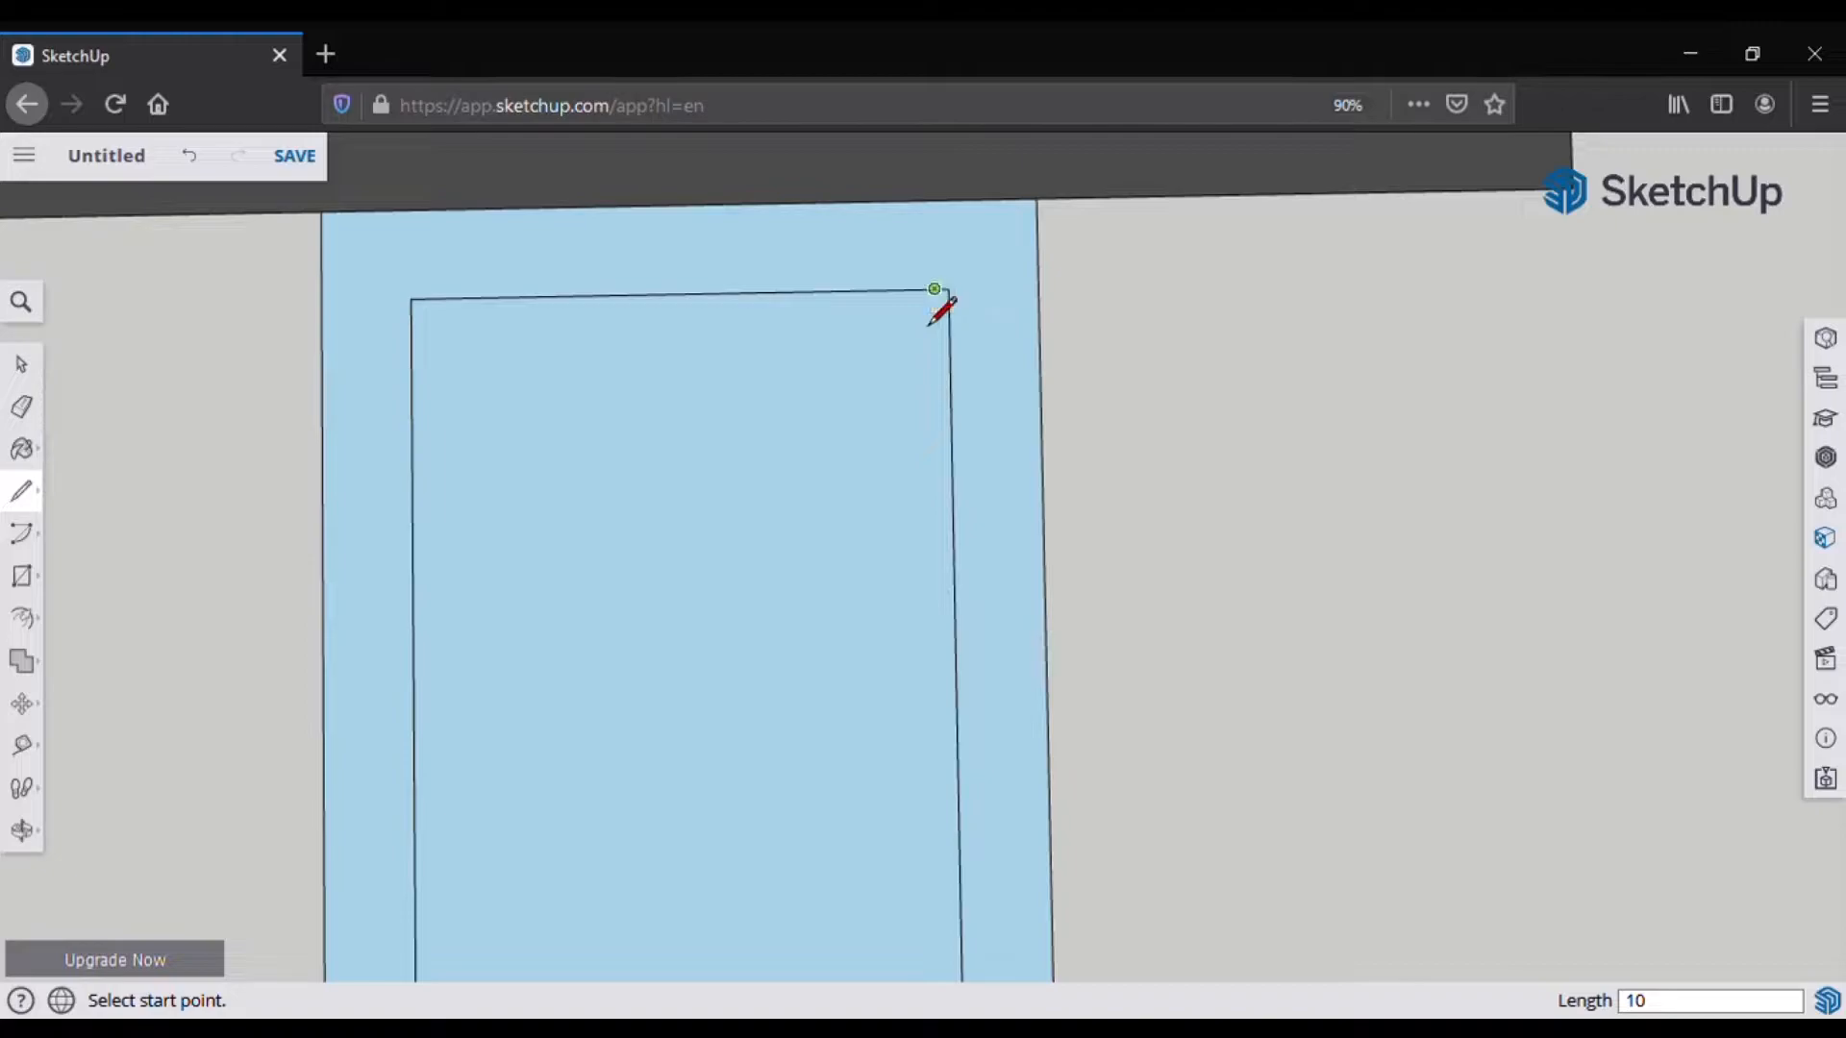
pyautogui.click(943, 322)
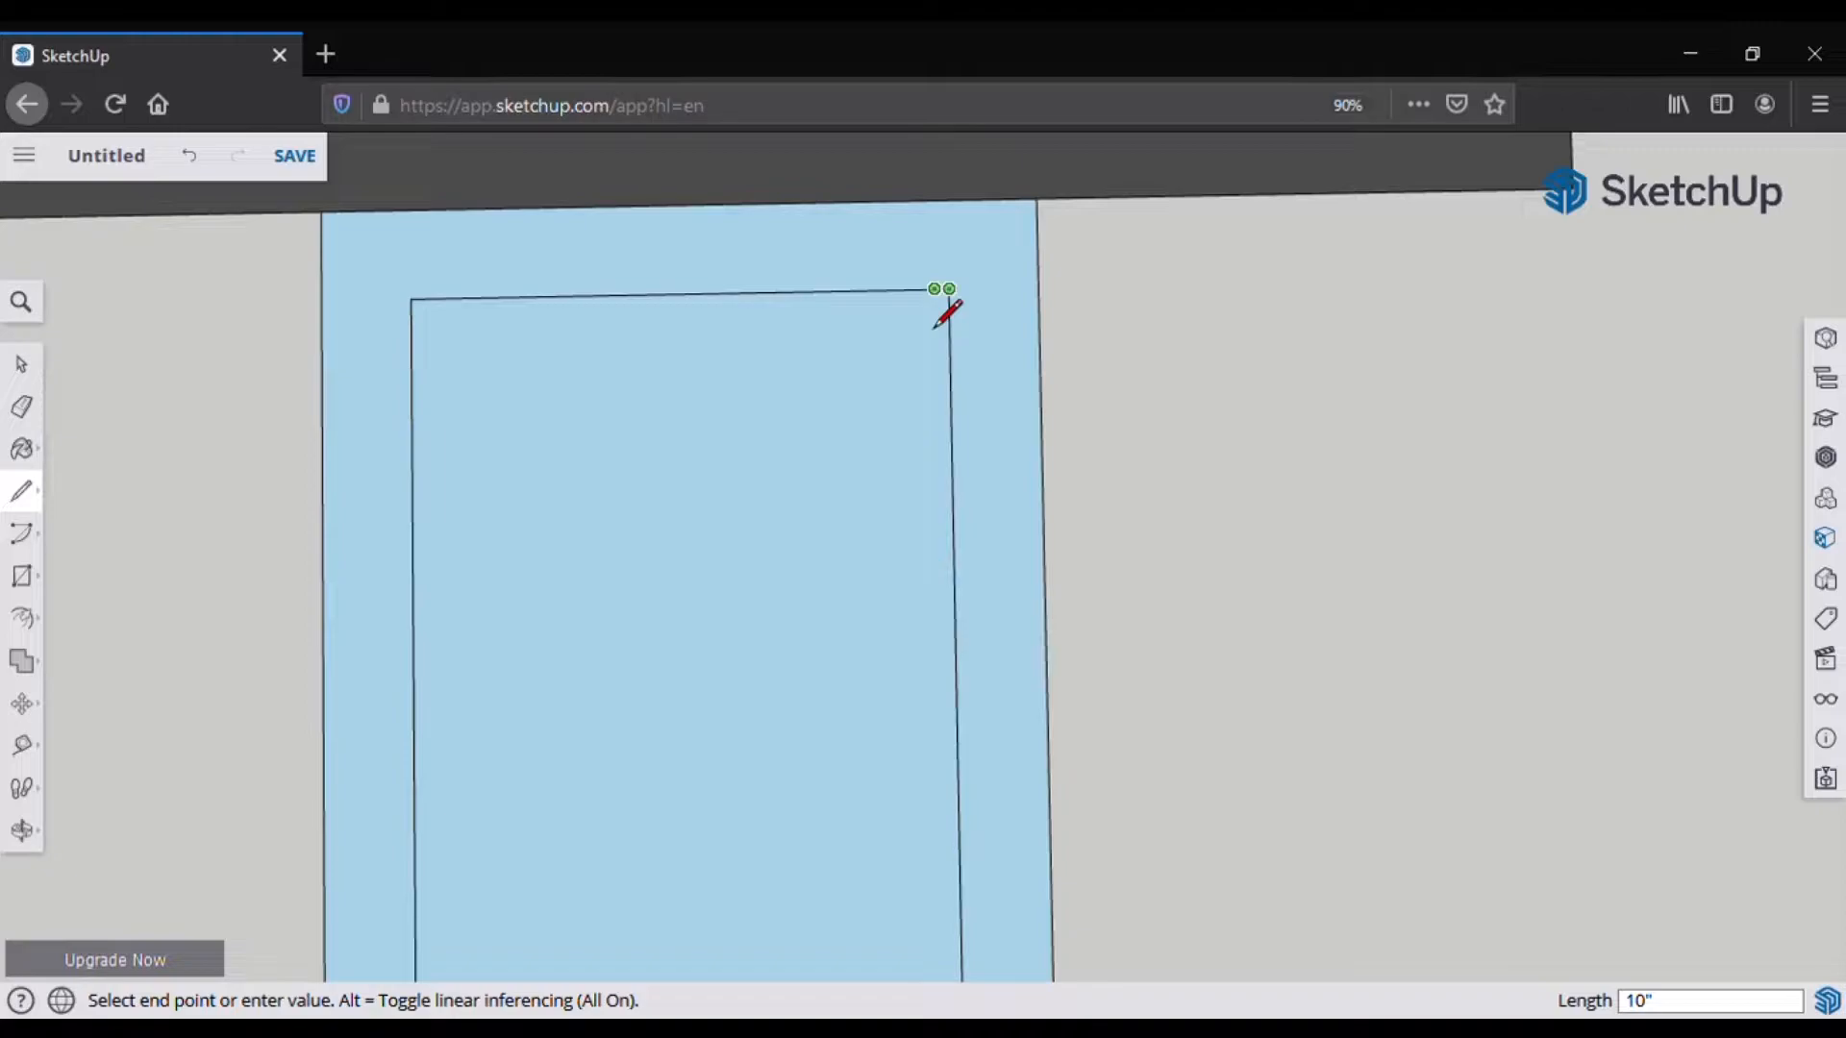
pyautogui.scroll(-3, 980, 837)
pyautogui.scroll(3, 972, 852)
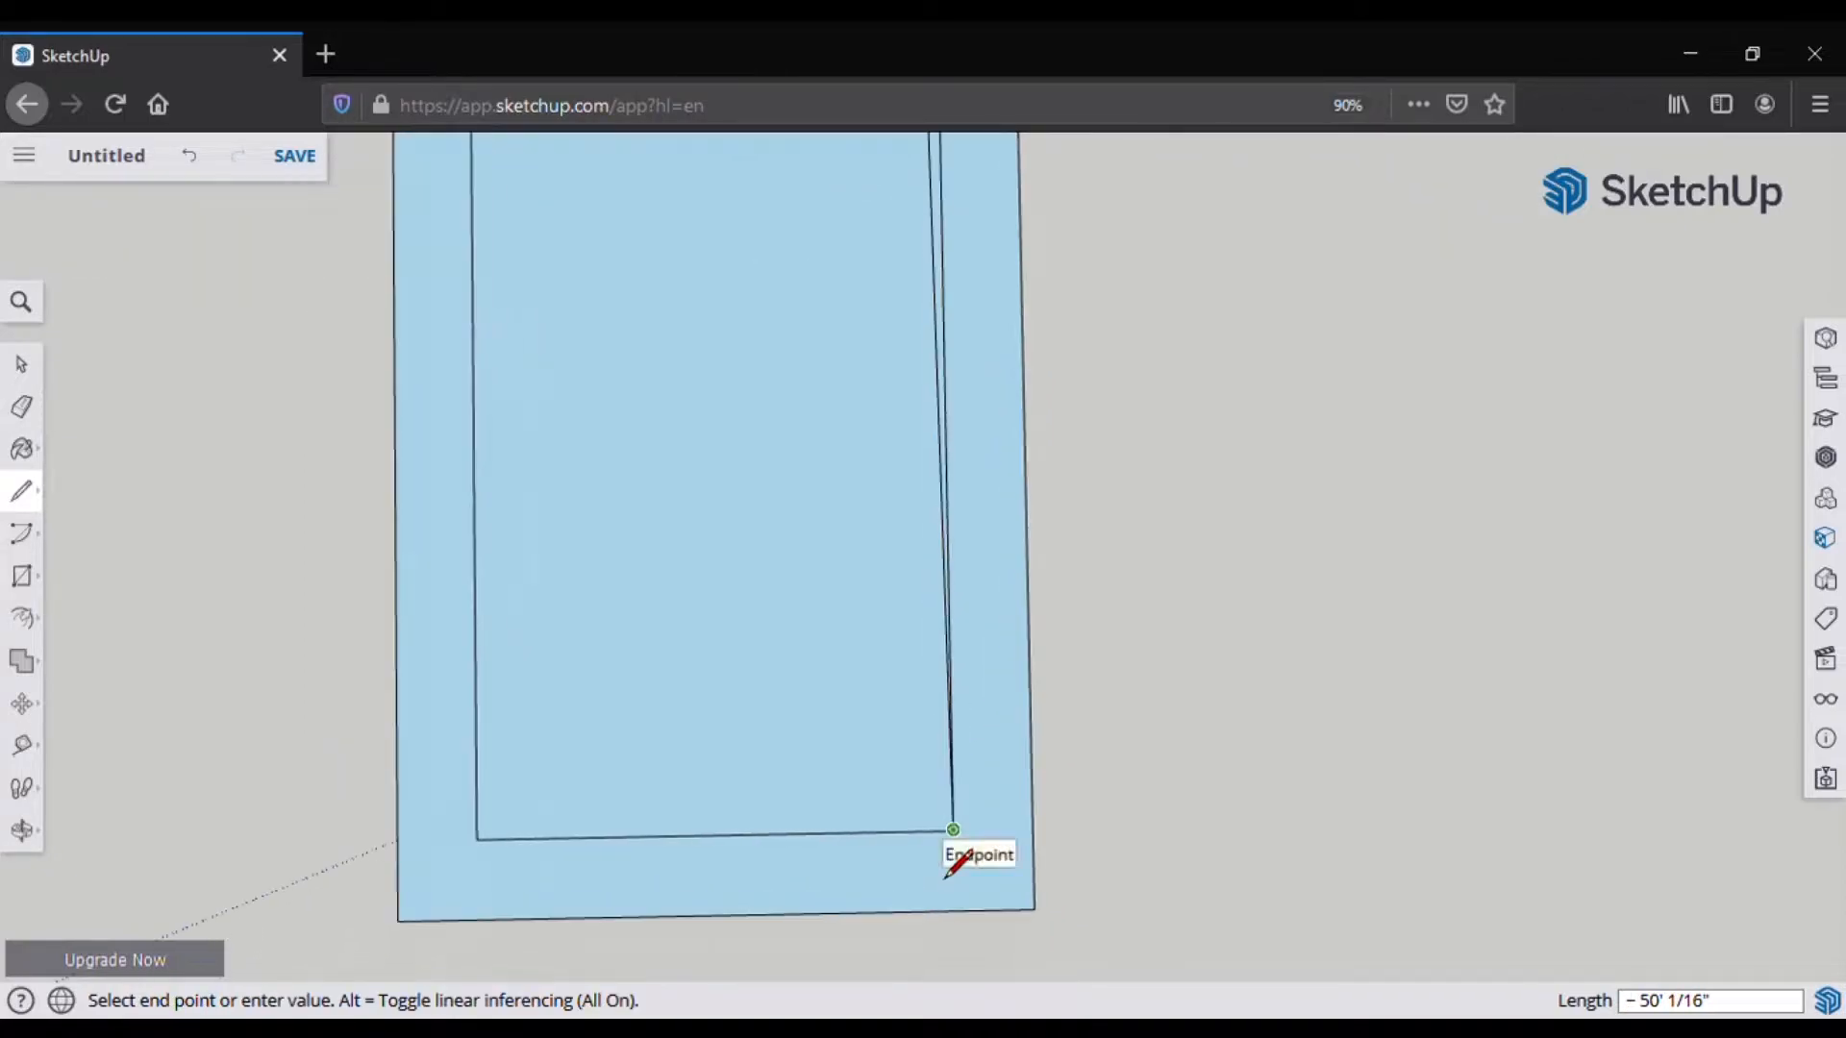
pyautogui.click(939, 830)
pyautogui.scroll(3, 979, 862)
pyautogui.click(961, 826)
pyautogui.click(225, 846)
pyautogui.click(219, 837)
pyautogui.scroll(-3, 461, 845)
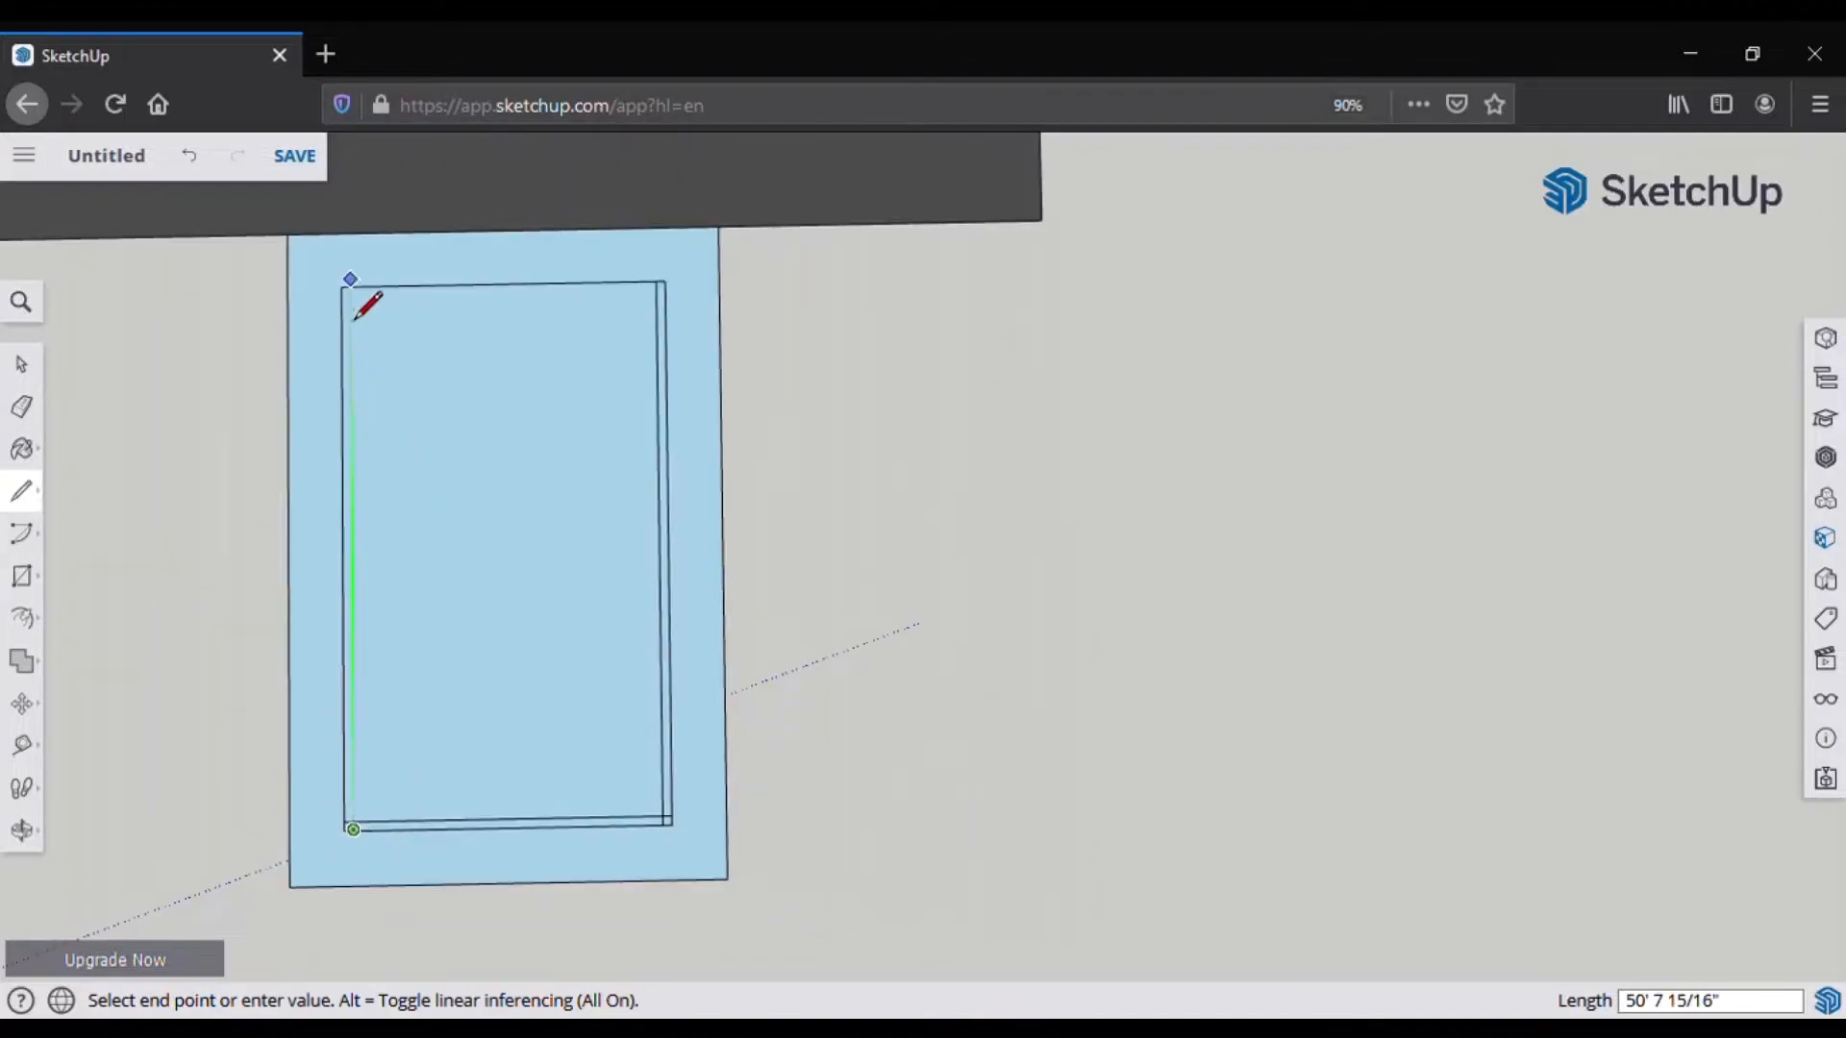
pyautogui.scroll(3, 358, 317)
pyautogui.click(342, 300)
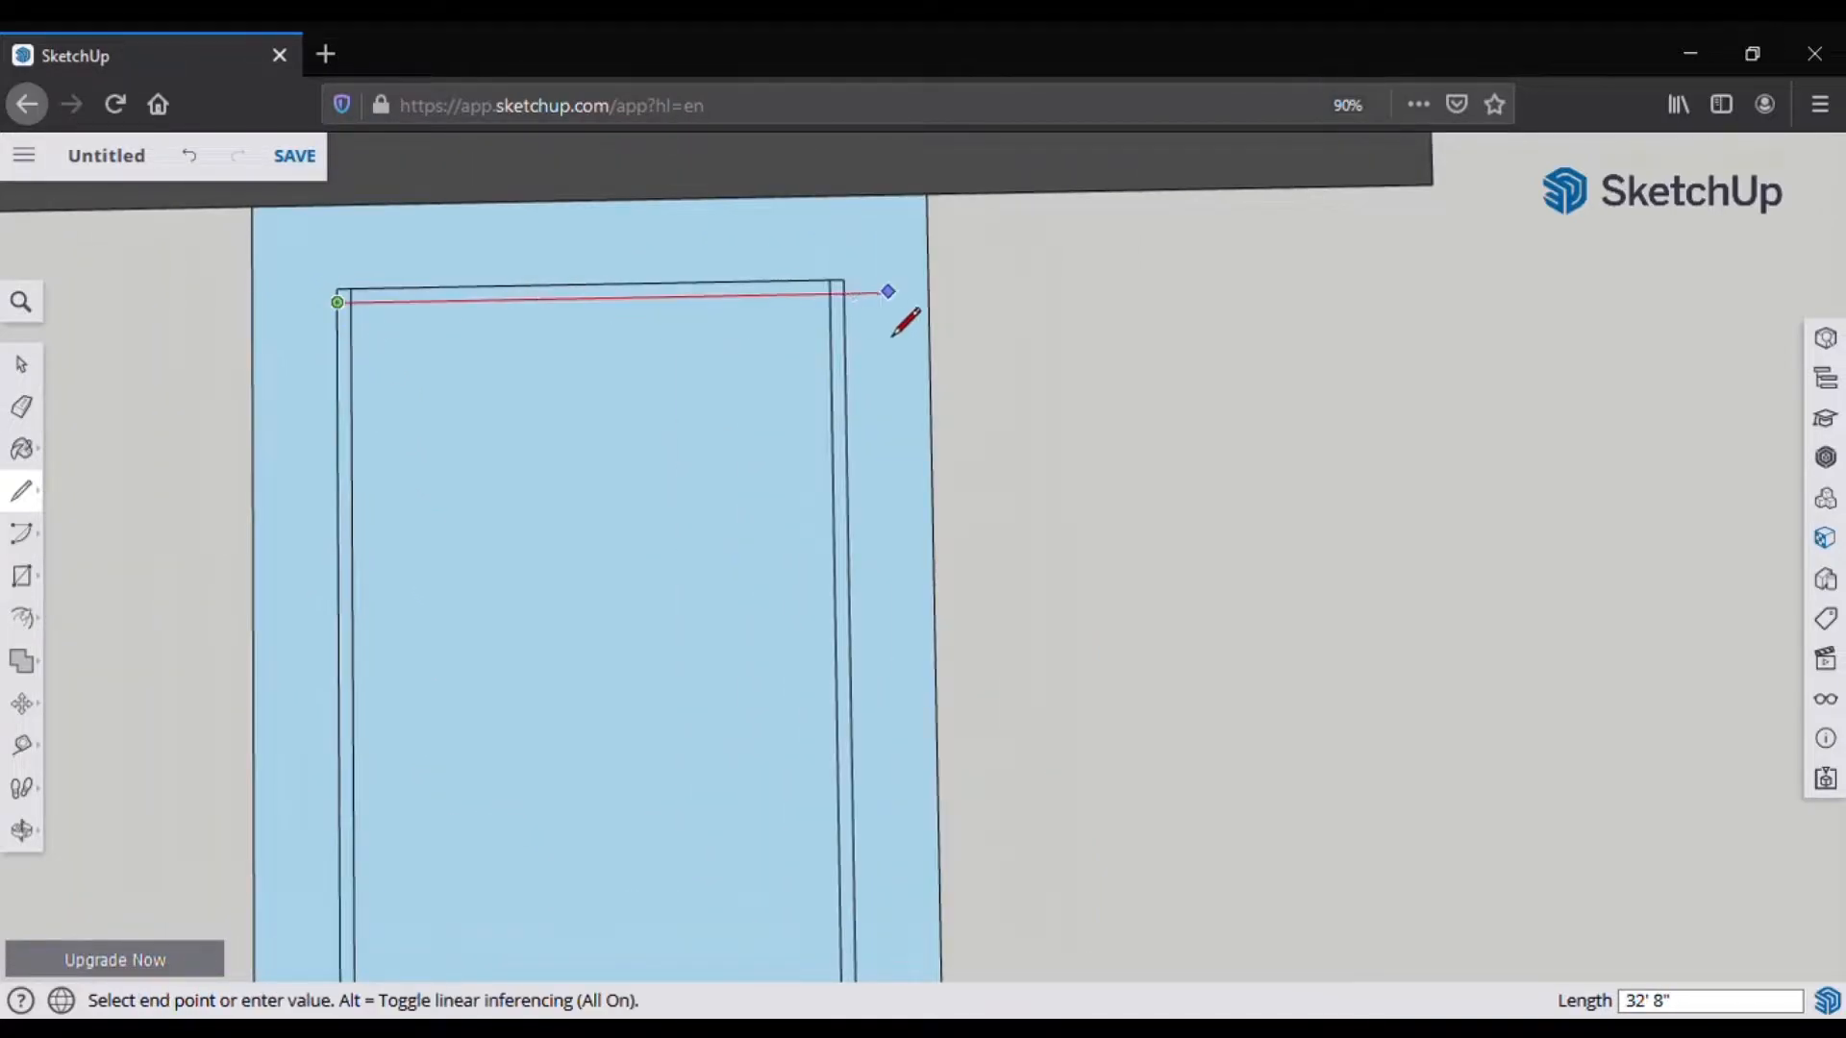
pyautogui.click(849, 331)
# Step: Join the inner top-left corner to the outer wall edge
pyautogui.scroll(-2, 500, 423)
pyautogui.click(38, 427)
pyautogui.scroll(5, 367, 332)
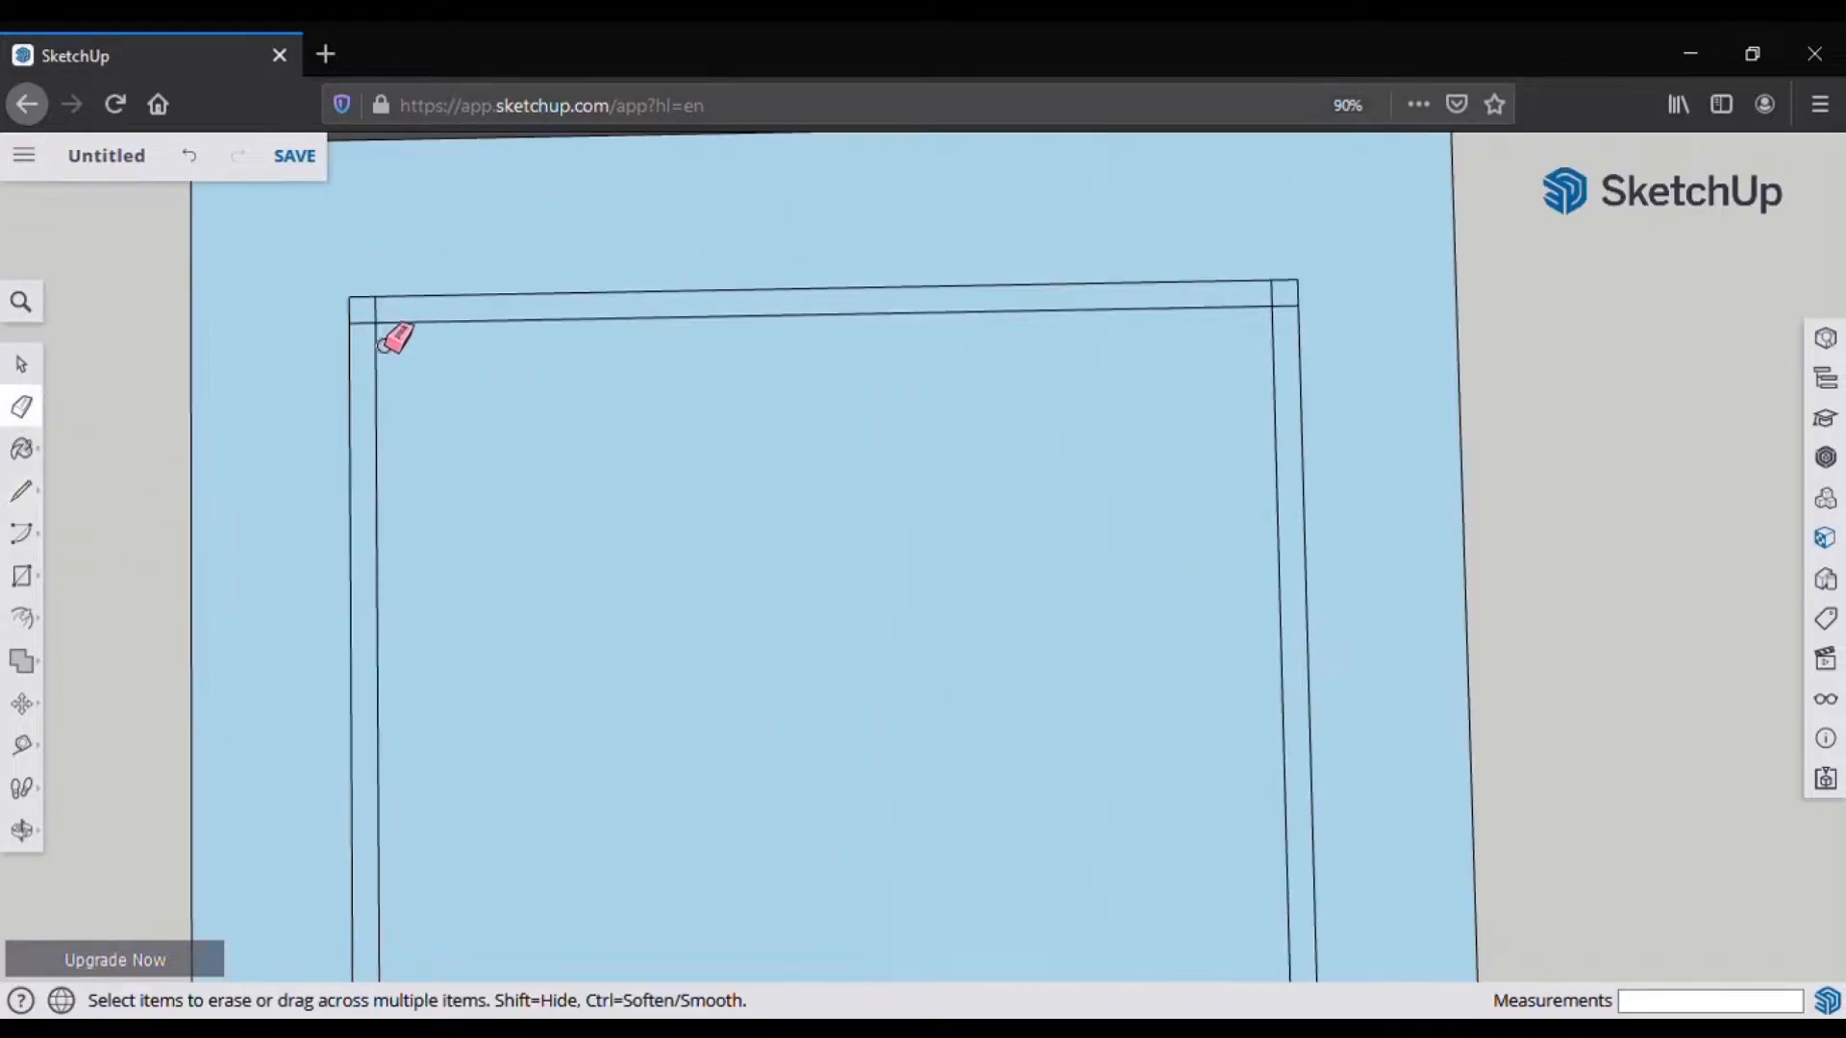
pyautogui.scroll(-3, 389, 330)
pyautogui.scroll(3, 1343, 321)
pyautogui.scroll(-4, 1202, 284)
pyautogui.scroll(3, 1249, 798)
pyautogui.scroll(1, 1250, 797)
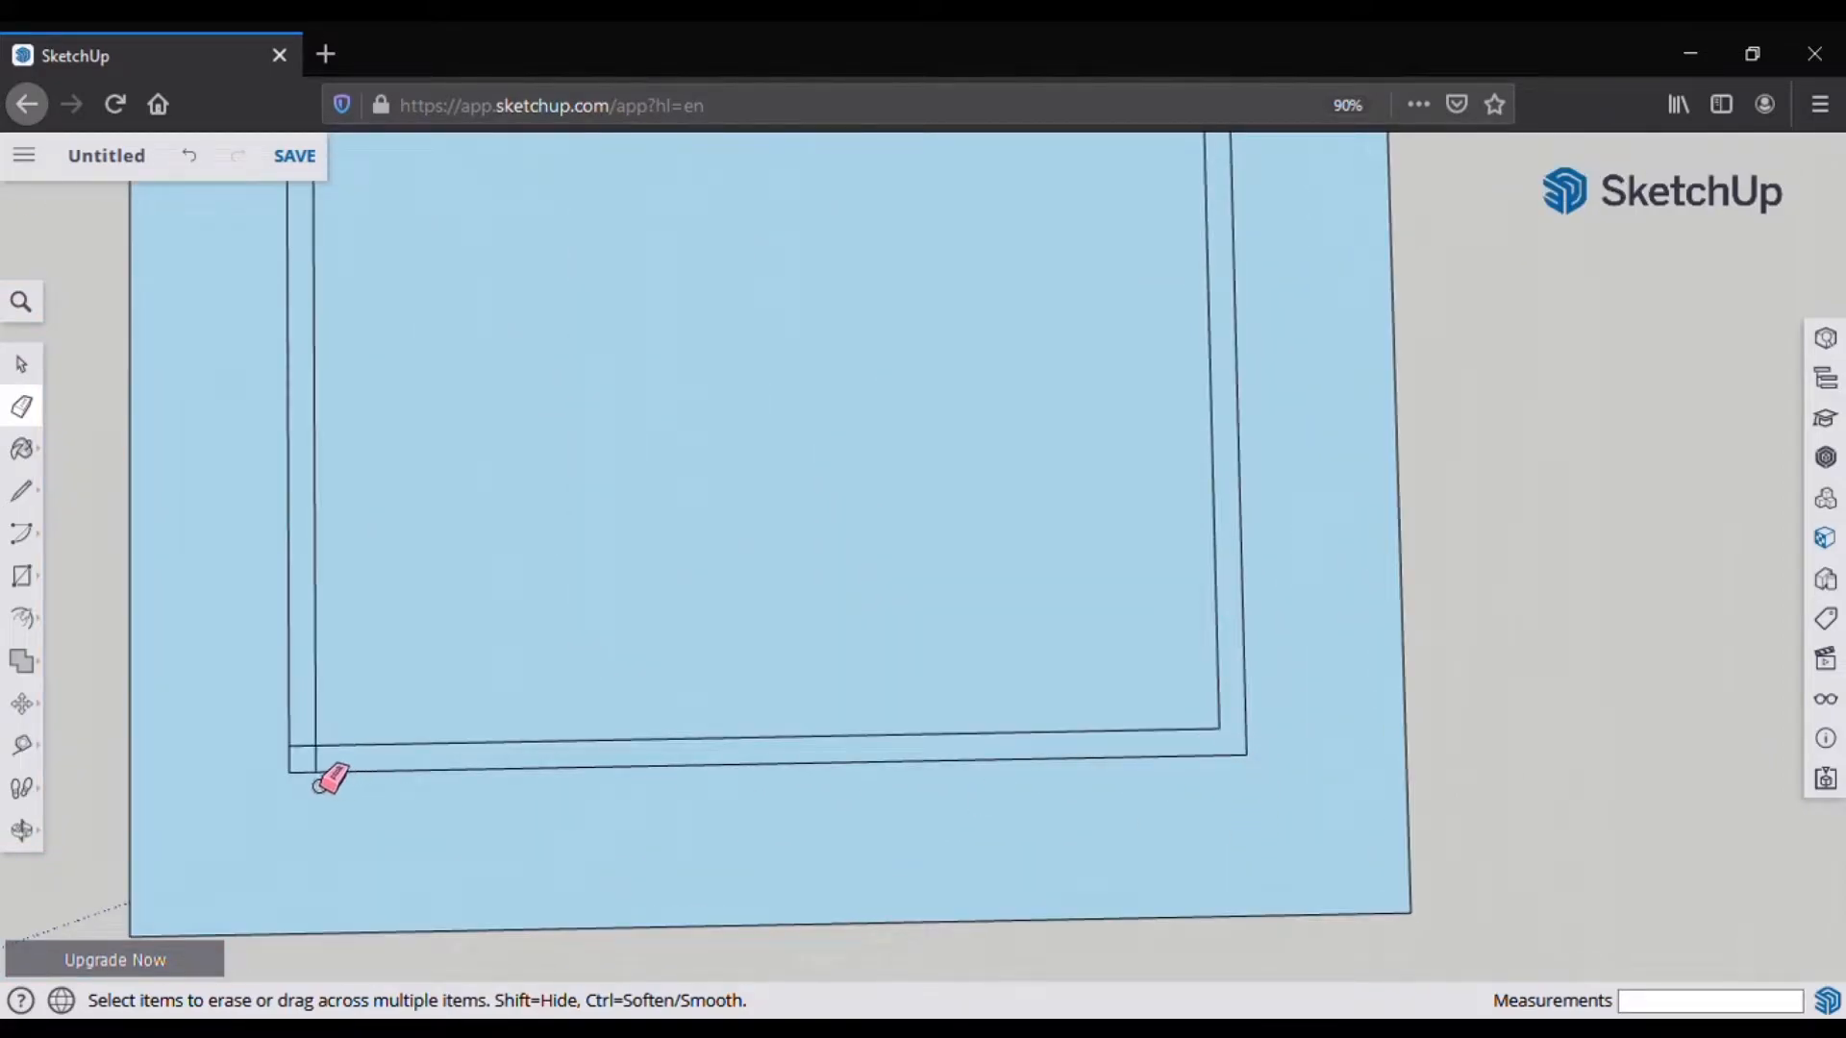
pyautogui.scroll(2, 331, 779)
pyautogui.scroll(-4, 336, 769)
pyautogui.scroll(1, 384, 414)
pyautogui.press('l')
pyautogui.click(367, 387)
pyautogui.click(367, 365)
# Step: Mark a 15' point along the inner top edge with a short tick toward the outer edge
pyautogui.scroll(1, 432, 407)
pyautogui.click(357, 385)
pyautogui.write("15'")
pyautogui.press('Return')
pyautogui.click(834, 374)
# Step: Draw a 15' interior wall line down and the room's bottom edge to the left wall
pyautogui.click(834, 349)
pyautogui.scroll(-2, 790, 396)
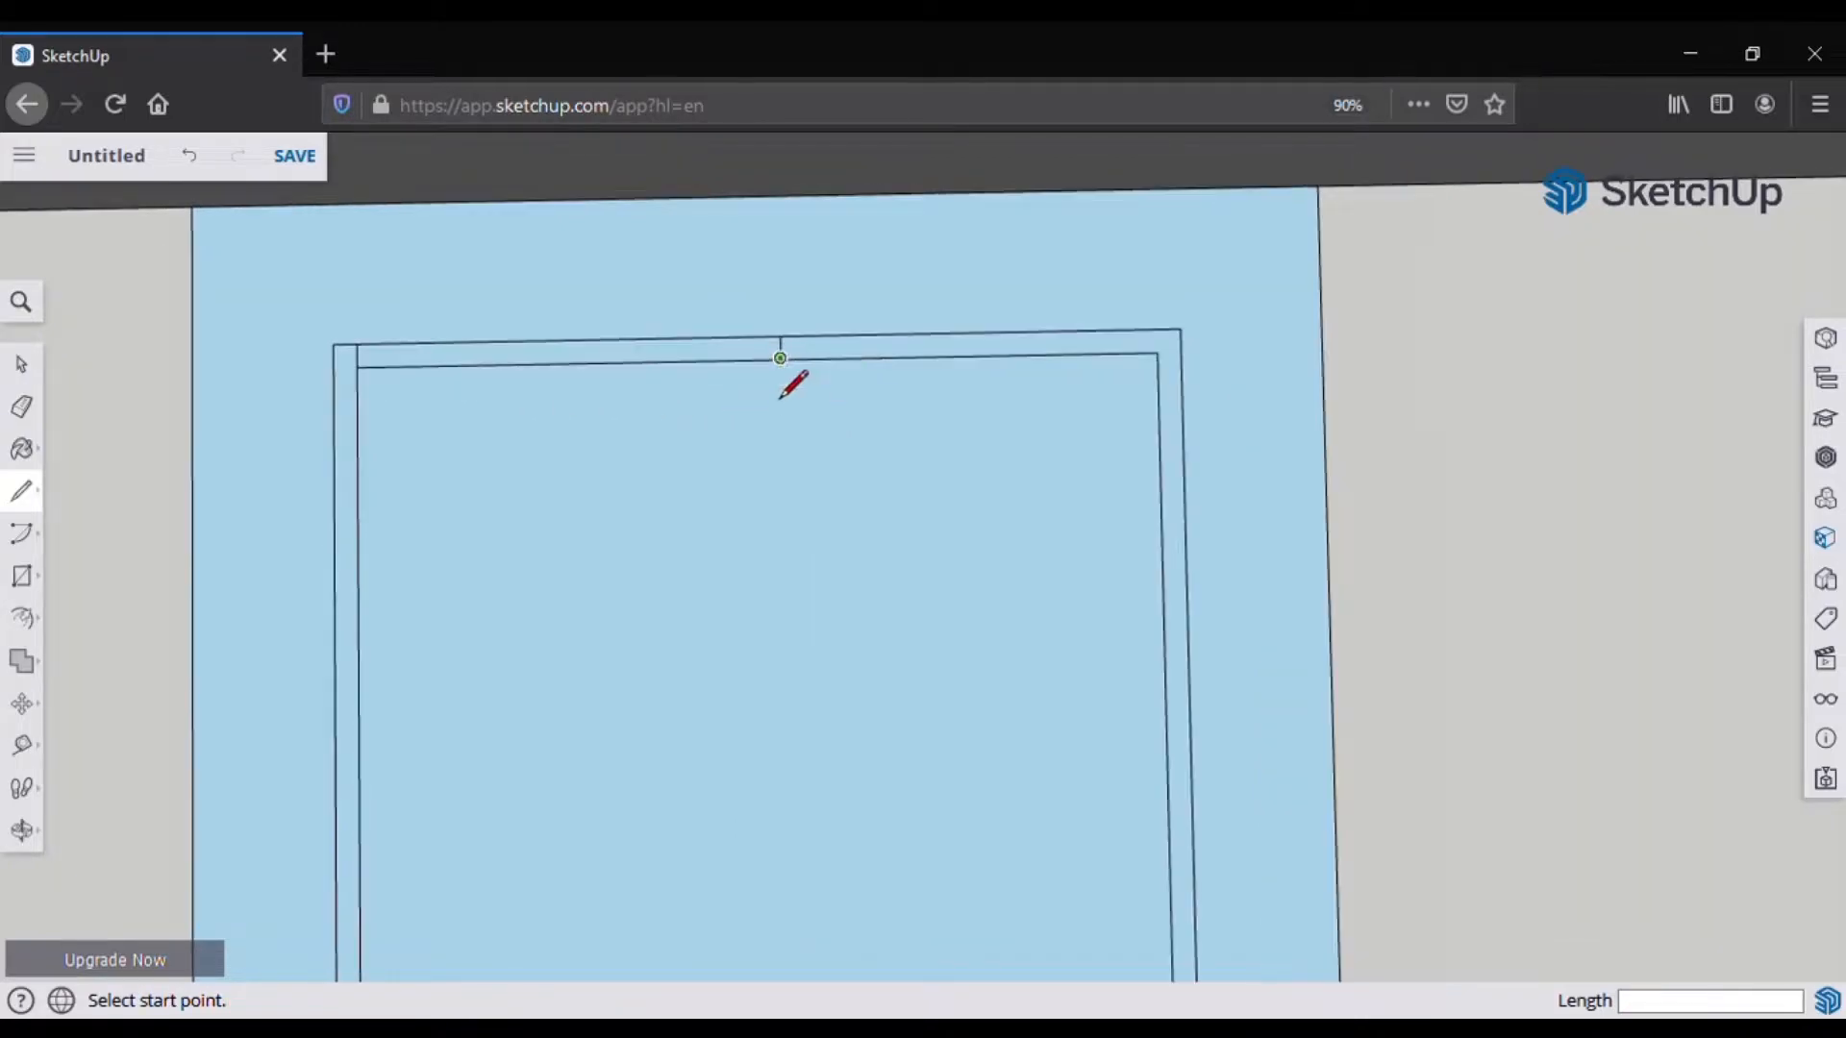
pyautogui.click(780, 359)
pyautogui.write("15'")
pyautogui.press('Return')
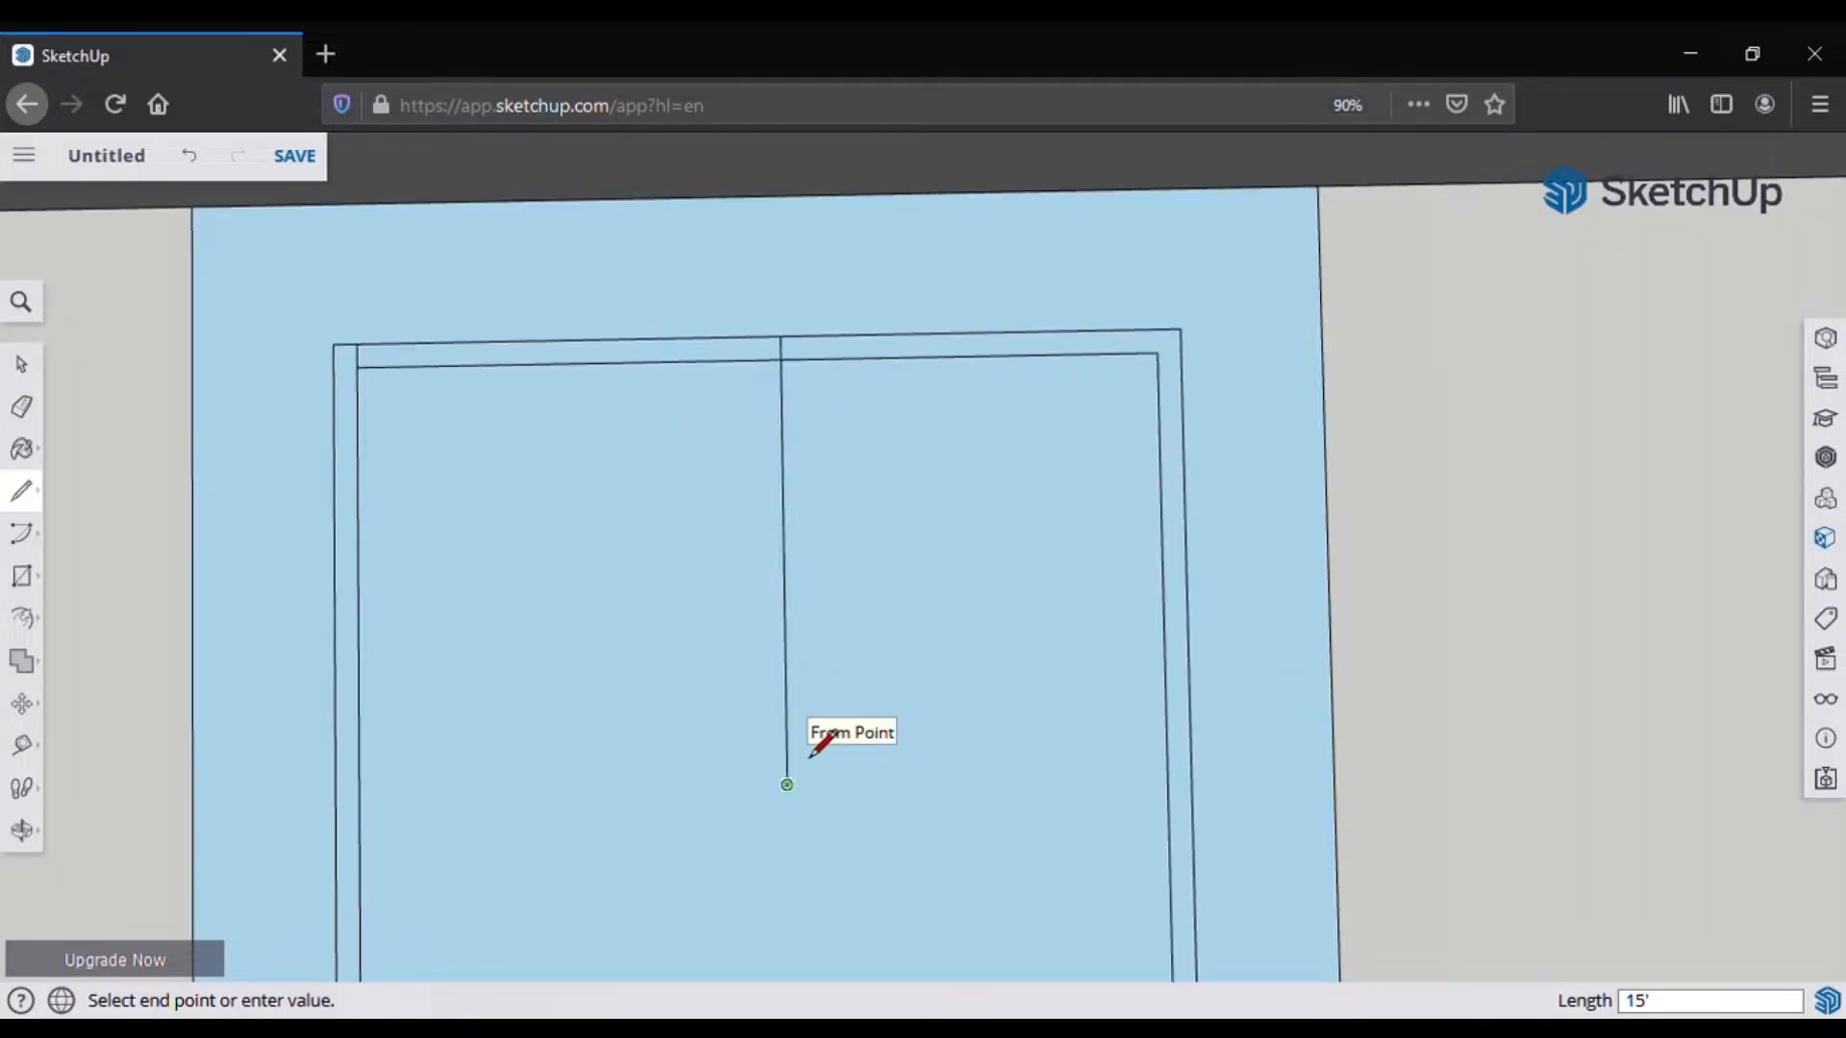
pyautogui.click(338, 795)
# Step: Draw the partition's parallel line and mark its 10-inch wall thickness
pyautogui.scroll(-2, 315, 510)
pyautogui.scroll(-1, 582, 671)
pyautogui.scroll(1, 707, 673)
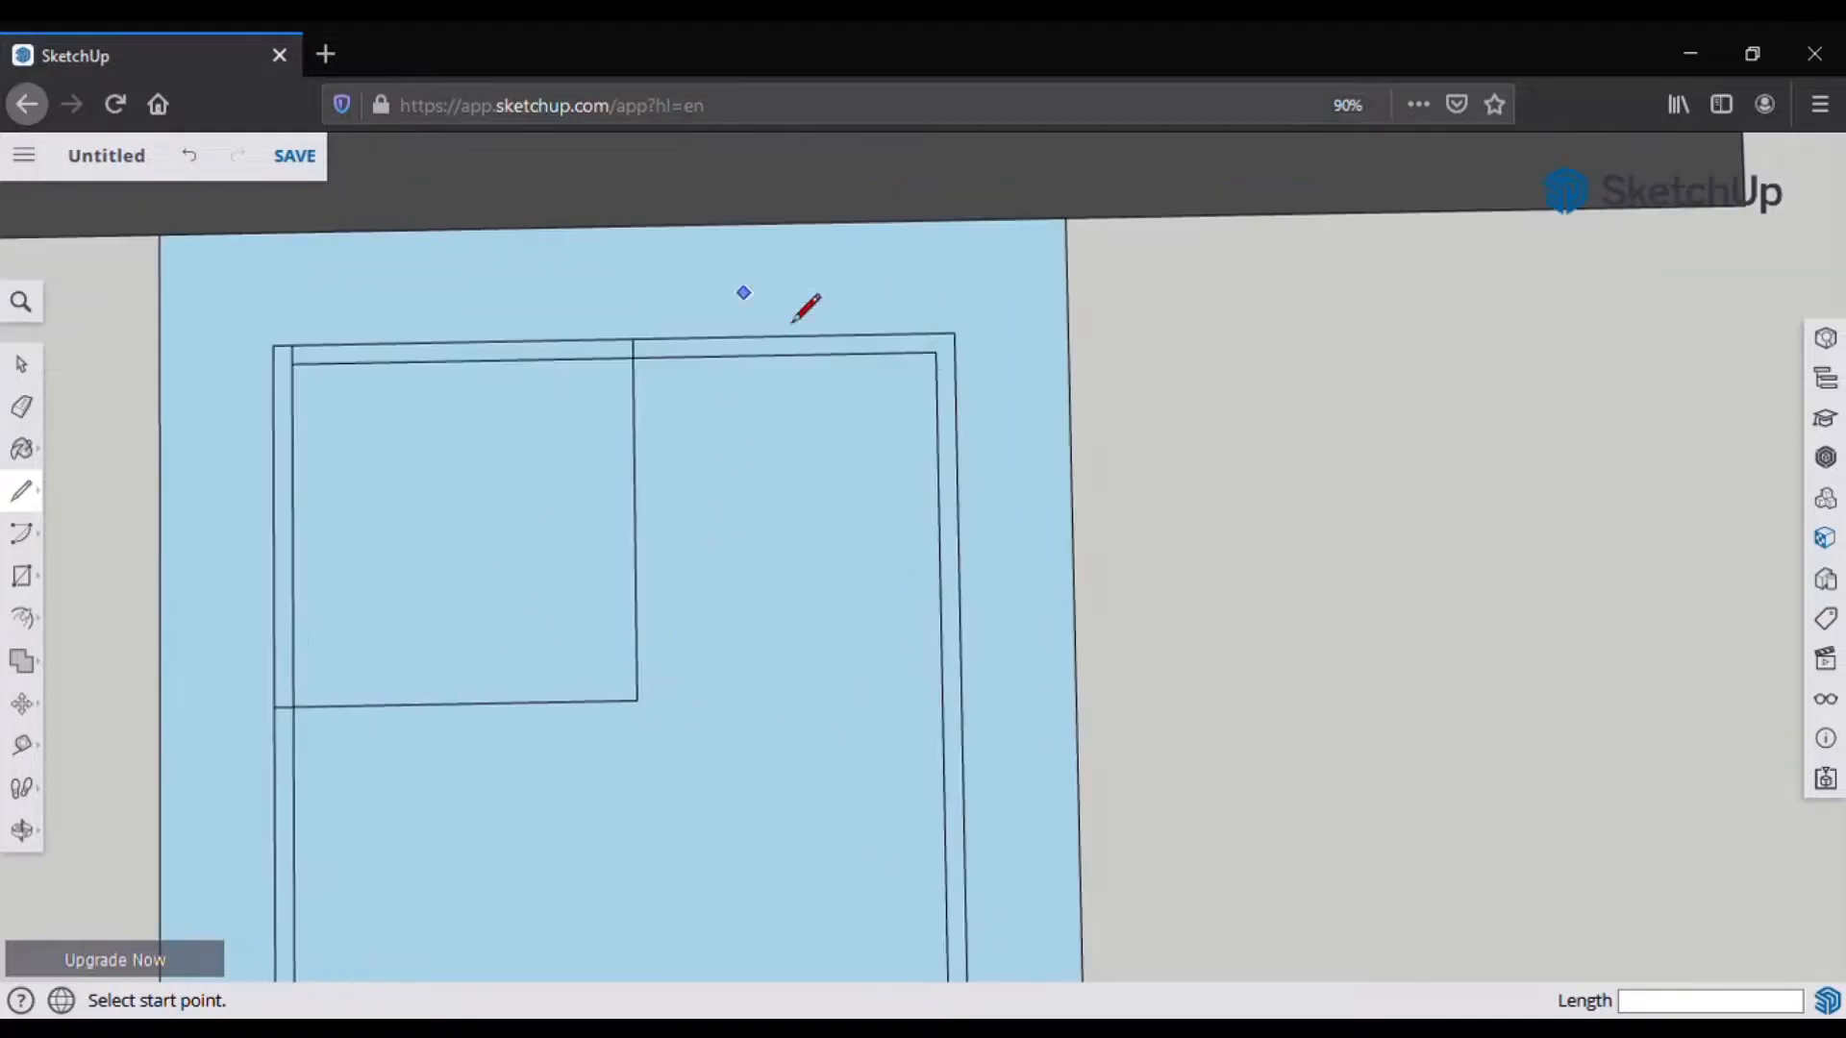
pyautogui.click(936, 354)
pyautogui.click(635, 360)
pyautogui.scroll(3, 635, 359)
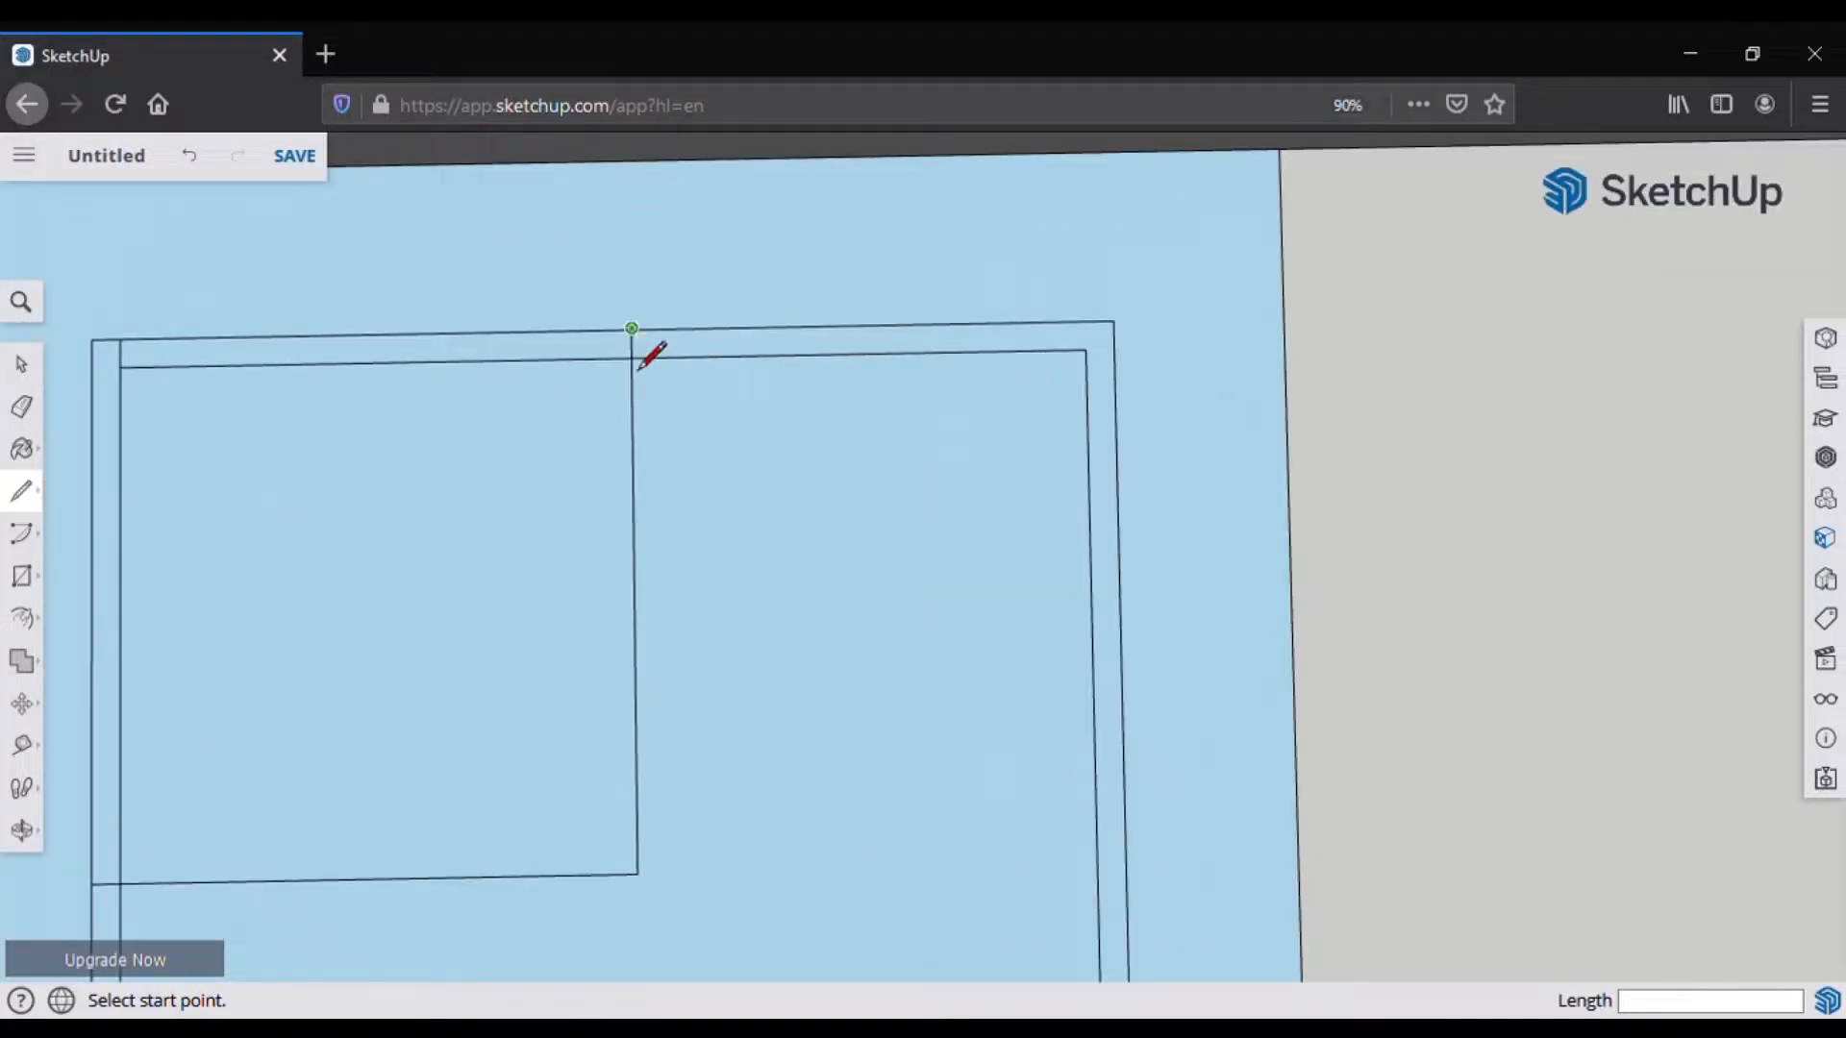
pyautogui.click(636, 397)
pyautogui.click(636, 368)
pyautogui.click(635, 368)
pyautogui.write('10')
pyautogui.press('Return')
# Step: Trace the partition's second vertical edge and its lower edge to the left wall
pyautogui.click(659, 328)
pyautogui.scroll(-2, 664, 795)
pyautogui.click(650, 766)
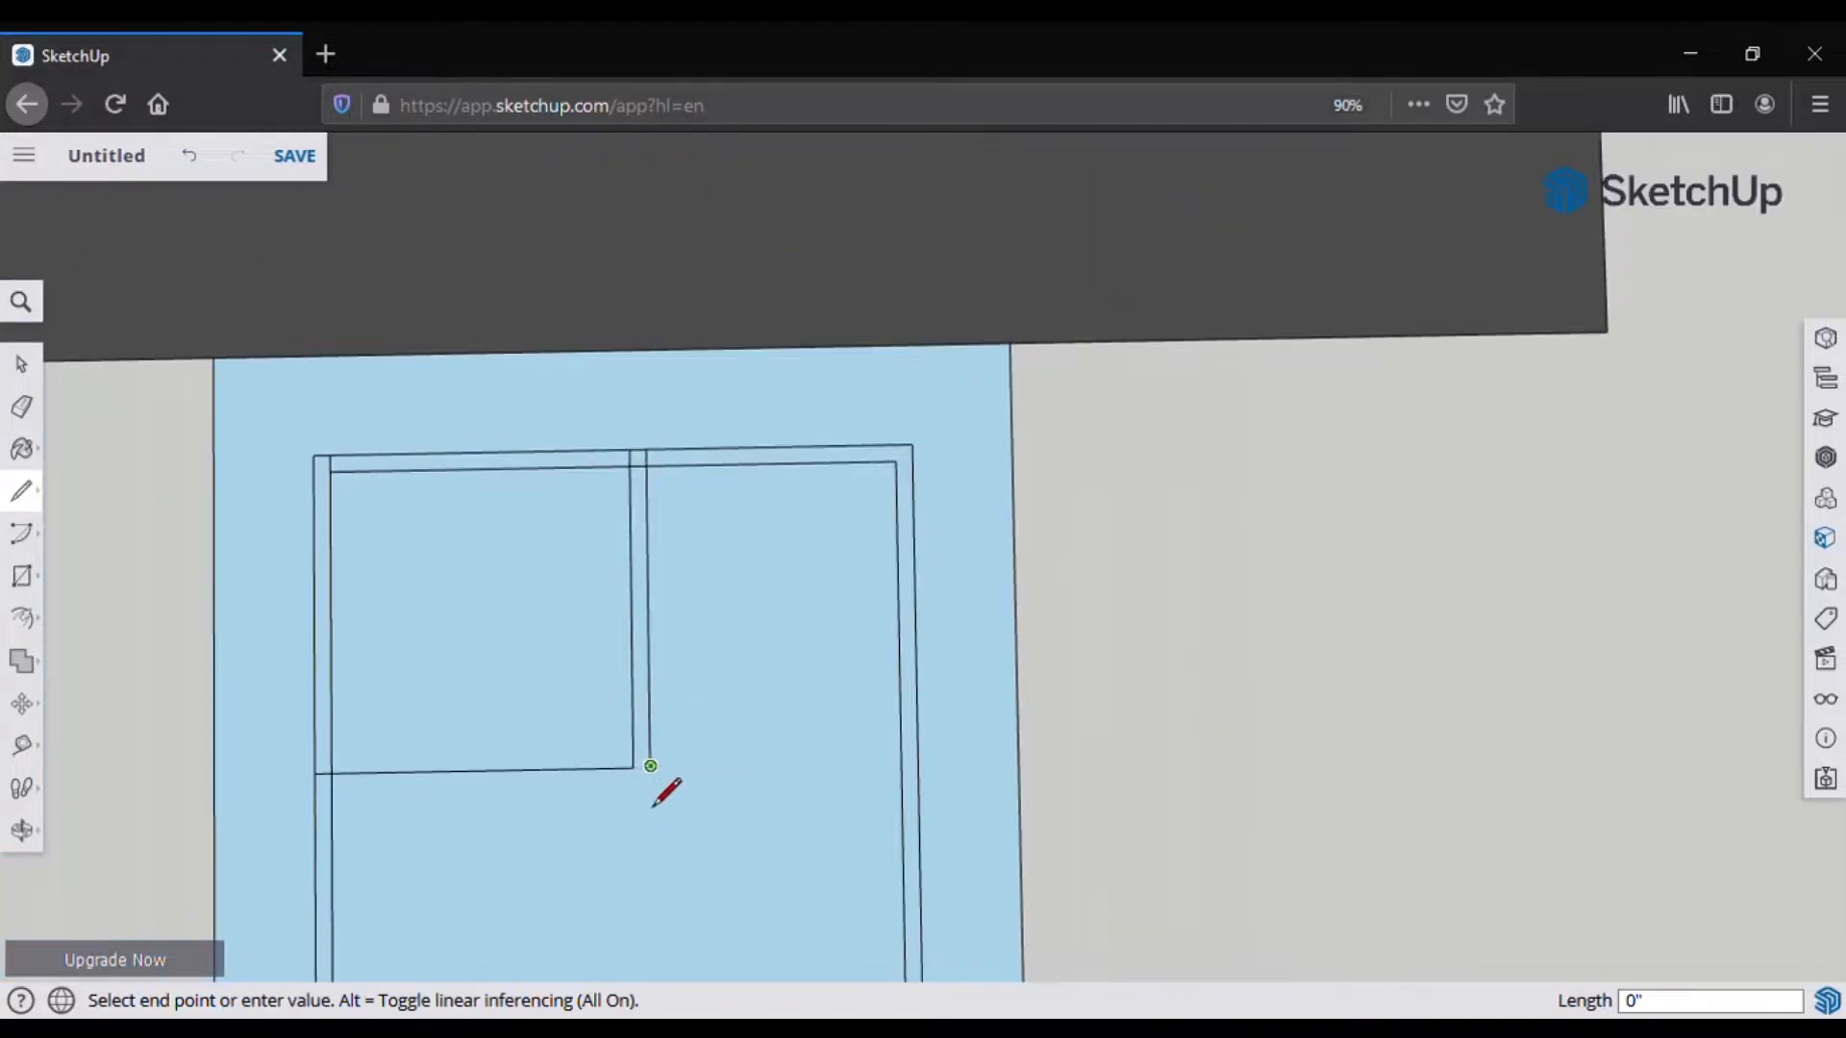
pyautogui.click(314, 775)
pyautogui.scroll(2, 565, 760)
pyautogui.scroll(3, 564, 760)
pyautogui.click(602, 638)
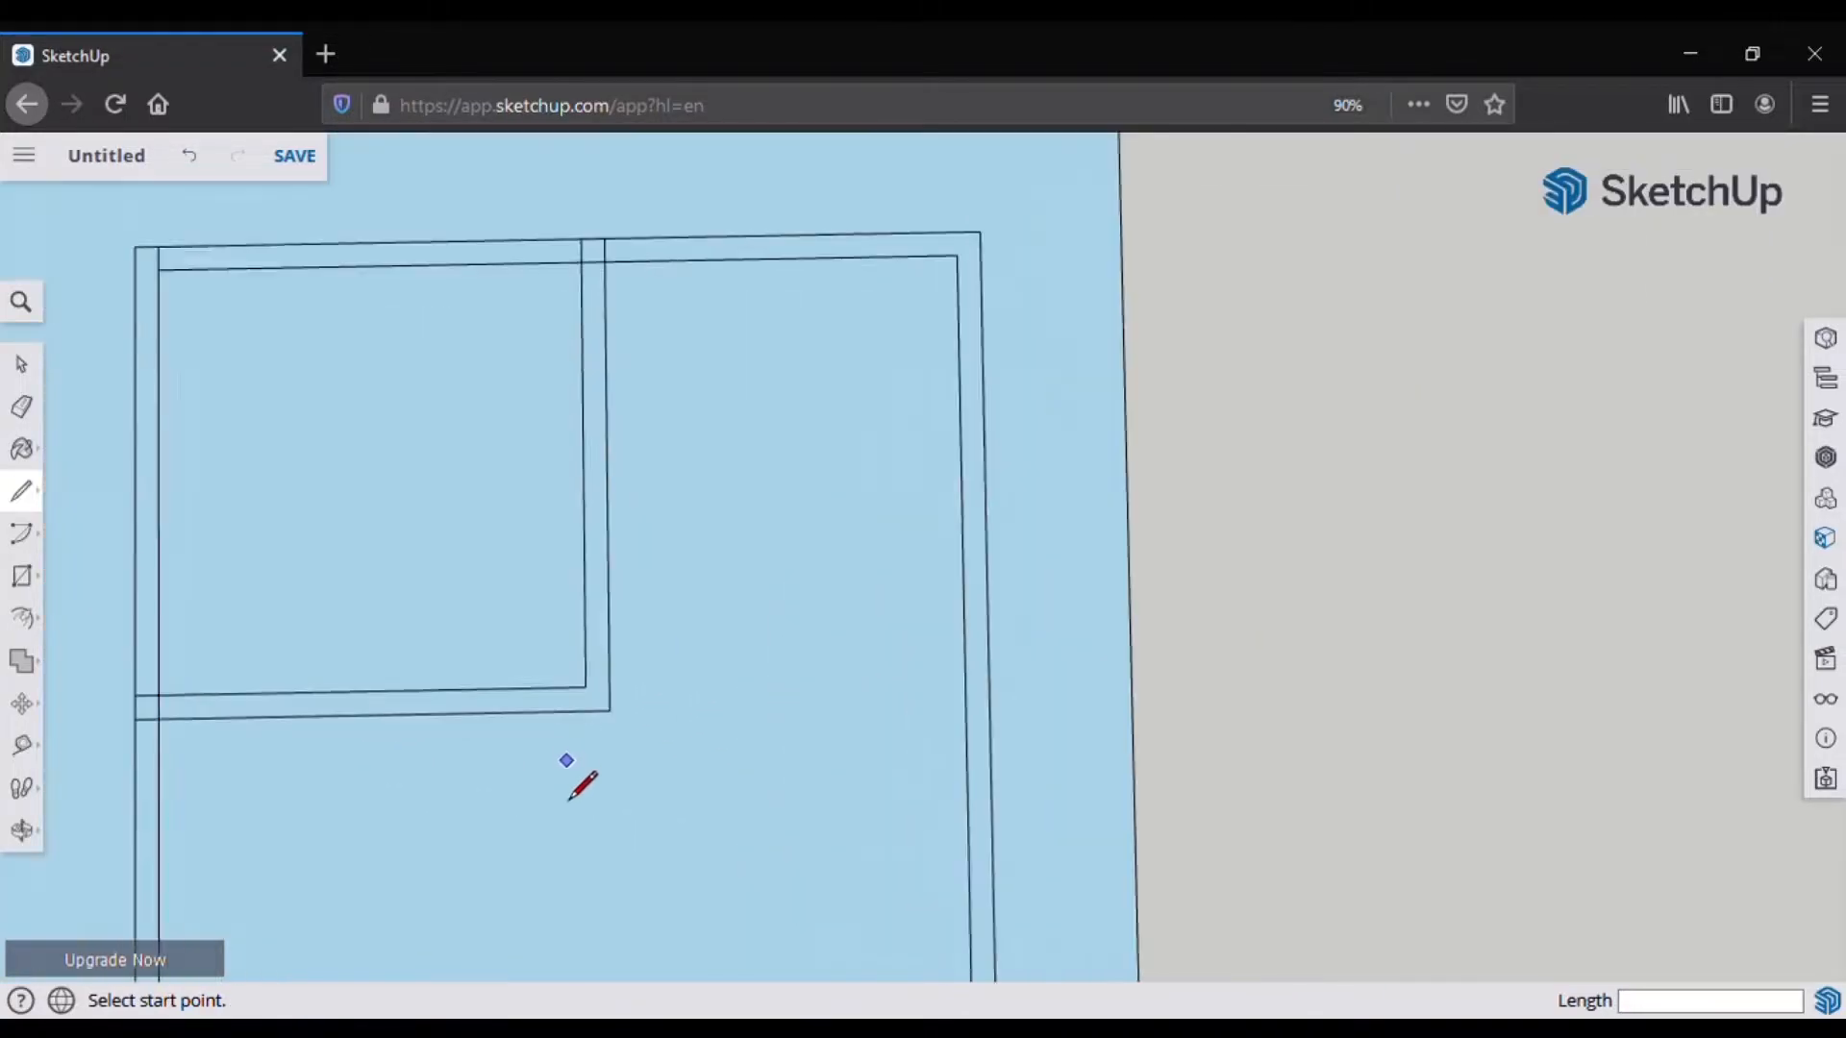
# Step: Cut a 36-inch doorway in the horizontal partition by capping and erasing its edges
pyautogui.click(602, 681)
pyautogui.click(602, 638)
pyautogui.write('36')
pyautogui.press('Return')
pyautogui.click(449, 641)
pyautogui.click(449, 684)
pyautogui.press('e')
pyautogui.moveTo(471, 608); pyautogui.dragTo(480, 704)
# Step: Draw a line below the top wall corner to the left wall's inner endpoint
pyautogui.scroll(-5, 523, 575)
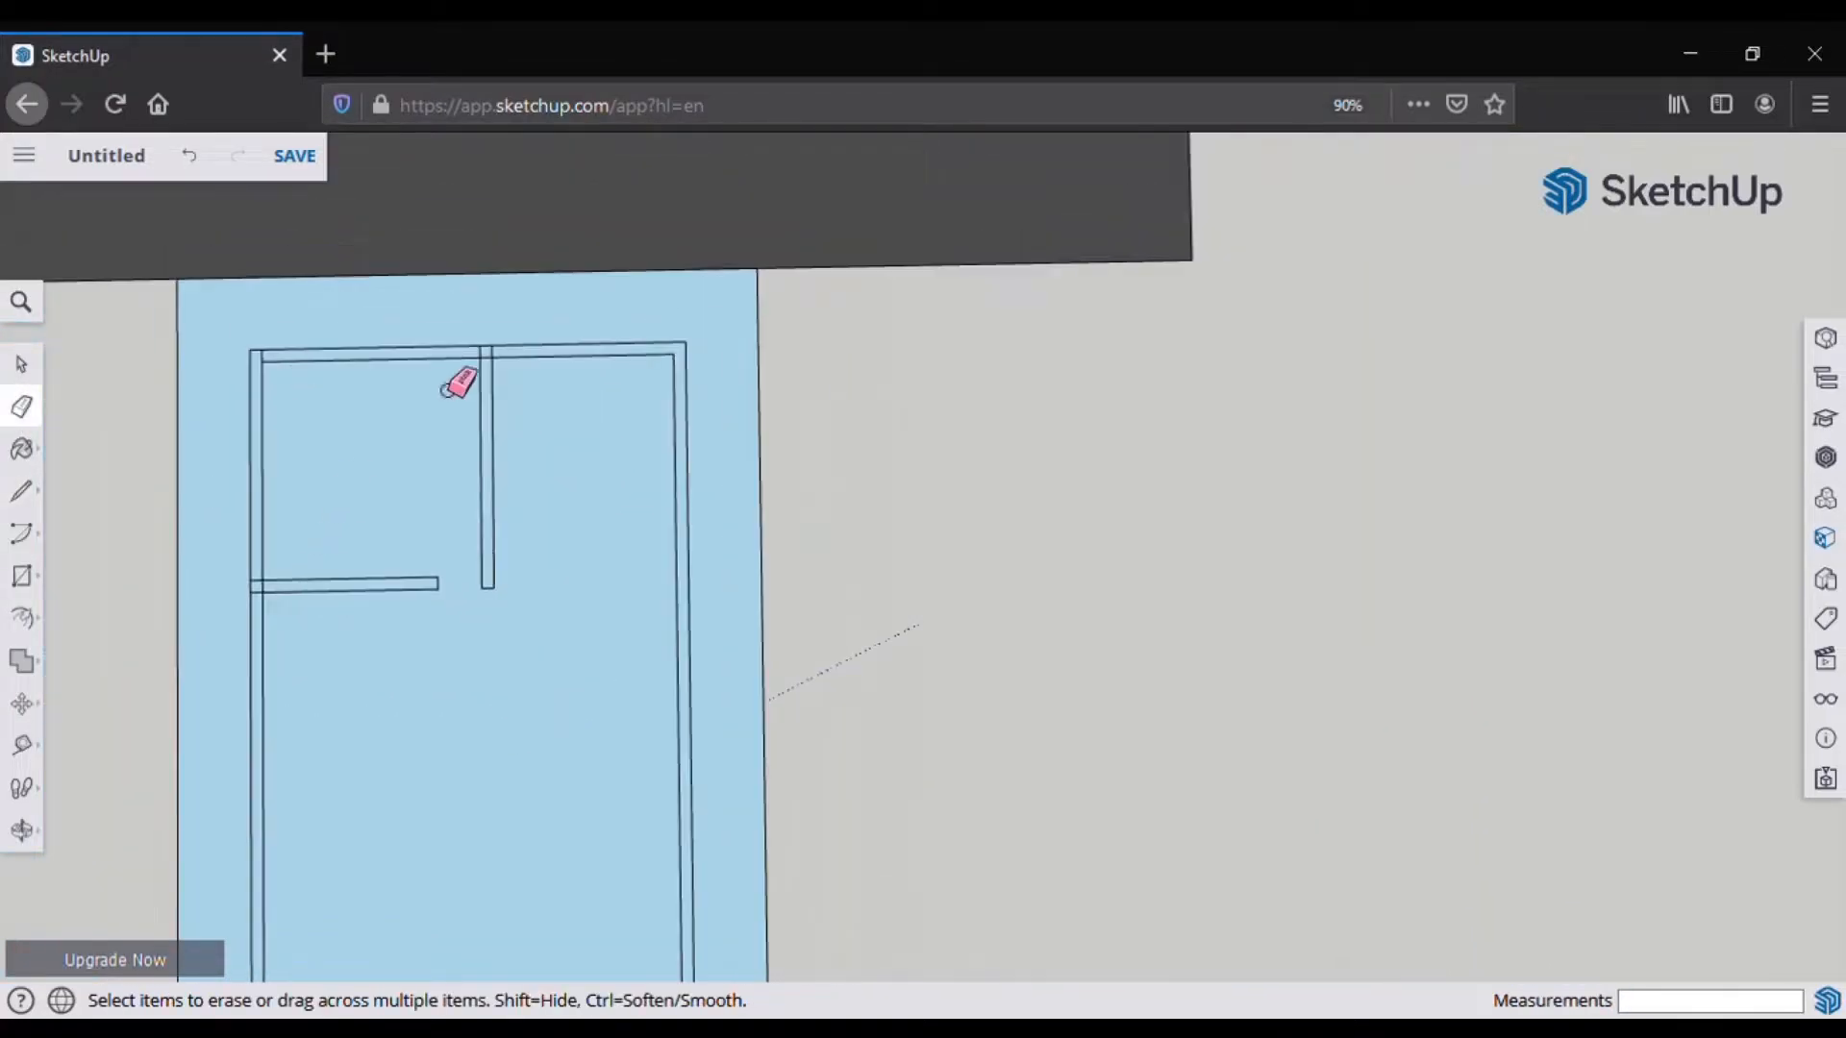
pyautogui.scroll(1, 495, 667)
pyautogui.click(21, 491)
pyautogui.press('e')
pyautogui.scroll(6, 333, 394)
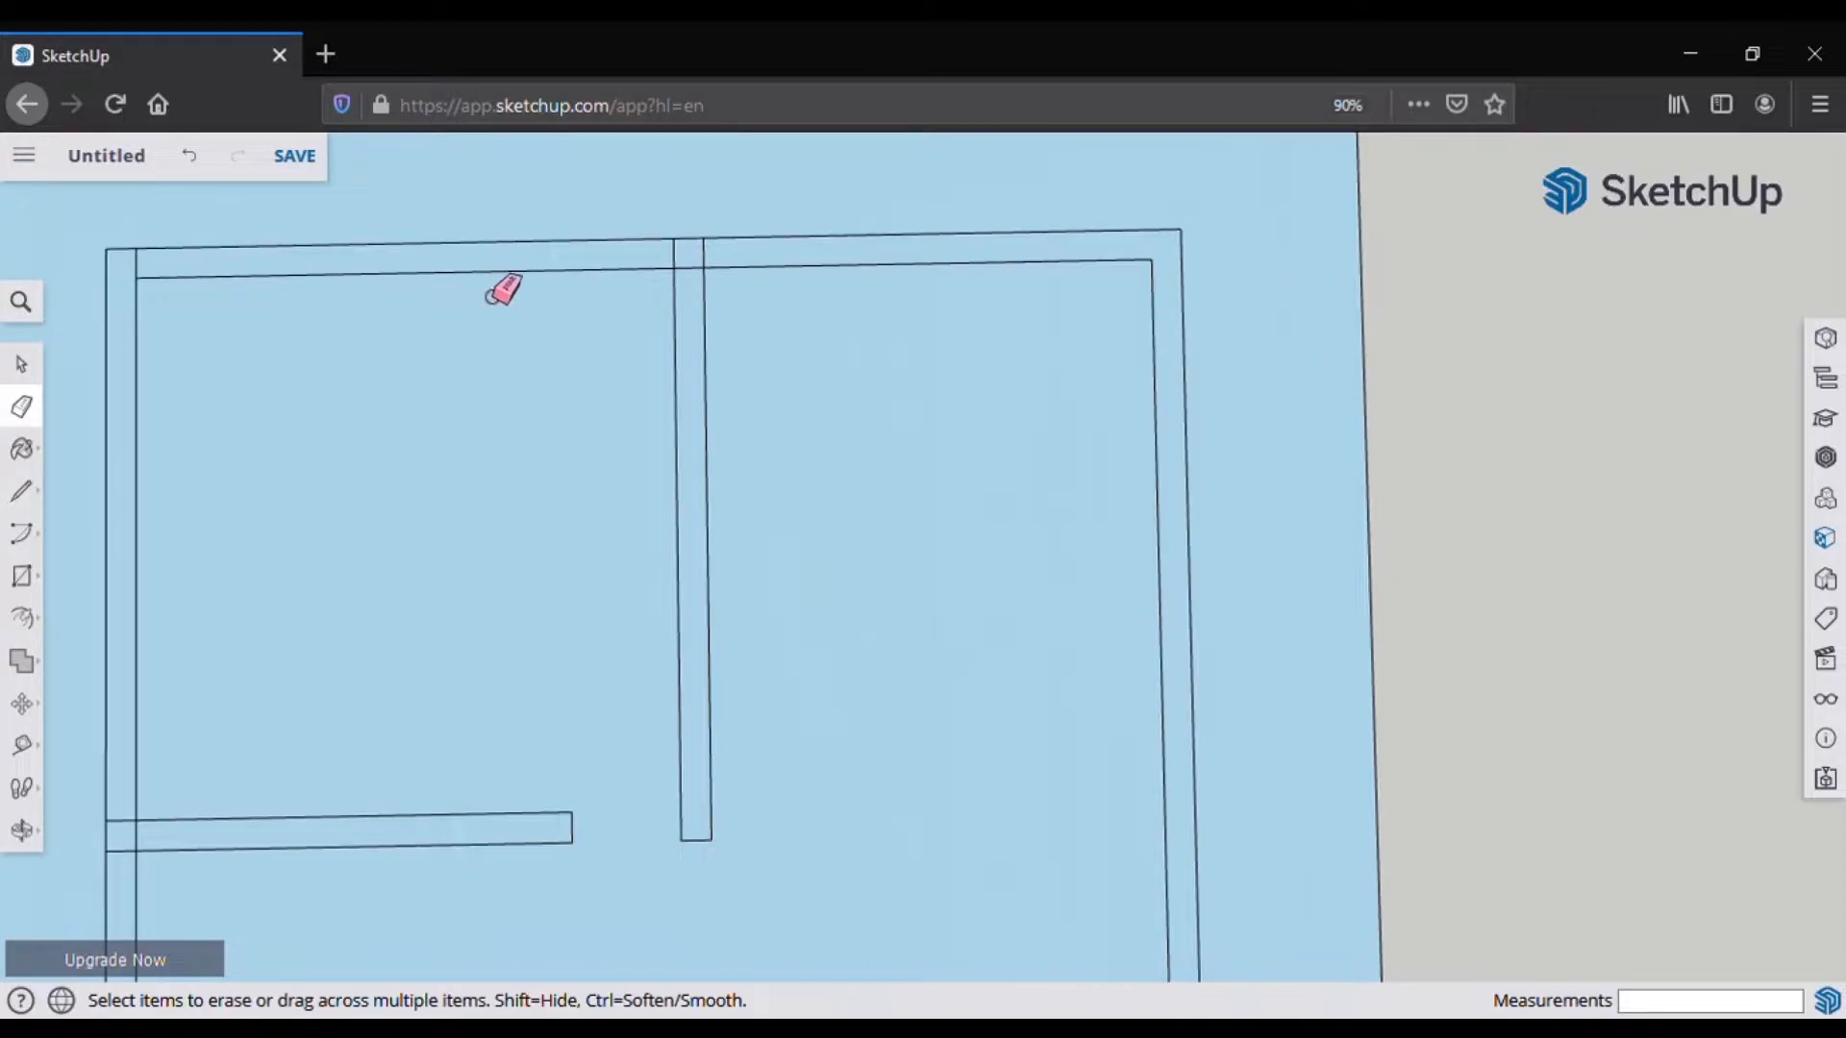
pyautogui.press('l')
pyautogui.scroll(2, 660, 266)
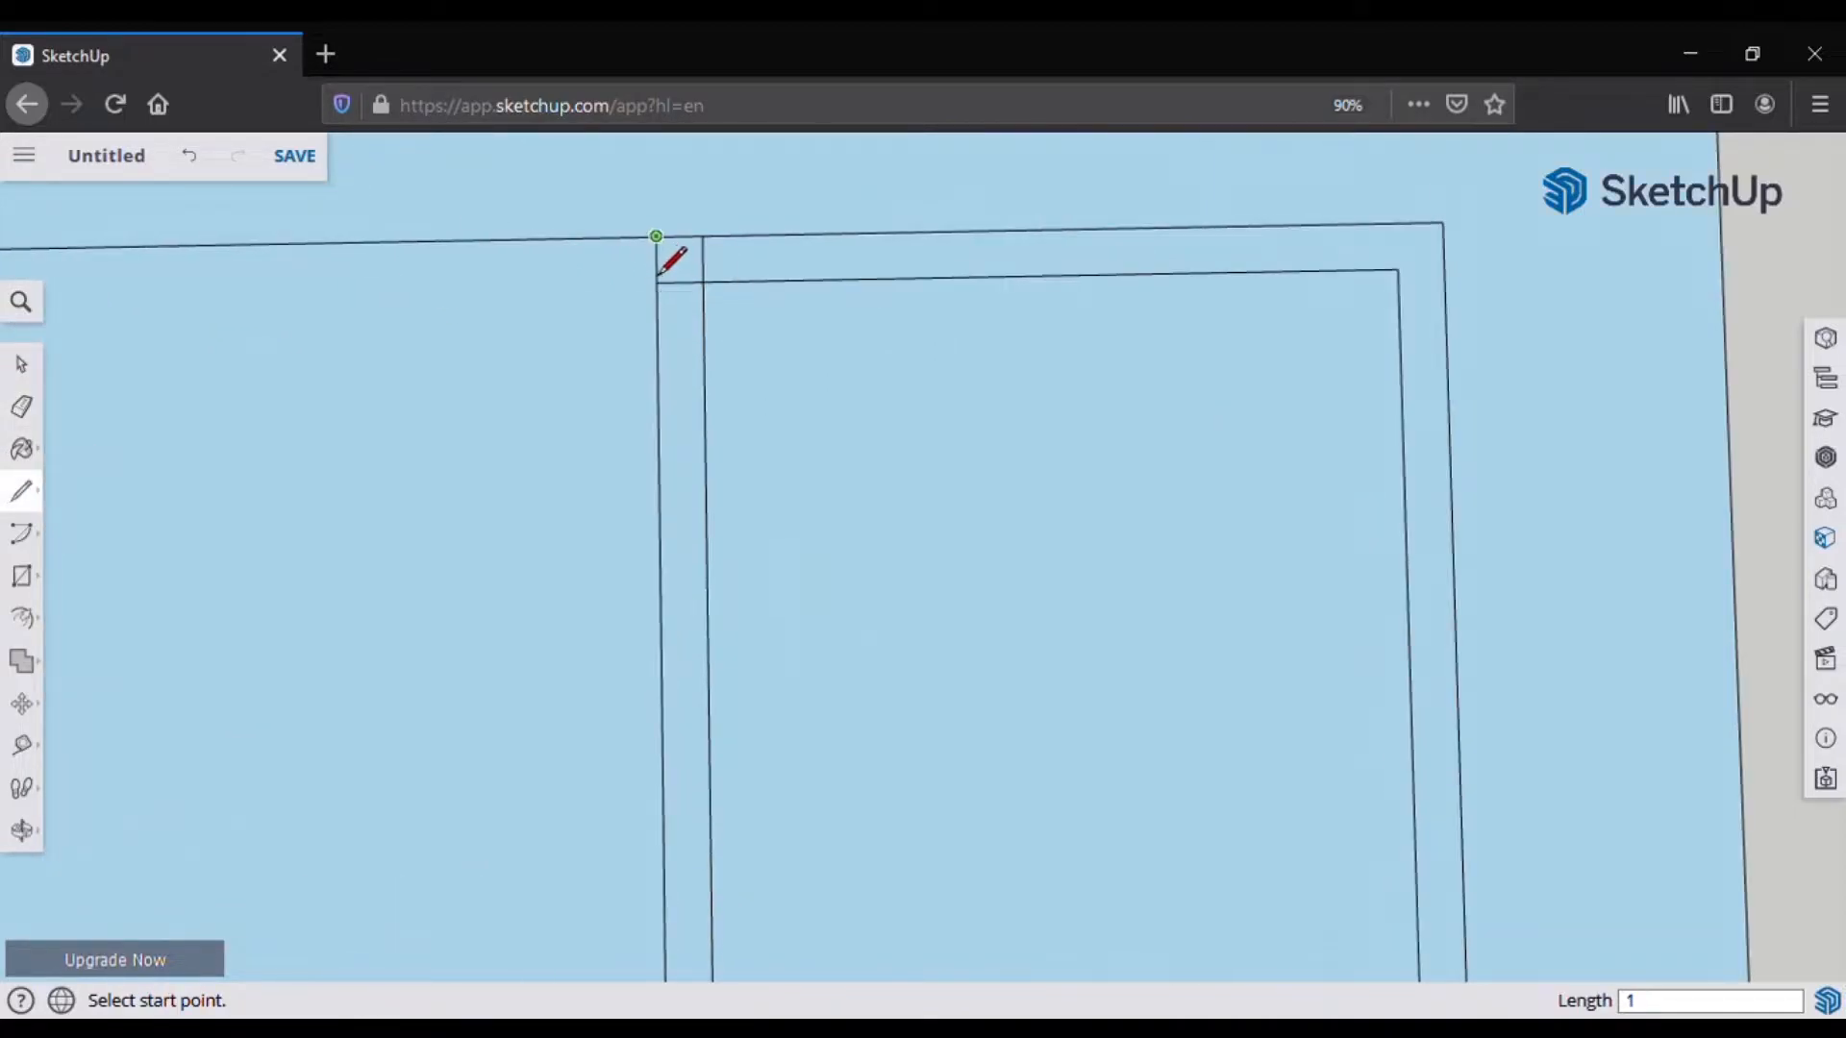
pyautogui.scroll(1, 658, 252)
pyautogui.click(656, 242)
pyautogui.scroll(-3, 1106, 289)
pyautogui.click(343, 274)
pyautogui.scroll(-2, 961, 298)
pyautogui.scroll(2, 596, 336)
# Step: Open a 5' gap in the top wall by capping and erasing its edges
pyautogui.click(486, 310)
pyautogui.write("5'")
pyautogui.press('Return')
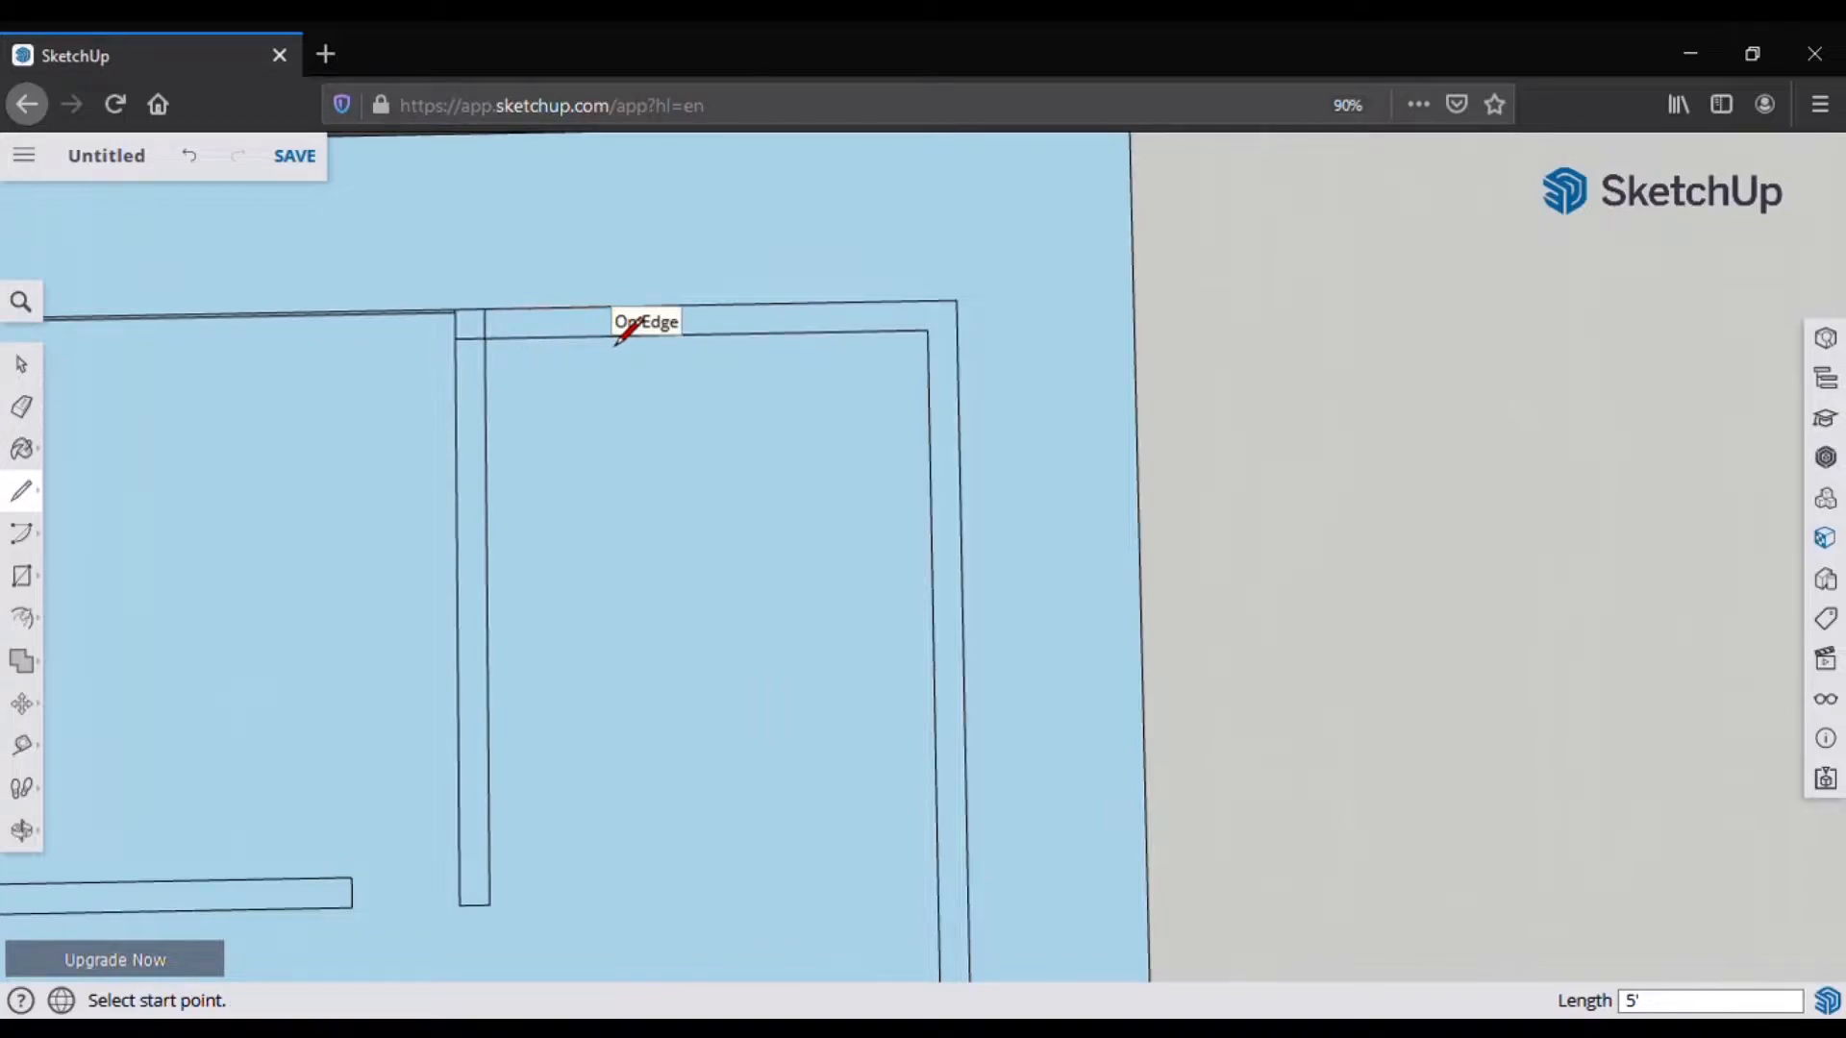
pyautogui.click(660, 306)
pyautogui.click(661, 336)
pyautogui.click(22, 407)
pyautogui.moveTo(527, 353); pyautogui.dragTo(517, 281)
pyautogui.scroll(-1, 516, 274)
pyautogui.scroll(-1, 524, 284)
# Step: Draw the right wall edge and the first horizontal partition edge across the plan
pyautogui.press('l')
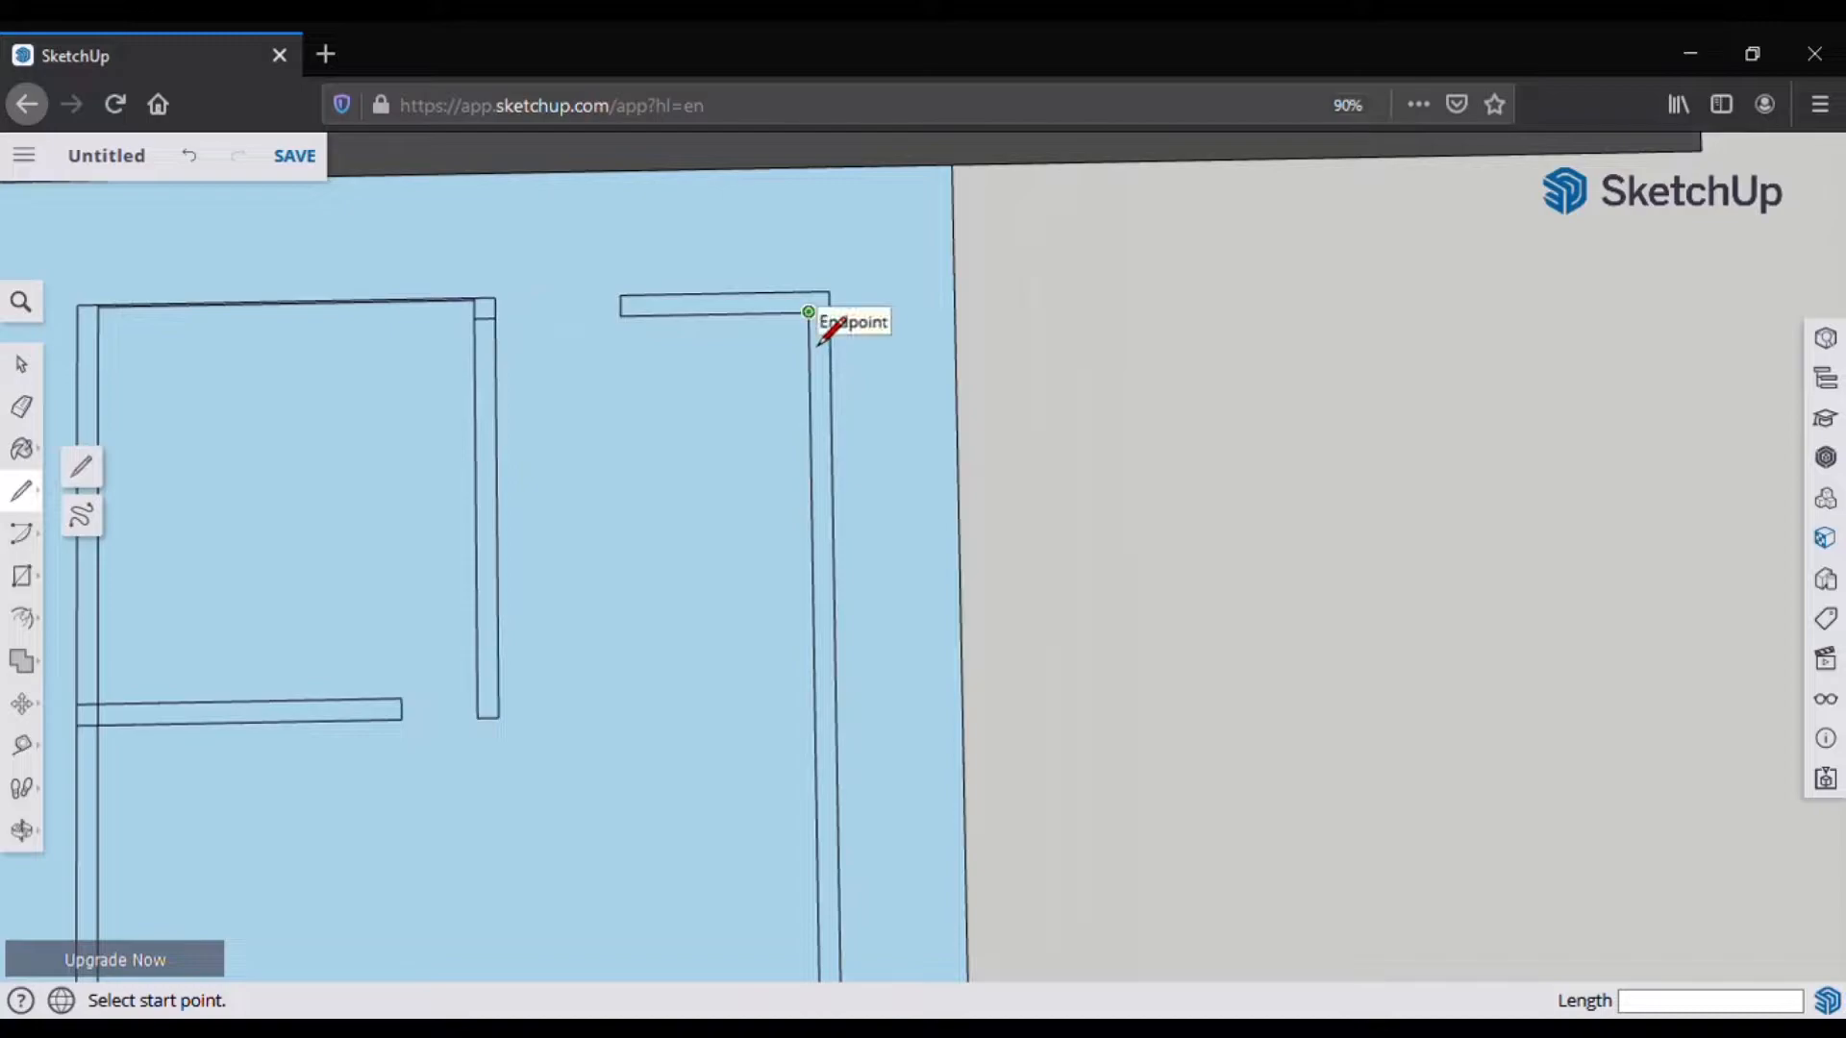
pyautogui.click(808, 313)
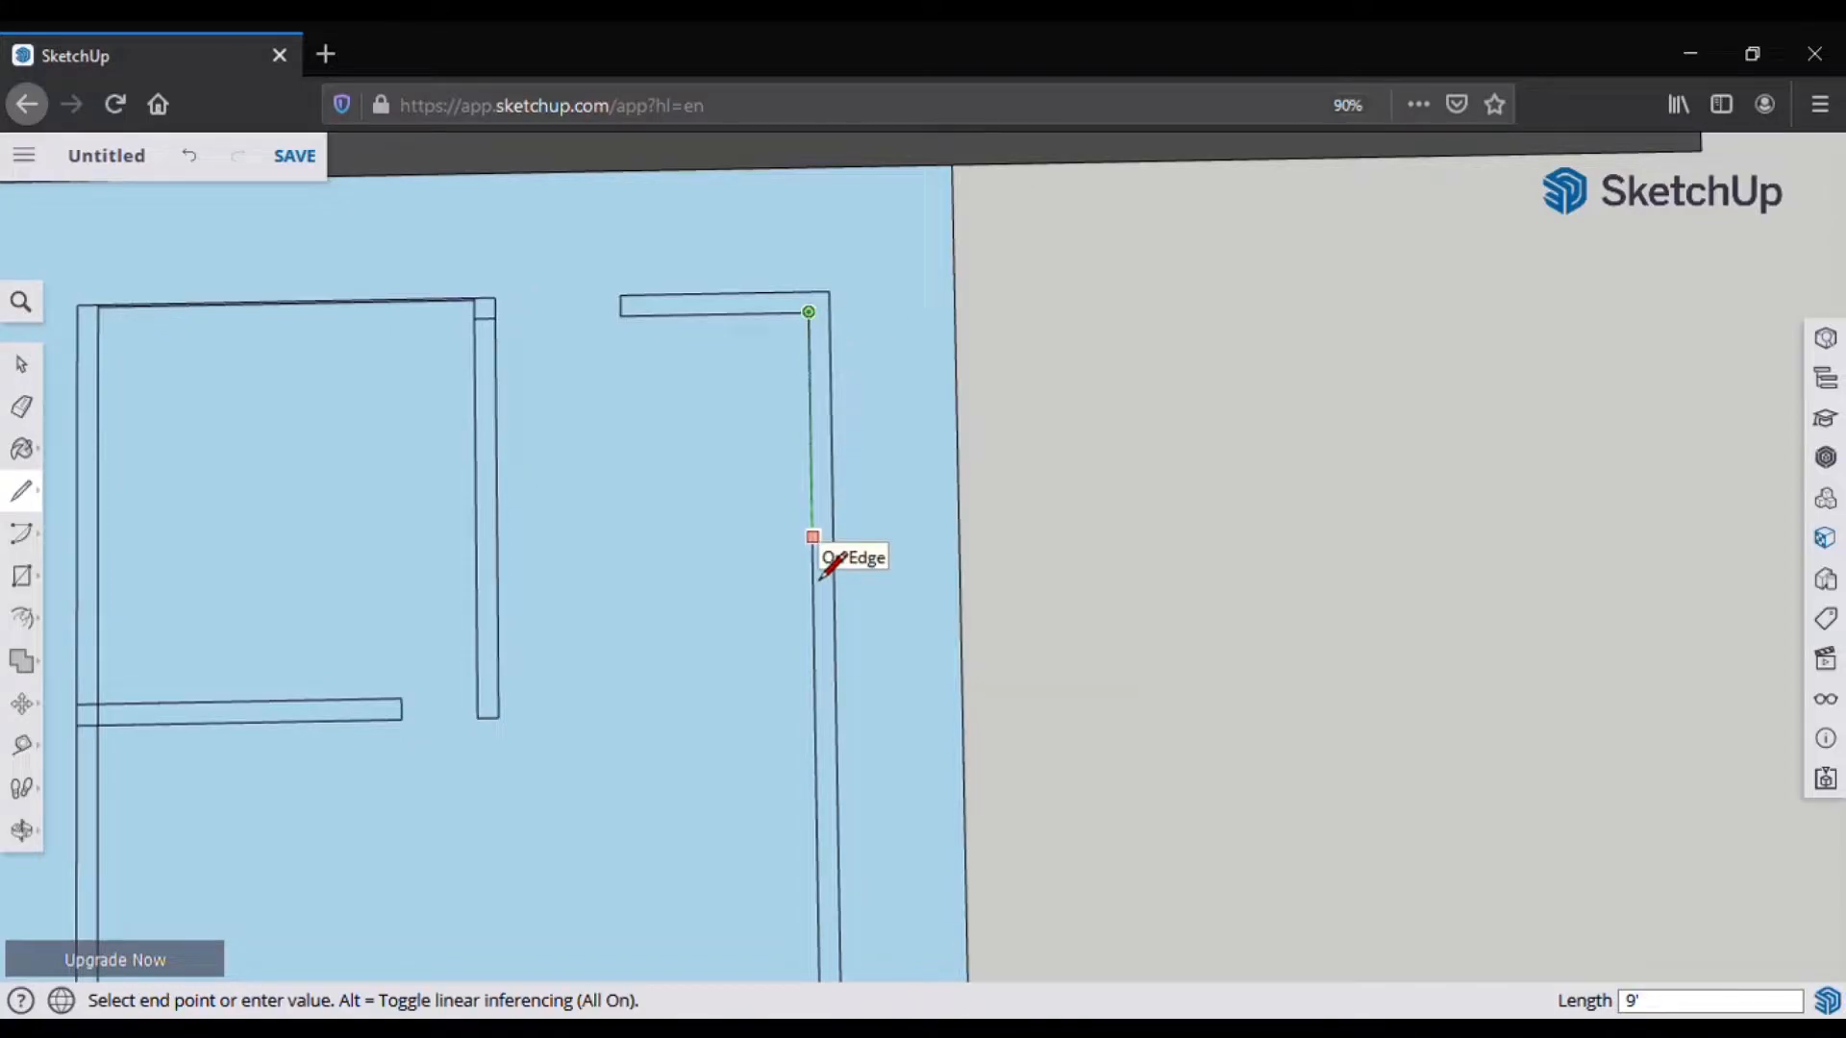
pyautogui.click(816, 572)
pyautogui.click(812, 562)
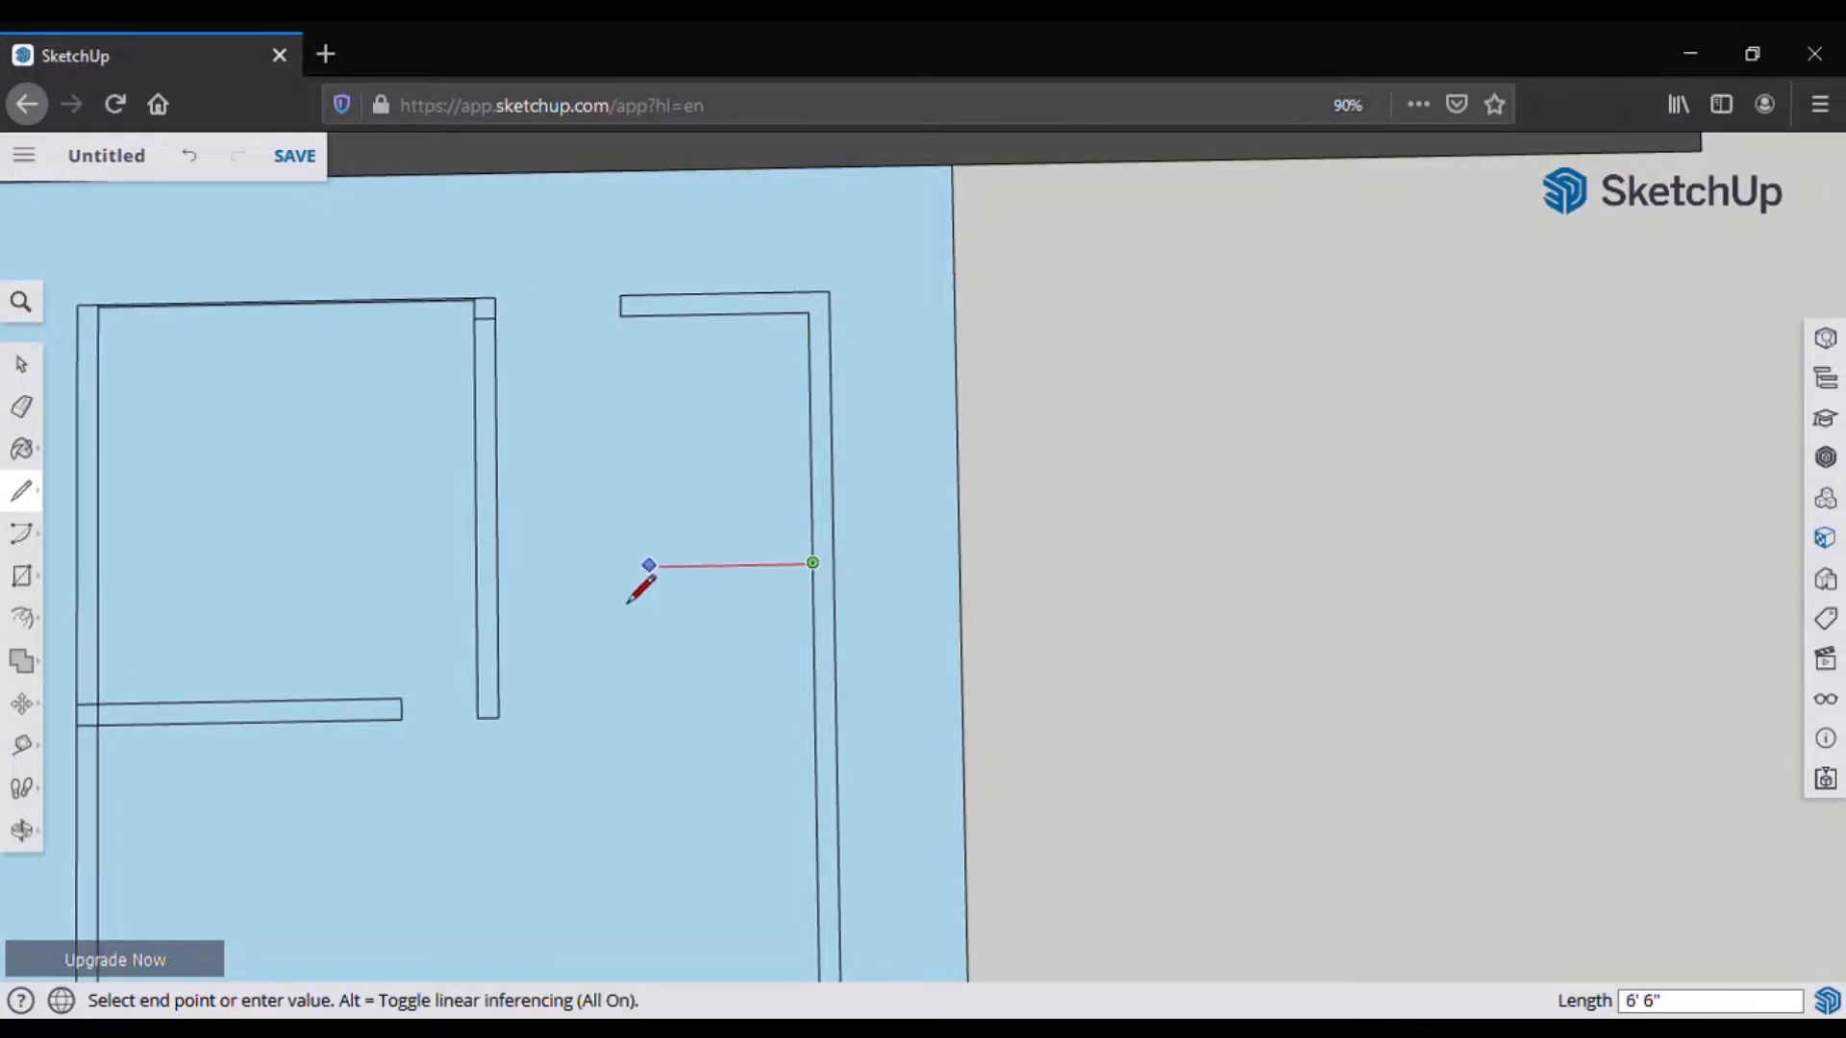
pyautogui.click(498, 568)
pyautogui.click(822, 609)
pyautogui.press('Escape')
# Step: Add the parallel partition edge, cap it, and erase the edges beyond the cap
pyautogui.click(813, 583)
pyautogui.click(498, 589)
pyautogui.click(498, 588)
pyautogui.click(596, 568)
pyautogui.click(574, 567)
pyautogui.click(574, 588)
pyautogui.click(22, 408)
pyautogui.moveTo(540, 558); pyautogui.dragTo(536, 601)
pyautogui.scroll(-1, 553, 481)
# Step: Draw a rectangular stub running from the partition to the right wall
pyautogui.click(21, 491)
pyautogui.scroll(-1, 535, 457)
pyautogui.scroll(1, 544, 437)
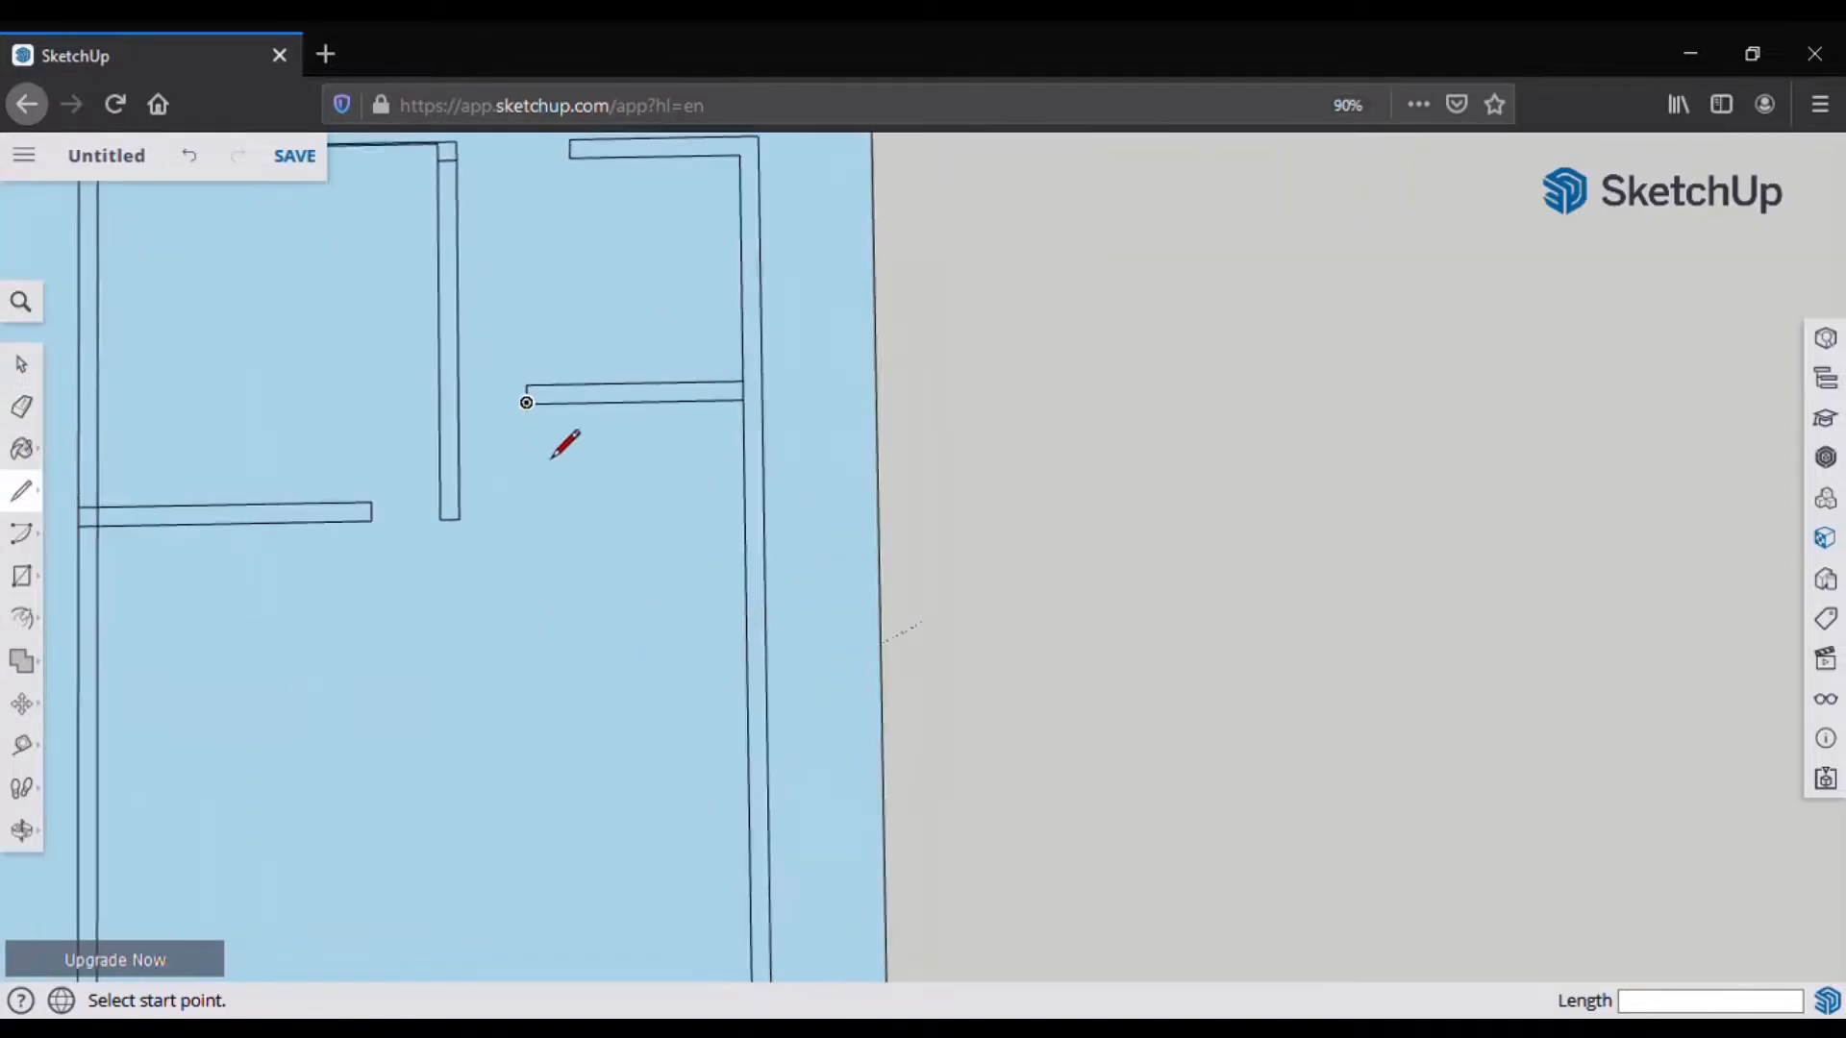
pyautogui.scroll(1, 526, 402)
pyautogui.click(526, 401)
pyautogui.click(525, 533)
pyautogui.click(775, 530)
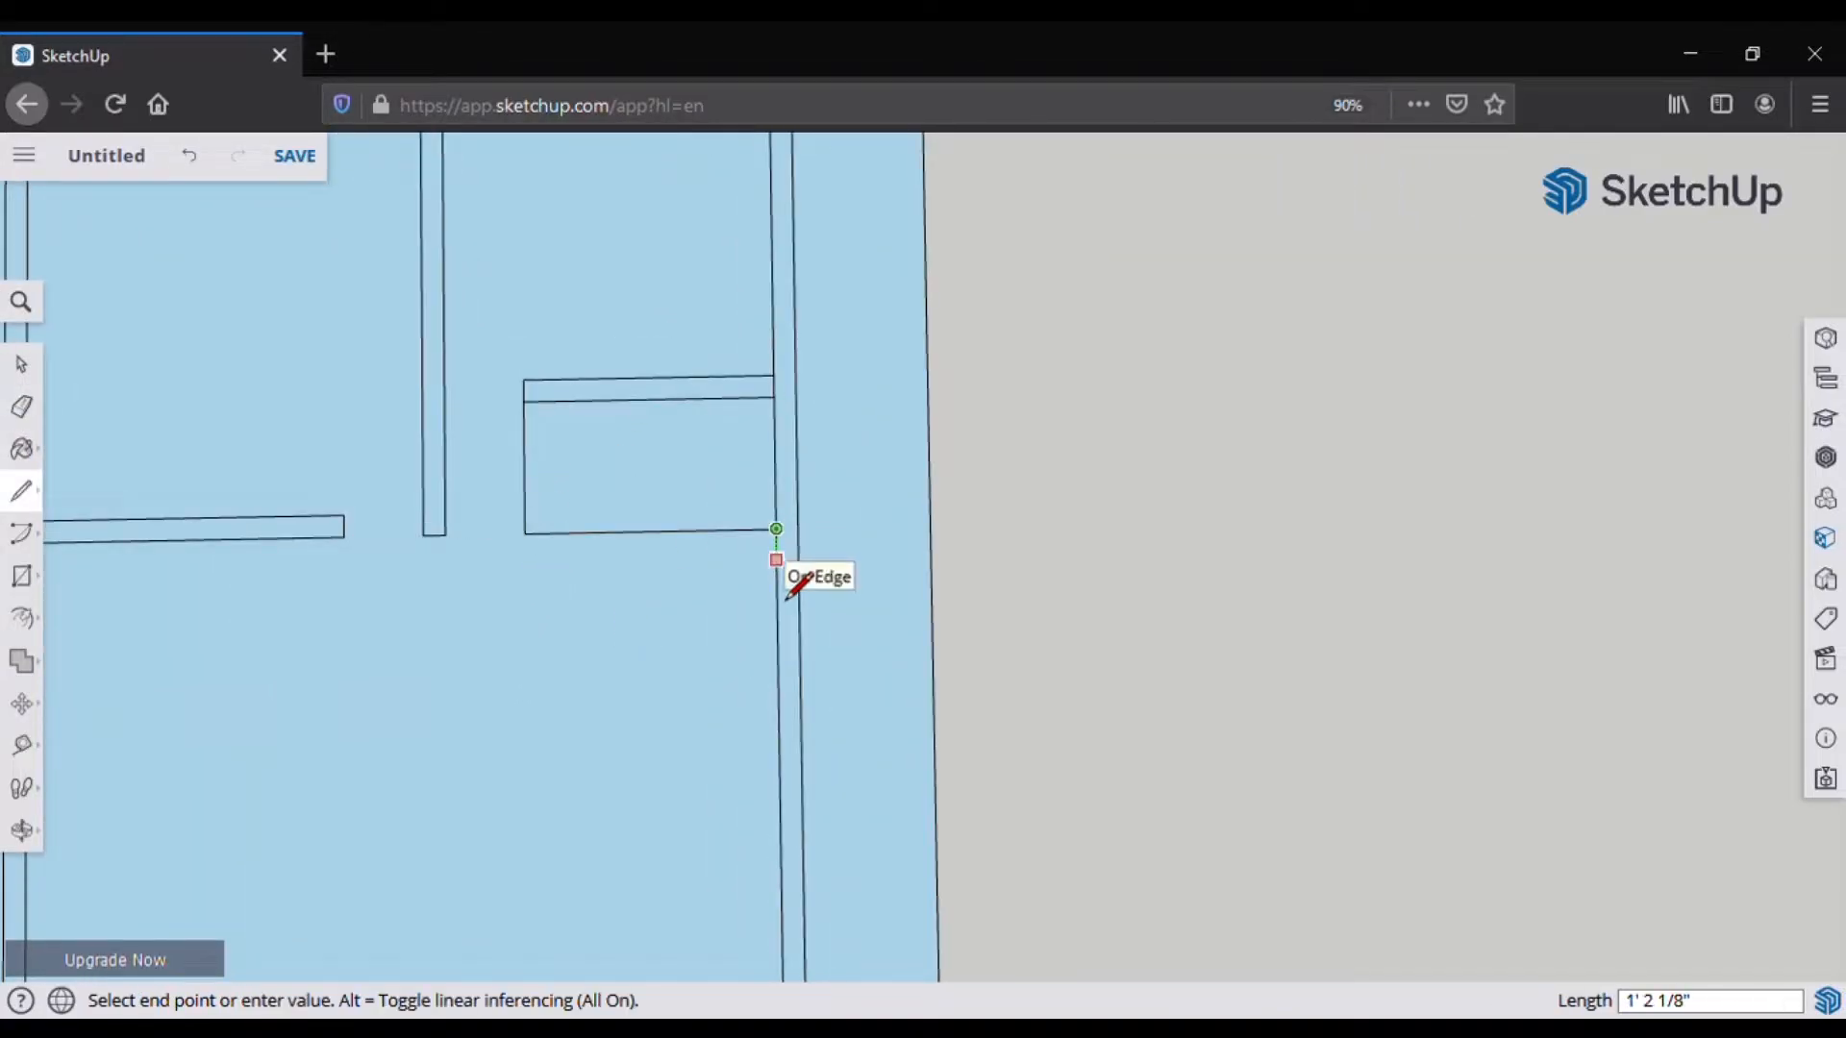
pyautogui.click(777, 552)
pyautogui.click(525, 554)
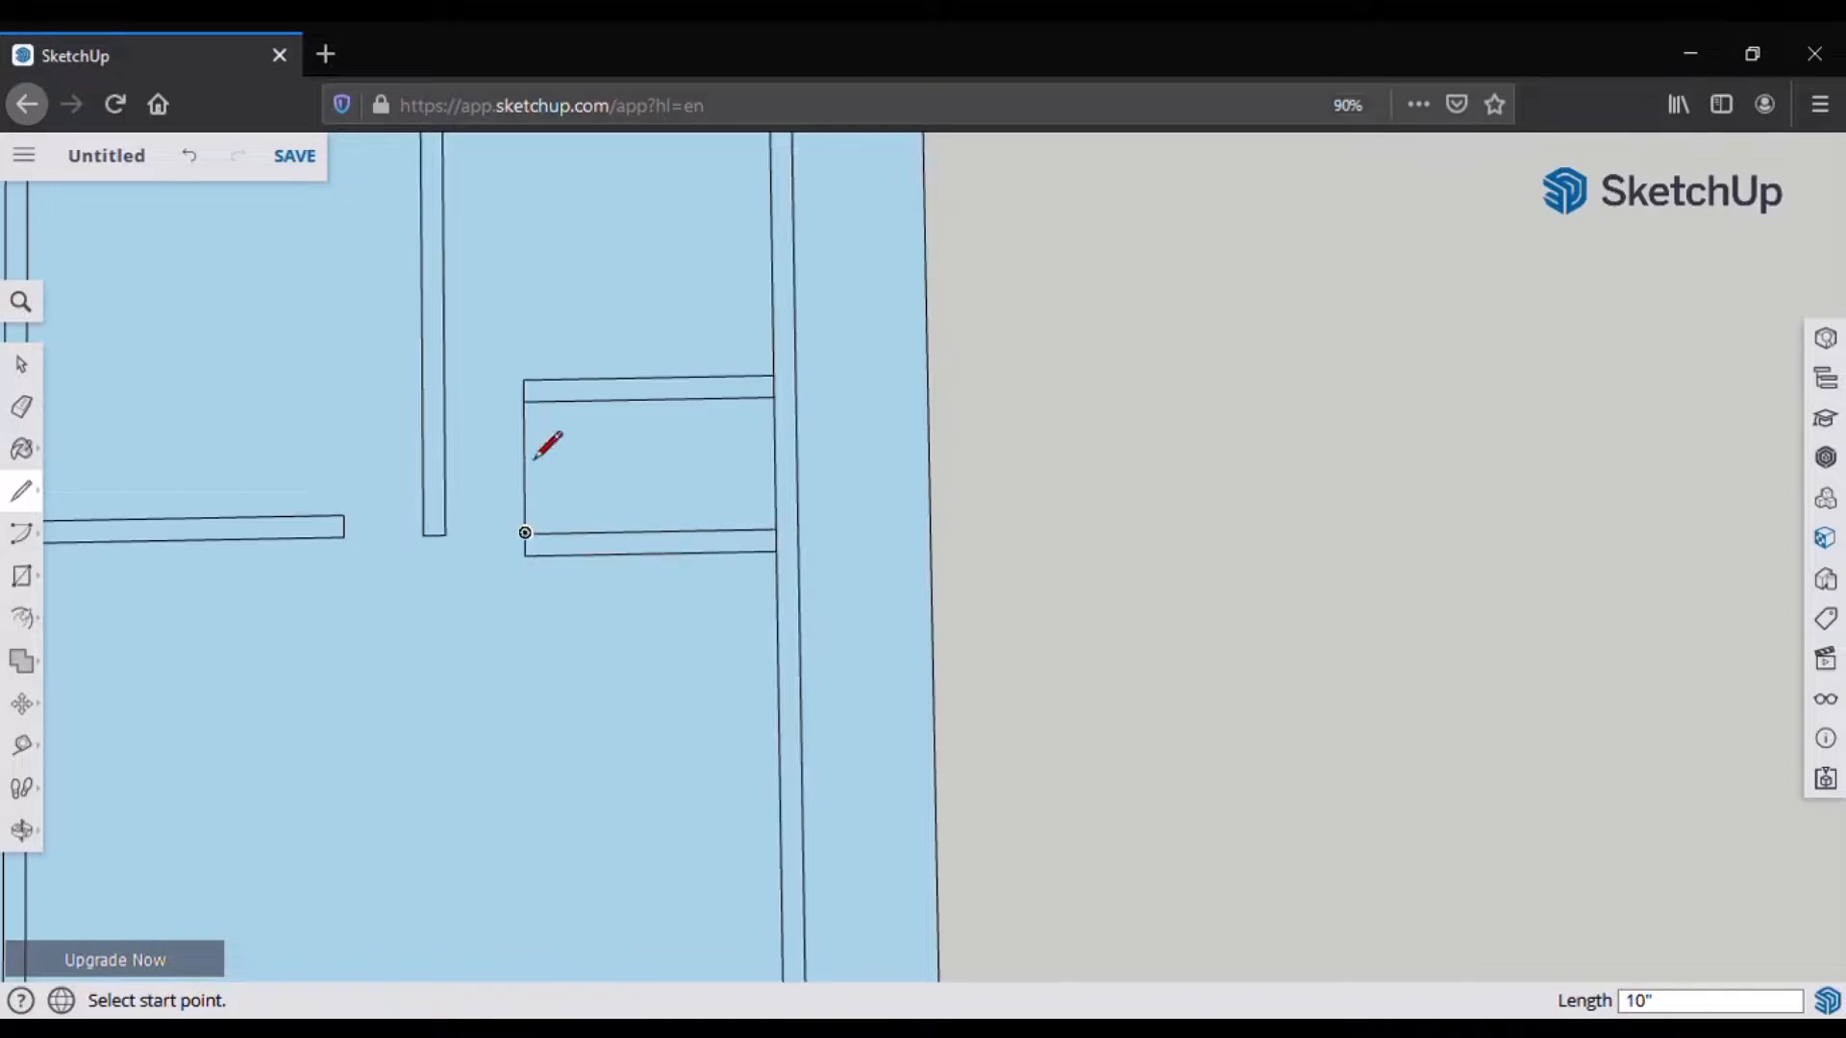
pyautogui.click(546, 380)
pyautogui.click(546, 554)
# Step: Cut the stub to 2.5' with a 10-inch cross line and erase the edges below
pyautogui.click(525, 401)
pyautogui.write("2.5'")
pyautogui.press('Return')
pyautogui.click(525, 467)
pyautogui.click(546, 468)
pyautogui.click(21, 407)
pyautogui.moveTo(517, 502); pyautogui.dragTo(555, 504)
pyautogui.scroll(-1, 604, 529)
pyautogui.scroll(-3, 629, 546)
# Step: Draw the dividing wall's first edge from the left wall to the right wall
pyautogui.press('l')
pyautogui.click(271, 431)
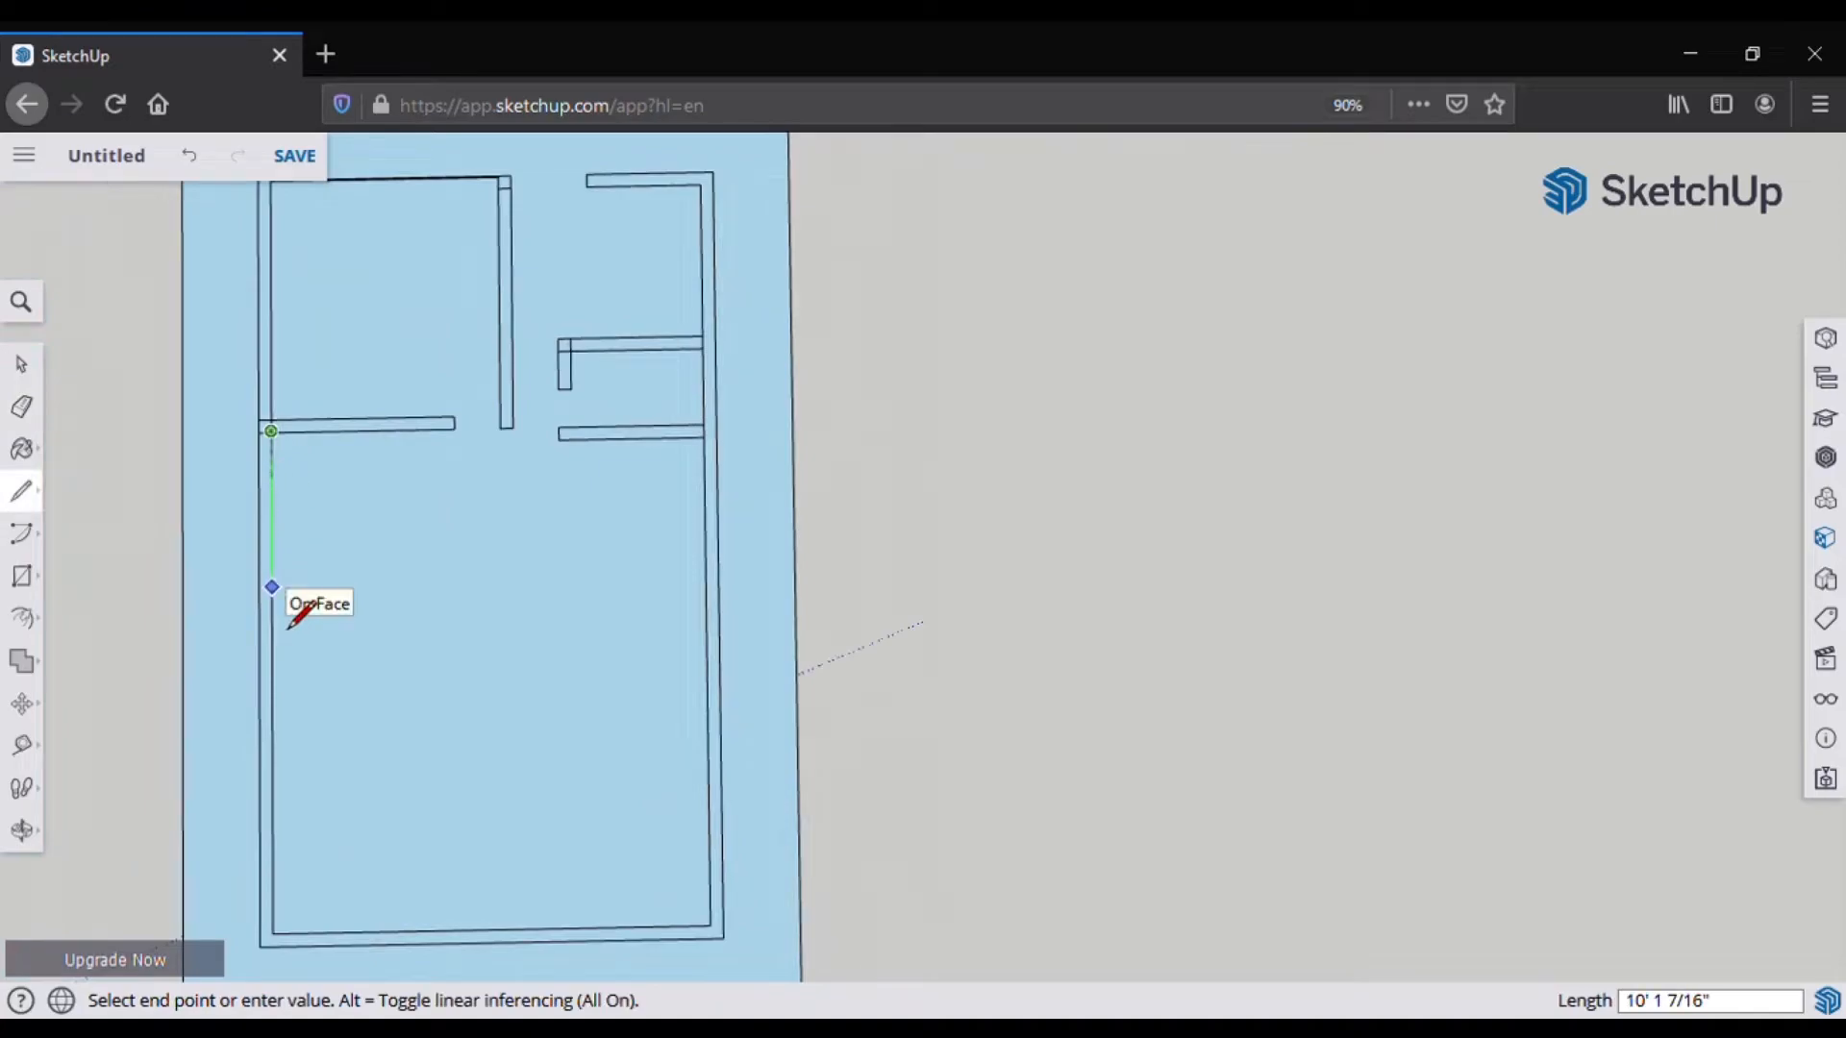
pyautogui.press('Escape')
pyautogui.click(273, 740)
pyautogui.click(707, 731)
pyautogui.press('Escape')
pyautogui.scroll(-1, 576, 642)
# Step: Add the parallel edge 10 inches away and join it to the right outer wall
pyautogui.click(293, 735)
pyautogui.write('10')
pyautogui.press('Return')
pyautogui.click(301, 743)
pyautogui.click(709, 735)
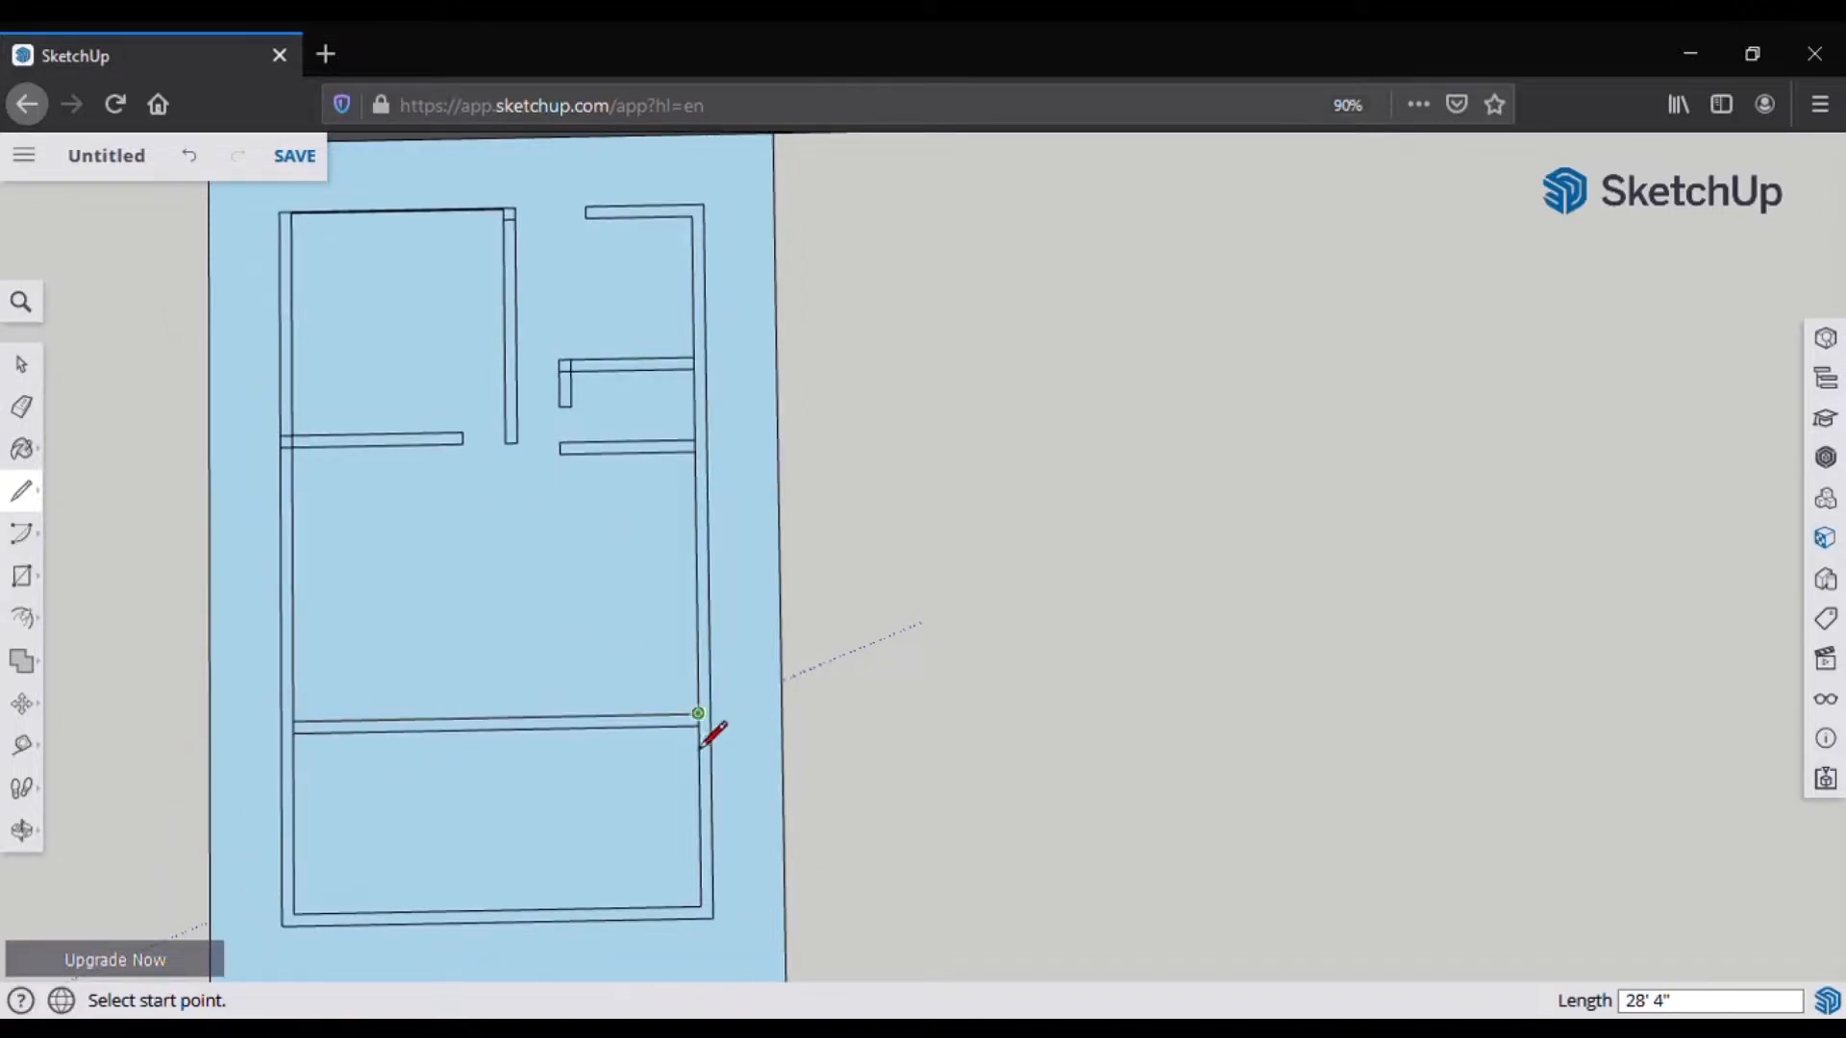
pyautogui.scroll(2, 711, 519)
pyautogui.click(697, 771)
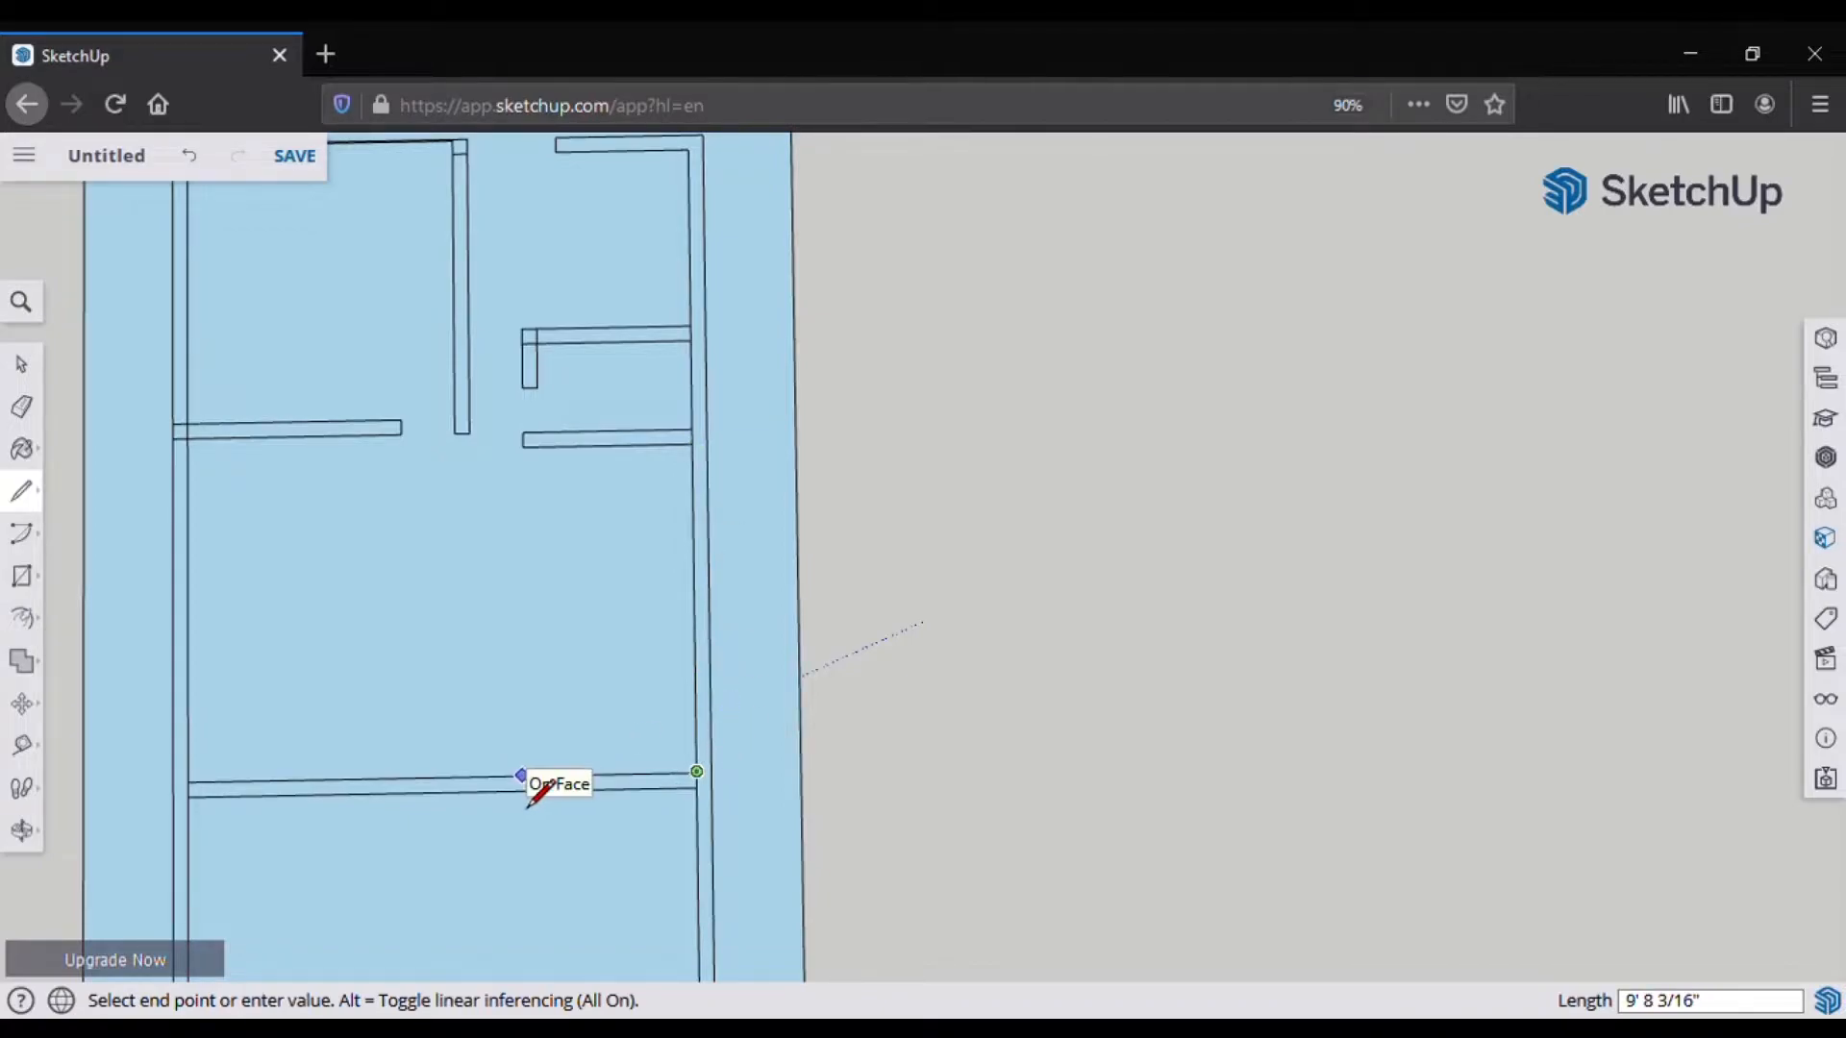
pyautogui.scroll(-2, 538, 802)
pyautogui.click(646, 531)
pyautogui.scroll(-1, 466, 711)
pyautogui.scroll(2, 510, 884)
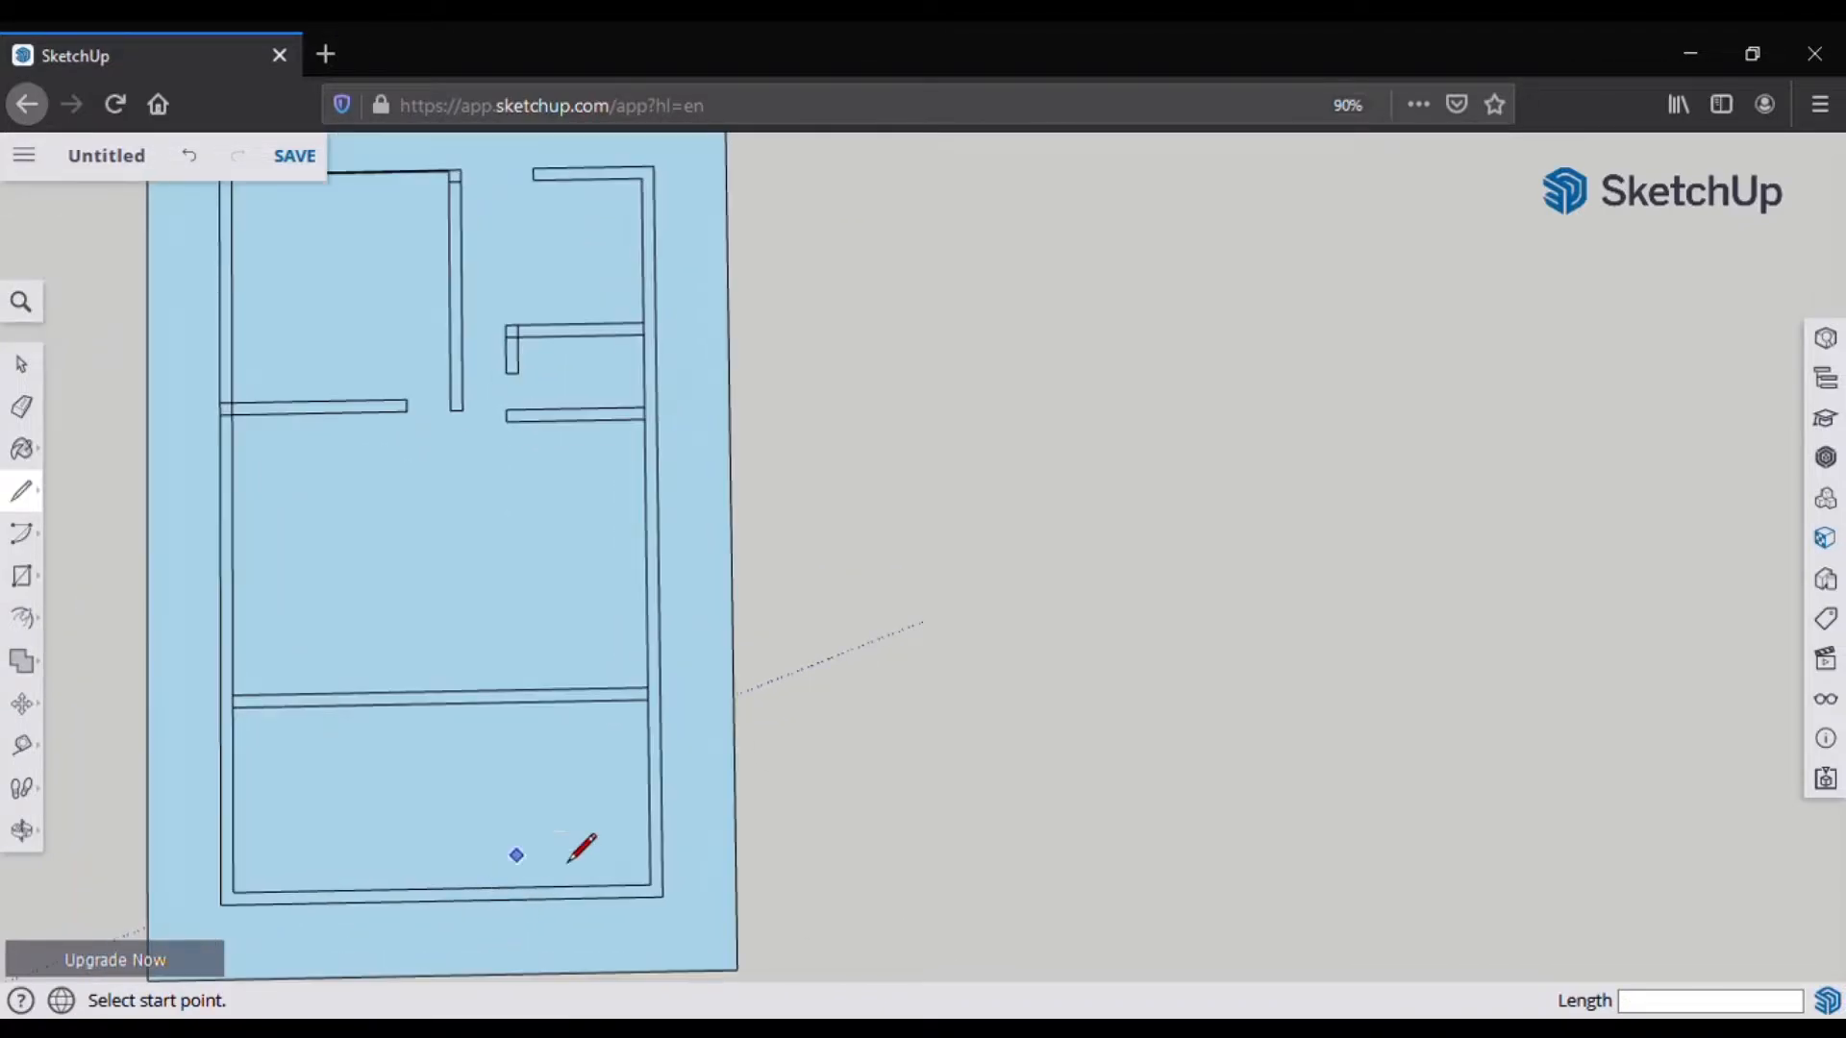
# Step: Draw the right wall's inner edge down to the lower corner and a 10-inch line
pyautogui.click(650, 735)
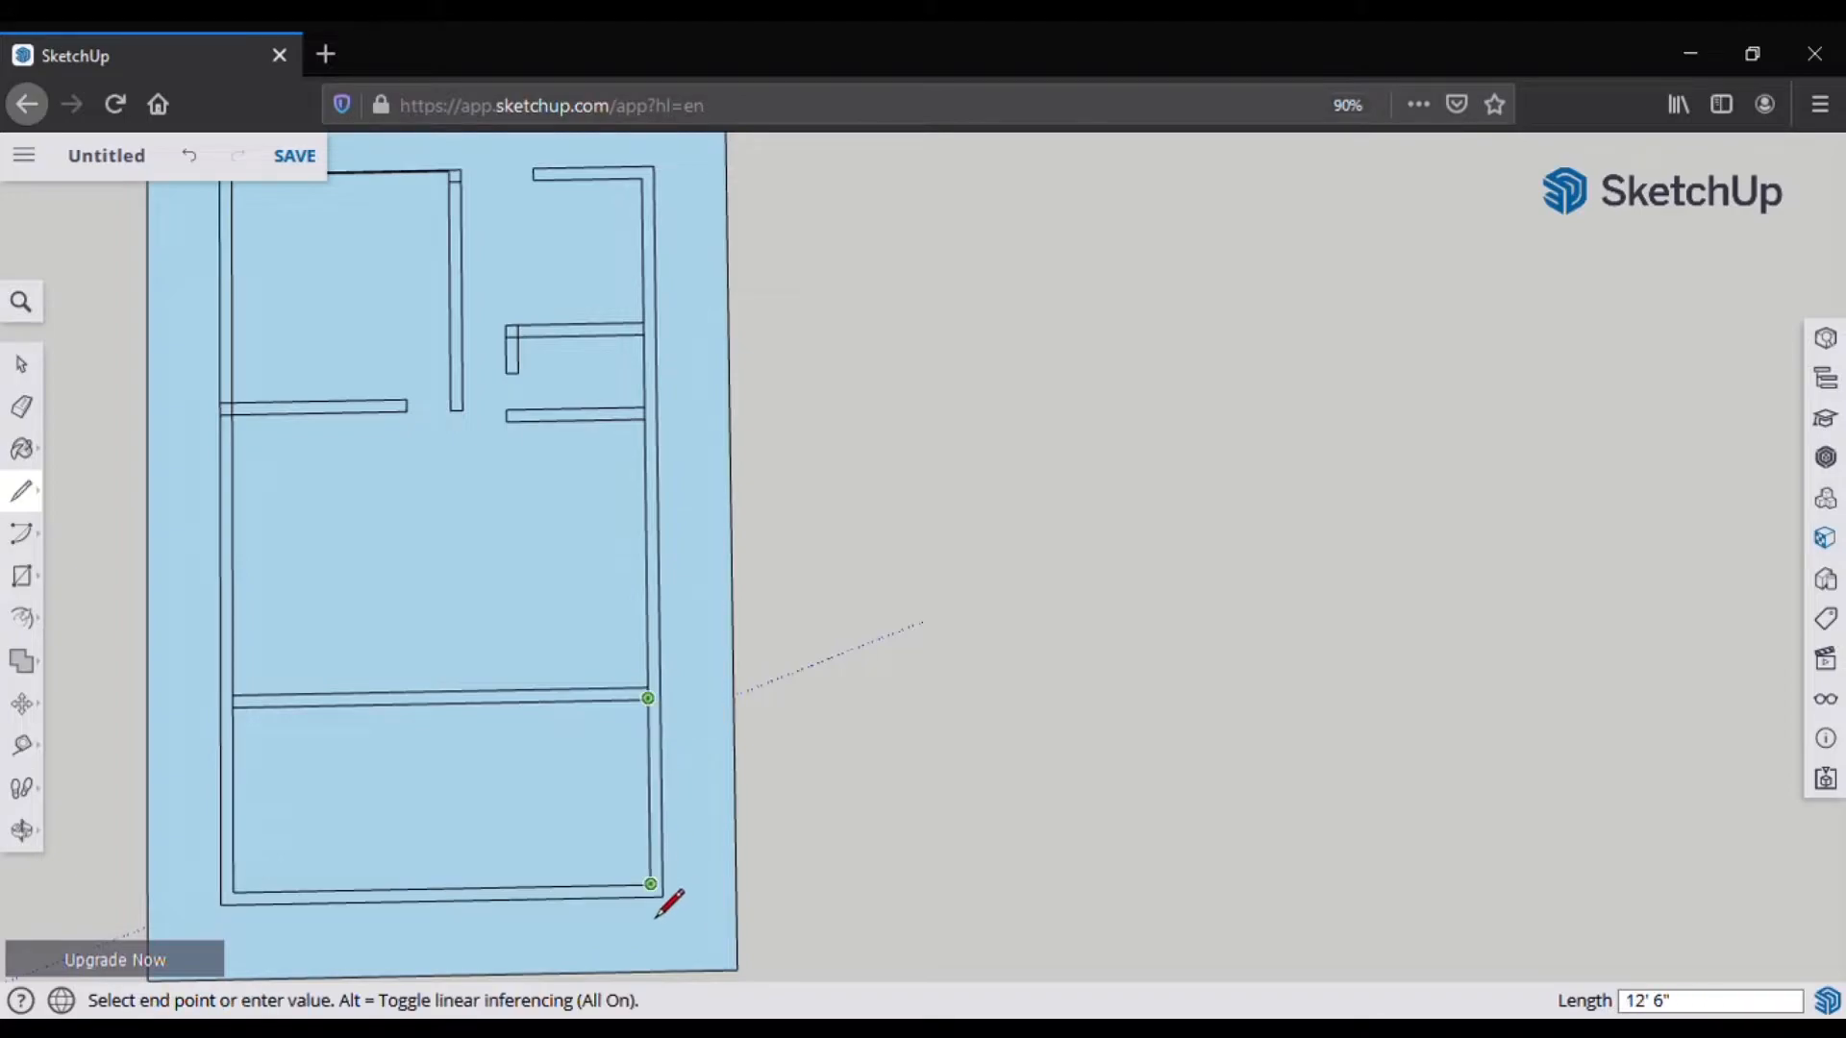
pyautogui.click(650, 884)
pyautogui.click(651, 885)
pyautogui.write('10')
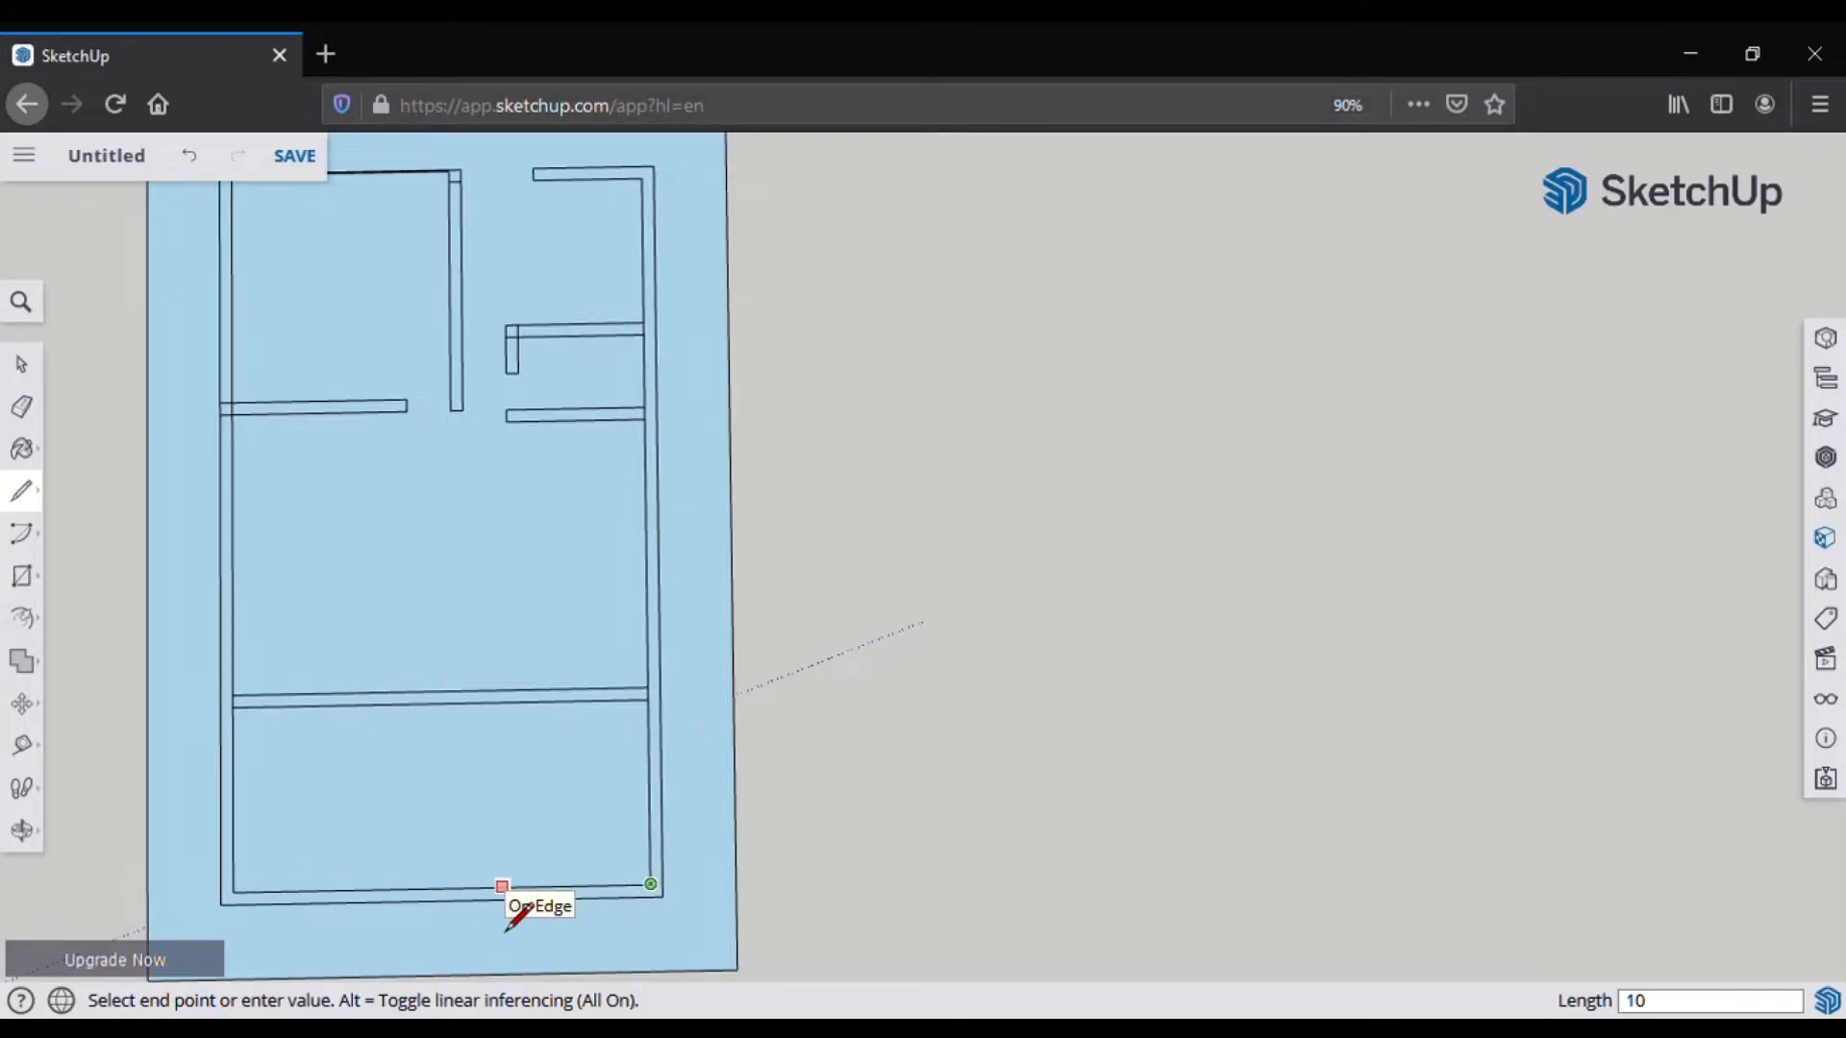
pyautogui.press('Return')
# Step: Draw the short partition's two edges up from the bottom wall with a cross line at 5
pyautogui.click(503, 887)
pyautogui.click(502, 702)
pyautogui.click(503, 886)
pyautogui.scroll(3, 531, 922)
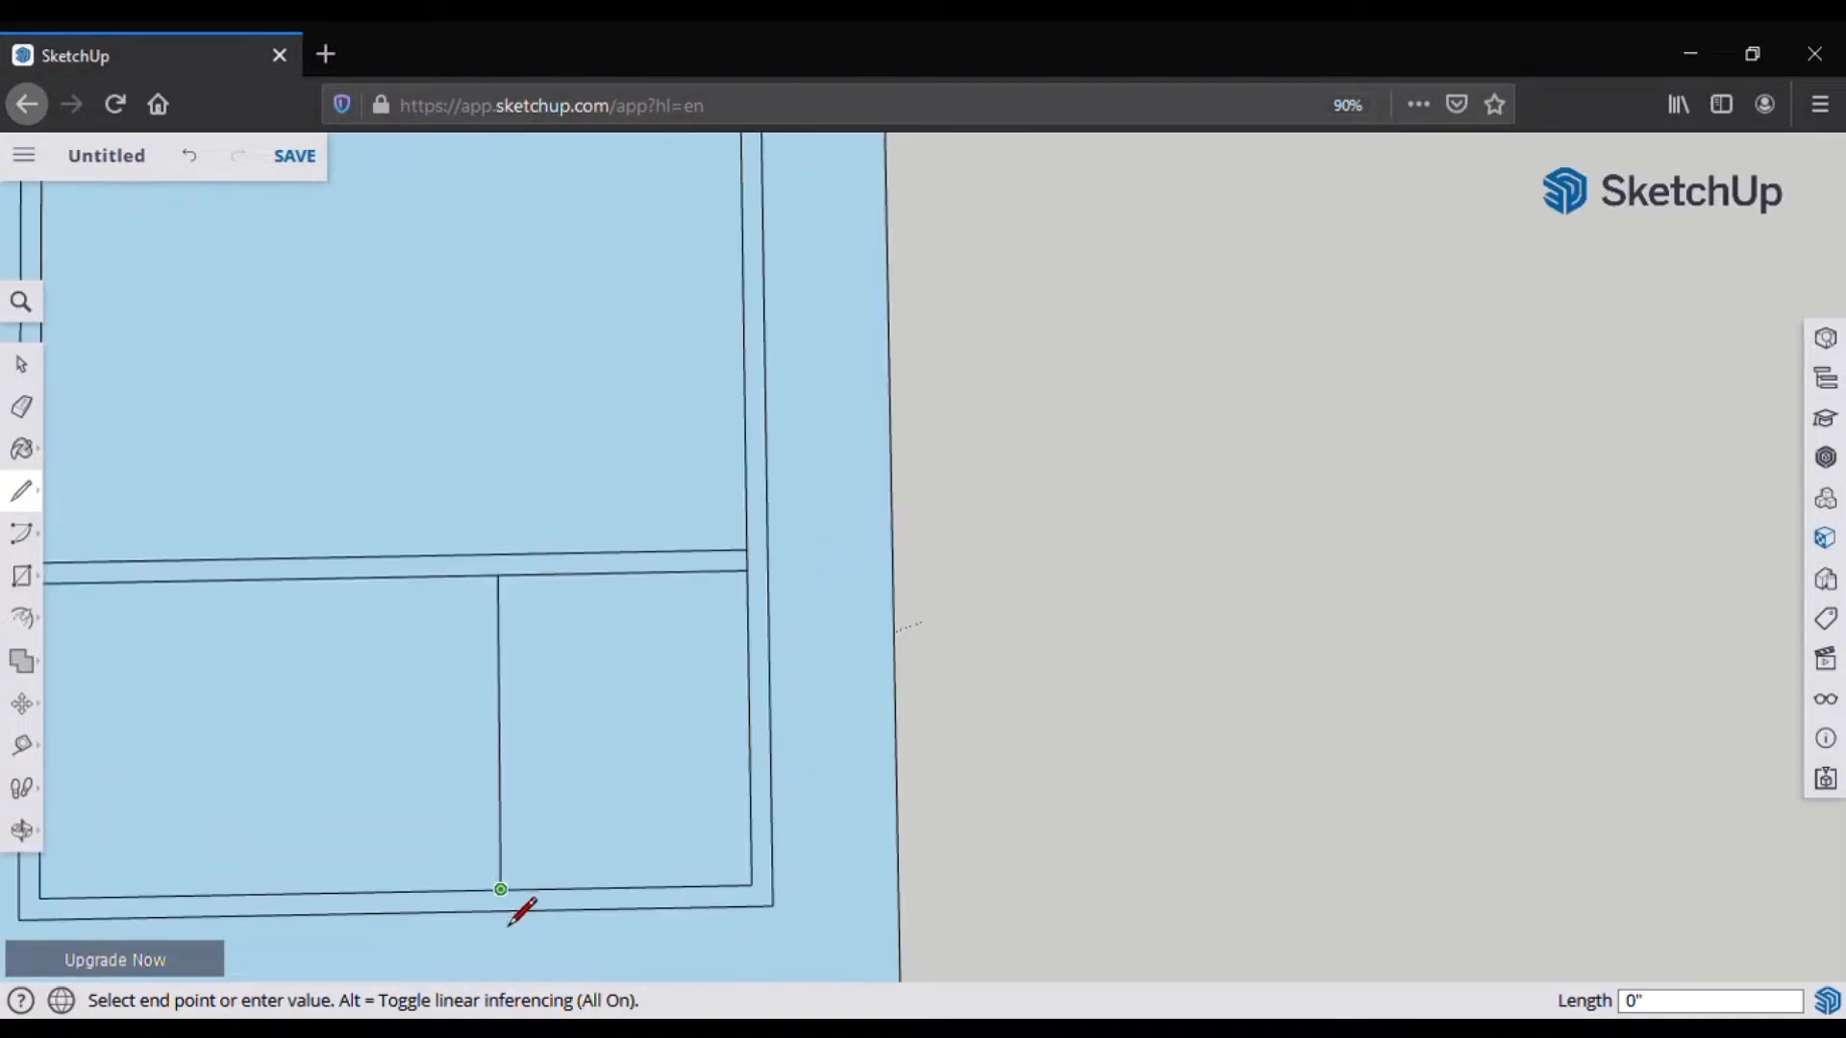
pyautogui.click(524, 888)
pyautogui.click(519, 574)
pyautogui.click(498, 574)
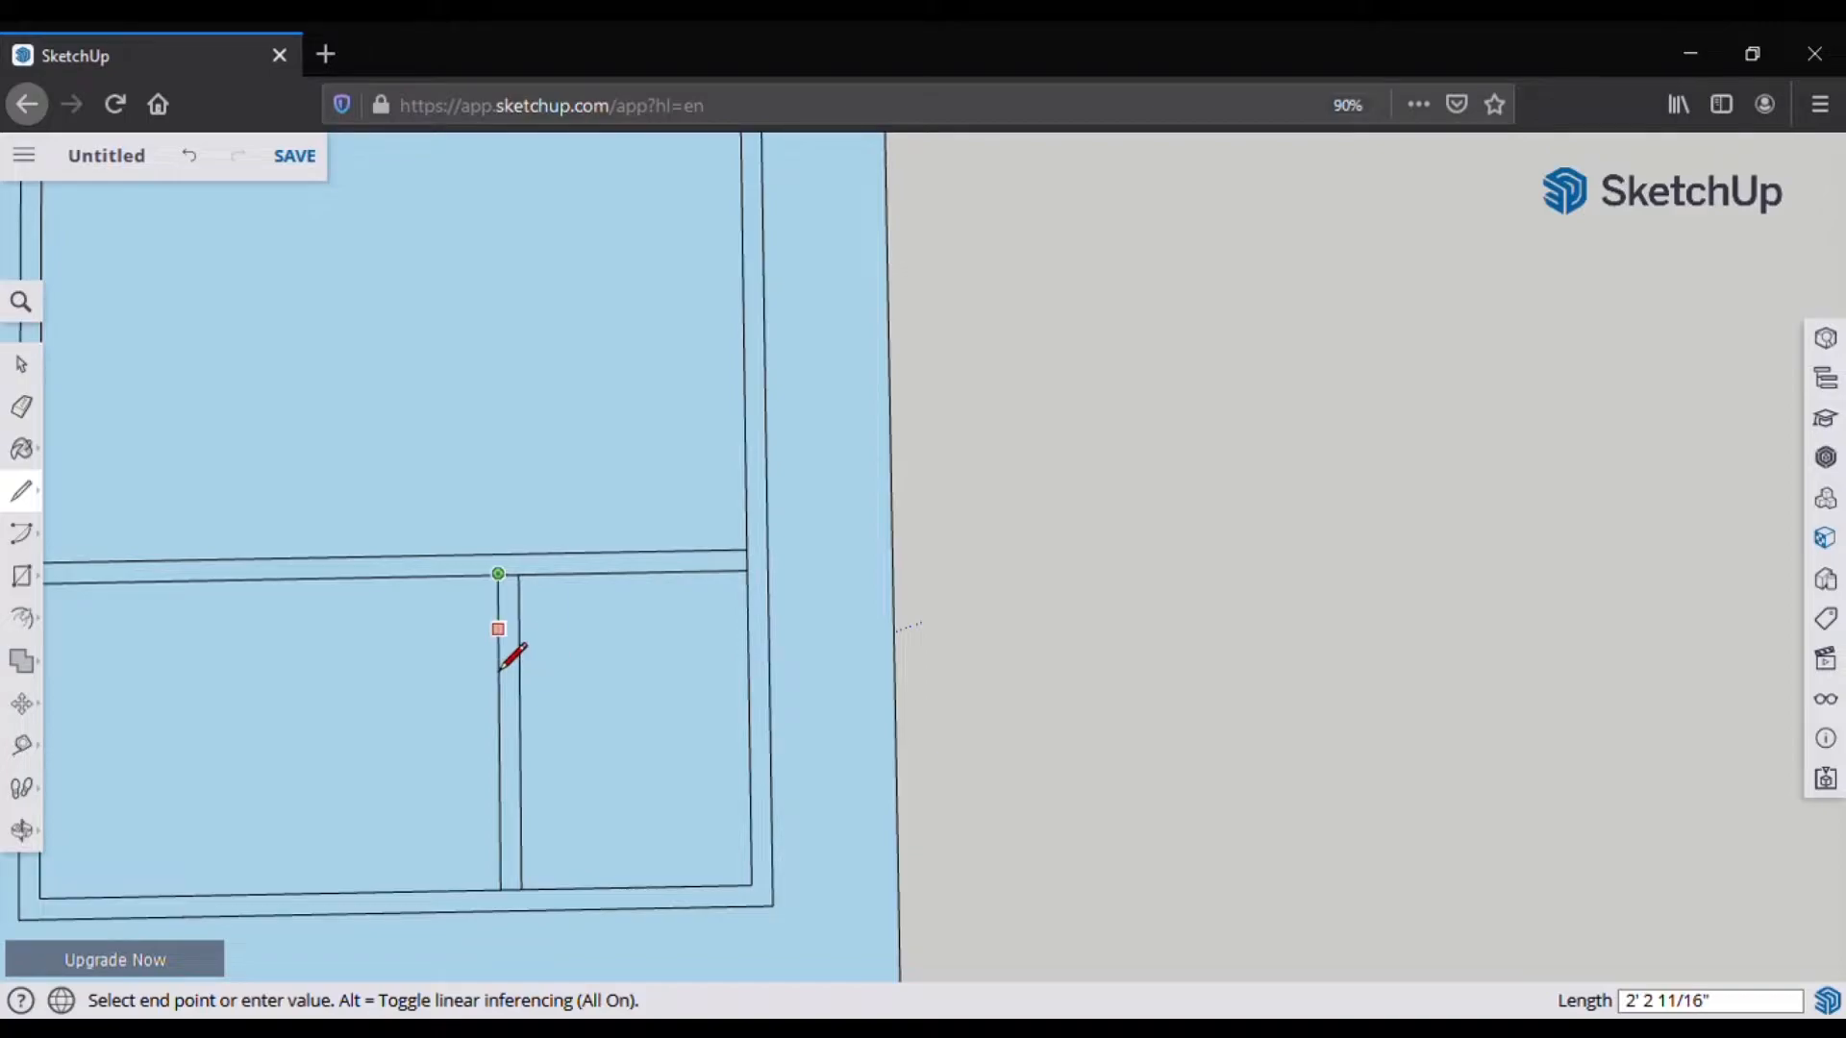
pyautogui.write('5')
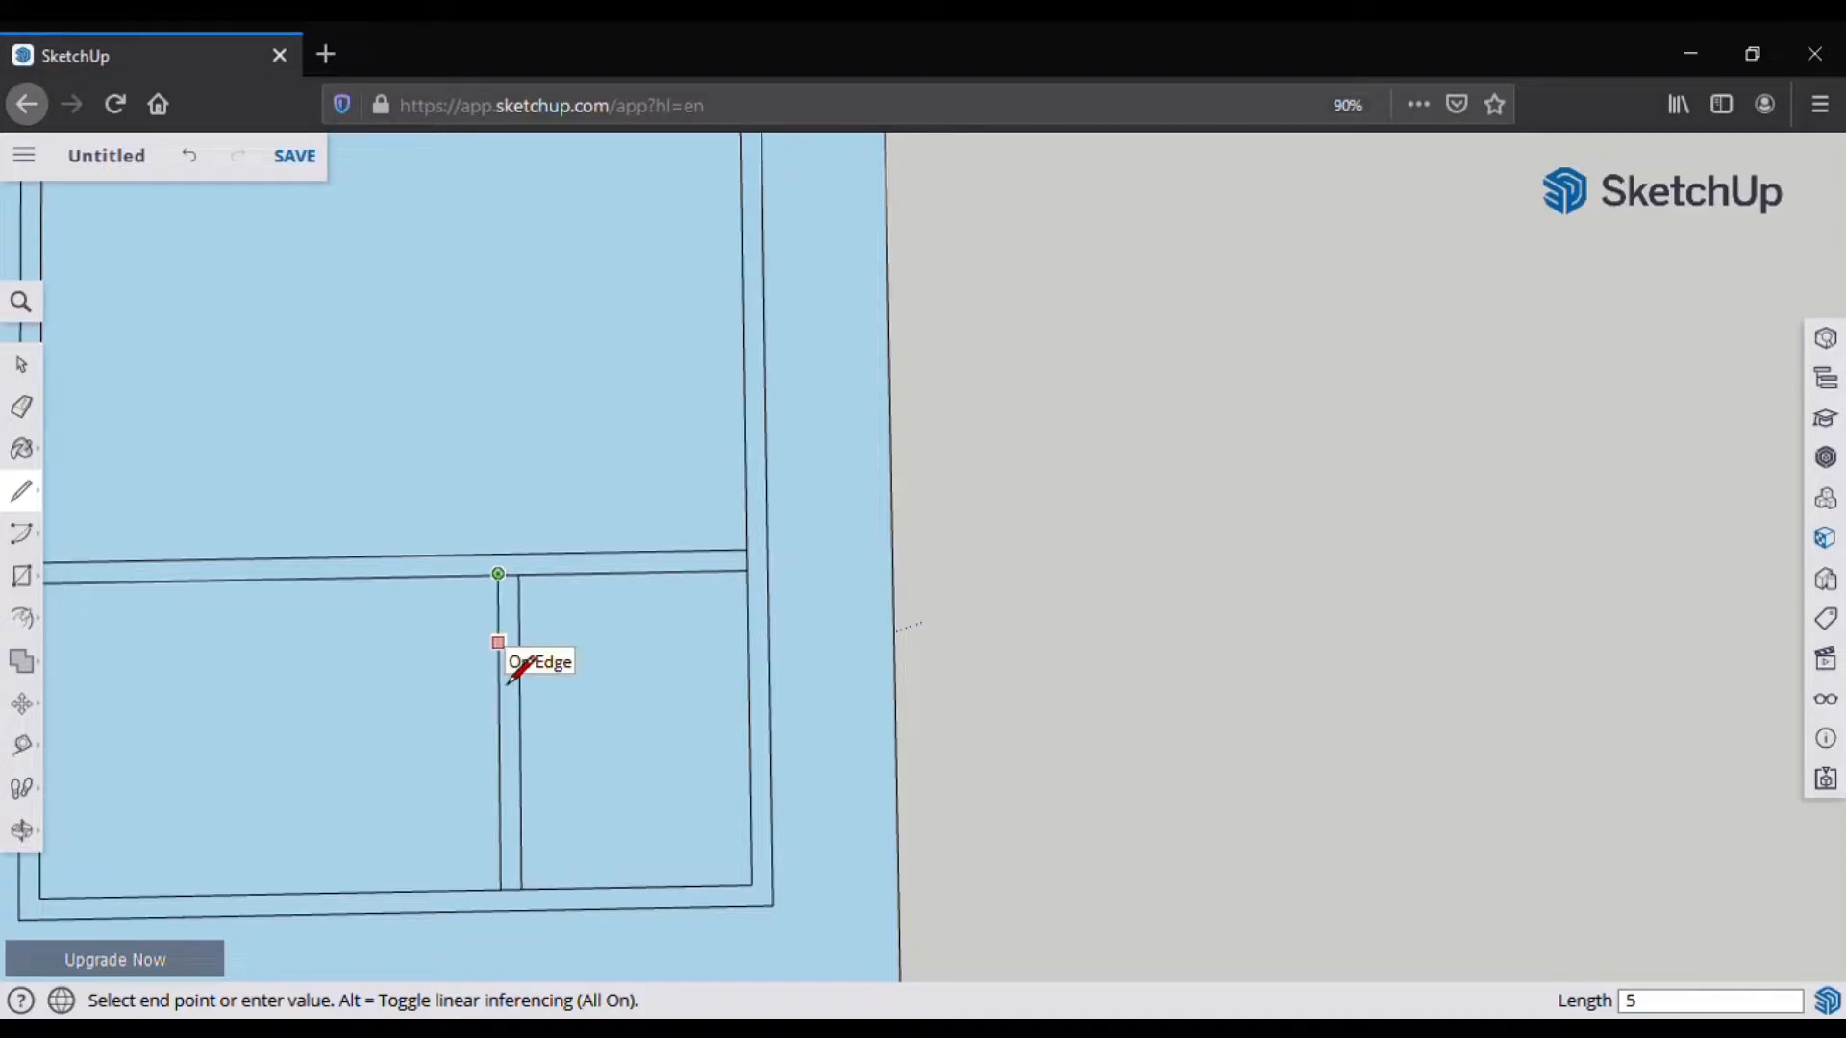
pyautogui.press('Return')
pyautogui.click(497, 638)
pyautogui.click(520, 638)
# Step: Erase the partition's upper edges and add a 10-inch segment
pyautogui.click(21, 407)
pyautogui.moveTo(524, 605); pyautogui.dragTo(495, 605)
pyautogui.scroll(-2, 519, 616)
pyautogui.click(21, 491)
pyautogui.click(282, 615)
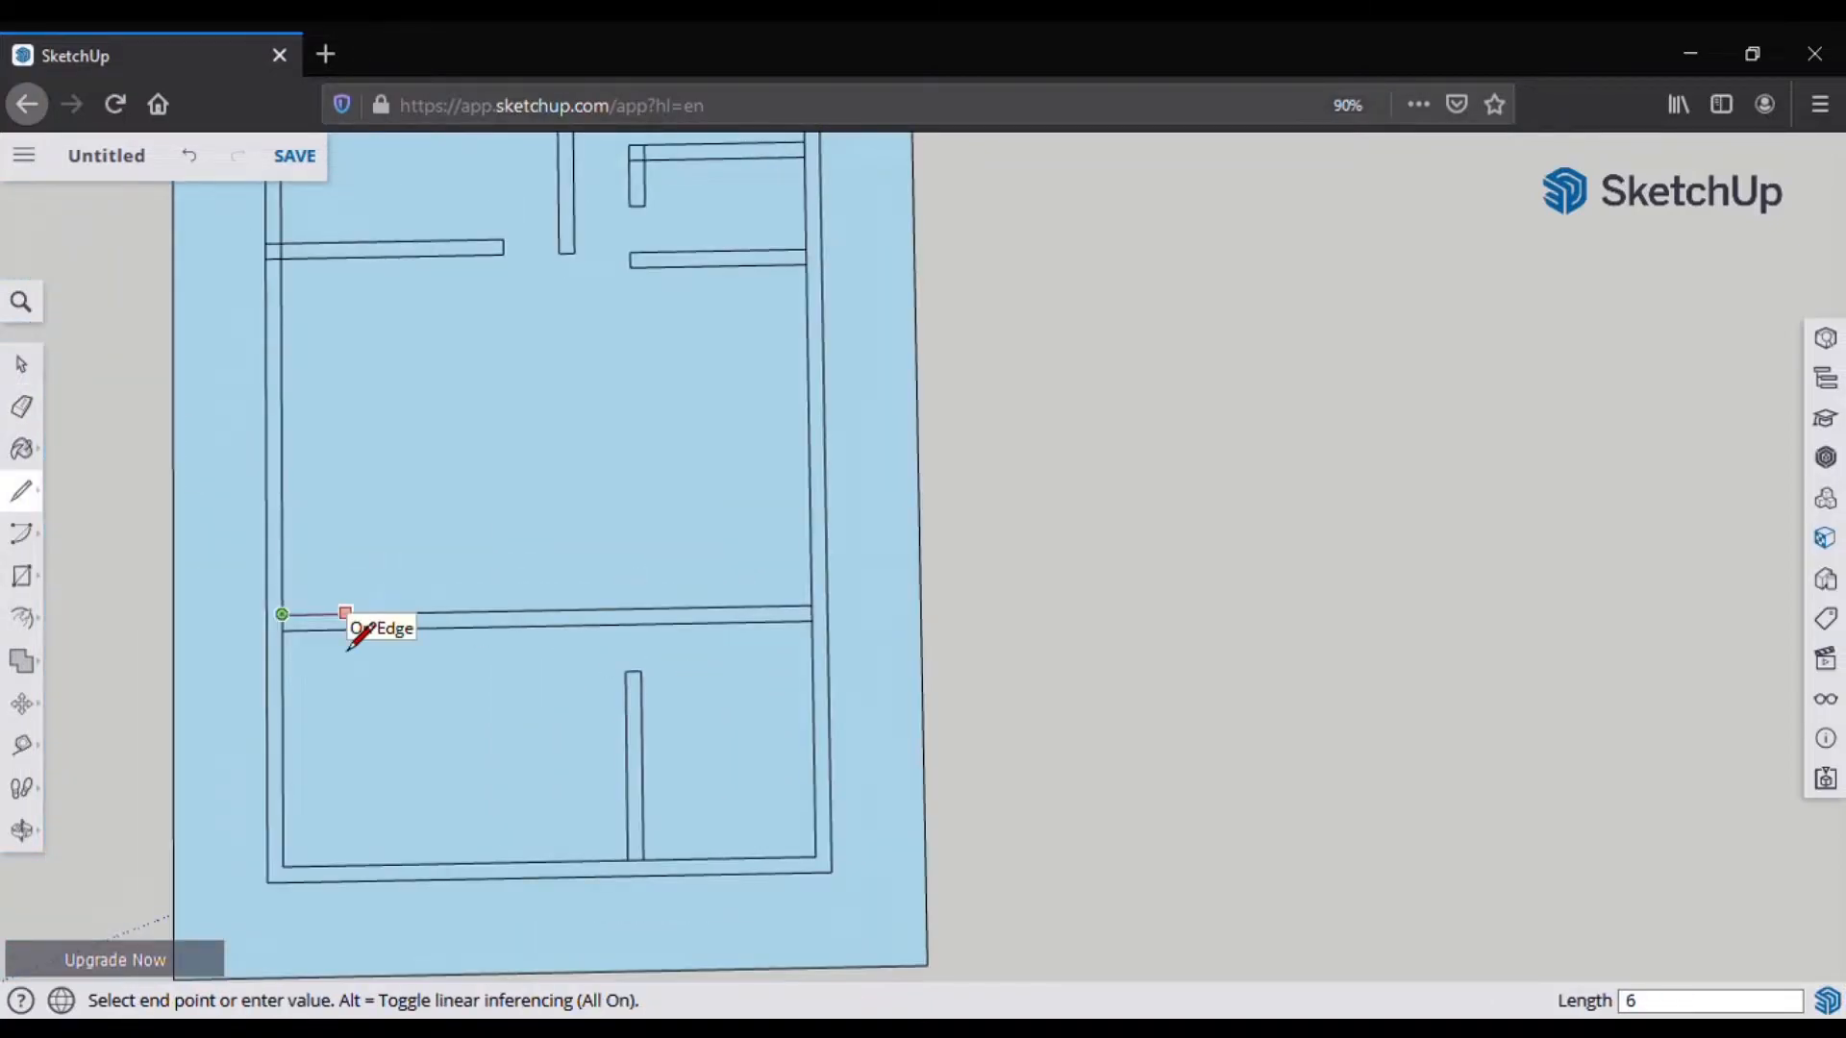
pyautogui.write('10')
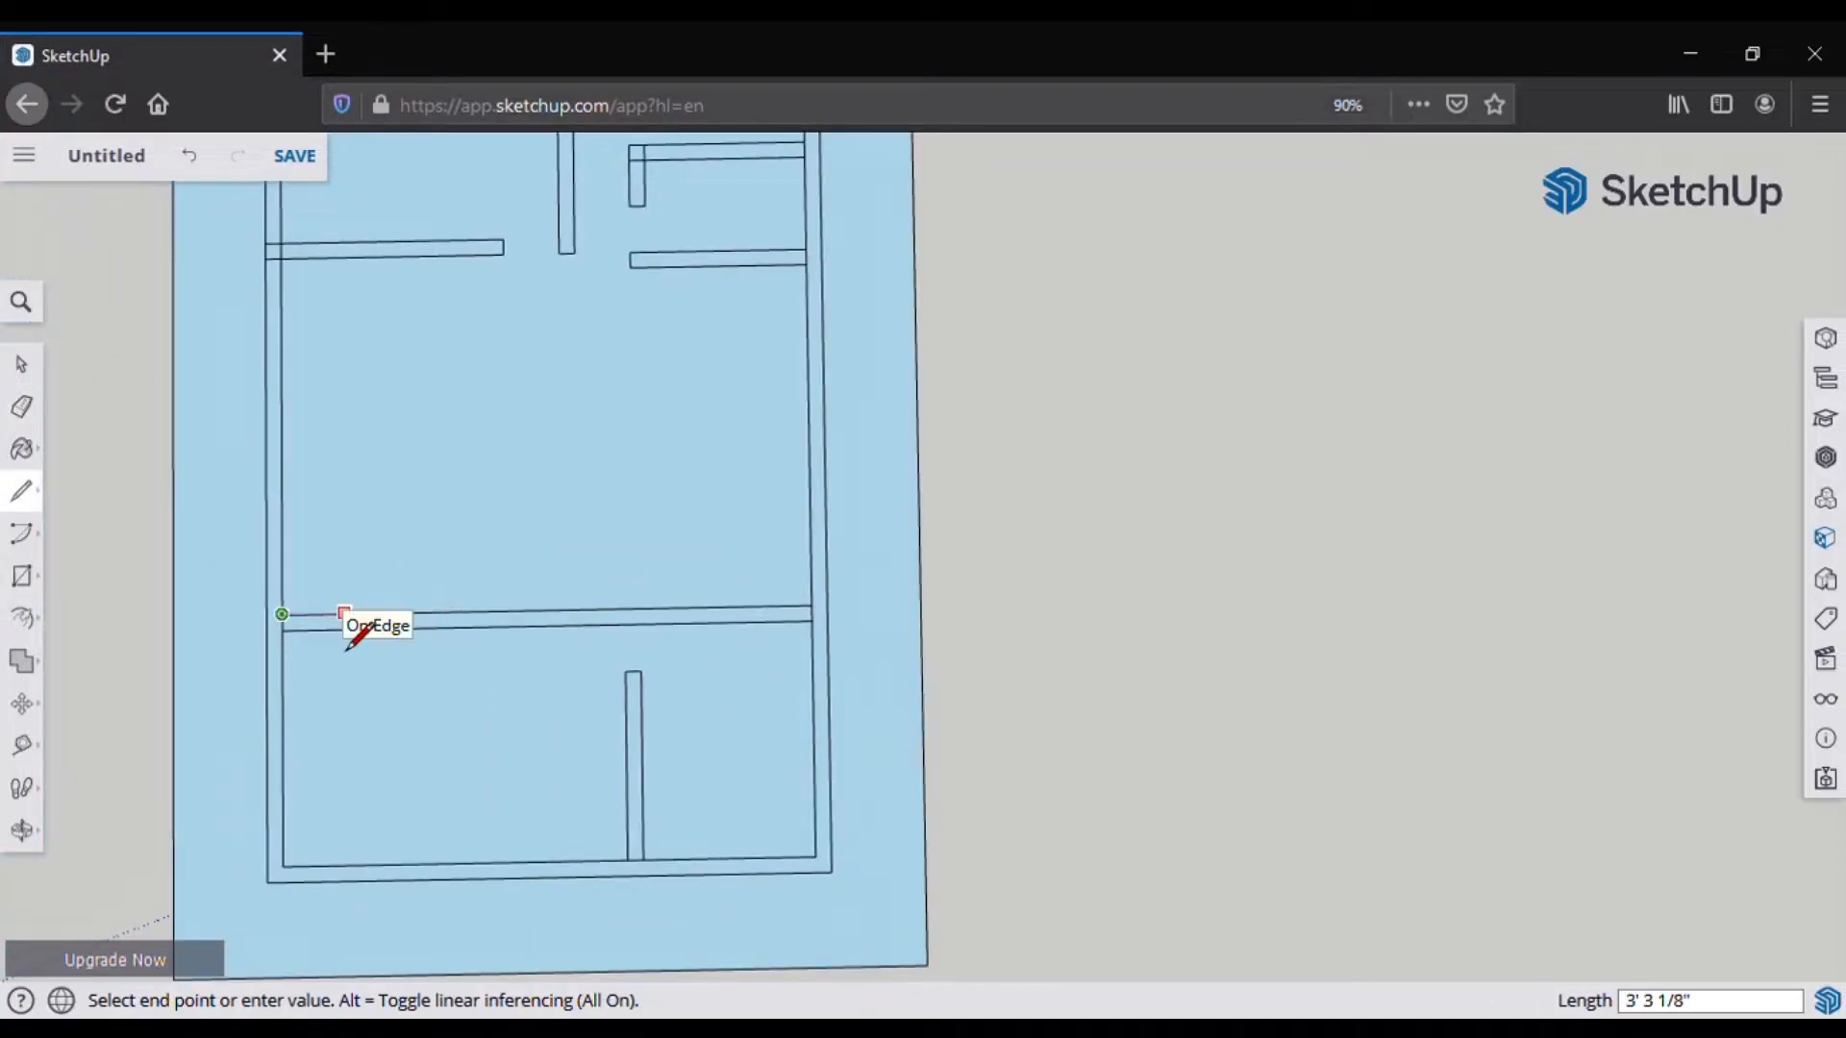
pyautogui.press('Return')
# Step: Erase the dividing wall's left-end edges to open a gap
pyautogui.click(21, 406)
pyautogui.moveTo(312, 604); pyautogui.dragTo(351, 678)
pyautogui.scroll(-1, 386, 620)
pyautogui.keyDown('shift'); pyautogui.moveTo(373, 714); pyautogui.dragTo(488, 644, button='middle'); pyautogui.keyUp('shift')
pyautogui.click(21, 492)
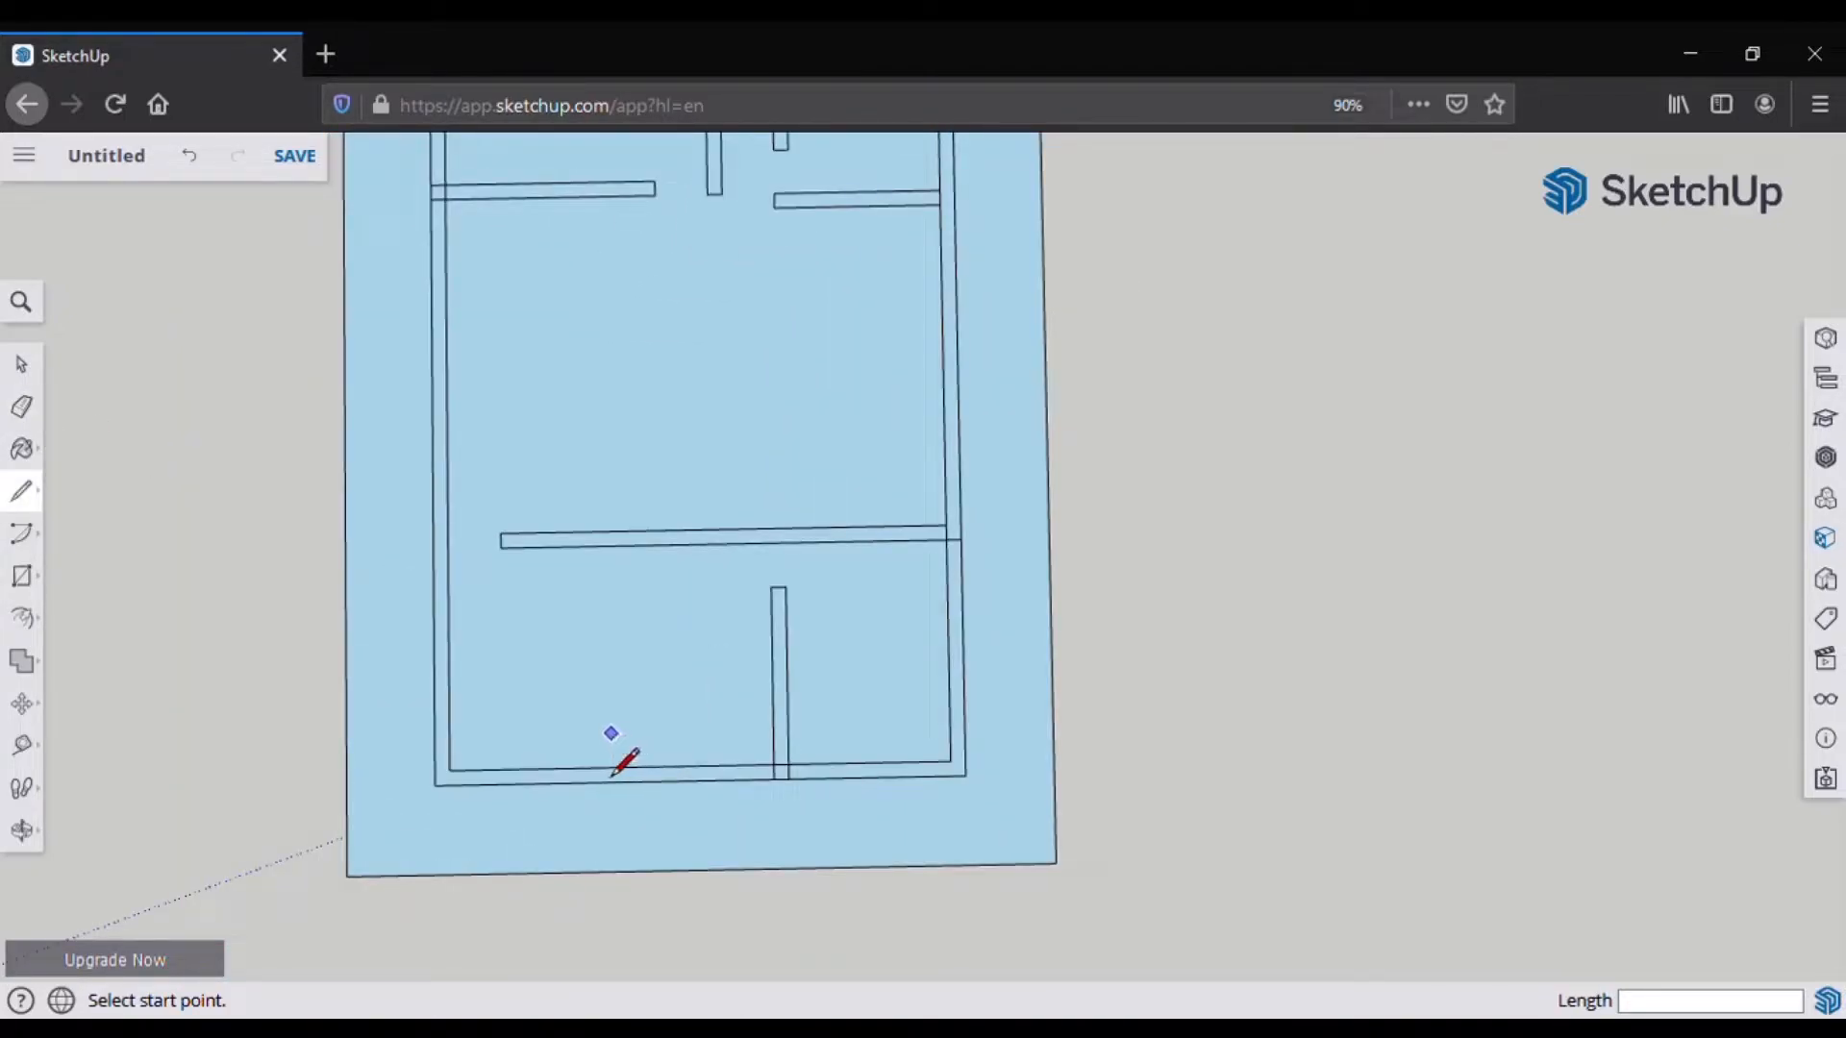
pyautogui.scroll(3, 605, 798)
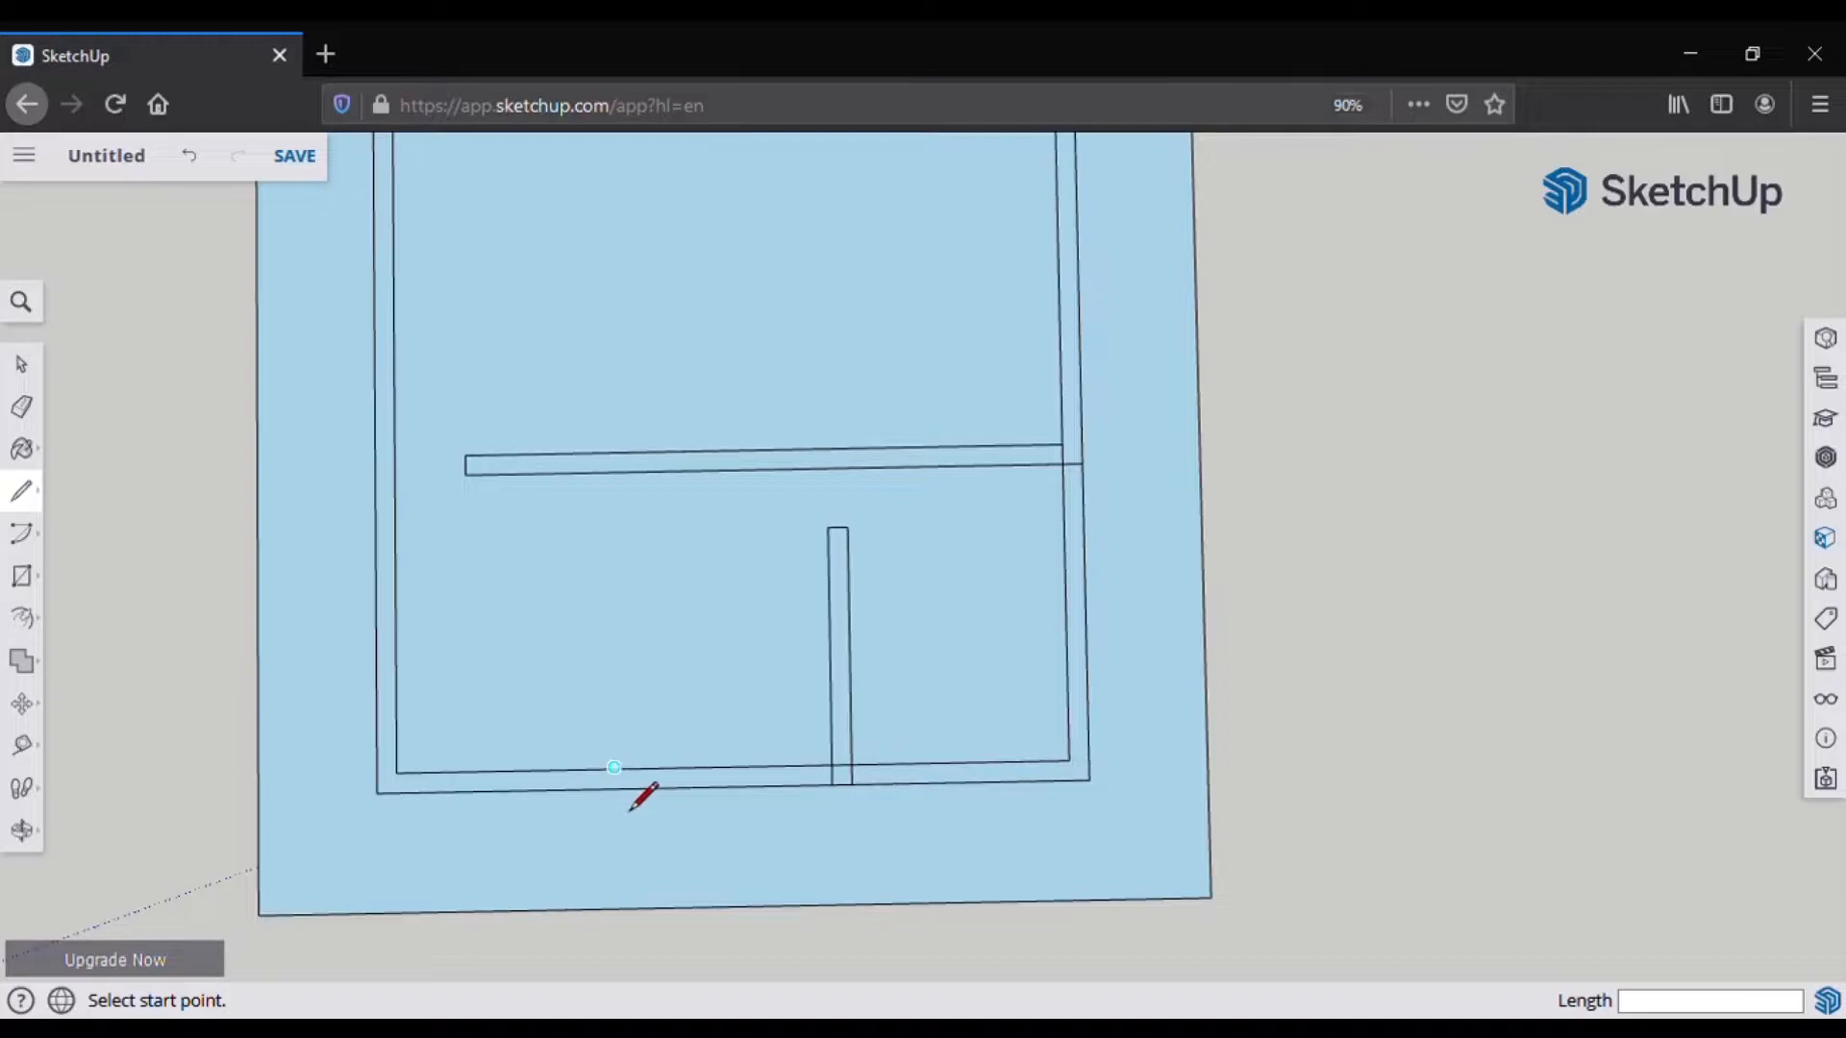
# Step: Draw an 18-inch line across the bottom wall
pyautogui.click(613, 767)
pyautogui.scroll(3, 612, 804)
pyautogui.click(615, 780)
pyautogui.click(614, 752)
pyautogui.press('Escape')
# Step: Draw the 7'-by-6' box from the bottom wall and erase the short wall segment
pyautogui.click(720, 748)
pyautogui.write('7')
pyautogui.press('Return')
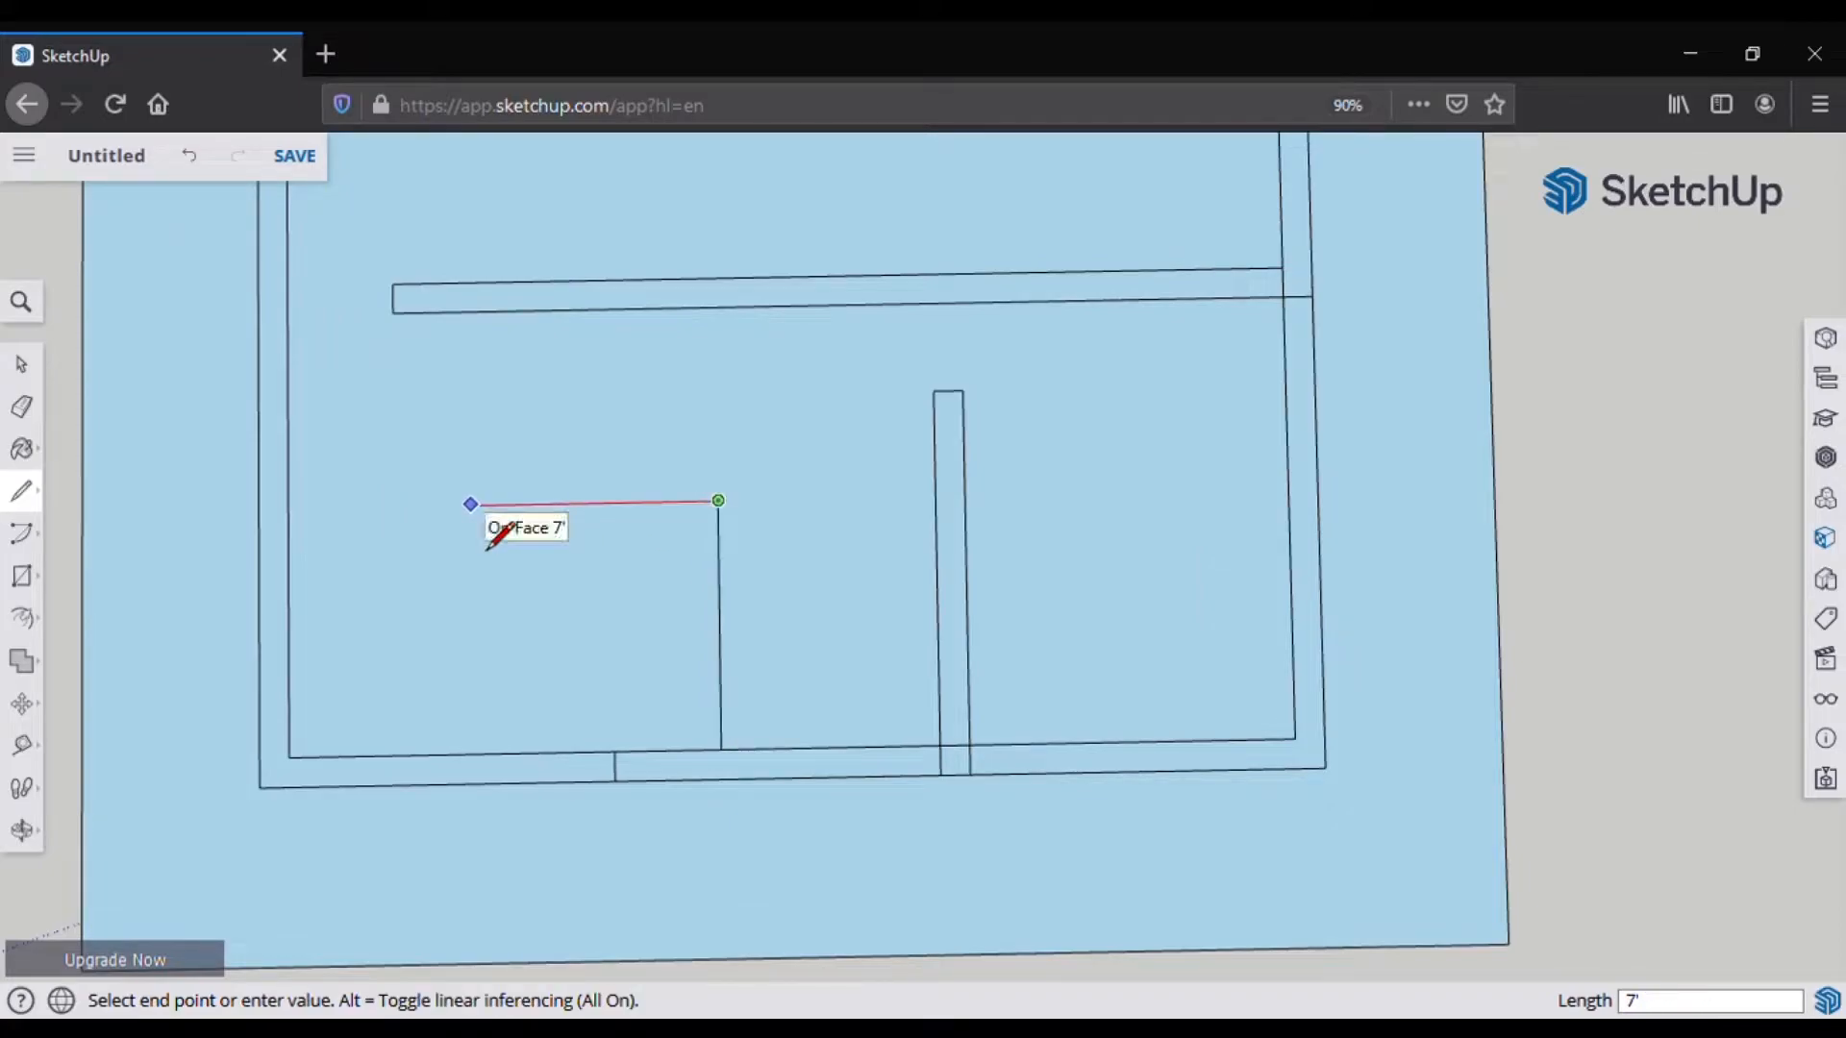
pyautogui.press('Return')
pyautogui.click(510, 753)
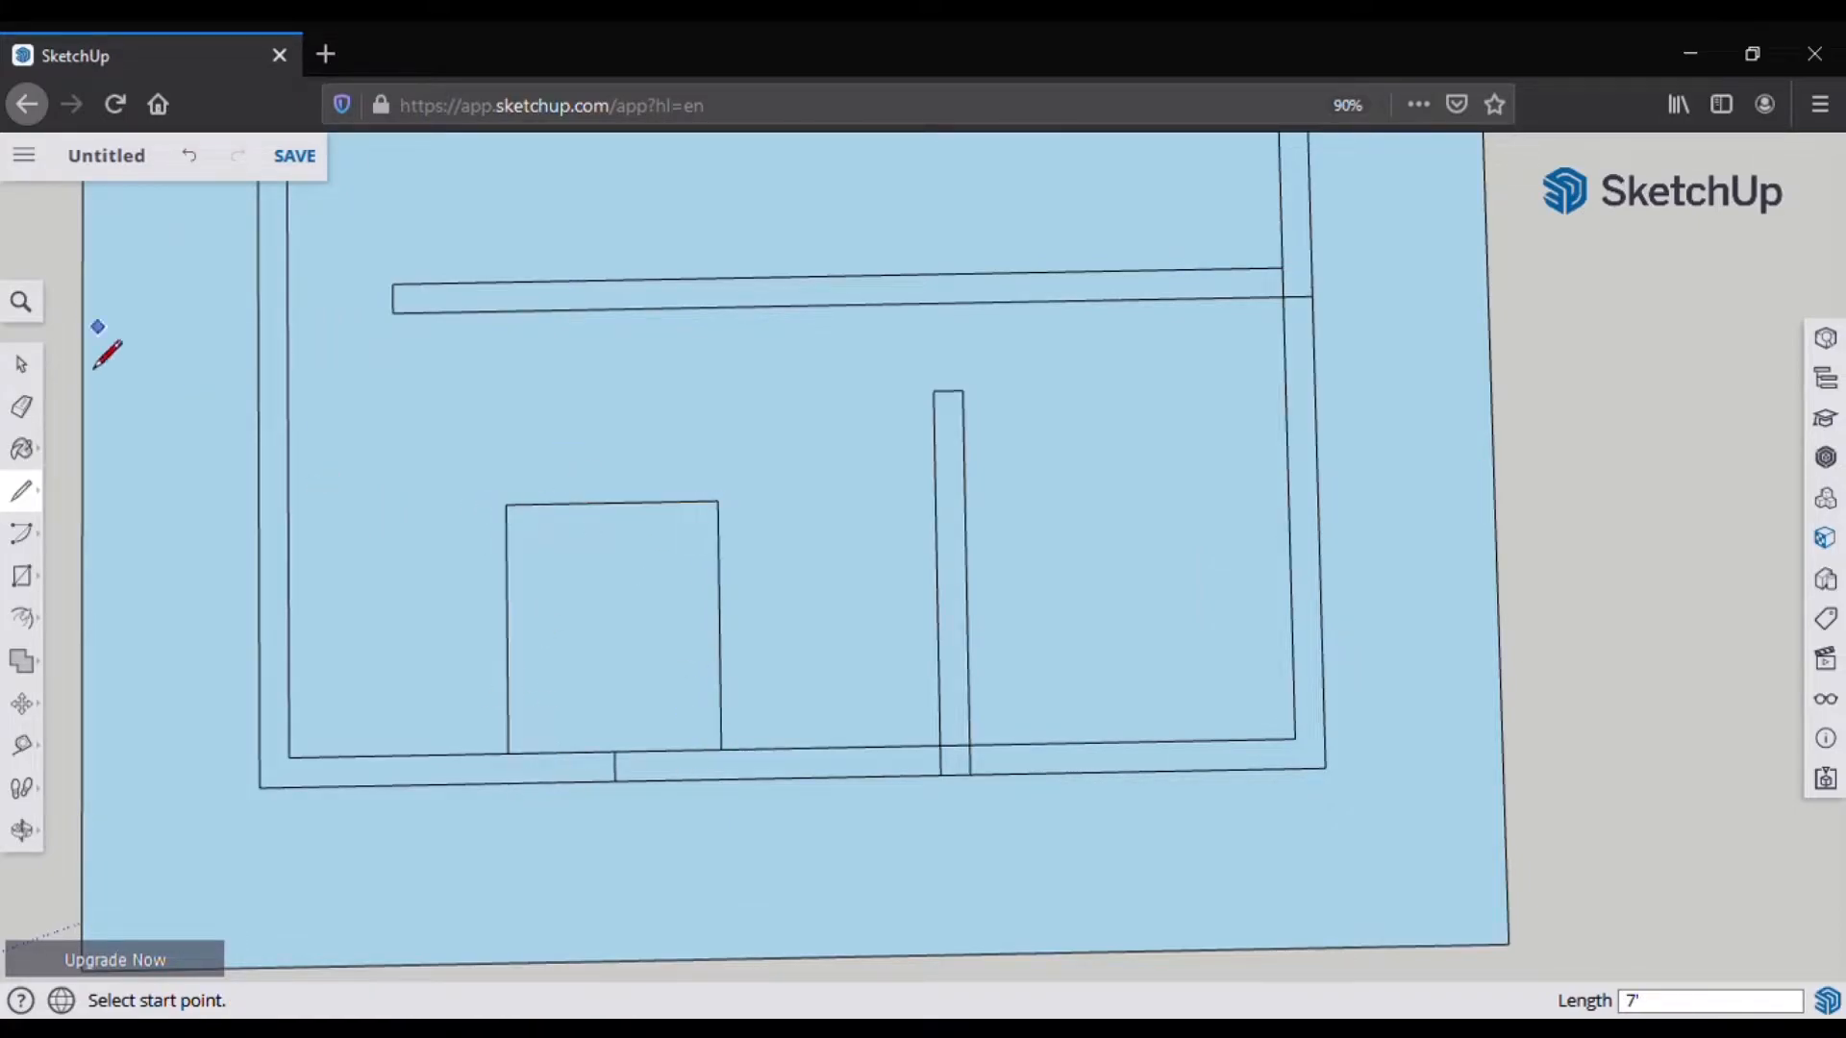
pyautogui.click(21, 407)
pyautogui.click(615, 767)
# Step: Extend a wall line to the left outer wall and erase the excess segment
pyautogui.click(21, 491)
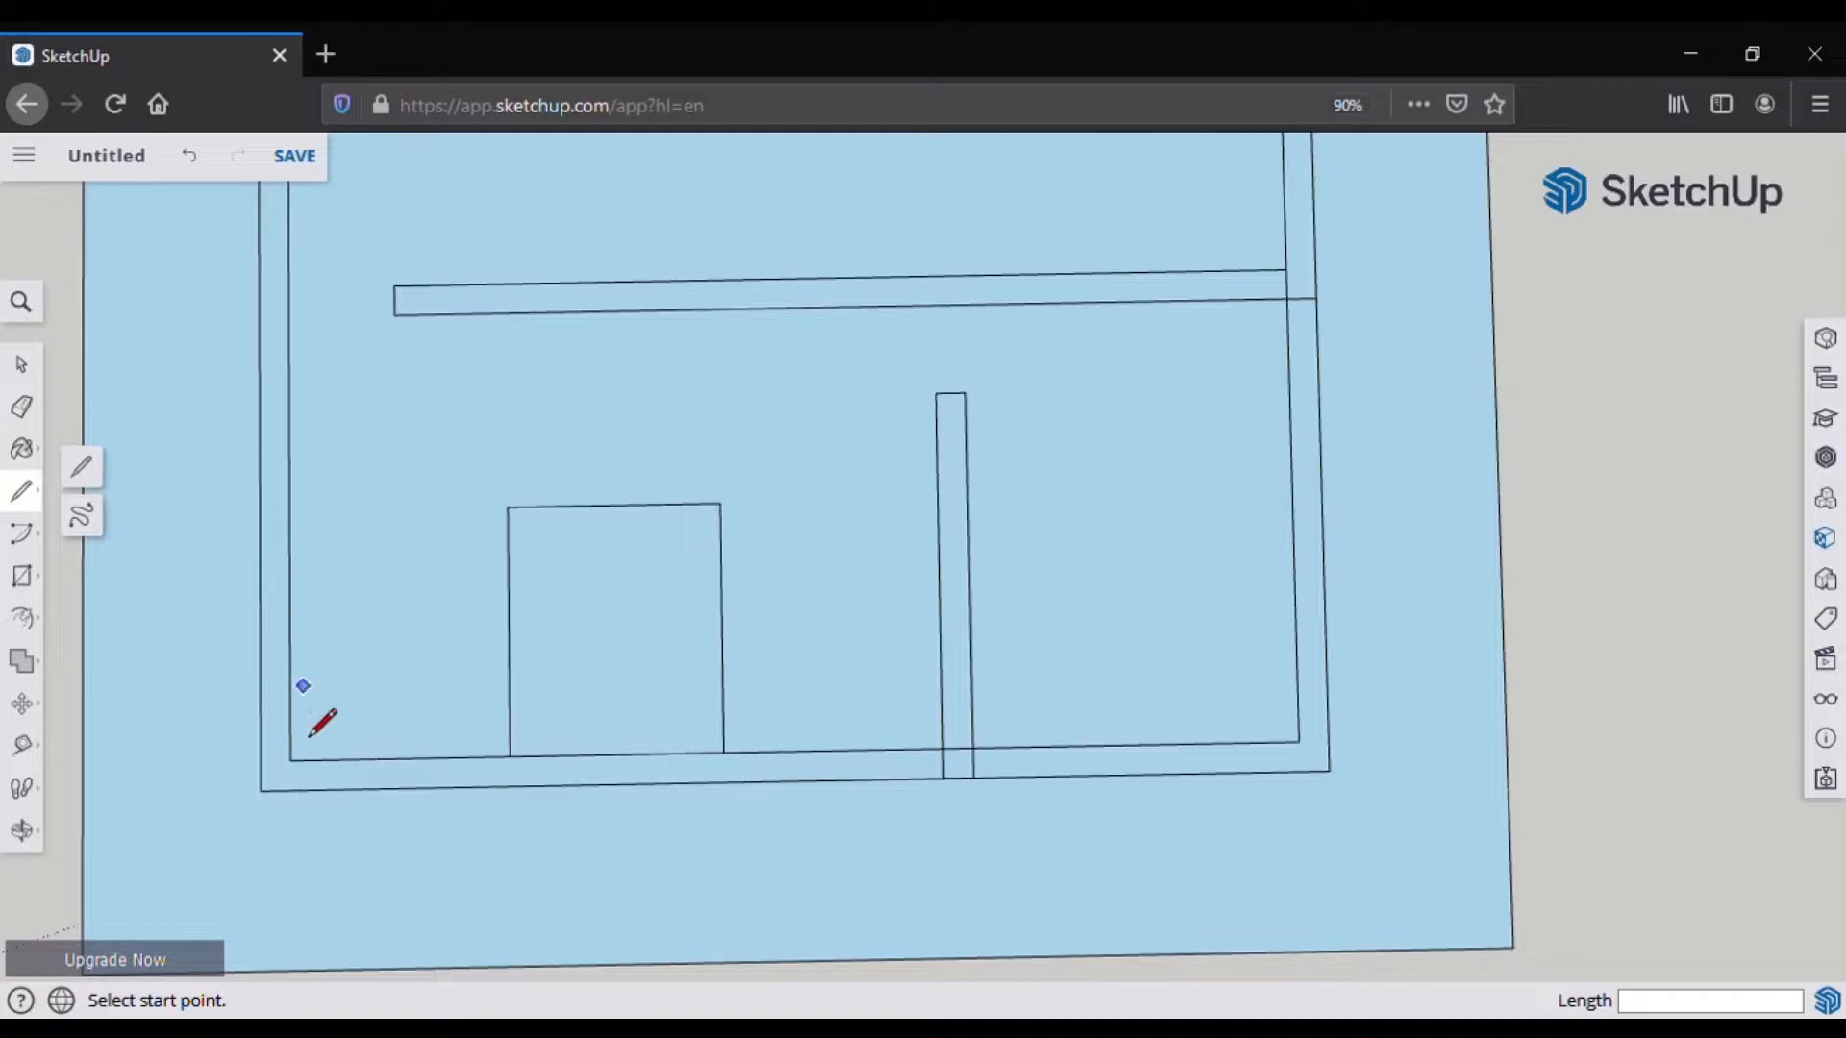
pyautogui.click(394, 315)
pyautogui.click(260, 318)
pyautogui.click(21, 407)
pyautogui.click(341, 317)
pyautogui.click(21, 491)
pyautogui.click(290, 761)
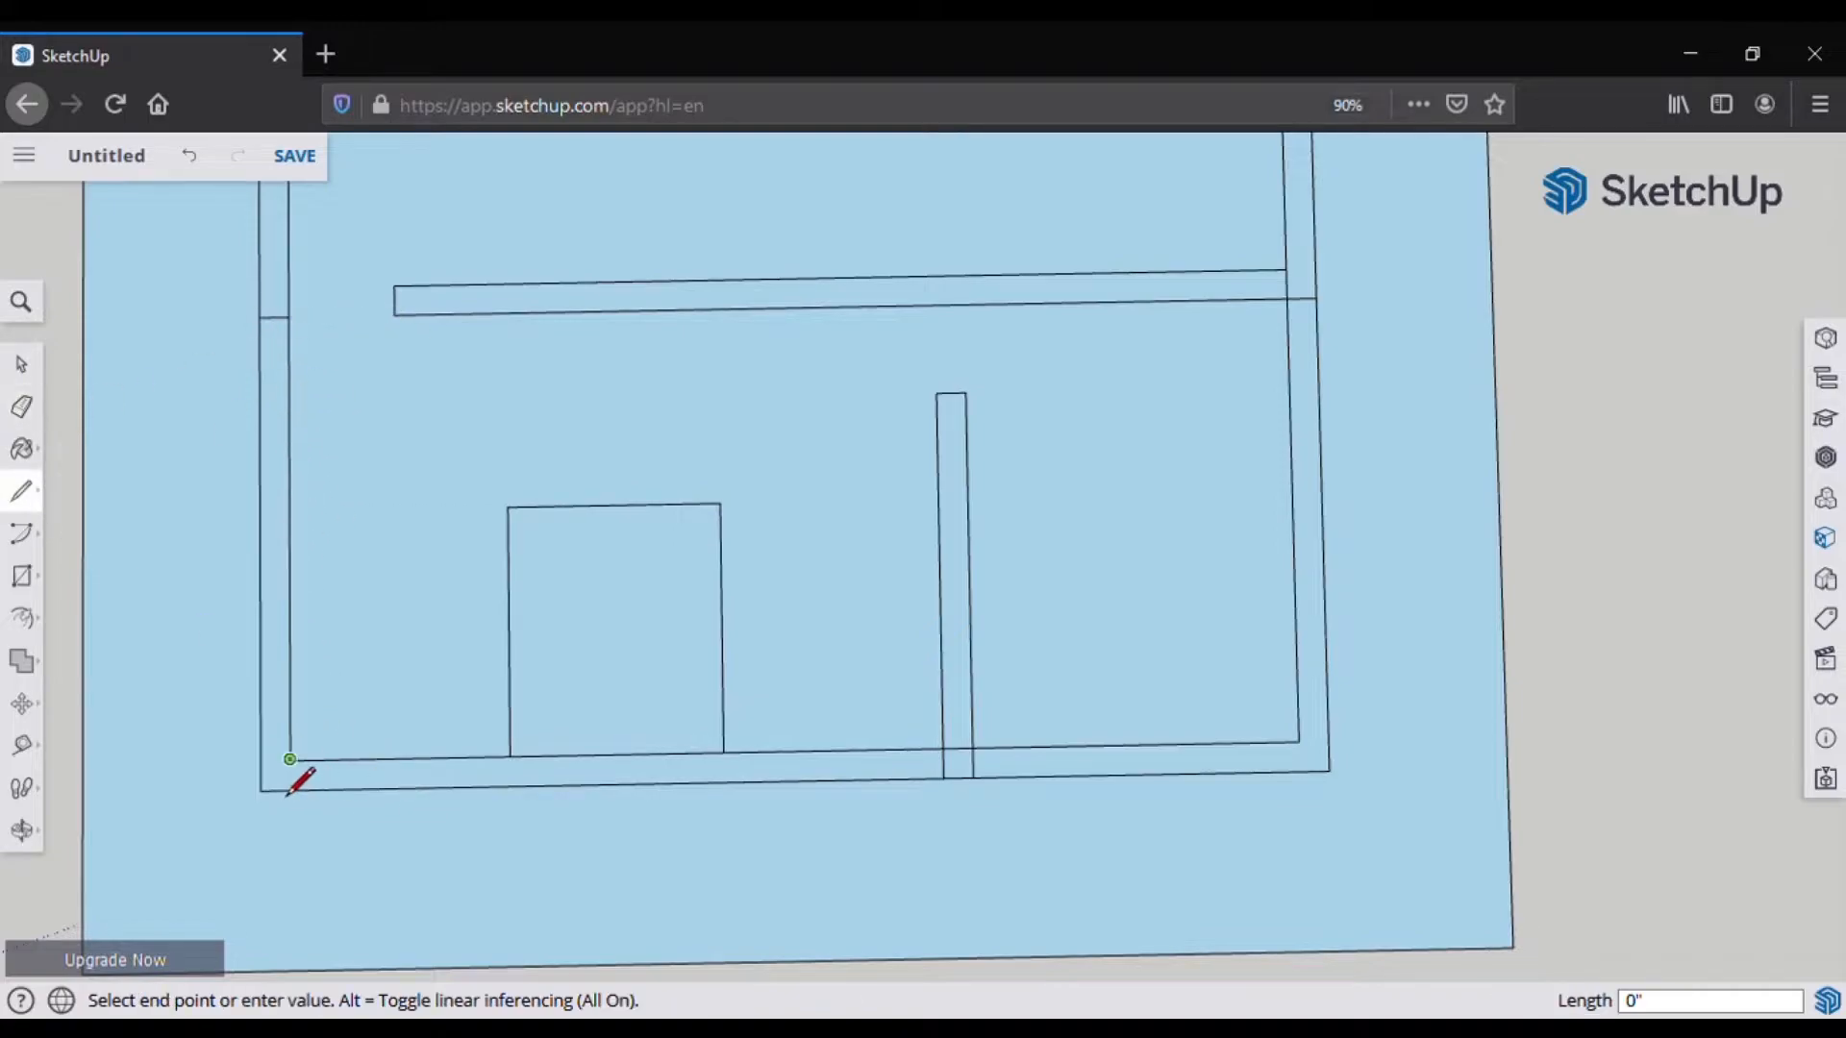
pyautogui.click(21, 492)
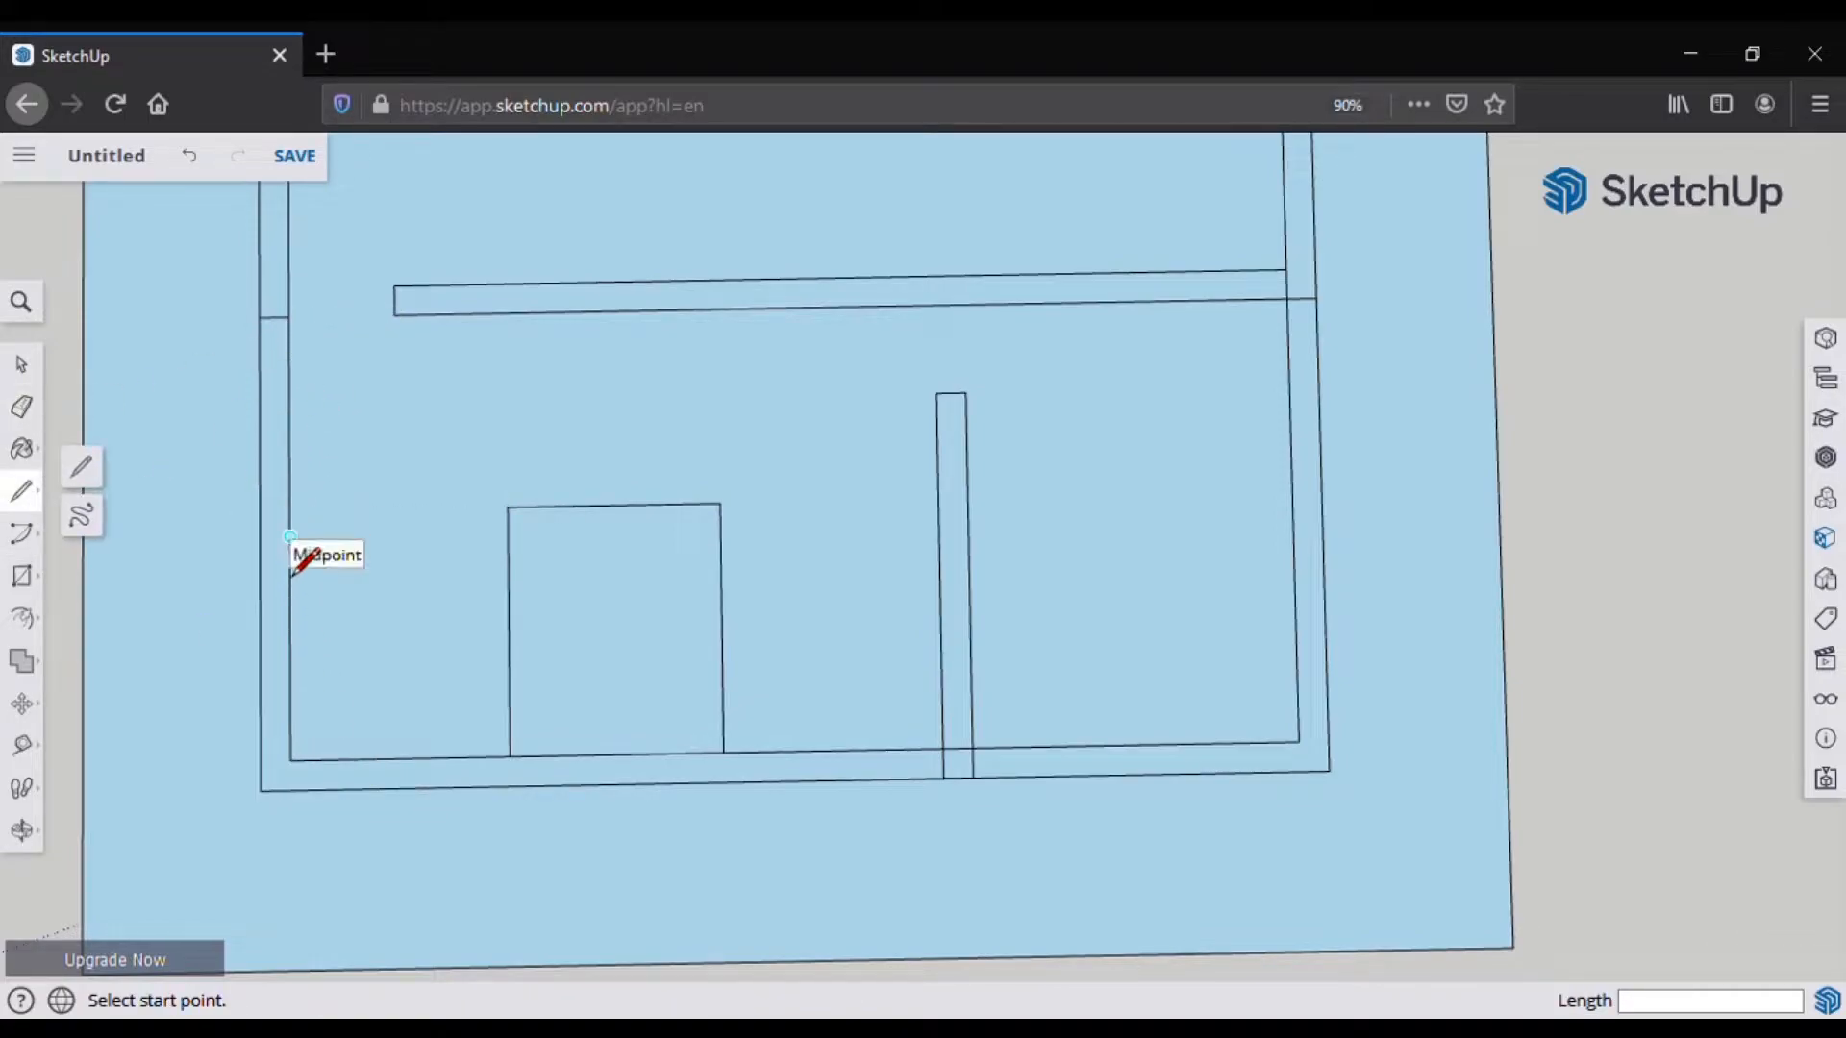
# Step: Draw two short cross lines over the left wall at 3' offsets
pyautogui.click(290, 536)
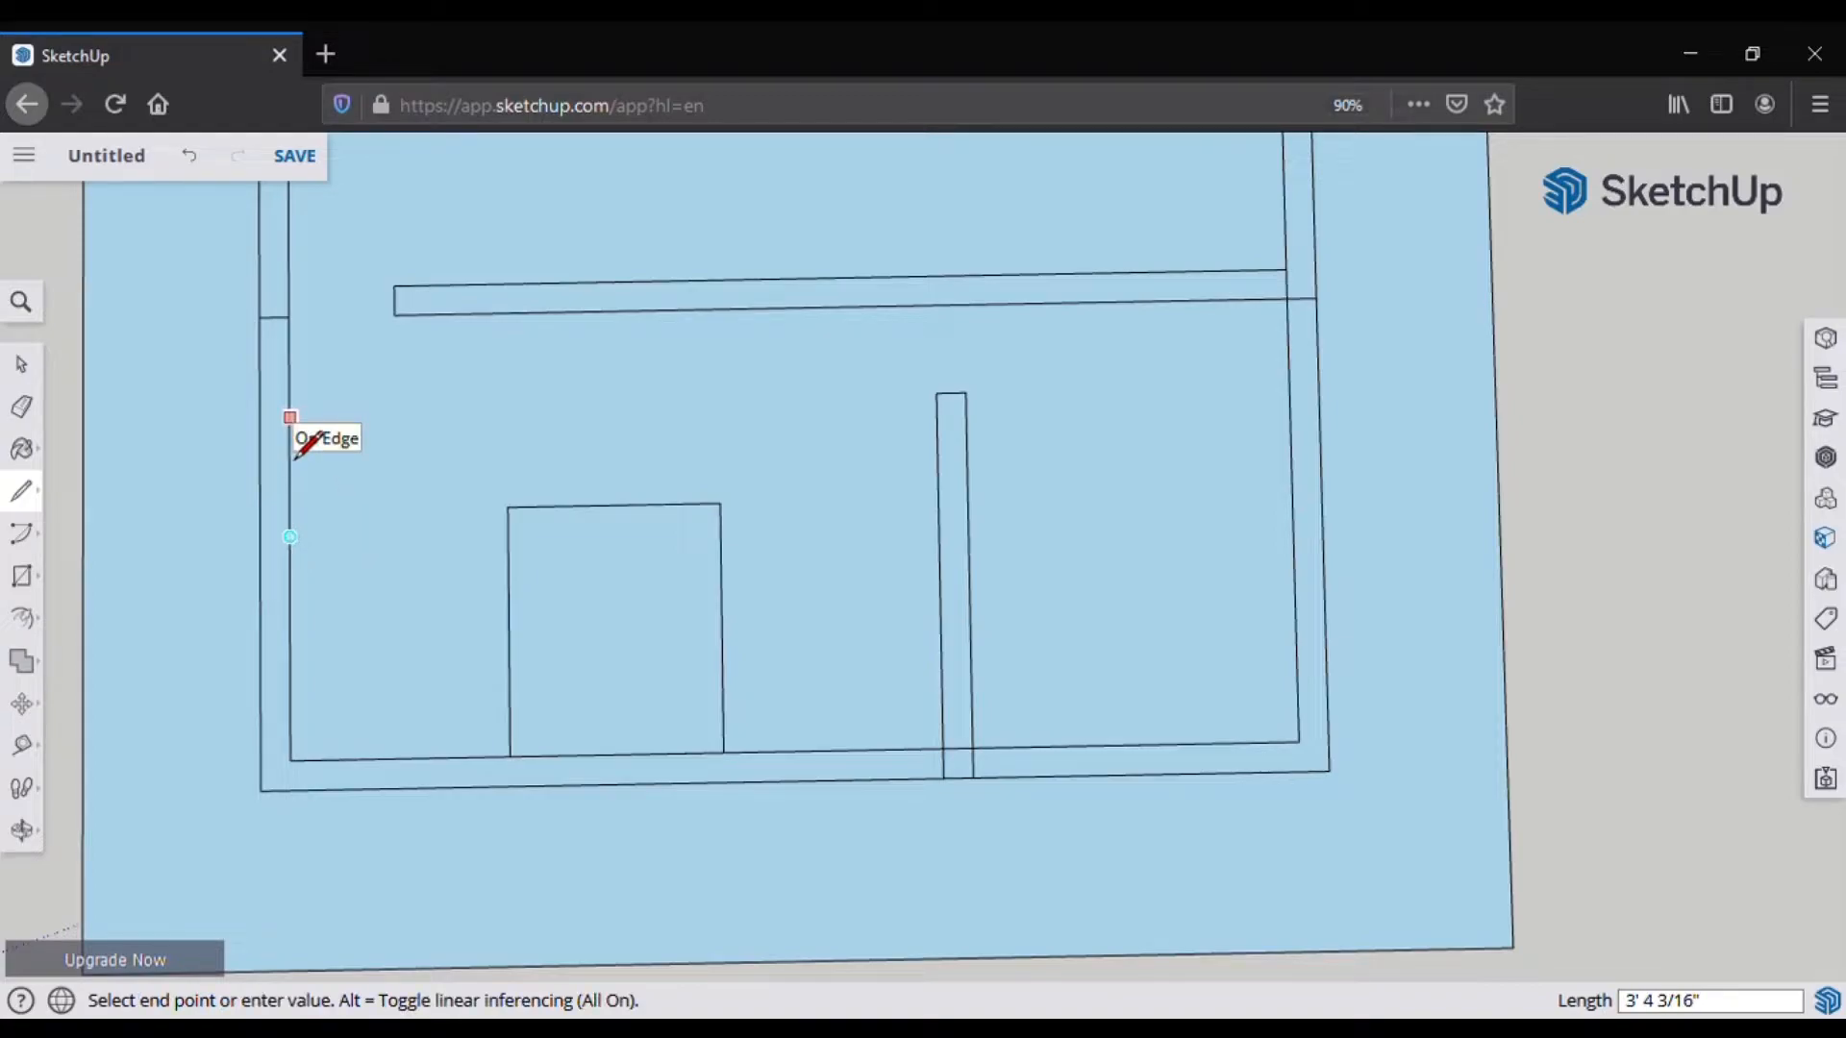
pyautogui.write("'")
pyautogui.press('Return')
pyautogui.click(289, 431)
pyautogui.click(259, 433)
pyautogui.click(290, 536)
pyautogui.write("3'")
pyautogui.press('Return')
pyautogui.click(289, 644)
pyautogui.click(261, 644)
# Step: Start a 1.5' offset line from the bottom wall's midpoint, undoing the extra line
pyautogui.scroll(1, 827, 754)
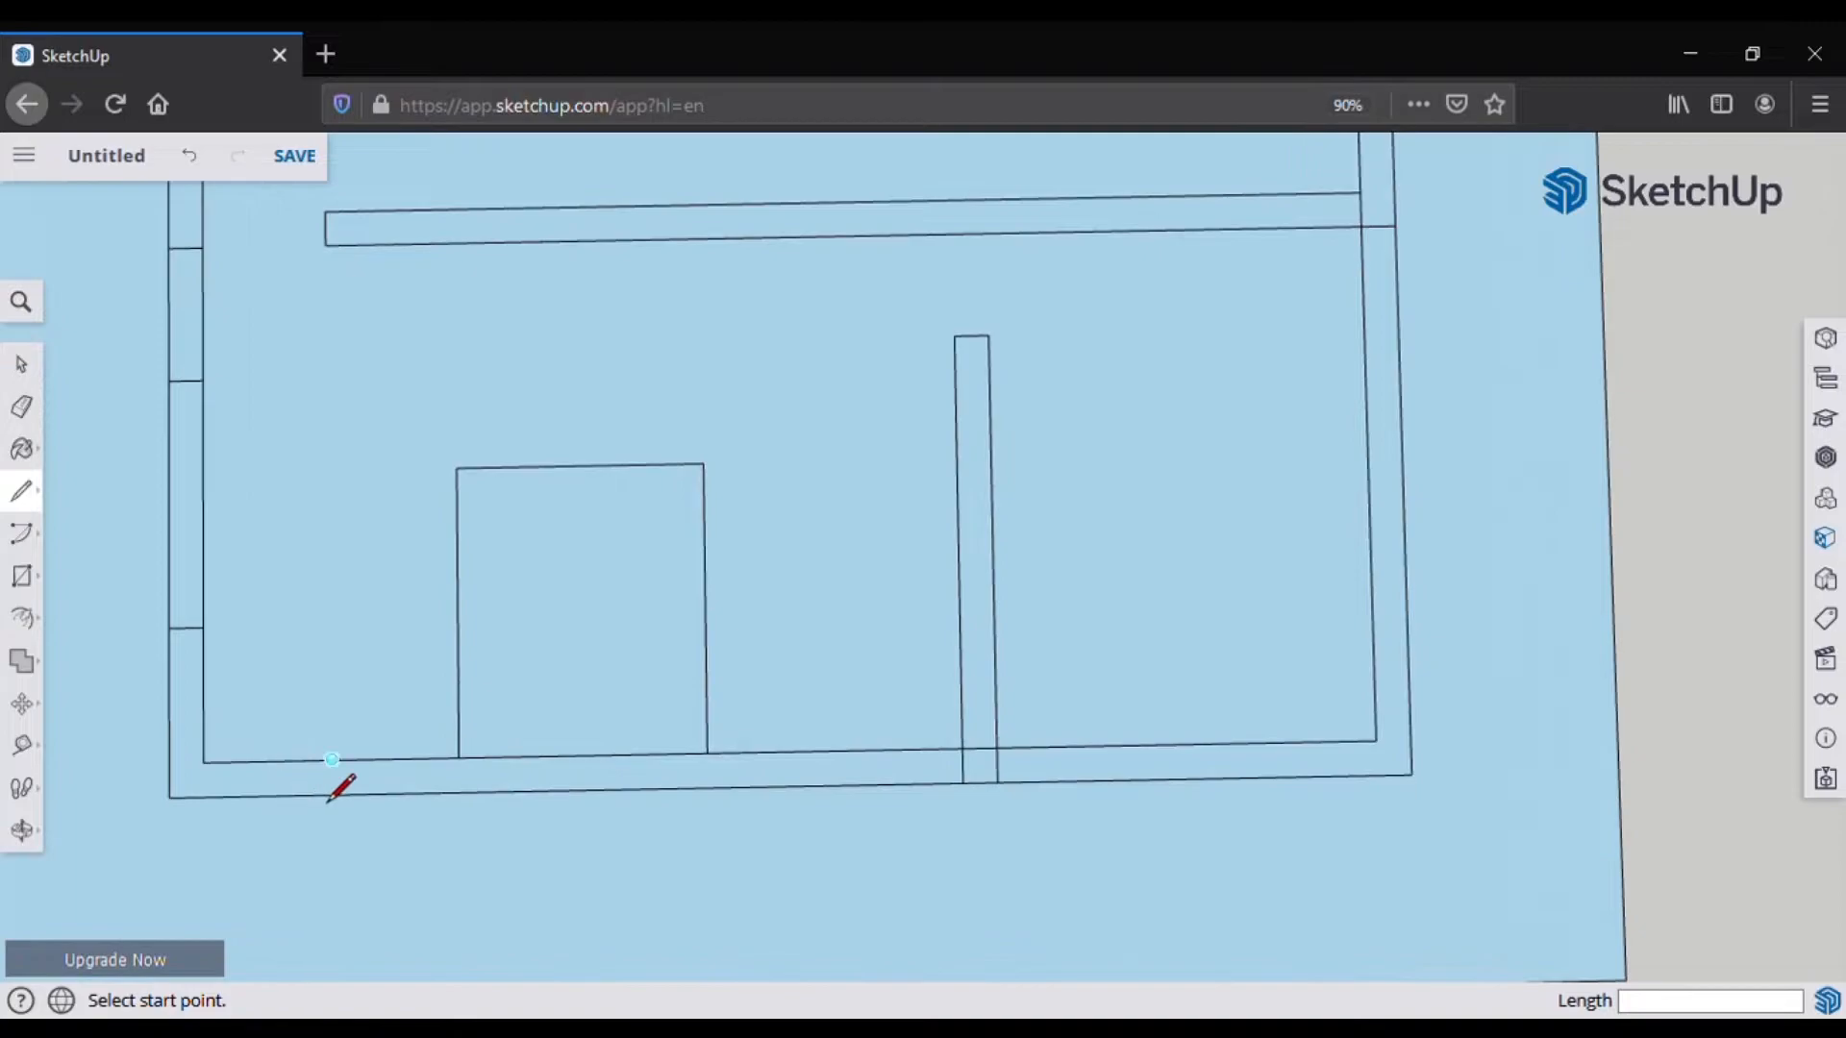
pyautogui.click(329, 760)
pyautogui.scroll(1, 332, 760)
pyautogui.scroll(1, 345, 794)
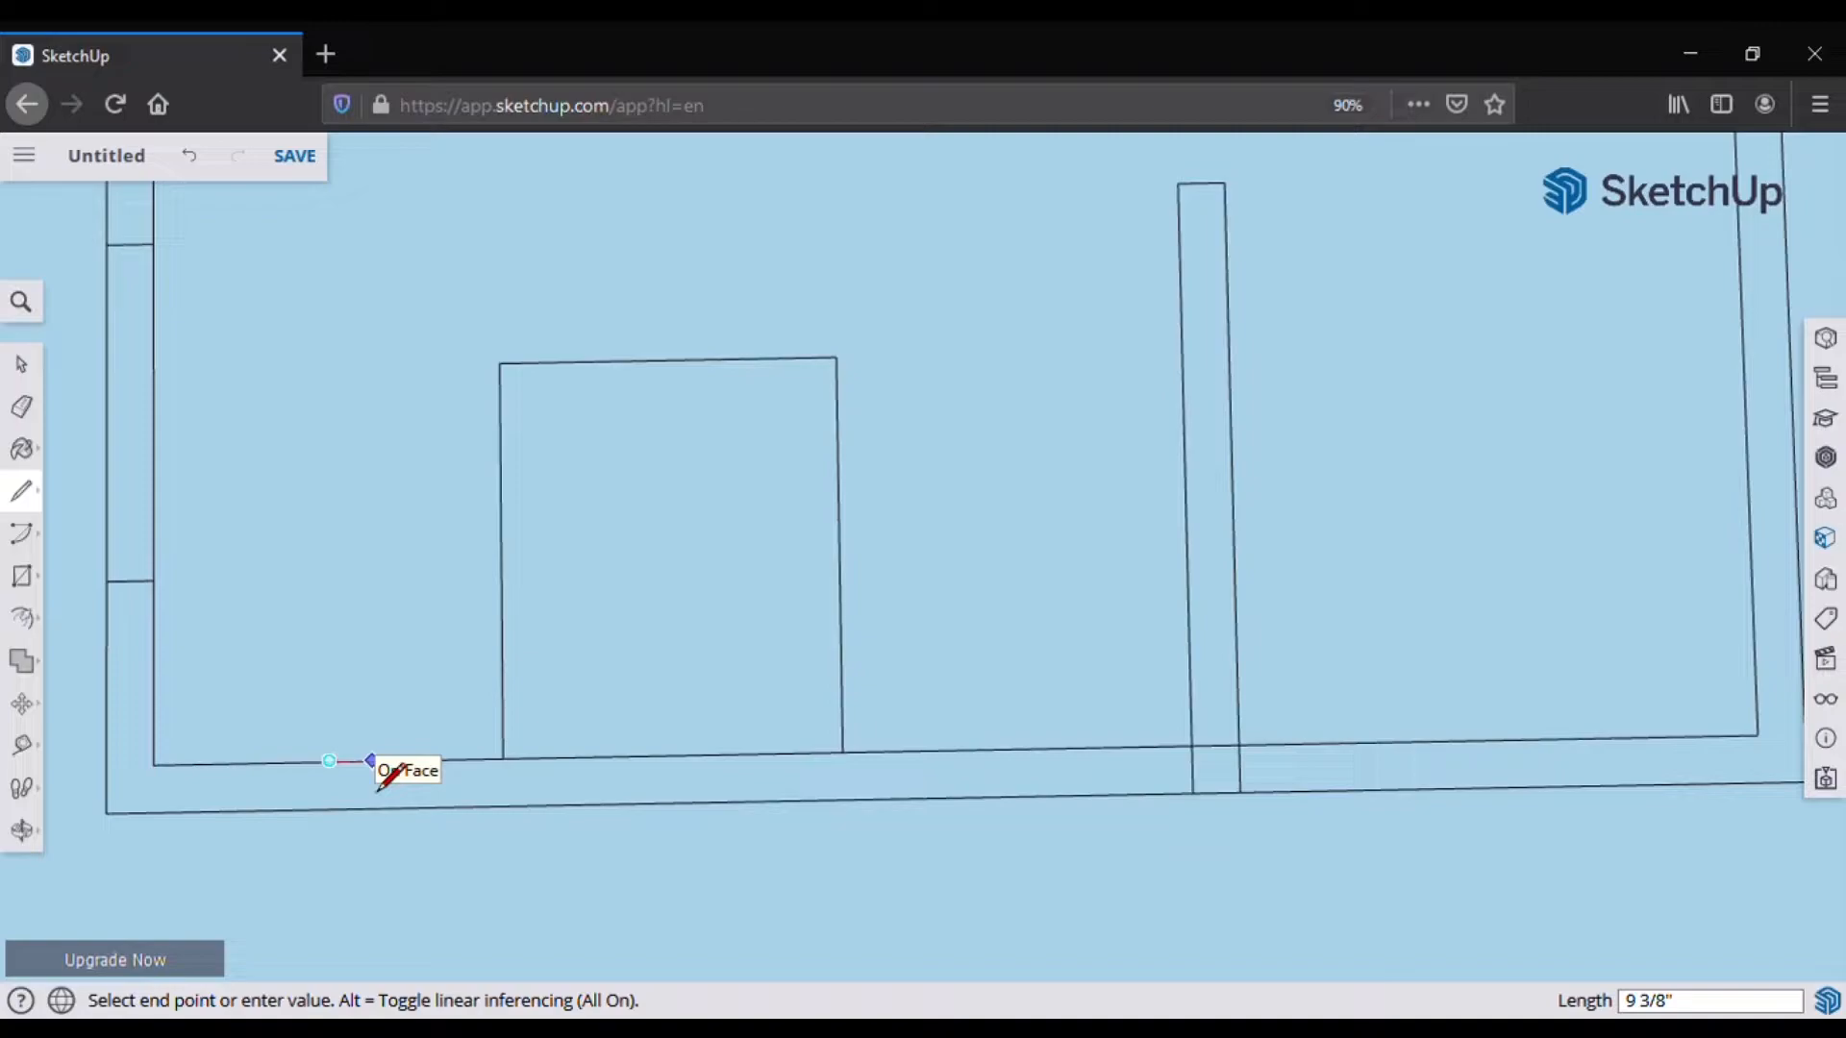
pyautogui.press('Return')
pyautogui.click(337, 762)
pyautogui.hotkey('ctrl', 'z')
pyautogui.click(330, 763)
pyautogui.write("1.5'")
pyautogui.press('Return')
pyautogui.click(329, 763)
pyautogui.press('Escape')
# Step: Draw cross lines over the bottom wall at 1.5' and 3' offsets
pyautogui.click(330, 761)
pyautogui.write("1.5'")
pyautogui.press('Return')
pyautogui.click(413, 761)
pyautogui.click(414, 808)
pyautogui.click(413, 761)
pyautogui.write("3'")
pyautogui.press('Return')
pyautogui.click(413, 760)
pyautogui.click(329, 761)
pyautogui.click(330, 761)
pyautogui.click(241, 763)
# Step: Undo the extra bottom-wall cross line and retrace the wall edge with a new cross line
pyautogui.click(241, 763)
pyautogui.click(241, 810)
pyautogui.click(241, 762)
pyautogui.hotkey('ctrl', 'z')
pyautogui.click(240, 810)
pyautogui.click(241, 762)
pyautogui.hotkey('ctrl', 'z')
pyautogui.click(414, 760)
pyautogui.click(330, 760)
pyautogui.click(243, 762)
pyautogui.click(243, 810)
pyautogui.click(243, 762)
pyautogui.click(245, 764)
# Step: Add 3' cross lines over the bottom wall further right
pyautogui.scroll(-4, 449, 774)
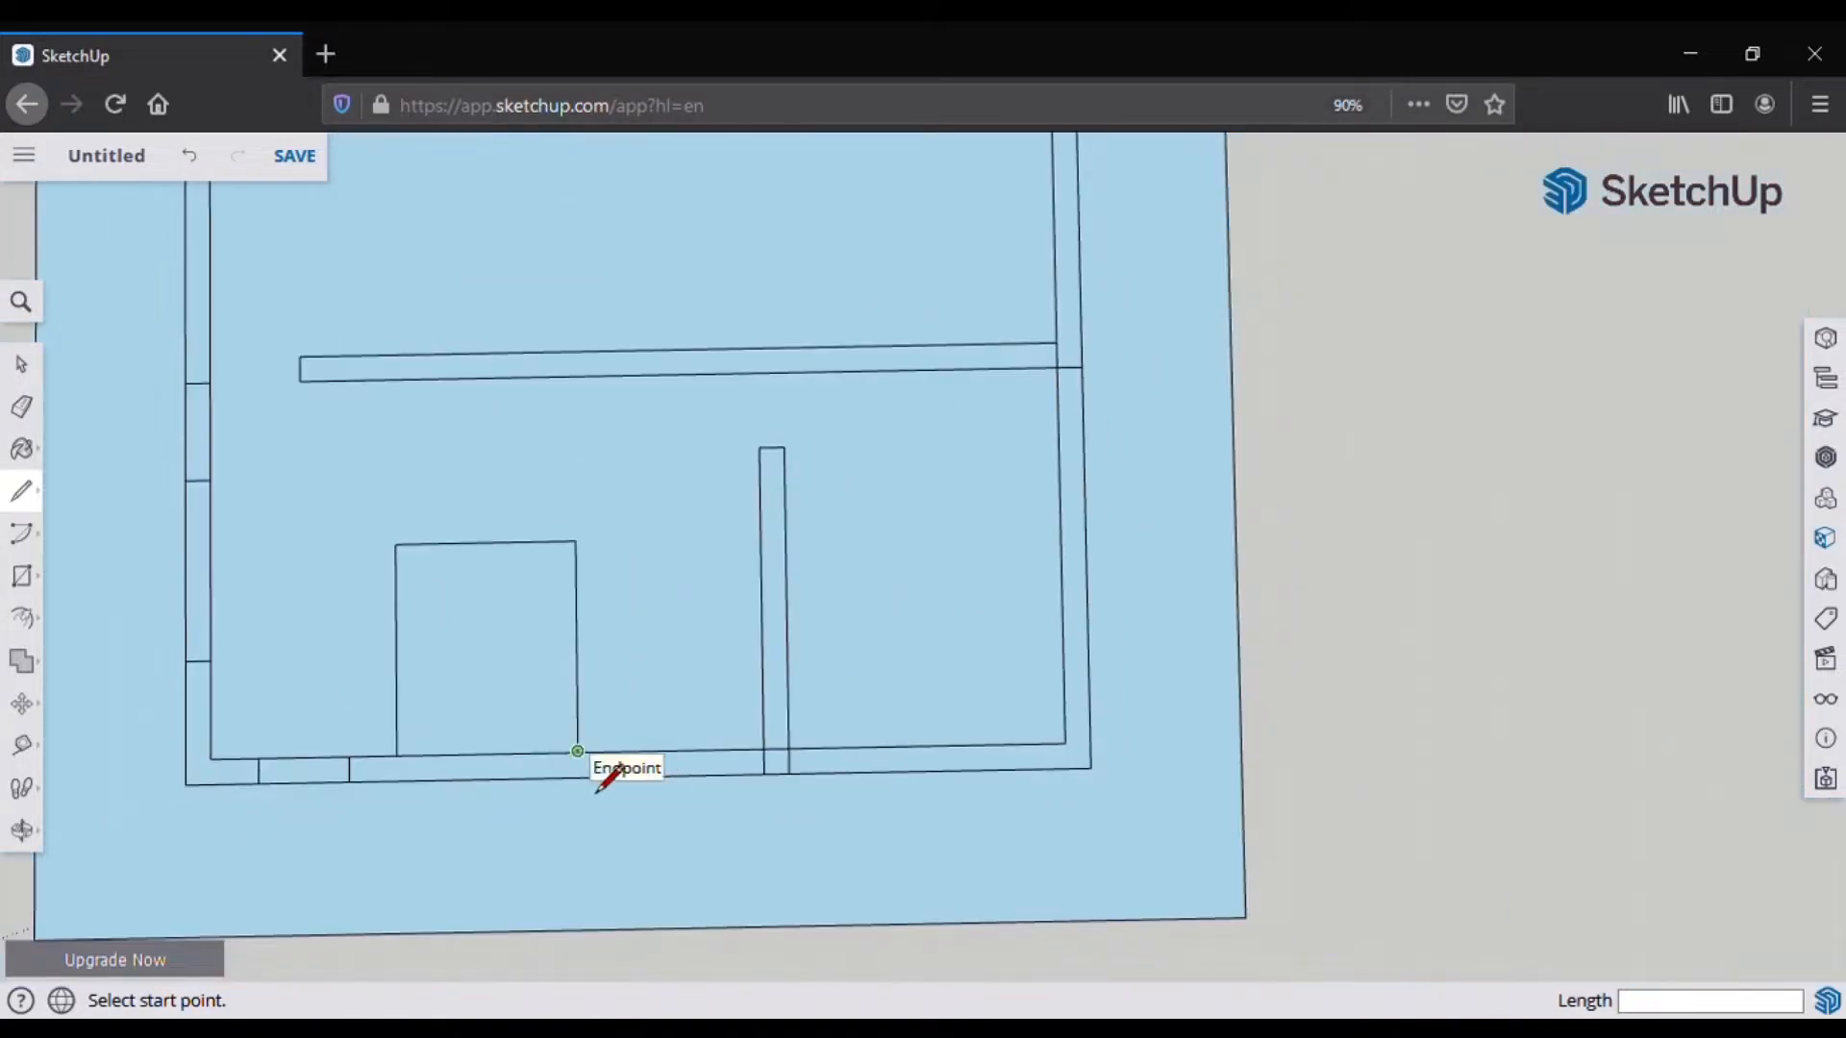
pyautogui.click(671, 751)
pyautogui.click(716, 750)
pyautogui.click(716, 775)
pyautogui.click(716, 750)
pyautogui.click(625, 752)
pyautogui.click(625, 752)
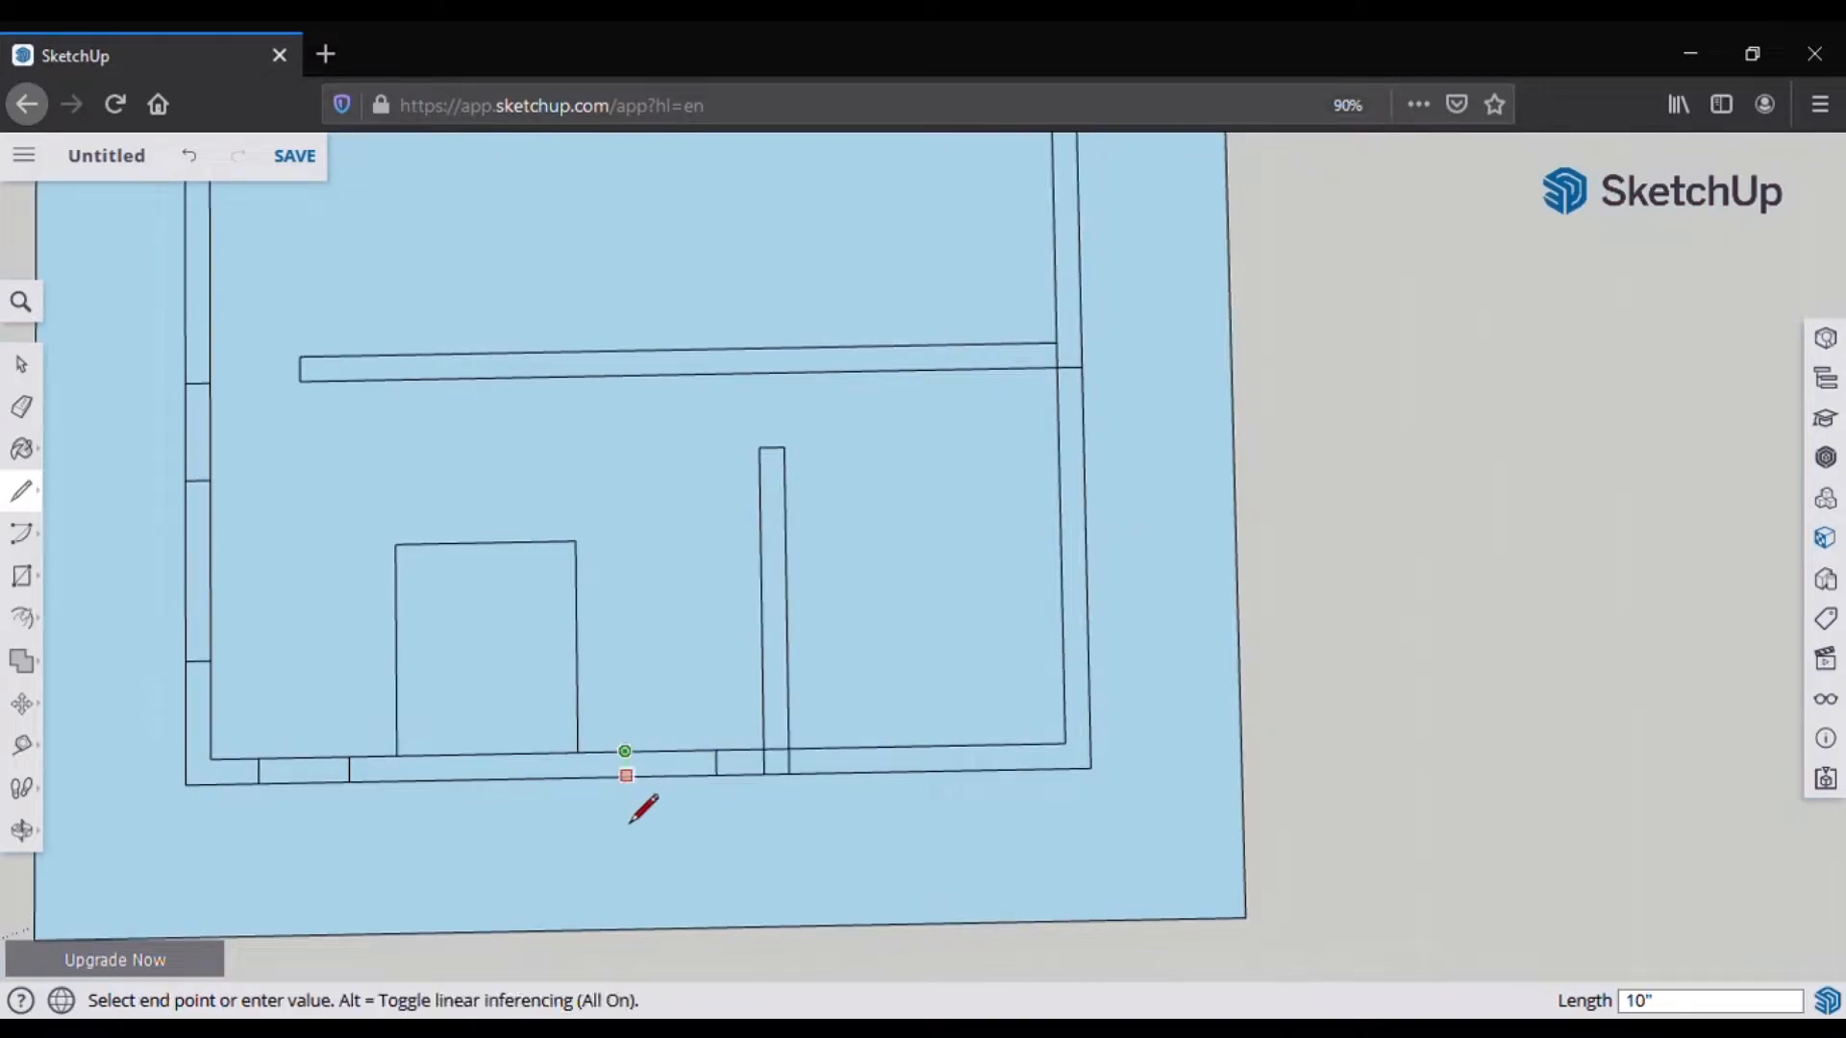
pyautogui.click(626, 776)
pyautogui.scroll(-3, 510, 776)
pyautogui.scroll(3, 783, 777)
# Step: Draw a 10-inch cross line over the bottom wall, undoing the trailing line
pyautogui.click(760, 775)
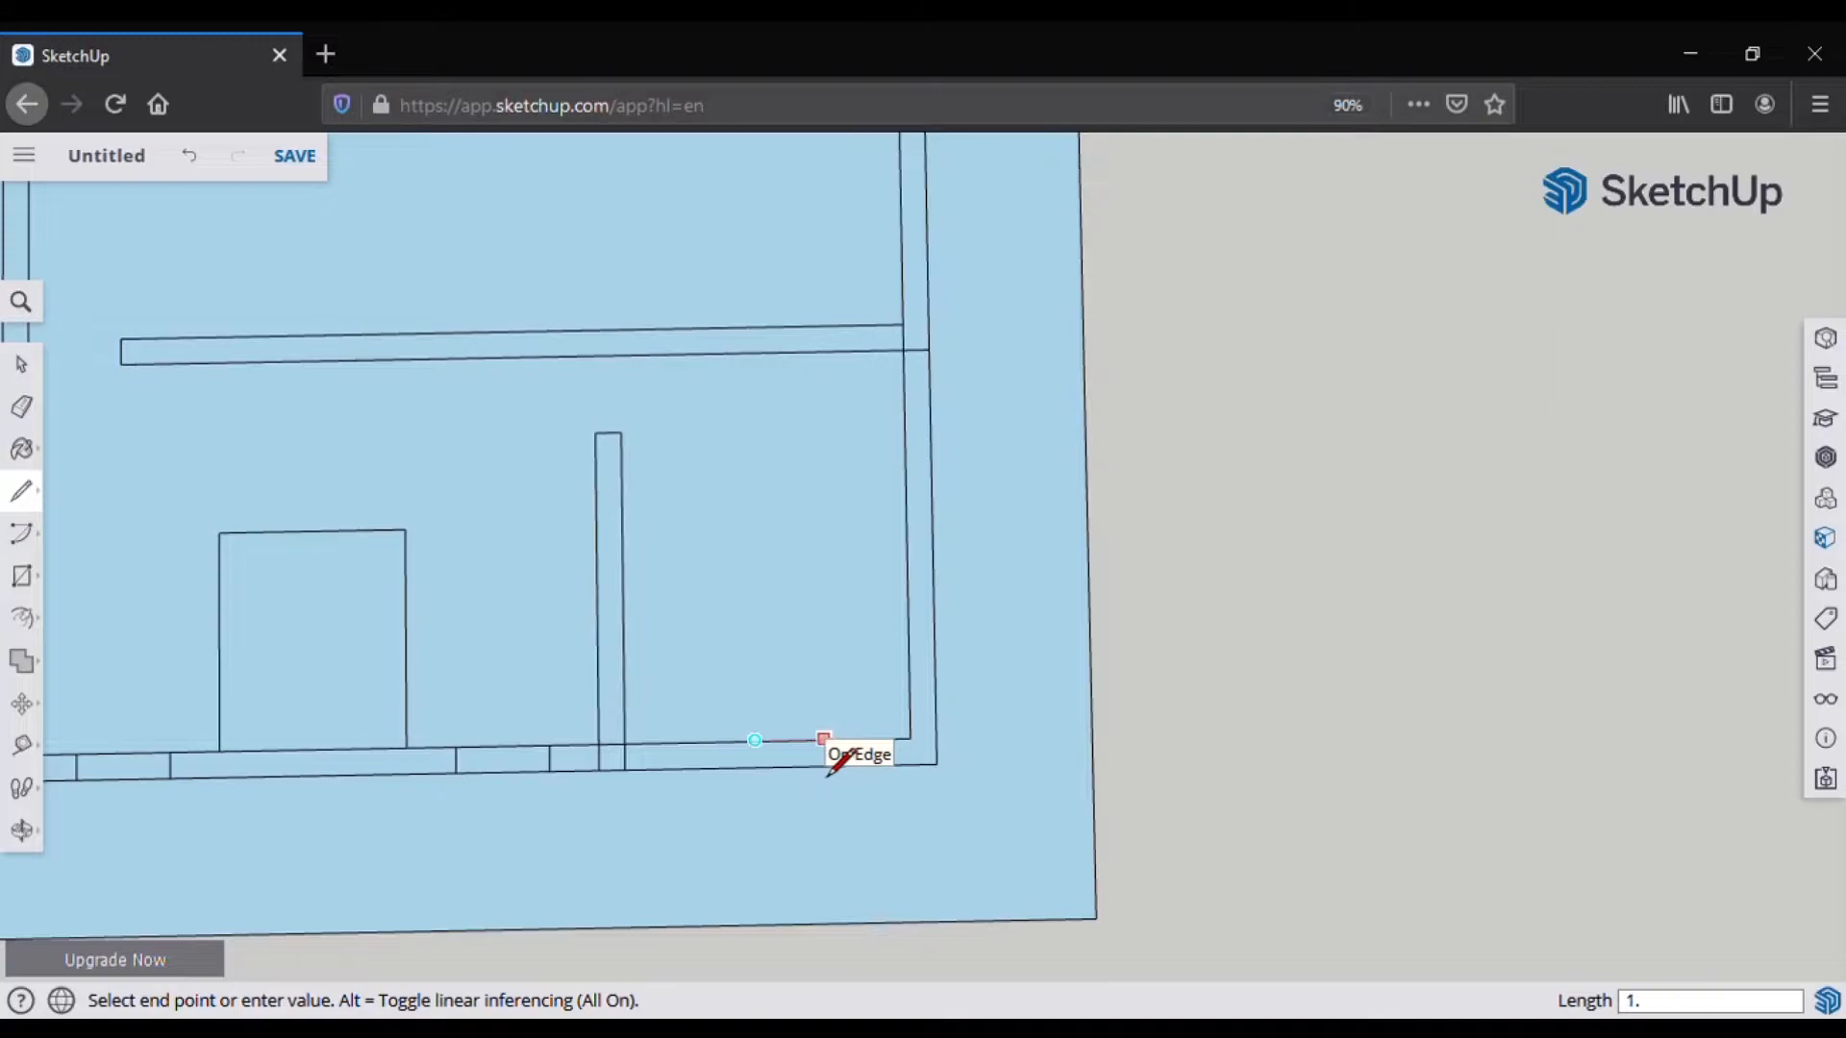
pyautogui.press('Escape')
pyautogui.click(755, 741)
pyautogui.click(848, 740)
pyautogui.click(848, 740)
pyautogui.click(847, 766)
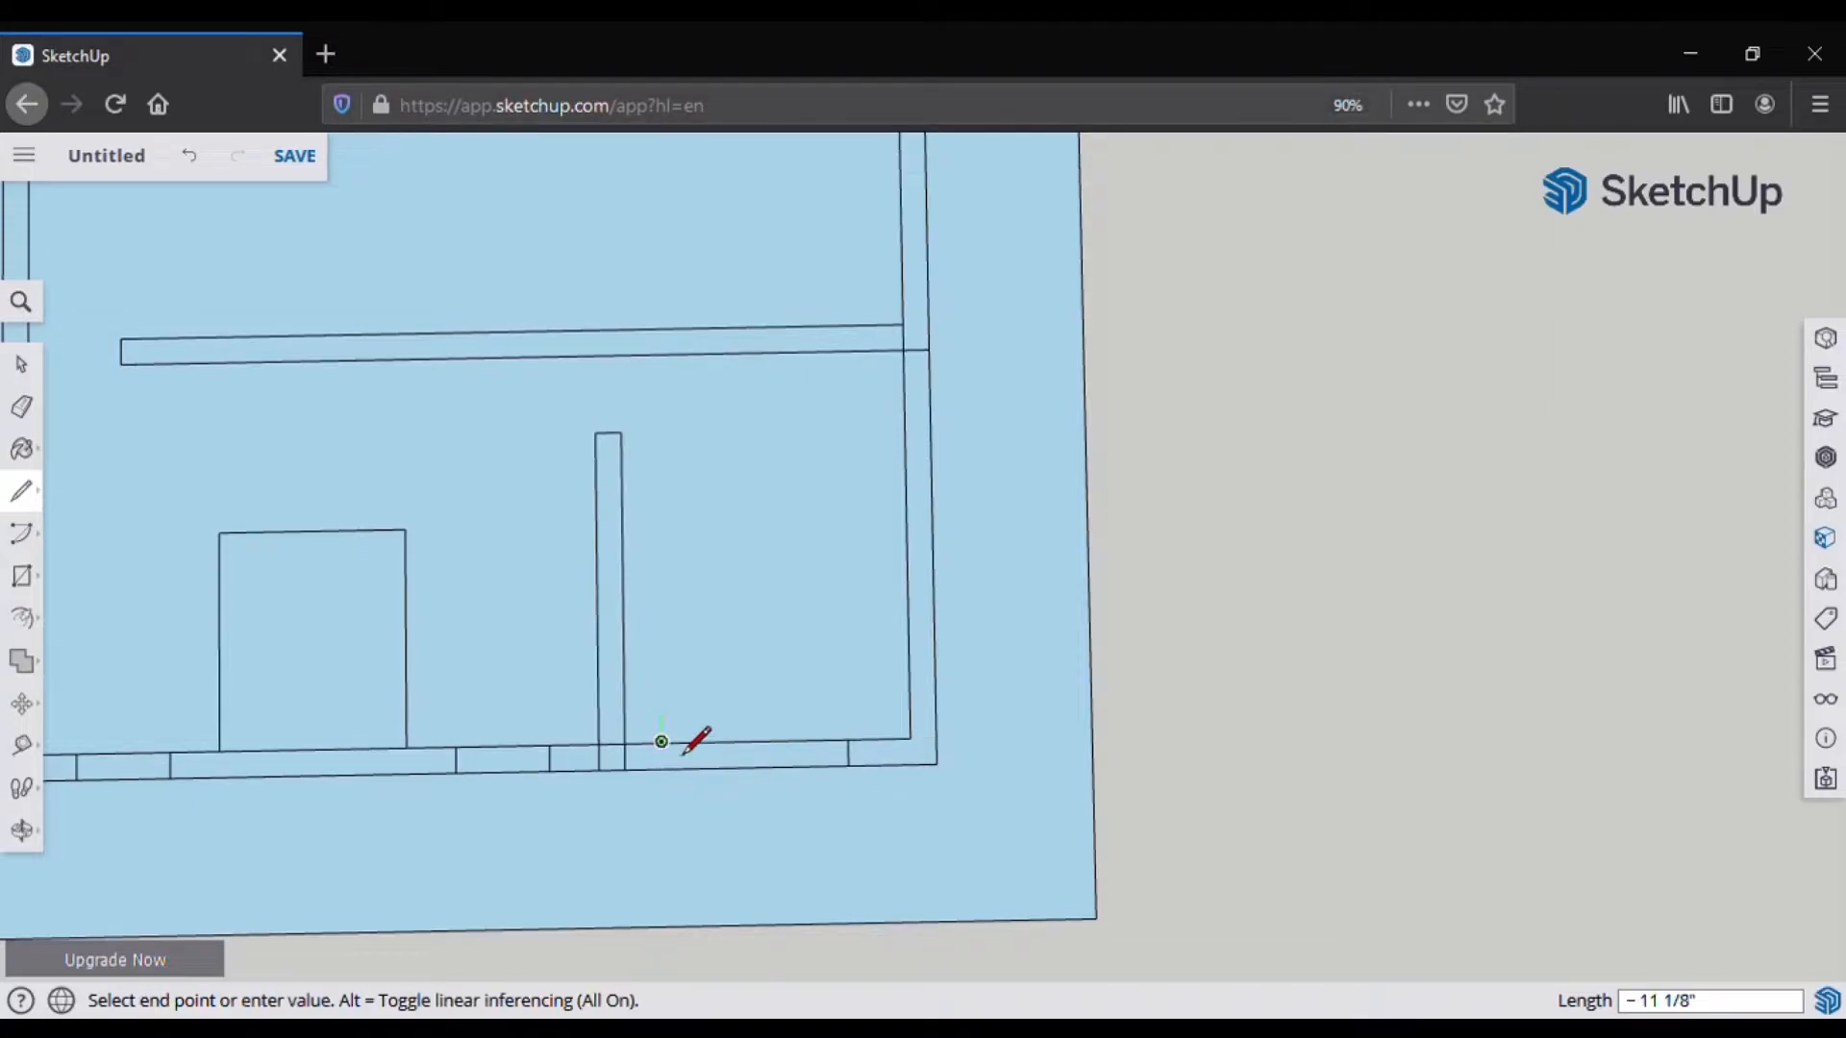
pyautogui.hotkey('ctrl', 'z')
# Step: Cancel stray lines and draw a cross line over the right wall
pyautogui.click(766, 774)
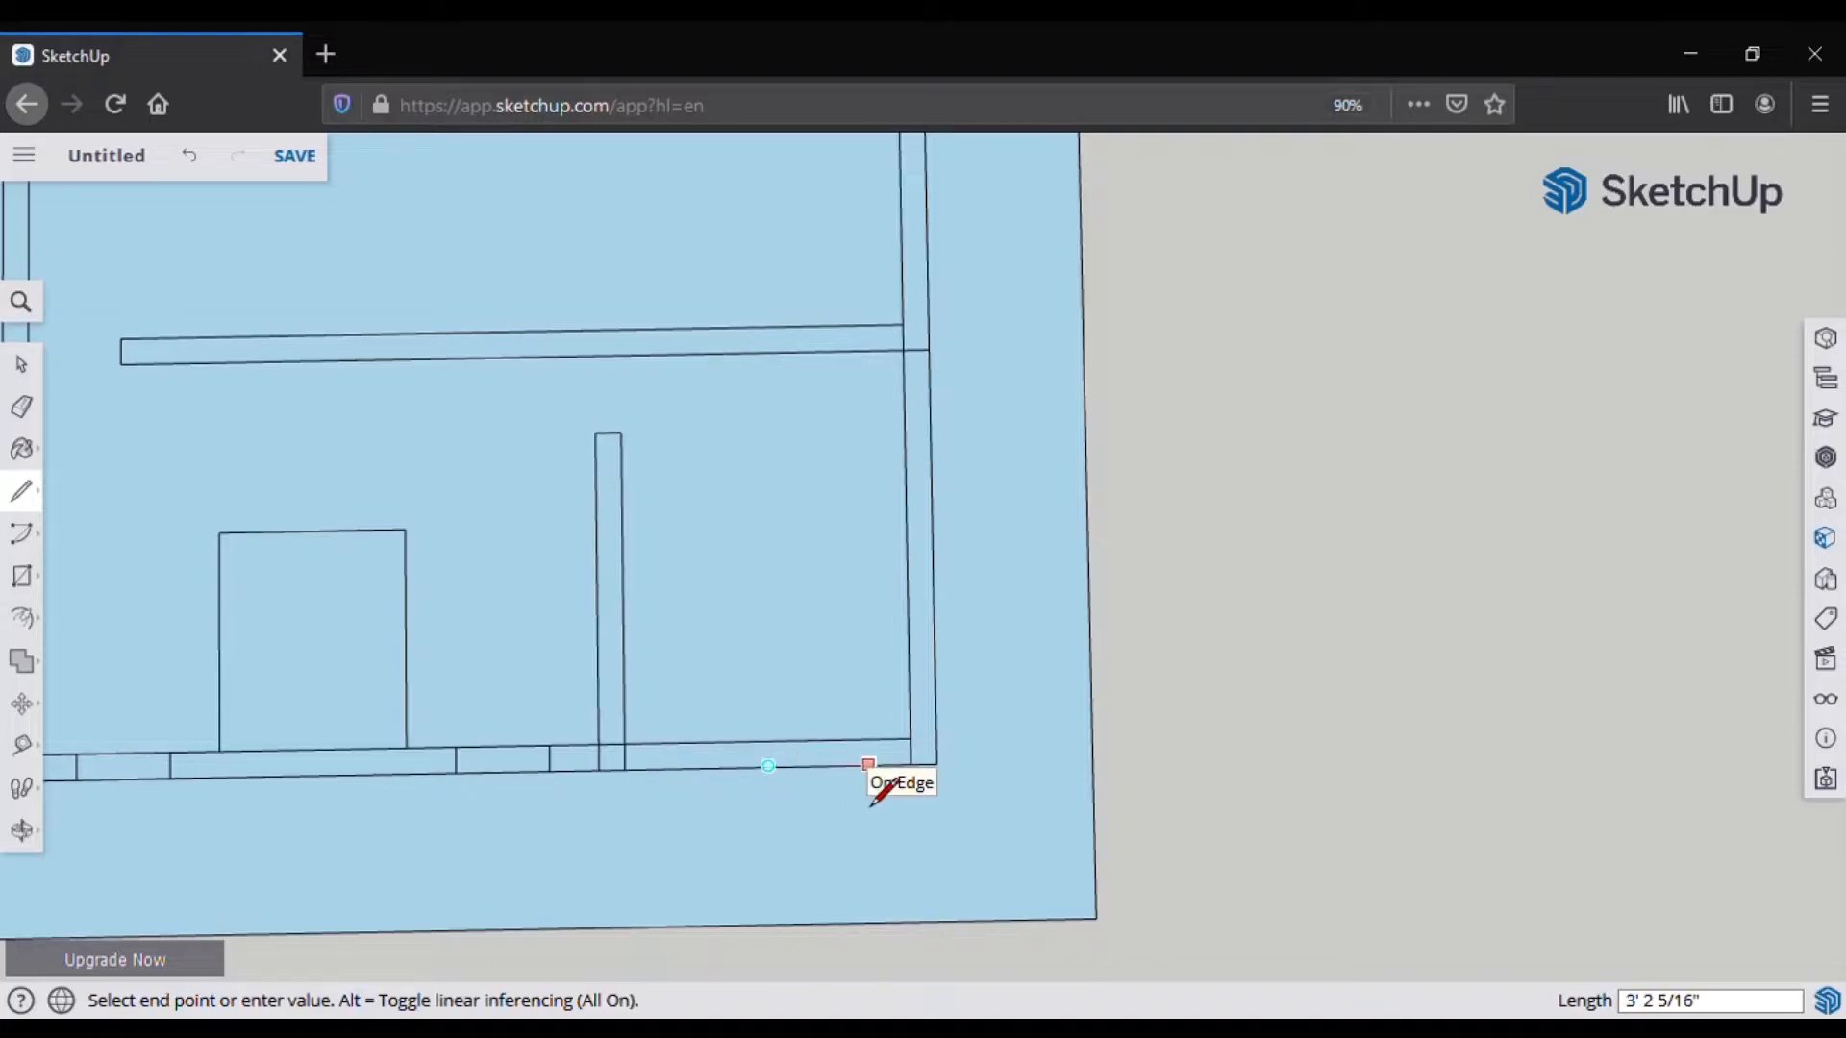
pyautogui.press('Escape')
pyautogui.click(769, 766)
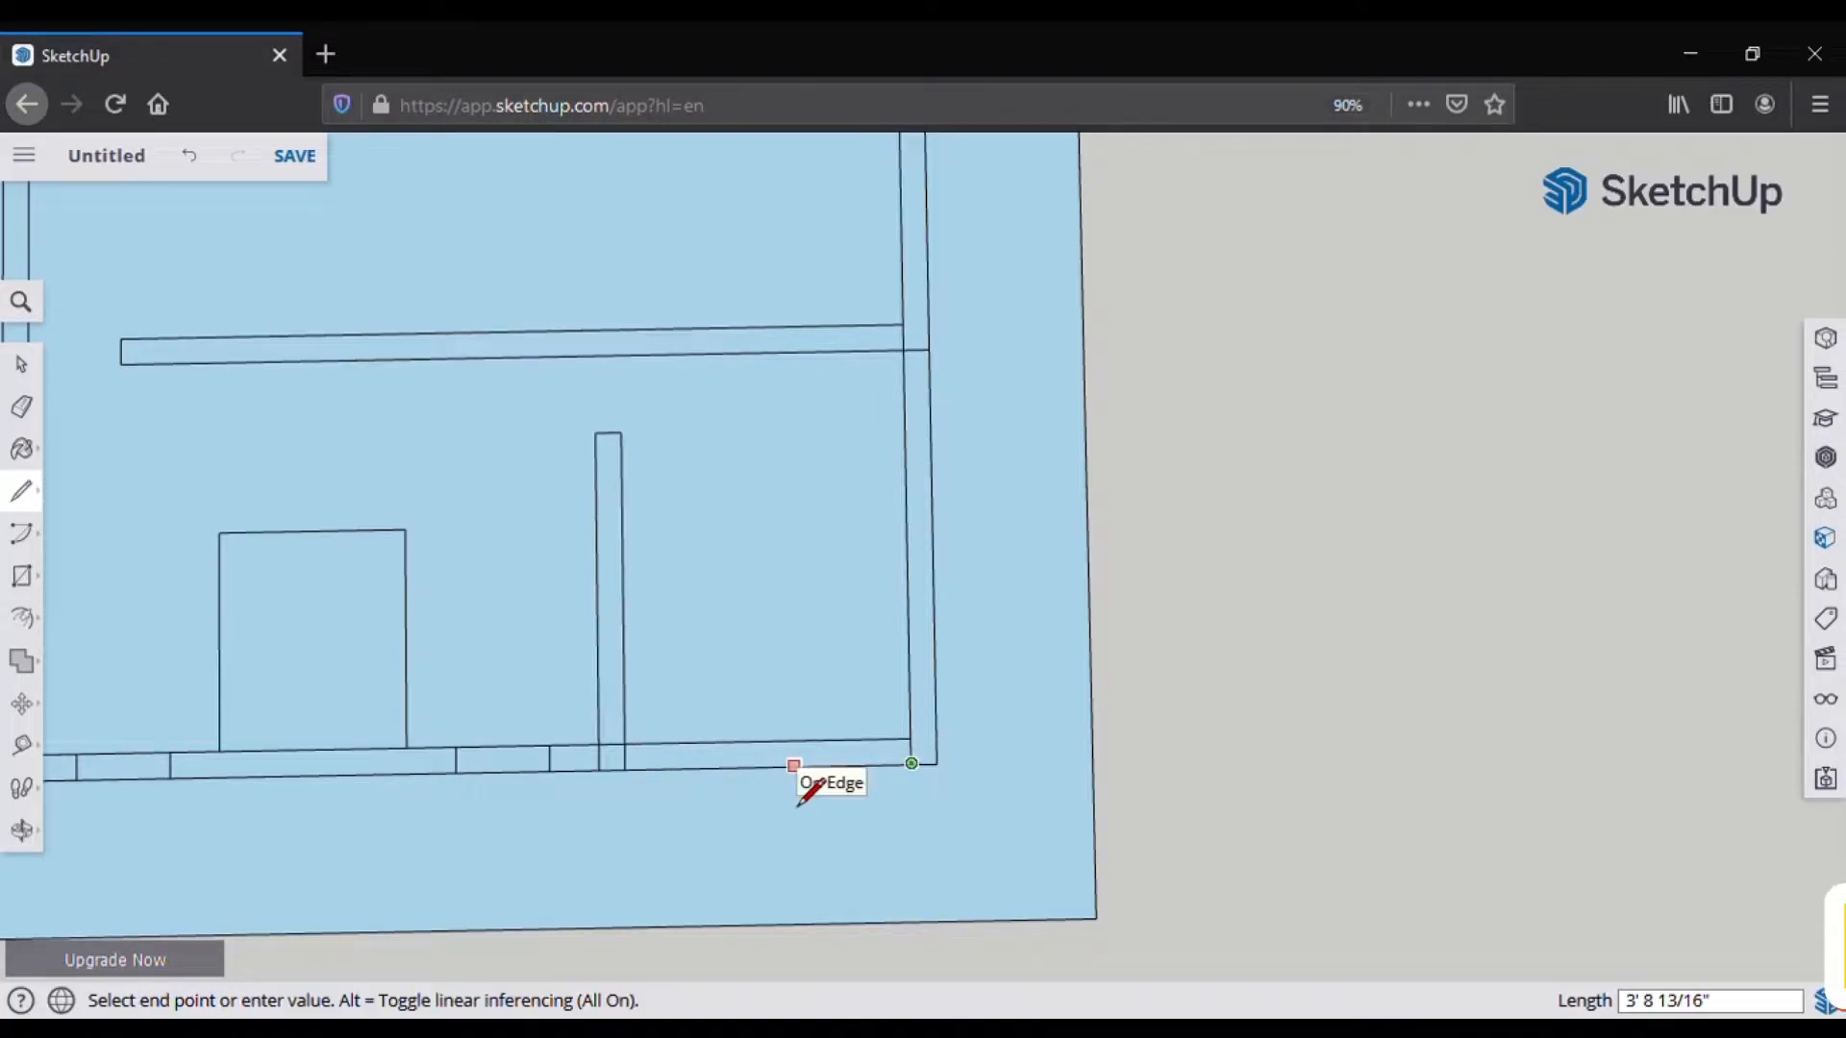
pyautogui.press('Escape')
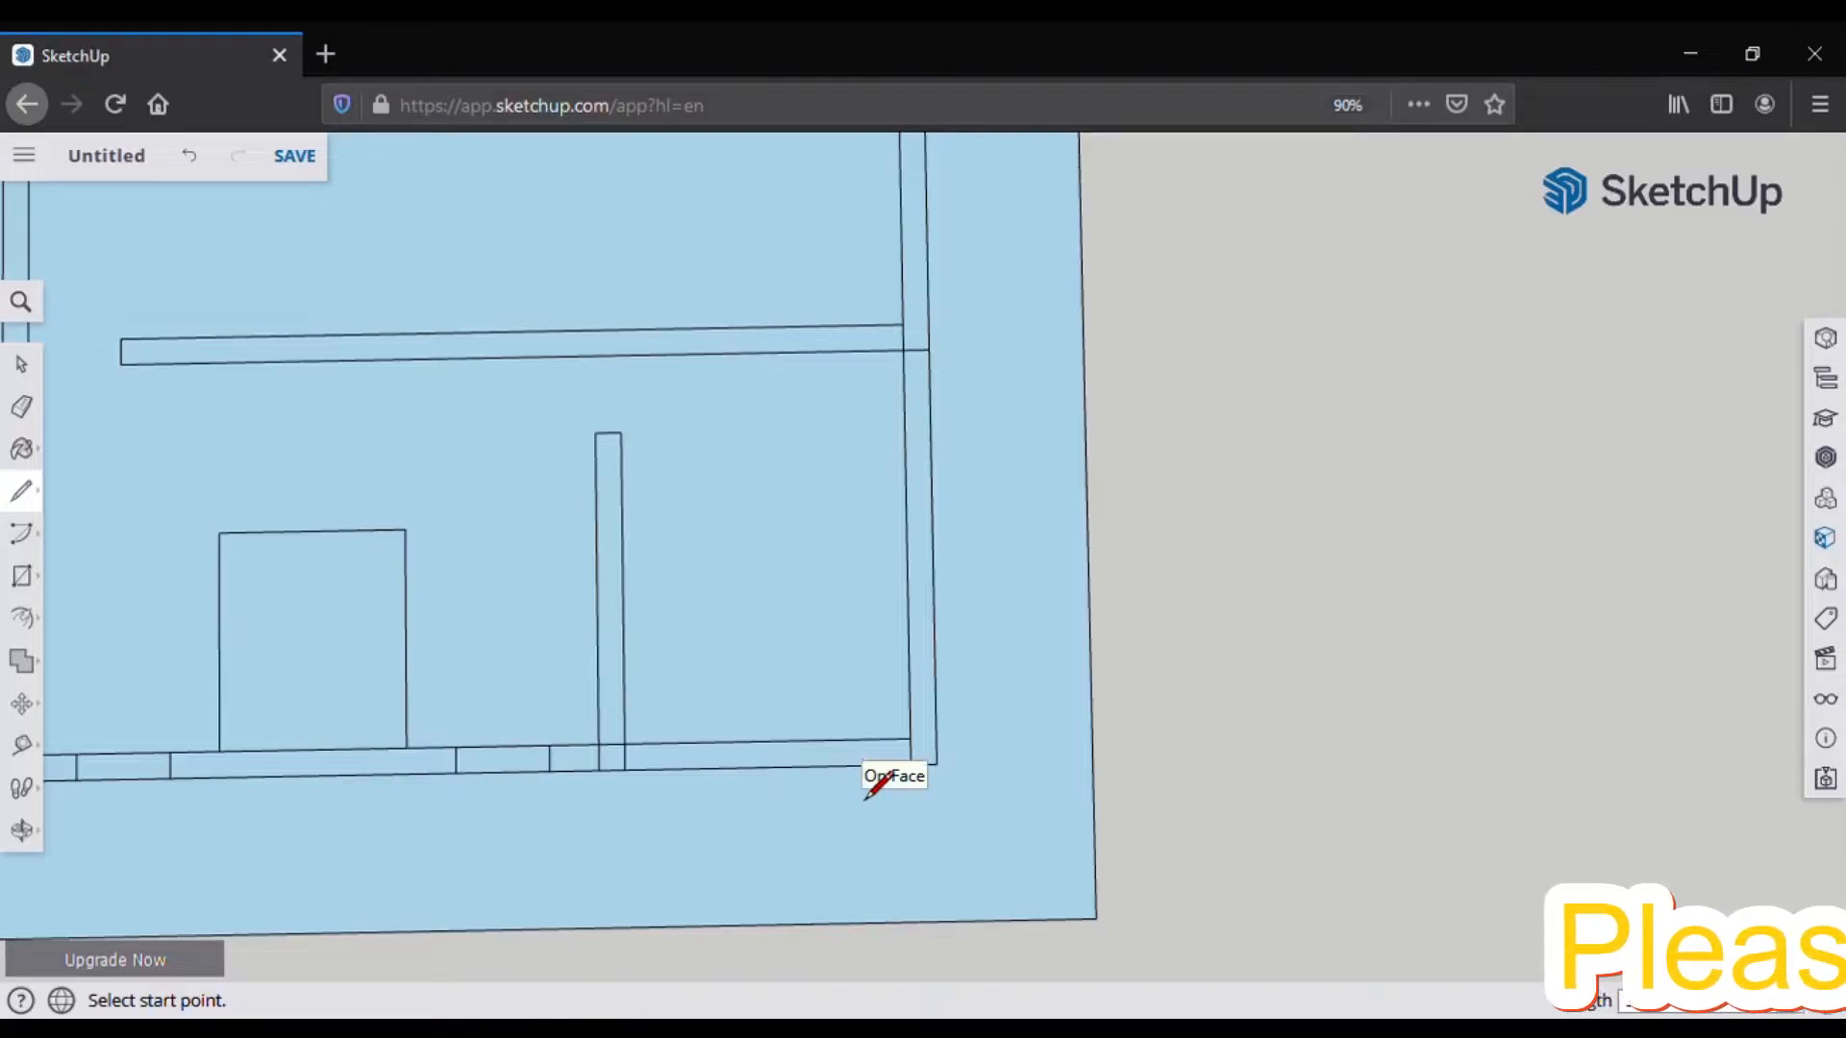
pyautogui.click(861, 766)
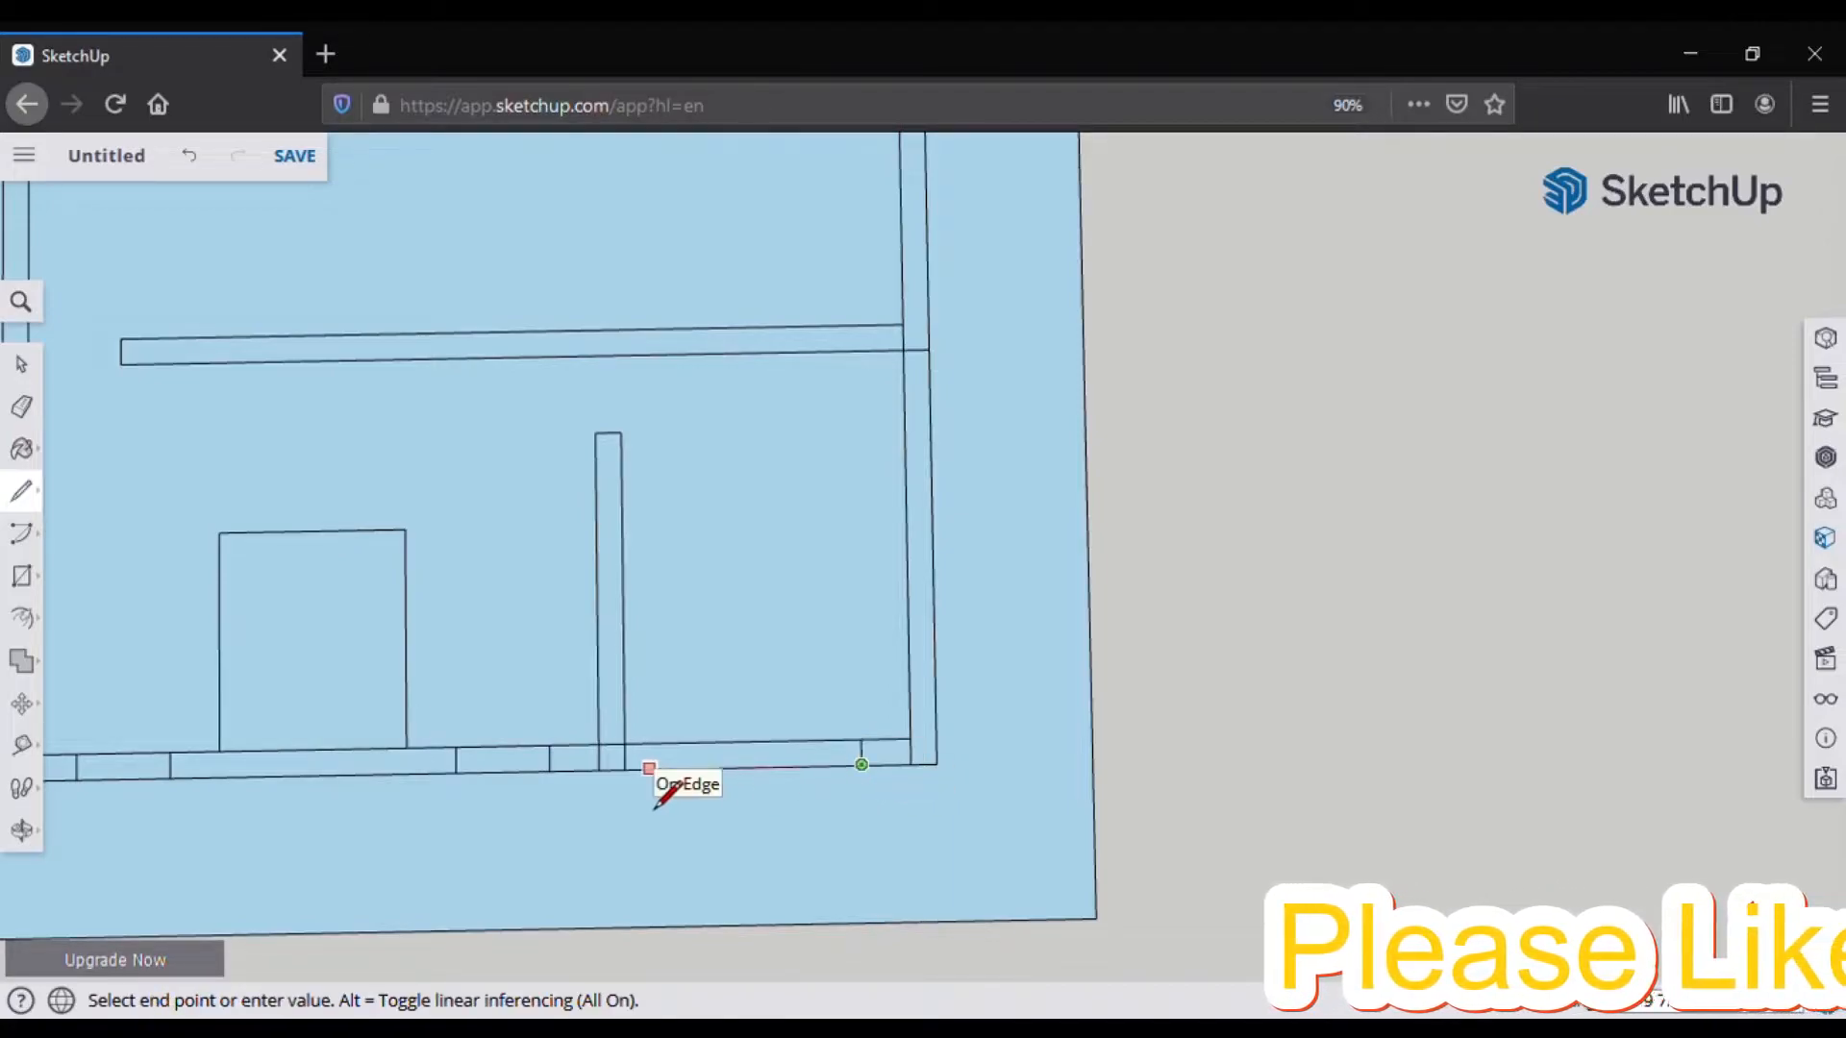
pyautogui.press('Escape')
pyautogui.scroll(-1, 805, 841)
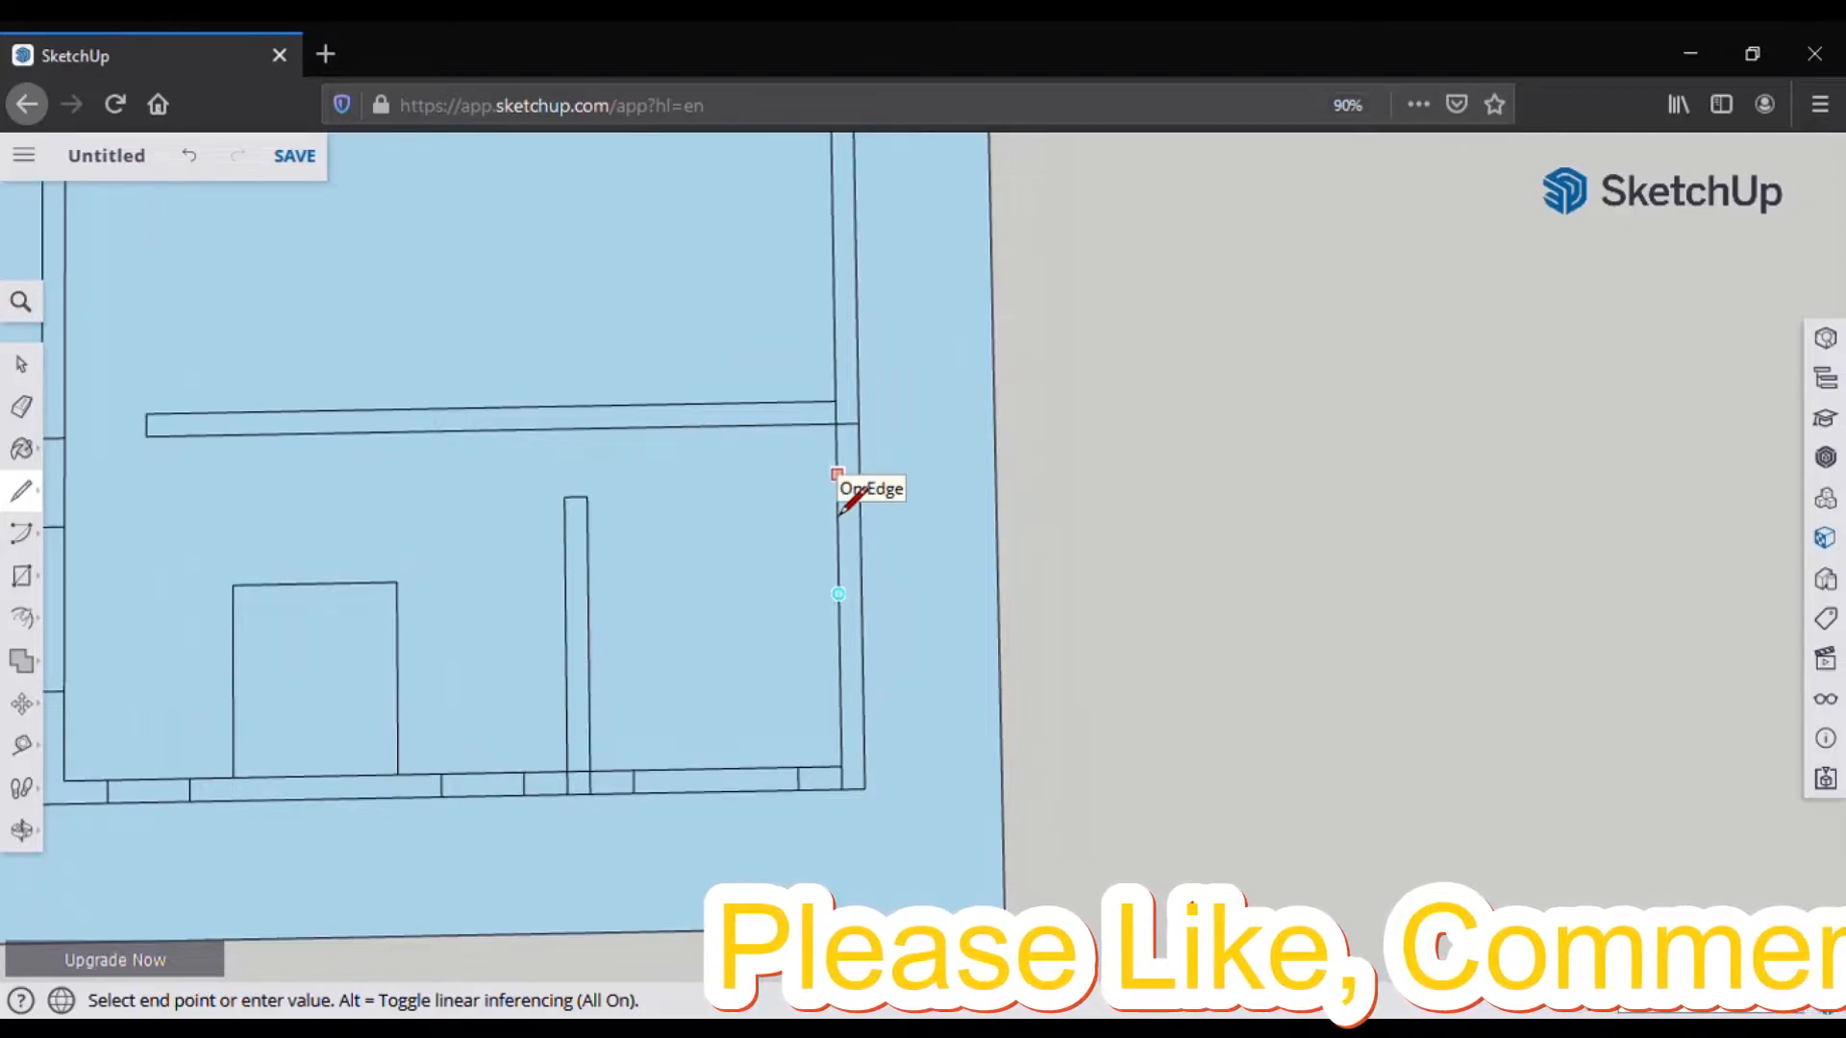
pyautogui.press('Escape')
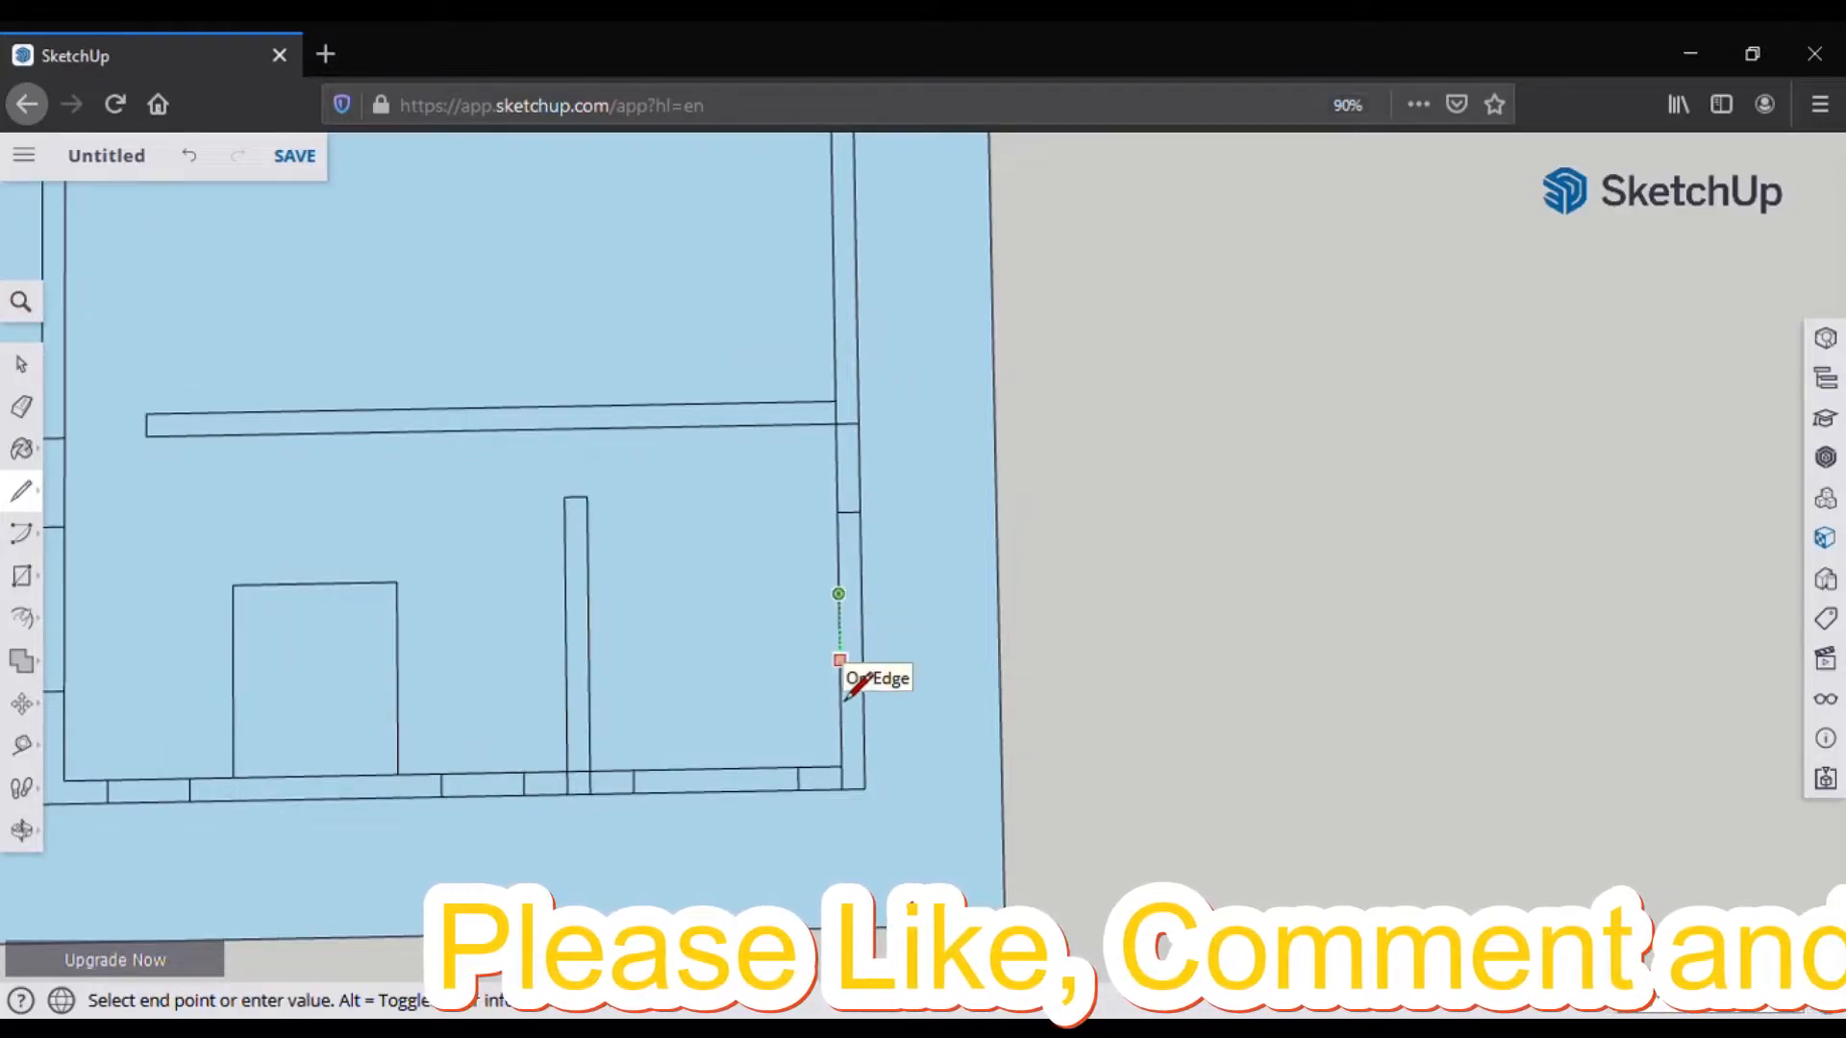
pyautogui.click(840, 675)
pyautogui.click(862, 676)
pyautogui.click(861, 513)
pyautogui.scroll(-5, 884, 778)
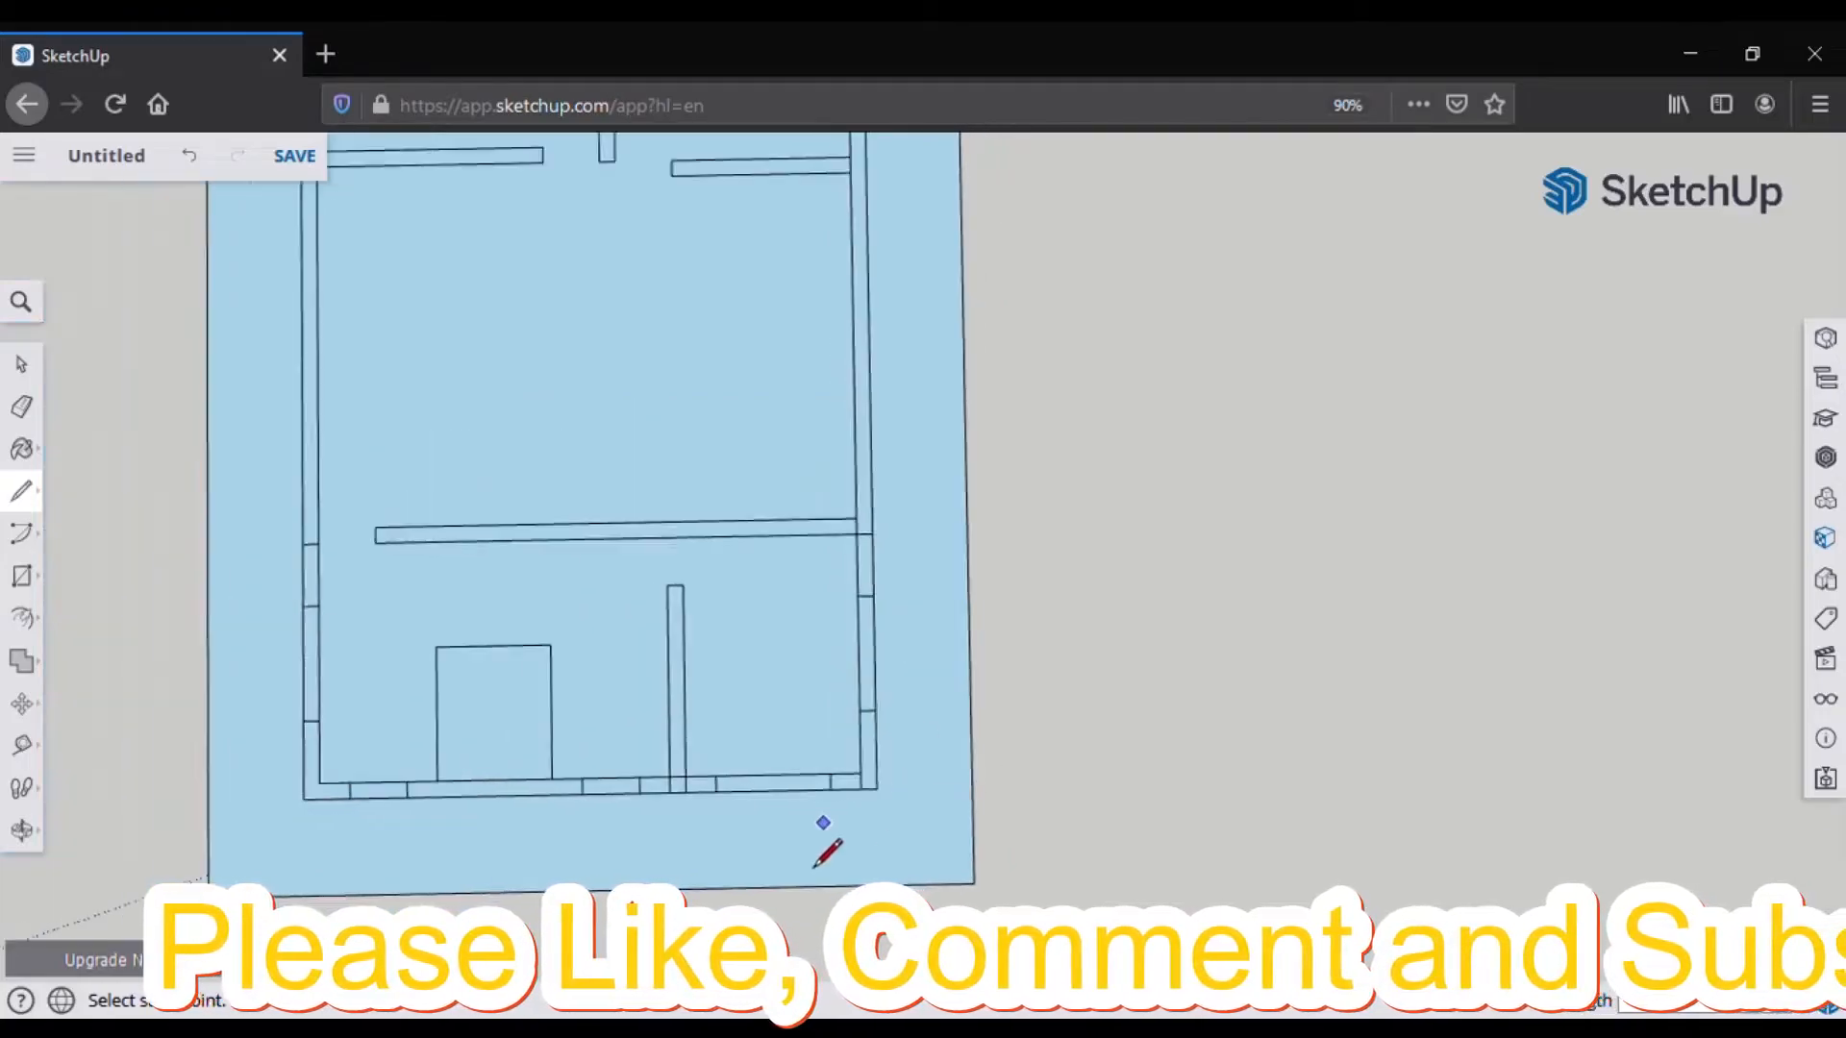
# Step: Draw the counter's first 24-inch edge out from the right wall corner
pyautogui.scroll(2, 740, 481)
pyautogui.scroll(1, 352, 432)
pyautogui.scroll(-2, 906, 535)
pyautogui.scroll(-1, 412, 399)
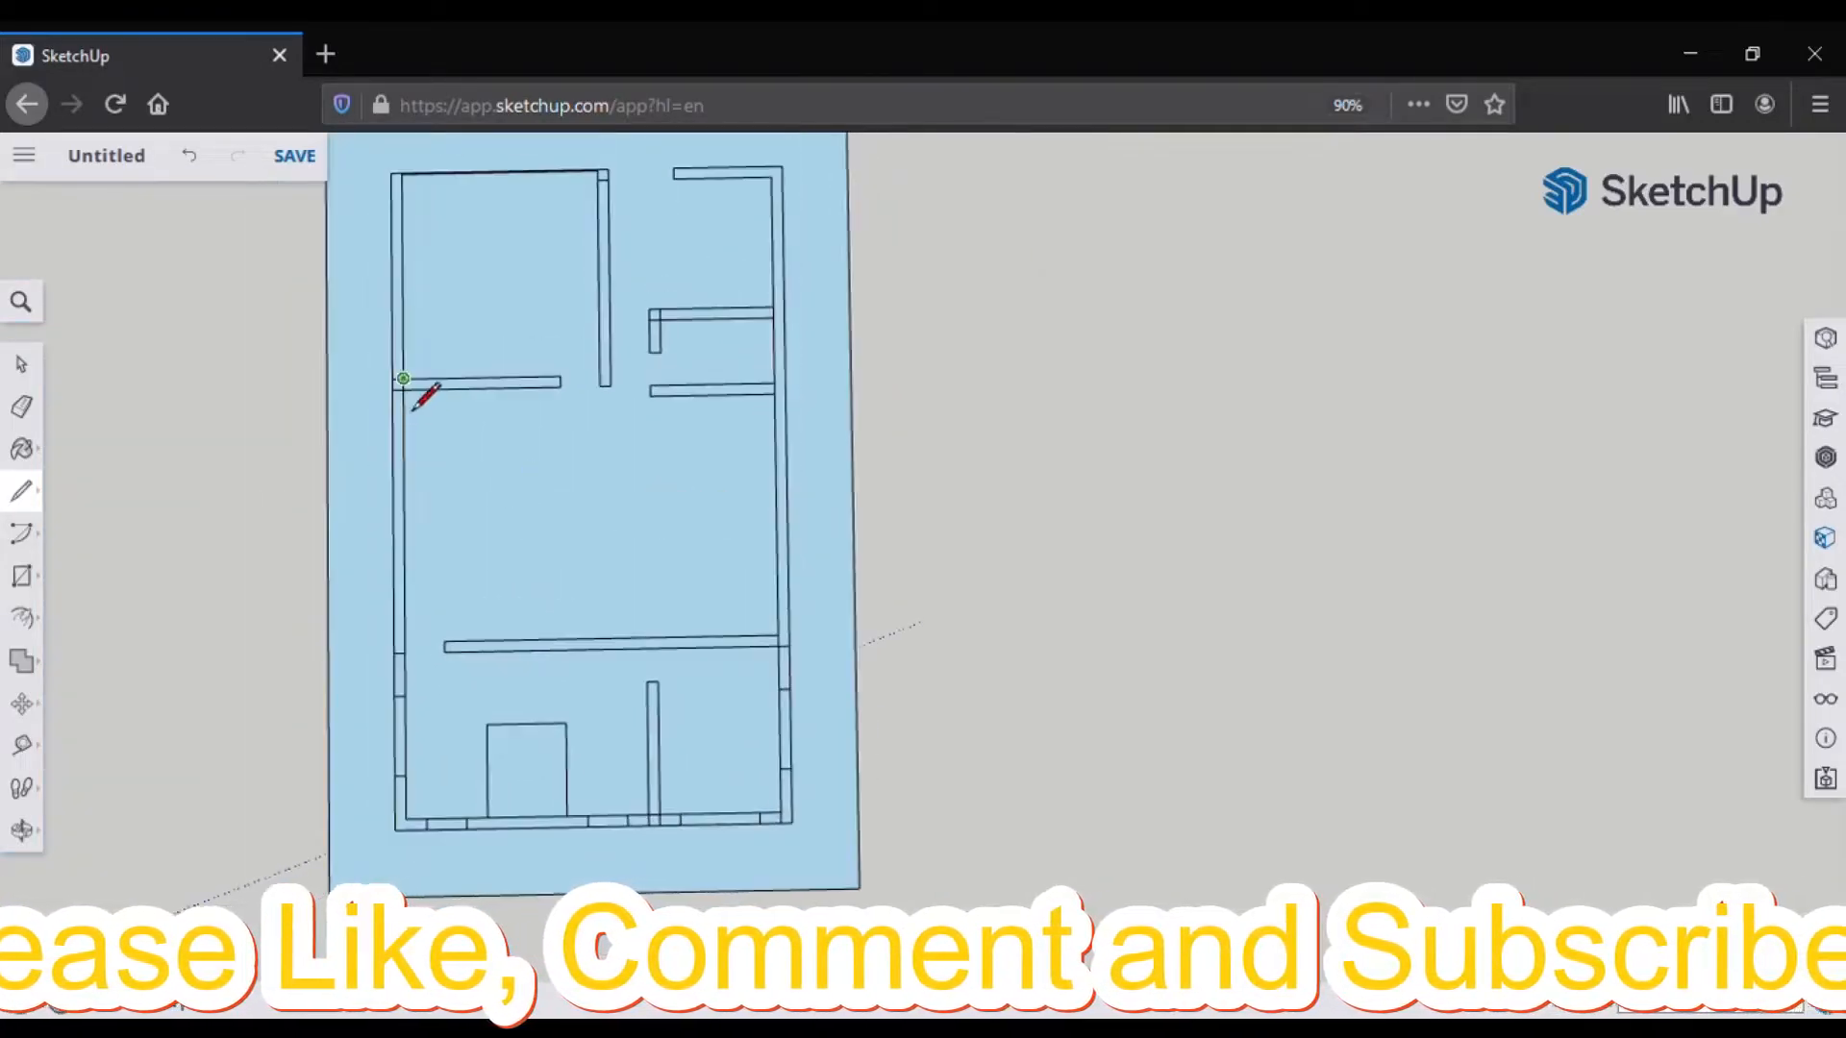
pyautogui.scroll(1, 556, 515)
pyautogui.scroll(-3, 504, 694)
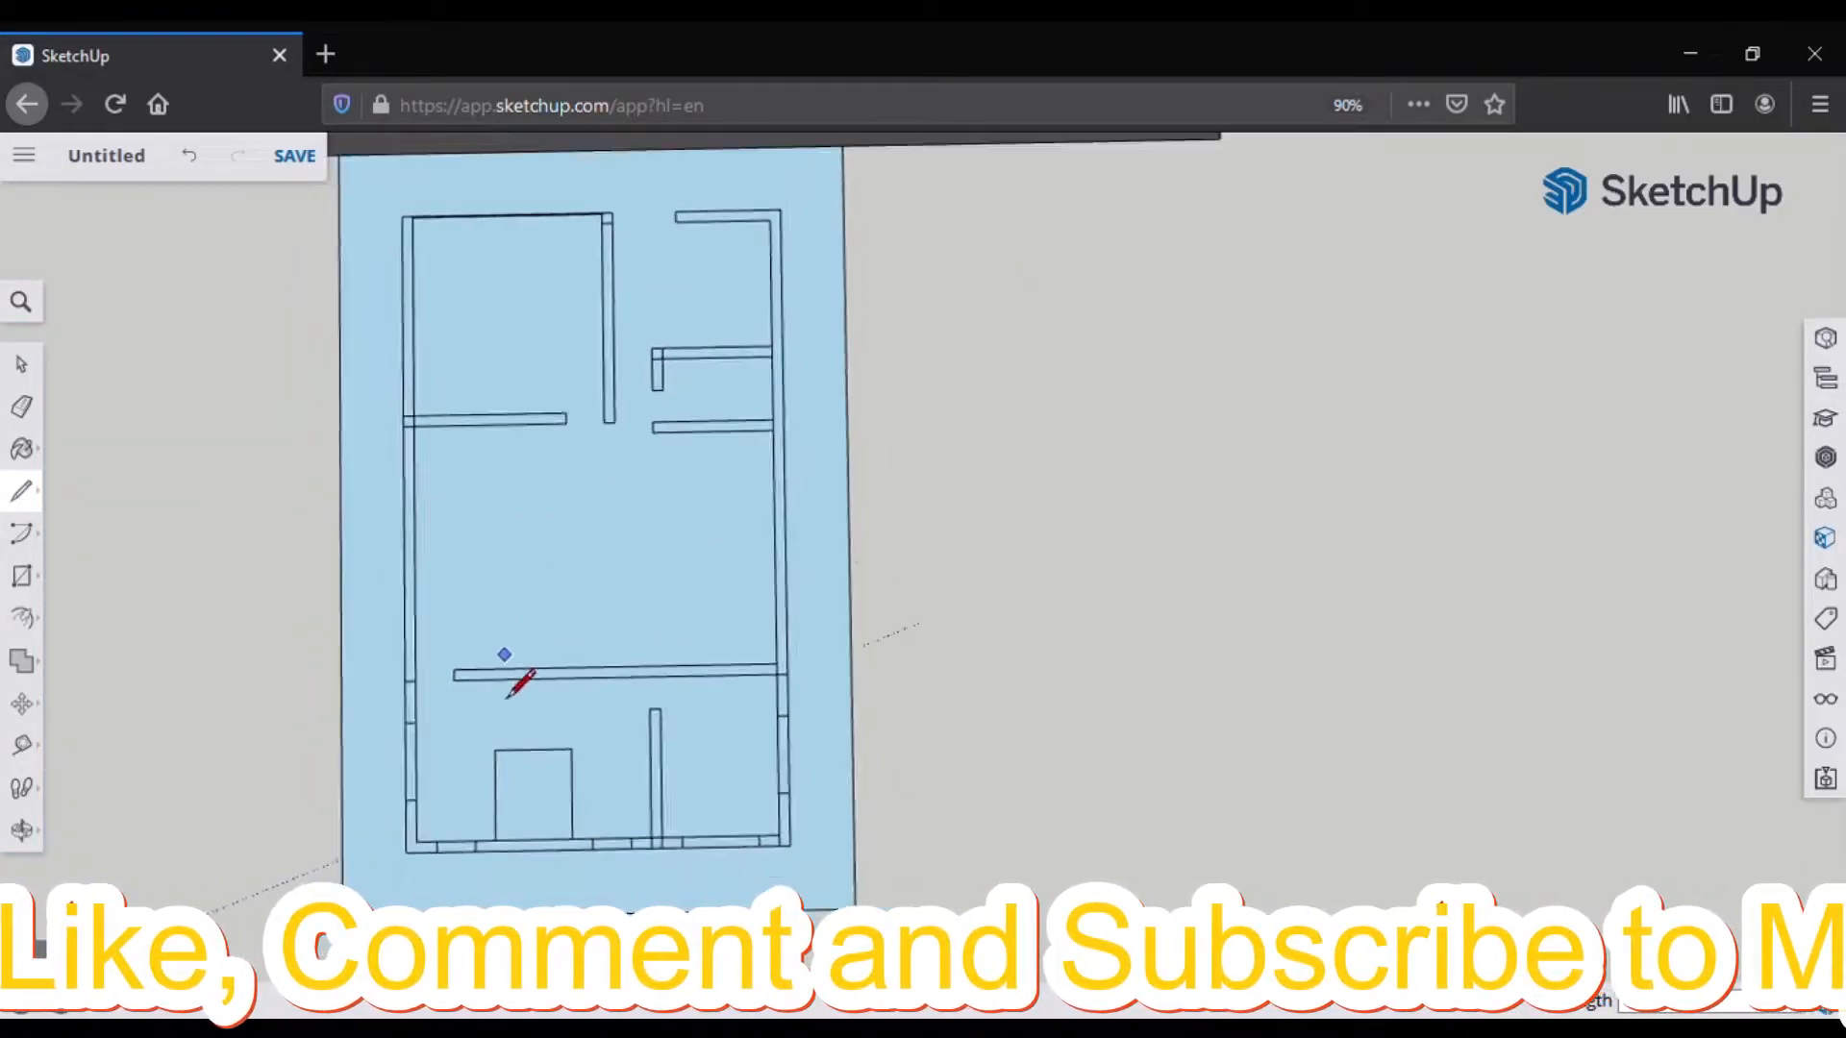
pyautogui.scroll(3, 720, 524)
pyautogui.scroll(1, 760, 484)
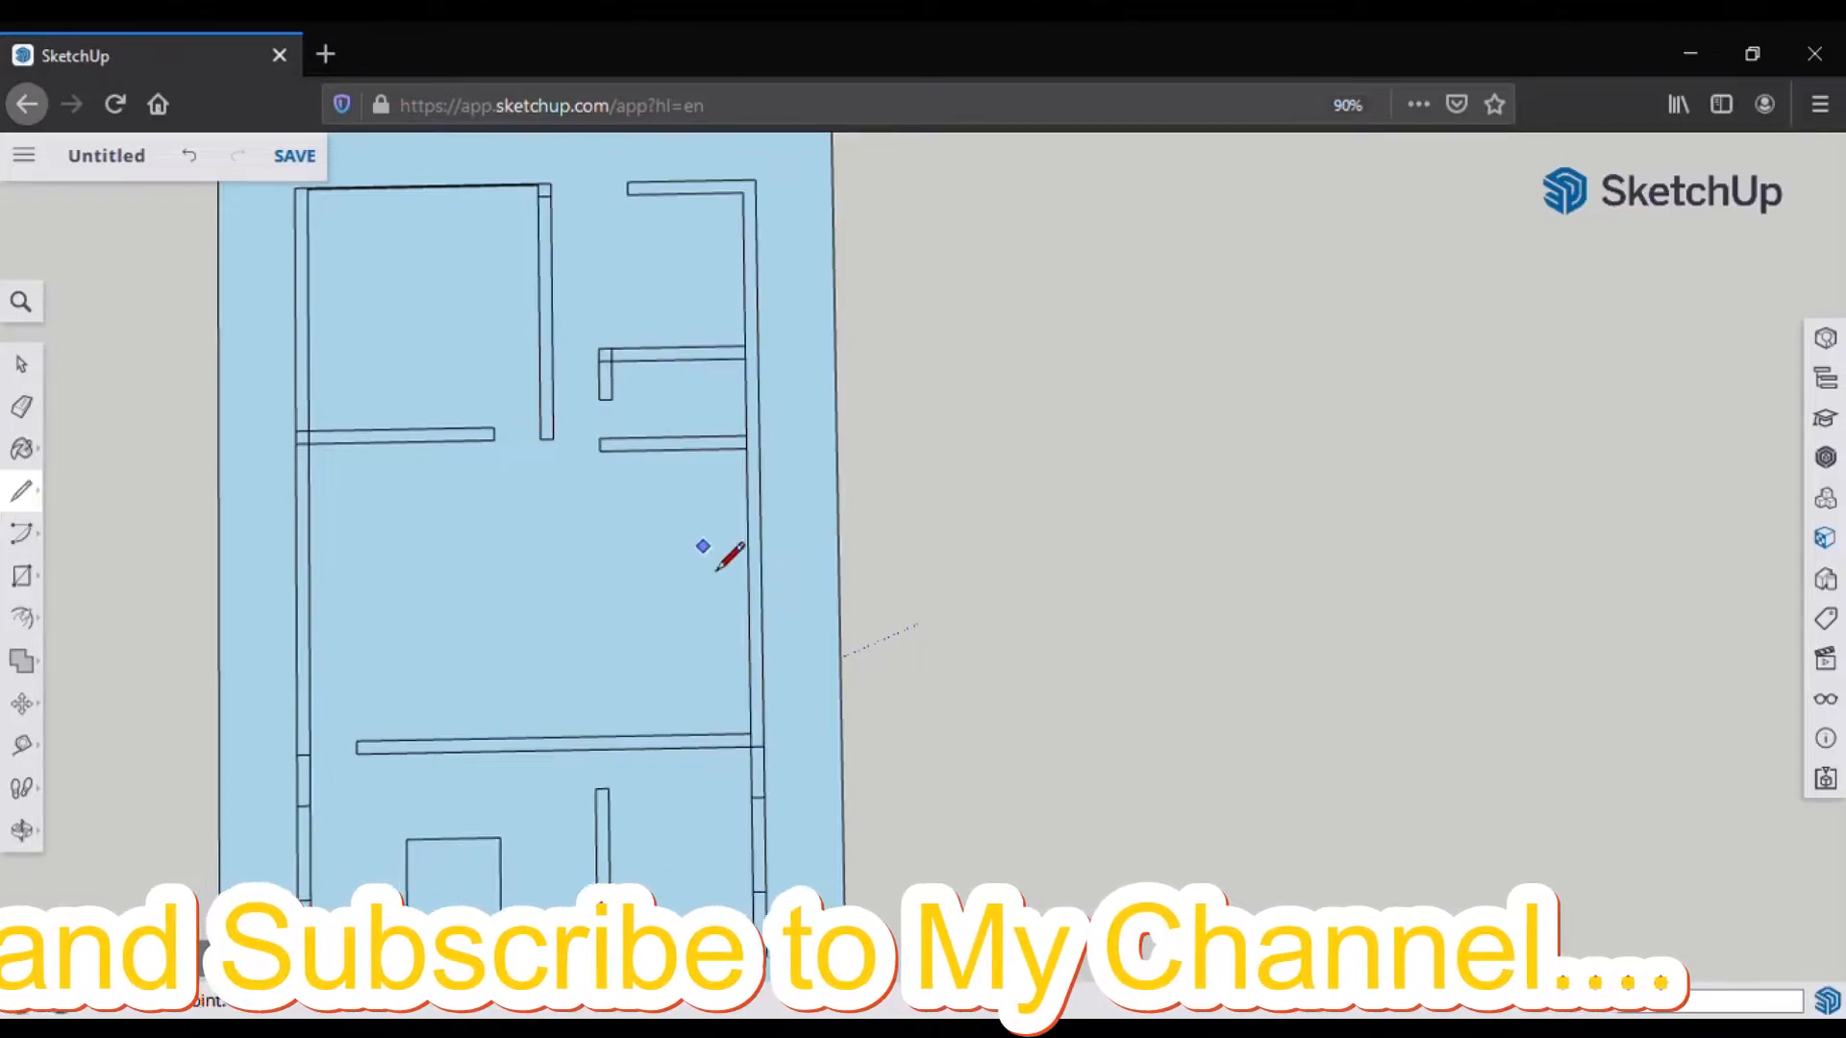
pyautogui.scroll(1, 684, 522)
pyautogui.scroll(-2, 597, 487)
pyautogui.scroll(2, 735, 467)
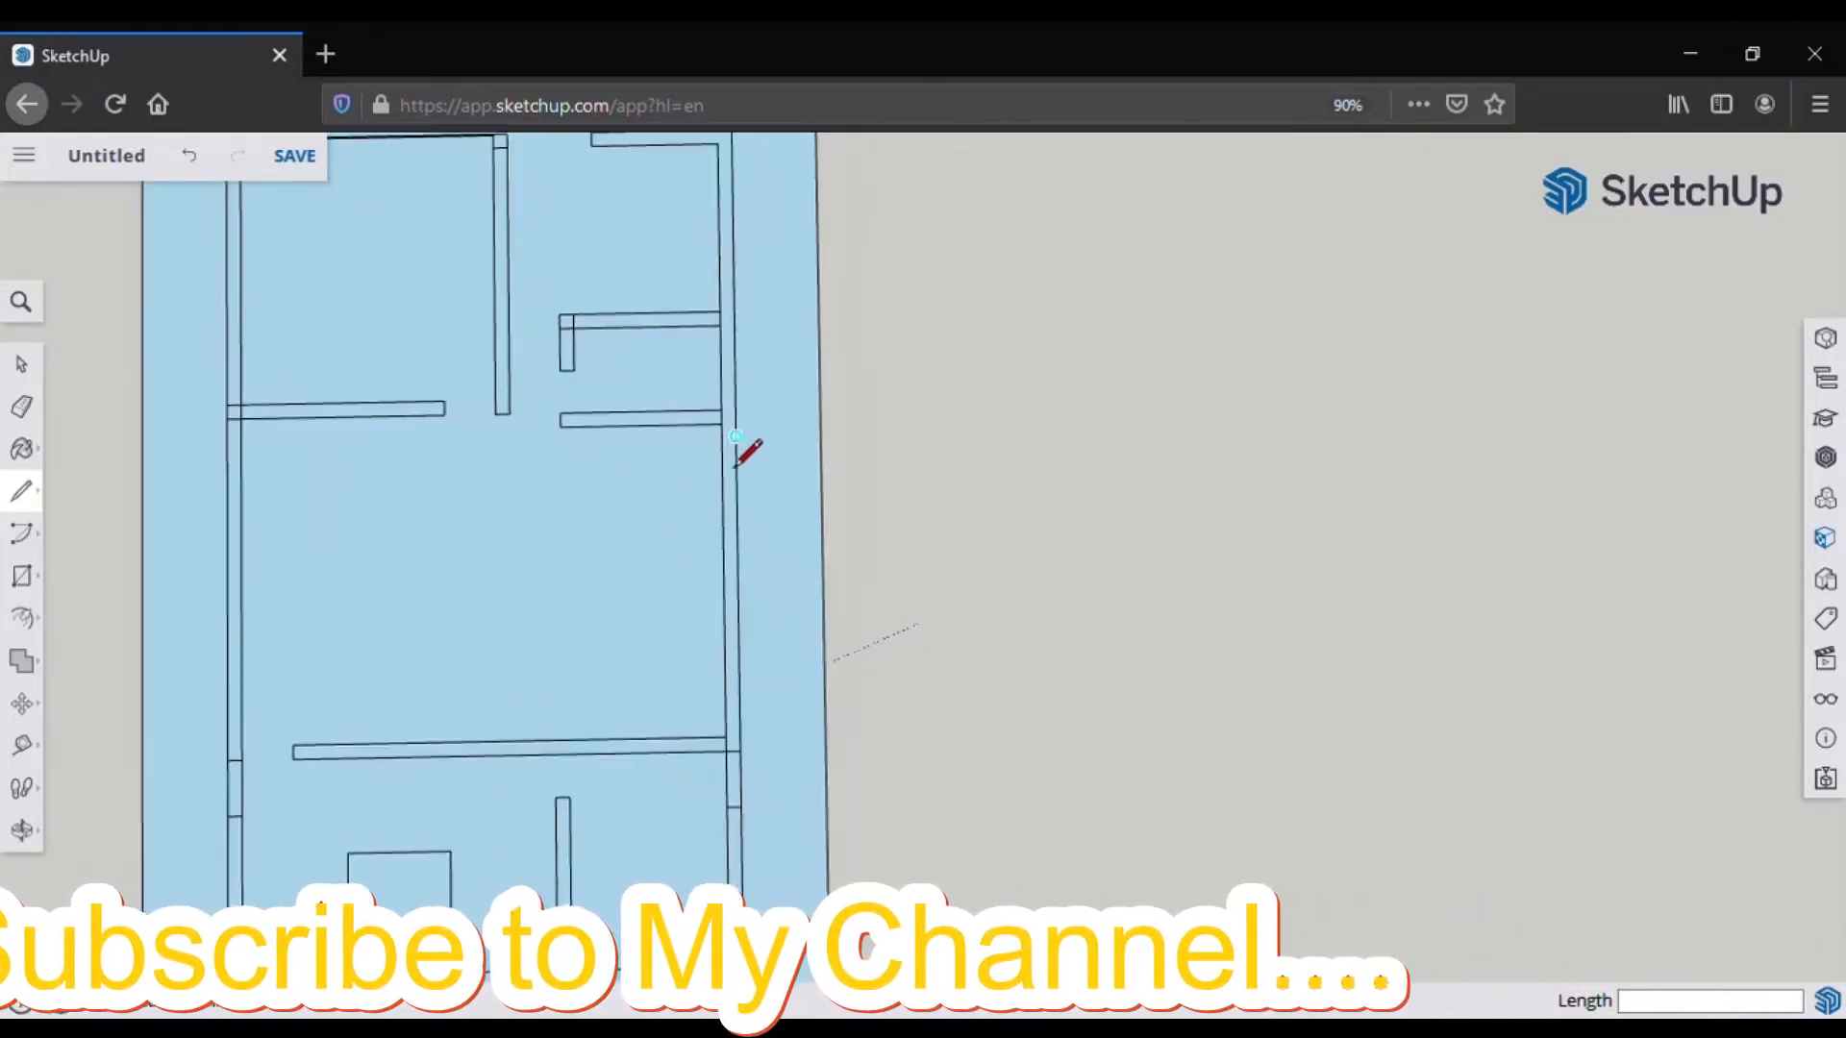
pyautogui.click(725, 737)
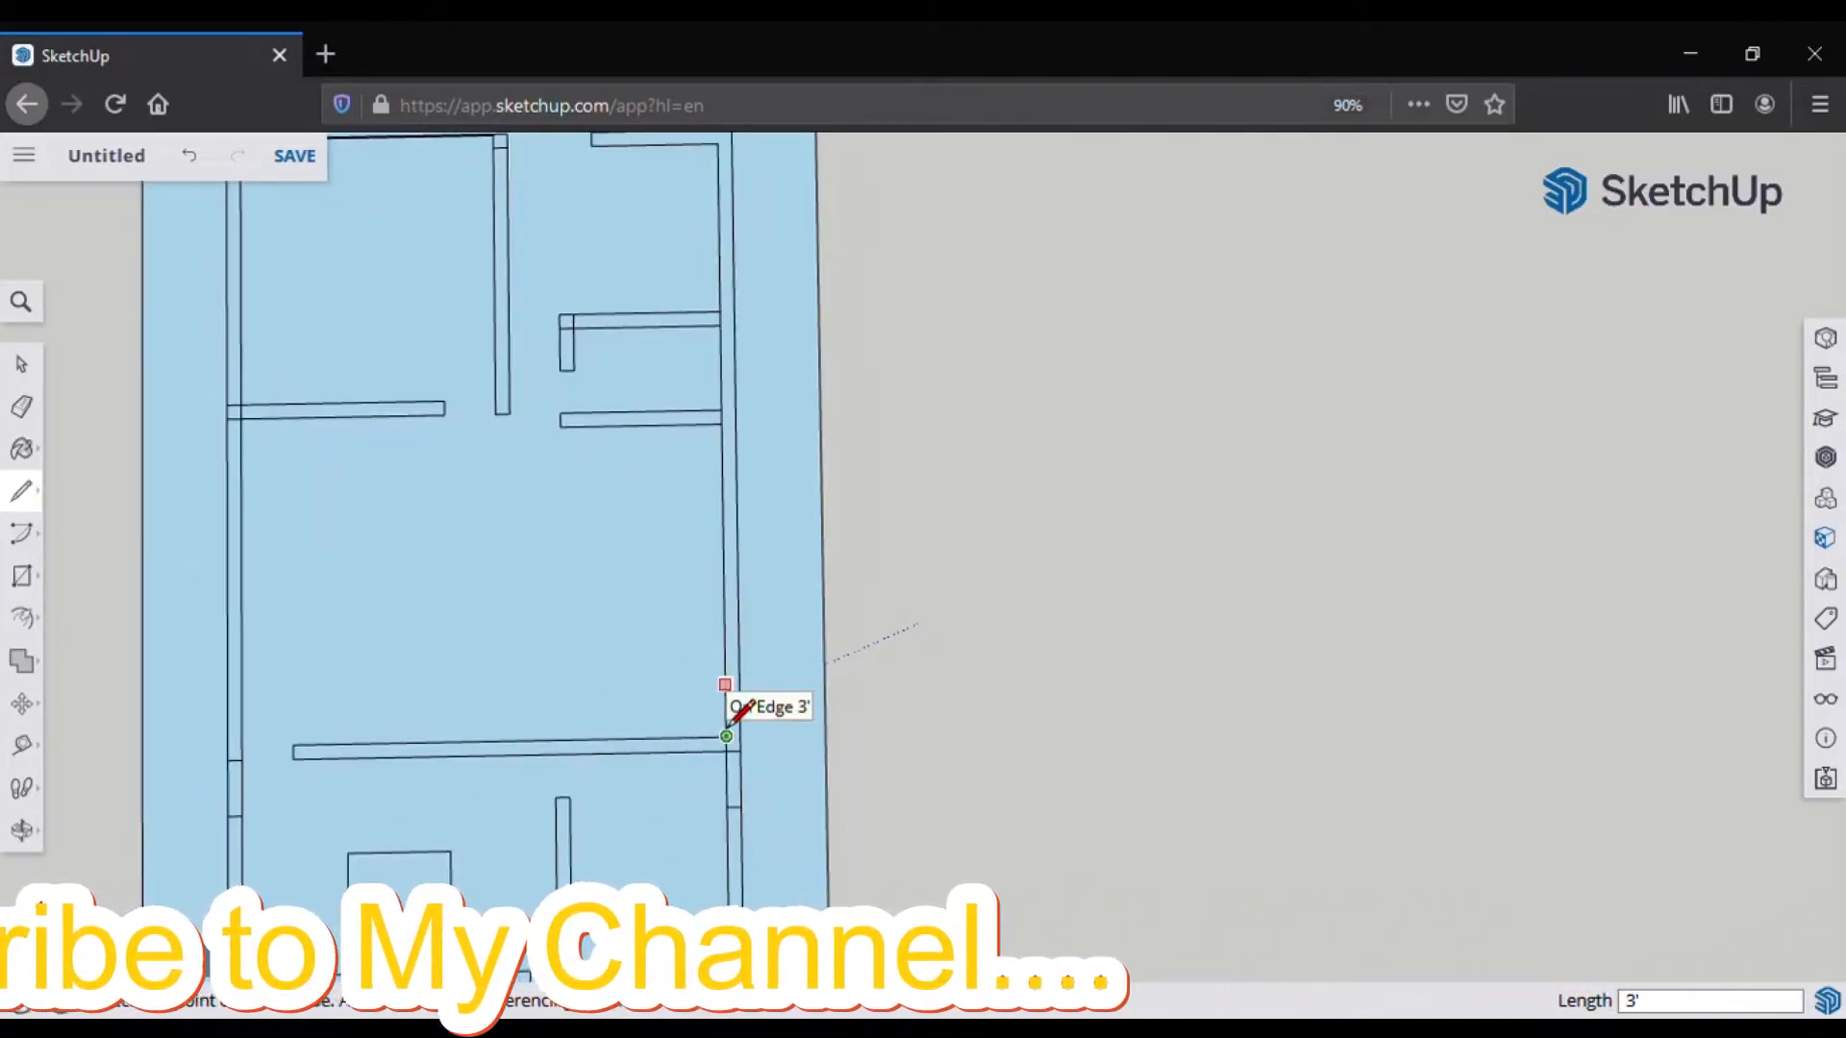
pyautogui.write('24')
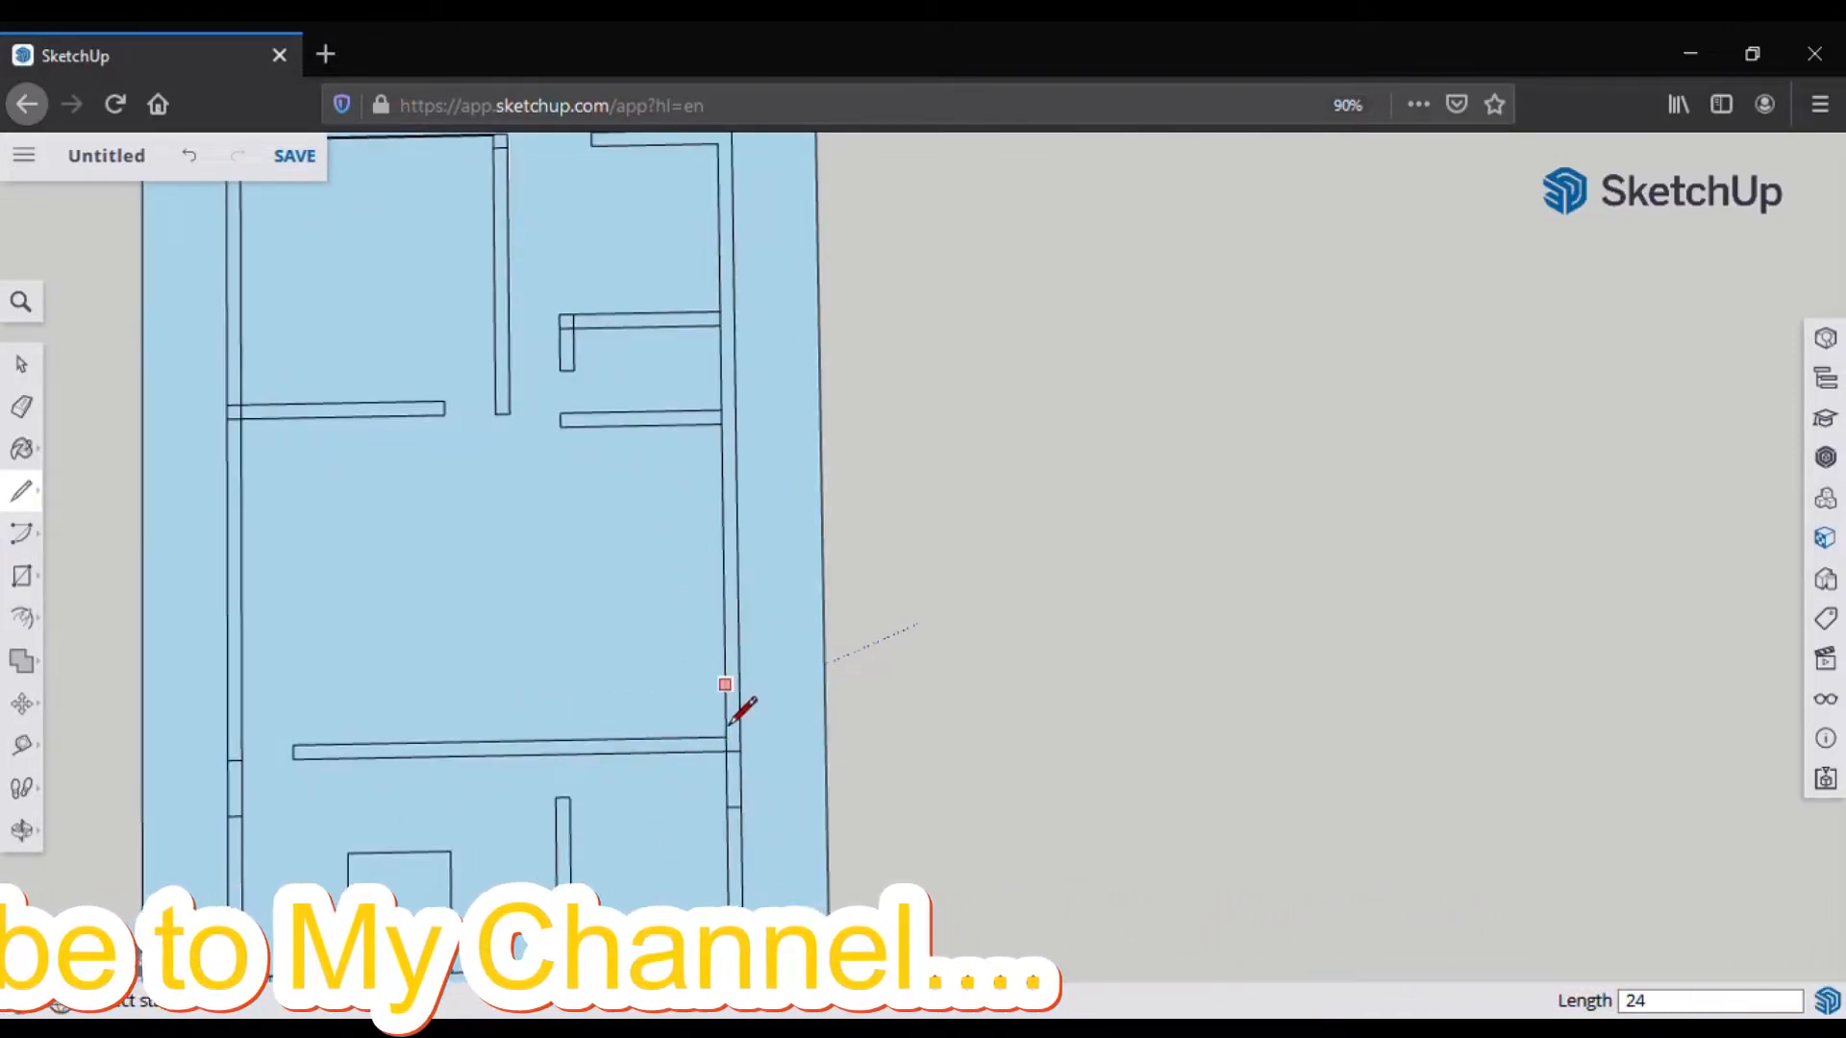
pyautogui.press('Return')
pyautogui.click(623, 738)
# Step: Add another 24-inch edge and the 10-foot vertical counter edge
pyautogui.click(725, 702)
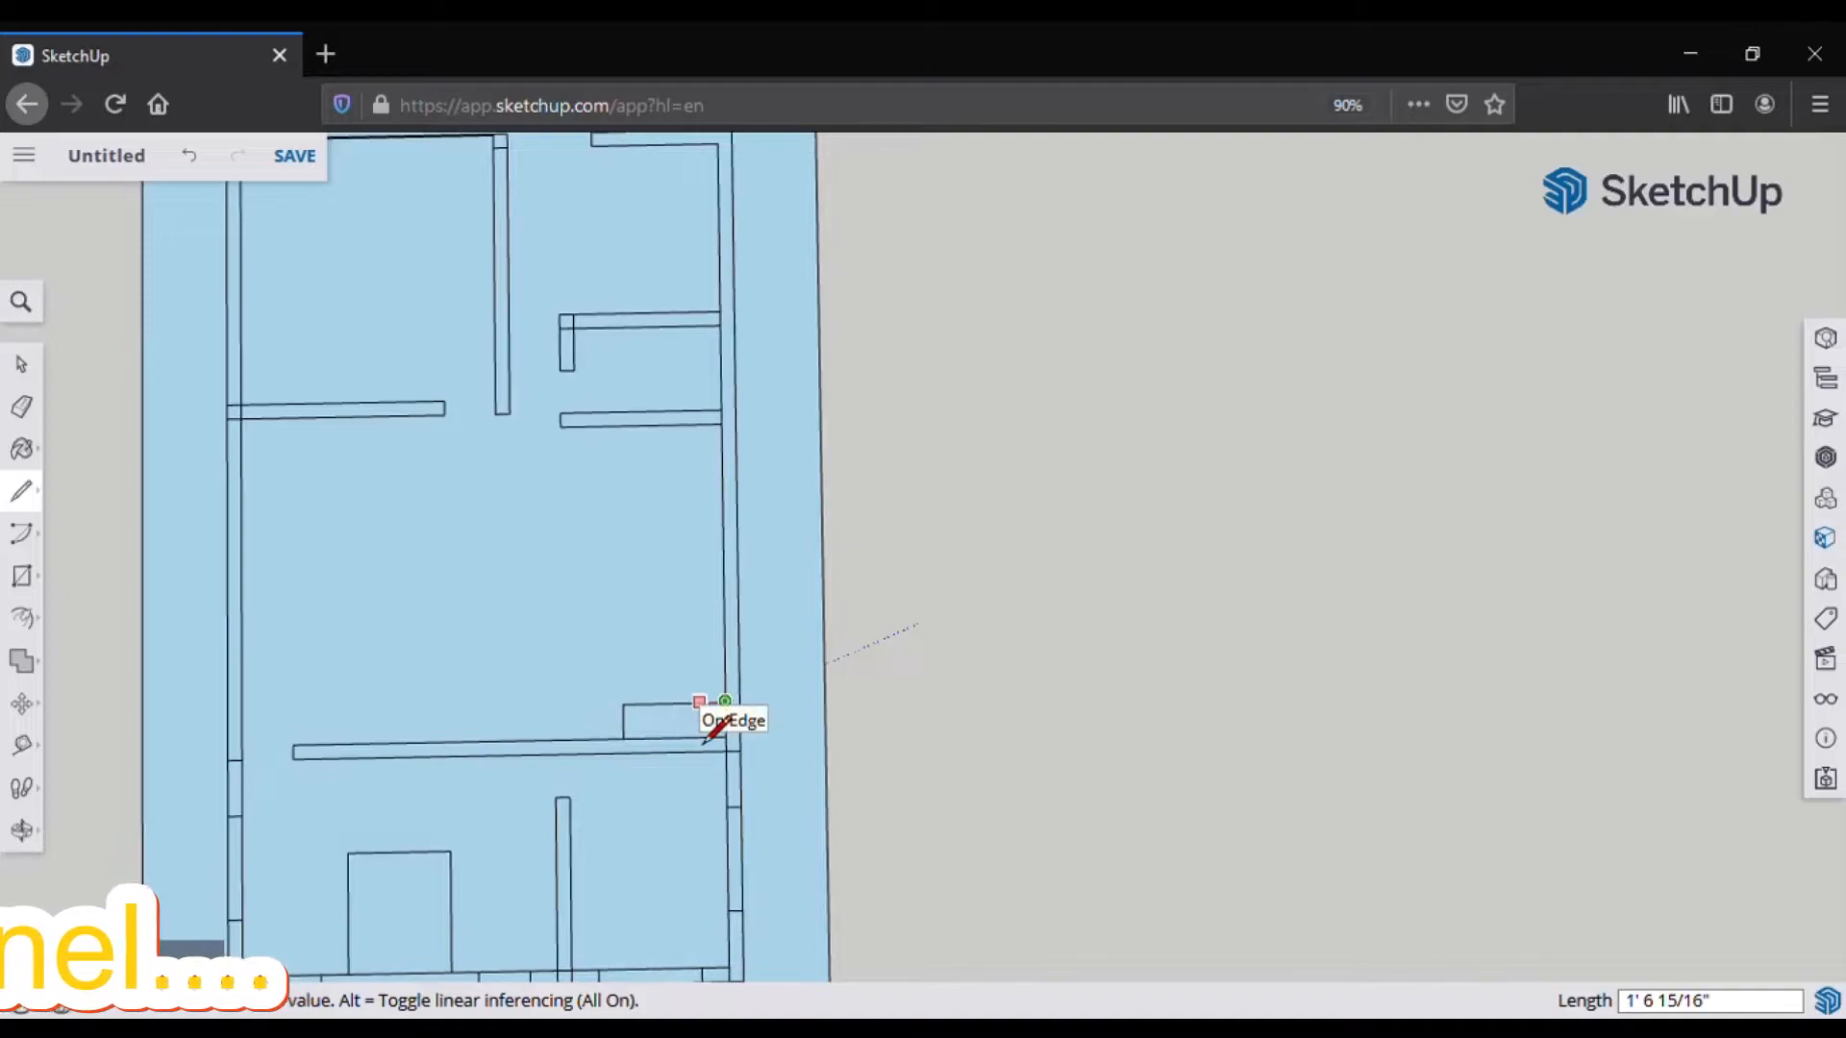
pyautogui.write('24')
pyautogui.press('Return')
pyautogui.click(691, 702)
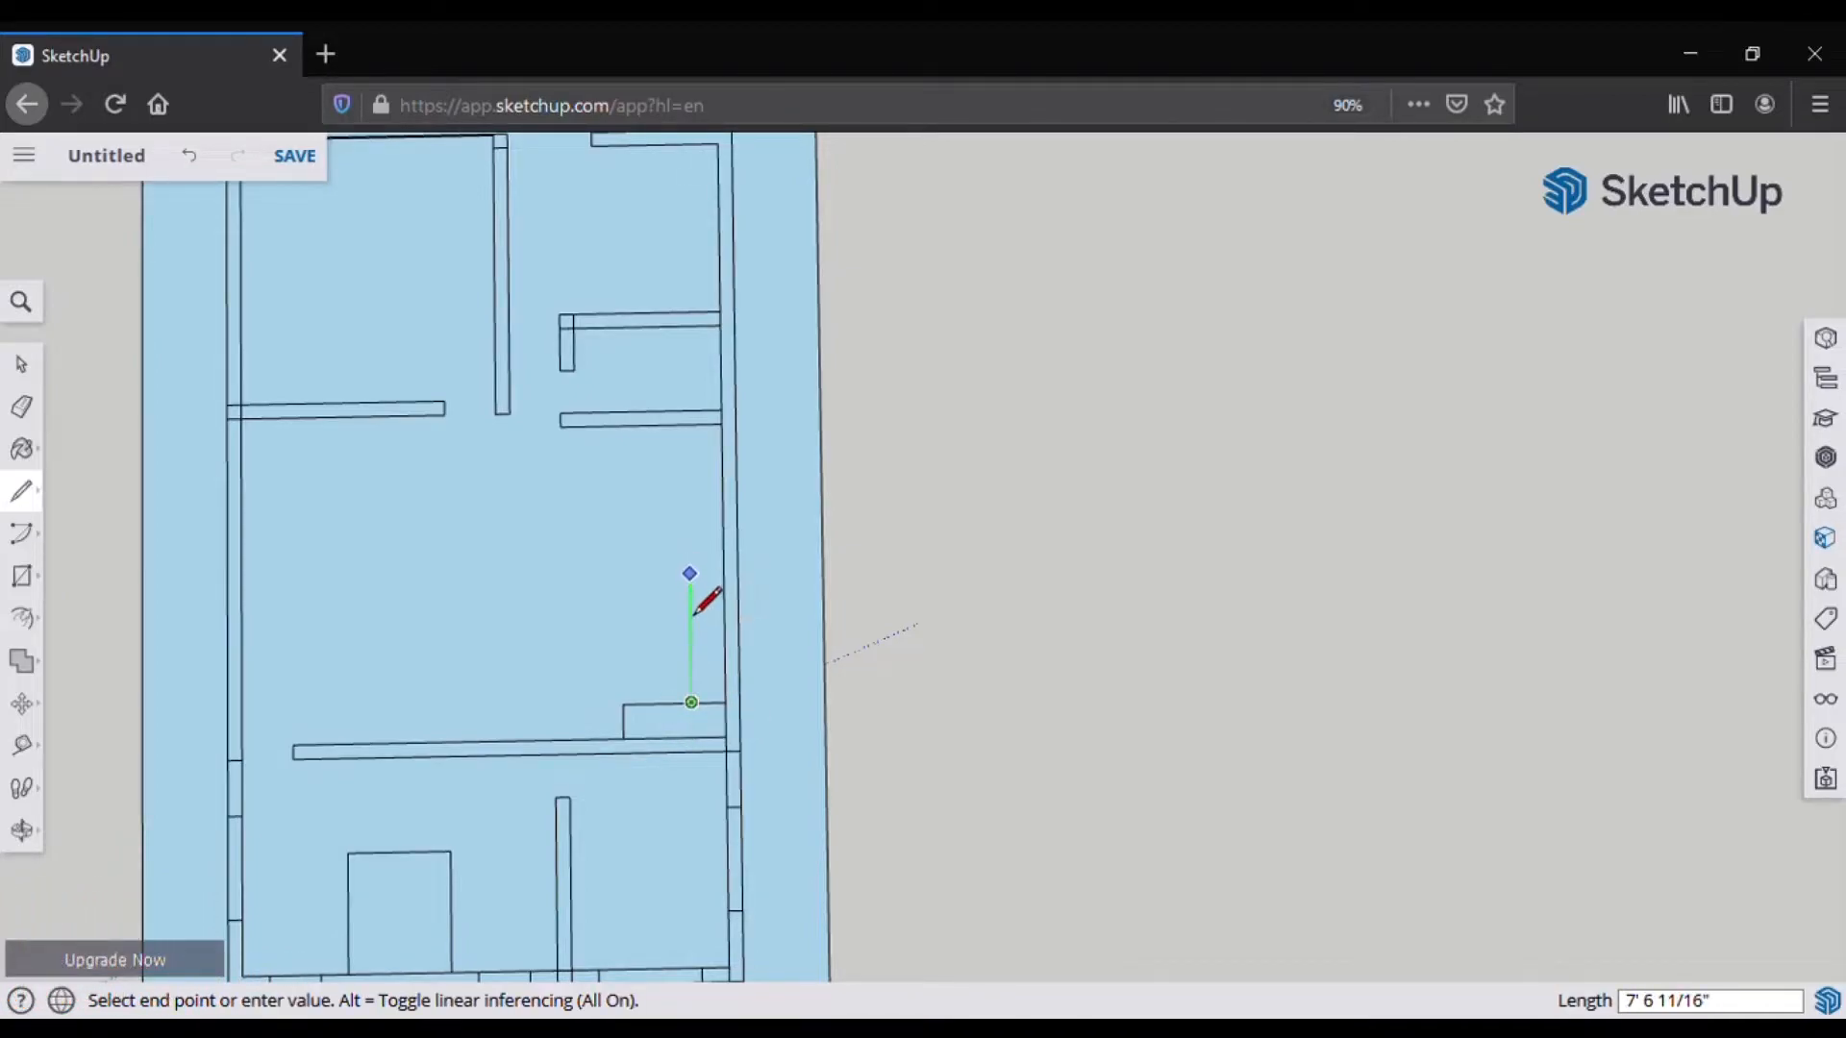
pyautogui.write("10'")
pyautogui.press('Return')
pyautogui.click(723, 532)
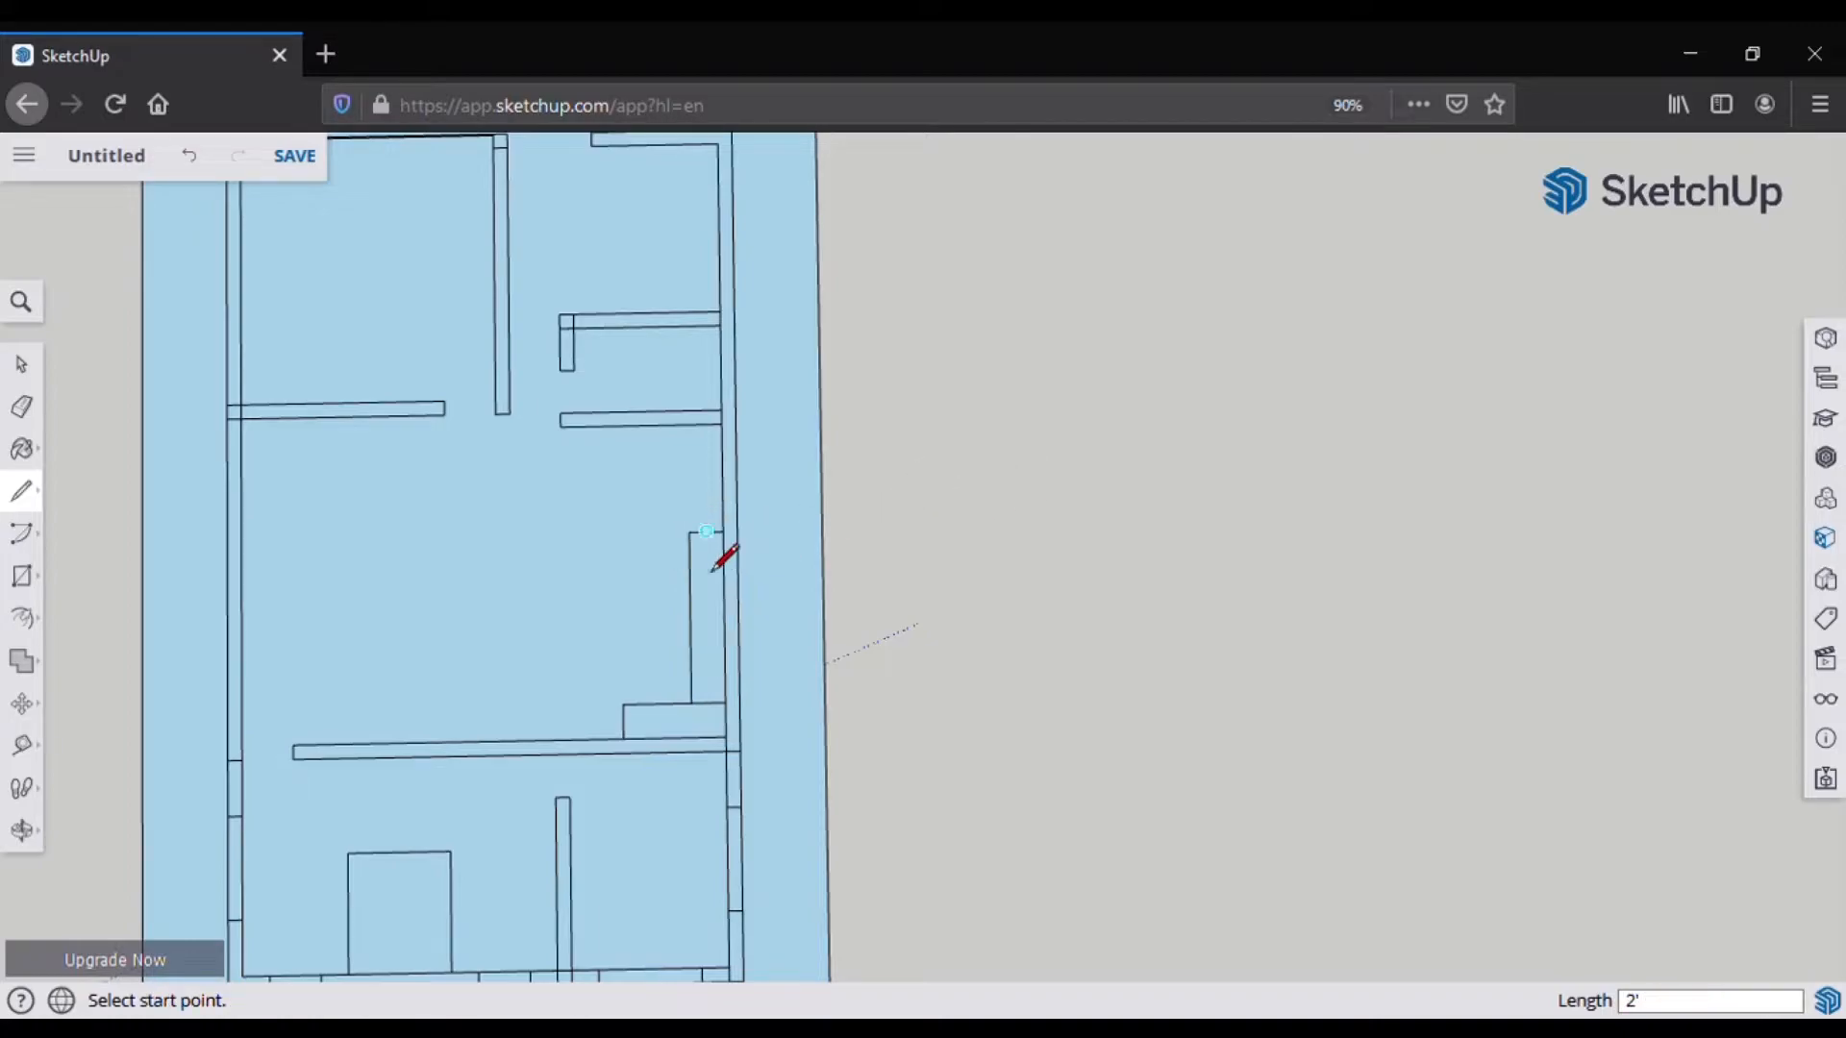
# Step: Erase the inner counter segment and resume the Line tool at the counter corner
pyautogui.press('e')
pyautogui.click(711, 702)
pyautogui.scroll(-2, 699, 579)
pyautogui.scroll(1, 696, 577)
pyautogui.click(21, 491)
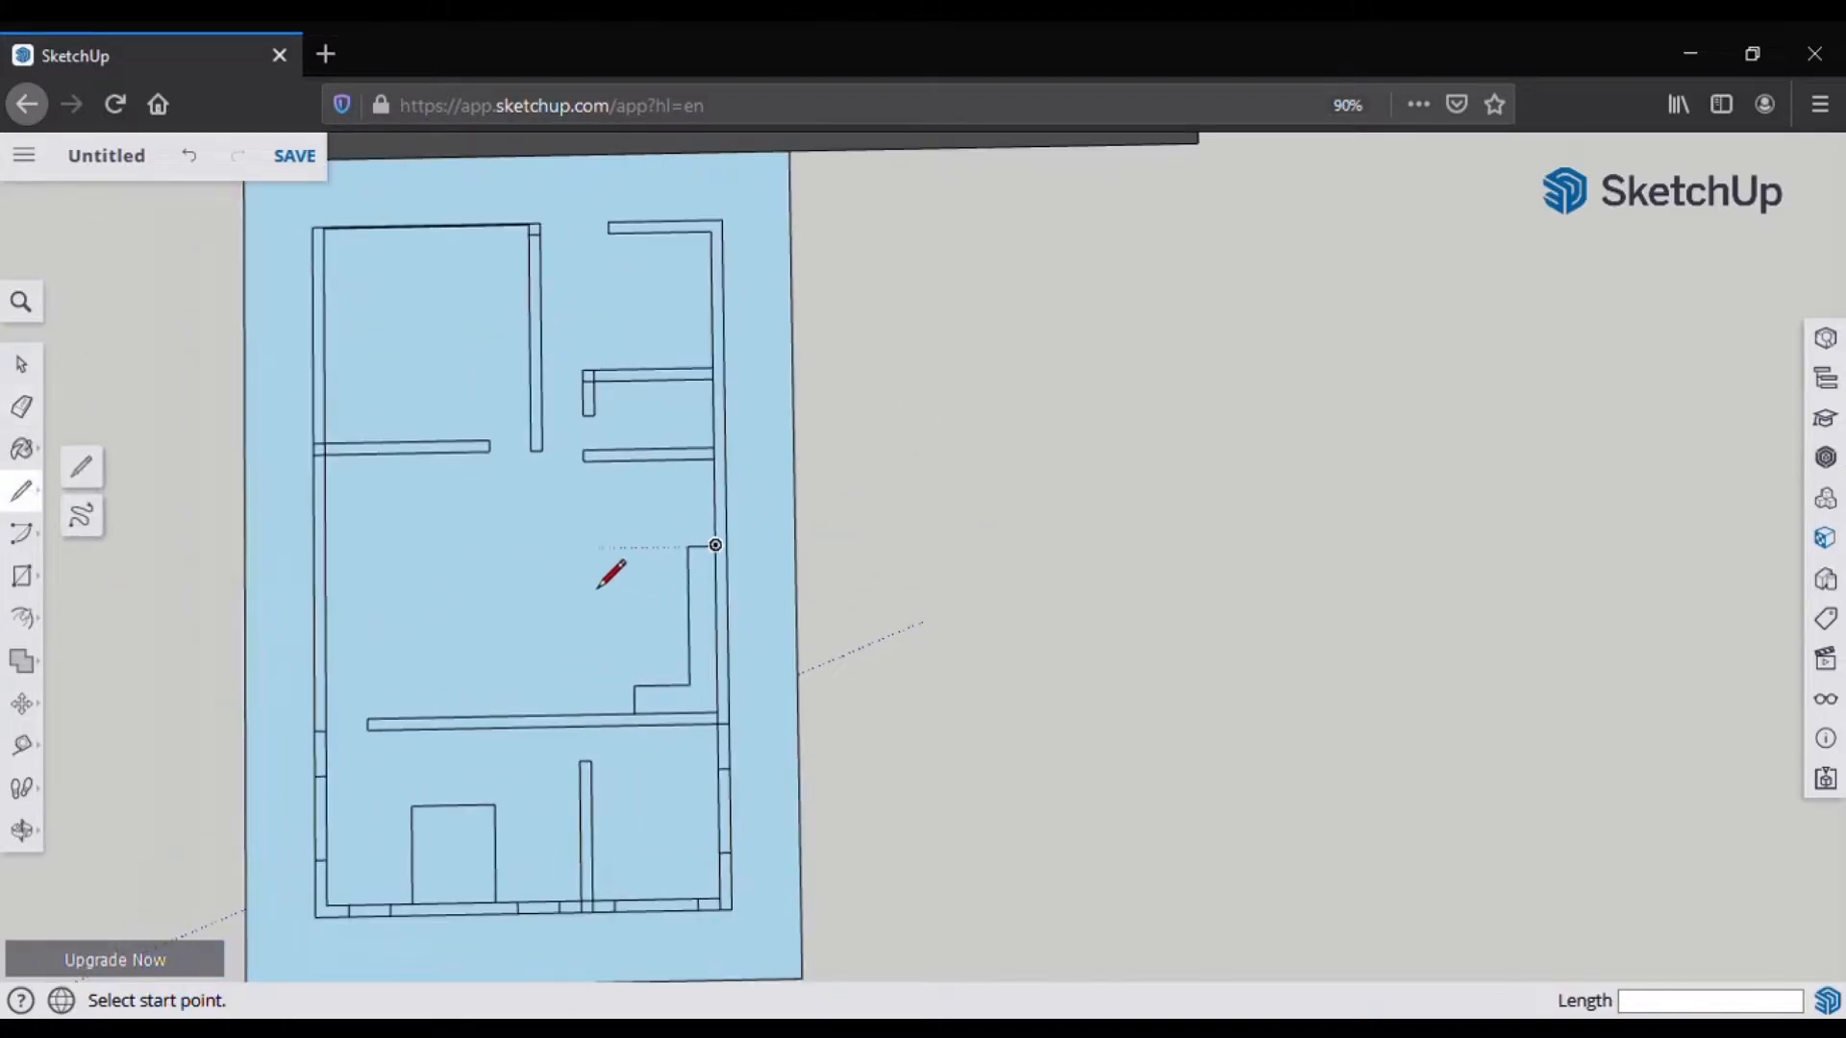
pyautogui.click(689, 548)
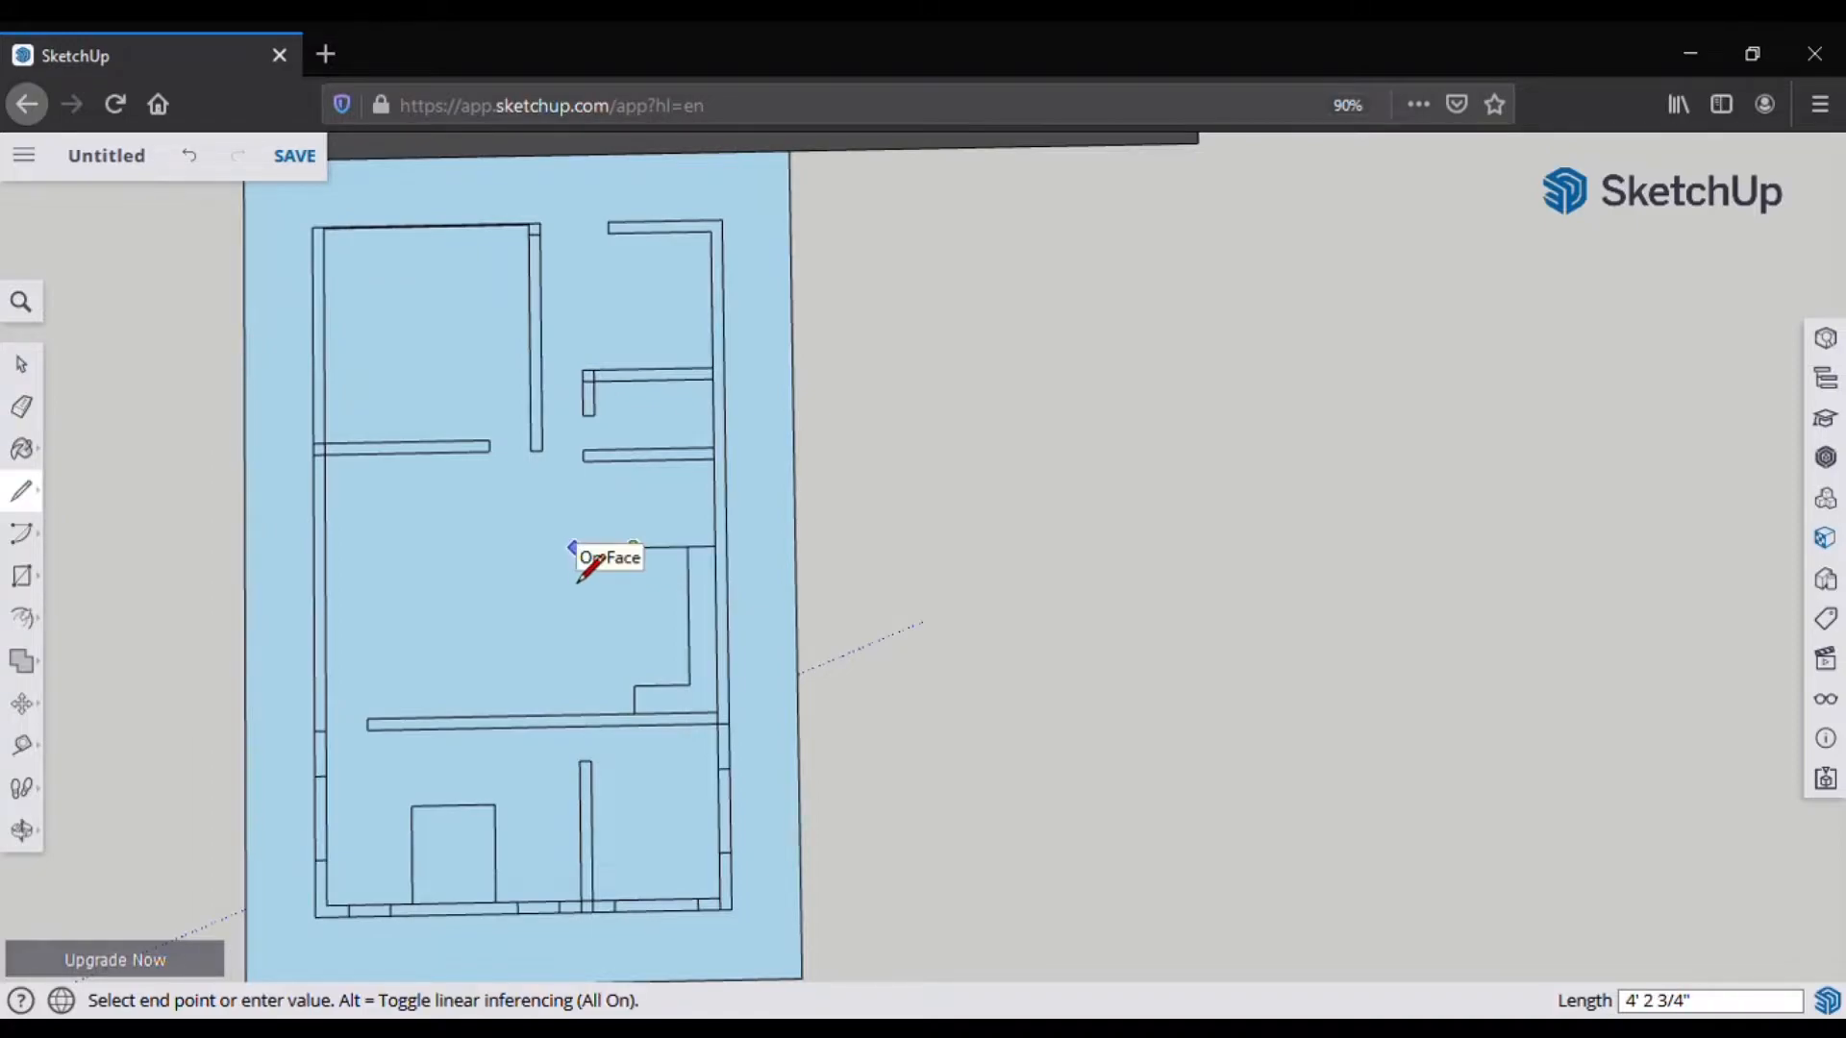
# Step: End the line chain, erase the extra segment left of the counter, and return to Line
pyautogui.press('Escape')
pyautogui.press('e')
pyautogui.click(660, 547)
pyautogui.click(22, 491)
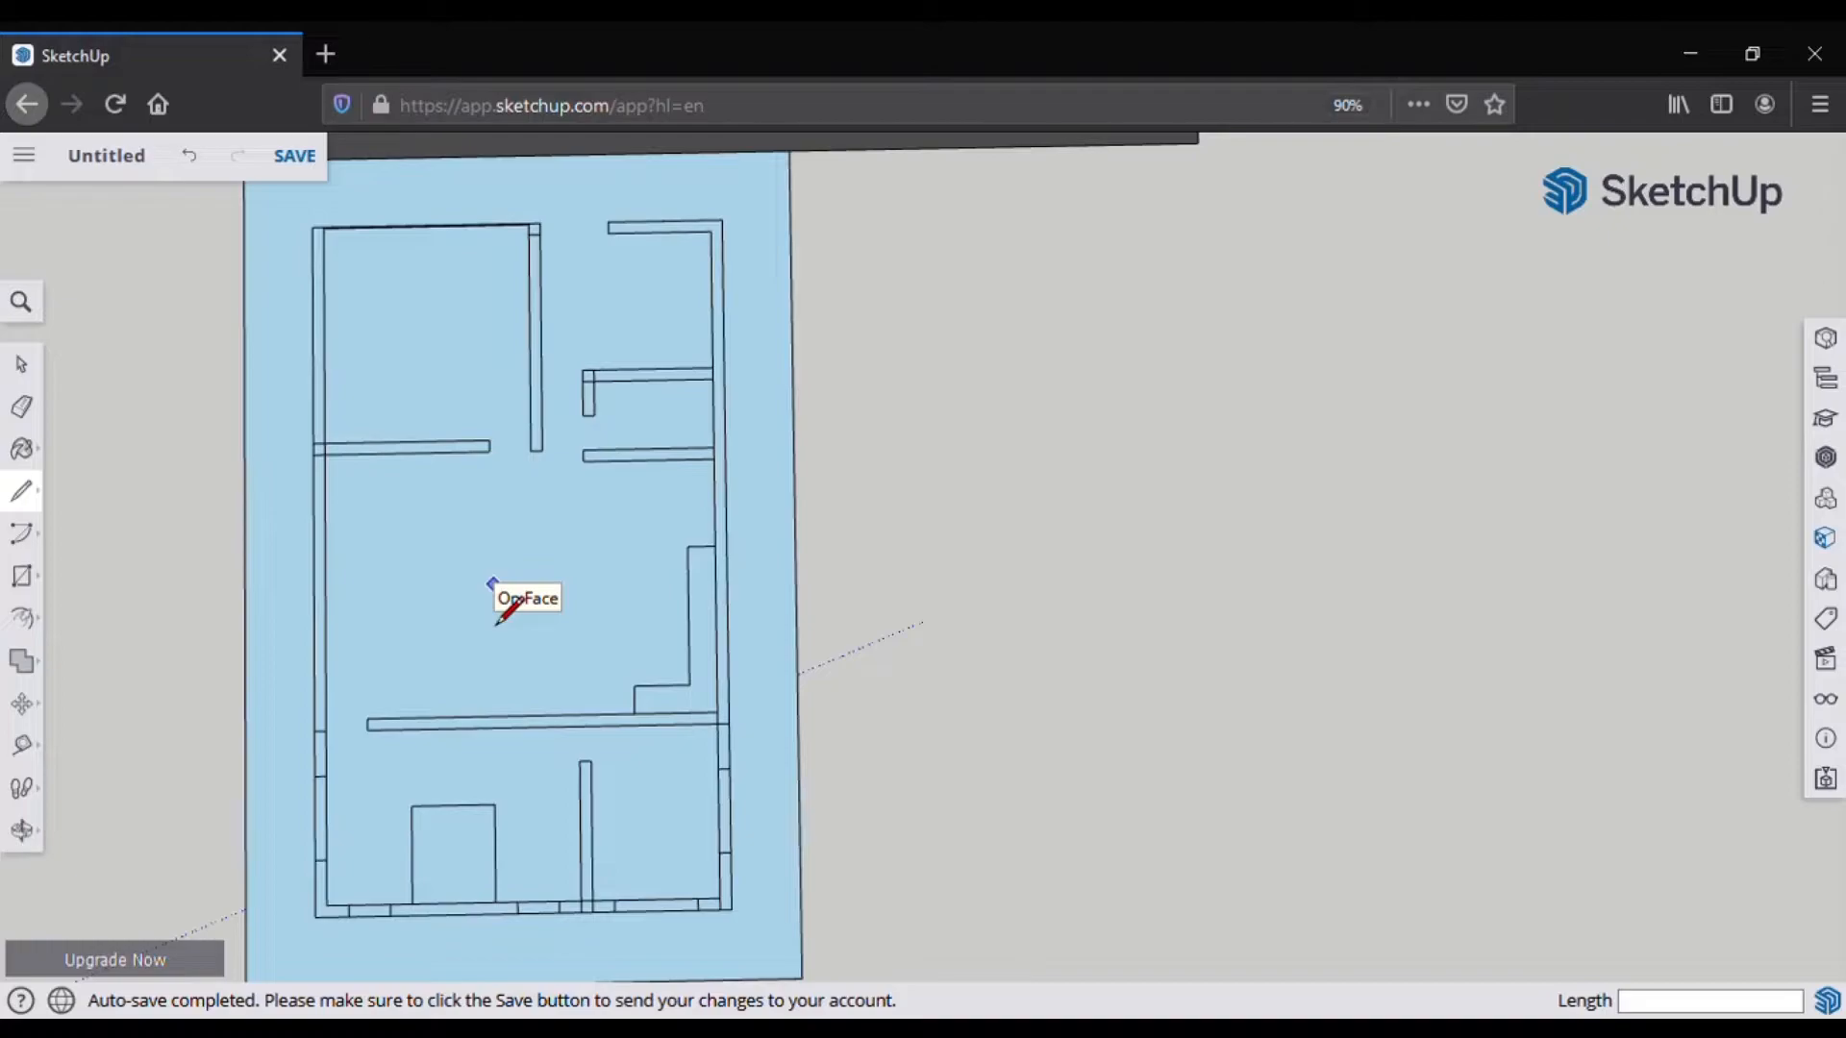
# Step: Draw a small rectangle extending left and up from the counter's bottom corner
pyautogui.click(634, 685)
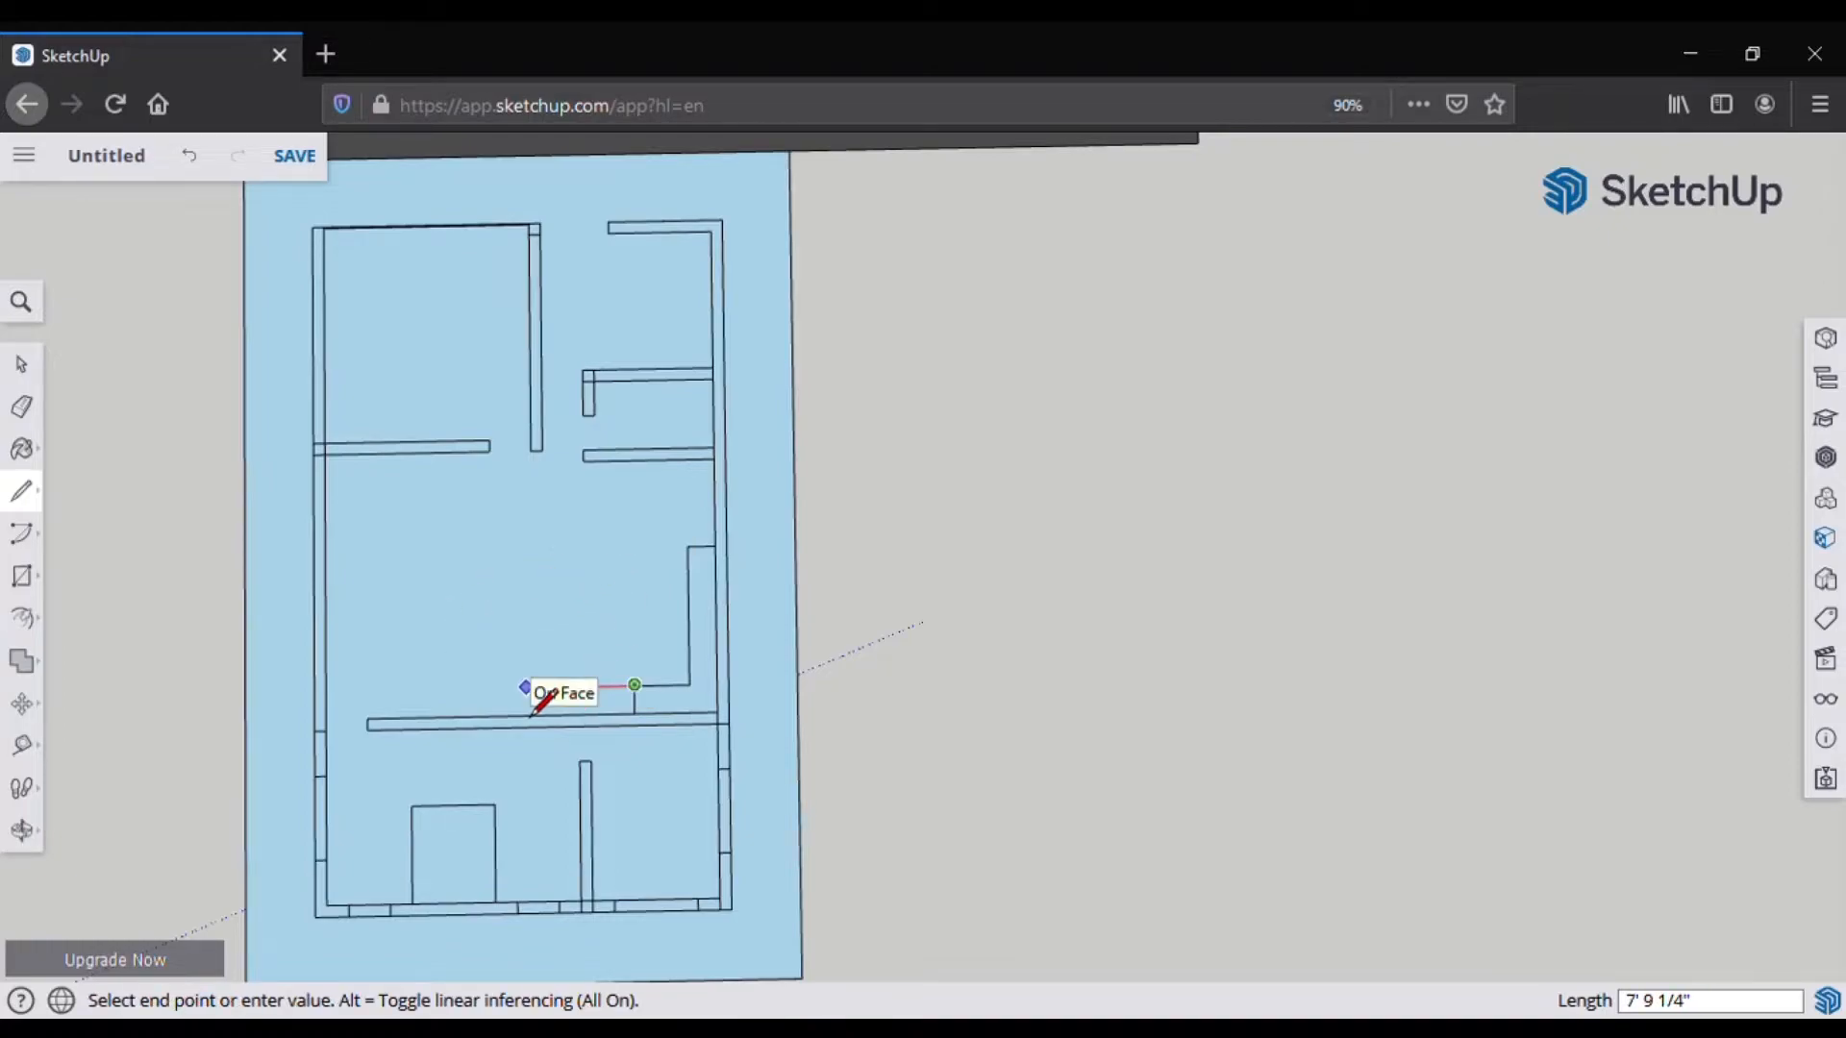
pyautogui.moveTo(535, 687); pyautogui.dragTo(494, 688)
pyautogui.click(634, 685)
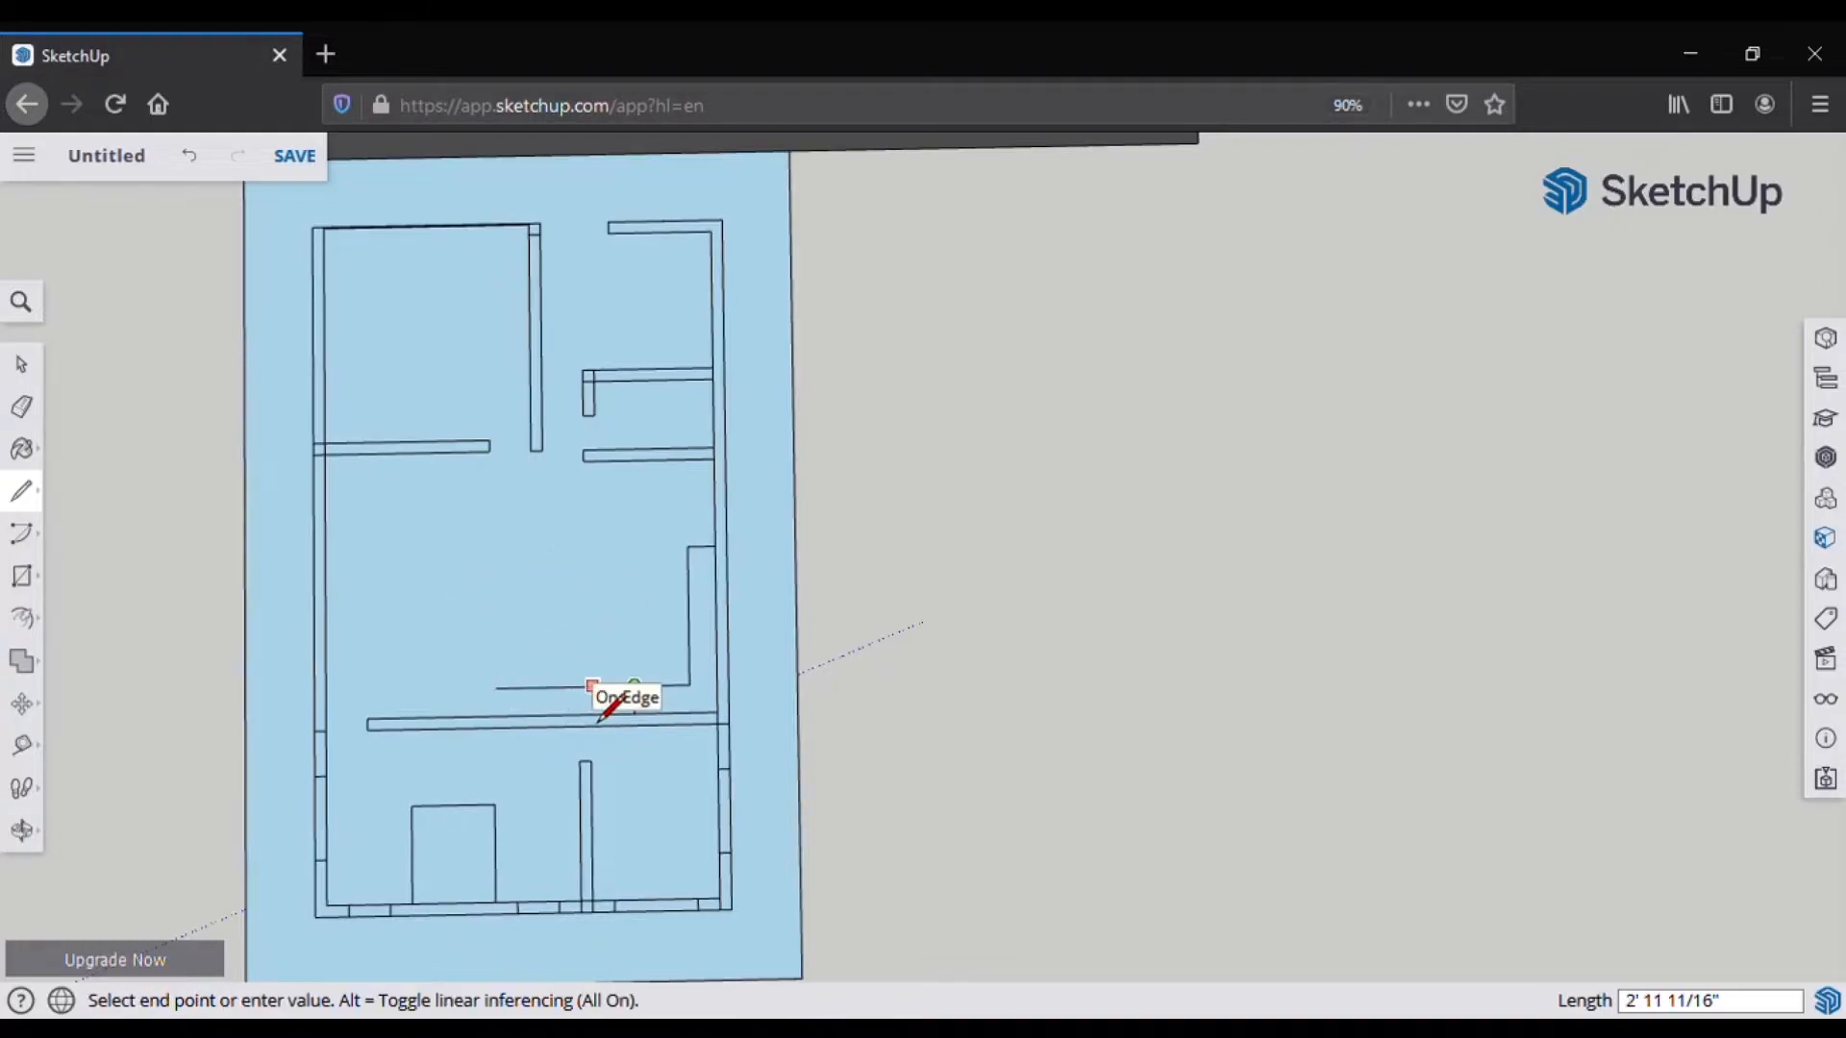
pyautogui.press('Return')
pyautogui.click(607, 685)
pyautogui.hotkey('ctrl', 'z')
pyautogui.click(634, 685)
pyautogui.moveTo(634, 684)
pyautogui.mouseDown()
pyautogui.moveTo(632, 547)
pyautogui.moveTo(606, 685)
pyautogui.moveTo(605, 581)
pyautogui.mouseUp()
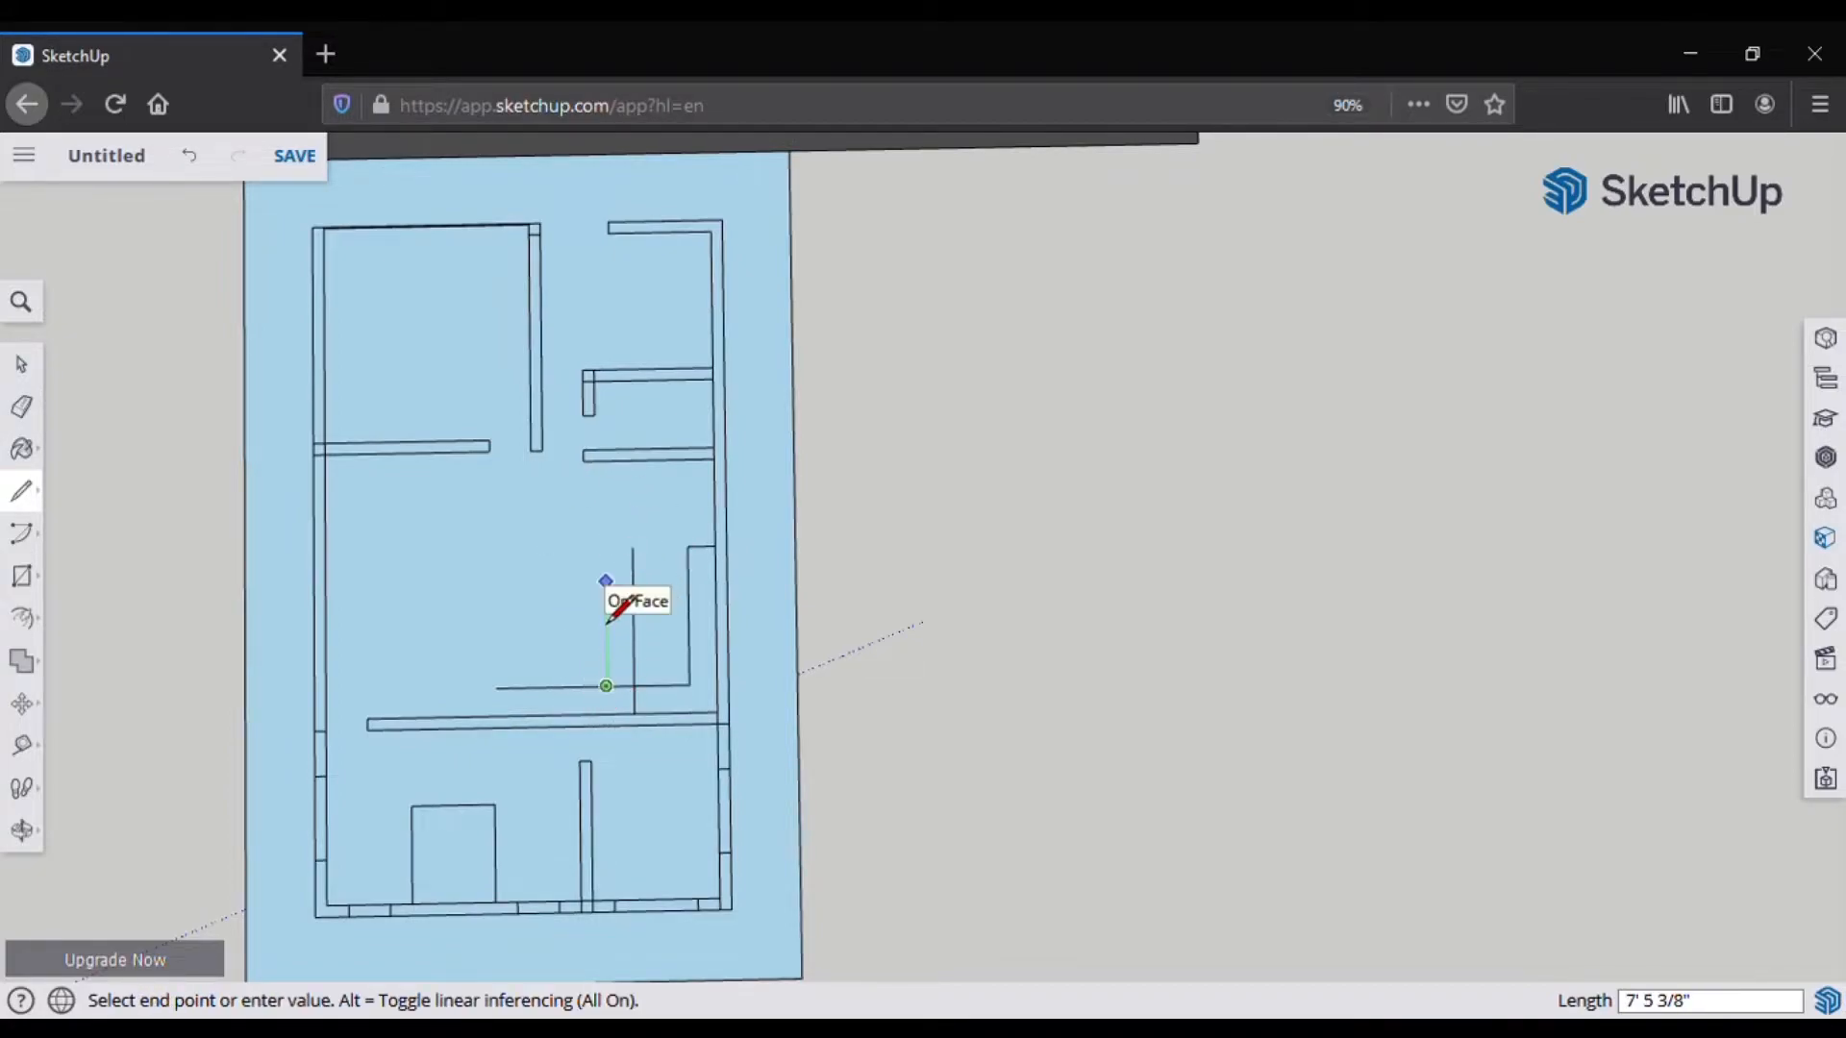
pyautogui.click(605, 603)
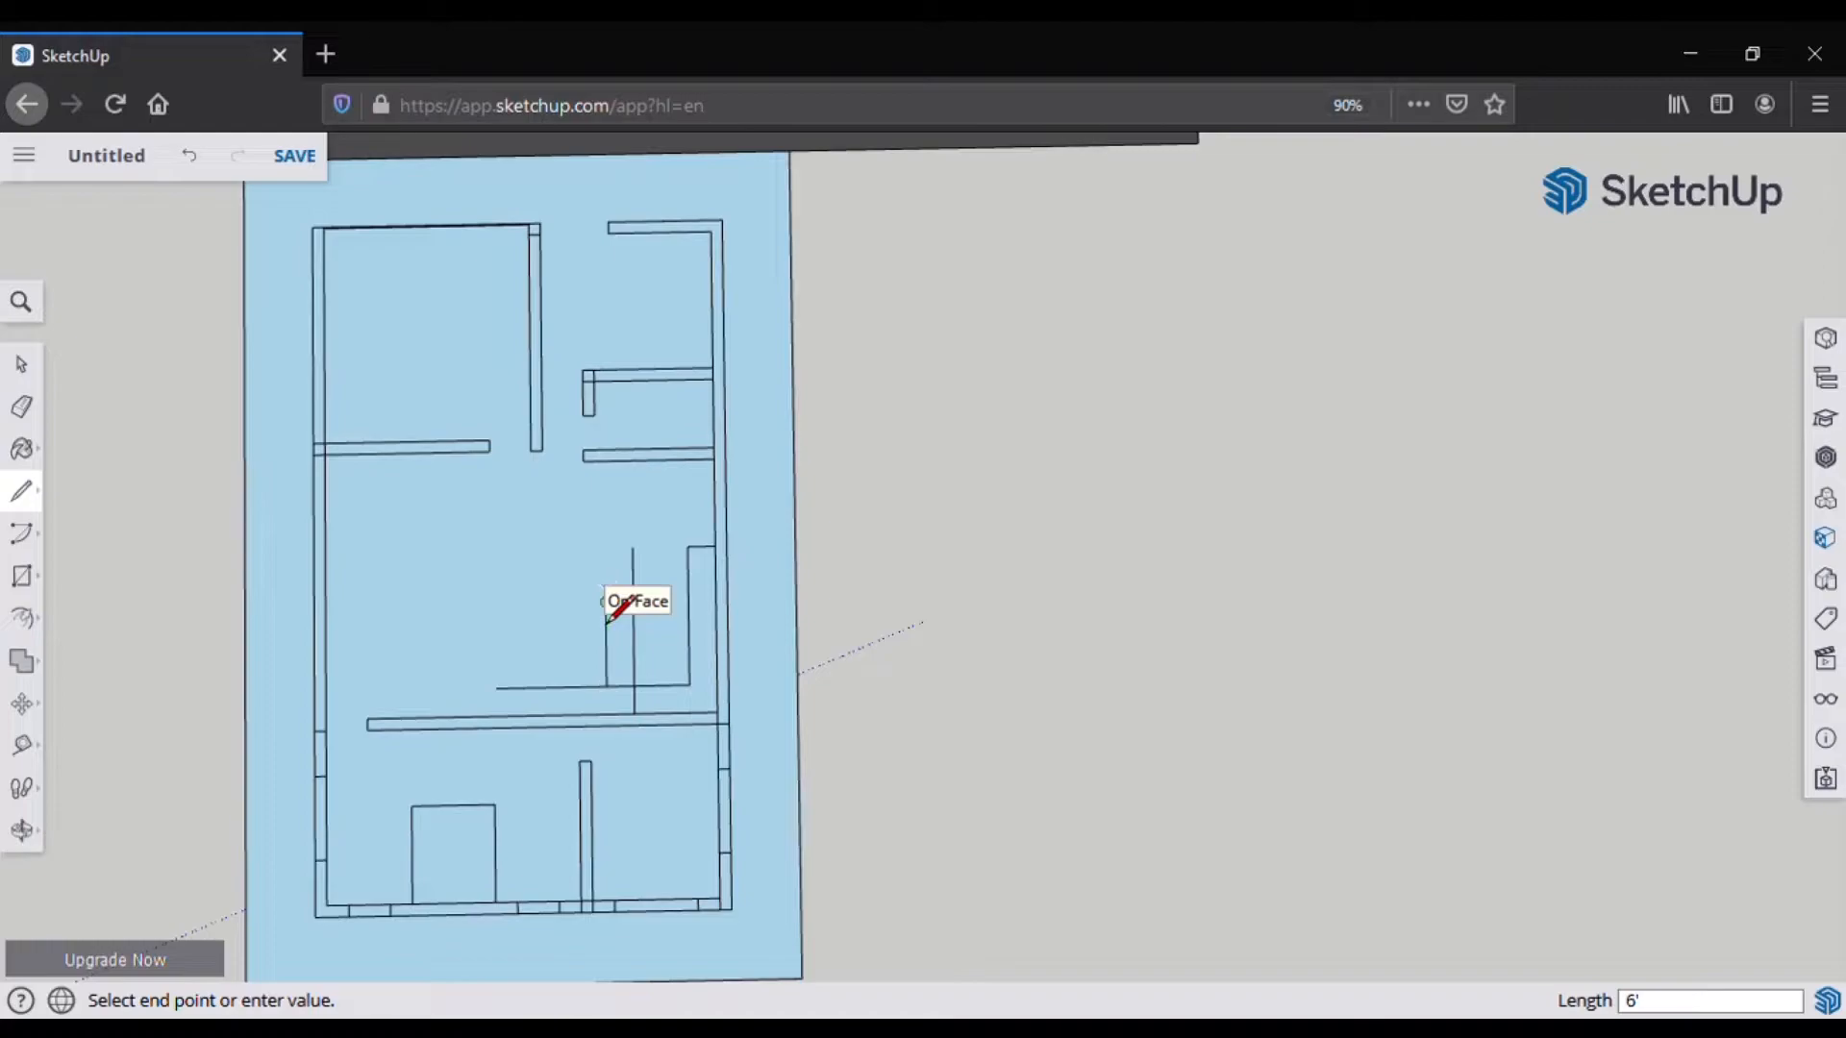
pyautogui.click(551, 604)
# Step: Select the rectangle, move it 24 inches up along the green axis, and deselect it
pyautogui.click(24, 409)
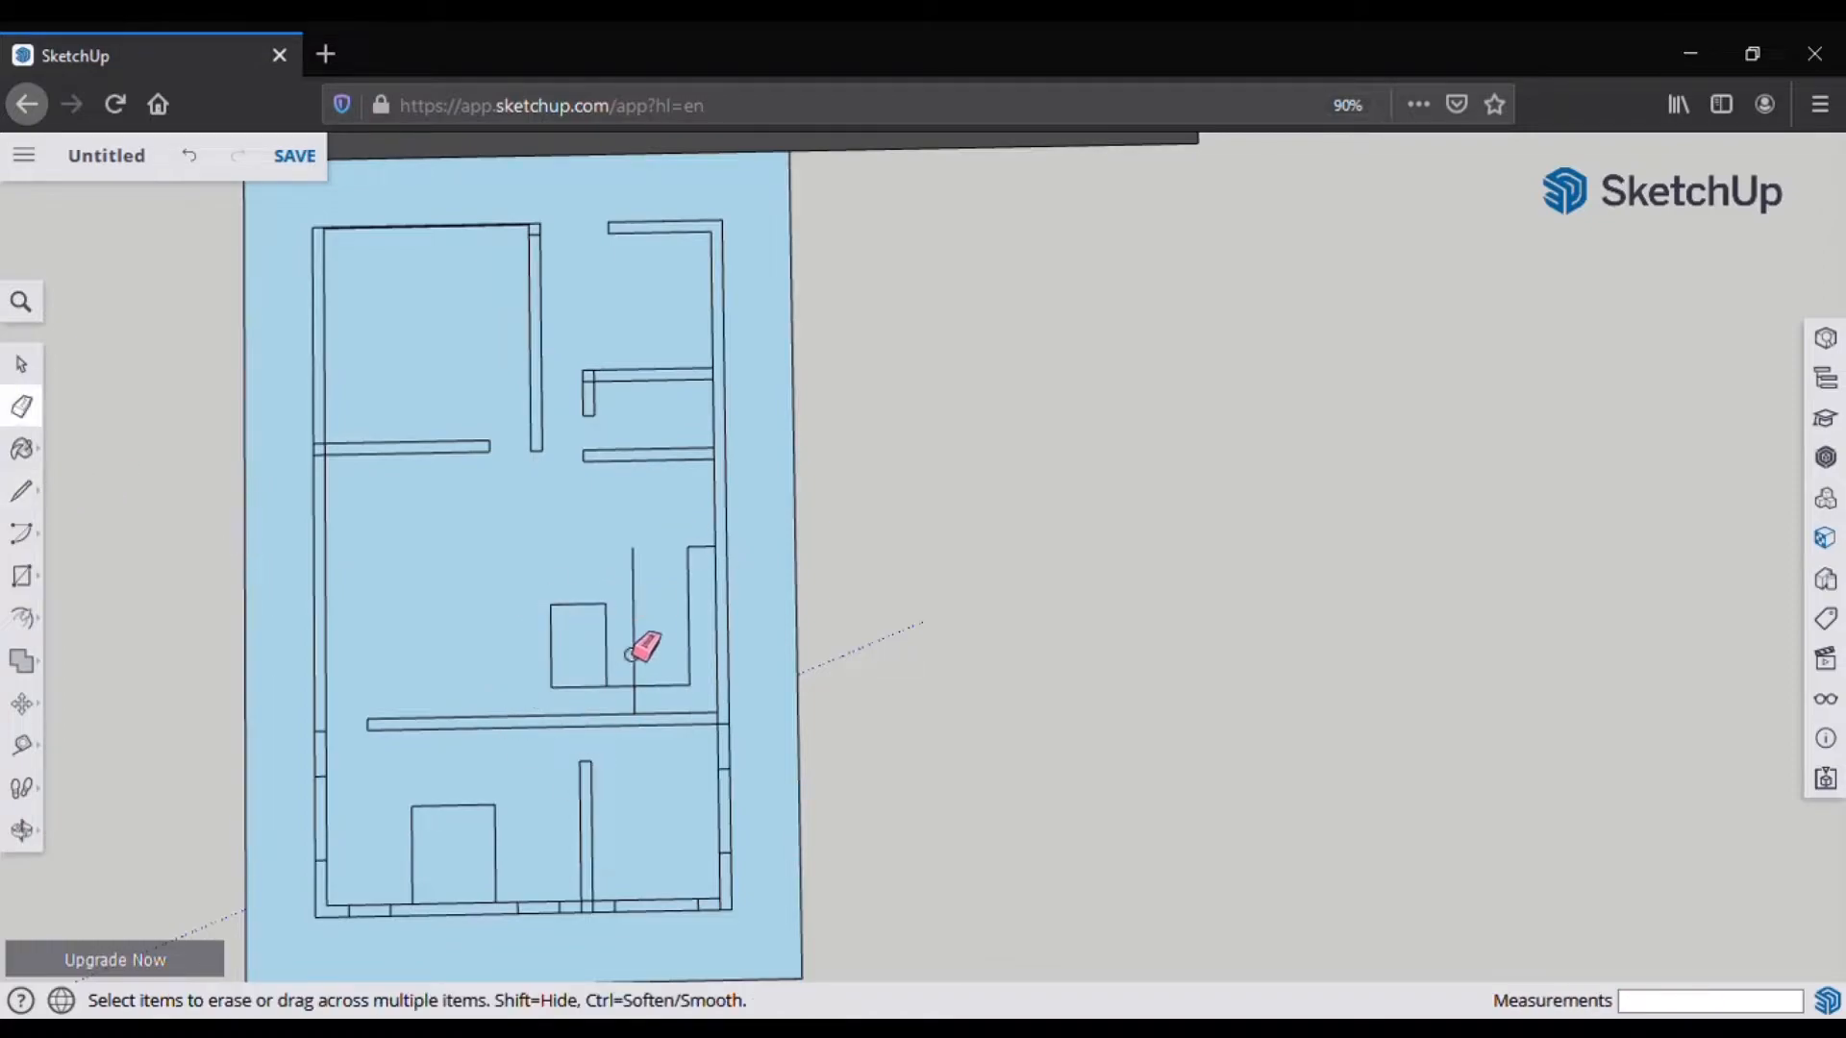
pyautogui.click(22, 366)
pyautogui.moveTo(521, 577); pyautogui.dragTo(614, 719)
pyautogui.click(29, 707)
pyautogui.click(603, 674)
pyautogui.write("24'")
pyautogui.press('Return')
pyautogui.hotkey('ctrl', 'z')
pyautogui.click(619, 687)
pyautogui.write('24')
pyautogui.press('Return')
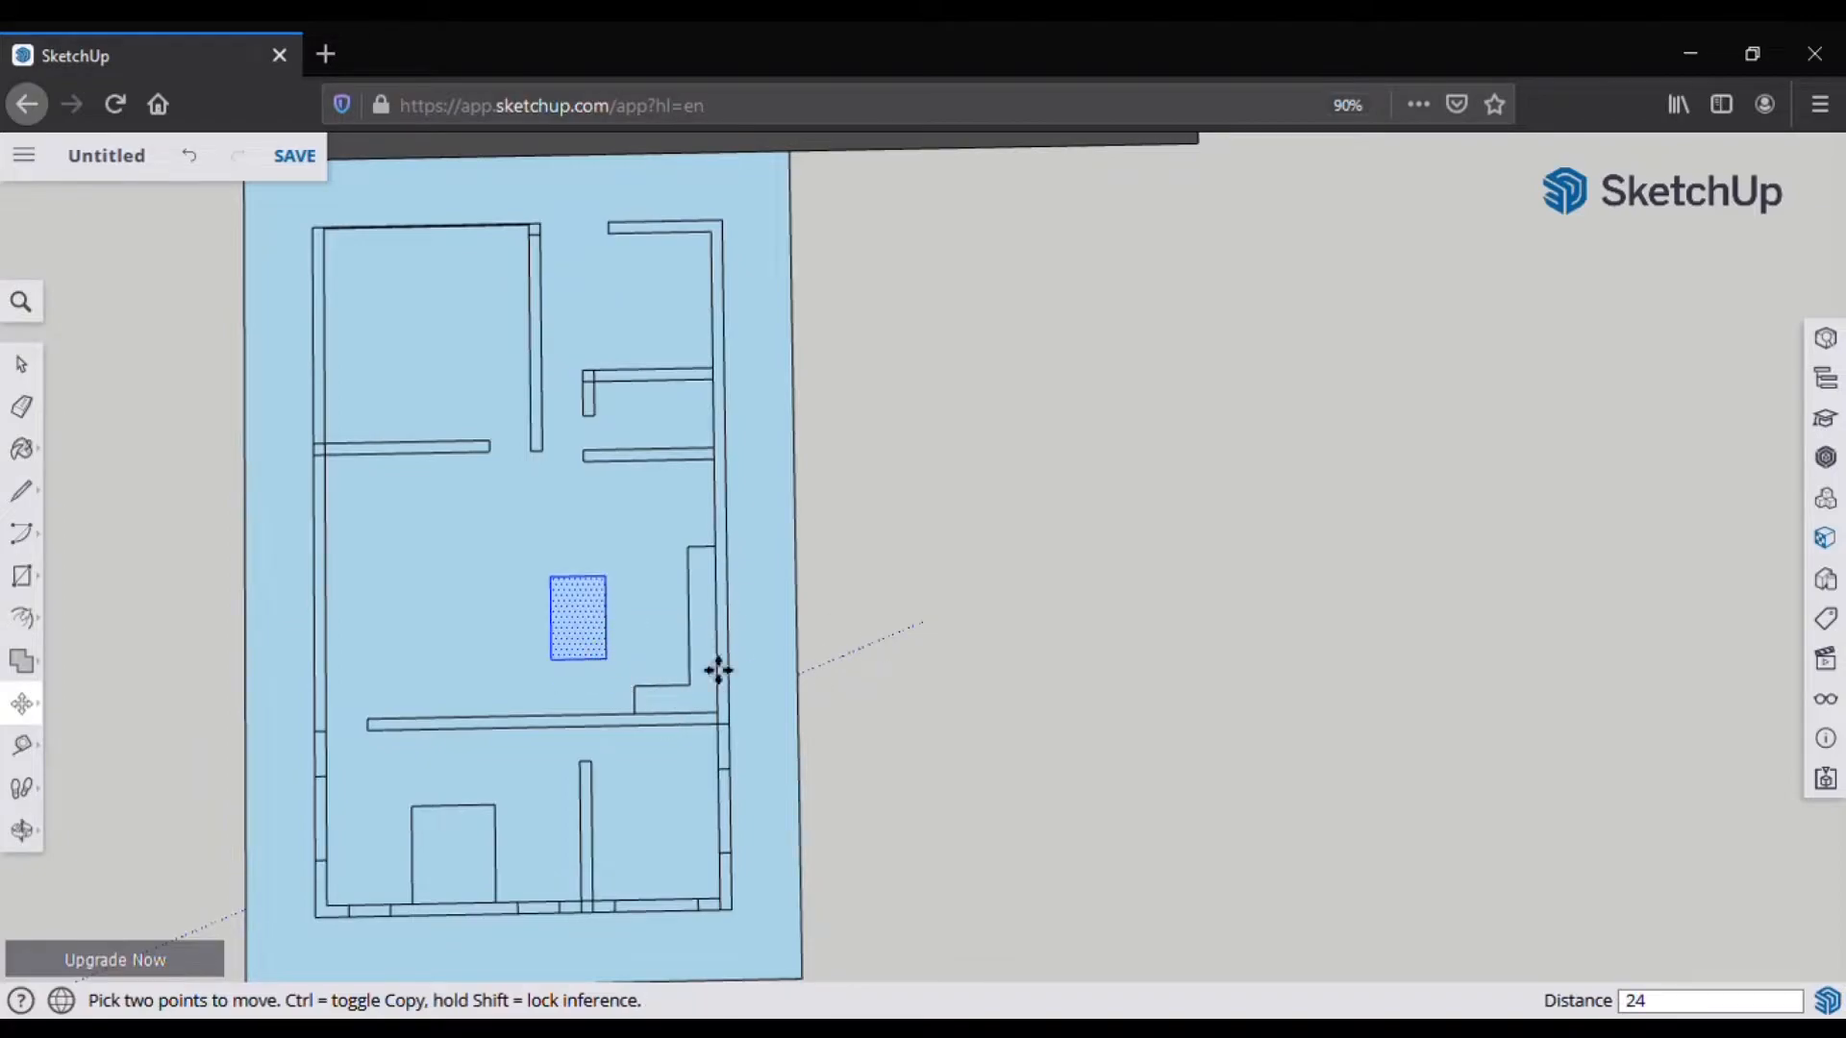
pyautogui.click(21, 490)
pyautogui.click(21, 364)
pyautogui.click(186, 596)
pyautogui.scroll(1, 185, 596)
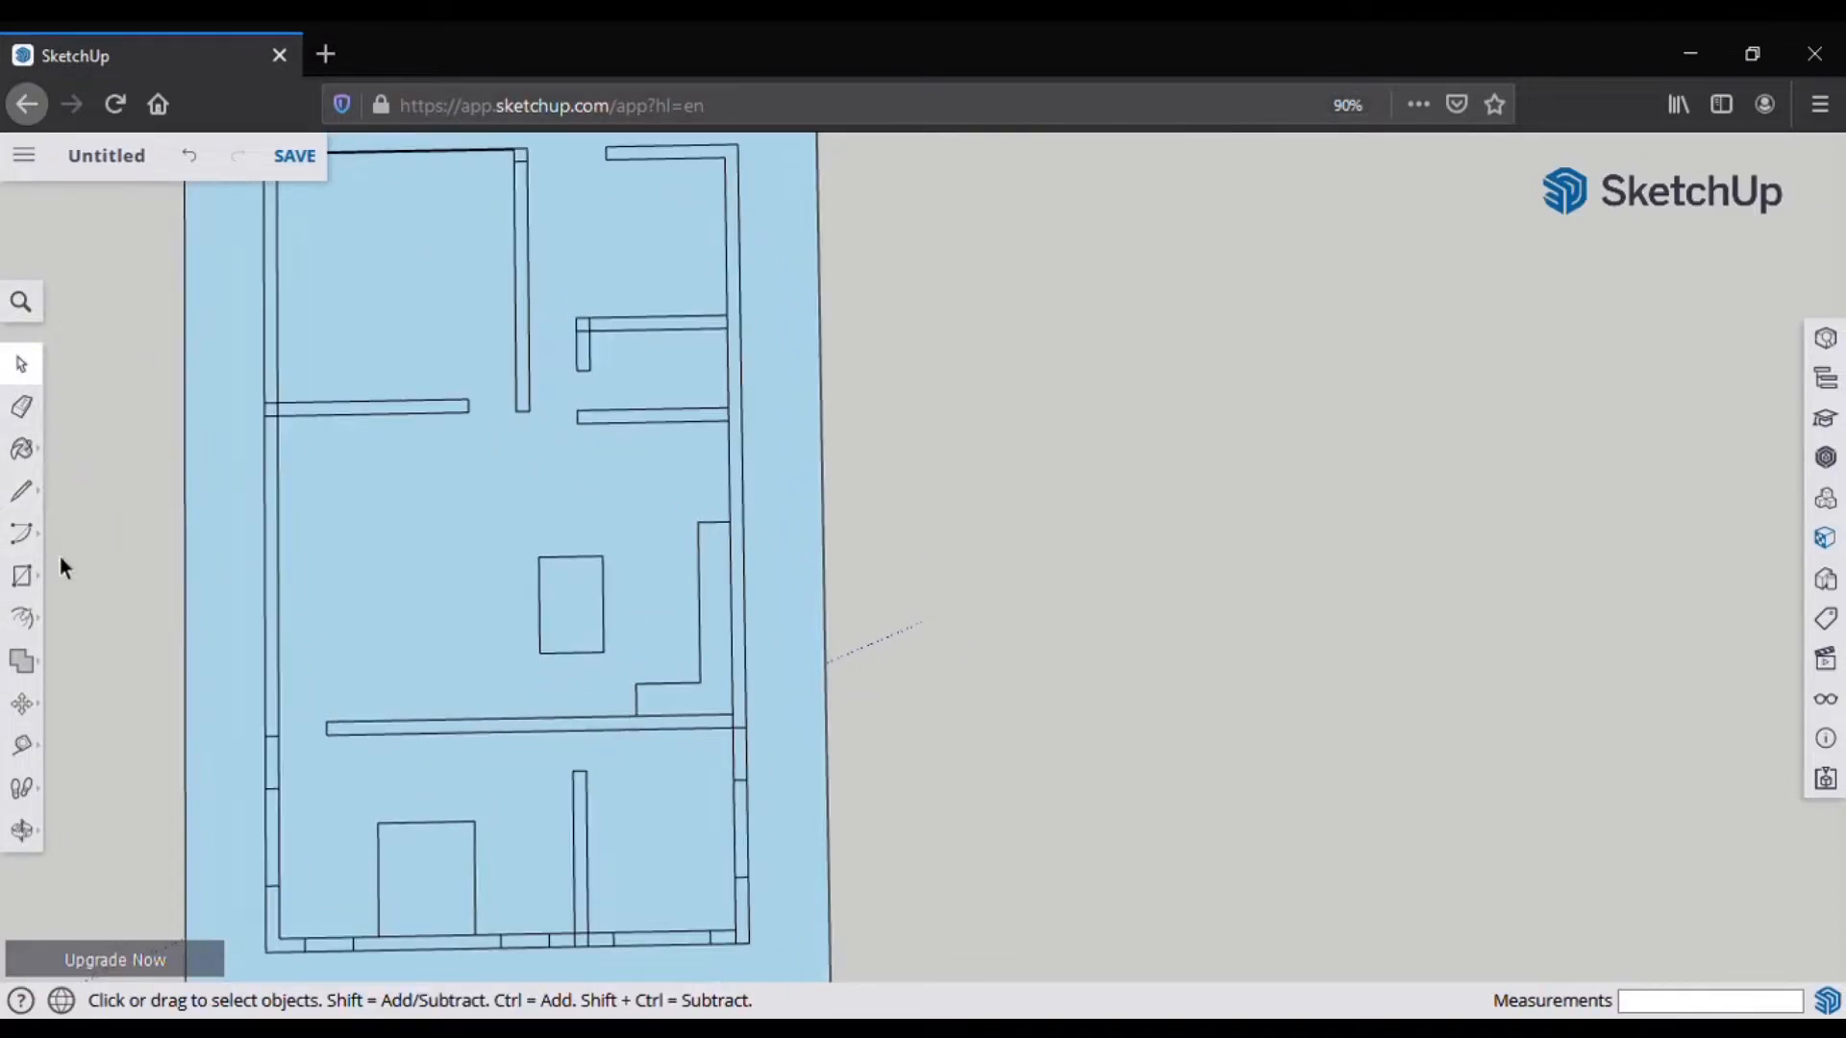
# Step: Start lines at the wall end and the left wall corner, cancelling both attempts
pyautogui.scroll(-1, 156, 787)
pyautogui.click(21, 492)
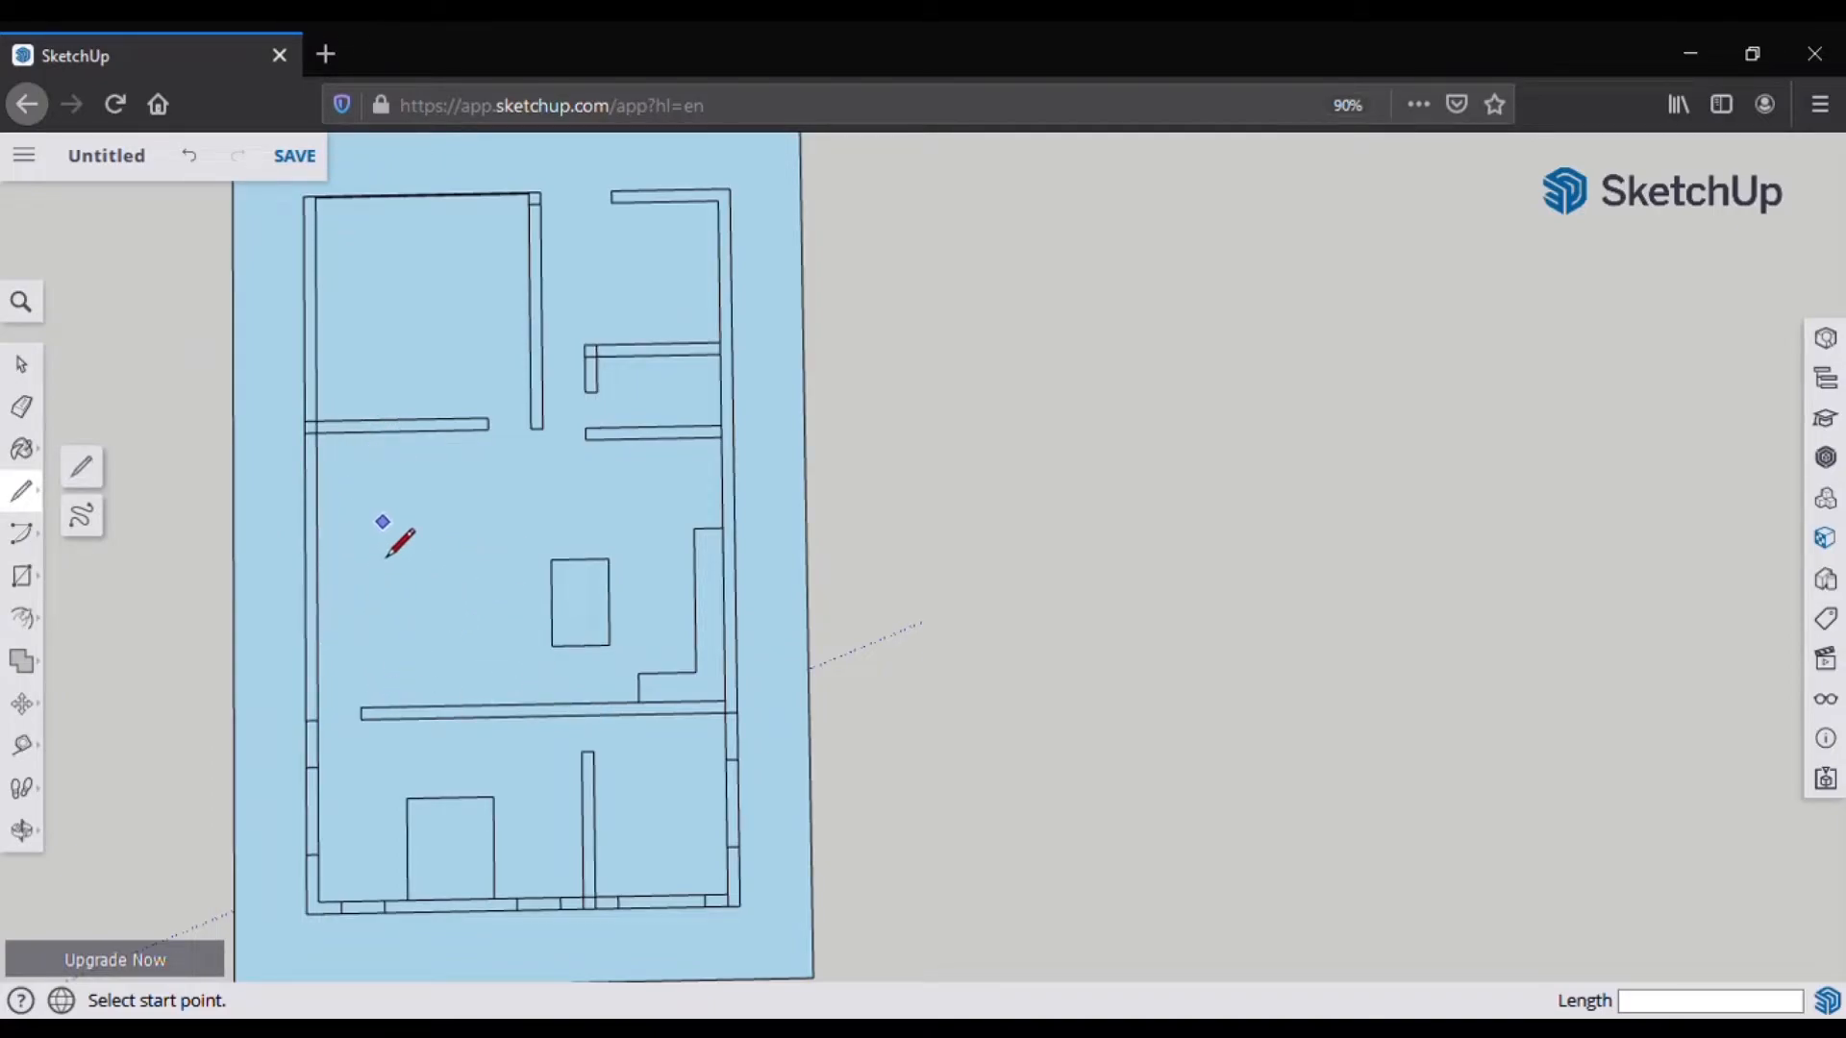
pyautogui.click(488, 428)
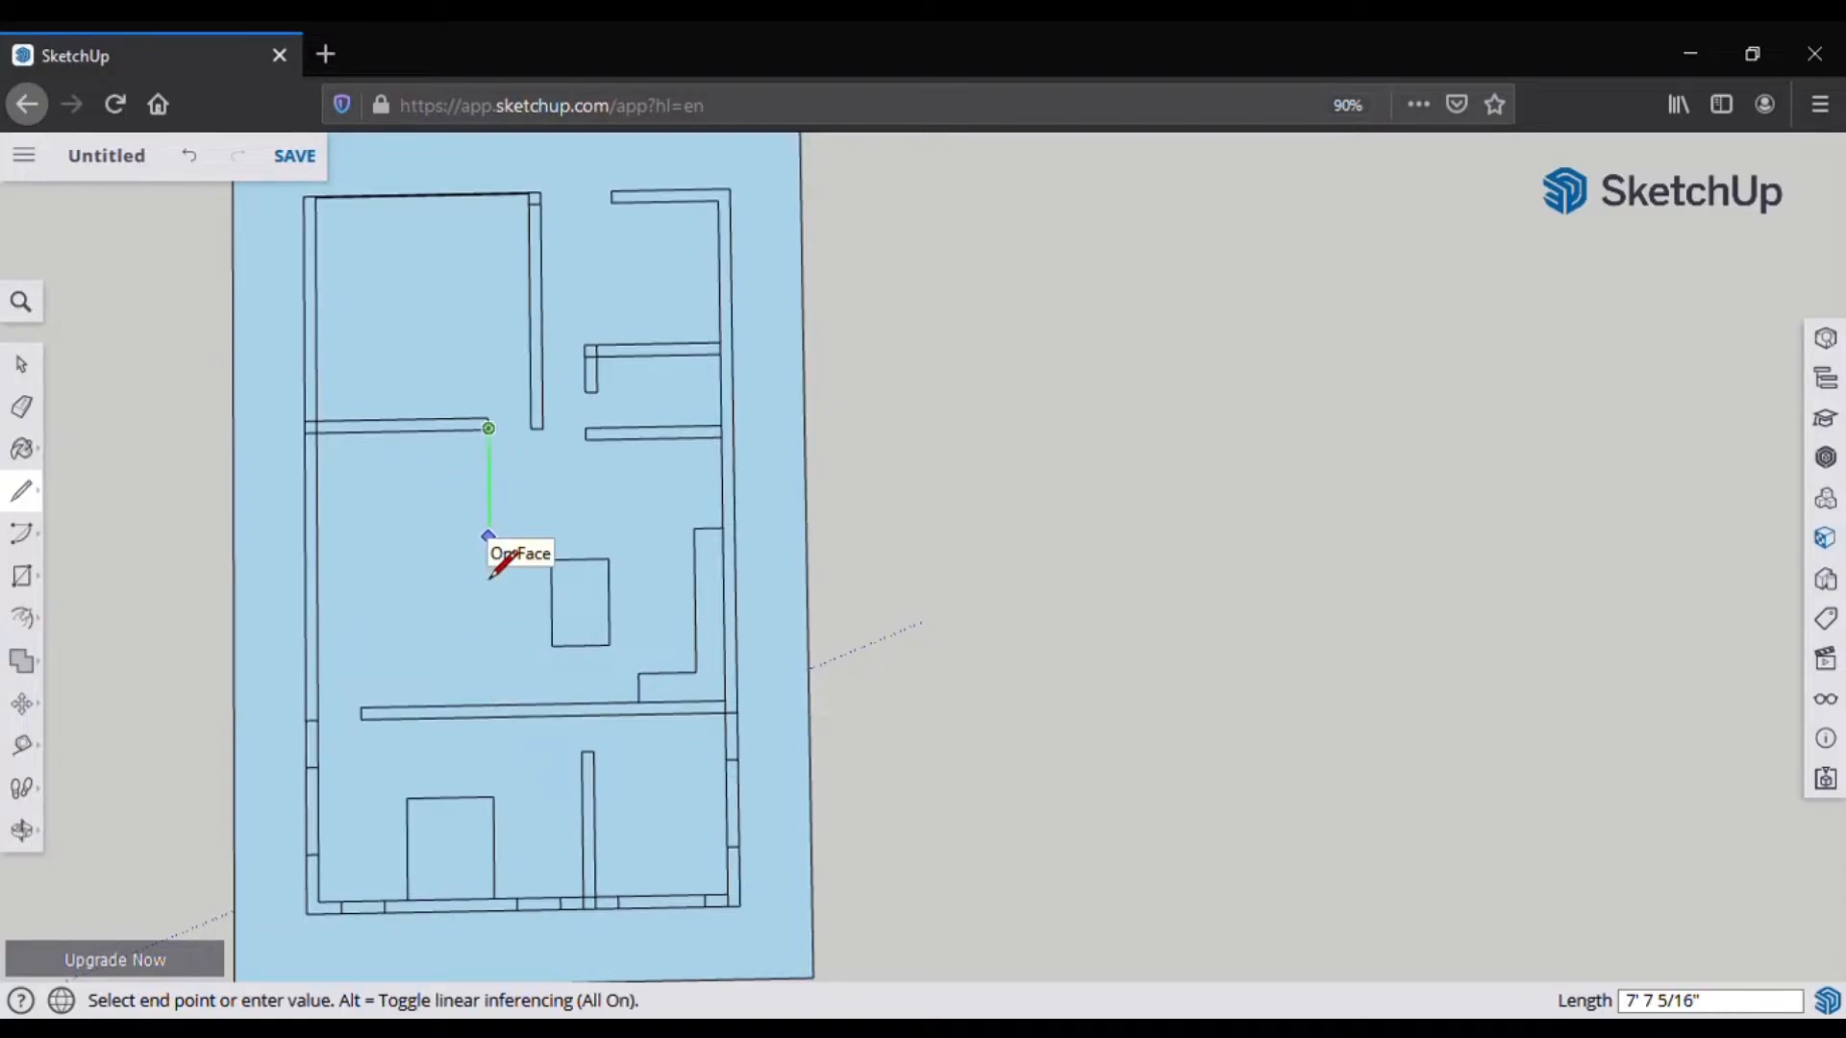
pyautogui.press('Escape')
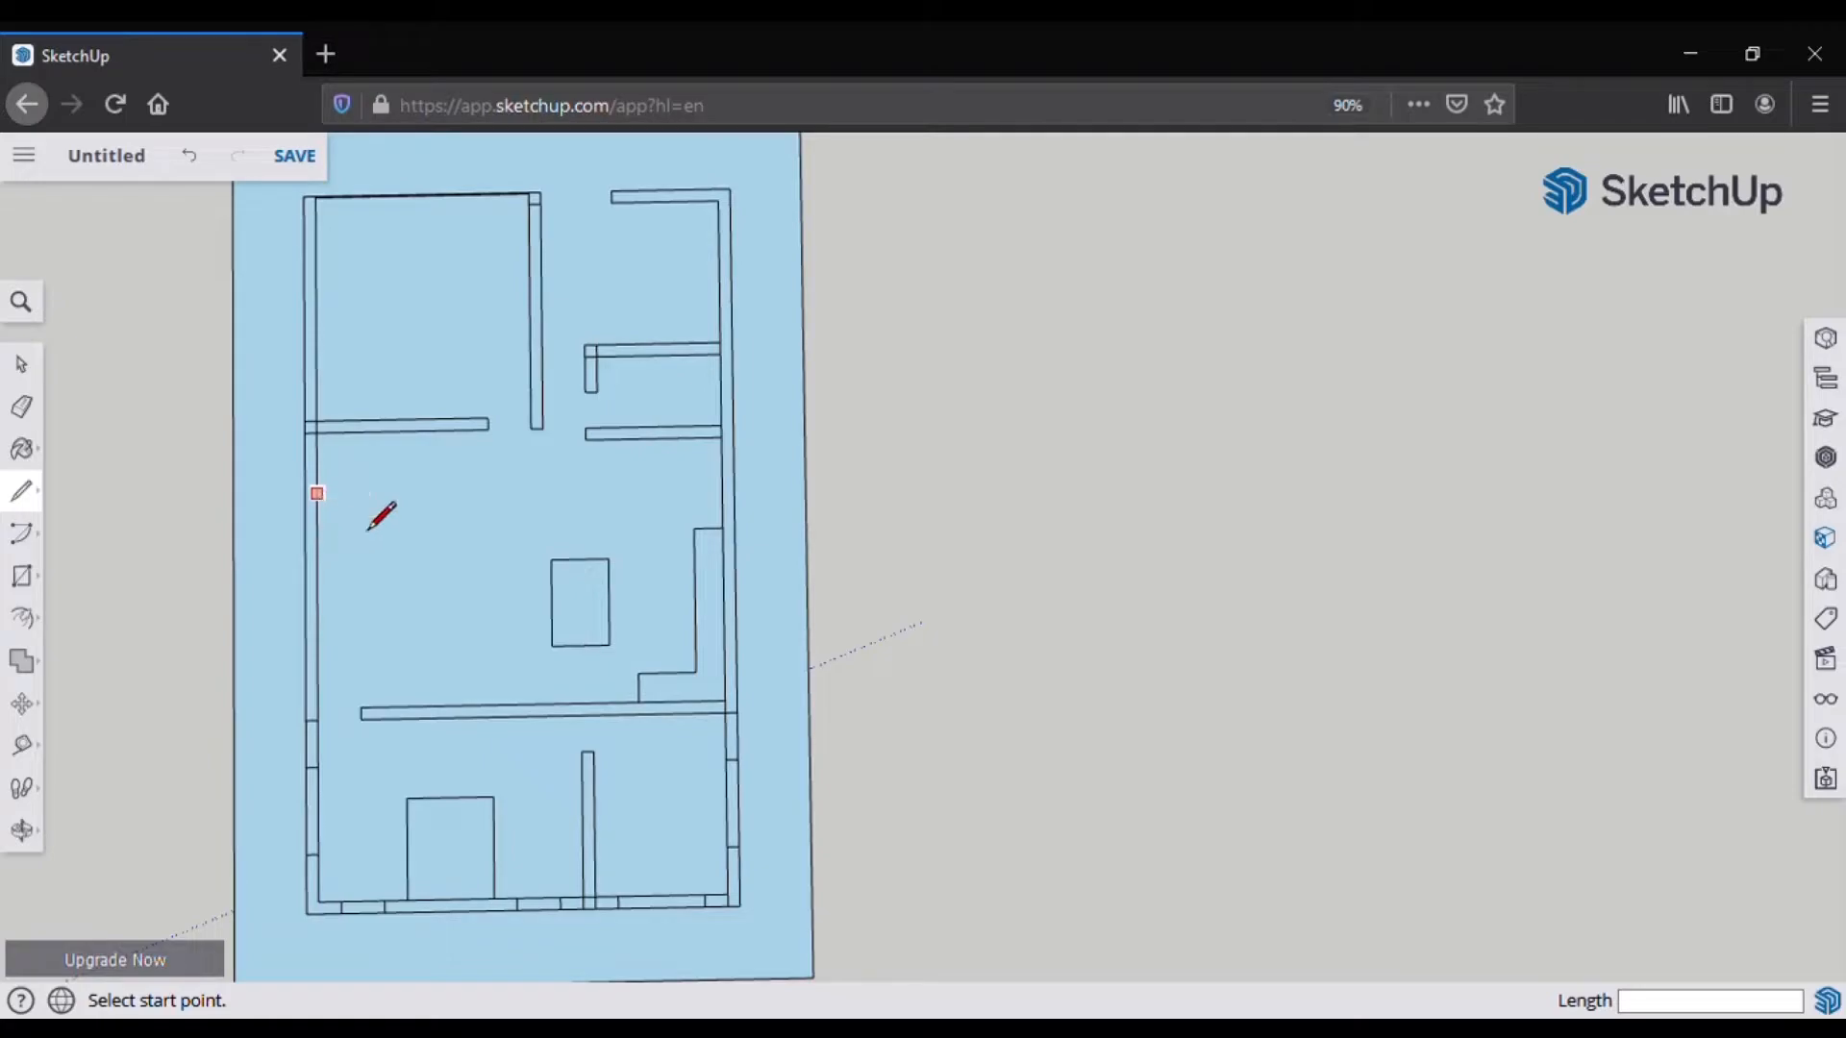
pyautogui.press('e')
pyautogui.click(42, 499)
pyautogui.click(317, 433)
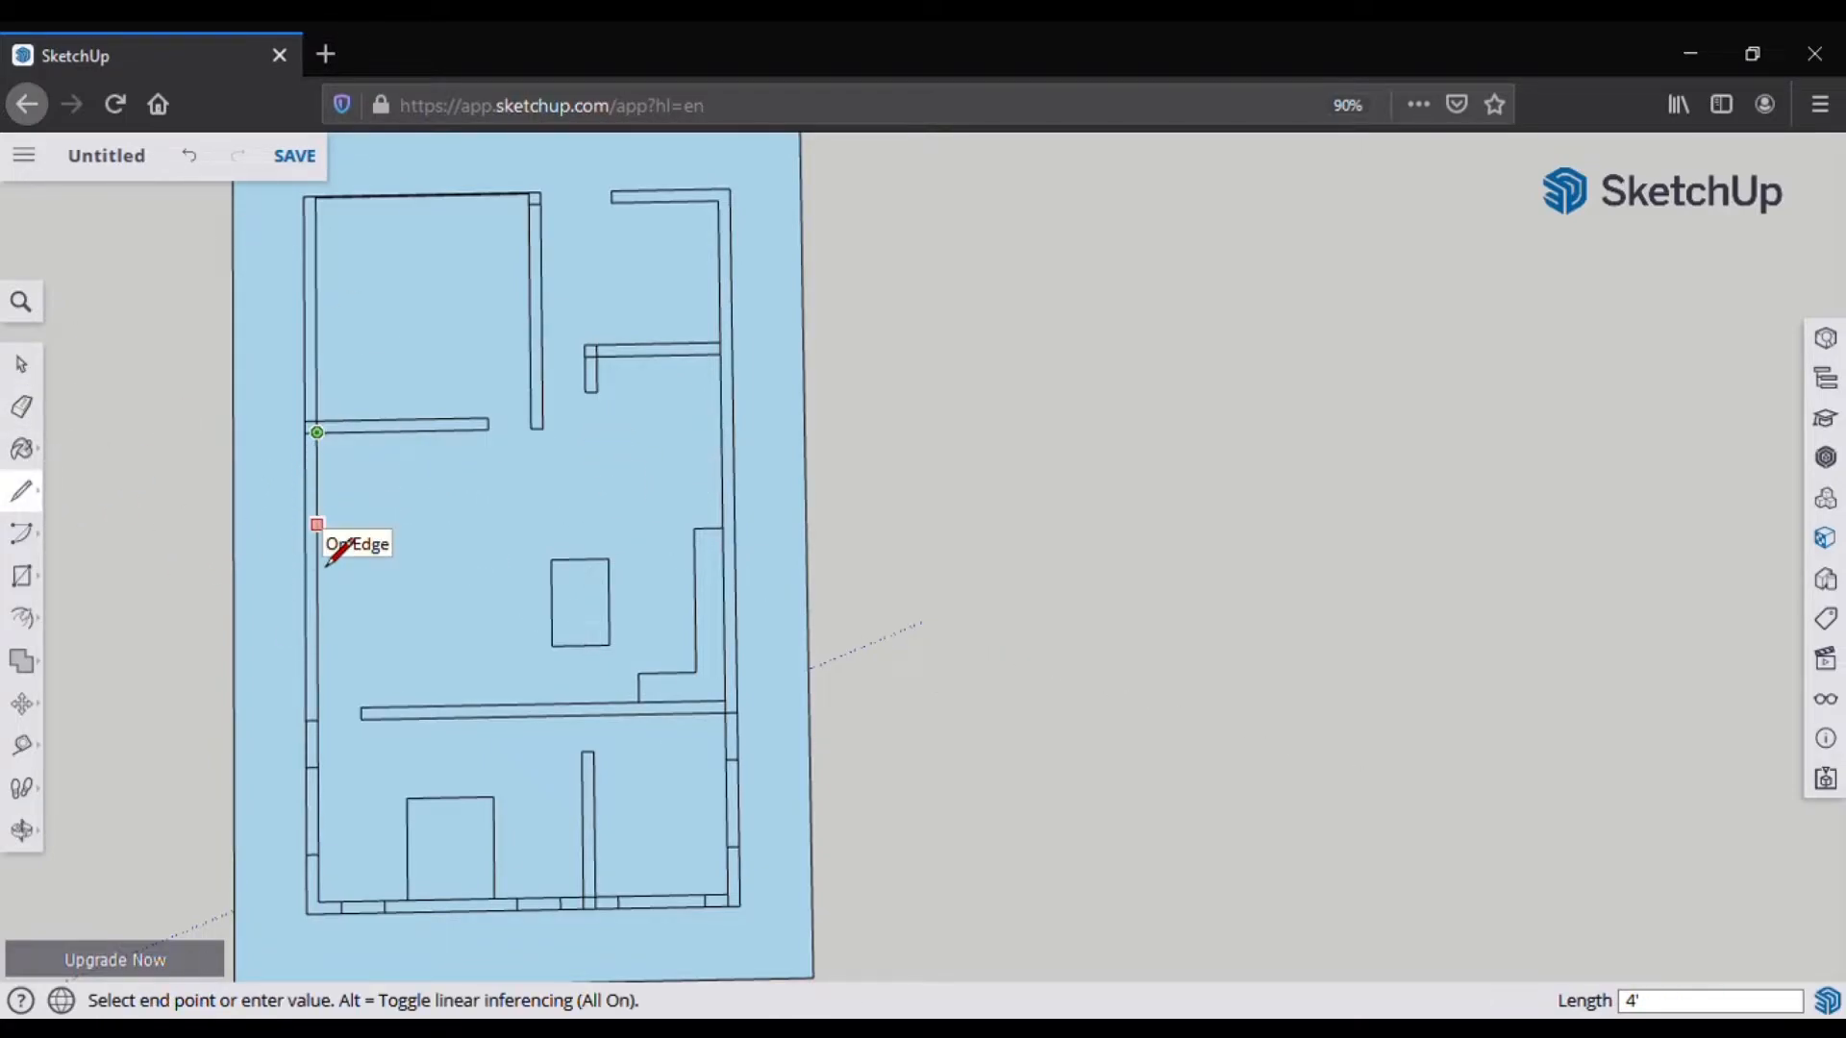
pyautogui.press('Escape')
# Step: Draw the shelf line from the left wall across the room, cap it at the wall end, and erase the edges above
pyautogui.click(317, 493)
pyautogui.click(489, 495)
pyautogui.click(489, 496)
pyautogui.click(471, 467)
pyautogui.click(480, 465)
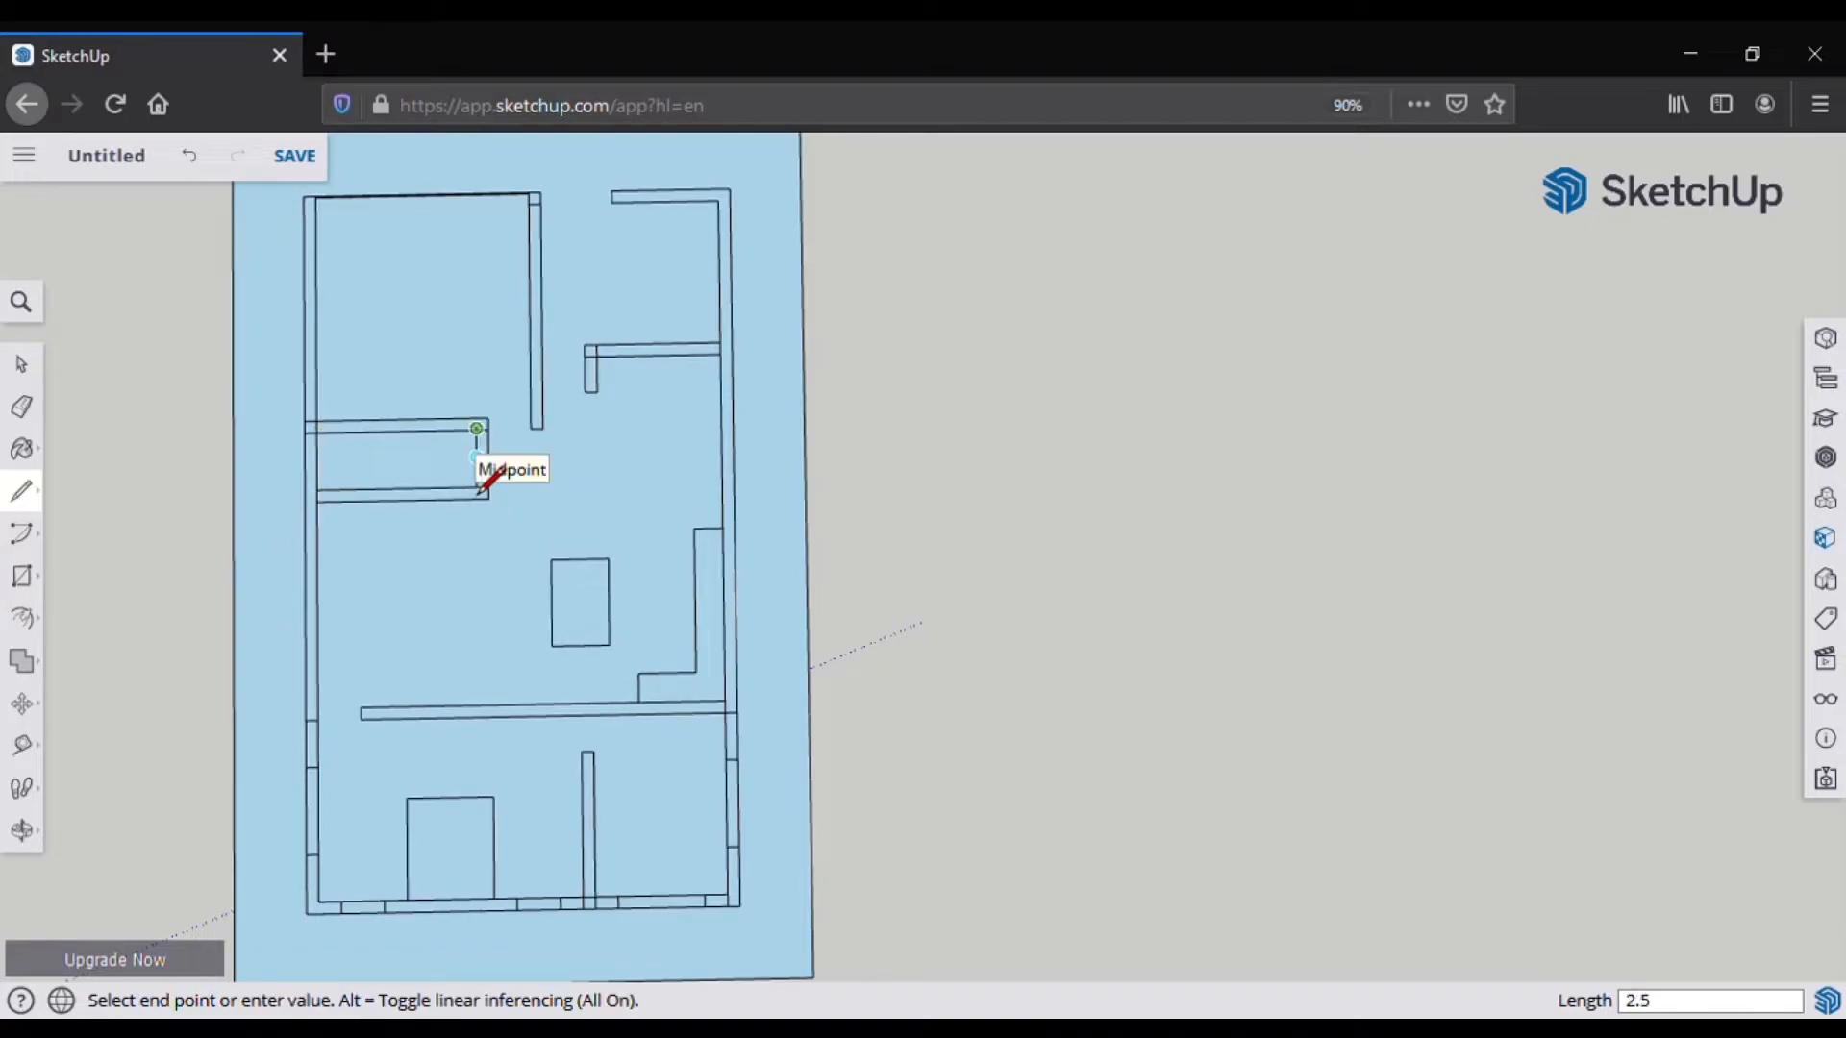
pyautogui.click(489, 465)
pyautogui.click(22, 407)
pyautogui.moveTo(463, 447); pyautogui.dragTo(503, 451)
pyautogui.scroll(3, 488, 490)
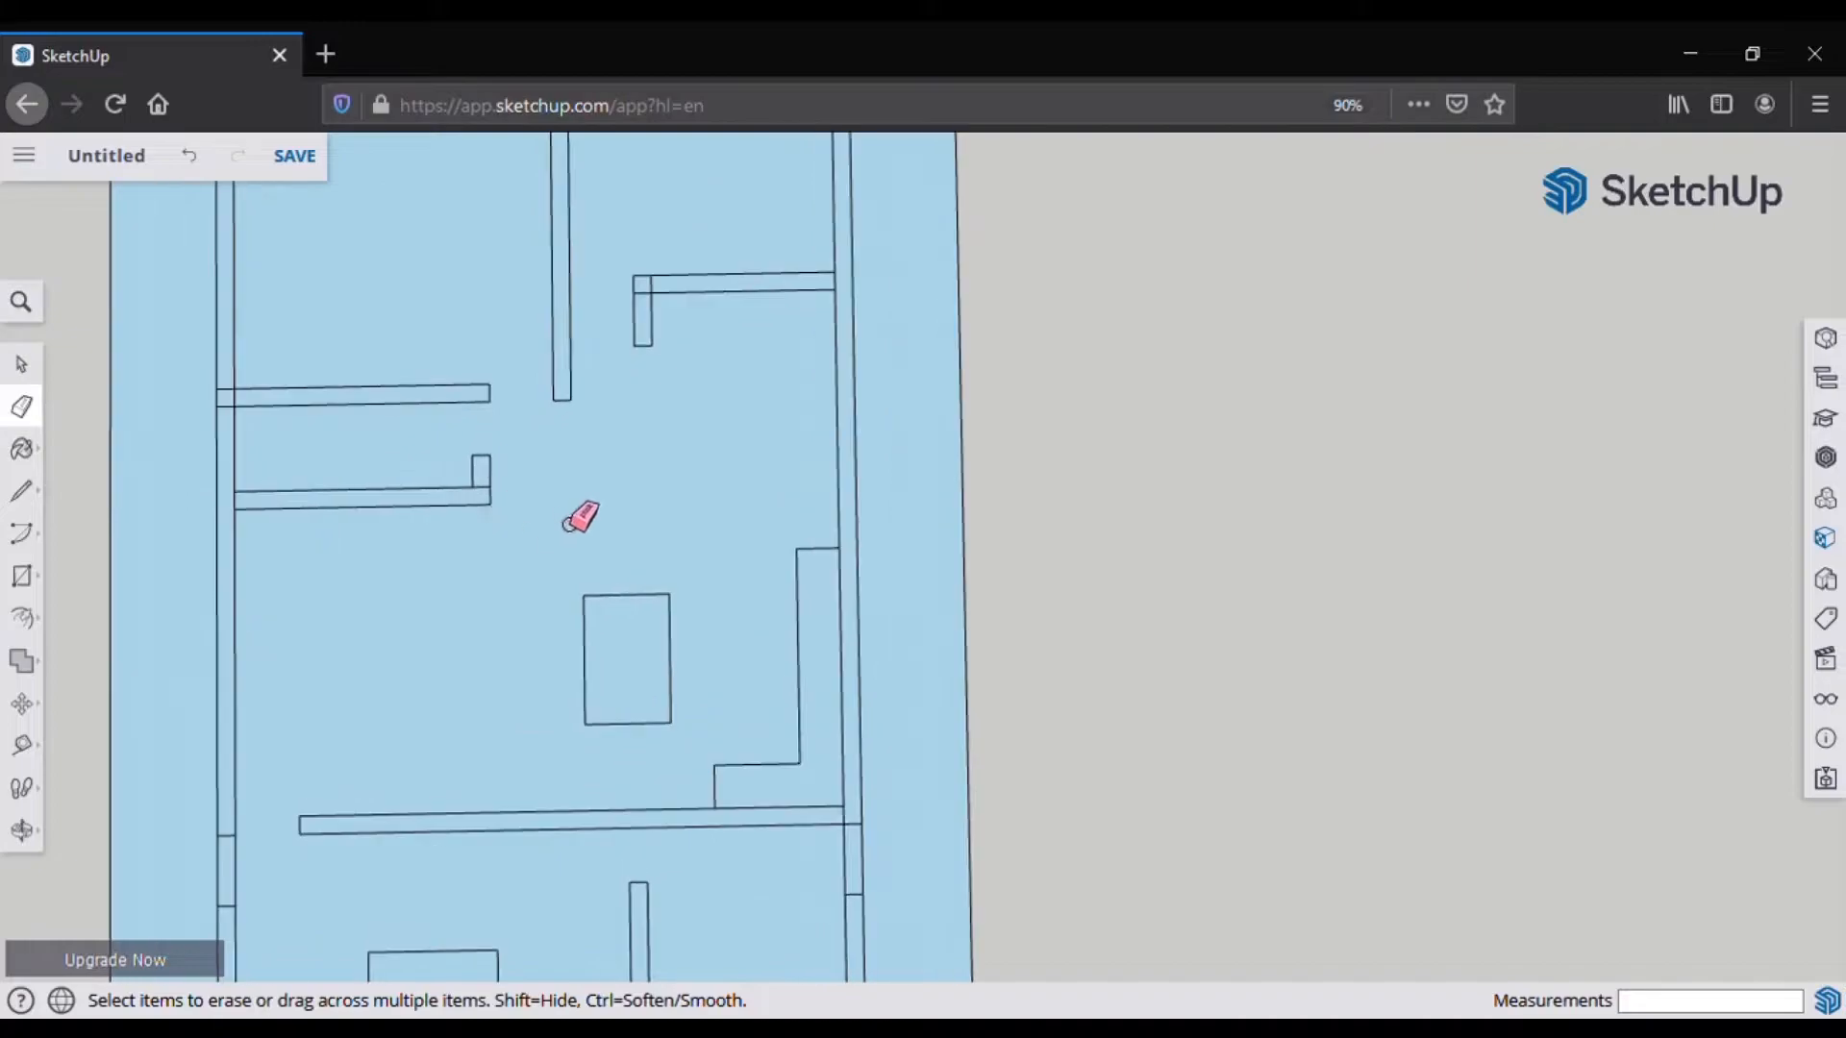
# Step: Outline a rectangle for the wall stub, running down from the upper wall
pyautogui.scroll(-2, 499, 565)
pyautogui.press('l')
pyautogui.scroll(3, 769, 403)
pyautogui.click(656, 334)
pyautogui.click(659, 527)
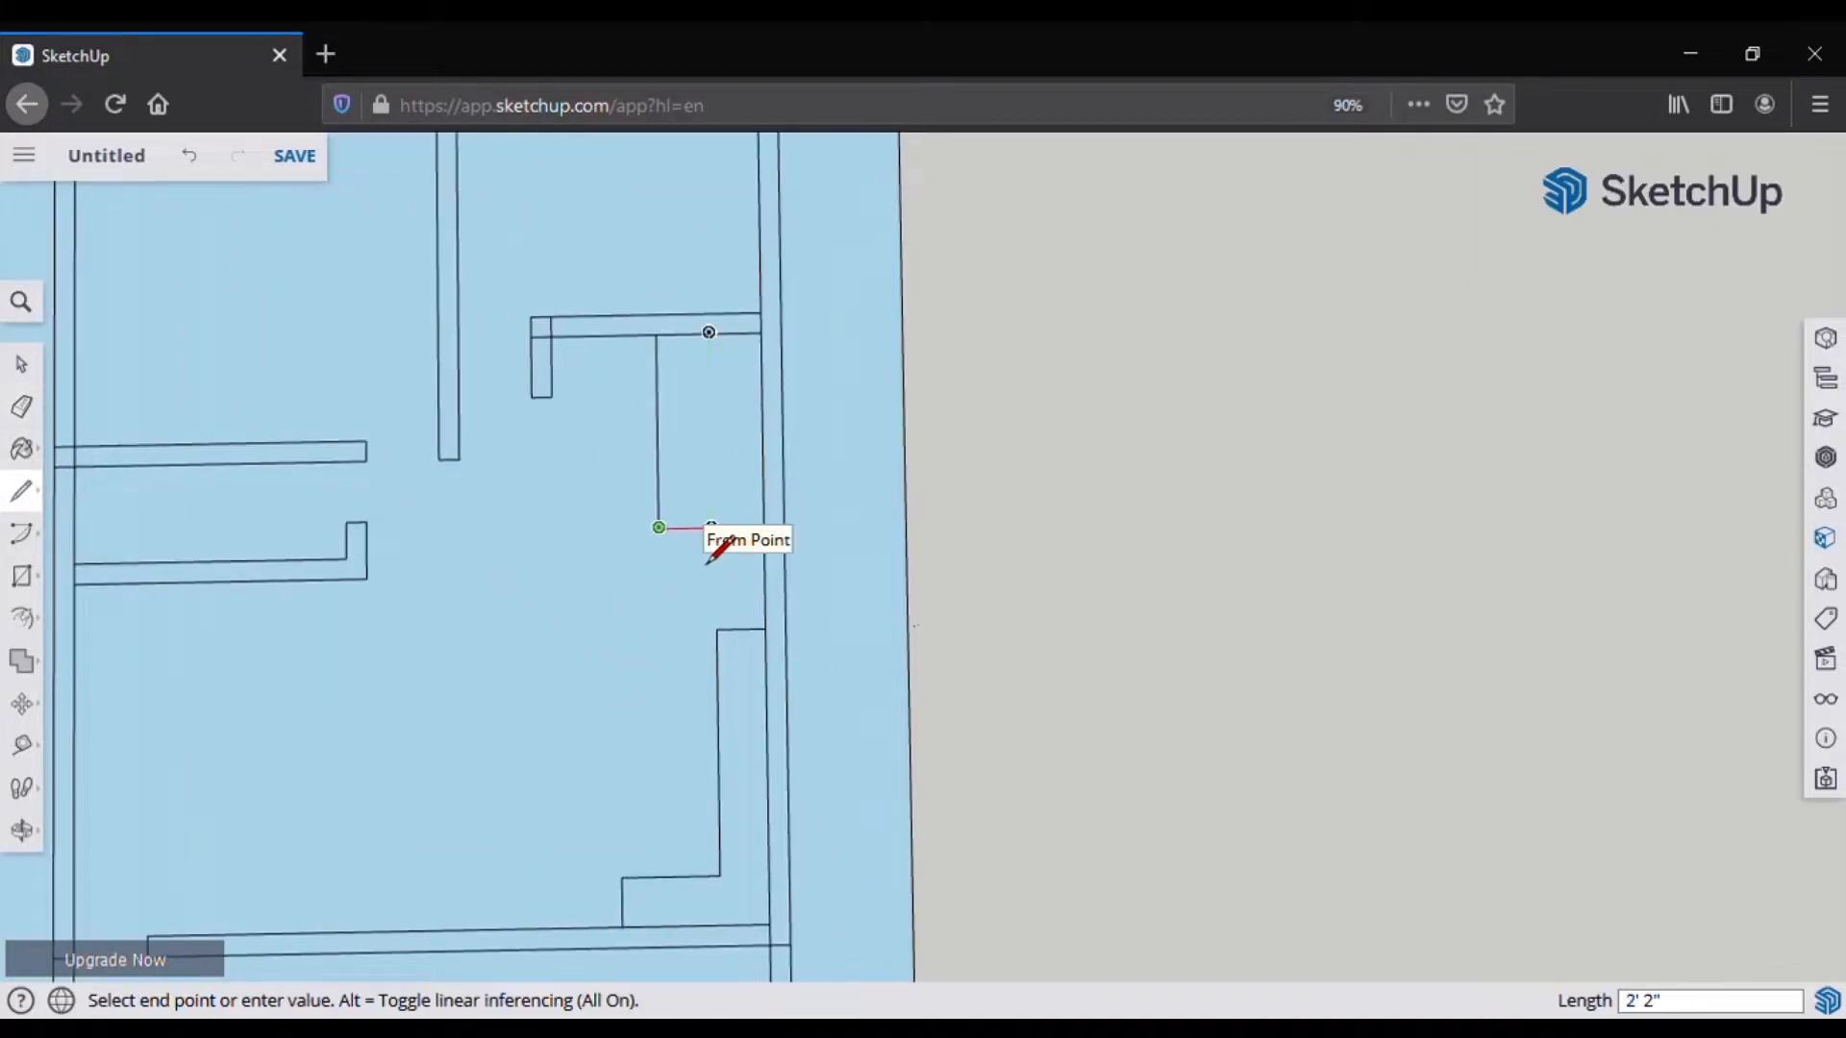
pyautogui.click(707, 526)
pyautogui.click(706, 382)
pyautogui.click(609, 551)
# Step: Erase the overhanging, middle and leftover edges of the rectangle
pyautogui.press('Escape')
pyautogui.click(658, 528)
pyautogui.click(610, 528)
pyautogui.press('e')
pyautogui.click(610, 543)
pyautogui.click(657, 457)
pyautogui.scroll(-6, 697, 399)
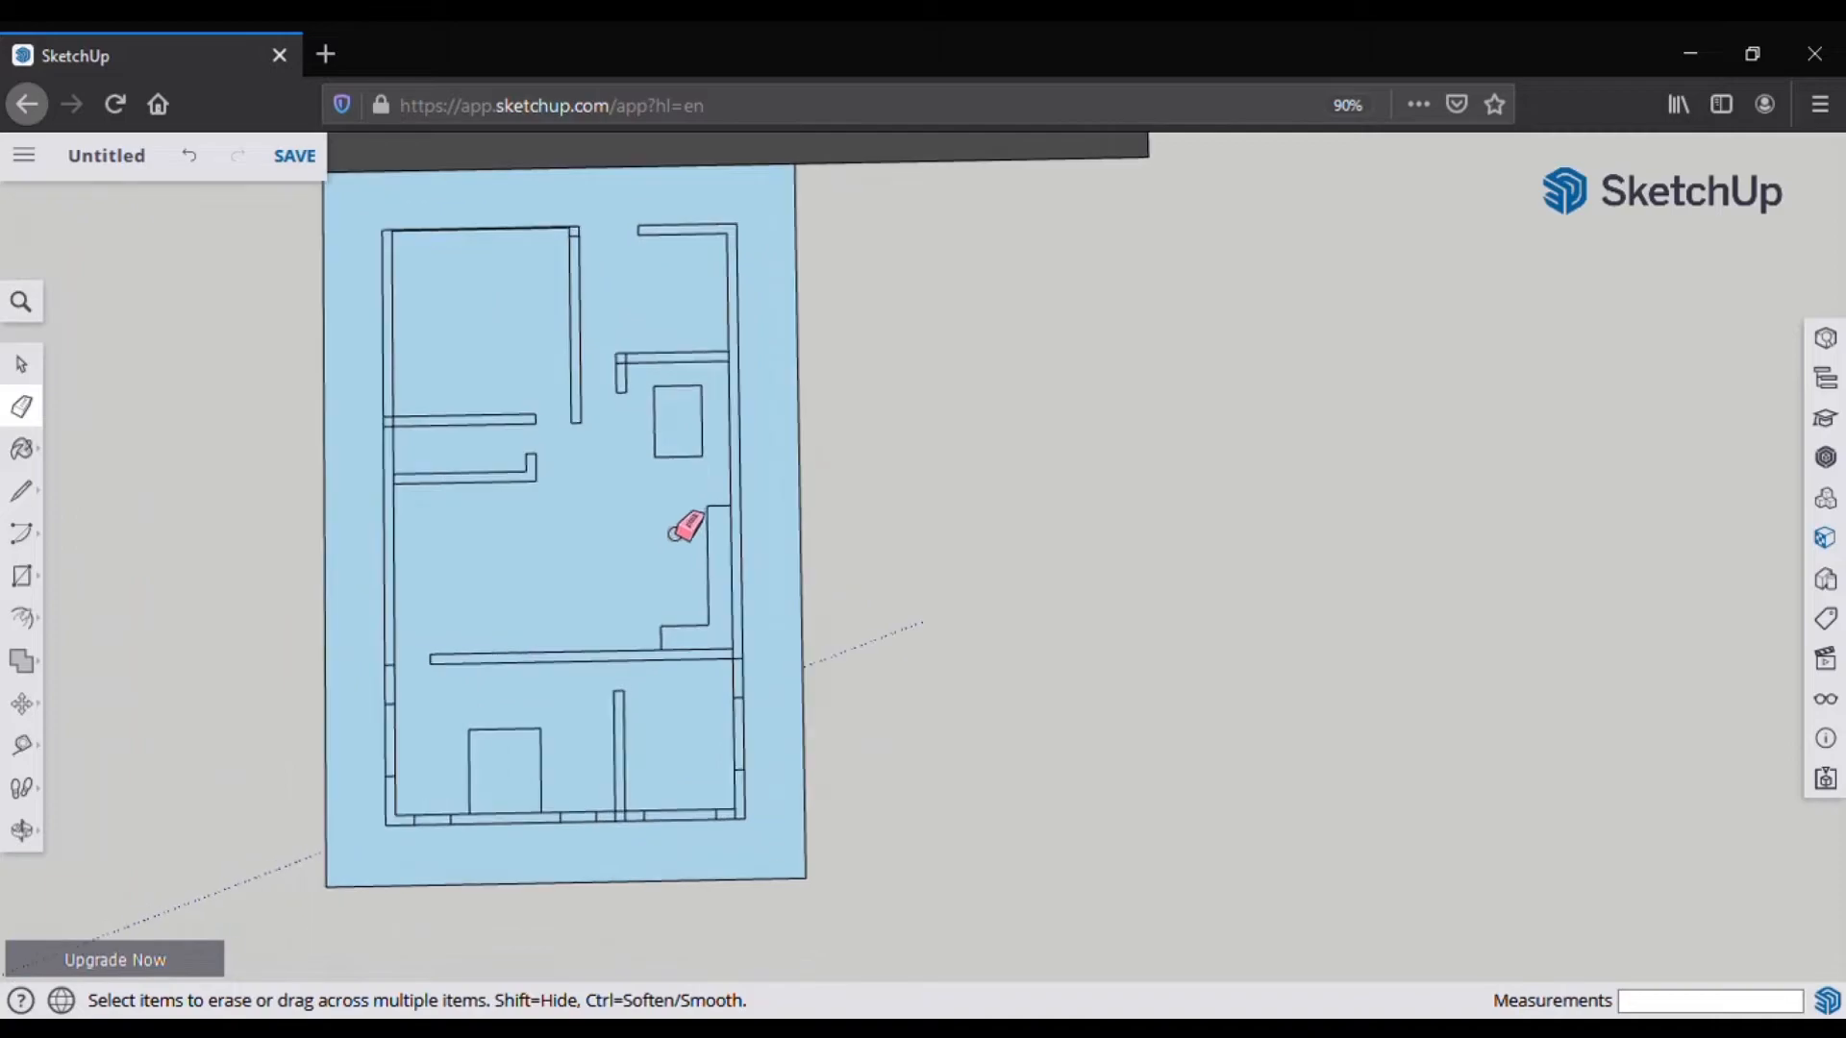
# Step: Draw a line from the left wall with a vertical edge, plus a 10-inch line to the wall corner
pyautogui.press('l')
pyautogui.scroll(4, 493, 461)
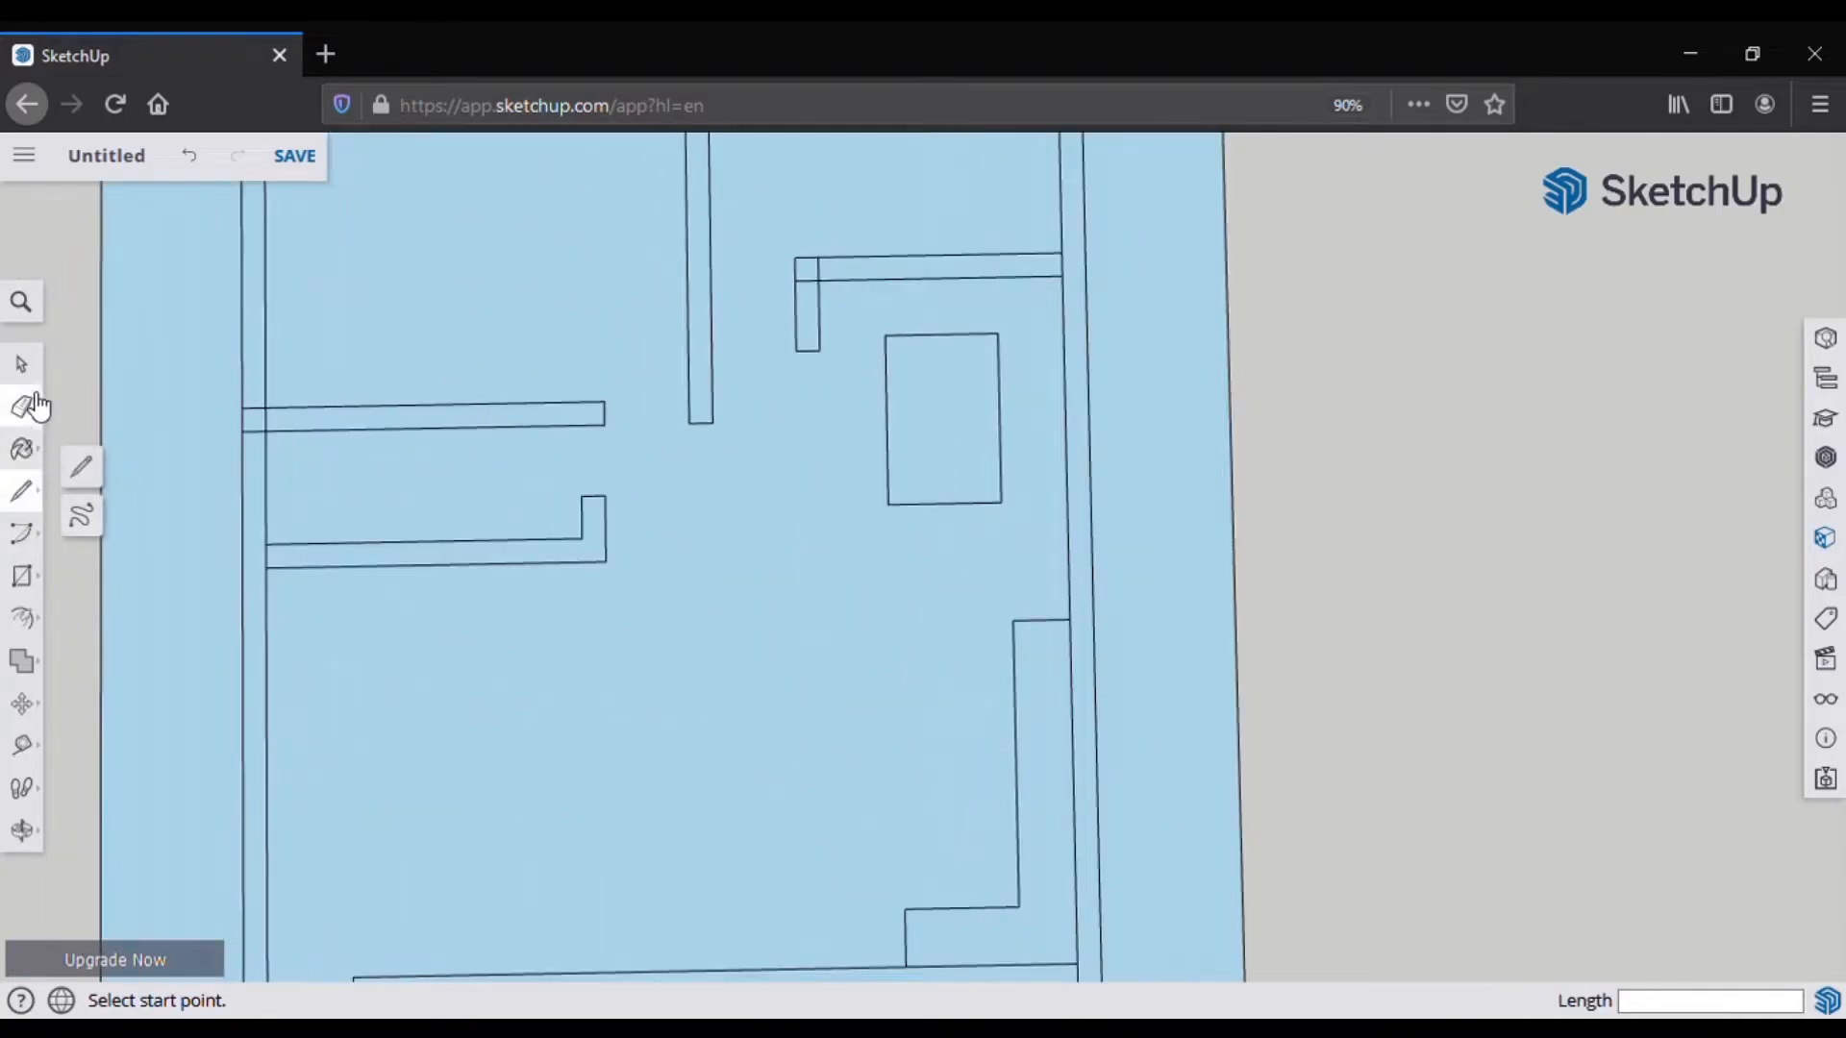
pyautogui.click(265, 544)
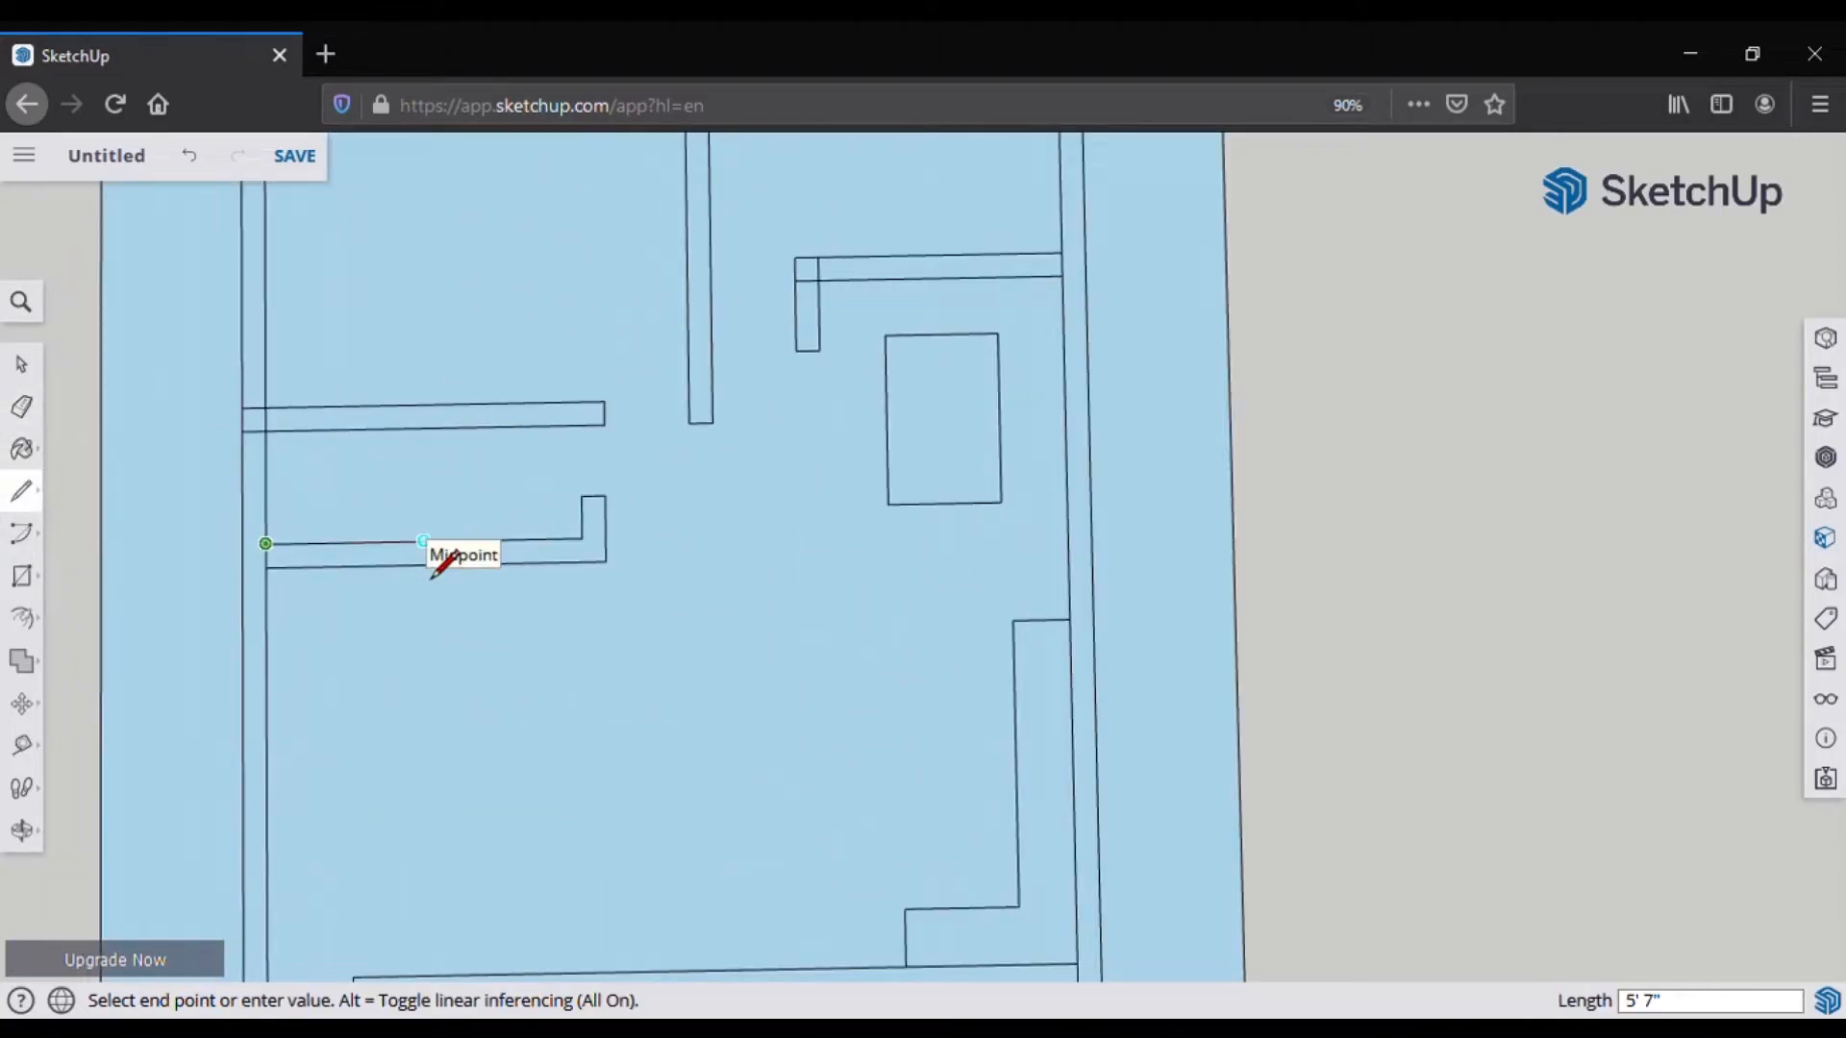
pyautogui.click(424, 541)
pyautogui.click(424, 542)
pyautogui.click(424, 430)
pyautogui.click(448, 539)
pyautogui.write('10')
pyautogui.press('Return')
pyautogui.click(448, 540)
pyautogui.click(448, 429)
# Step: Remove the stub's right and top edges and the leftover lines
pyautogui.press('e')
pyautogui.press('l')
pyautogui.click(581, 539)
pyautogui.click(605, 539)
pyautogui.press('e')
pyautogui.moveTo(615, 519); pyautogui.dragTo(593, 497)
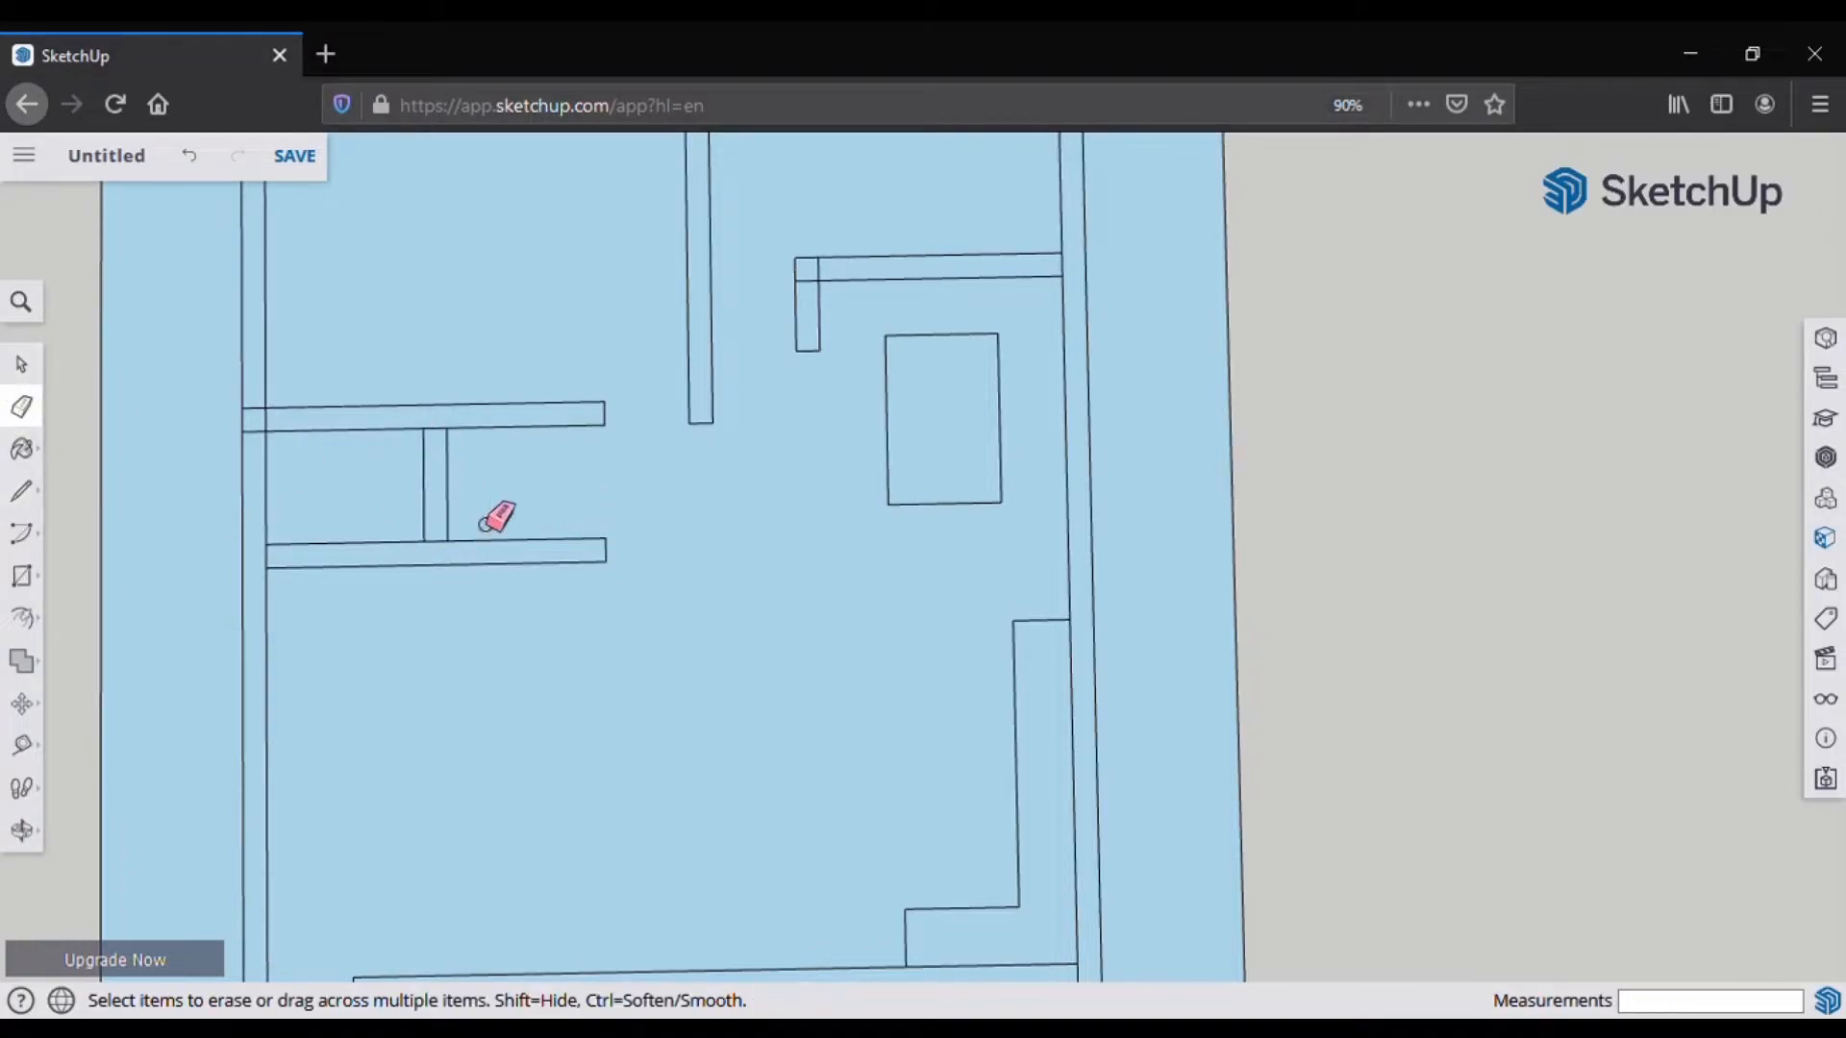
# Step: Redraw the stub's side from the shelf corner down and close off its top
pyautogui.click(21, 491)
pyautogui.click(424, 430)
pyautogui.click(424, 541)
pyautogui.click(424, 541)
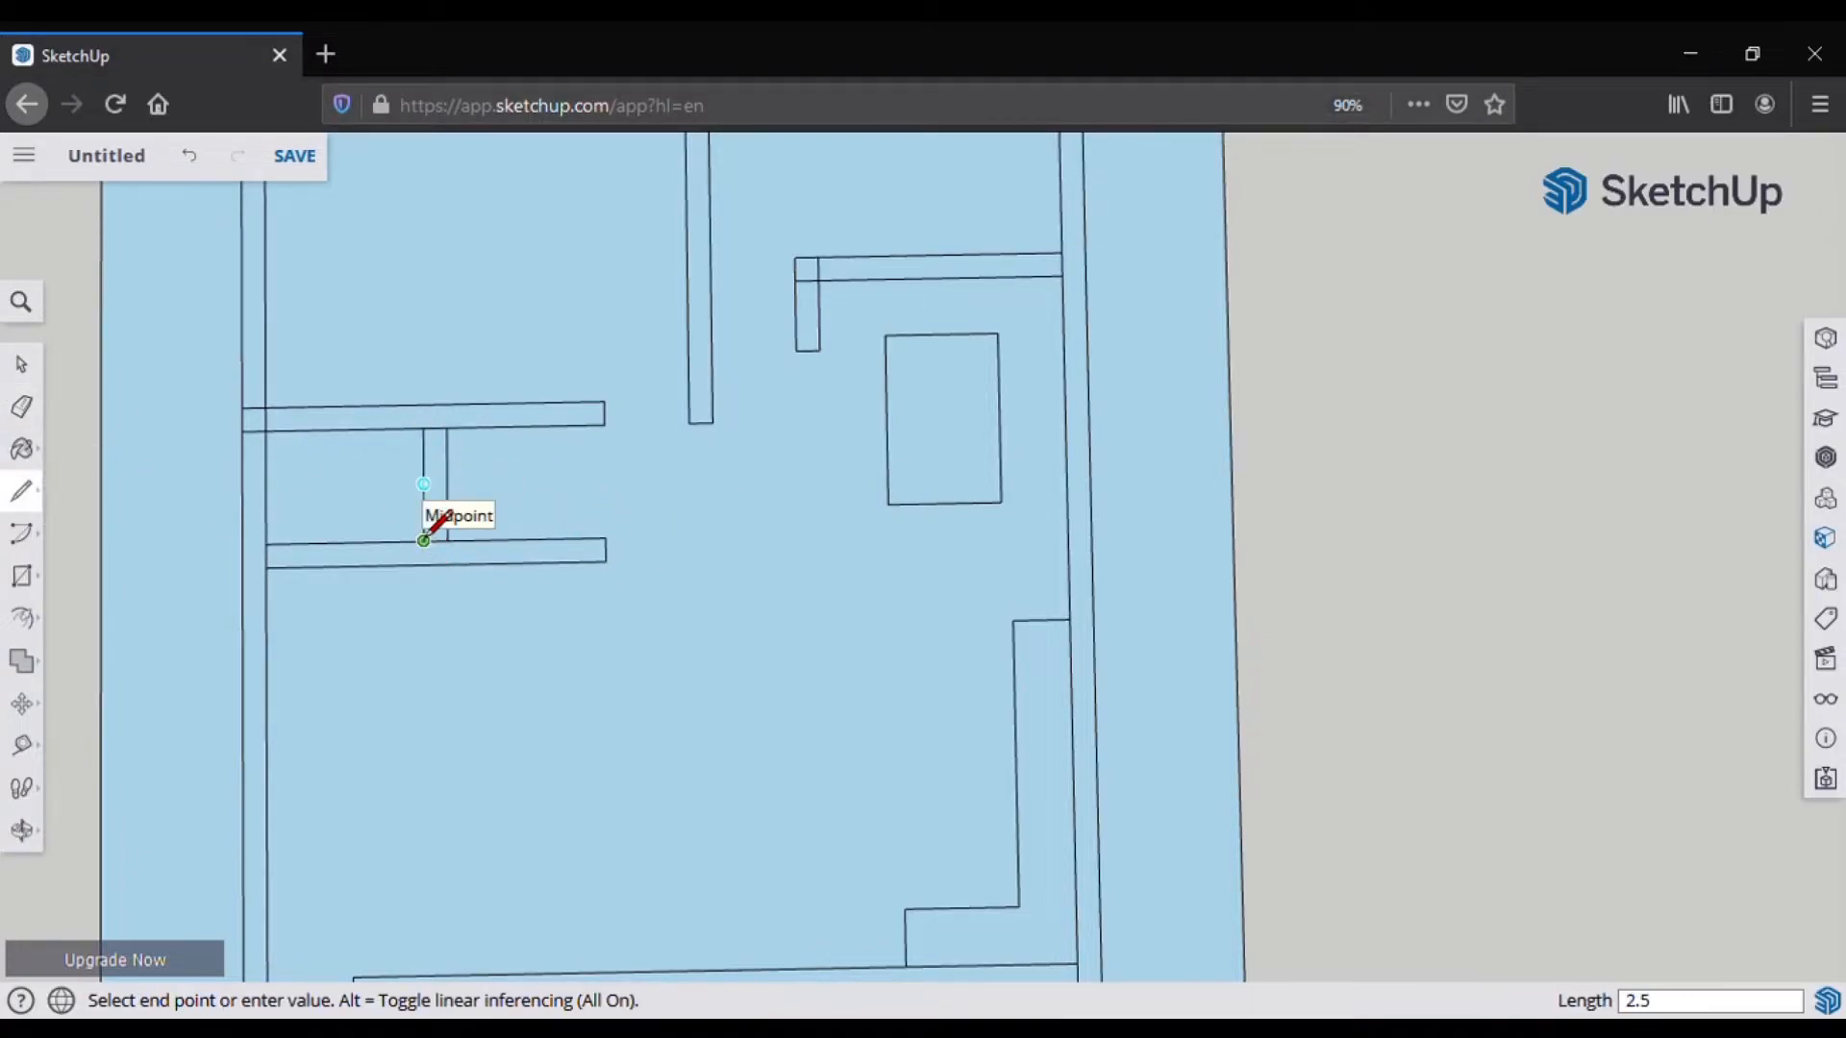
pyautogui.click(448, 469)
# Step: Erase the leftover edges above the stub and at its base
pyautogui.press('e')
pyautogui.moveTo(415, 451); pyautogui.dragTo(471, 462)
pyautogui.scroll(2, 476, 519)
pyautogui.click(486, 549)
pyautogui.scroll(-5, 479, 481)
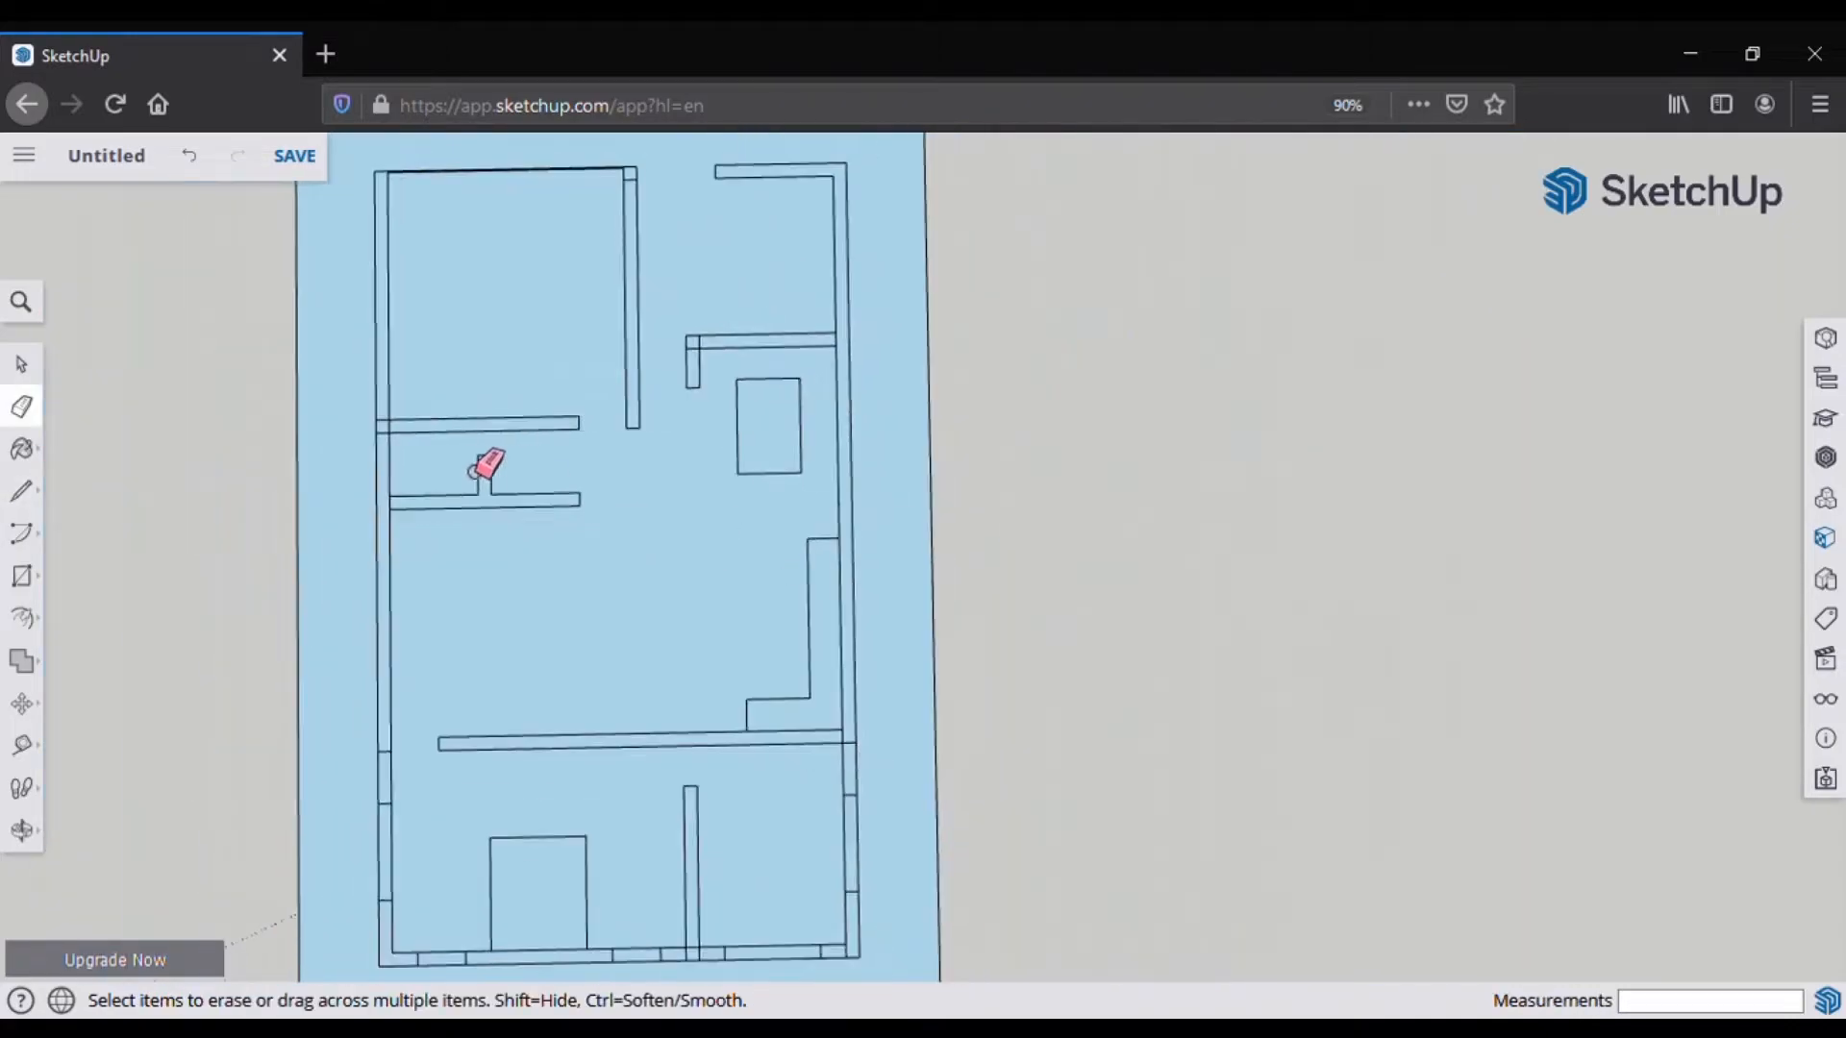
pyautogui.press('l')
pyautogui.scroll(1, 448, 625)
pyautogui.scroll(-1, 517, 540)
pyautogui.scroll(2, 596, 922)
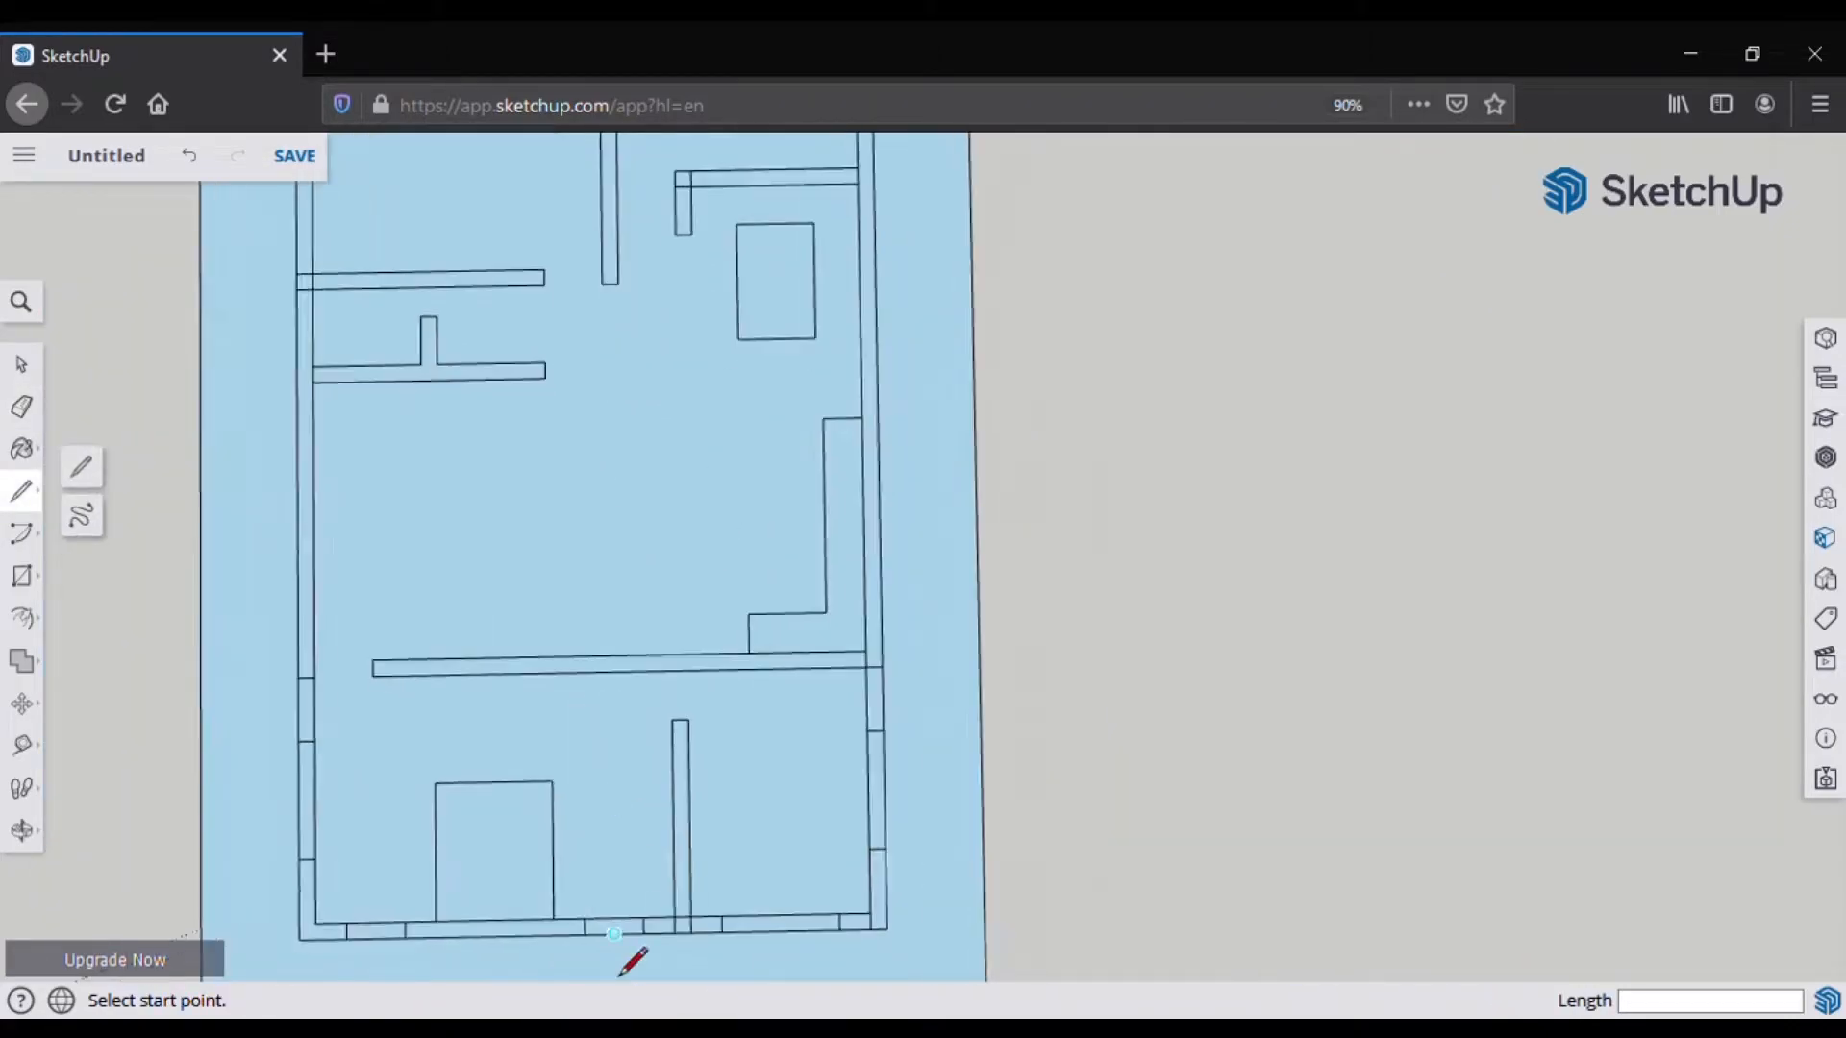
# Step: Begin the partition wall lines in the lower-right room and erase the leftover stub edges
pyautogui.scroll(-2, 509, 885)
pyautogui.scroll(1, 723, 888)
pyautogui.click(25, 499)
pyautogui.scroll(2, 835, 799)
pyautogui.scroll(-1, 777, 658)
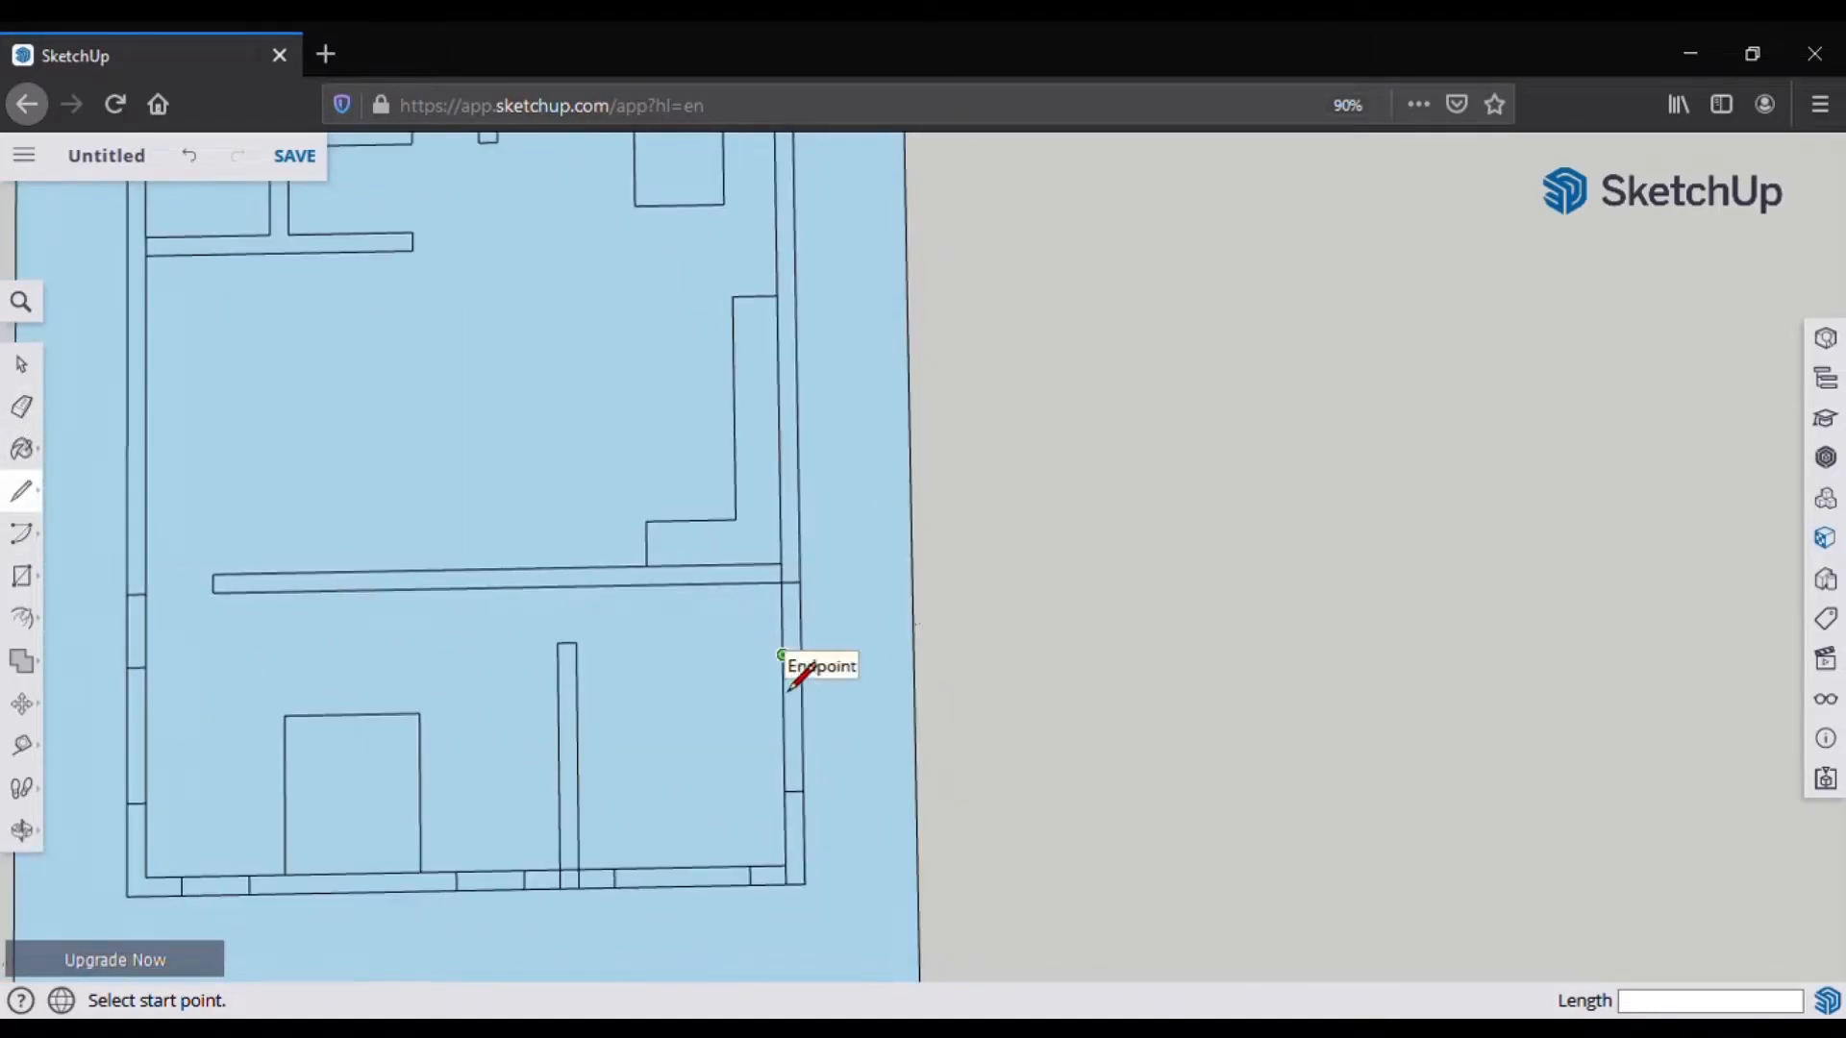
pyautogui.click(782, 582)
pyautogui.press('Escape')
pyautogui.click(782, 627)
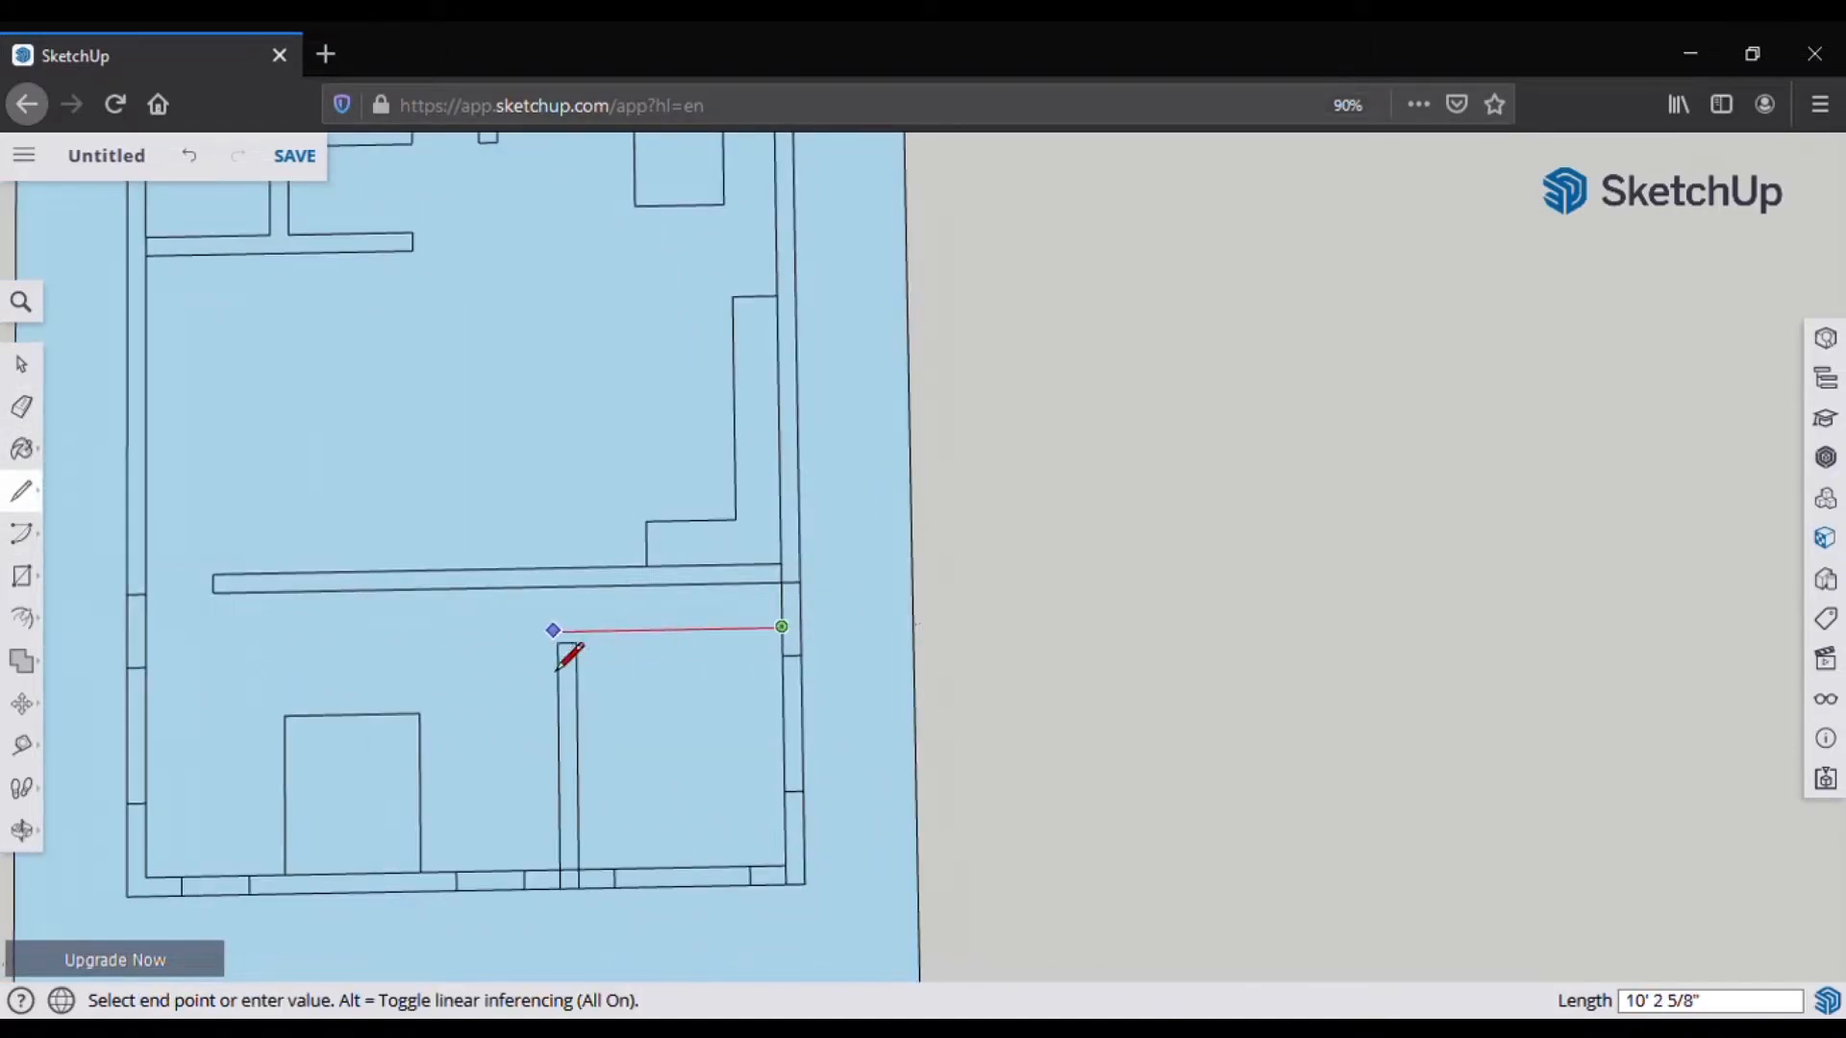
pyautogui.press('Escape')
pyautogui.click(577, 643)
pyautogui.click(577, 586)
pyautogui.press('e')
pyautogui.moveTo(537, 621); pyautogui.dragTo(569, 651)
# Step: Draw a 2.5' line down the right wall and across to the partition, removing the stub above
pyautogui.scroll(3, 601, 694)
pyautogui.press('l')
pyautogui.click(876, 599)
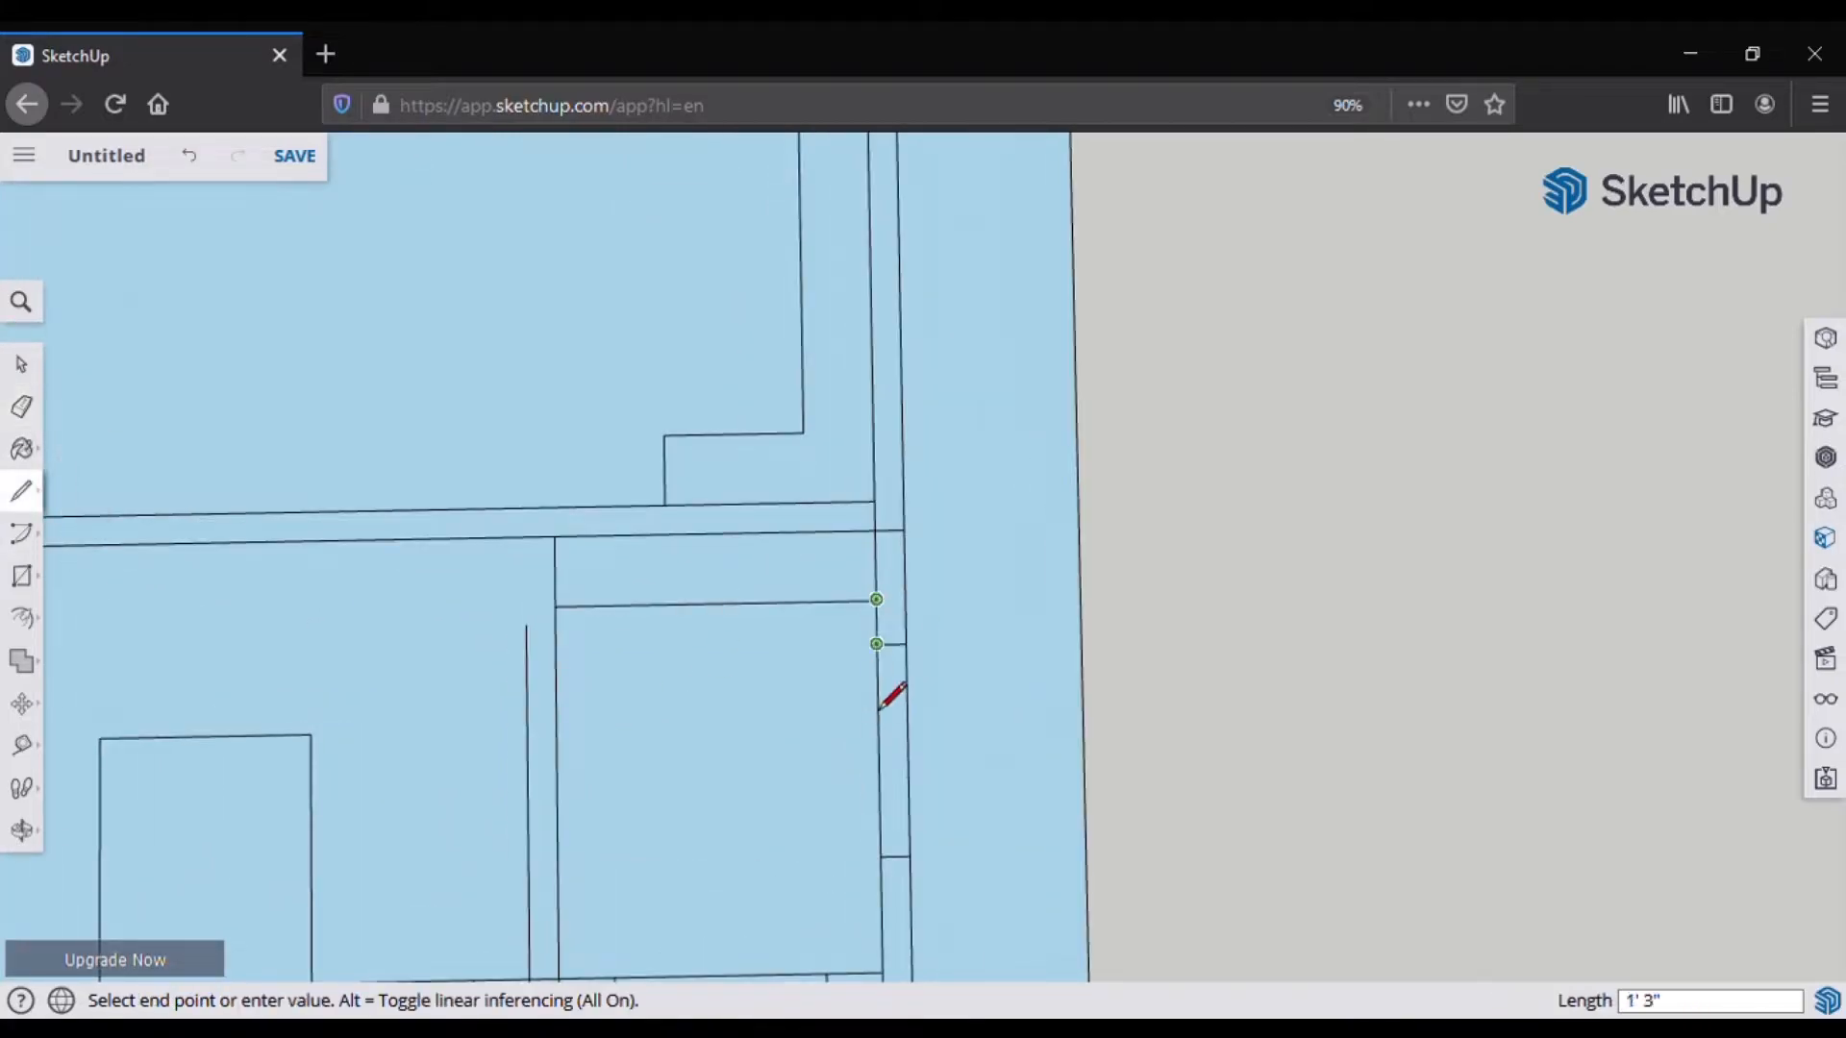
pyautogui.write('2.5')
pyautogui.press('Return')
pyautogui.click(878, 692)
pyautogui.click(526, 692)
pyautogui.press('e')
pyautogui.click(526, 661)
# Step: Draw the inner wall edge down and left to the partition endpoint, erasing the unwanted edge
pyautogui.scroll(-2, 538, 607)
pyautogui.press('l')
pyautogui.click(786, 663)
pyautogui.click(788, 873)
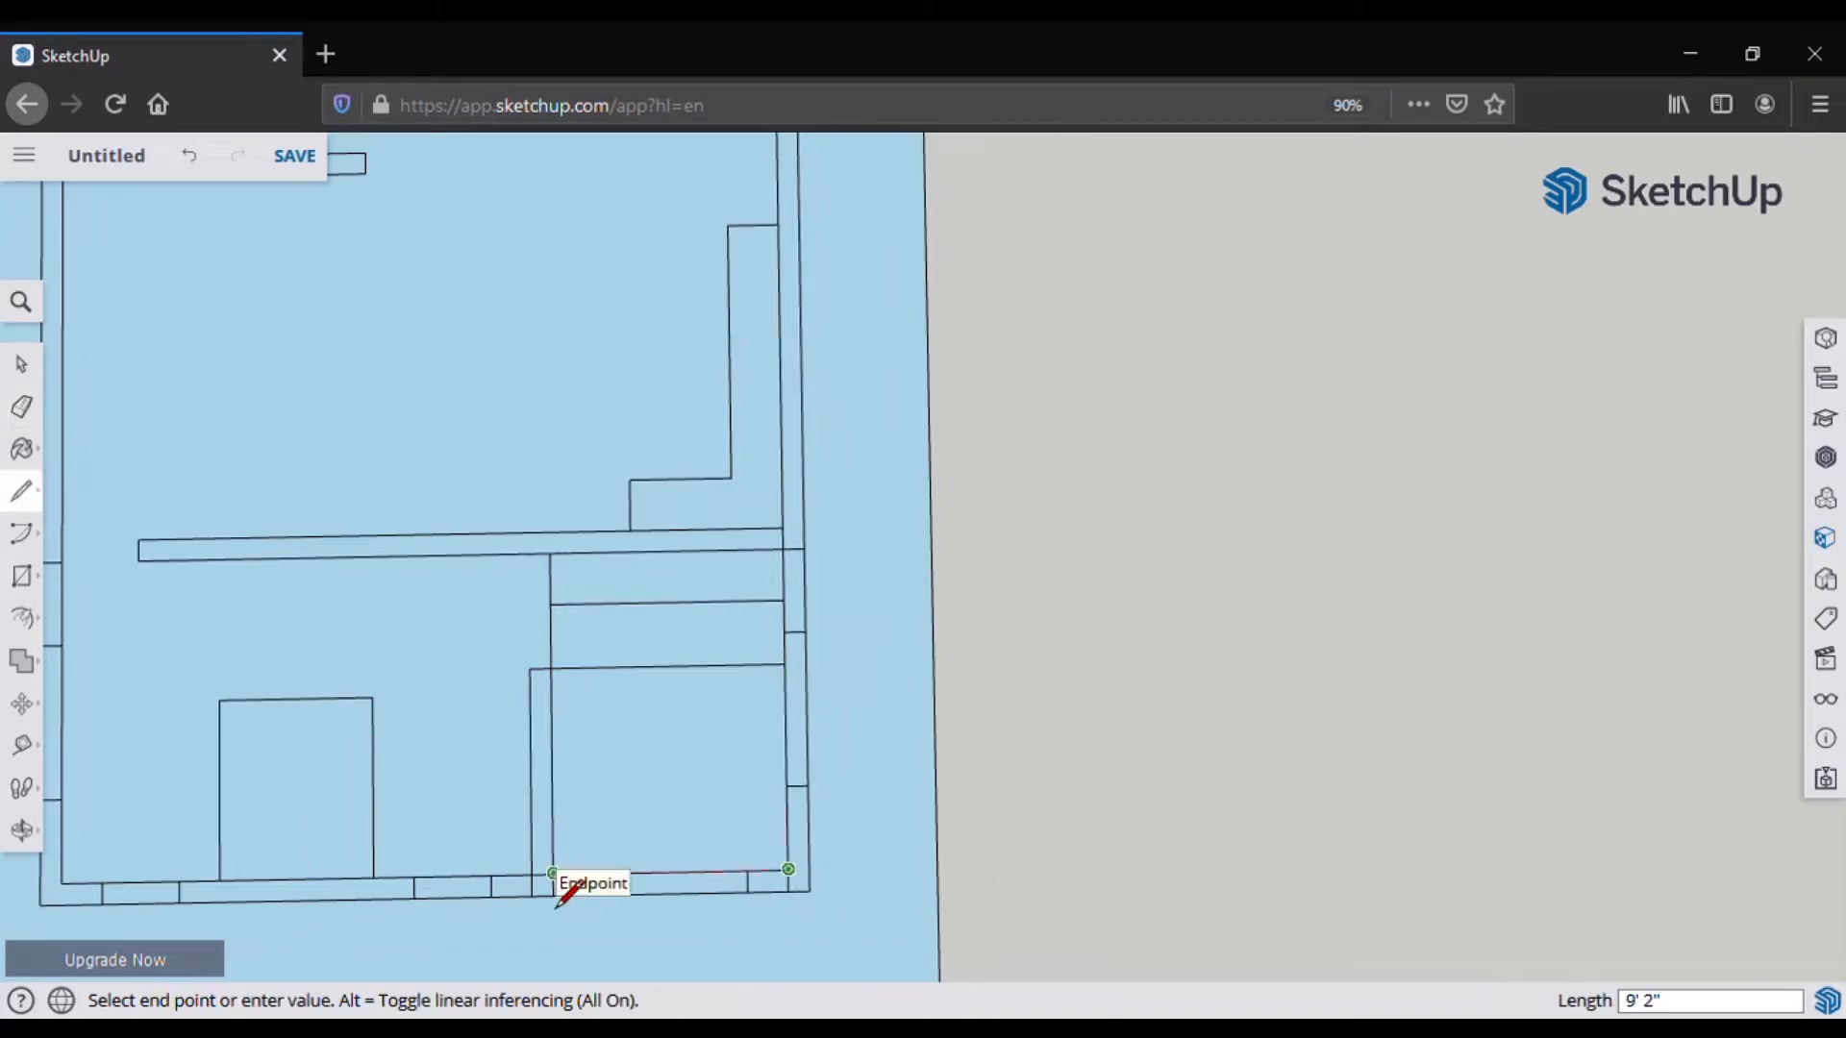
pyautogui.click(551, 878)
pyautogui.scroll(2, 553, 874)
pyautogui.scroll(-3, 660, 617)
pyautogui.press('e')
pyautogui.moveTo(565, 628); pyautogui.dragTo(581, 642)
pyautogui.scroll(2, 645, 638)
# Step: Draw a 2.5' line along the bottom edge, undoing a misplaced vertical line
pyautogui.click(21, 491)
pyautogui.click(816, 646)
pyautogui.write('2.5')
pyautogui.press('Return')
pyautogui.click(743, 577)
pyautogui.click(743, 646)
pyautogui.hotkey('ctrl', 'z')
# Step: Add a 24" wall line with a vertical closing line and erase the top-right edge piece
pyautogui.click(816, 646)
pyautogui.write('24')
pyautogui.press('Return')
pyautogui.click(744, 646)
pyautogui.click(759, 646)
pyautogui.click(758, 646)
pyautogui.click(758, 577)
pyautogui.click(21, 407)
pyautogui.click(788, 575)
# Step: Mark the doorway with a 10" line to the wall and erase the edge across it
pyautogui.scroll(2, 567, 631)
pyautogui.click(21, 491)
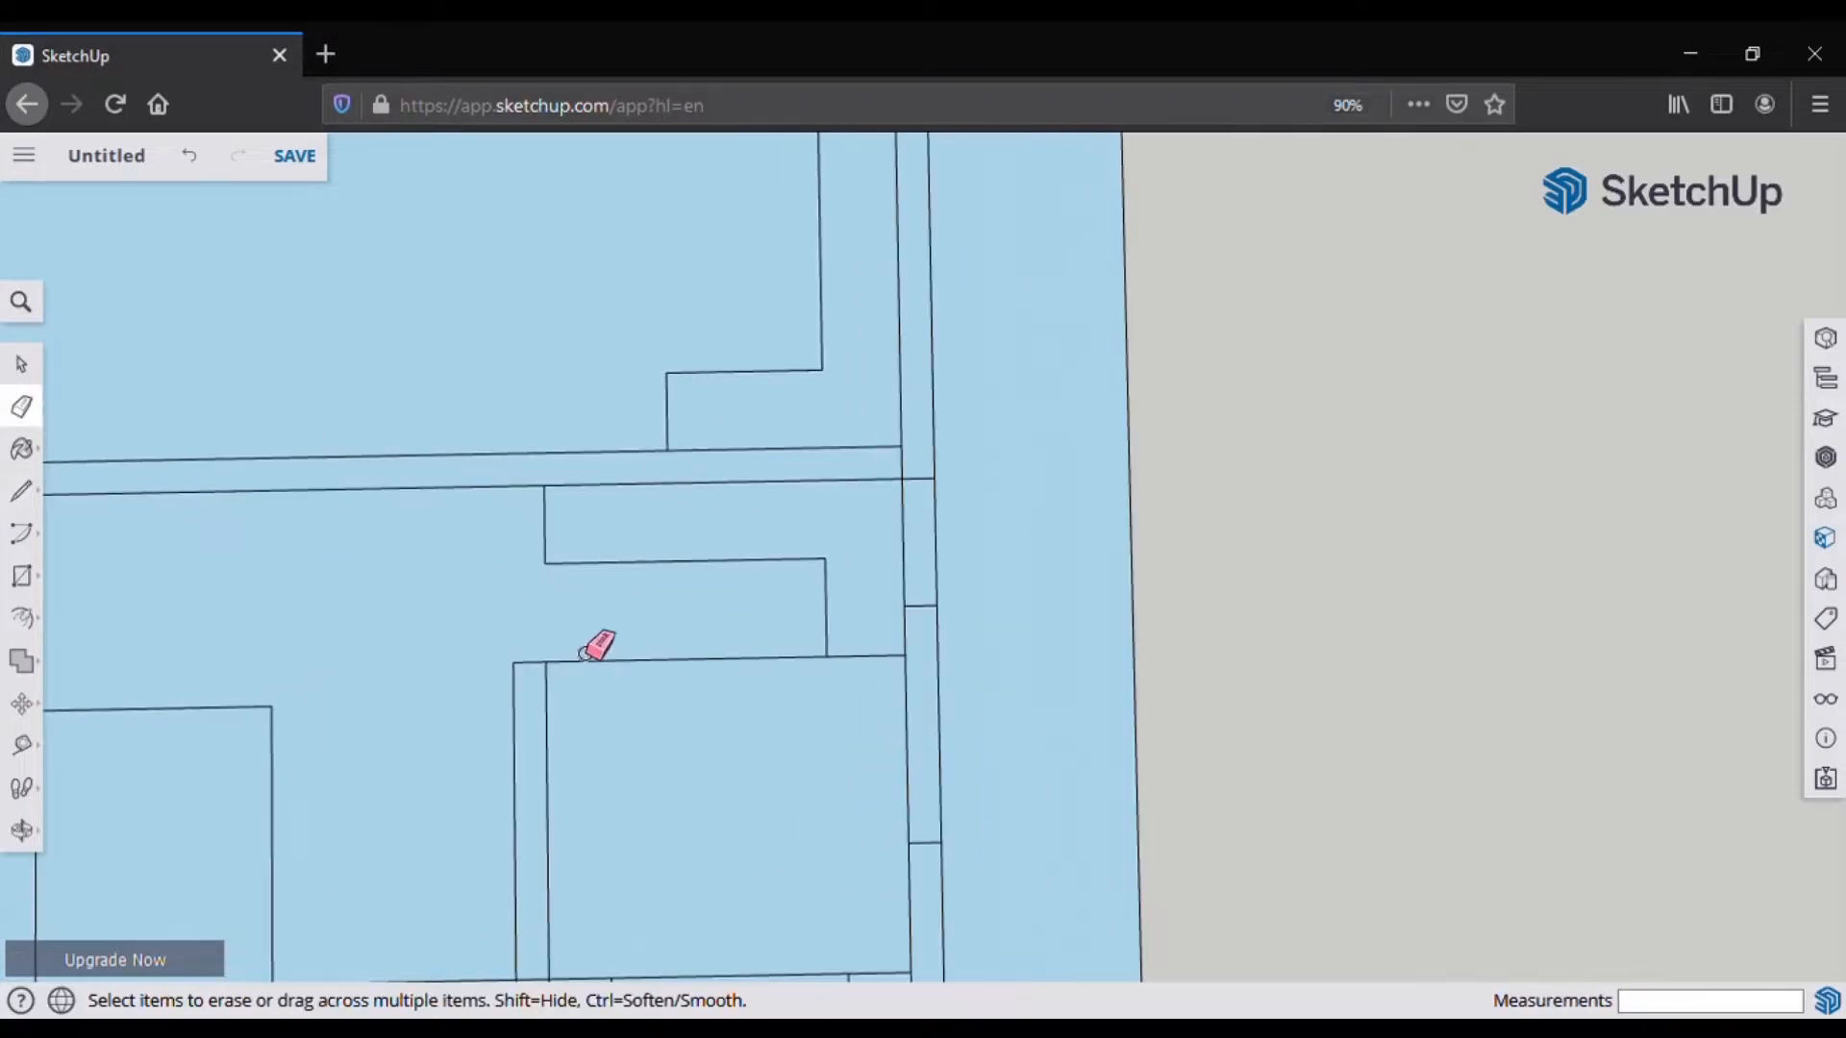
pyautogui.click(546, 660)
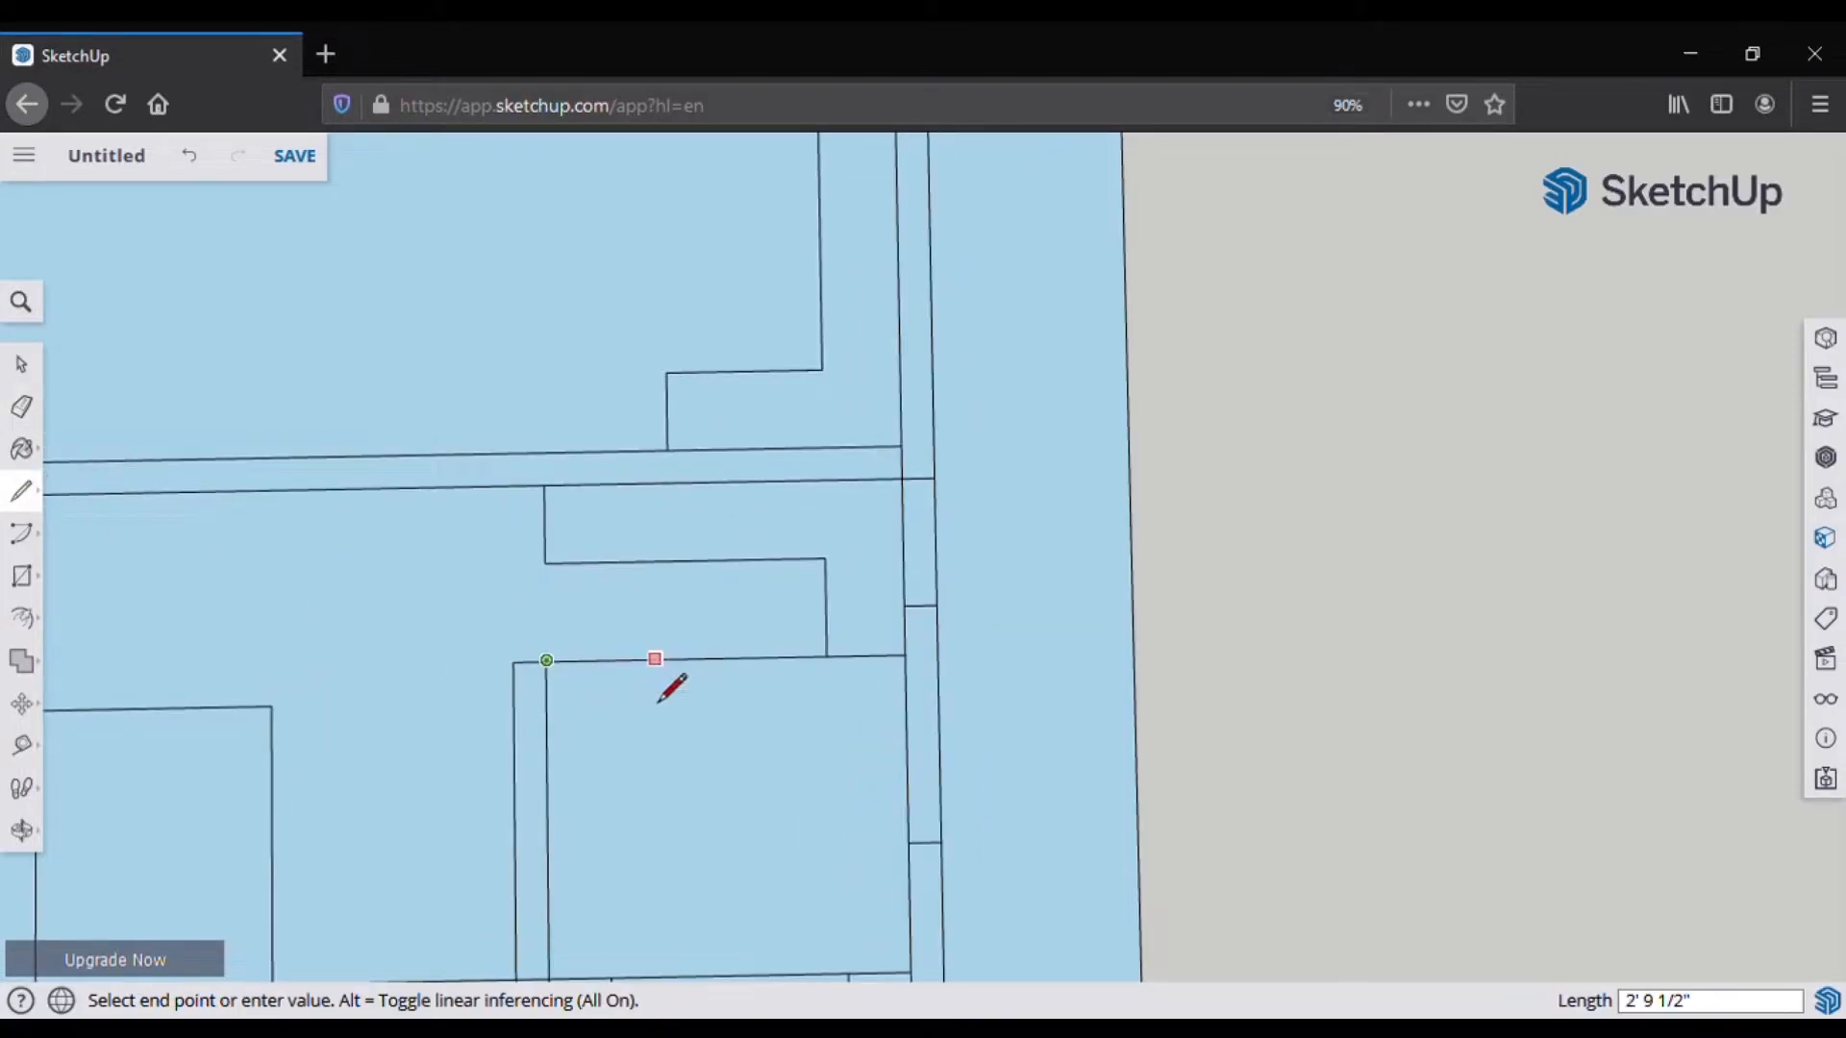
pyautogui.press('Return')
pyautogui.write('10')
pyautogui.press('Return')
pyautogui.click(905, 688)
pyautogui.press('e')
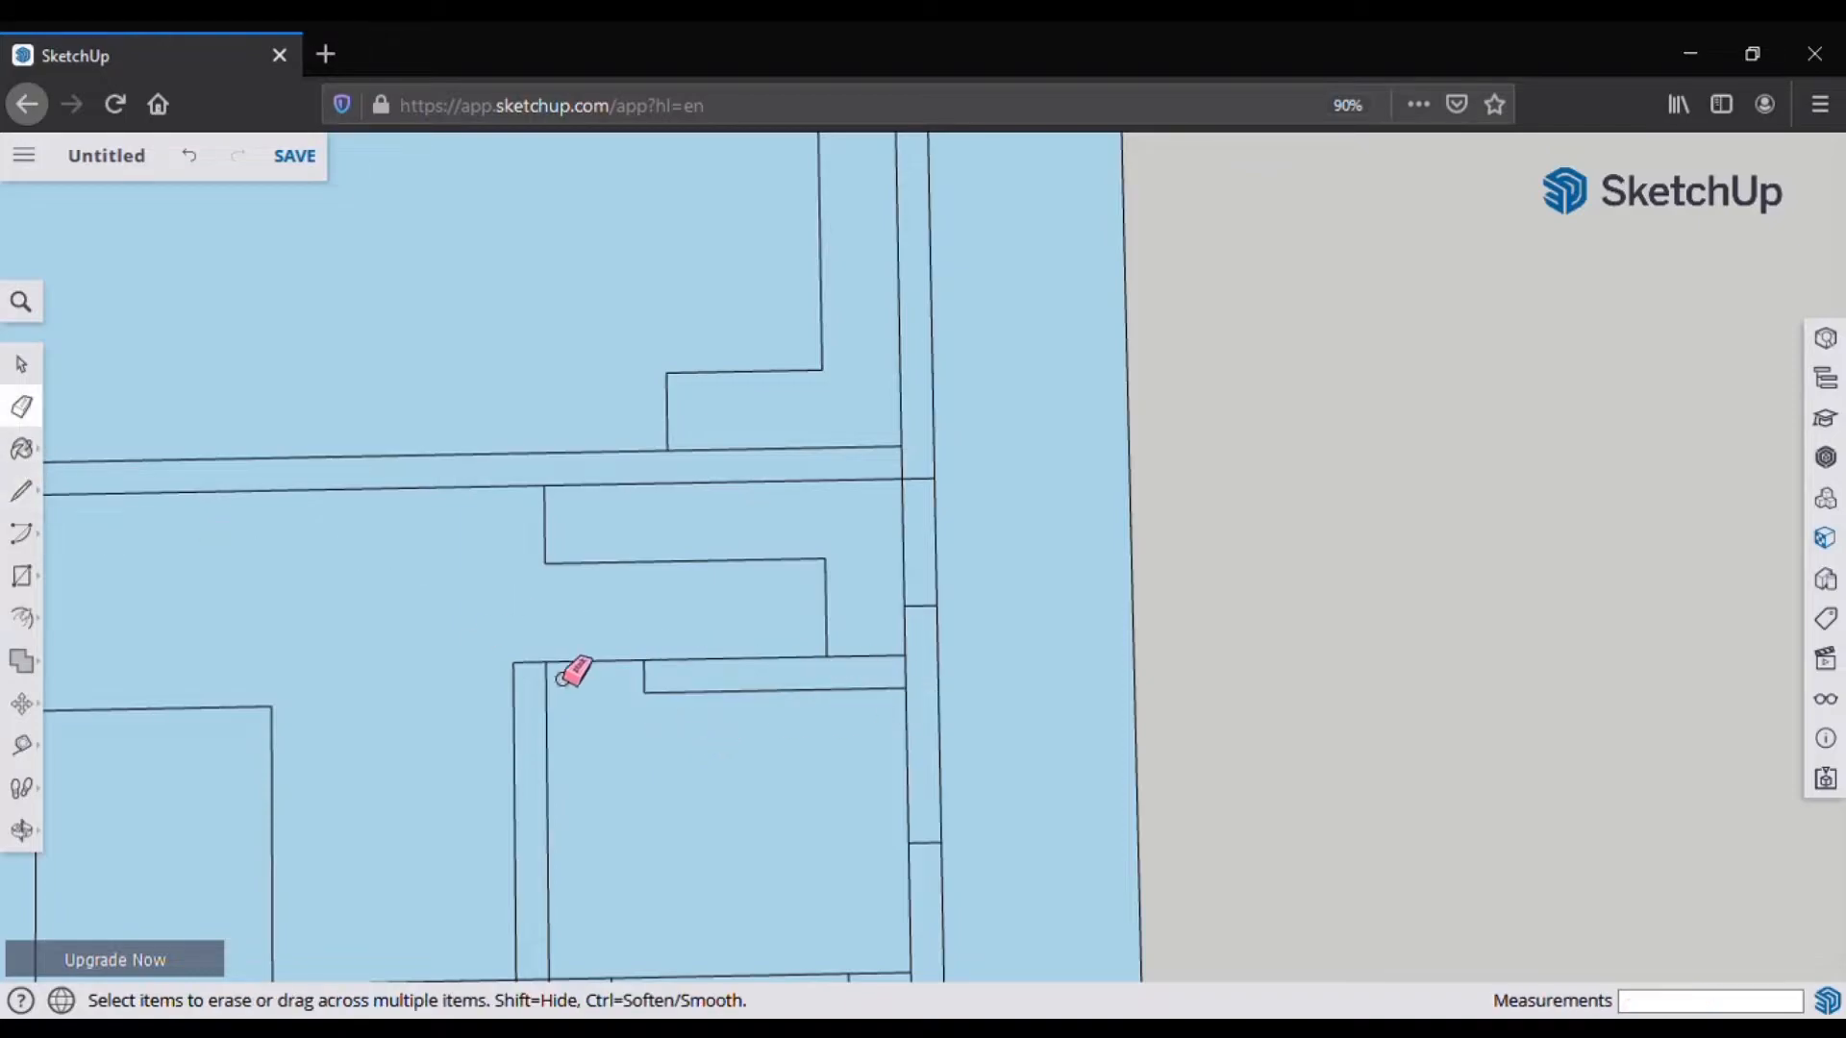
pyautogui.click(567, 661)
# Step: Remove the wall cross-lines and draw a short line across the wall
pyautogui.scroll(-2, 382, 431)
pyautogui.scroll(1, 783, 688)
pyautogui.click(760, 527)
pyautogui.scroll(2, 787, 665)
pyautogui.click(21, 491)
pyautogui.click(730, 571)
pyautogui.click(768, 570)
pyautogui.click(22, 407)
pyautogui.click(21, 491)
pyautogui.click(729, 569)
pyautogui.press('Escape')
pyautogui.click(731, 619)
pyautogui.click(769, 618)
pyautogui.press('Escape')
# Step: Close off the wall corner and draw divider lines across the right wall
pyautogui.click(734, 912)
pyautogui.click(772, 910)
pyautogui.click(773, 911)
pyautogui.click(768, 570)
pyautogui.click(771, 740)
pyautogui.click(732, 740)
pyautogui.click(771, 739)
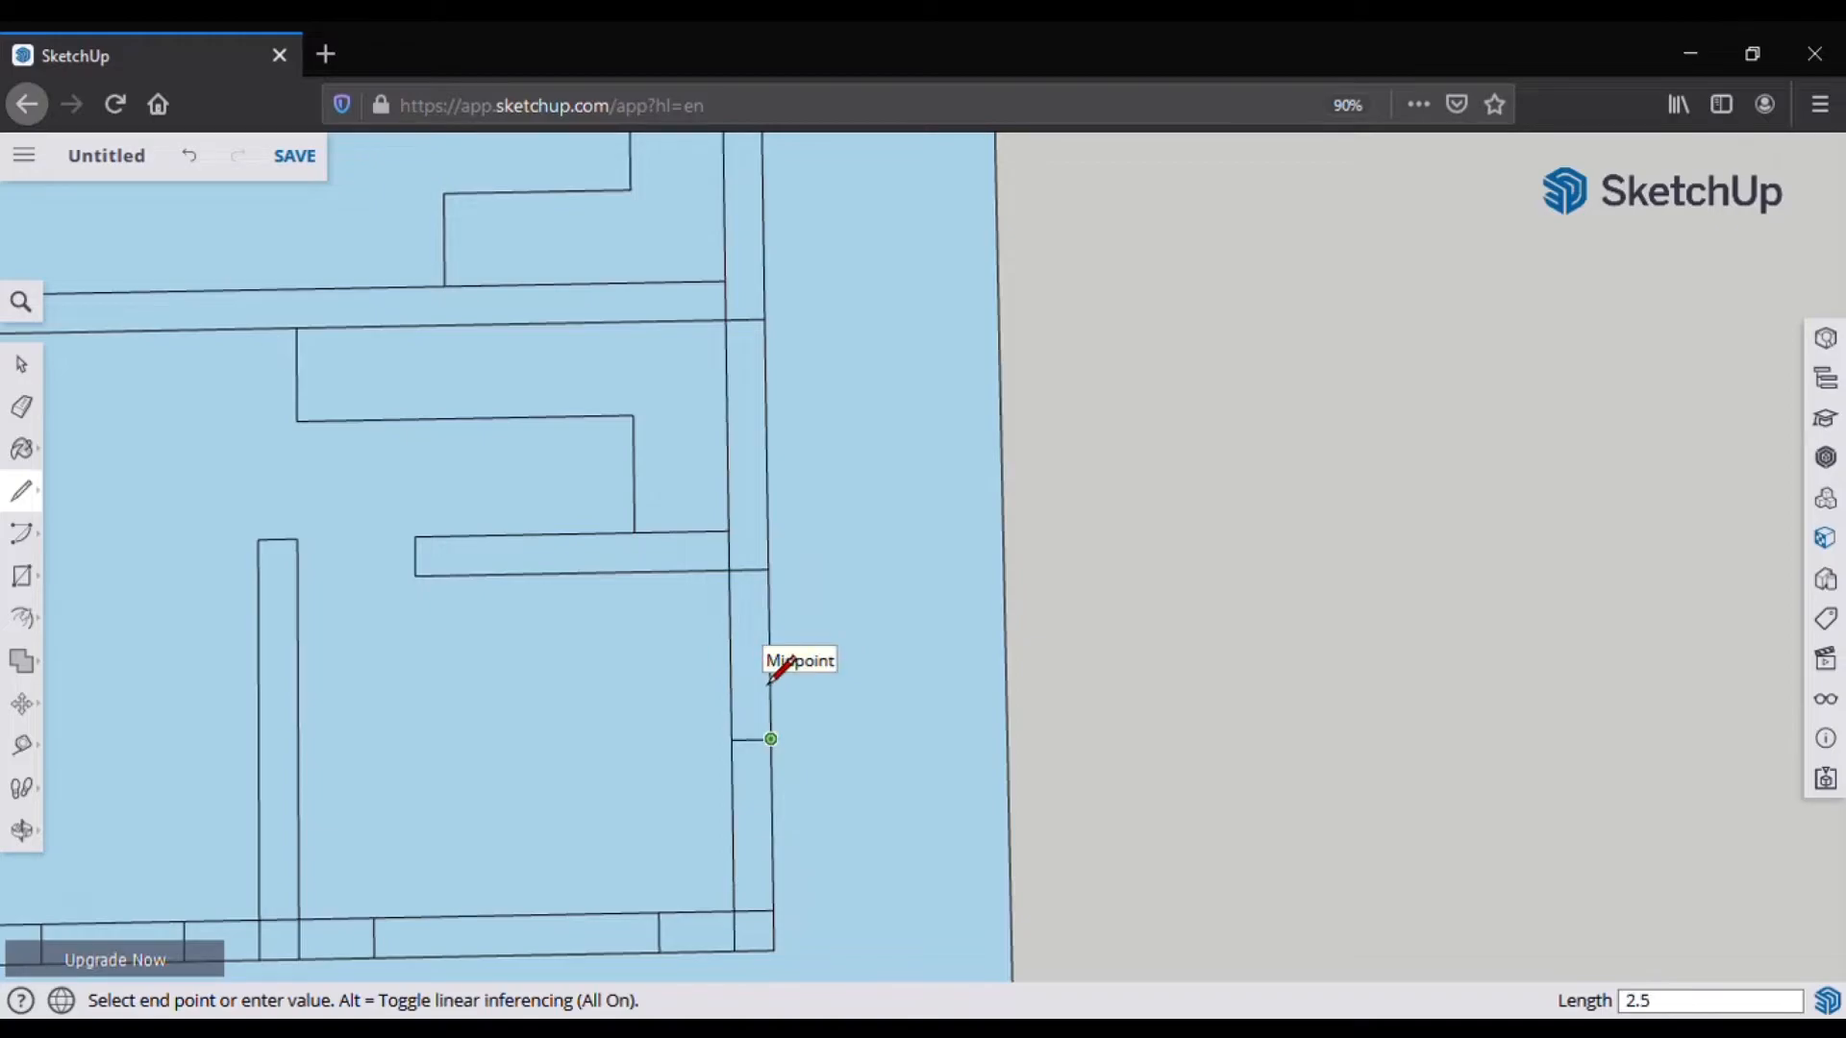
pyautogui.click(769, 620)
pyautogui.click(730, 621)
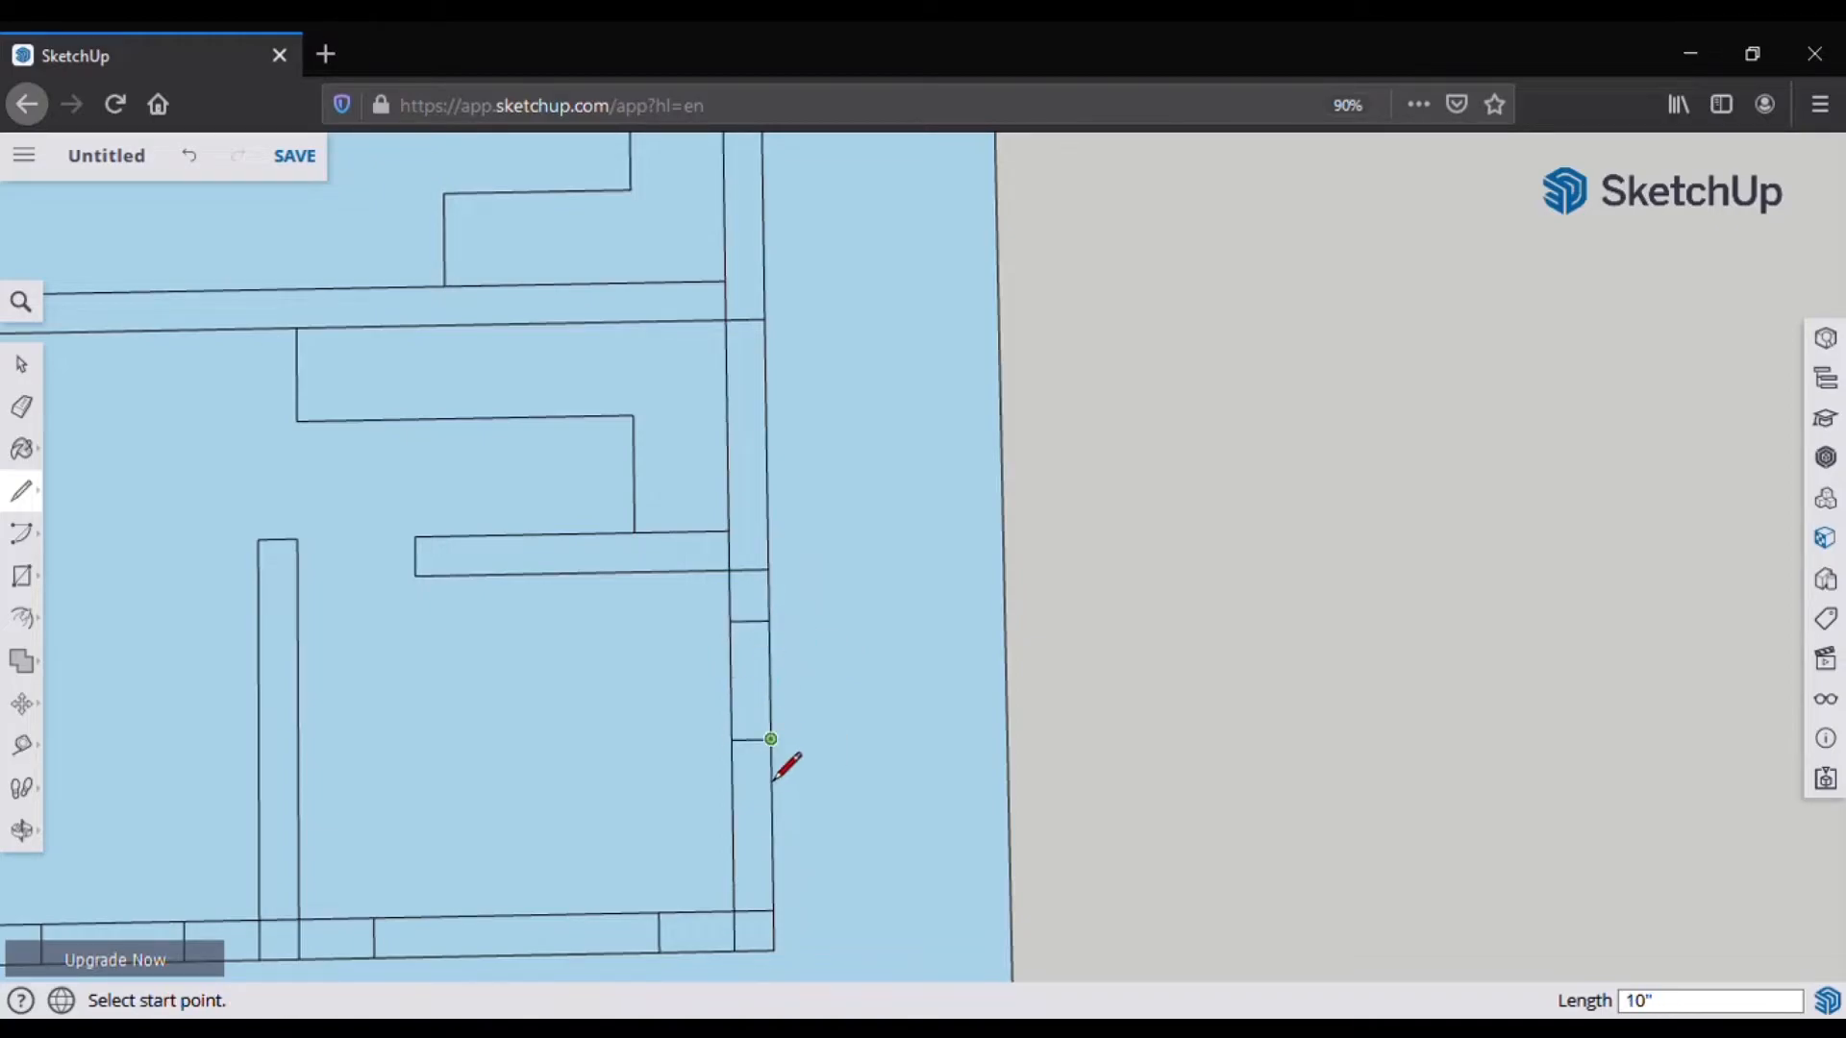
pyautogui.click(22, 406)
pyautogui.scroll(-3, 837, 672)
pyautogui.scroll(2, 881, 606)
pyautogui.scroll(-4, 767, 589)
pyautogui.scroll(3, 759, 587)
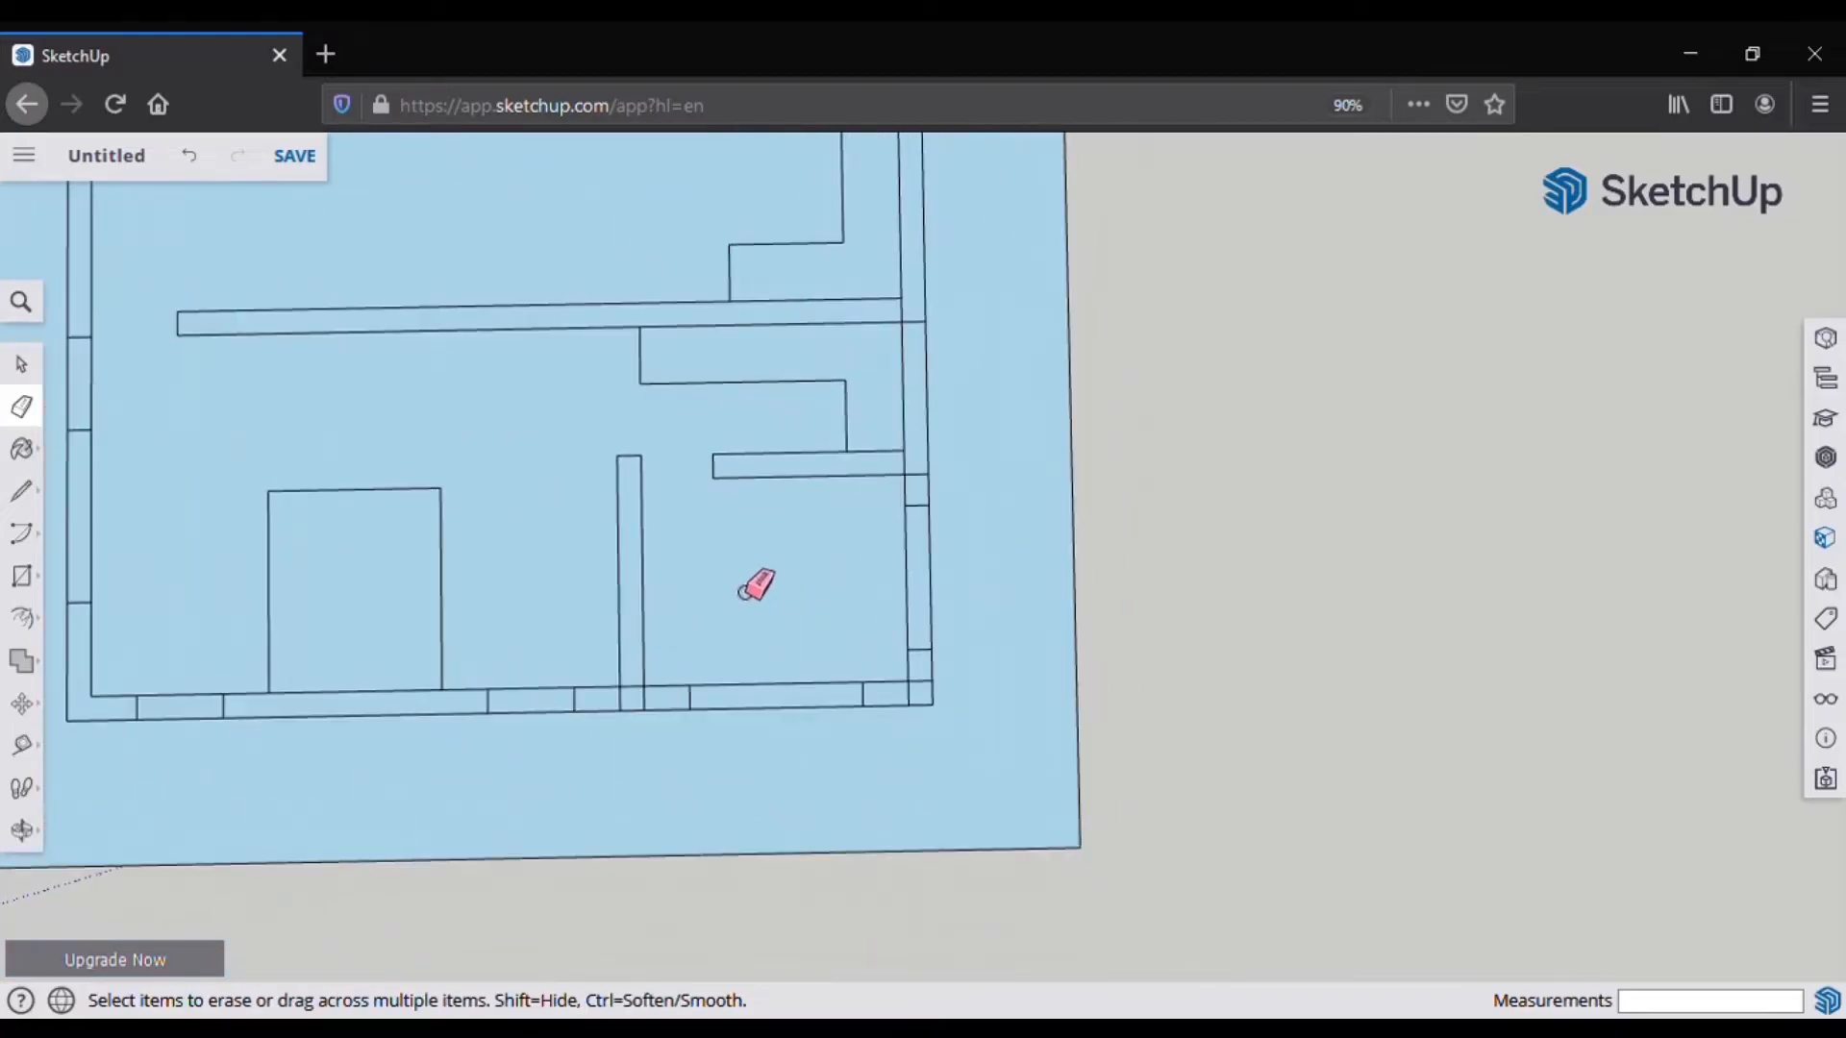
pyautogui.scroll(-2, 728, 625)
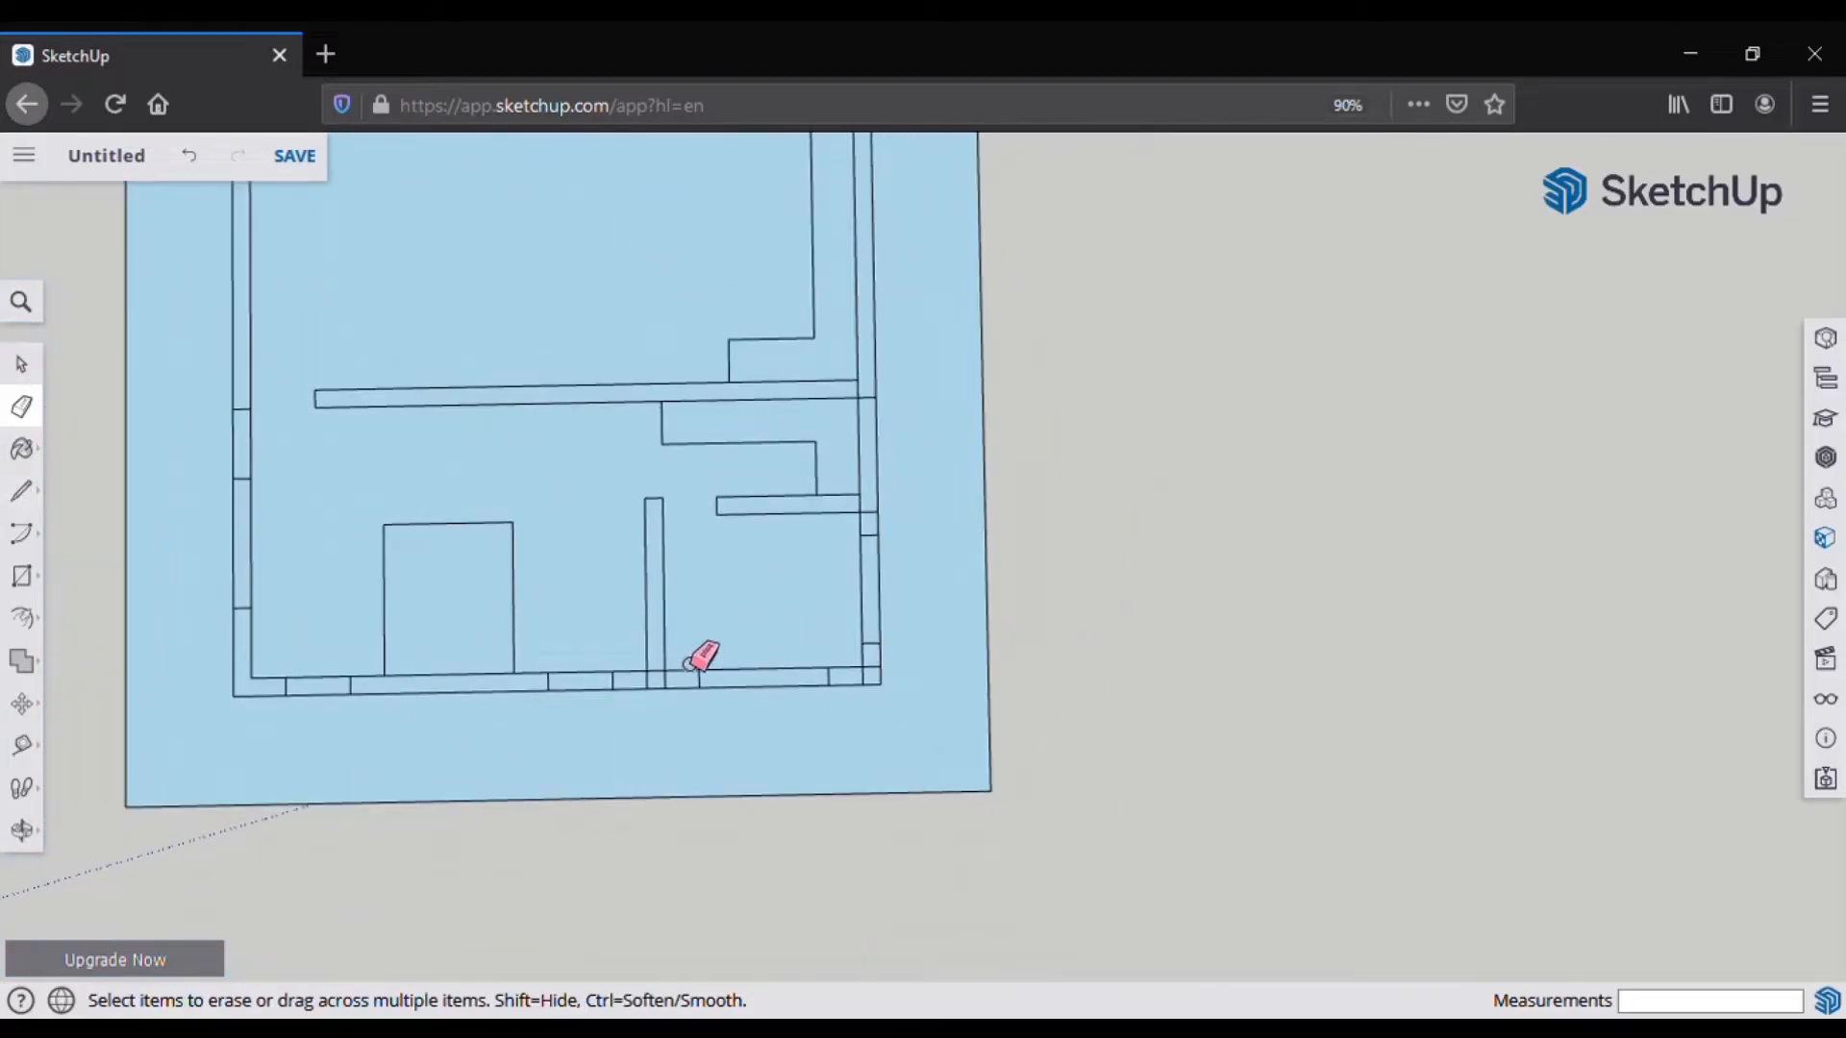
# Step: Draw two 24" lines up from the edge midpoint
pyautogui.press('l')
pyautogui.click(717, 515)
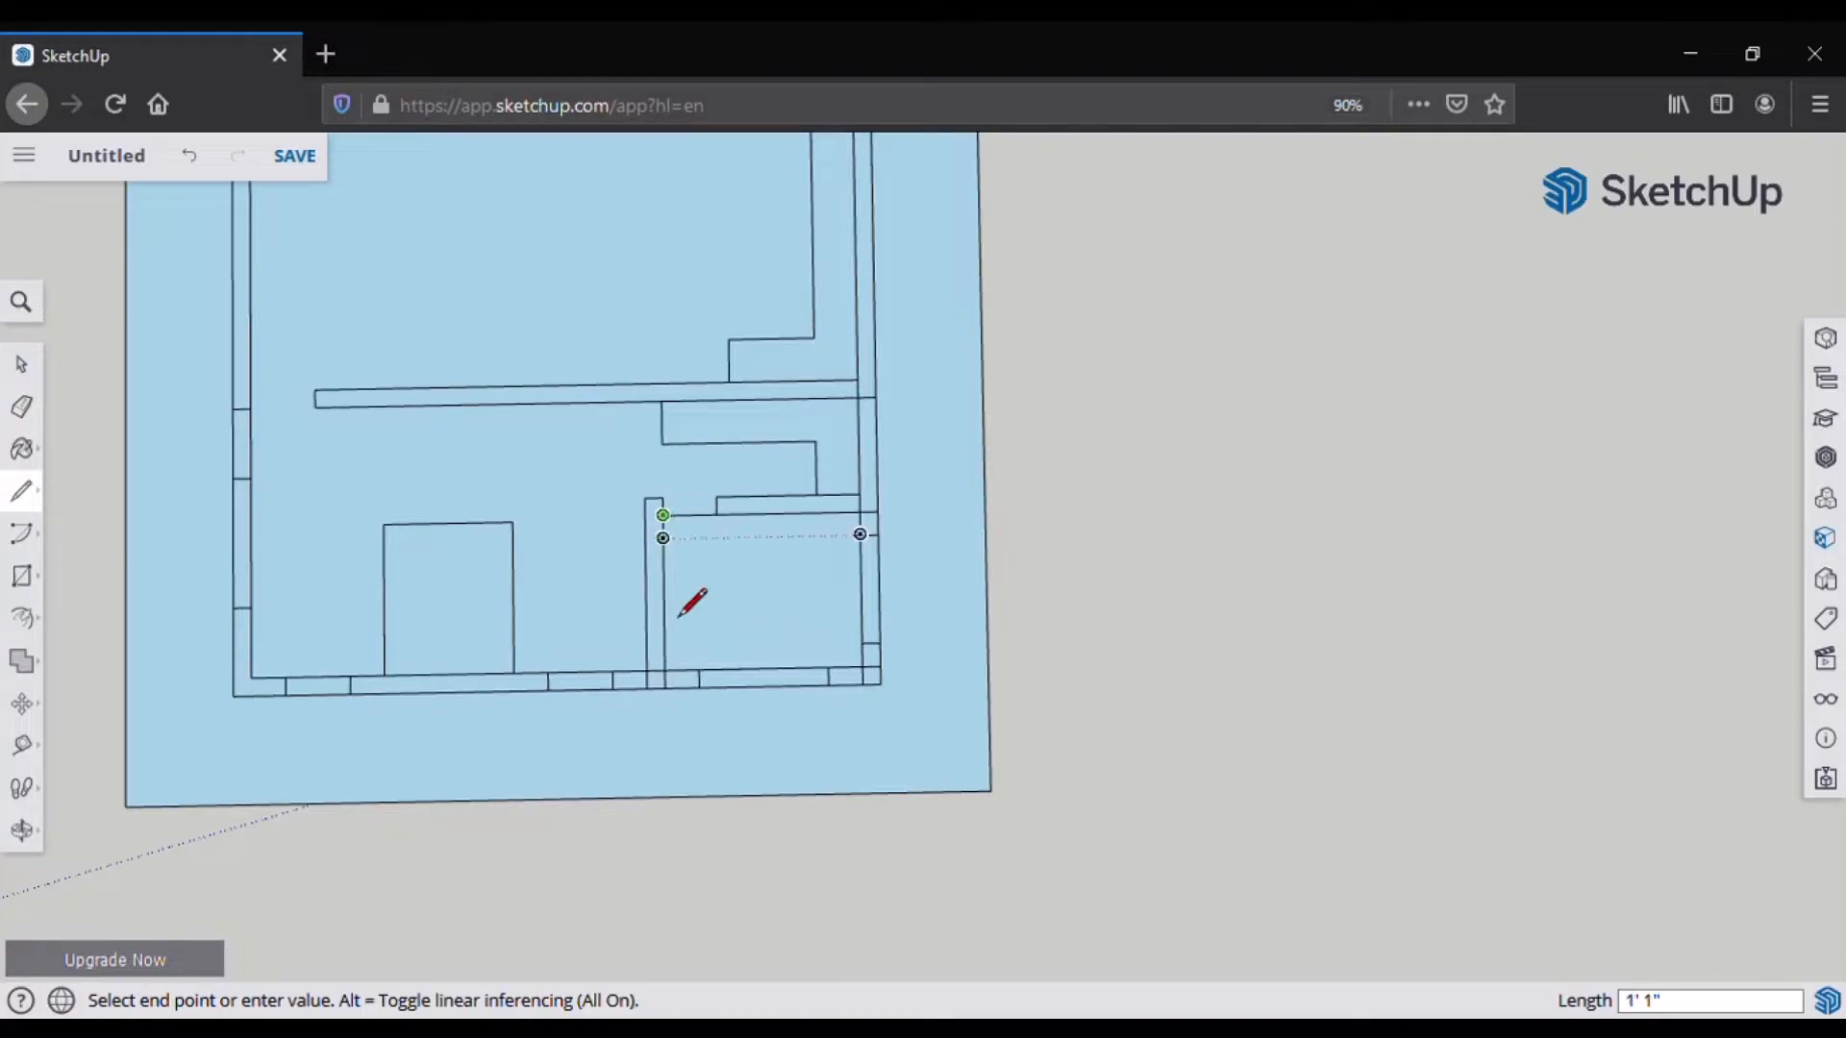
pyautogui.scroll(5, 668, 665)
pyautogui.press('Escape')
pyautogui.click(657, 502)
pyautogui.write('24')
pyautogui.press('Return')
pyautogui.click(657, 501)
pyautogui.write('24')
pyautogui.press('Return')
# Step: Draw the square fixture against the wall and erase the short edge in the doorway
pyautogui.click(661, 606)
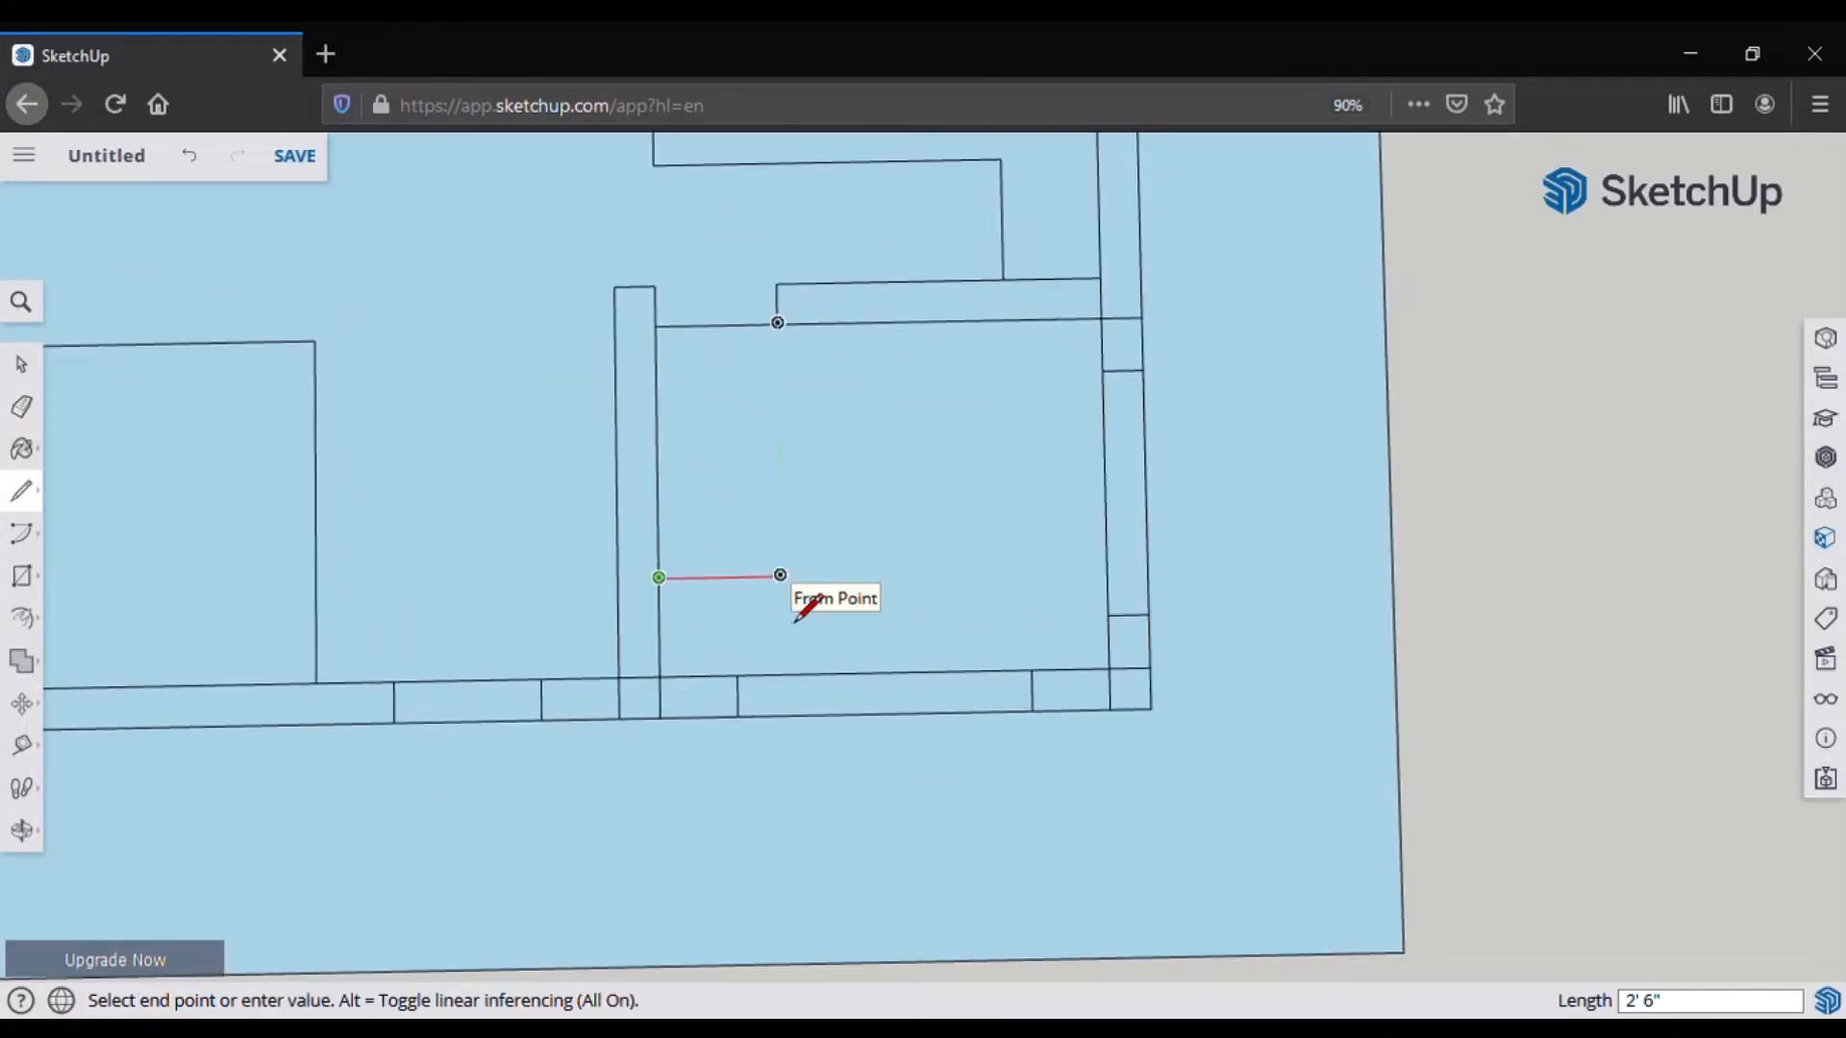
pyautogui.click(806, 577)
pyautogui.click(803, 429)
pyautogui.click(657, 433)
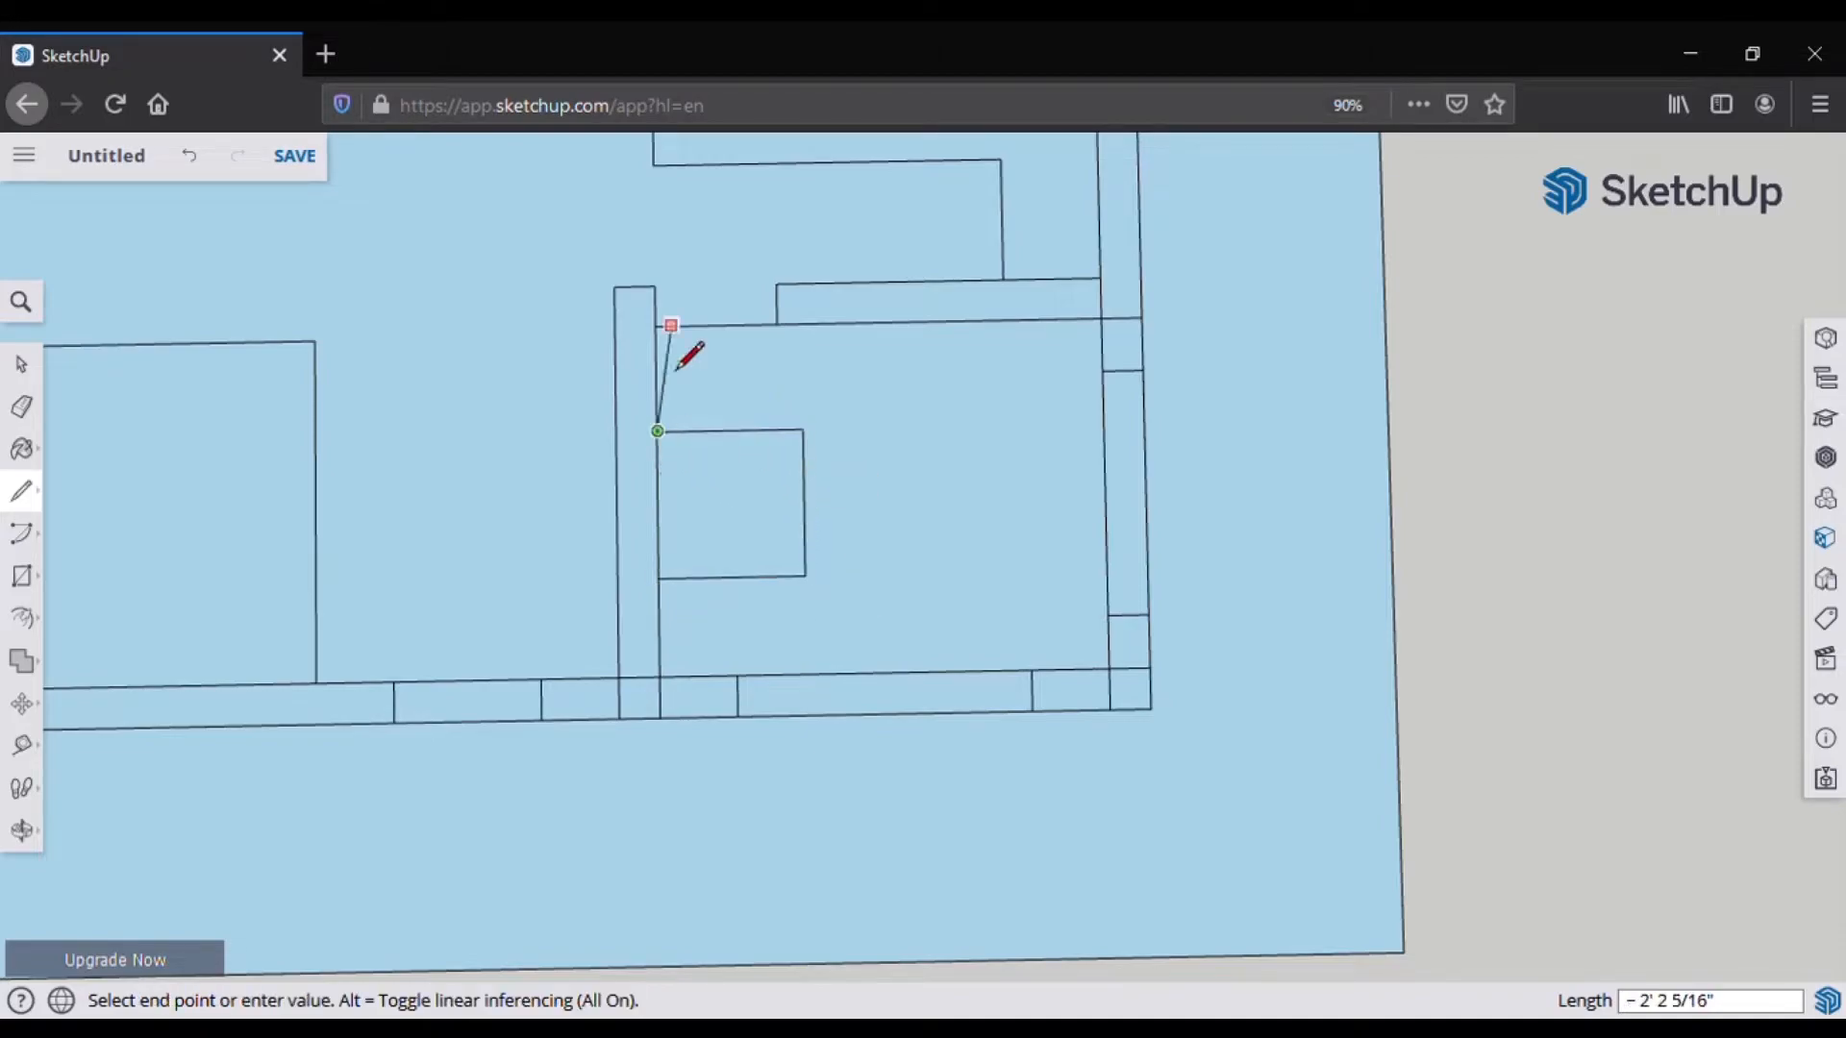
pyautogui.scroll(-2, 685, 543)
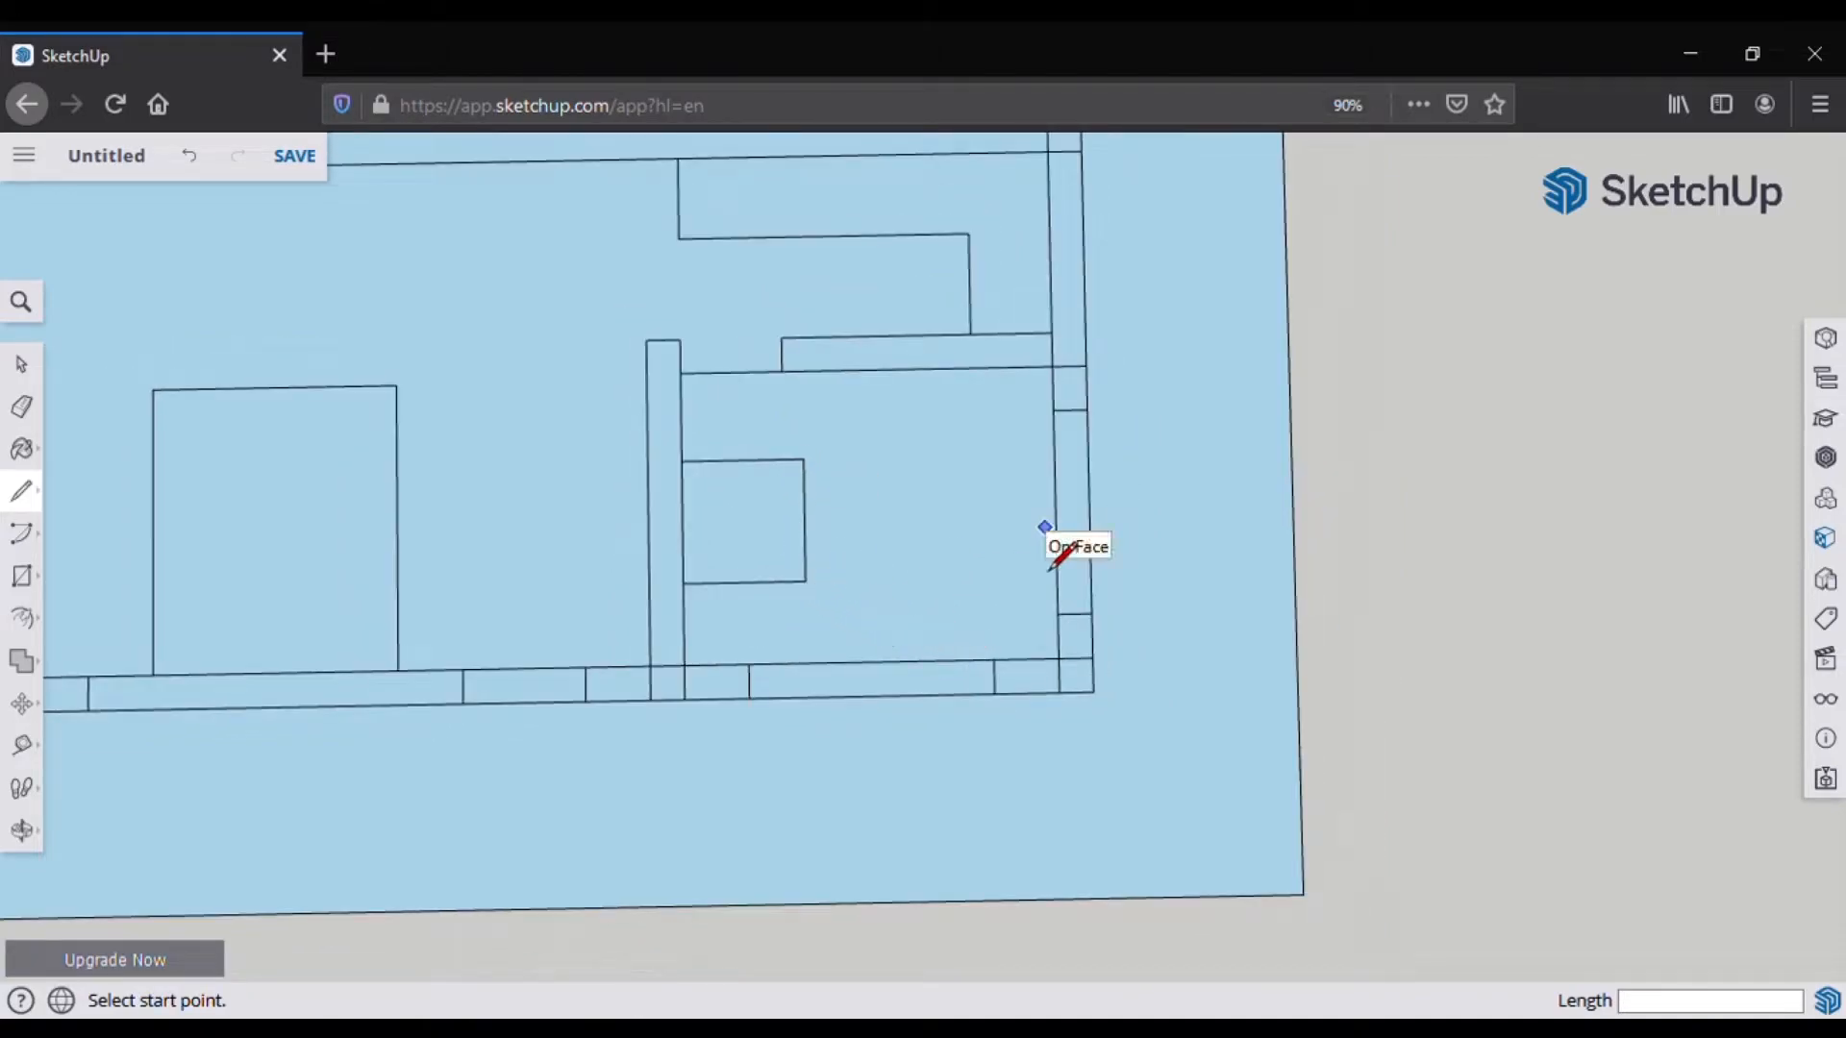
pyautogui.press('e')
pyautogui.click(757, 373)
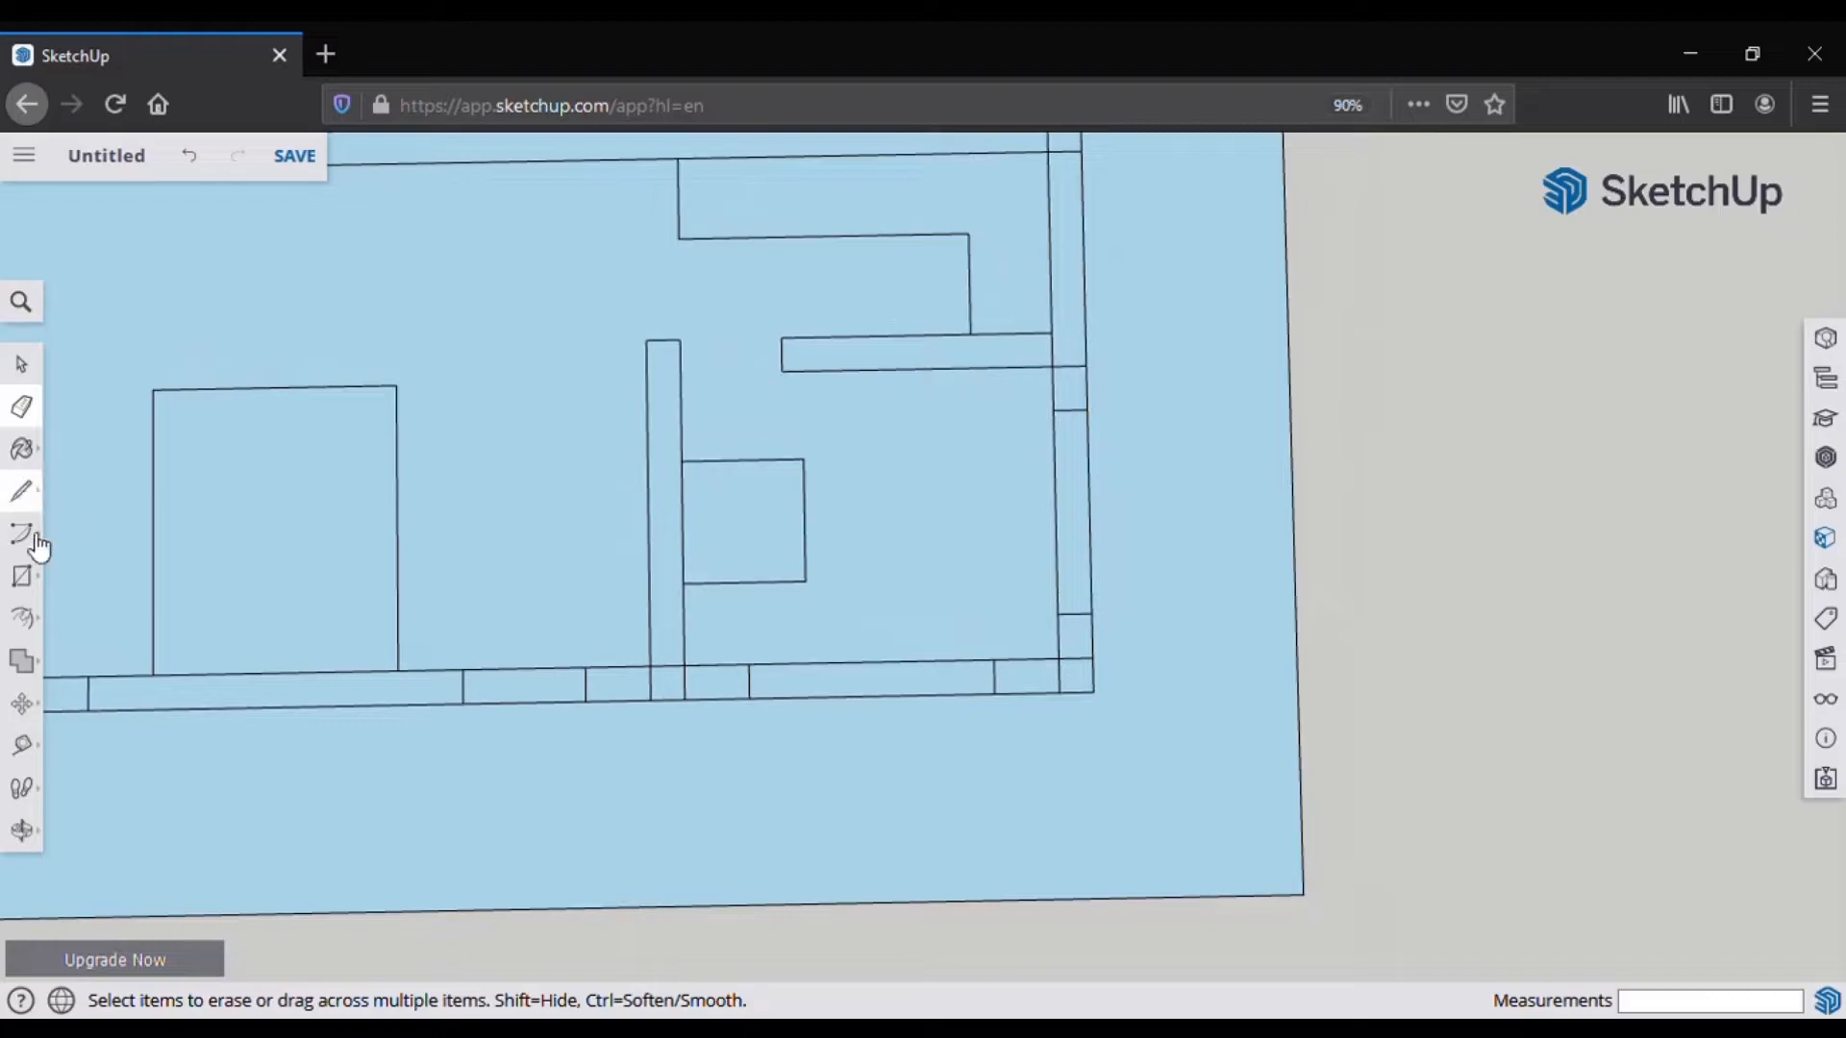
# Step: Draw three stacked circles below the partition wall with the Circle tool
pyautogui.click(46, 582)
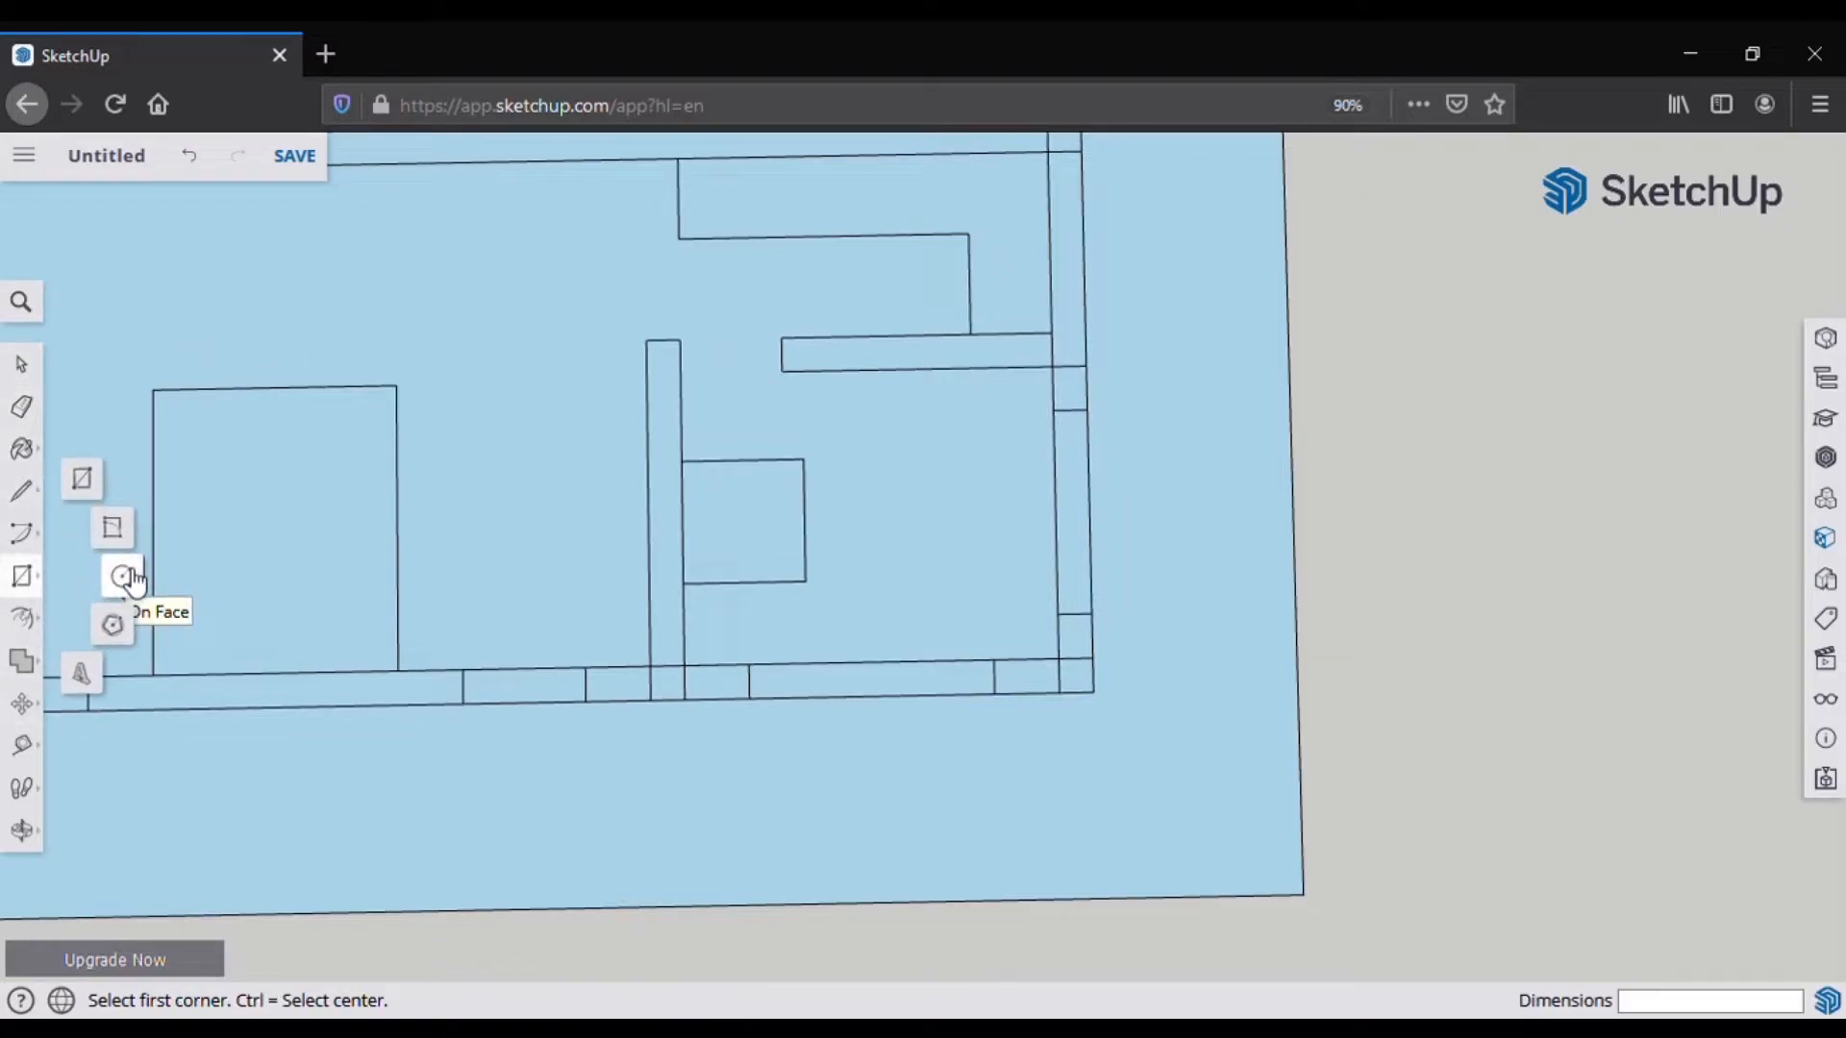
pyautogui.click(123, 576)
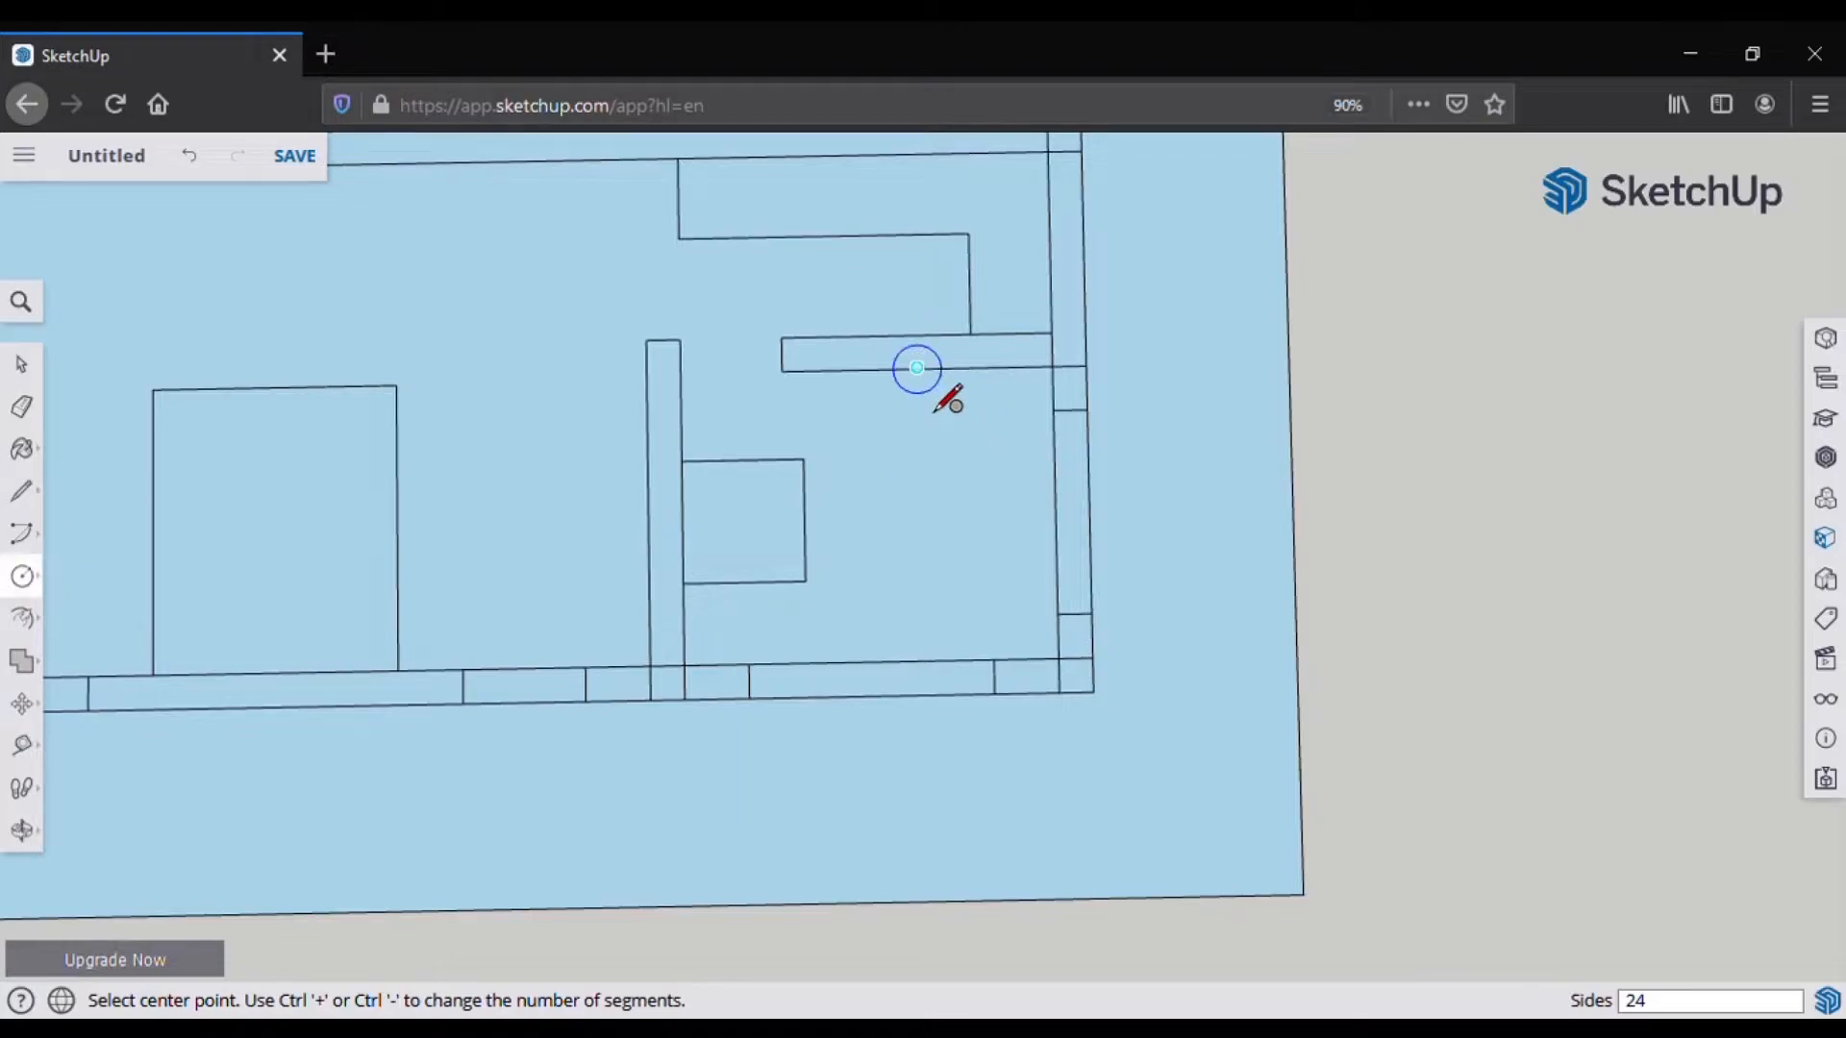
pyautogui.click(917, 368)
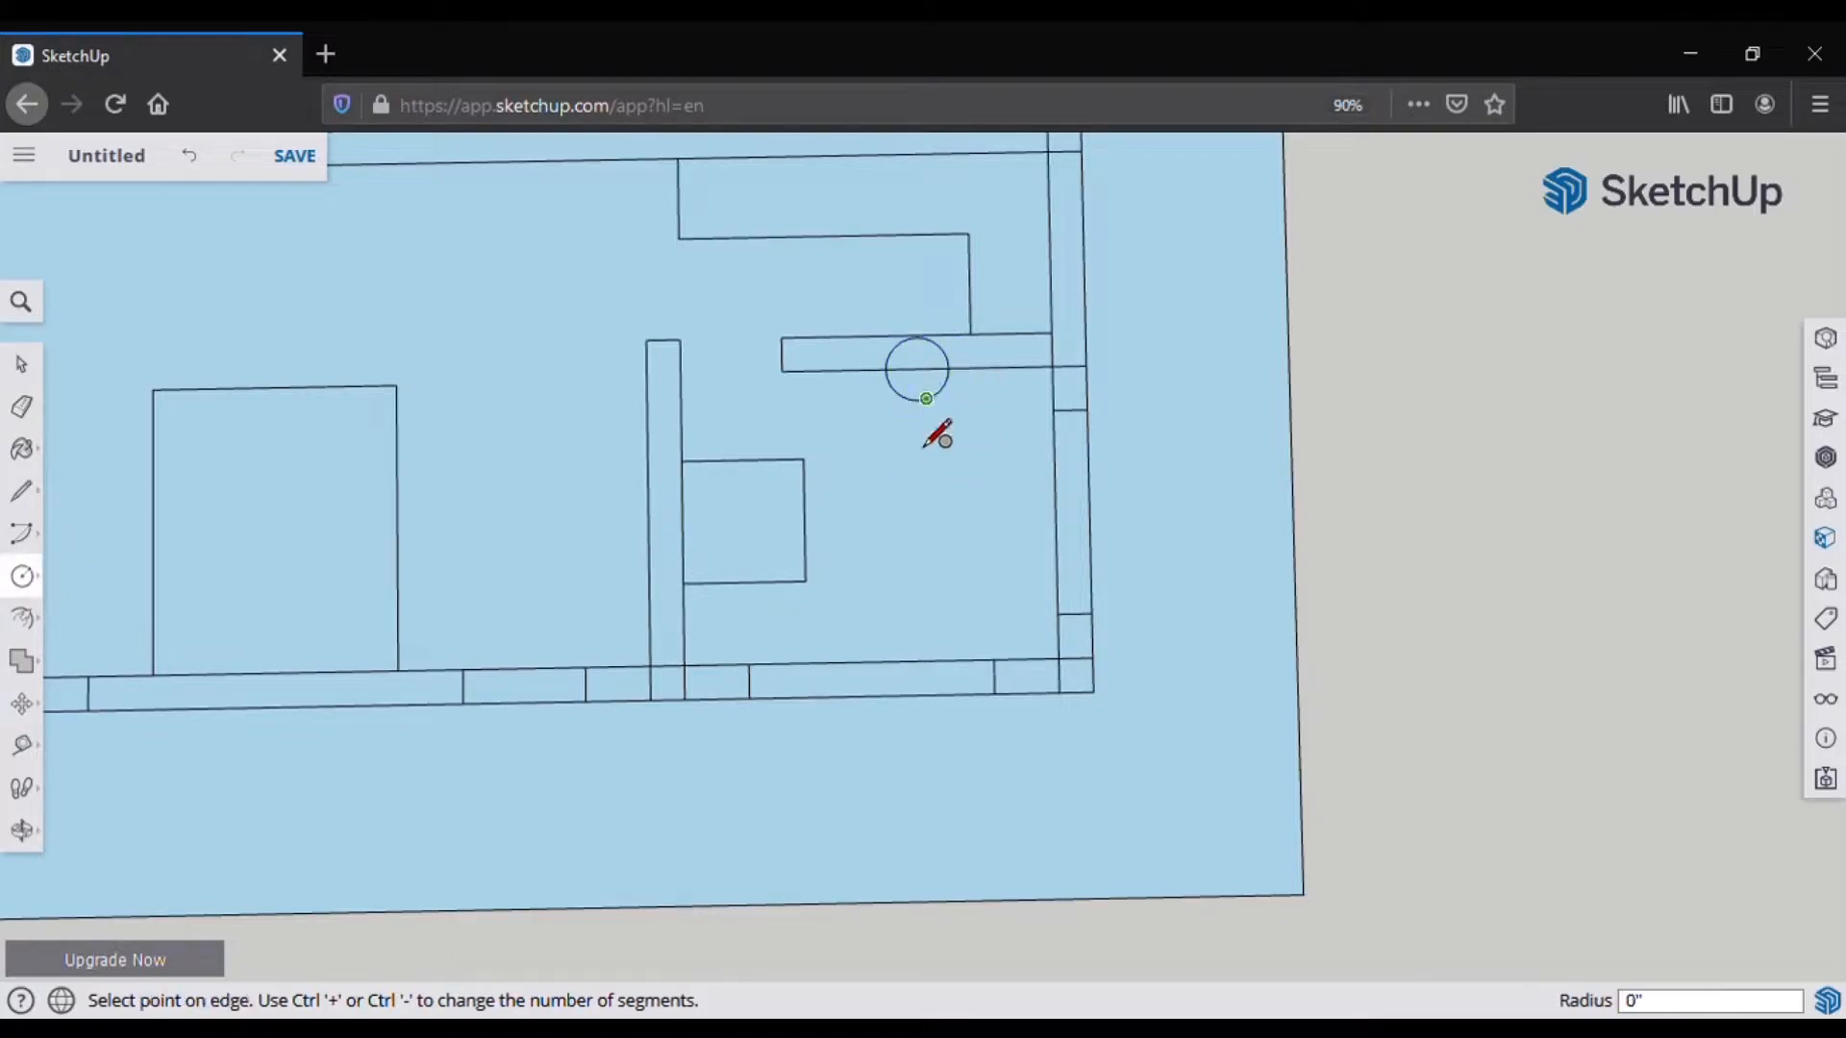
pyautogui.click(918, 432)
pyautogui.scroll(5, 937, 418)
pyautogui.click(868, 502)
pyautogui.click(908, 575)
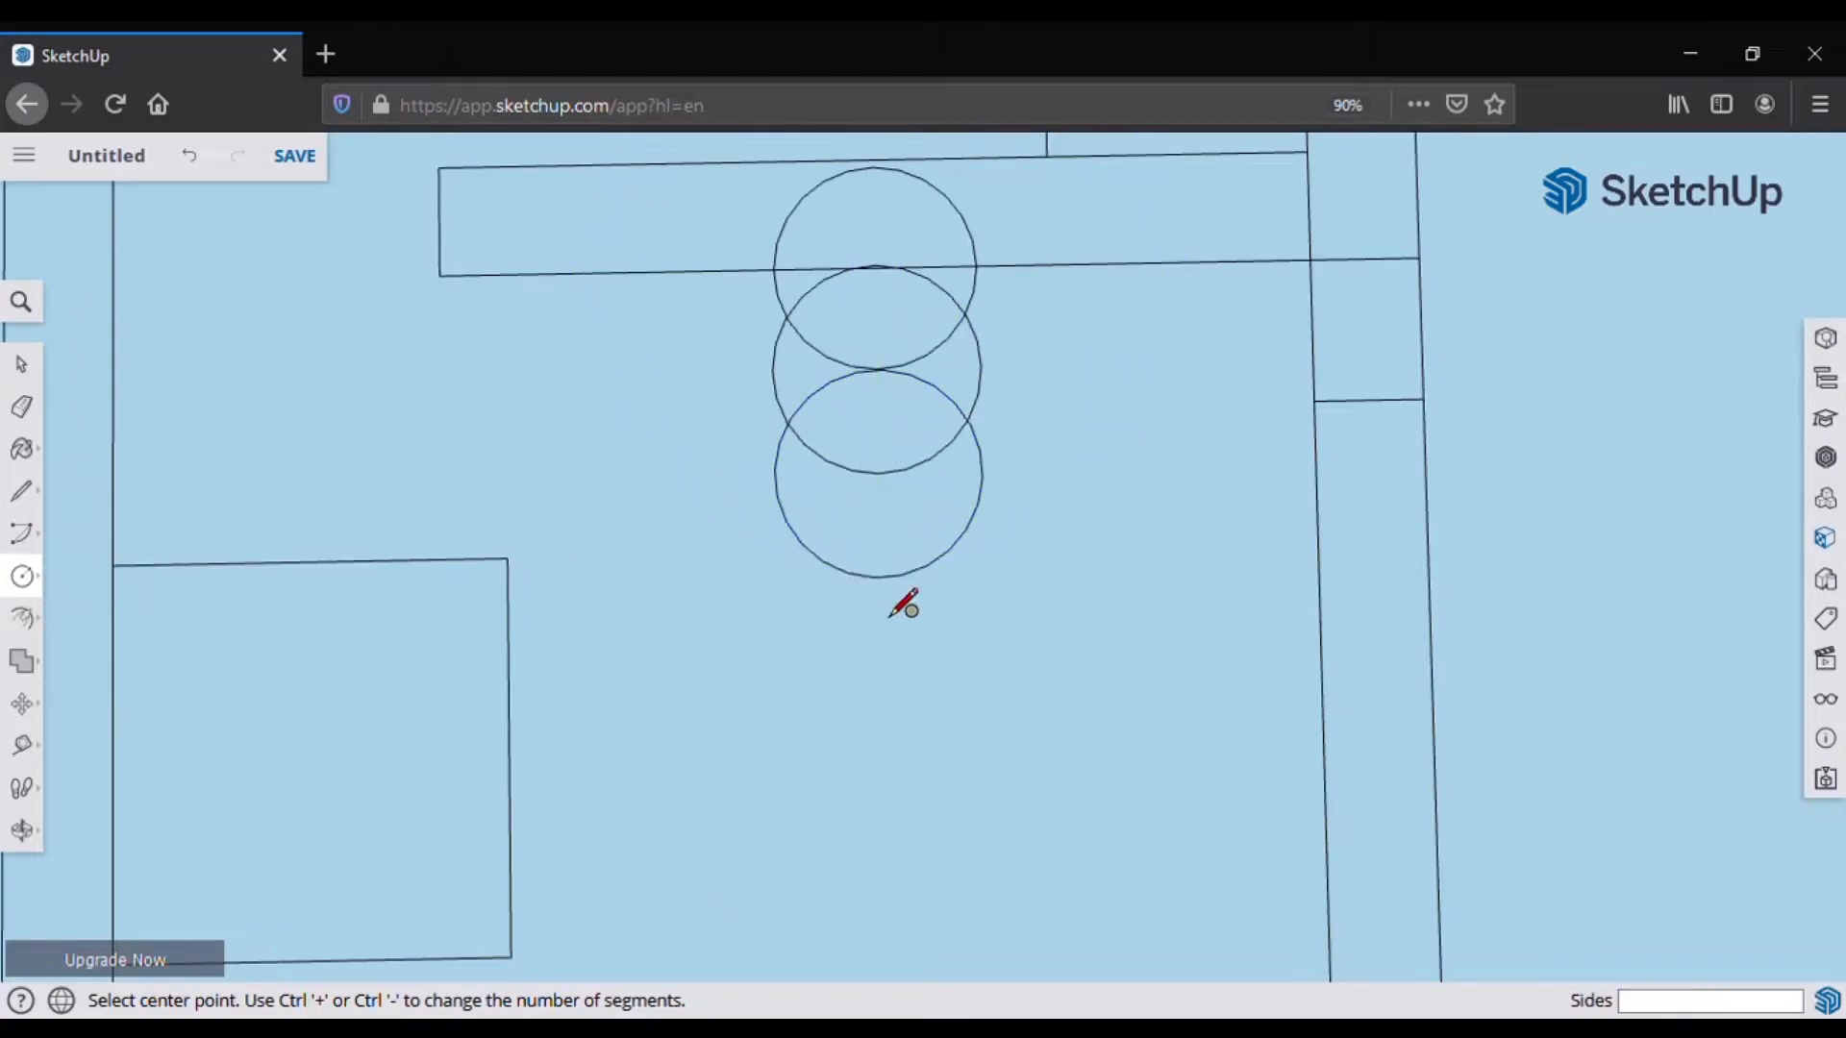
# Step: Connect the circles with tangent lines along their left and right sides
pyautogui.press('l')
pyautogui.click(875, 270)
pyautogui.press('Escape')
pyautogui.click(775, 473)
pyautogui.click(774, 270)
pyautogui.press('Escape')
pyautogui.click(981, 474)
pyautogui.click(975, 270)
# Step: Erase the inner arcs and leftover pieces to leave a capsule-shaped bowl outline
pyautogui.press('e')
pyautogui.moveTo(982, 415); pyautogui.dragTo(828, 428)
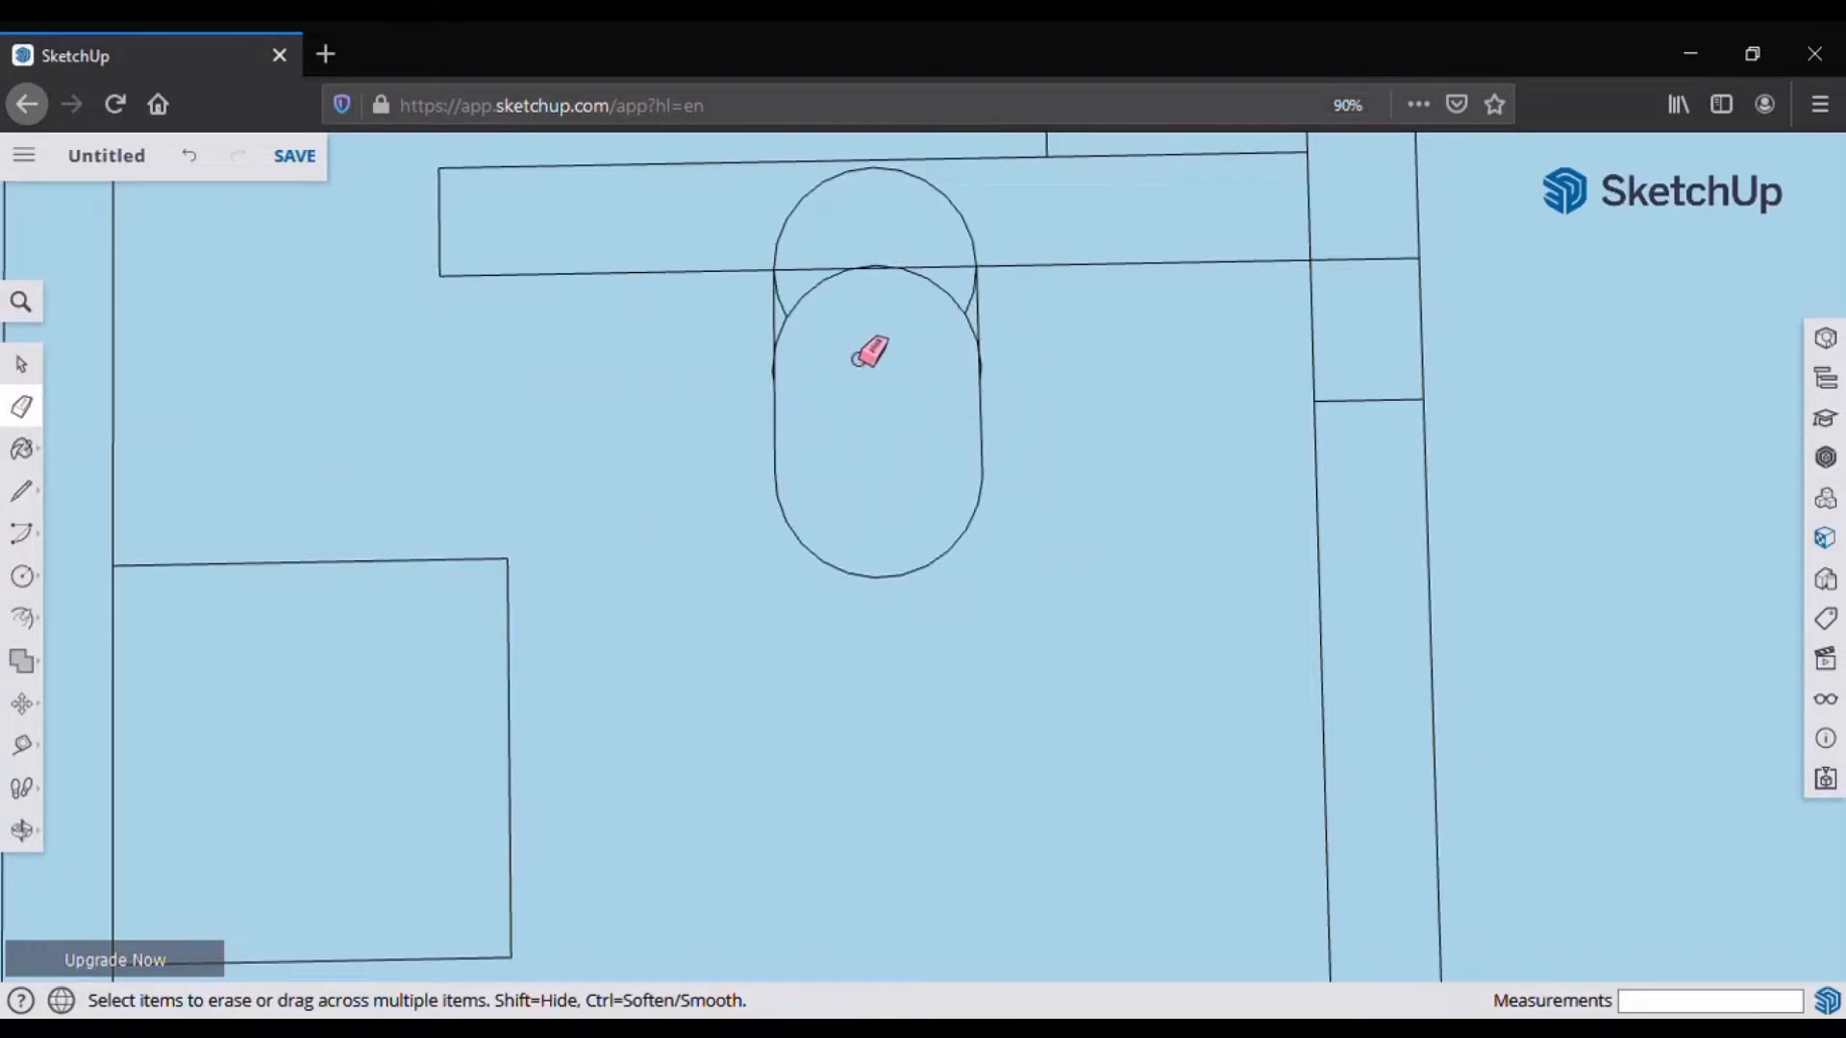
pyautogui.moveTo(977, 334); pyautogui.dragTo(981, 329)
pyautogui.scroll(2, 992, 275)
pyautogui.click(965, 225)
pyautogui.scroll(3, 990, 298)
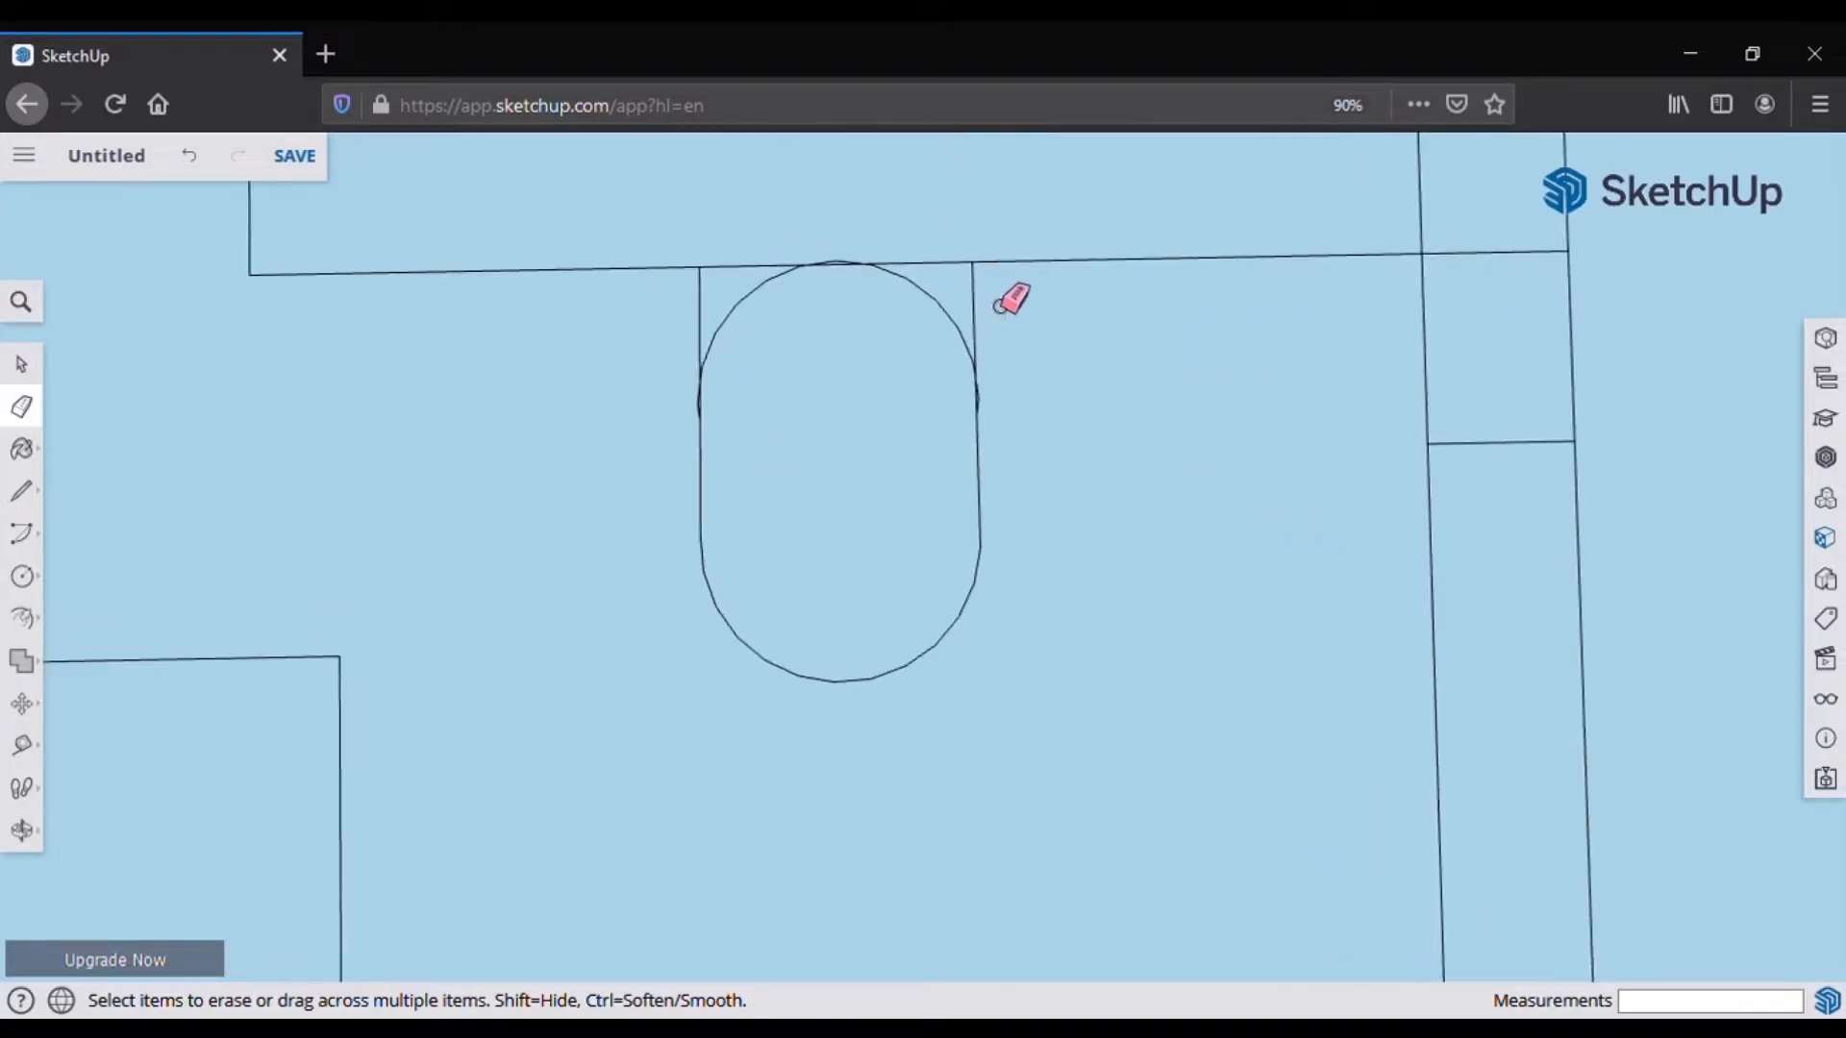
pyautogui.click(845, 258)
pyautogui.scroll(-2, 1025, 448)
pyautogui.scroll(-5, 1001, 573)
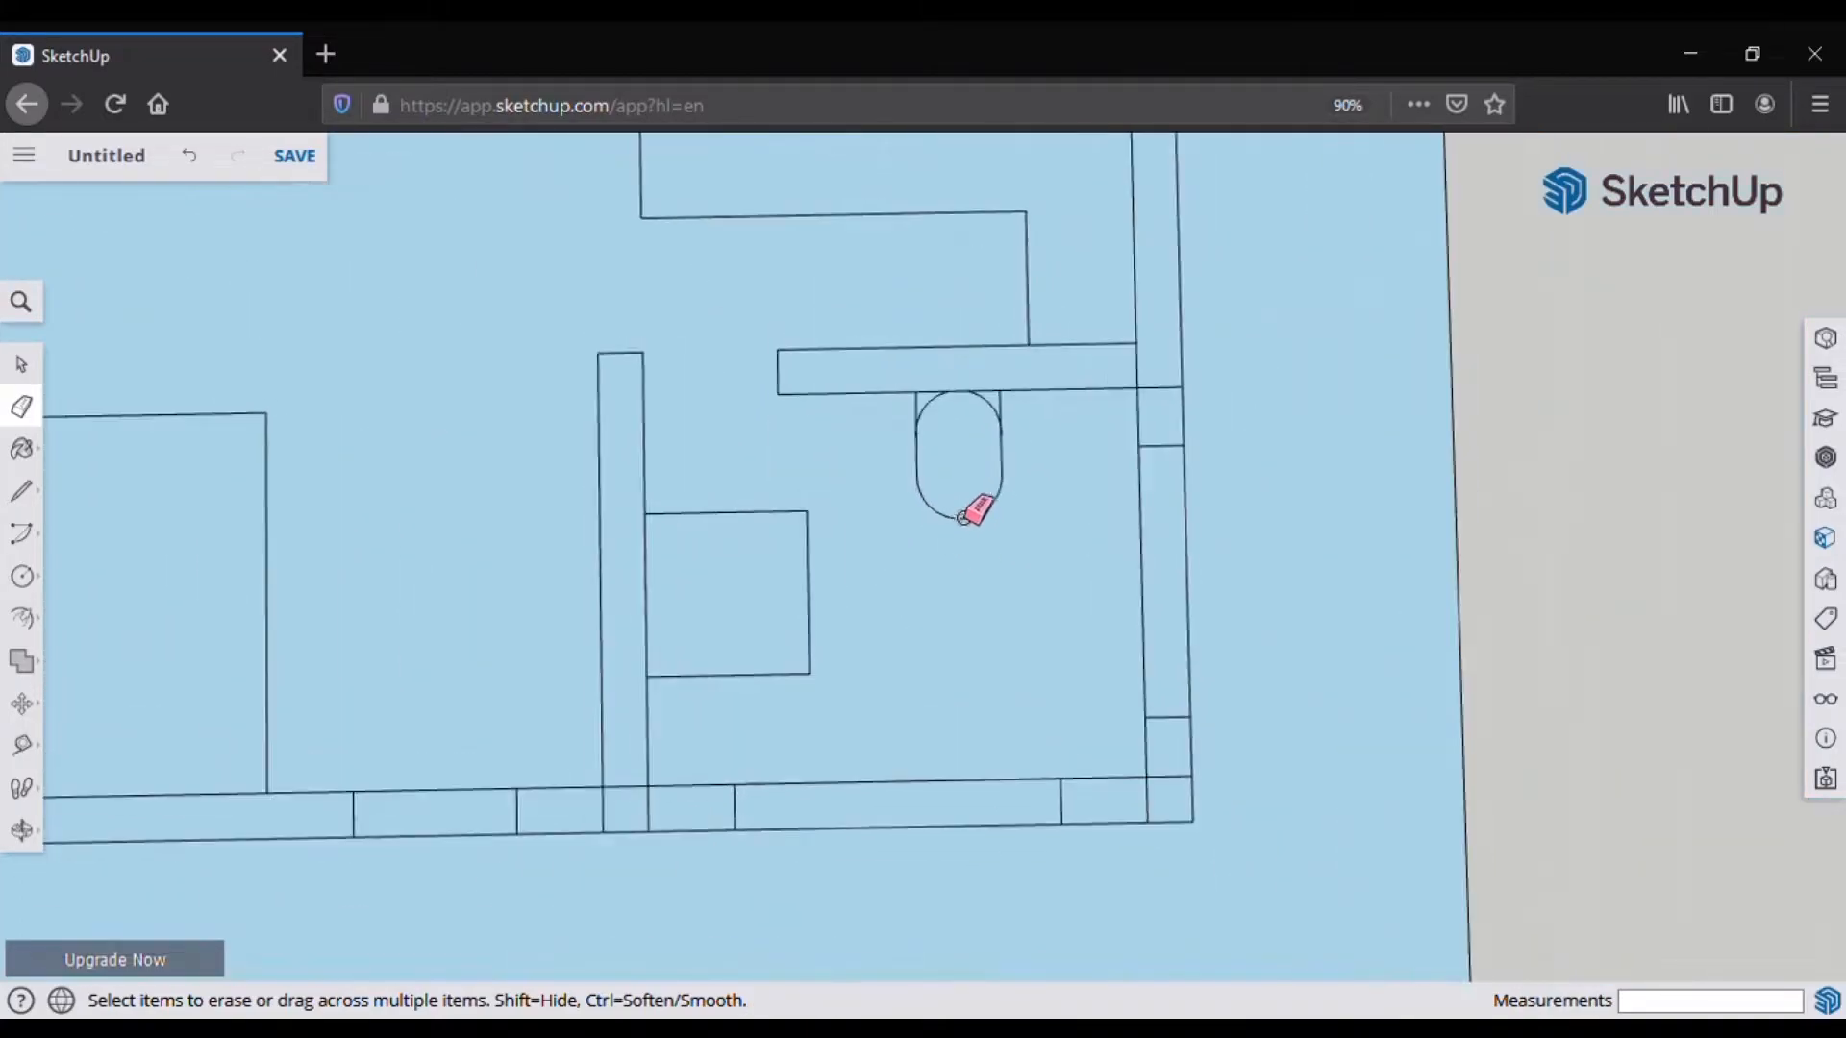
pyautogui.click(21, 491)
pyautogui.scroll(1, 1017, 690)
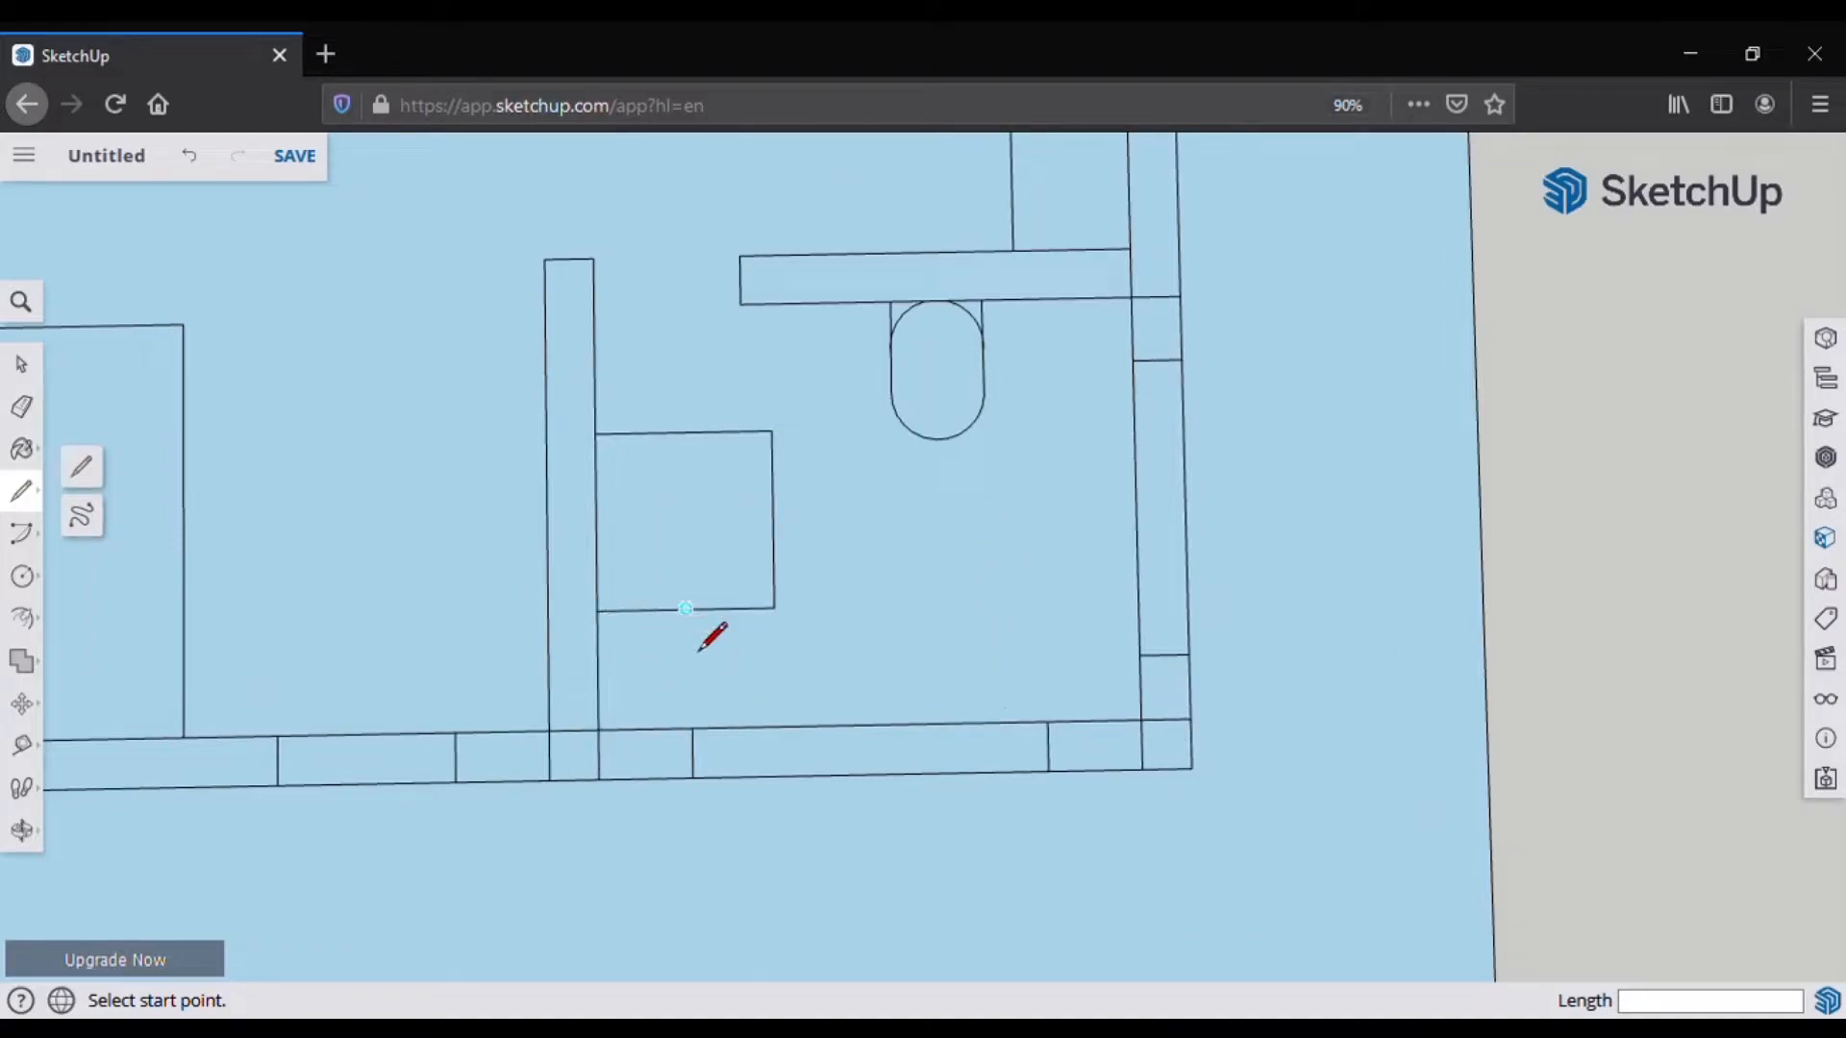
# Step: Draw guide lines to the walls and a small rectangle against the bathroom's right wall
pyautogui.click(691, 610)
pyautogui.click(692, 728)
pyautogui.click(774, 608)
pyautogui.click(1138, 601)
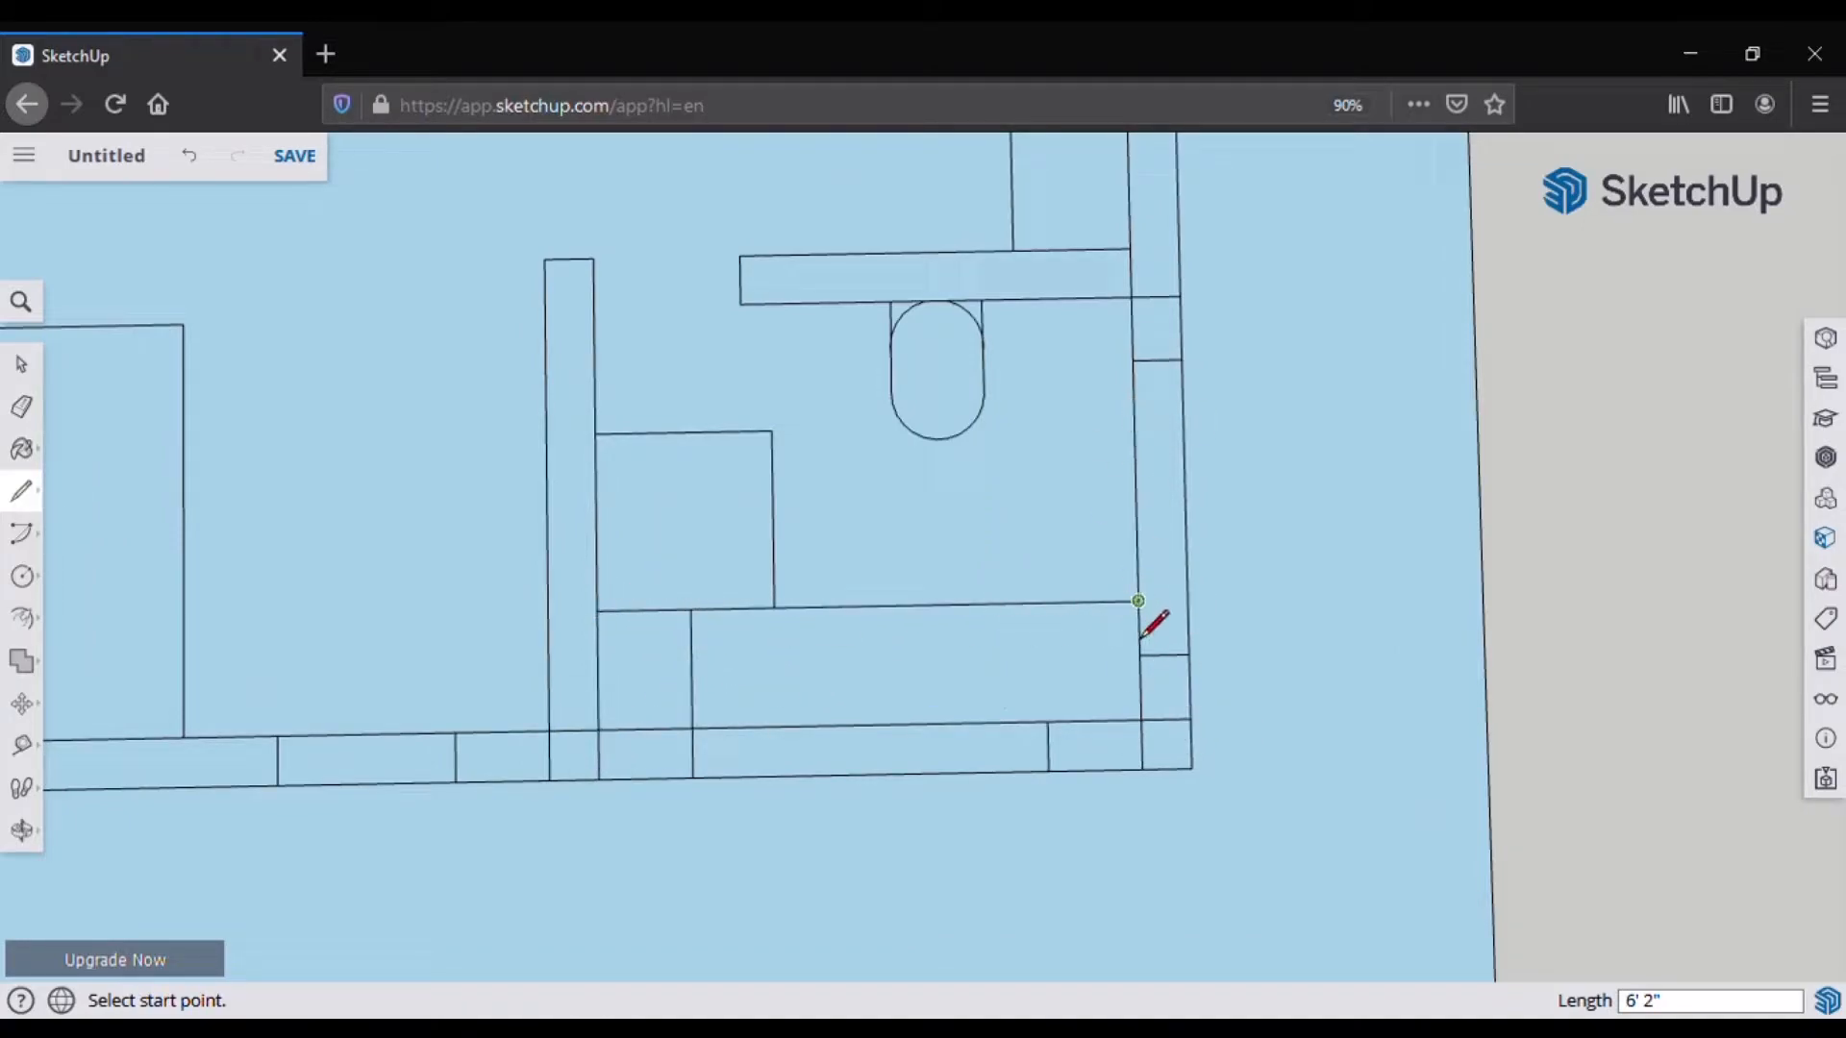
pyautogui.click(1138, 602)
pyautogui.press('Escape')
pyautogui.click(1132, 296)
pyautogui.click(1056, 298)
pyautogui.click(1057, 298)
pyautogui.click(1058, 361)
pyautogui.click(1134, 360)
pyautogui.click(1133, 361)
pyautogui.click(1058, 361)
# Step: Draw 24, 12, 12 and 24-inch lines between the rounded shape and the right wall
pyautogui.click(936, 438)
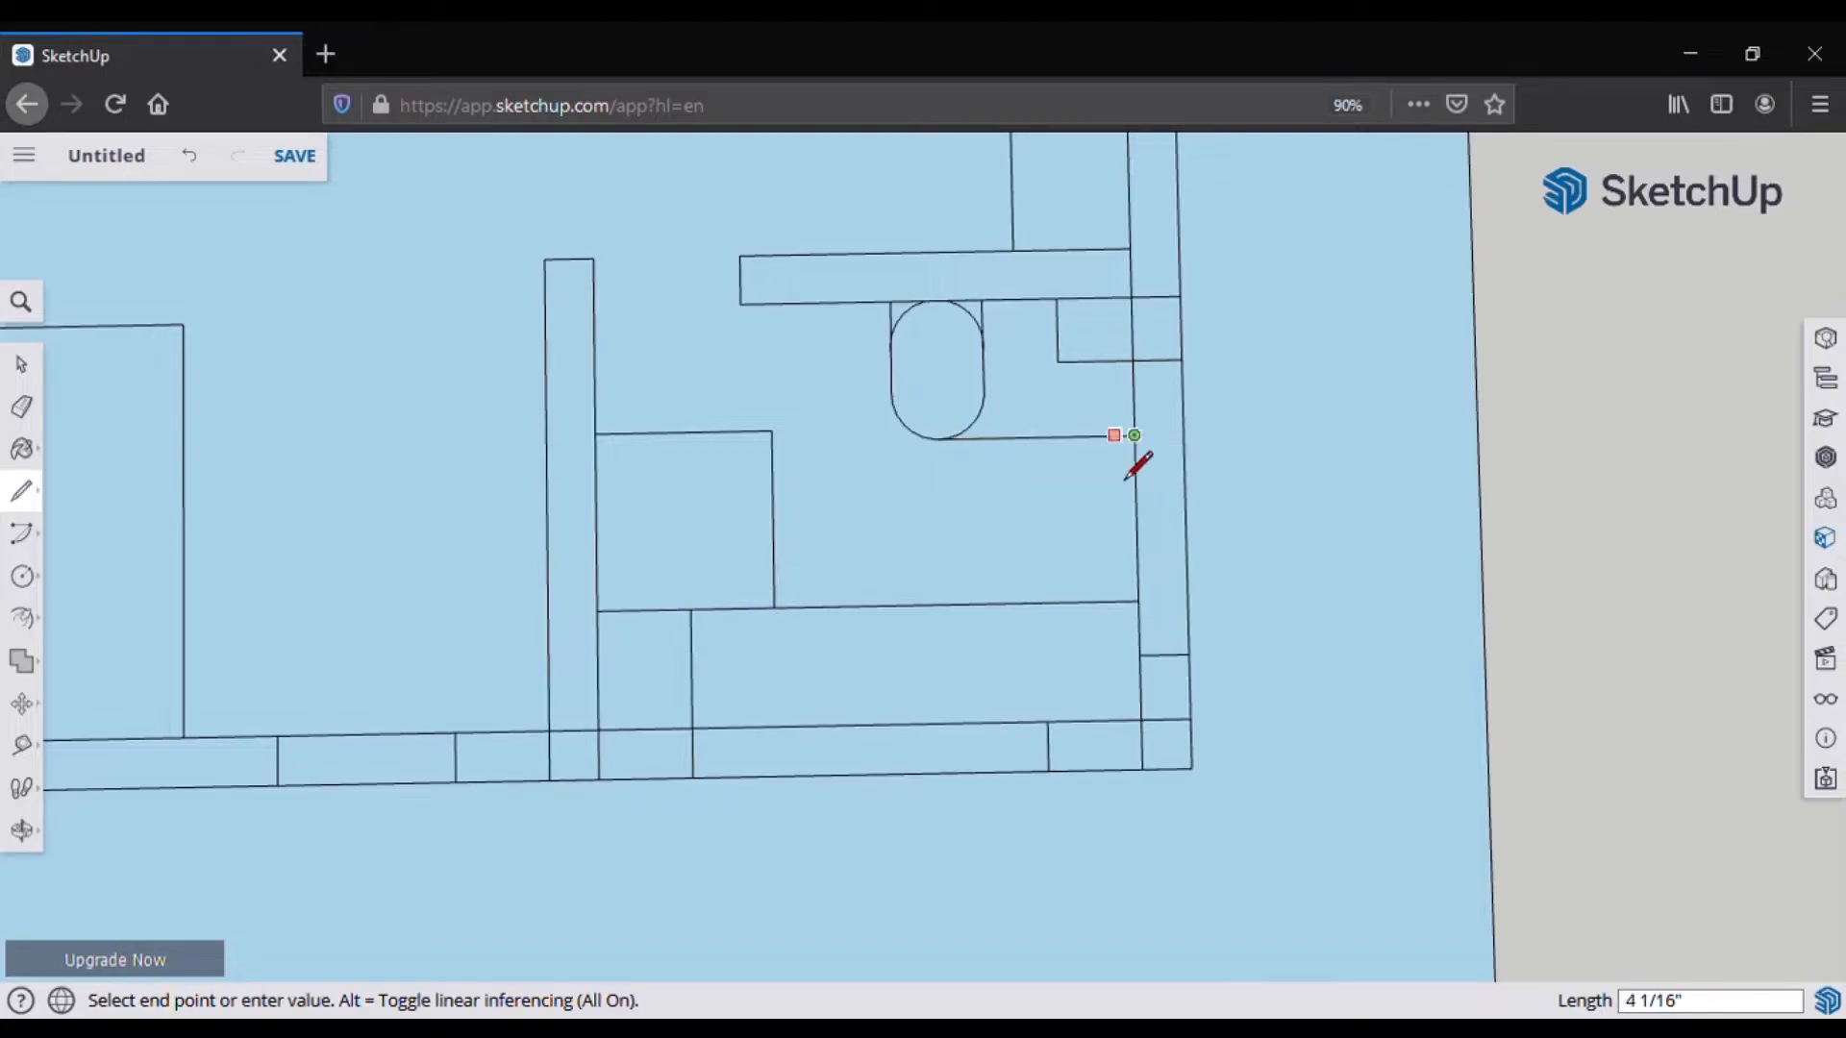
pyautogui.write('24')
pyautogui.press('Return')
pyautogui.click(1134, 435)
pyautogui.write('12')
pyautogui.press('Return')
pyautogui.click(1136, 469)
pyautogui.write('12')
pyautogui.press('Return')
pyautogui.click(1137, 495)
pyautogui.click(938, 498)
pyautogui.click(1137, 495)
pyautogui.write('24')
pyautogui.click(1020, 604)
# Step: Erase the guide segments around the rounded shape
pyautogui.press('e')
pyautogui.moveTo(970, 511); pyautogui.dragTo(1009, 423)
pyautogui.scroll(-3, 1038, 419)
pyautogui.click(1067, 565)
pyautogui.scroll(4, 1099, 417)
pyautogui.scroll(-1, 1057, 404)
pyautogui.scroll(-4, 1047, 409)
pyautogui.scroll(3, 865, 568)
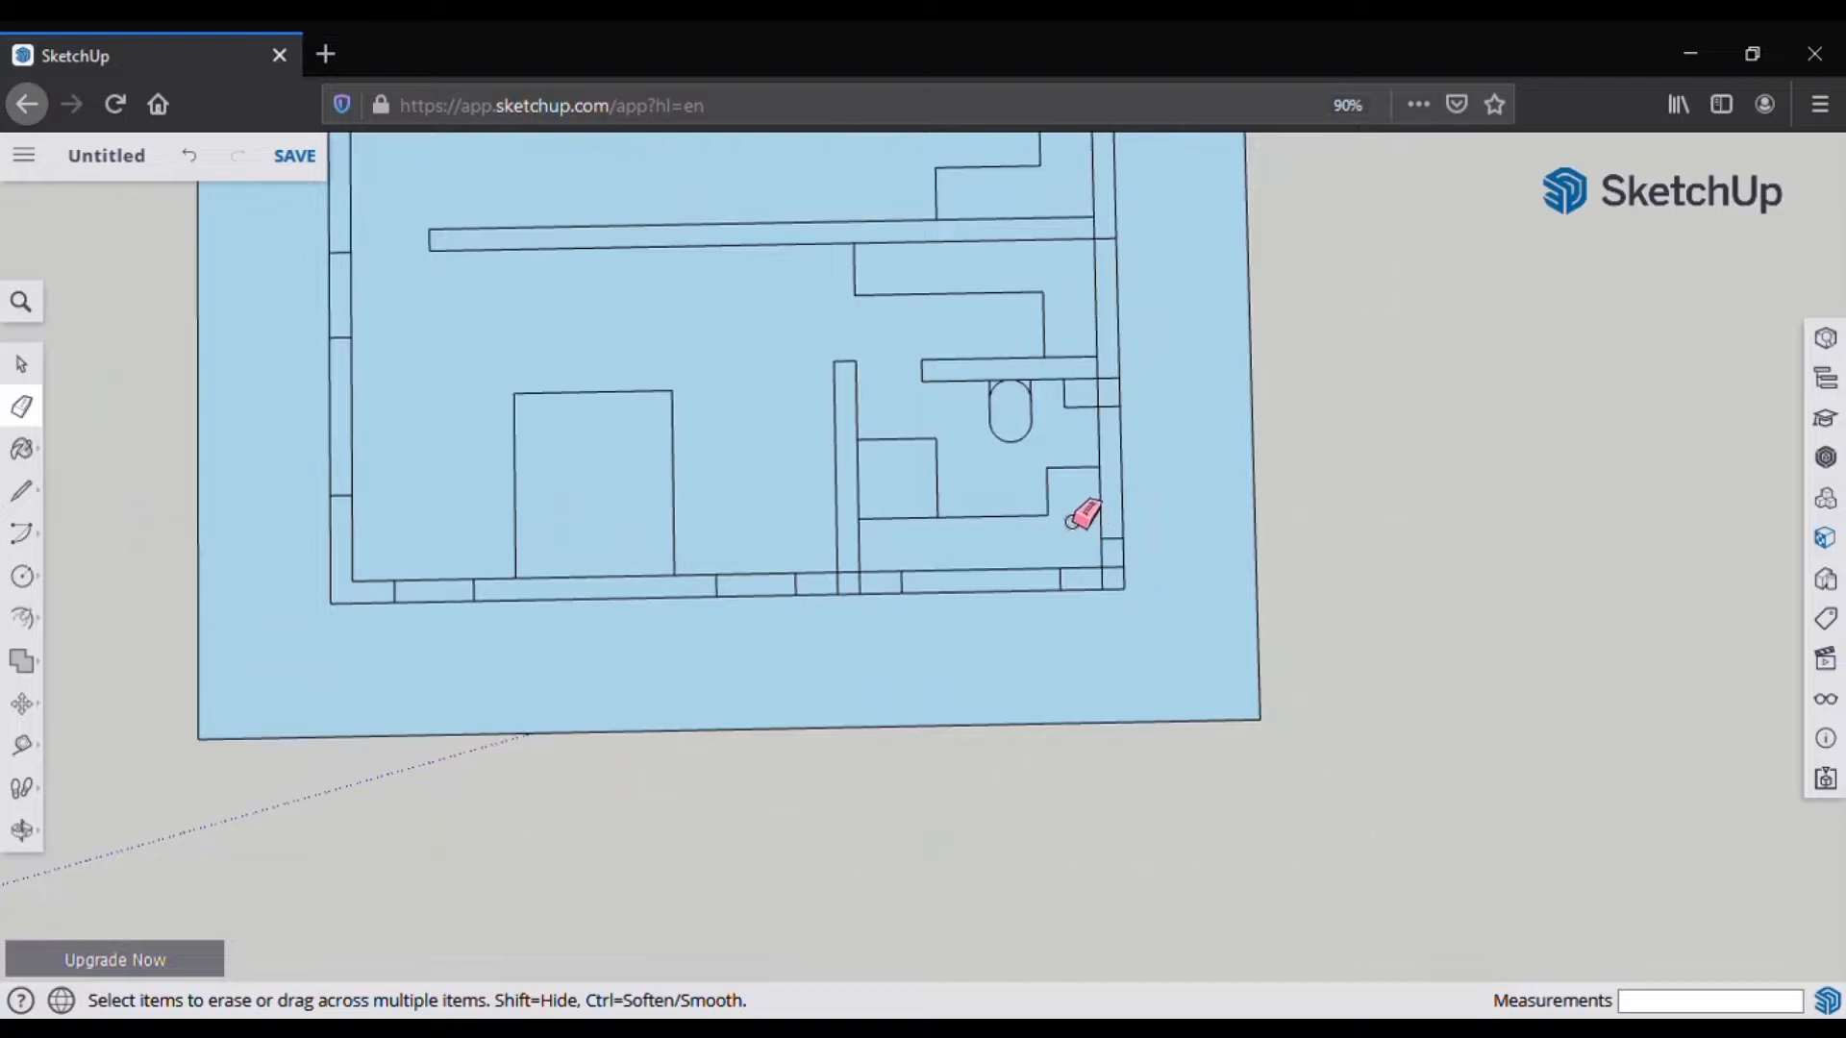
pyautogui.scroll(3, 1045, 496)
# Step: Draw splitting lines across the right rectangle, then undo the stray ones
pyautogui.click(22, 491)
pyautogui.scroll(3, 1131, 495)
pyautogui.click(23, 577)
pyautogui.click(83, 478)
pyautogui.click(23, 491)
pyautogui.click(990, 568)
pyautogui.click(993, 738)
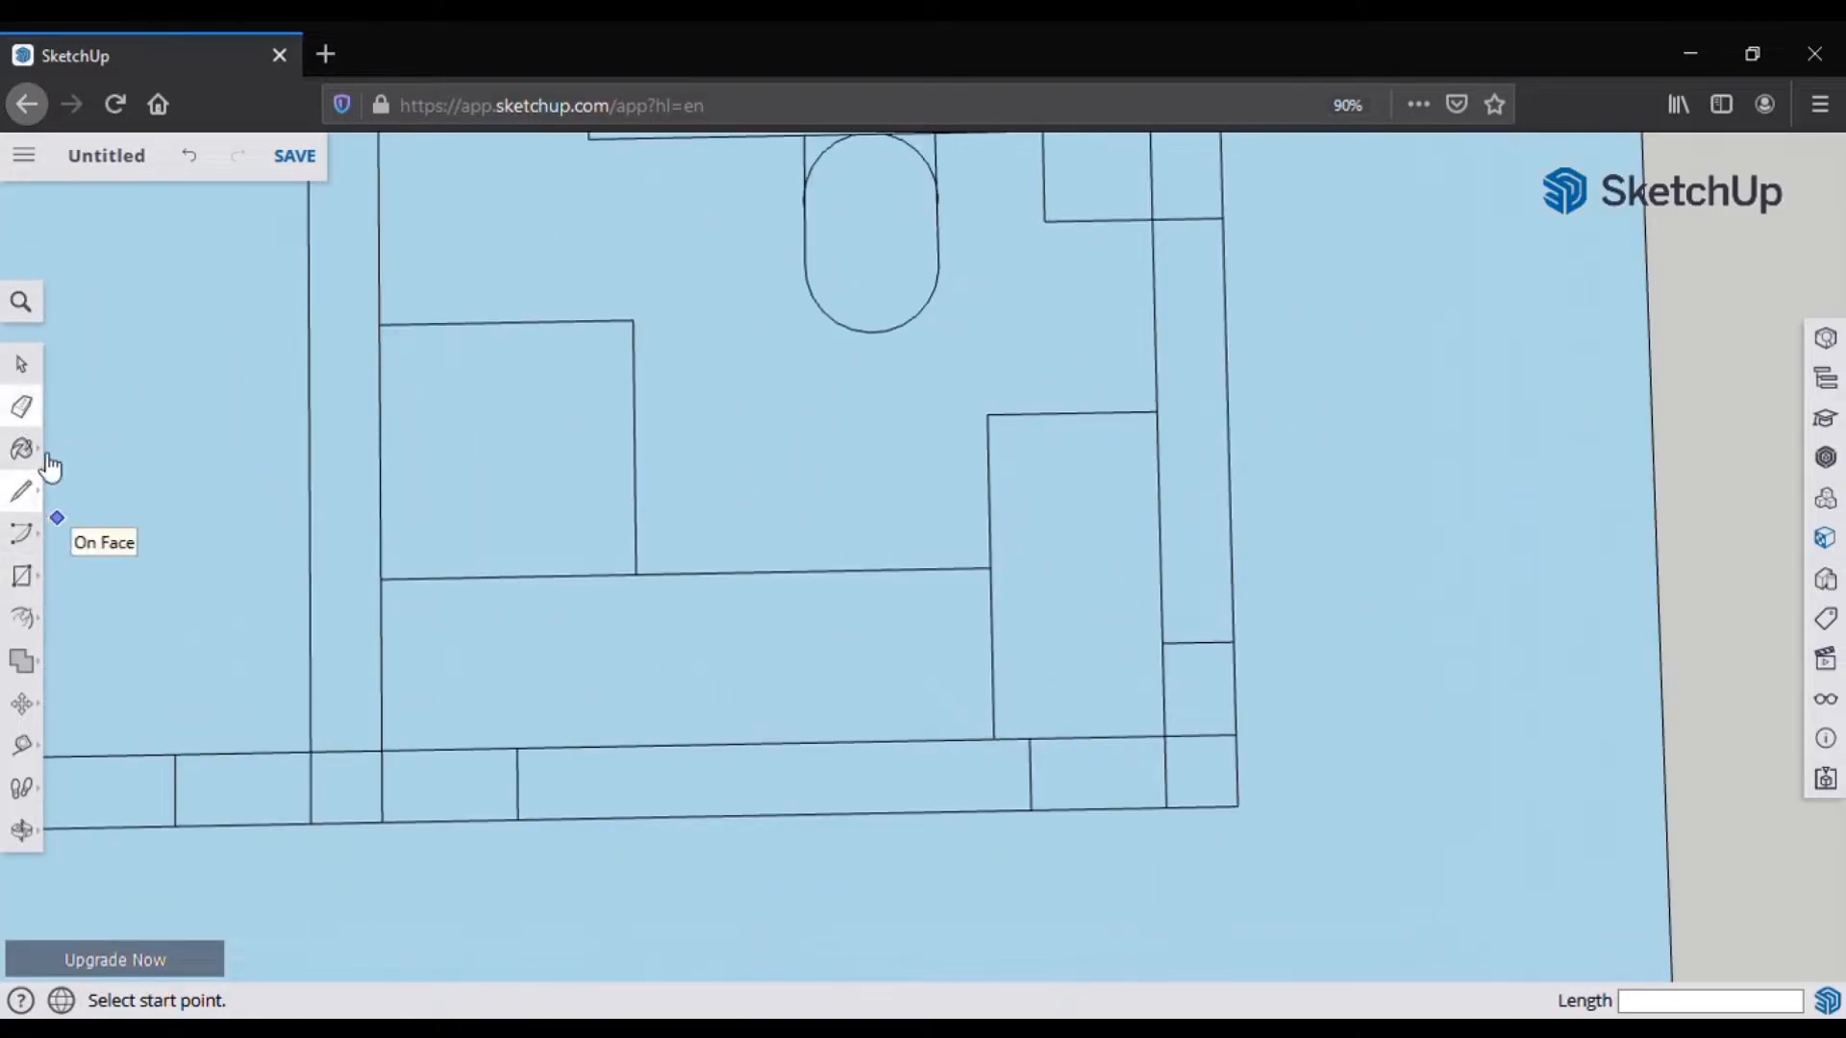
pyautogui.click(1163, 644)
pyautogui.click(993, 646)
pyautogui.click(1157, 411)
pyautogui.hotkey('ctrl', 'z')
pyautogui.hotkey('ctrl', 'z')
# Step: Mark 6 inches along the rectangle's top edge and draw vertical lines down to the bottom edge
pyautogui.click(1158, 412)
pyautogui.write('6')
pyautogui.press('Return')
pyautogui.click(1114, 412)
pyautogui.click(1120, 737)
pyautogui.click(987, 413)
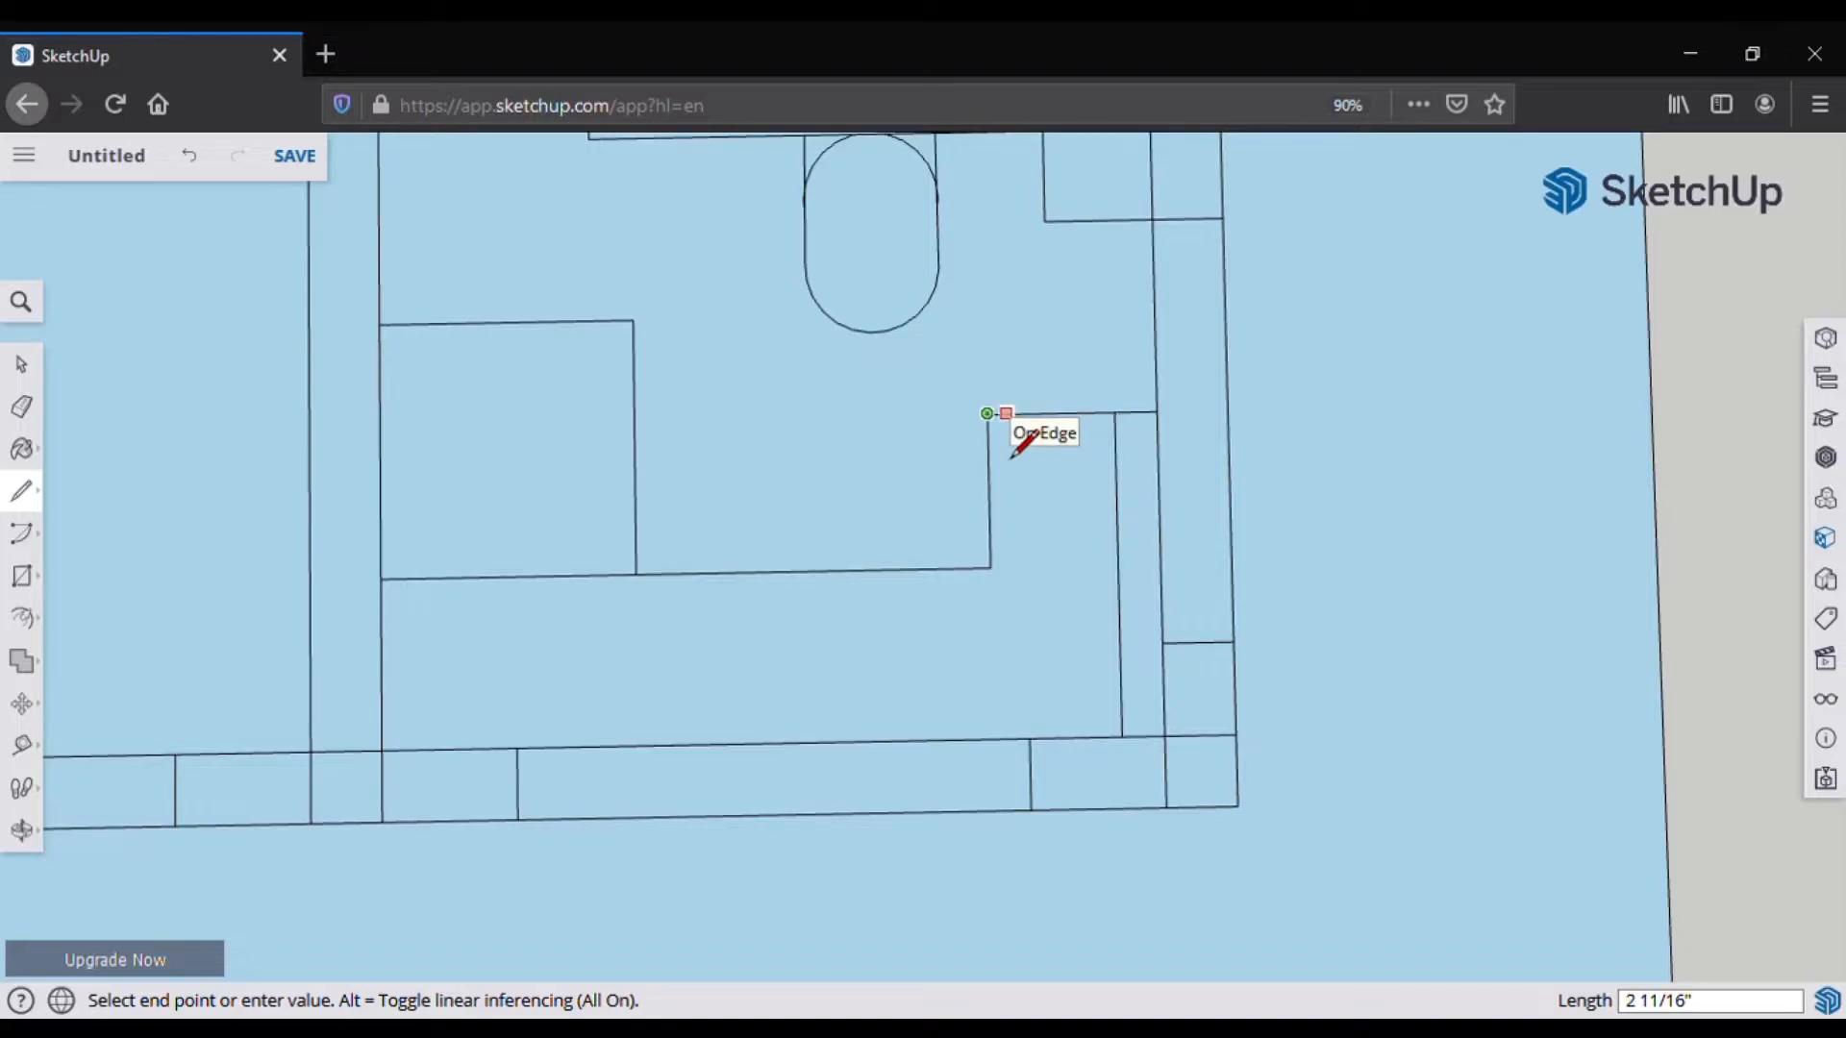
pyautogui.click(1007, 413)
pyautogui.click(1015, 739)
pyautogui.click(1009, 413)
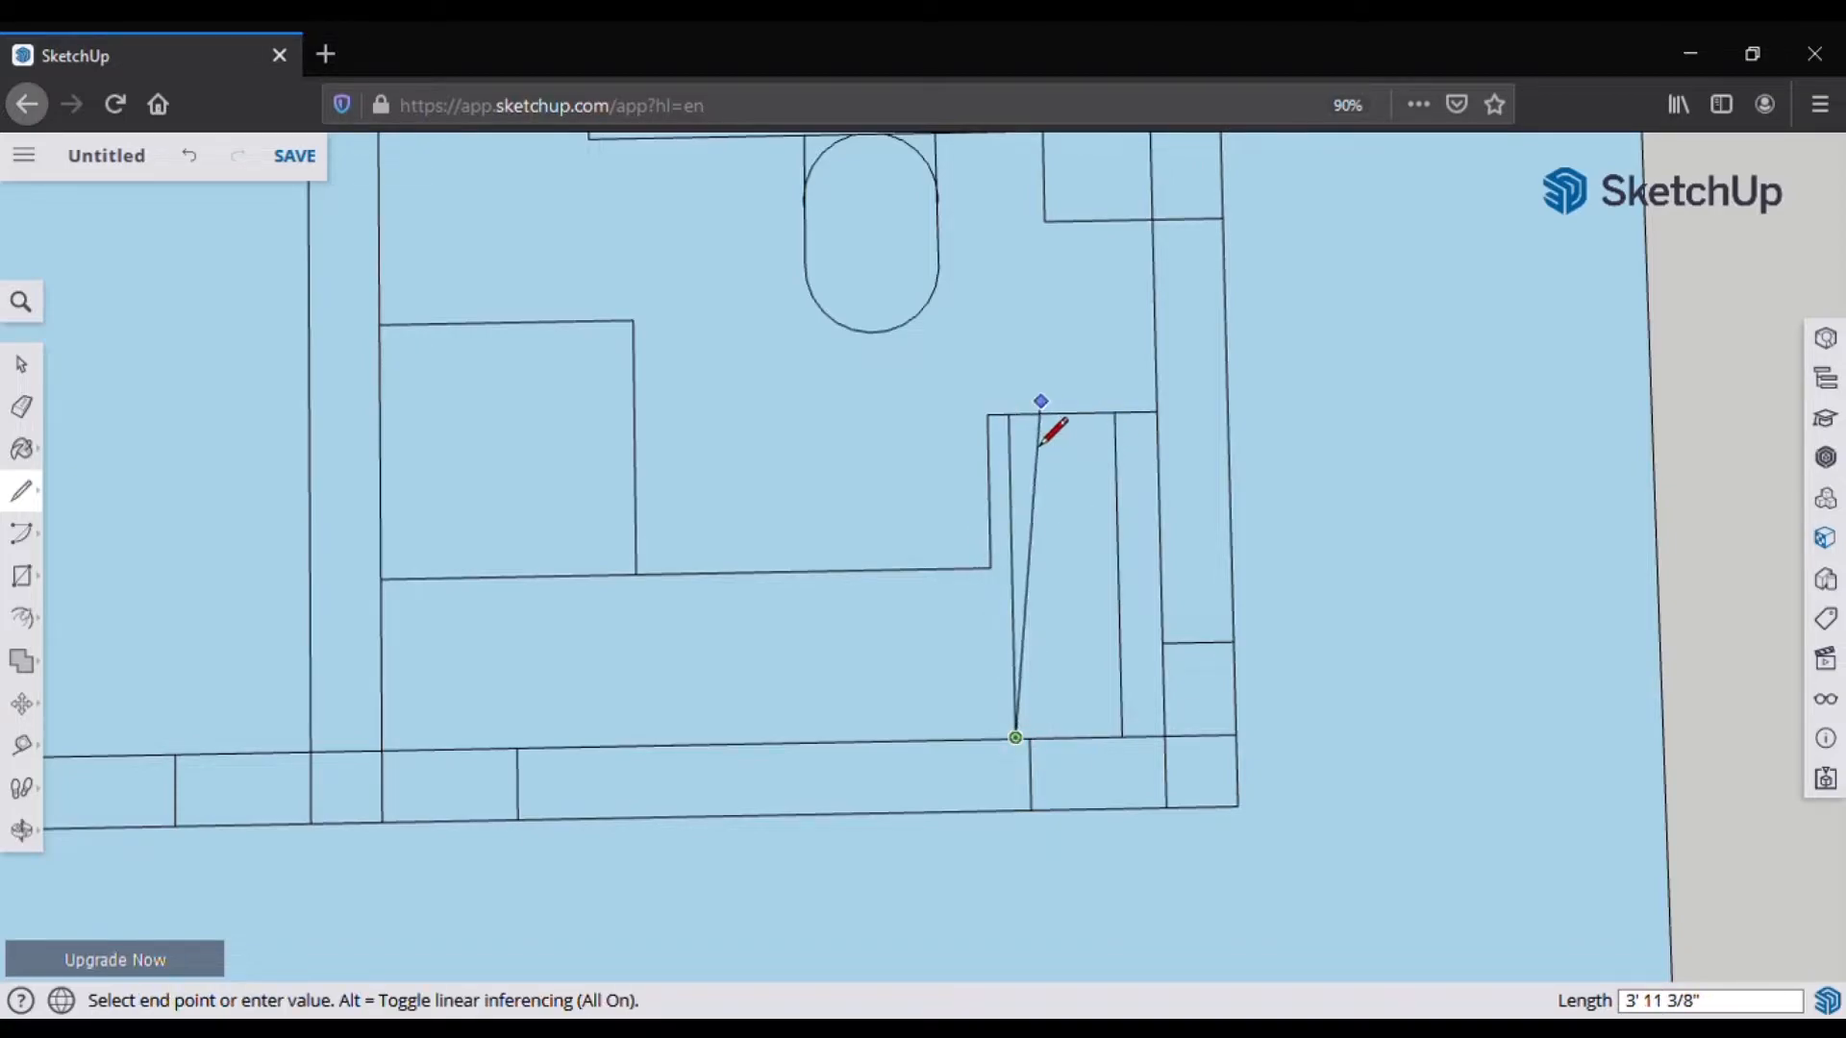
pyautogui.press('Escape')
pyautogui.click(1008, 413)
pyautogui.press('Escape')
# Step: Draw a horizontal line 6 inches below the top edge and a 24-inch side, undoing the misplaced line
pyautogui.click(988, 414)
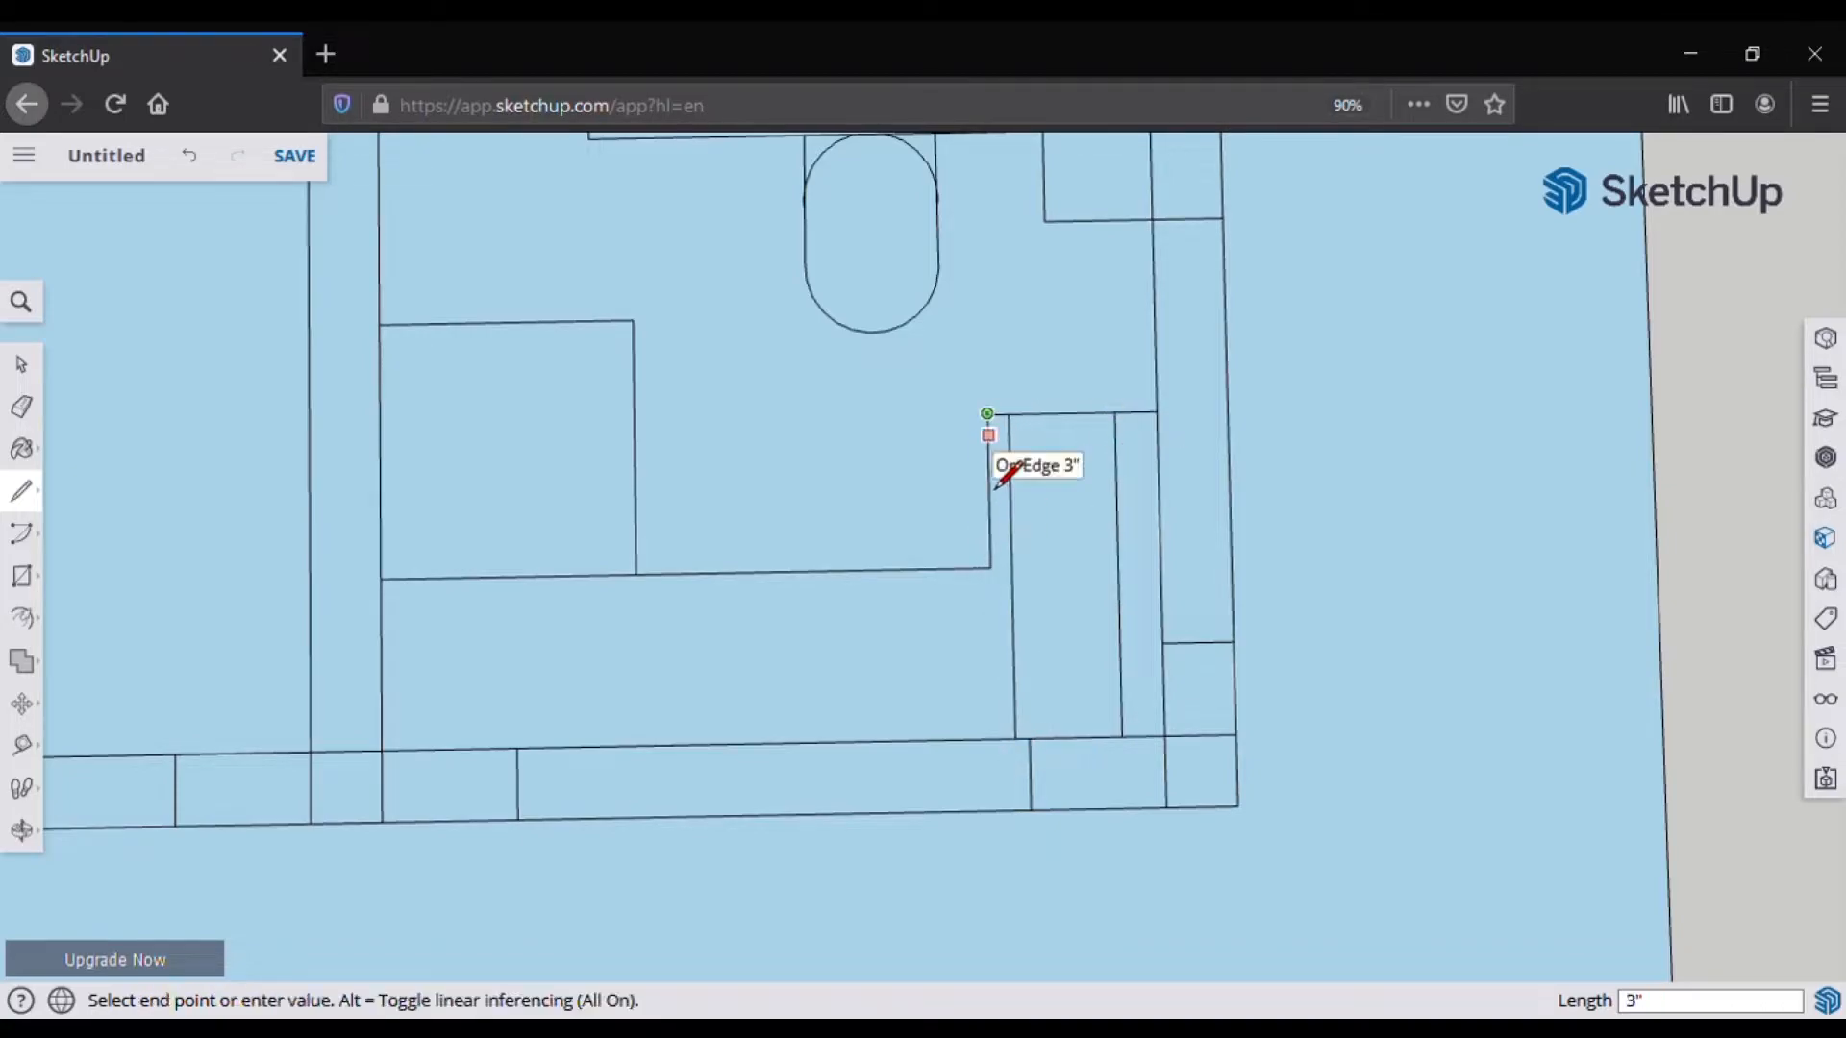
pyautogui.write('6')
pyautogui.press('Return')
pyautogui.click(988, 456)
pyautogui.click(1157, 453)
pyautogui.click(1009, 455)
pyautogui.write('24')
pyautogui.press('Return')
pyautogui.click(1009, 455)
pyautogui.click(1012, 627)
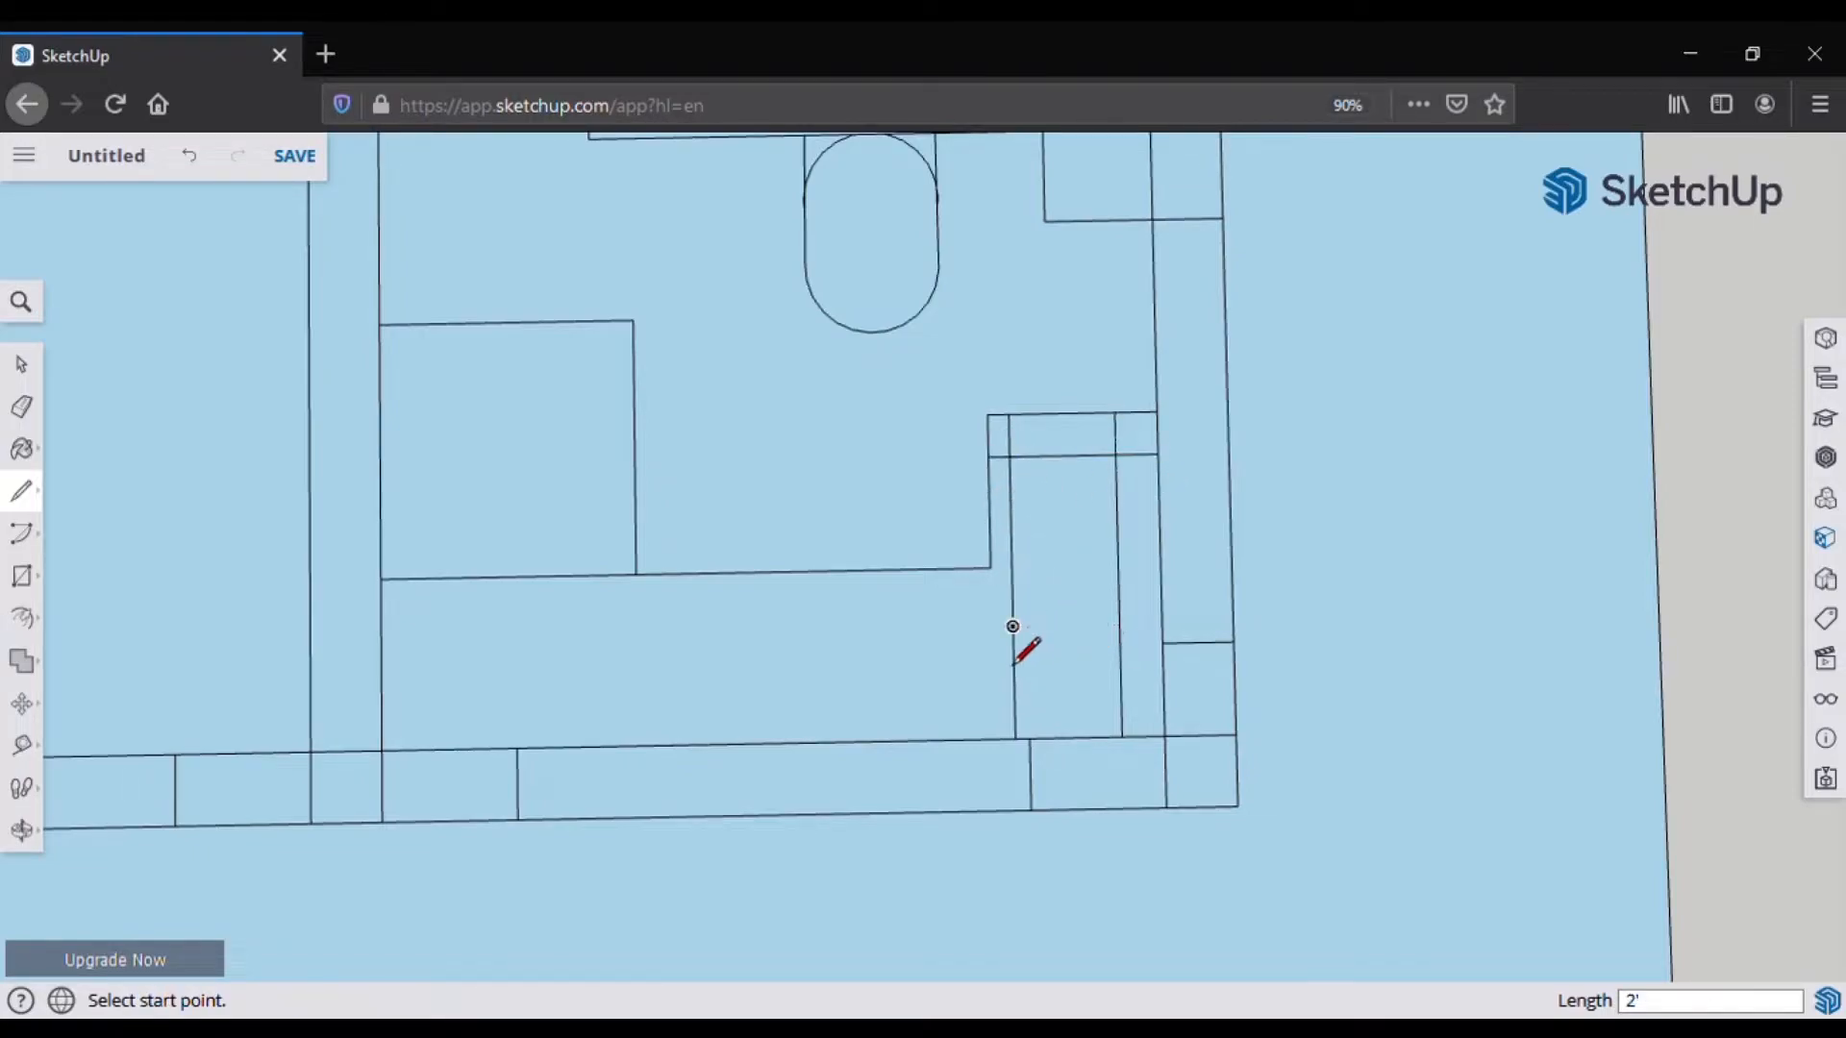
pyautogui.hotkey('ctrl', 'z')
# Step: Close the square with an 18-inch side and erase the leftover edges below it
pyautogui.click(1009, 455)
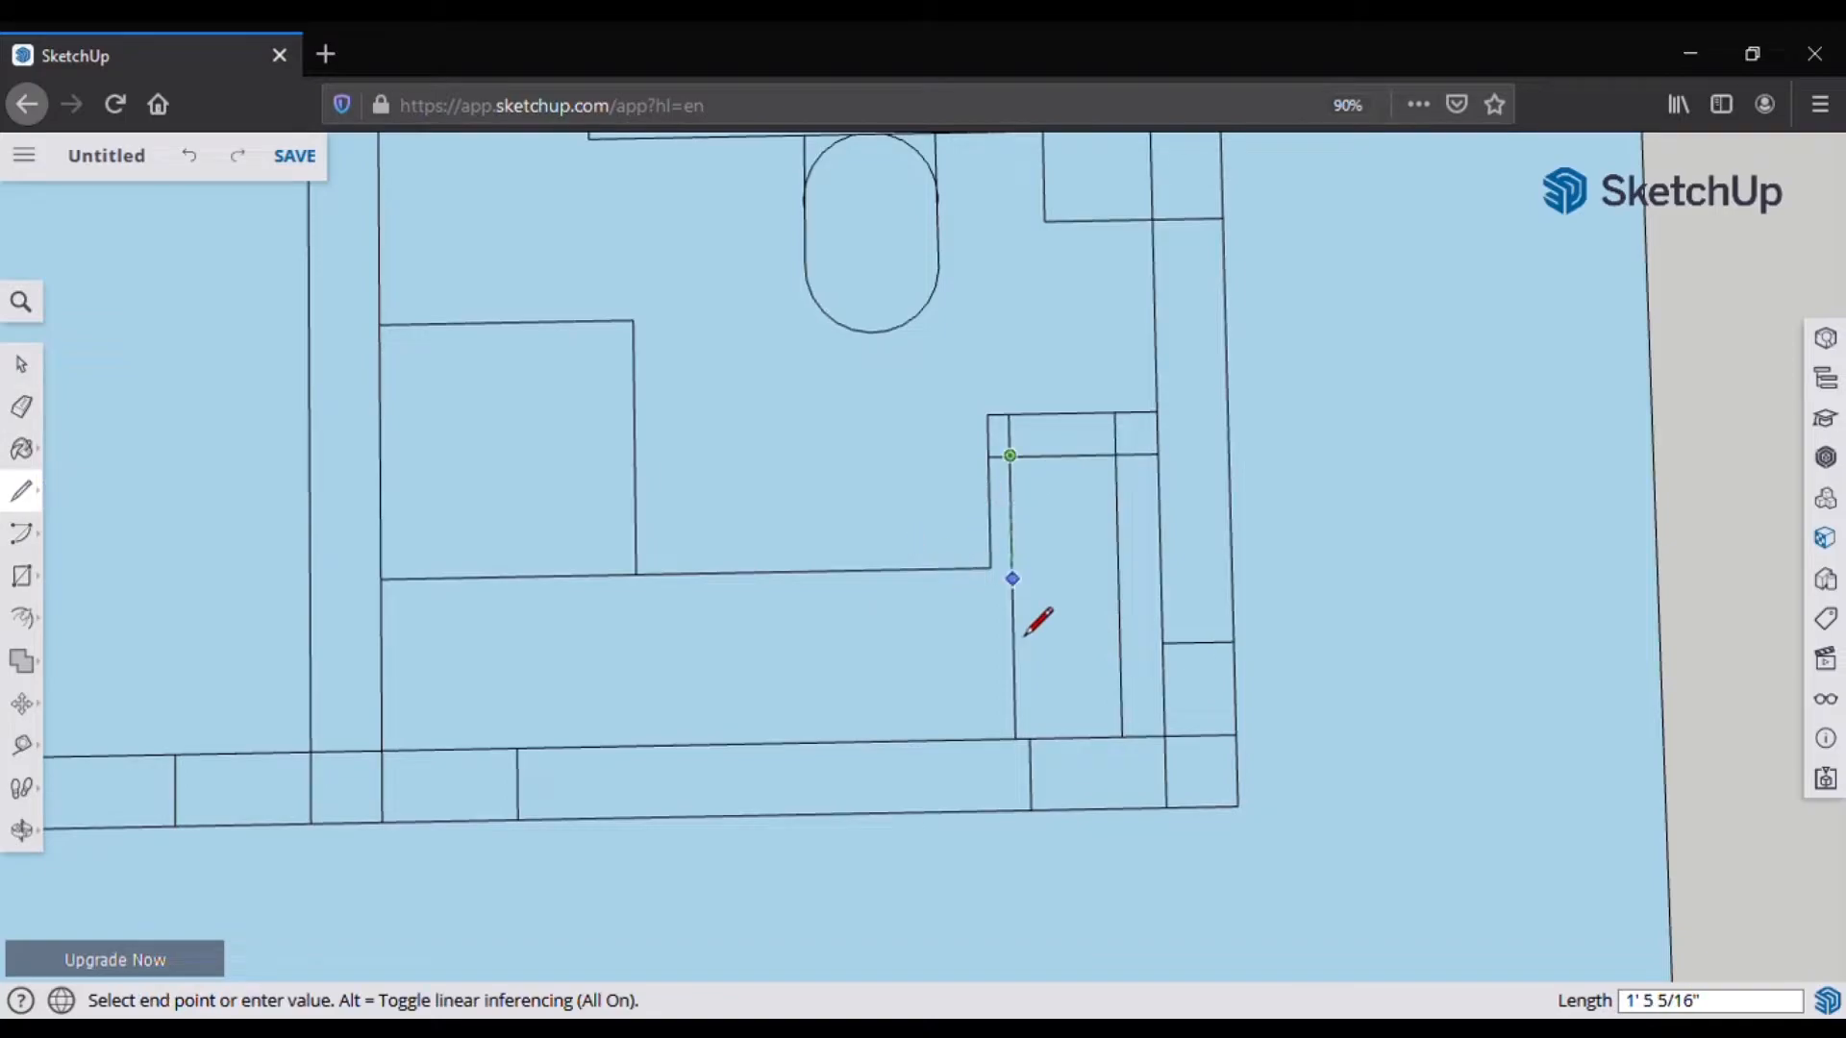
pyautogui.write('18')
pyautogui.press('Return')
pyautogui.click(1012, 583)
pyautogui.click(1118, 583)
pyautogui.click(23, 408)
pyautogui.moveTo(1121, 709); pyautogui.dragTo(1008, 692)
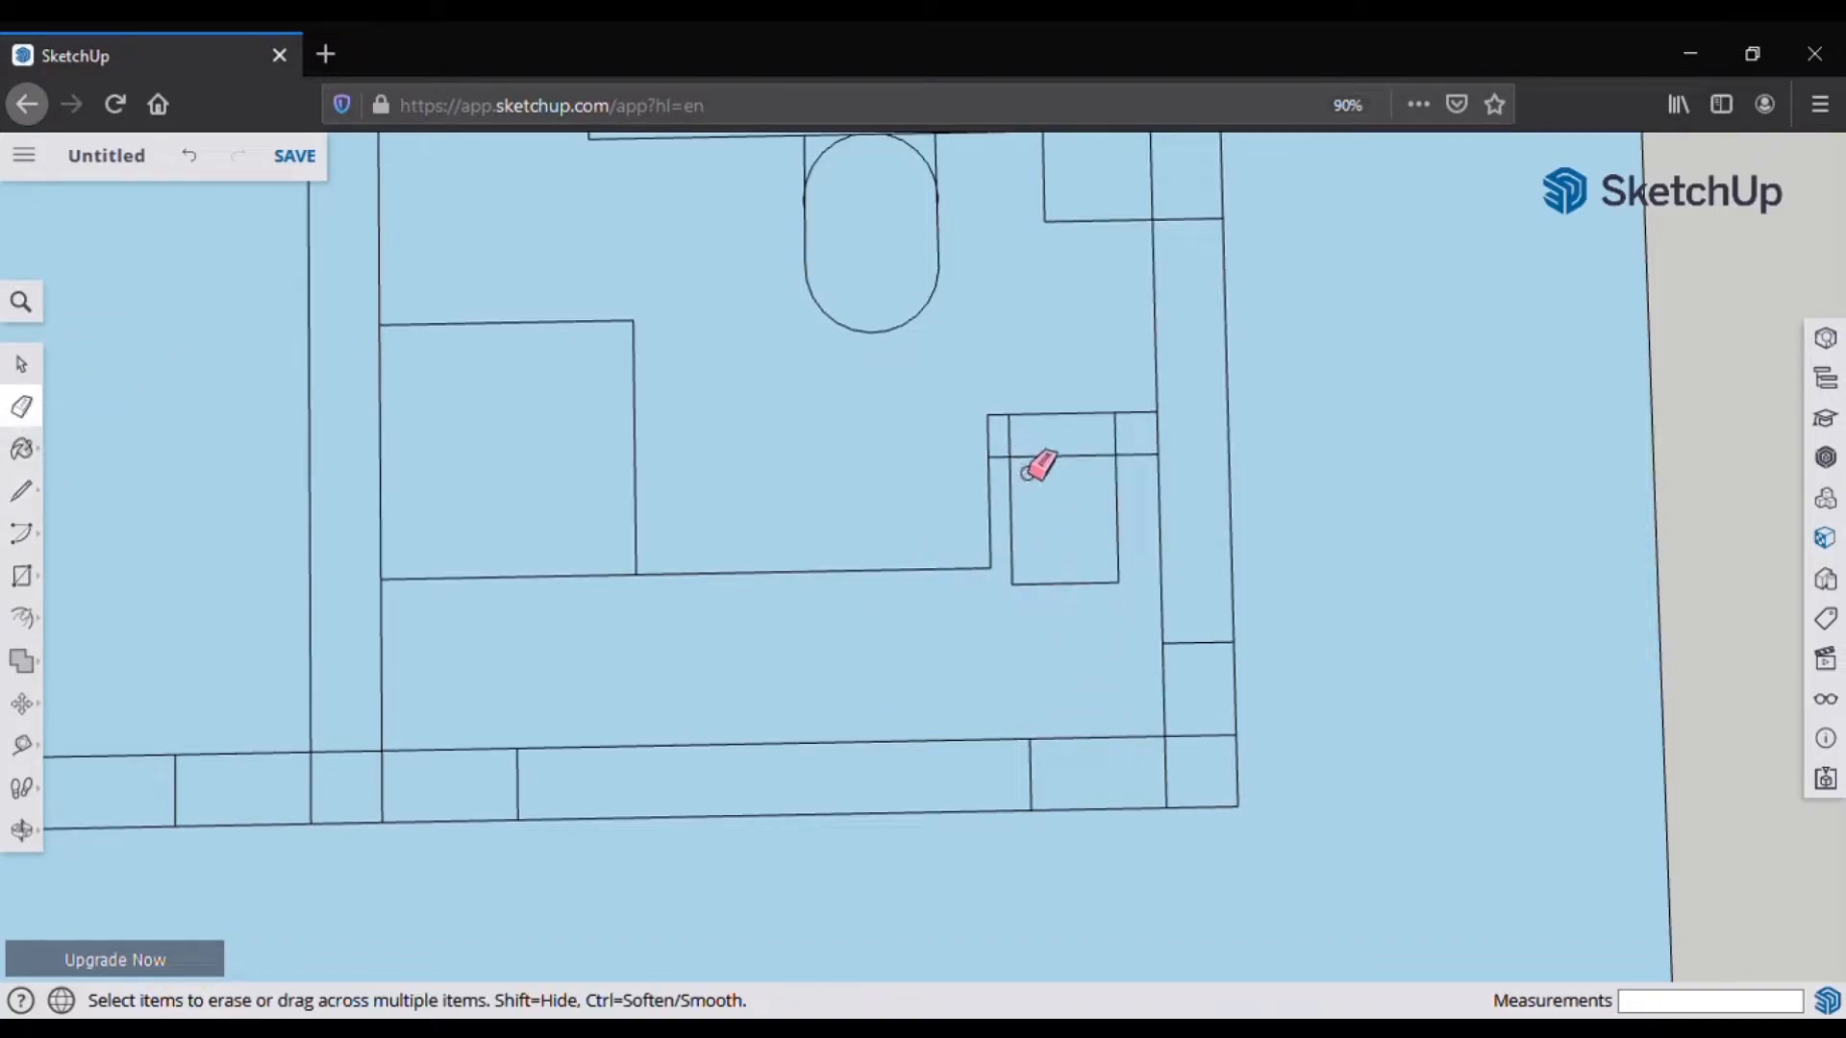
# Step: Retrace an edge to restore the square's face and orbit around the floor plan
pyautogui.moveTo(1009, 473); pyautogui.dragTo(894, 855, button='middle')
pyautogui.click(22, 492)
pyautogui.click(705, 519)
pyautogui.click(808, 545)
pyautogui.scroll(-3, 672, 490)
pyautogui.moveTo(503, 486); pyautogui.dragTo(1201, 538, button='middle')
# Step: Draw a second small rectangle against the bathroom's lower wall, redoing the first line
pyautogui.scroll(4, 945, 694)
pyautogui.moveTo(945, 693); pyautogui.dragTo(477, 697, button='middle')
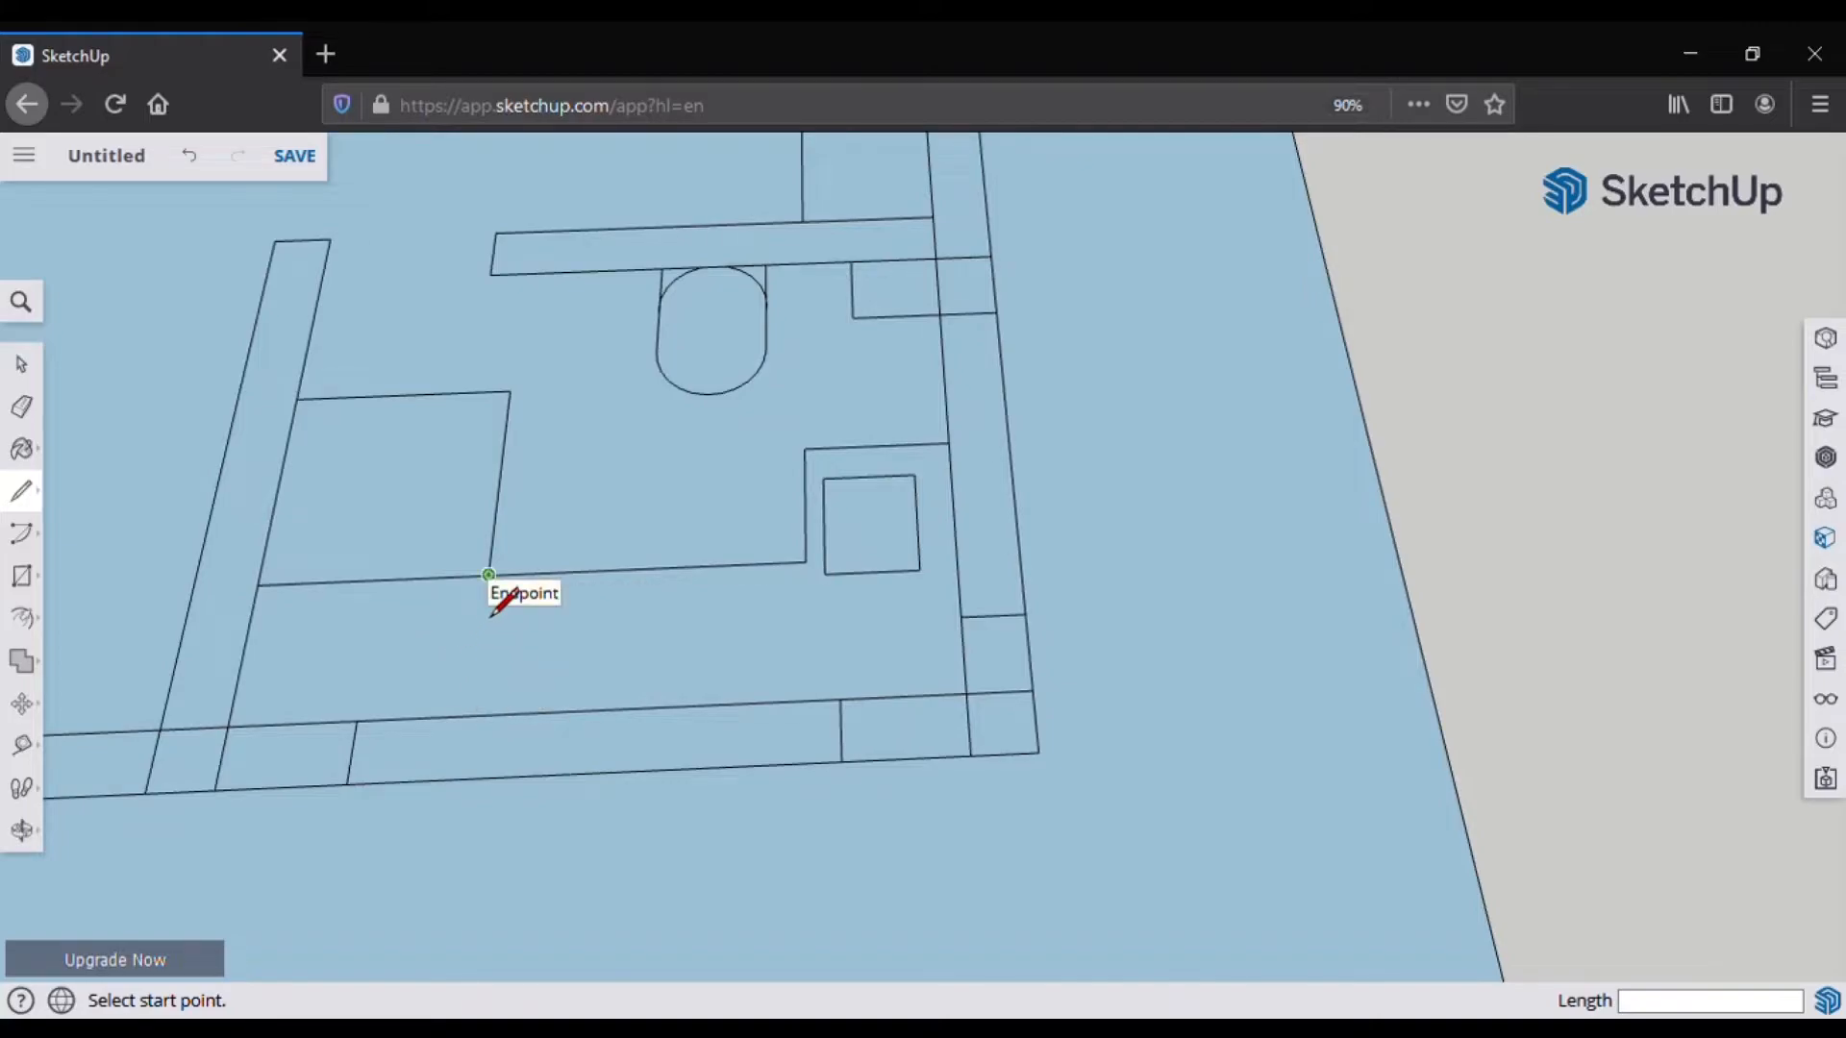
pyautogui.scroll(-2, 634, 711)
pyautogui.scroll(3, 634, 644)
pyautogui.click(664, 575)
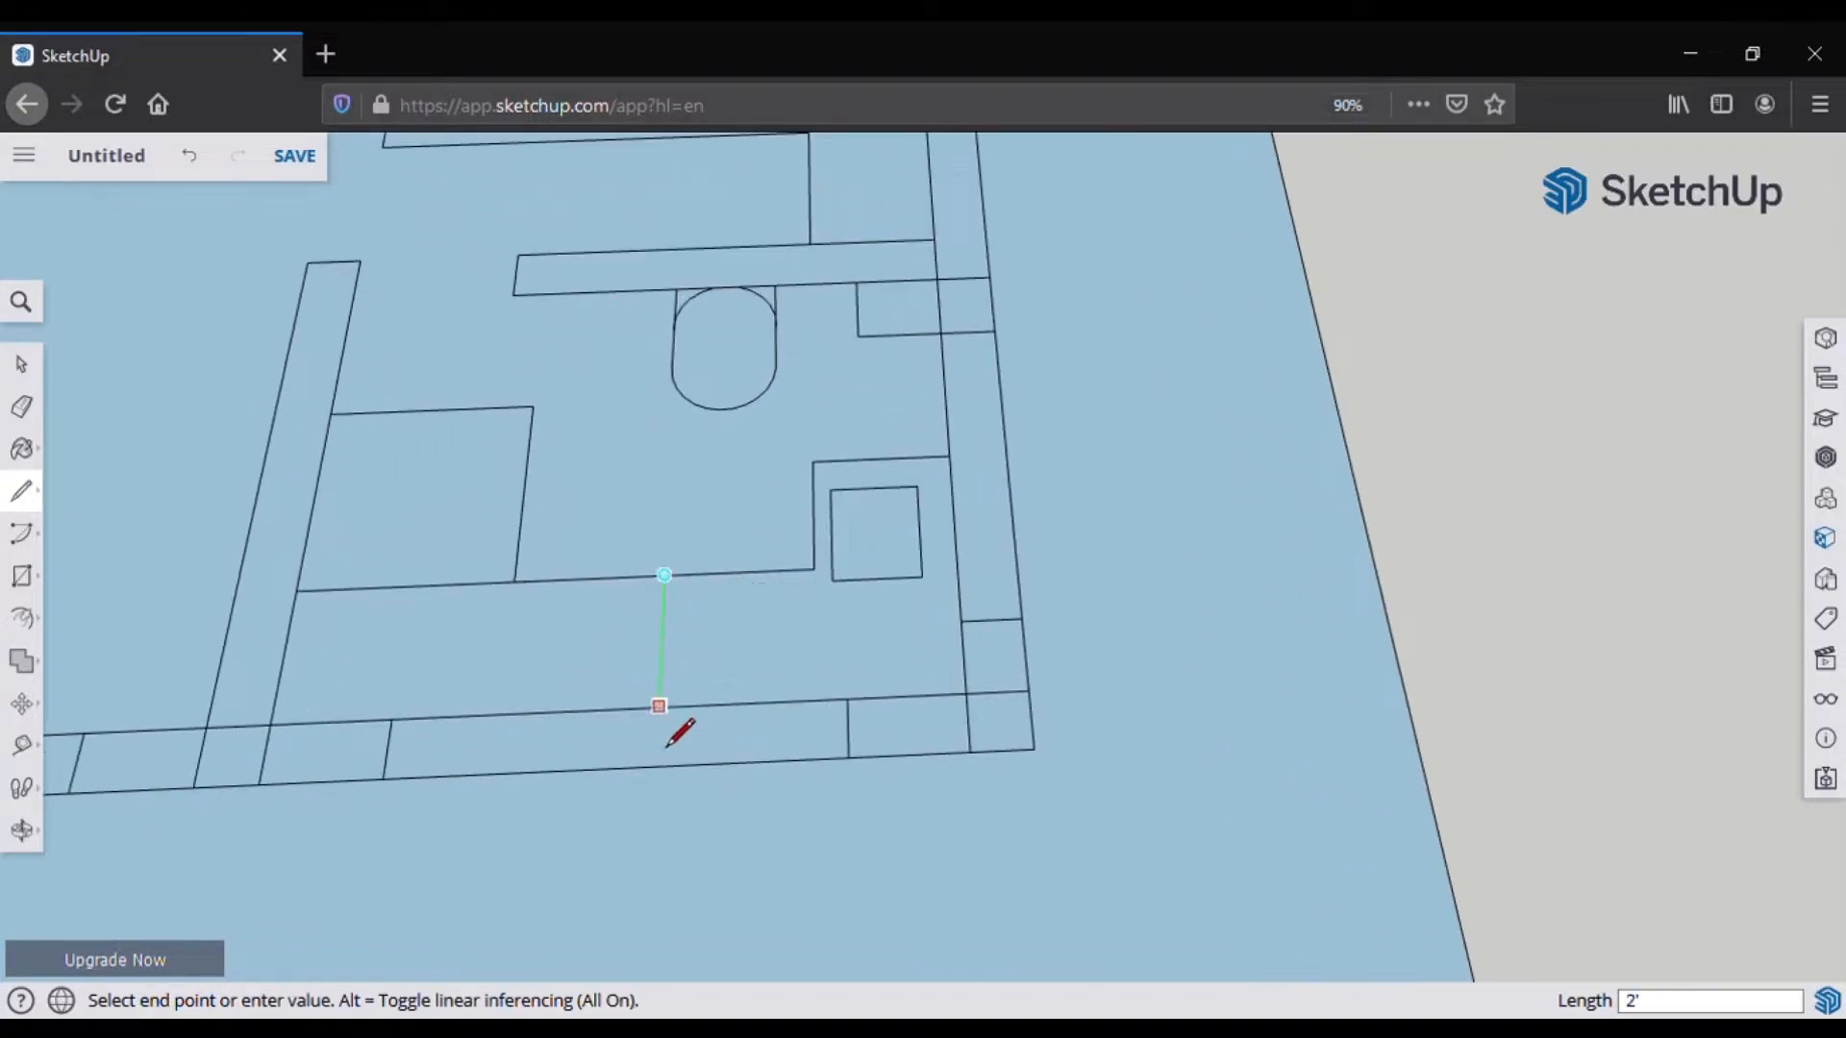
pyautogui.click(659, 706)
pyautogui.scroll(3, 667, 581)
pyautogui.hotkey('ctrl', 'z')
pyautogui.hotkey('ctrl', 'z')
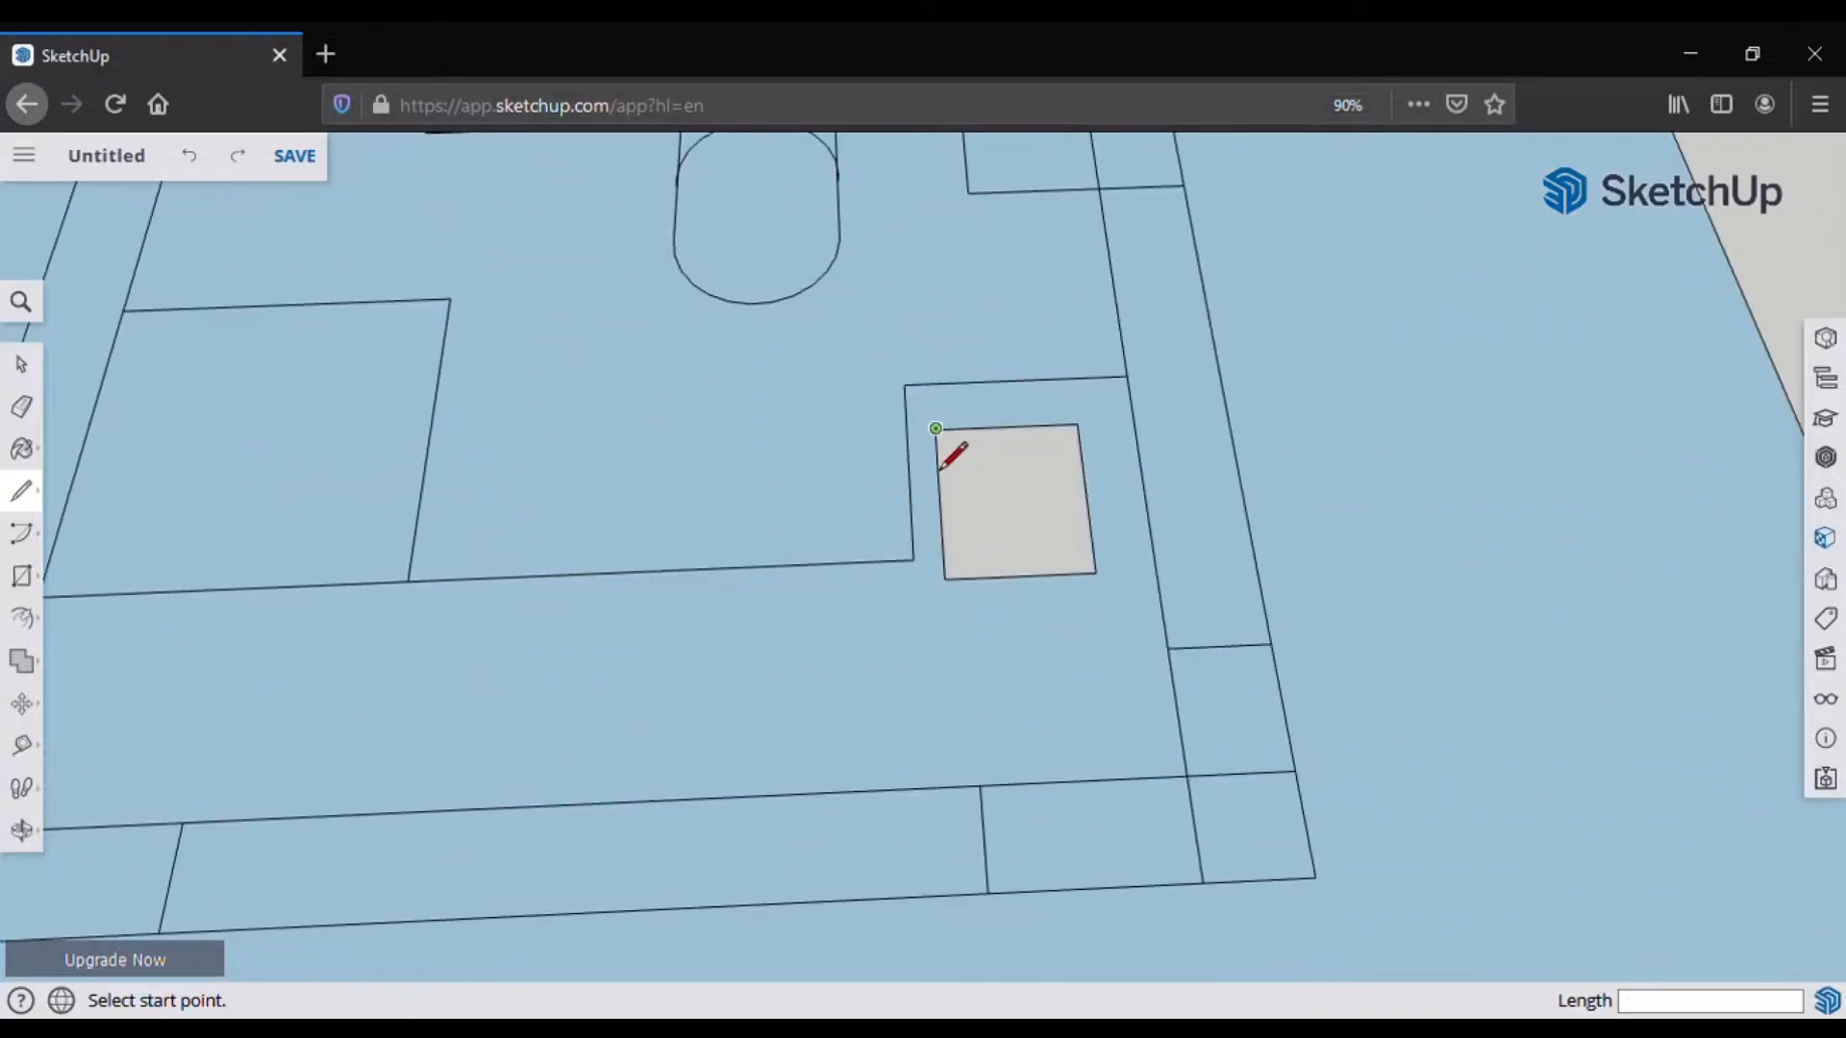
pyautogui.click(661, 569)
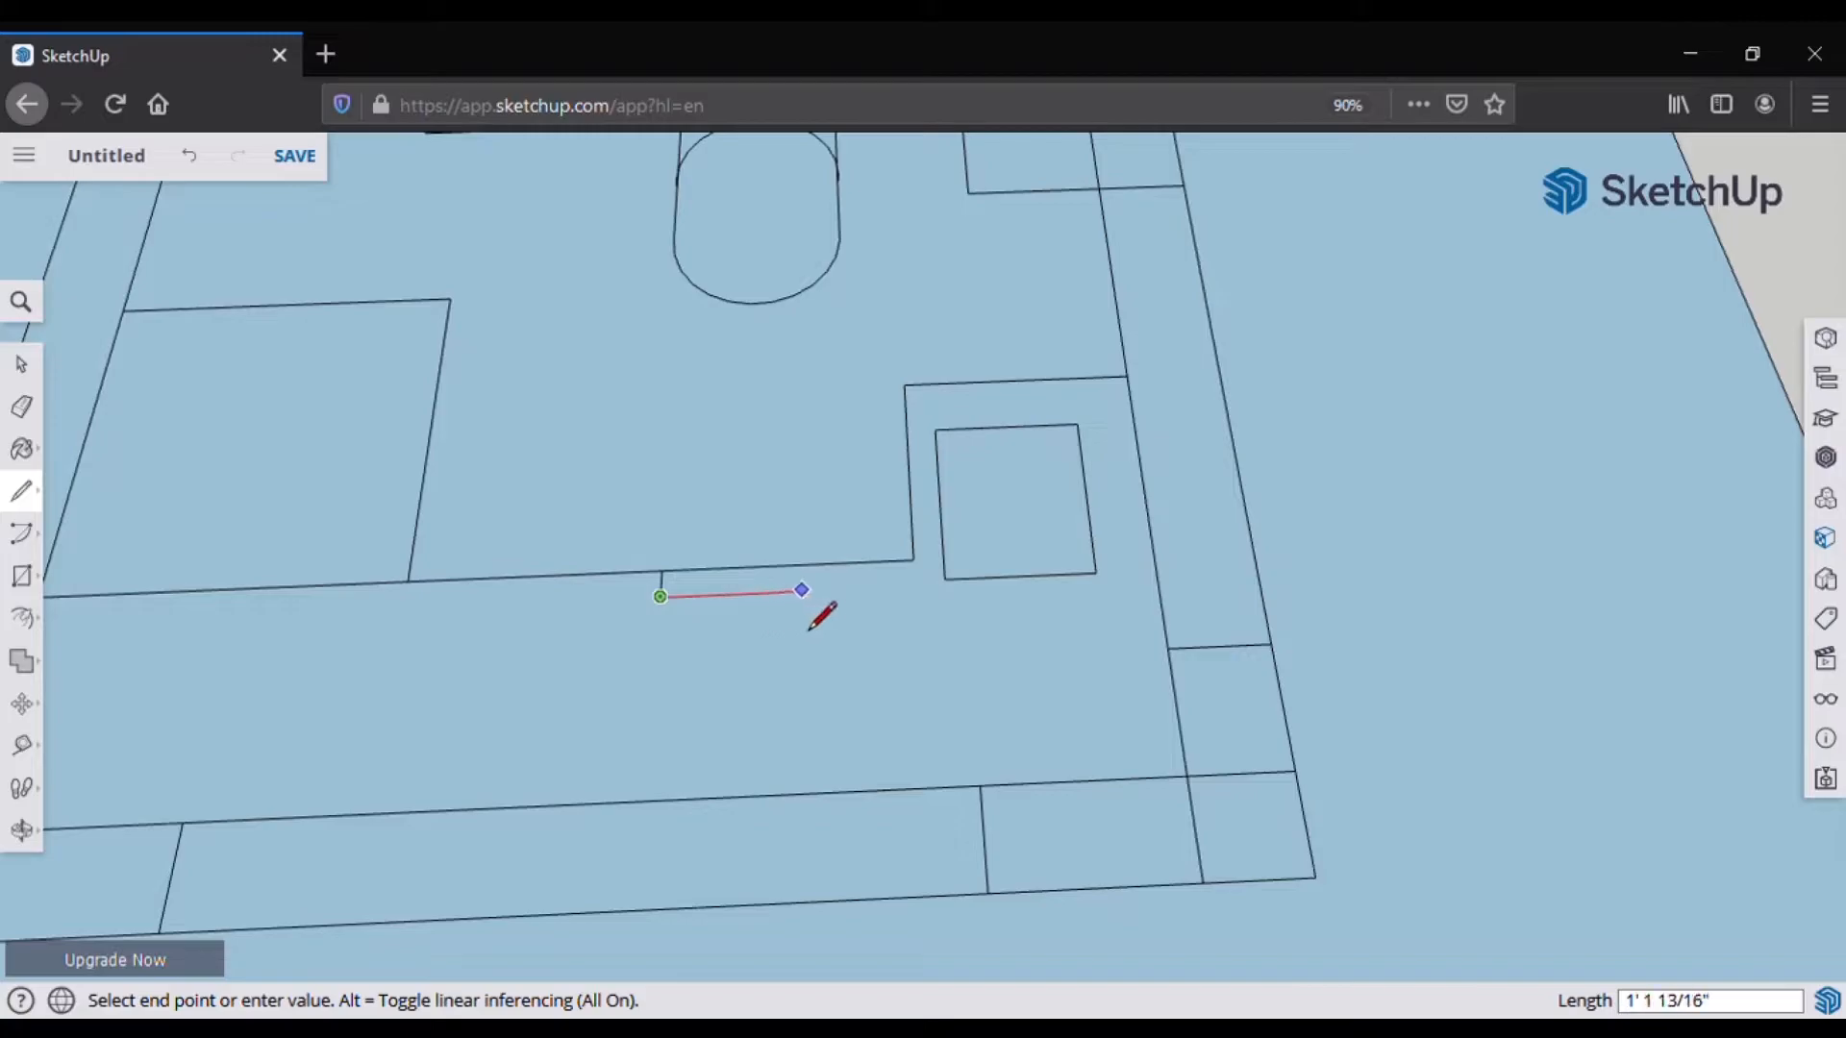
pyautogui.click(751, 796)
pyautogui.click(751, 737)
pyautogui.click(556, 744)
# Step: Orbit the view to a near top-down look at the bathroom
pyautogui.press('e')
pyautogui.moveTo(516, 679)
pyautogui.mouseDown(button='middle')
pyautogui.moveTo(948, 700)
pyautogui.moveTo(973, 602)
pyautogui.moveTo(971, 682)
pyautogui.moveTo(660, 840)
pyautogui.moveTo(701, 845)
pyautogui.mouseUp(button='middle')
pyautogui.moveTo(585, 729)
pyautogui.mouseDown(button='middle')
pyautogui.moveTo(1225, 685)
pyautogui.moveTo(247, 618)
pyautogui.moveTo(1582, 692)
pyautogui.moveTo(1062, 751)
pyautogui.mouseUp(button='middle')
pyautogui.moveTo(845, 687)
pyautogui.mouseDown(button='middle')
pyautogui.moveTo(729, 618)
pyautogui.moveTo(943, 597)
pyautogui.mouseUp(button='middle')
pyautogui.press('e')
pyautogui.moveTo(1034, 671); pyautogui.dragTo(1013, 849, button='middle')
pyautogui.scroll(5, 1054, 644)
pyautogui.scroll(3, 1053, 644)
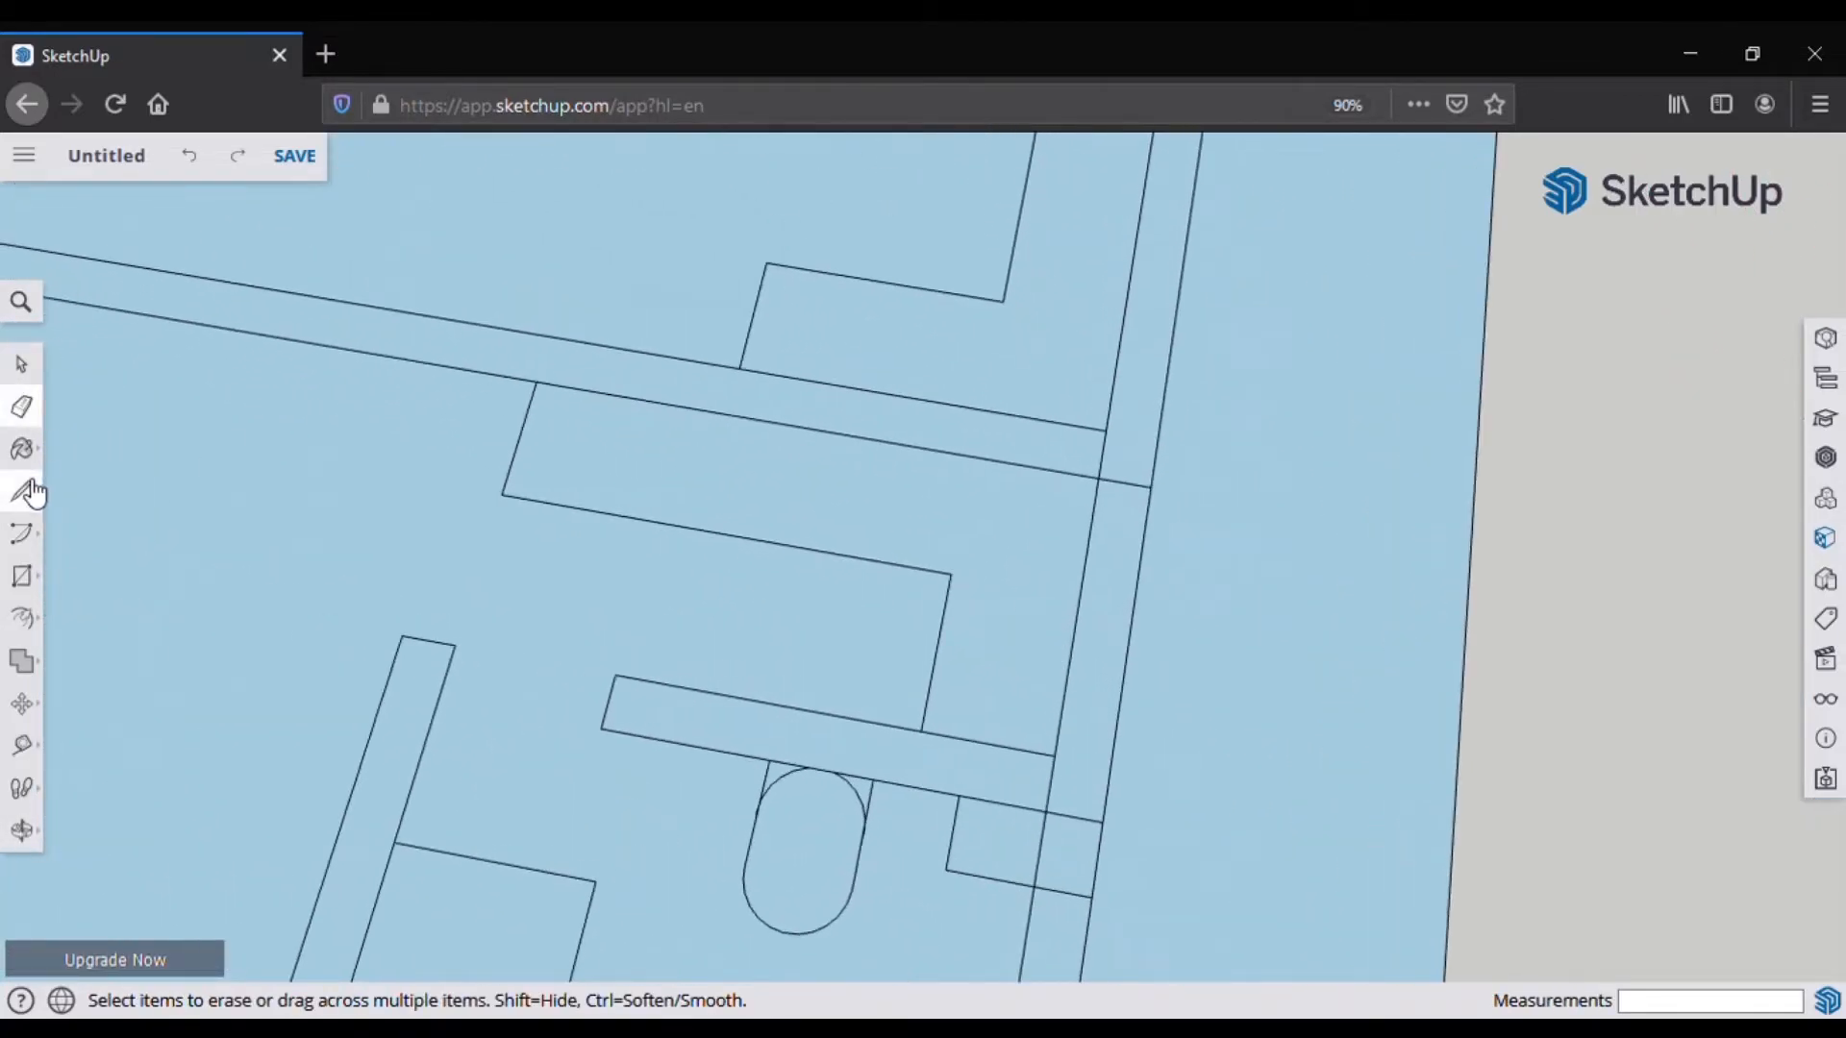
# Step: Draw the closing line from the rectangle corner to the partition's vertical edge beside the toilet
pyautogui.click(21, 490)
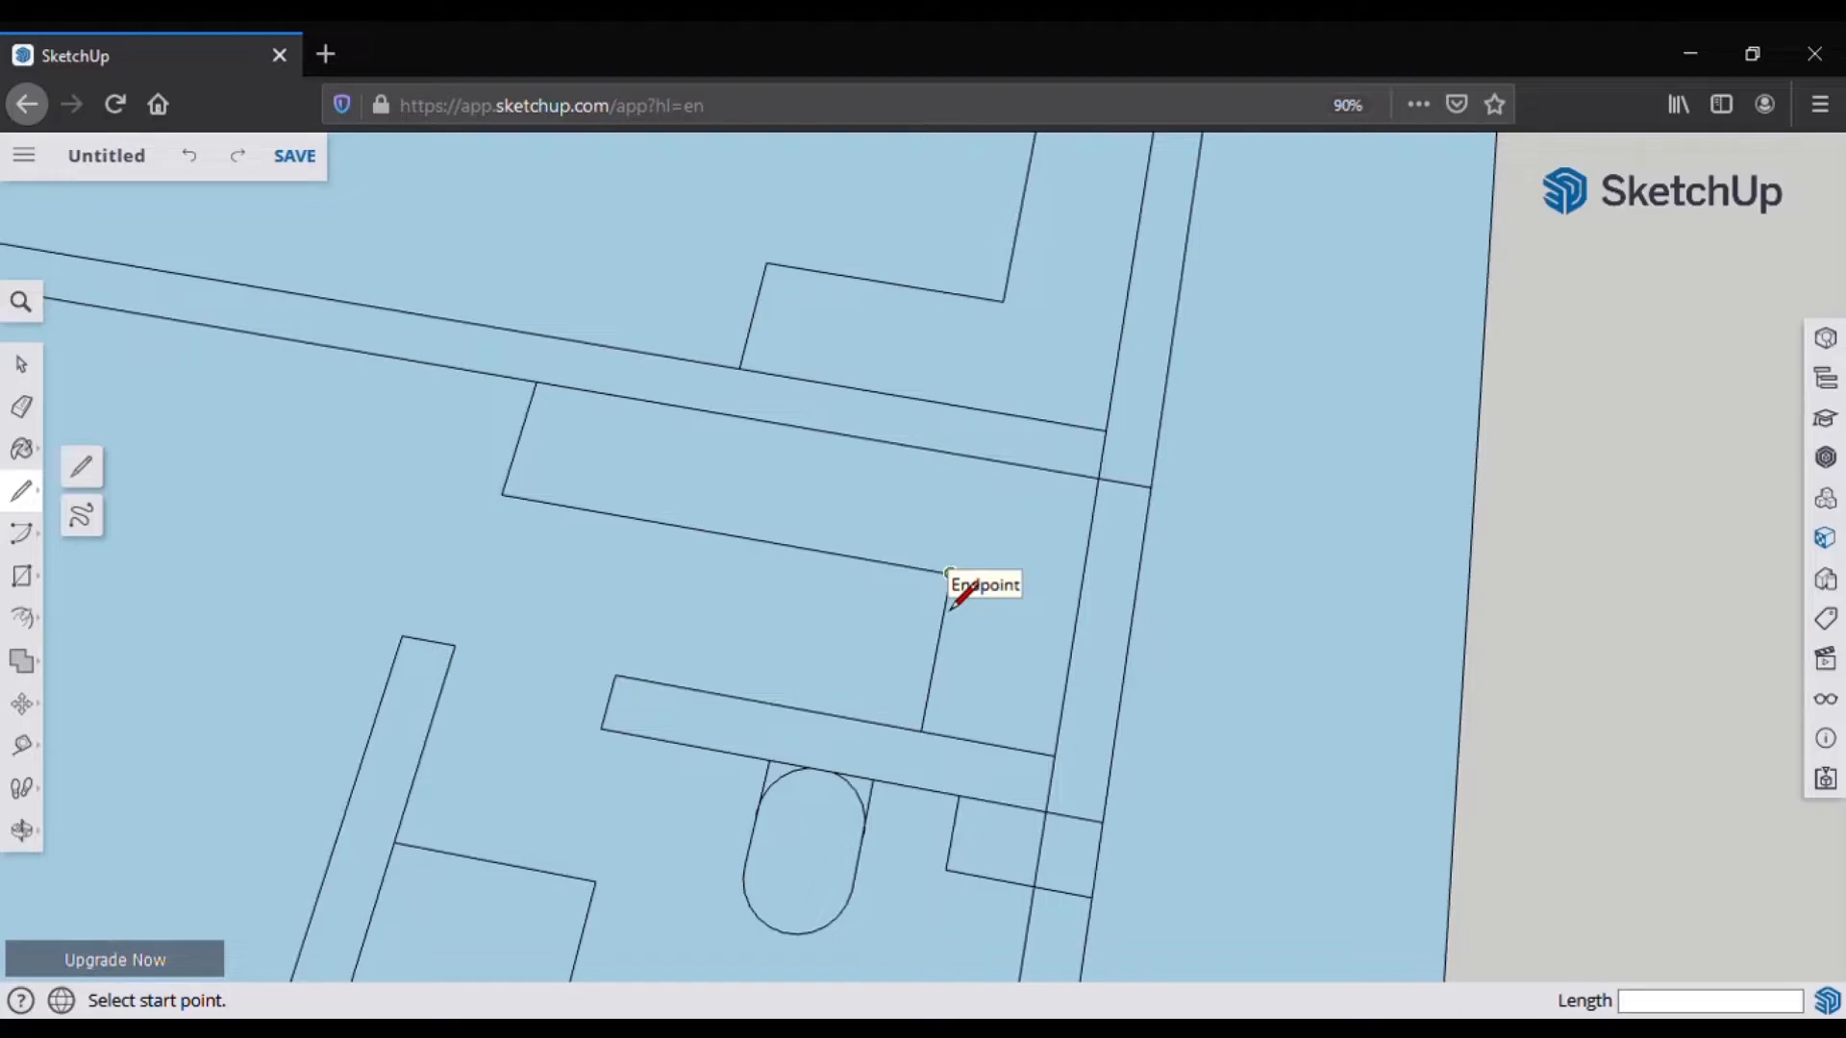
pyautogui.click(949, 574)
pyautogui.click(1074, 604)
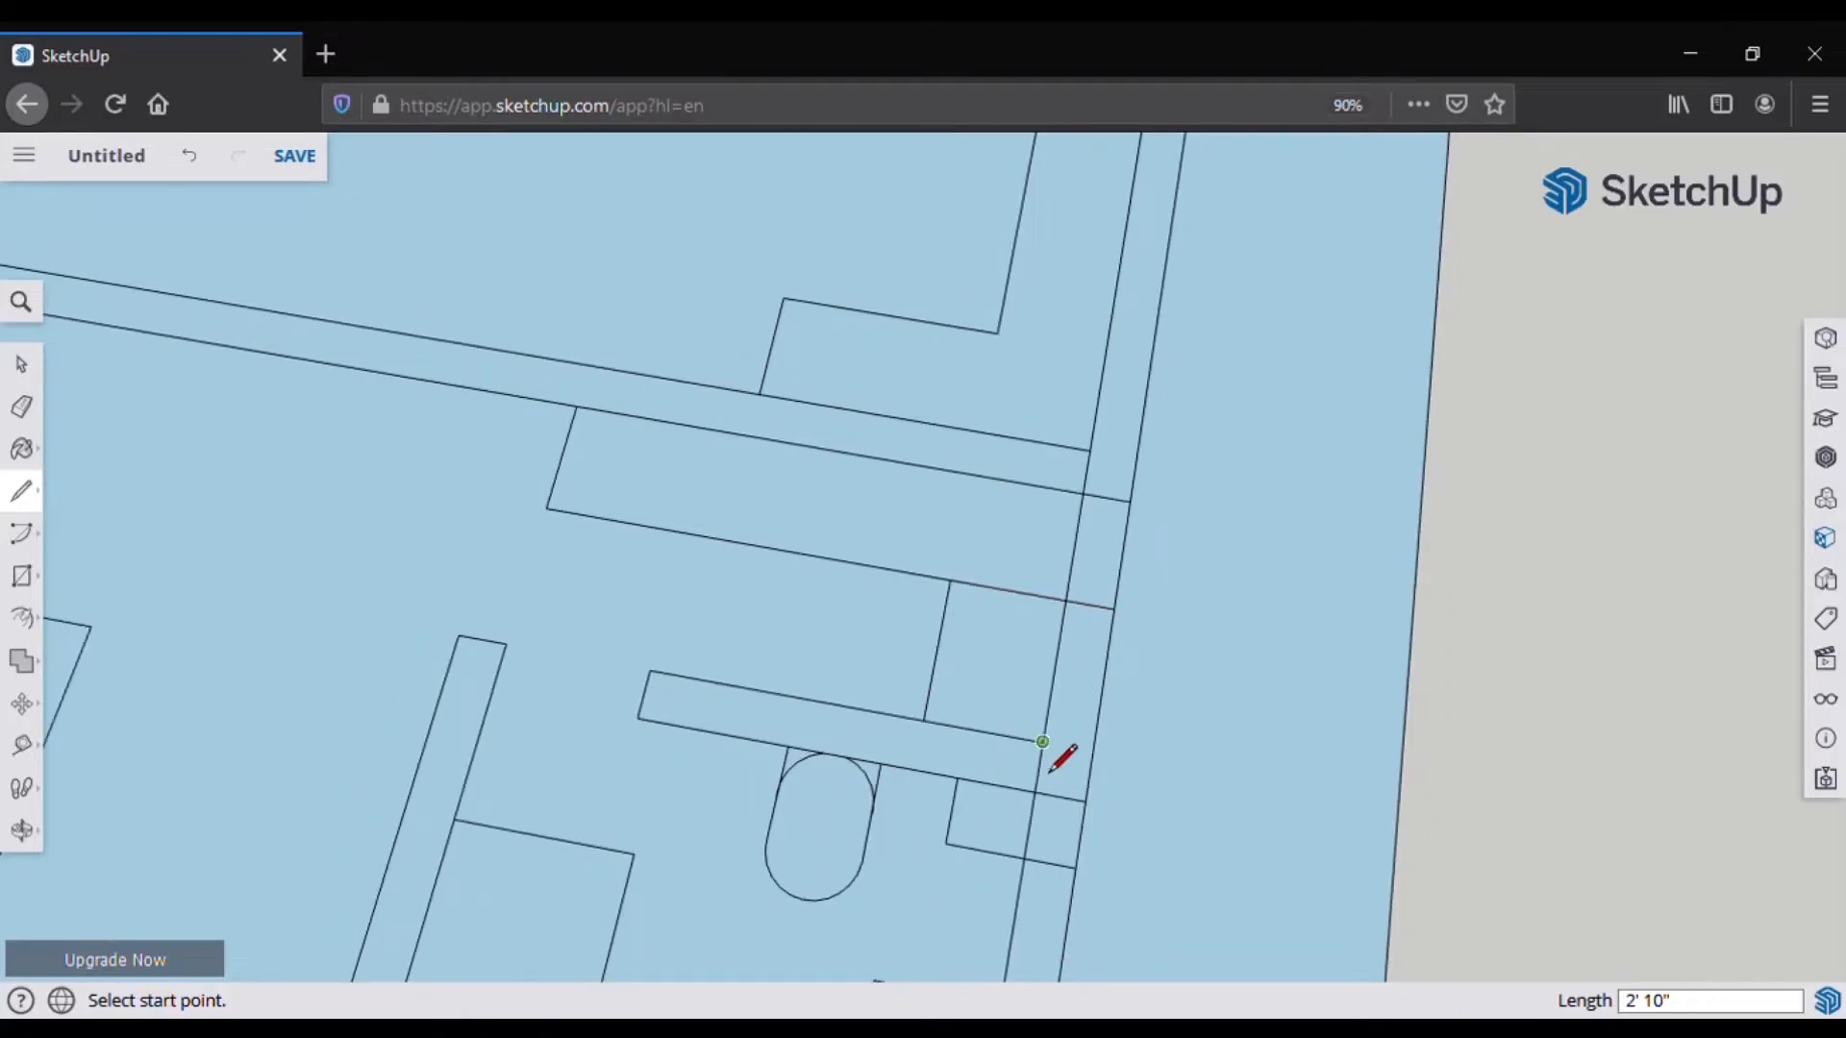
pyautogui.press('e')
pyautogui.scroll(-2, 918, 555)
pyautogui.scroll(-3, 917, 555)
pyautogui.press('l')
pyautogui.scroll(4, 878, 589)
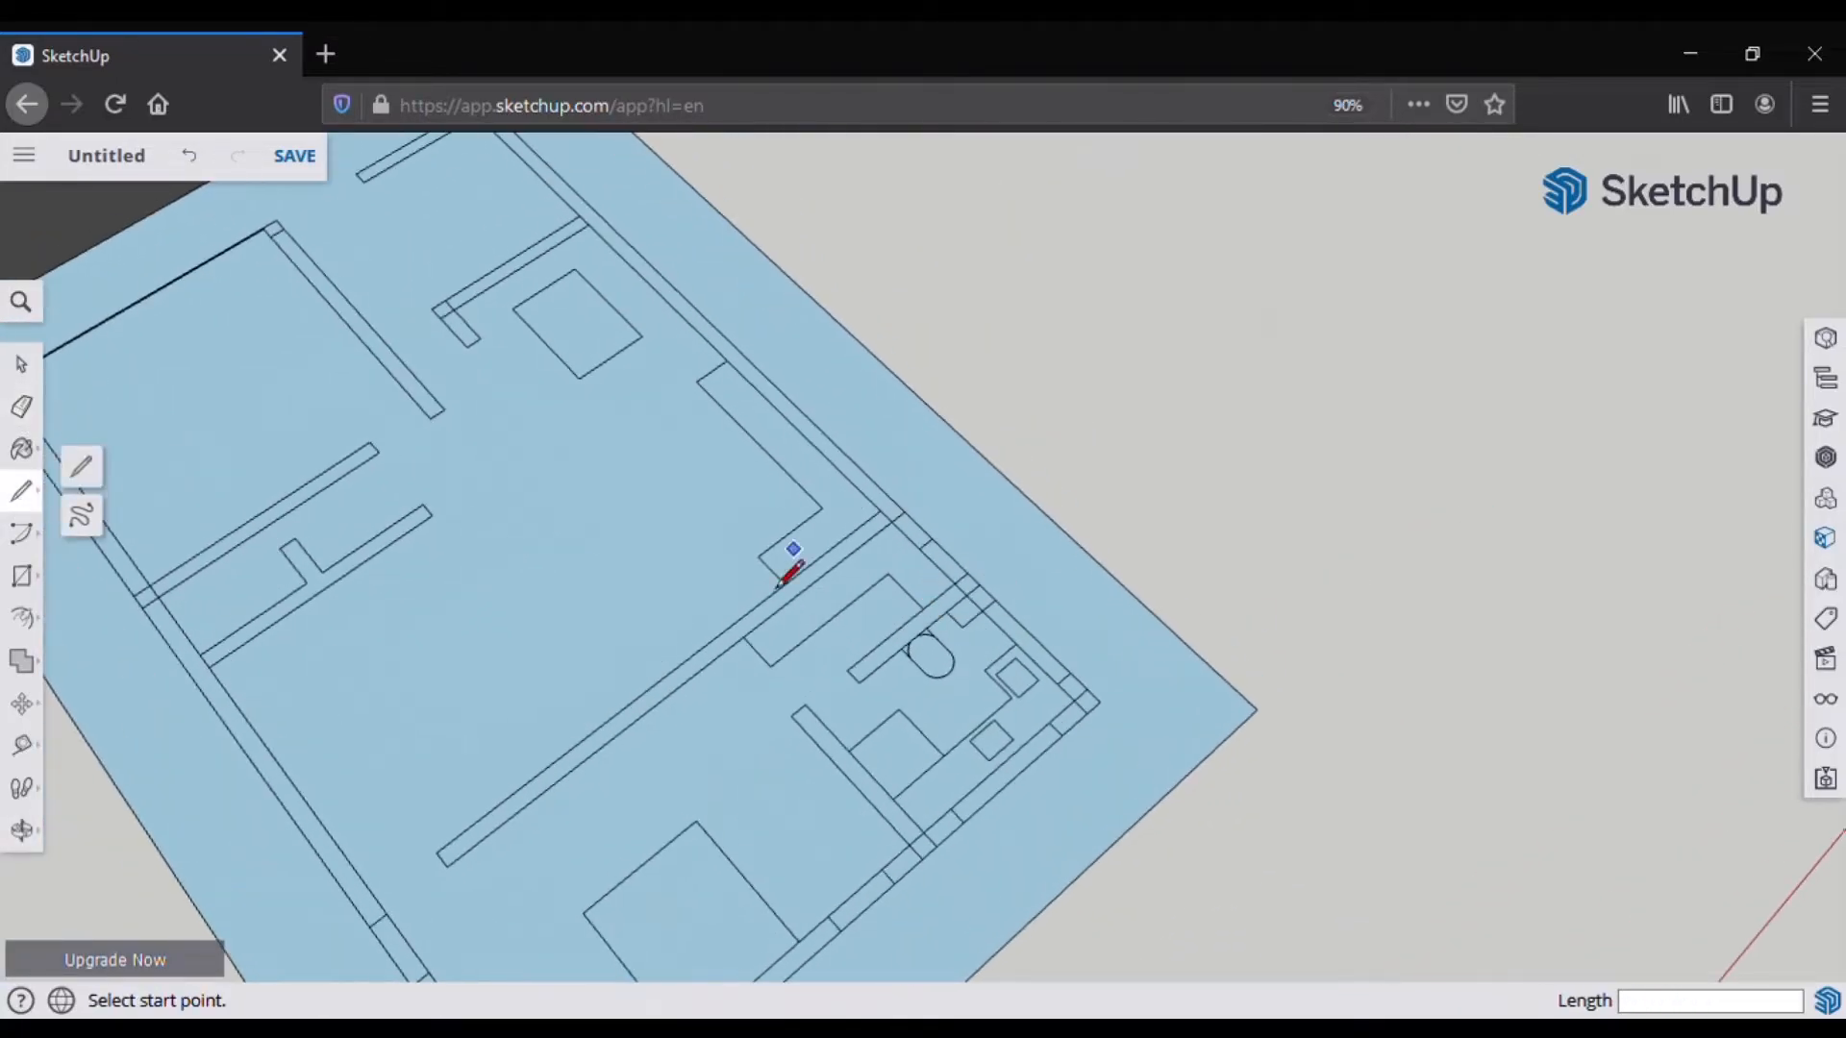
# Step: Draw a 36-inch line along the bottom outer wall, undoing a mistaken 72-inch follow-up
pyautogui.click(891, 531)
pyautogui.press('Escape')
pyautogui.scroll(-4, 865, 539)
pyautogui.moveTo(846, 533); pyautogui.dragTo(176, 532, button='middle')
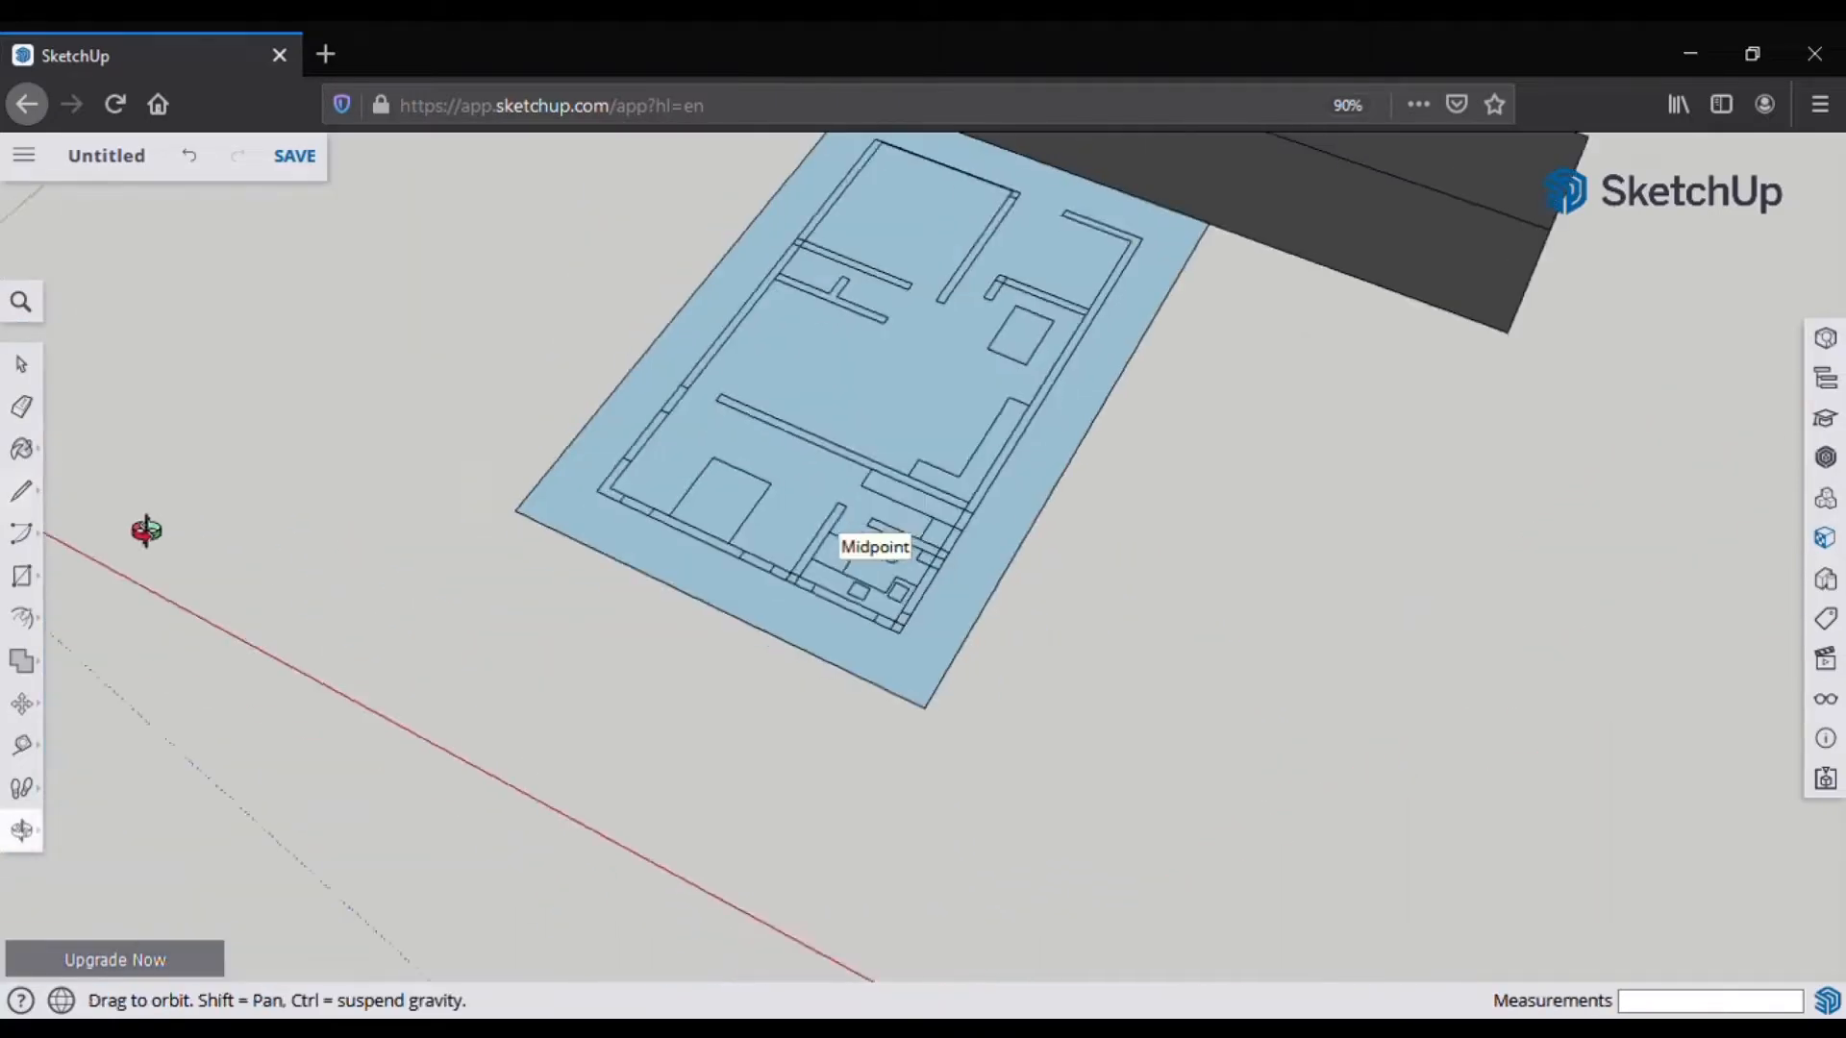
pyautogui.scroll(4, 990, 414)
pyautogui.moveTo(1022, 503); pyautogui.dragTo(404, 538, button='middle')
pyautogui.click(1305, 668)
pyautogui.write('36')
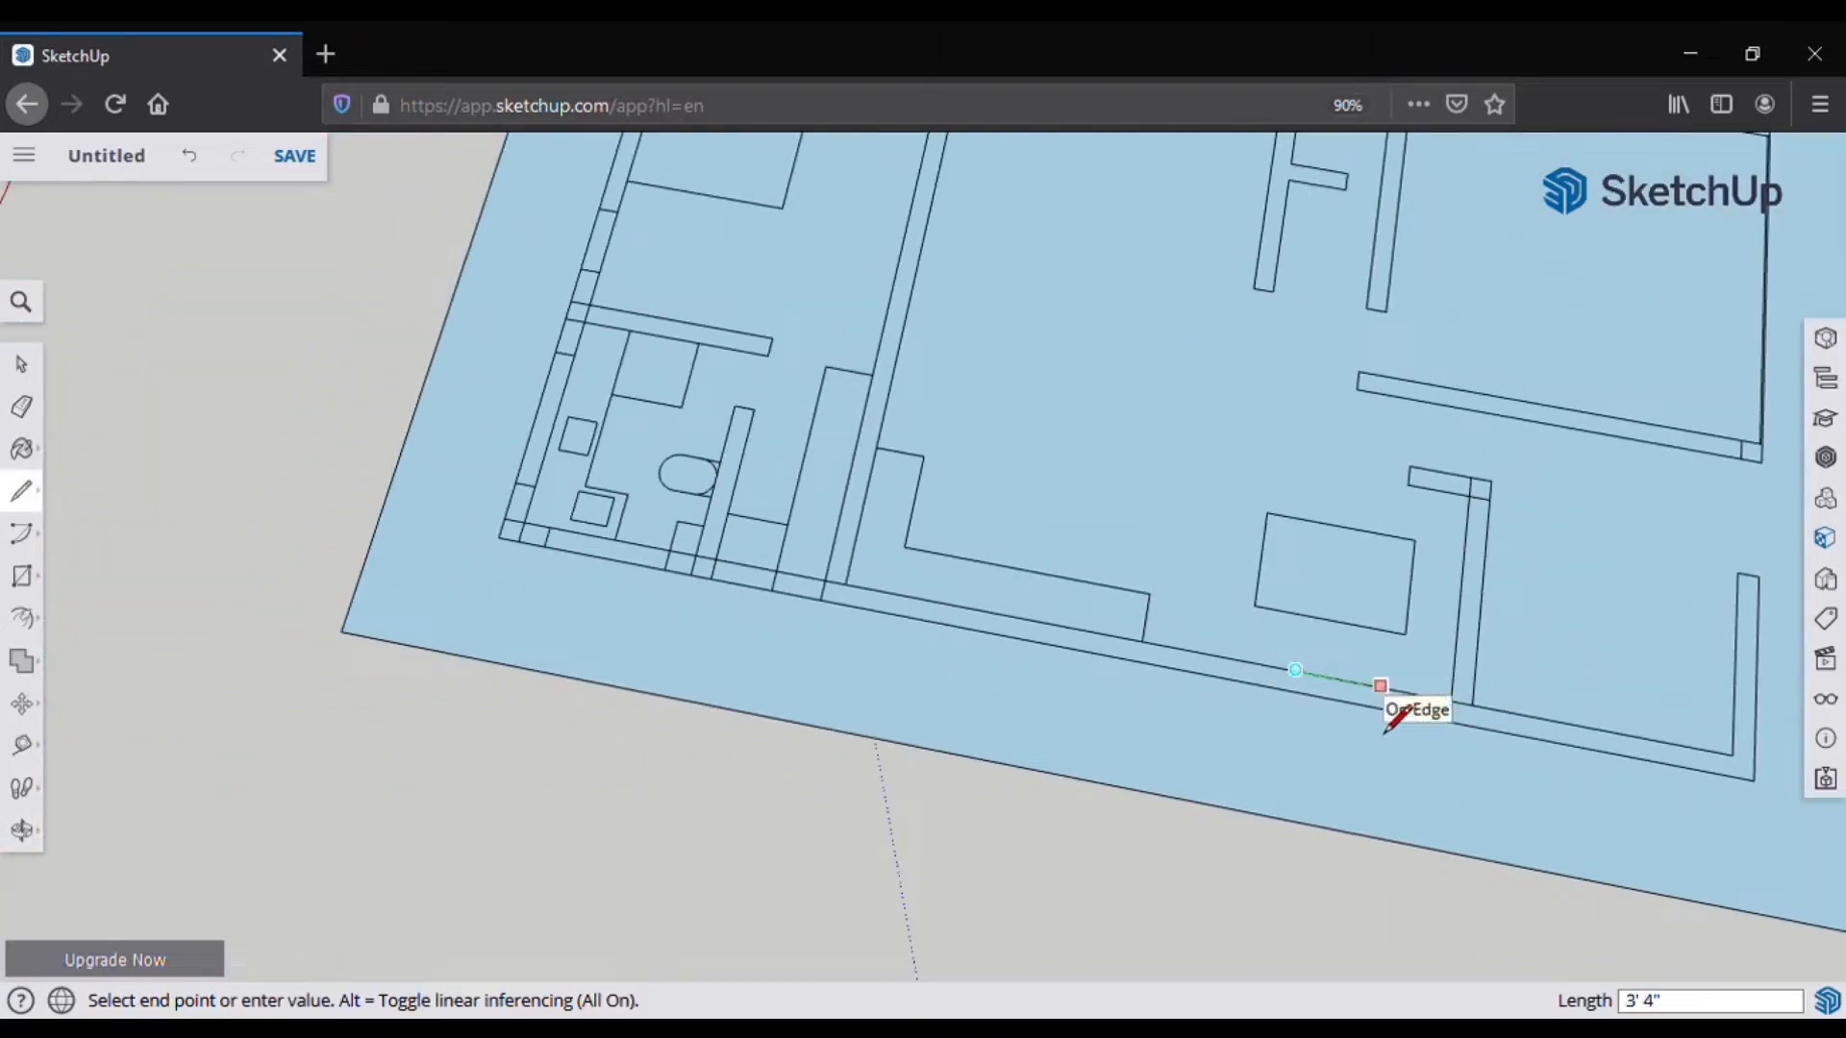
pyautogui.press('Return')
pyautogui.write('72')
pyautogui.press('Return')
pyautogui.hotkey('ctrl', 'z')
# Step: Lay out 36-inch and 72-inch segments along the bottom wall edge
pyautogui.click(1371, 686)
pyautogui.write('72')
pyautogui.press('Return')
pyautogui.click(1214, 689)
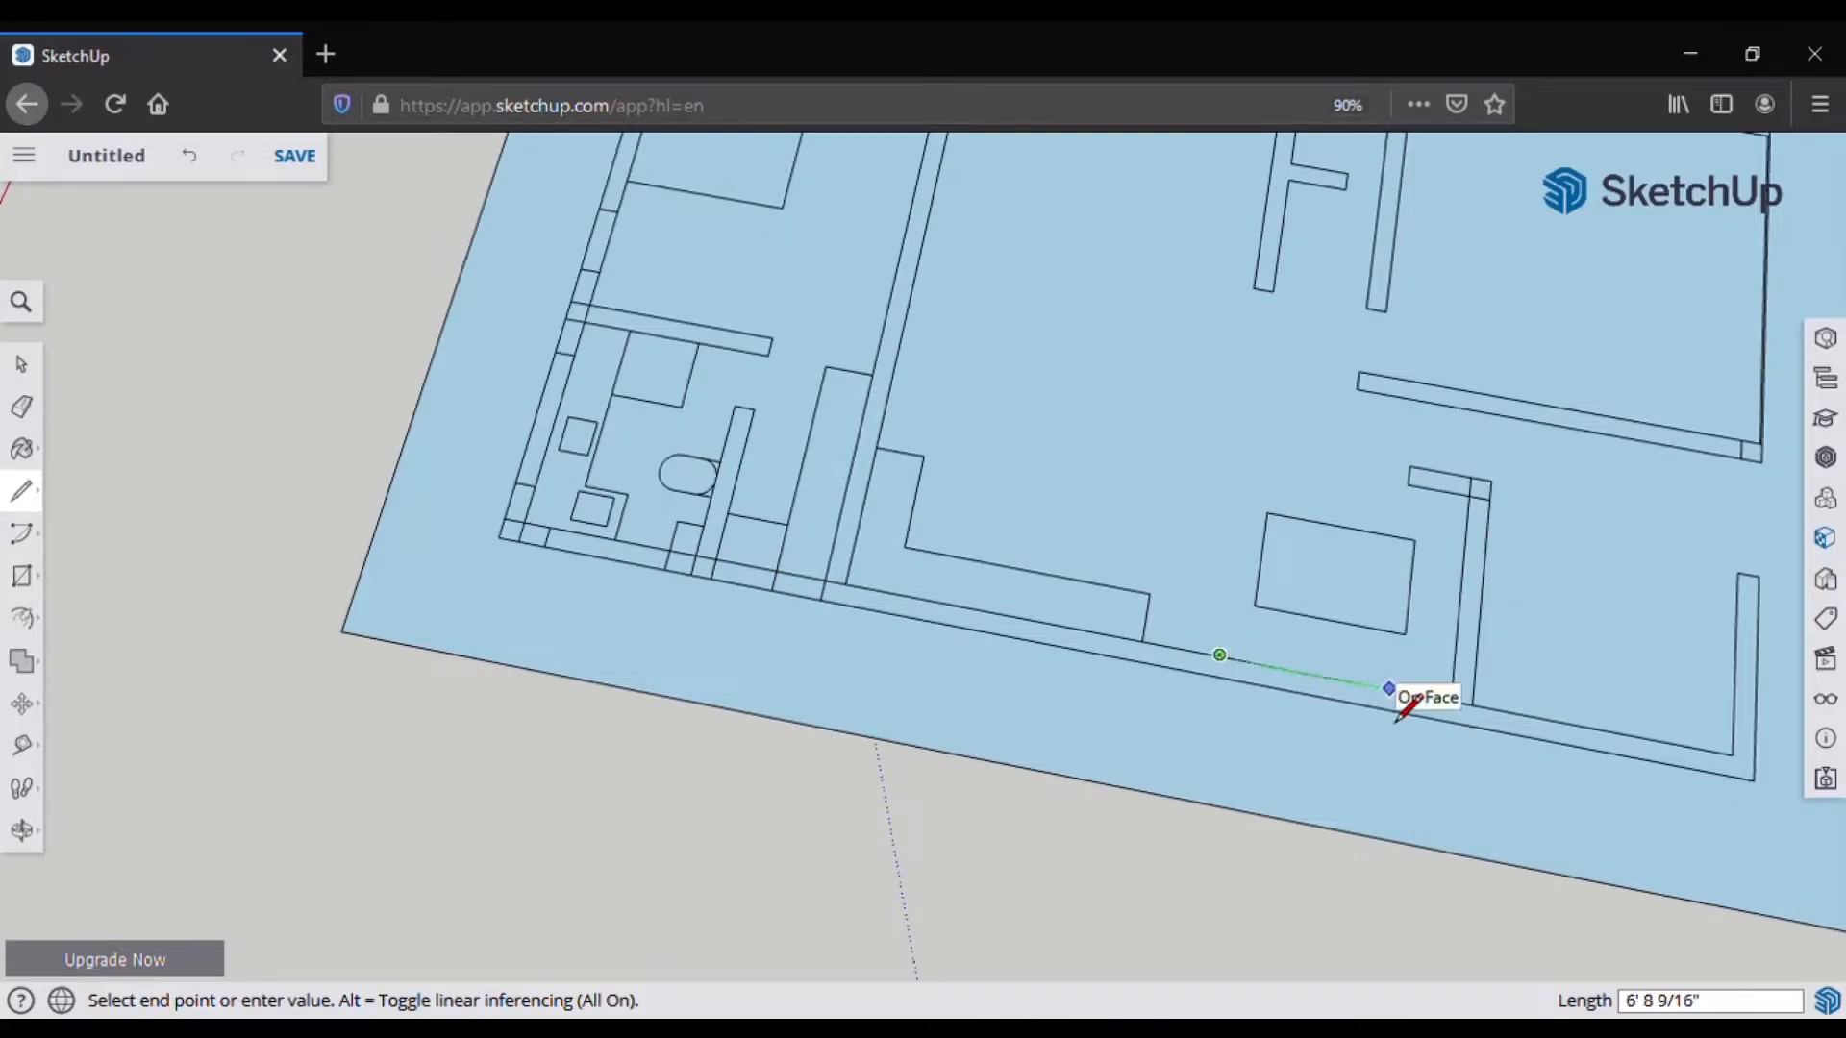
pyautogui.hotkey('ctrl', 'z')
pyautogui.click(1295, 669)
pyautogui.write('36')
pyautogui.press('Return')
pyautogui.click(1372, 685)
pyautogui.write('72')
pyautogui.press('Return')
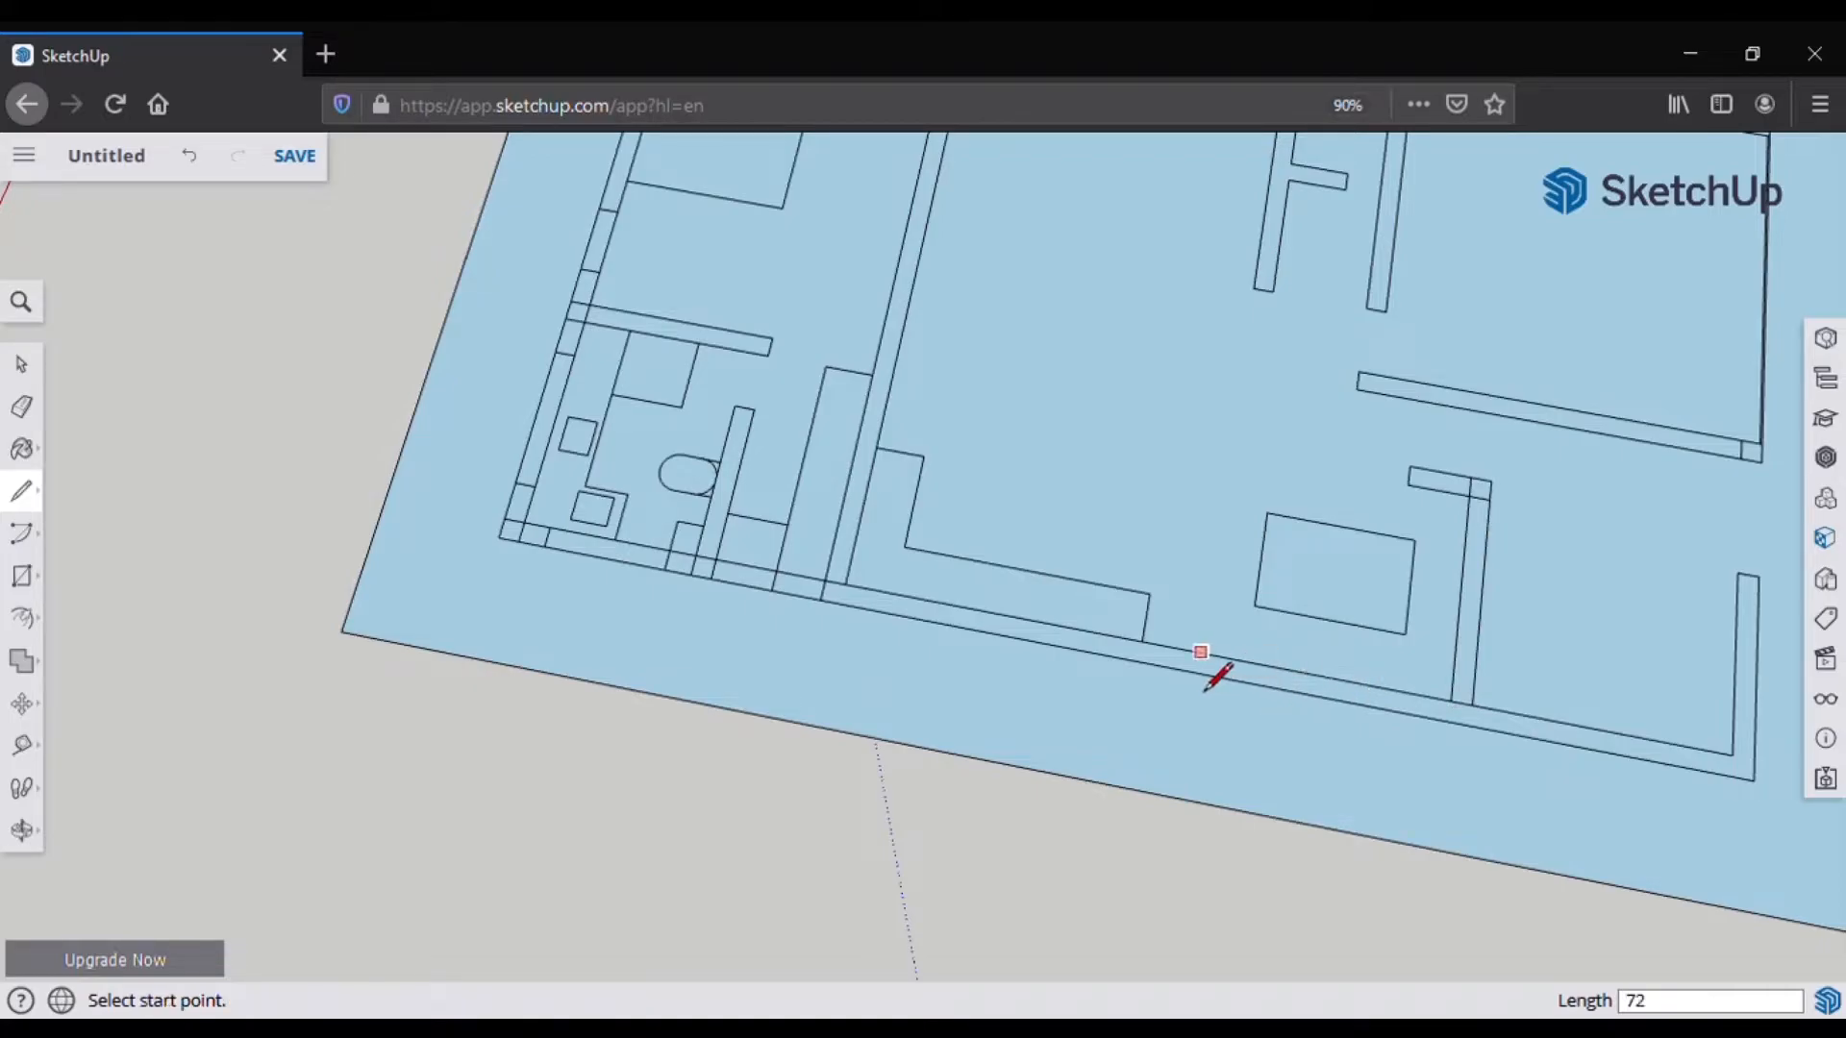
pyautogui.click(1372, 684)
pyautogui.press('Escape')
# Step: Add short cross lines over the bottom wall, including a 36-inch one, facing the plan afterward
pyautogui.scroll(-3, 1209, 716)
pyautogui.scroll(3, 1102, 690)
pyautogui.scroll(-5, 990, 653)
pyautogui.moveTo(1250, 680); pyautogui.dragTo(856, 295, button='middle')
pyautogui.scroll(1, 858, 291)
pyautogui.moveTo(958, 603); pyautogui.dragTo(1326, 683, button='middle')
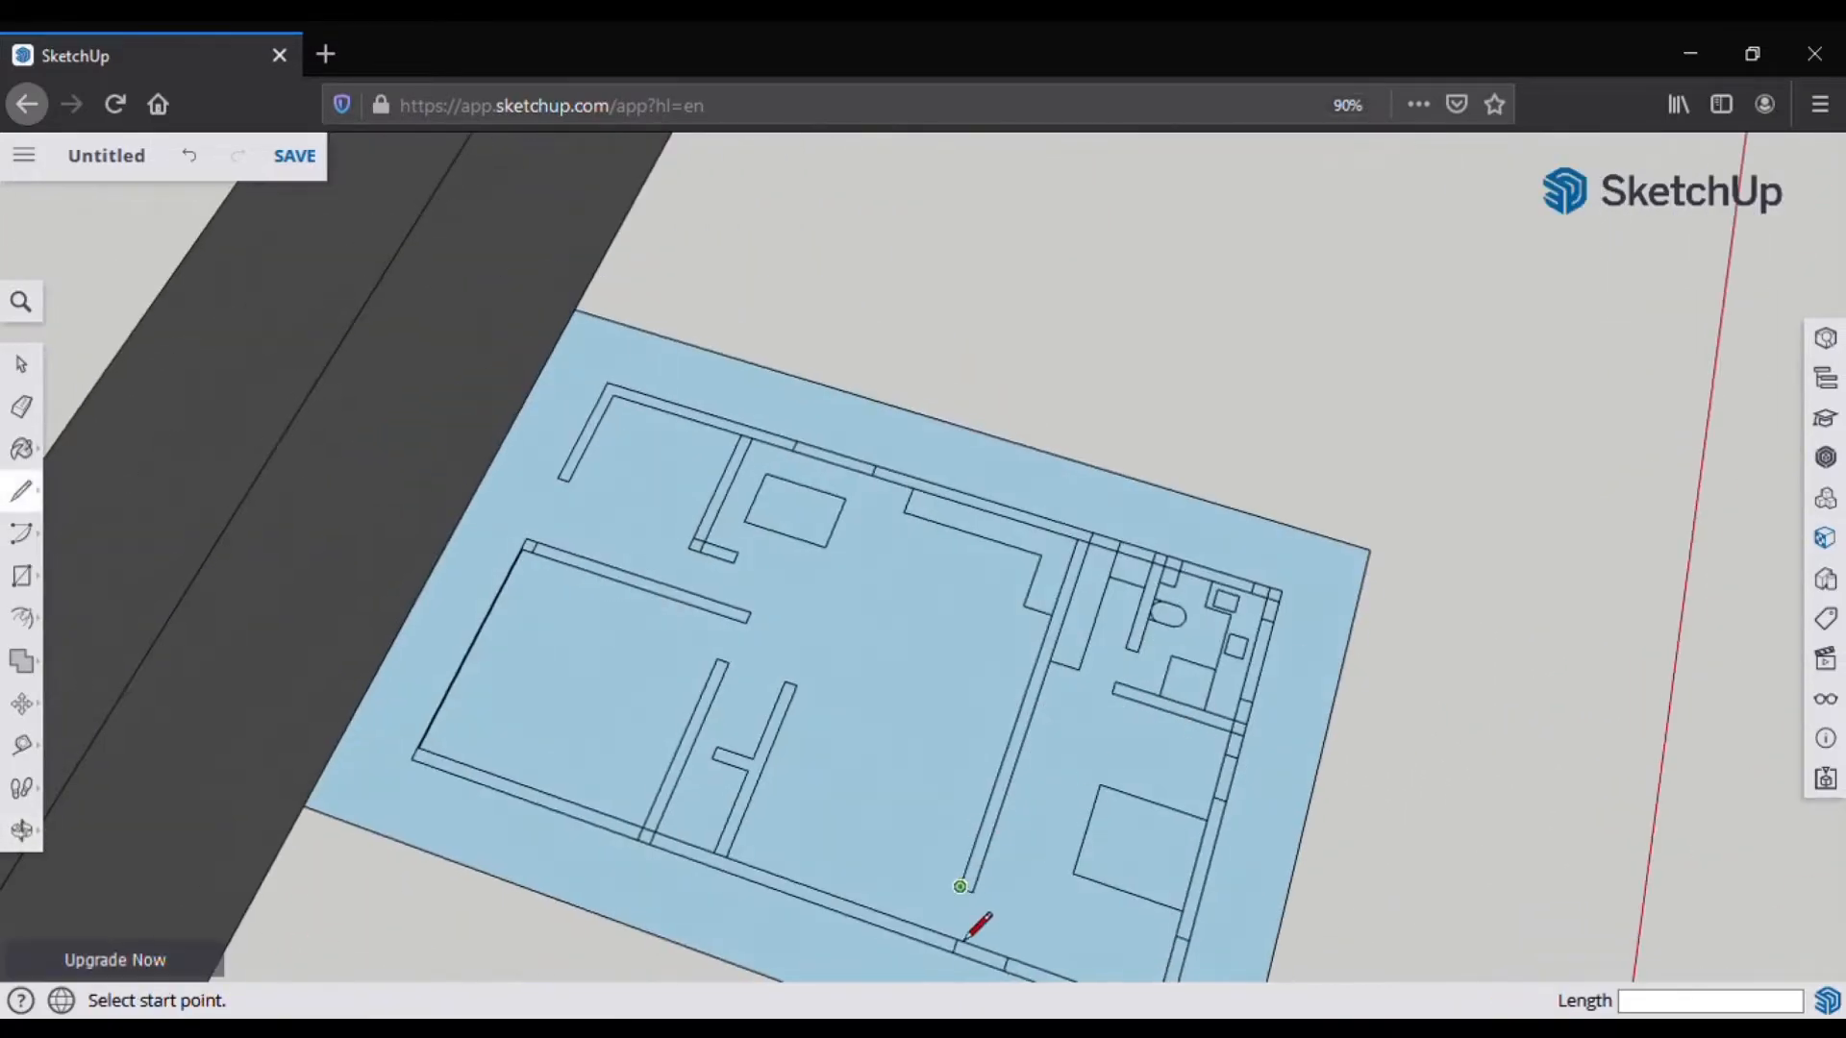
pyautogui.click(977, 893)
pyautogui.click(959, 959)
pyautogui.scroll(1, 865, 908)
pyautogui.click(839, 897)
pyautogui.write('36')
pyautogui.press('Return')
pyautogui.click(895, 918)
pyautogui.click(889, 933)
pyautogui.click(889, 932)
pyautogui.moveTo(782, 881)
pyautogui.mouseDown(button='middle')
pyautogui.moveTo(982, 898)
pyautogui.moveTo(811, 811)
pyautogui.moveTo(854, 825)
pyautogui.mouseUp(button='middle')
# Step: Draw a 36-inch line on the bottom wall, then horizontal and vertical lines in the central room
pyautogui.press('e')
pyautogui.scroll(2, 951, 764)
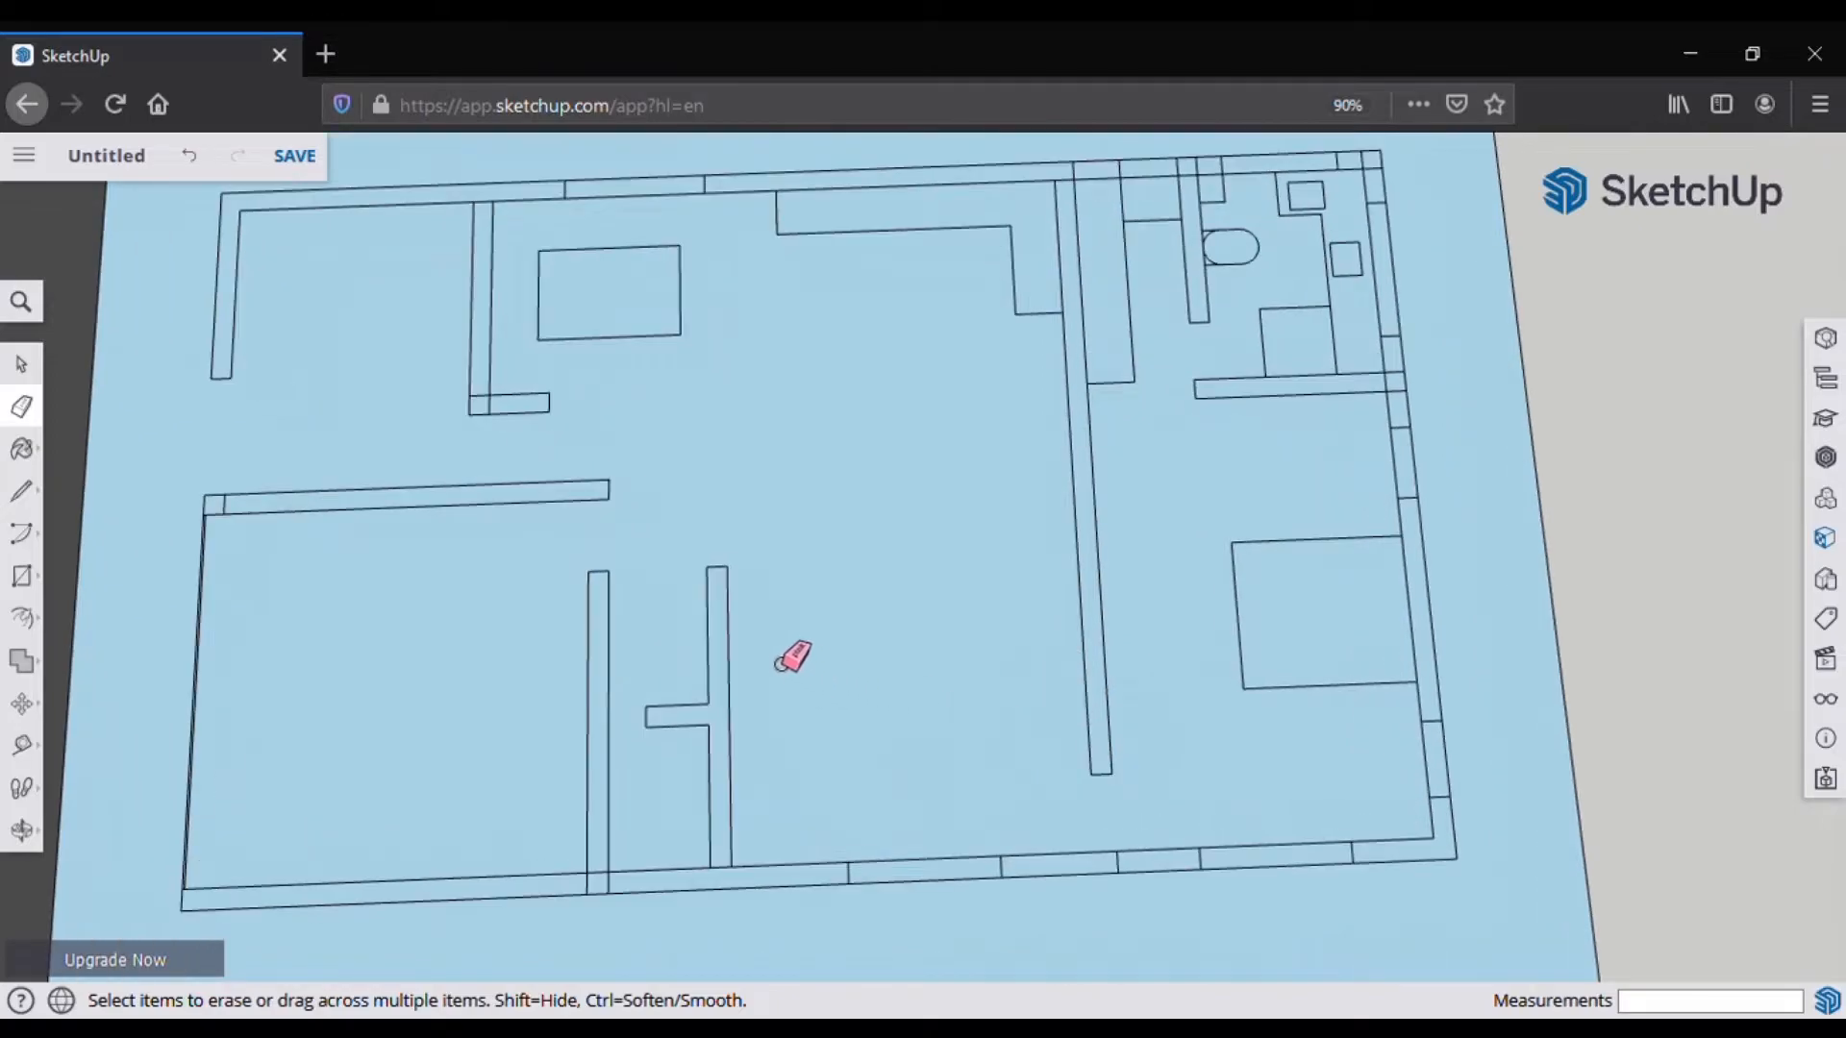
pyautogui.press('l')
pyautogui.click(1002, 876)
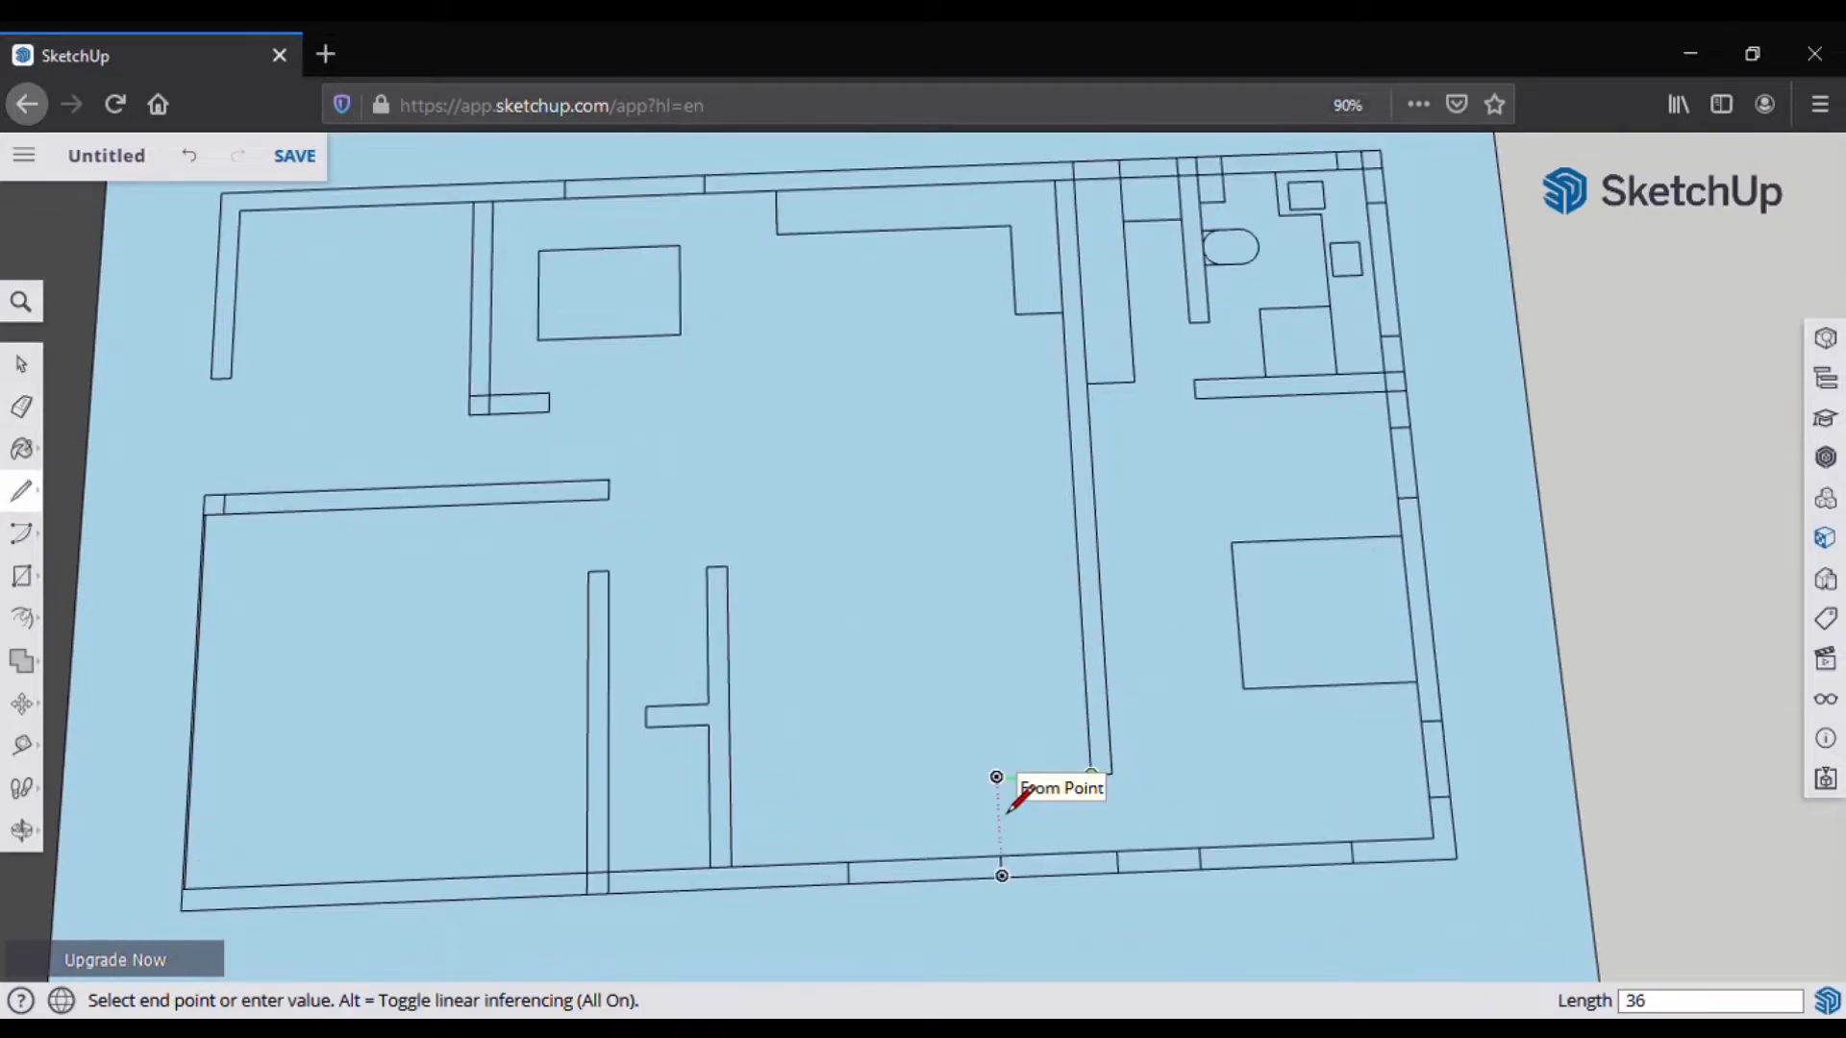
pyautogui.press('Return')
pyautogui.press('Escape')
pyautogui.click(728, 566)
pyautogui.click(1076, 553)
pyautogui.click(1015, 776)
pyautogui.click(1005, 555)
# Step: Erase the leftover wall stubs and extend the vertical line to the bottom wall
pyautogui.click(21, 406)
pyautogui.click(1041, 553)
pyautogui.click(21, 491)
pyautogui.click(1015, 777)
pyautogui.click(23, 406)
pyautogui.click(1052, 775)
pyautogui.click(21, 491)
pyautogui.click(1015, 777)
# Step: Outline a 2.5-foot by 12-foot strip and a 24-inch shape at the top wall
pyautogui.click(1019, 851)
pyautogui.click(1019, 852)
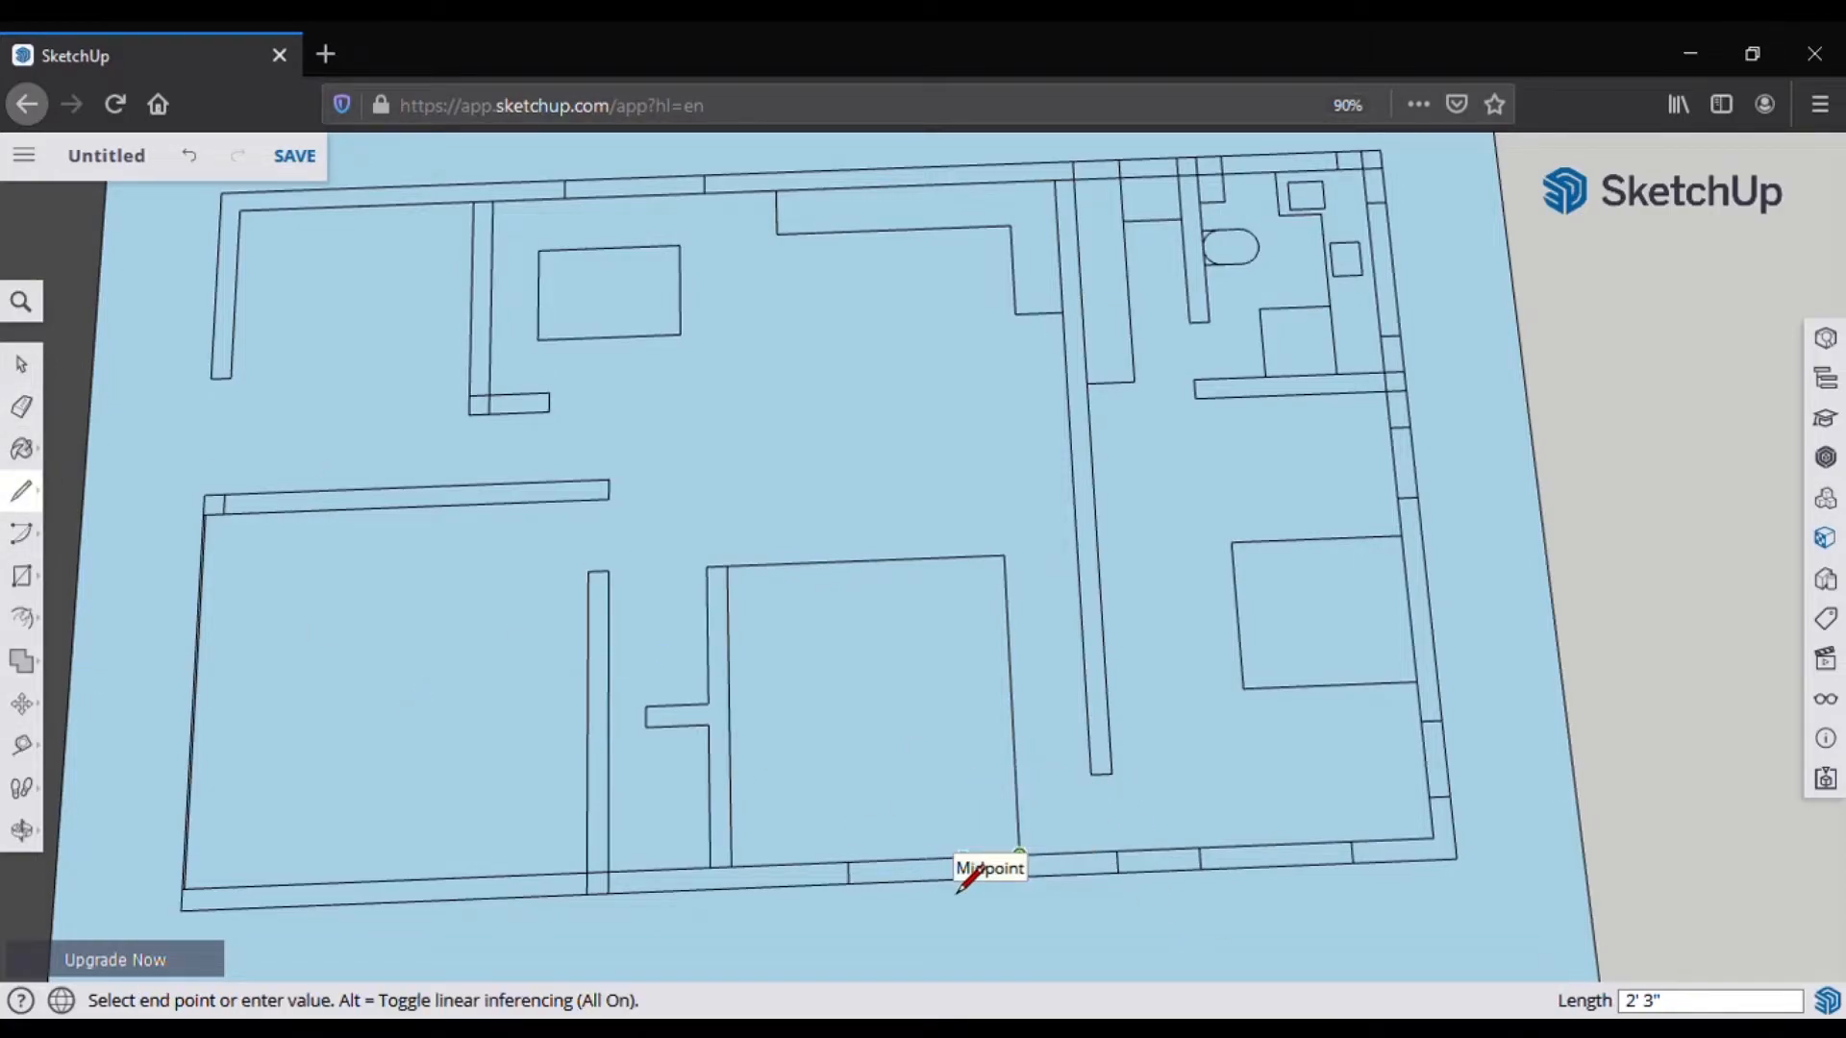
pyautogui.write("2.5'")
pyautogui.press('Return')
pyautogui.click(957, 857)
pyautogui.click(943, 557)
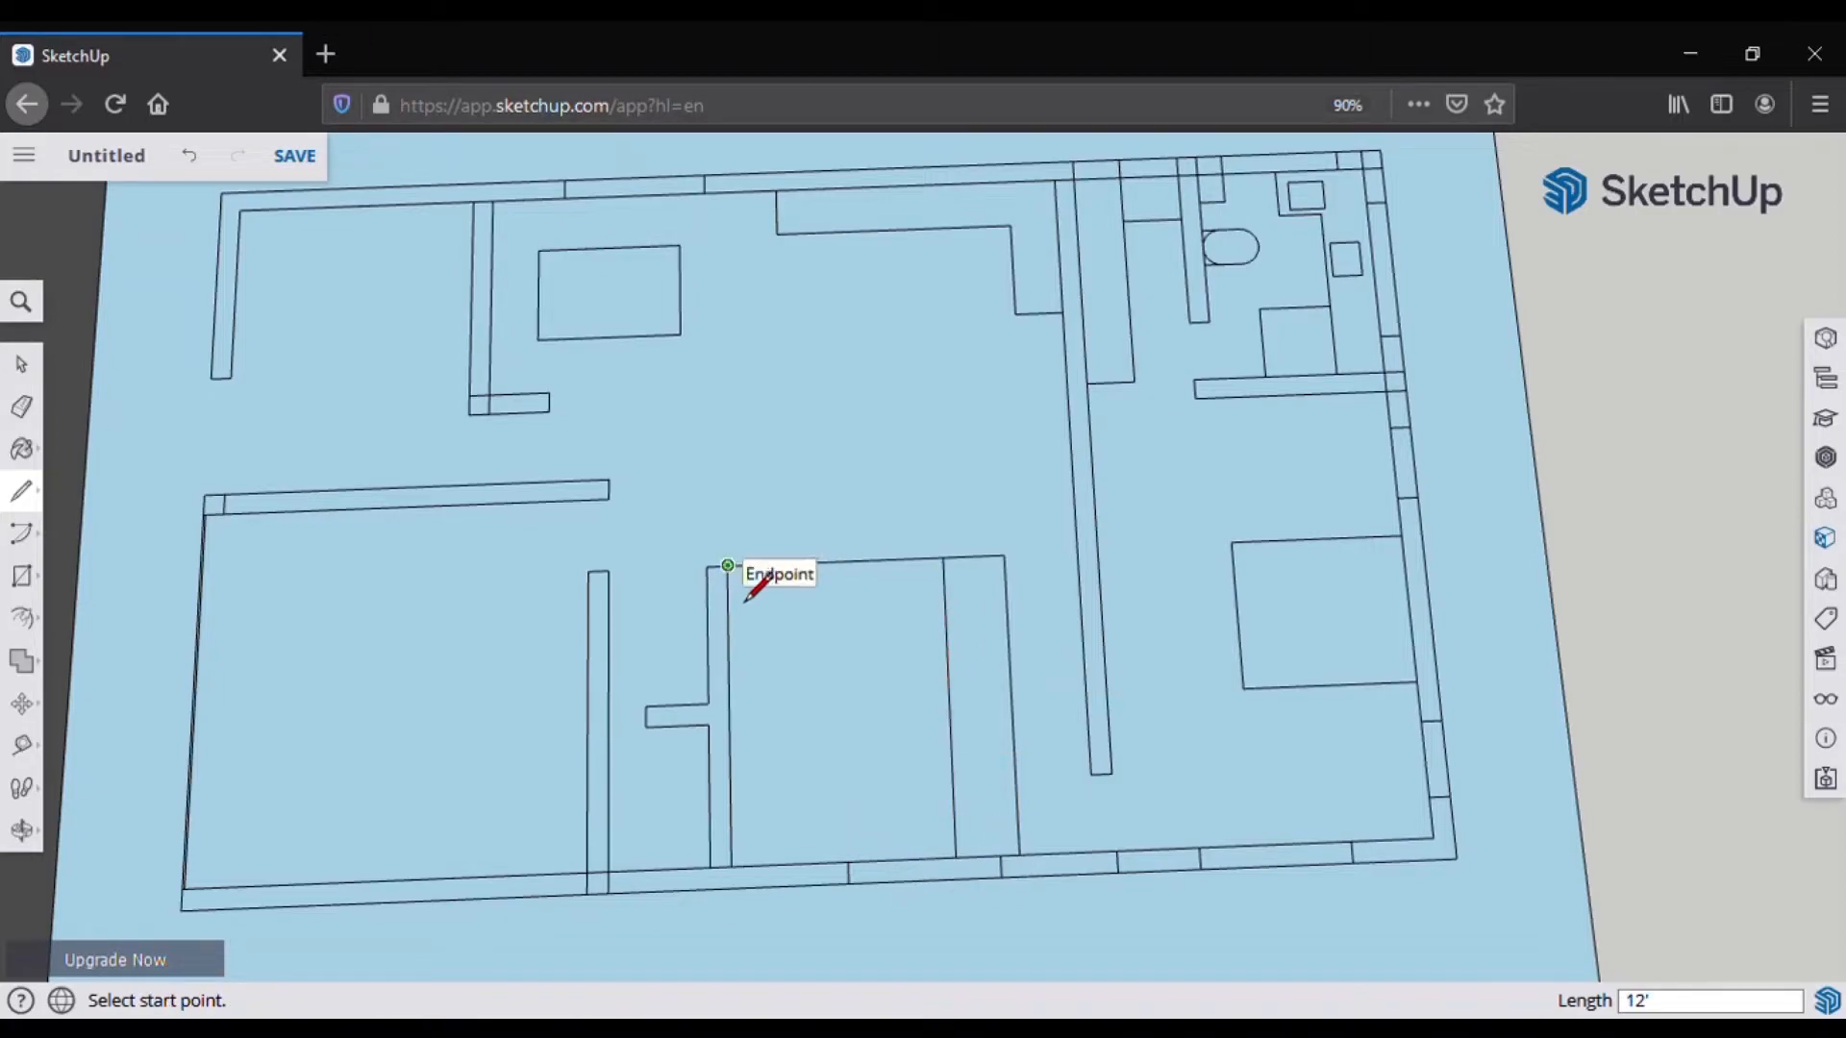
pyautogui.click(943, 558)
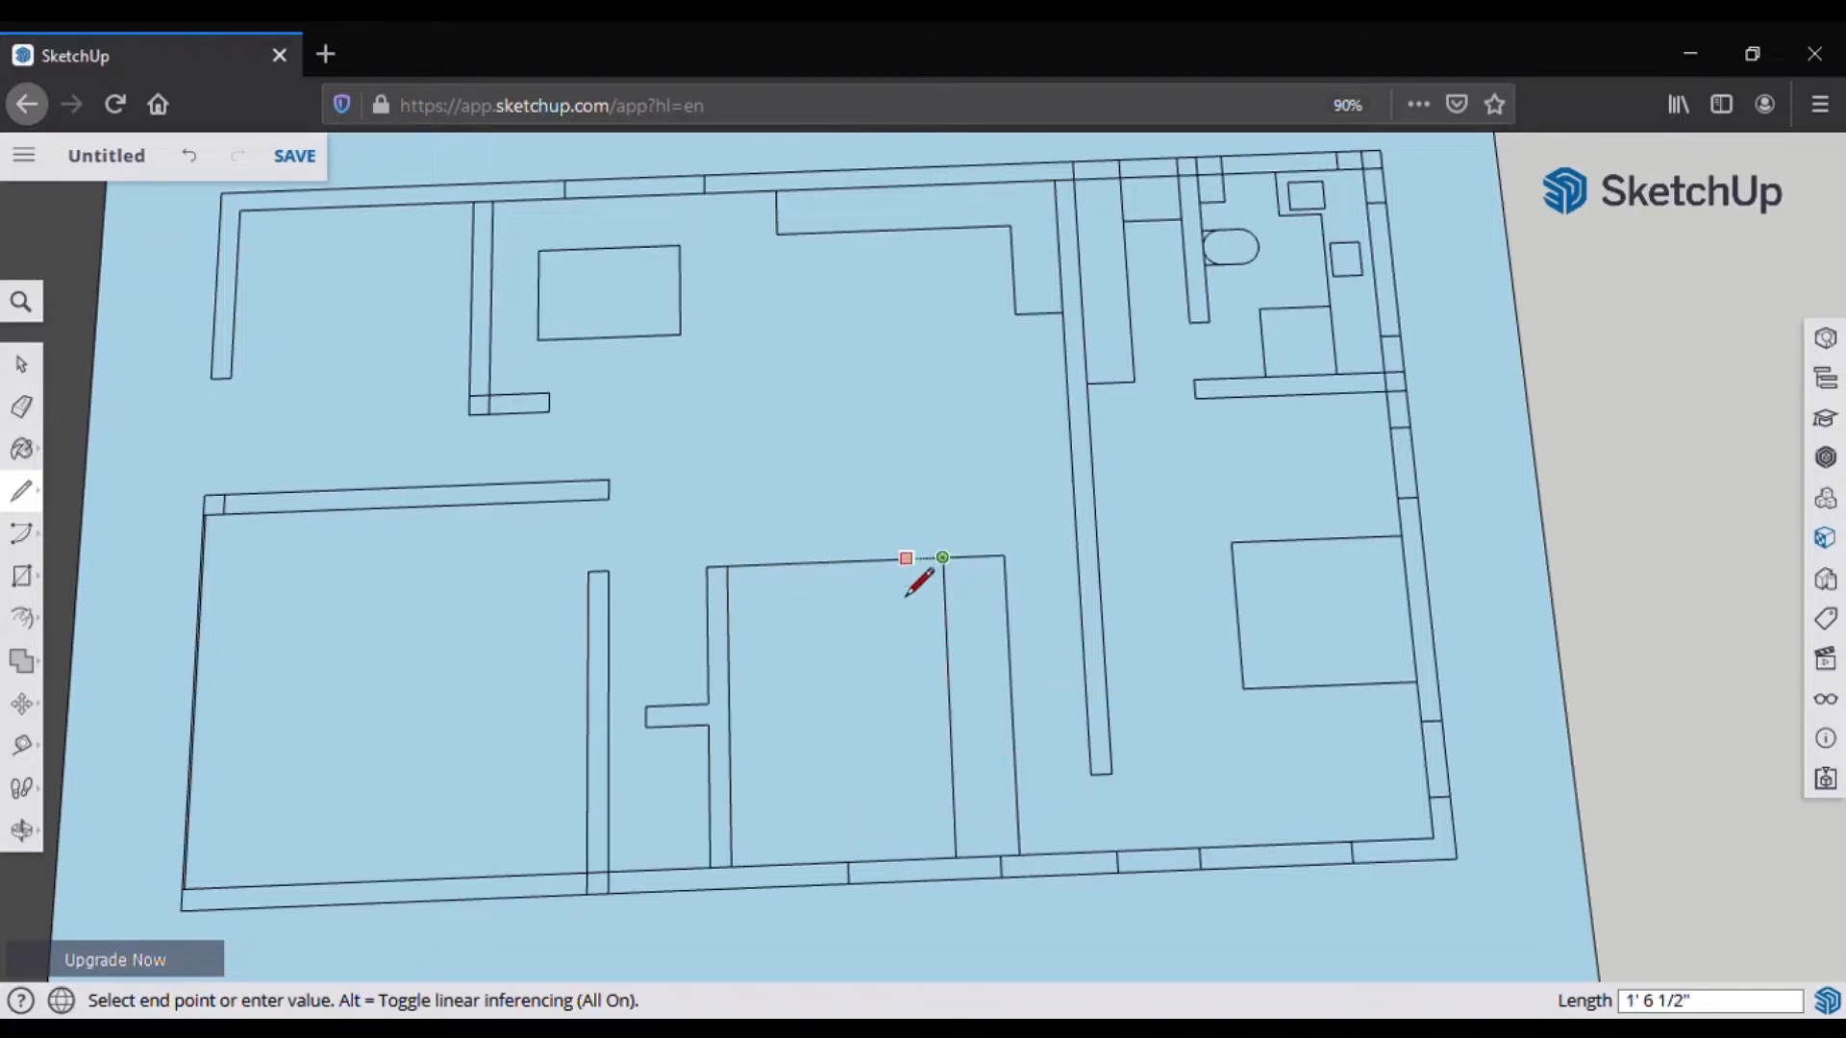
pyautogui.write('24')
pyautogui.press('Return')
pyautogui.click(896, 620)
pyautogui.click(728, 626)
# Step: Draw a 24-inch segment along the top wall with a vertical edge down from it
pyautogui.click(728, 566)
pyautogui.click(894, 559)
pyautogui.write('24')
pyautogui.press('Return')
pyautogui.click(777, 625)
pyautogui.press('e')
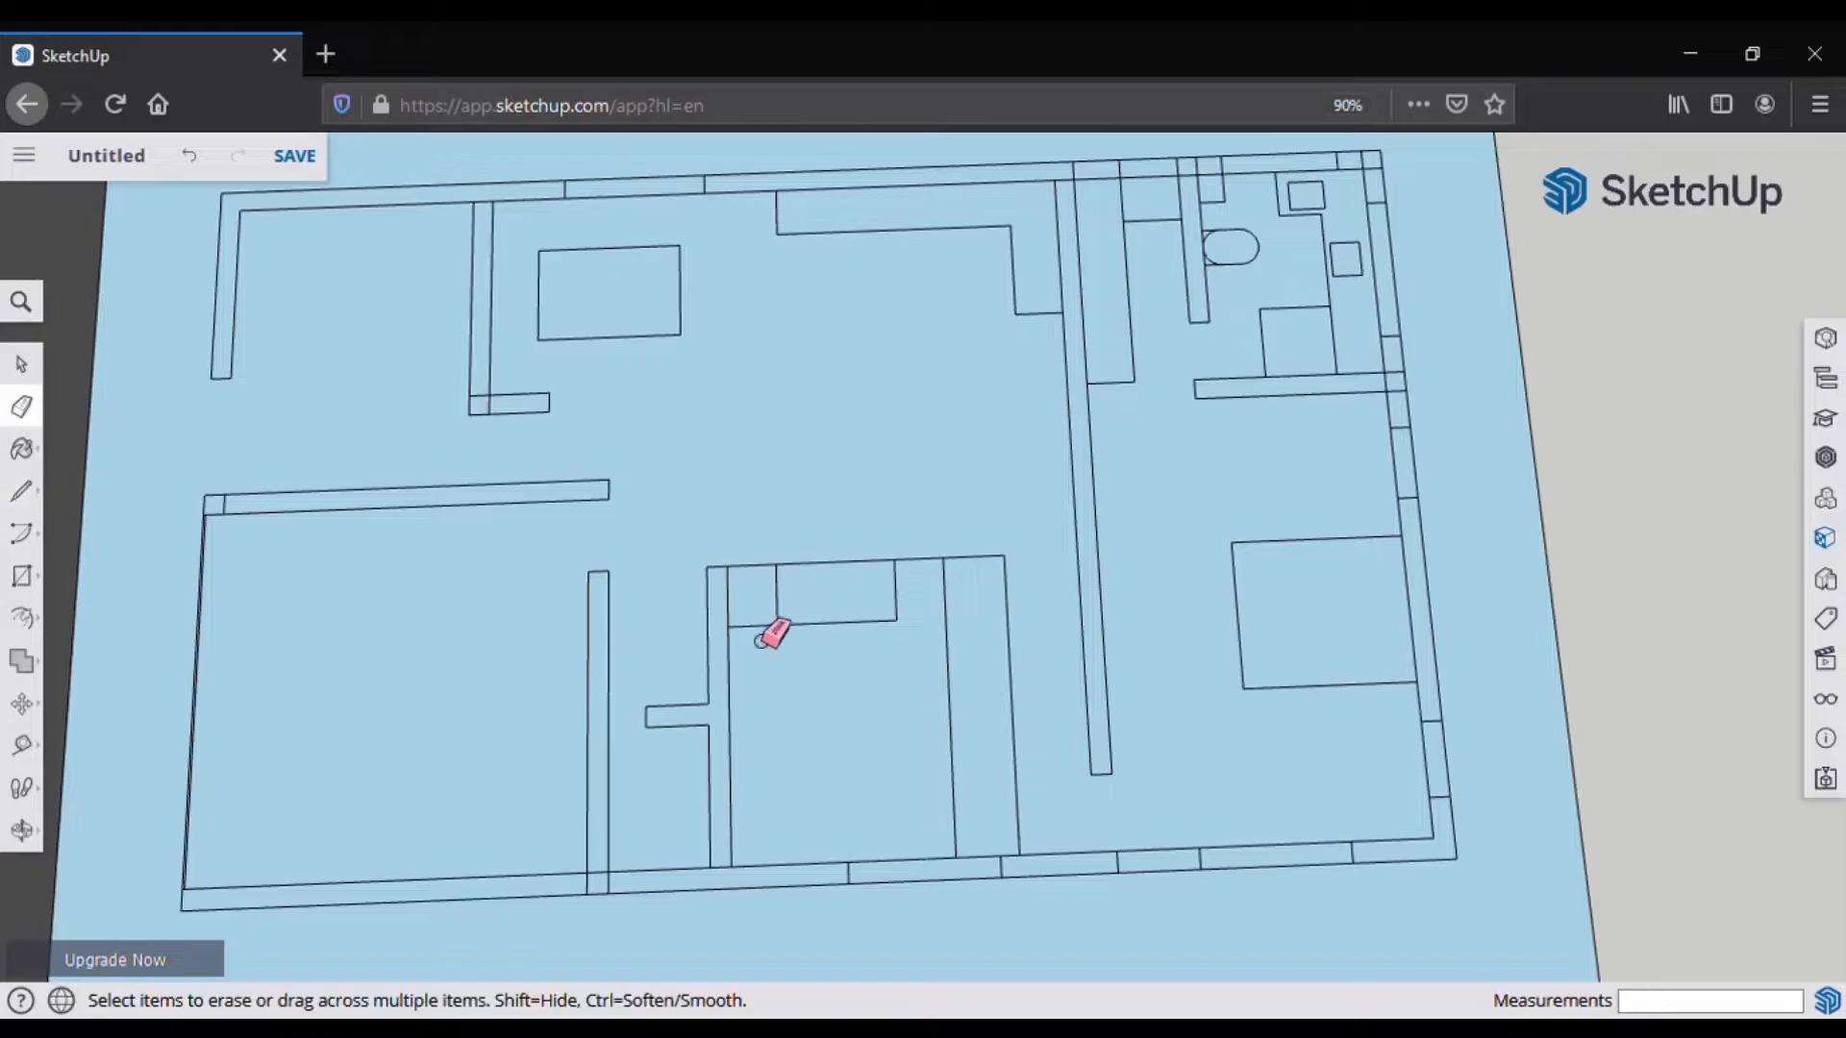
pyautogui.press('l')
pyautogui.scroll(2, 783, 630)
pyautogui.scroll(-3, 757, 610)
# Step: Draw a divider line plus 2-foot, 24-inch and 12-inch segments below the small box
pyautogui.click(813, 843)
pyautogui.click(817, 609)
pyautogui.click(815, 721)
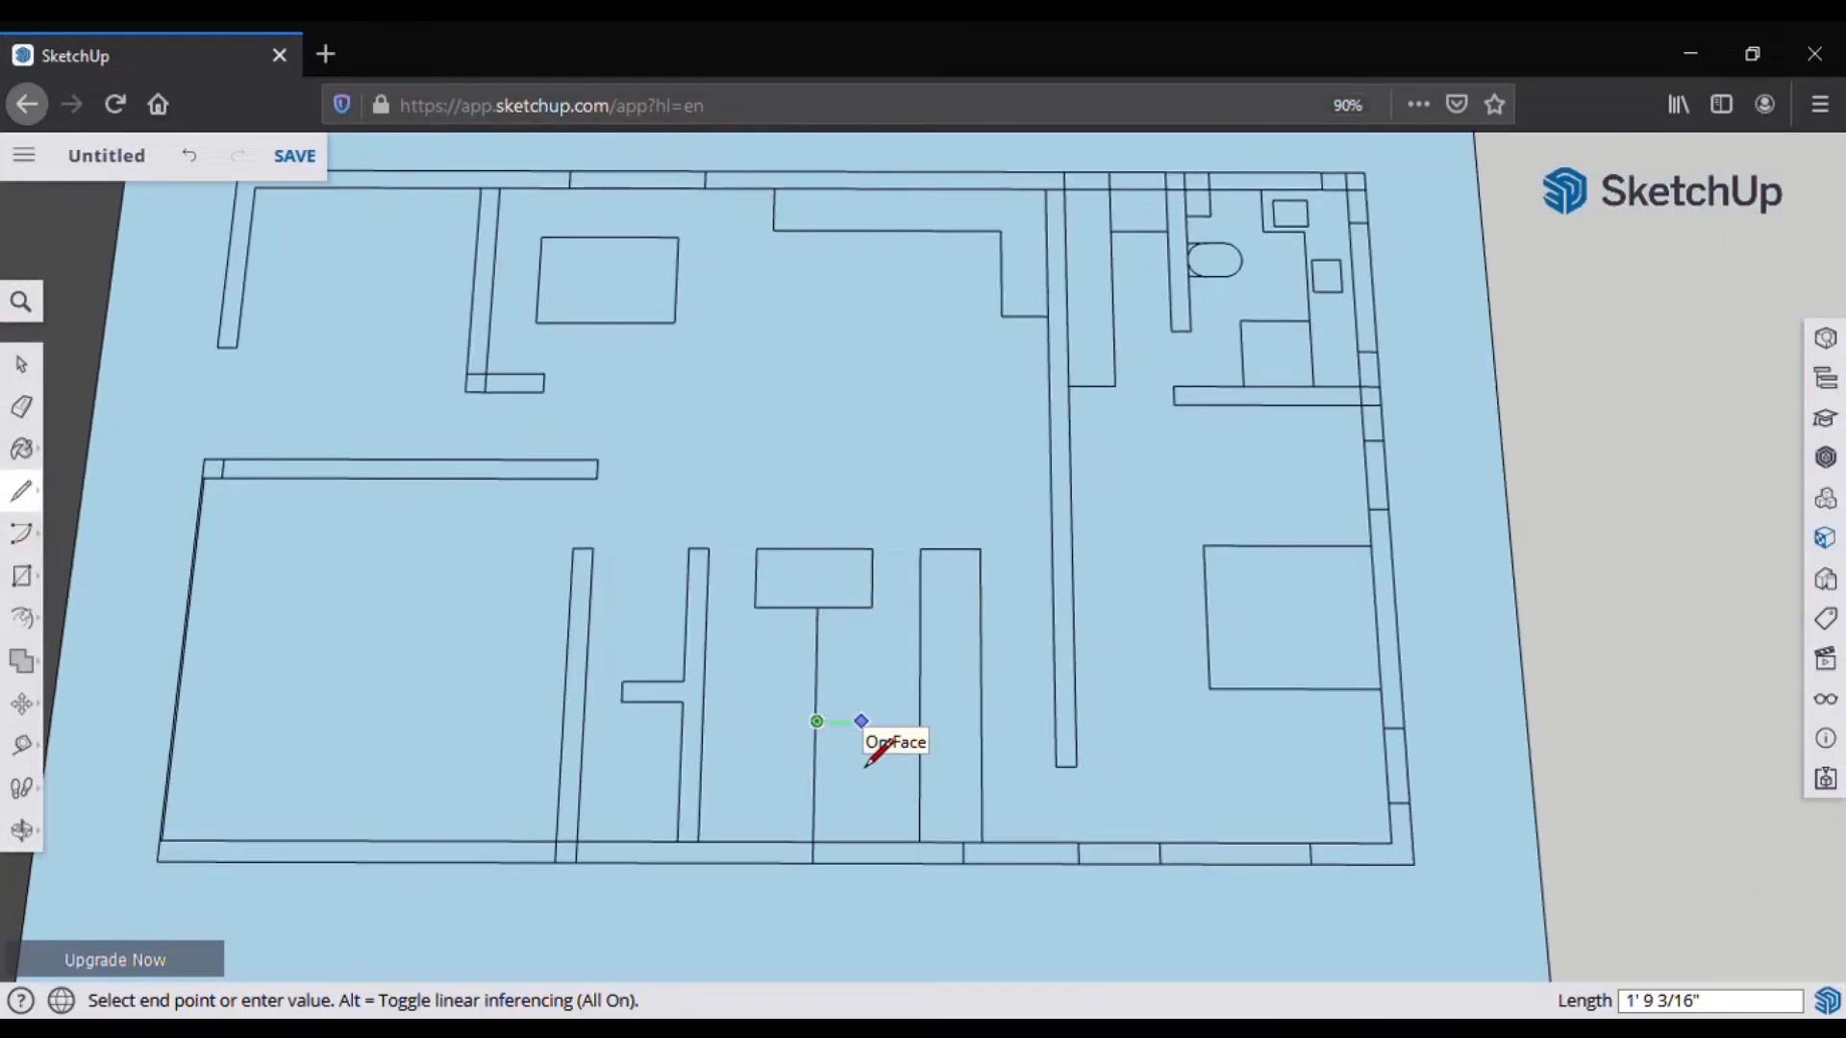
pyautogui.write('2')
pyautogui.press('Return')
pyautogui.press('Escape')
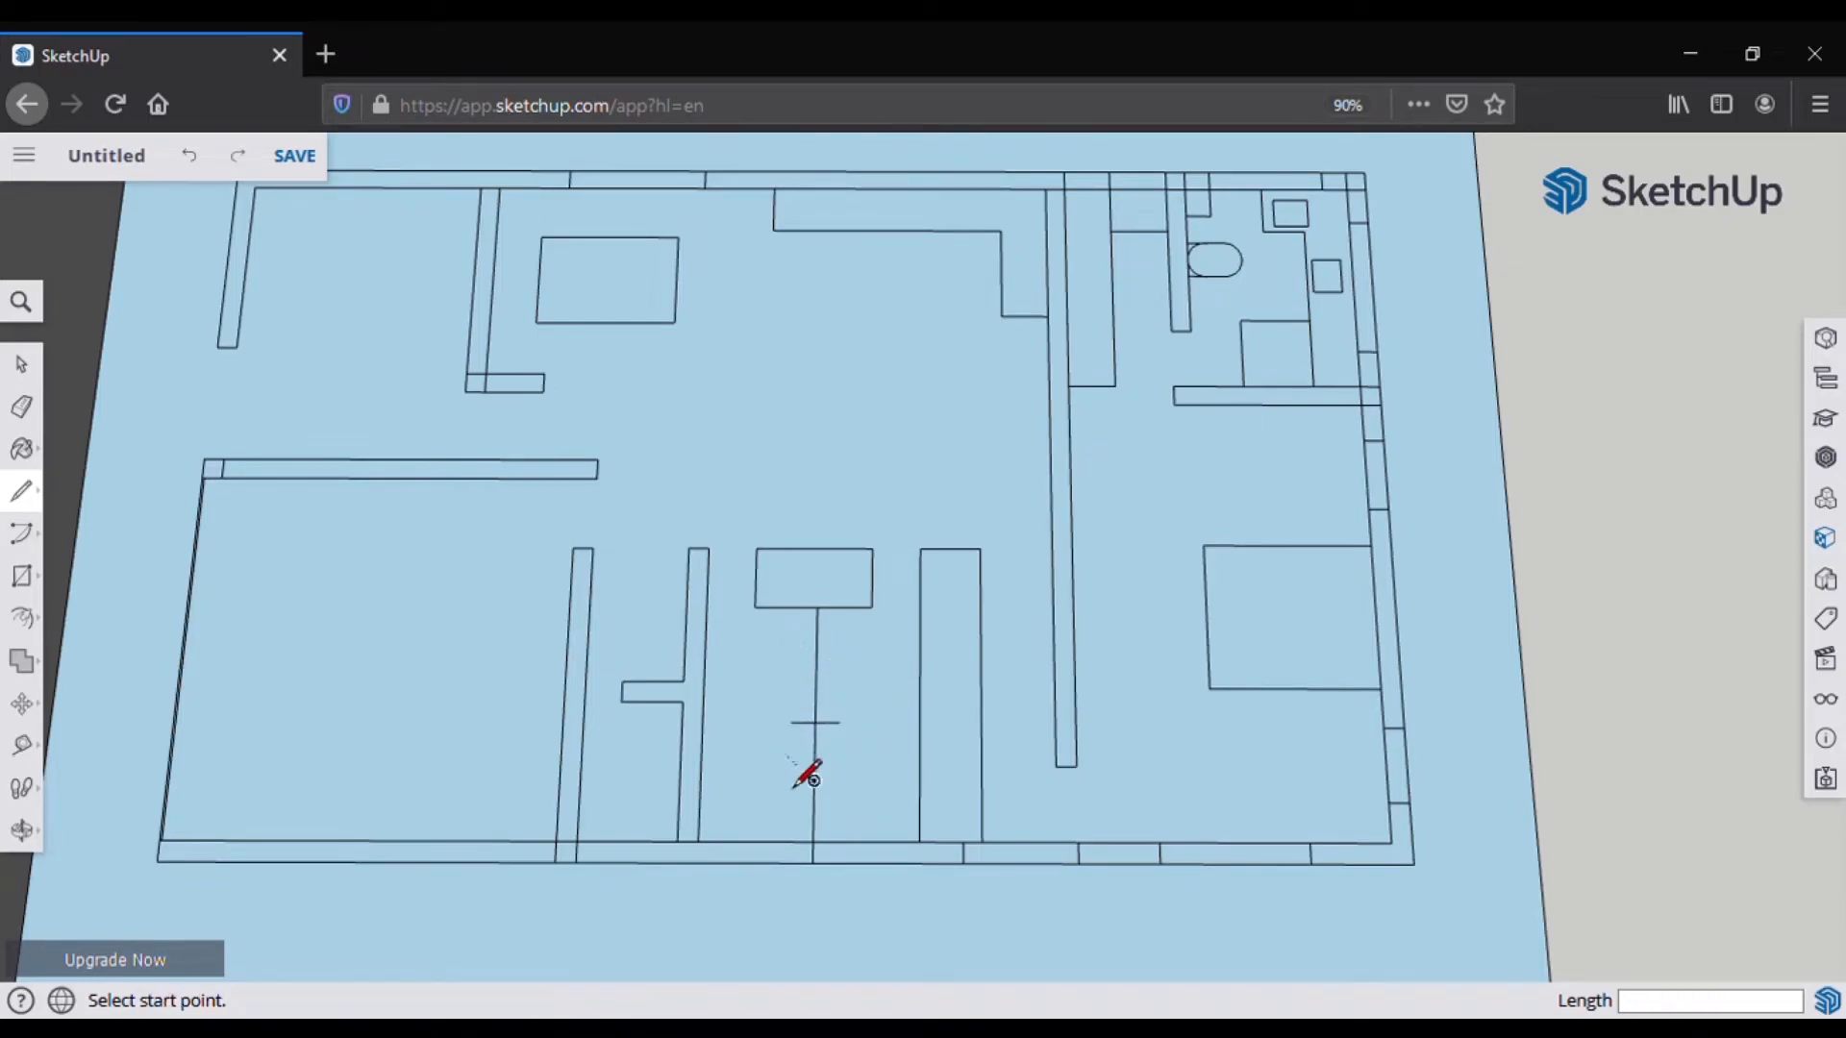
pyautogui.click(817, 607)
pyautogui.write('24')
pyautogui.press('Return')
pyautogui.click(817, 655)
pyautogui.write('12')
pyautogui.press('Return')
pyautogui.press('Escape')
# Step: Close the narrow freestanding rectangle with a 2' 9" bottom edge
pyautogui.click(816, 654)
pyautogui.click(841, 655)
pyautogui.click(840, 721)
pyautogui.click(839, 721)
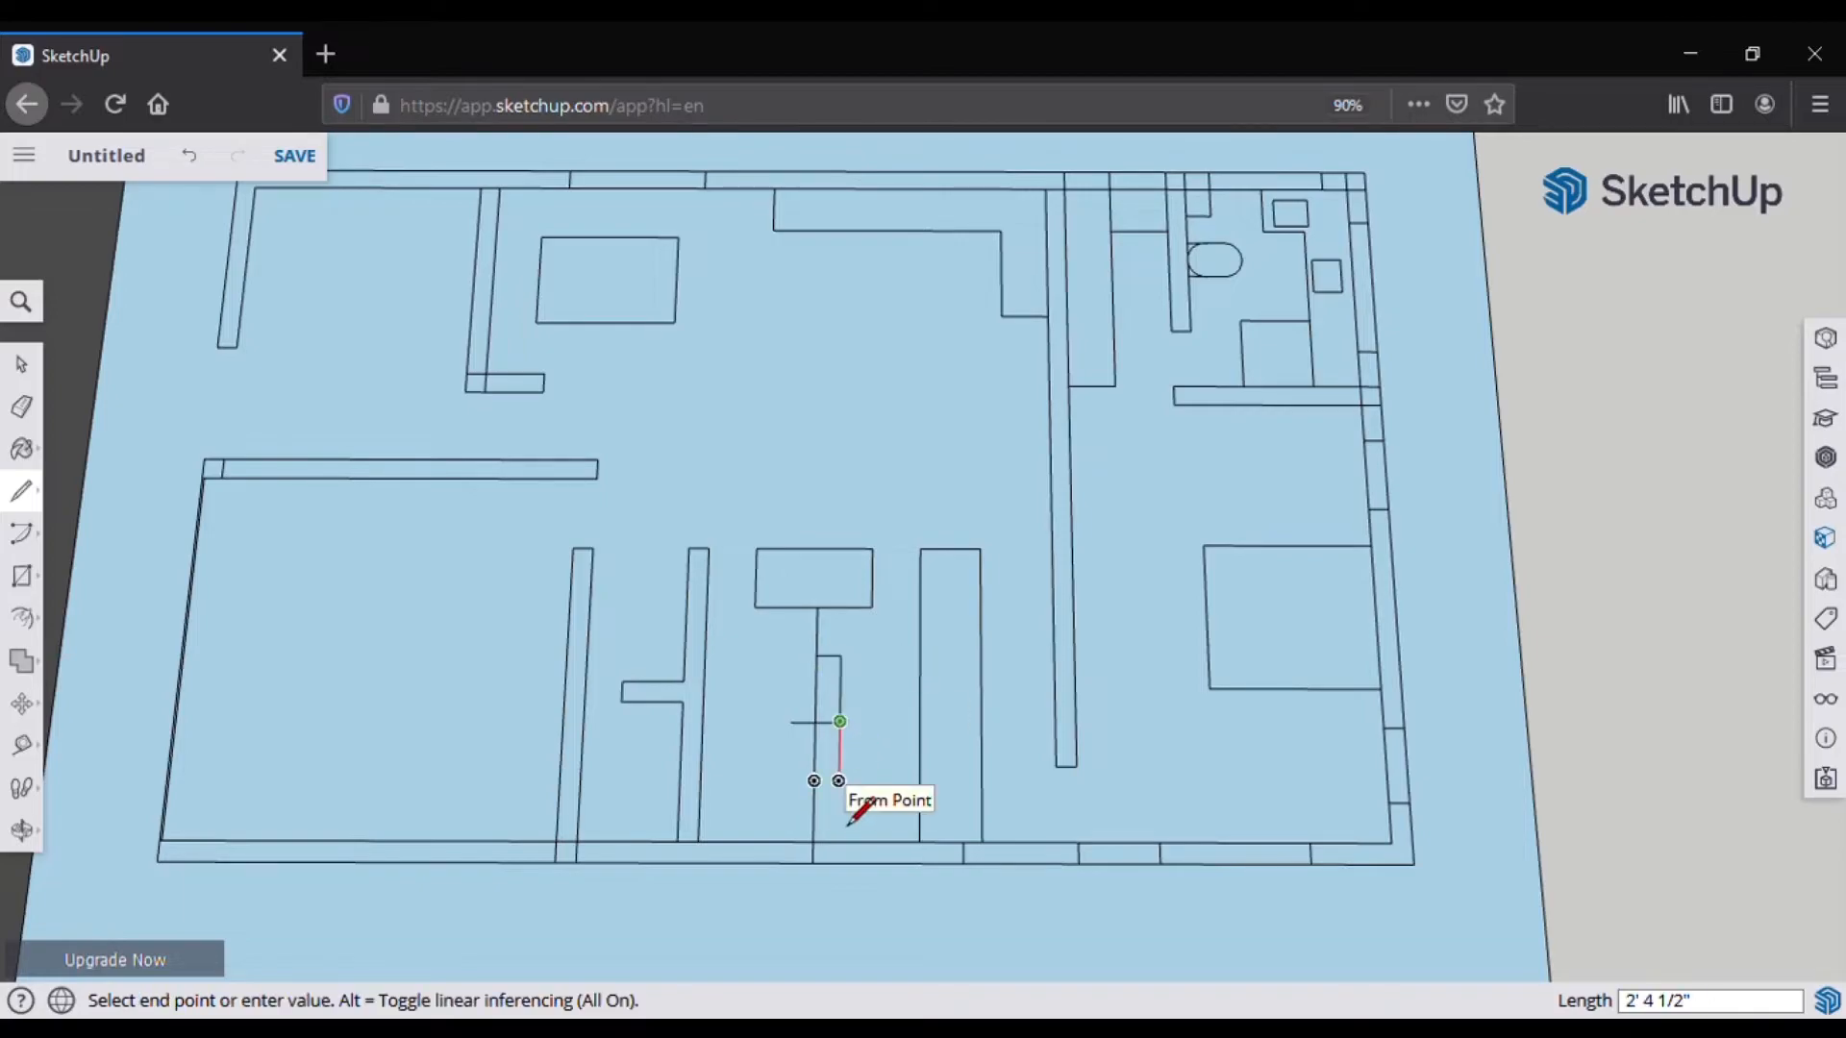
pyautogui.click(838, 791)
pyautogui.click(771, 792)
pyautogui.click(790, 721)
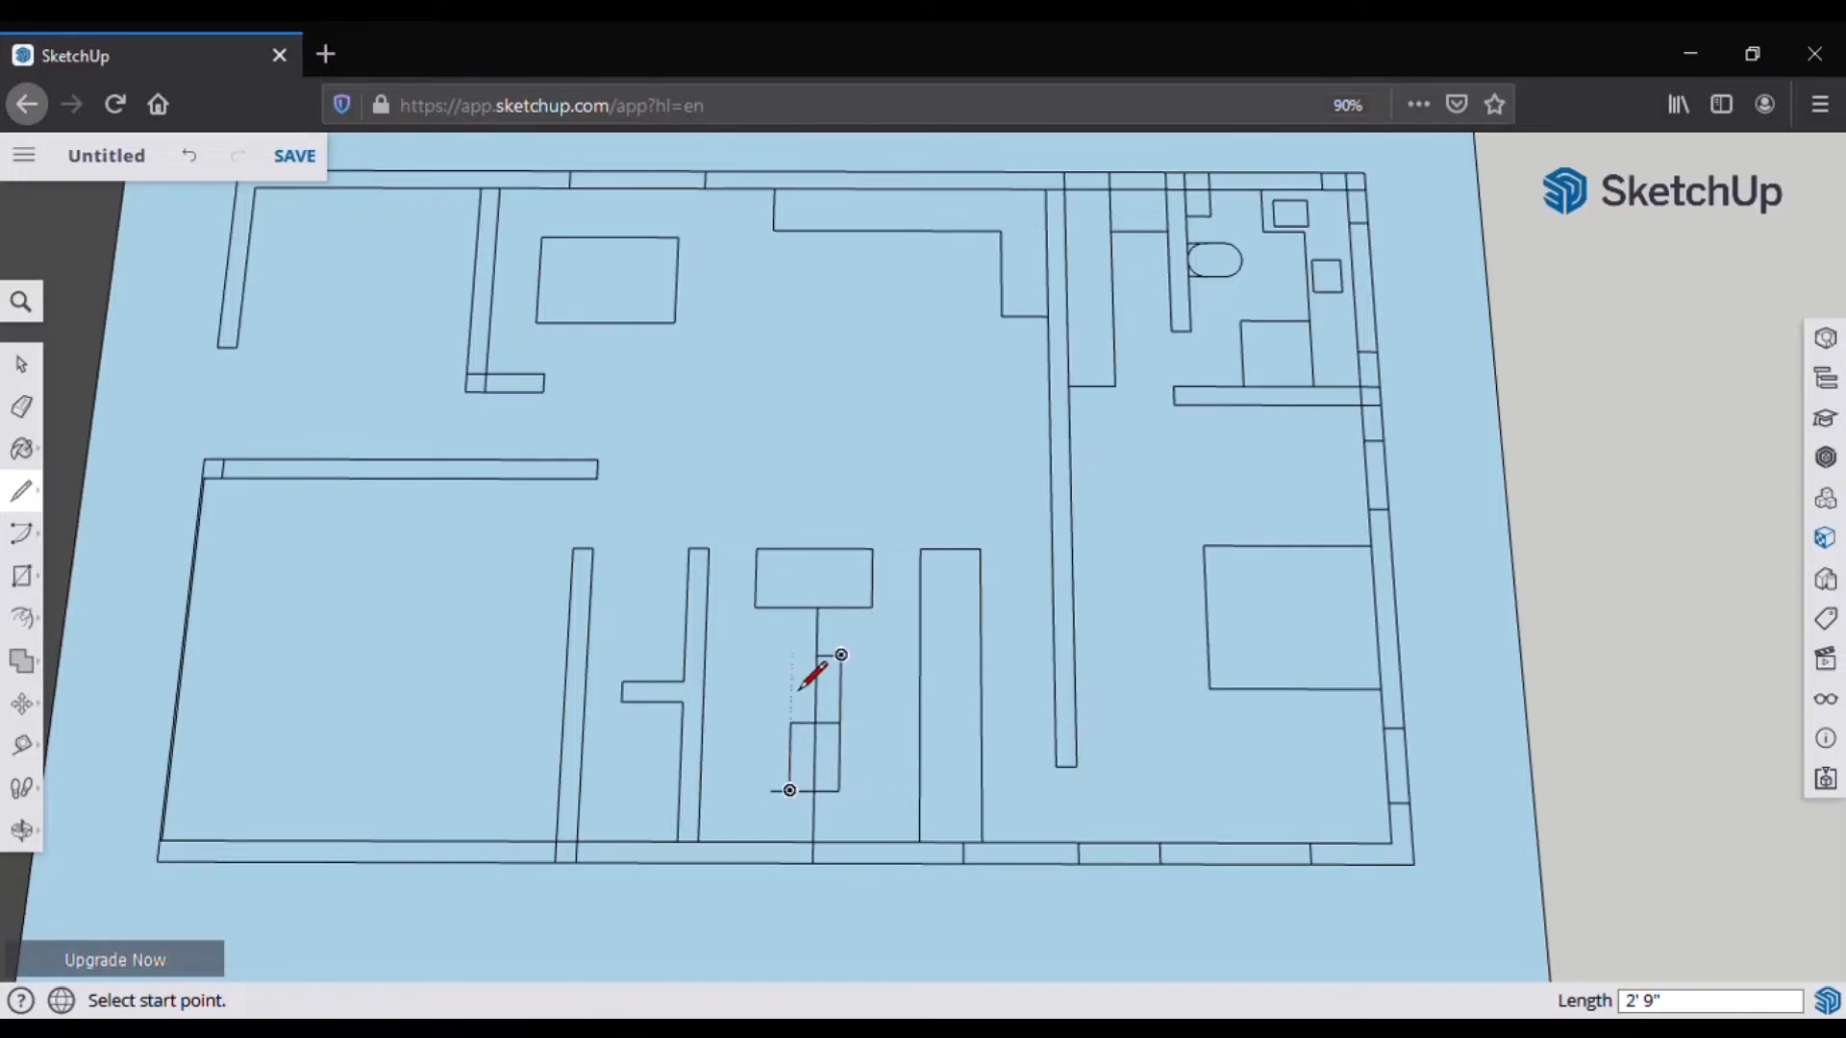
pyautogui.press('e')
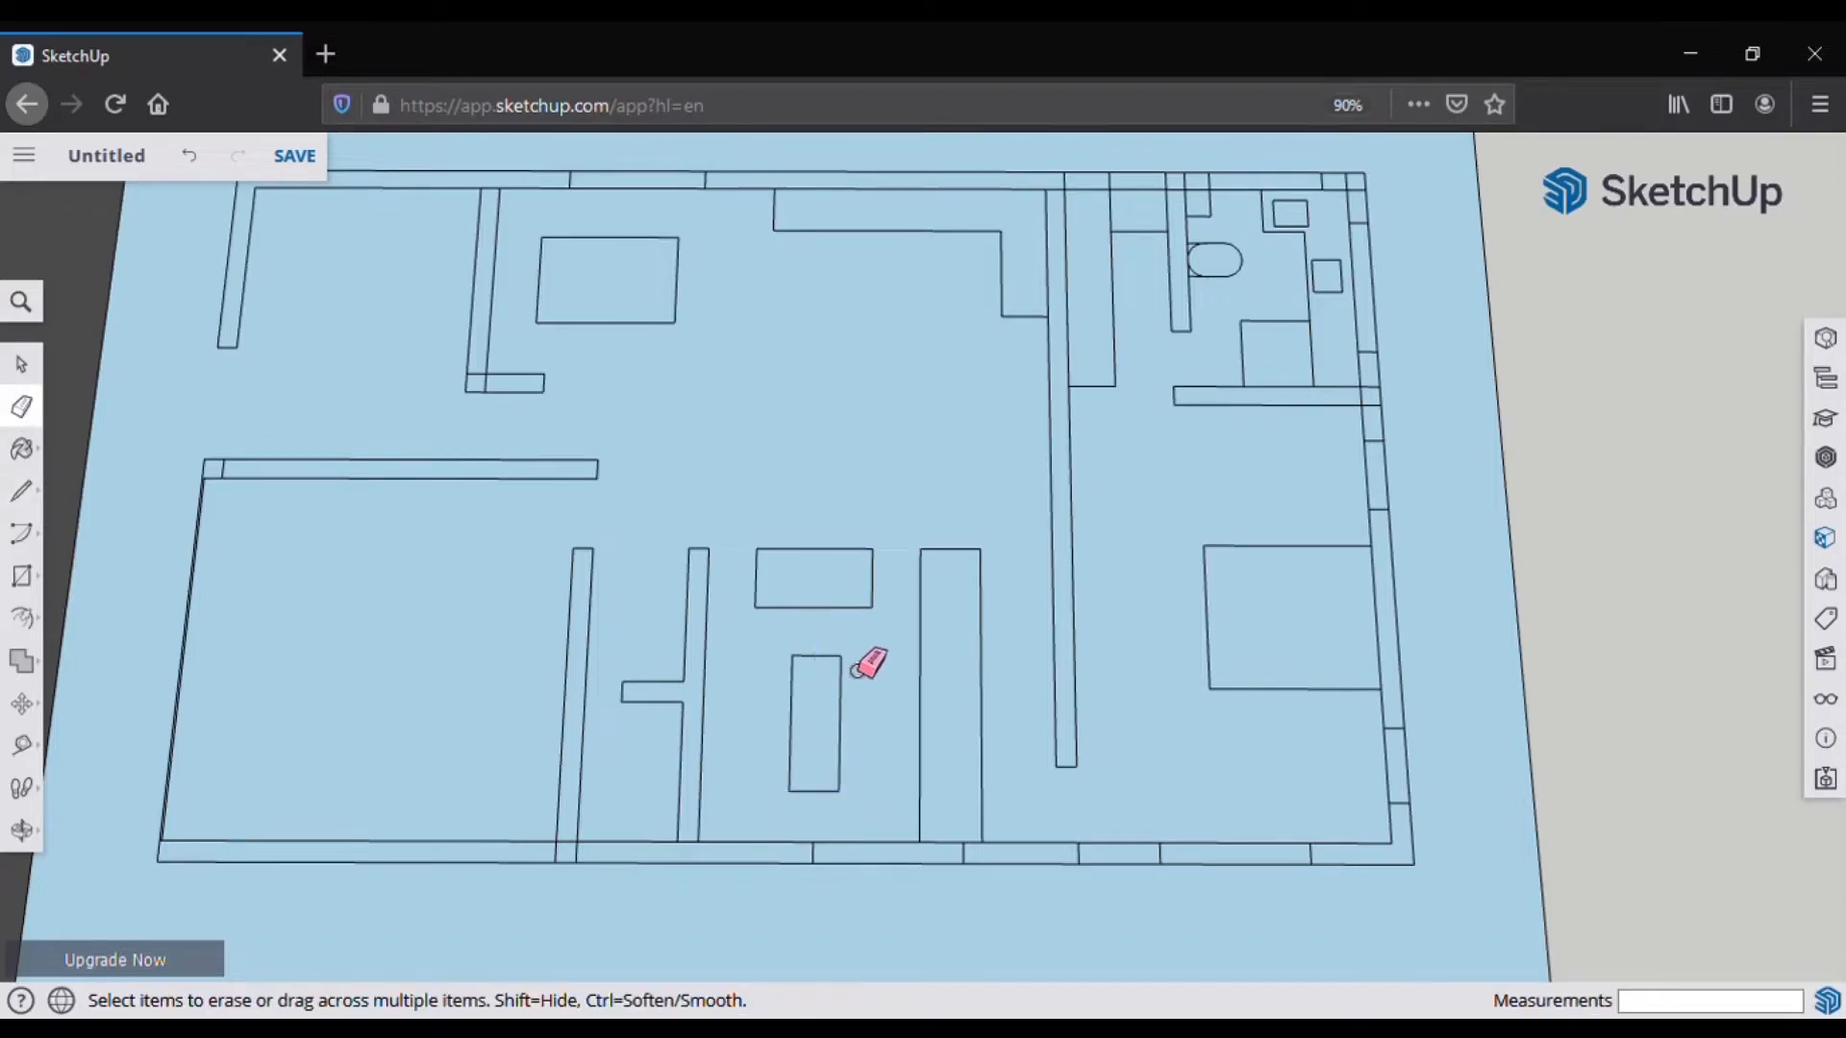
pyautogui.moveTo(868, 663); pyautogui.dragTo(690, 797, button='middle')
# Step: Draw a 3-foot line from the wall edge's midpoint to start the sofa
pyautogui.scroll(2, 846, 788)
pyautogui.moveTo(868, 735); pyautogui.dragTo(650, 778, button='middle')
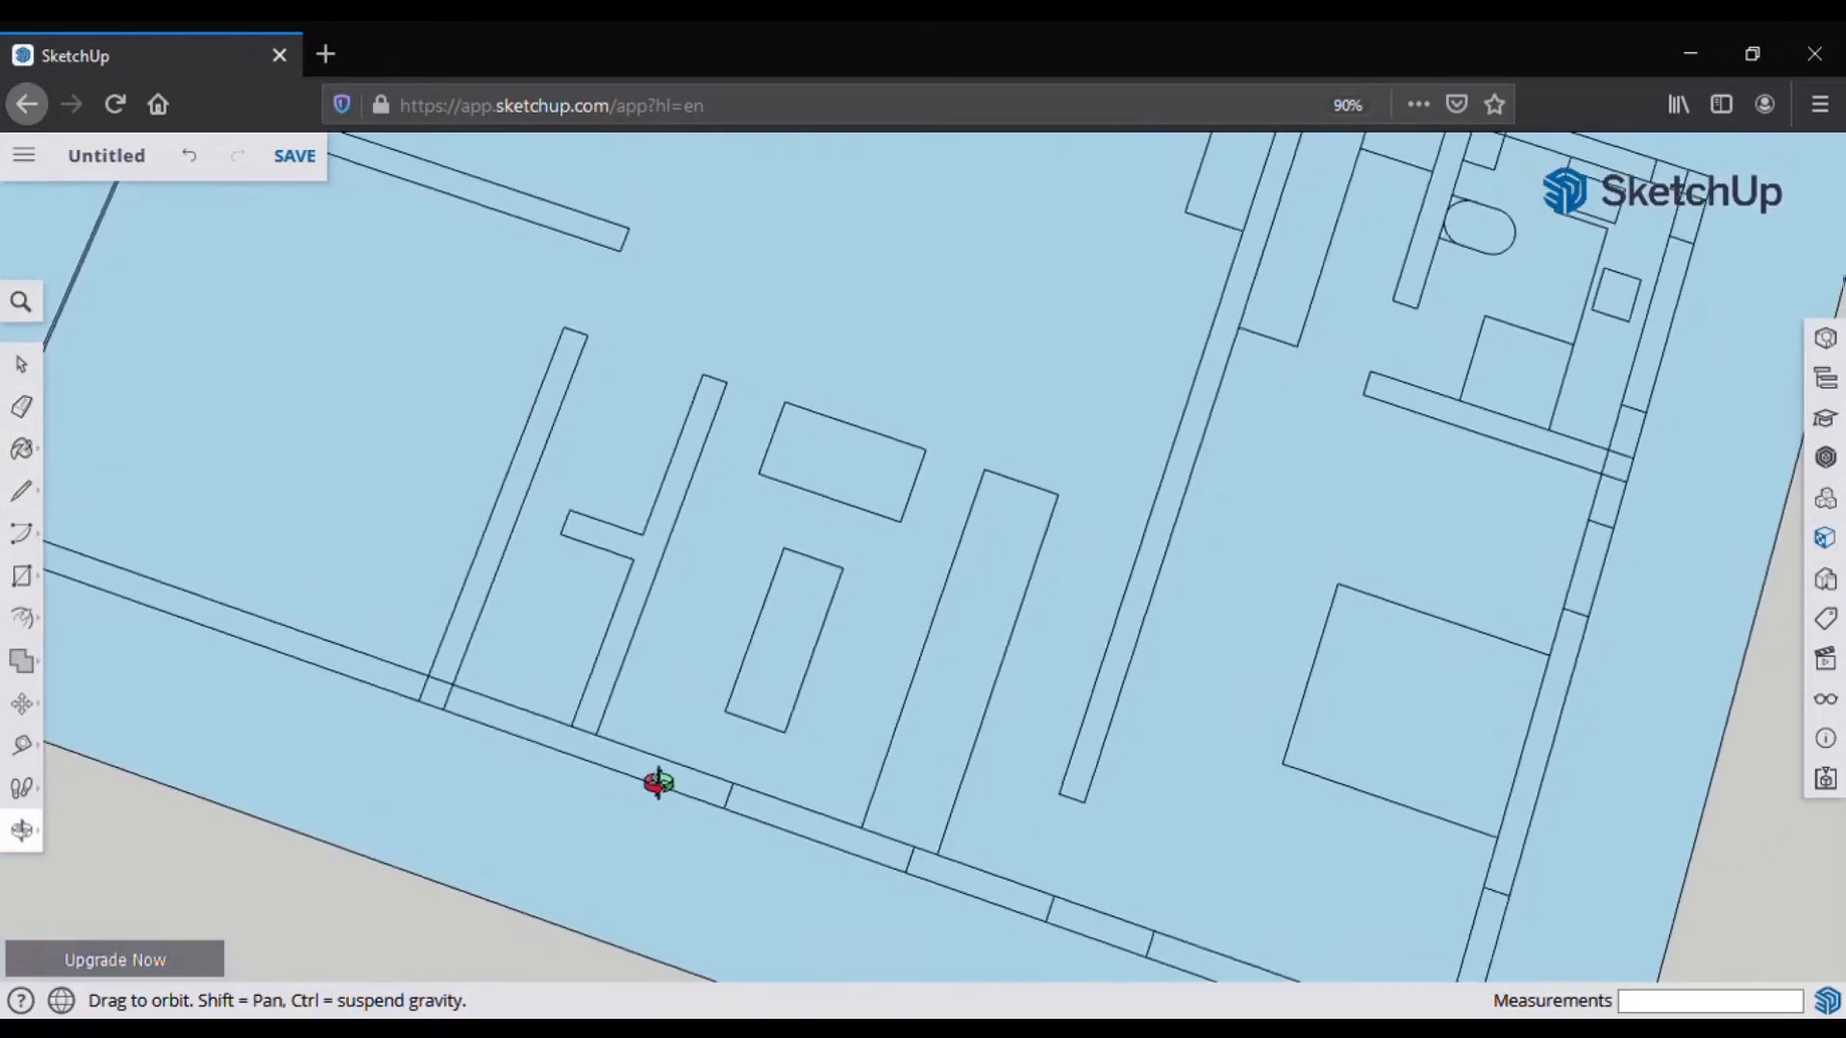
pyautogui.press('l')
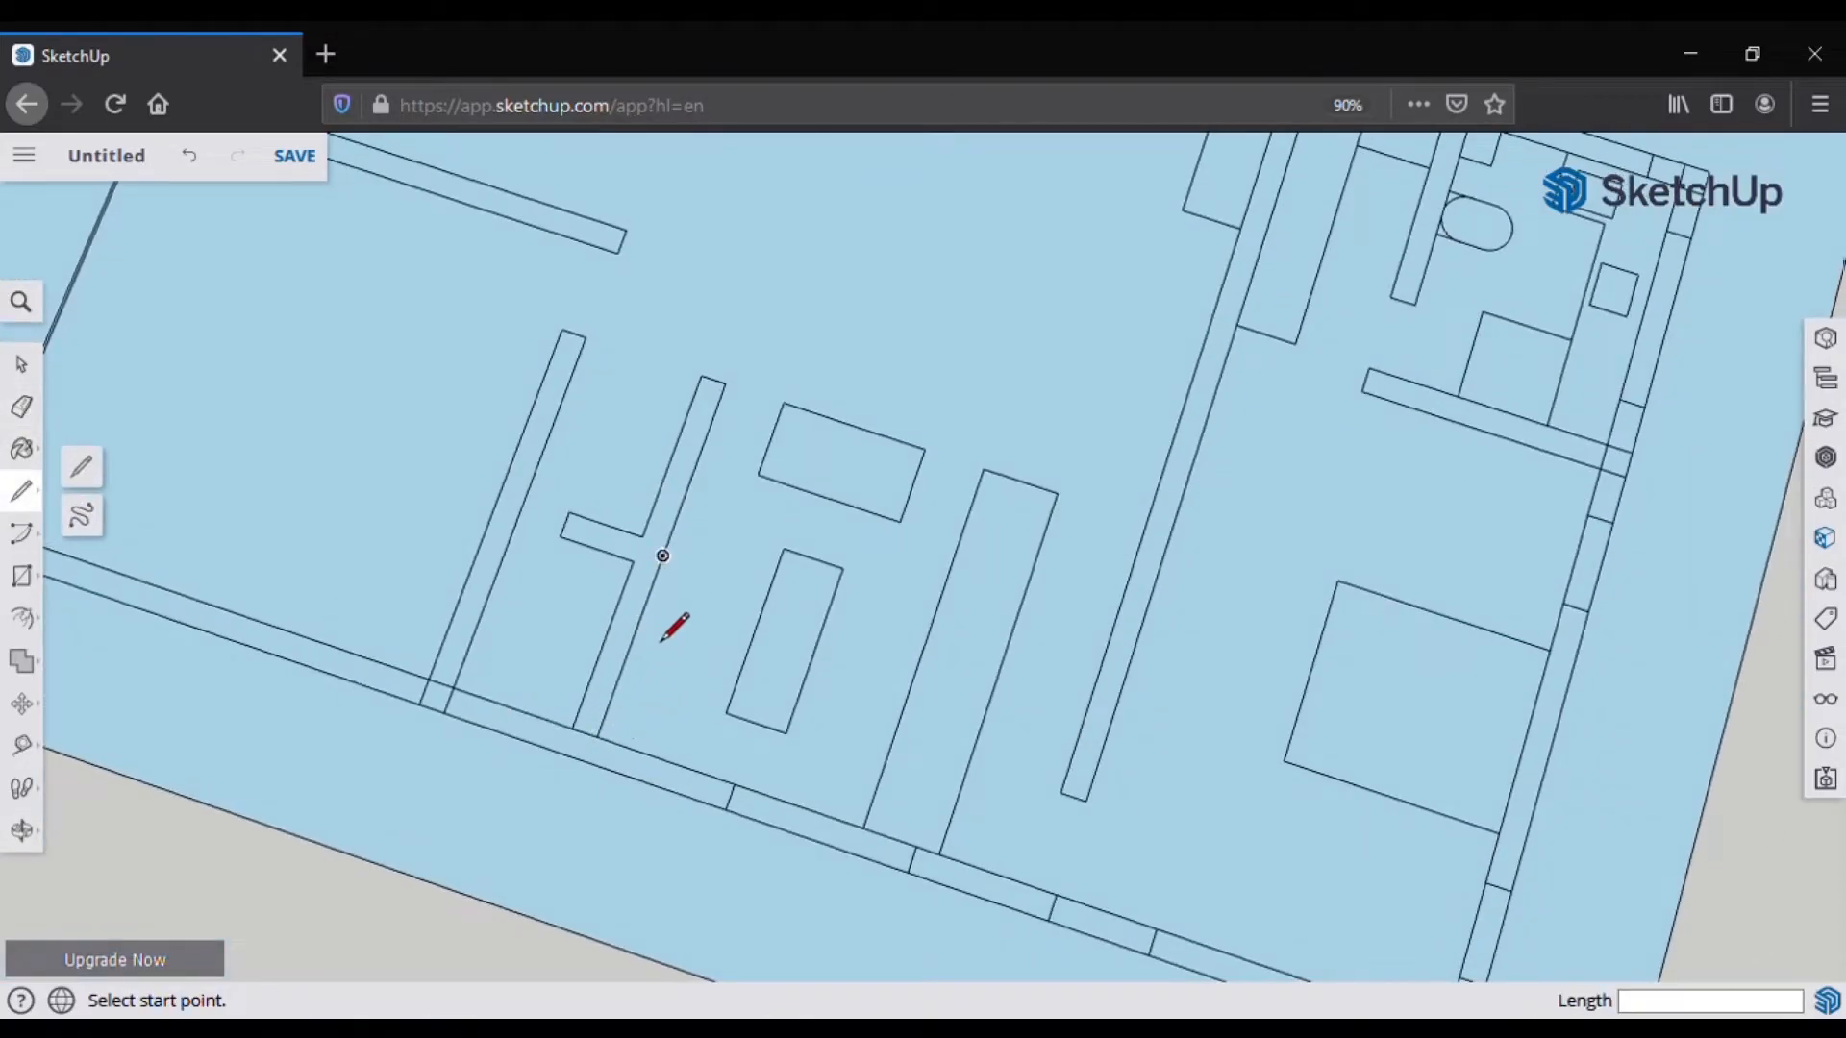
pyautogui.click(594, 771)
pyautogui.press('Escape')
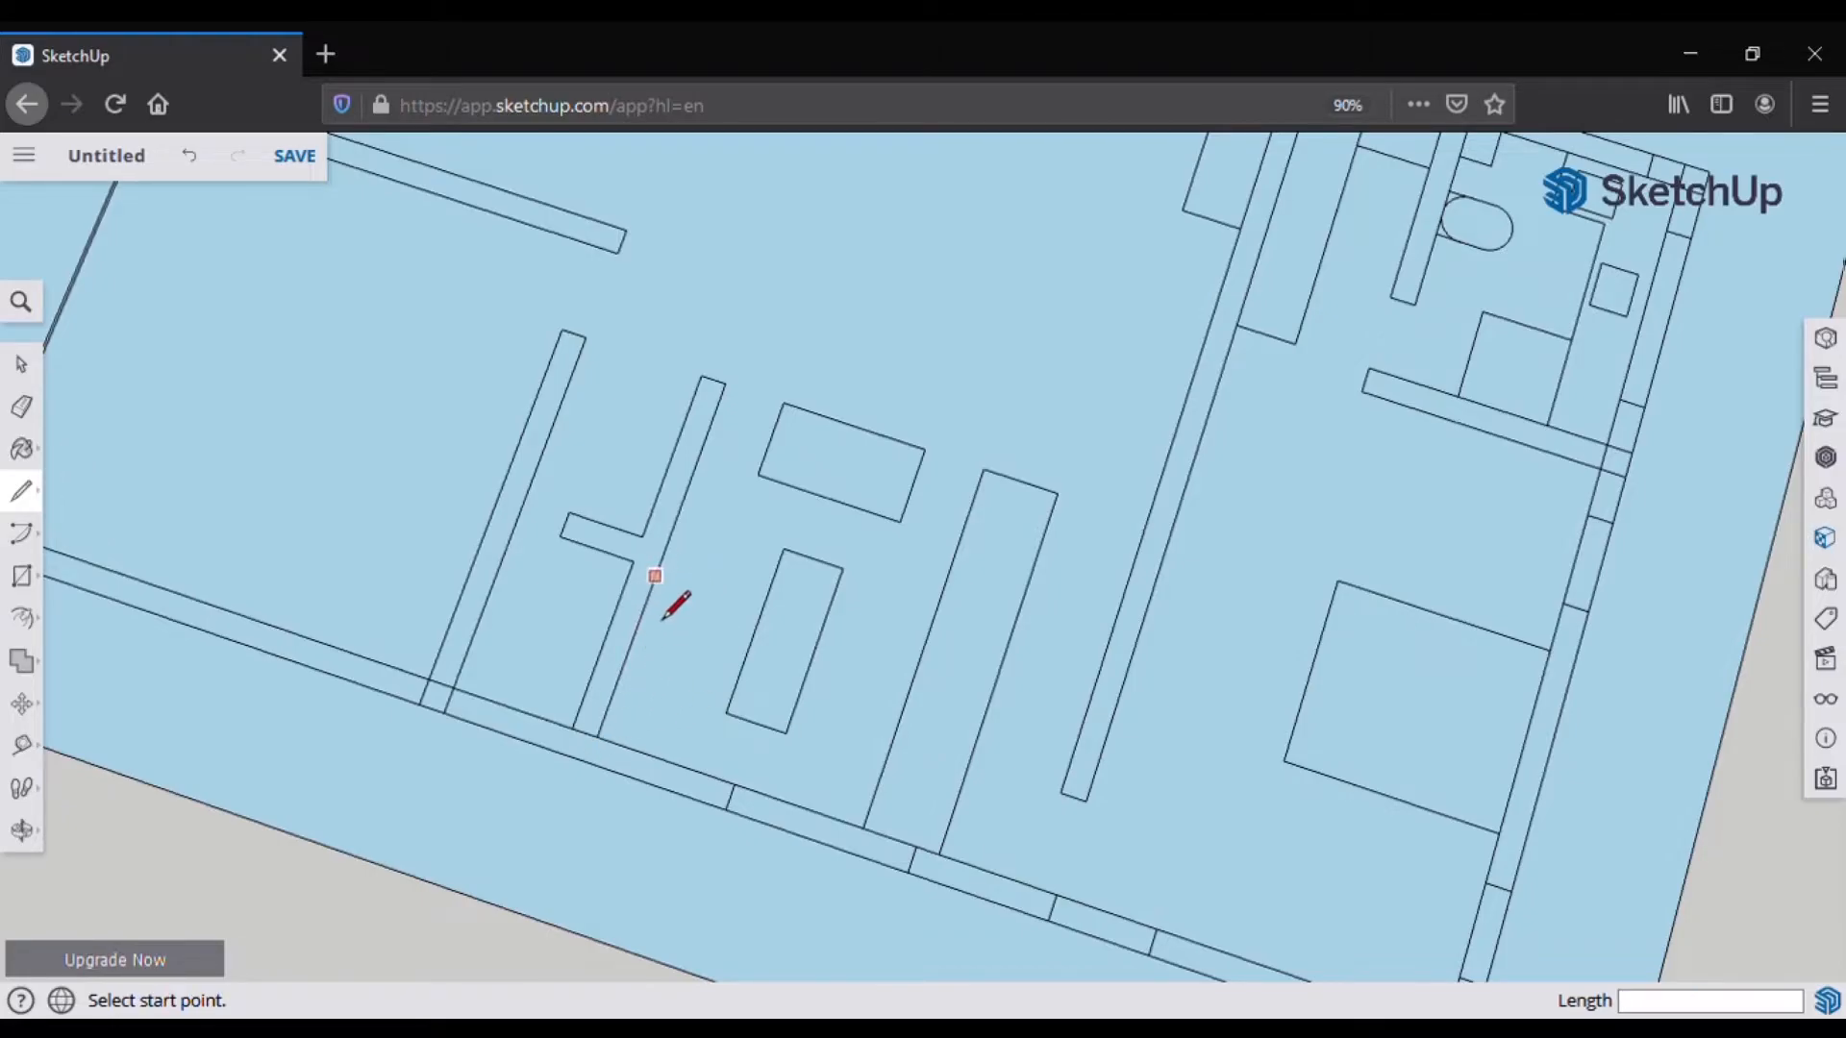
pyautogui.click(662, 556)
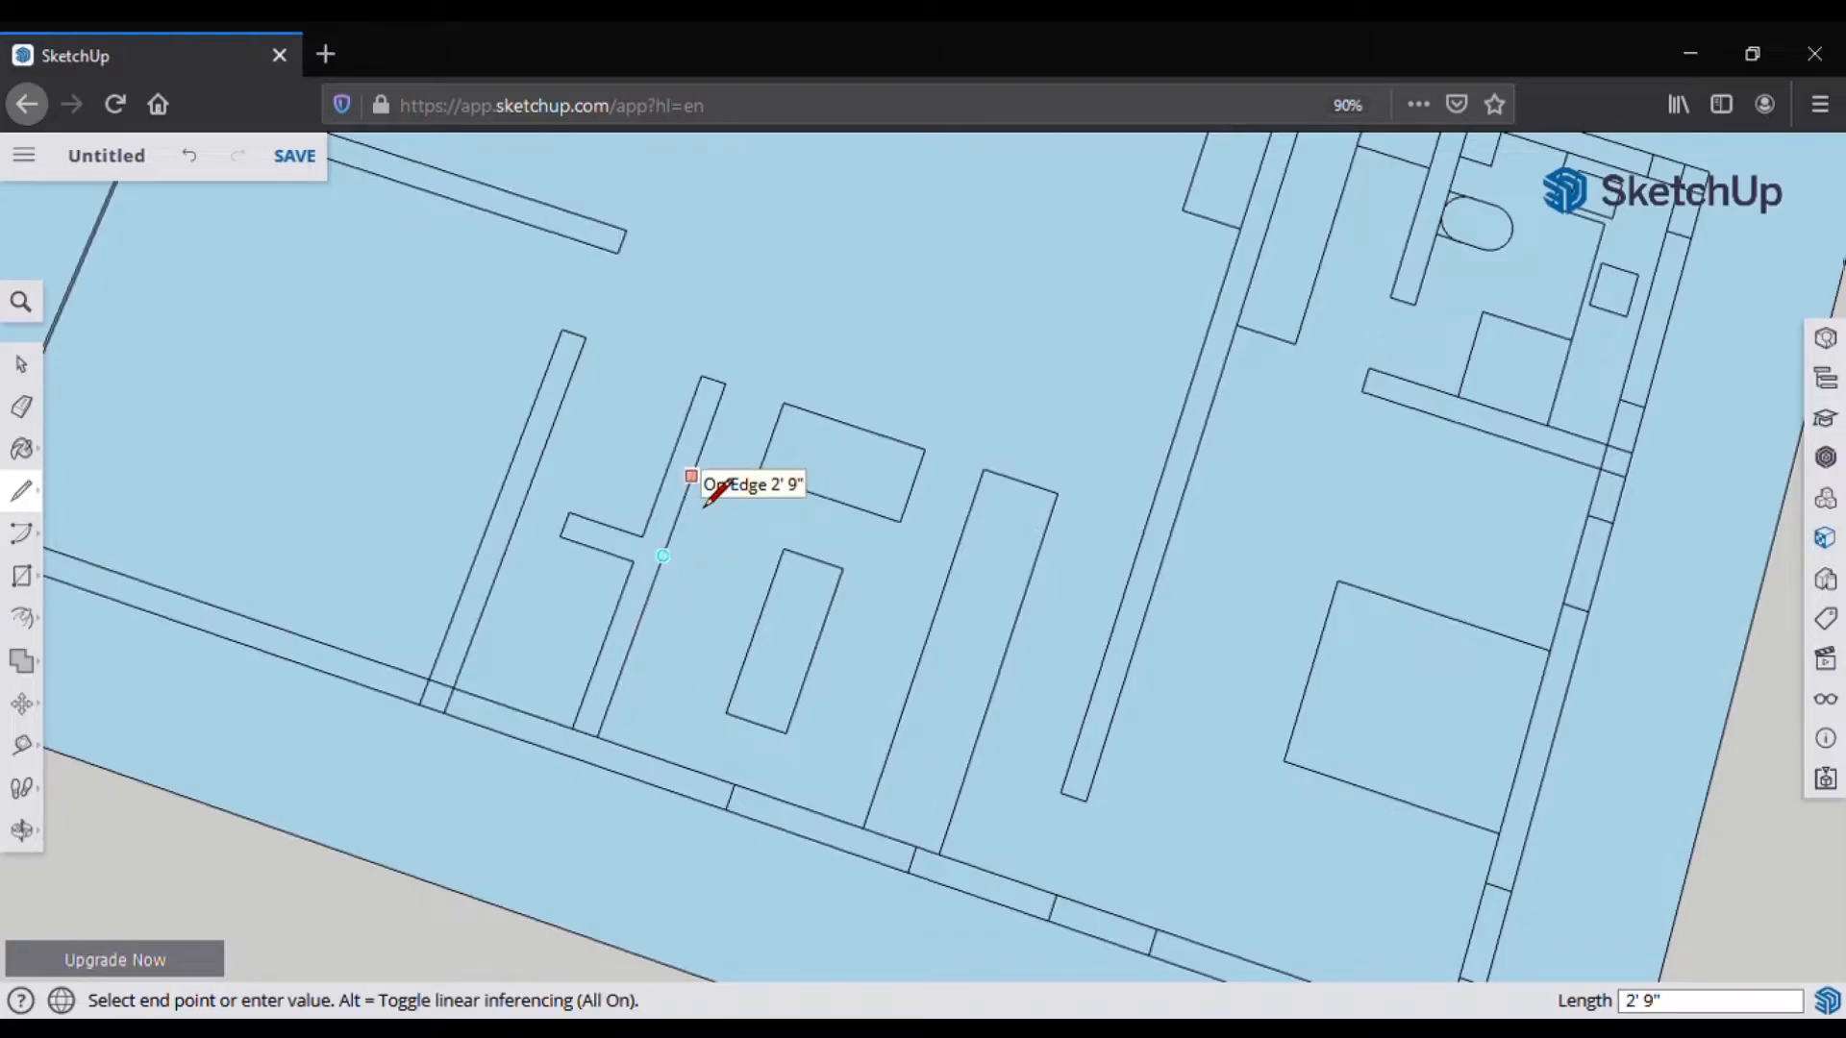
pyautogui.press('Return')
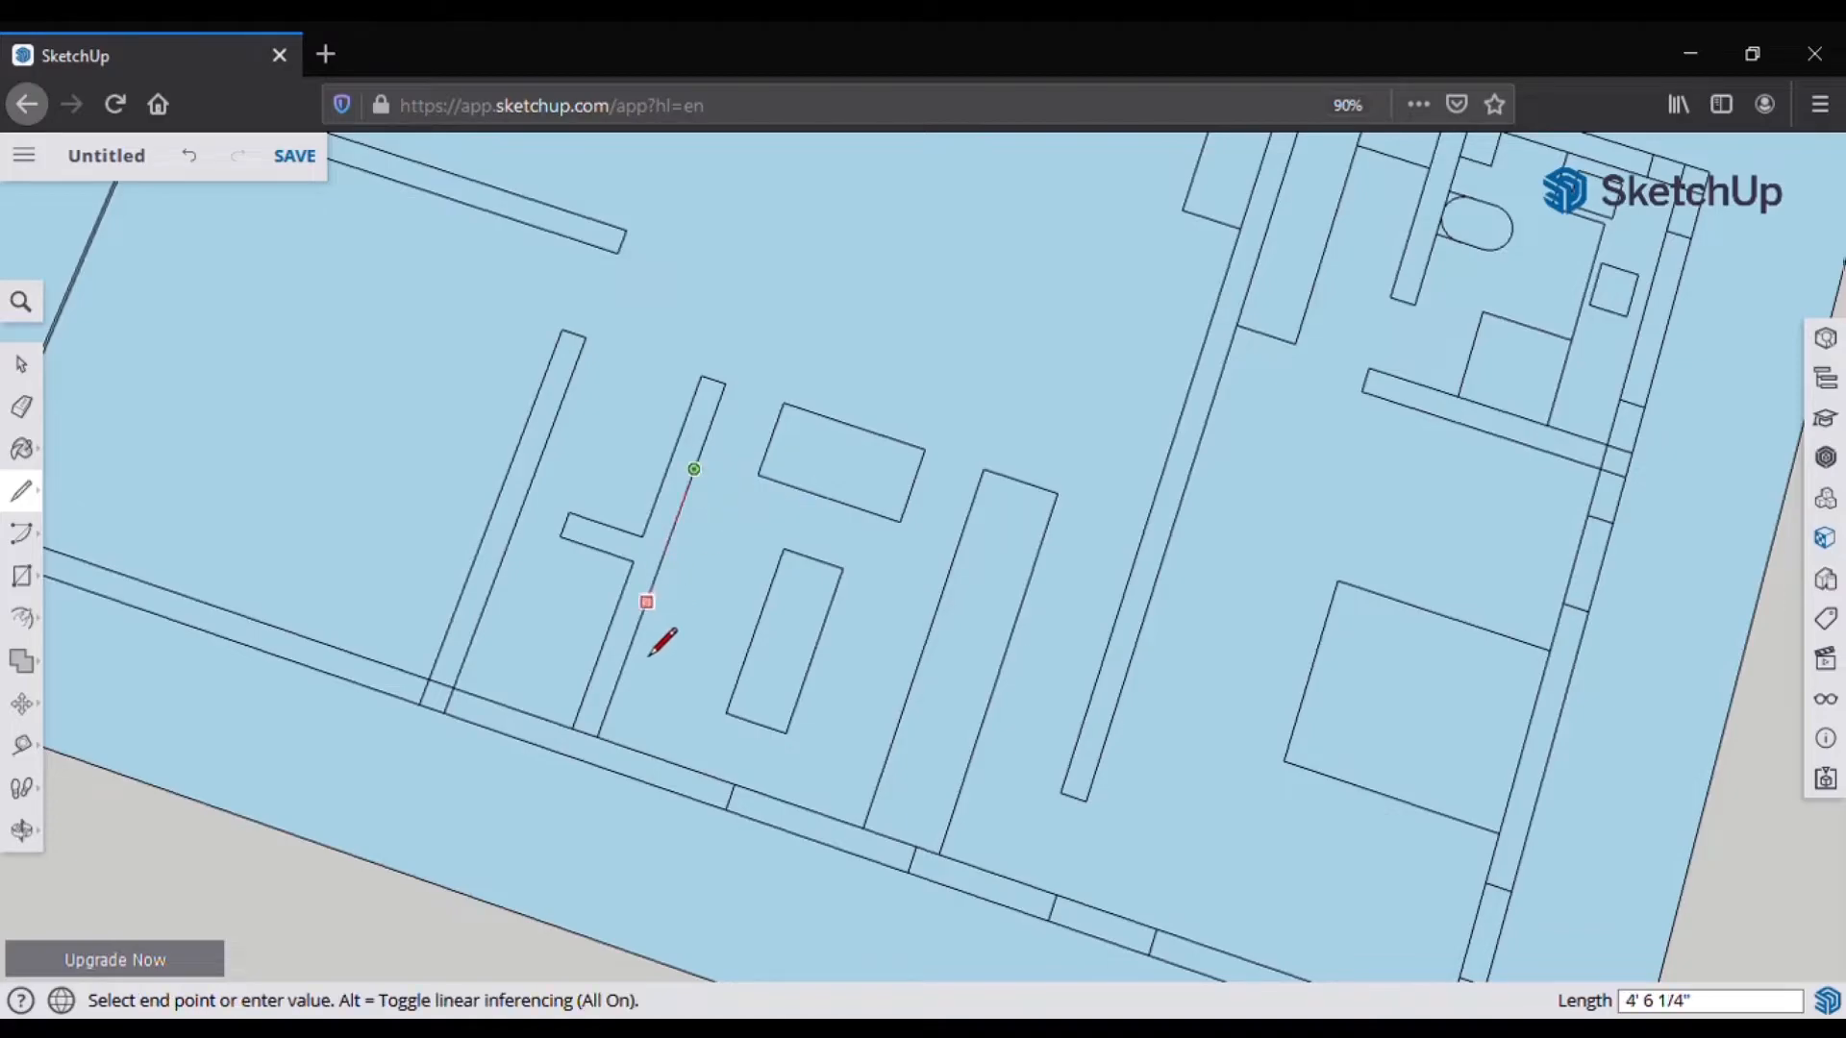
pyautogui.write('3')
pyautogui.press('Return')
# Step: Draw the sofa's two arm lines and a line from its corner to the right edge
pyautogui.scroll(1, 663, 661)
pyautogui.scroll(-5, 676, 657)
pyautogui.scroll(6, 845, 519)
pyautogui.click(787, 641)
pyautogui.click(836, 492)
pyautogui.click(598, 541)
pyautogui.click(638, 424)
pyautogui.click(947, 541)
pyautogui.click(1065, 583)
# Step: Draw the cushion divider and the back line across the sofa
pyautogui.scroll(-5, 861, 873)
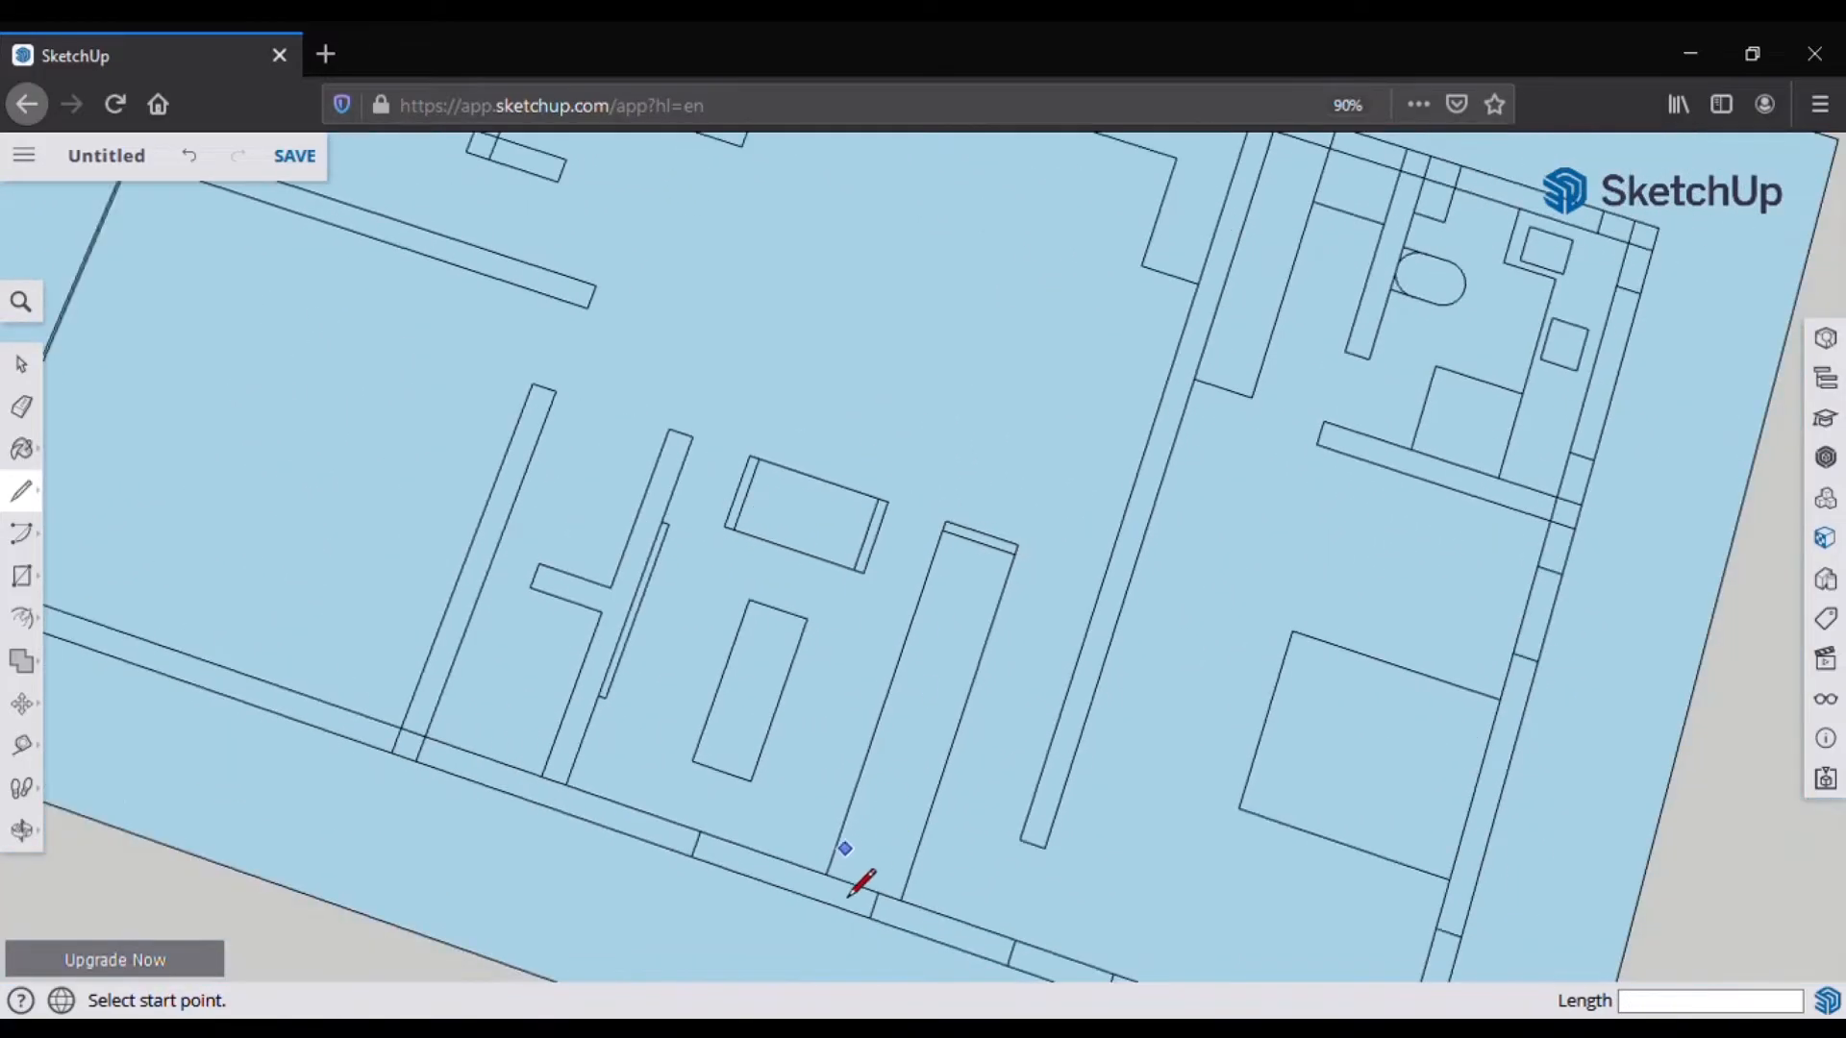
pyautogui.scroll(6, 882, 610)
pyautogui.click(740, 495)
pyautogui.click(777, 385)
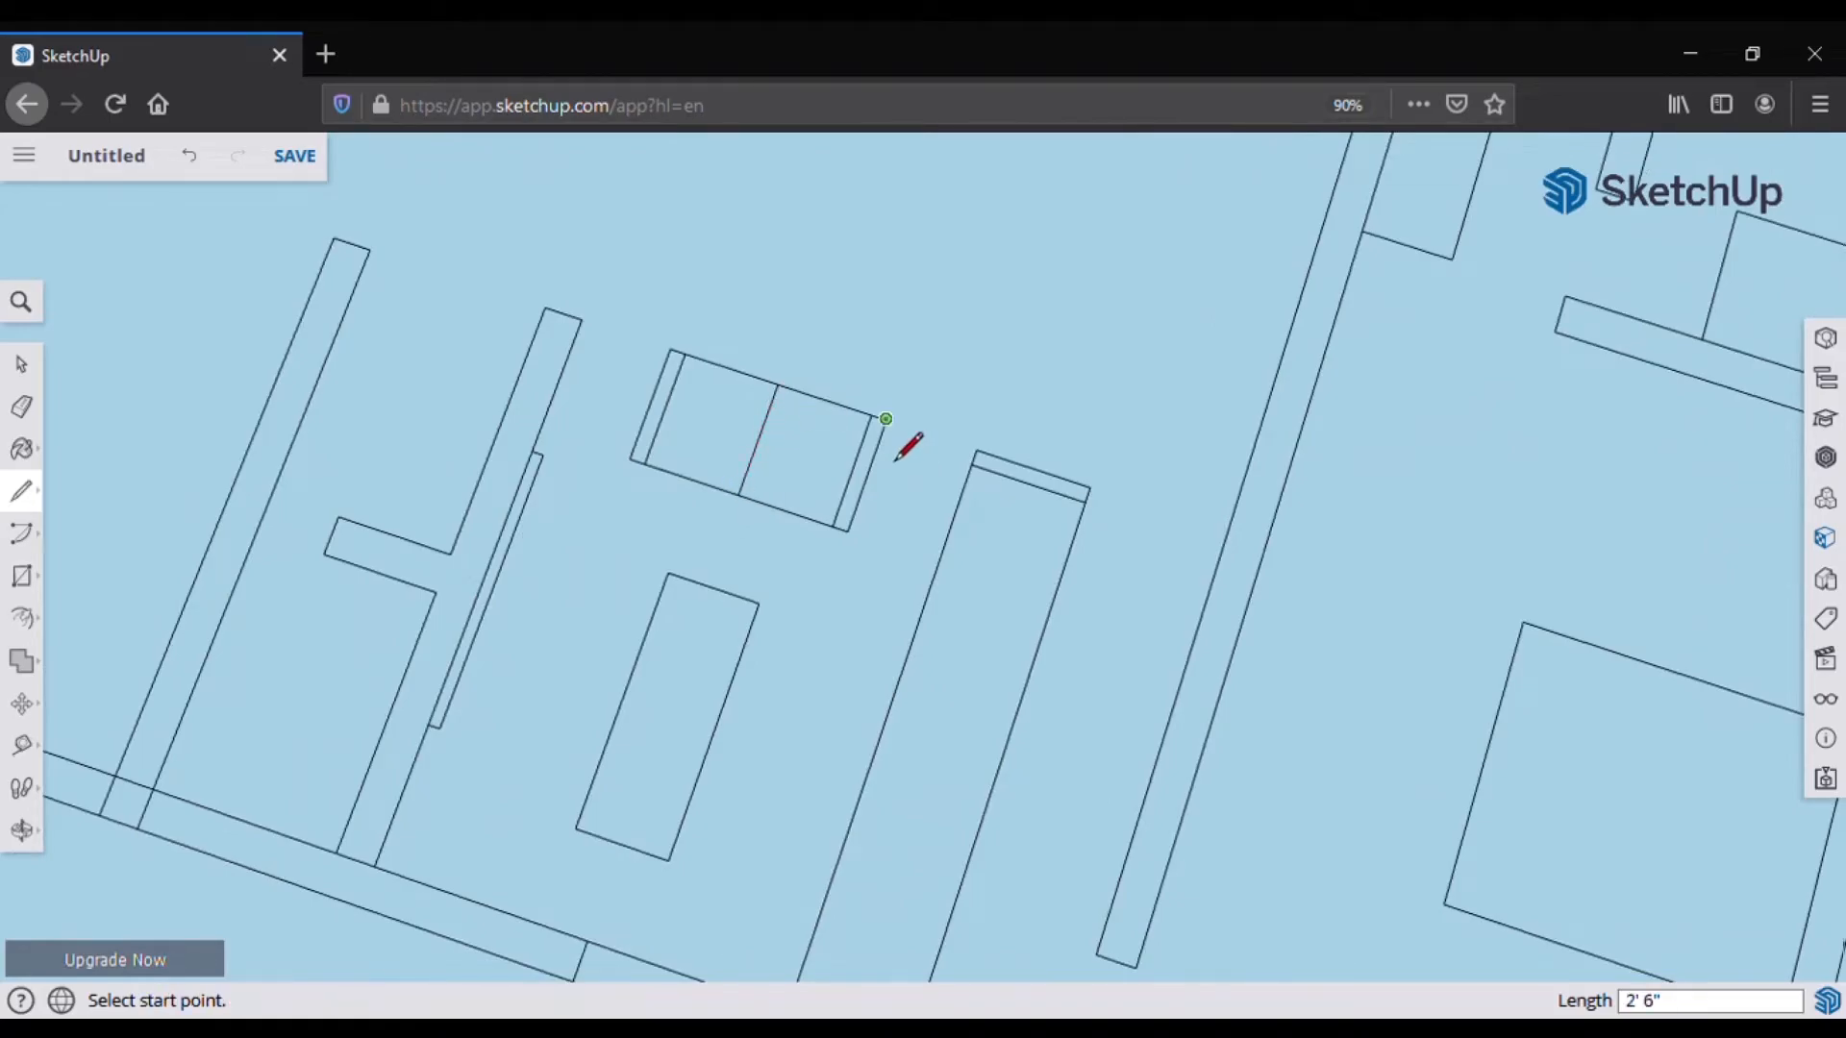
pyautogui.click(882, 434)
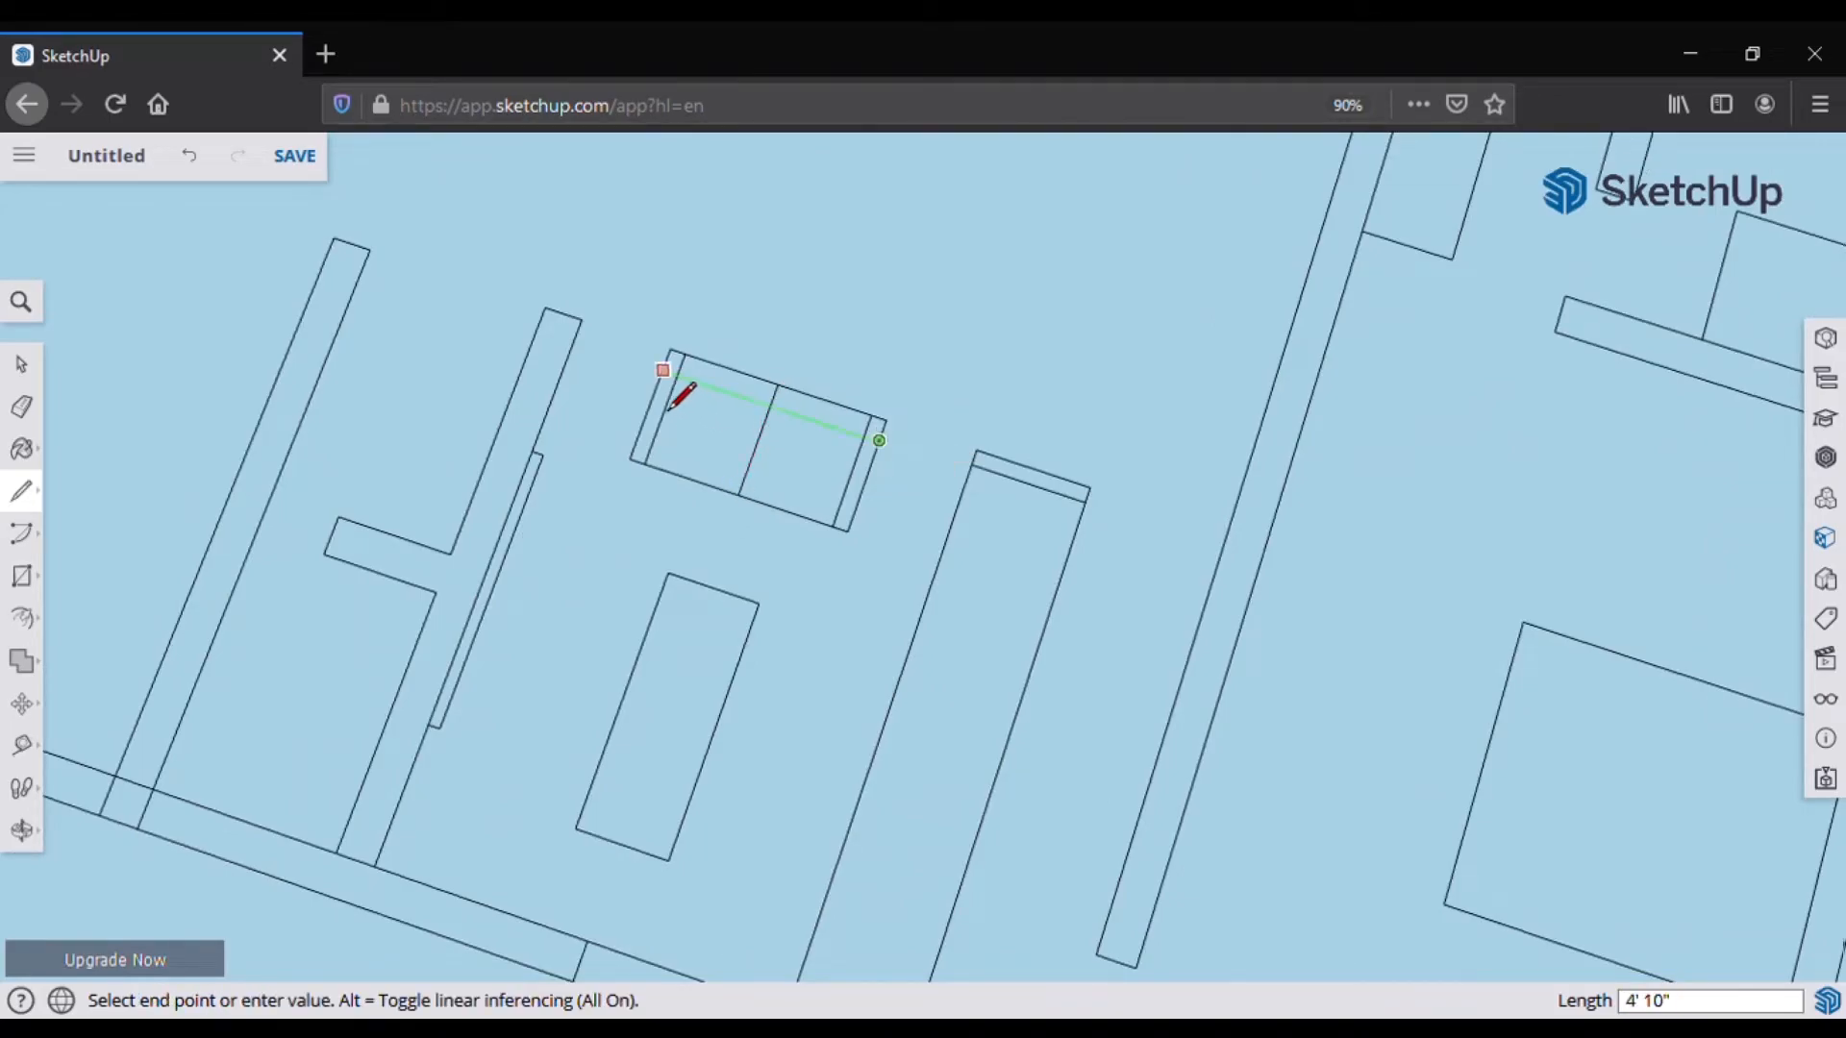
pyautogui.click(677, 379)
# Step: Draw a line along the long side of the shelf rectangle
pyautogui.press('e')
pyautogui.scroll(1, 700, 384)
pyautogui.scroll(-2, 745, 373)
pyautogui.click(28, 491)
pyautogui.click(832, 843)
pyautogui.scroll(3, 834, 844)
pyautogui.press('Escape')
pyautogui.click(838, 811)
pyautogui.scroll(-3, 852, 754)
pyautogui.click(964, 435)
pyautogui.scroll(1, 974, 569)
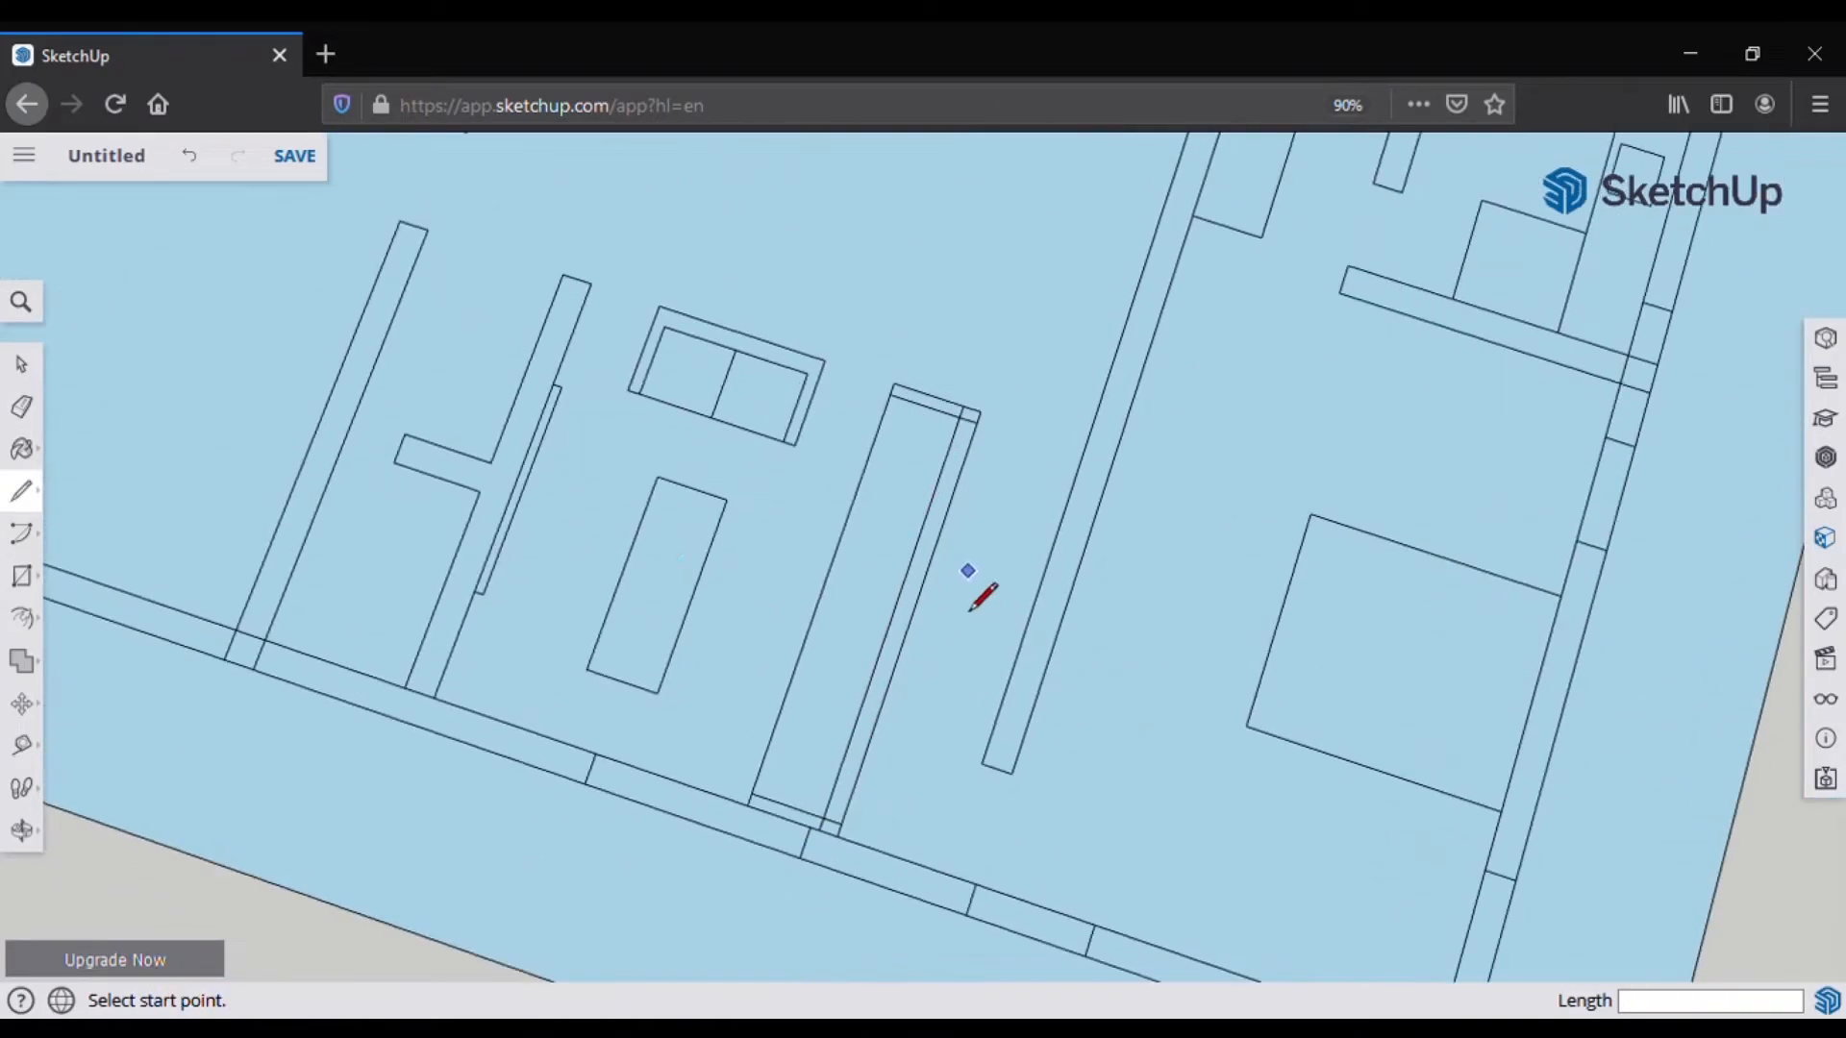
# Step: Try two cross lines on the shelf, then undo the misplaced ones
pyautogui.click(823, 591)
pyautogui.click(892, 613)
pyautogui.click(857, 493)
pyautogui.click(926, 515)
pyautogui.click(873, 443)
pyautogui.hotkey('ctrl', 'z')
pyautogui.hotkey('ctrl', 'z')
pyautogui.click(795, 445)
pyautogui.press('Escape')
# Step: Split the shelf rectangle with a double cross line spaced 4 inches apart
pyautogui.click(751, 793)
pyautogui.click(893, 433)
pyautogui.click(824, 590)
pyautogui.click(908, 616)
pyautogui.click(825, 591)
pyautogui.write('4')
pyautogui.press('Return')
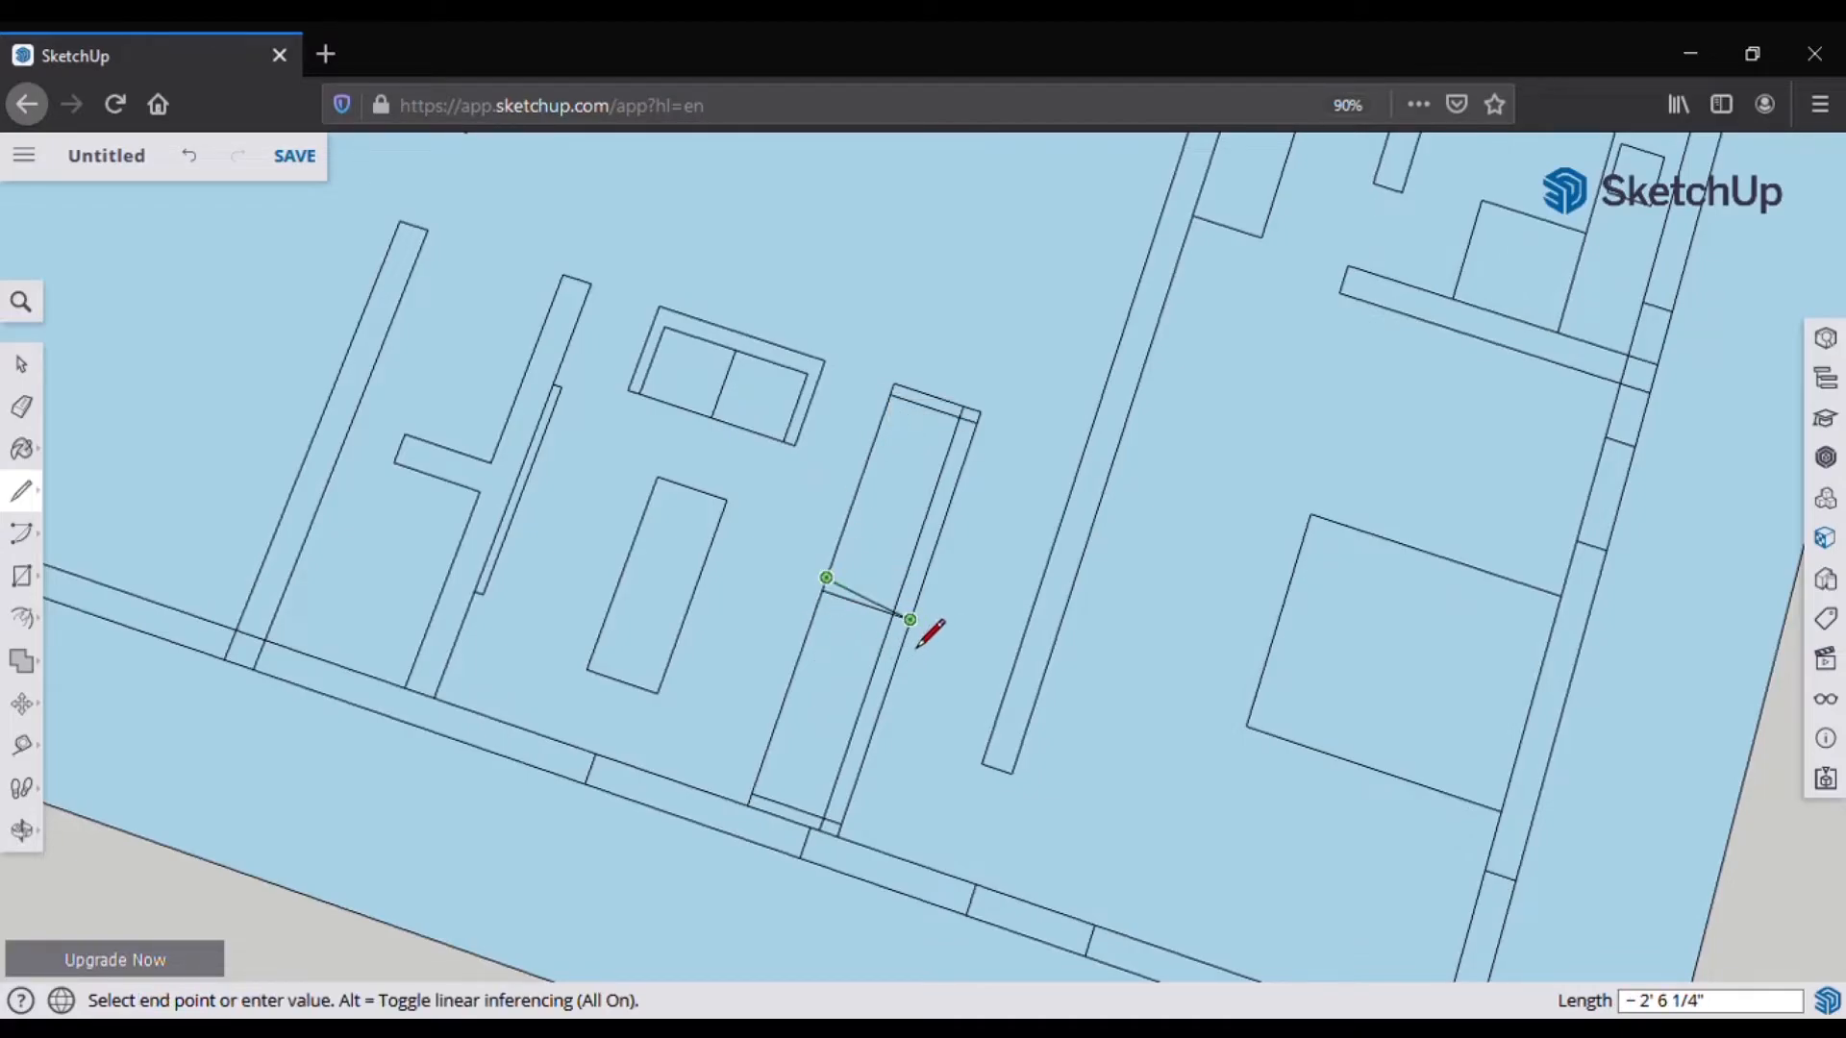
pyautogui.click(908, 624)
# Step: Bring up the save-to-project dialog
pyautogui.press('e')
pyautogui.scroll(3, 966, 640)
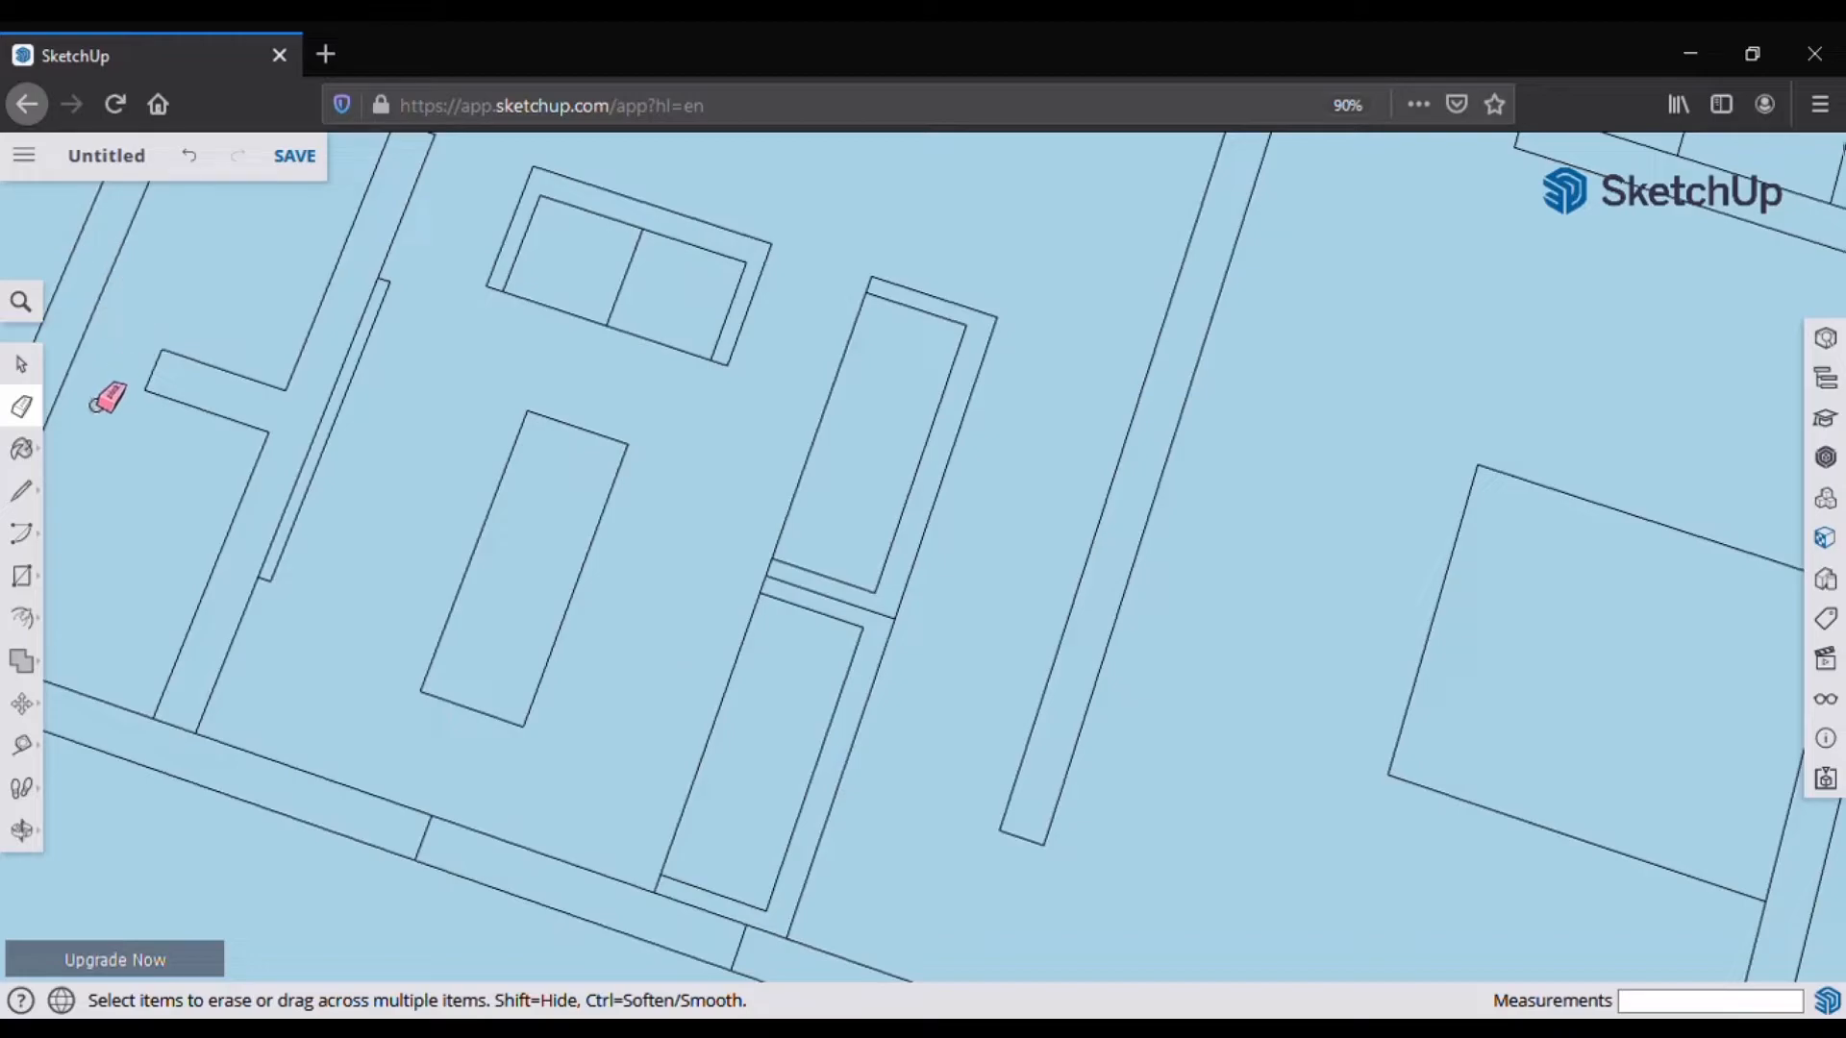
pyautogui.click(295, 157)
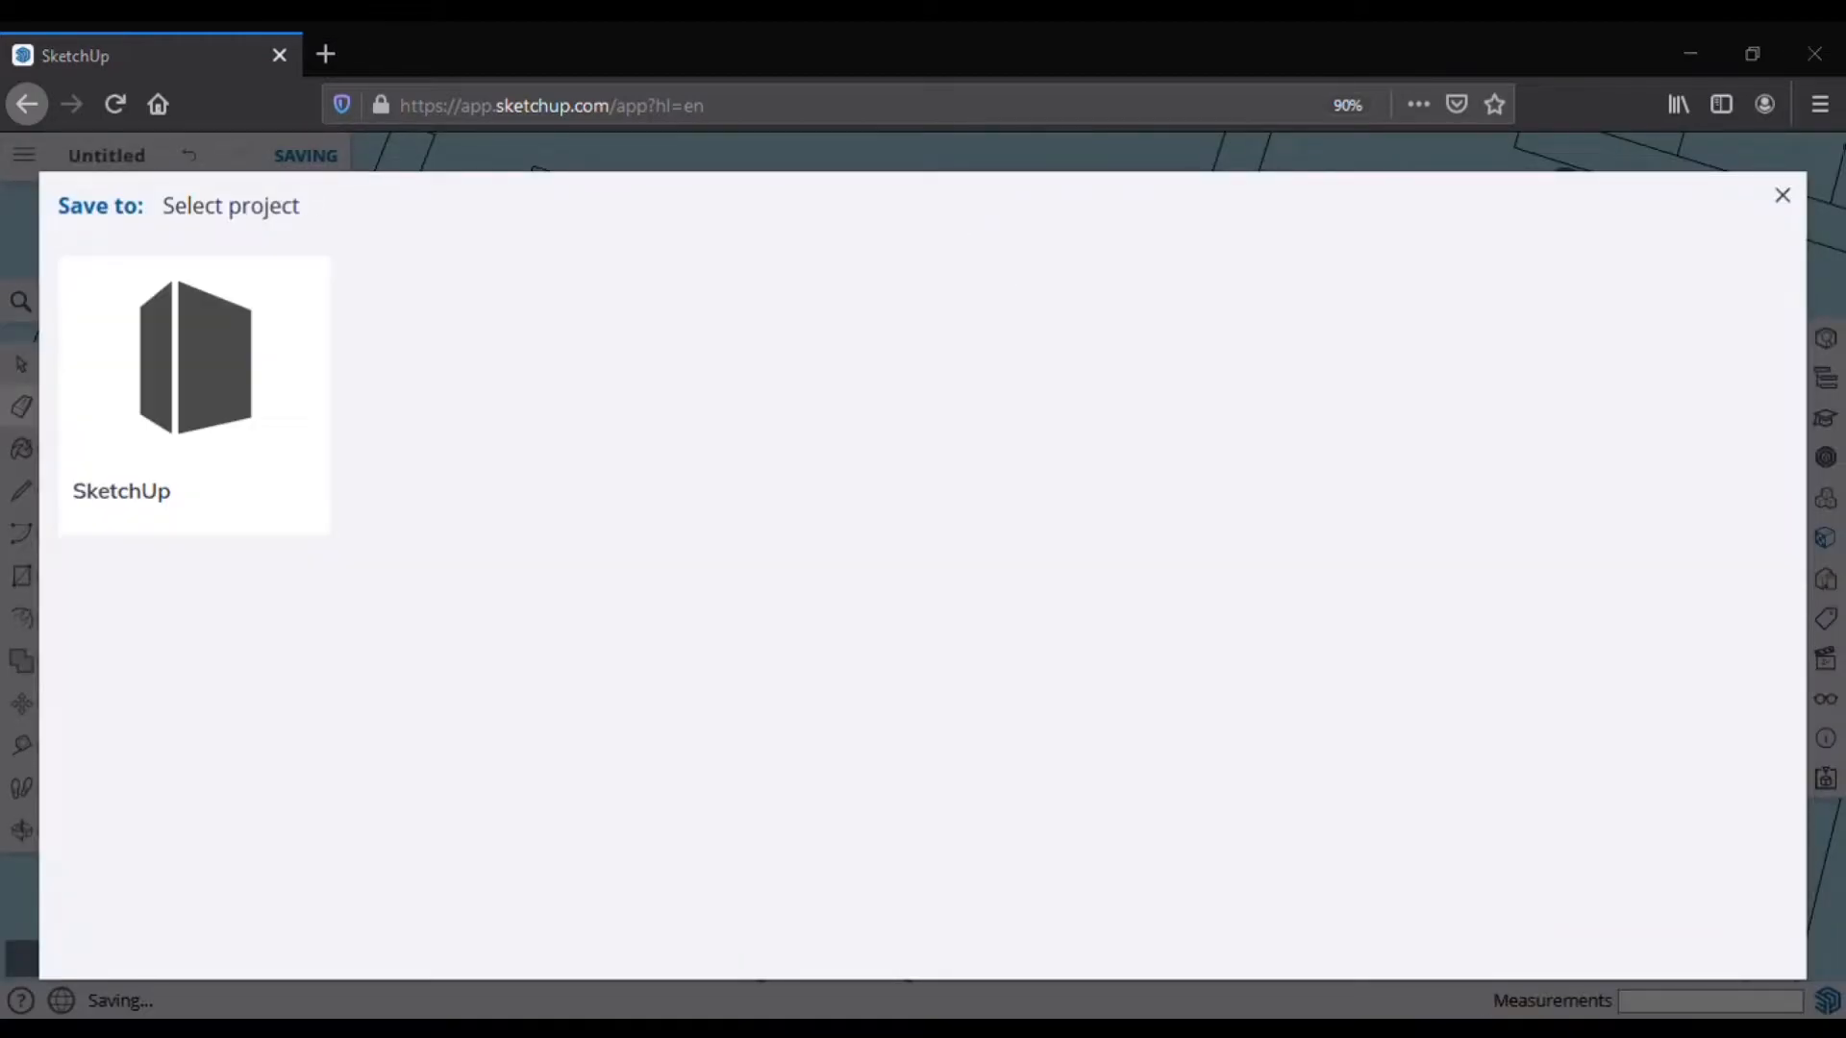
# Step: Save the model as 'dream home' in the SketchUp project folder
pyautogui.click(216, 468)
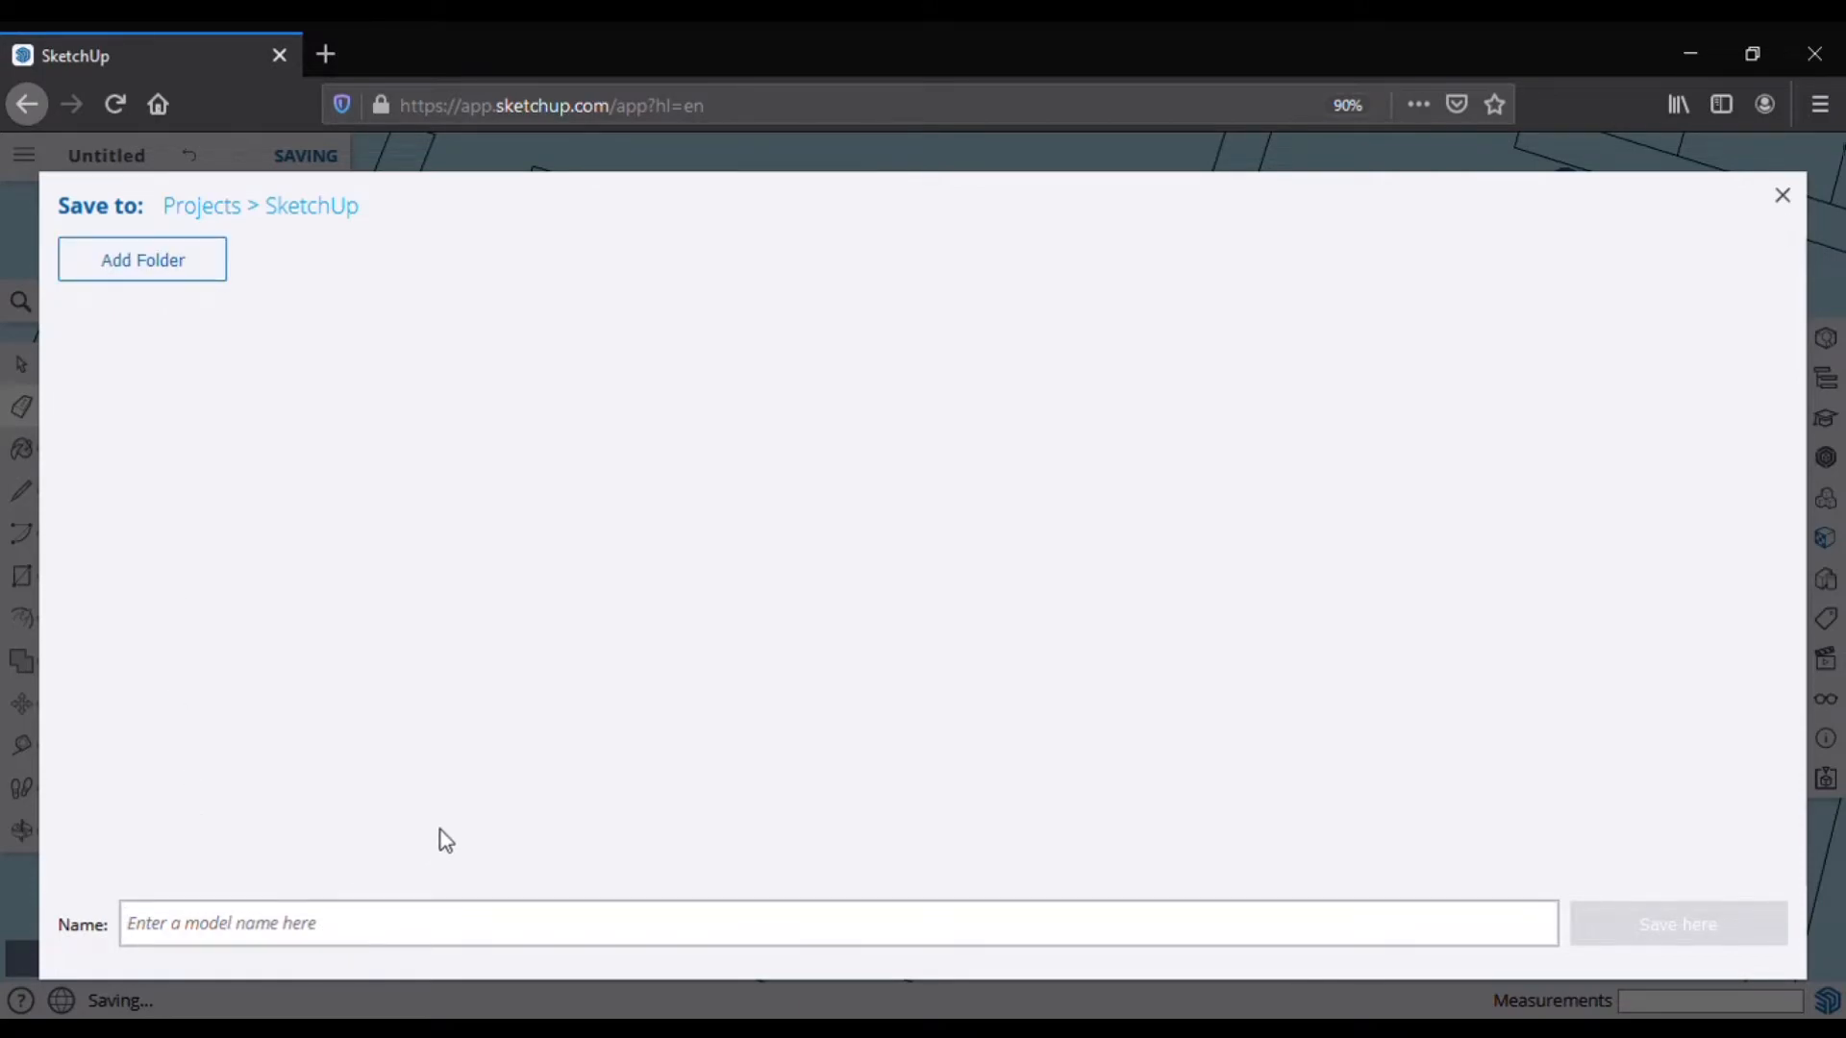
pyautogui.write('m')
pyautogui.press('BackSpace')
pyautogui.write('dream home')
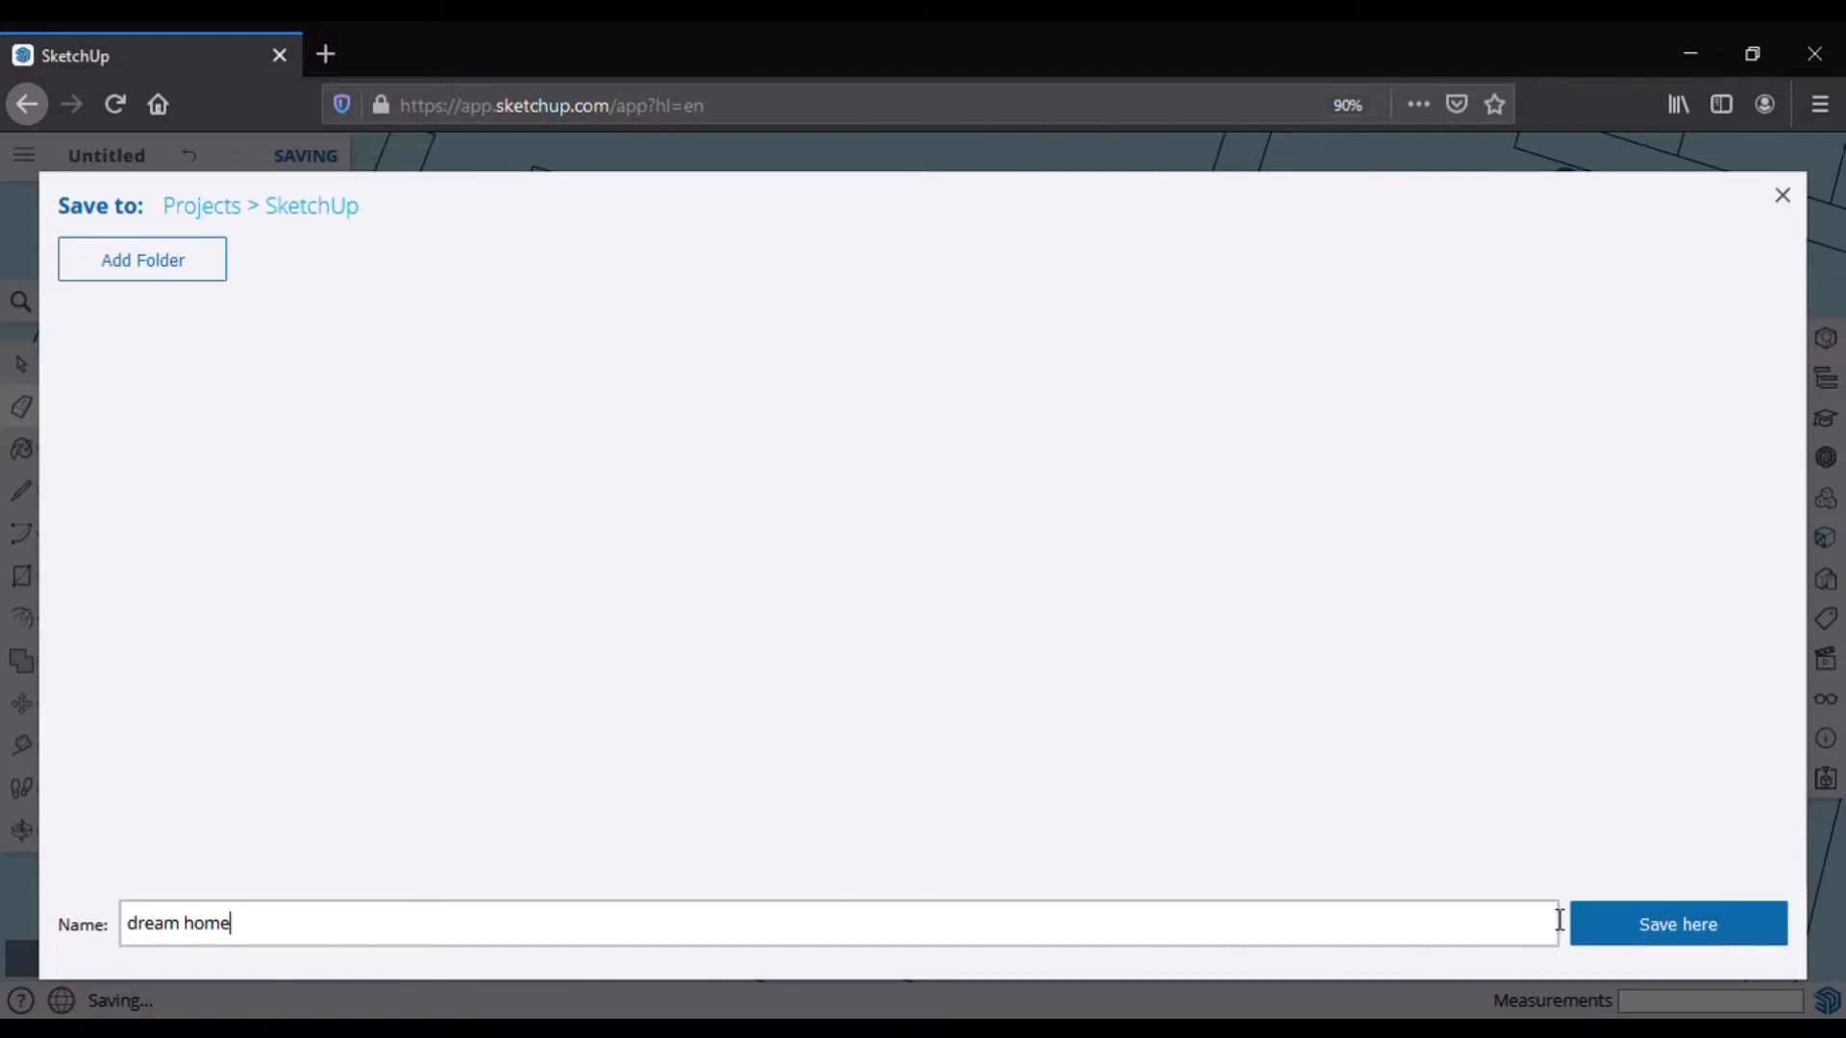
pyautogui.click(1653, 933)
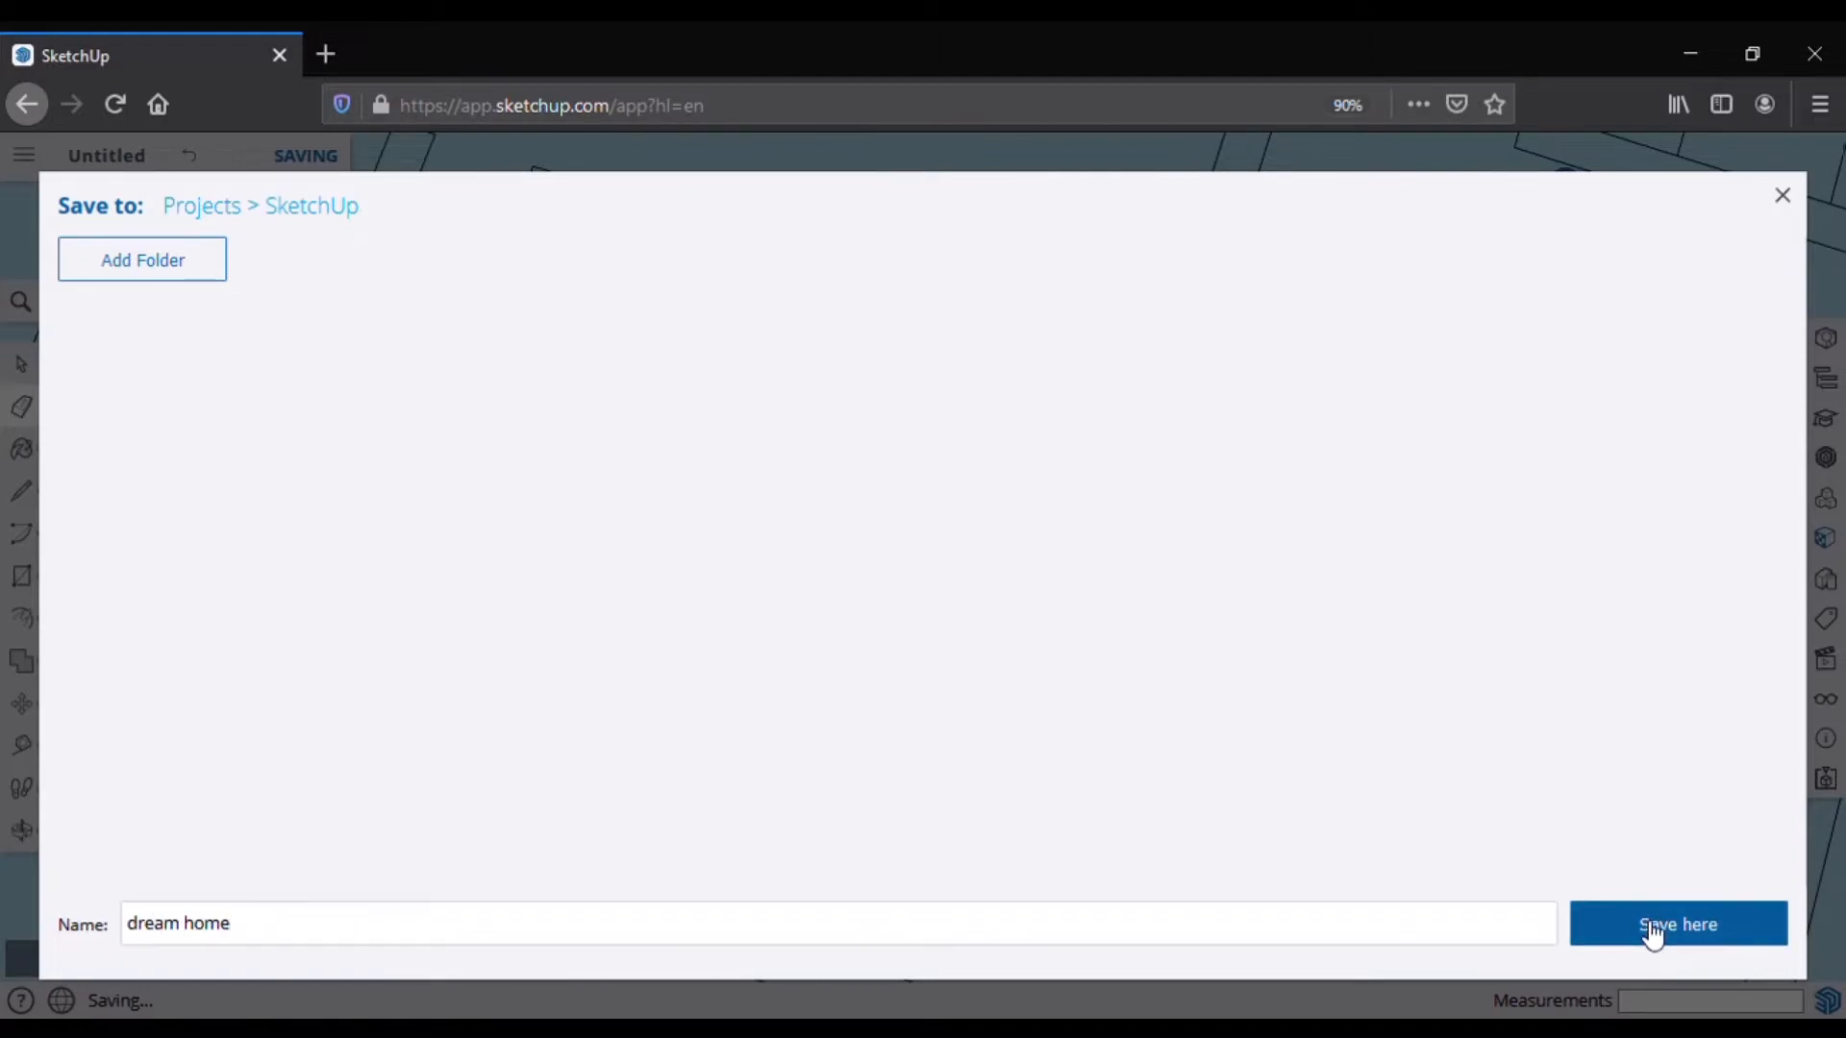
pyautogui.scroll(-4, 1094, 673)
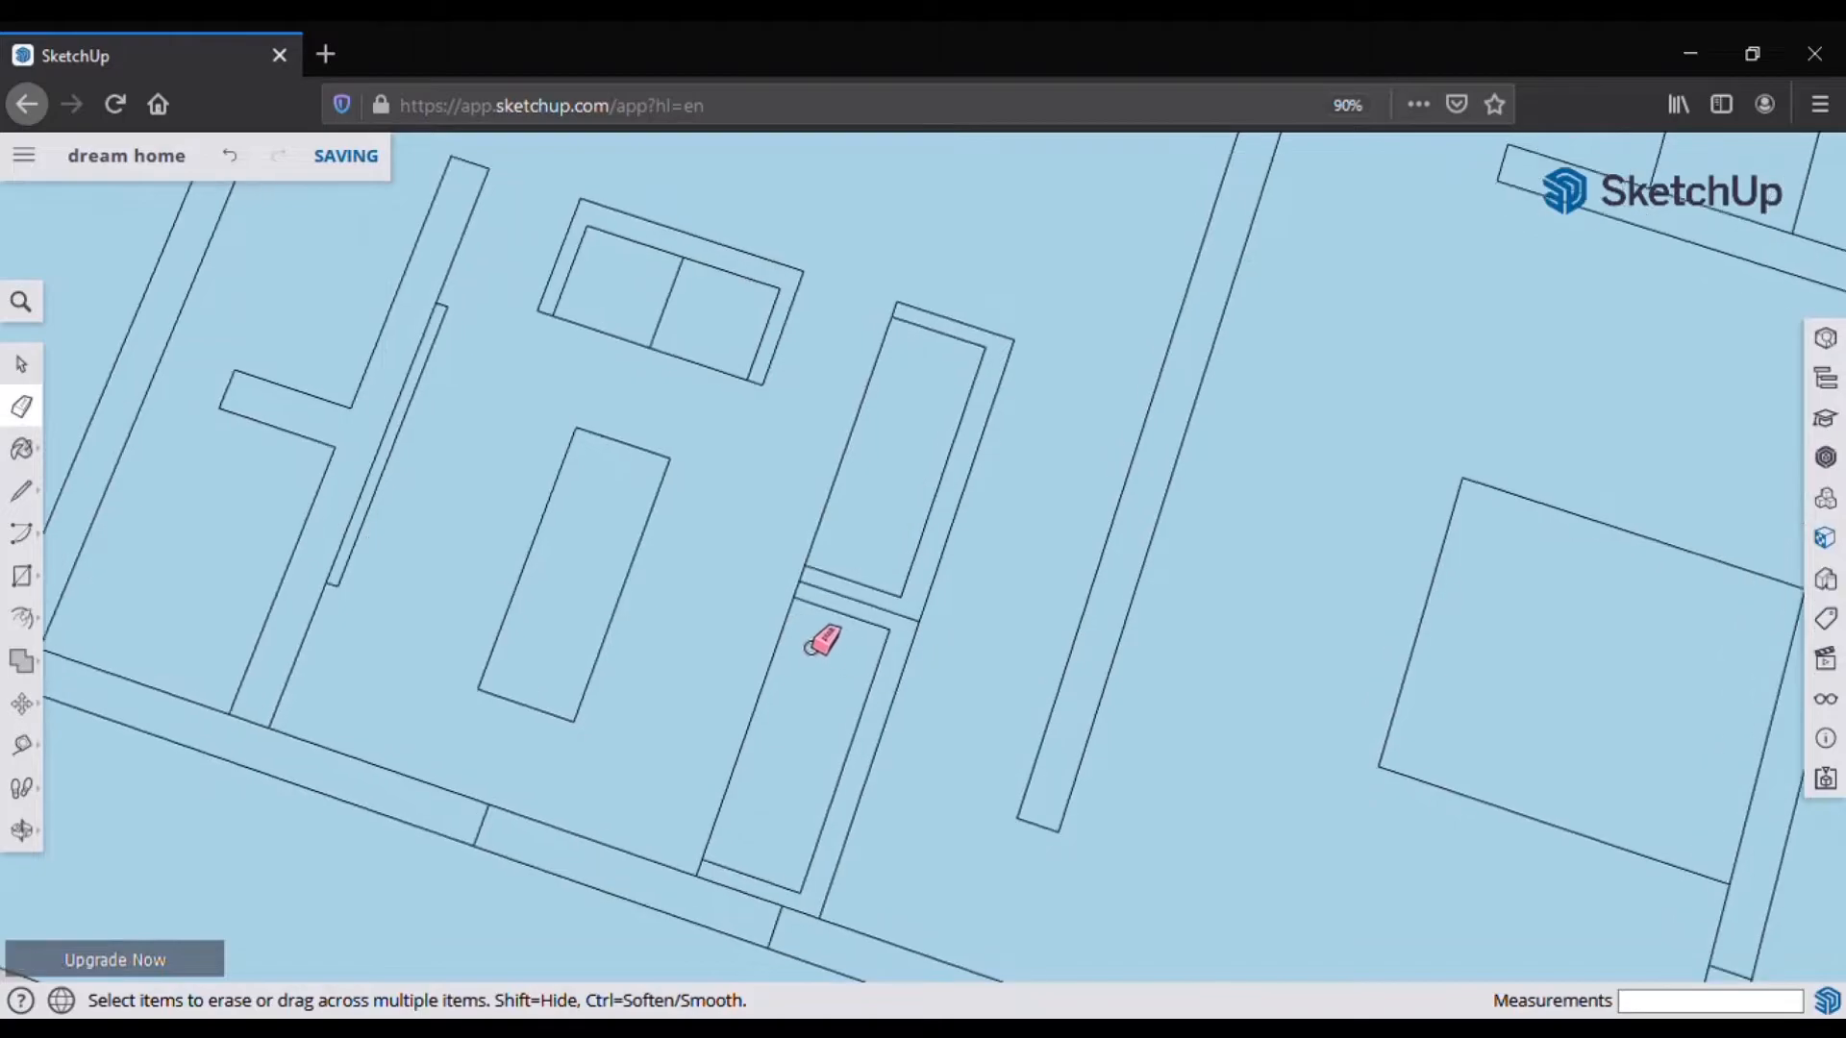
# Step: Divide the upper shelf's side edge into 3 and draw two dividers at the division points
pyautogui.scroll(-2, 921, 643)
pyautogui.click(23, 491)
pyautogui.click(834, 575)
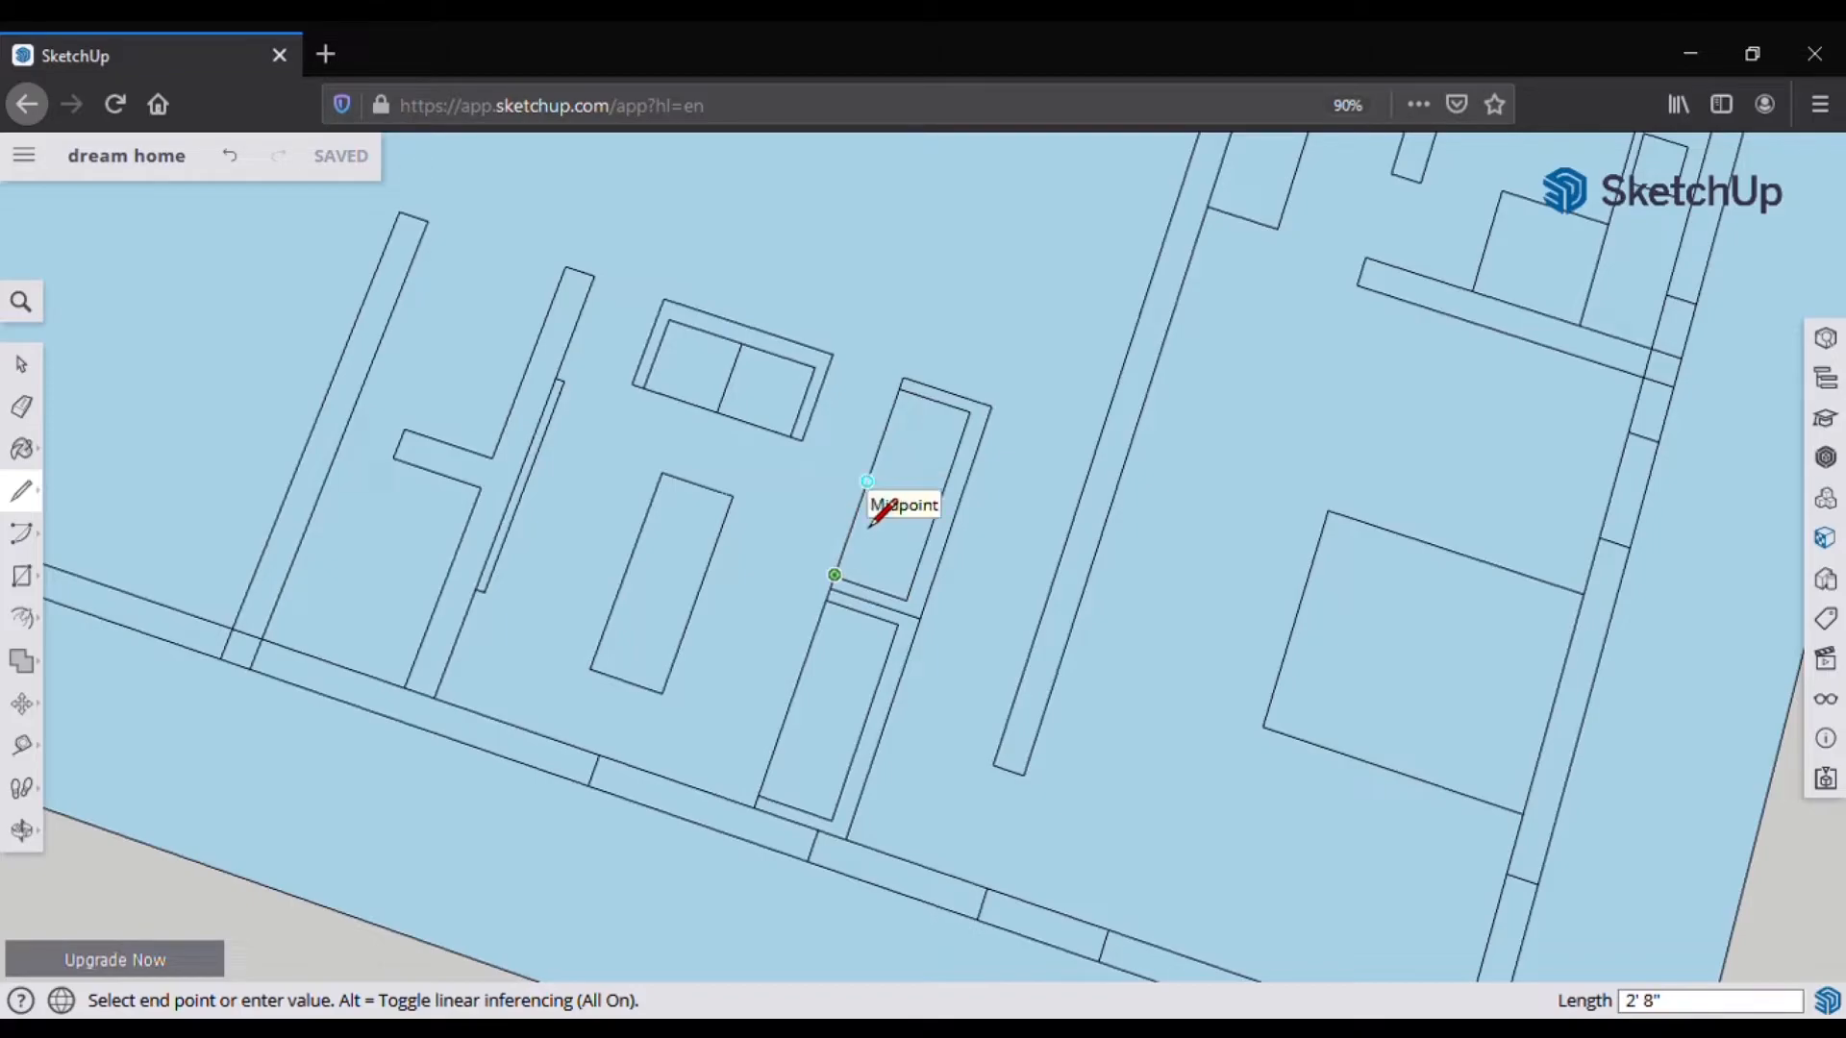
pyautogui.press('Escape')
pyautogui.rightClick(862, 502)
pyautogui.click(962, 807)
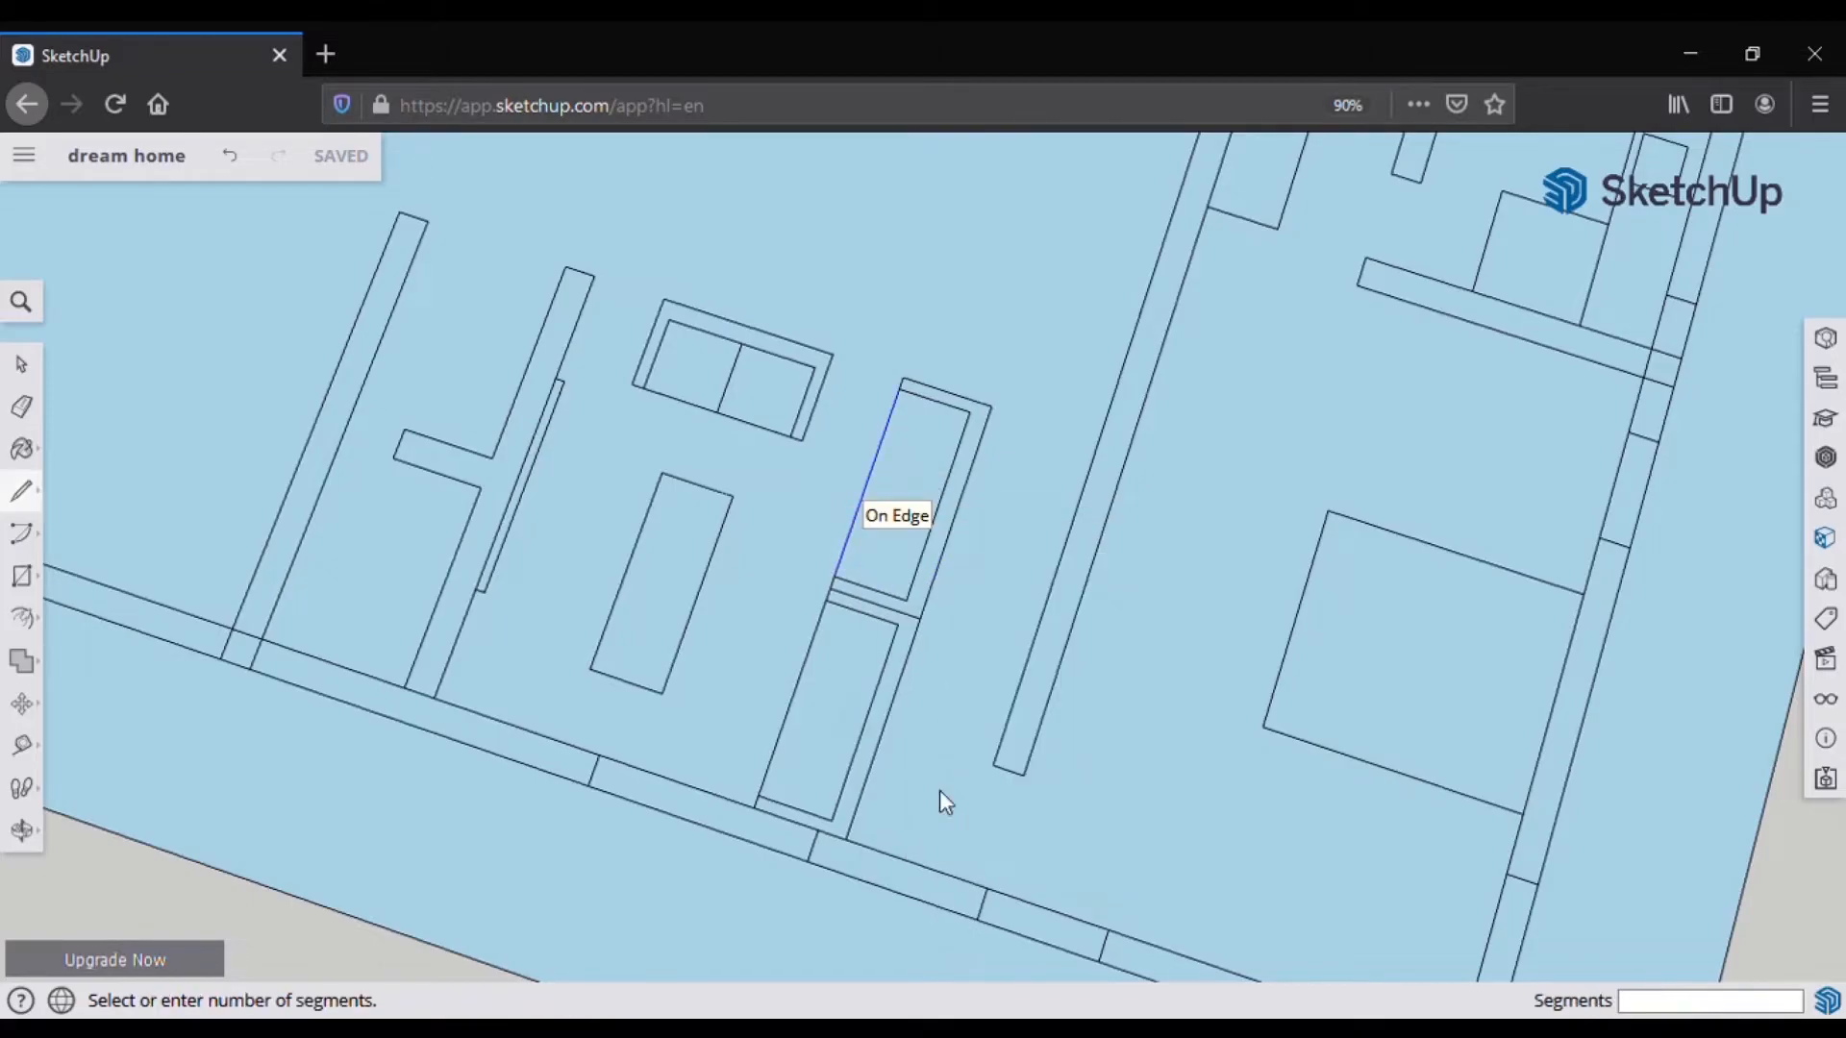
pyautogui.click(865, 523)
pyautogui.press('l')
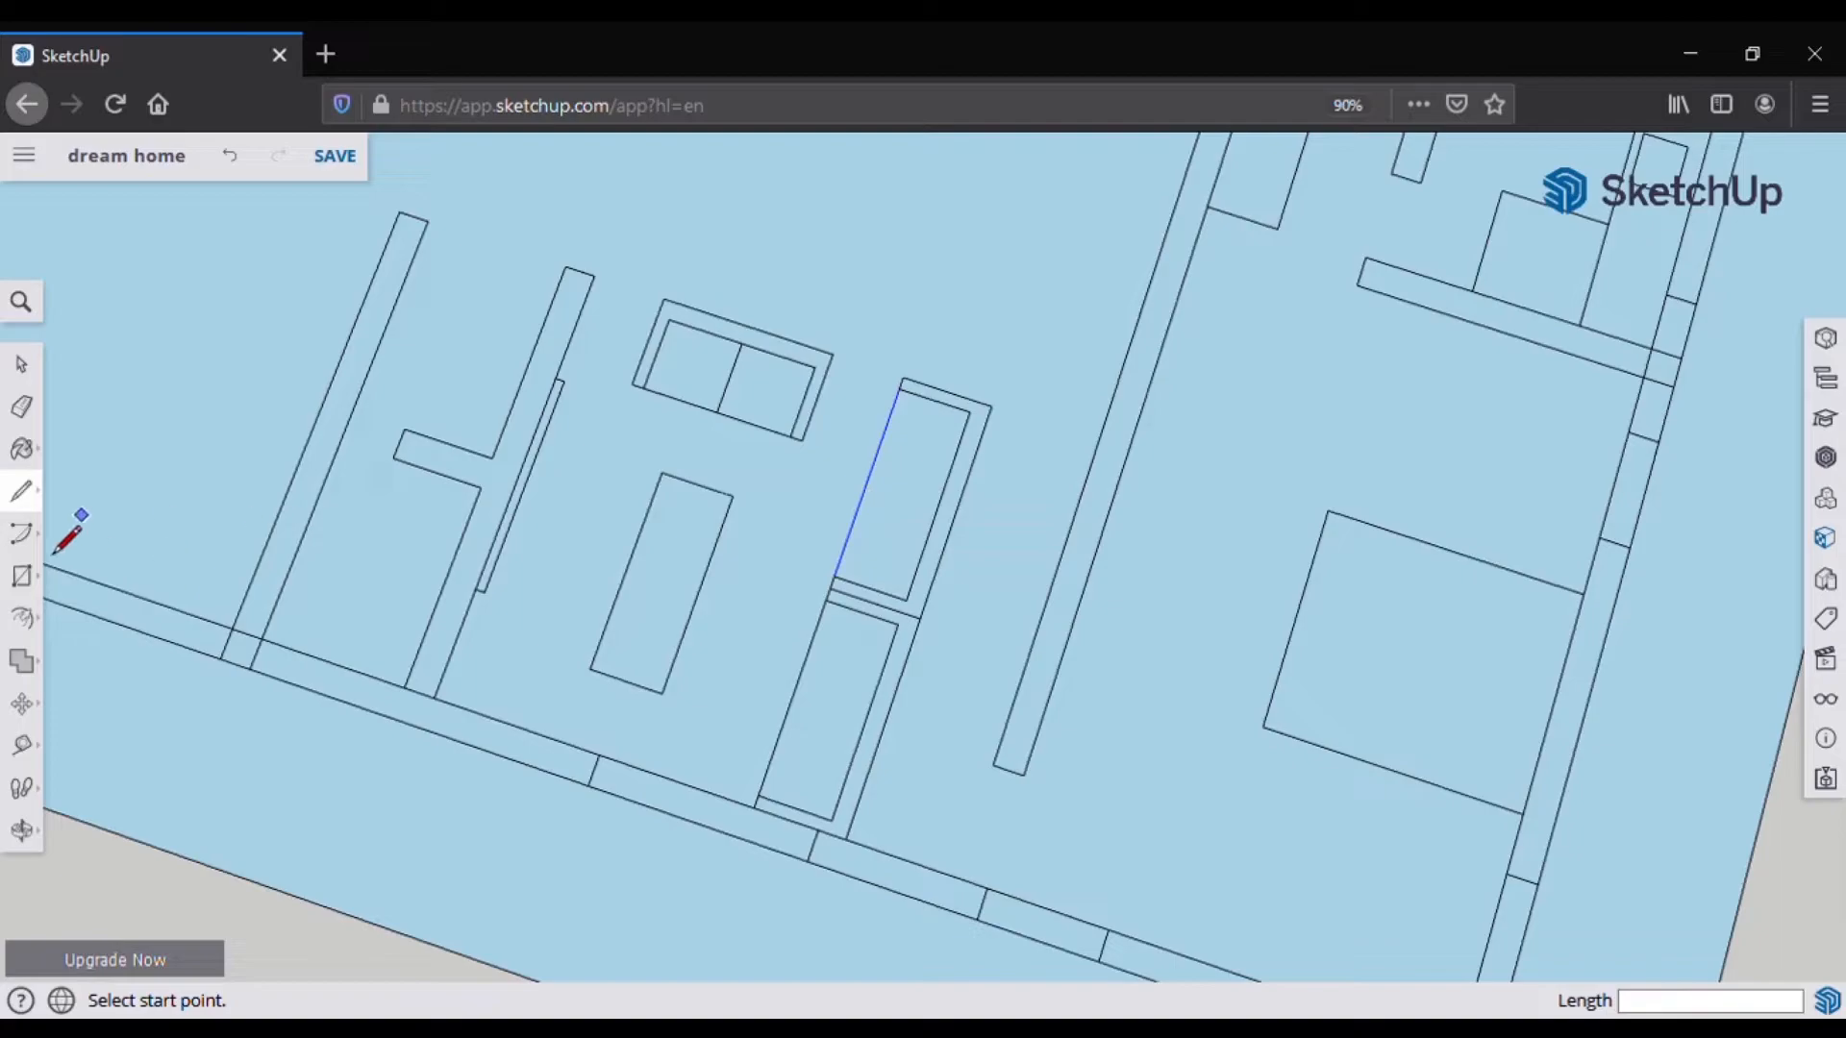
pyautogui.click(856, 512)
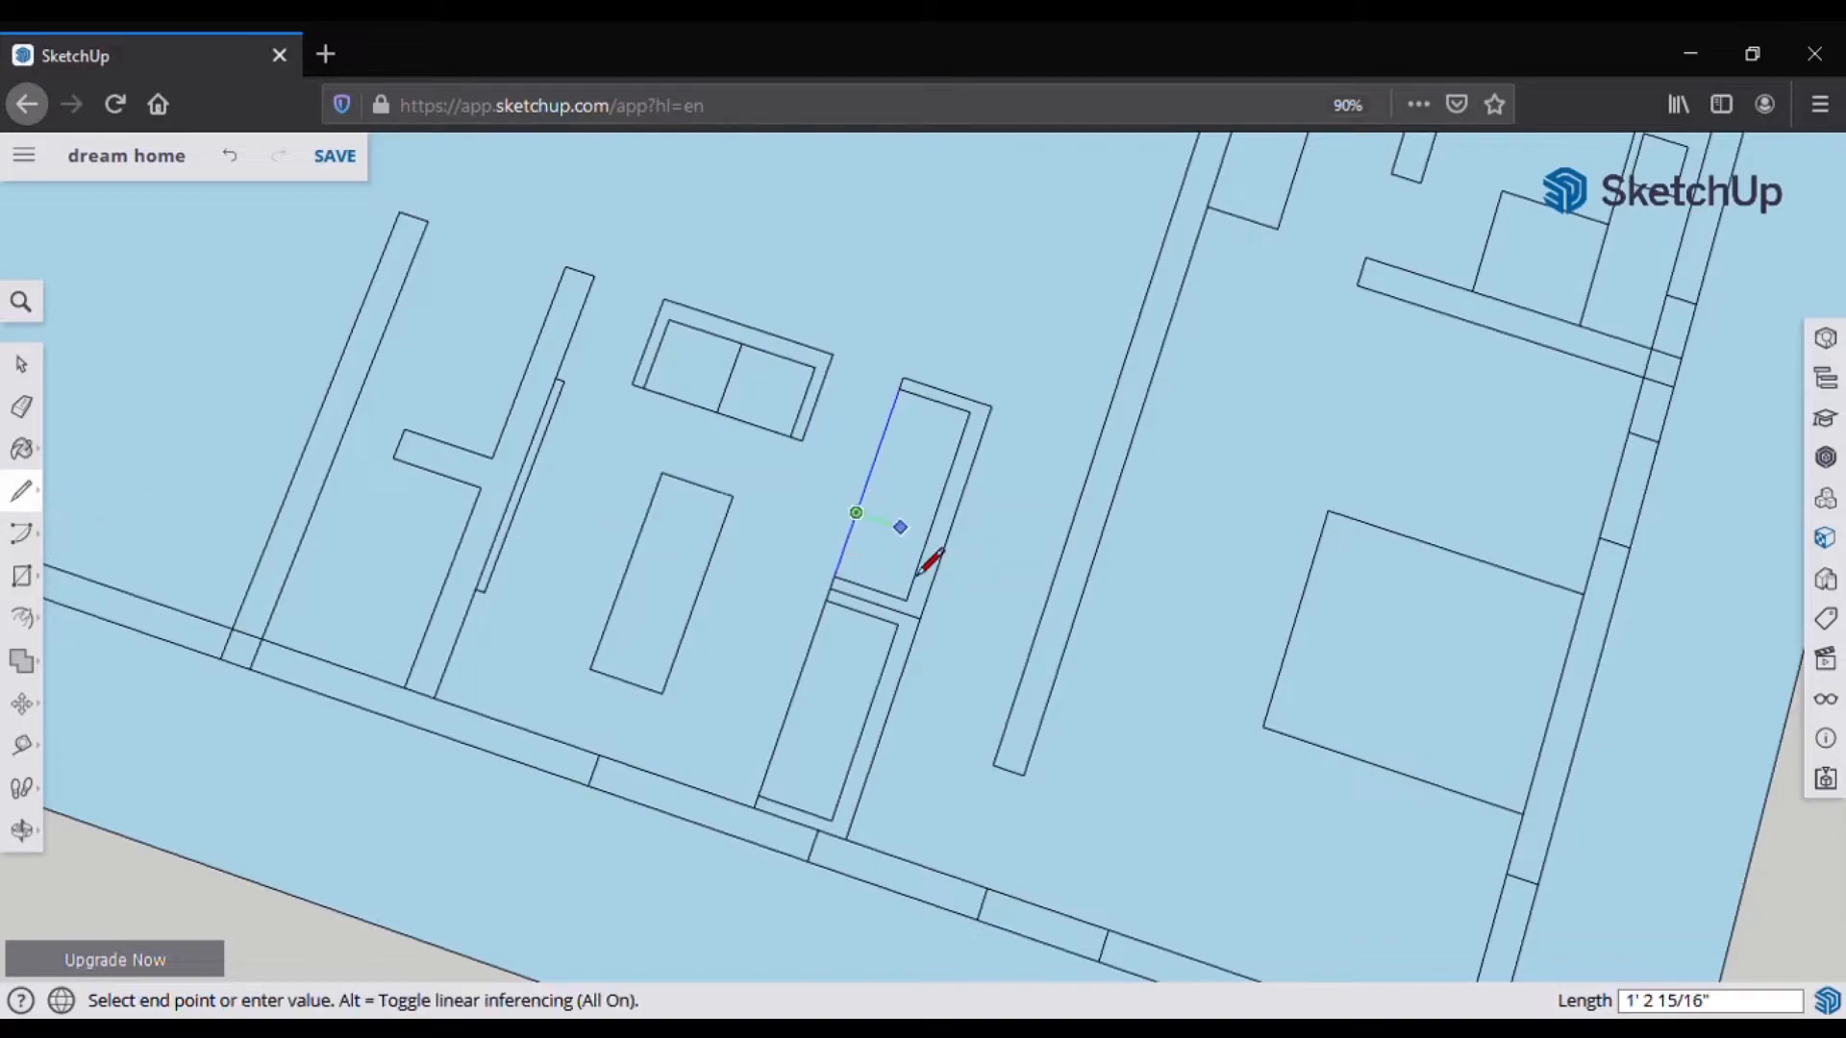
pyautogui.click(927, 534)
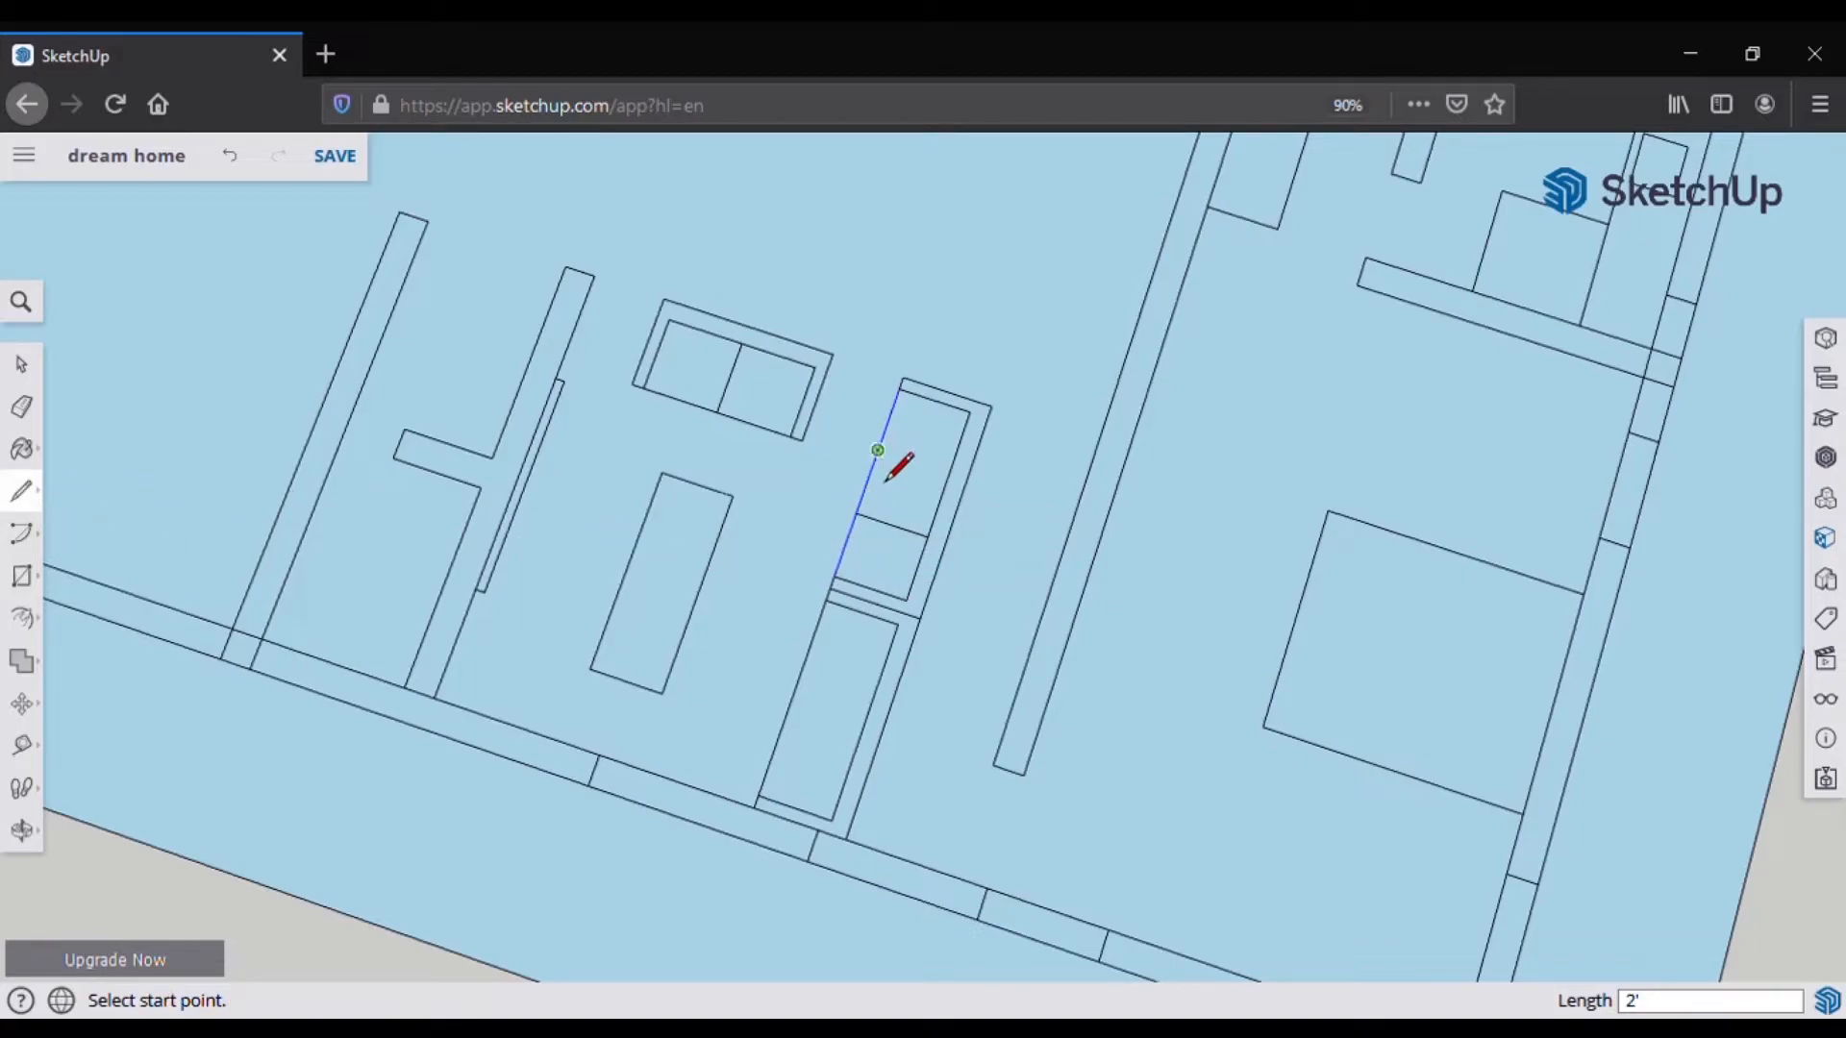
pyautogui.click(878, 450)
pyautogui.click(947, 521)
# Step: Divide the lower shelf's edge into three segments
pyautogui.rightClick(790, 740)
pyautogui.click(836, 931)
pyautogui.click(796, 748)
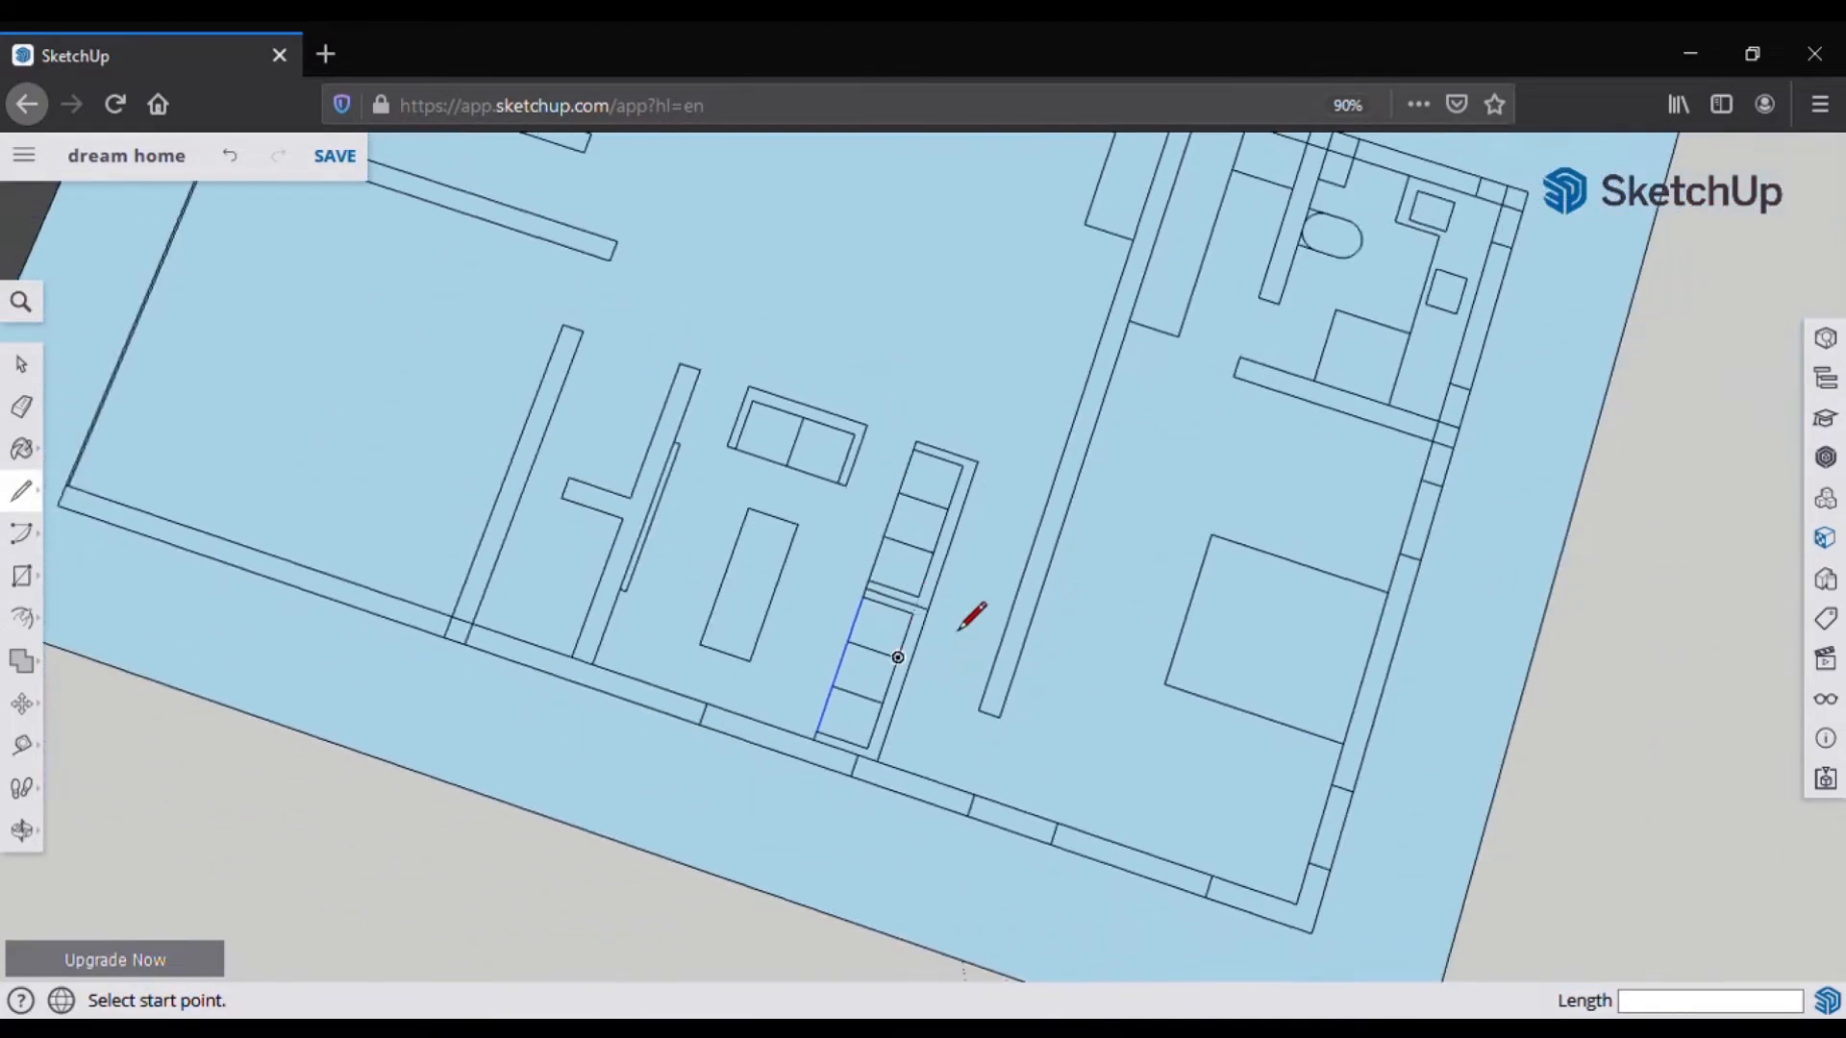
pyautogui.scroll(5, 958, 630)
# Step: Draw narrow strips along both long sides of the dining table
pyautogui.click(804, 490)
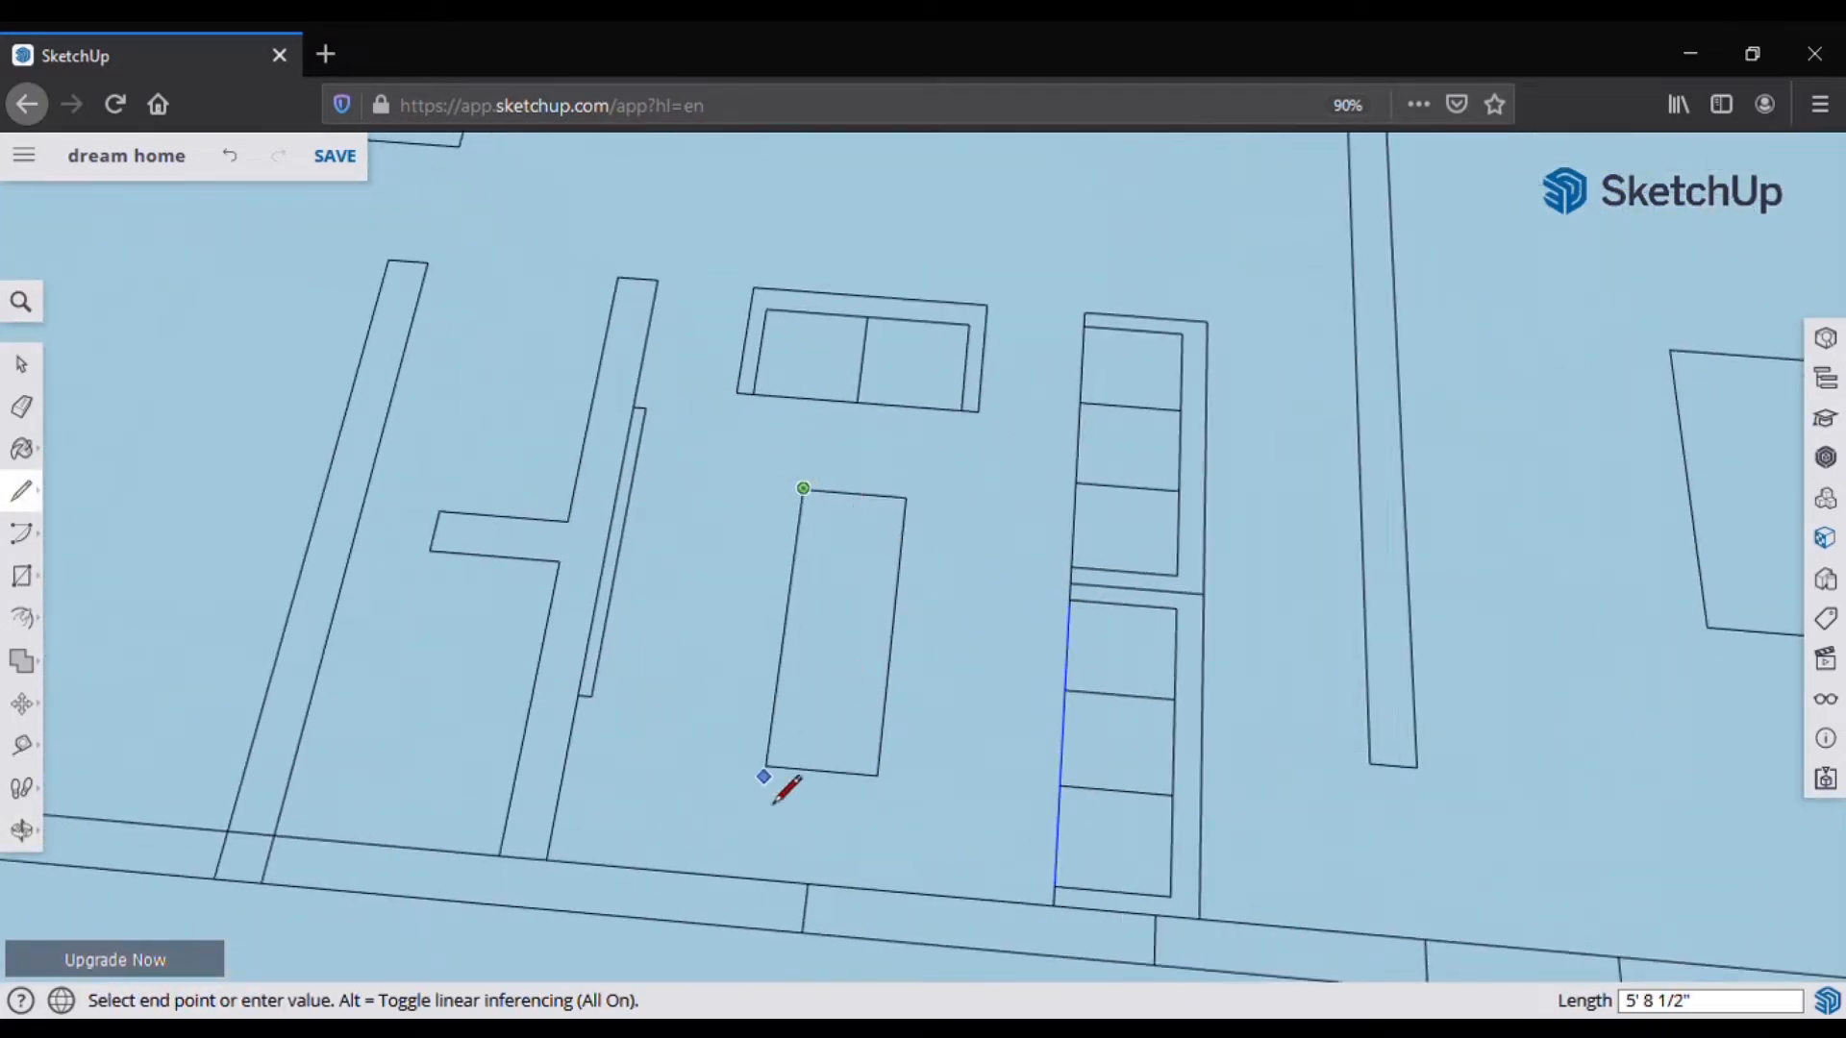
pyautogui.click(790, 489)
pyautogui.click(753, 765)
pyautogui.click(766, 766)
pyautogui.click(878, 774)
pyautogui.click(891, 777)
pyautogui.click(921, 482)
pyautogui.press('Escape')
pyautogui.click(905, 497)
pyautogui.click(919, 497)
# Step: Erase the leftover stub and stray strip lines
pyautogui.click(21, 406)
pyautogui.click(920, 488)
pyautogui.click(893, 625)
pyautogui.click(785, 630)
pyautogui.scroll(-2, 807, 524)
# Step: Save the latest changes to the model
pyautogui.click(335, 157)
pyautogui.scroll(-7, 817, 543)
pyautogui.scroll(10, 1010, 466)
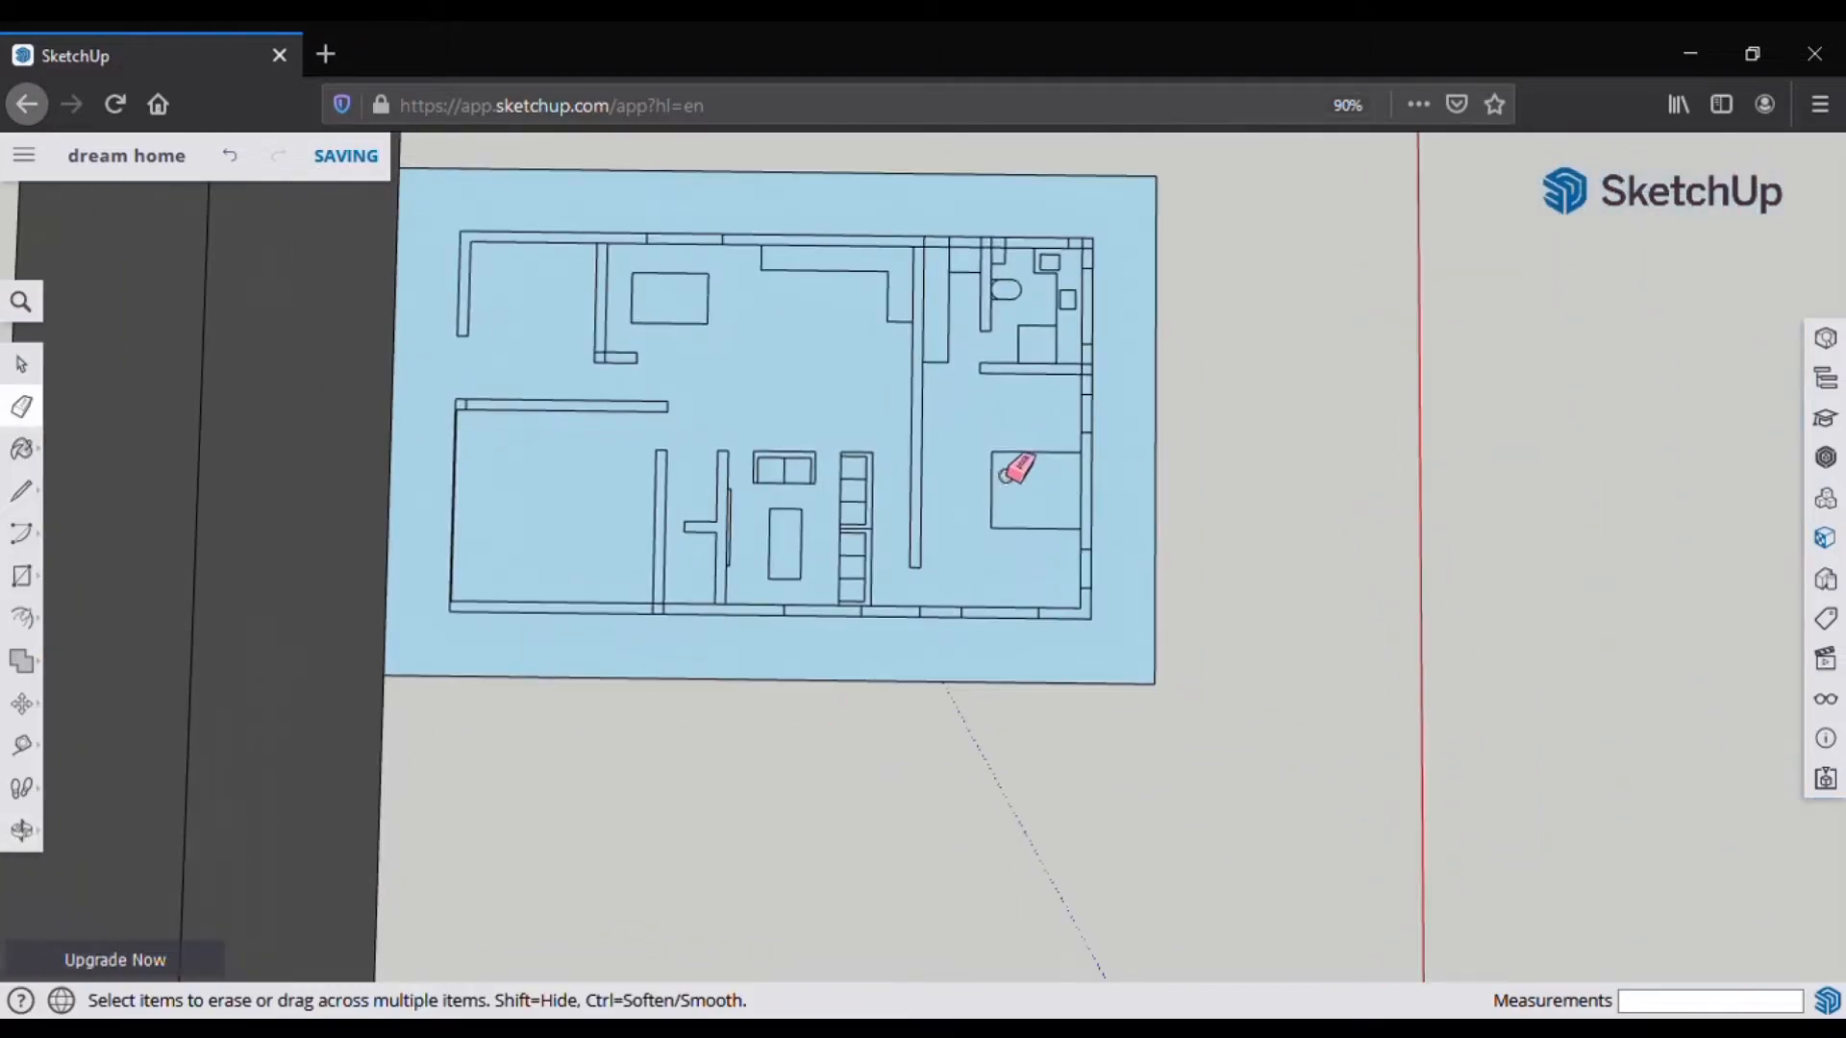
# Step: Draw a line down the table's right edge and a 6-inch strip beside it
pyautogui.click(21, 492)
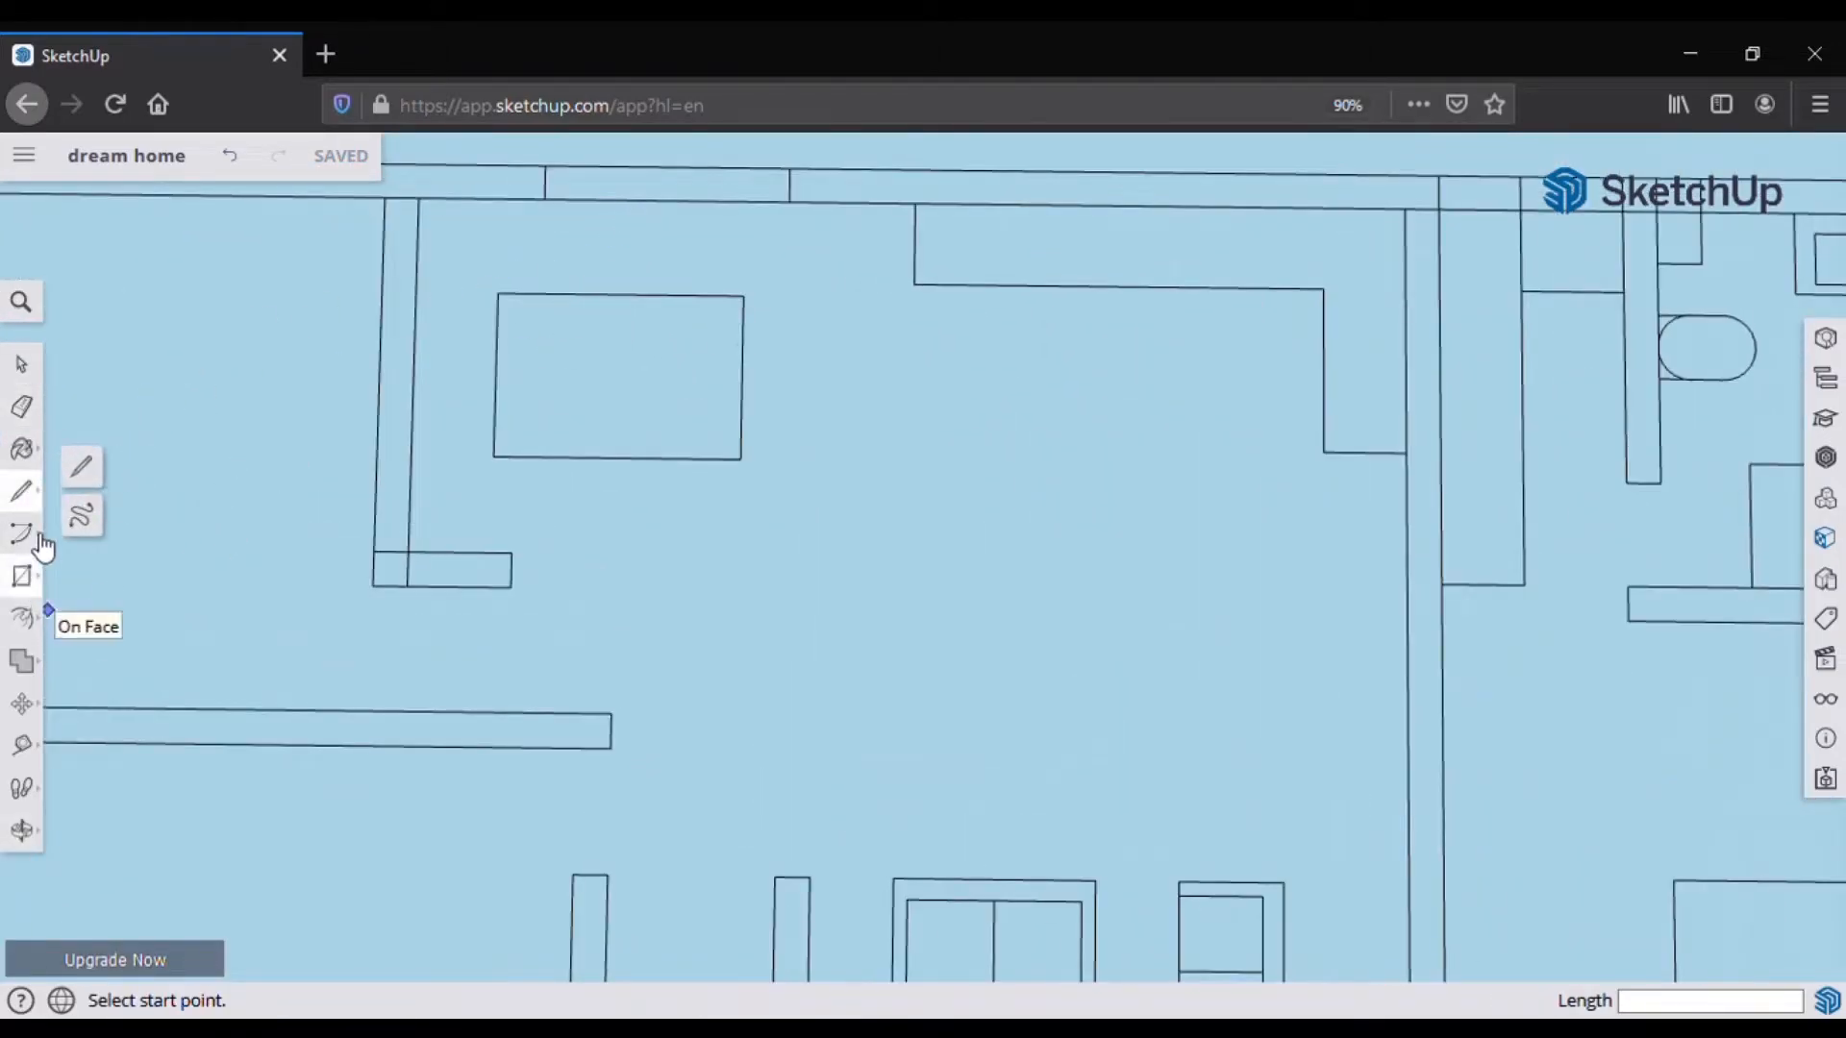
pyautogui.click(743, 294)
pyautogui.click(747, 488)
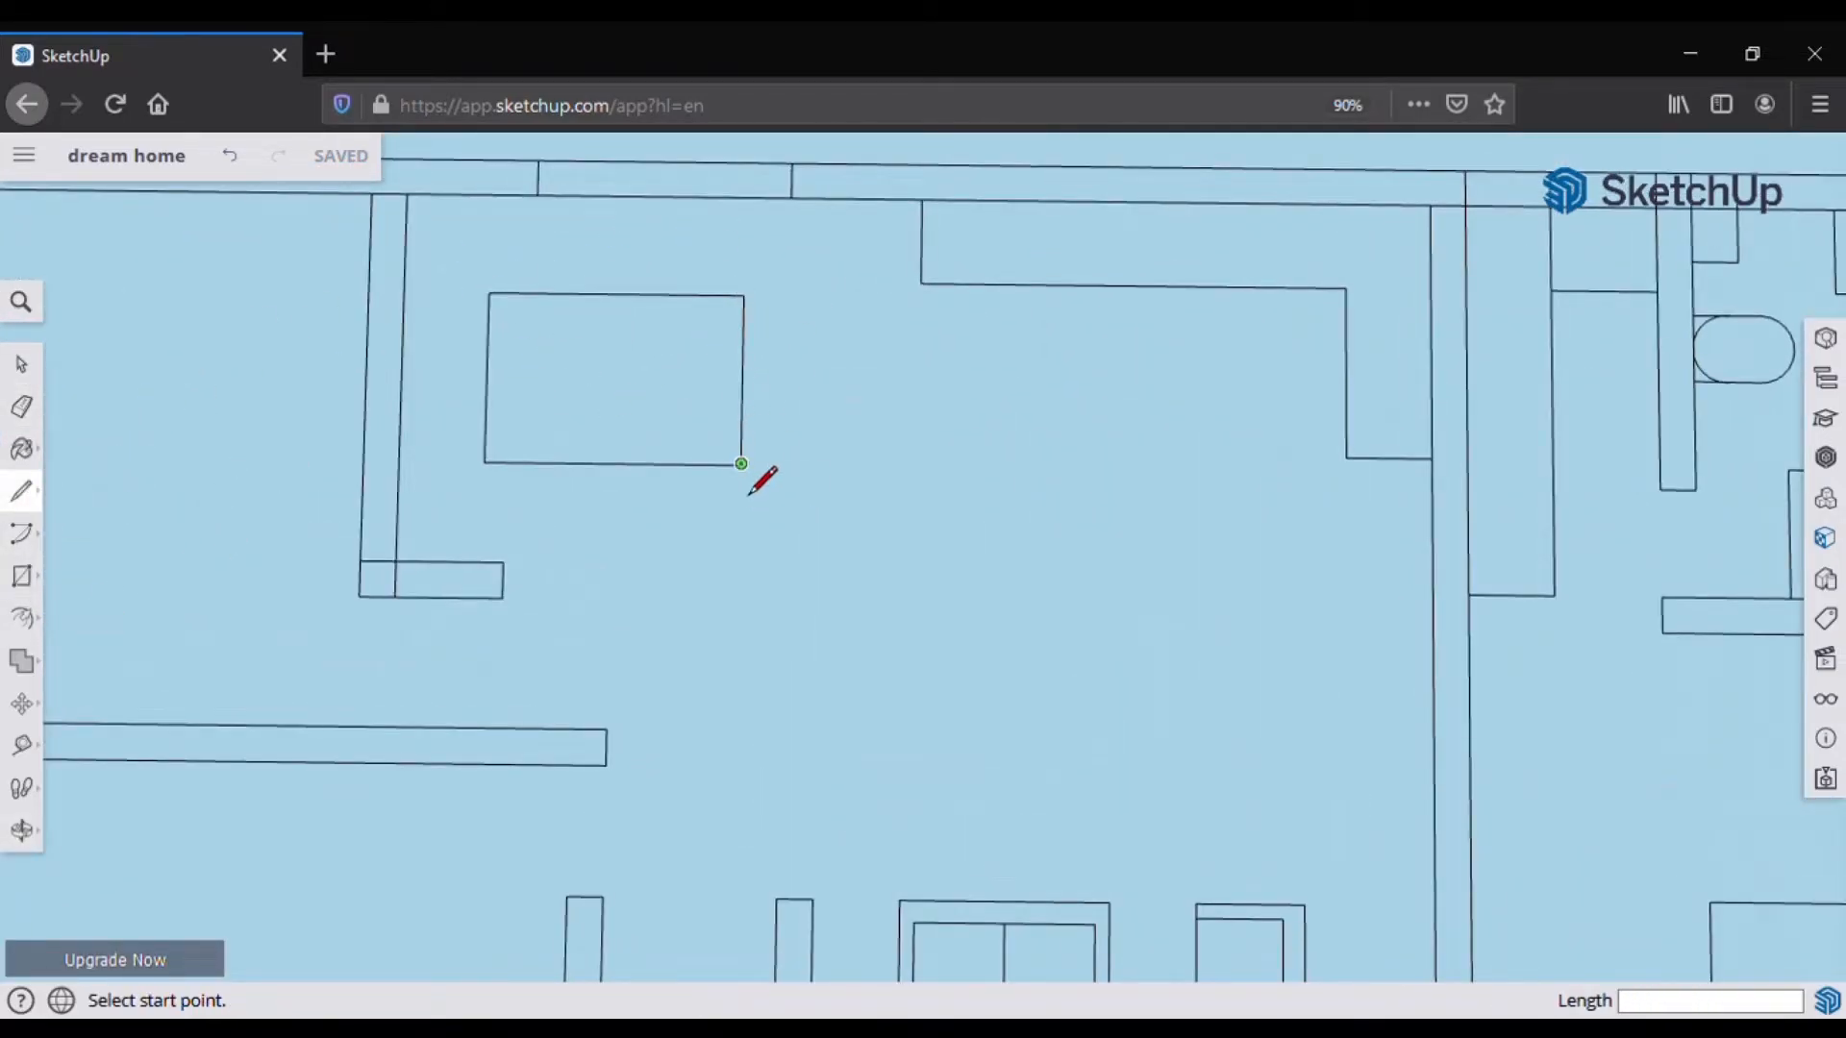
pyautogui.click(744, 296)
pyautogui.write('6')
pyautogui.press('Return')
pyautogui.click(762, 466)
pyautogui.click(741, 465)
pyautogui.click(762, 467)
pyautogui.write('6')
pyautogui.press('Return')
# Step: Extend the 6-inch strip along the bottom and up the left side, closing the frame's top edge
pyautogui.click(486, 484)
pyautogui.click(484, 484)
pyautogui.write('6')
pyautogui.press('Return')
pyautogui.click(463, 483)
pyautogui.click(469, 254)
pyautogui.click(765, 257)
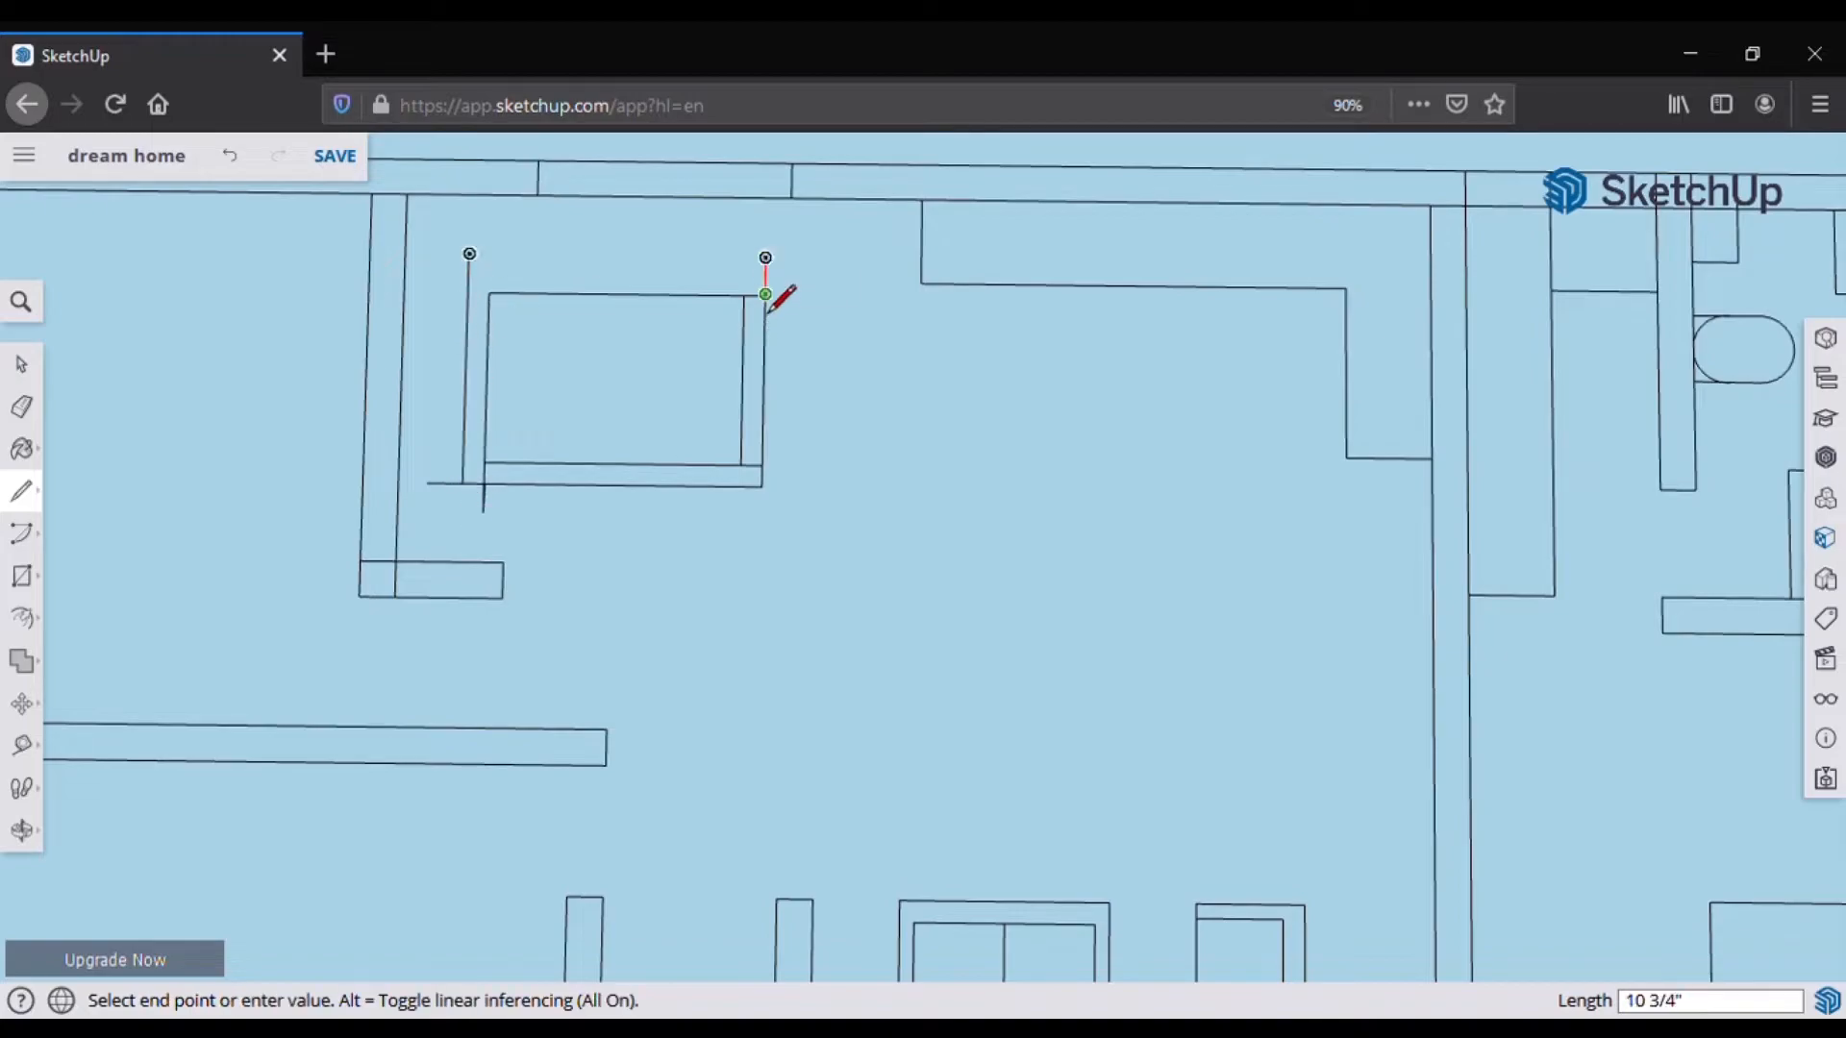
pyautogui.click(468, 271)
pyautogui.scroll(2, 466, 306)
pyautogui.press('e')
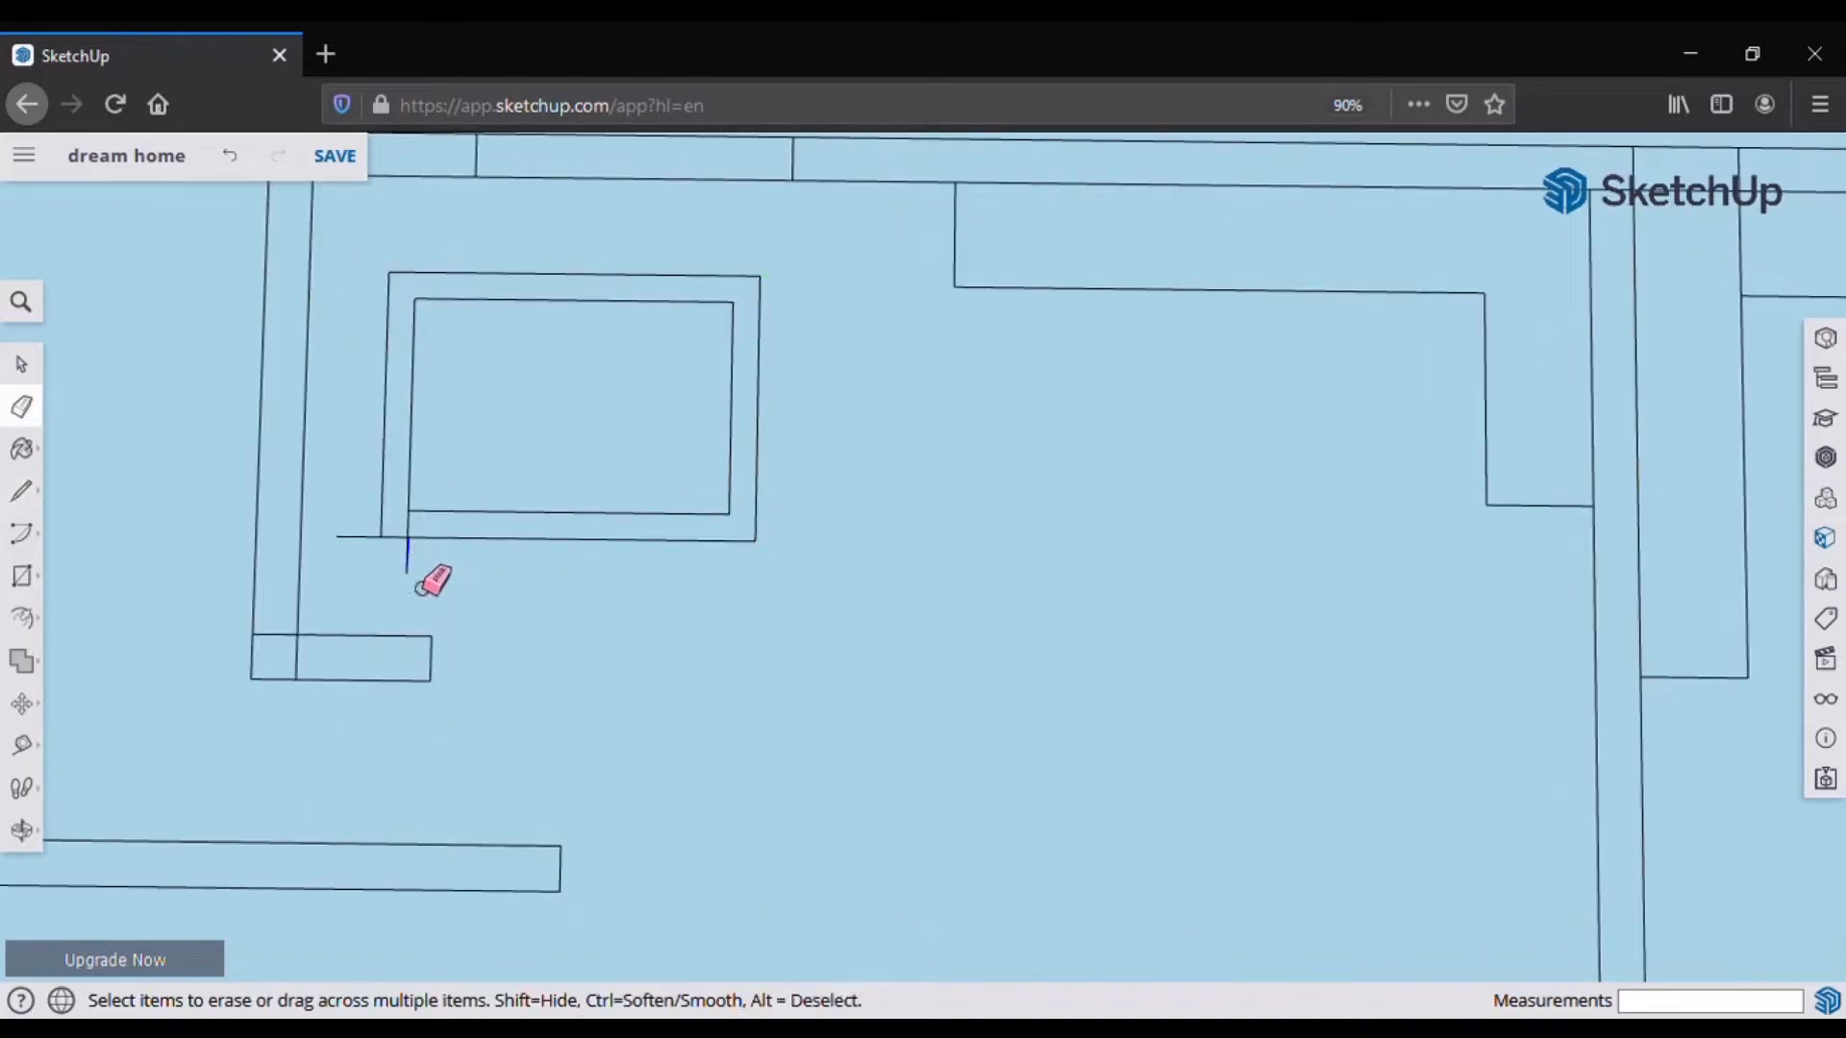
pyautogui.press('l')
# Step: Draw a horizontal line across the room and a vertical line down from the top wall
pyautogui.click(728, 408)
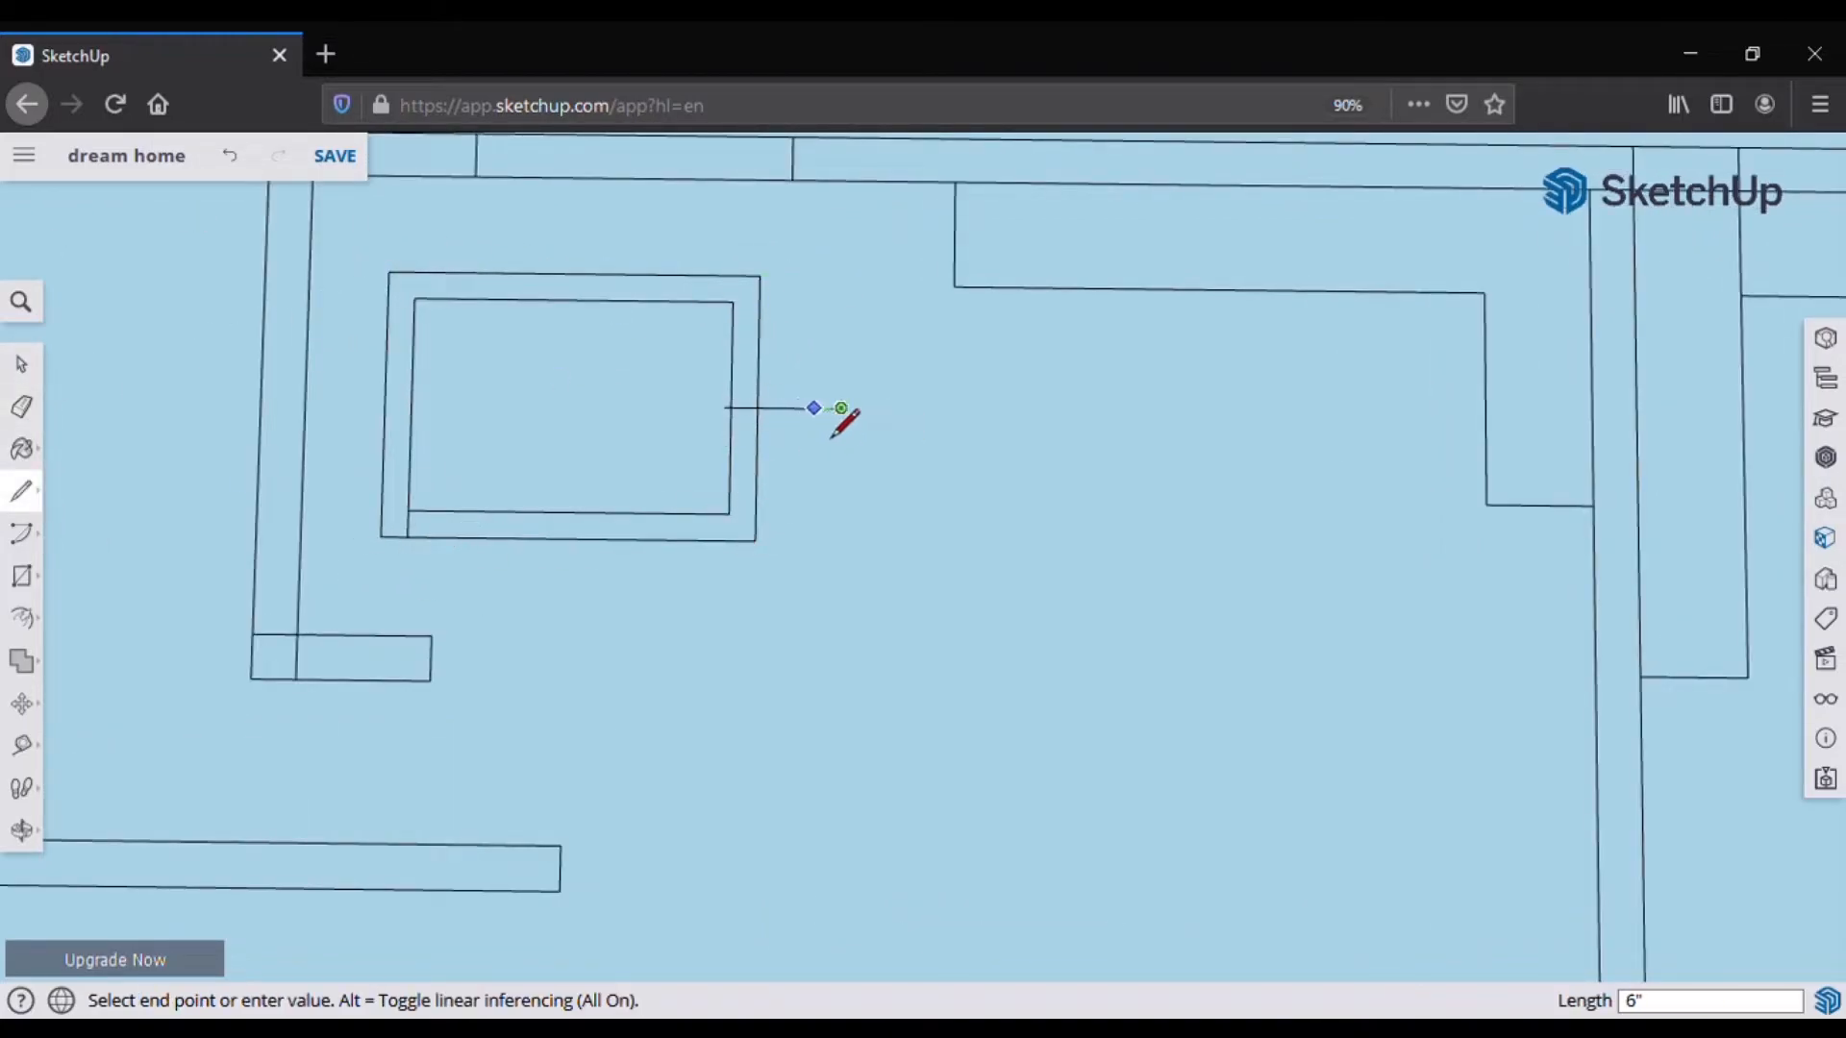
pyautogui.click(841, 407)
pyautogui.press('Escape')
pyautogui.scroll(-2, 779, 448)
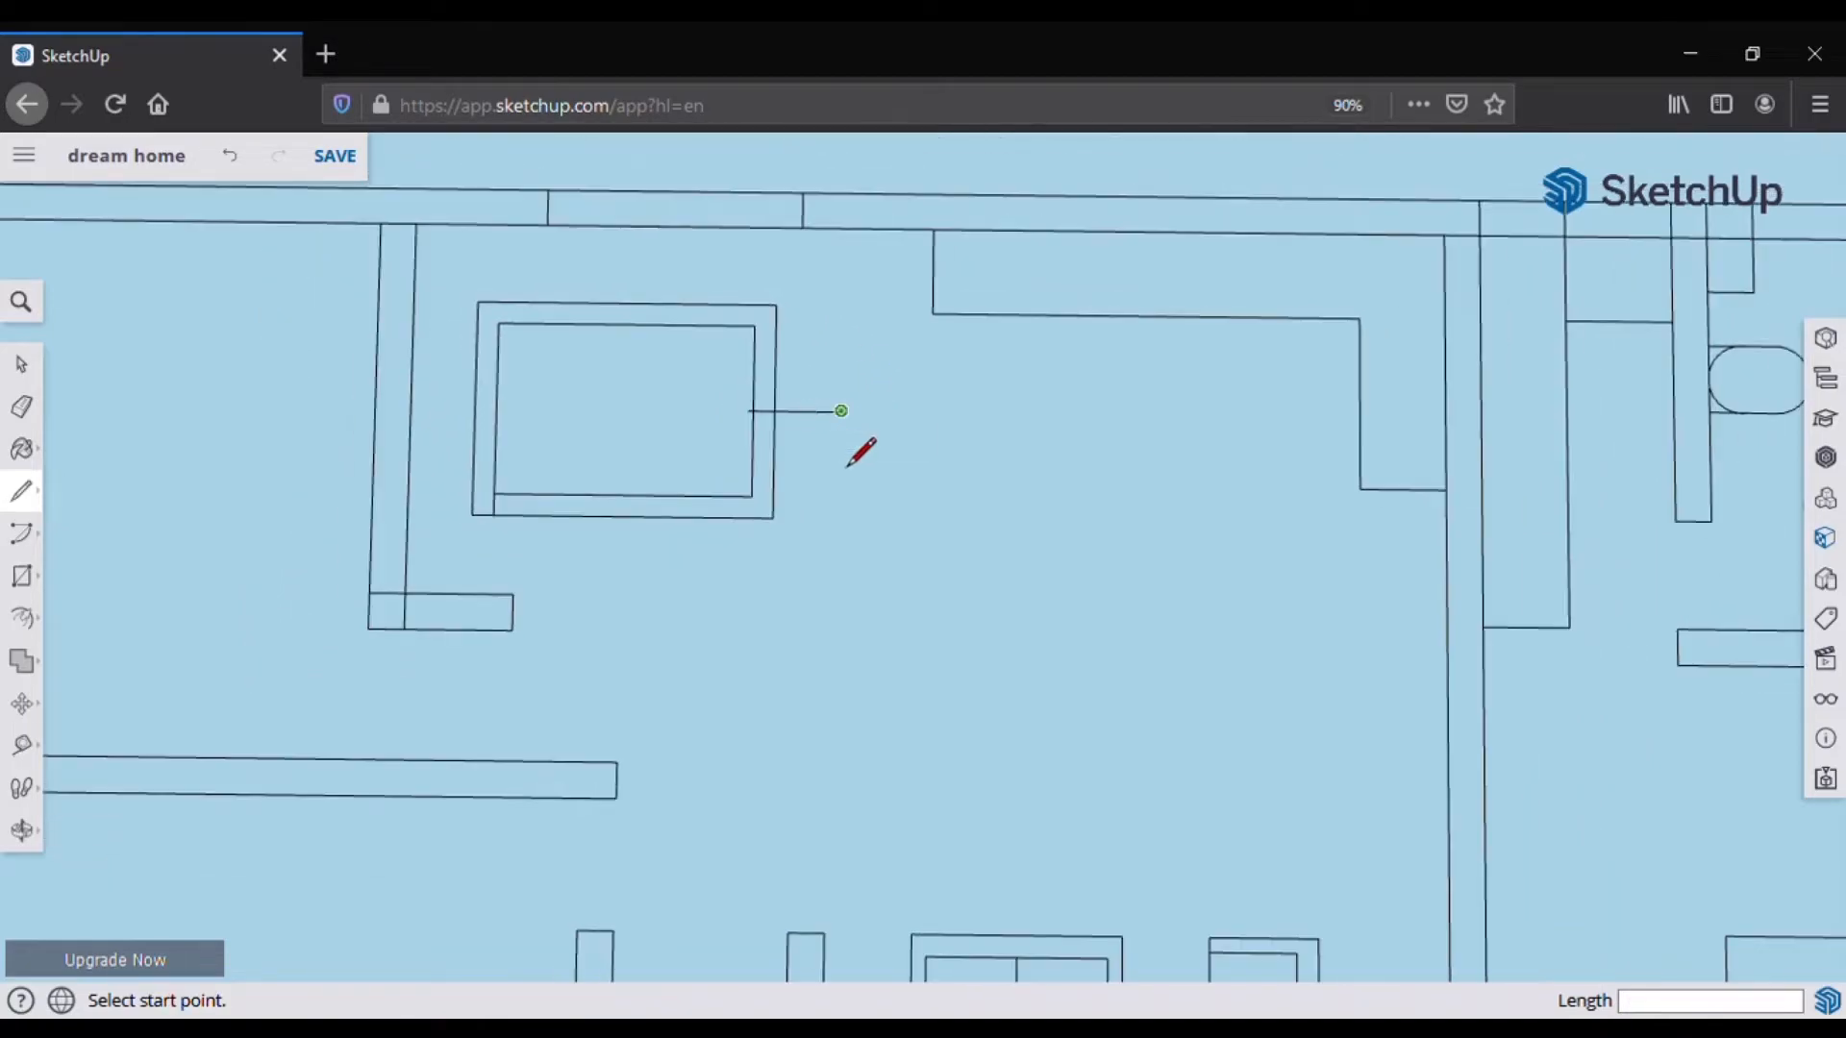
pyautogui.click(871, 411)
pyautogui.click(411, 407)
pyautogui.press('Escape')
pyautogui.click(628, 228)
pyautogui.click(620, 637)
pyautogui.press('Escape')
# Step: Draw chair guide lines from the table to the top wall and a 9-inch chair line on the right
pyautogui.click(691, 325)
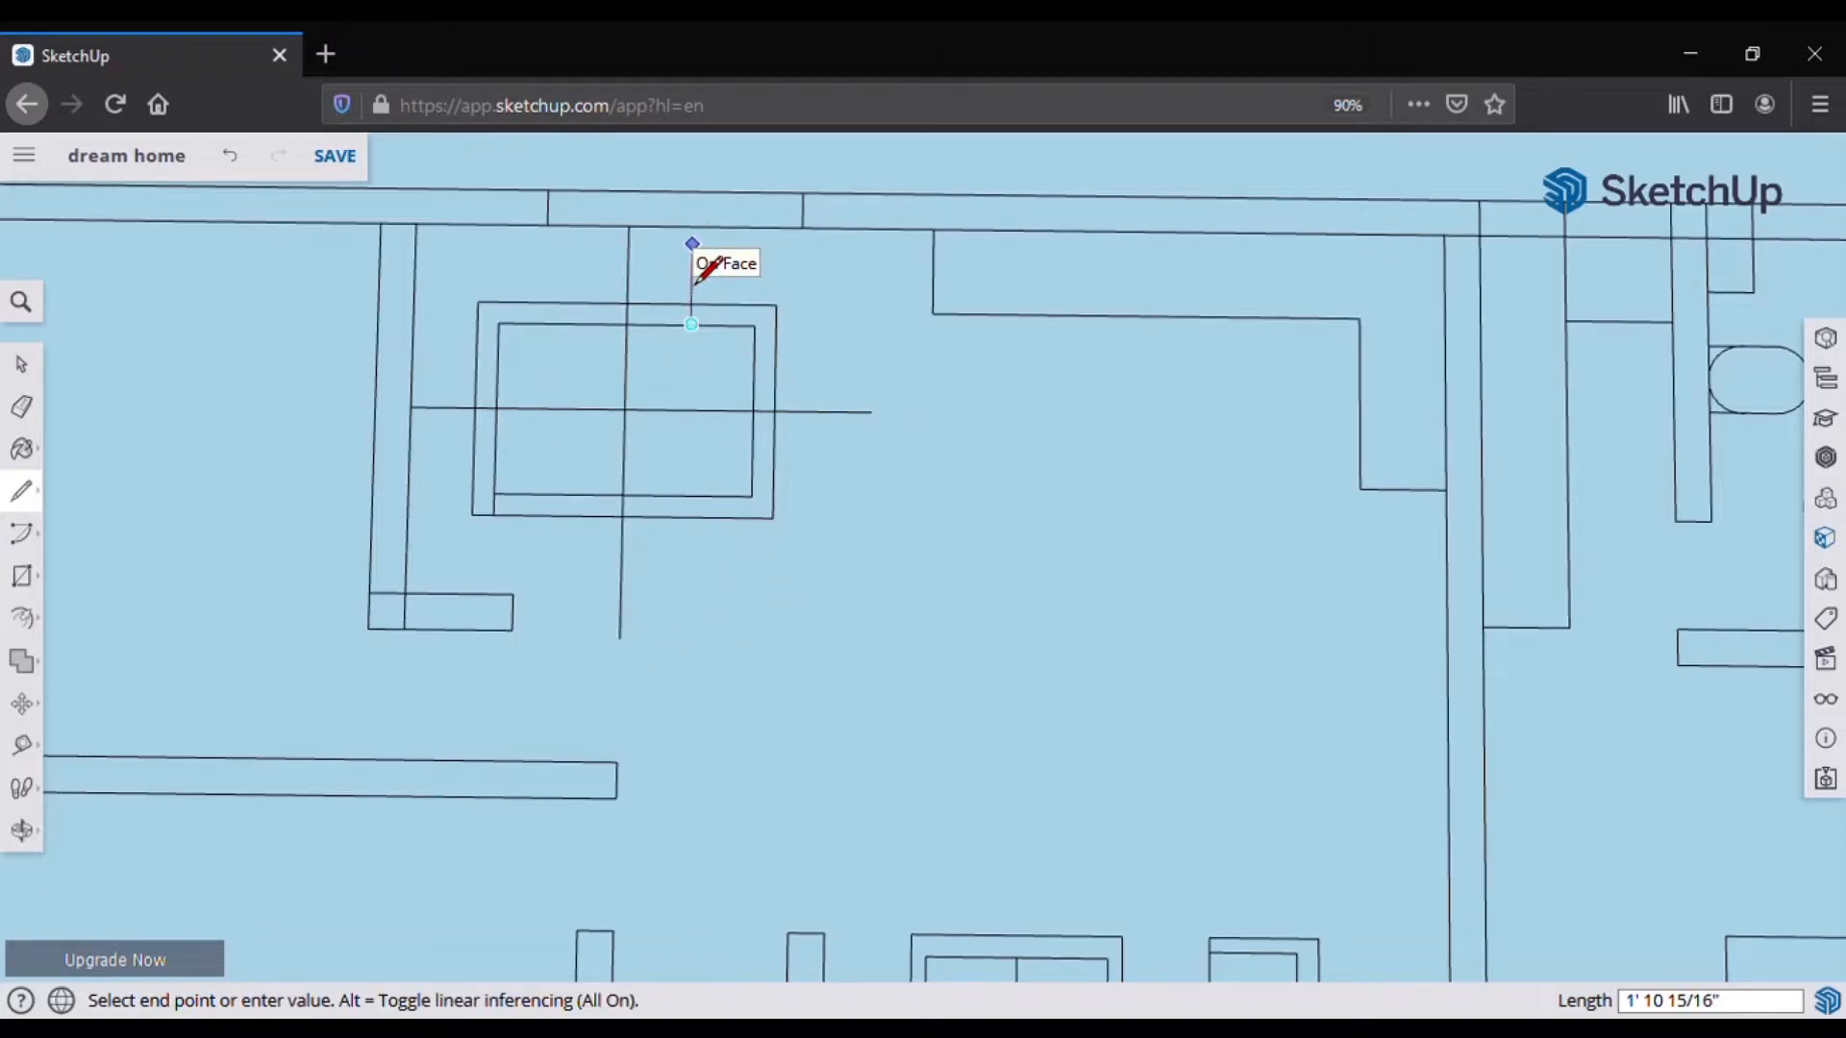
pyautogui.click(692, 228)
pyautogui.click(564, 323)
pyautogui.click(566, 225)
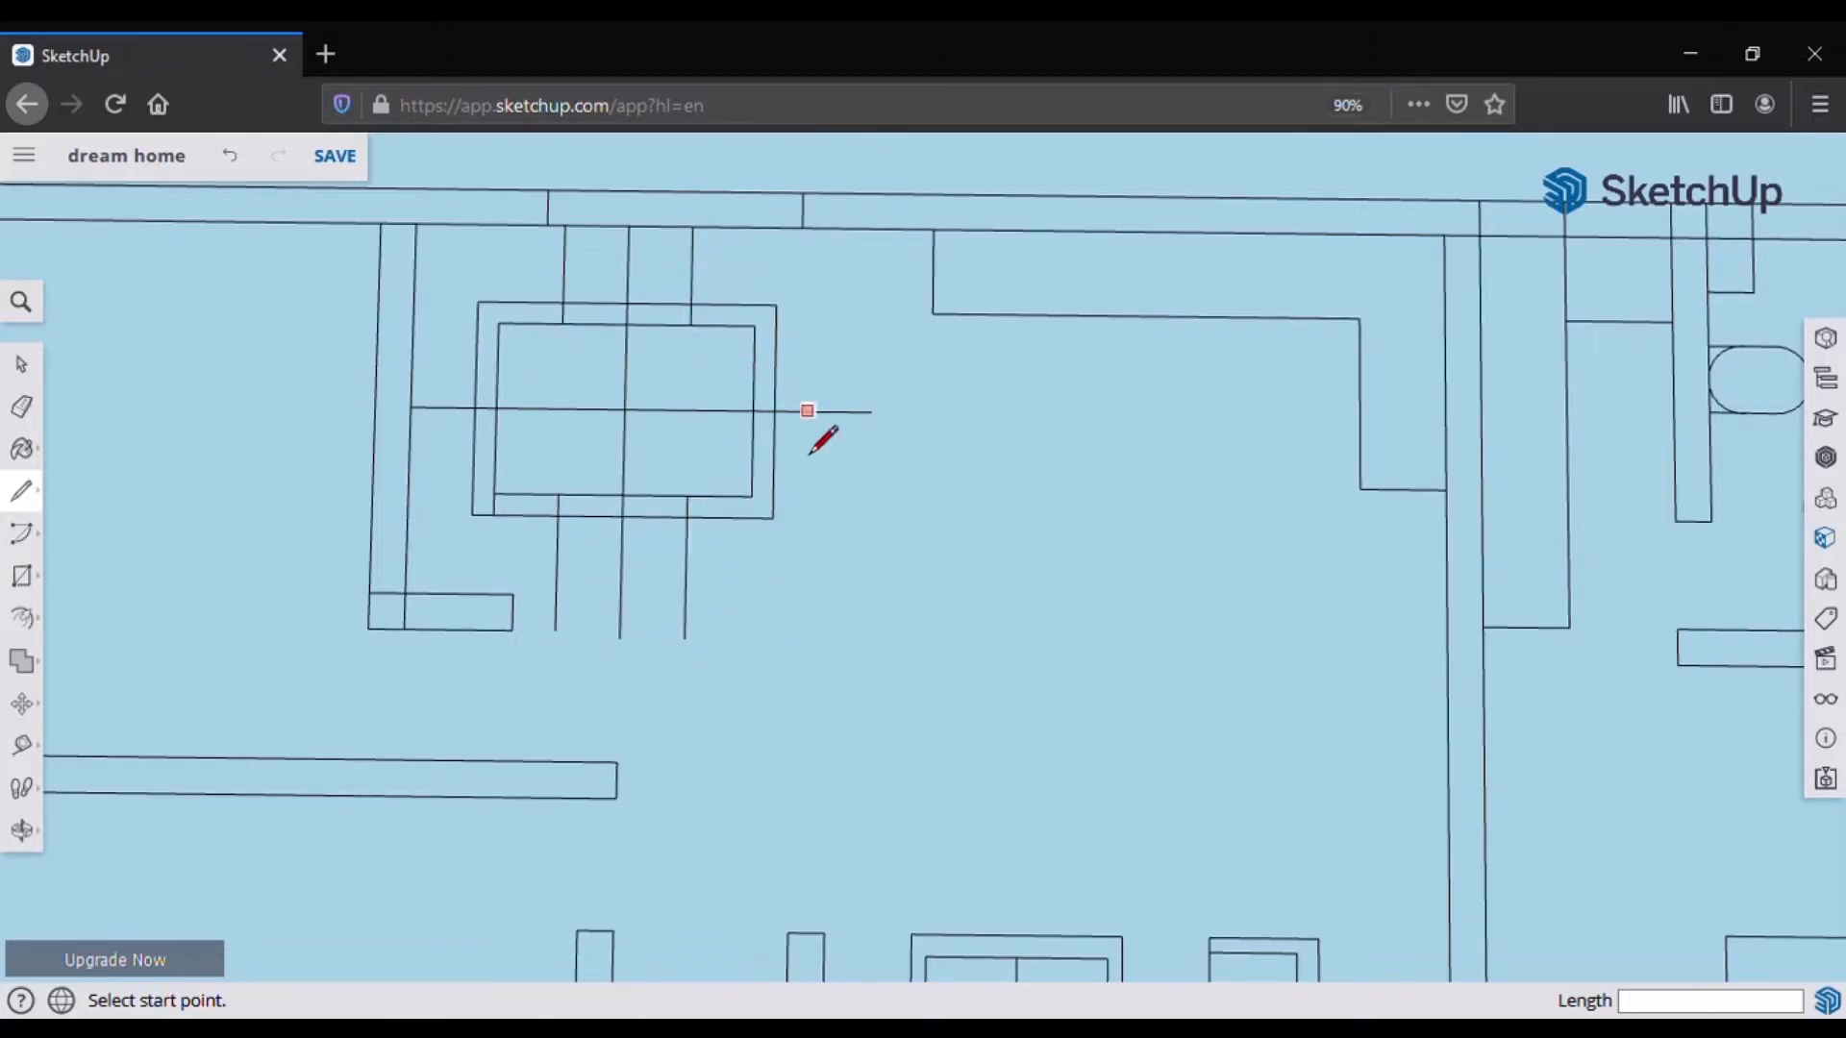
pyautogui.scroll(3, 851, 442)
pyautogui.click(775, 412)
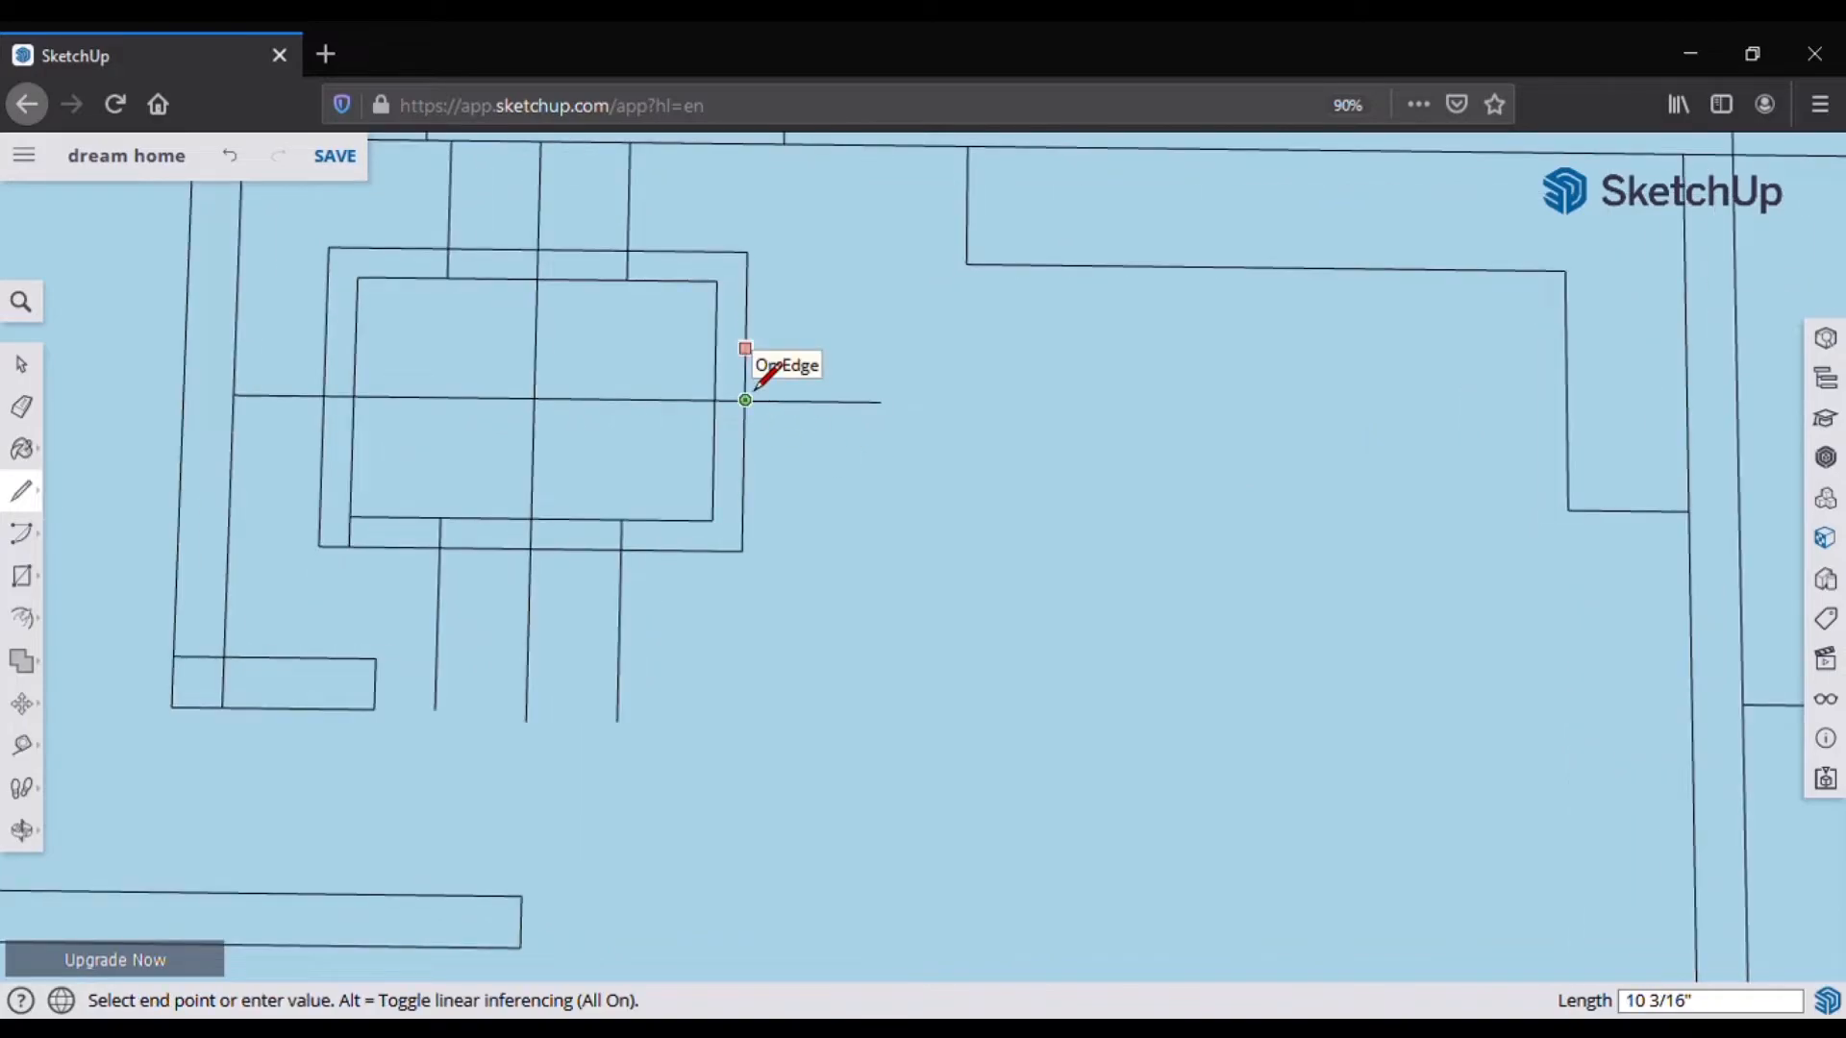
pyautogui.write('9')
pyautogui.press('Return')
pyautogui.click(745, 356)
pyautogui.click(879, 358)
pyautogui.press('Escape')
# Step: Join the right-side lines with an 18-inch segment to close the right chair's outline
pyautogui.click(743, 445)
pyautogui.click(879, 447)
pyautogui.click(743, 445)
pyautogui.write('18')
pyautogui.press('Return')
pyautogui.click(834, 446)
pyautogui.click(835, 358)
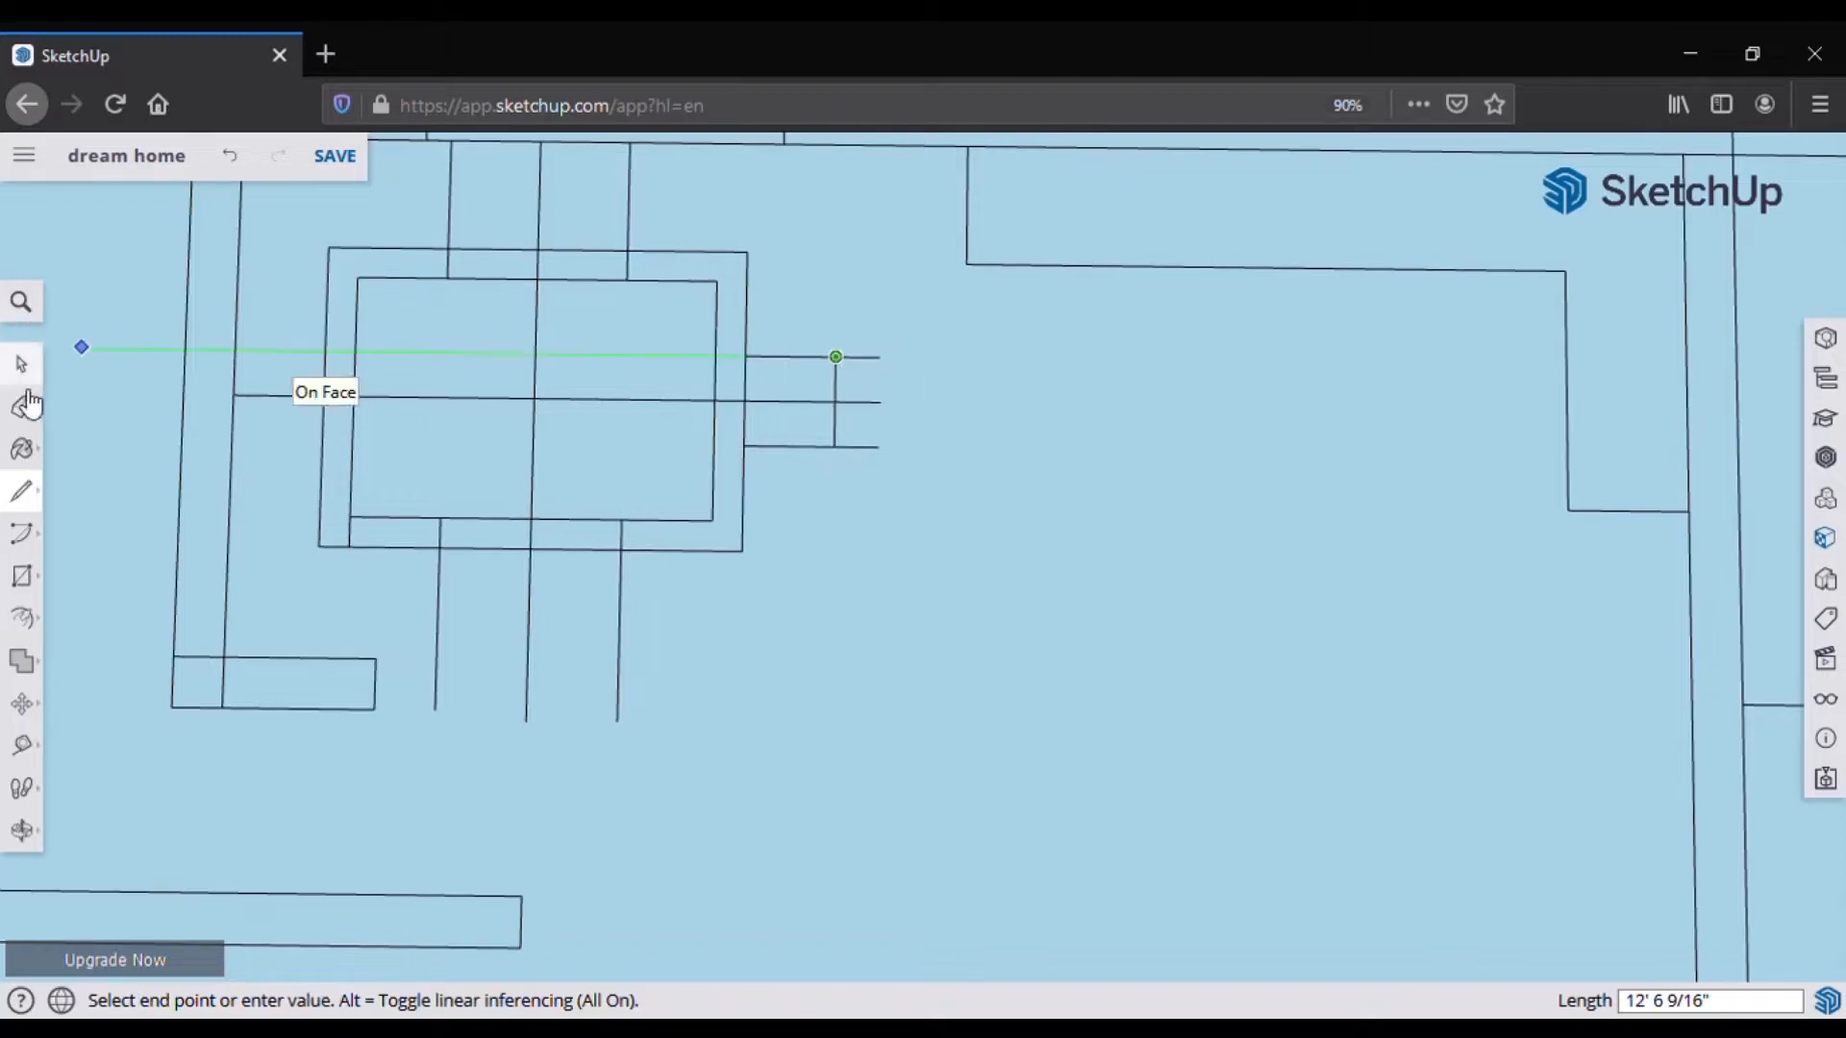
# Step: Trim the overhanging ends right of the table and add a 2-inch back to the right chair
pyautogui.click(21, 407)
pyautogui.moveTo(860, 348); pyautogui.dragTo(857, 455)
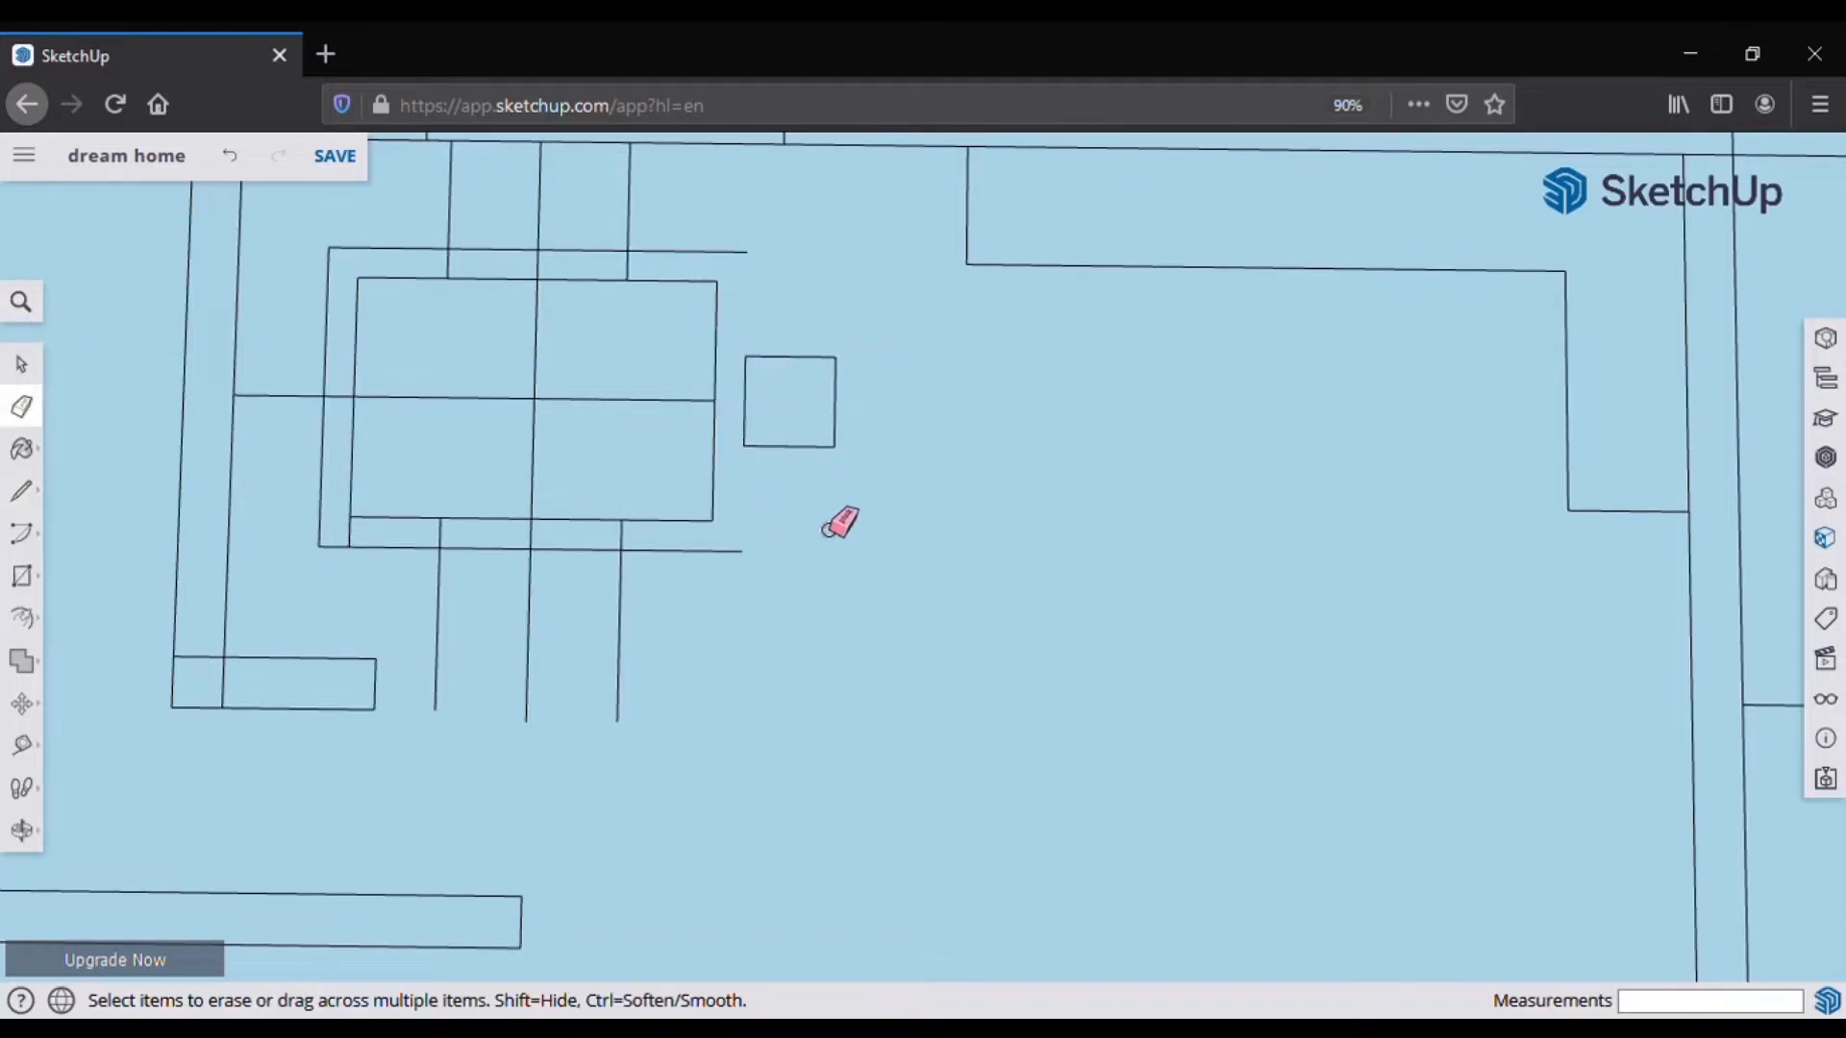
pyautogui.click(29, 494)
pyautogui.click(836, 357)
pyautogui.write('2')
pyautogui.press('Return')
pyautogui.click(826, 358)
pyautogui.click(825, 446)
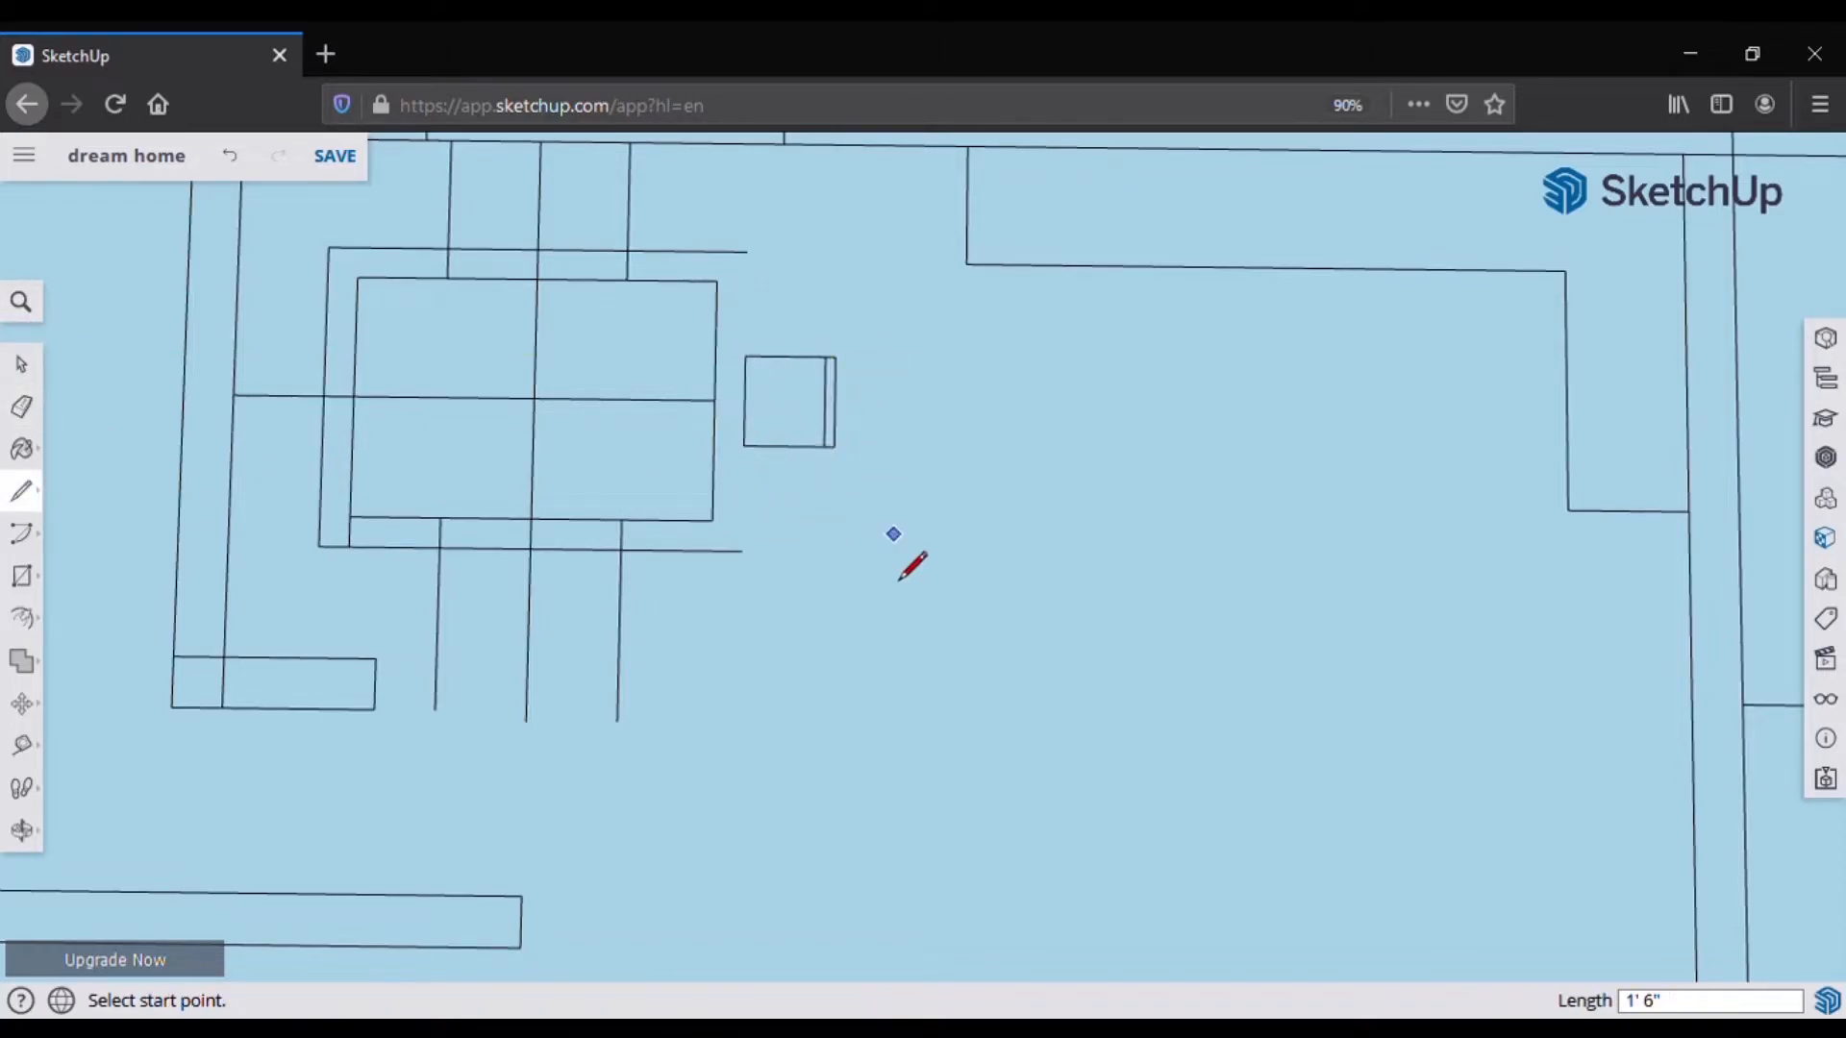
# Step: Outline two chair boxes below the table
pyautogui.scroll(-1, 616, 269)
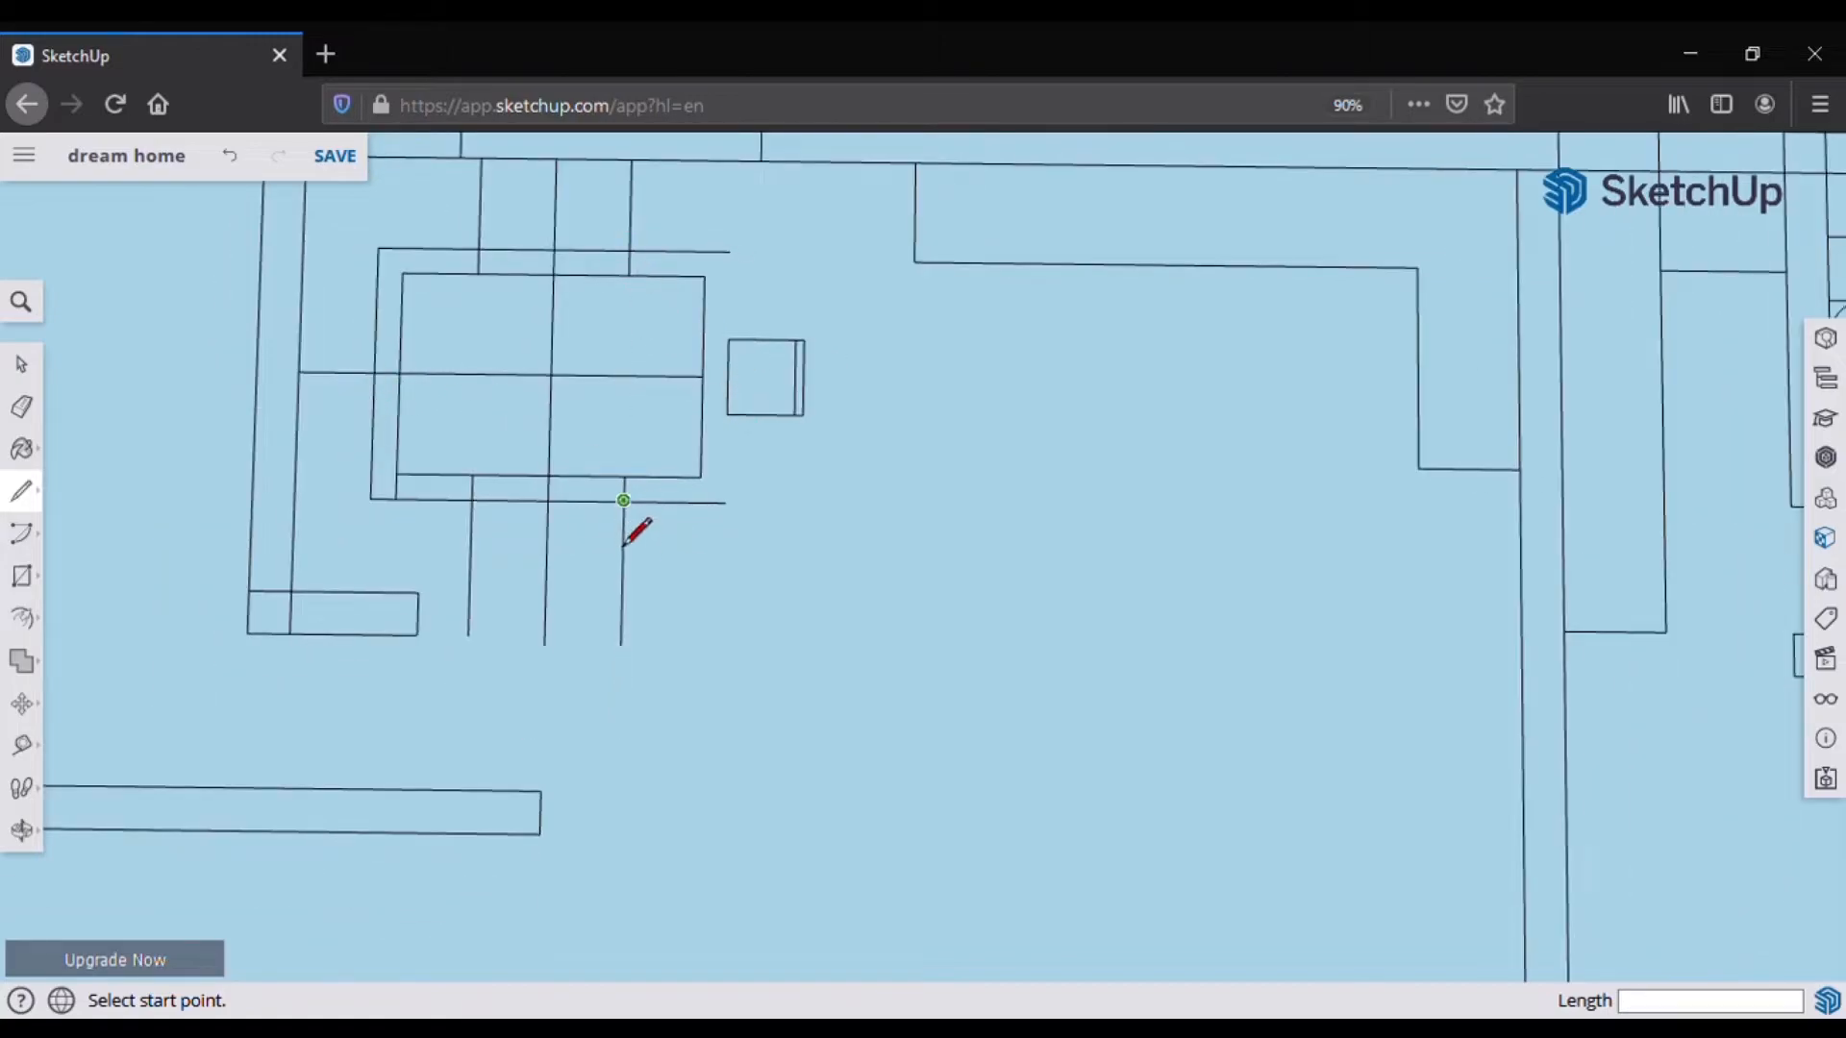
pyautogui.click(663, 502)
pyautogui.click(661, 579)
pyautogui.click(584, 579)
pyautogui.click(584, 503)
pyautogui.click(548, 499)
pyautogui.click(510, 498)
pyautogui.click(510, 499)
pyautogui.click(508, 577)
pyautogui.click(432, 575)
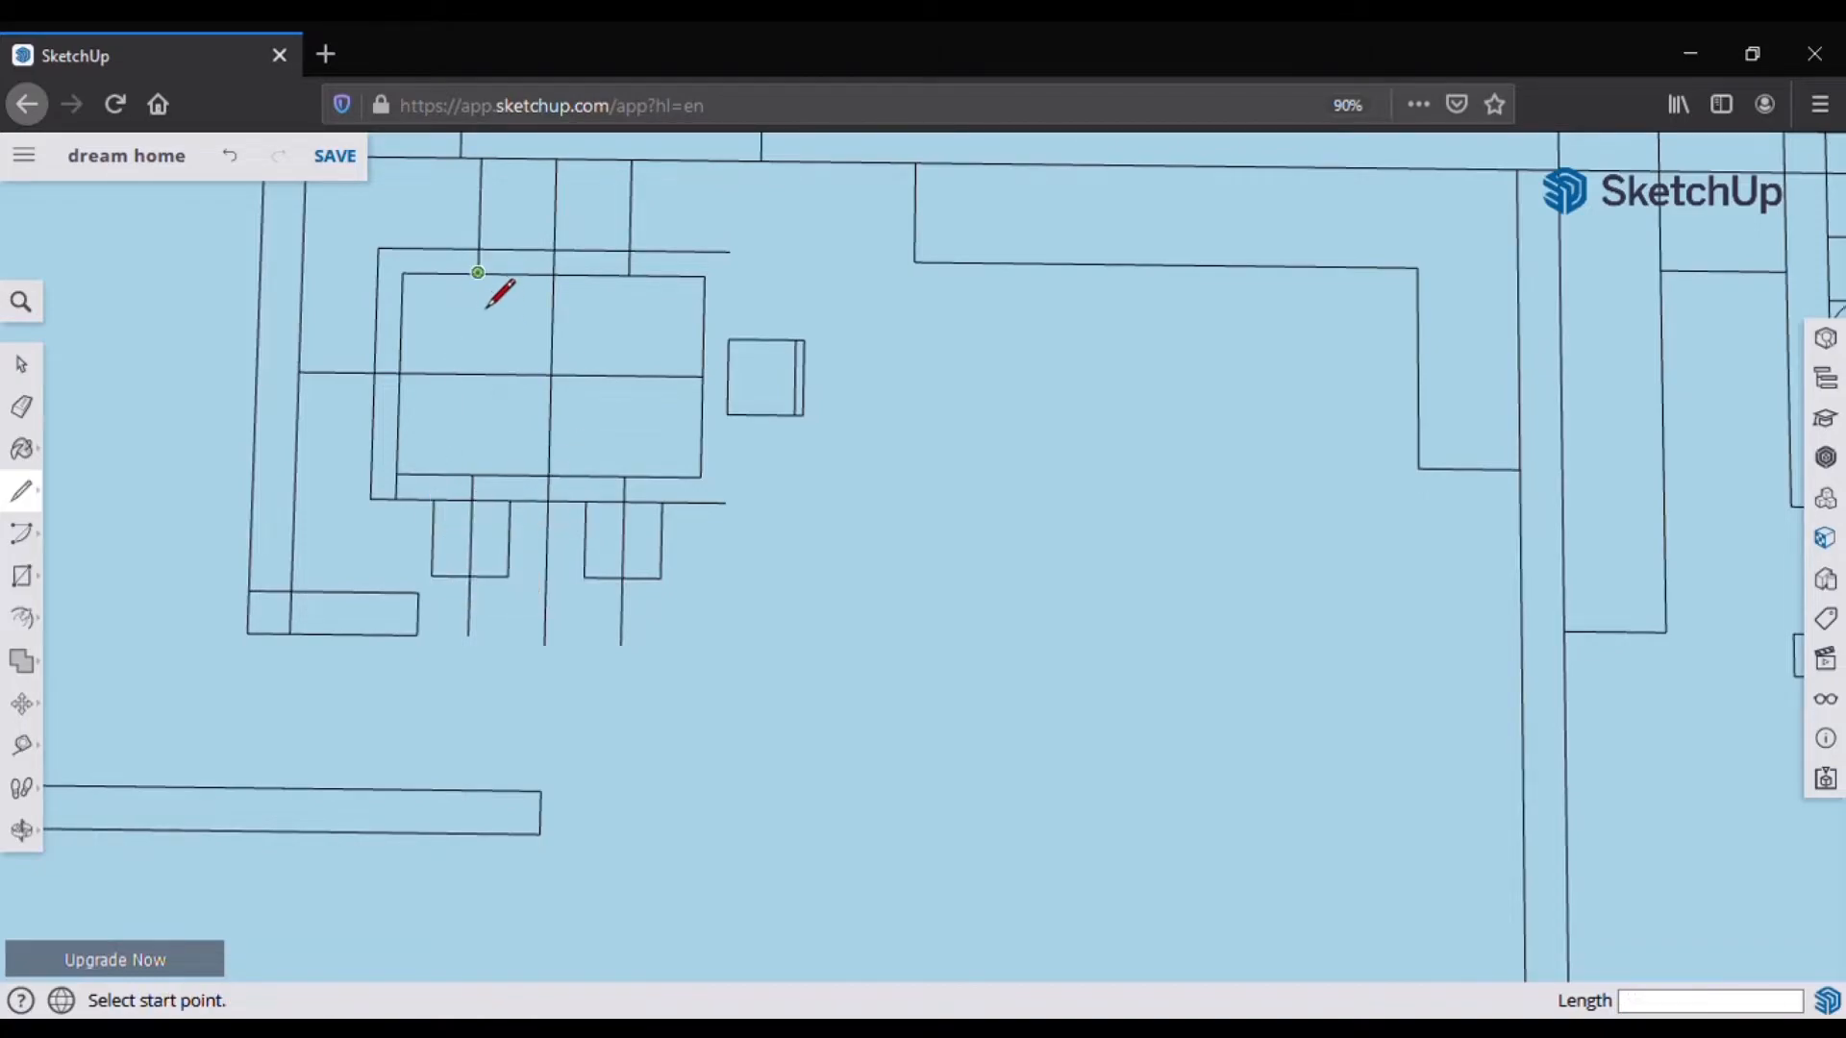
# Step: Outline the left chair with a 2-inch back and add back edges under the lower chairs
pyautogui.click(376, 333)
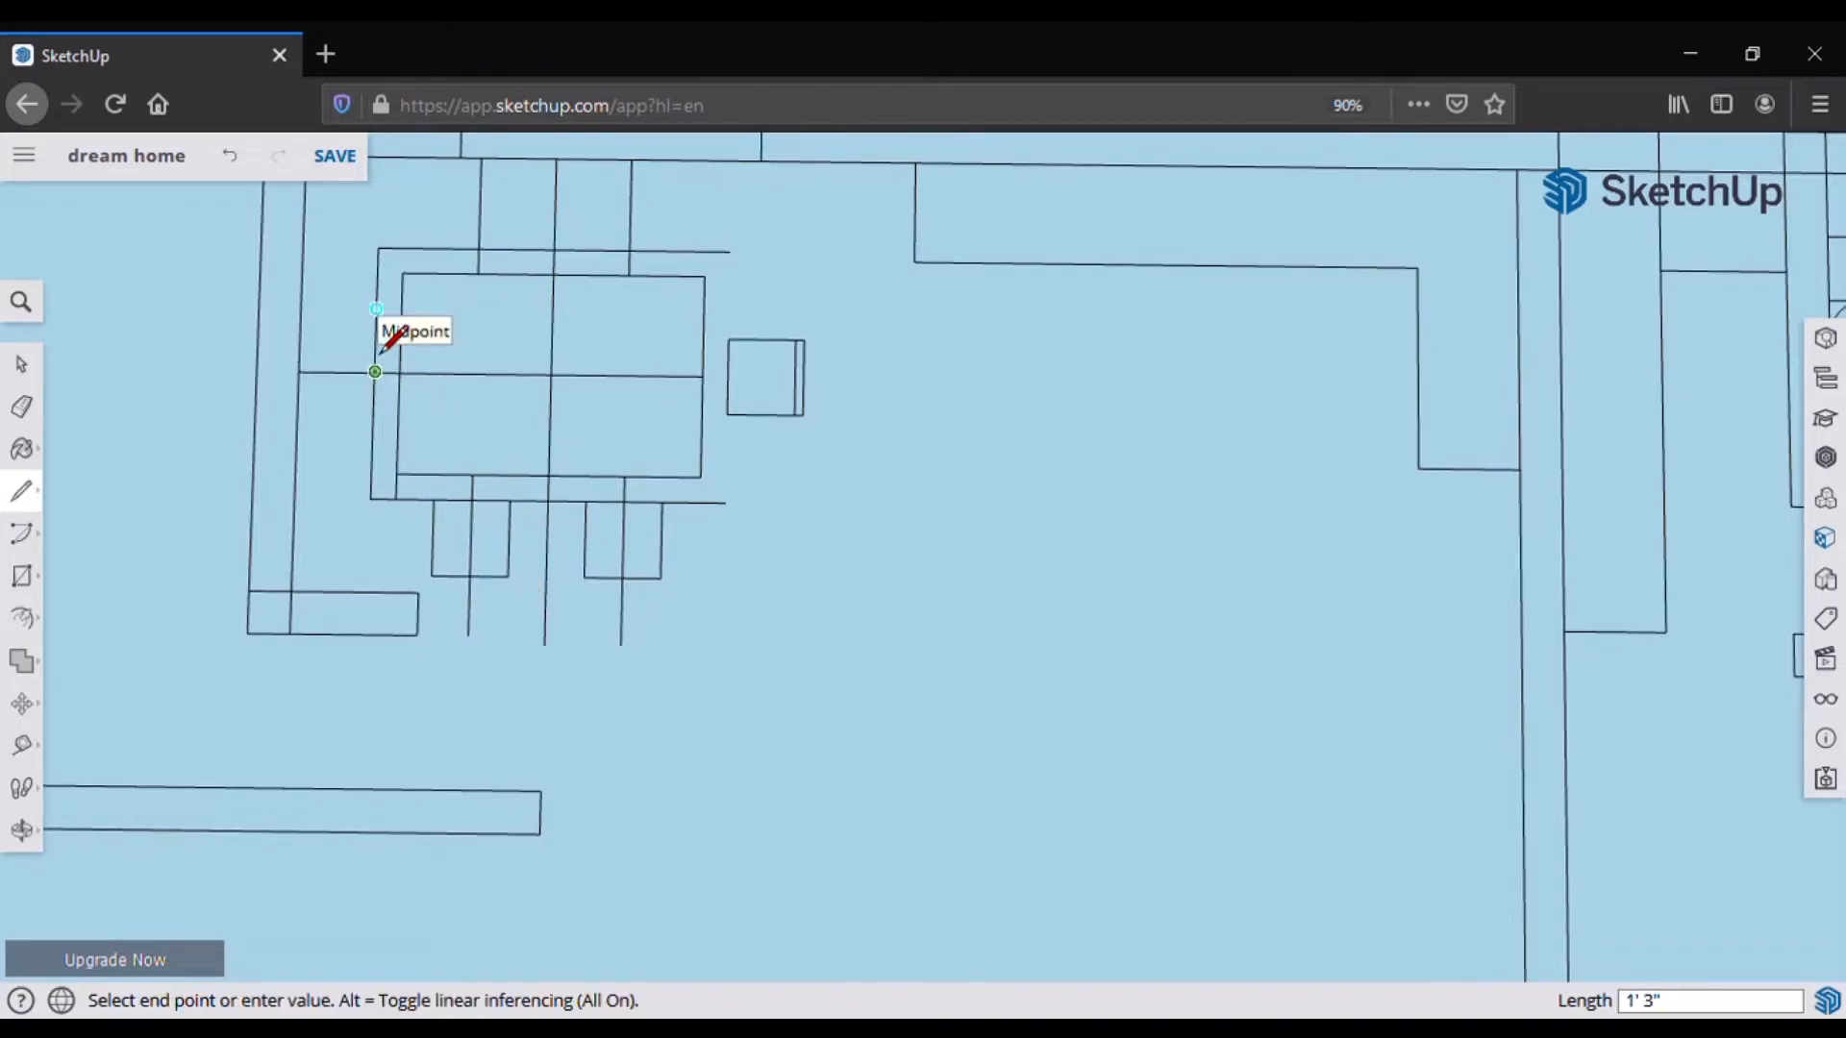
pyautogui.click(302, 336)
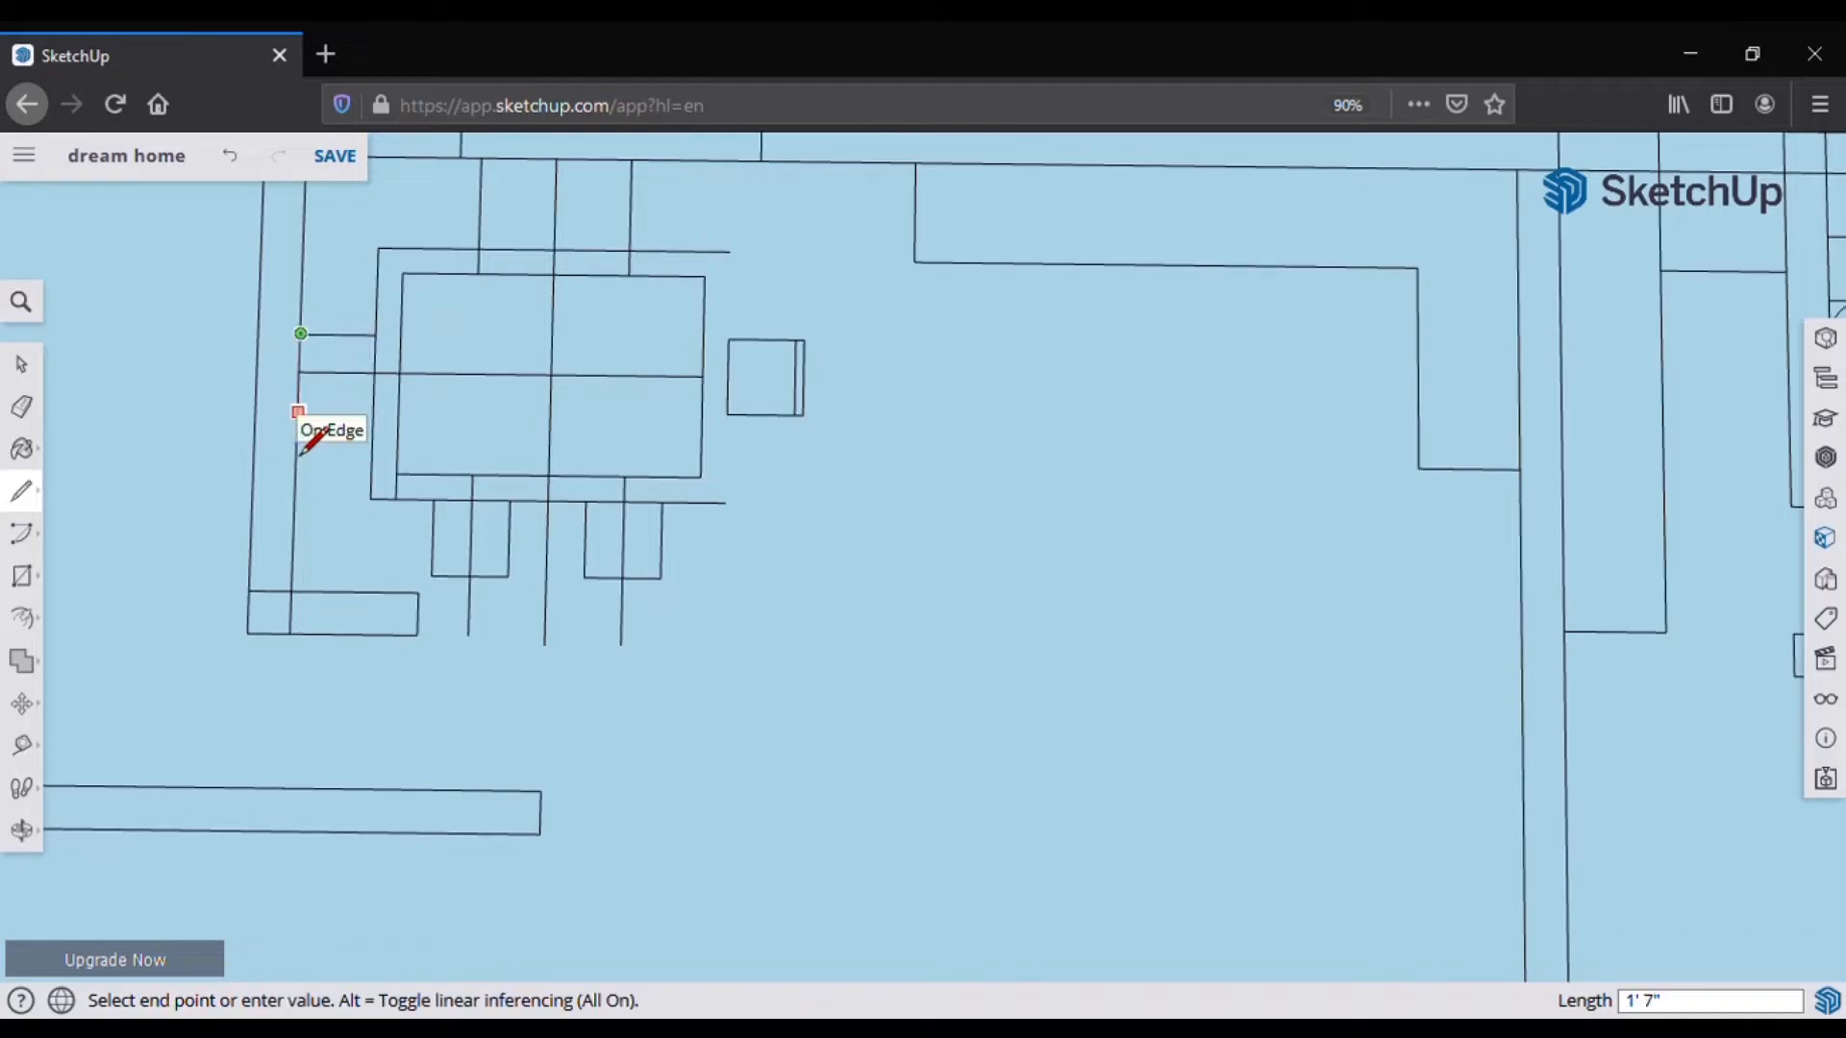
pyautogui.click(373, 411)
pyautogui.click(298, 411)
pyautogui.click(301, 335)
pyautogui.write('2')
pyautogui.press('Return')
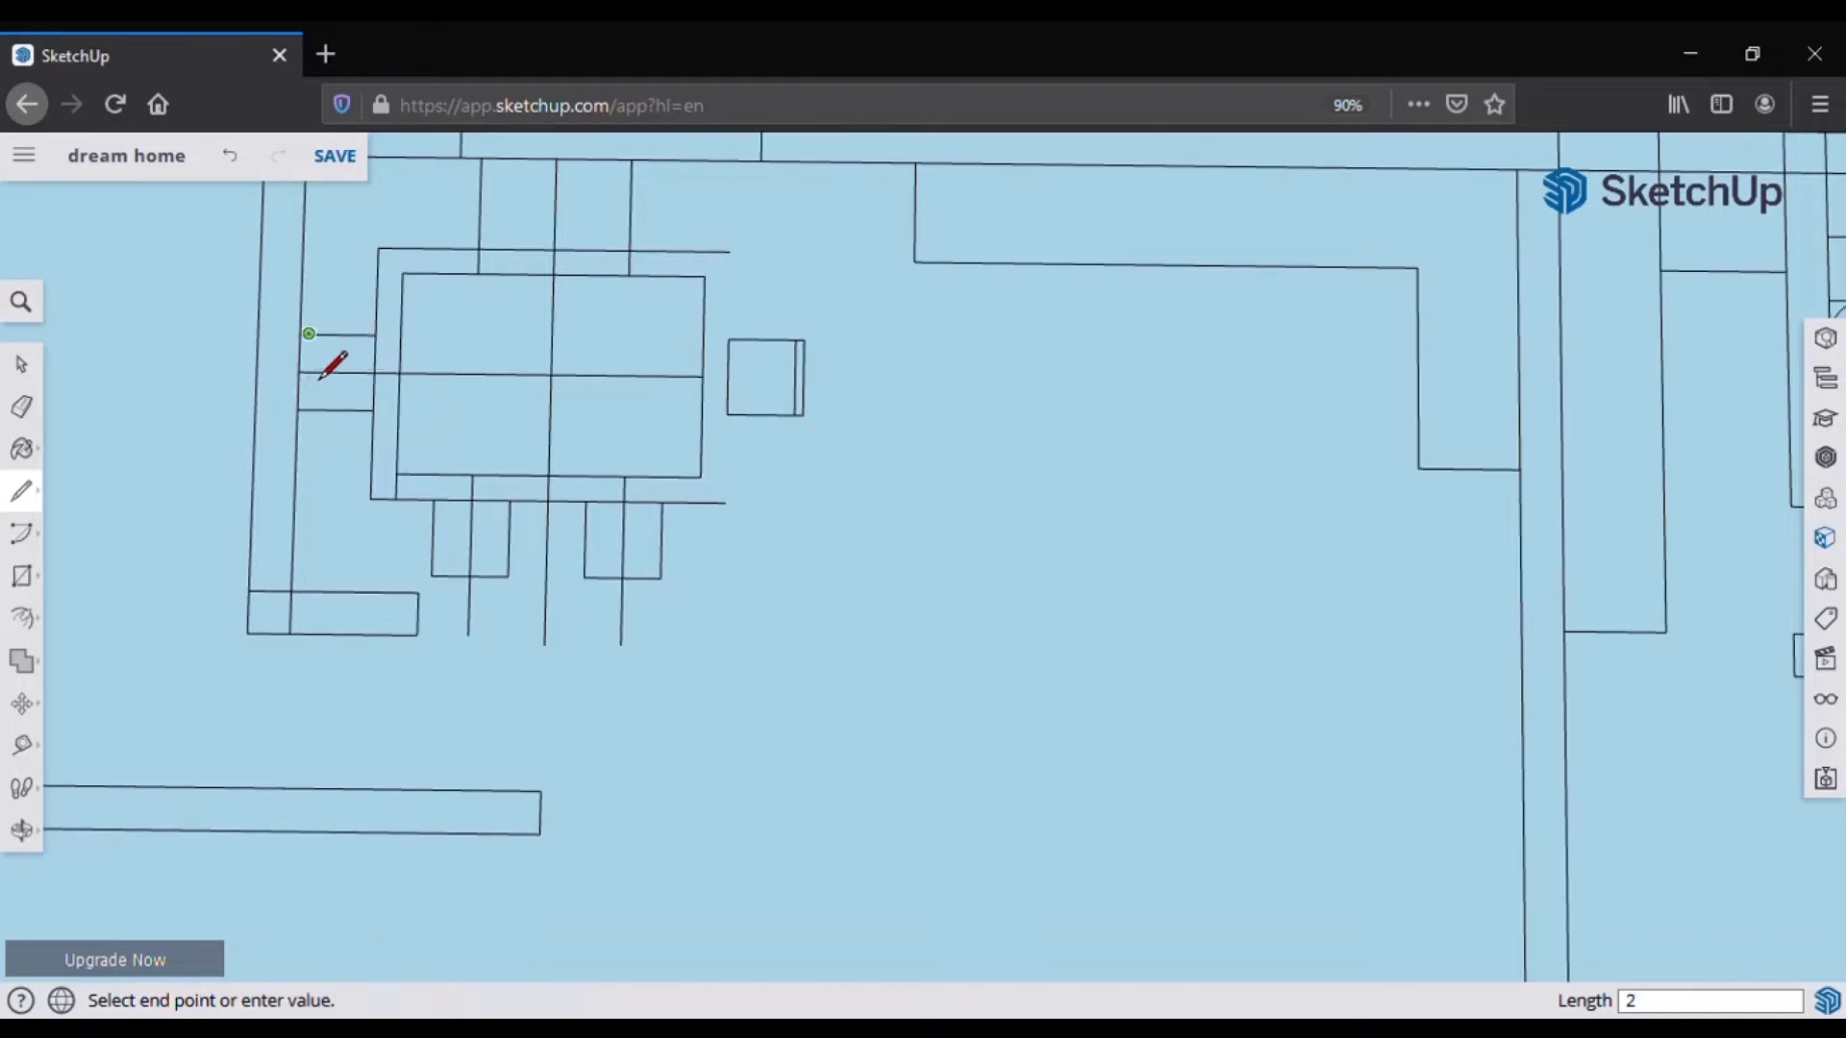
pyautogui.click(432, 559)
pyautogui.click(662, 569)
# Step: Mark a 9-inch segment and outline two chair boxes above the table
pyautogui.click(631, 251)
pyautogui.write('9')
pyautogui.press('Return')
pyautogui.click(667, 250)
pyautogui.click(668, 176)
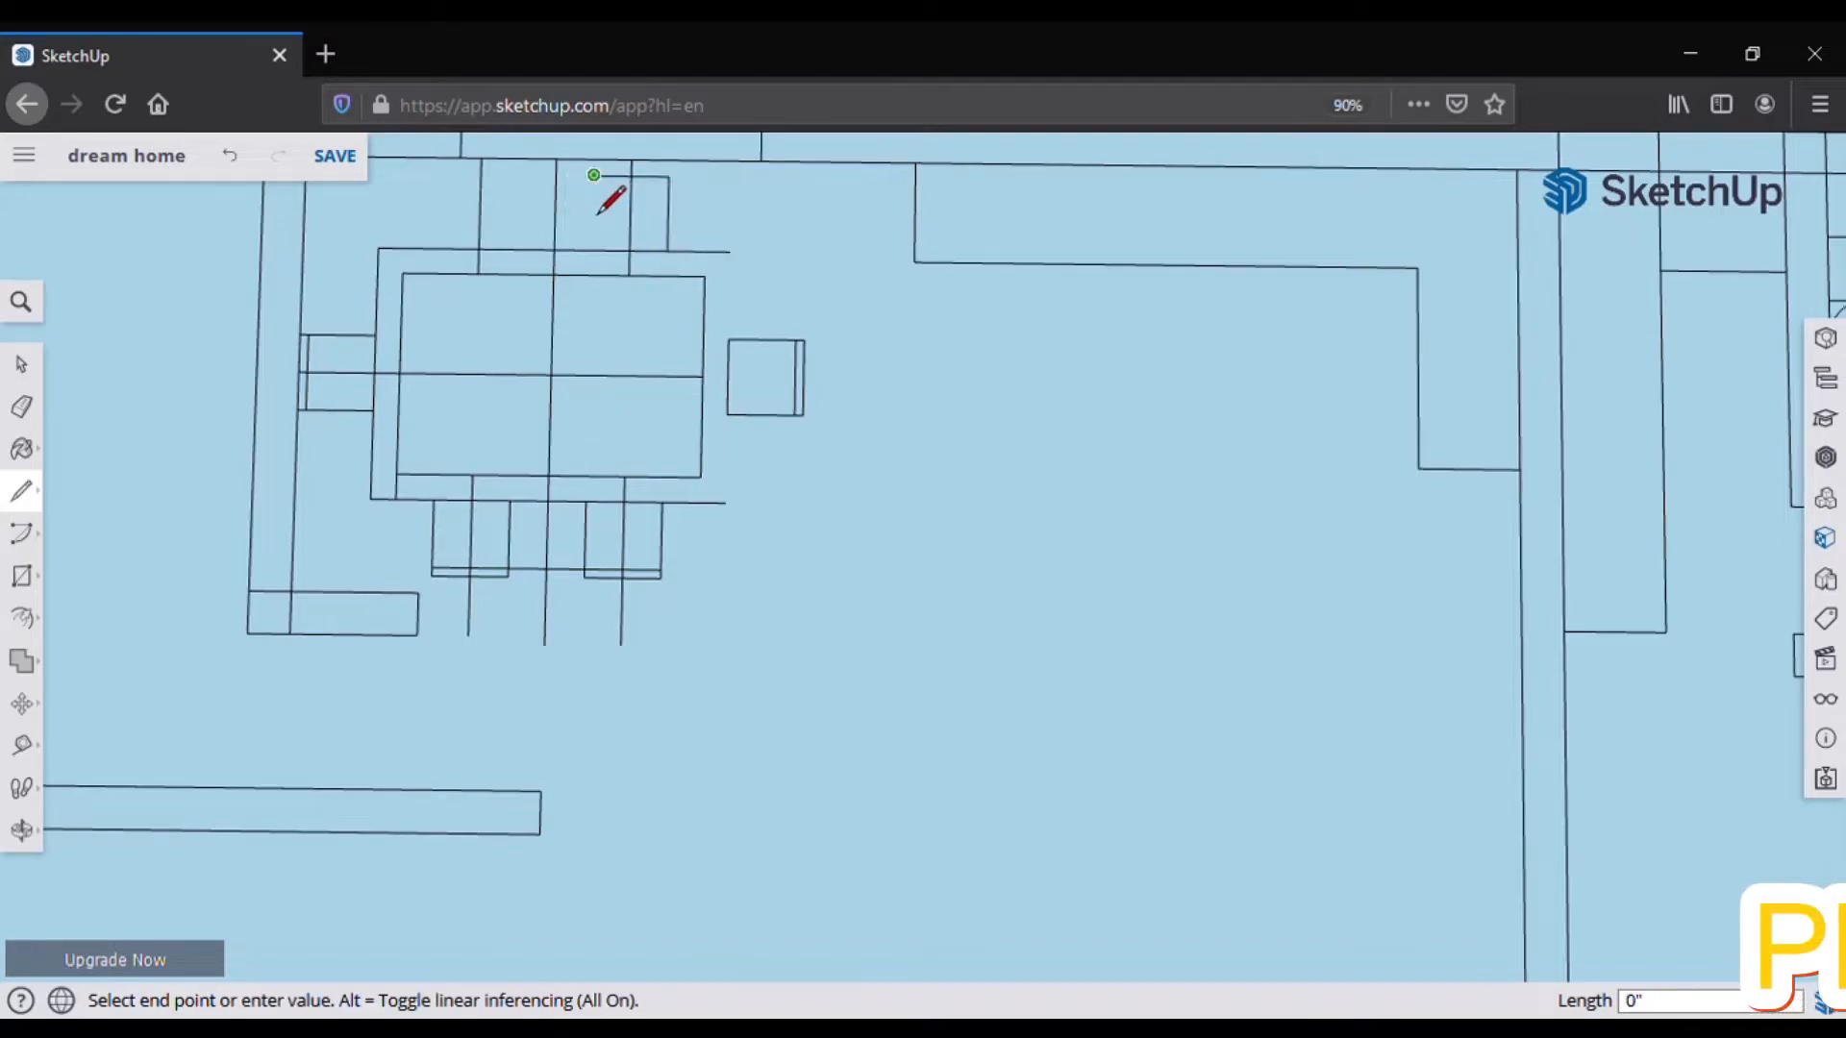
pyautogui.click(593, 176)
pyautogui.click(593, 250)
pyautogui.click(517, 250)
pyautogui.click(518, 176)
pyautogui.click(443, 174)
# Step: Add a 2-inch back line across the upper chairs
pyautogui.click(442, 249)
pyautogui.press('e')
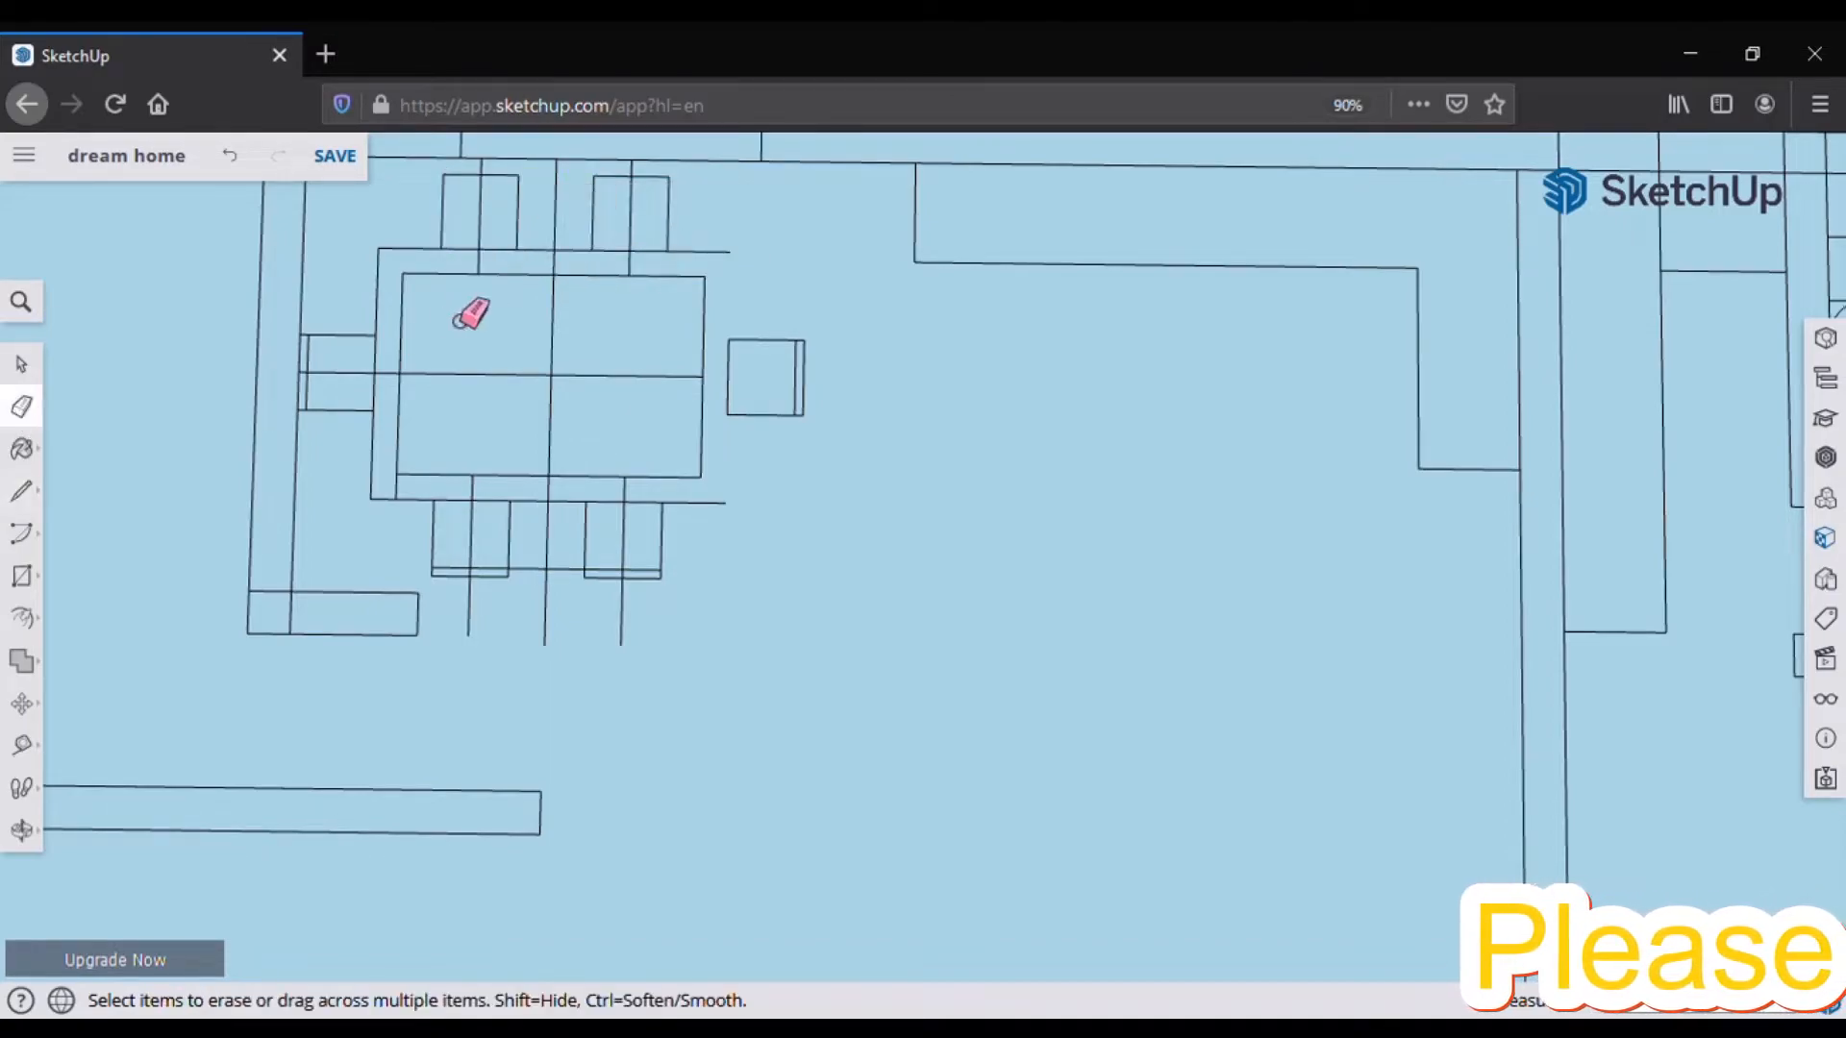
pyautogui.press('l')
pyautogui.click(443, 175)
pyautogui.write('2')
pyautogui.press('Return')
pyautogui.click(443, 182)
pyautogui.click(668, 184)
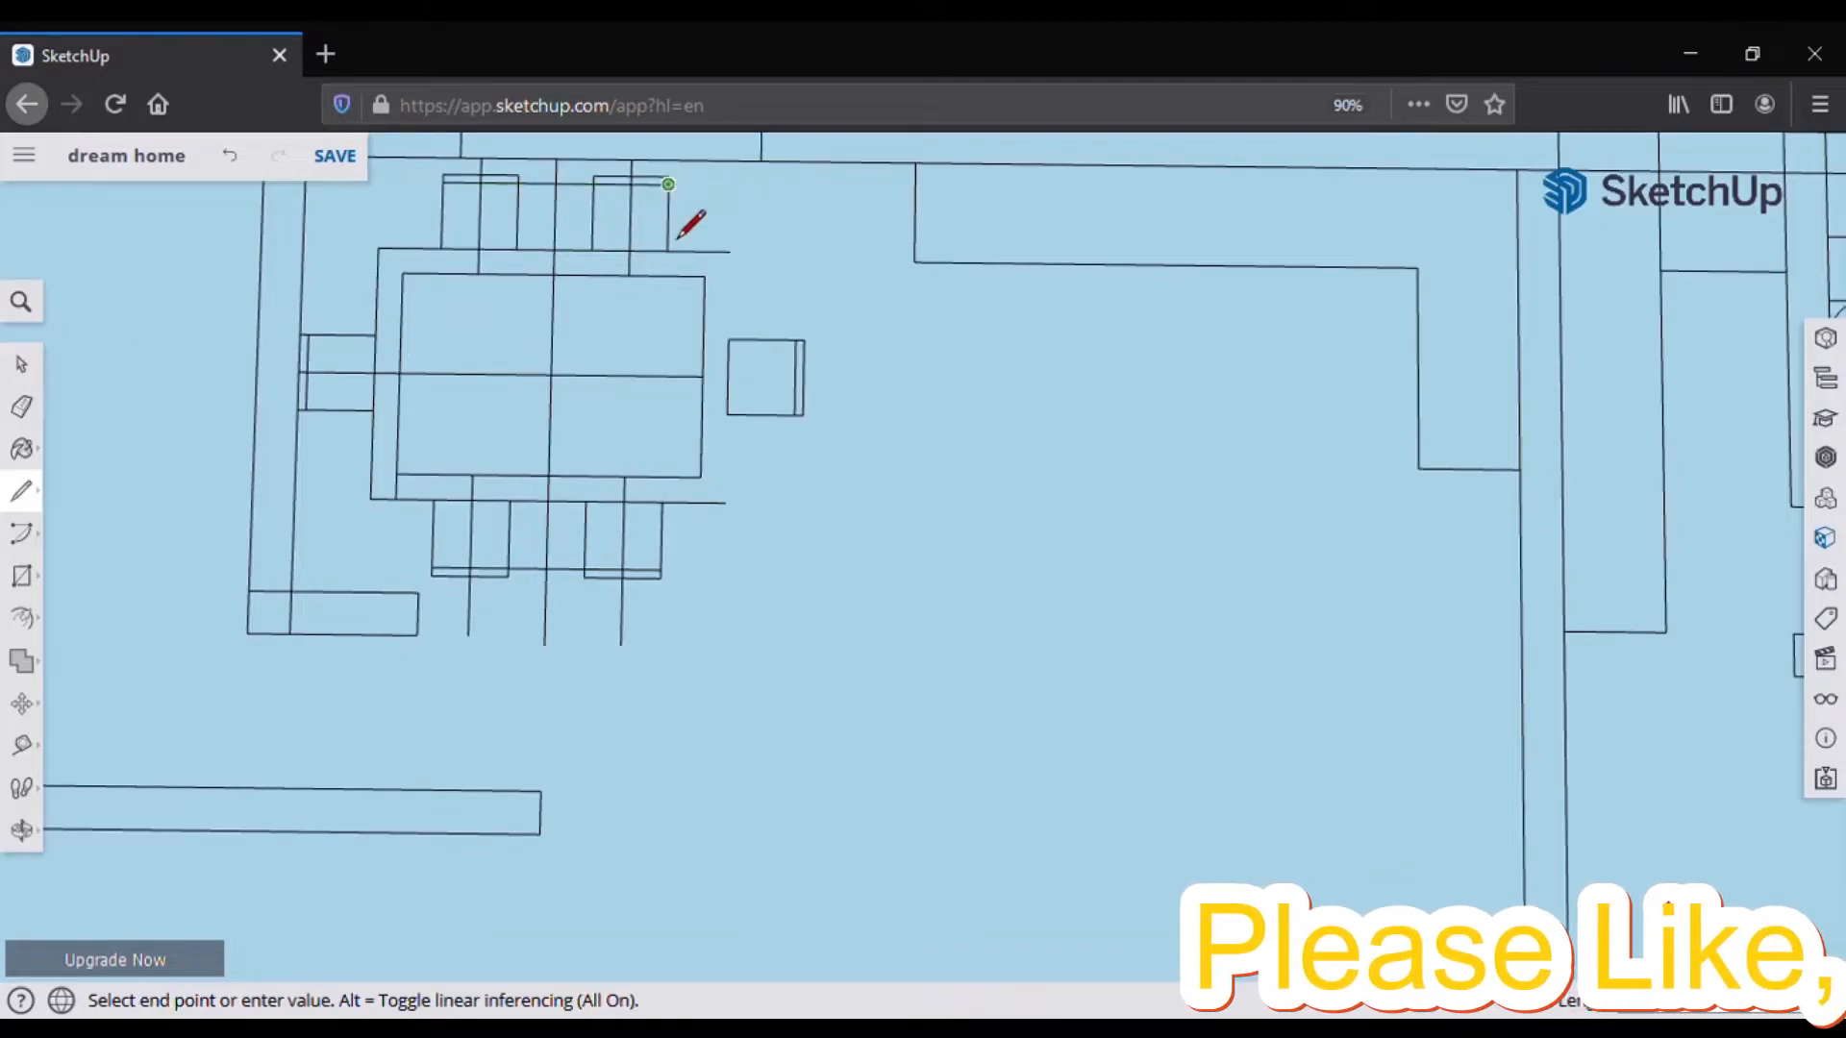
# Step: Erase the cross lines through the table and its extra outer outline segments
pyautogui.click(21, 407)
pyautogui.moveTo(427, 361); pyautogui.dragTo(559, 382)
pyautogui.moveTo(392, 237); pyautogui.dragTo(373, 289)
pyautogui.moveTo(369, 475); pyautogui.dragTo(408, 489)
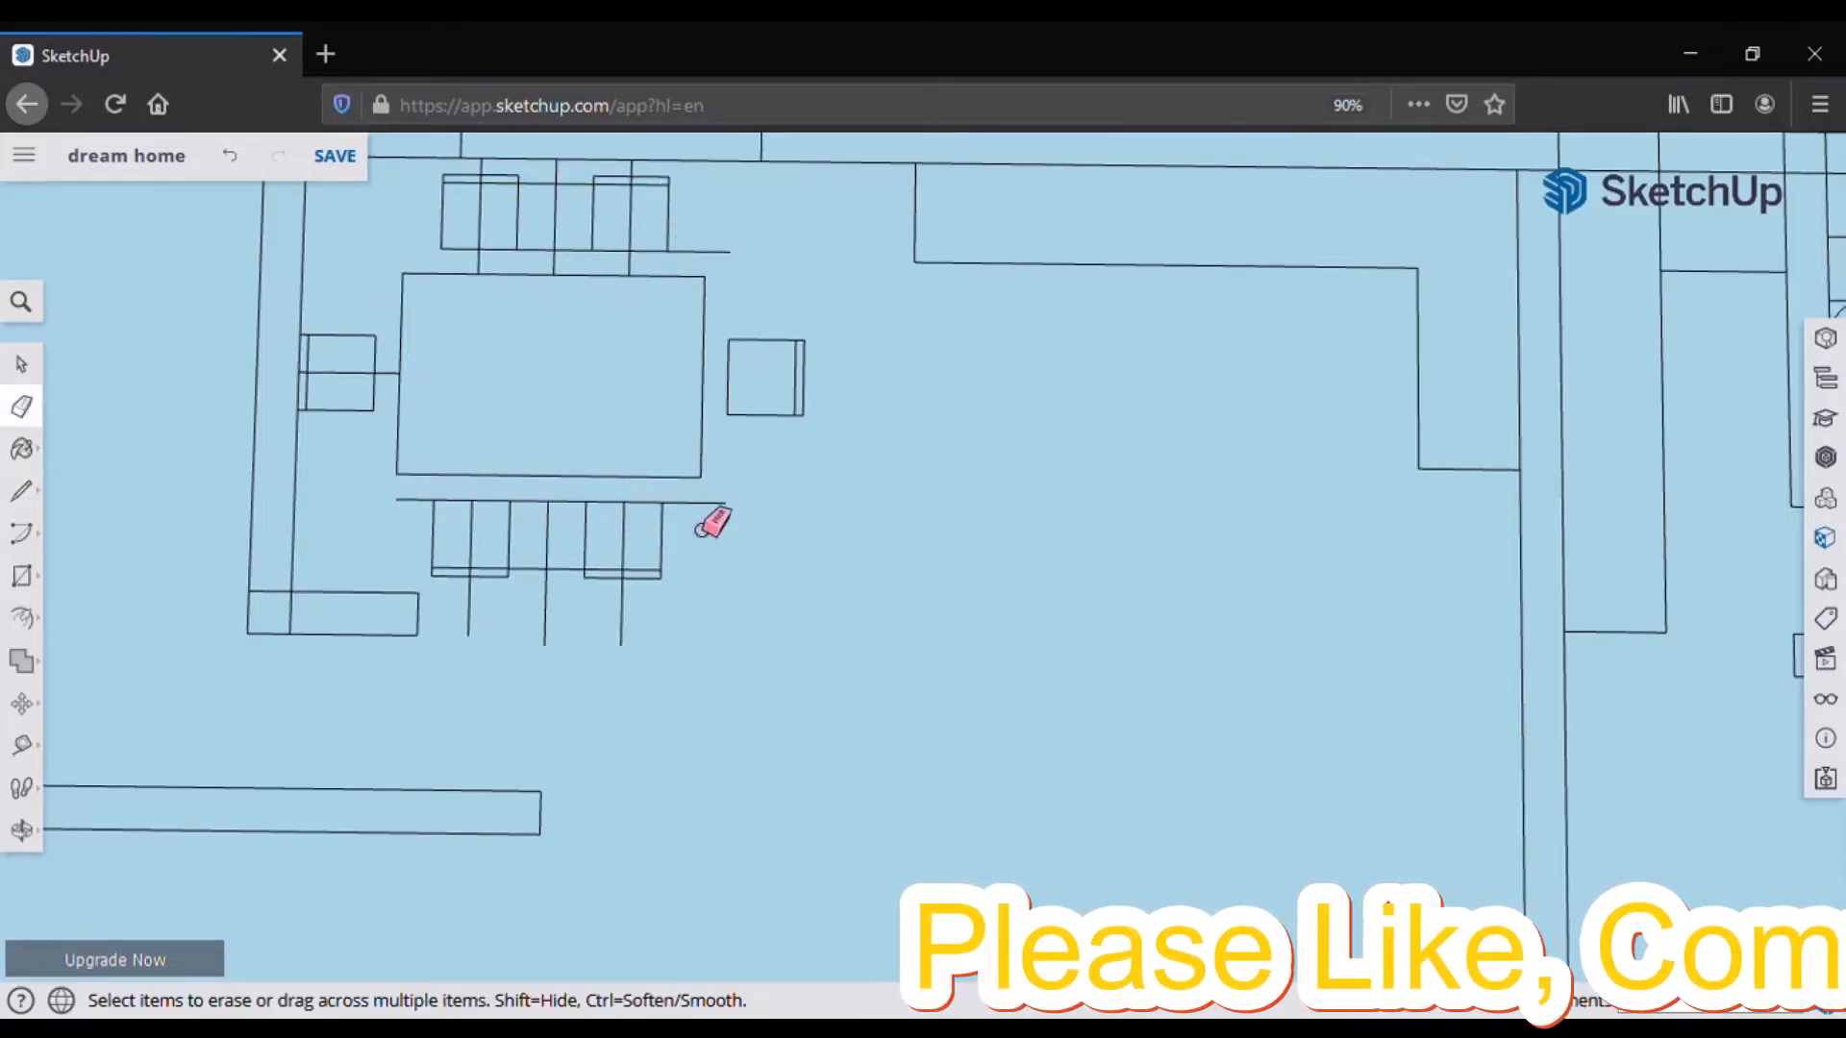
# Step: Erase leftover guide lines between the upper chairs, right of the table and through the left chair
pyautogui.scroll(1, 358, 389)
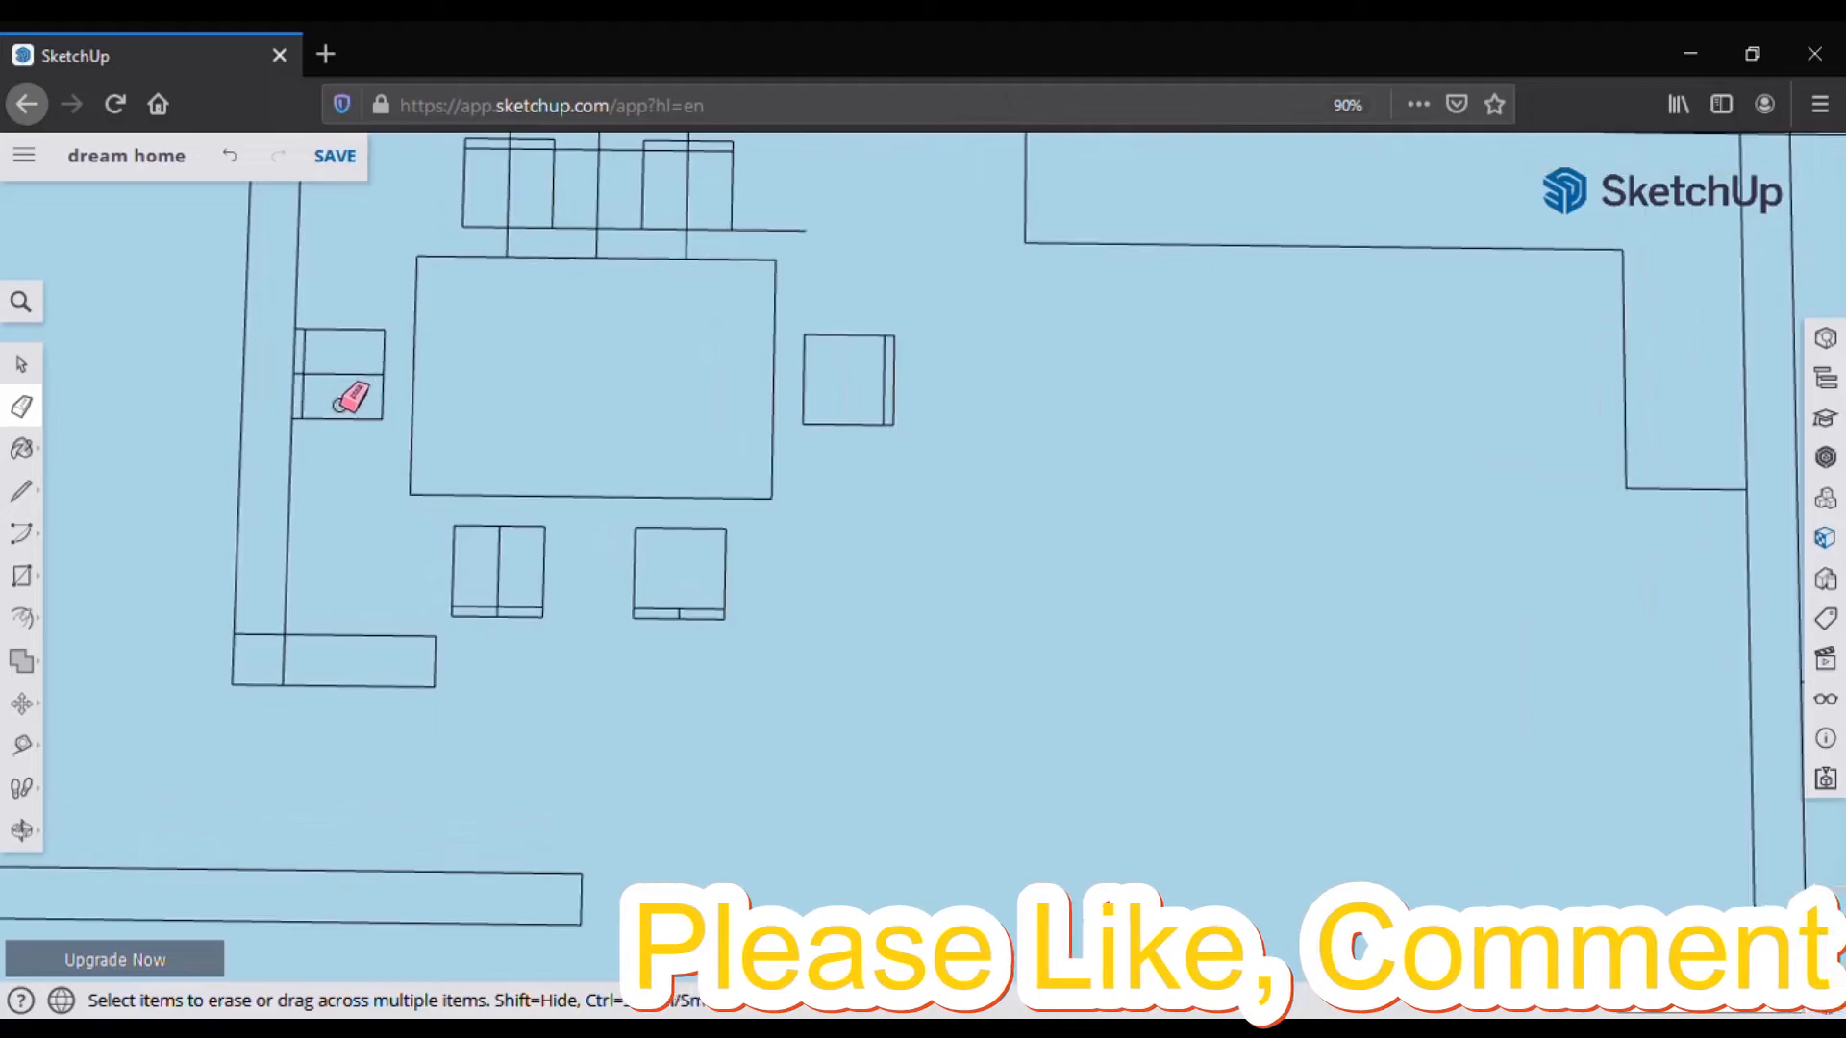
pyautogui.scroll(2, 853, 622)
pyautogui.scroll(-1, 400, 301)
pyautogui.scroll(-1, 378, 441)
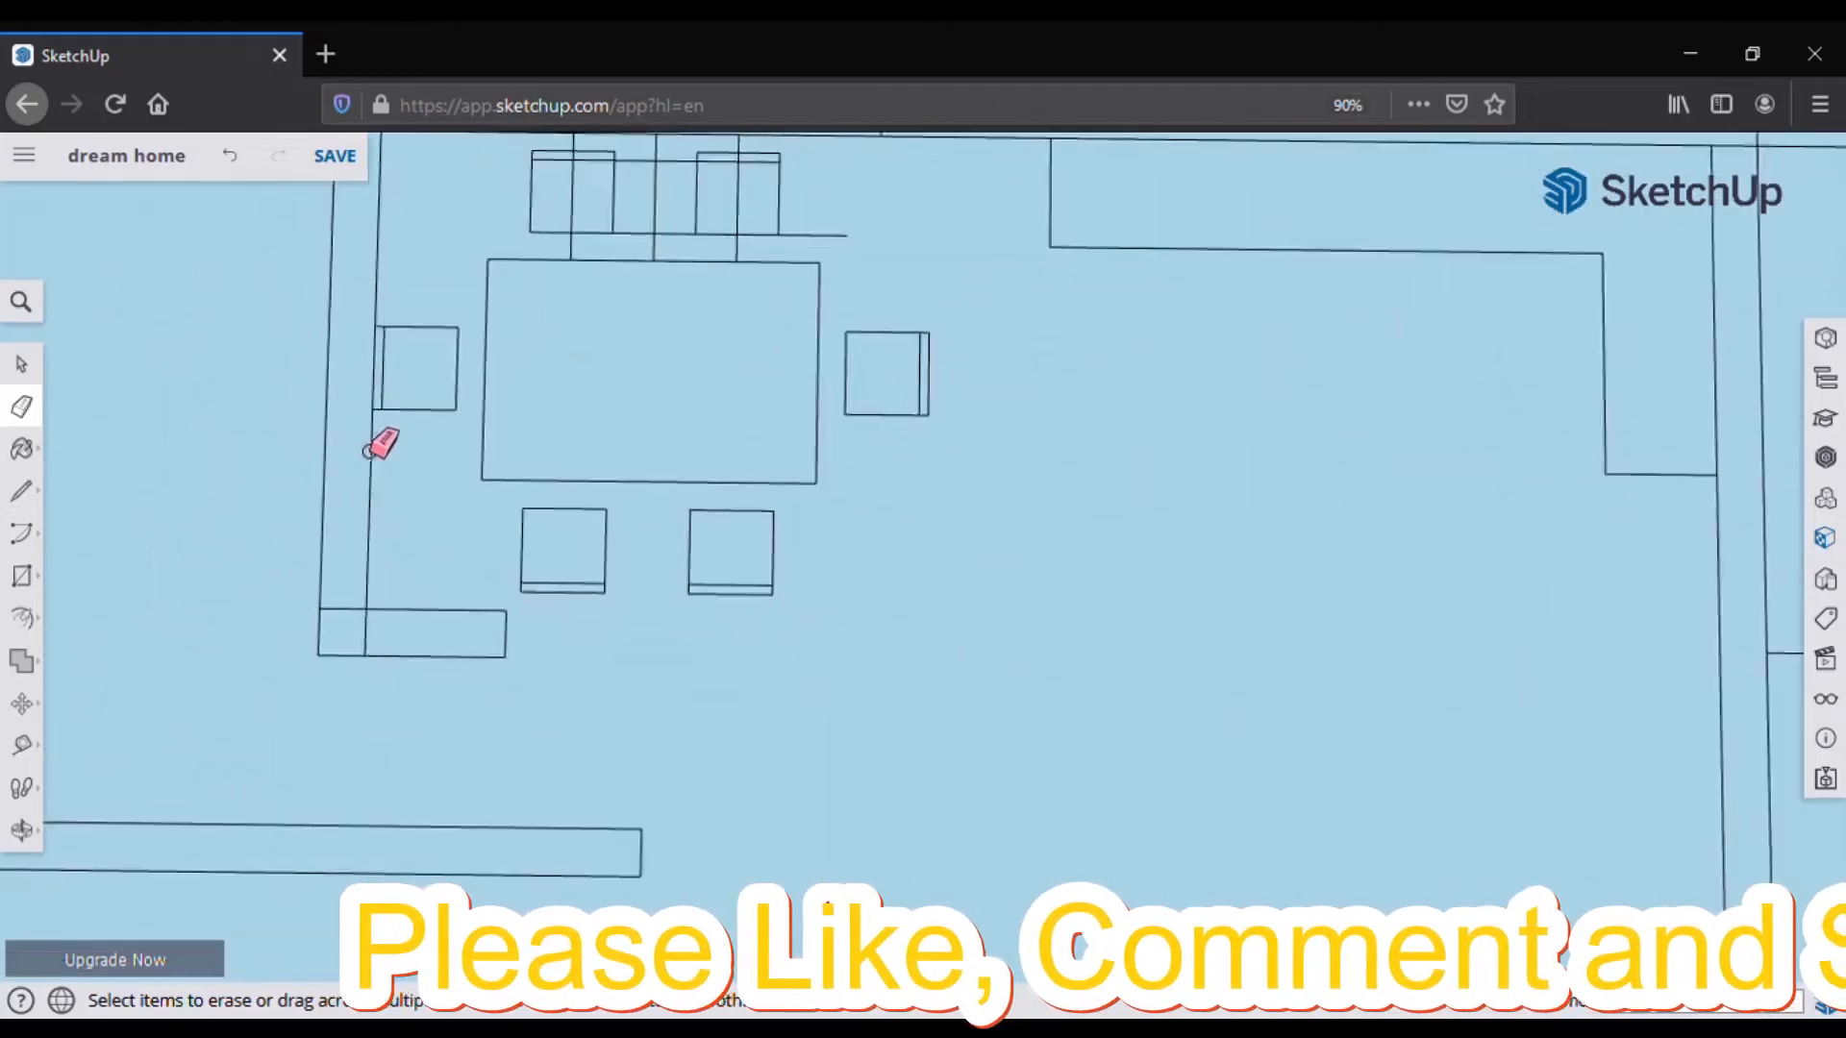
pyautogui.scroll(1, 651, 231)
pyautogui.scroll(1, 639, 239)
pyautogui.moveTo(642, 248)
pyautogui.mouseDown()
pyautogui.moveTo(681, 458)
pyautogui.moveTo(728, 258)
pyautogui.mouseUp()
pyautogui.moveTo(828, 448)
pyautogui.mouseDown()
pyautogui.moveTo(874, 457)
pyautogui.moveTo(964, 413)
pyautogui.mouseUp()
pyautogui.moveTo(493, 485)
pyautogui.mouseDown()
pyautogui.moveTo(519, 346)
pyautogui.moveTo(502, 236)
pyautogui.mouseUp()
pyautogui.moveTo(837, 255); pyautogui.dragTo(855, 240)
# Step: Zoom in and out to review the dining table with its clean chair squares
pyautogui.scroll(-5, 854, 246)
pyautogui.scroll(1, 865, 577)
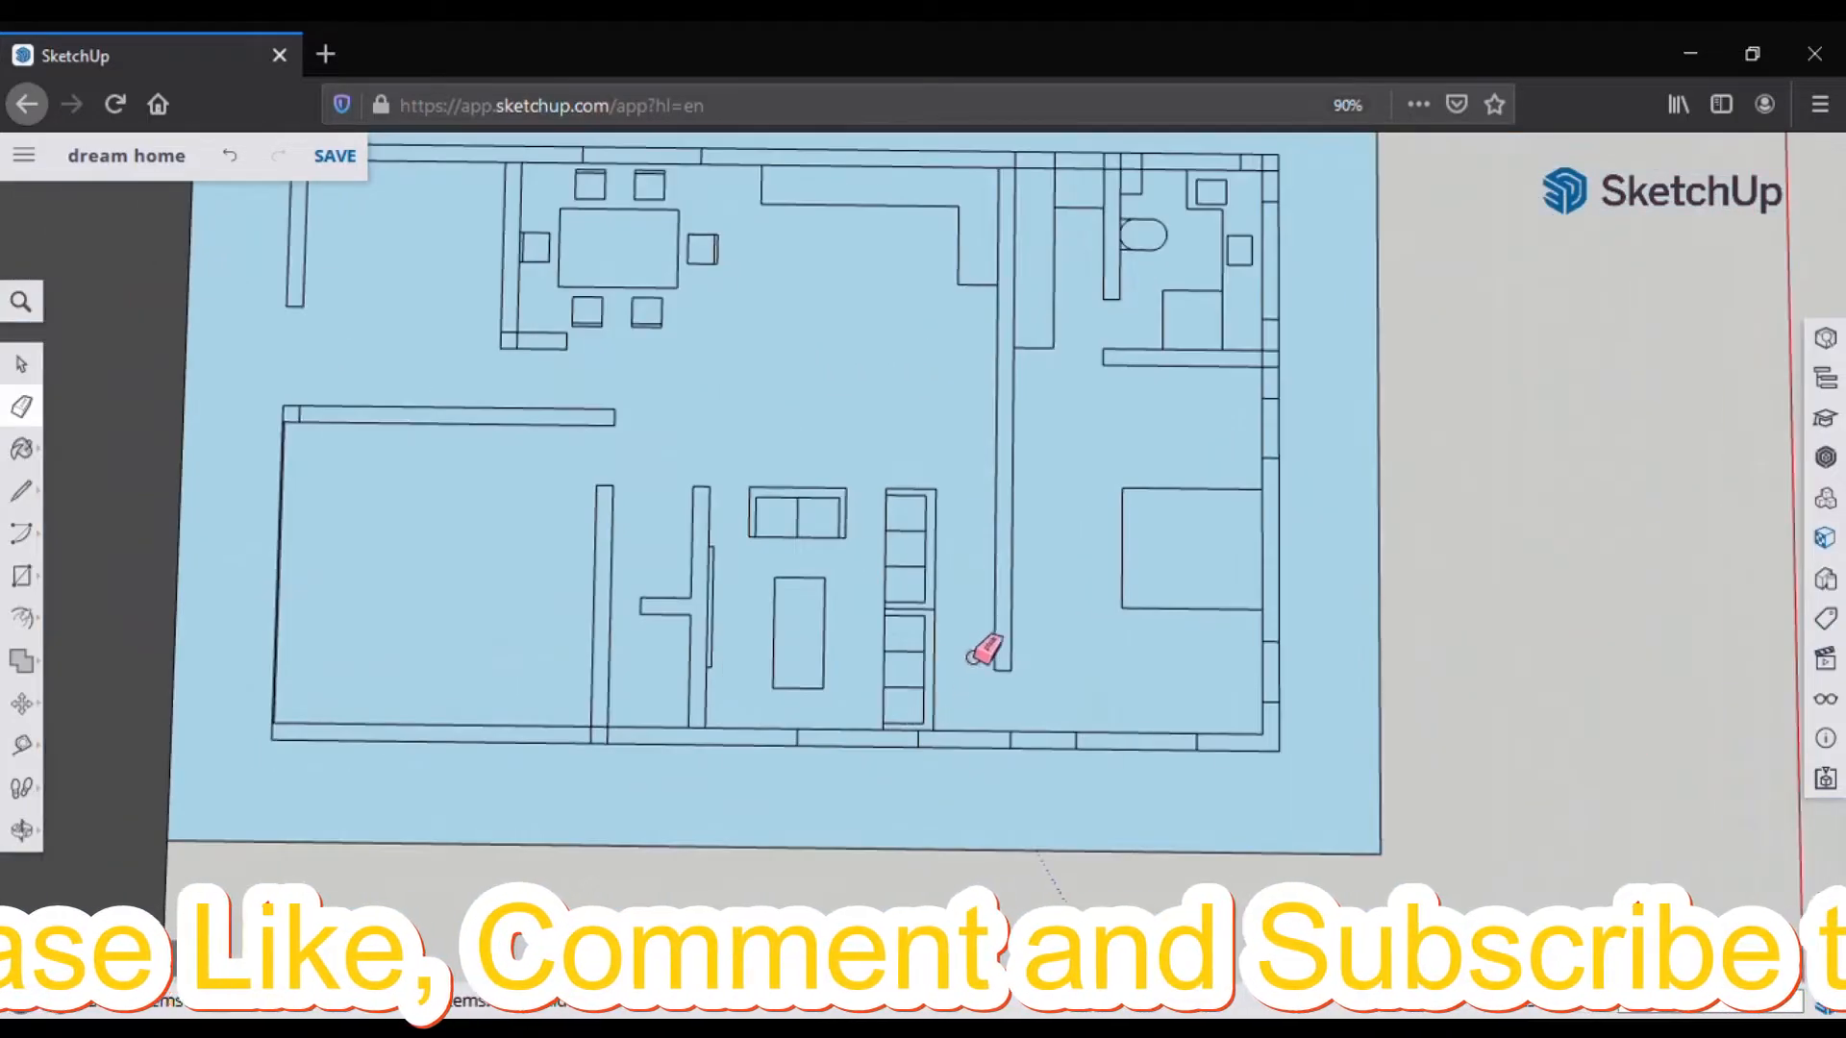
pyautogui.scroll(-1, 853, 478)
pyautogui.click(335, 155)
pyautogui.scroll(-1, 799, 346)
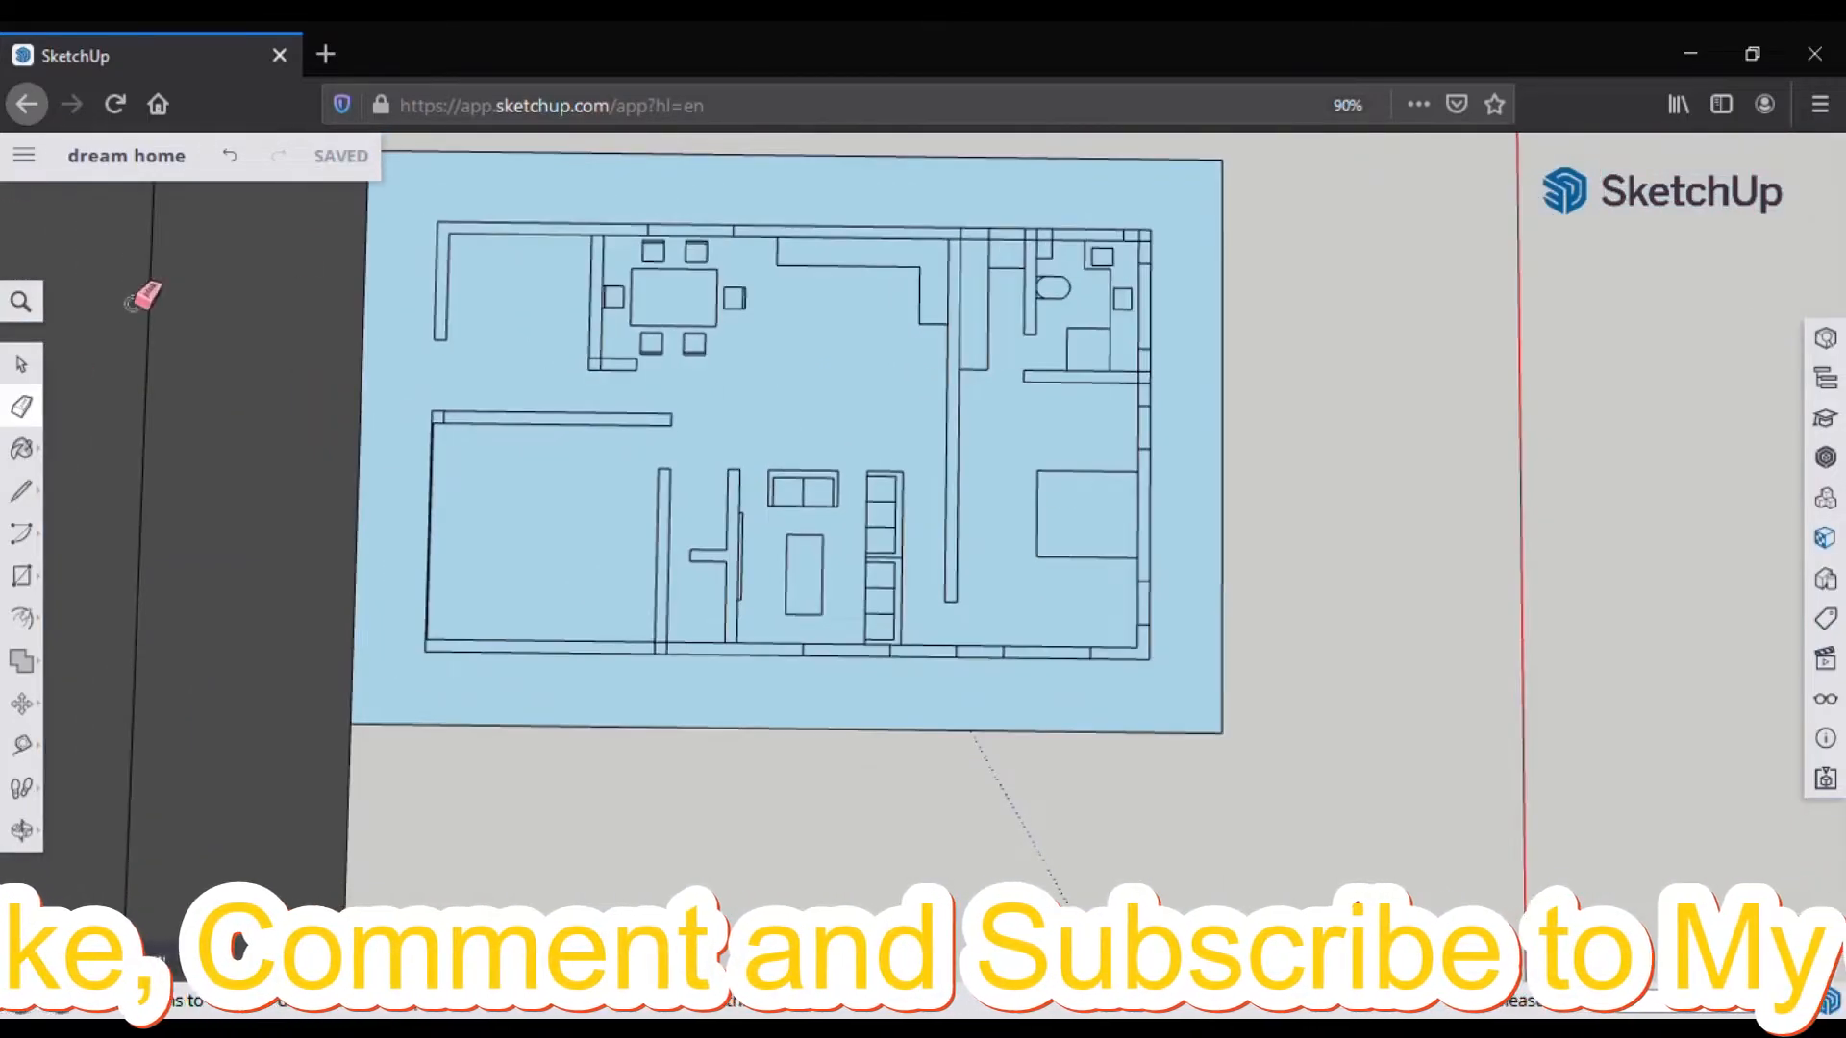
pyautogui.scroll(1, 762, 499)
pyautogui.scroll(-2, 706, 454)
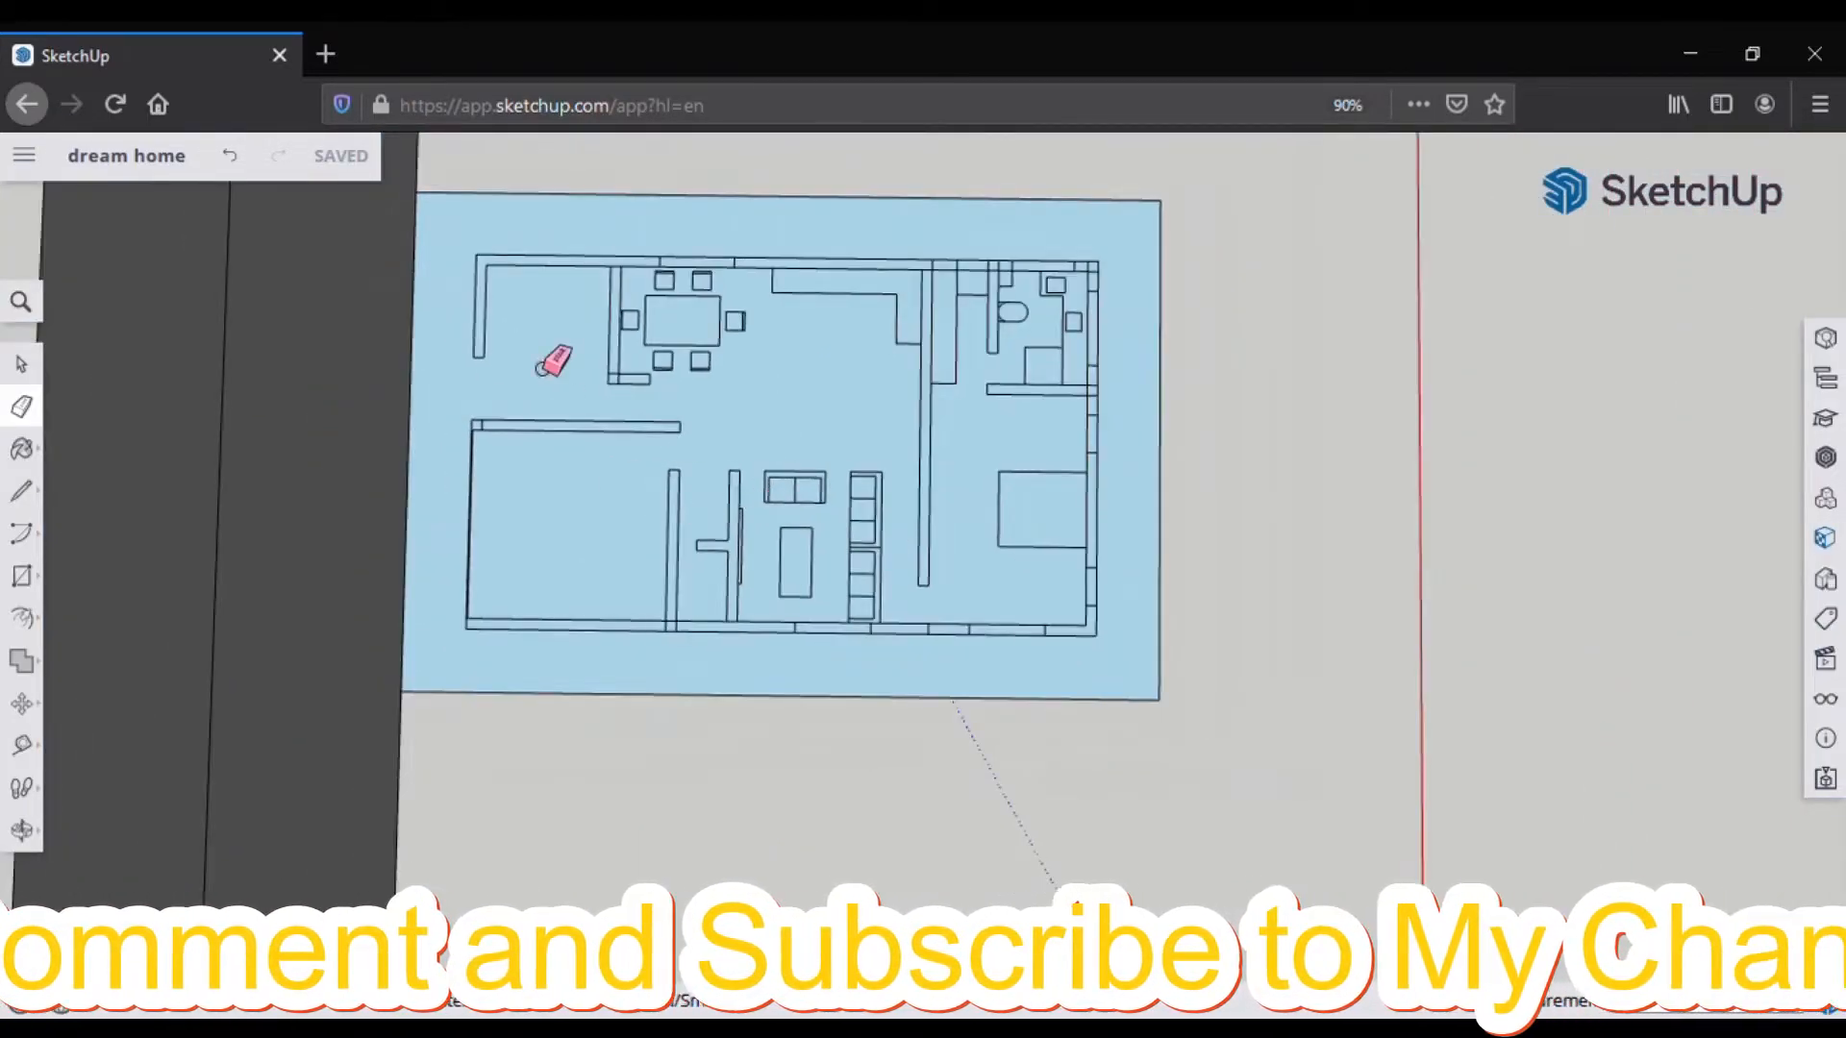
pyautogui.scroll(2, 577, 363)
pyautogui.press('l')
pyautogui.scroll(-1, 708, 297)
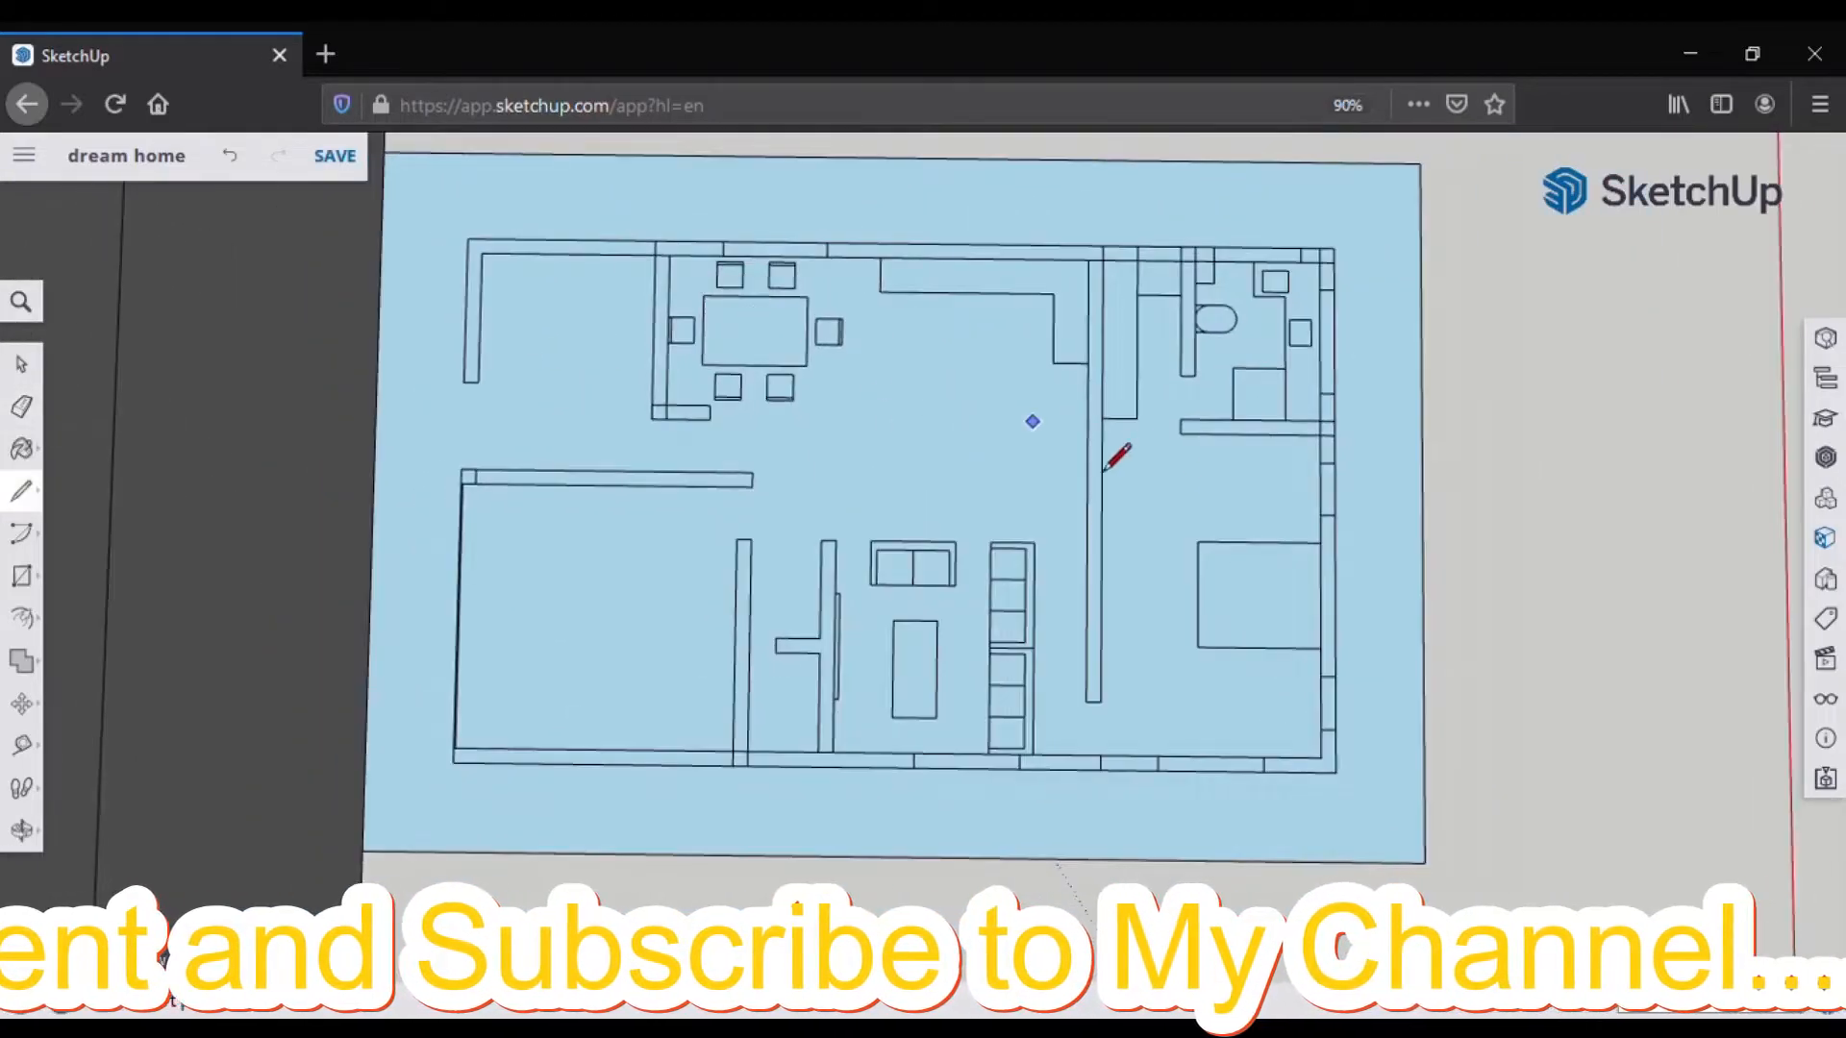
pyautogui.scroll(1, 1236, 378)
pyautogui.scroll(-1, 1121, 358)
pyautogui.scroll(2, 1120, 358)
pyautogui.press('e')
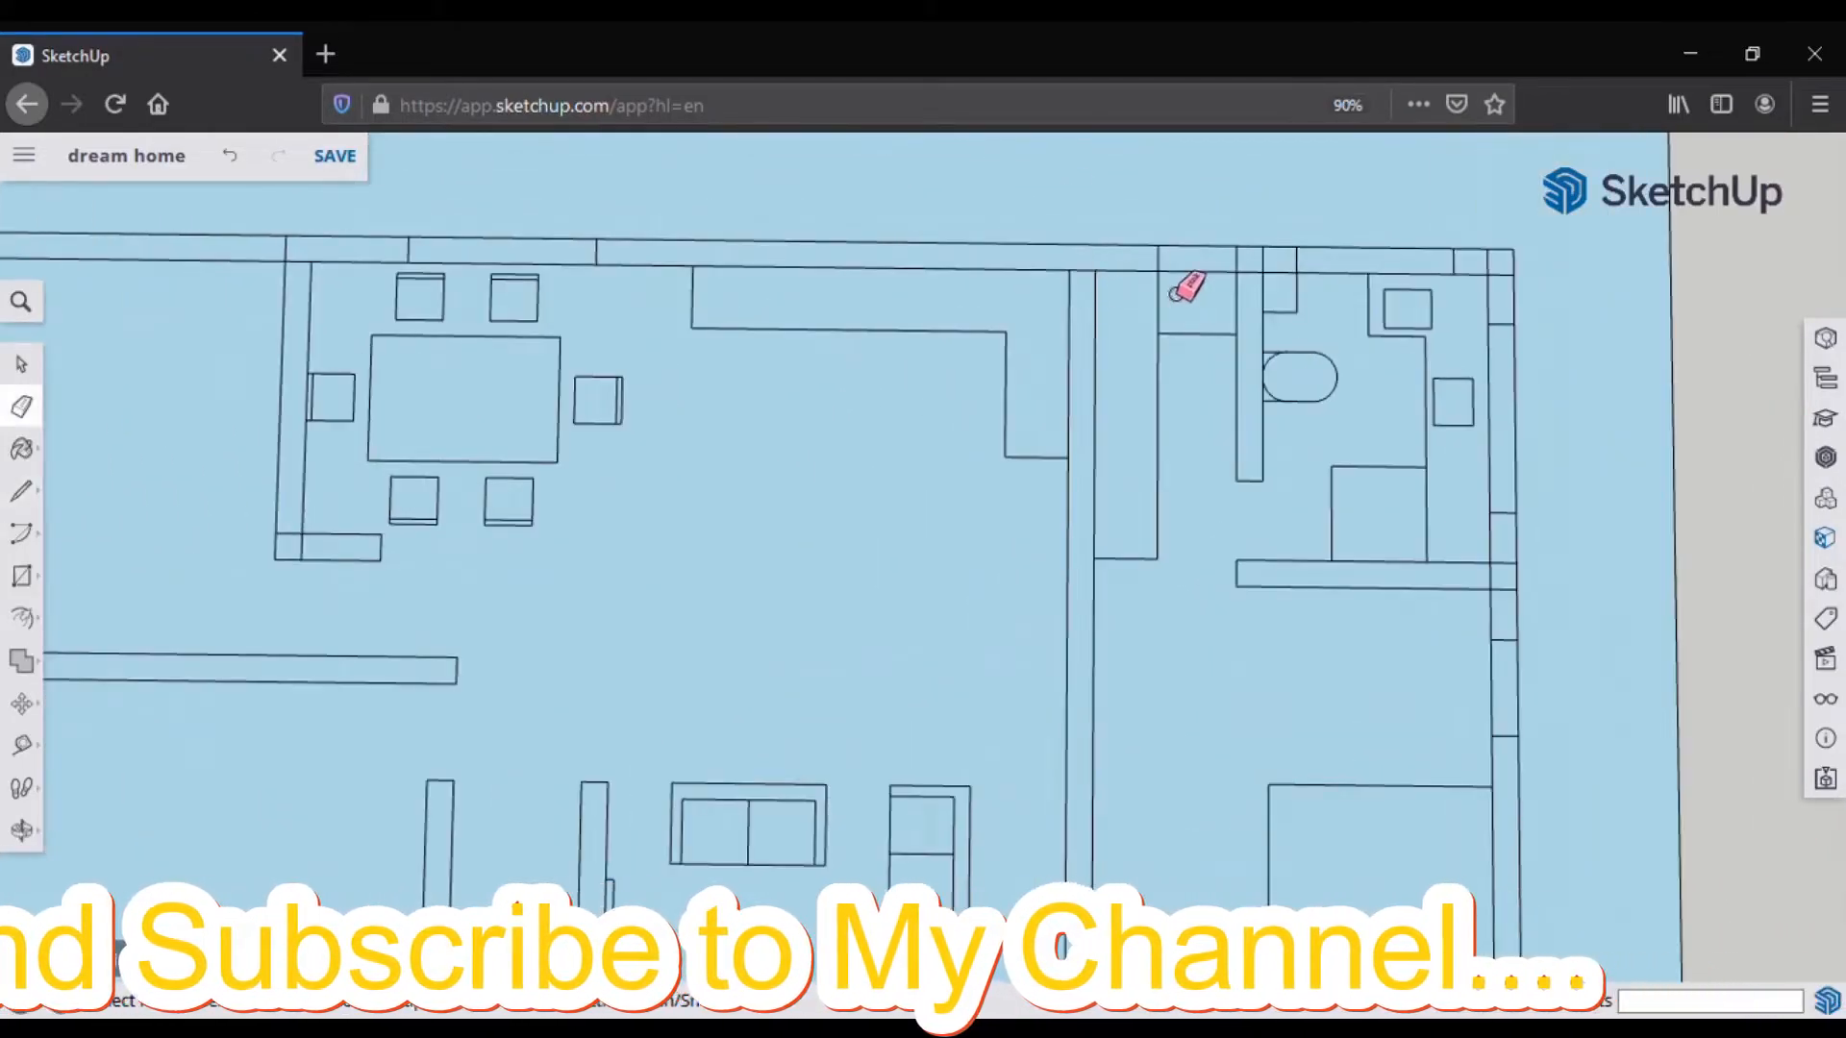
pyautogui.scroll(-3, 1188, 285)
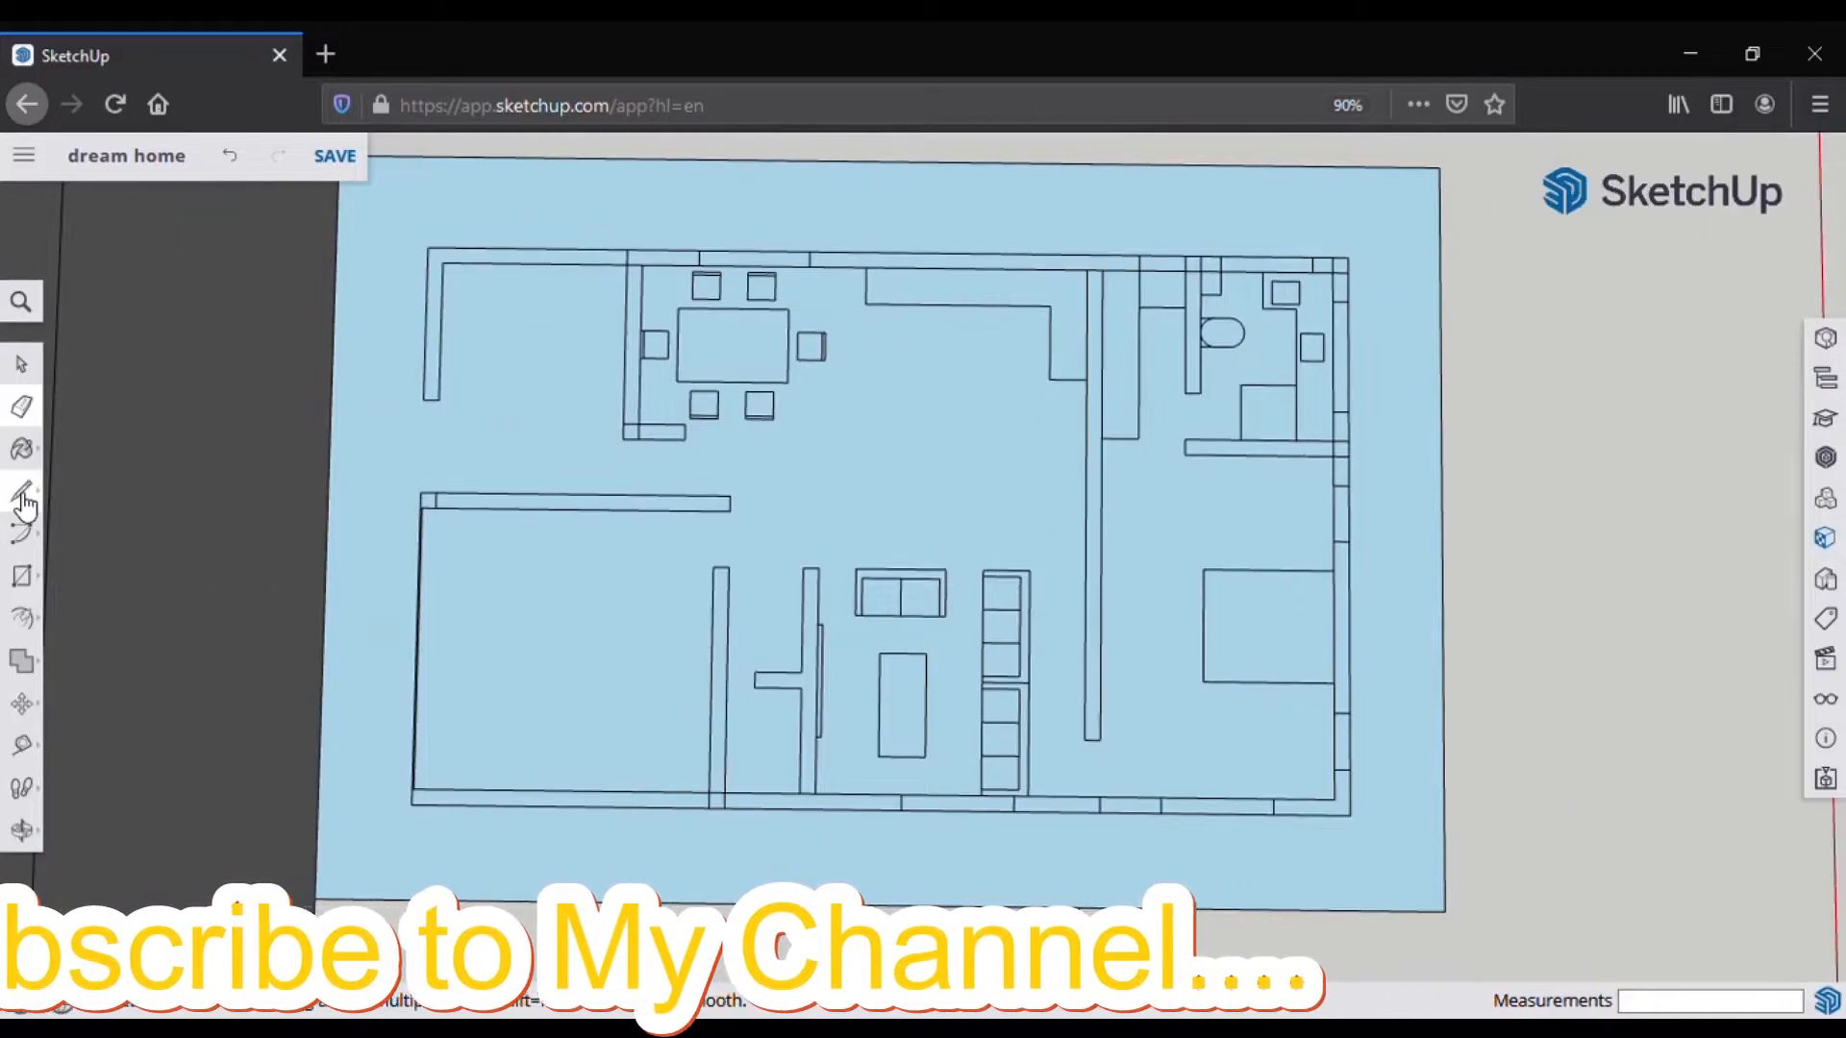
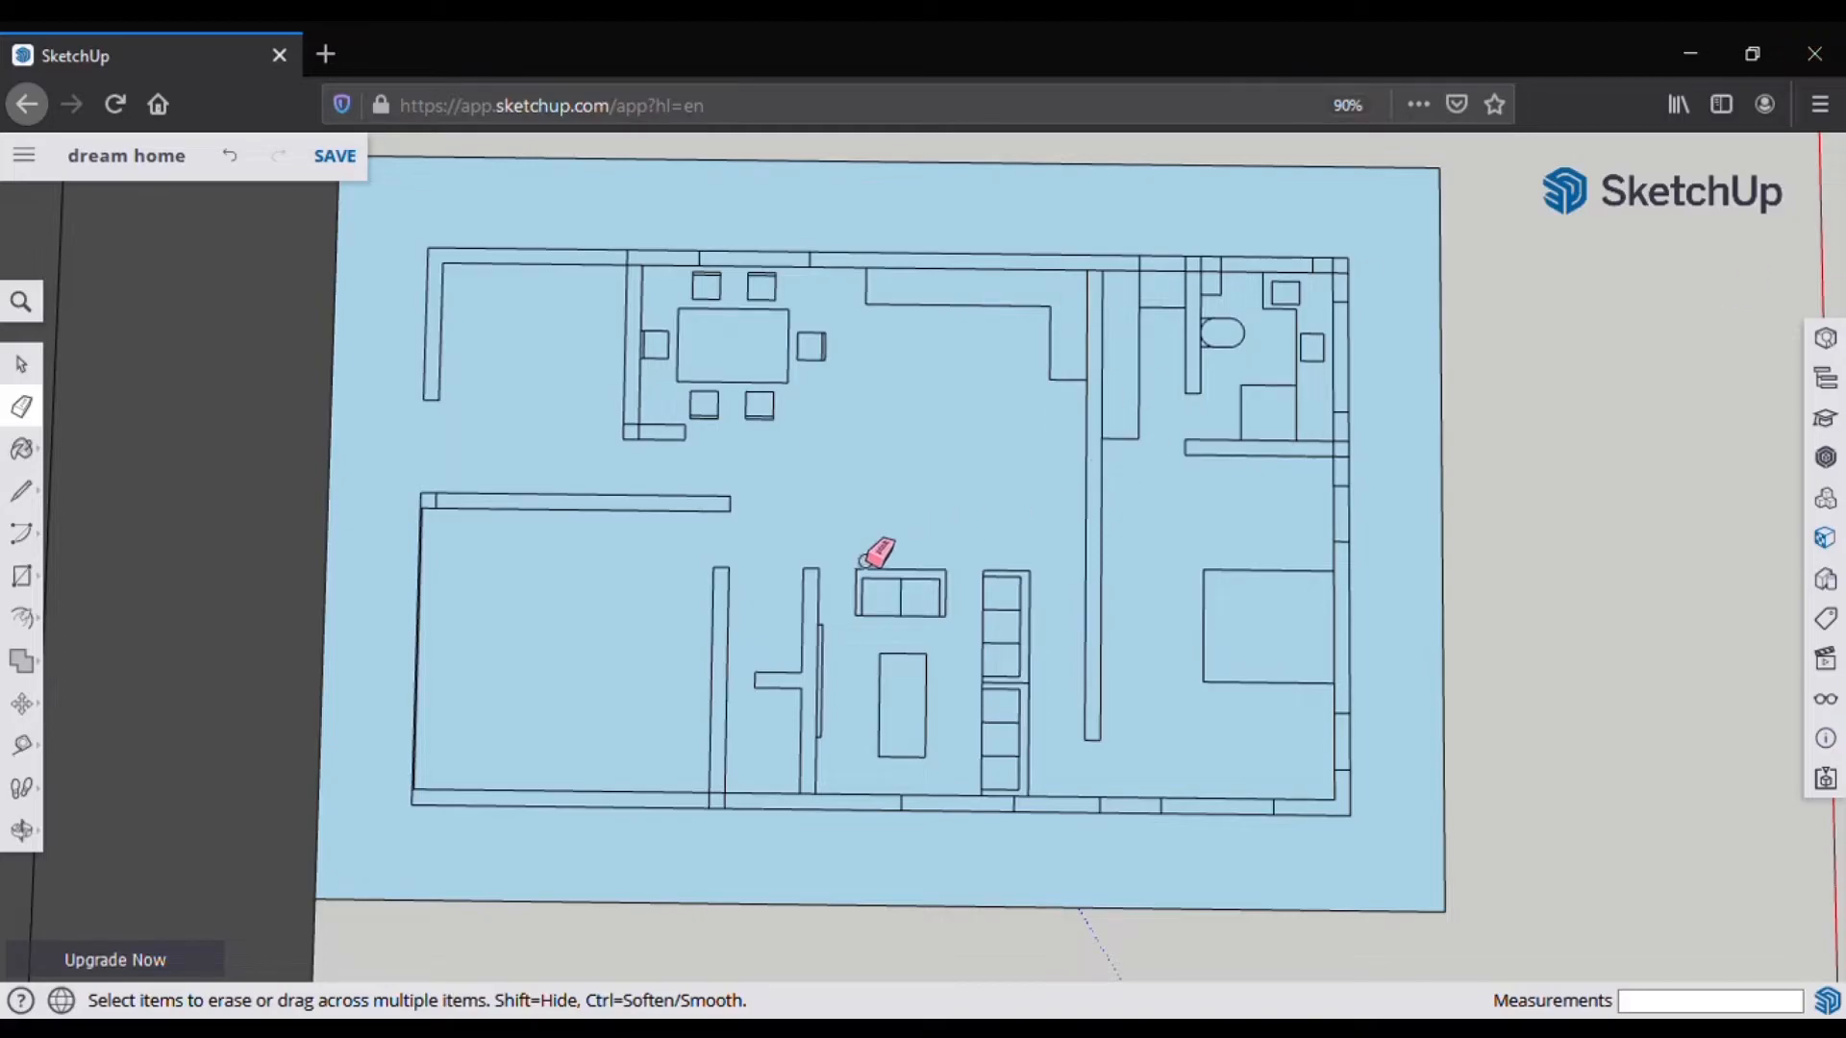
# Step: Draw two small squares beside the bed against the right wall, one at each end
pyautogui.scroll(5, 964, 778)
pyautogui.press('l')
pyautogui.click(1184, 623)
pyautogui.click(1122, 622)
pyautogui.click(1124, 562)
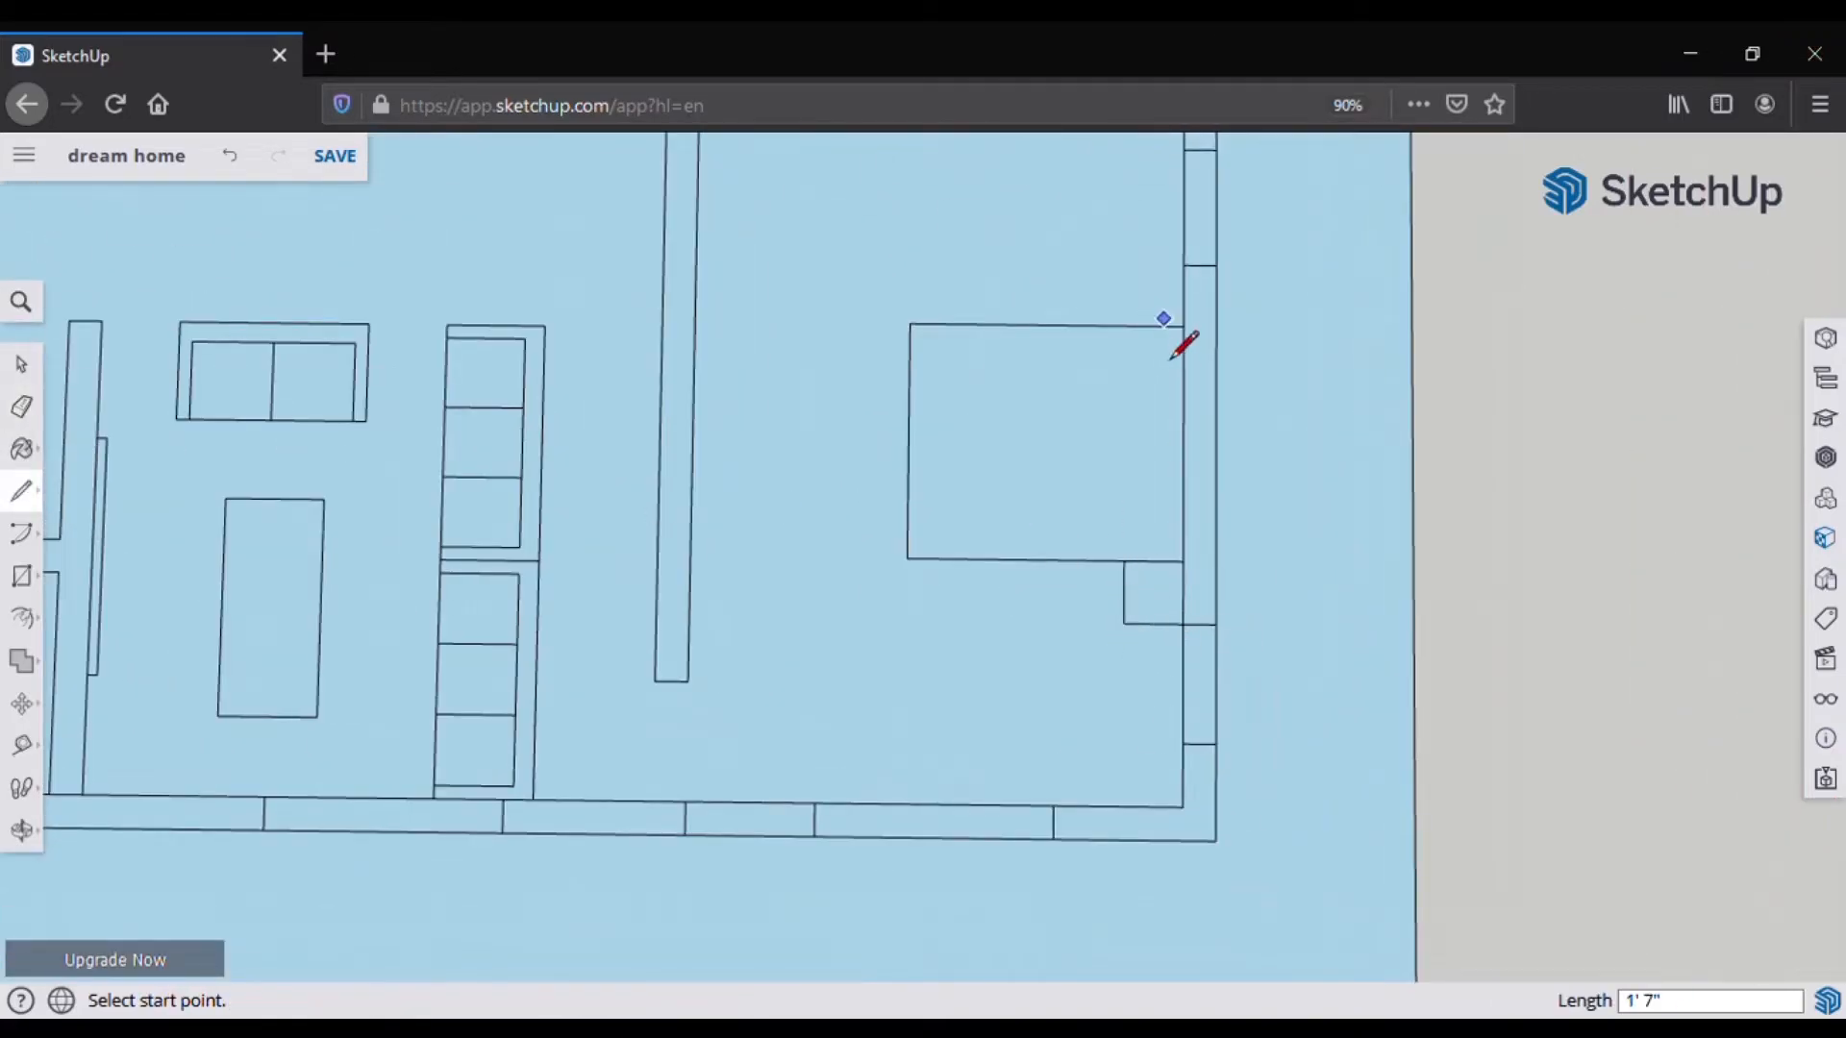
pyautogui.click(1125, 325)
pyautogui.click(1125, 268)
pyautogui.click(1184, 268)
# Step: Erase the lower square's extra edges and re-close the small square beside the bed
pyautogui.press('e')
pyautogui.moveTo(1181, 626); pyautogui.dragTo(1125, 615)
pyautogui.click(37, 498)
pyautogui.click(1125, 326)
pyautogui.click(1124, 560)
pyautogui.click(1123, 621)
pyautogui.click(1183, 621)
pyautogui.click(29, 410)
pyautogui.scroll(2, 1168, 433)
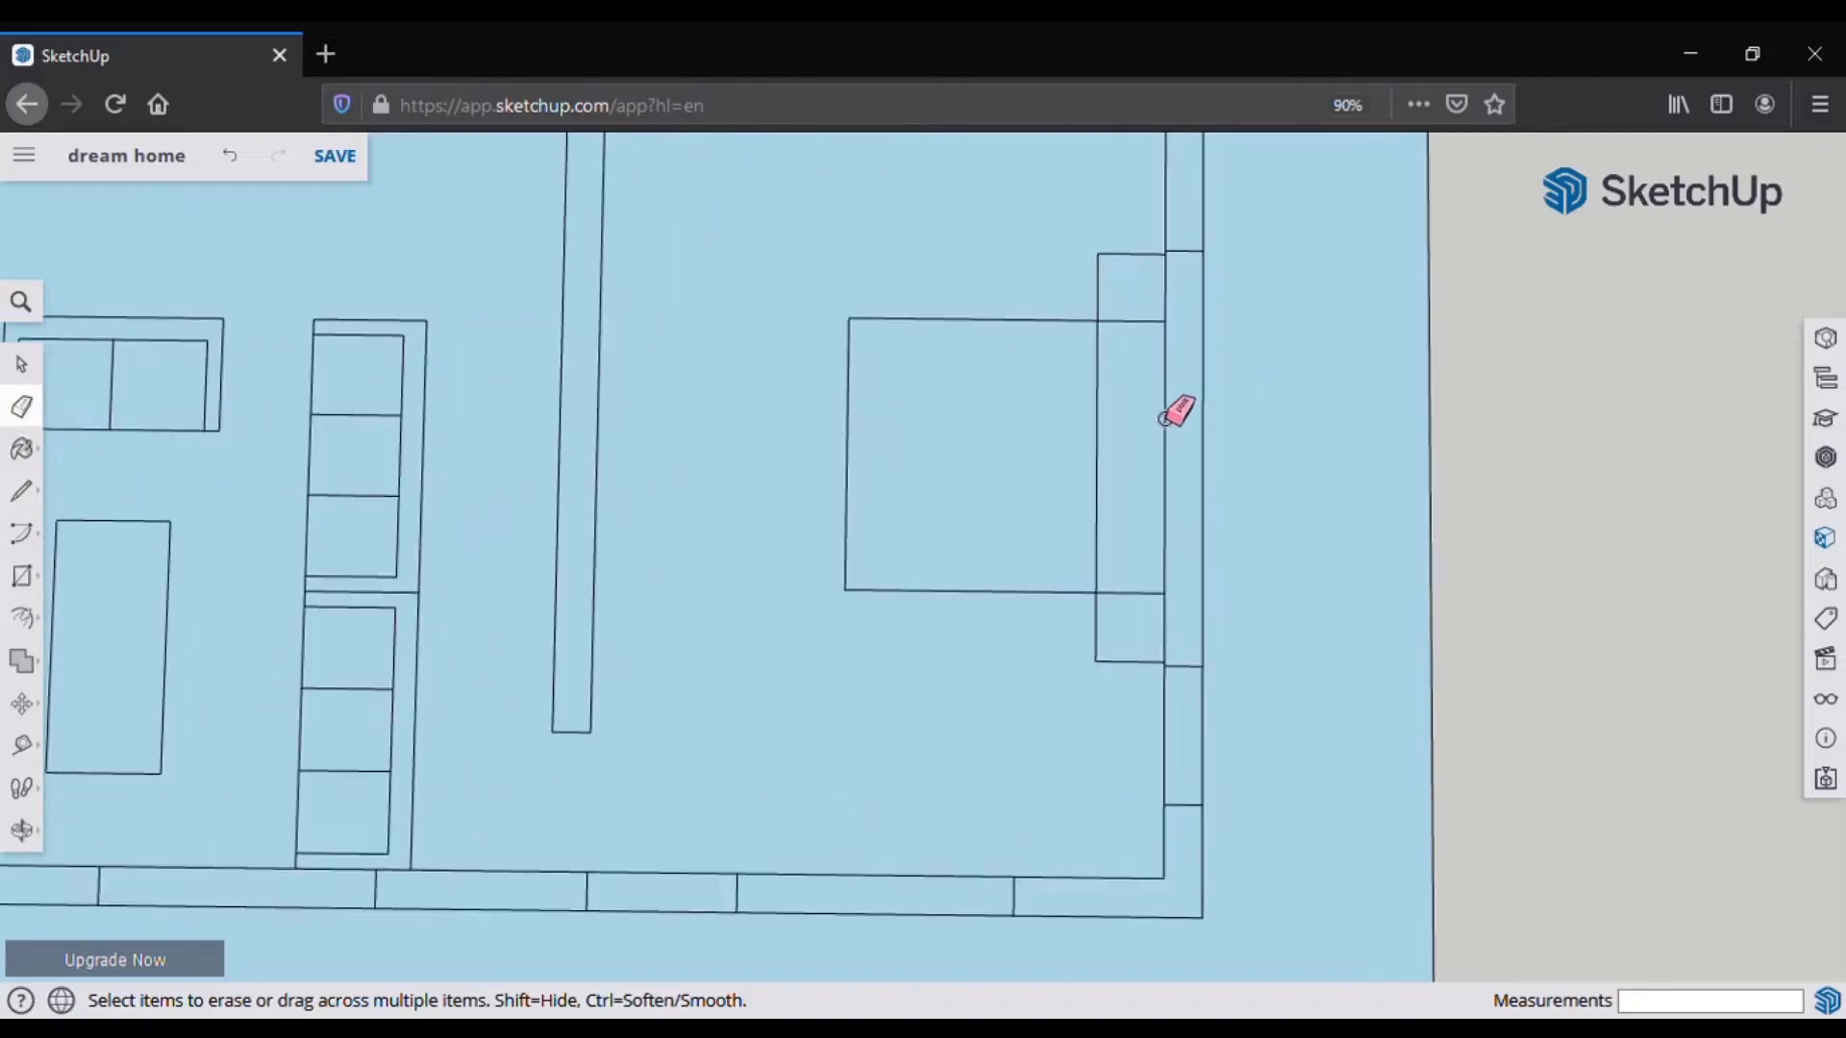
# Step: Draw a vertical edge along the bed's right side and an edge across its top
pyautogui.press('l')
pyautogui.scroll(2, 1115, 332)
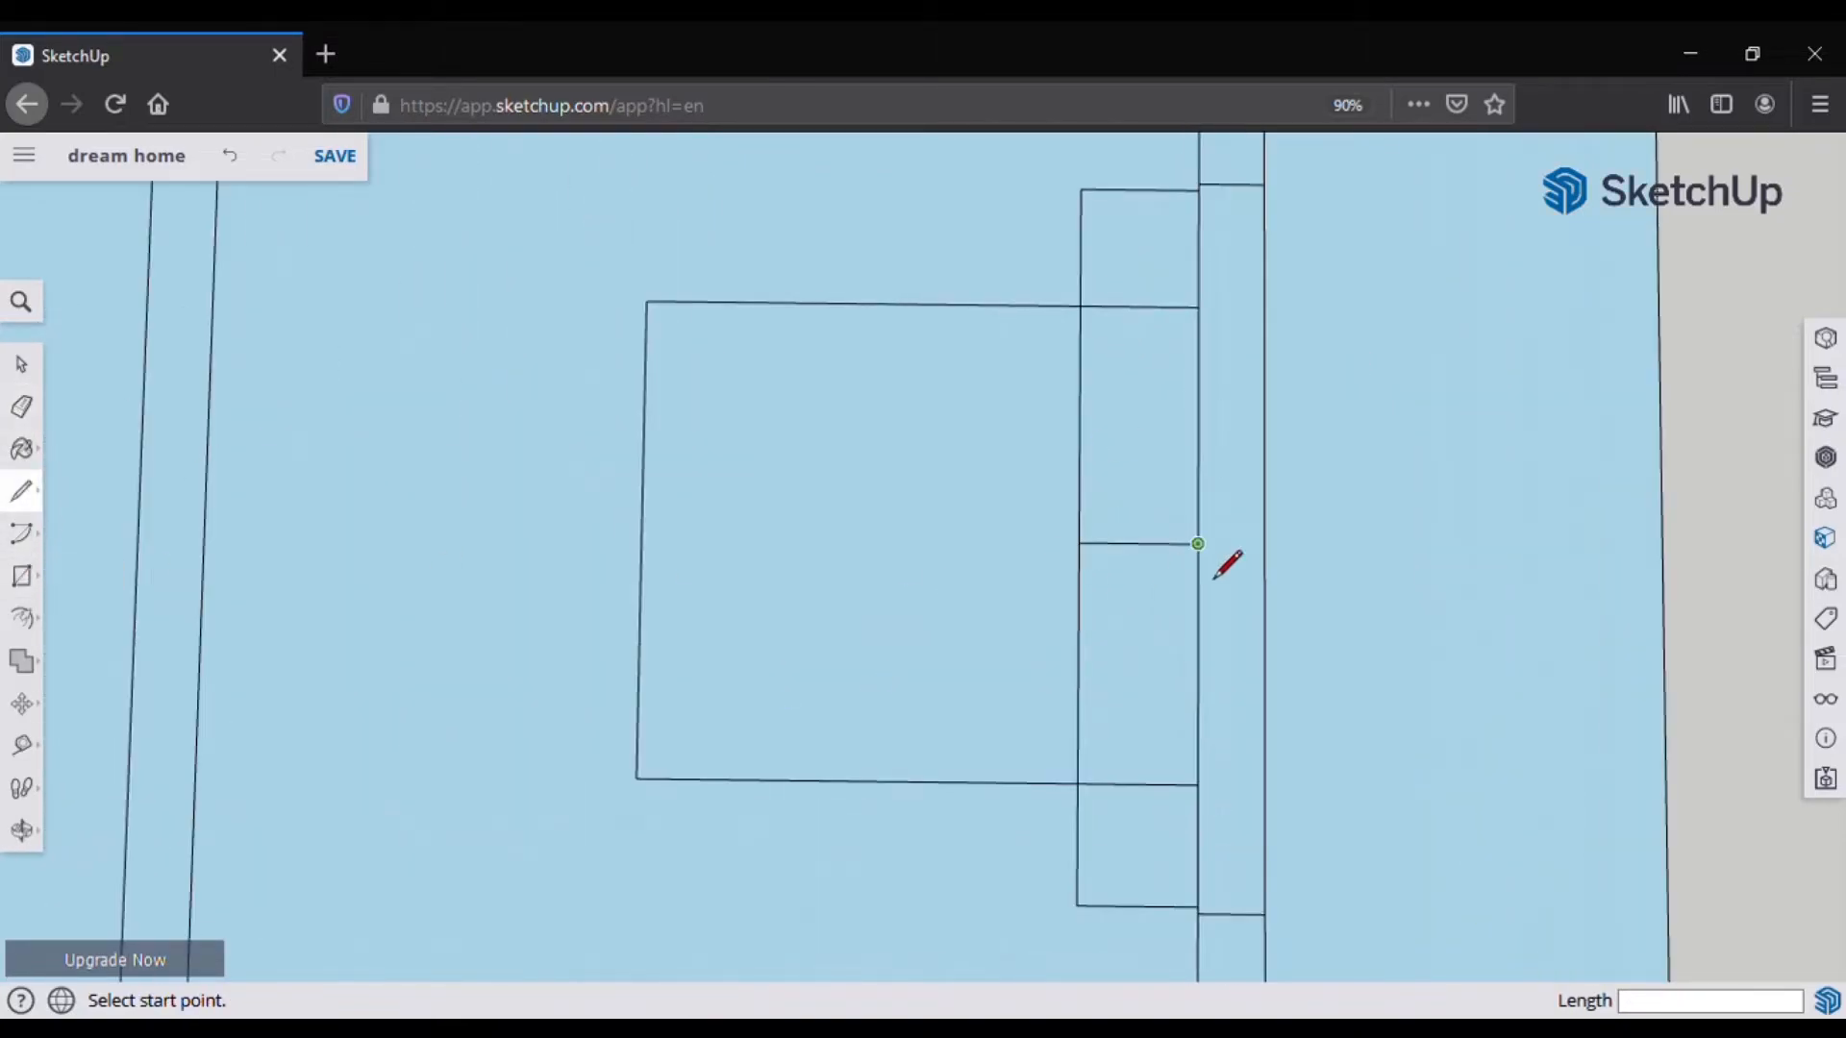
pyautogui.click(1188, 310)
pyautogui.click(1188, 785)
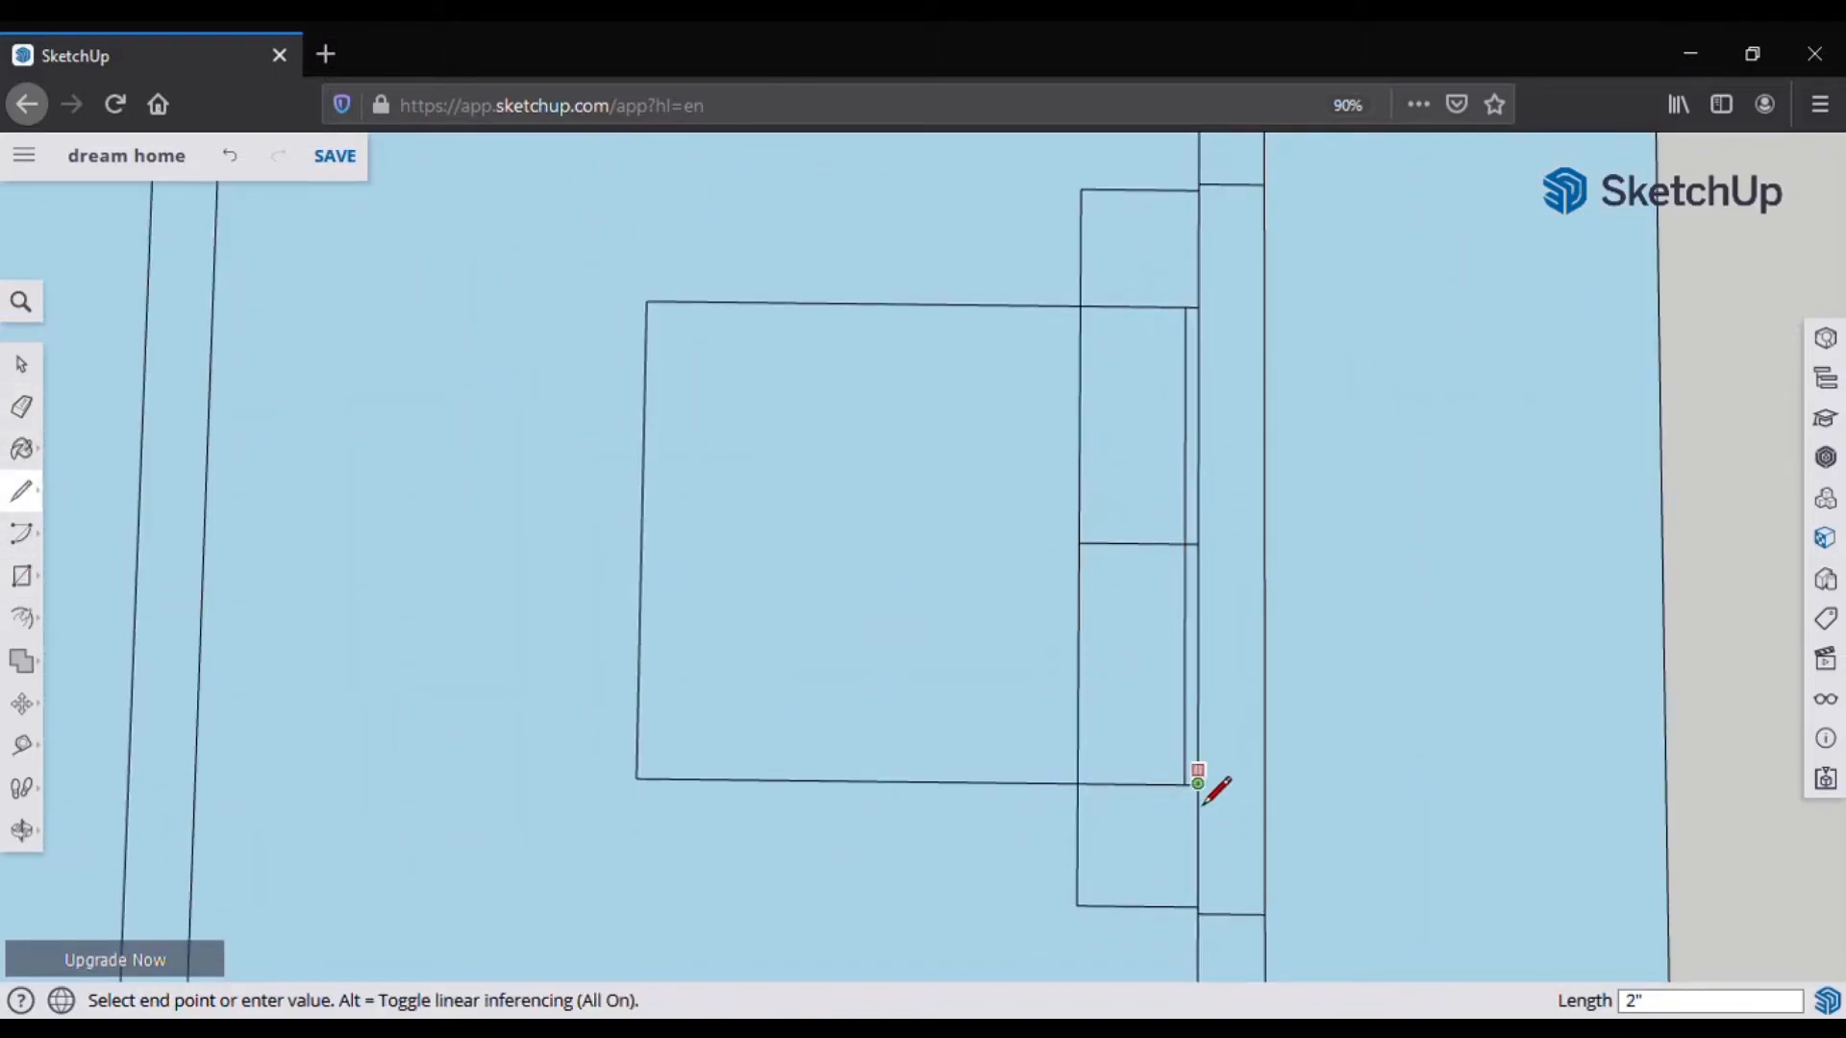
pyautogui.click(1082, 803)
pyautogui.click(1080, 319)
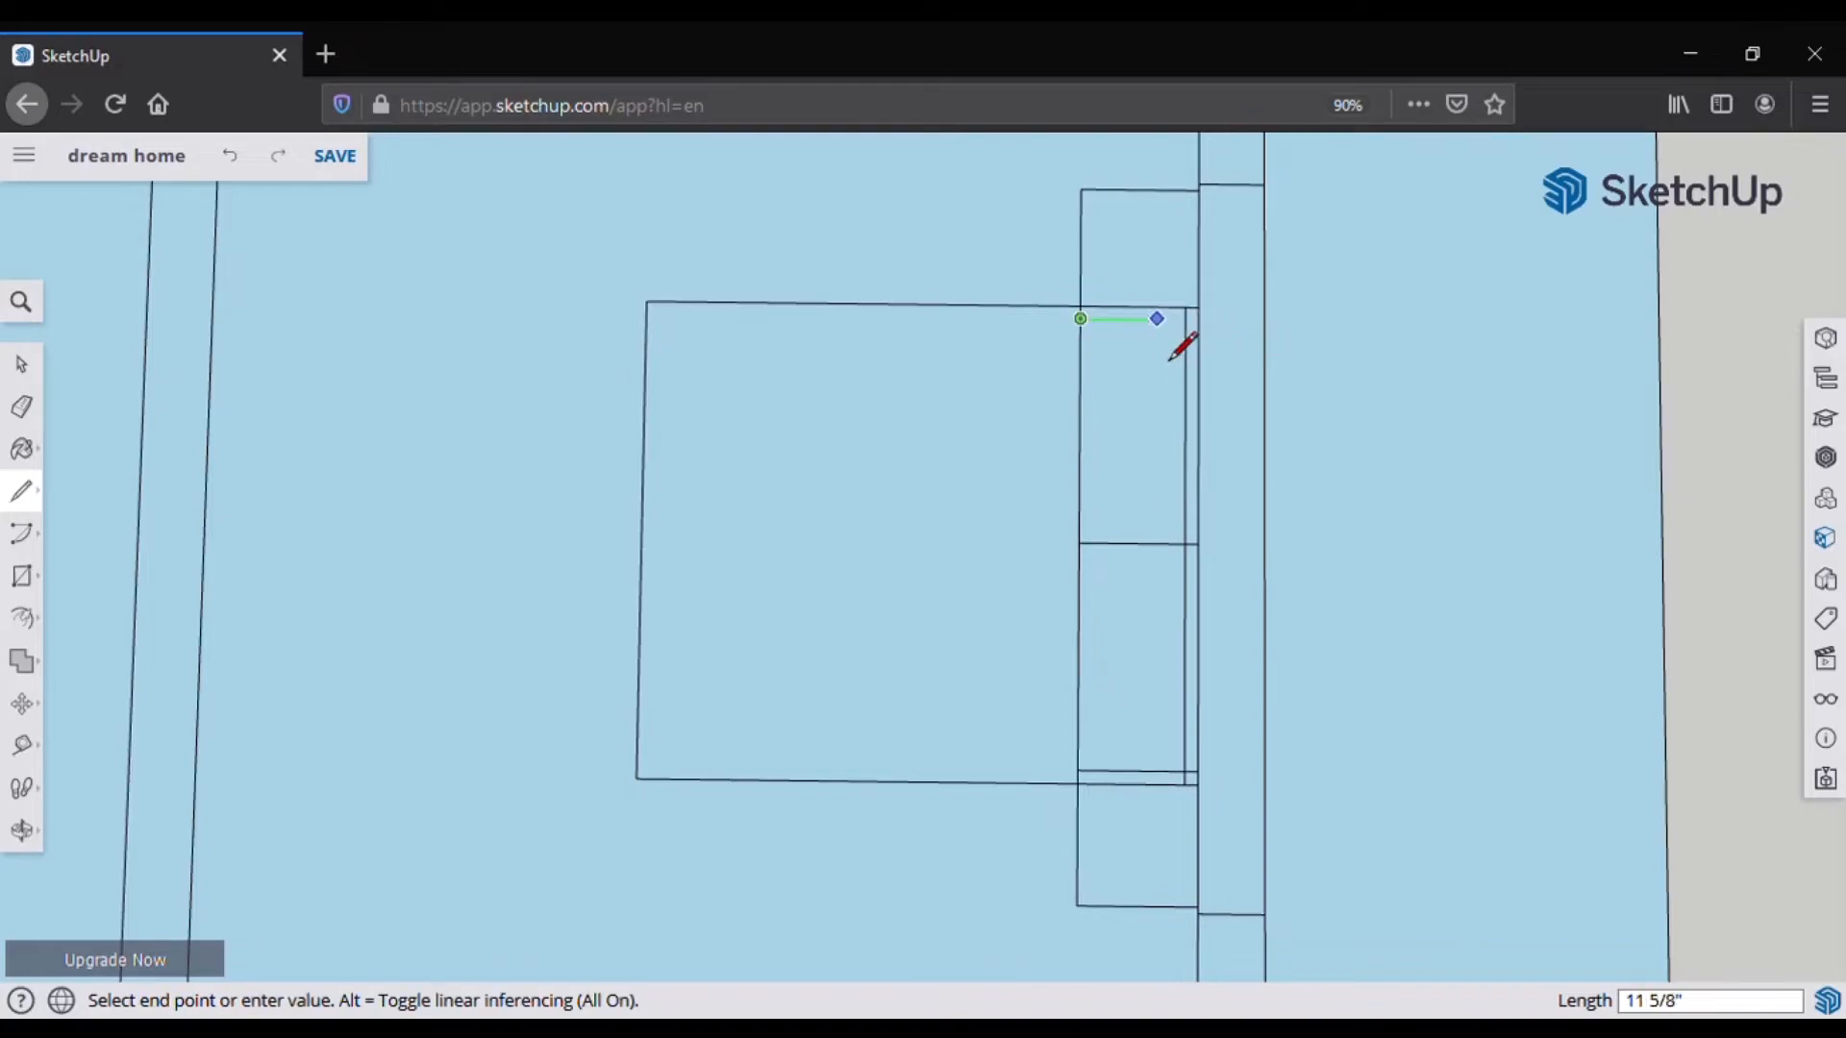
pyautogui.click(1198, 321)
# Step: Erase the overhanging edge stubs at the bed's upper and lower corners
pyautogui.press('e')
pyautogui.scroll(3, 1204, 311)
pyautogui.click(1163, 319)
pyautogui.click(1176, 333)
pyautogui.scroll(-3, 1147, 654)
pyautogui.scroll(3, 1142, 879)
pyautogui.click(1171, 769)
pyautogui.click(1156, 783)
# Step: Draw new edges across the strip just below the bed's top and erase the old edge
pyautogui.press('l')
pyautogui.click(929, 288)
pyautogui.click(1185, 290)
pyautogui.click(928, 259)
pyautogui.click(1185, 261)
pyautogui.press('e')
pyautogui.click(1154, 277)
# Step: Zoom around and orbit the view to tilt the floor plan
pyautogui.scroll(-3, 1184, 306)
pyautogui.scroll(3, 1116, 318)
pyautogui.scroll(-4, 1112, 279)
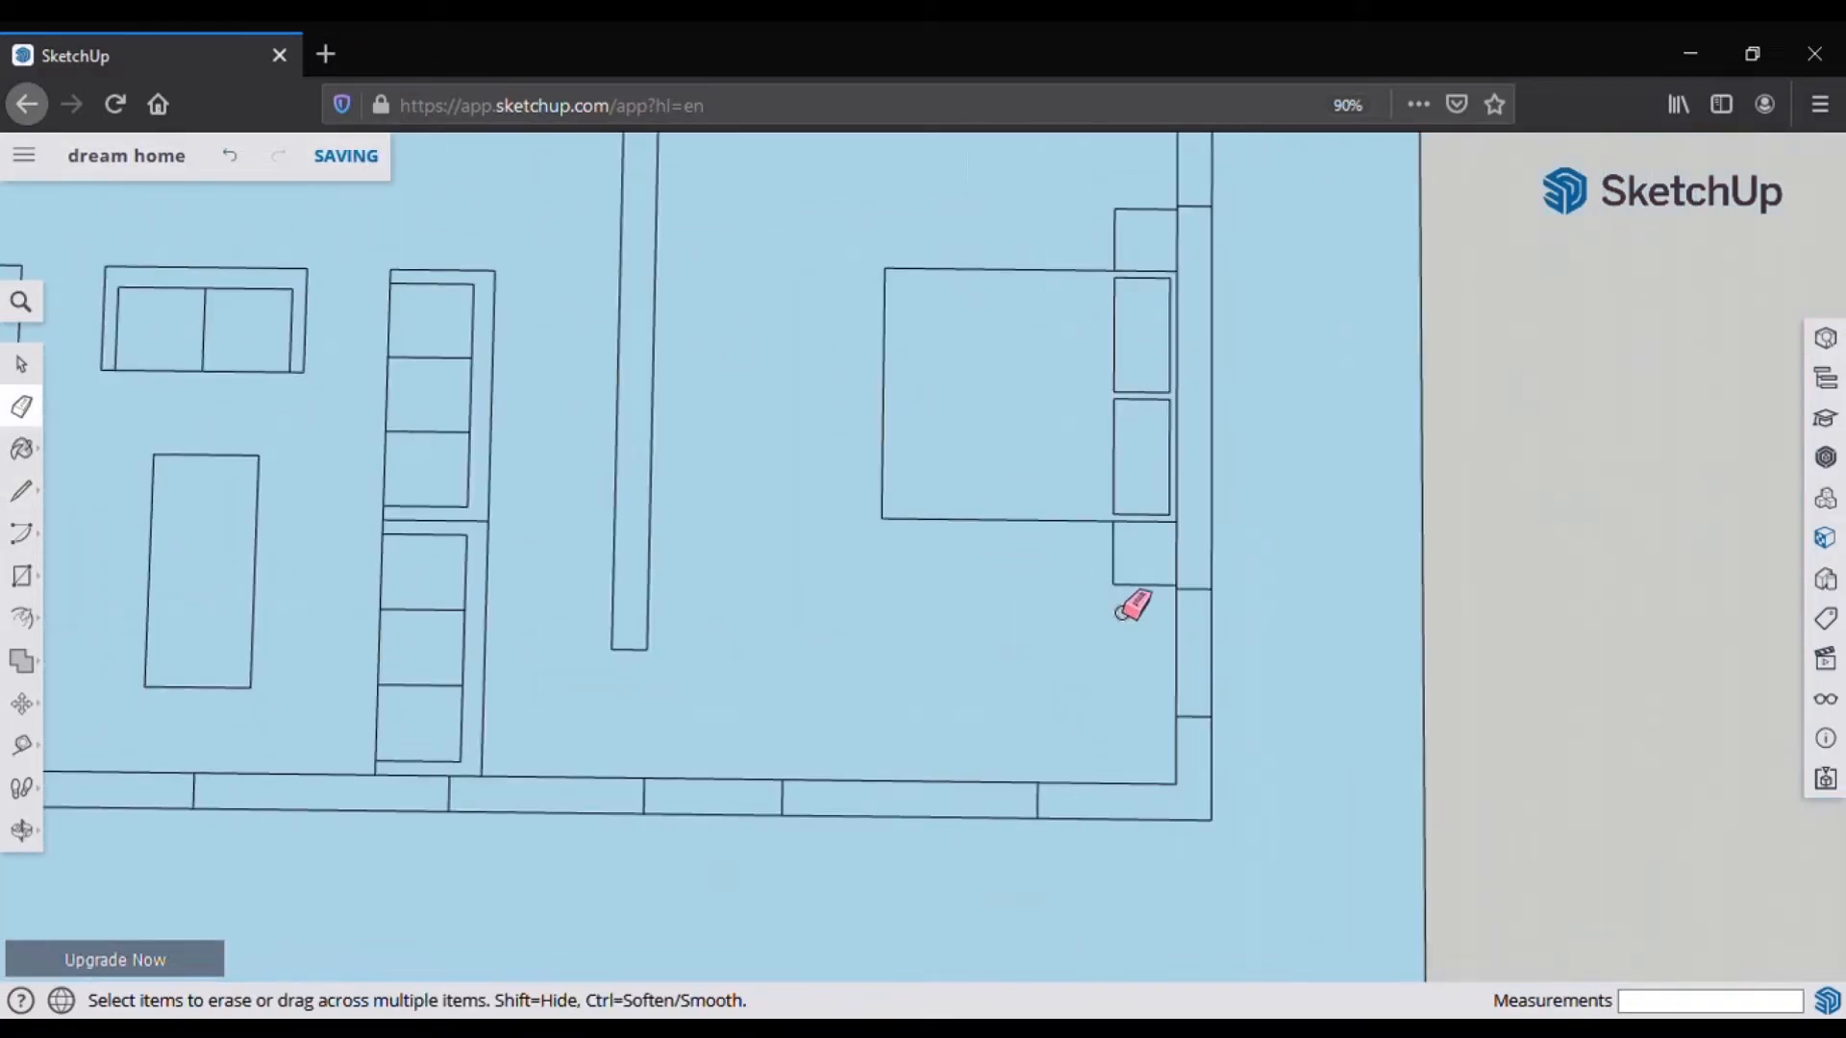
pyautogui.scroll(-4, 1112, 603)
pyautogui.scroll(1, 1149, 730)
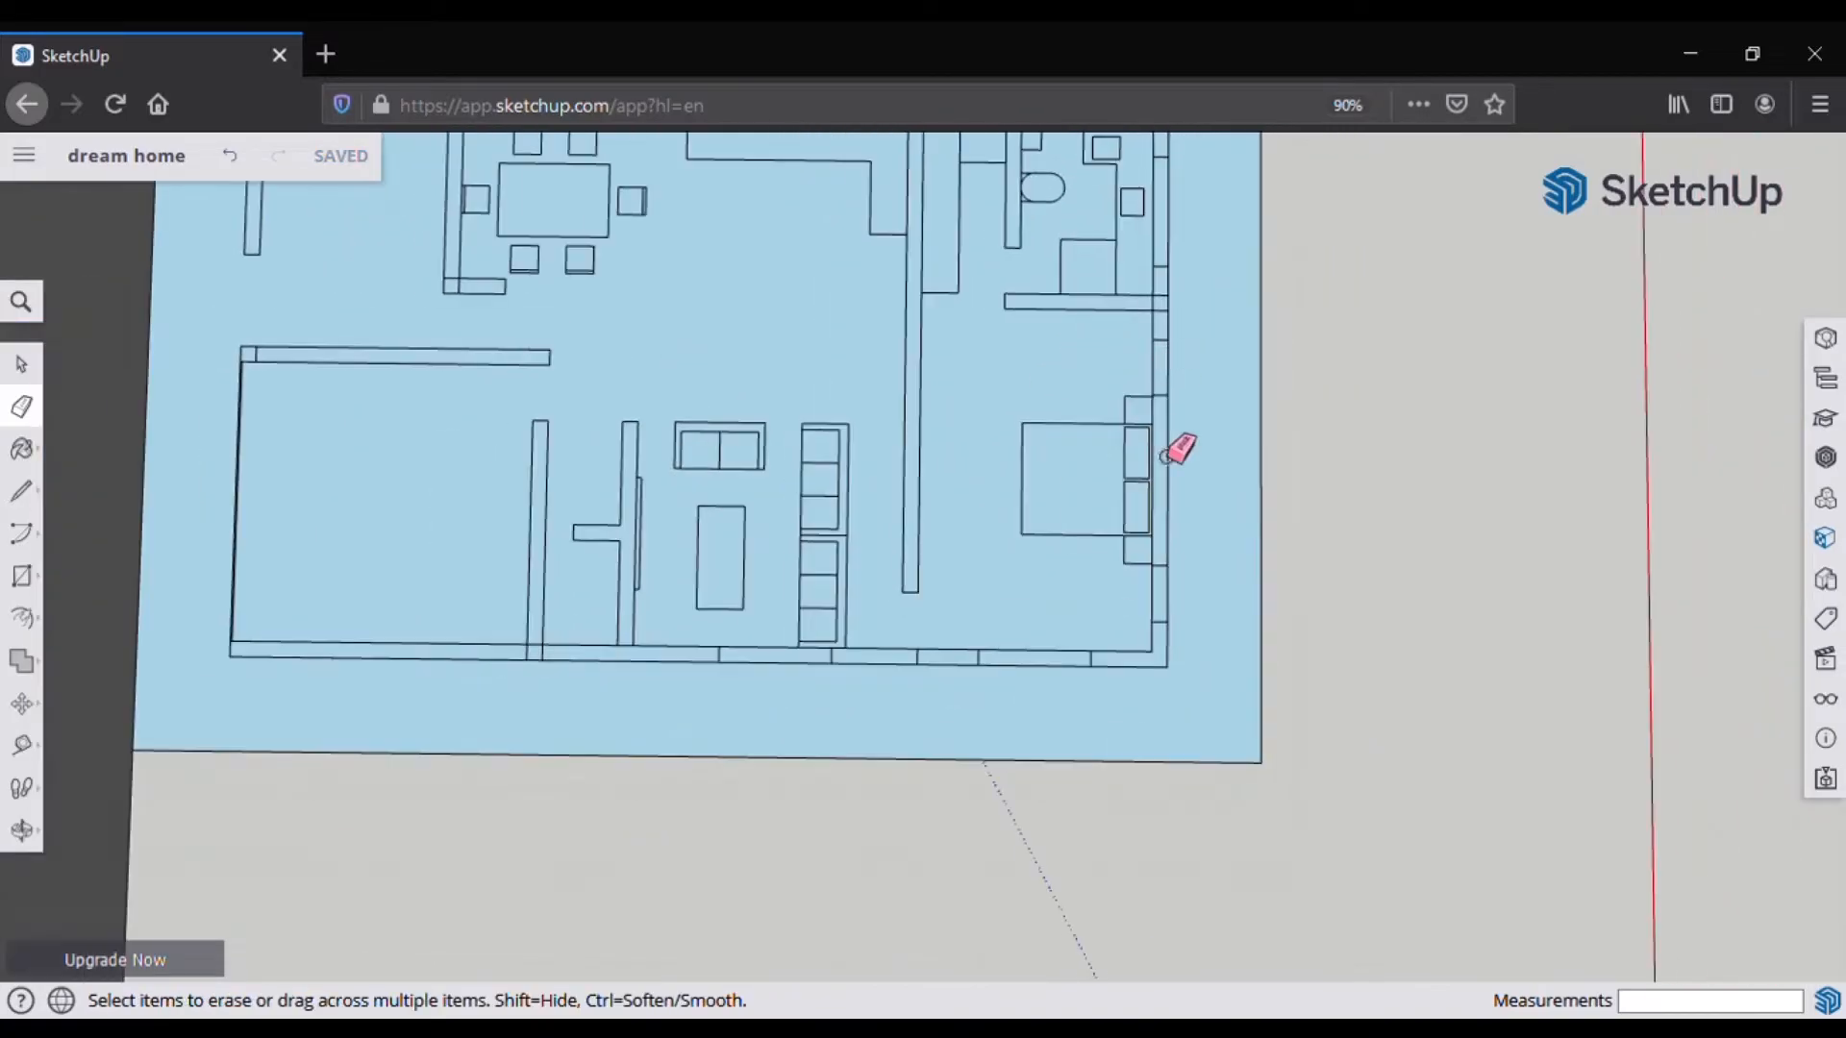
pyautogui.scroll(-2, 1166, 394)
pyautogui.moveTo(694, 609); pyautogui.dragTo(709, 614, button='middle')
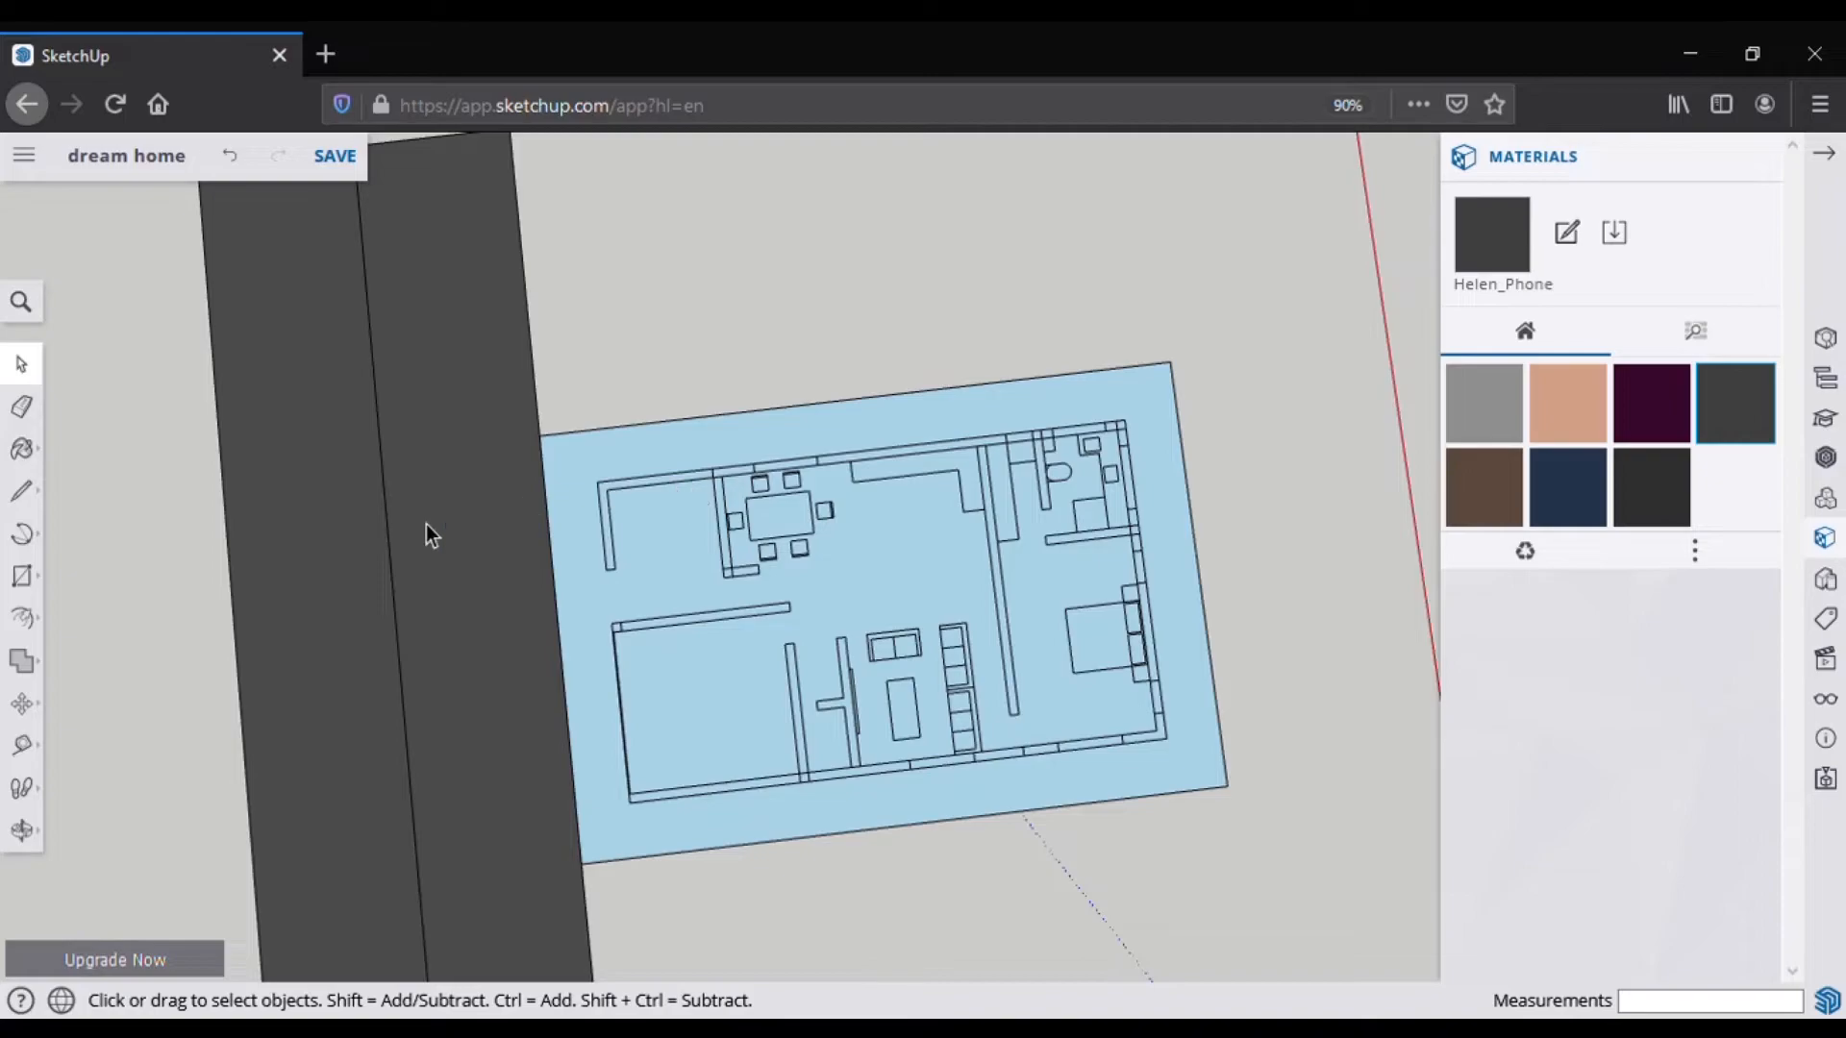
# Step: Orbit and zoom the flat floor plan into a low perspective view, ending with Push/Pull selected
pyautogui.click(21, 618)
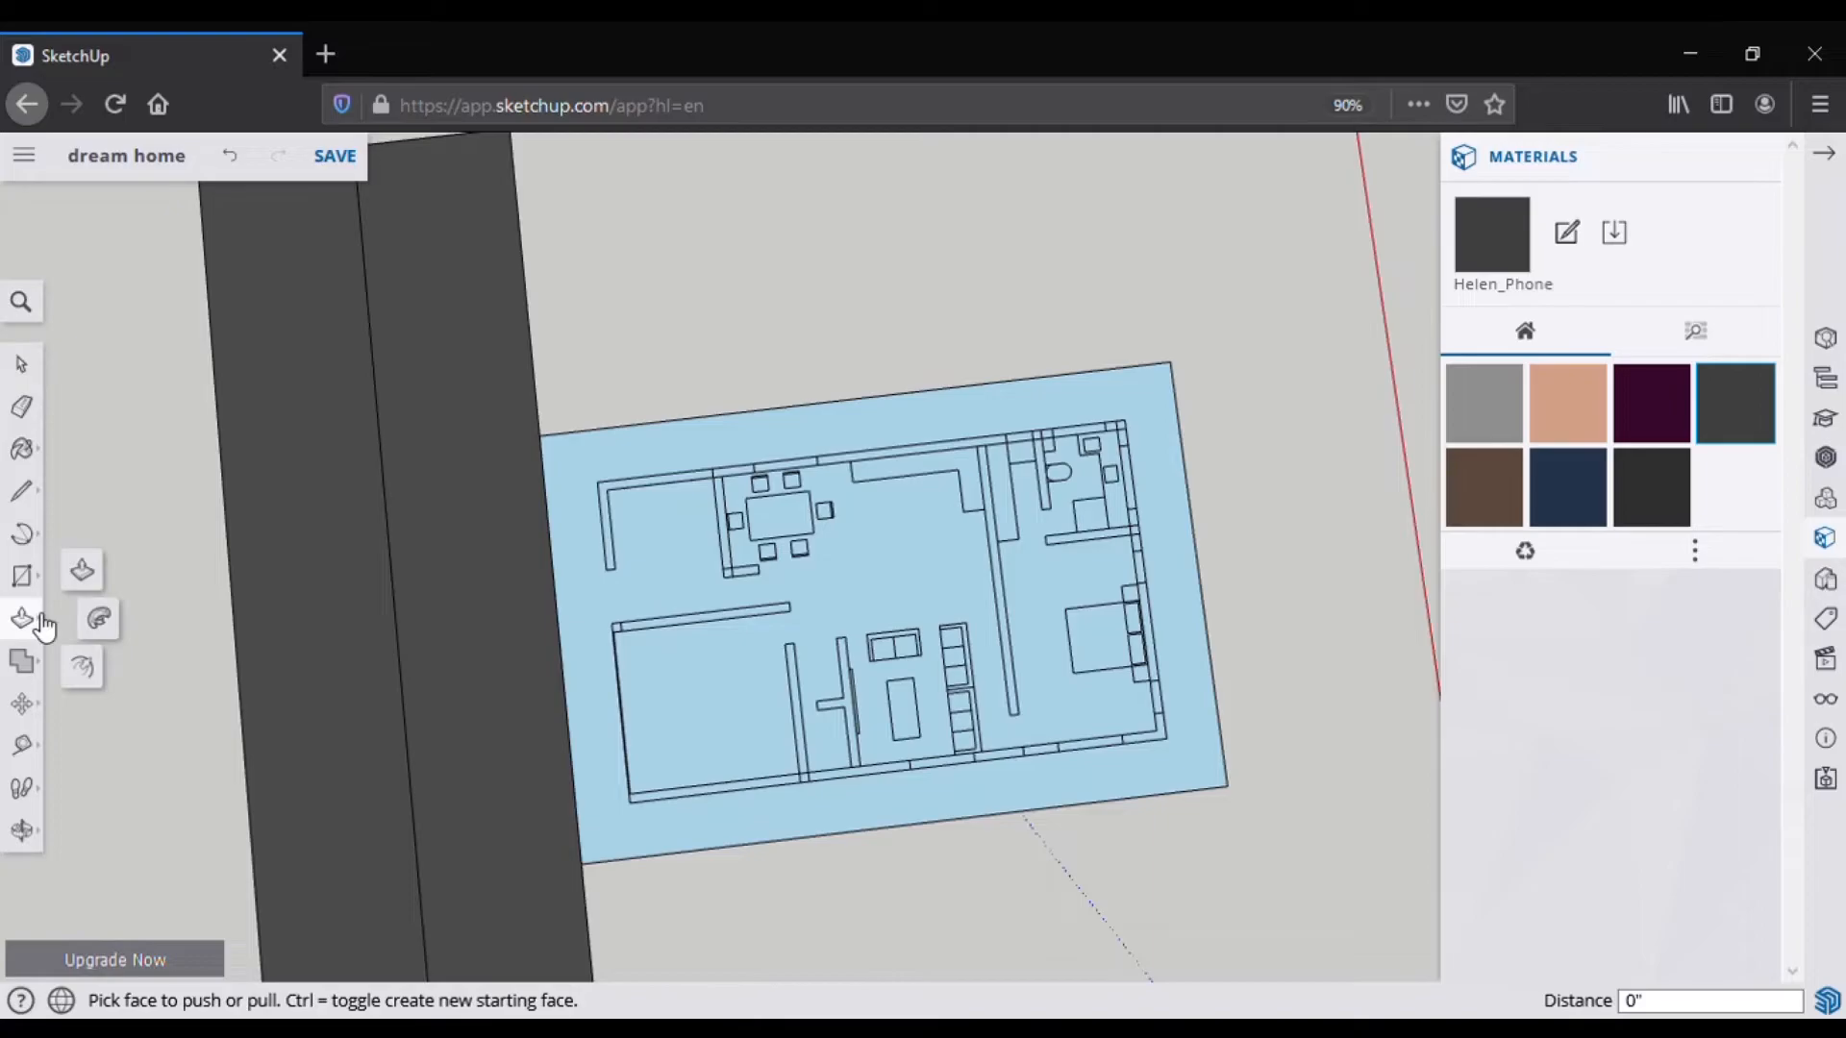
pyautogui.scroll(3, 807, 601)
pyautogui.moveTo(808, 602); pyautogui.dragTo(634, 337, button='middle')
pyautogui.scroll(3, 888, 702)
pyautogui.scroll(3, 769, 697)
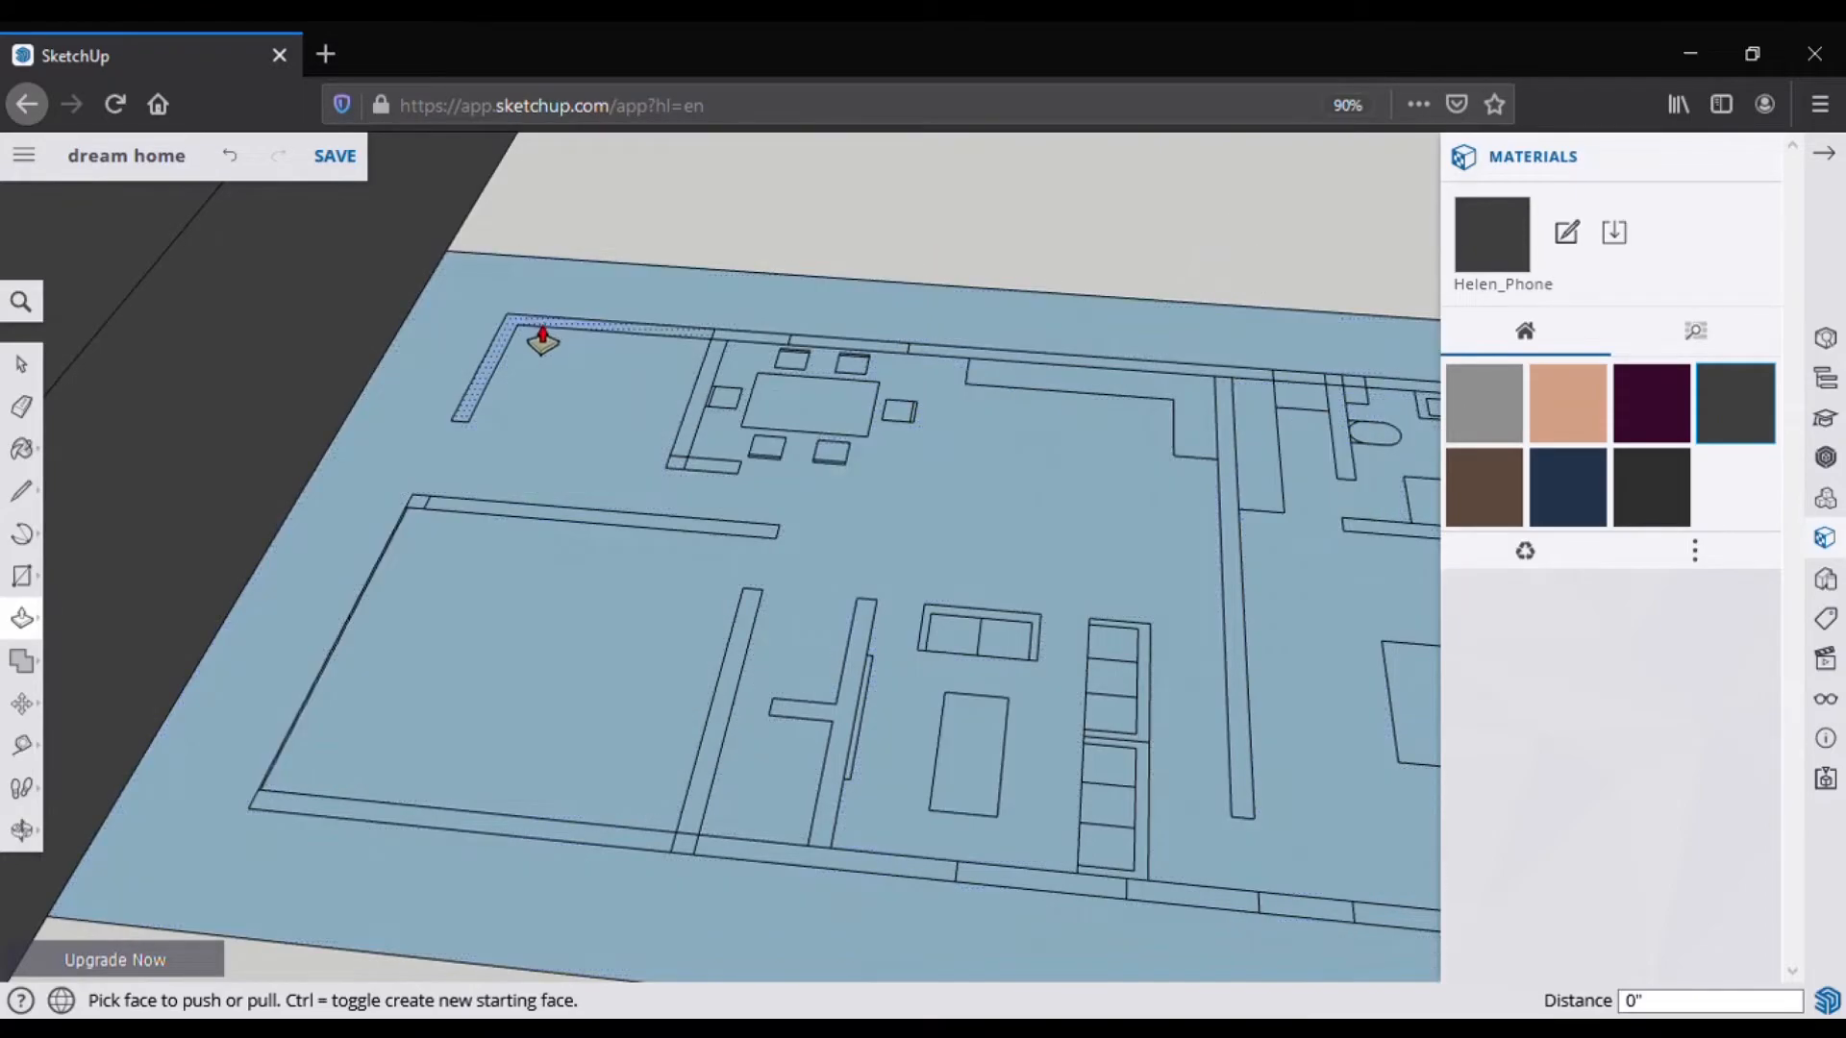
pyautogui.scroll(-1, 850, 638)
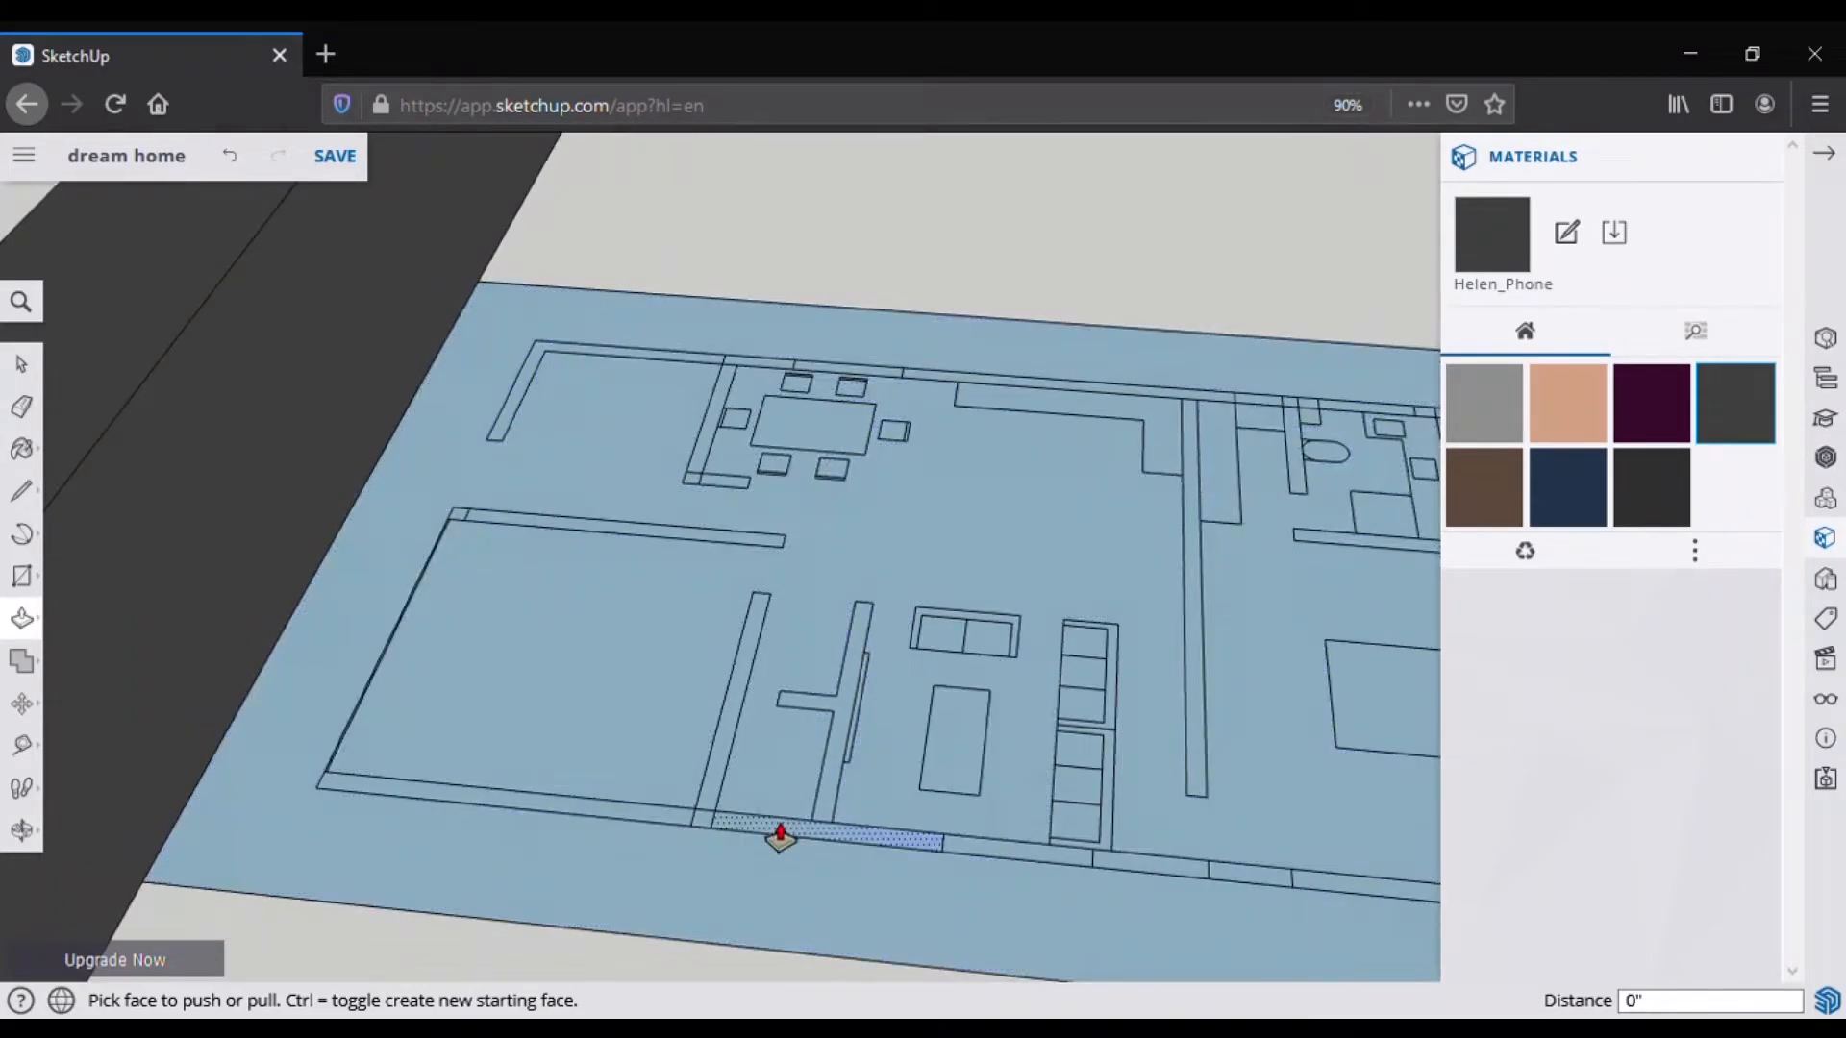
pyautogui.scroll(3, 781, 836)
pyautogui.moveTo(778, 836); pyautogui.dragTo(900, 923, button='middle')
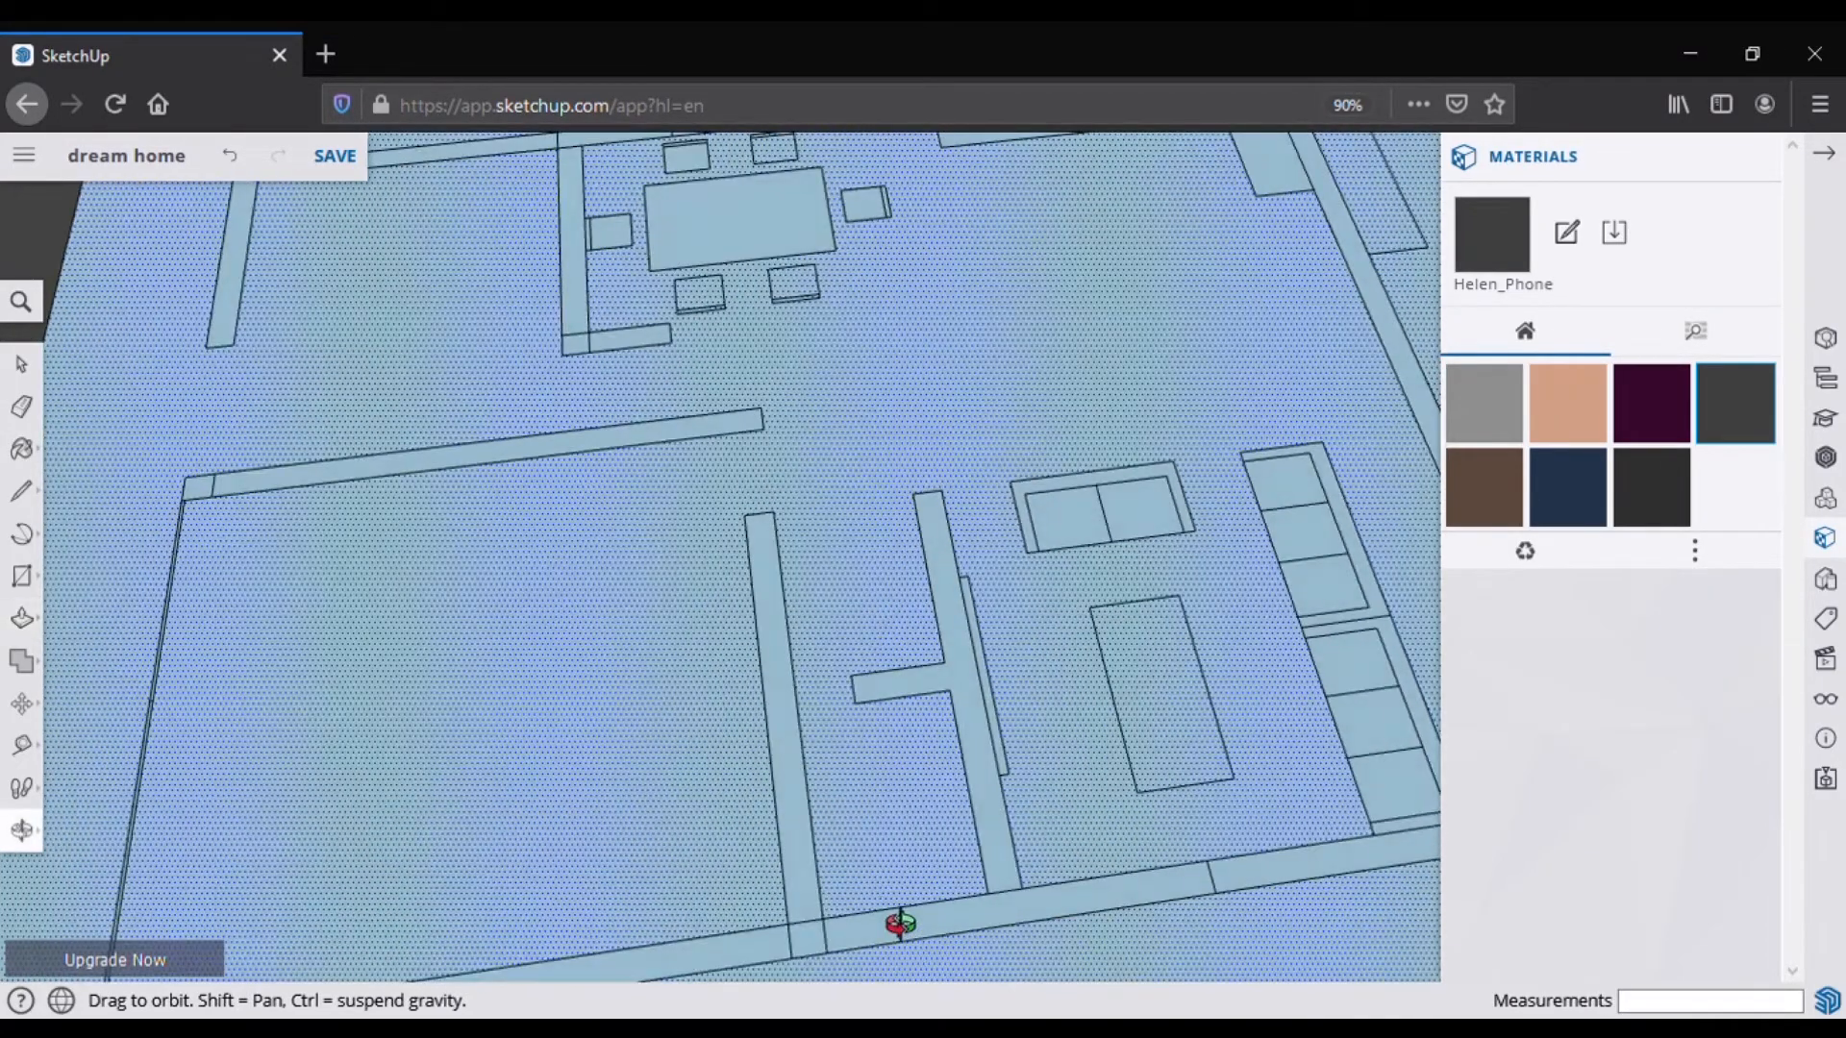
pyautogui.click(21, 407)
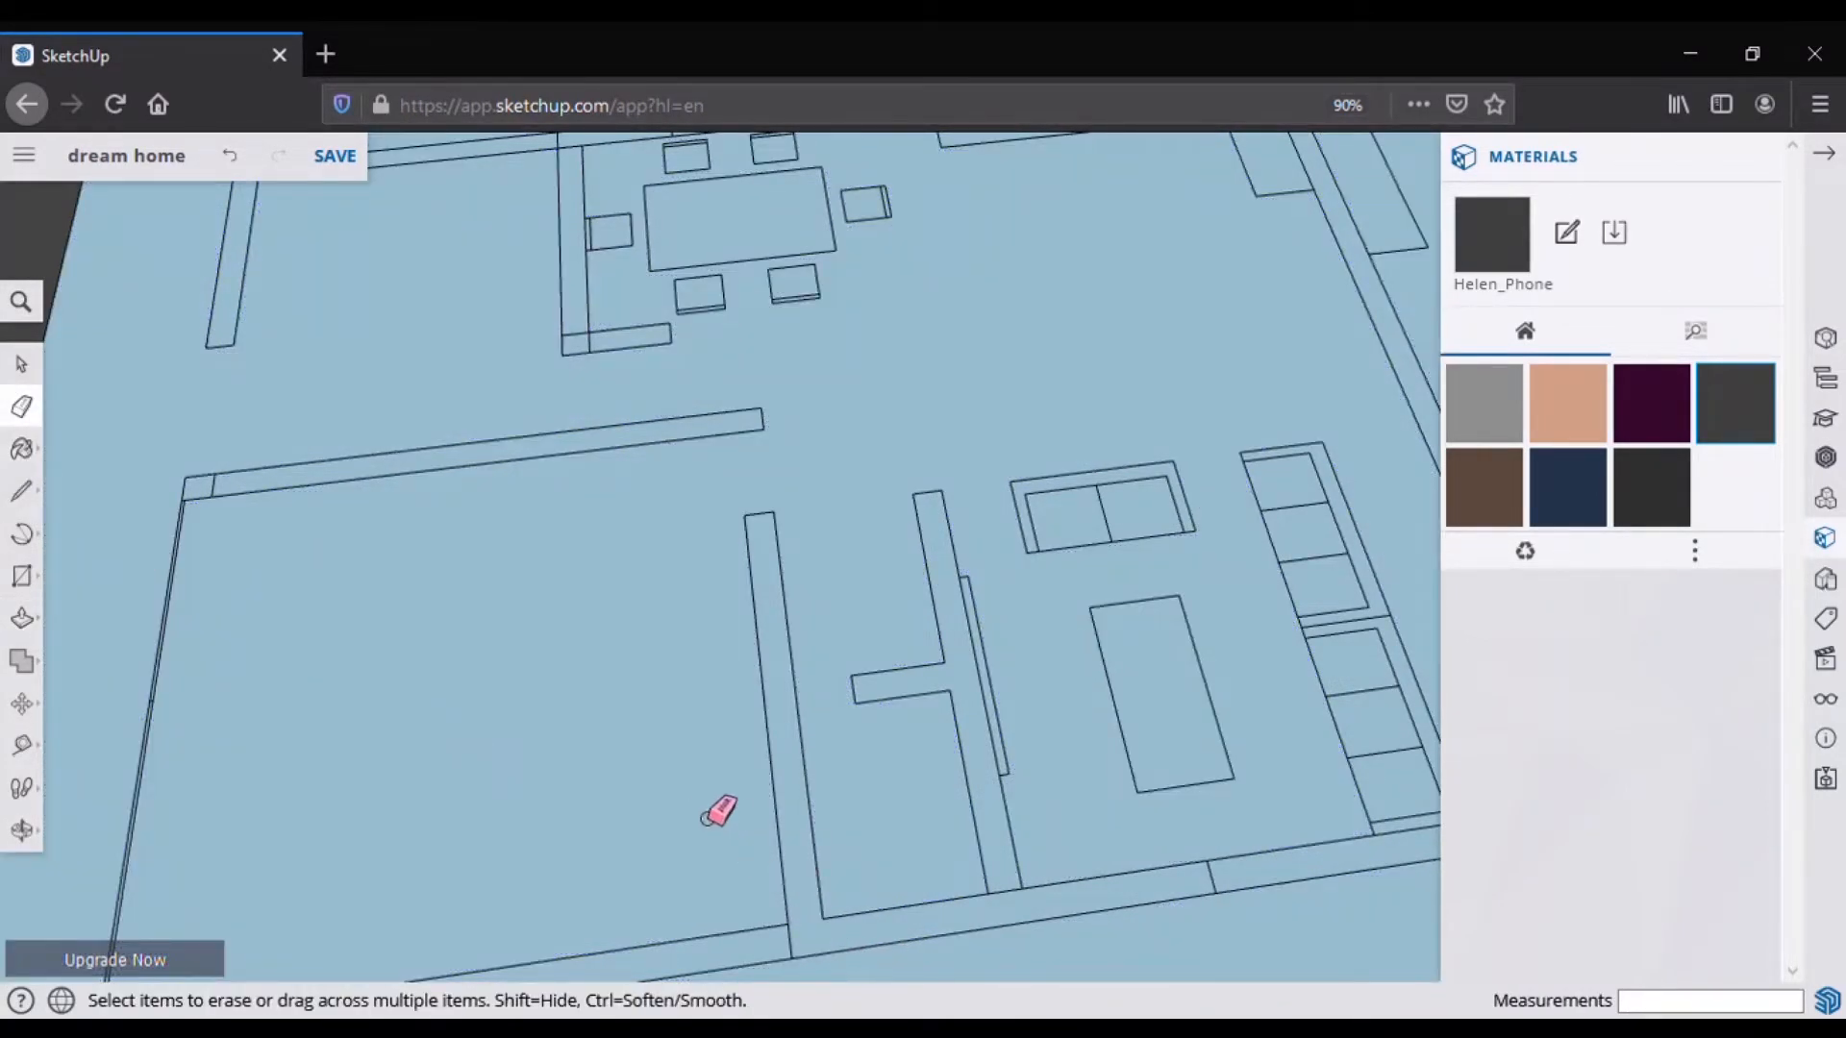
pyautogui.scroll(-8, 321, 712)
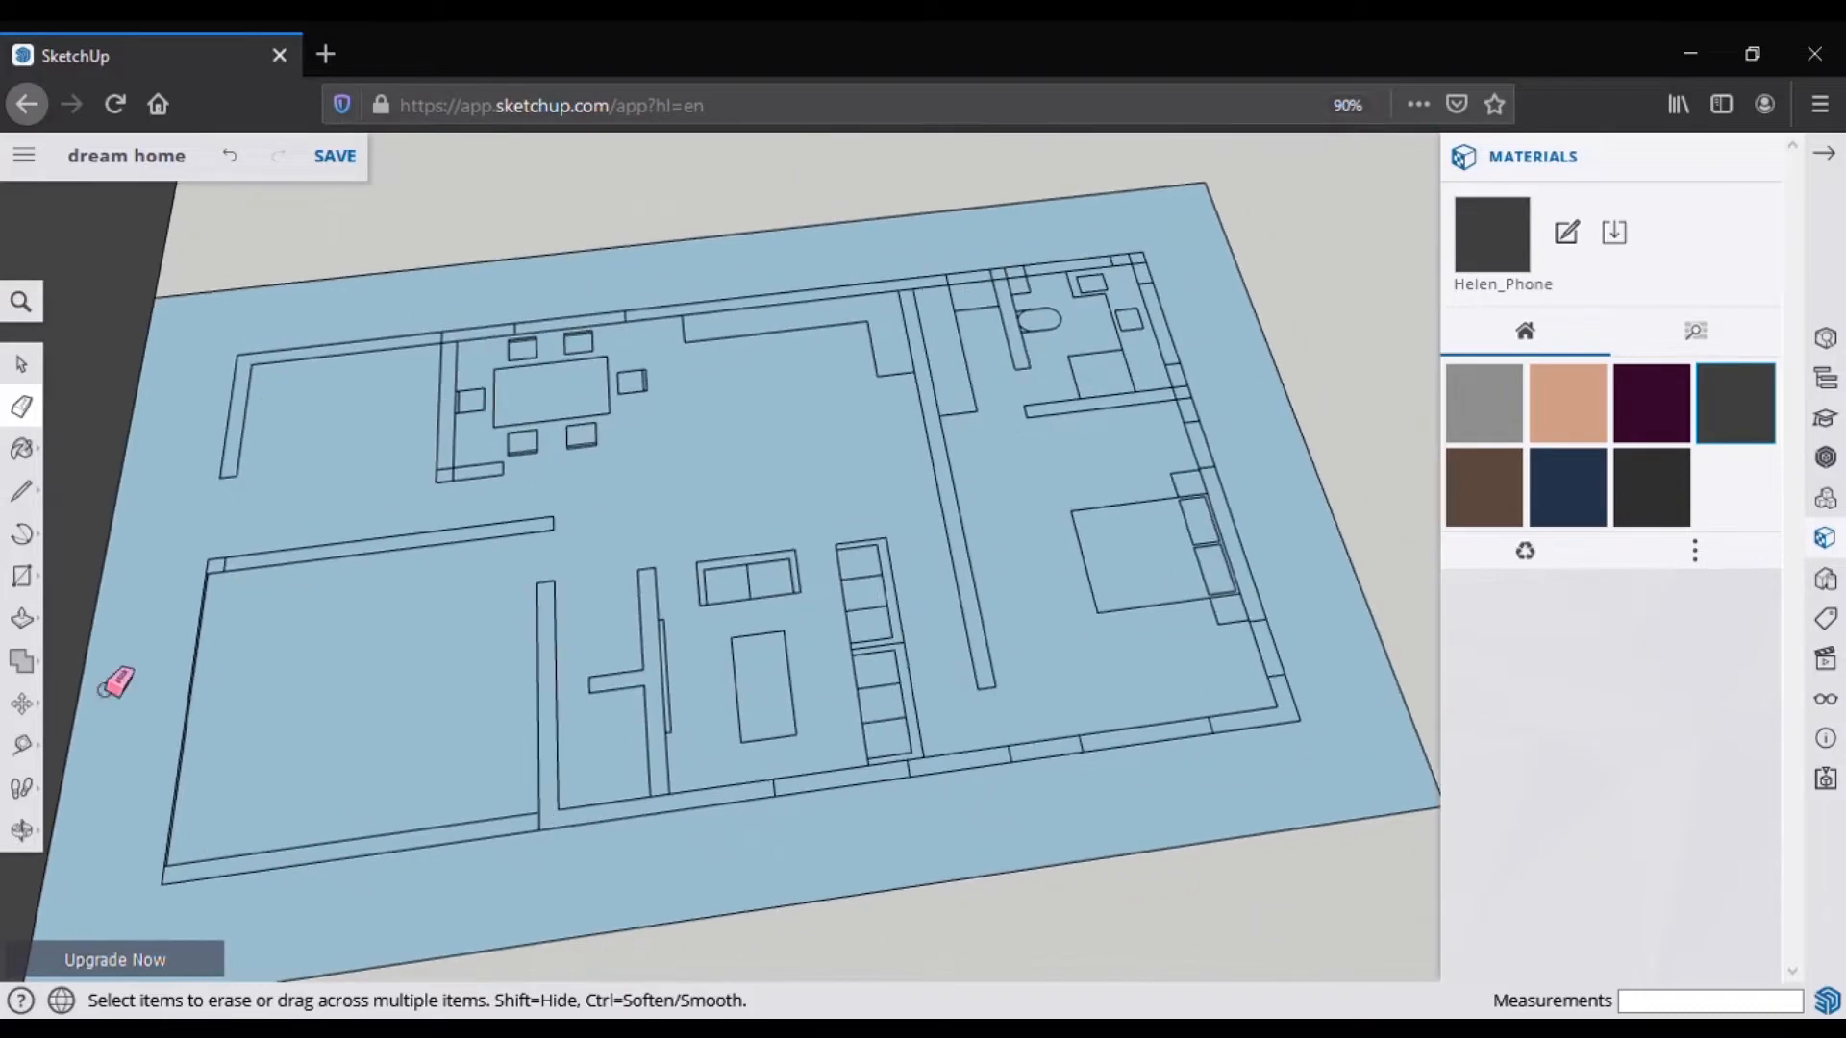
pyautogui.click(22, 618)
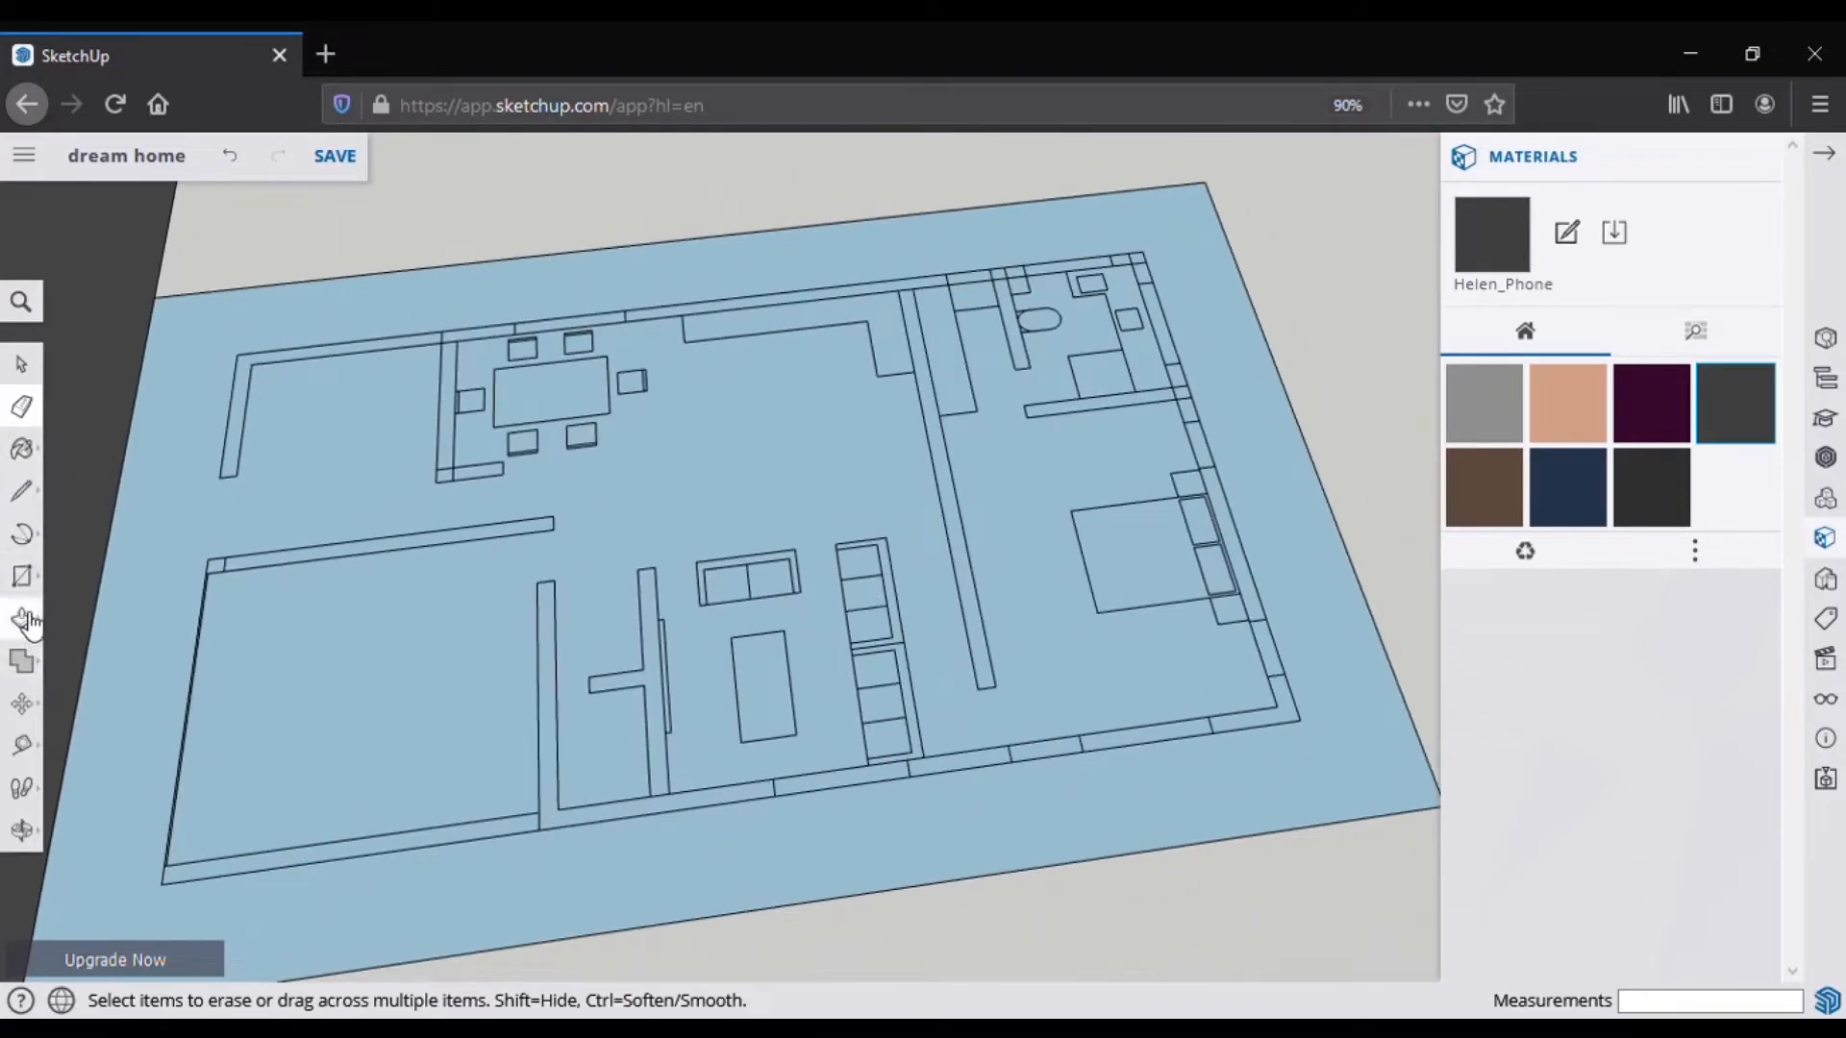
# Step: Raise the L-shaped wall to 10' and pull the adjacent strips and corner strip to match
pyautogui.click(622, 825)
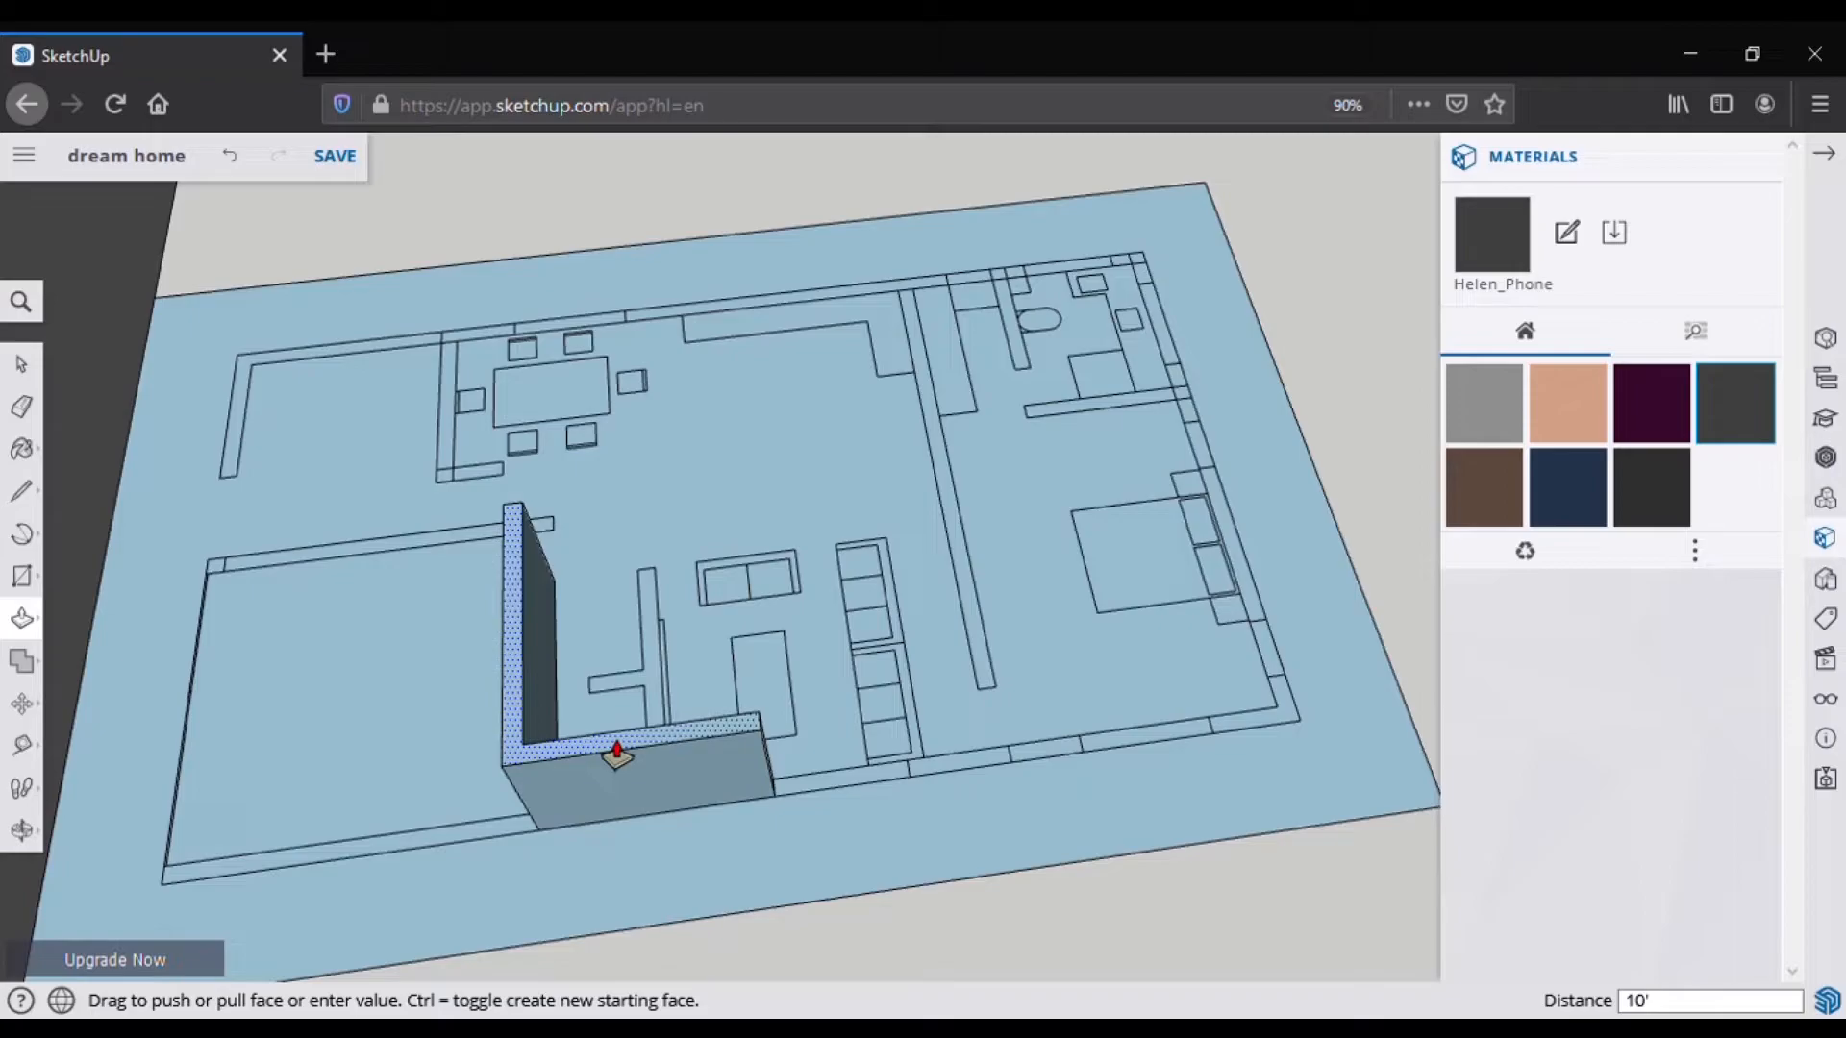
pyautogui.press('Return')
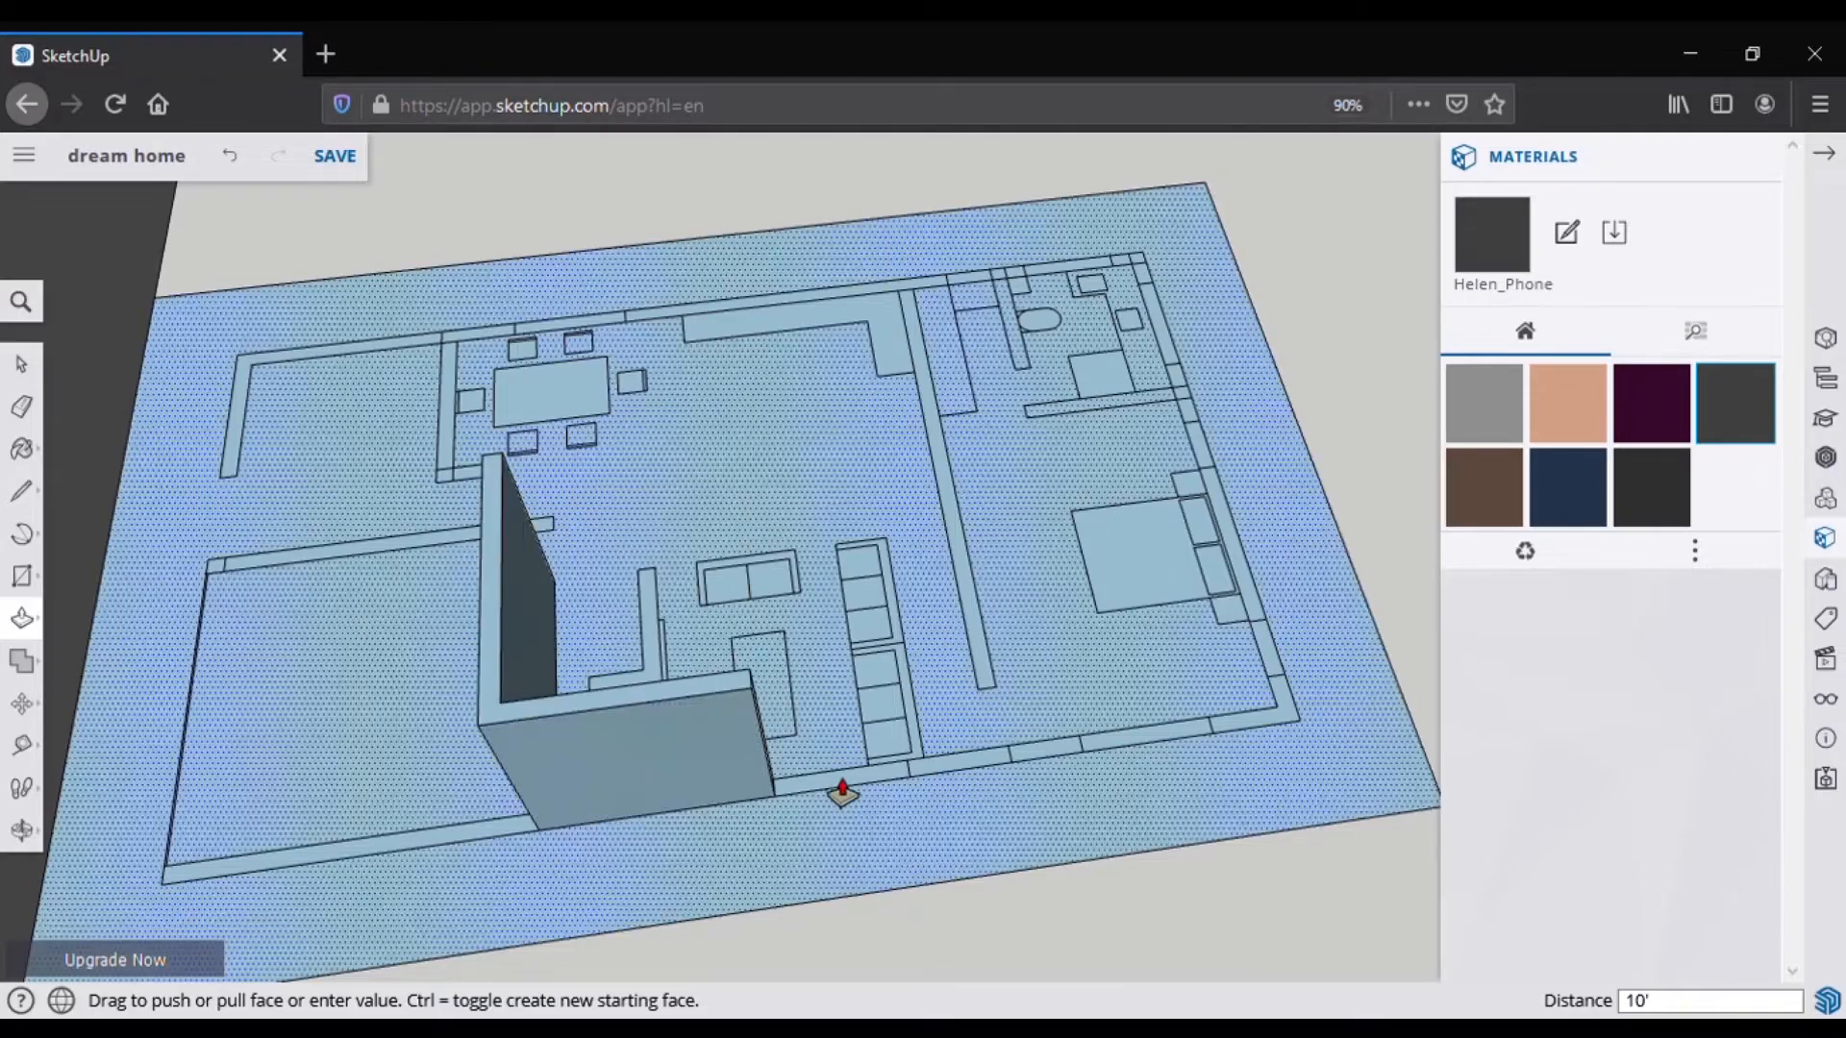
pyautogui.click(985, 781)
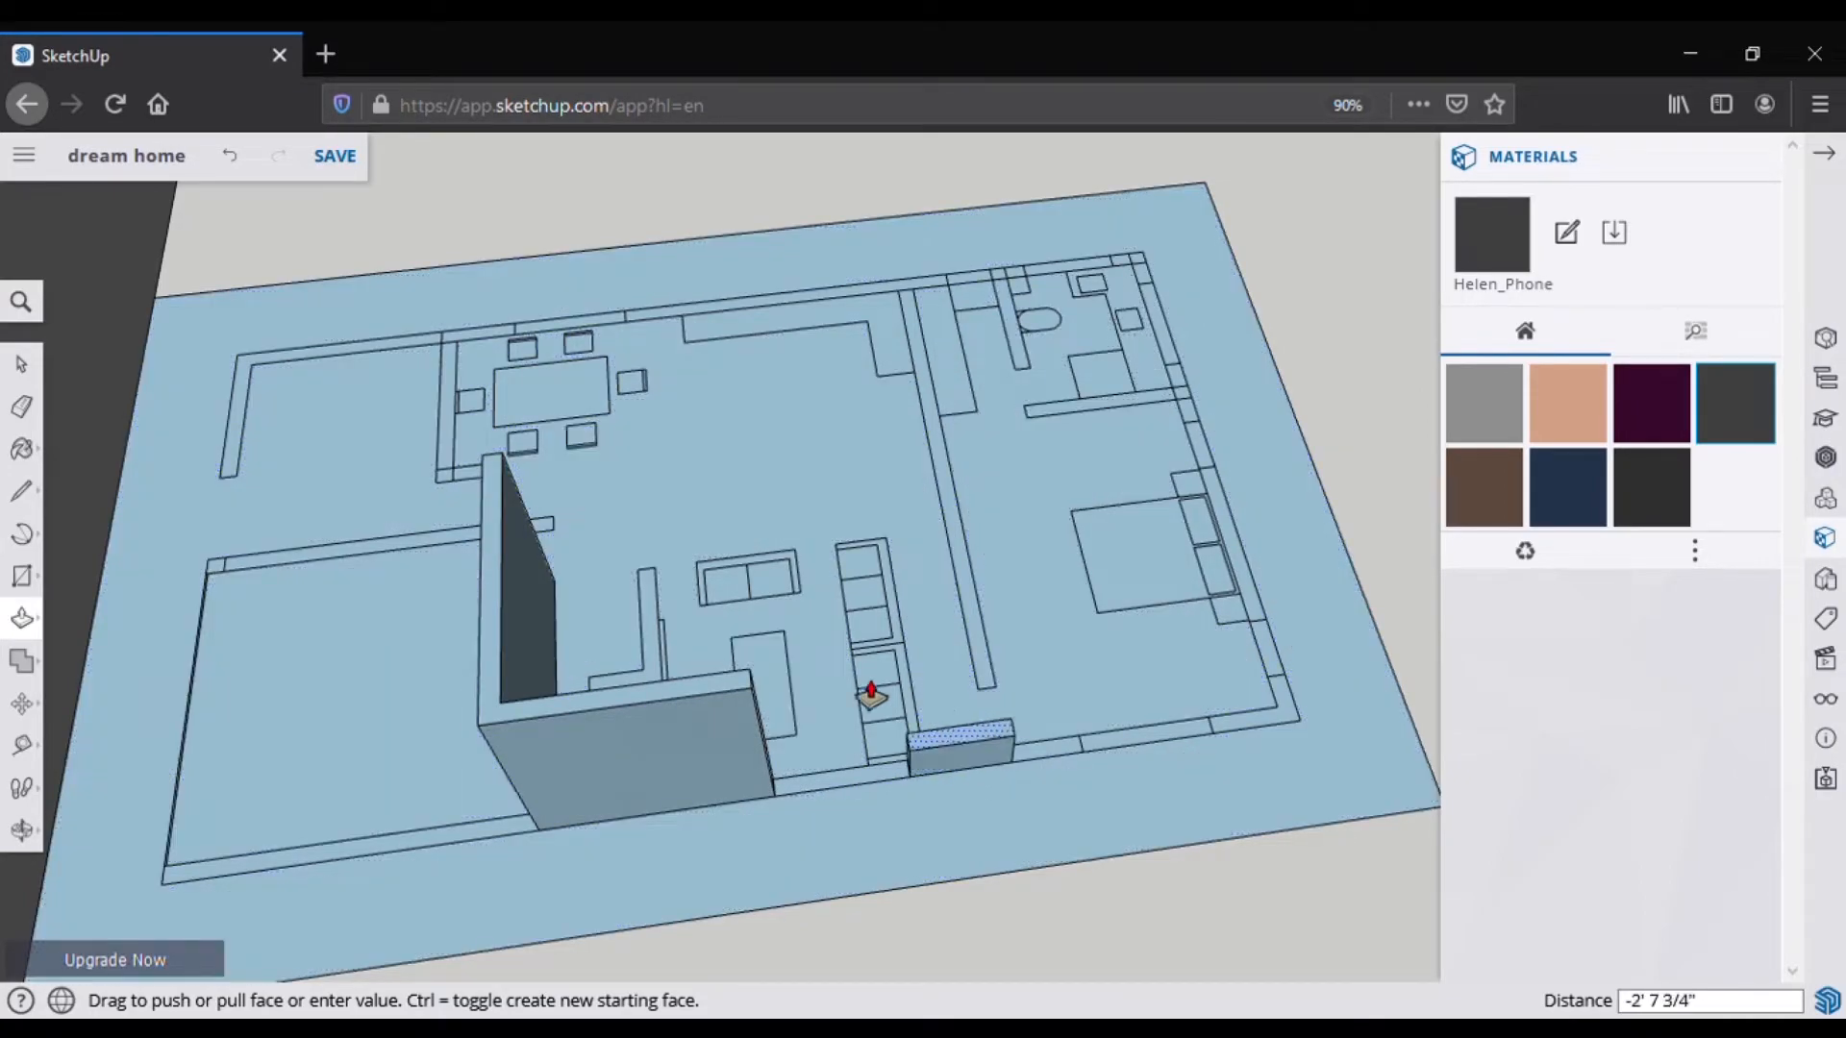
pyautogui.click(755, 688)
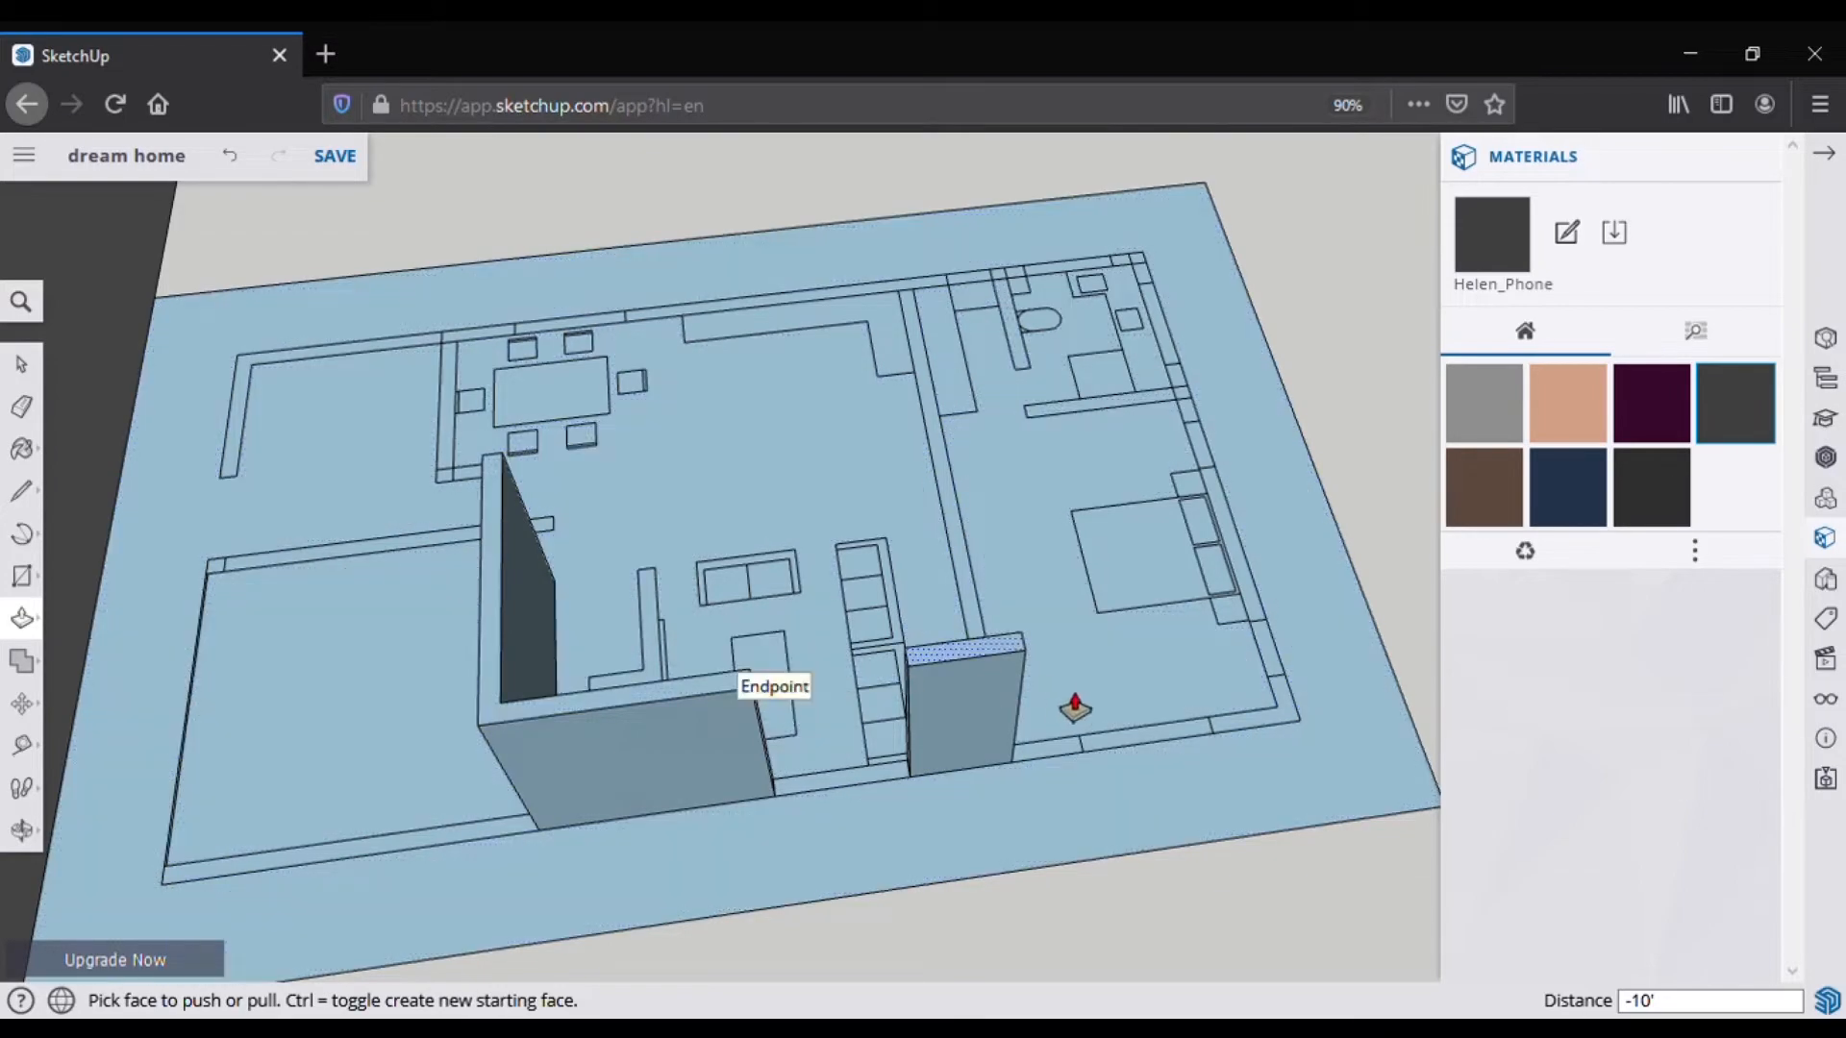
pyautogui.click(1071, 759)
pyautogui.click(976, 668)
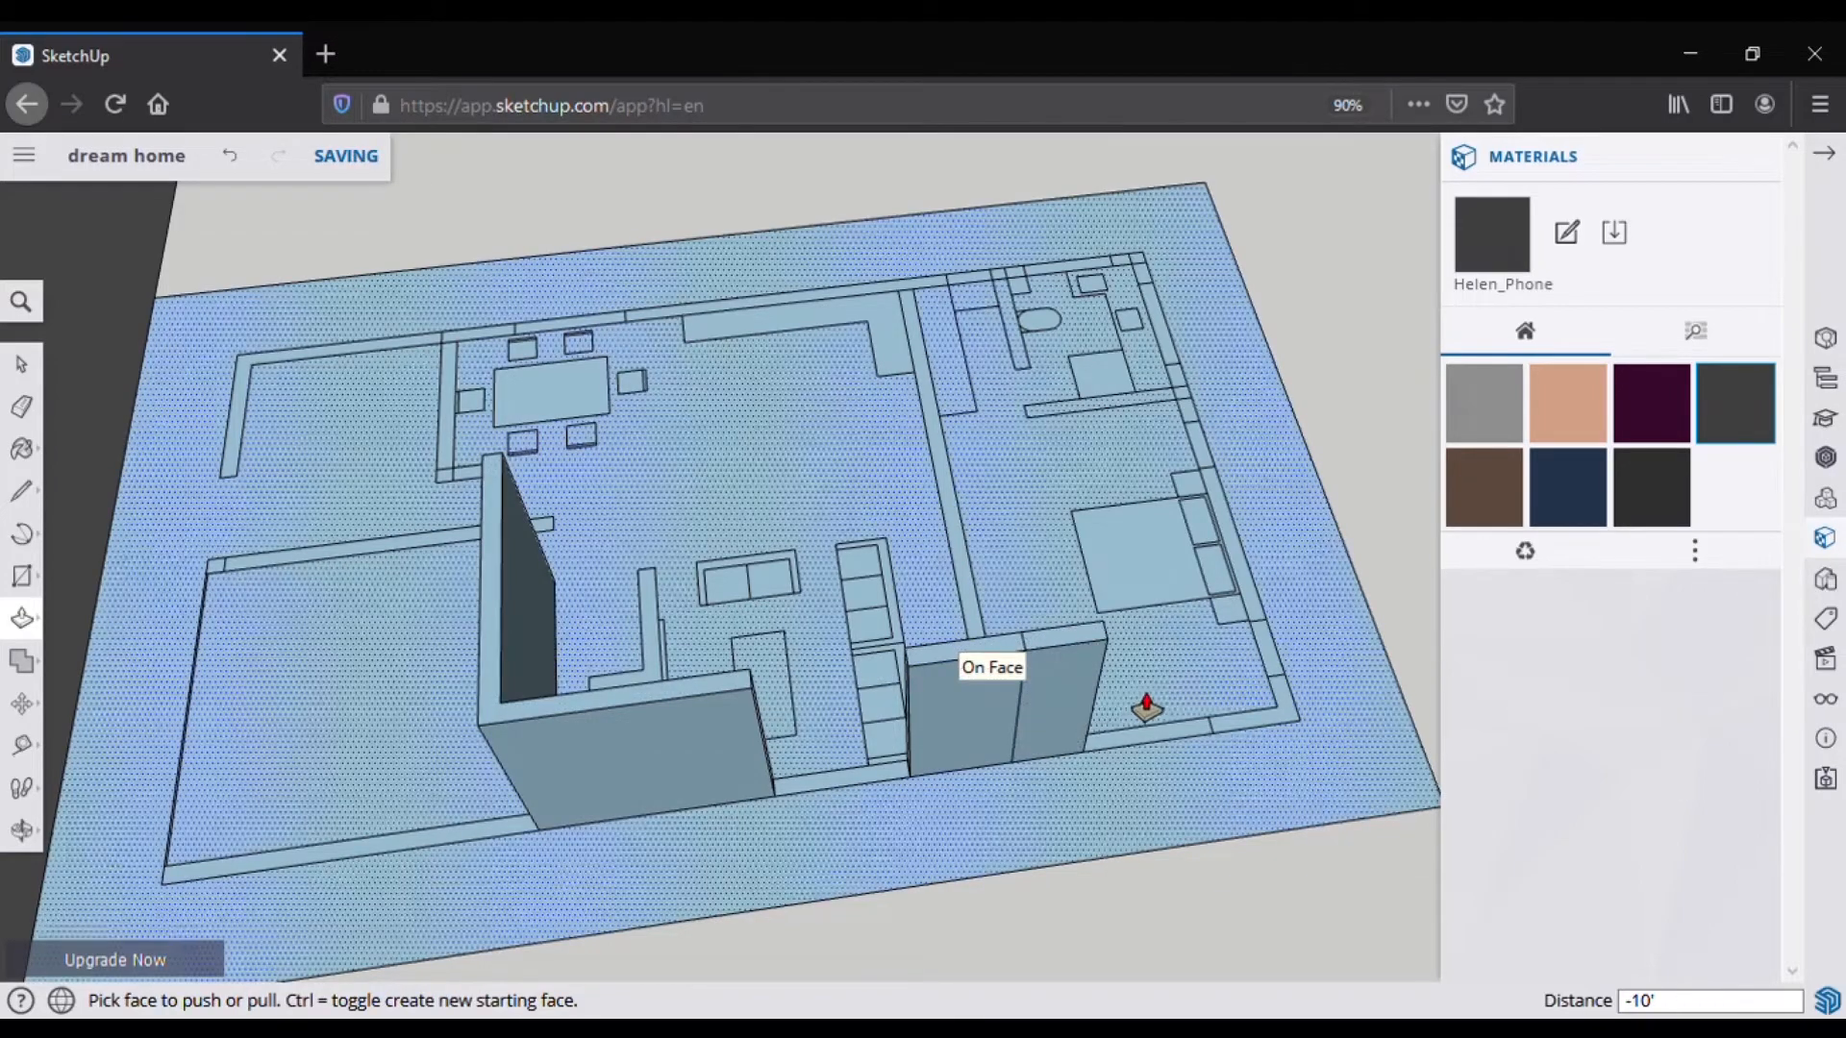
pyautogui.click(1263, 740)
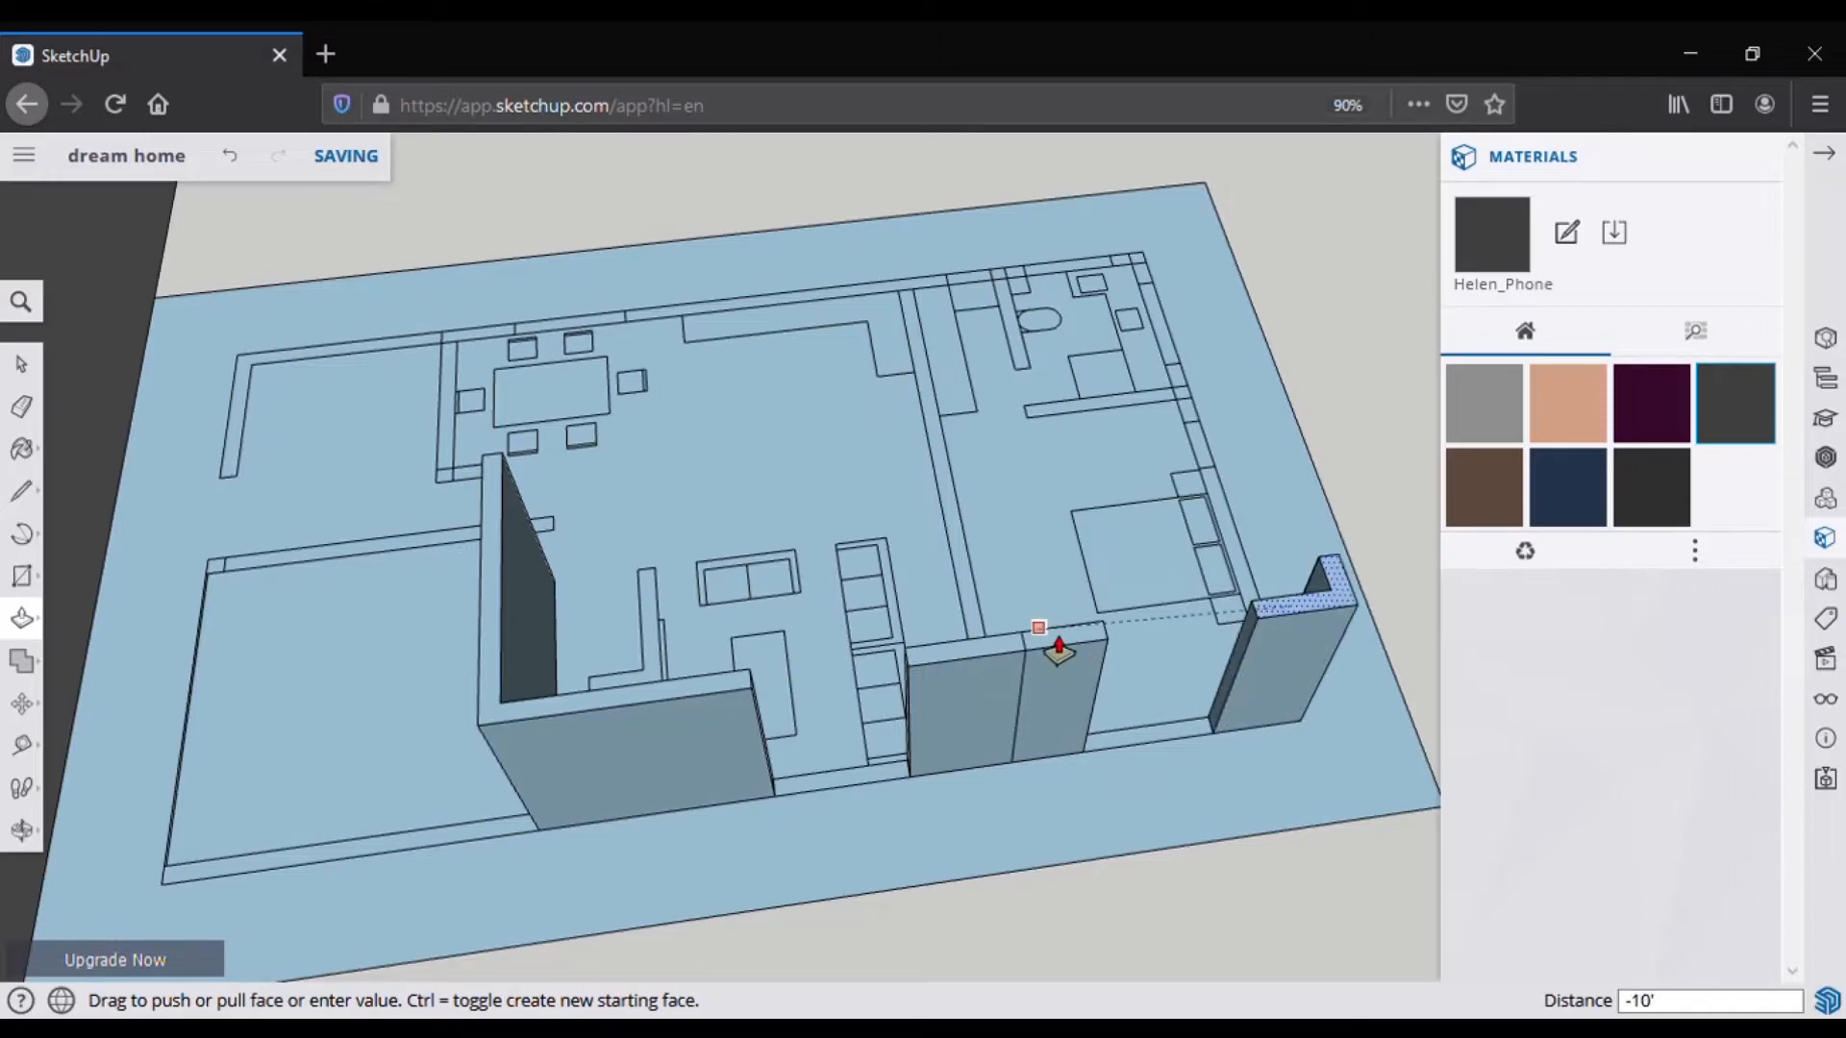
pyautogui.click(1058, 646)
# Step: Raise the big front wall, its adjacent segments and the corner post to 10'
pyautogui.moveTo(1157, 709); pyautogui.dragTo(778, 841, button='middle')
pyautogui.click(836, 820)
pyautogui.click(1090, 820)
pyautogui.click(1006, 665)
pyautogui.click(1151, 820)
pyautogui.click(1136, 670)
pyautogui.click(1123, 820)
pyautogui.click(1188, 684)
# Step: Raise the two corner pieces on the bathroom side to 10'
pyautogui.moveTo(1110, 788); pyautogui.dragTo(480, 673, button='middle')
pyautogui.click(476, 772)
pyautogui.click(451, 554)
pyautogui.click(506, 777)
pyautogui.click(449, 557)
# Step: Raise the small bathroom-side wall pieces and the long front wall strip to 10'
pyautogui.scroll(4, 667, 812)
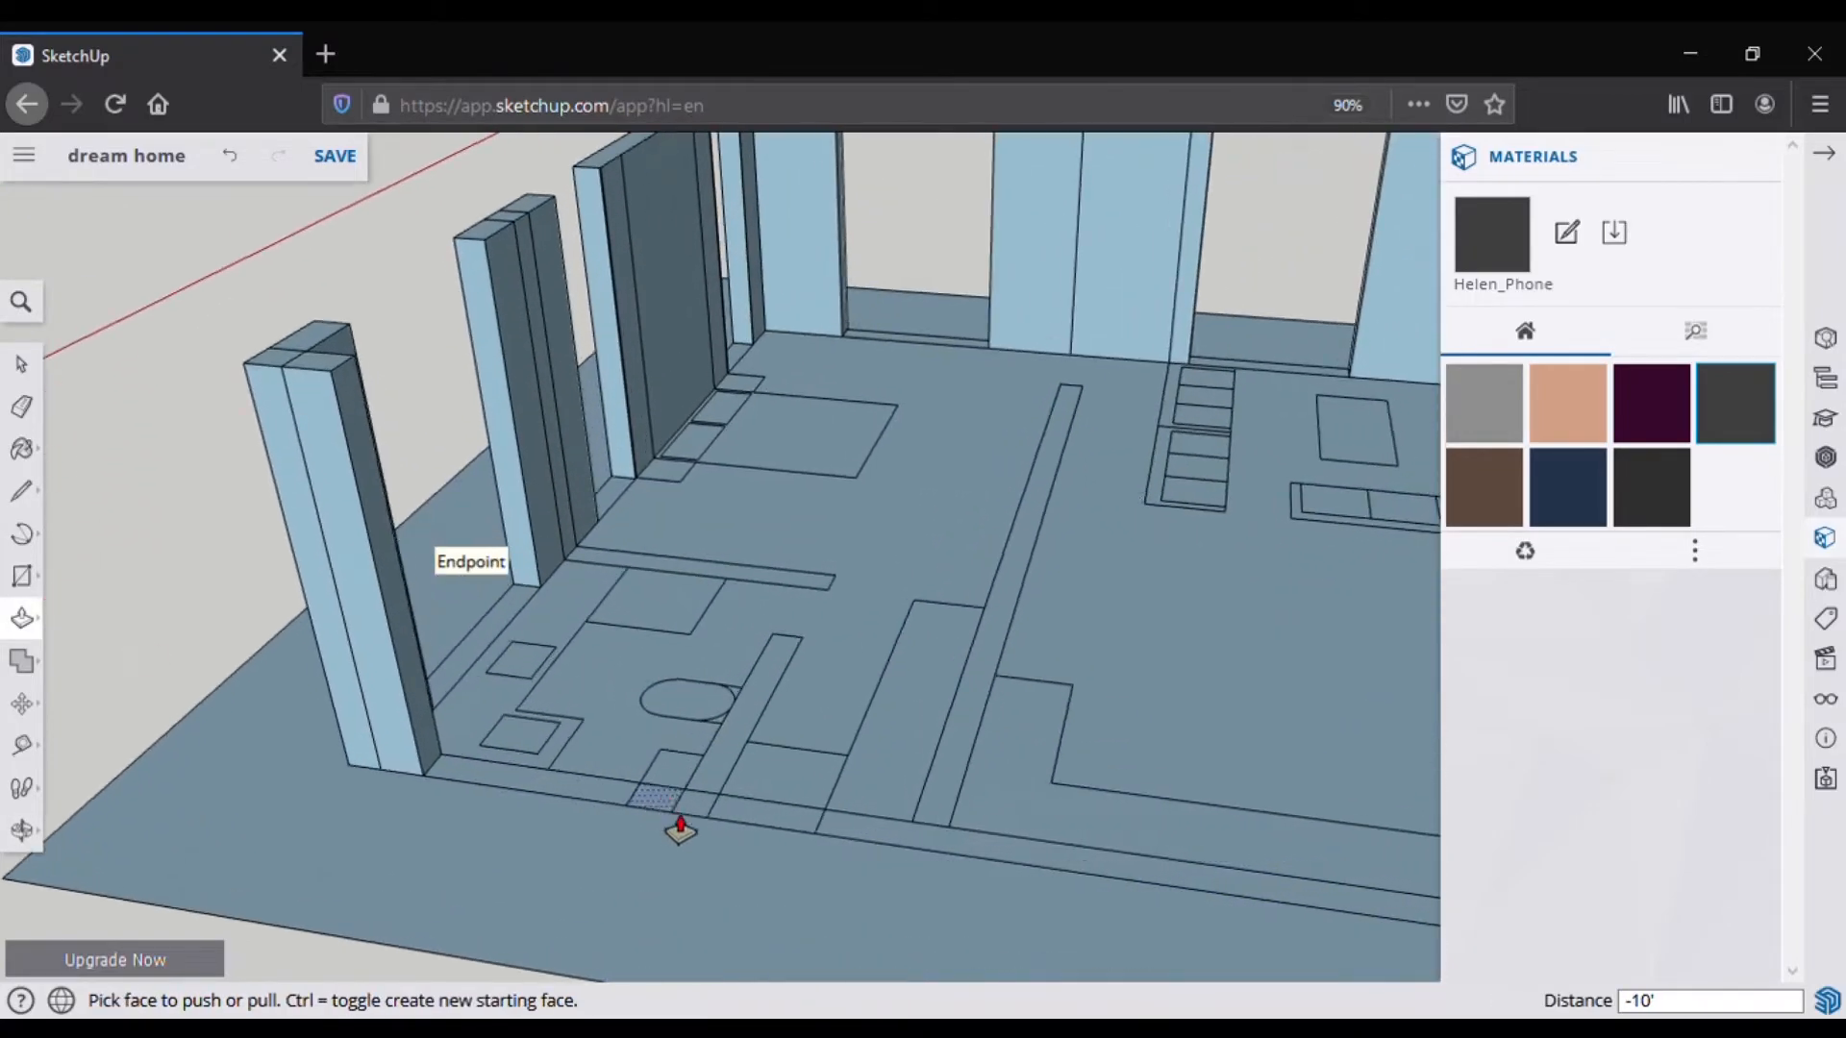
pyautogui.moveTo(676, 824); pyautogui.dragTo(713, 835, button='middle')
pyautogui.click(680, 829)
pyautogui.click(296, 397)
pyautogui.click(706, 831)
pyautogui.click(614, 421)
pyautogui.click(889, 854)
pyautogui.scroll(-4, 616, 634)
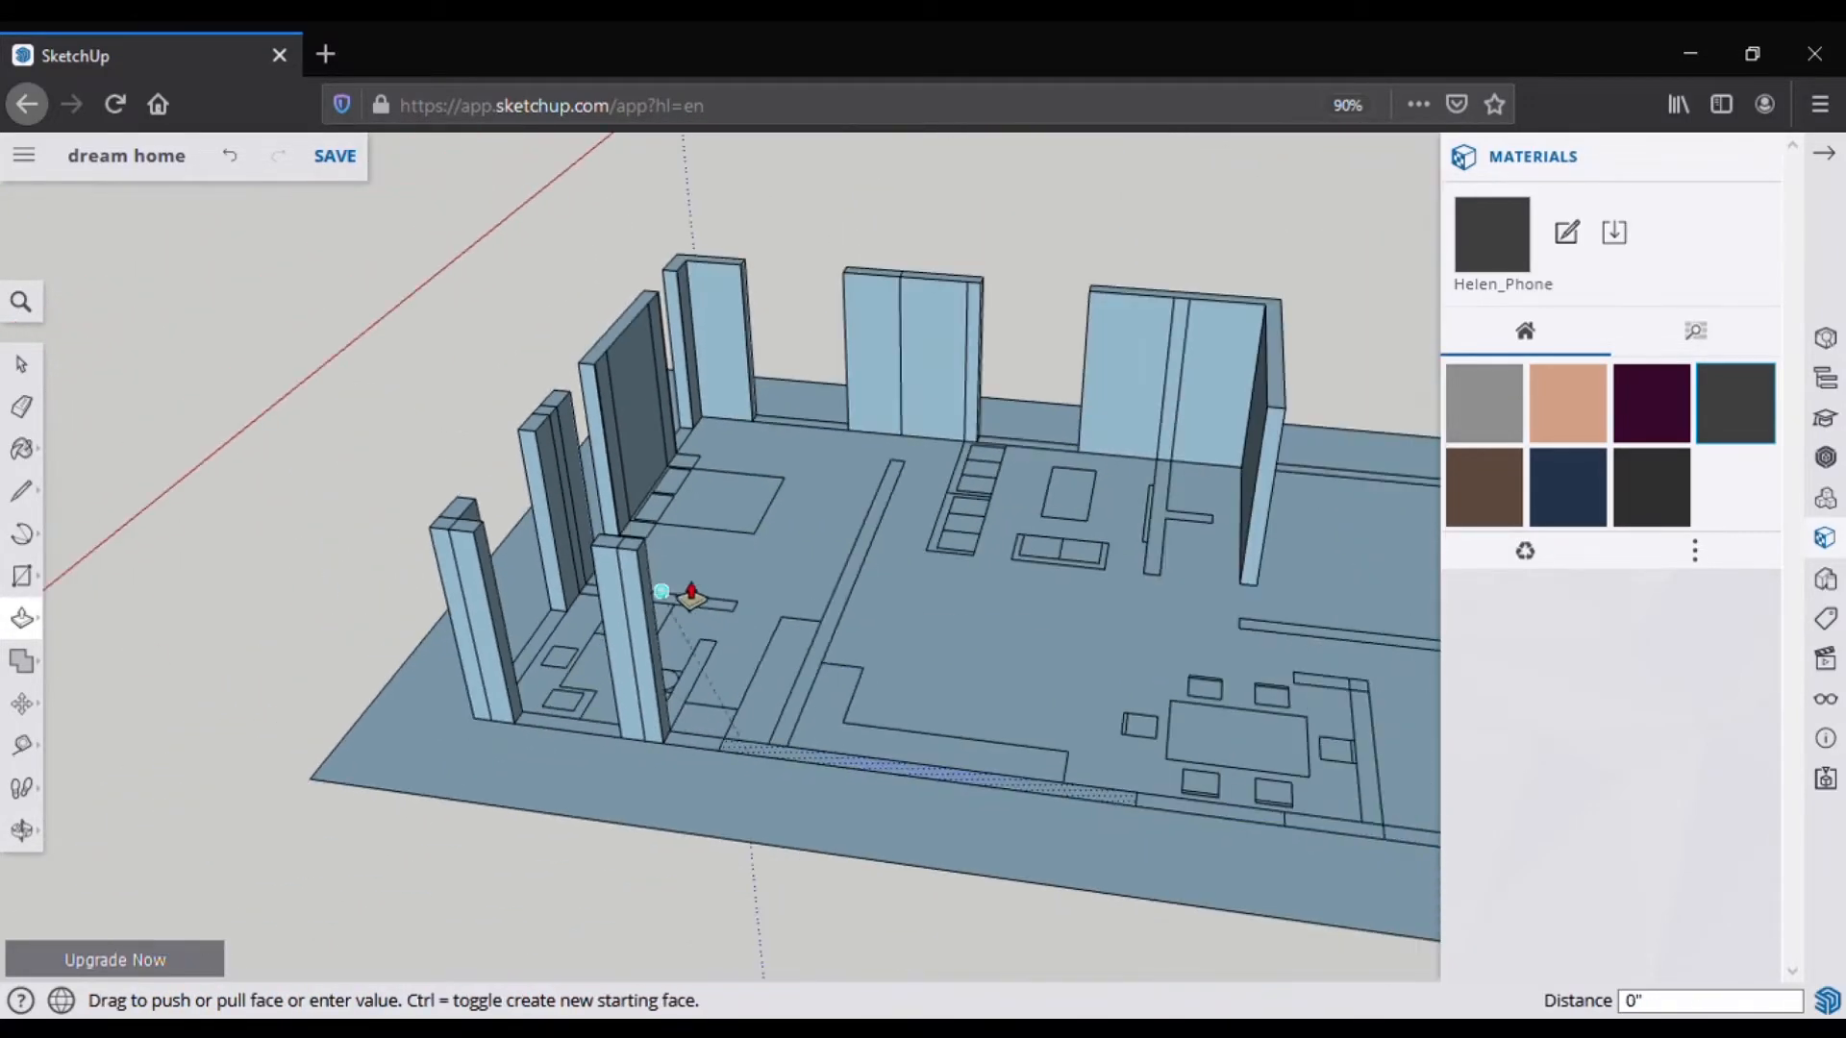
pyautogui.click(622, 546)
pyautogui.click(1341, 825)
pyautogui.click(1096, 596)
# Step: Draw a 2.5' line on the far wall strip and split the strip across
pyautogui.scroll(-4, 1095, 596)
pyautogui.moveTo(1096, 596); pyautogui.dragTo(227, 795, button='middle')
pyautogui.scroll(5, 817, 764)
pyautogui.moveTo(881, 741); pyautogui.dragTo(856, 769, button='middle')
pyautogui.click(22, 492)
pyautogui.click(830, 765)
pyautogui.write('2.5')
pyautogui.click(915, 749)
pyautogui.click(740, 768)
# Step: Raise both split wall sections and the corner piece to 10'
pyautogui.click(738, 743)
pyautogui.click(25, 620)
pyautogui.click(710, 757)
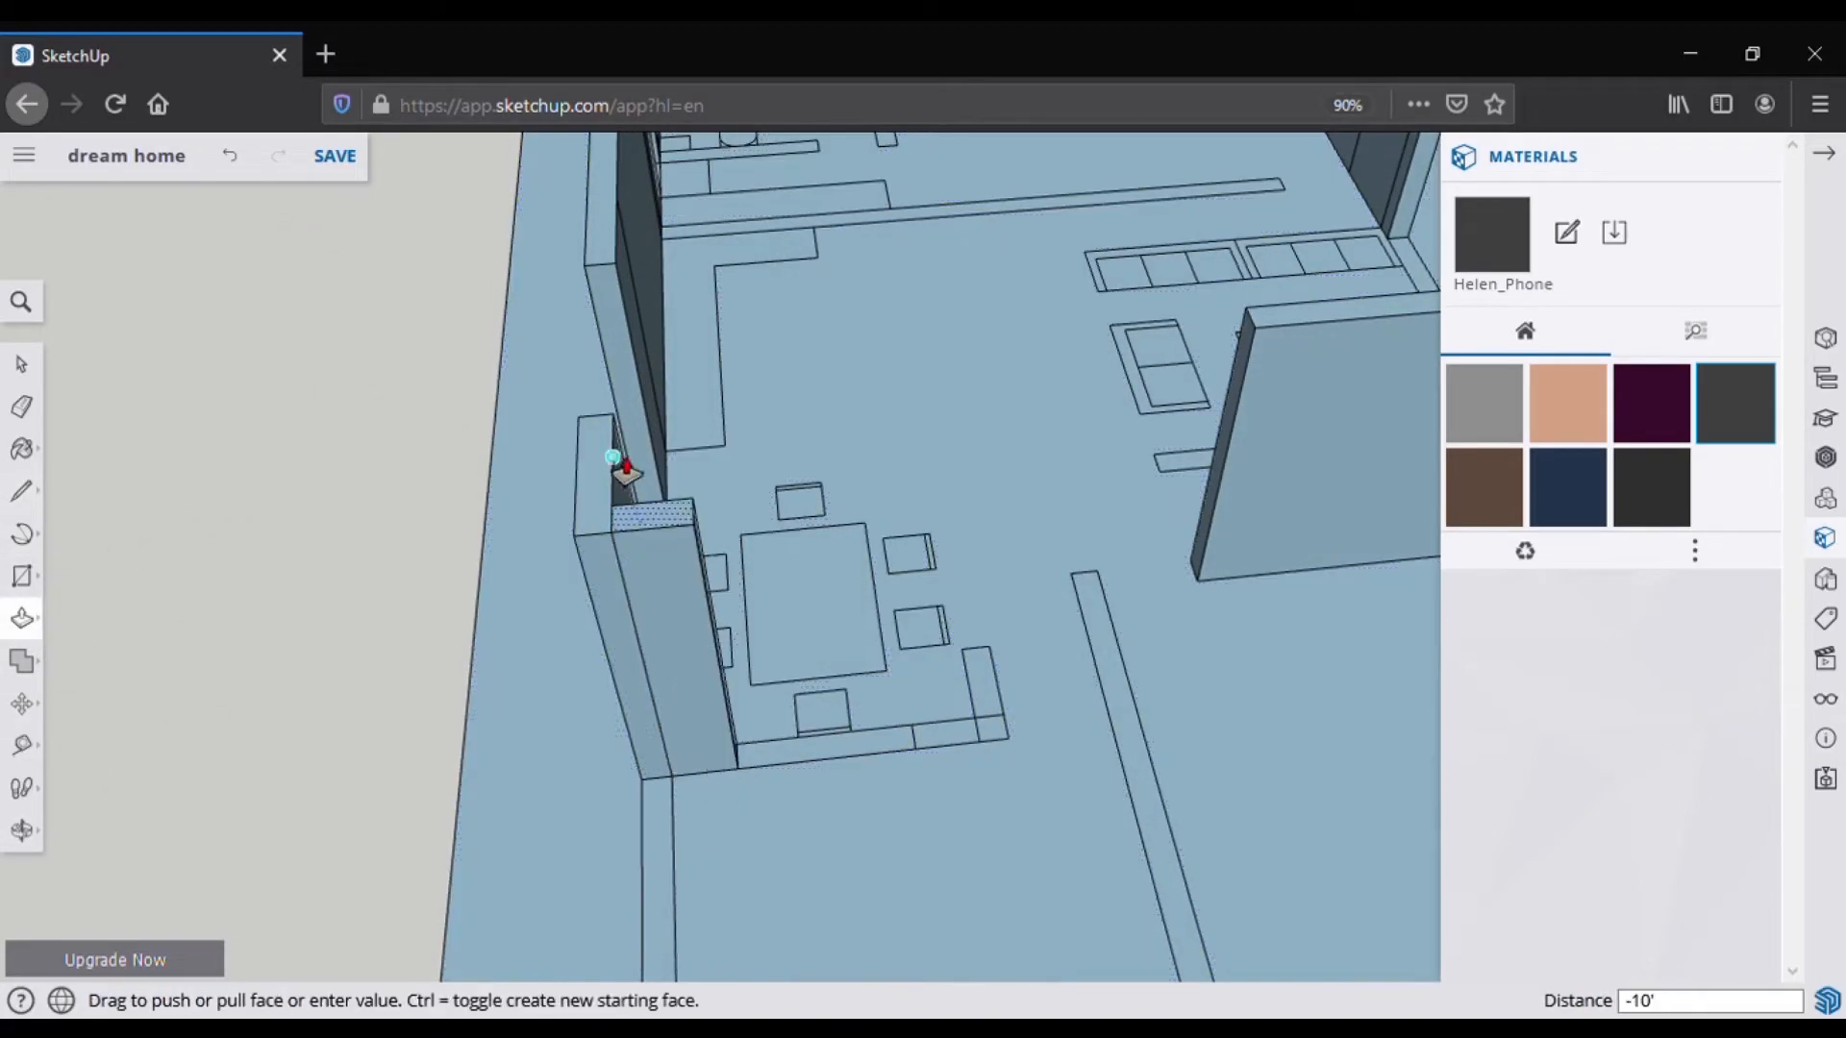
pyautogui.click(620, 461)
pyautogui.click(946, 734)
pyautogui.click(614, 529)
# Step: Push the raised L-shaped corner wall back down by -10', then begin a line on a wall edge
pyautogui.moveTo(911, 778); pyautogui.dragTo(1038, 673, button='middle')
pyautogui.click(816, 766)
pyautogui.write("-10'")
pyautogui.press('Return')
pyautogui.scroll(3, 816, 766)
pyautogui.moveTo(816, 766); pyautogui.dragTo(889, 755, button='middle')
pyautogui.press('l')
pyautogui.click(861, 887)
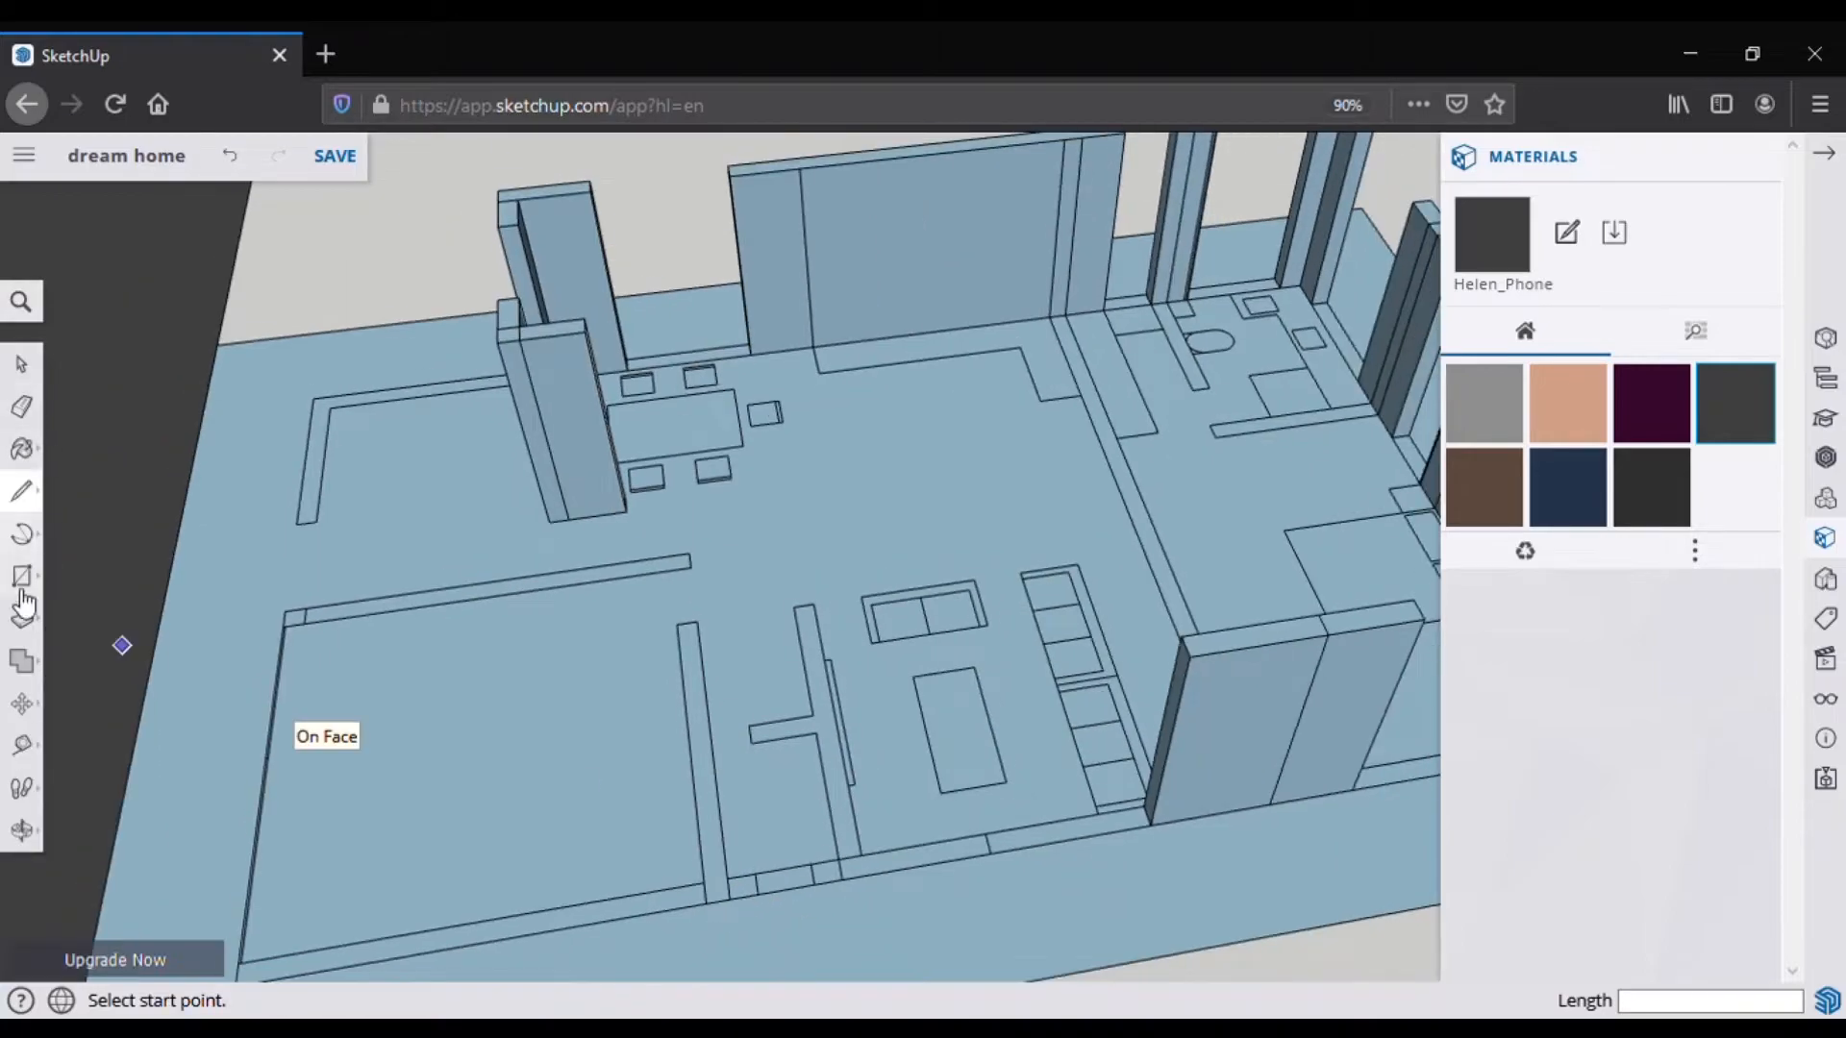
# Step: Push/pull the corner post and its adjoining wall up to full height
pyautogui.press('p')
pyautogui.click(766, 845)
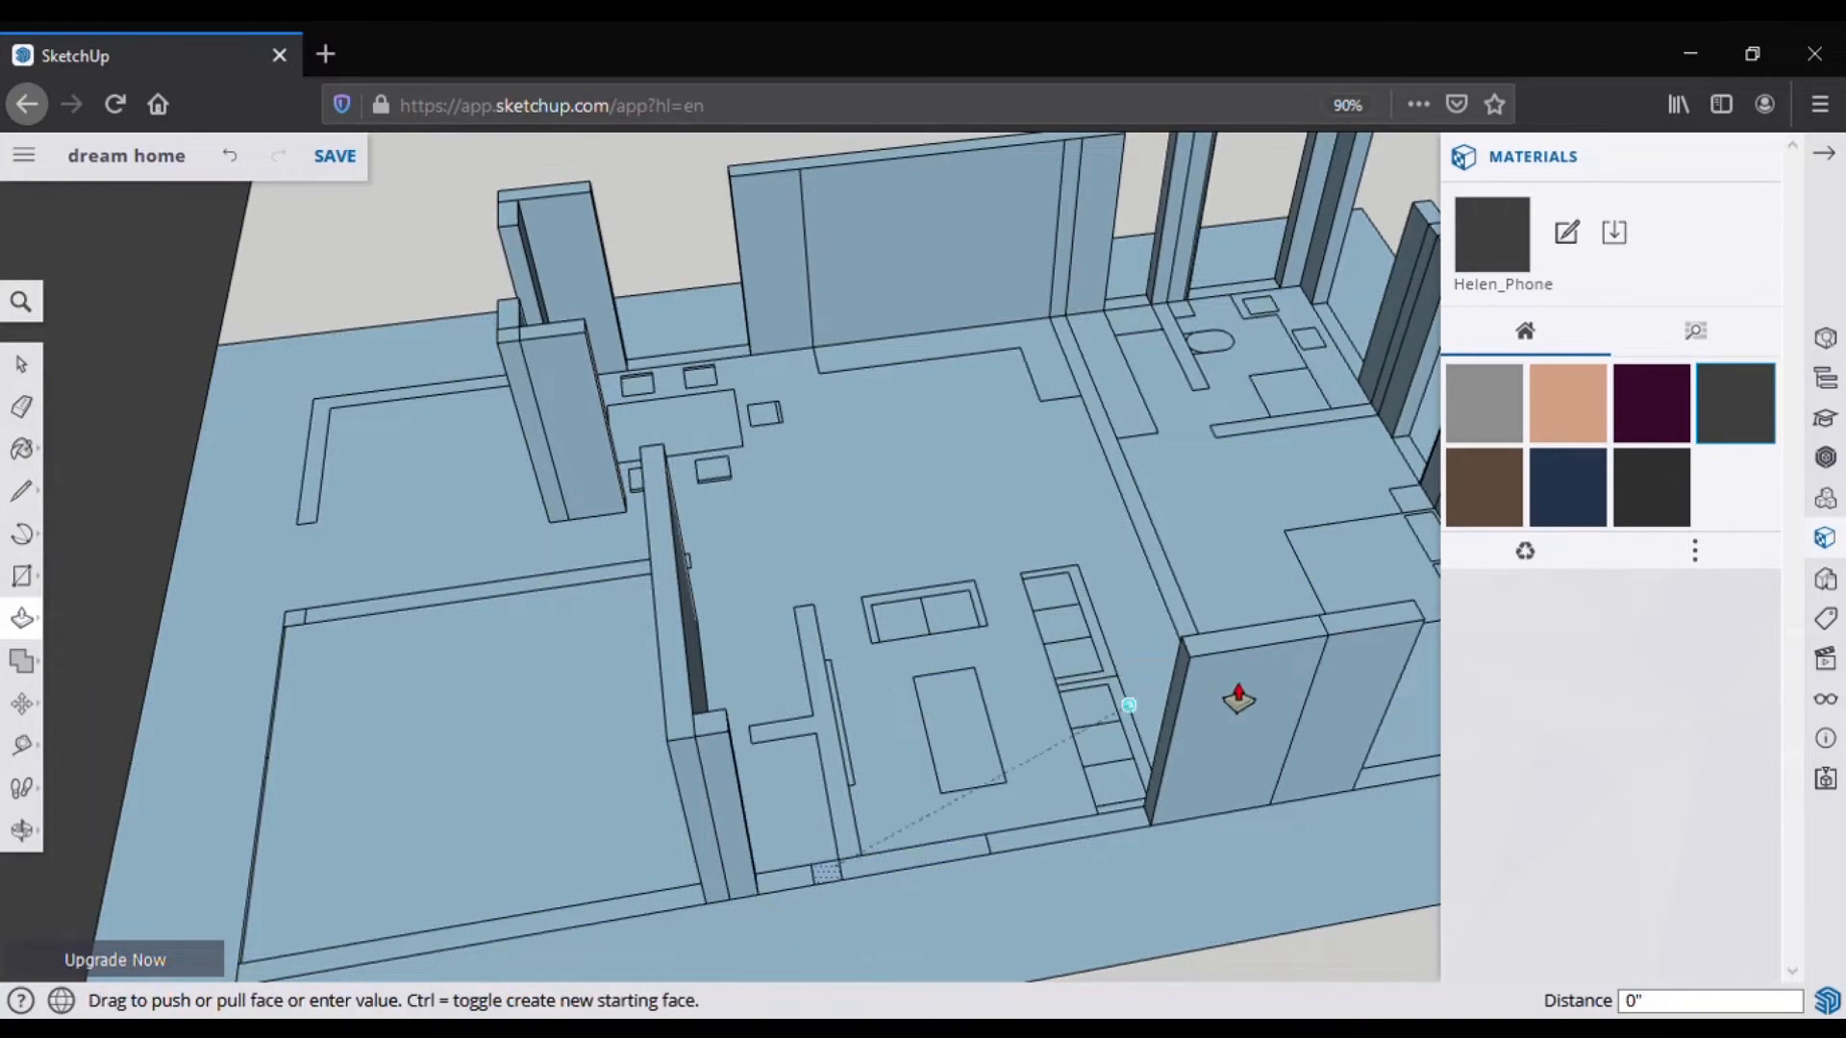
pyautogui.click(1255, 630)
pyautogui.click(913, 859)
pyautogui.click(1255, 630)
# Step: Erase the seam lines left on the raised walls
pyautogui.press('e')
pyautogui.moveTo(881, 873); pyautogui.dragTo(817, 817)
pyautogui.moveTo(673, 672); pyautogui.dragTo(976, 622, button='middle')
pyautogui.moveTo(673, 577); pyautogui.dragTo(1058, 730, button='middle')
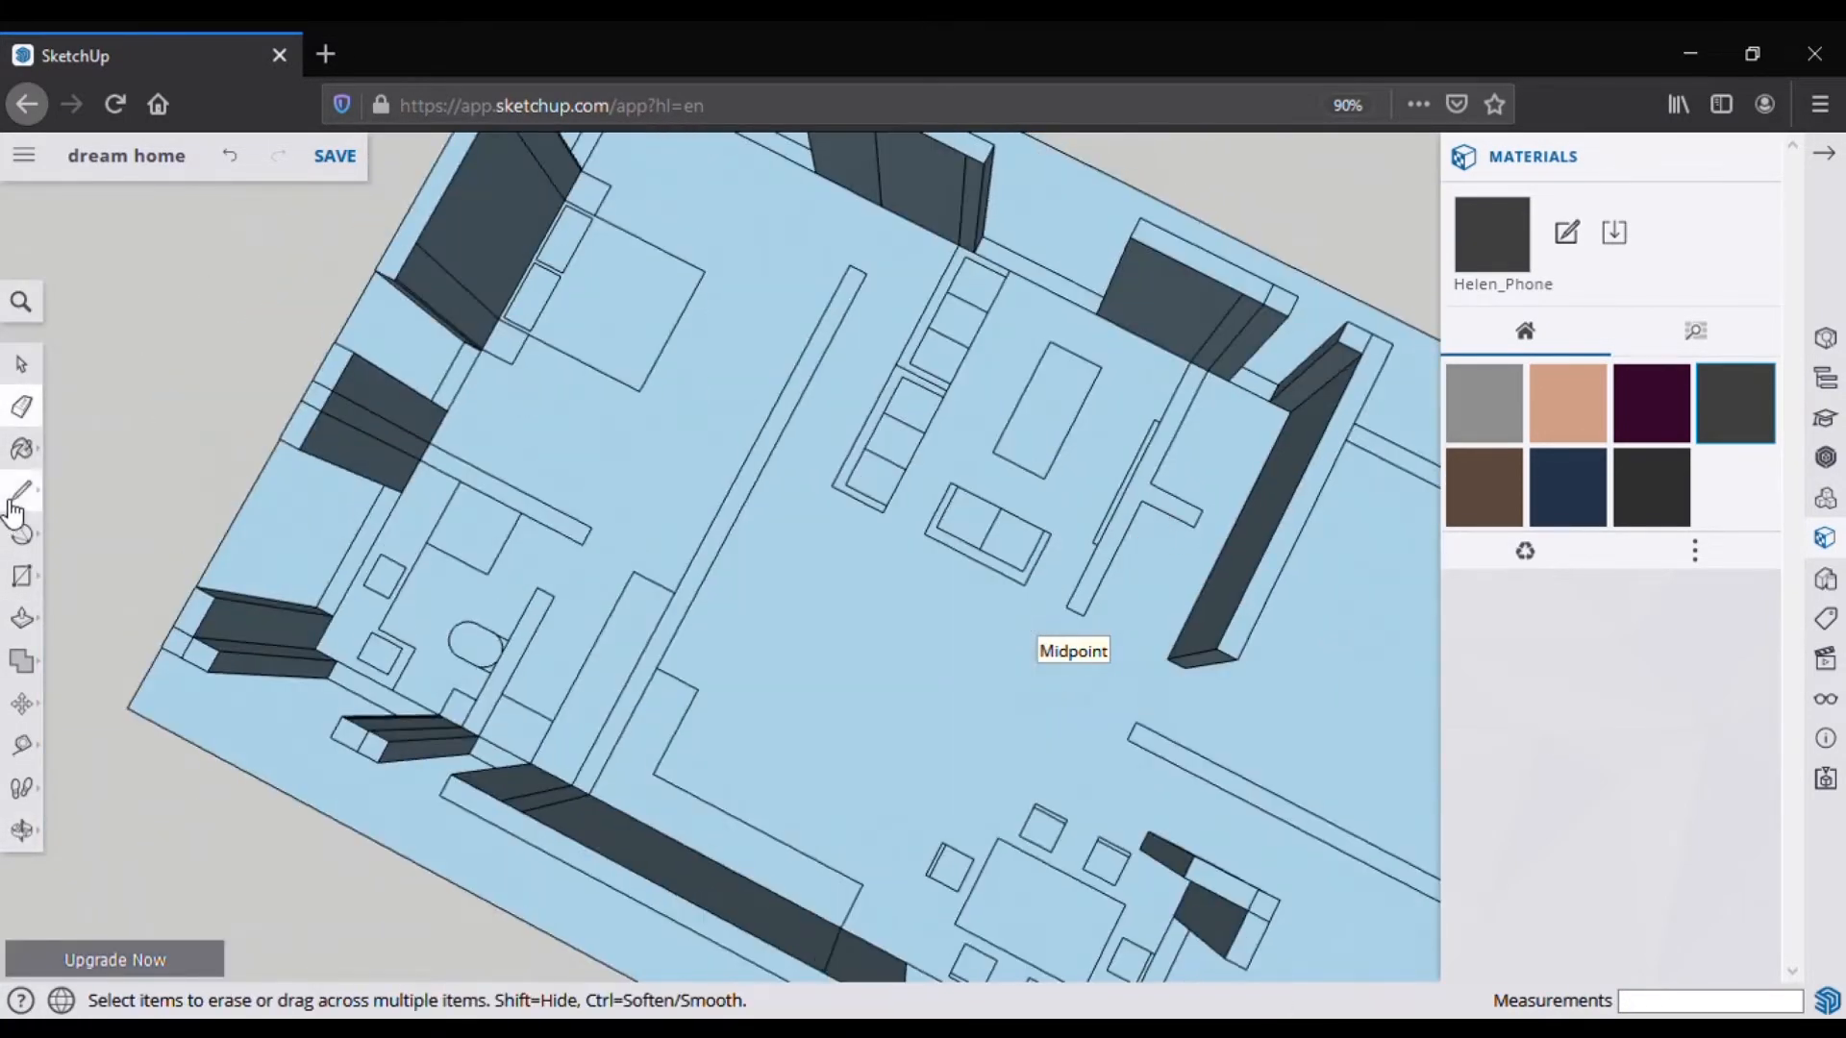
# Step: Raise two interior walls to the same 10' height
pyautogui.click(22, 618)
pyautogui.doubleClick(1106, 563)
pyautogui.doubleClick(707, 591)
pyautogui.scroll(-2, 615, 615)
pyautogui.click(21, 830)
pyautogui.moveTo(635, 731); pyautogui.dragTo(673, 538)
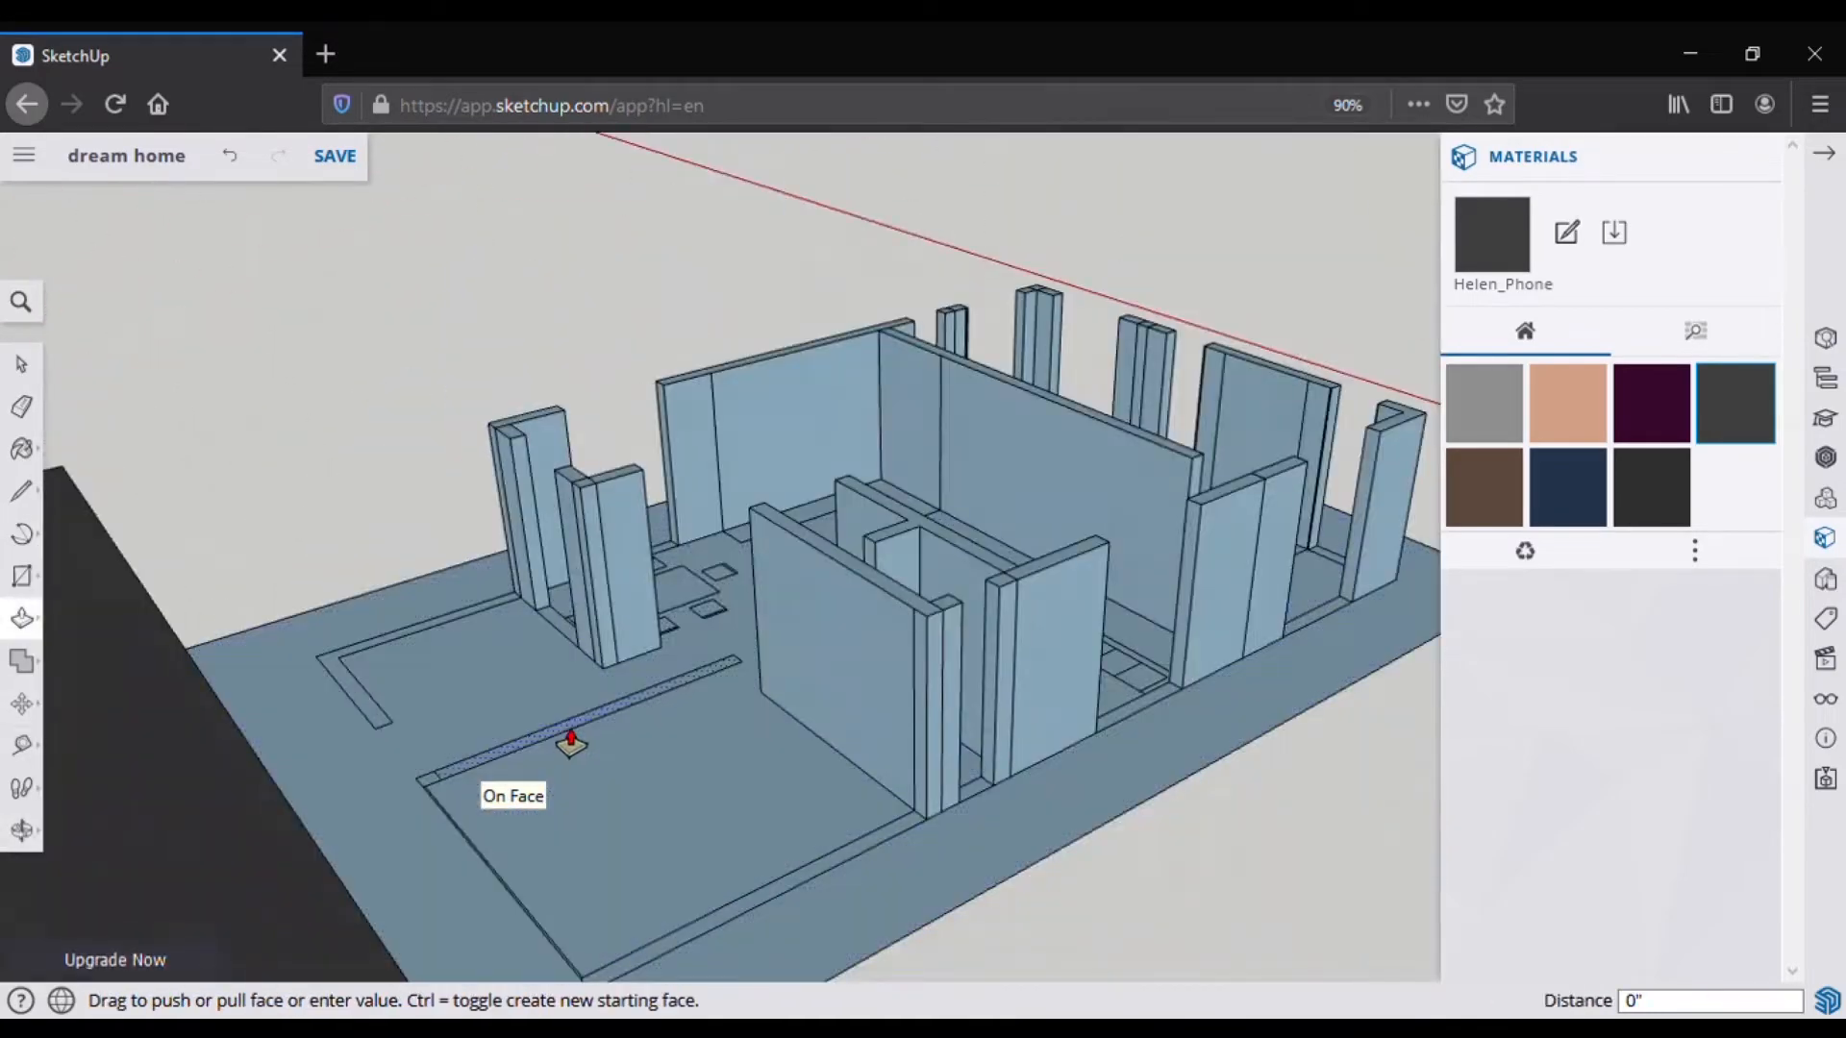
pyautogui.moveTo(573, 741); pyautogui.dragTo(1298, 480, button='middle')
pyautogui.scroll(4, 550, 809)
# Step: Raise the three sill strips under the wall openings to 3'
pyautogui.click(652, 835)
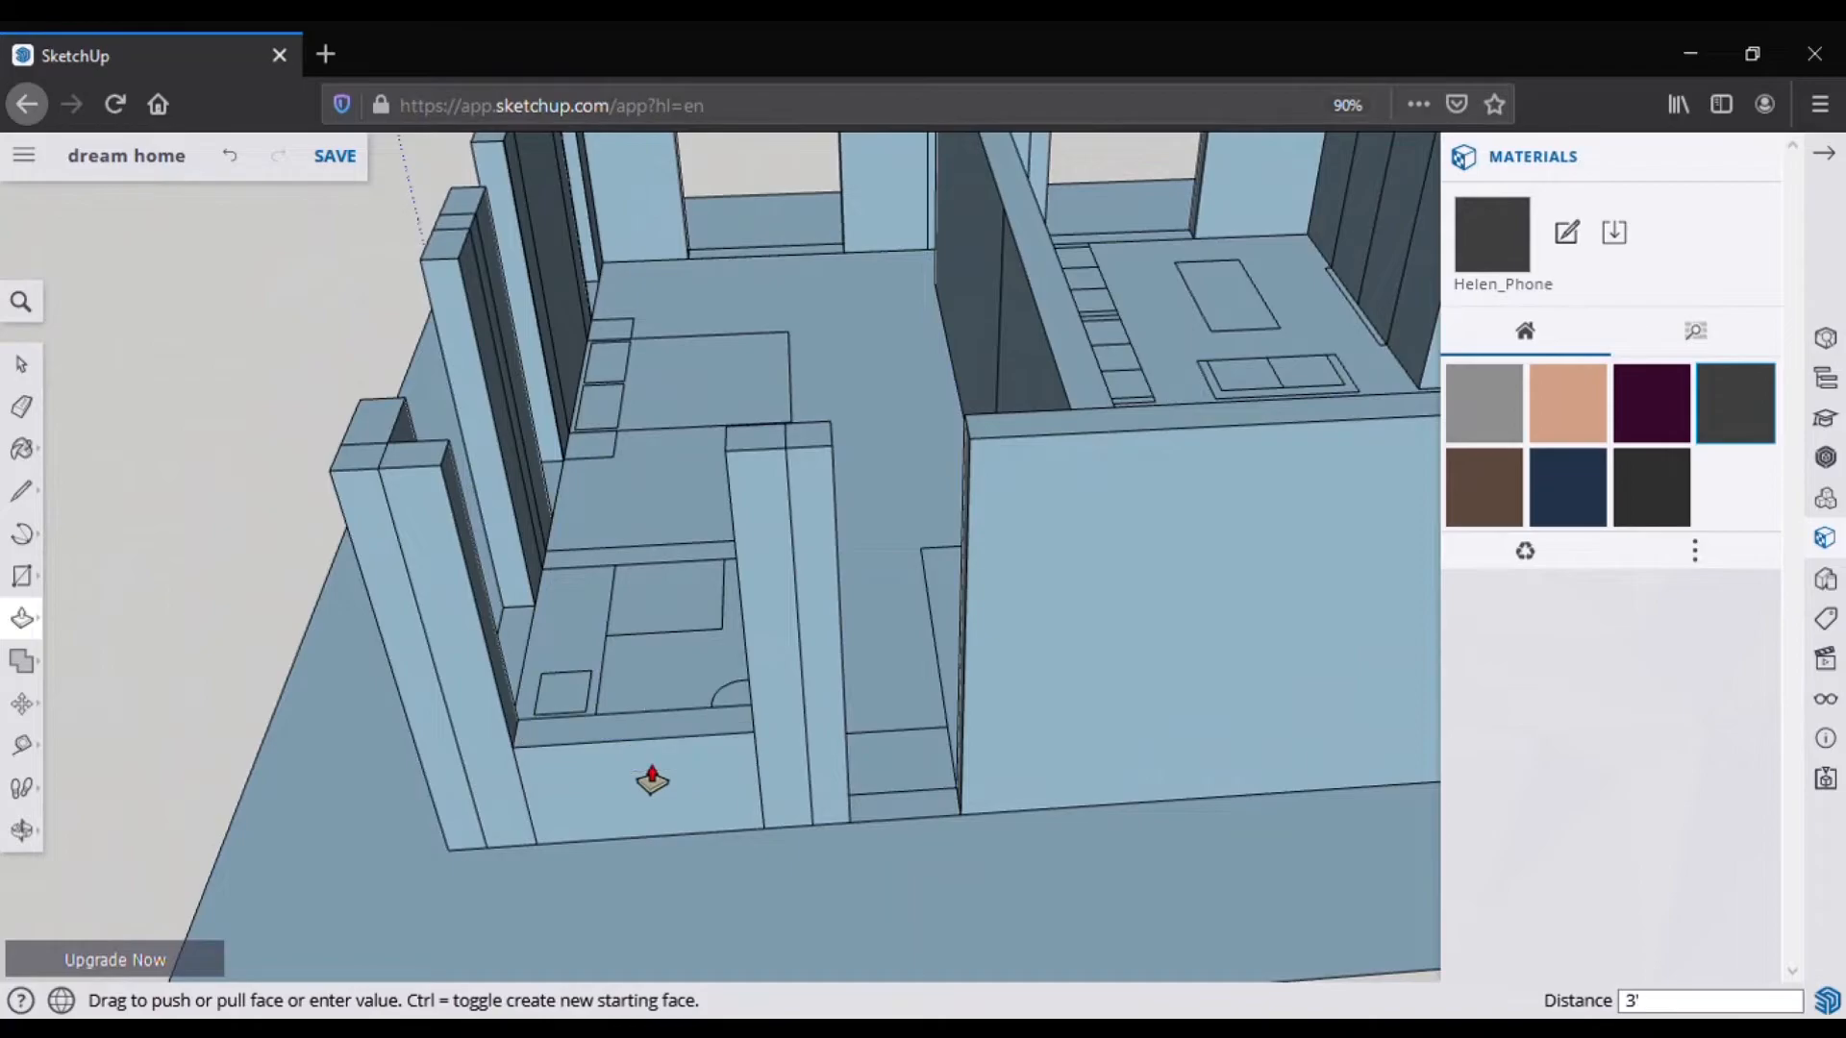
pyautogui.moveTo(703, 743)
pyautogui.mouseDown(button='middle')
pyautogui.moveTo(1069, 791)
pyautogui.moveTo(1240, 769)
pyautogui.mouseUp(button='middle')
pyautogui.click(988, 759)
pyautogui.click(683, 928)
pyautogui.click(1031, 739)
pyautogui.moveTo(1030, 738); pyautogui.dragTo(1335, 882, button='middle')
pyautogui.click(1219, 889)
pyautogui.click(1227, 499)
pyautogui.click(649, 932)
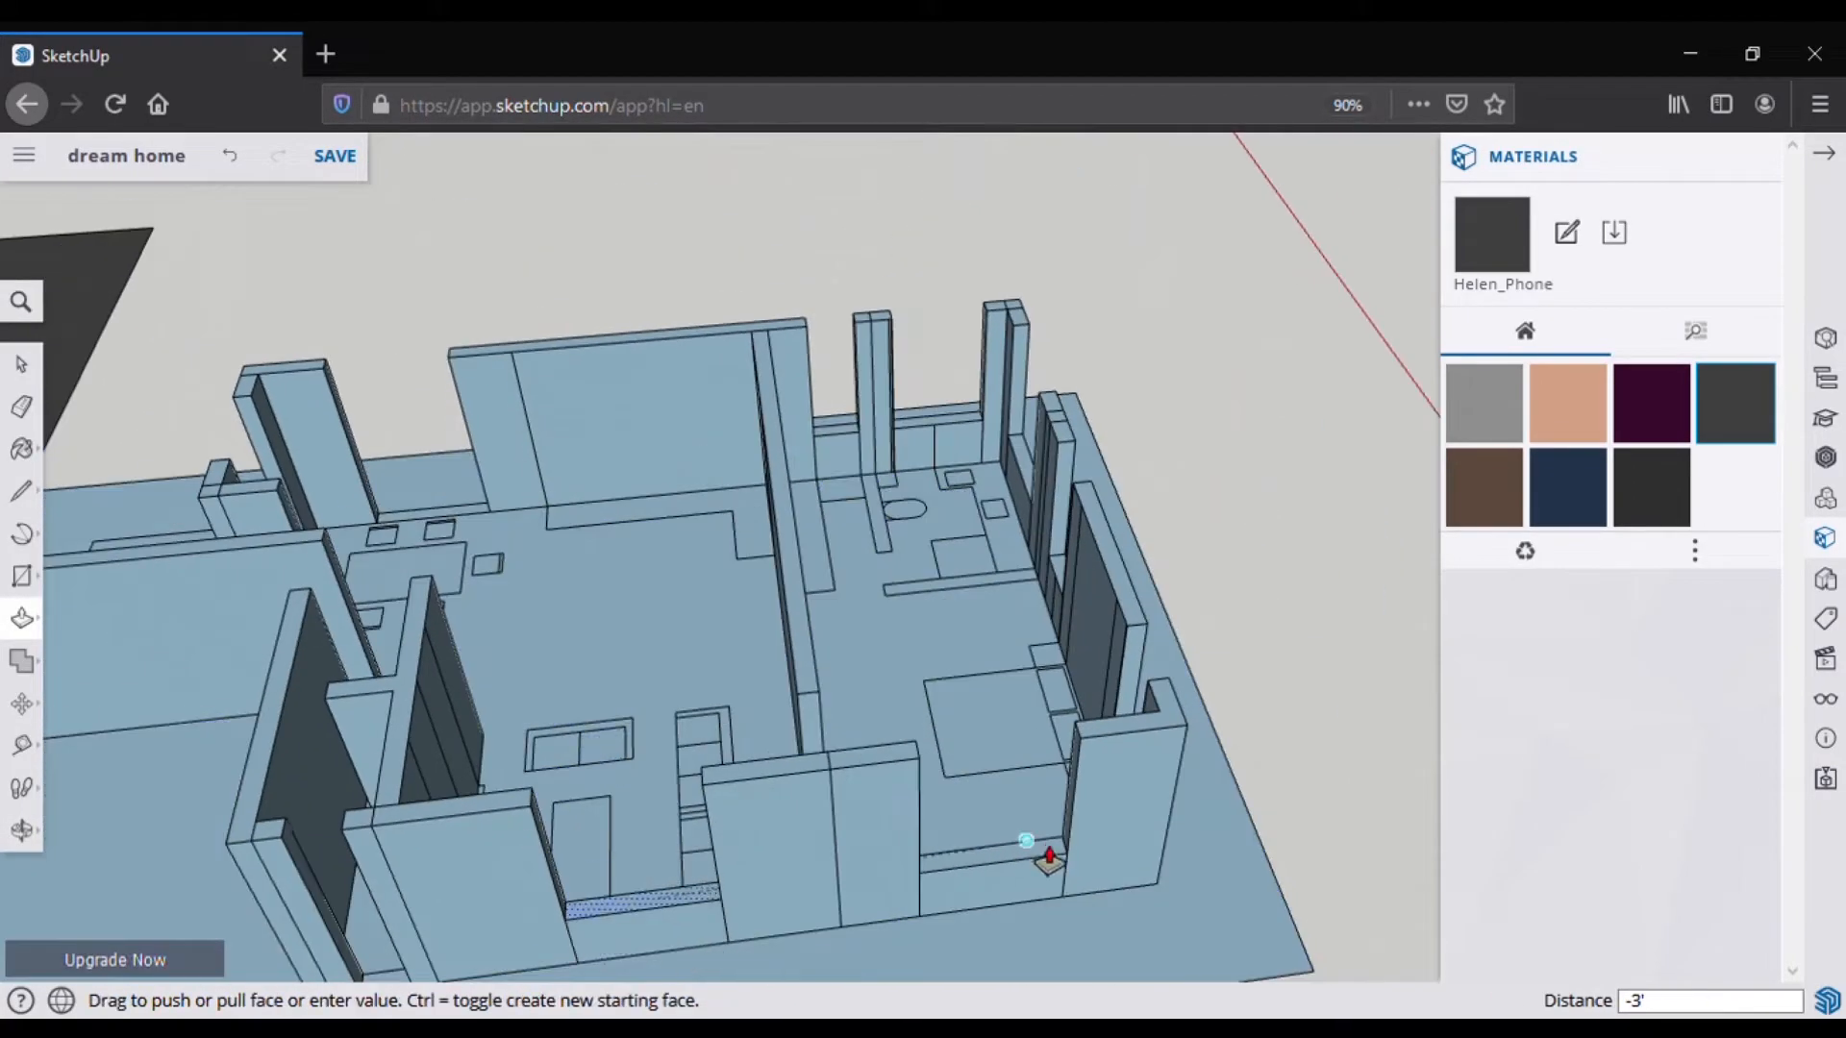
pyautogui.click(1045, 853)
pyautogui.scroll(-5, 1046, 853)
pyautogui.moveTo(411, 811); pyautogui.dragTo(593, 822, button='middle')
pyautogui.scroll(3, 593, 822)
# Step: Raise the front wall strip to 10' and check the walls from several angles
pyautogui.click(584, 812)
pyautogui.click(620, 680)
pyautogui.moveTo(622, 688); pyautogui.dragTo(904, 807, button='middle')
pyautogui.scroll(-3, 523, 729)
pyautogui.moveTo(523, 730); pyautogui.dragTo(615, 903, button='middle')
pyautogui.scroll(4, 939, 916)
pyautogui.moveTo(939, 916); pyautogui.dragTo(593, 879, button='middle')
pyautogui.moveTo(1009, 817); pyautogui.dragTo(1019, 781, button='middle')
pyautogui.scroll(3, 1024, 780)
pyautogui.scroll(-3, 1010, 780)
pyautogui.moveTo(798, 809); pyautogui.dragTo(1000, 766, button='middle')
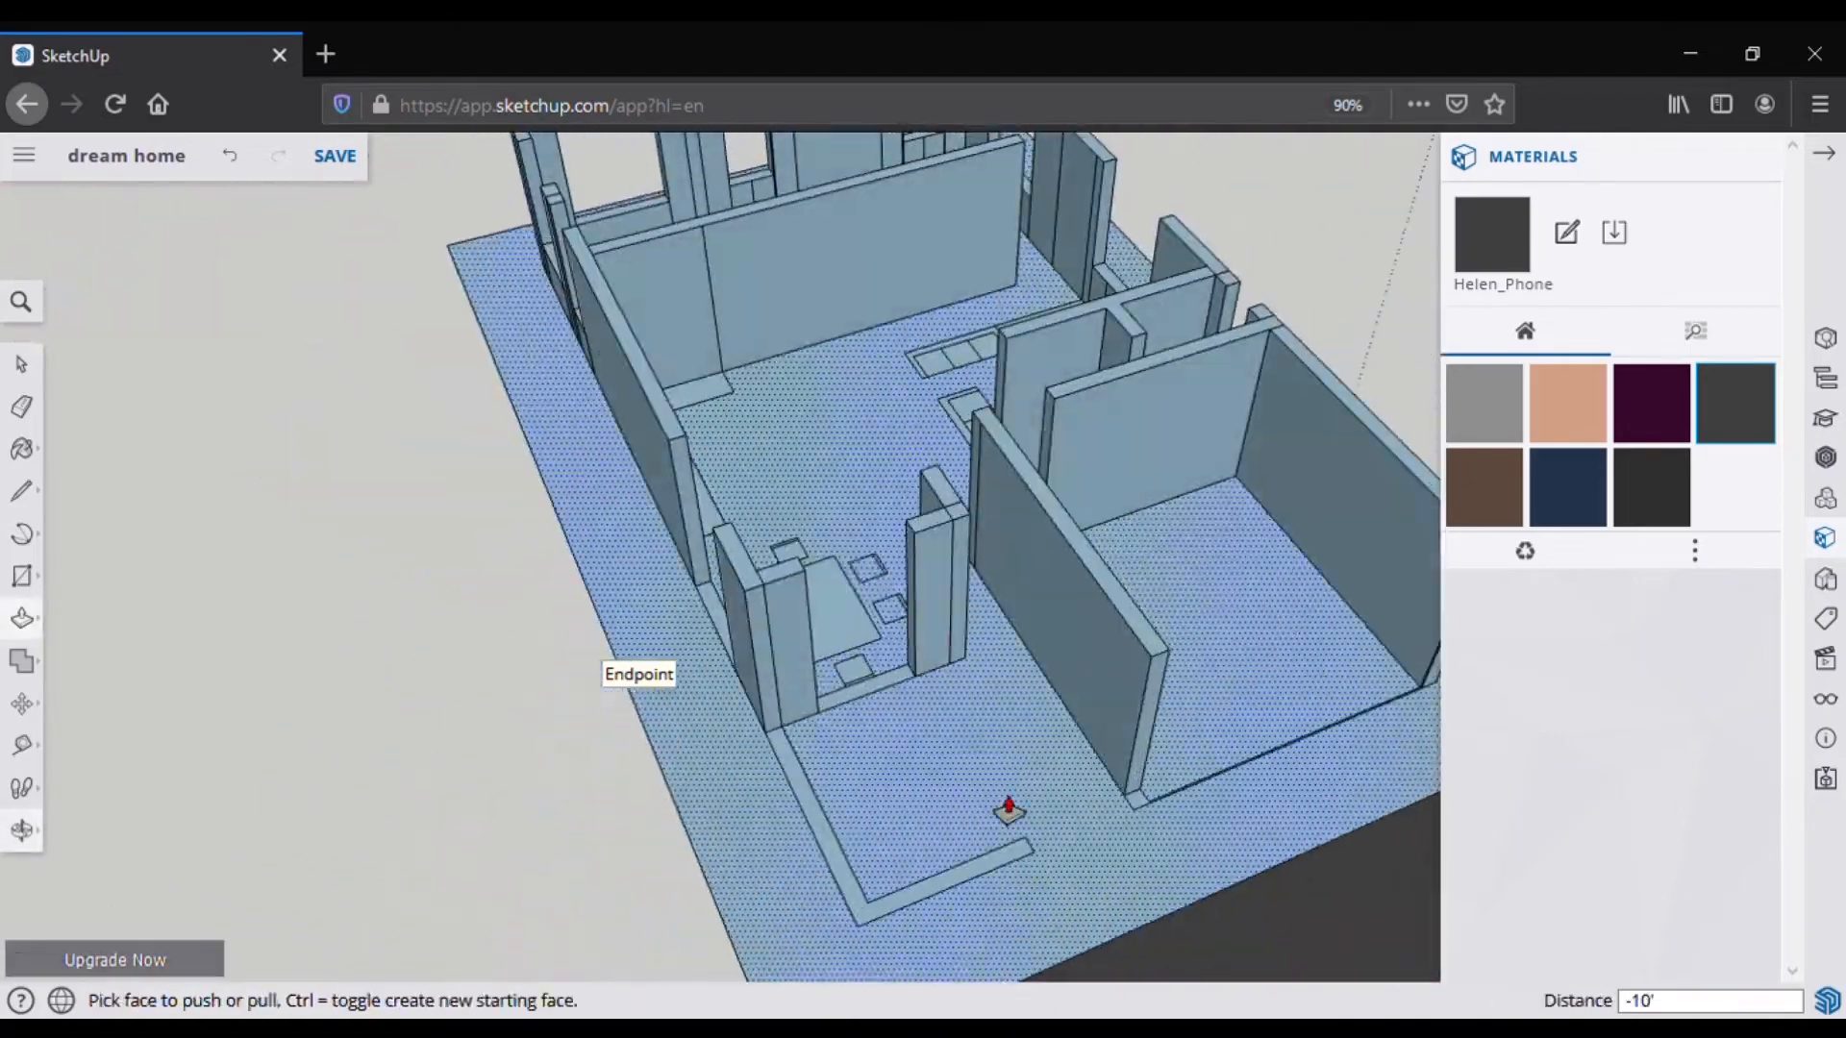
pyautogui.click(842, 806)
pyautogui.moveTo(846, 817); pyautogui.dragTo(639, 712, button='middle')
# Step: Erase the stray edge on a wall so its faces merge
pyautogui.press('e')
pyautogui.scroll(5, 679, 526)
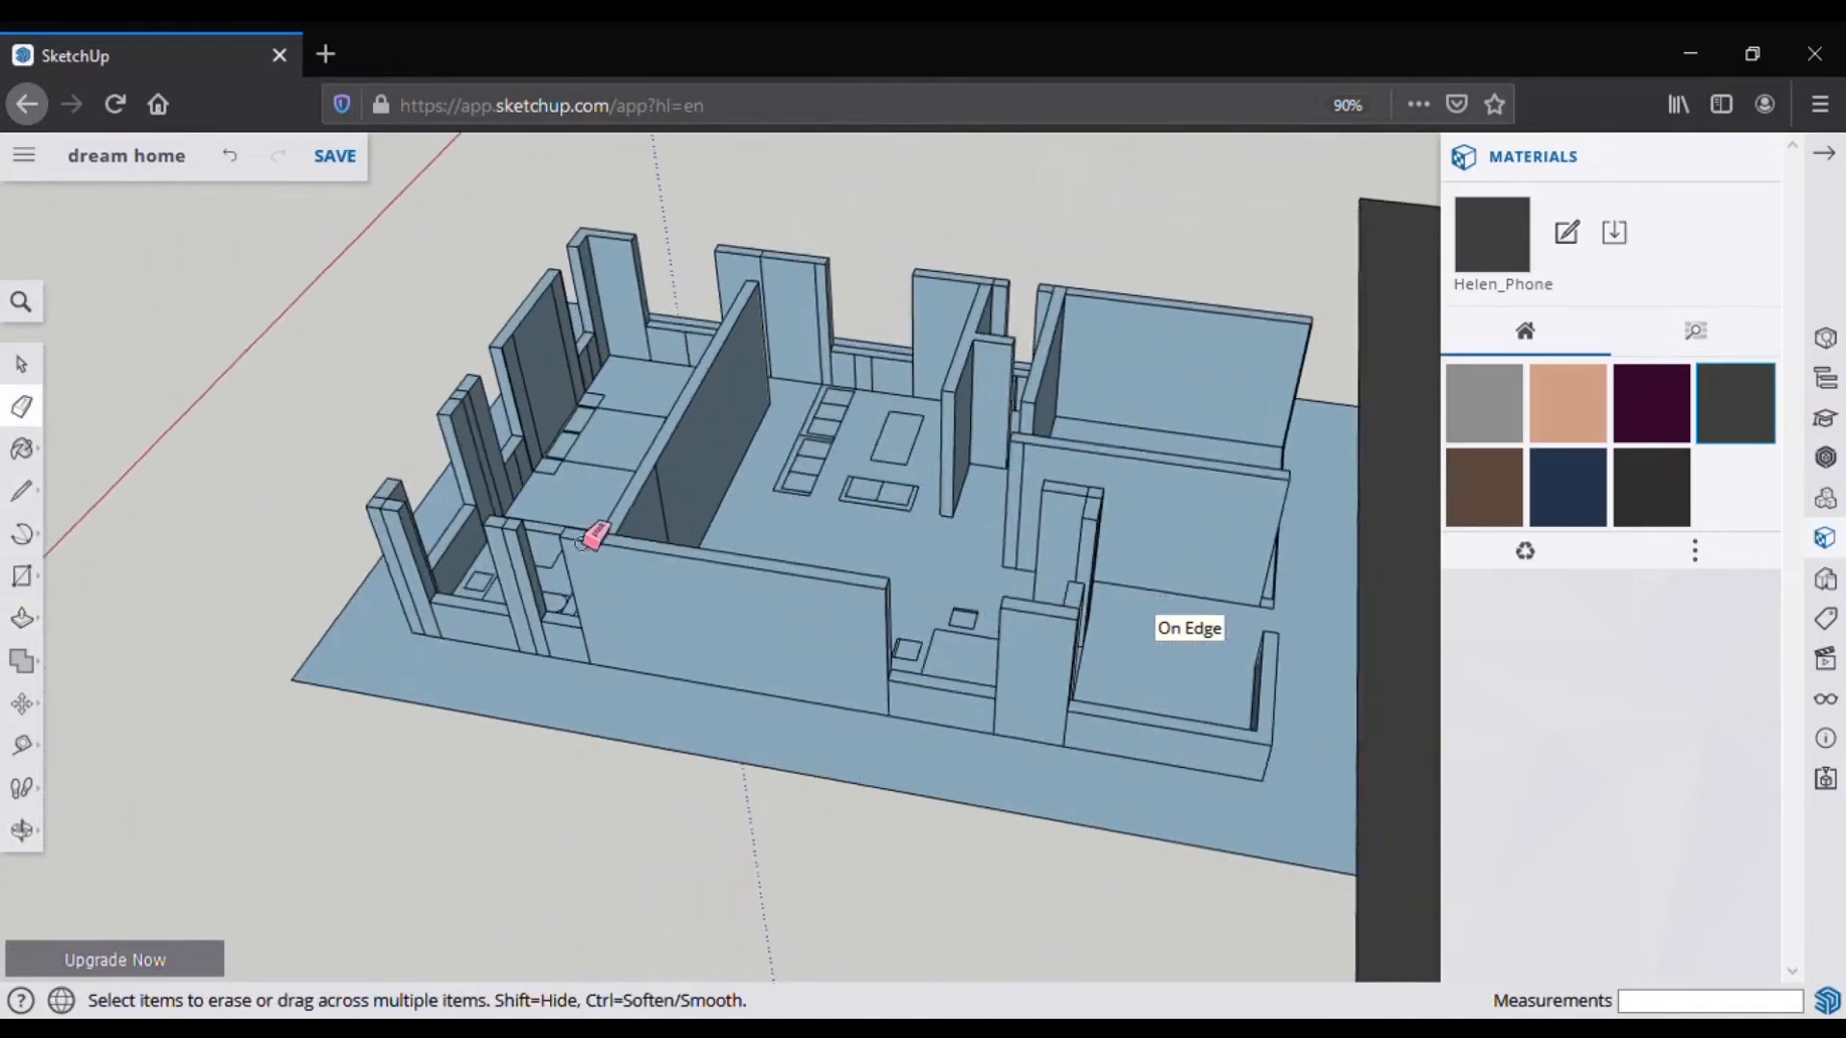
pyautogui.scroll(2, 538, 519)
pyautogui.moveTo(528, 525); pyautogui.dragTo(552, 481, button='middle')
pyautogui.moveTo(562, 392); pyautogui.dragTo(673, 237)
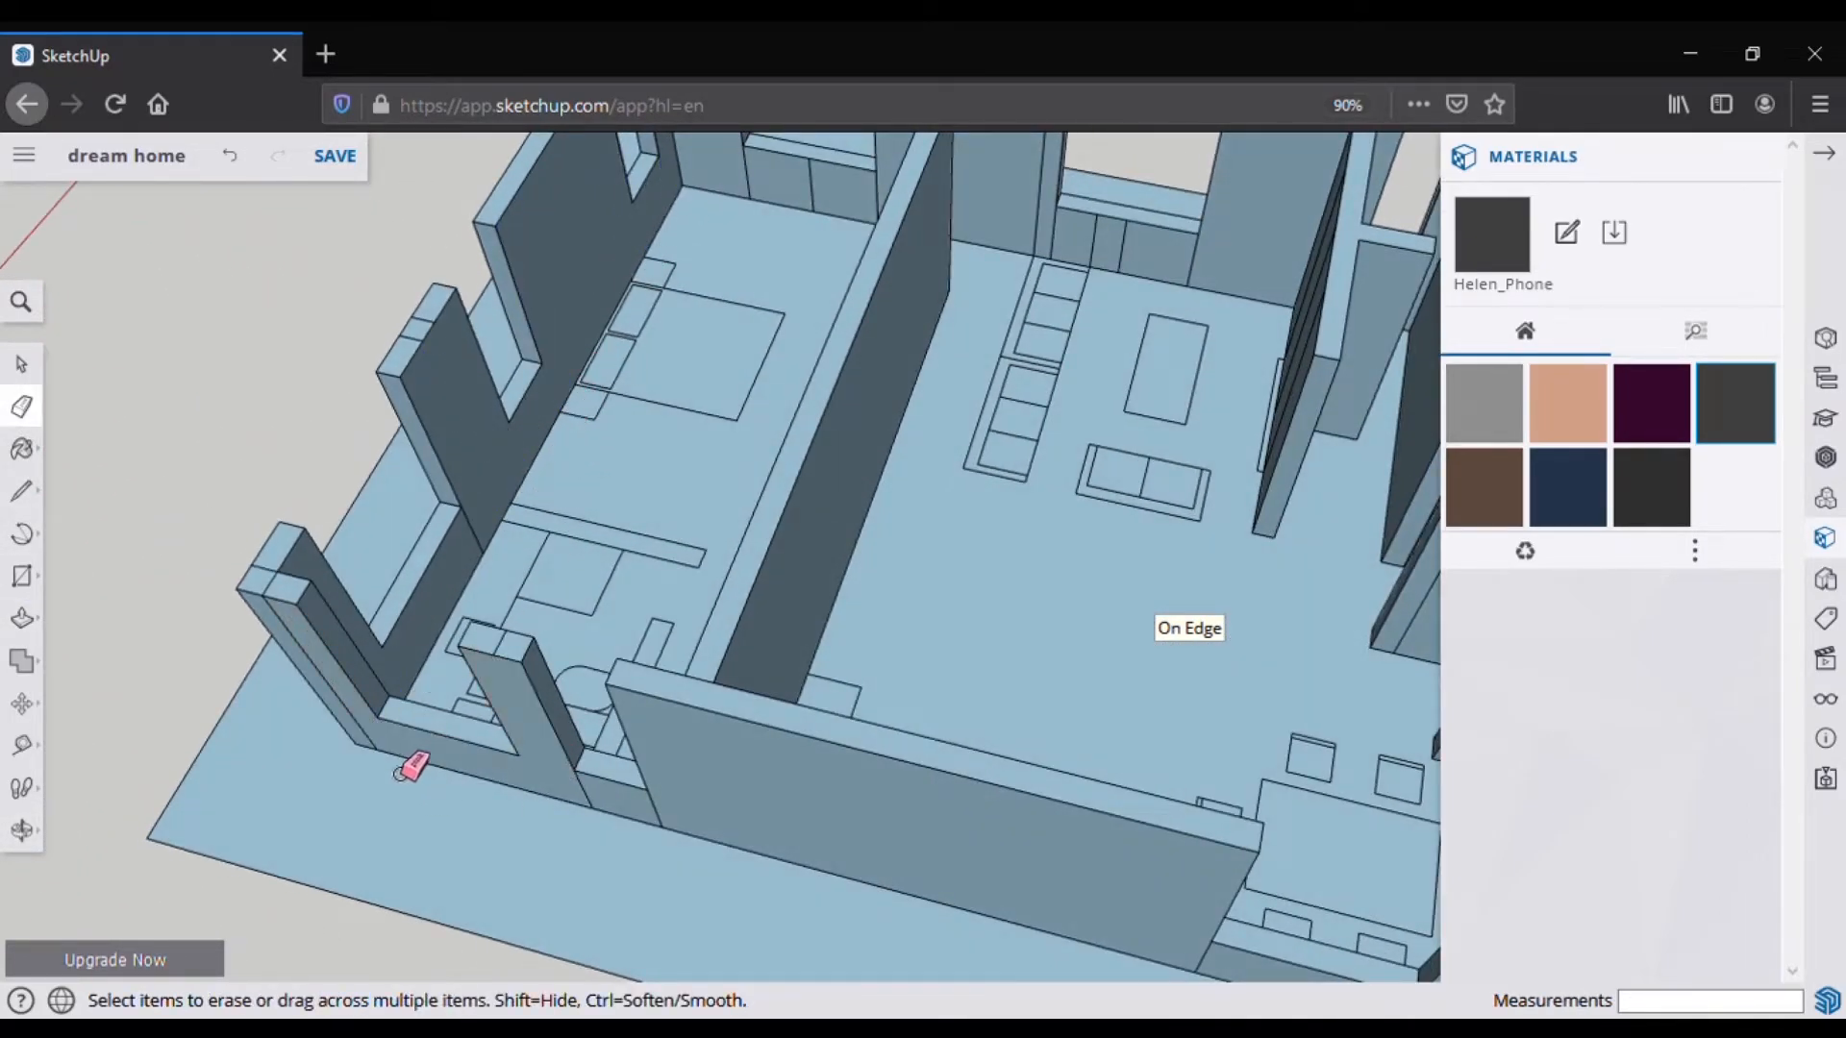
pyautogui.moveTo(403, 770); pyautogui.dragTo(965, 646, button='middle')
pyautogui.moveTo(209, 686); pyautogui.dragTo(1175, 698, button='middle')
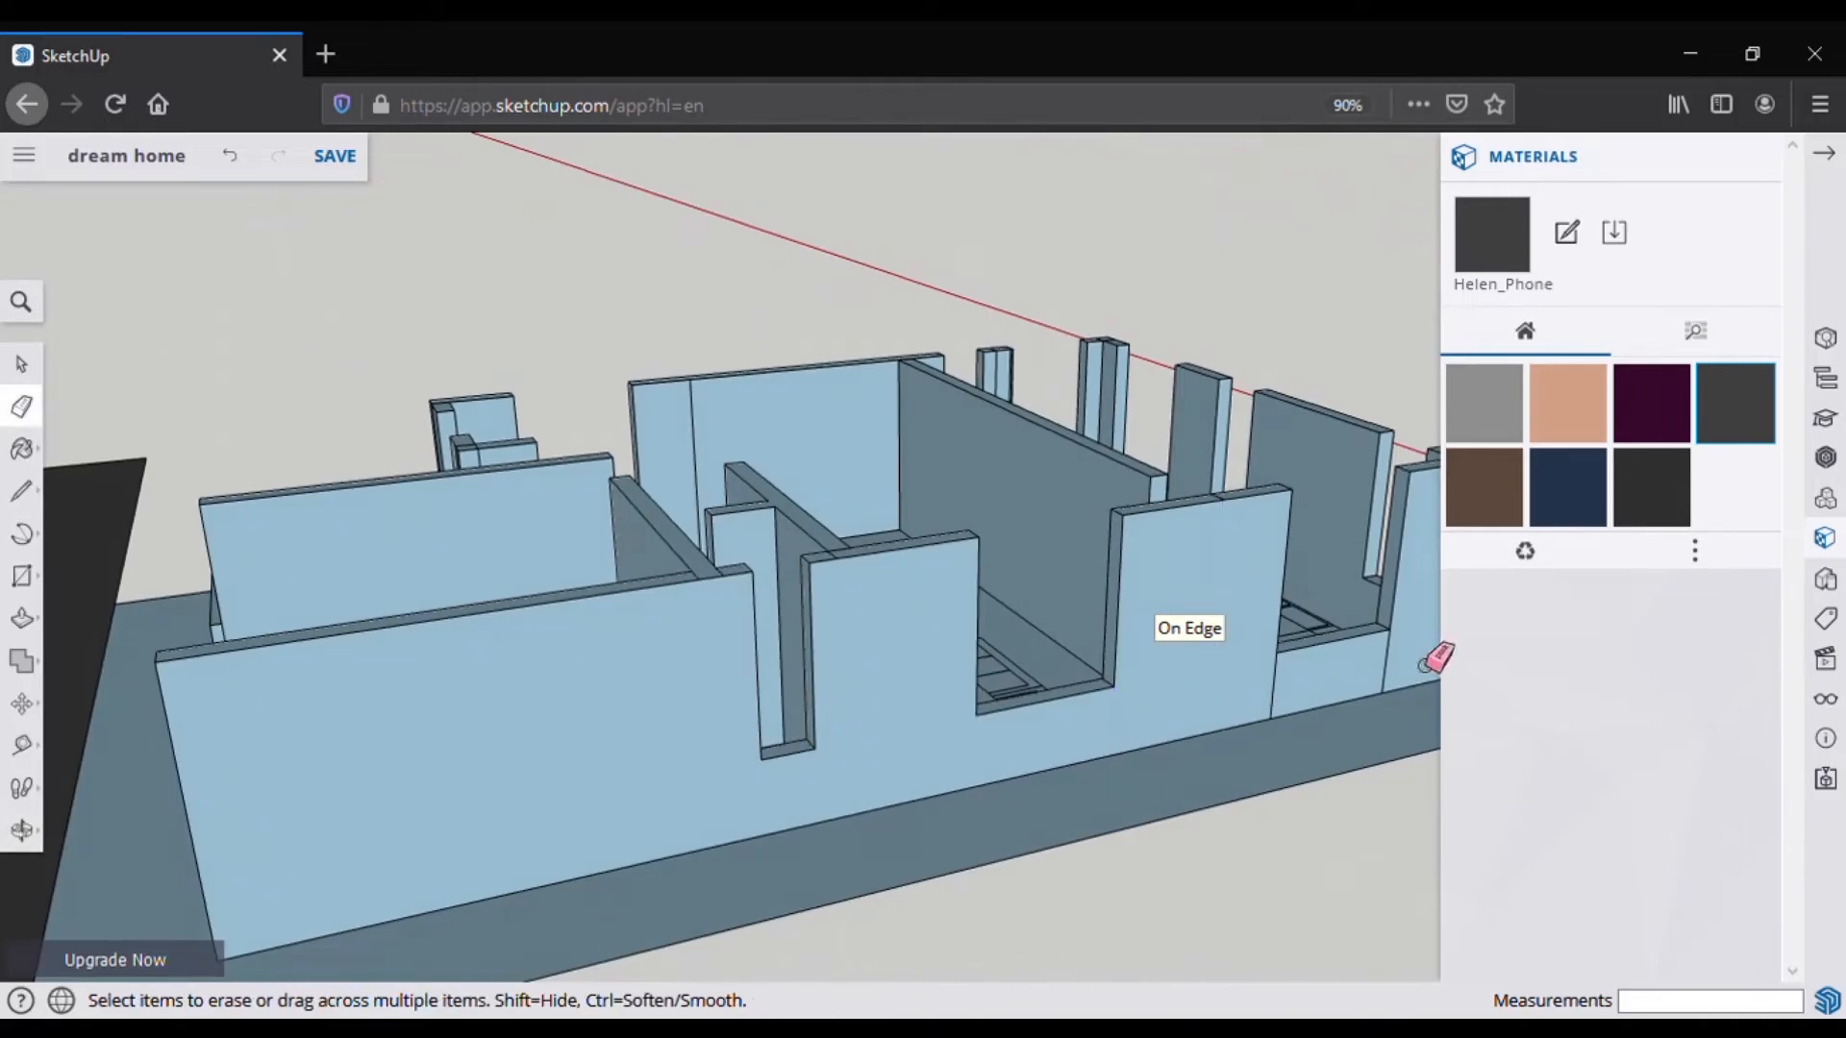
pyautogui.moveTo(1410, 673); pyautogui.dragTo(1066, 717, button='middle')
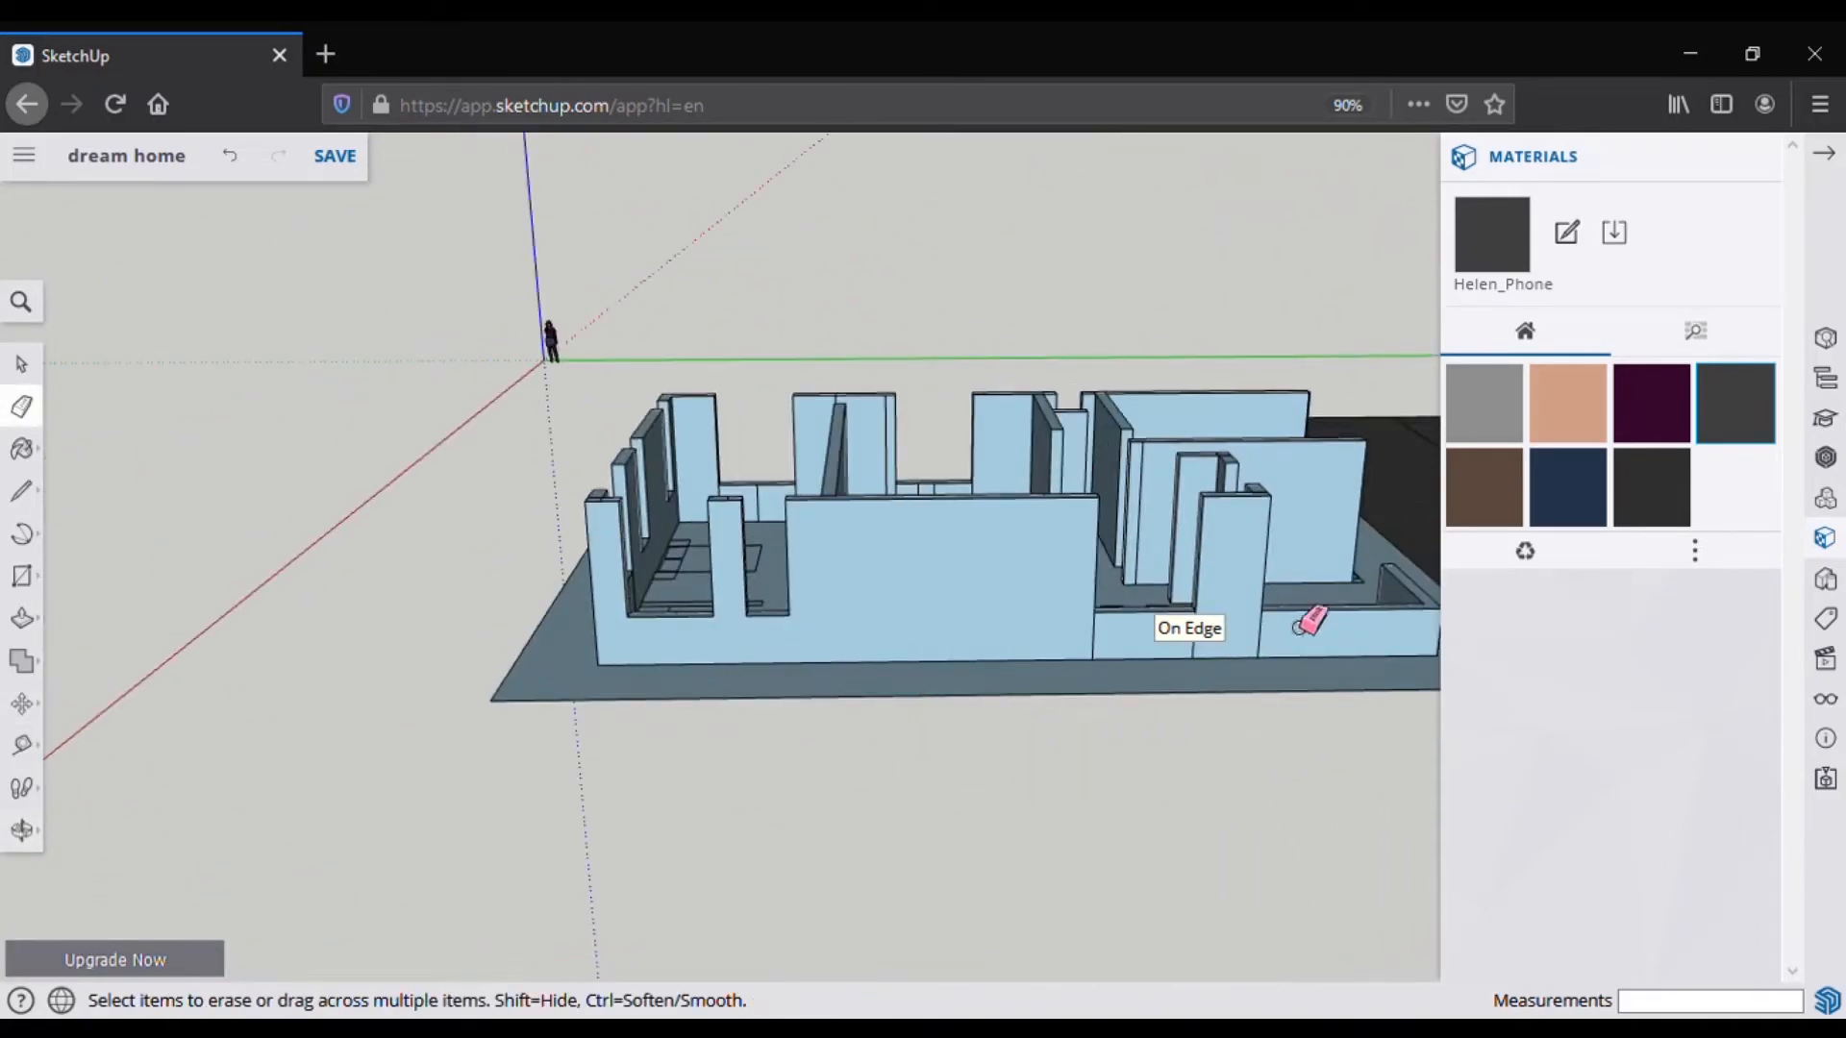
pyautogui.moveTo(1233, 668); pyautogui.dragTo(852, 661, button='middle')
pyautogui.moveTo(836, 726)
pyautogui.mouseDown(button='middle')
pyautogui.moveTo(885, 391)
pyautogui.moveTo(408, 519)
pyautogui.moveTo(289, 208)
pyautogui.moveTo(1029, 453)
pyautogui.moveTo(326, 479)
pyautogui.mouseUp(button='middle')
pyautogui.moveTo(701, 301); pyautogui.dragTo(529, 557, button='middle')
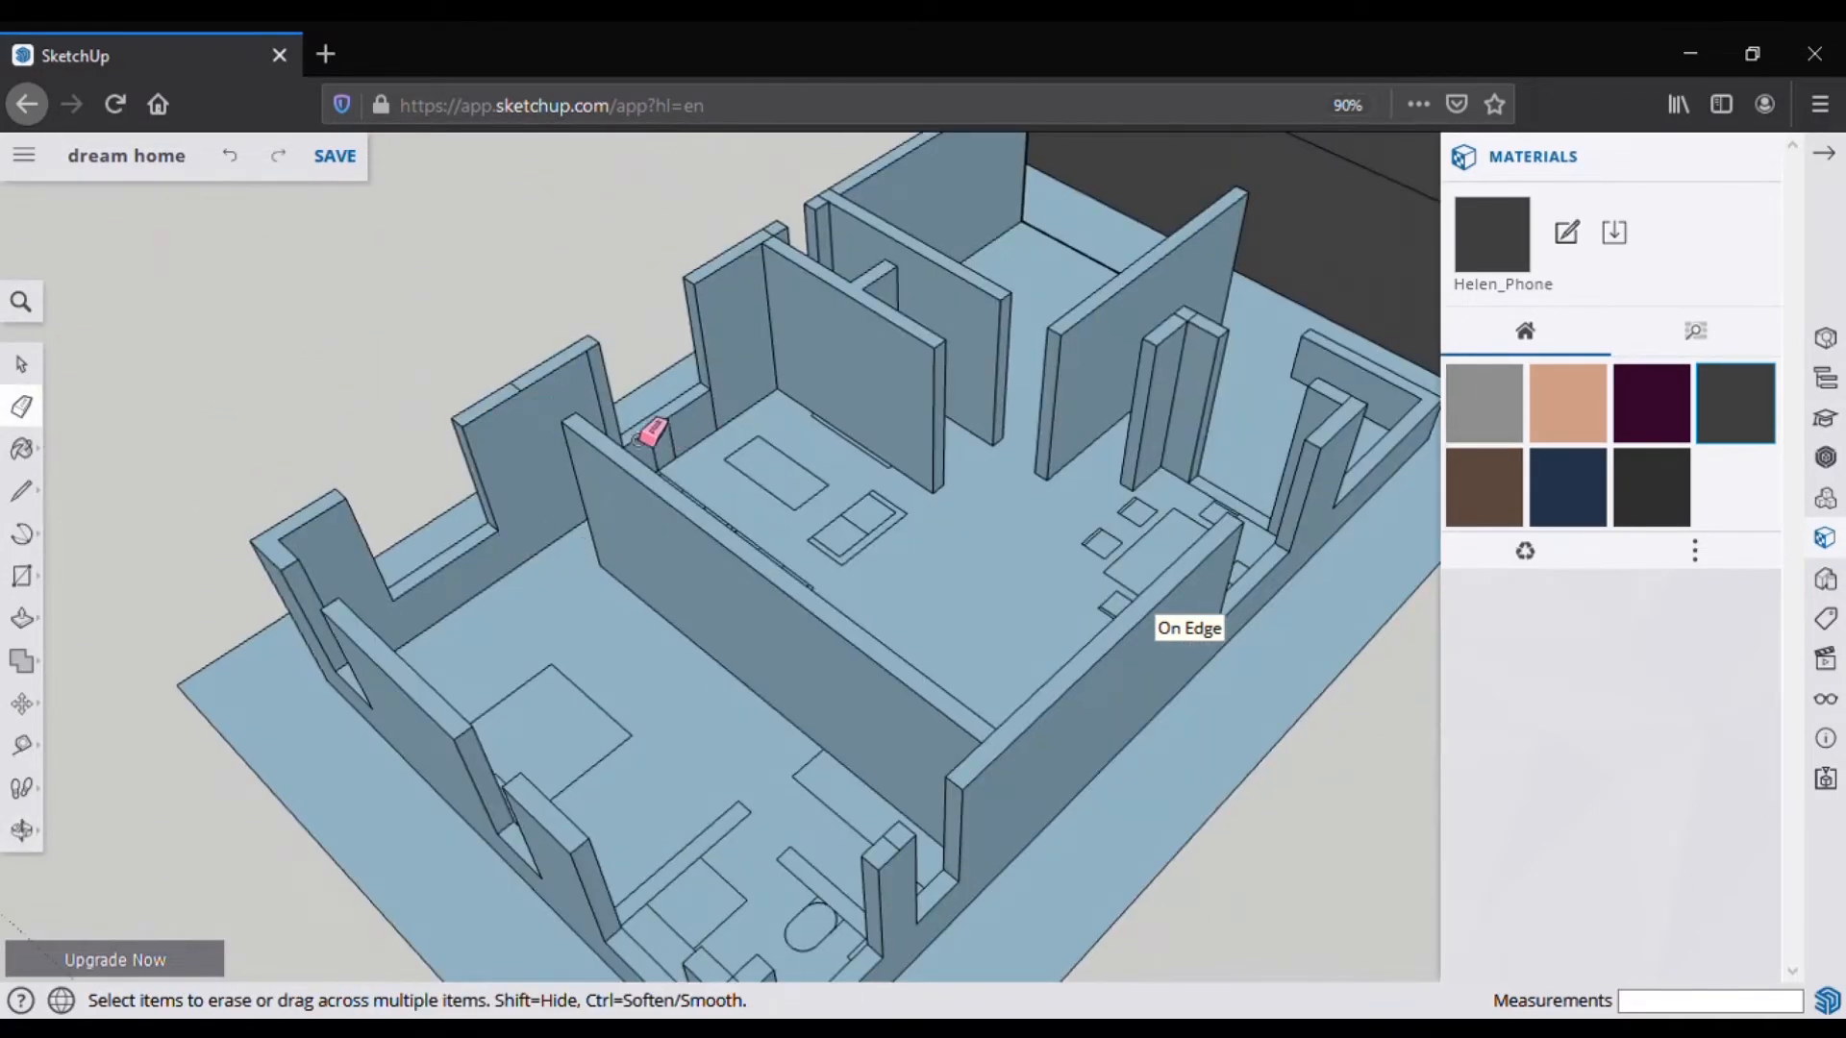
# Step: Erase the top edge on the corner pillar and inspect the cleaned walls
pyautogui.scroll(3, 532, 412)
pyautogui.scroll(-5, 906, 189)
pyautogui.scroll(6, 1209, 351)
pyautogui.click(1187, 361)
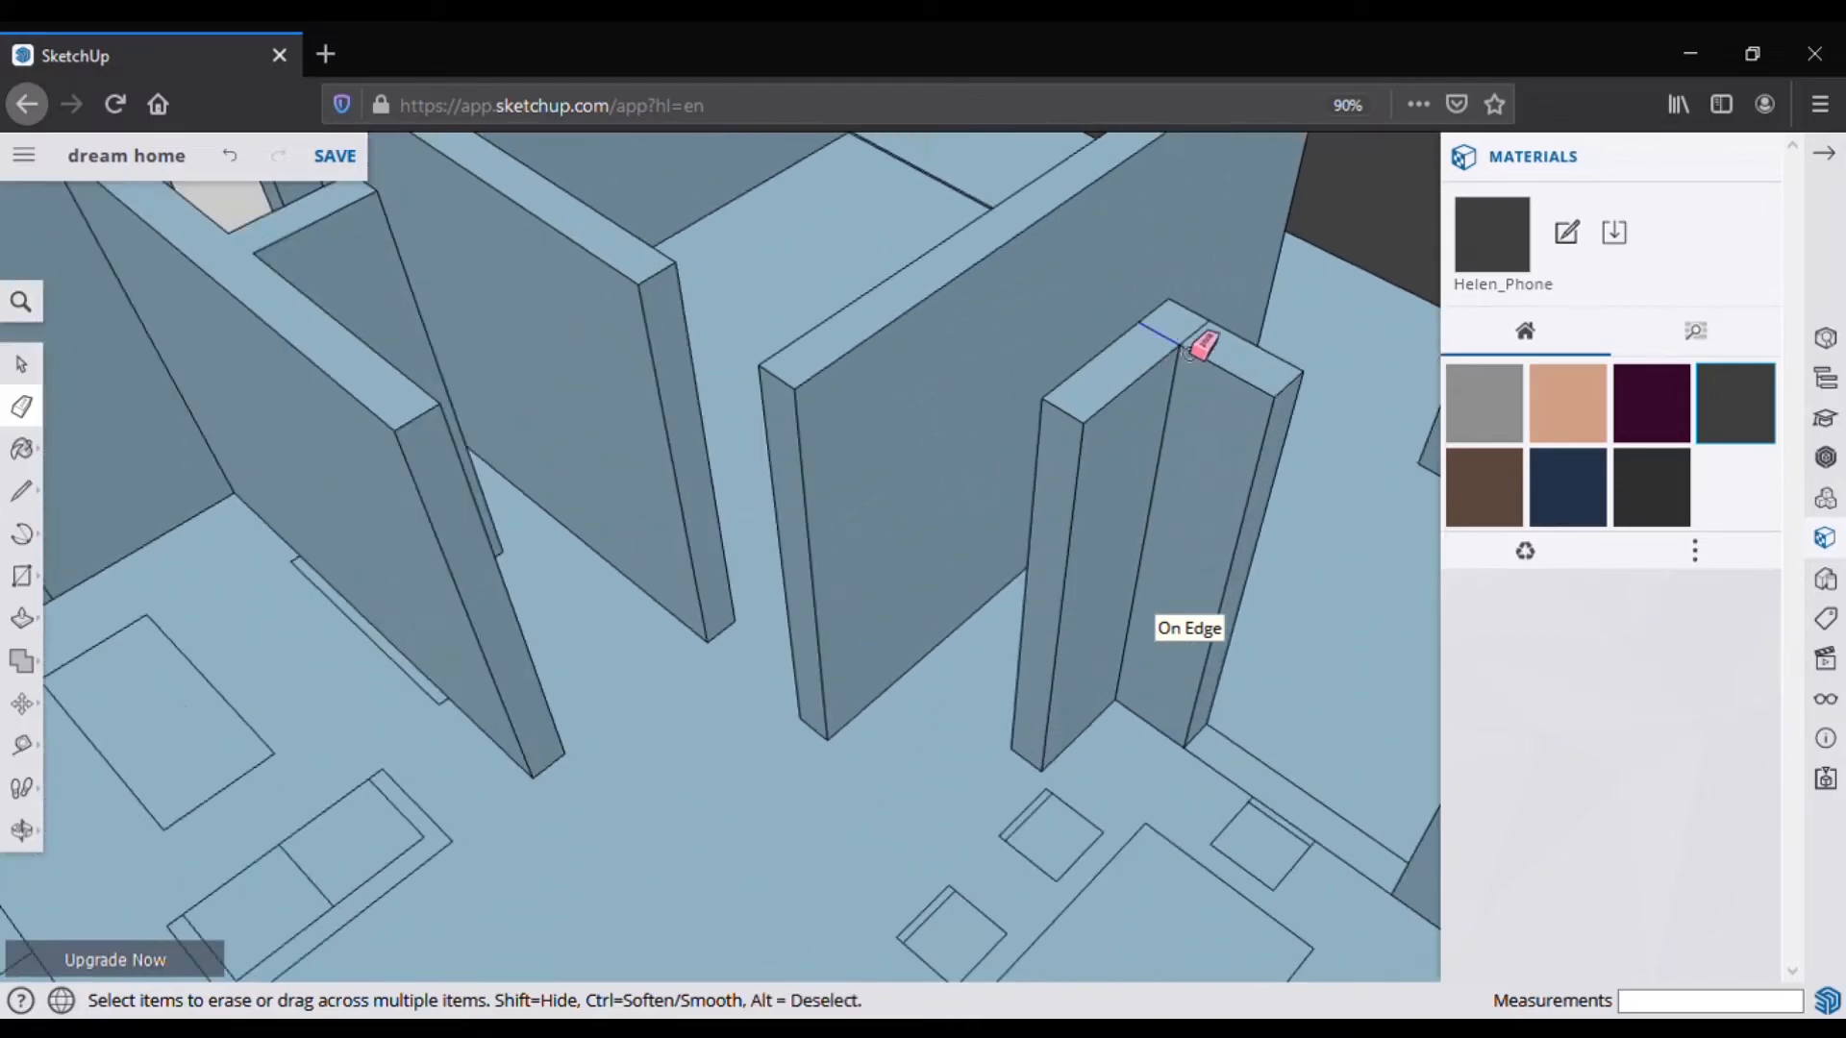
pyautogui.scroll(-4, 1189, 363)
pyautogui.scroll(1, 1185, 512)
pyautogui.scroll(-3, 971, 539)
pyautogui.moveTo(971, 538)
pyautogui.mouseDown(button='middle')
pyautogui.moveTo(947, 586)
pyautogui.moveTo(1017, 707)
pyautogui.mouseUp(button='middle')
pyautogui.scroll(4, 1035, 806)
pyautogui.moveTo(1043, 798); pyautogui.dragTo(1121, 877, button='middle')
pyautogui.scroll(4, 1216, 572)
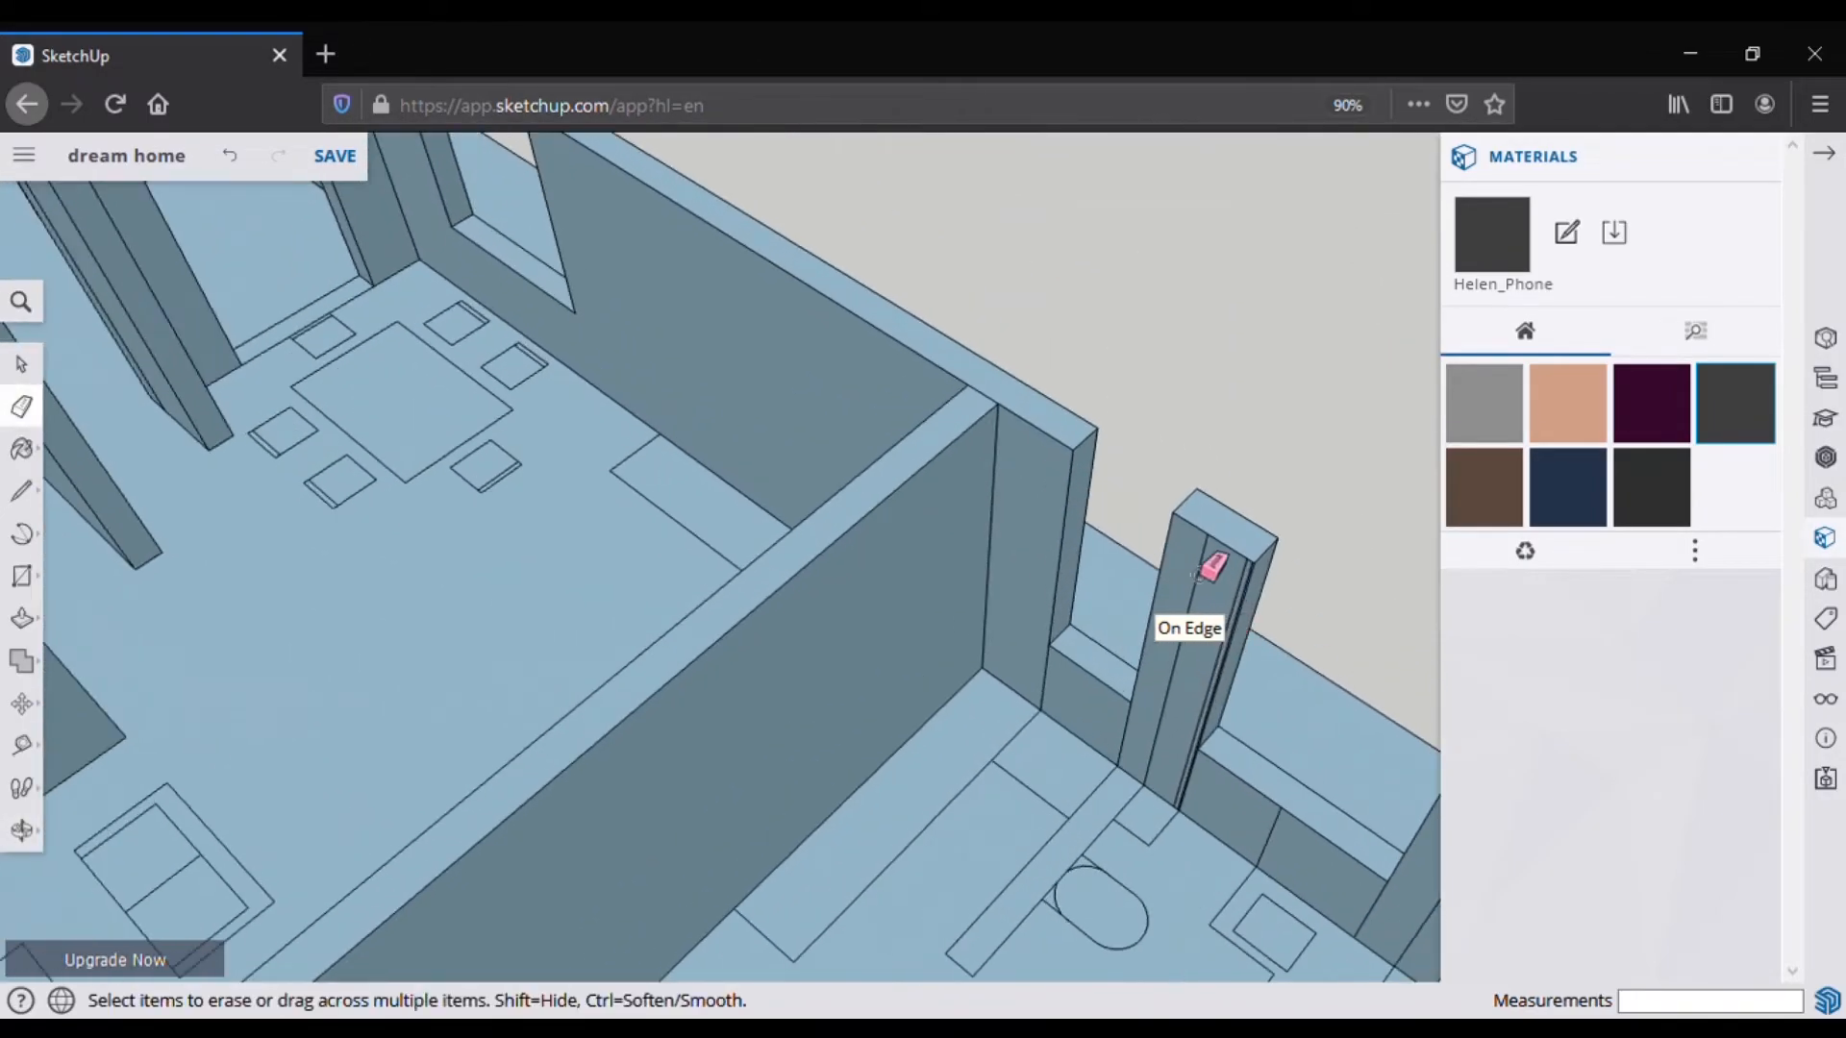
pyautogui.moveTo(1229, 607); pyautogui.dragTo(1216, 670, button='middle')
pyautogui.moveTo(1389, 654); pyautogui.dragTo(755, 199, button='middle')
pyautogui.scroll(-5, 848, 453)
pyautogui.moveTo(849, 453); pyautogui.dragTo(1182, 328, button='middle')
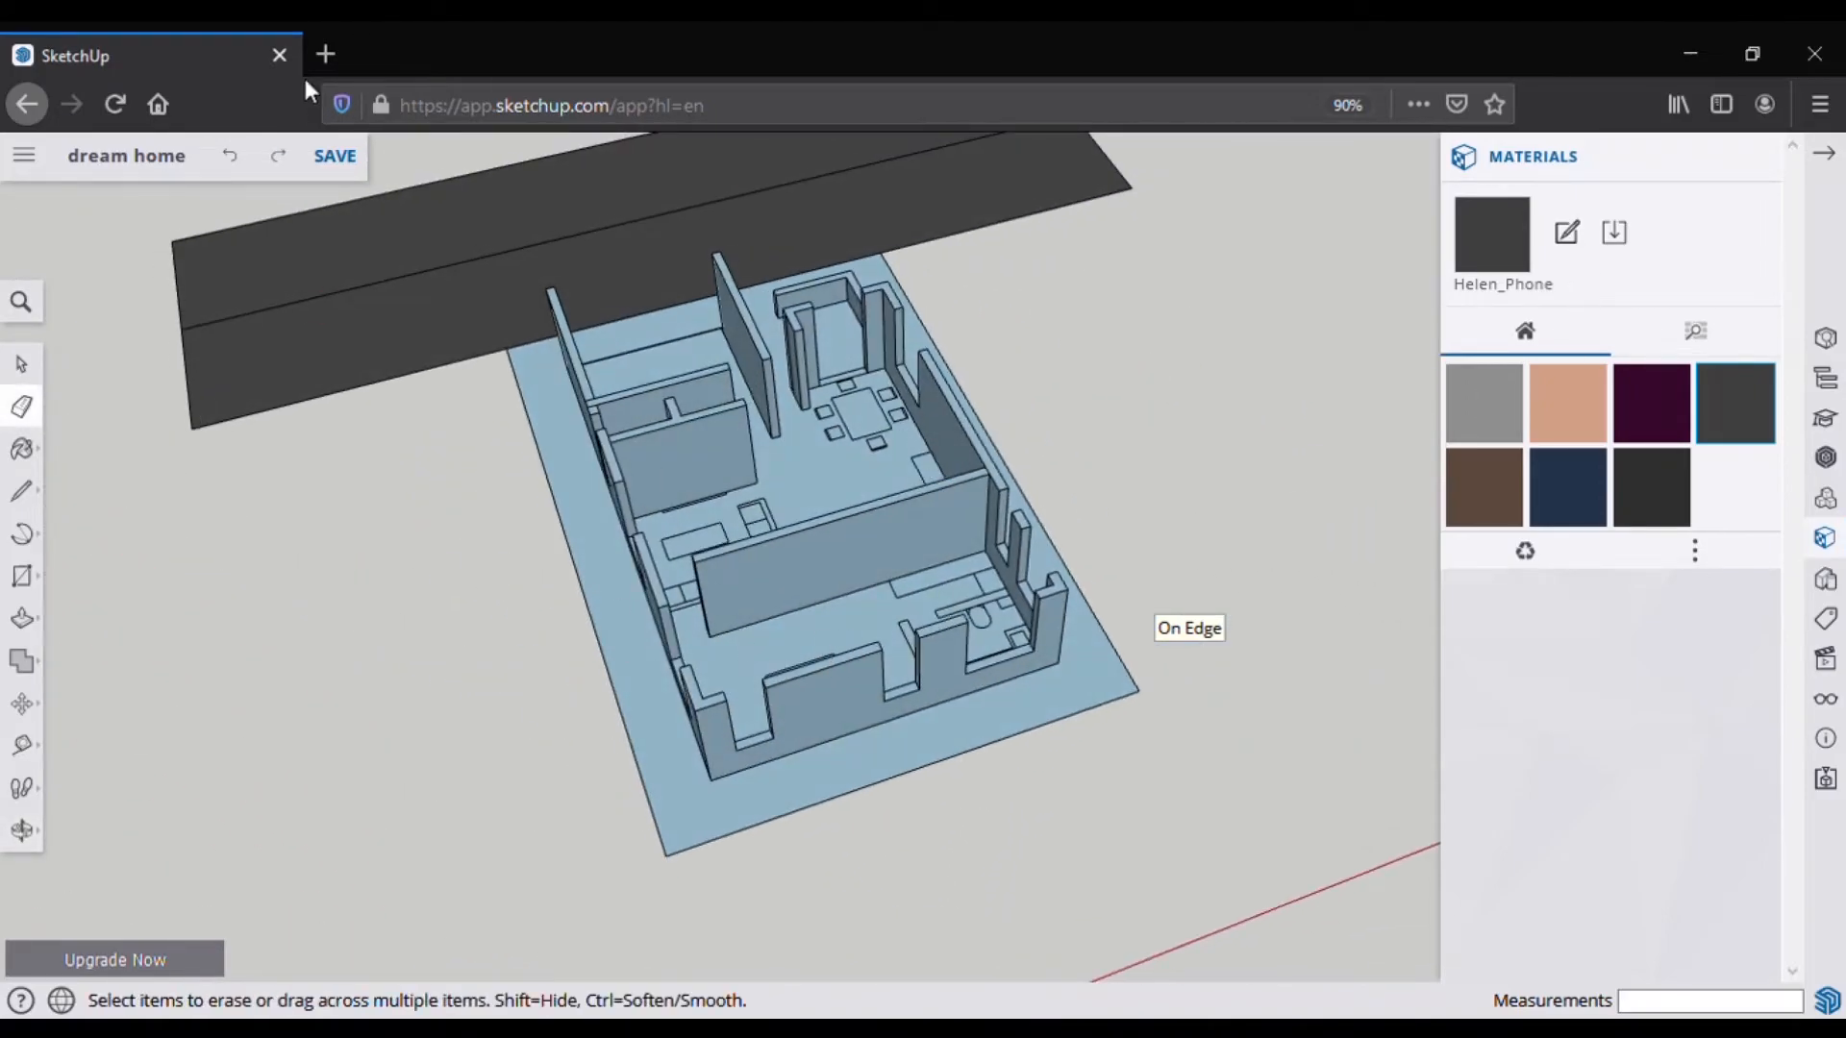
# Step: Save the dream home model
pyautogui.click(332, 158)
pyautogui.scroll(-3, 443, 500)
pyautogui.moveTo(443, 504); pyautogui.dragTo(393, 368, button='middle')
# Step: Draw a line across the bottom of the wall opening to close its face
pyautogui.press('l')
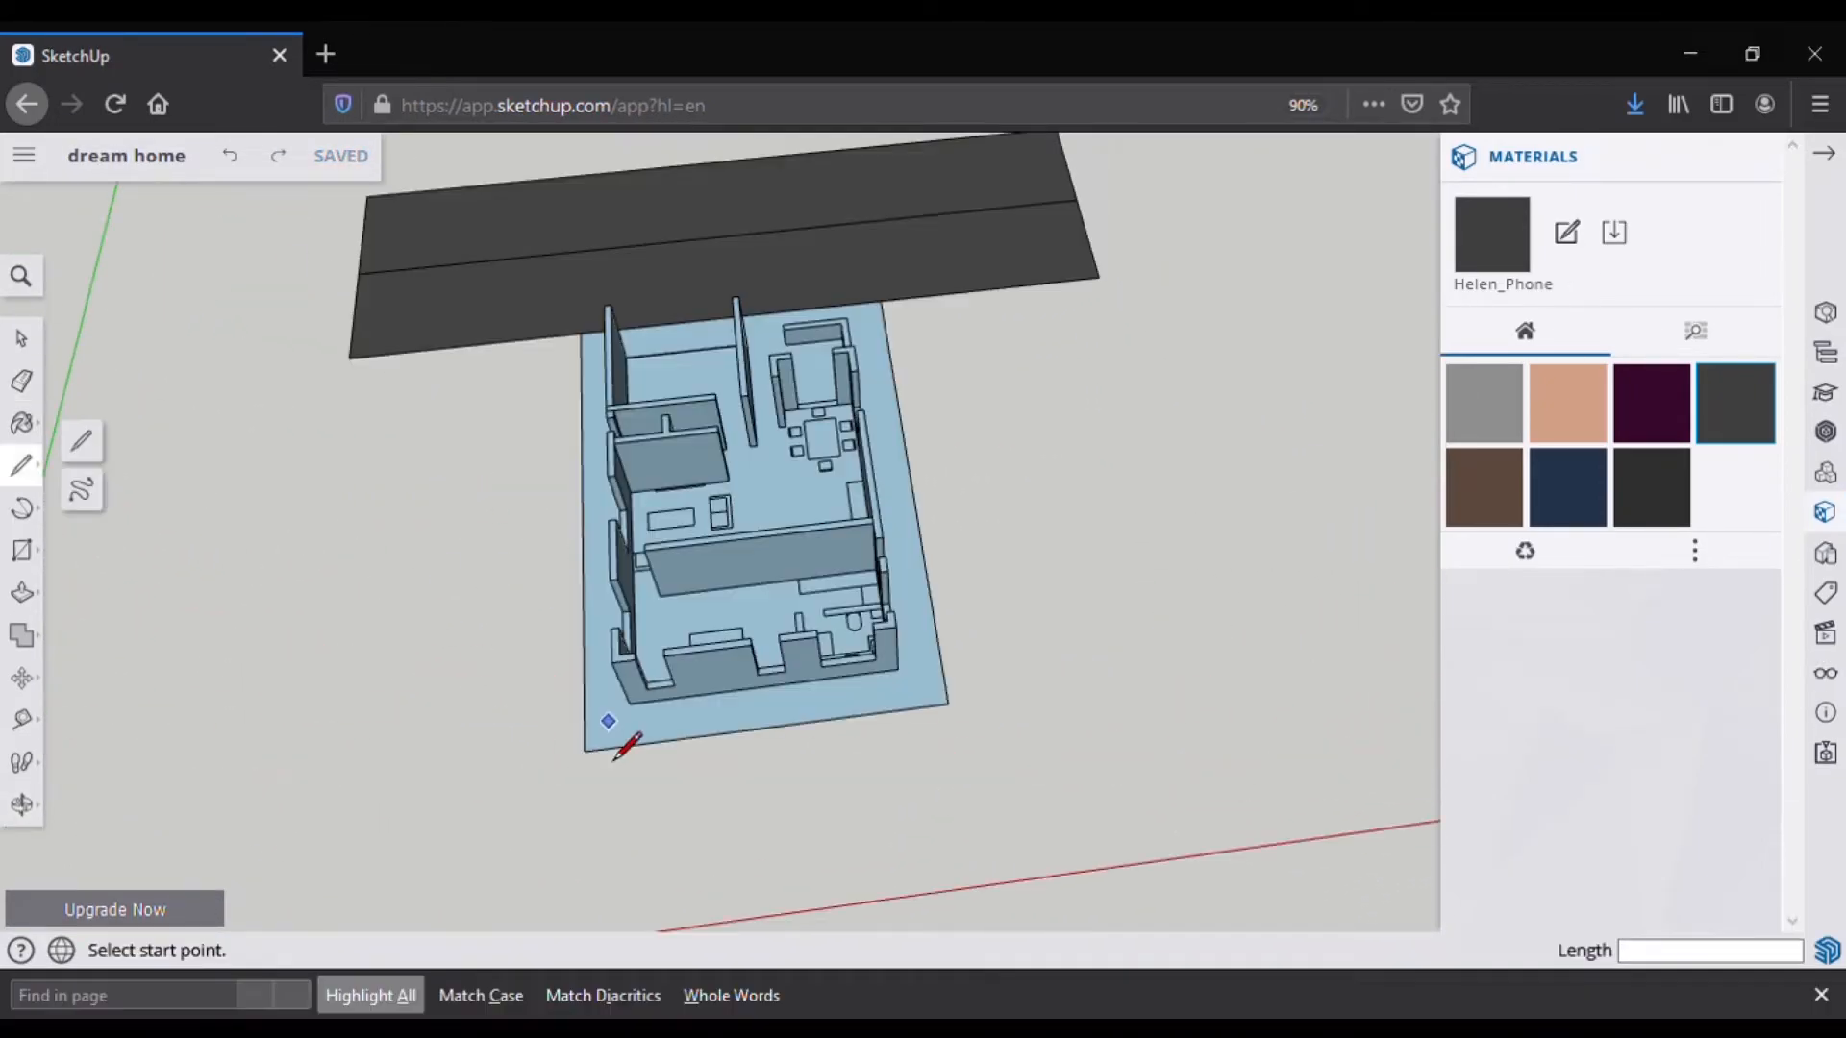
pyautogui.scroll(6, 610, 730)
pyautogui.scroll(5, 661, 723)
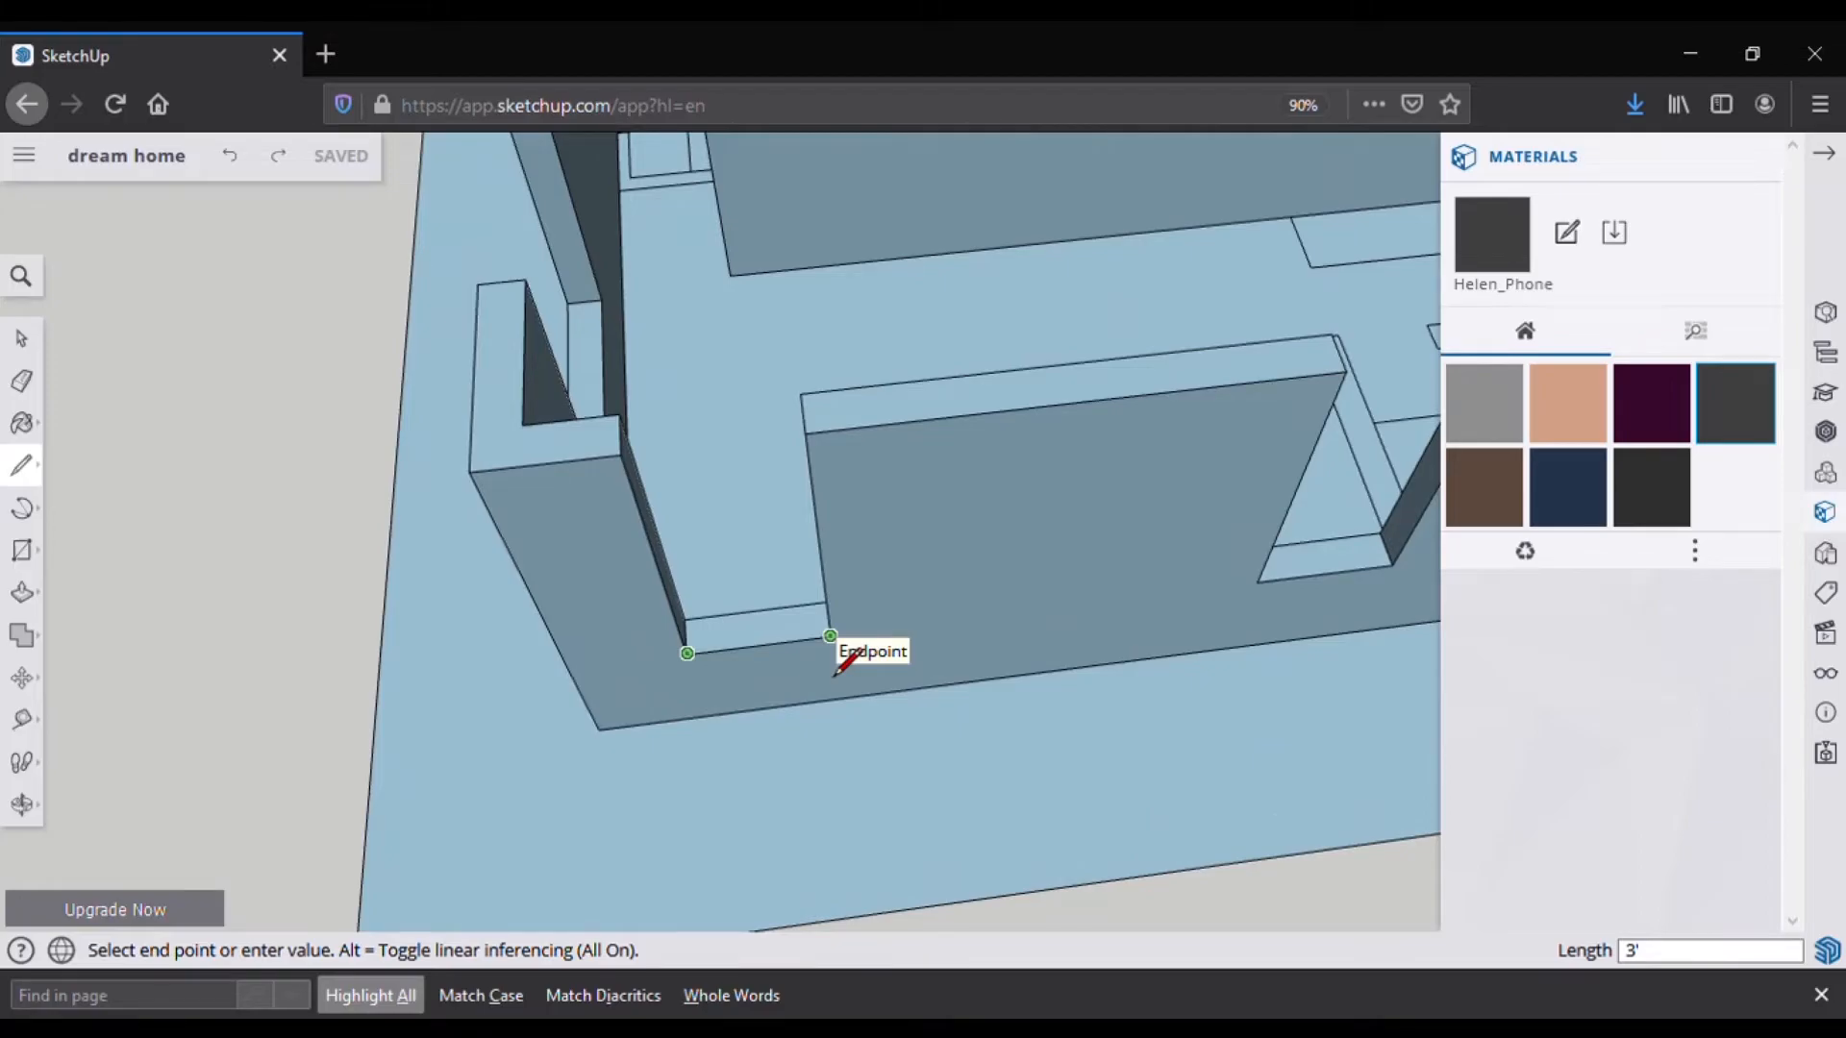
pyautogui.click(833, 671)
pyautogui.scroll(-10, 759, 639)
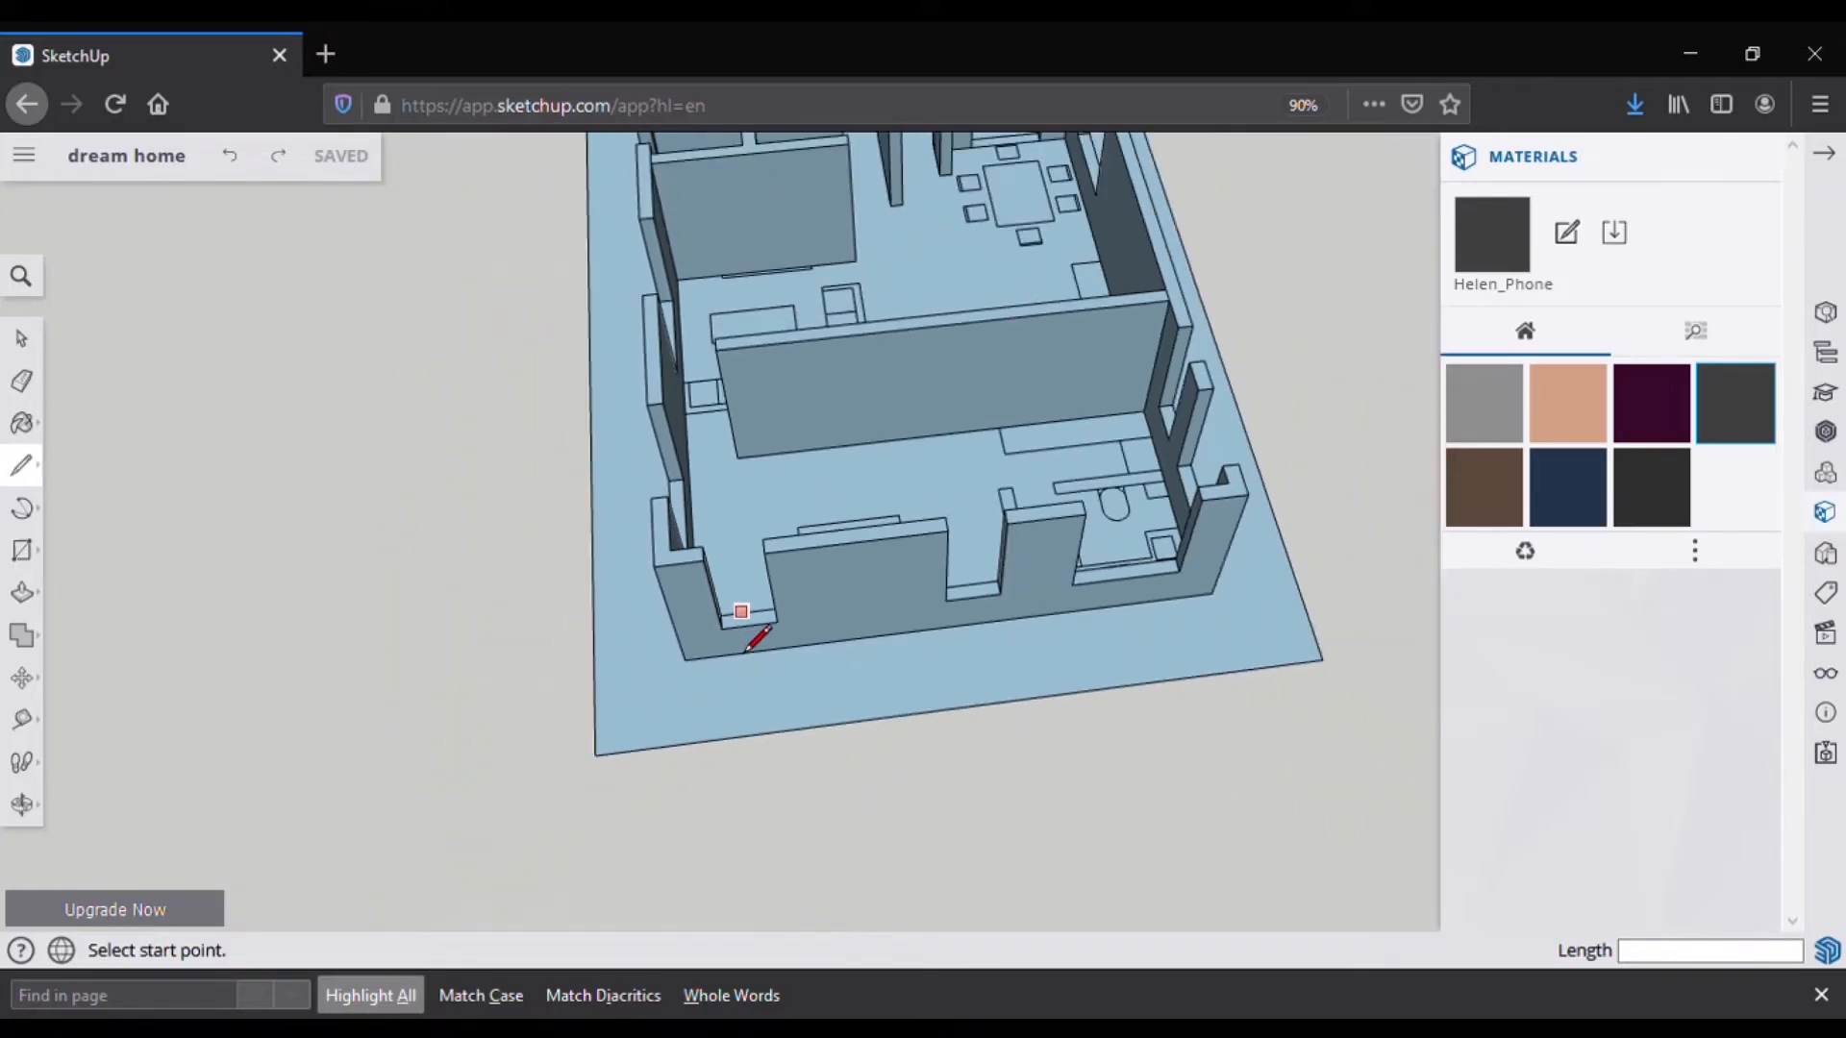
pyautogui.moveTo(745, 651); pyautogui.dragTo(709, 412, button='middle')
pyautogui.scroll(5, 701, 567)
# Step: Draw a rectangle on empty ground with a center divider from the top-edge midpoint
pyautogui.click(705, 527)
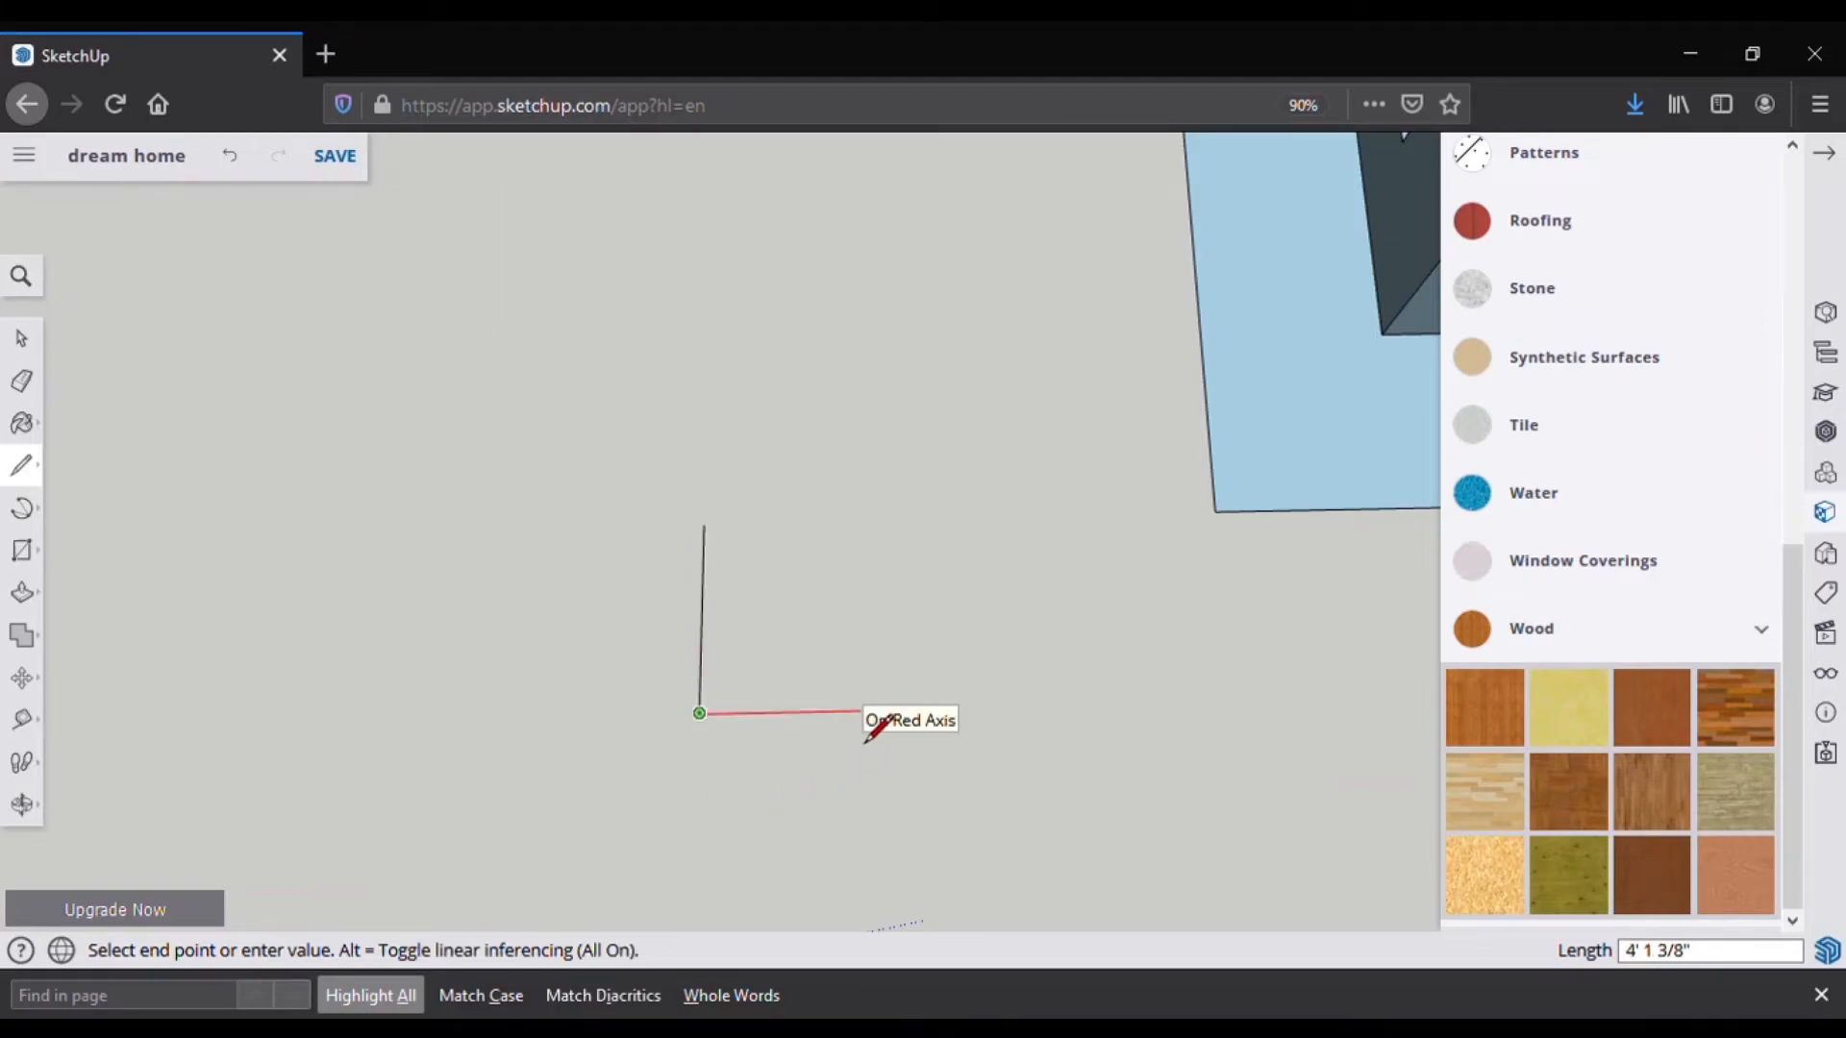
pyautogui.scroll(2, 816, 524)
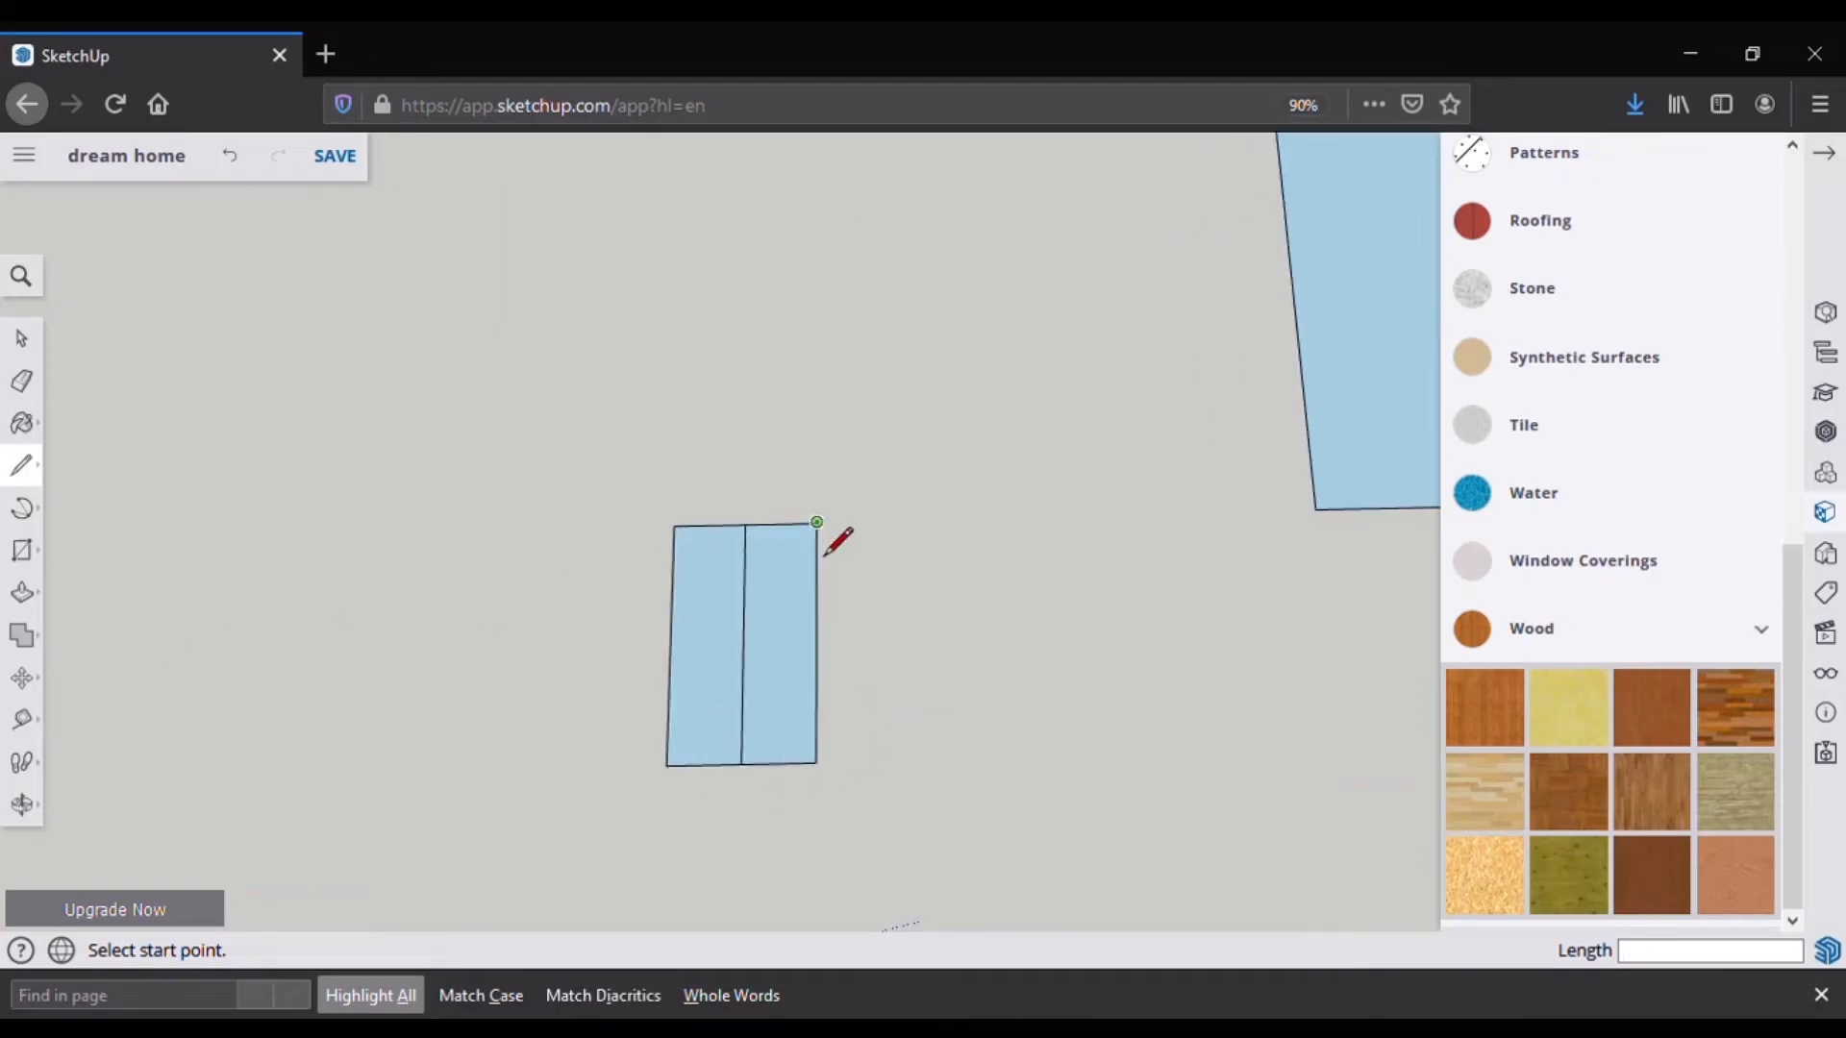
pyautogui.click(816, 525)
pyautogui.write('2')
pyautogui.click(650, 796)
pyautogui.click(745, 525)
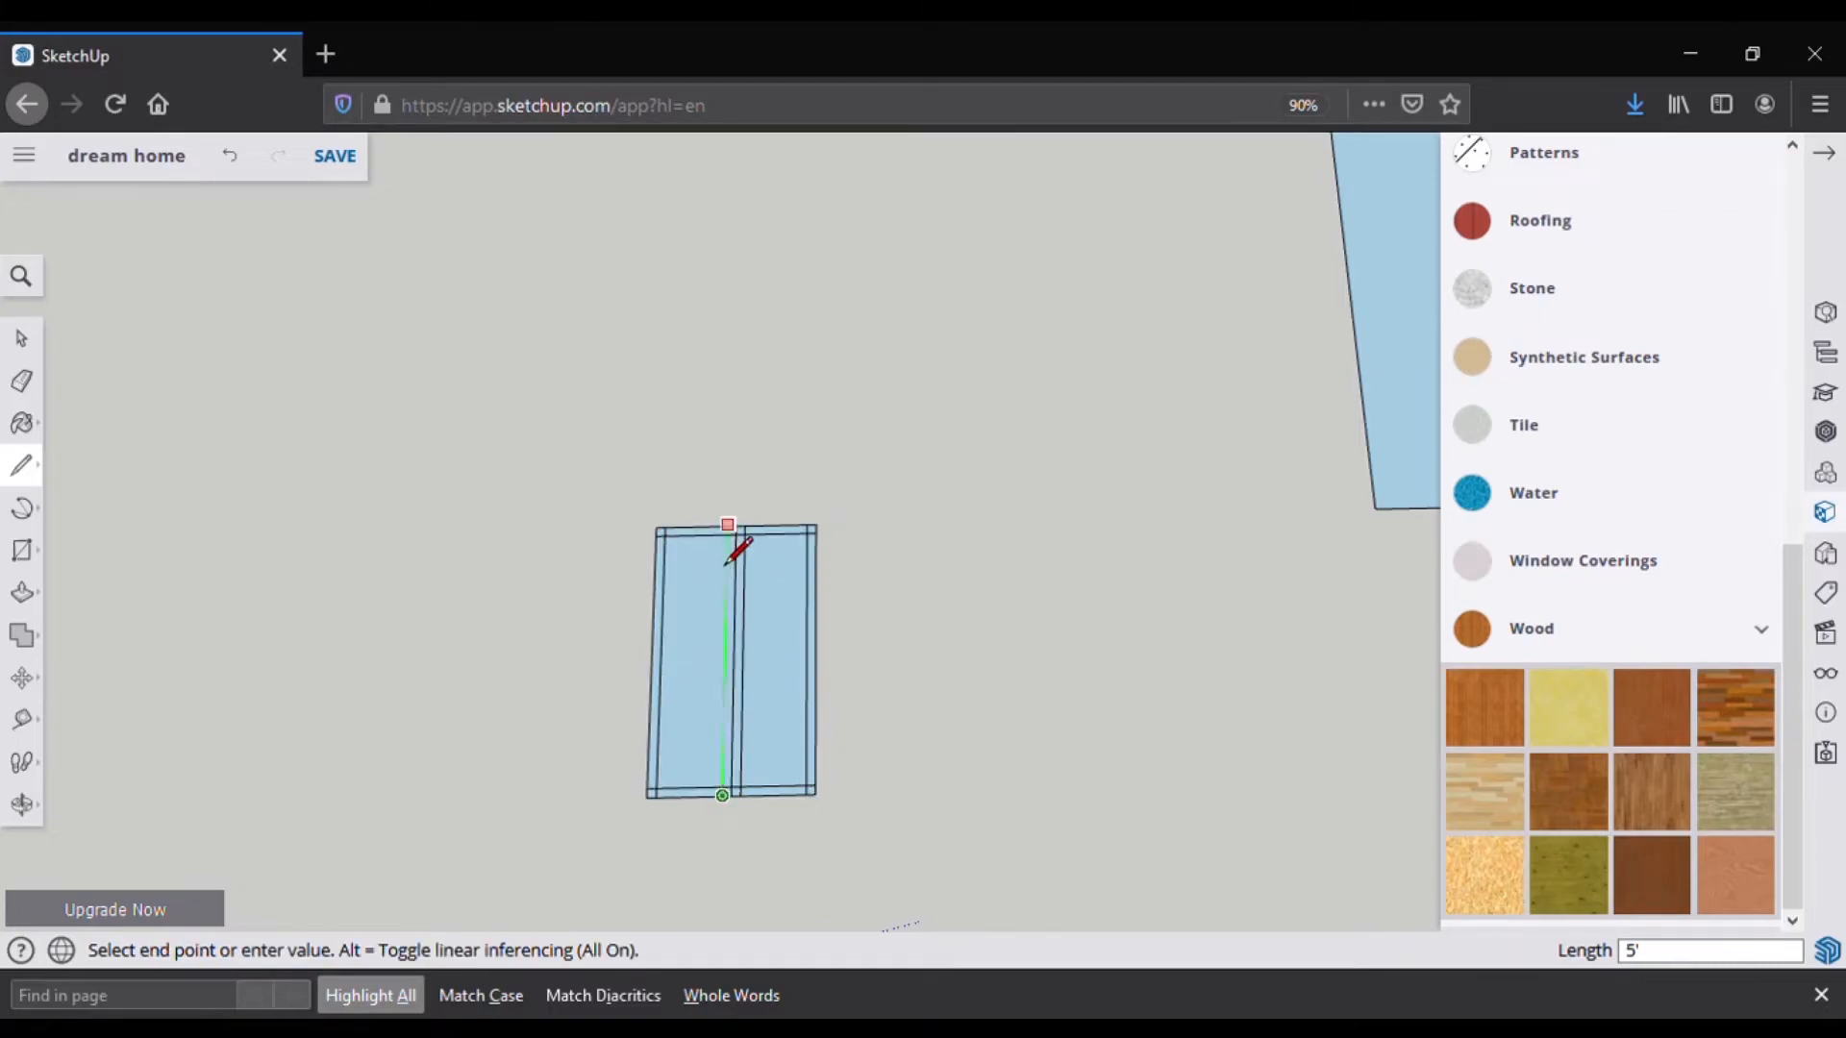
# Step: Erase the leftover corner stub lines around the frame
pyautogui.press('e')
pyautogui.scroll(3, 812, 533)
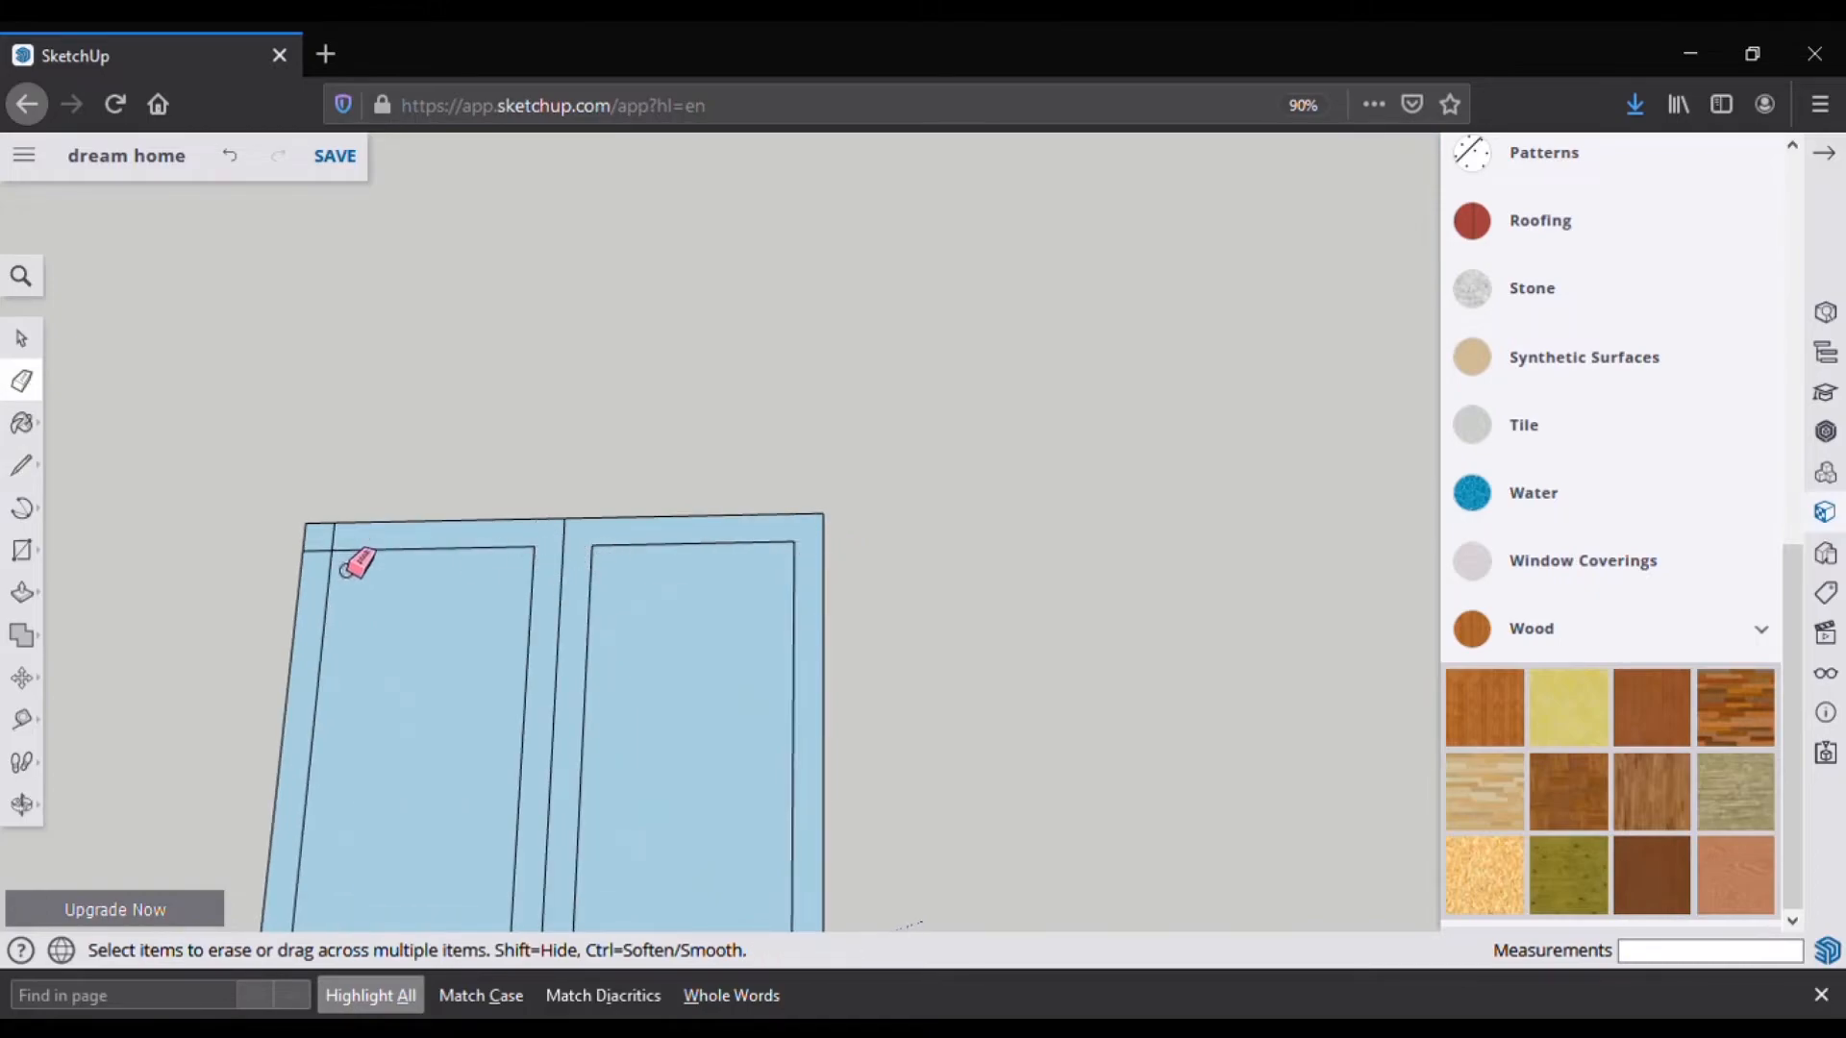
pyautogui.scroll(-5, 337, 574)
pyautogui.scroll(5, 365, 764)
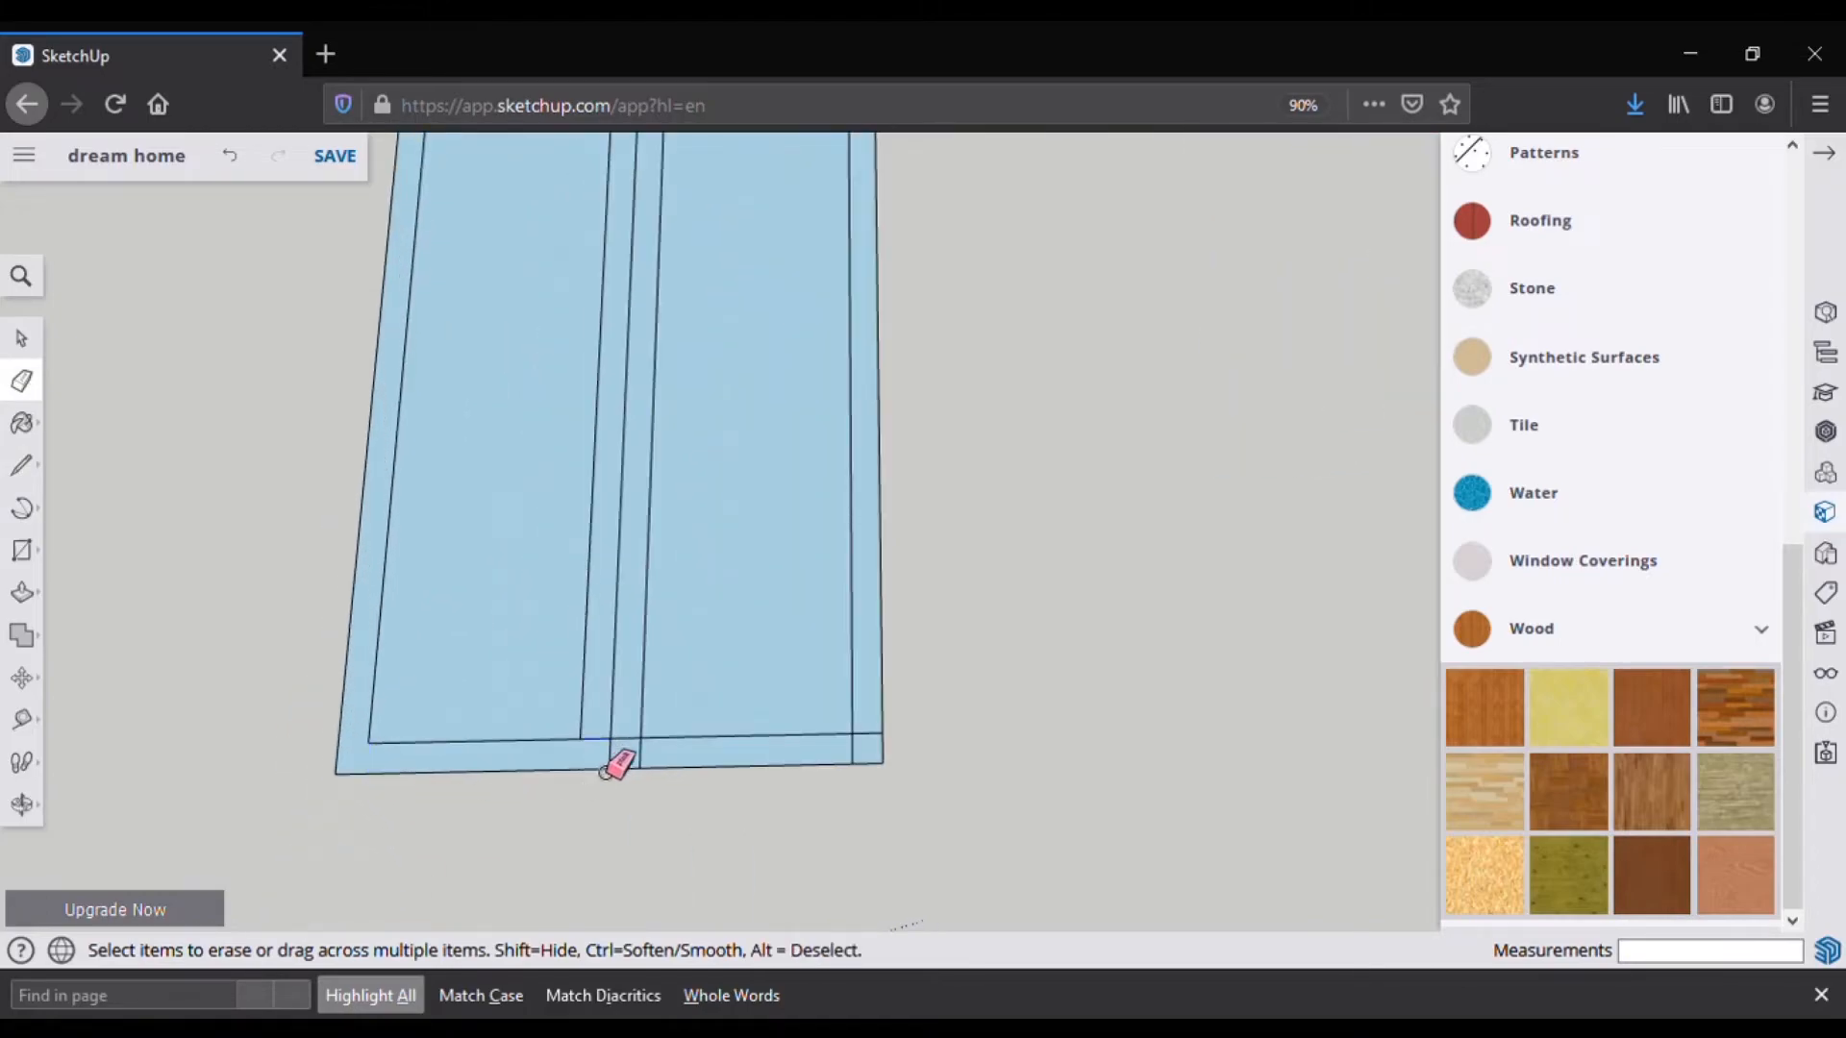
pyautogui.moveTo(870, 733); pyautogui.dragTo(851, 752)
pyautogui.scroll(-5, 850, 832)
# Step: Show the in-model materials as a name list in the Materials panel
pyautogui.press('b')
pyautogui.moveTo(709, 727); pyautogui.dragTo(827, 707, button='middle')
pyautogui.click(1824, 512)
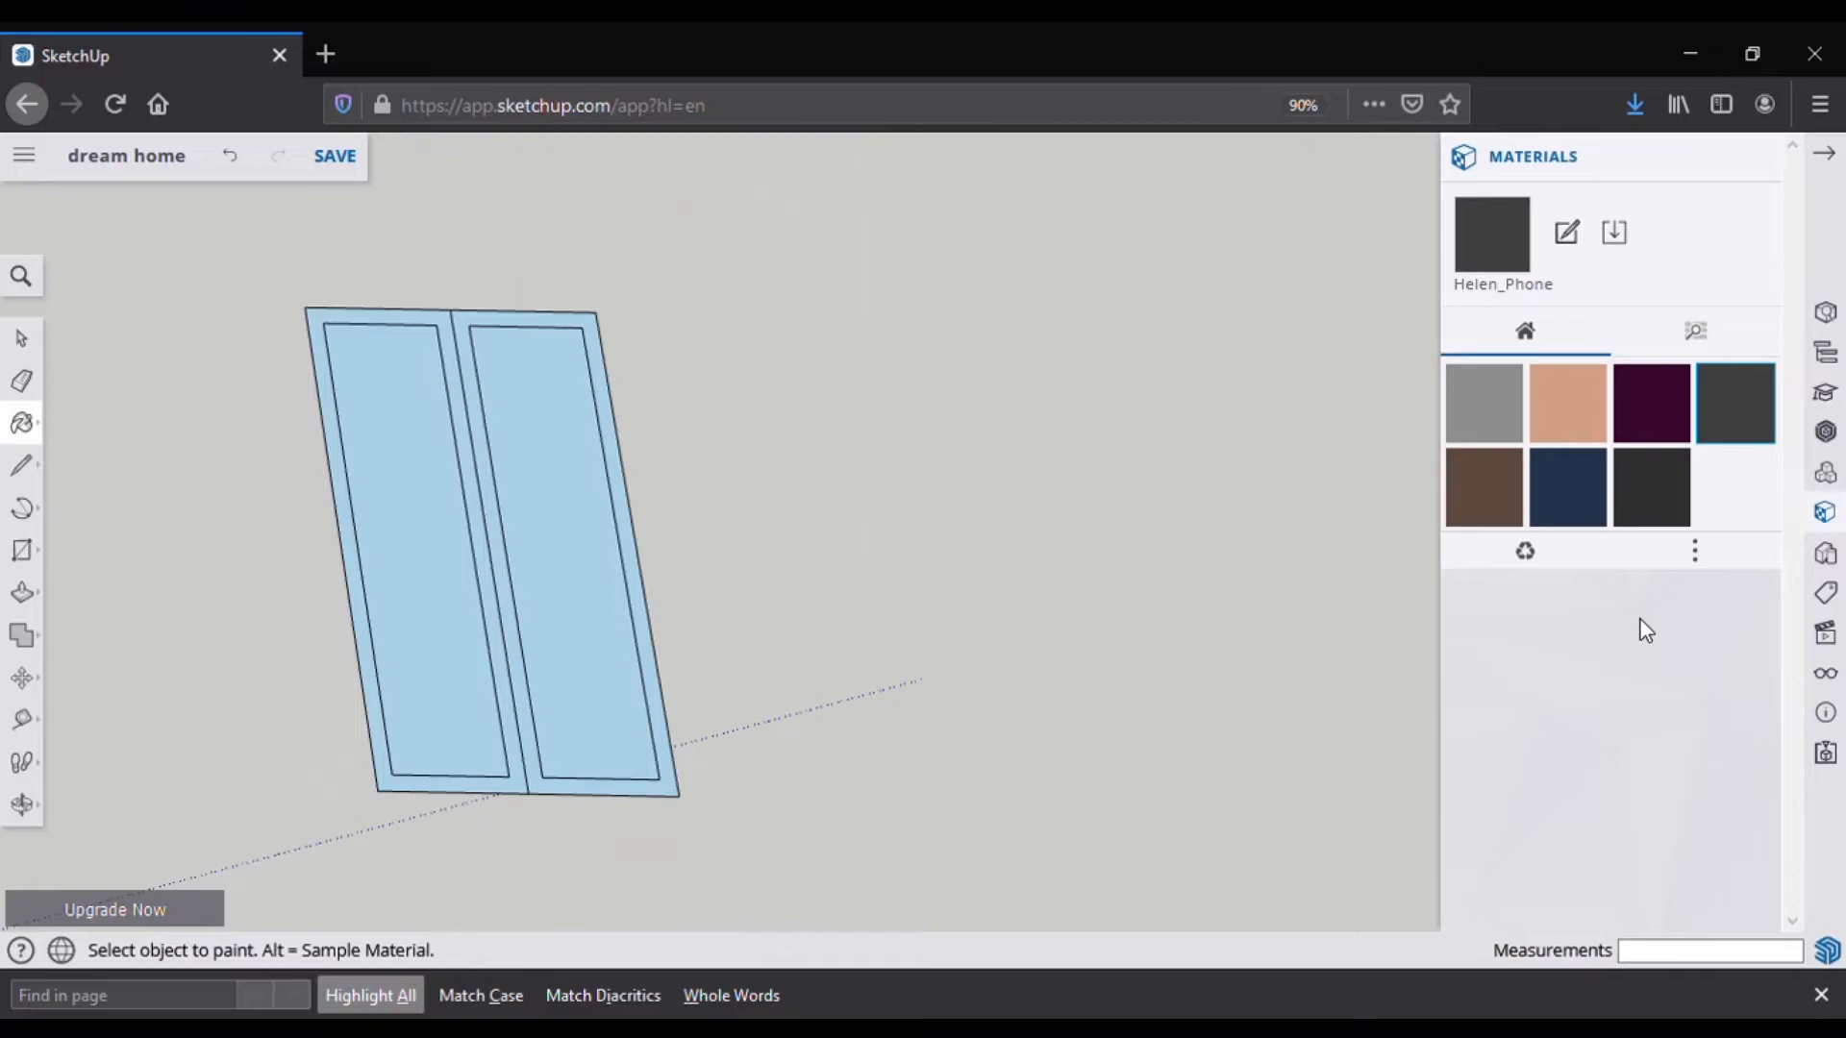
pyautogui.click(1695, 551)
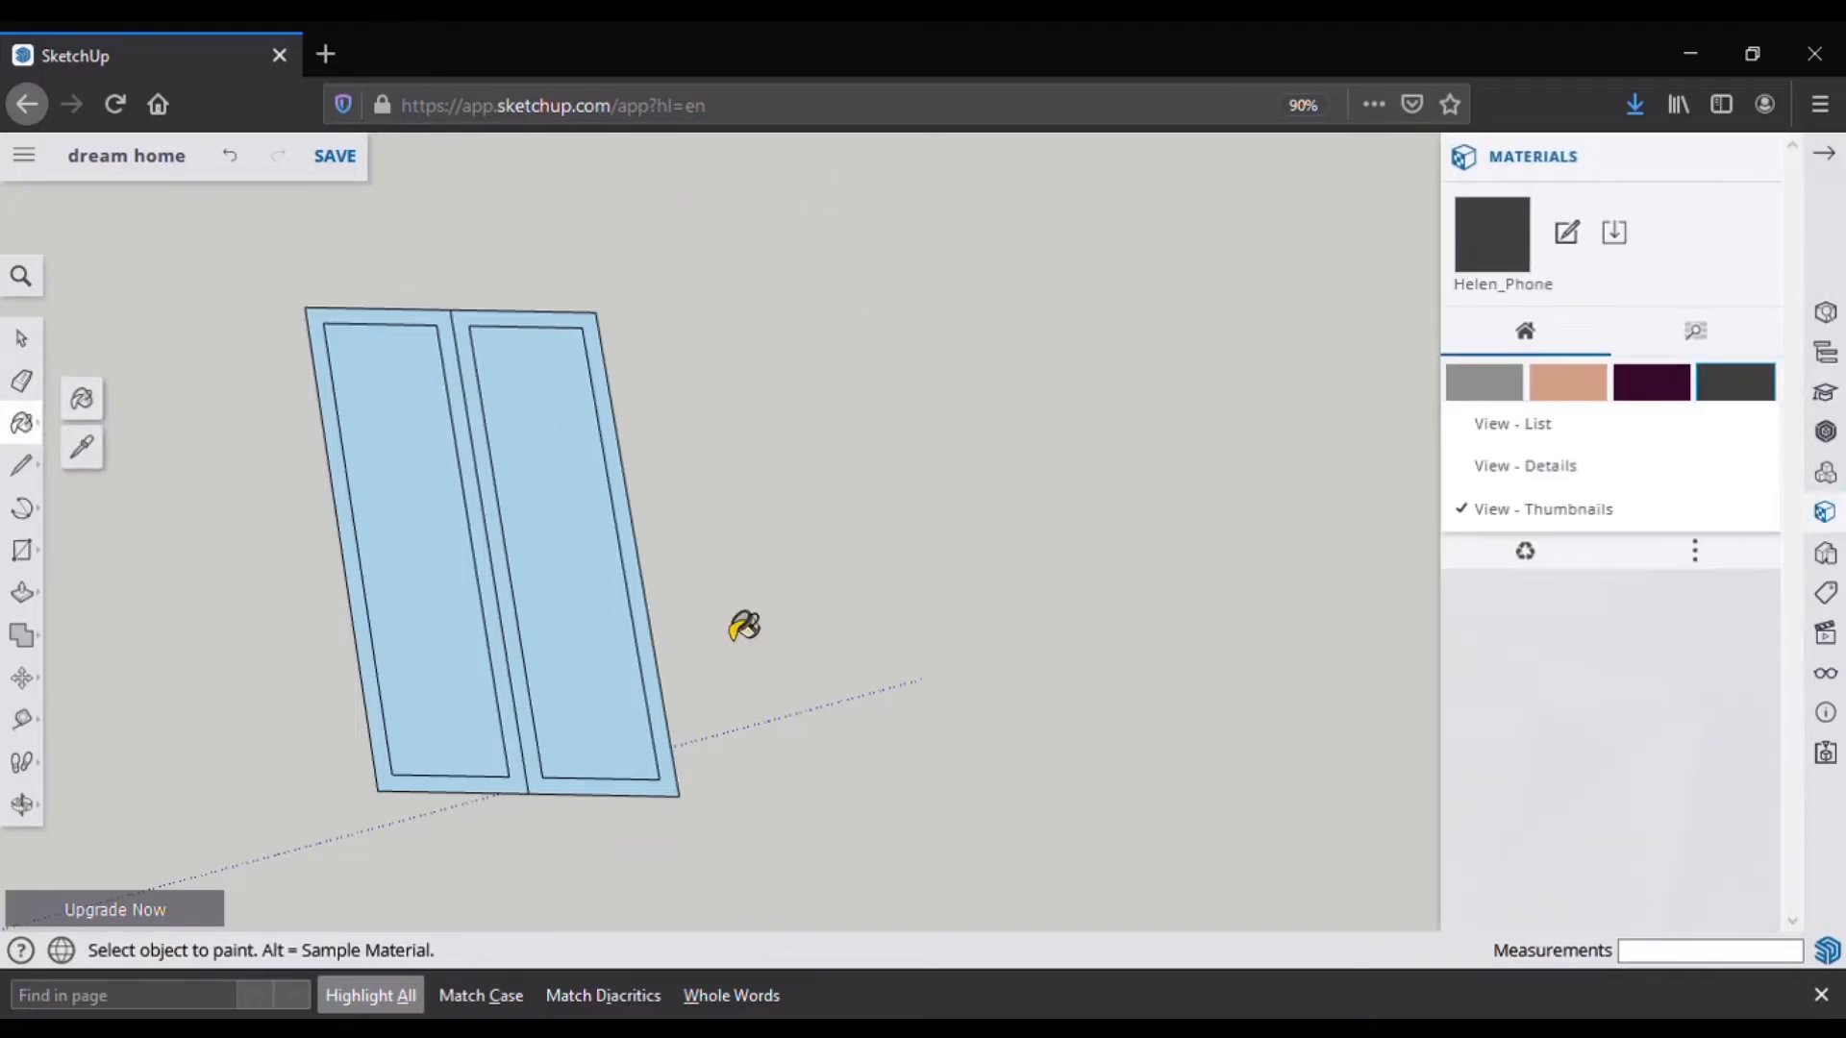
pyautogui.click(1512, 424)
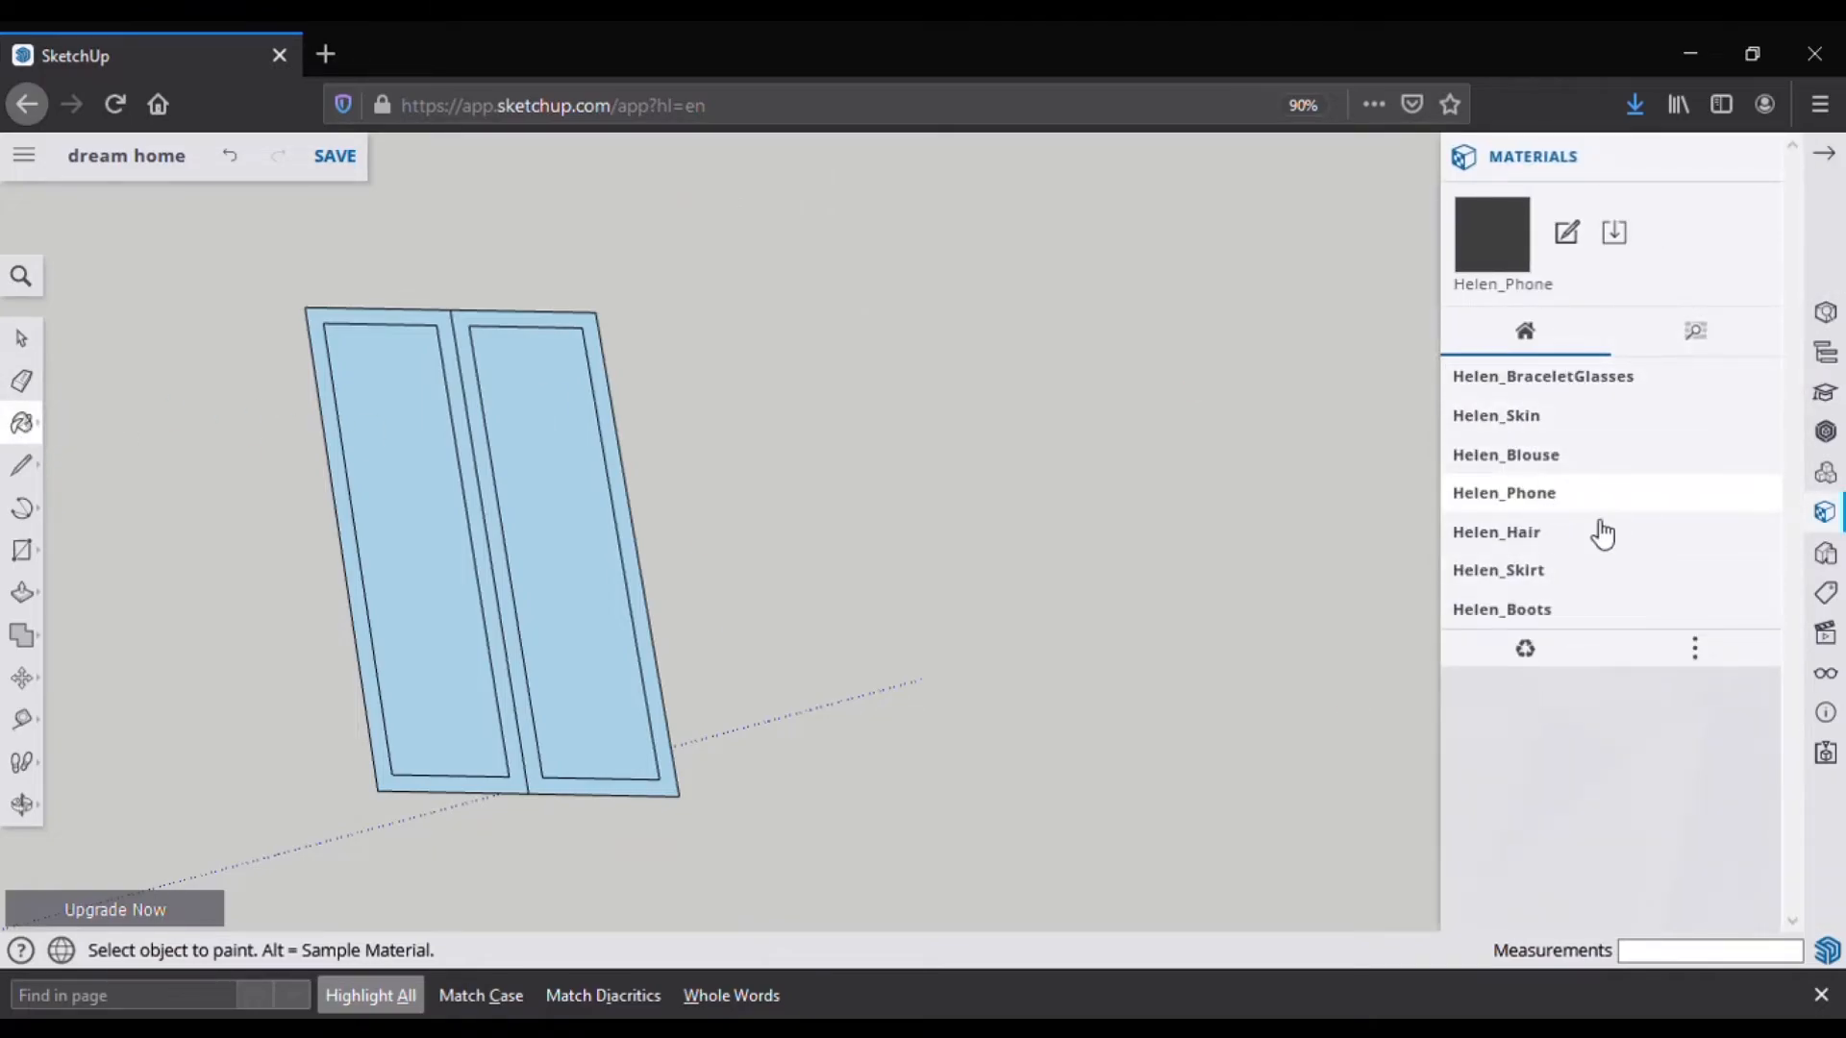
pyautogui.click(1704, 650)
pyautogui.click(1679, 649)
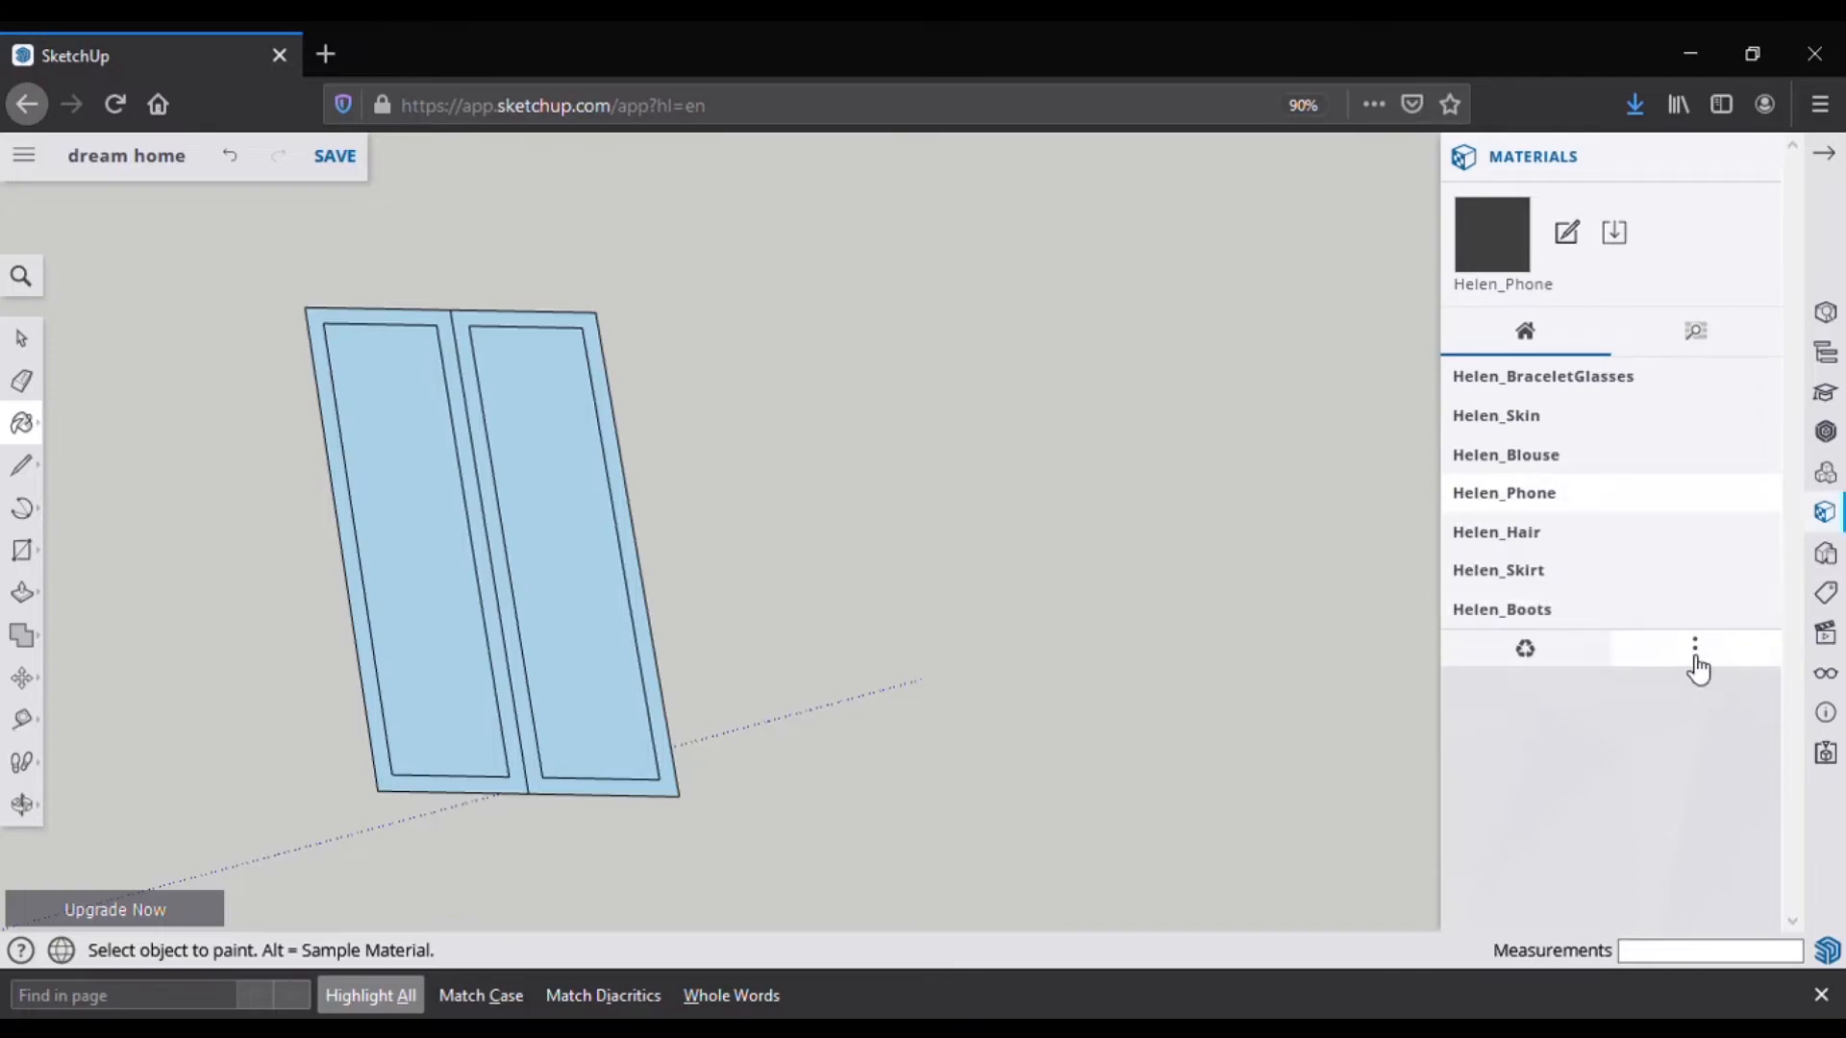
# Step: Paint both panes with the sky-reflection glass from Glass and Mirrors
pyautogui.click(1685, 333)
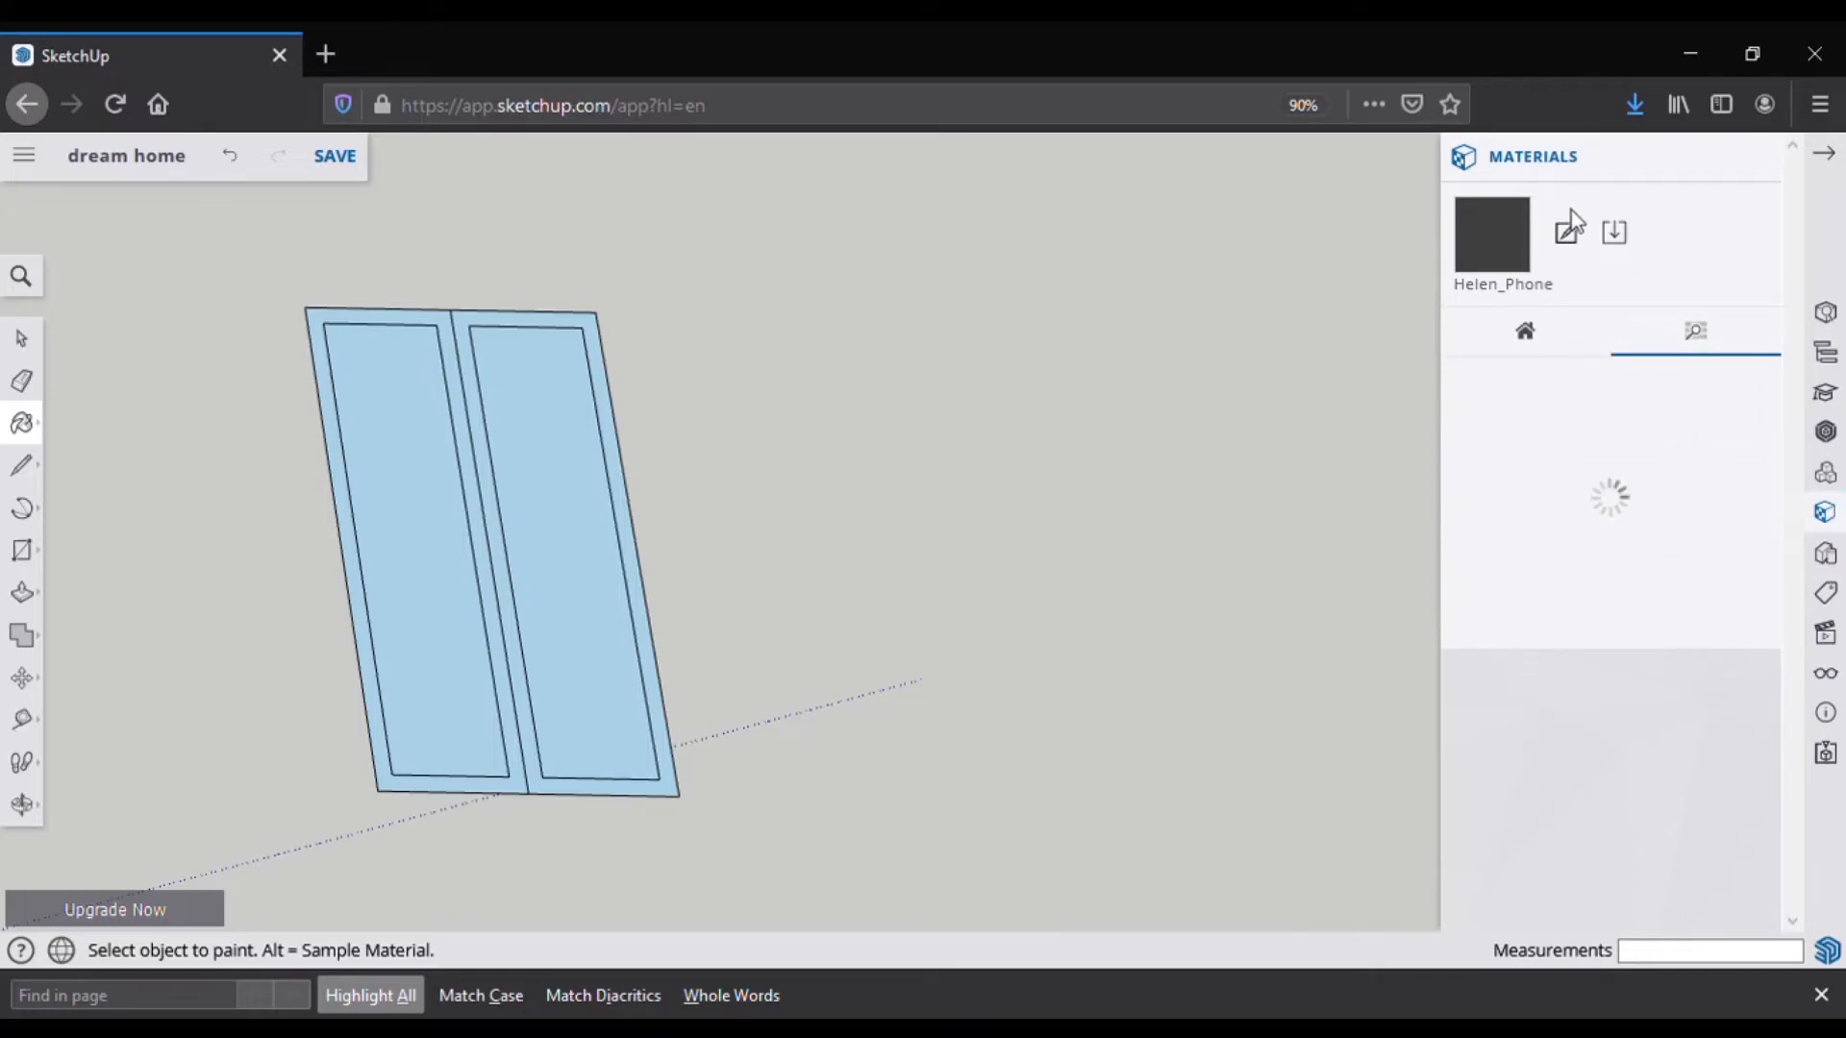
pyautogui.click(1584, 742)
pyautogui.scroll(-3, 1487, 838)
pyautogui.click(1568, 723)
pyautogui.click(569, 586)
pyautogui.click(432, 598)
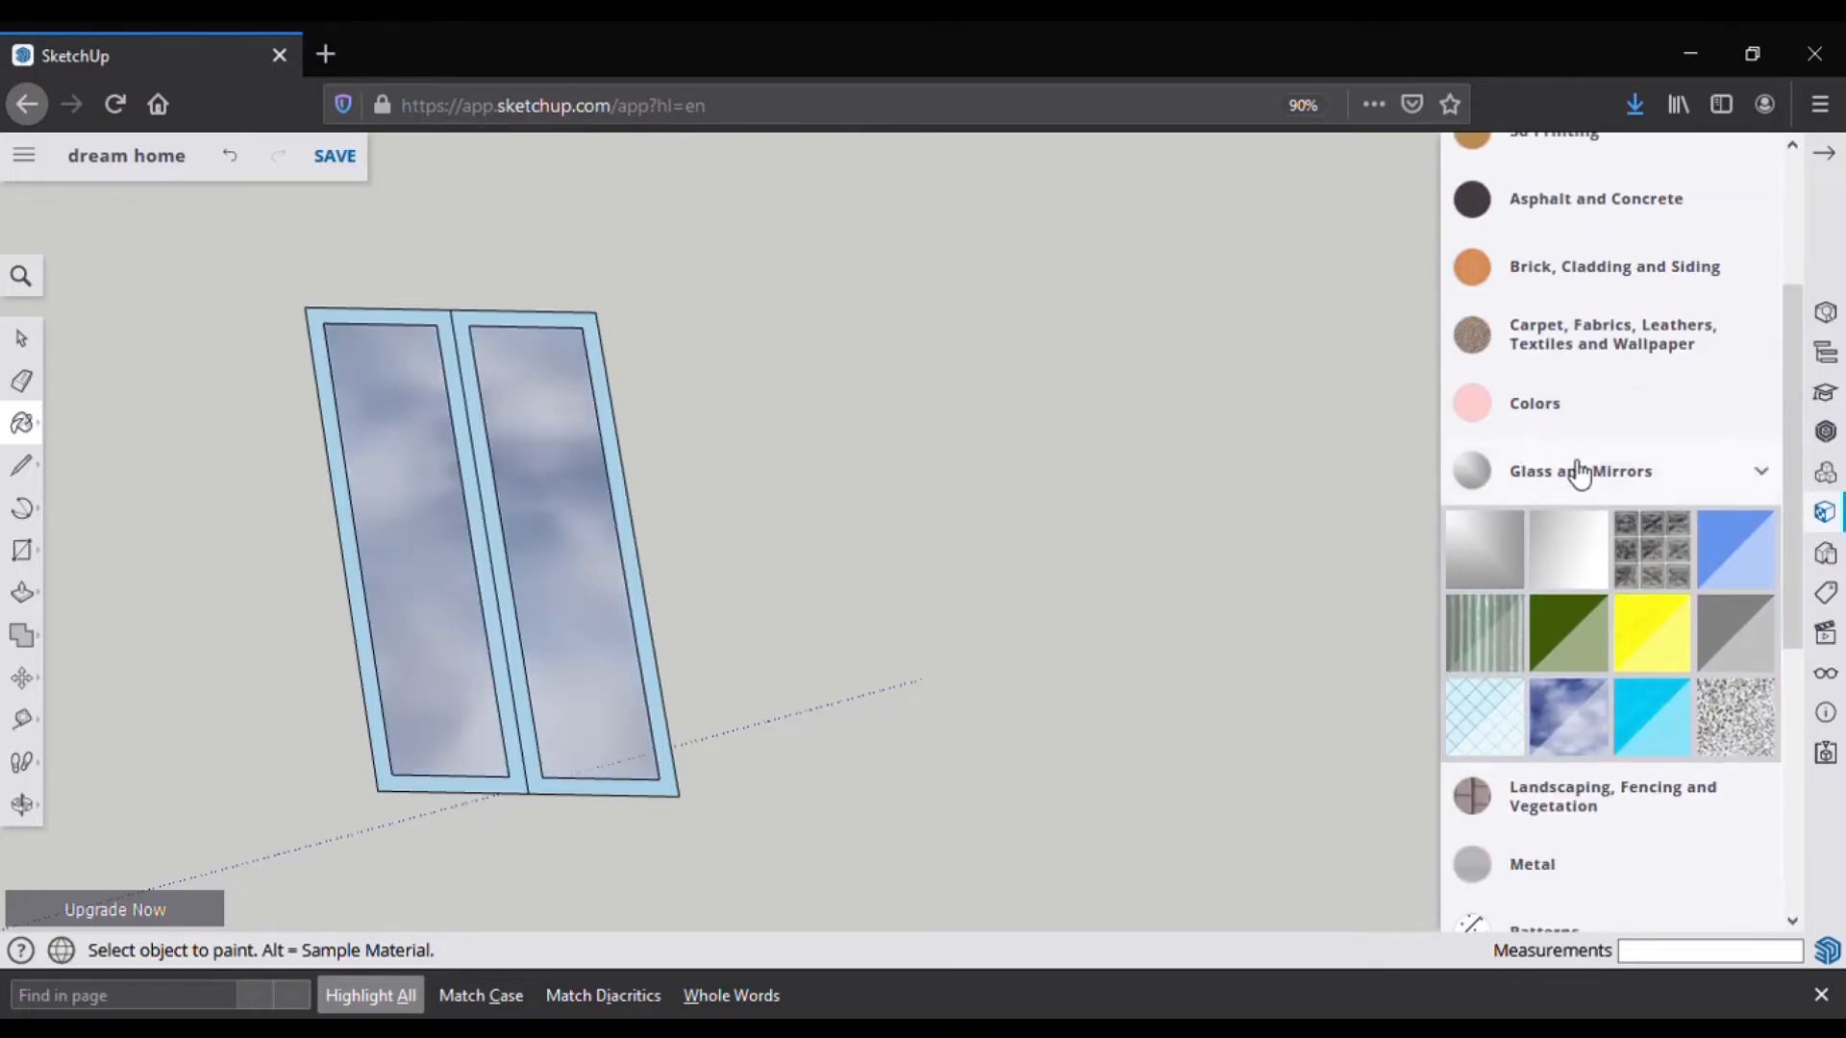
pyautogui.scroll(1, 1558, 463)
# Step: Paint the frame with a Wood material and start pulling its left face outward
pyautogui.click(1761, 558)
pyautogui.scroll(-4, 1663, 769)
pyautogui.click(1617, 886)
pyautogui.scroll(-3, 1595, 827)
pyautogui.click(631, 548)
pyautogui.click(484, 564)
pyautogui.scroll(-1, 432, 524)
pyautogui.click(23, 592)
pyautogui.click(366, 556)
# Step: Pull the frame out 10 and draw a 3' line closing the box's bottom face
pyautogui.write('10')
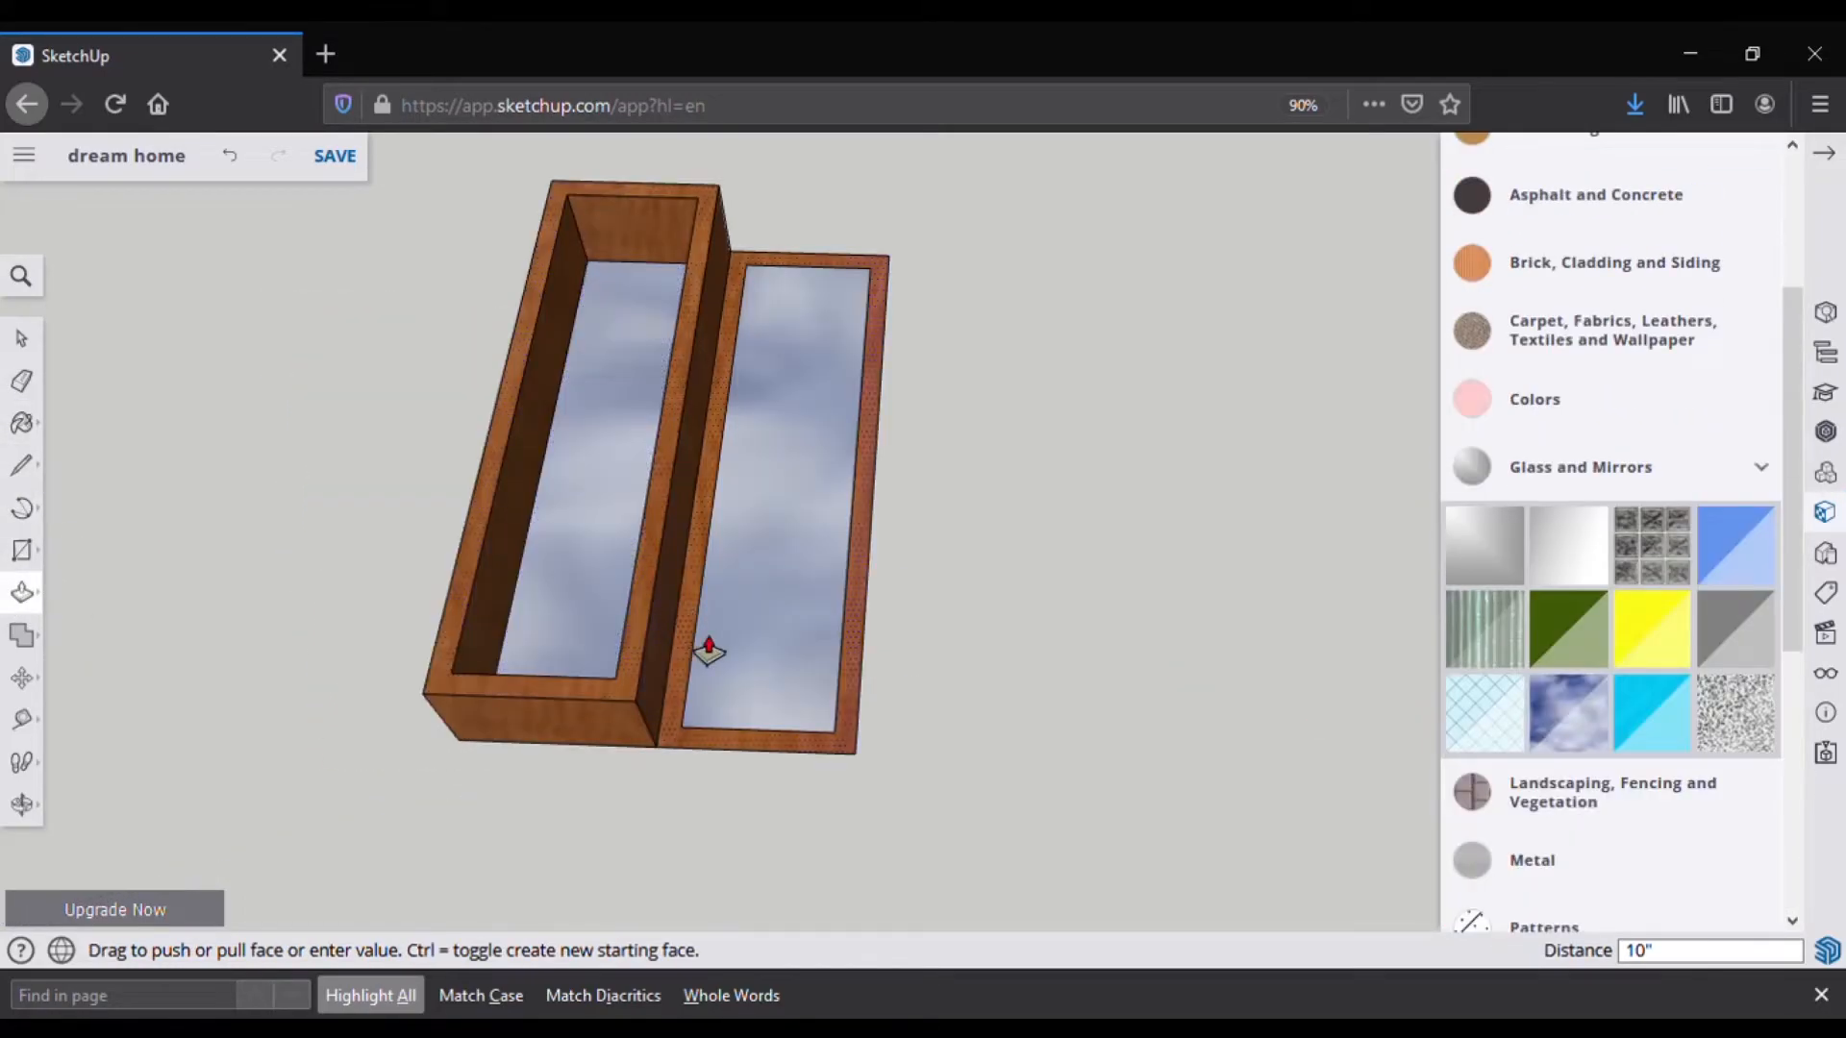
pyautogui.moveTo(704, 646)
pyautogui.mouseDown(button='middle')
pyautogui.moveTo(729, 346)
pyautogui.moveTo(679, 618)
pyautogui.moveTo(692, 686)
pyautogui.moveTo(597, 523)
pyautogui.moveTo(696, 371)
pyautogui.moveTo(638, 444)
pyautogui.moveTo(701, 192)
pyautogui.moveTo(750, 306)
pyautogui.moveTo(818, 234)
pyautogui.moveTo(734, 309)
pyautogui.moveTo(709, 297)
pyautogui.moveTo(730, 442)
pyautogui.moveTo(501, 431)
pyautogui.mouseUp(button='middle')
pyautogui.click(21, 465)
pyautogui.click(922, 164)
pyautogui.click(1196, 278)
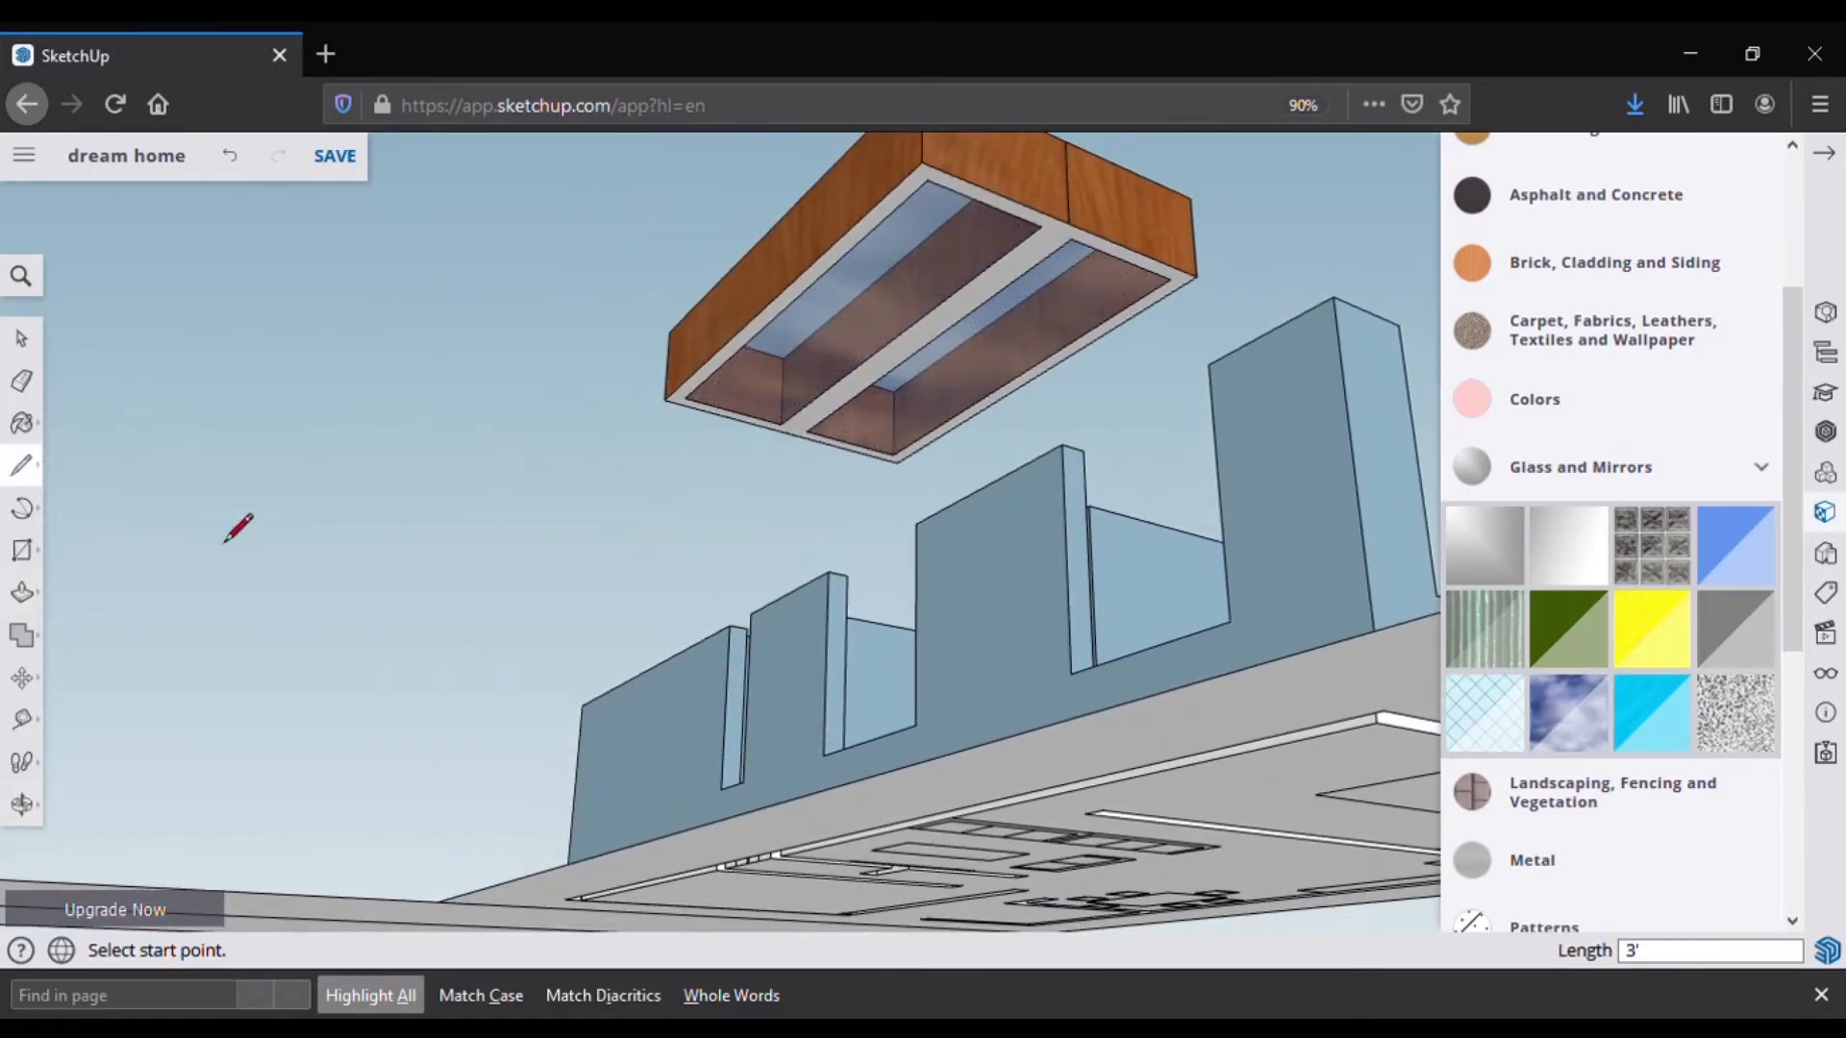
# Step: Paint the window box's bottom face with Wood and select the whole box
pyautogui.click(1676, 473)
pyautogui.scroll(-3, 1615, 663)
pyautogui.click(1542, 883)
pyautogui.scroll(-2, 1567, 836)
pyautogui.click(1570, 819)
pyautogui.click(1063, 260)
pyautogui.moveTo(1063, 260)
pyautogui.mouseDown(button='middle')
pyautogui.moveTo(602, 461)
pyautogui.moveTo(520, 342)
pyautogui.moveTo(438, 906)
pyautogui.moveTo(503, 734)
pyautogui.moveTo(453, 733)
pyautogui.moveTo(366, 673)
pyautogui.mouseUp(button='middle')
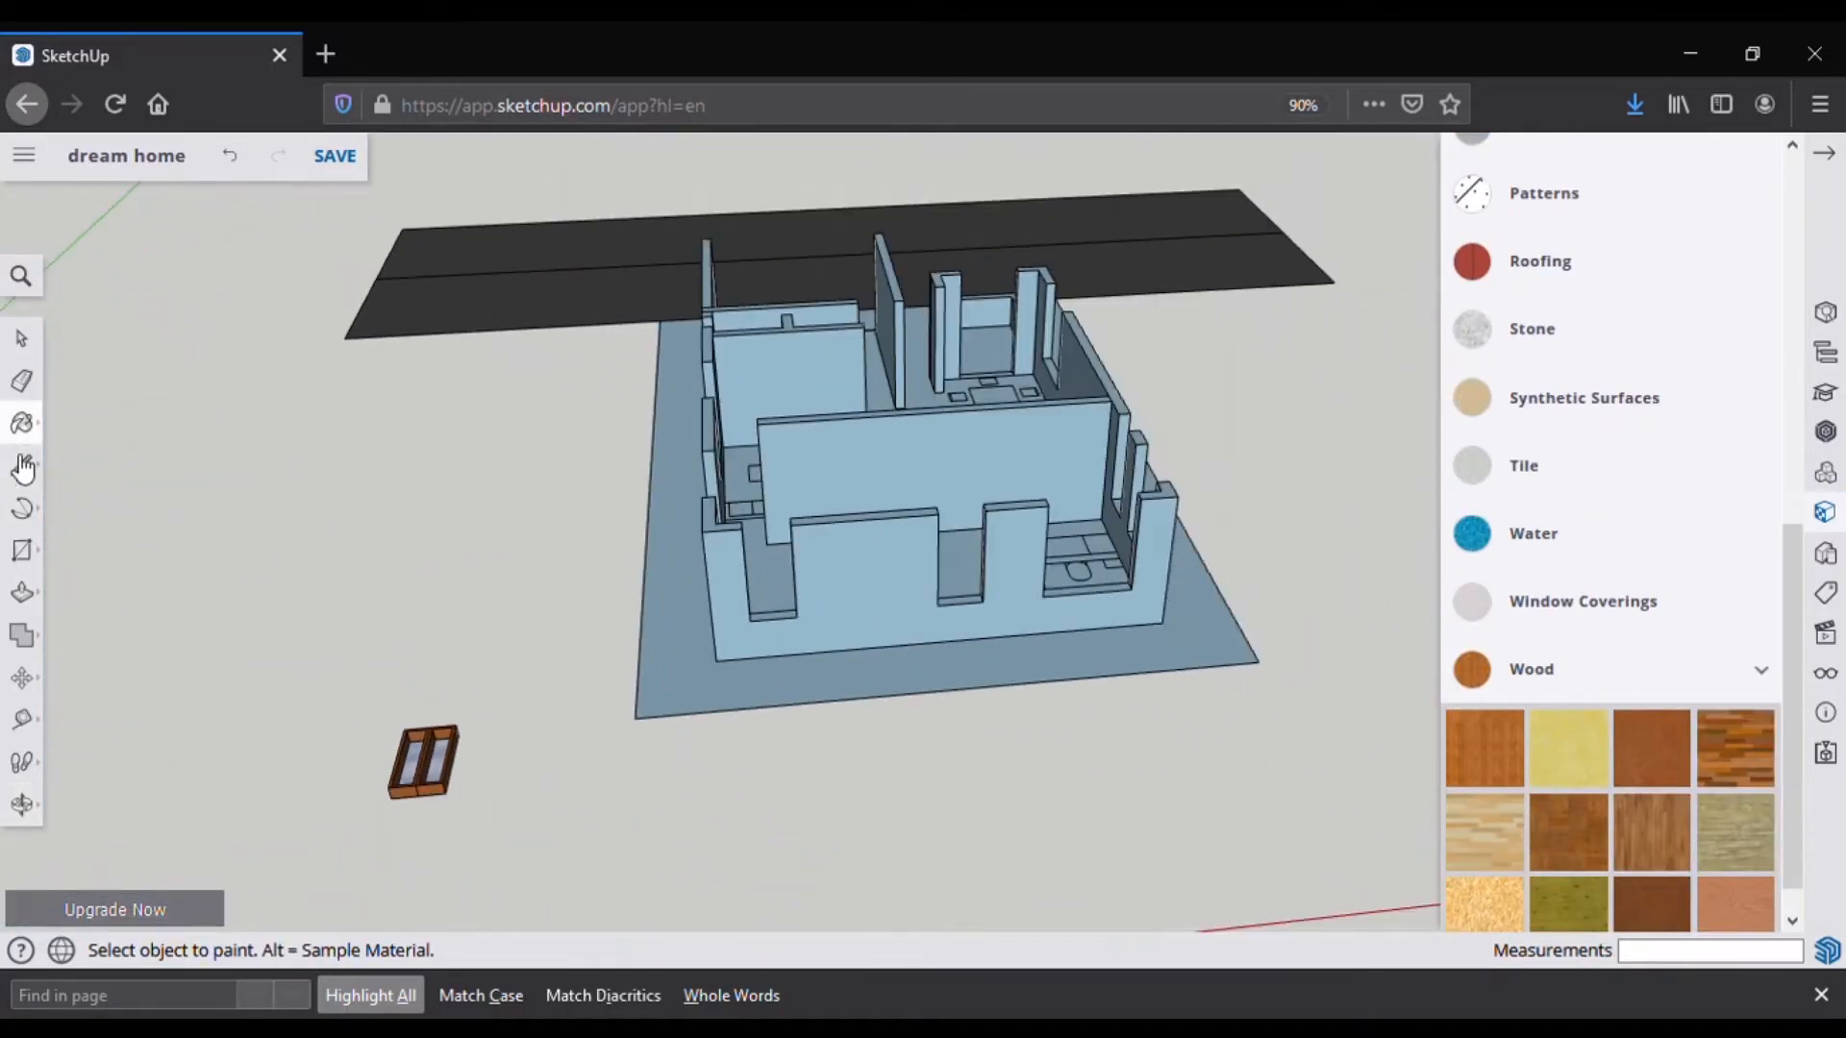
pyautogui.click(34, 347)
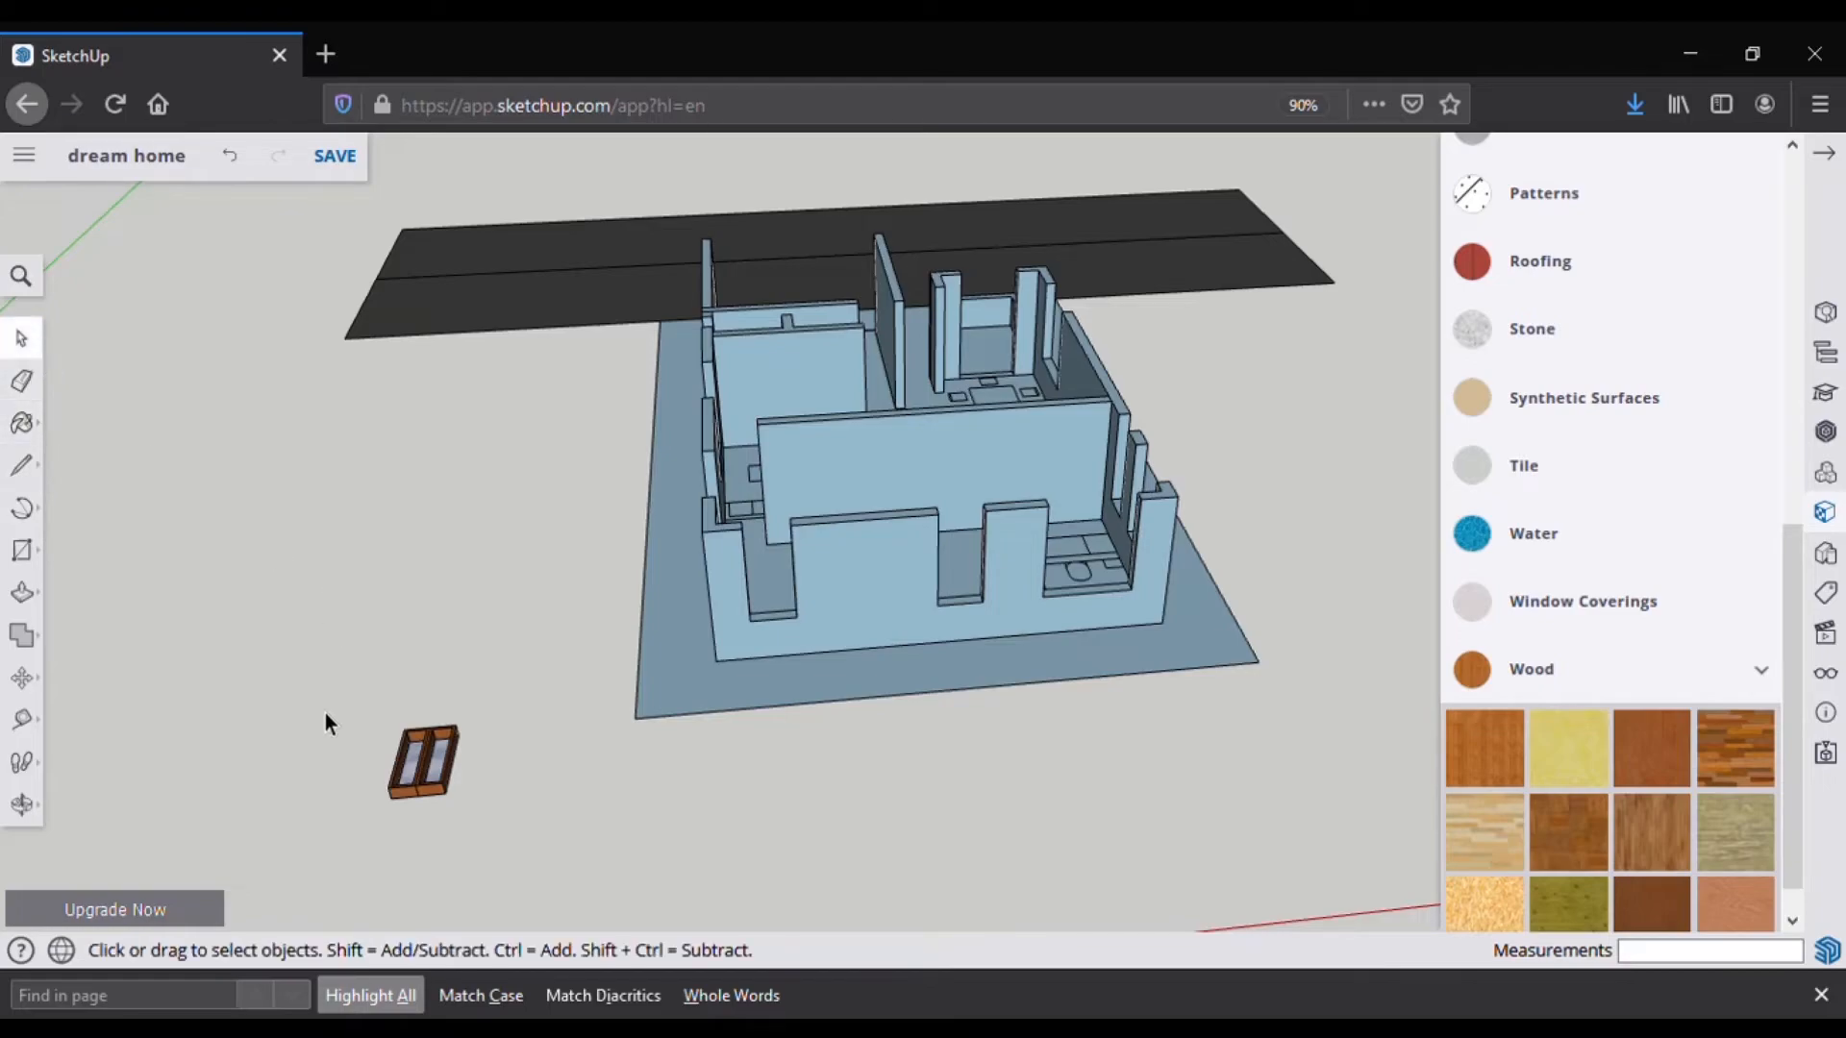
pyautogui.moveTo(488, 871); pyautogui.dragTo(519, 867)
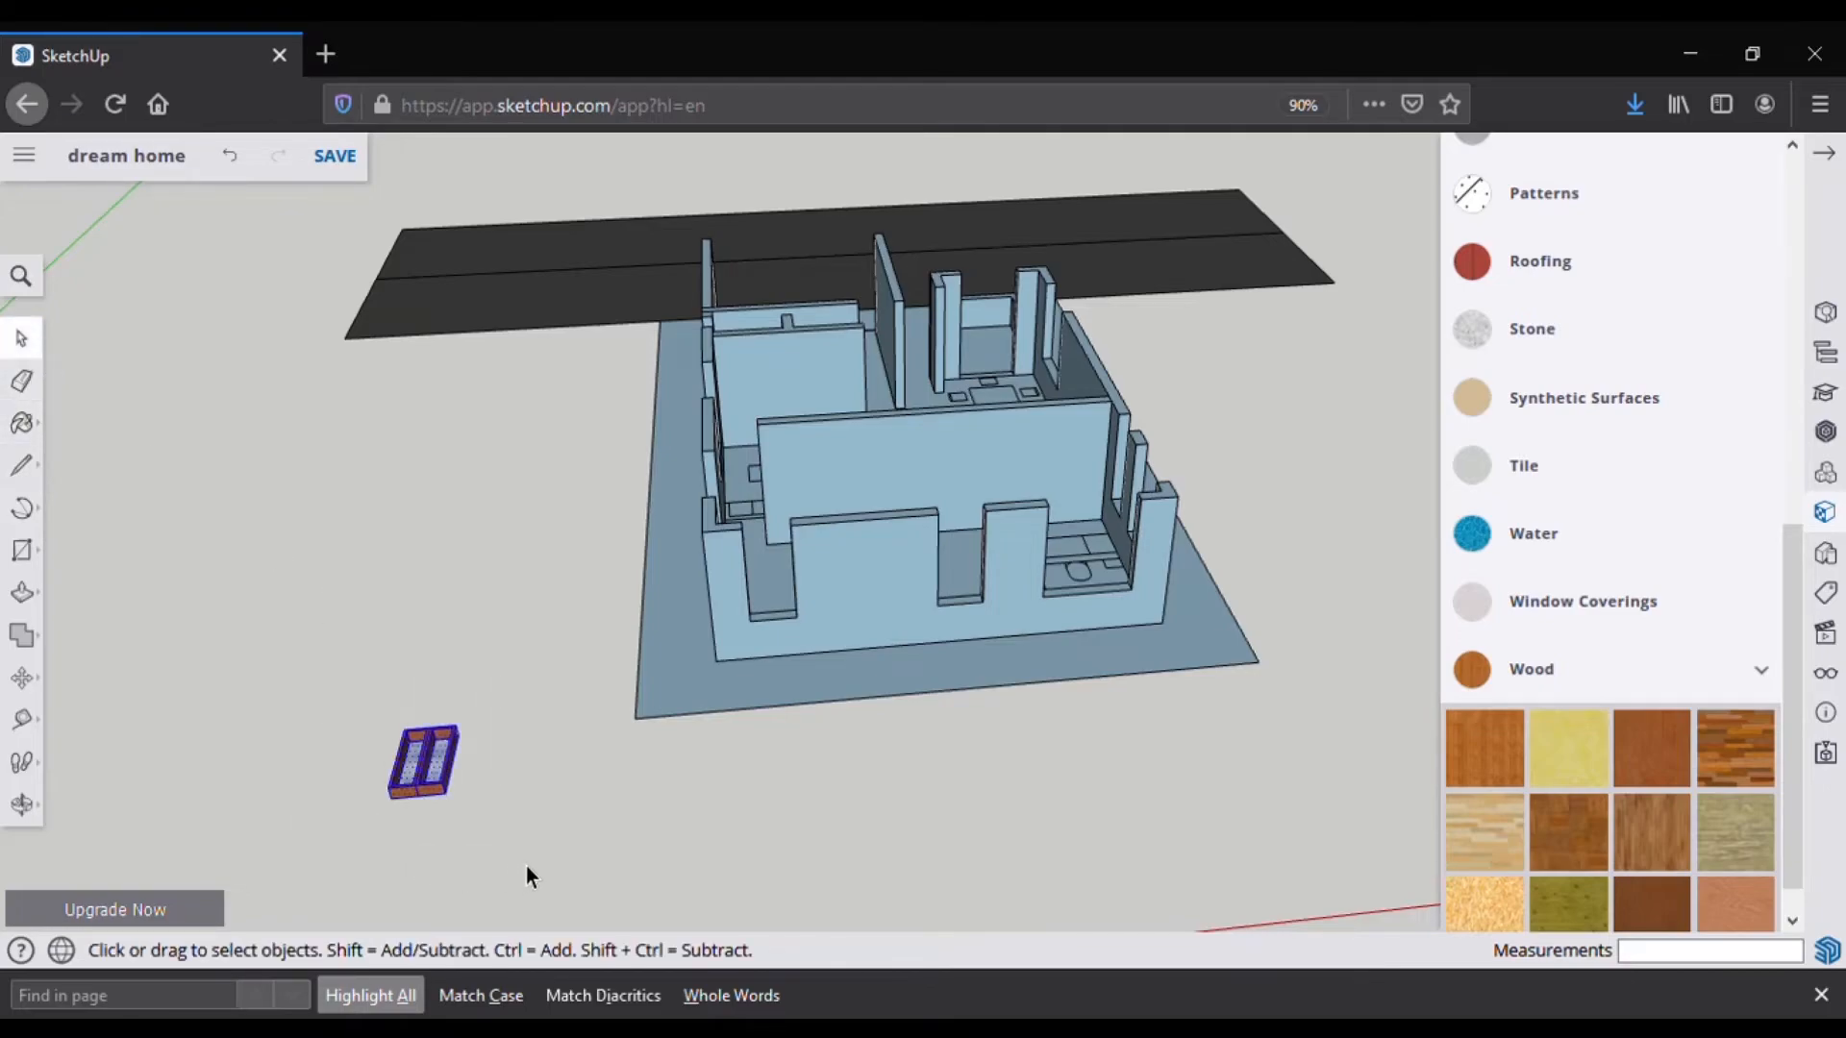
# Step: Make the window frame and glass panes into a single group
pyautogui.rightClick(448, 782)
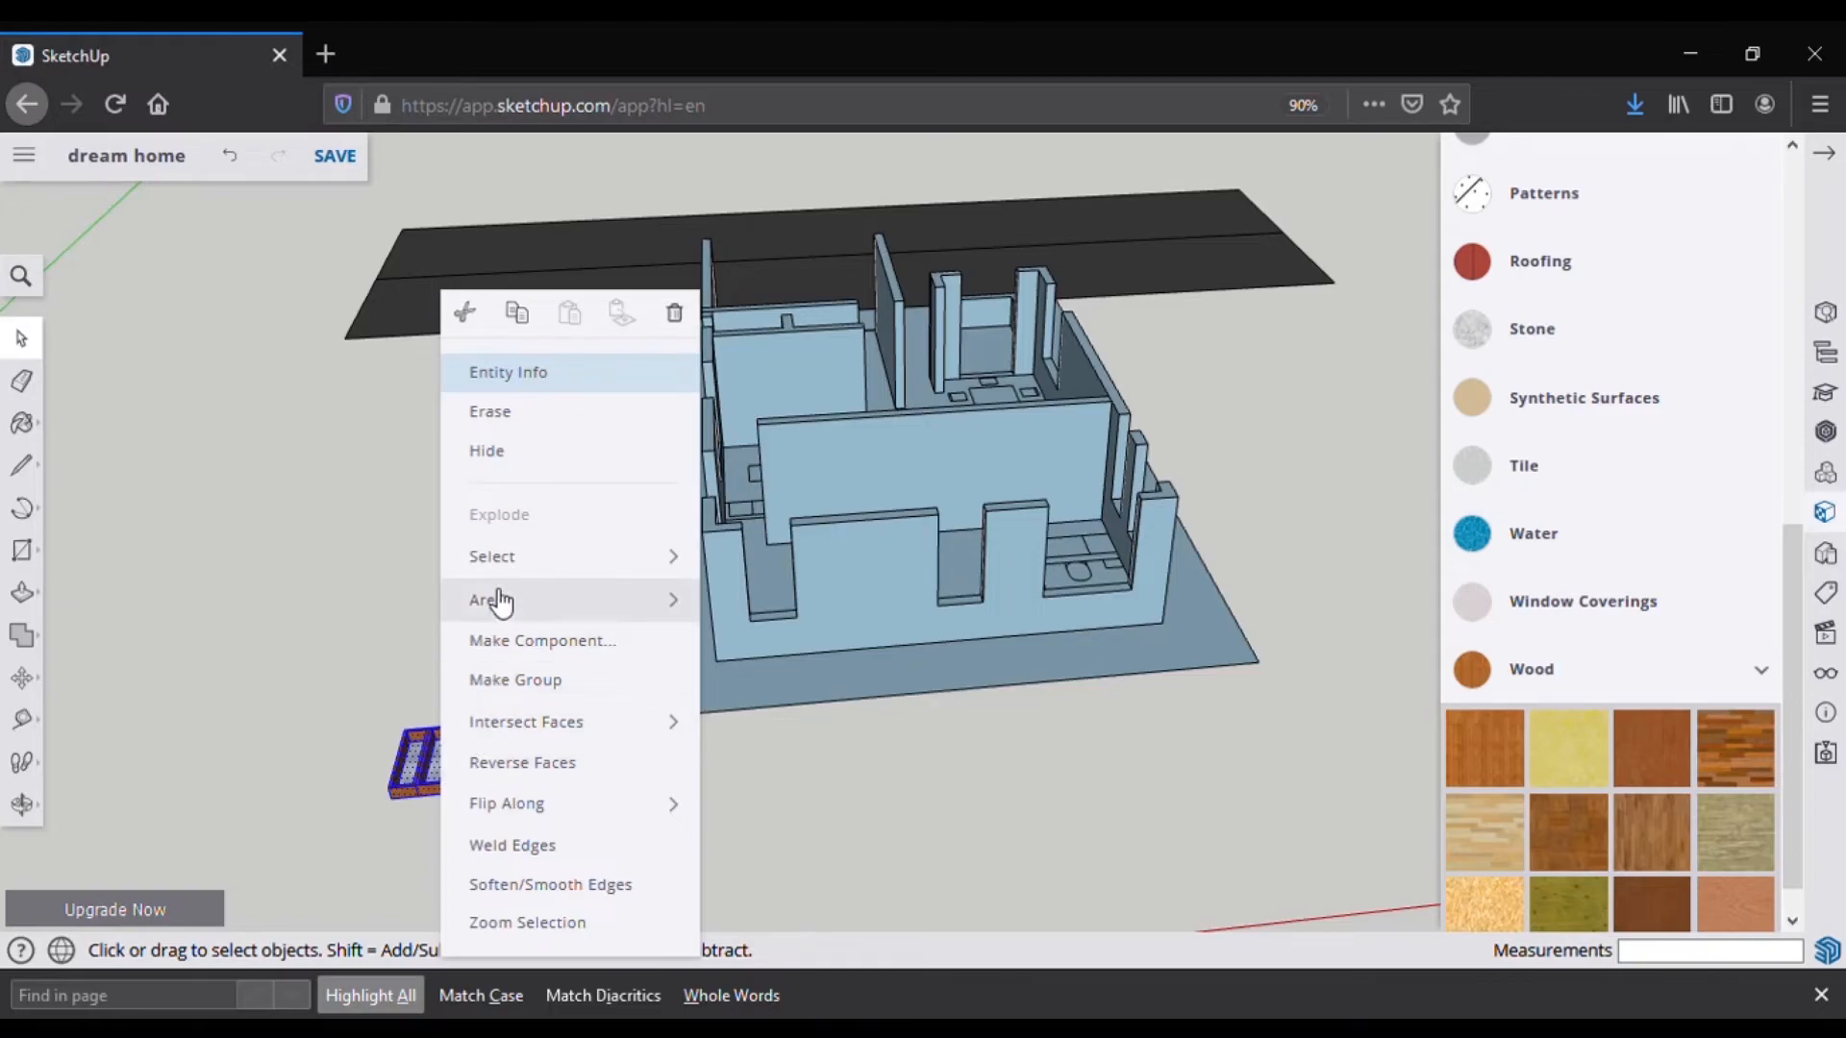
pyautogui.click(528, 680)
pyautogui.scroll(2, 403, 792)
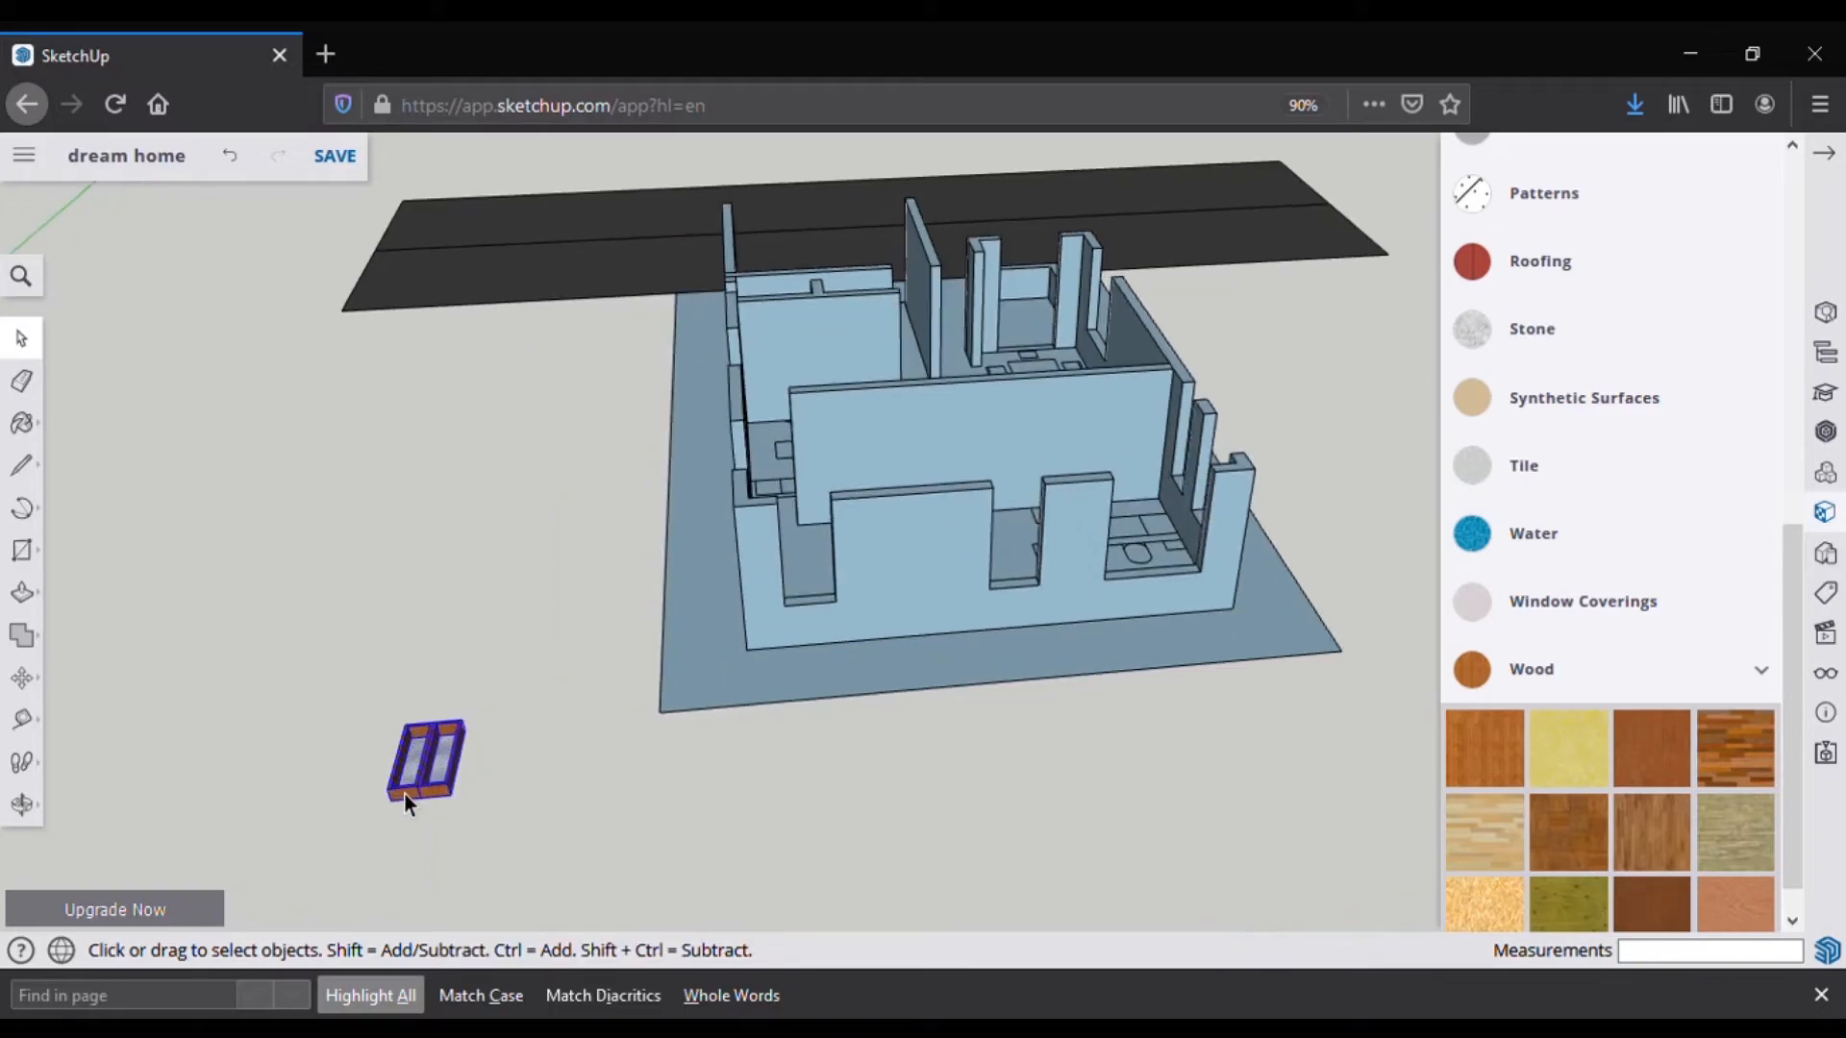
pyautogui.scroll(5, 405, 794)
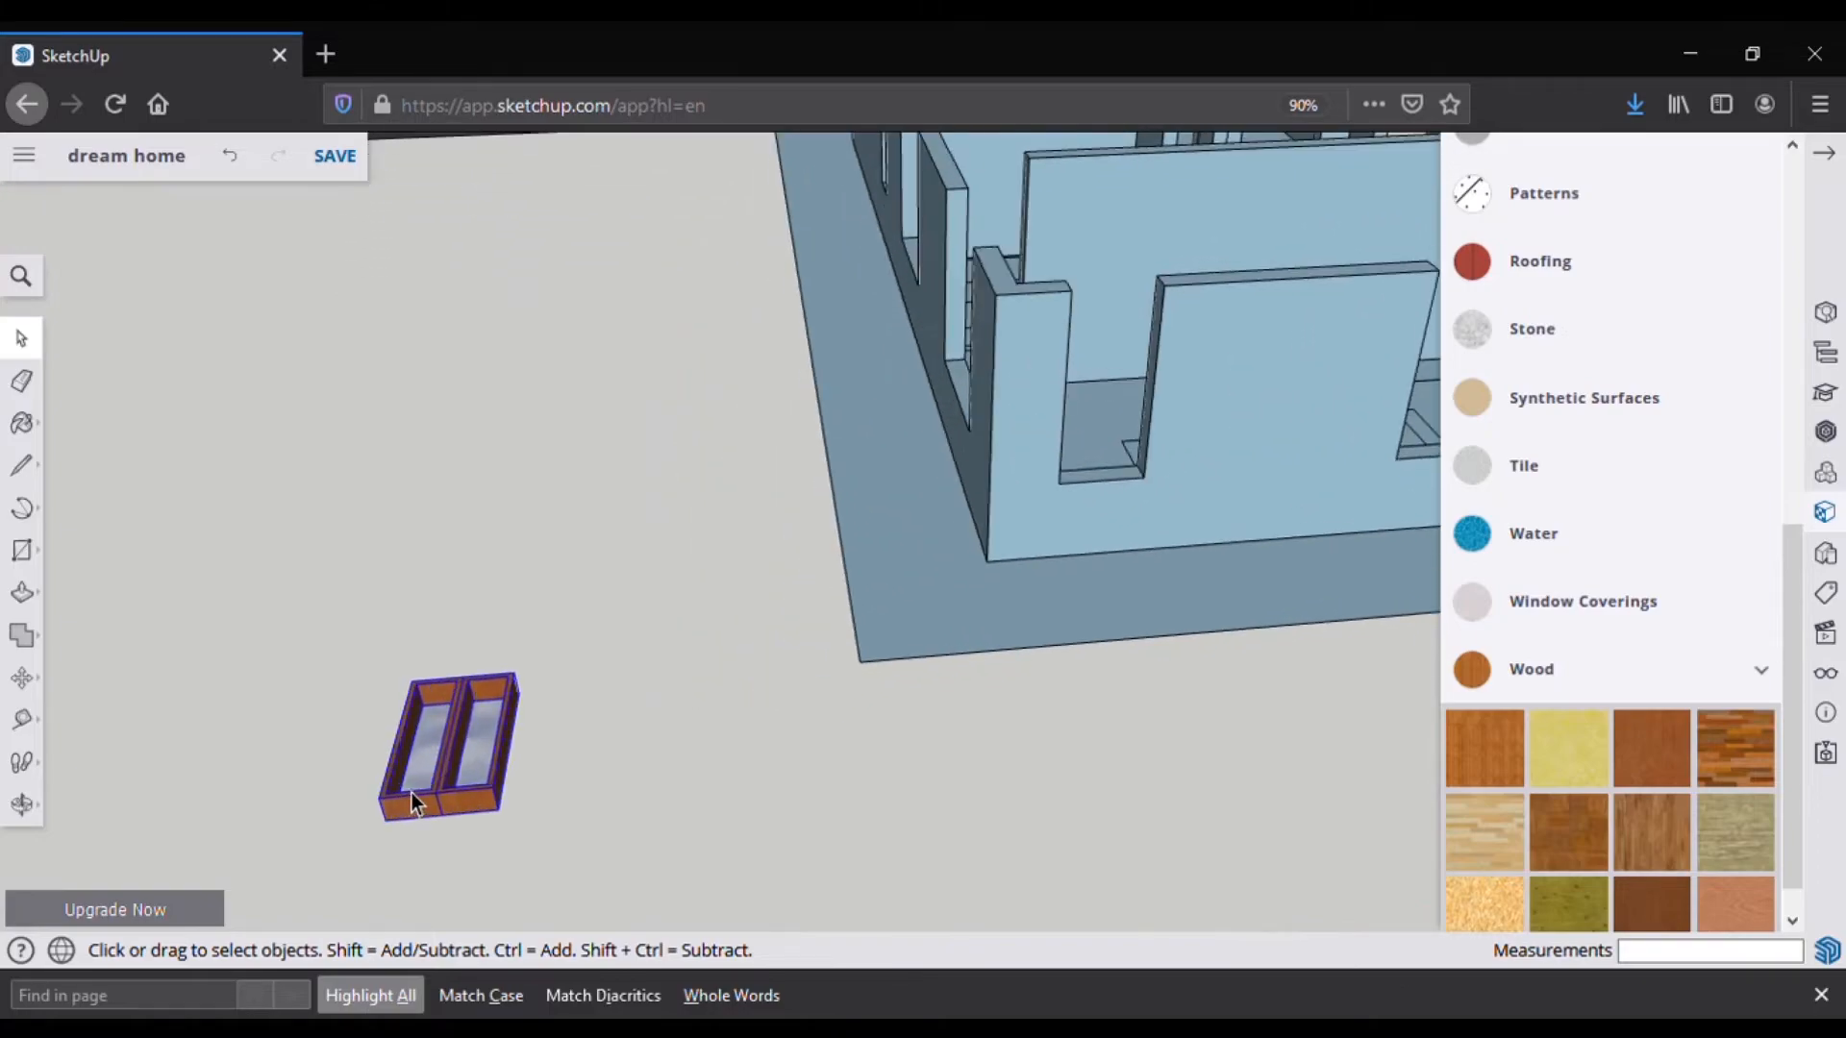
pyautogui.scroll(2, 413, 791)
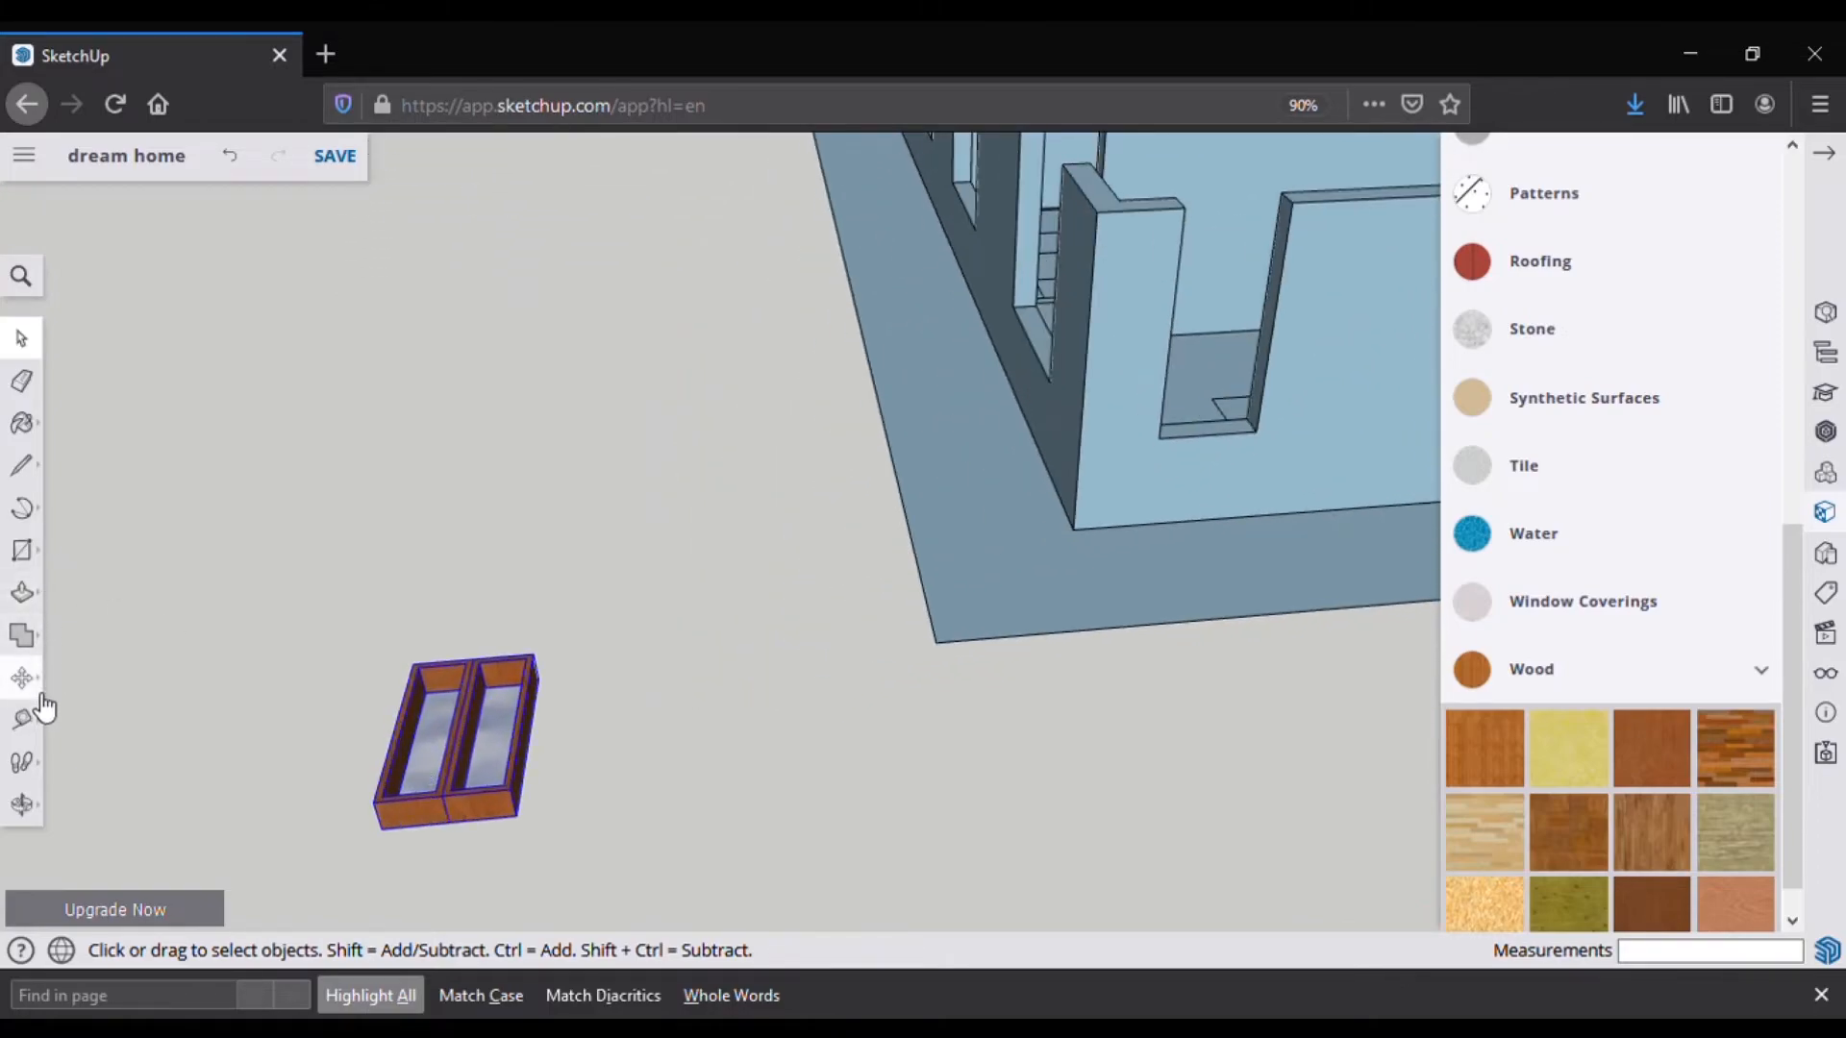
# Step: With the Rotate tool, try several pivot points and reference edges at the window's bottom corner
pyautogui.click(43, 694)
pyautogui.click(97, 678)
pyautogui.click(374, 801)
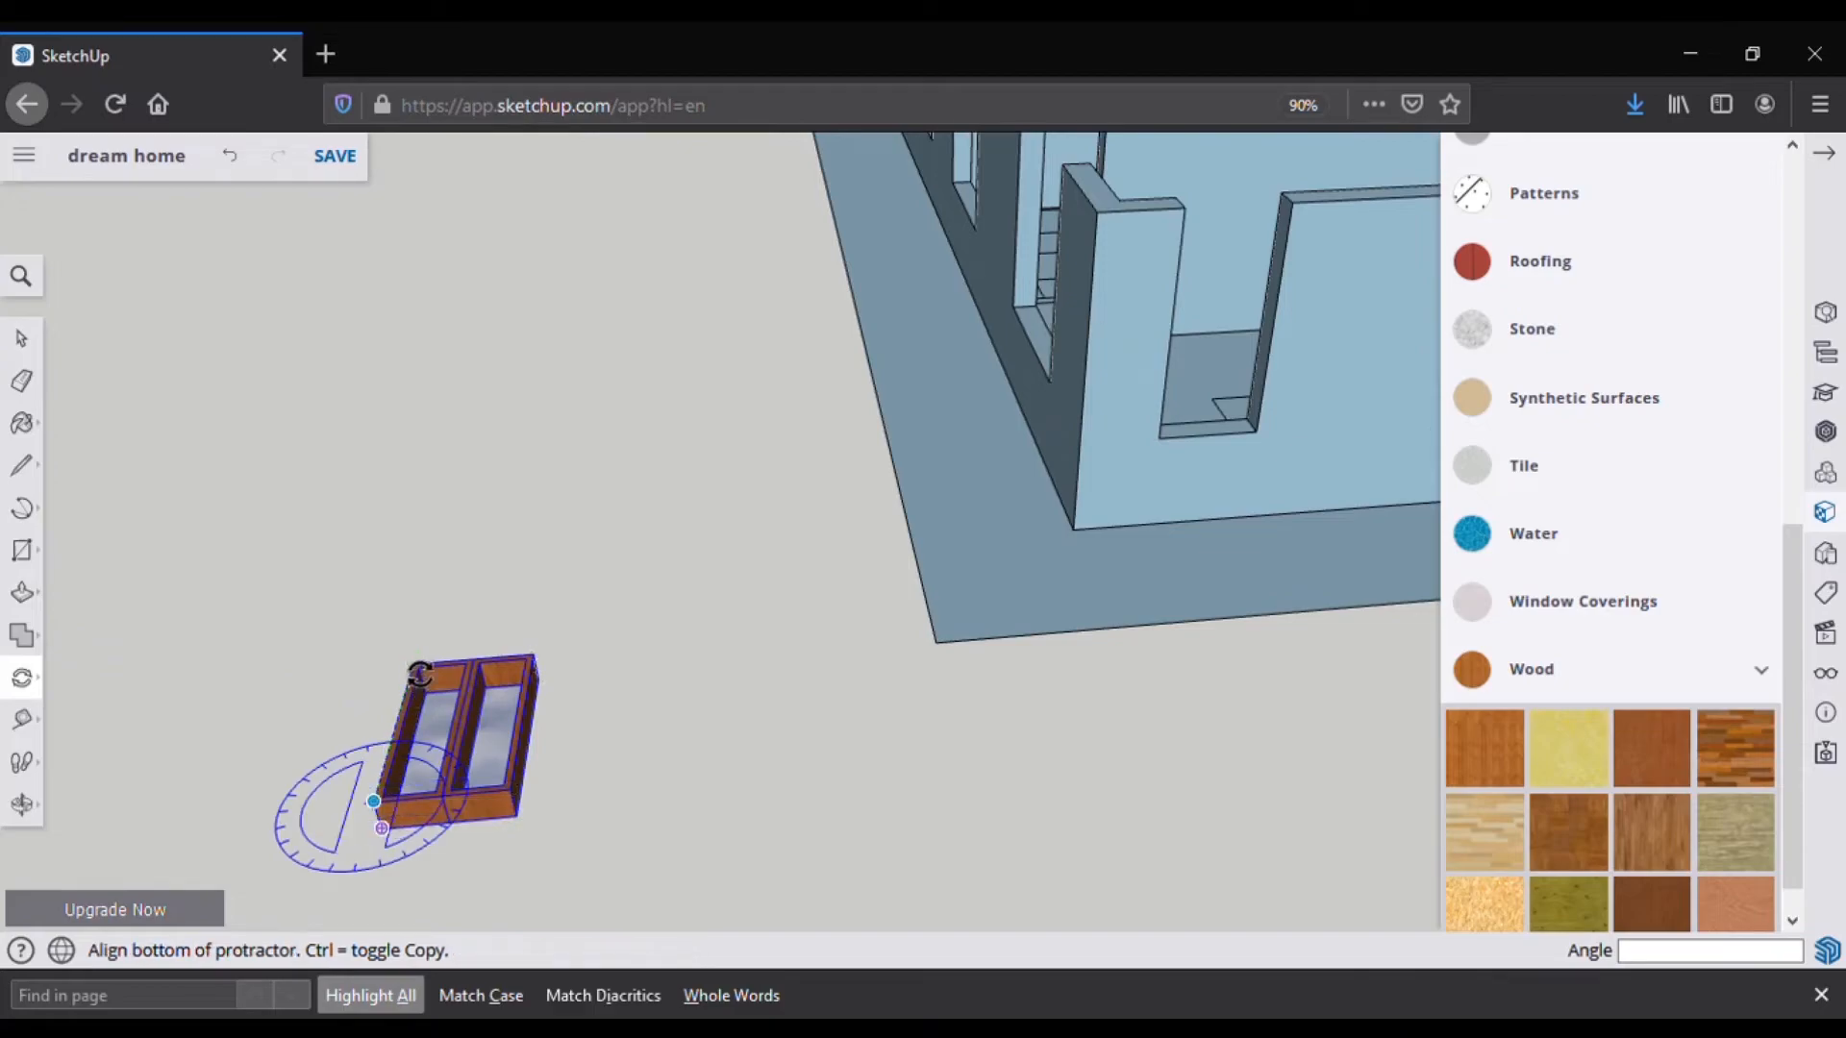
pyautogui.click(423, 678)
pyautogui.press('Escape')
pyautogui.click(374, 801)
pyautogui.press('Escape')
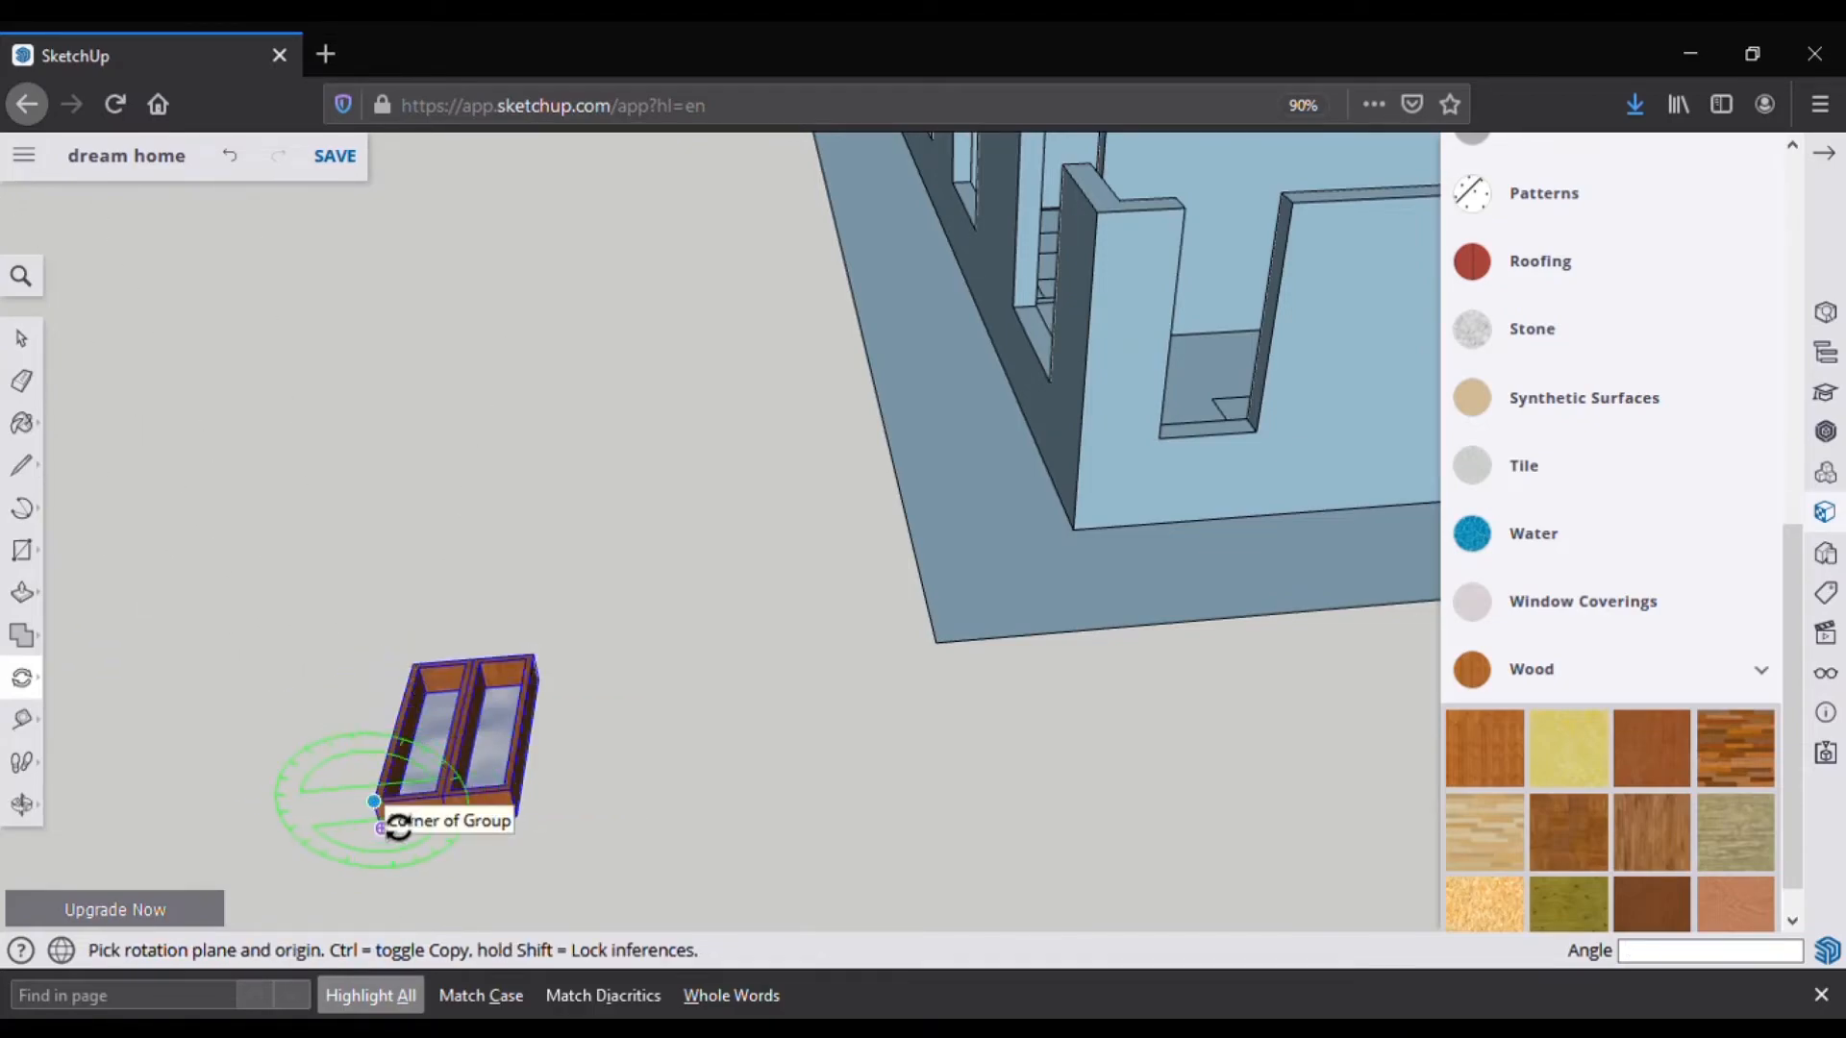
pyautogui.click(398, 825)
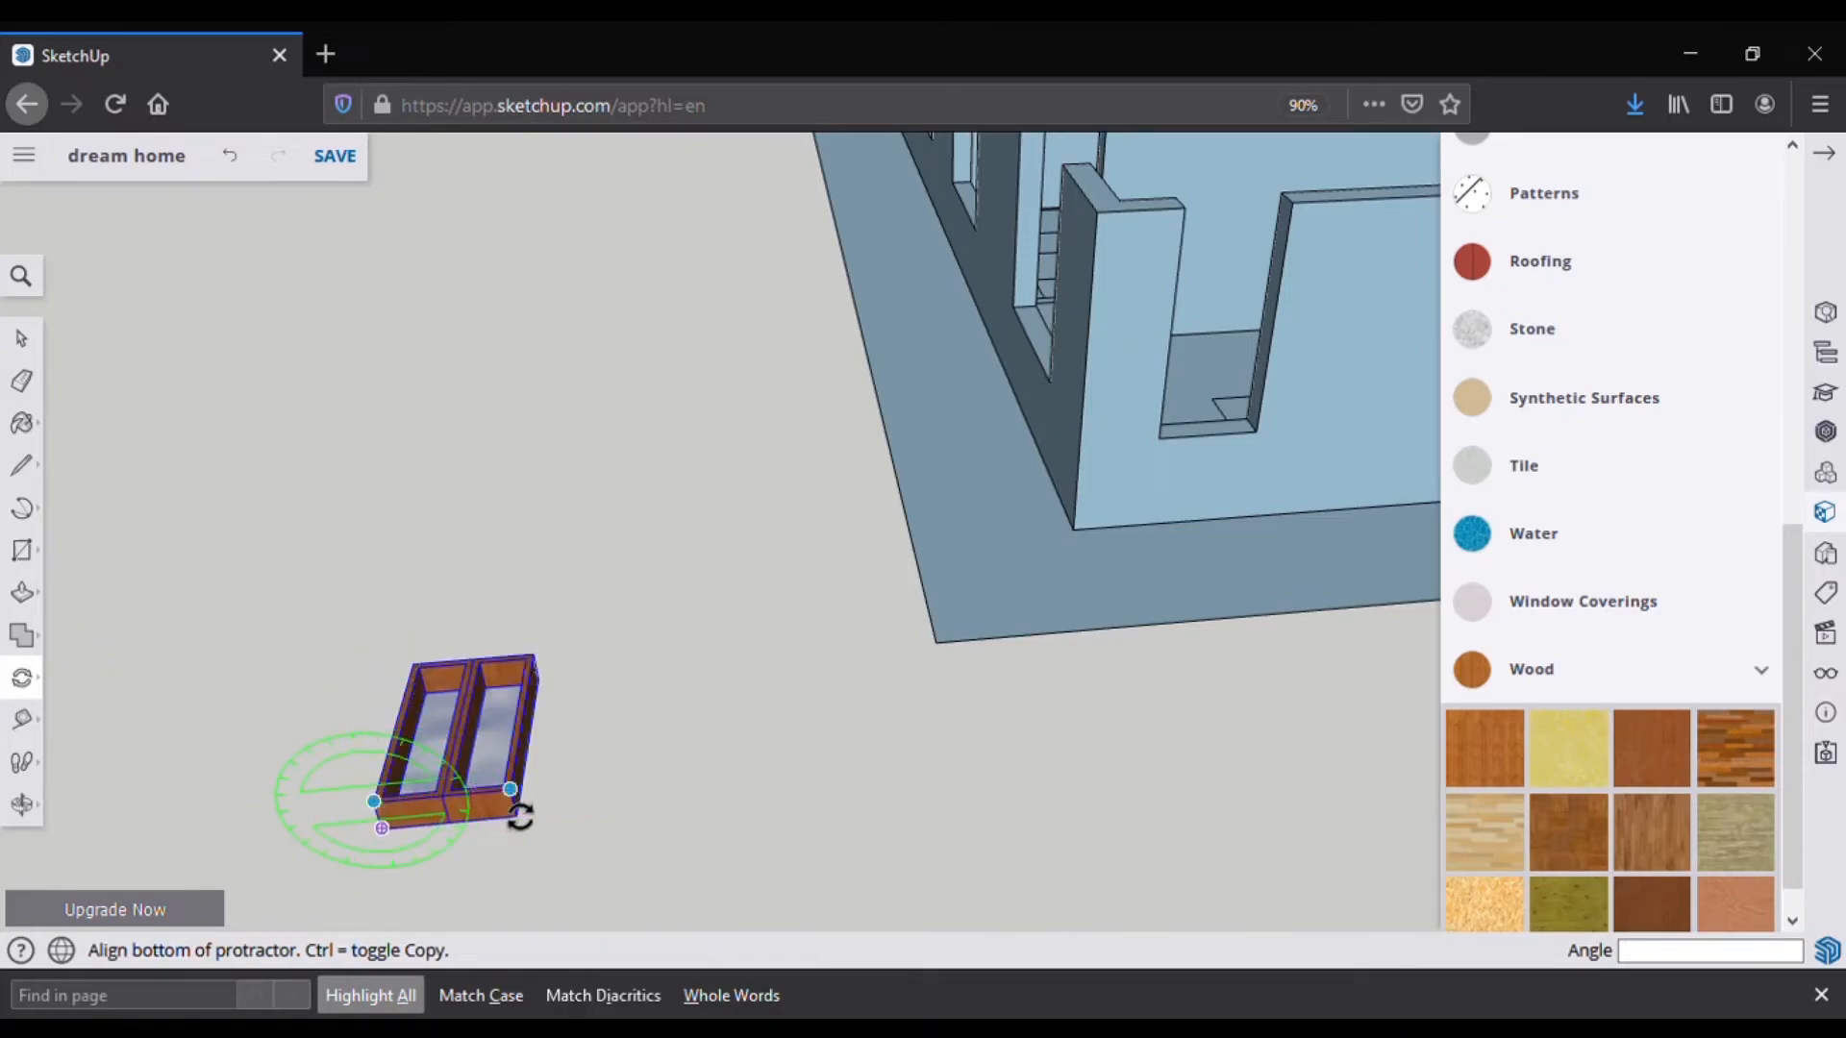
pyautogui.click(426, 684)
pyautogui.press('Escape')
# Step: Rotate the window 90° about its corner so it stands upright, then return to Select
pyautogui.click(376, 803)
pyautogui.click(421, 686)
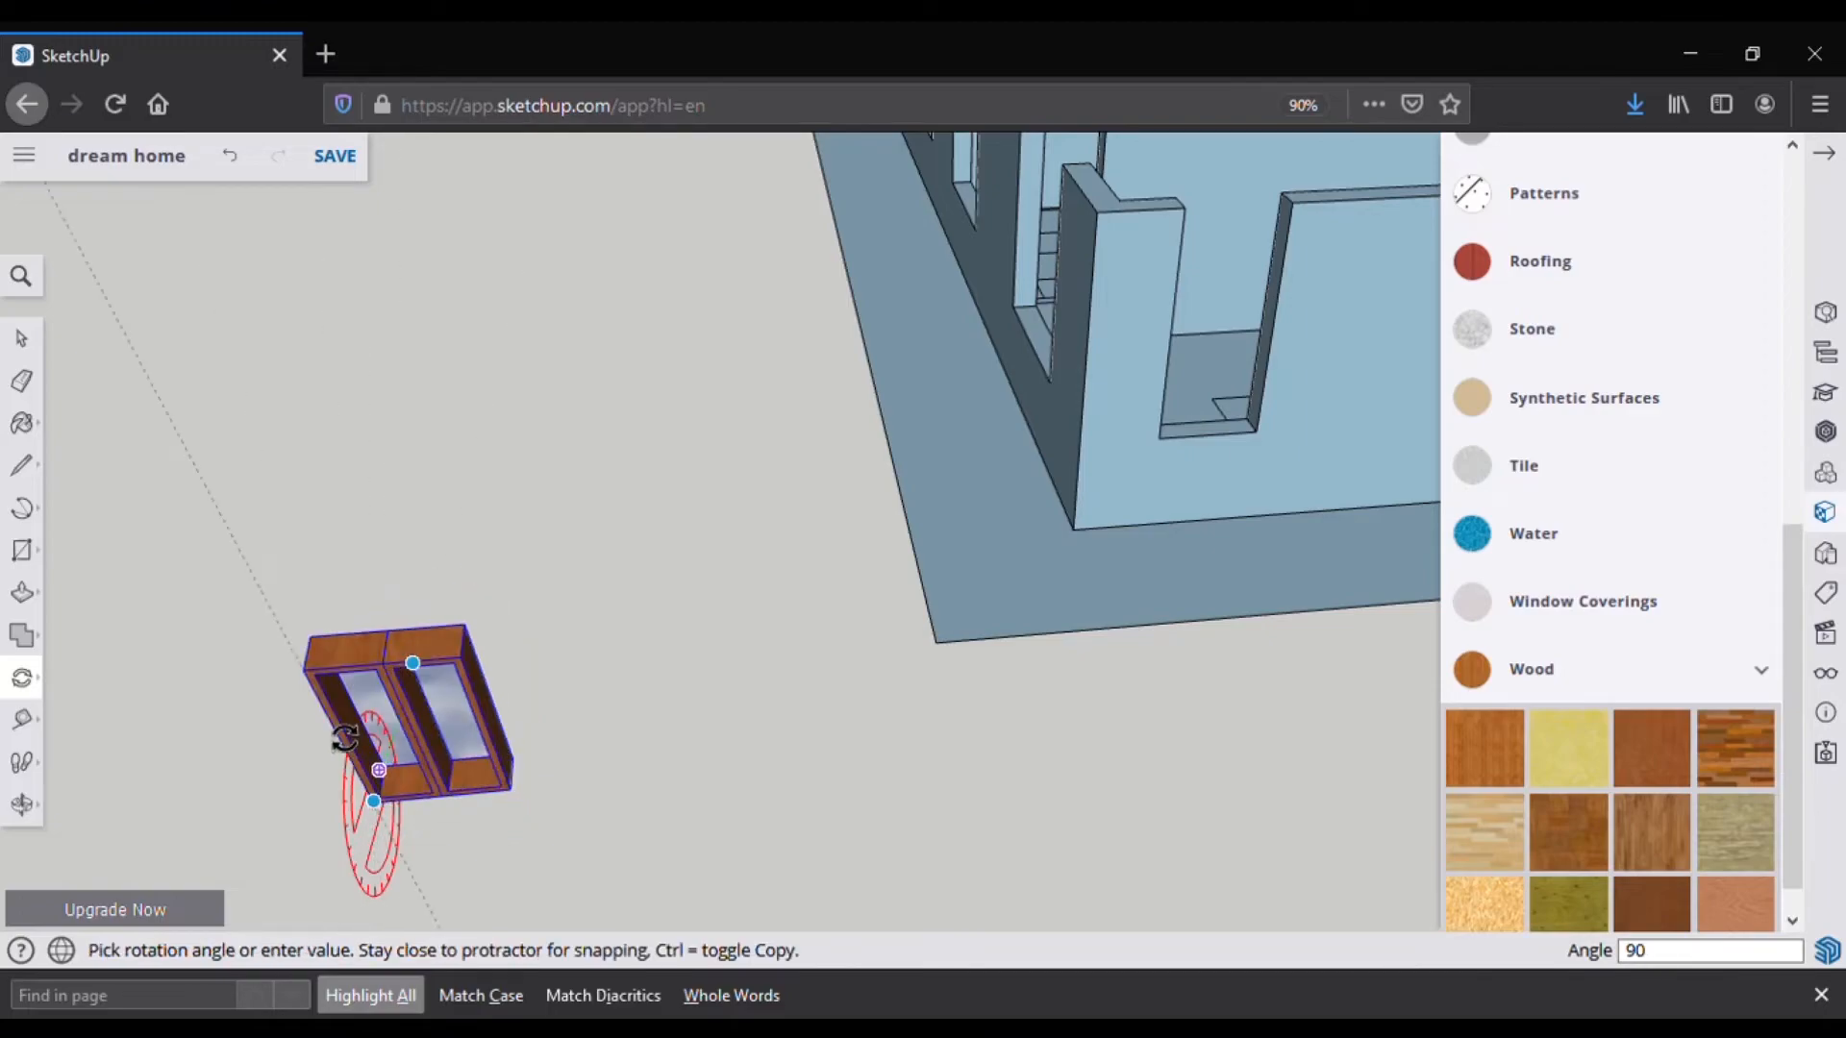
pyautogui.press('Escape')
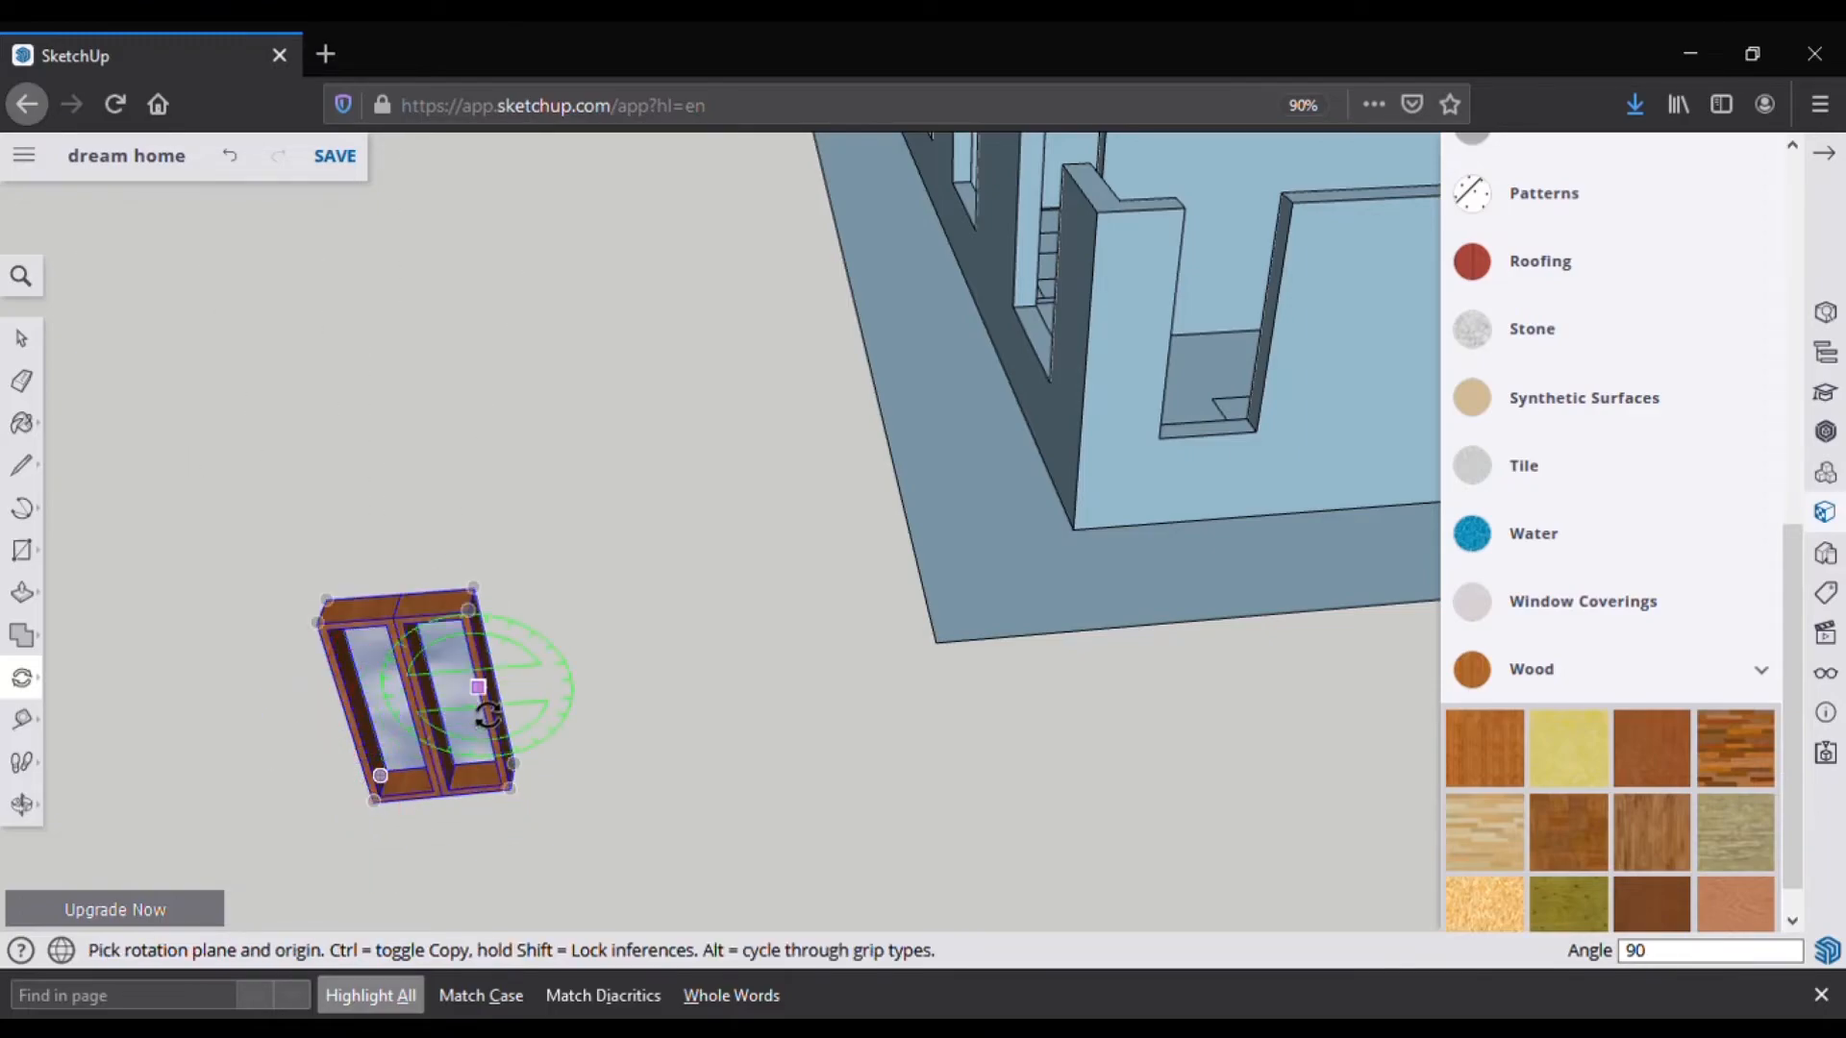
pyautogui.scroll(1, 414, 743)
pyautogui.scroll(1, 291, 690)
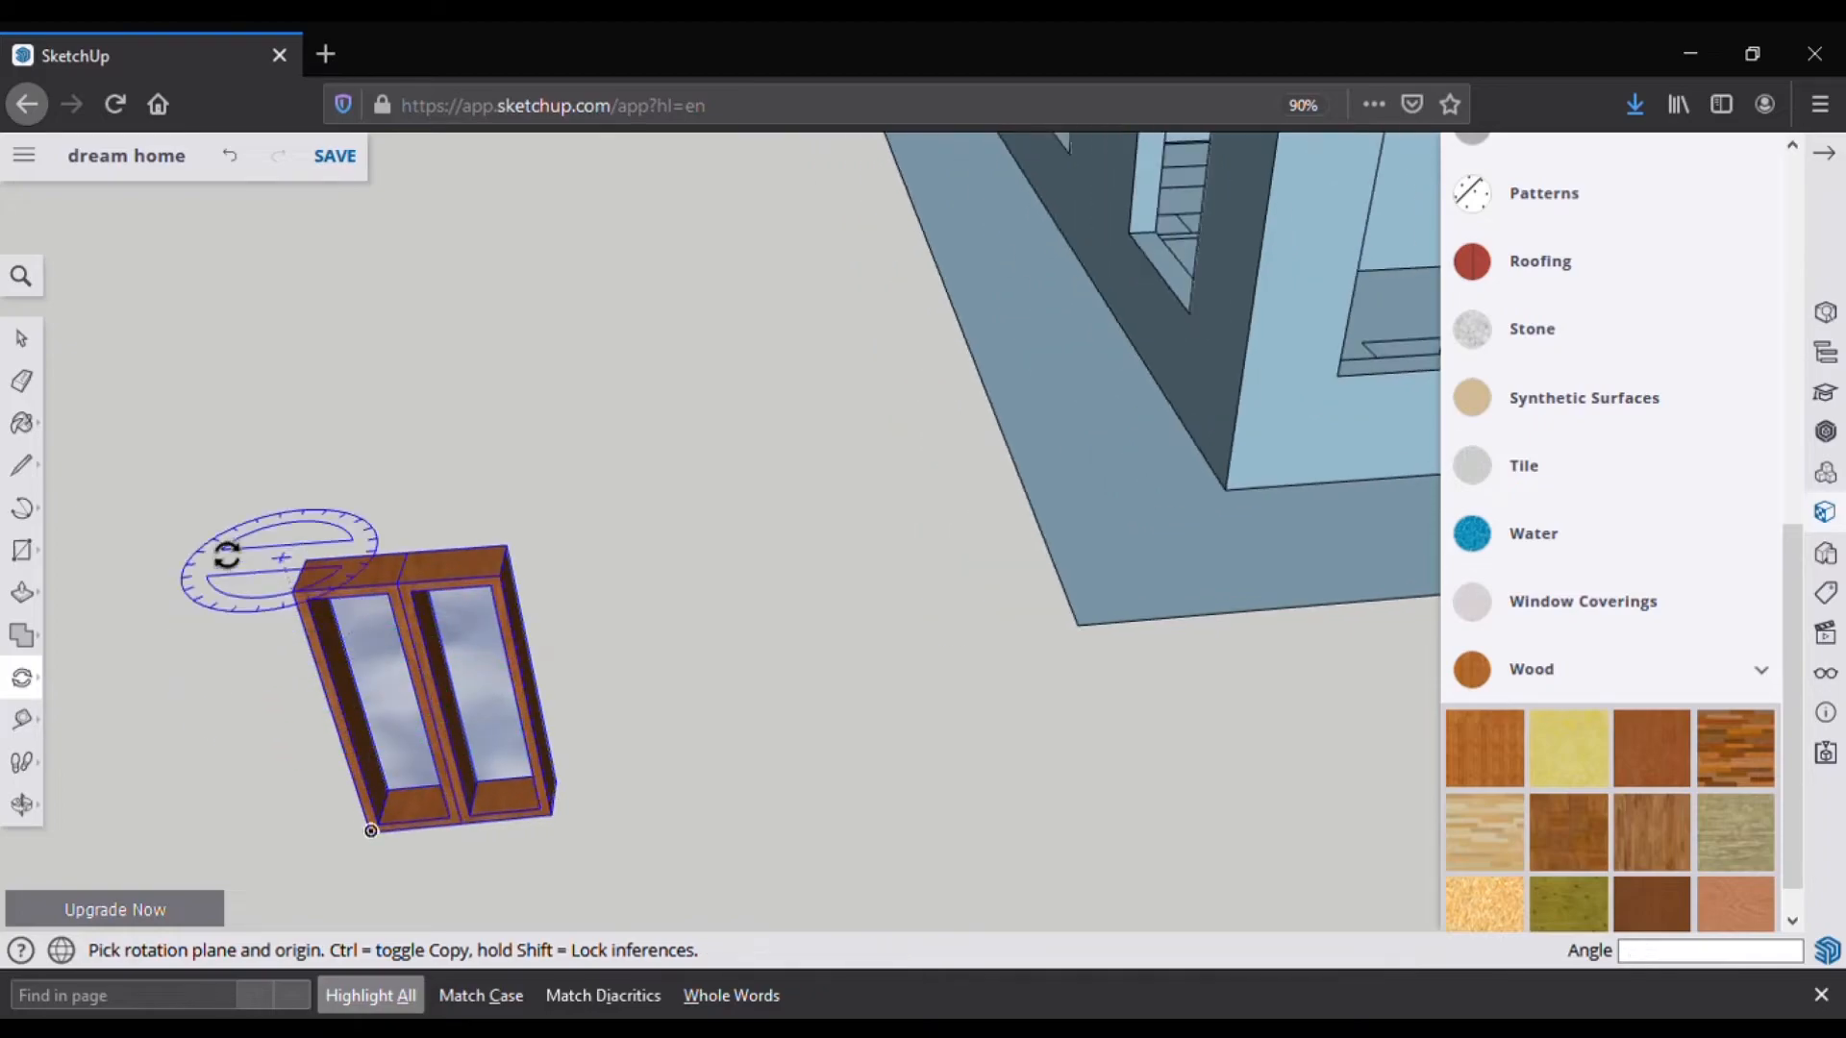
pyautogui.click(24, 340)
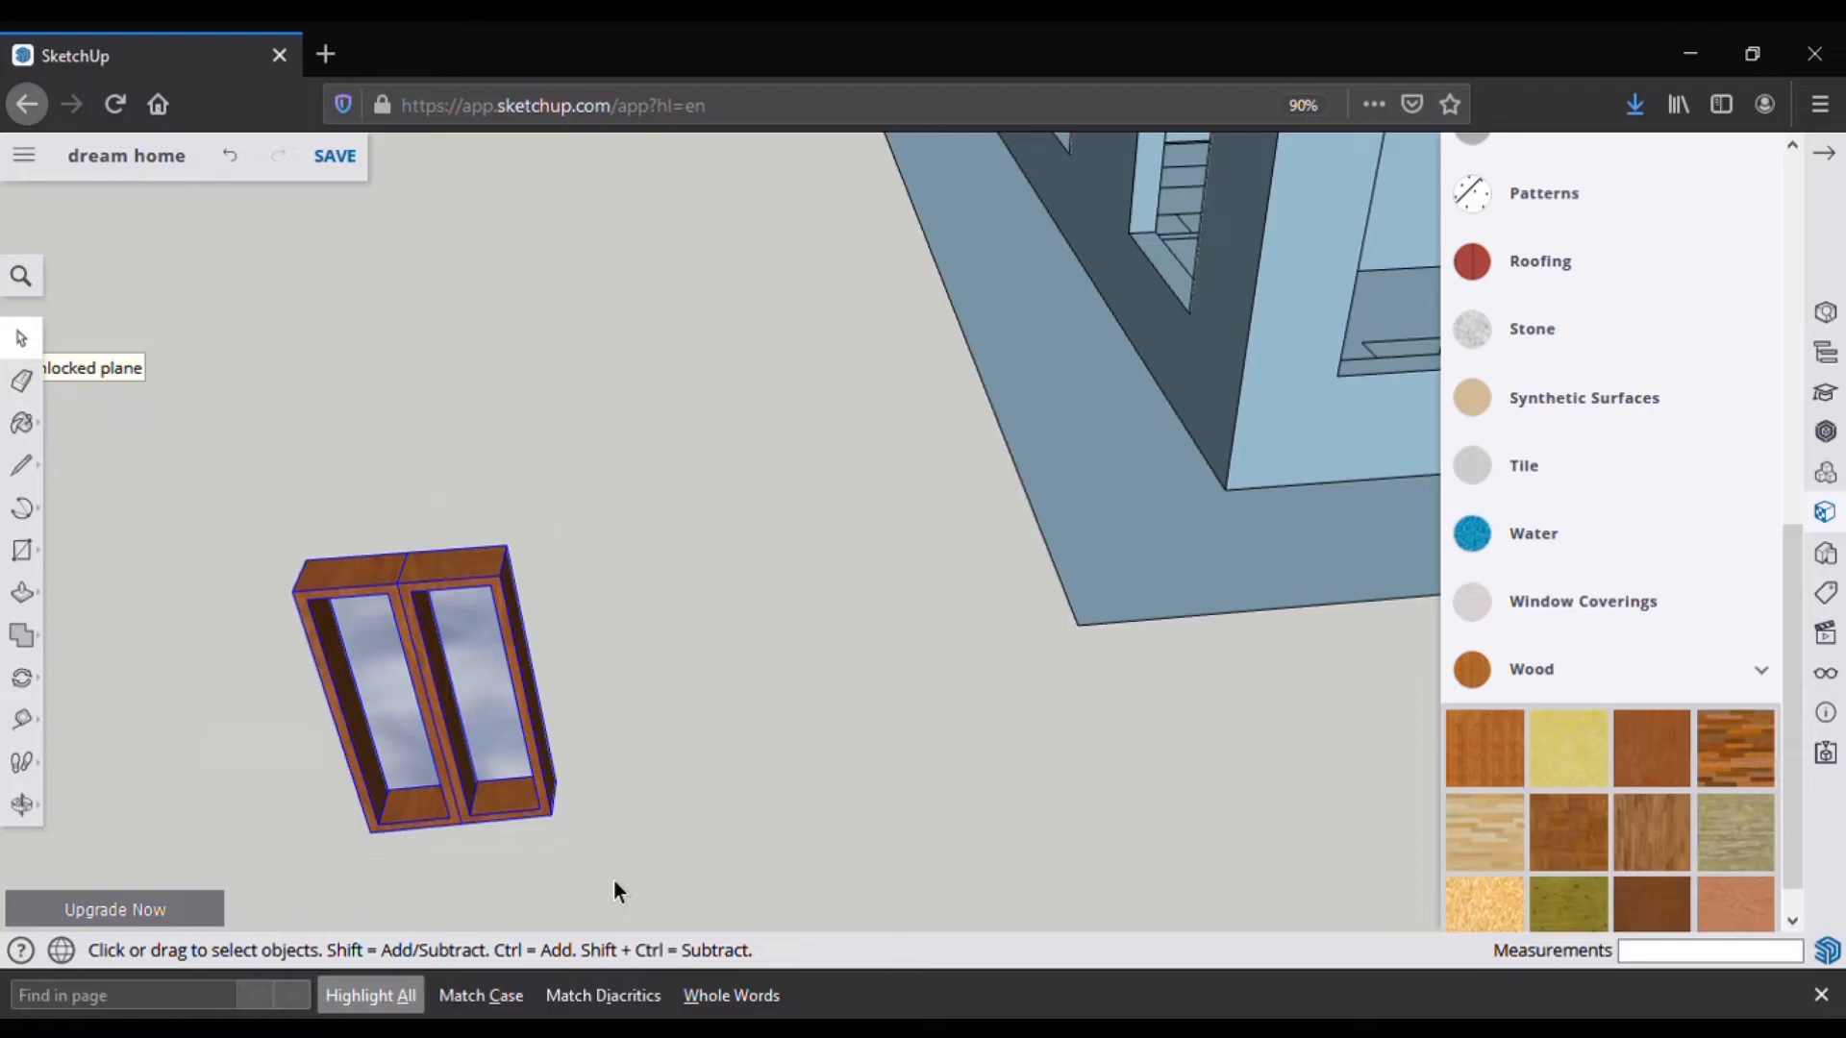
# Step: Paste a copy of the upright window and set it beside the house corner
pyautogui.hotkey('ctrl', 'v')
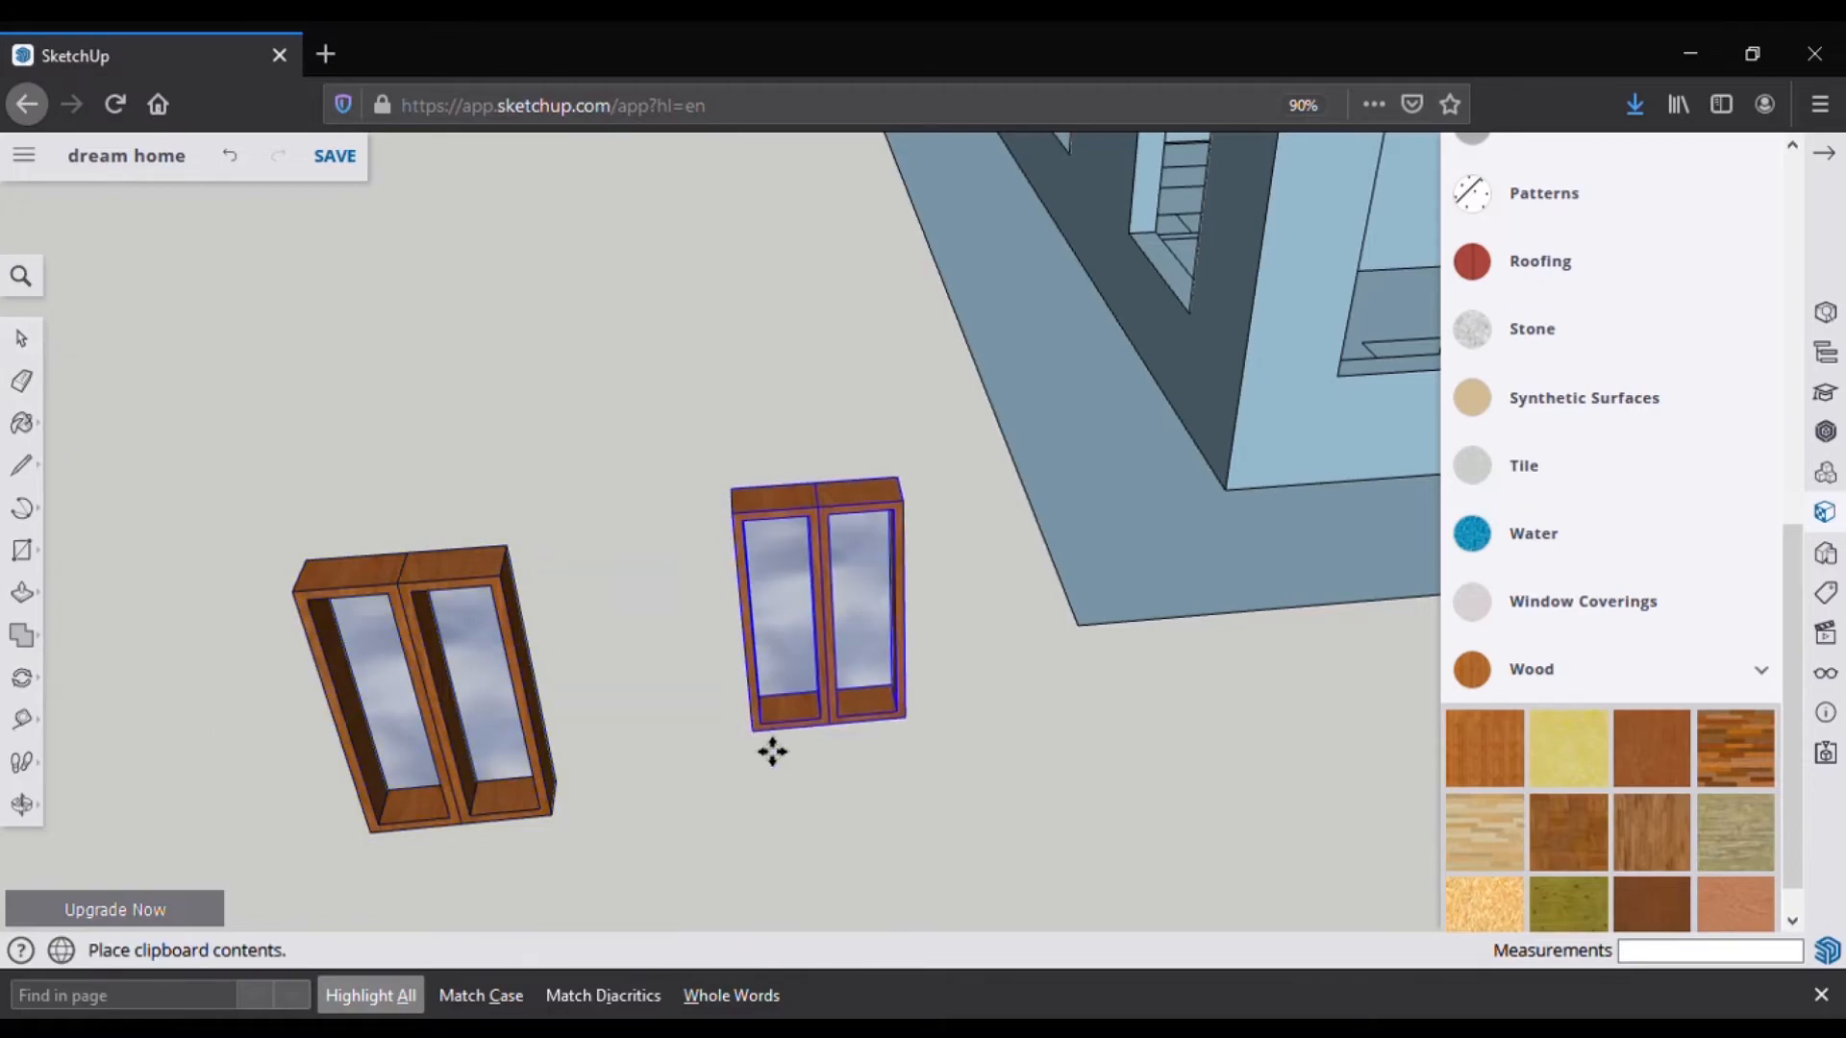
pyautogui.scroll(-5, 567, 764)
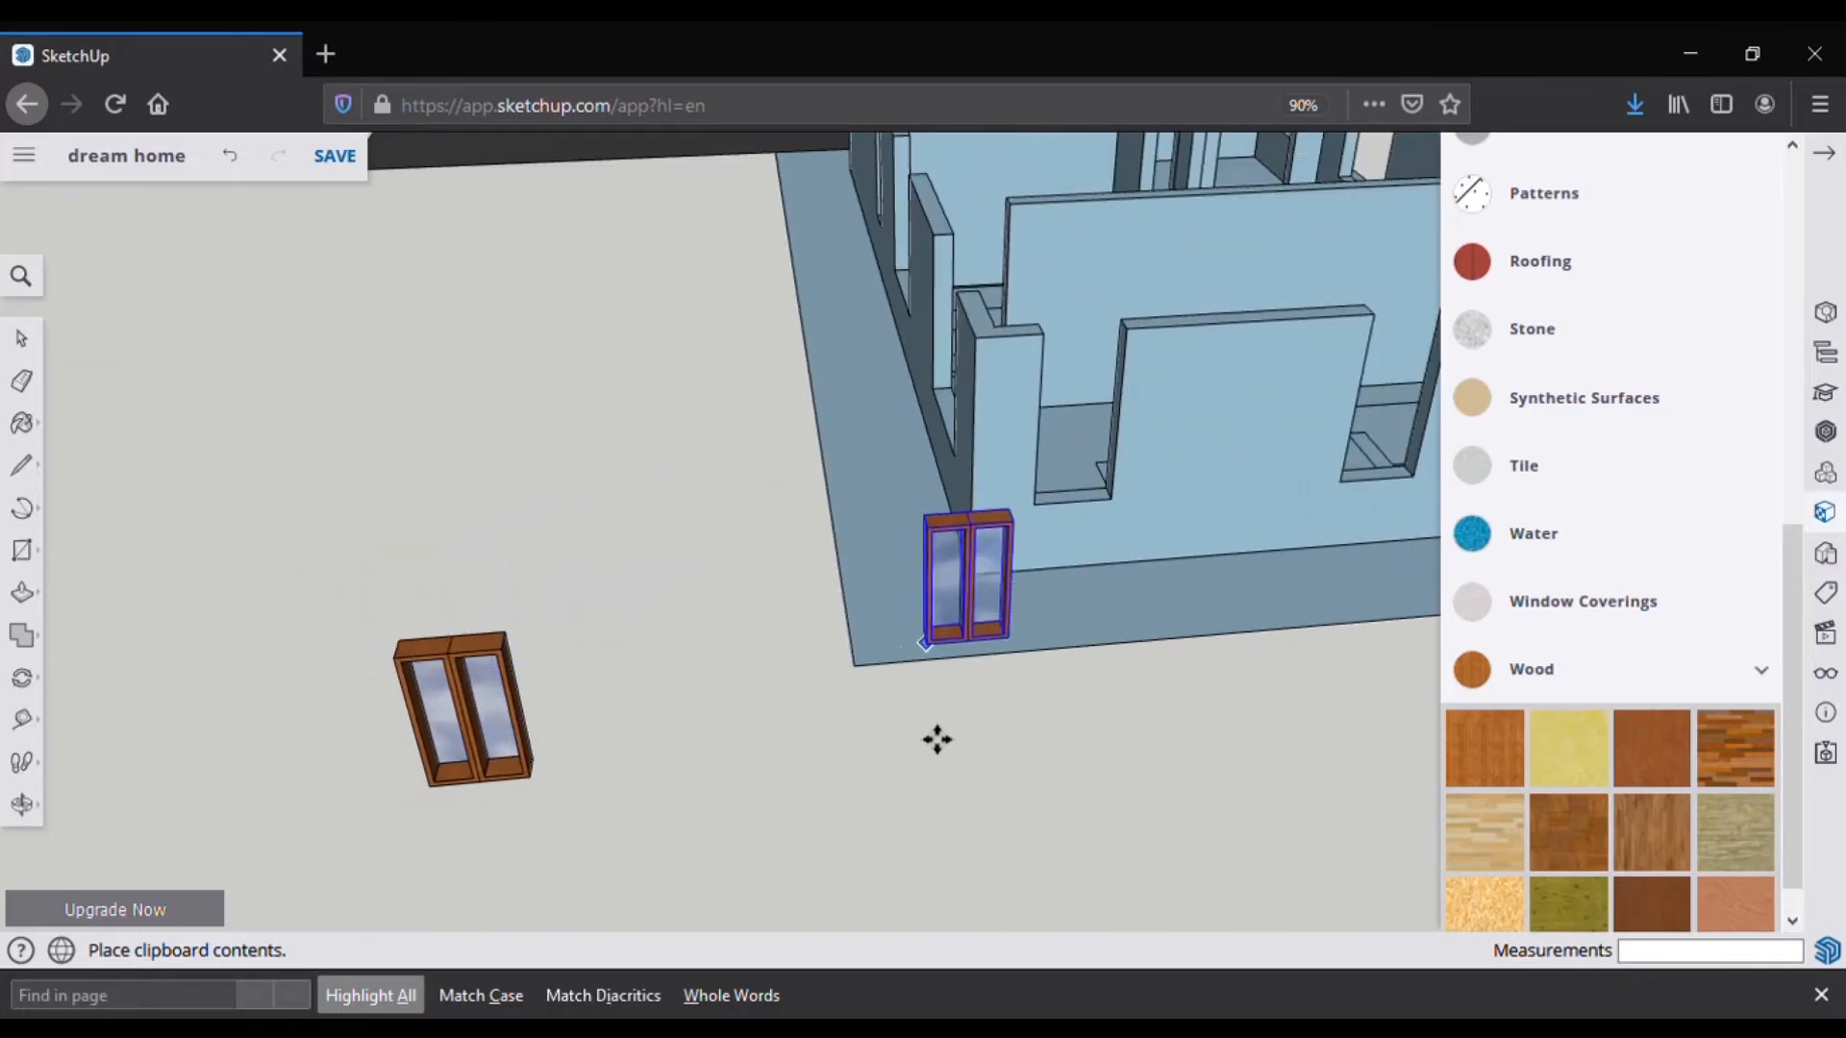
pyautogui.click(862, 775)
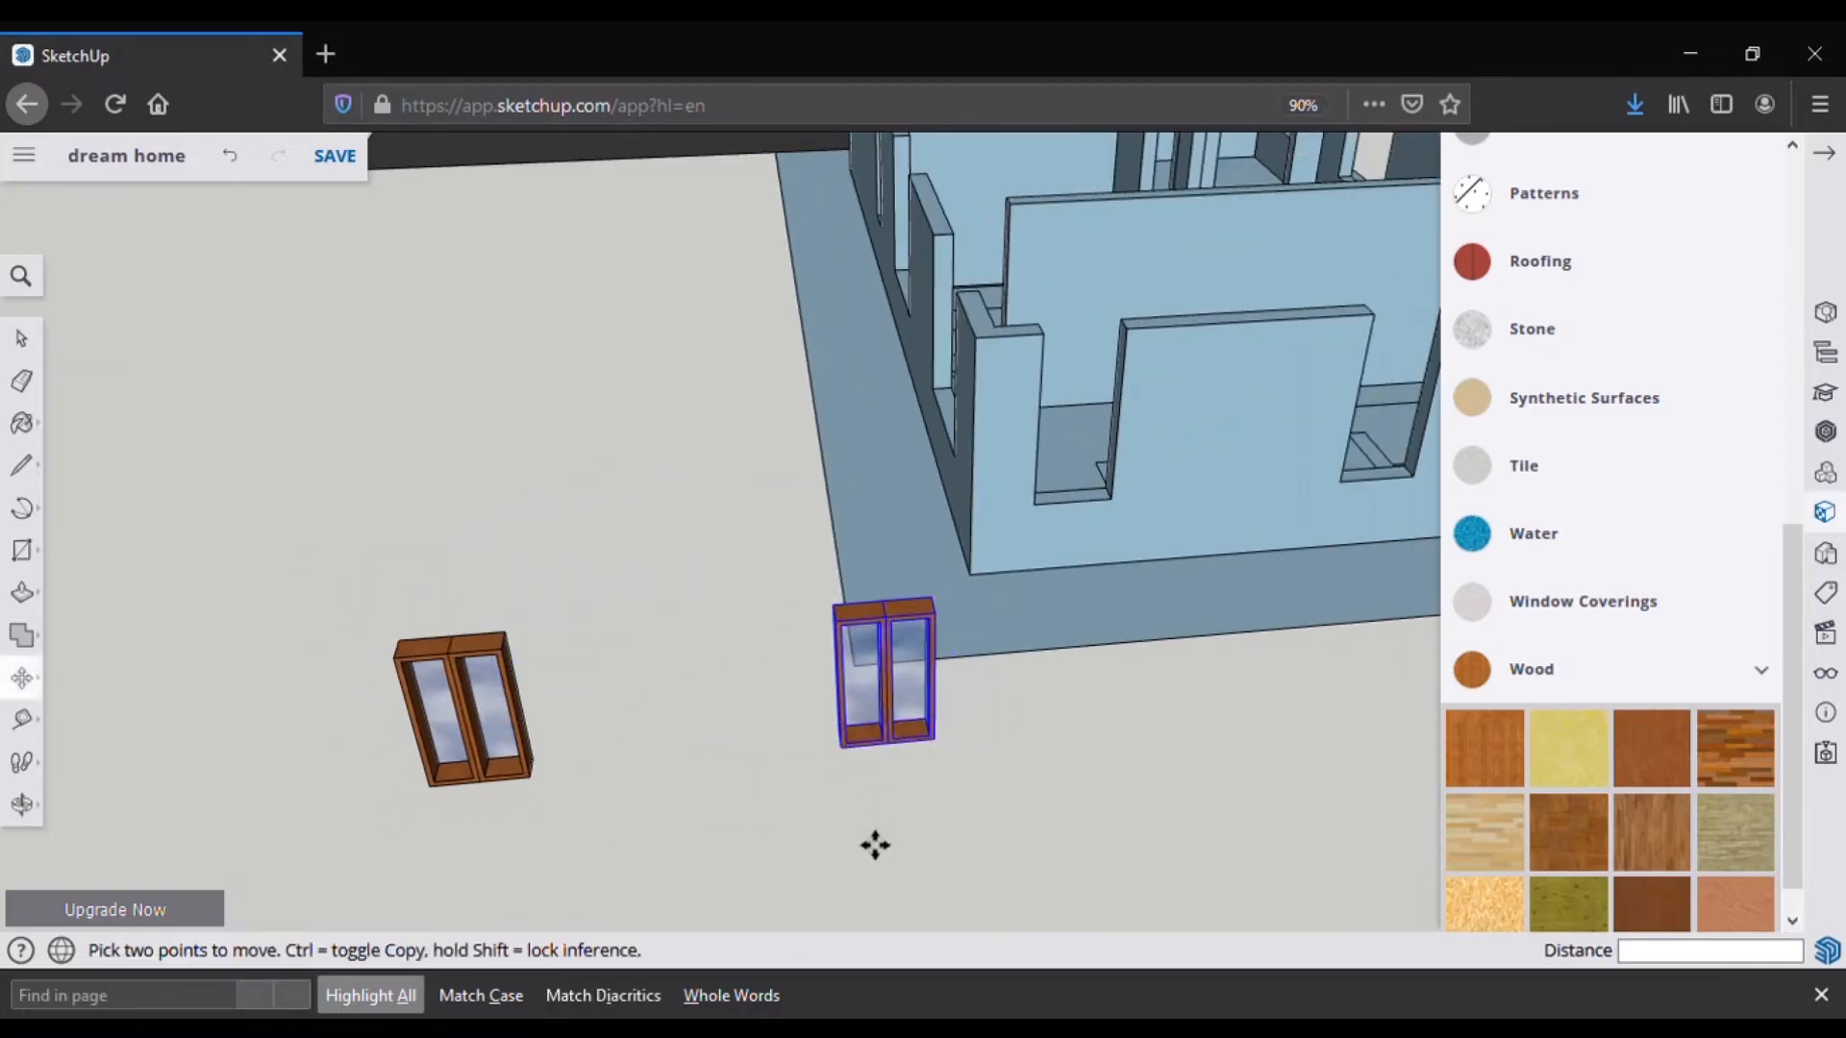
pyautogui.click(863, 774)
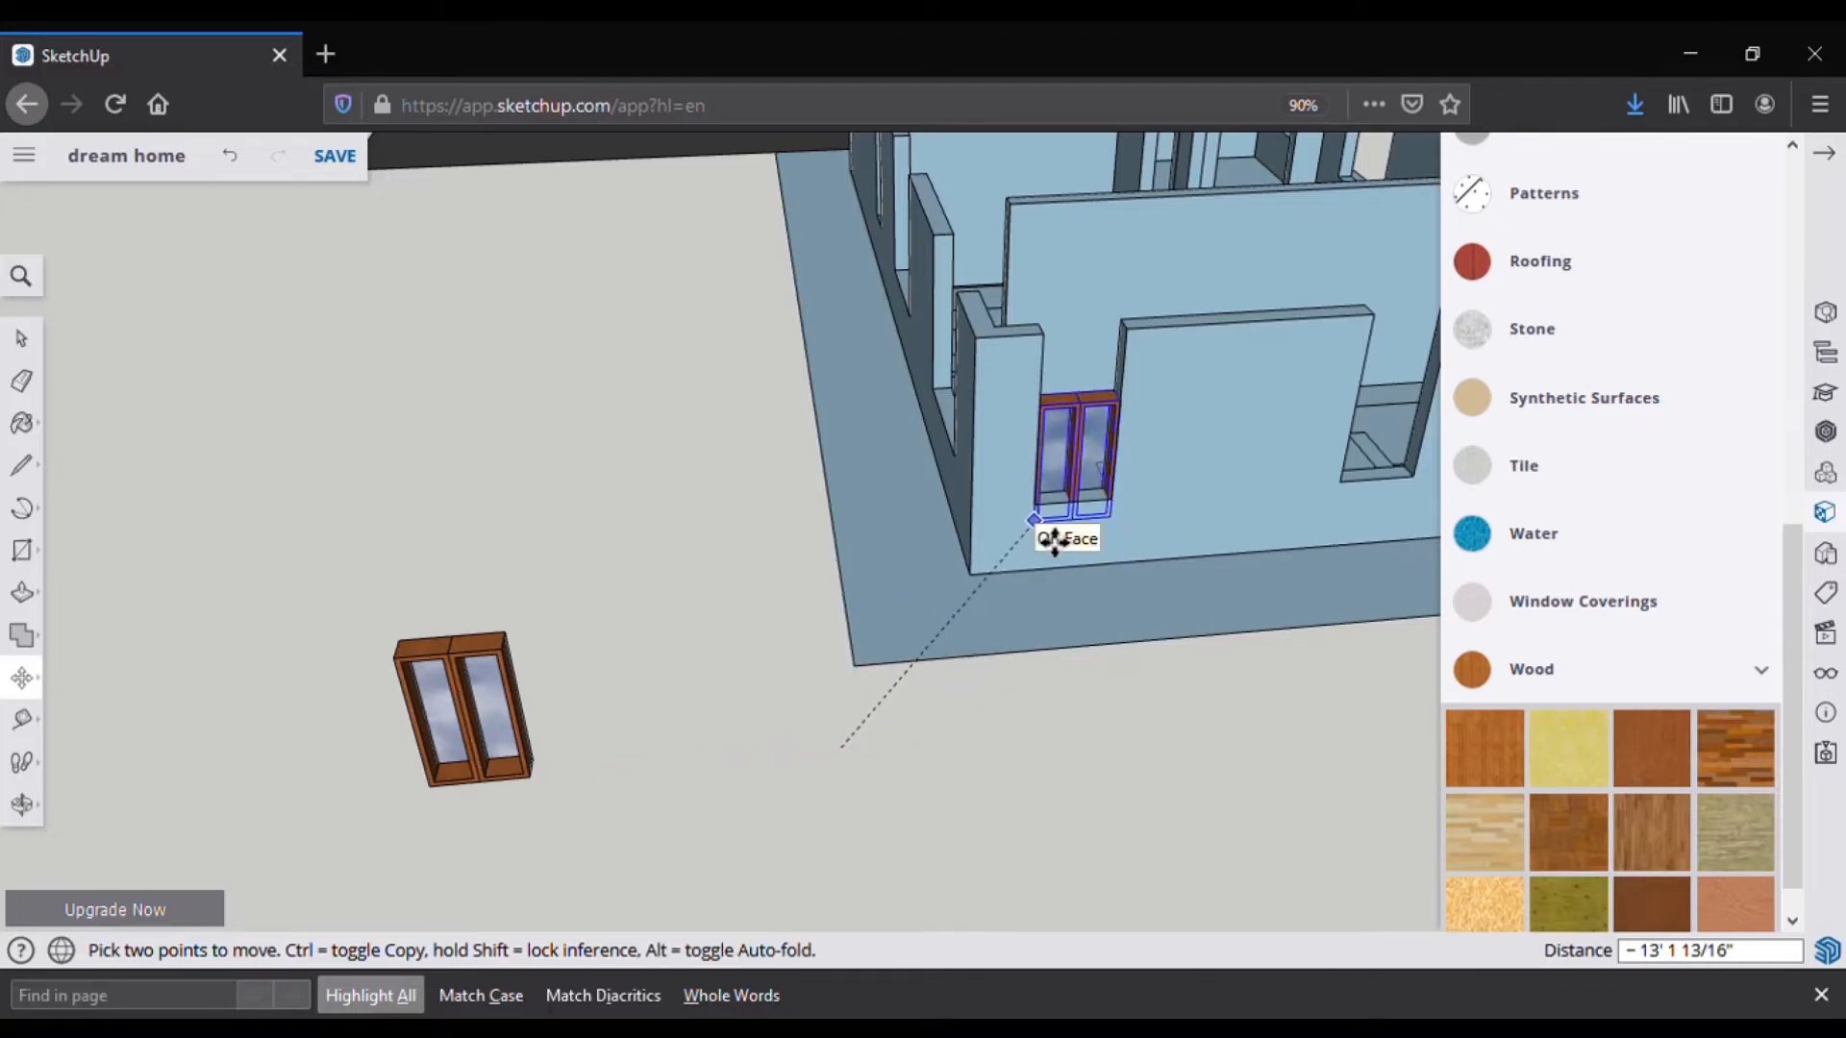
pyautogui.scroll(4, 1052, 524)
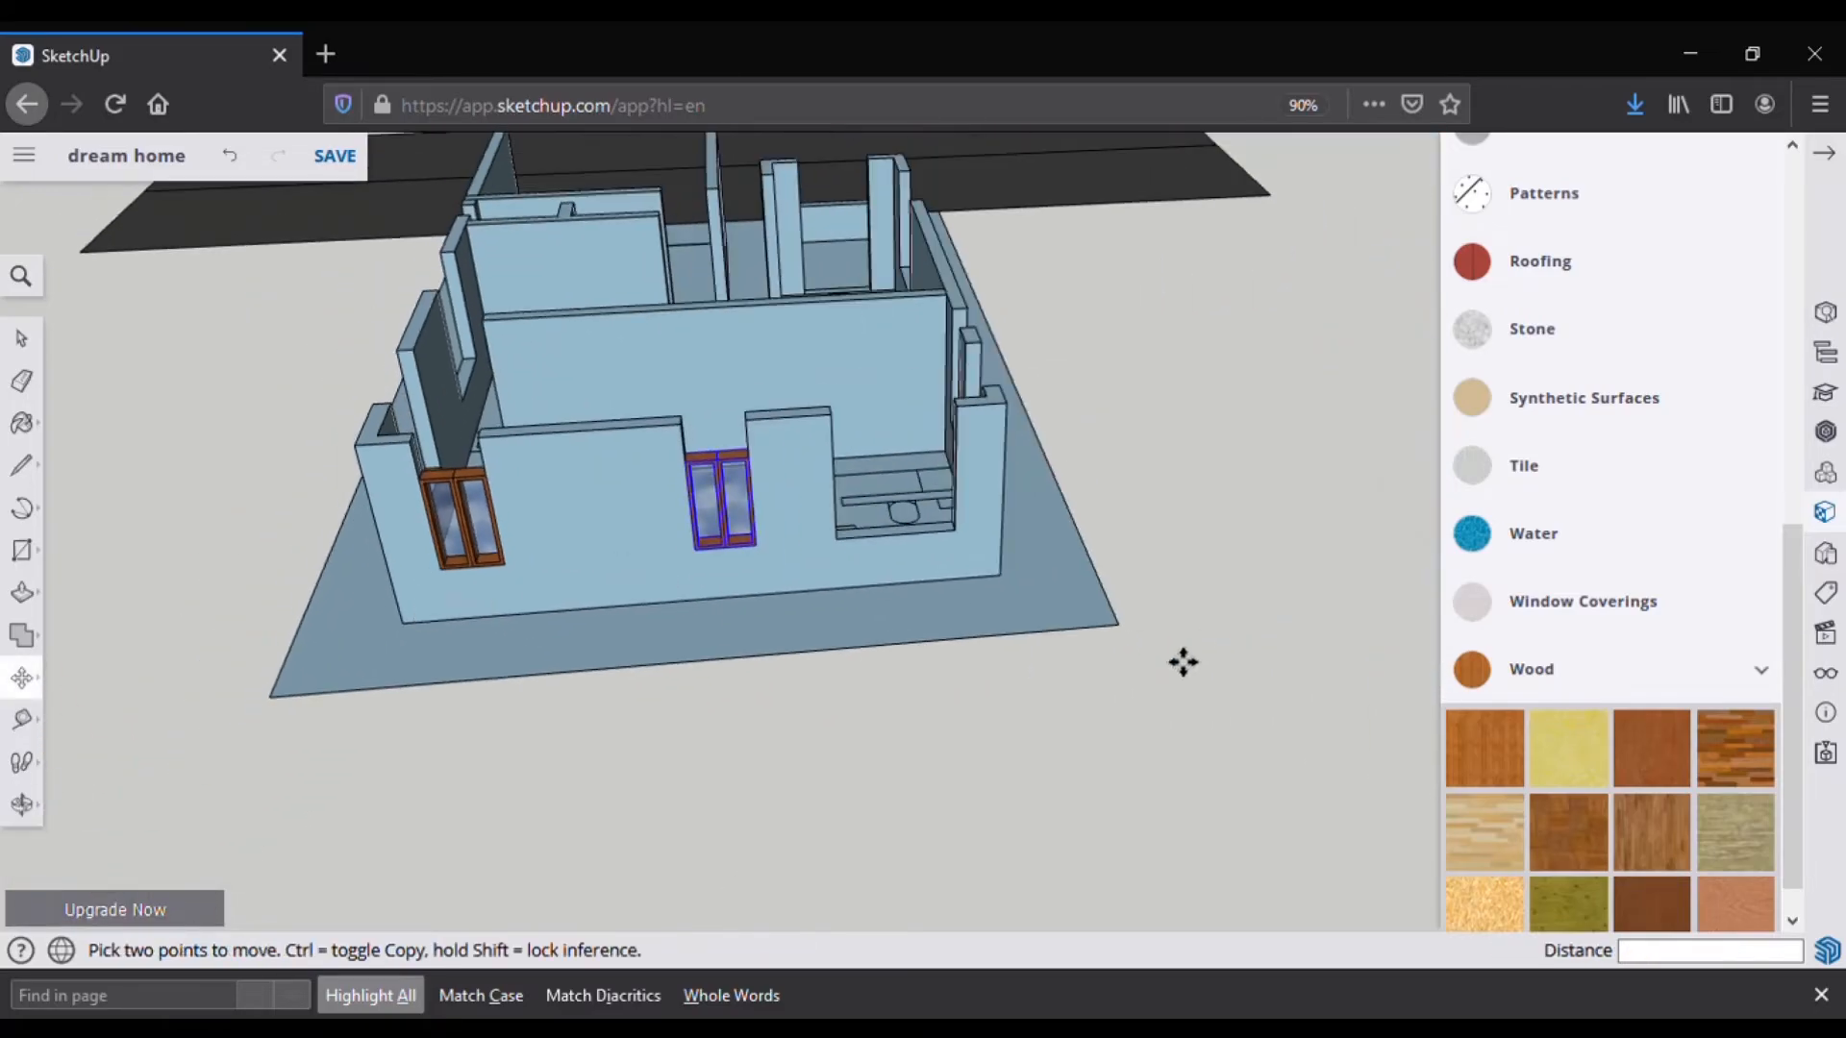
# Step: Draw a measuring line across the bathroom opening in the front wall
pyautogui.moveTo(1182, 660); pyautogui.dragTo(305, 525, button='middle')
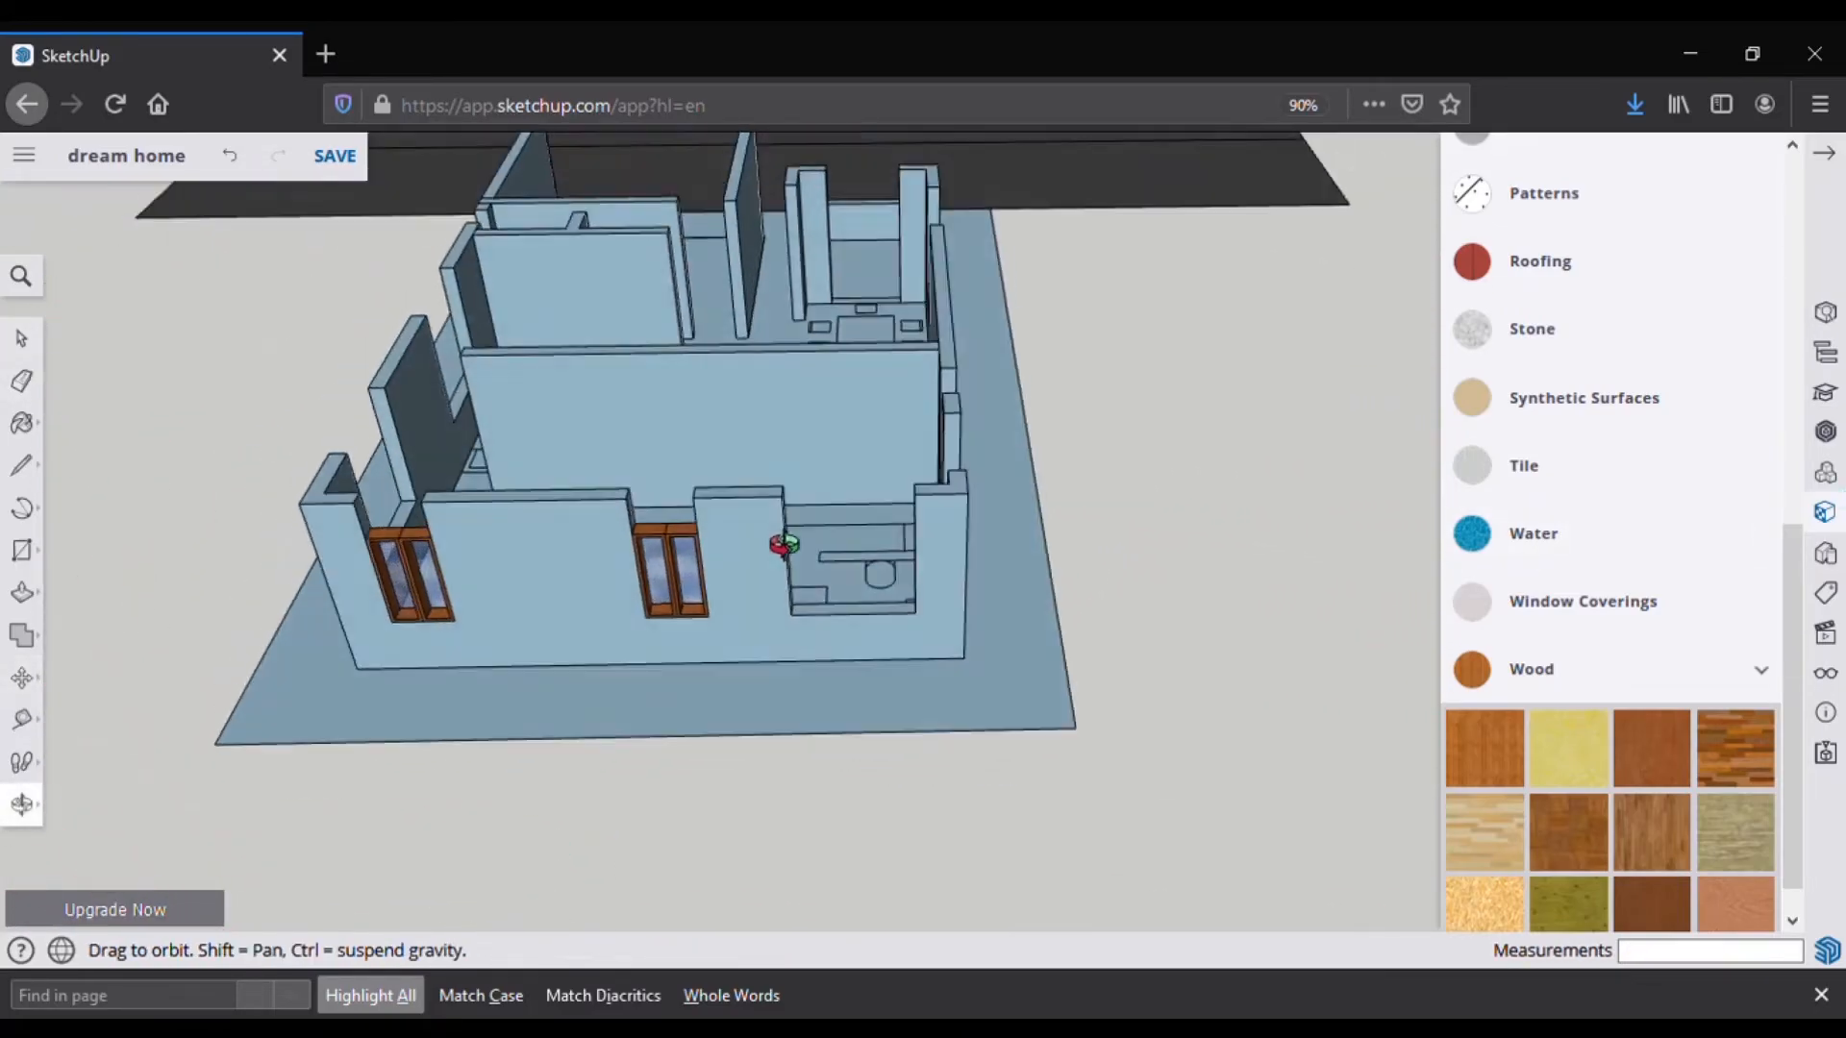
pyautogui.moveTo(777, 574); pyautogui.dragTo(834, 603, button='middle')
pyautogui.scroll(5, 834, 603)
pyautogui.click(21, 465)
pyautogui.click(692, 608)
pyautogui.click(993, 603)
pyautogui.scroll(-4, 827, 652)
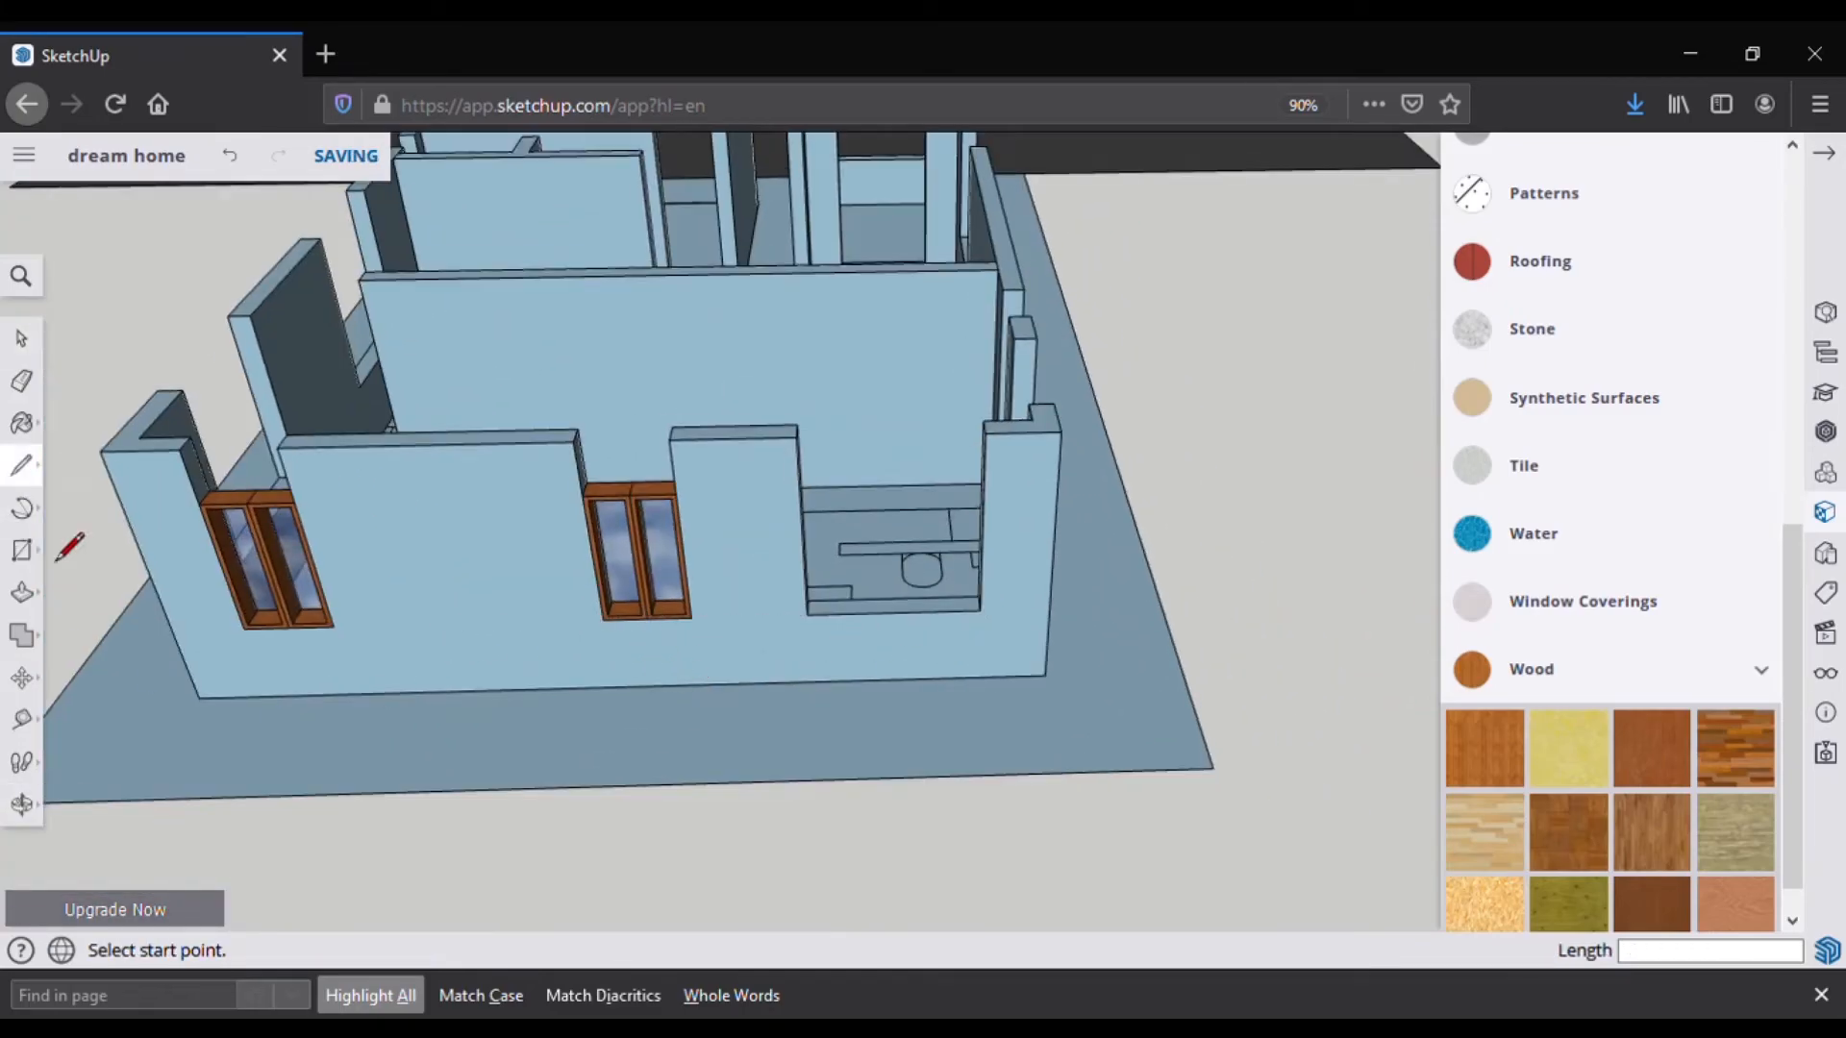
pyautogui.press('space')
pyautogui.scroll(-4, 515, 756)
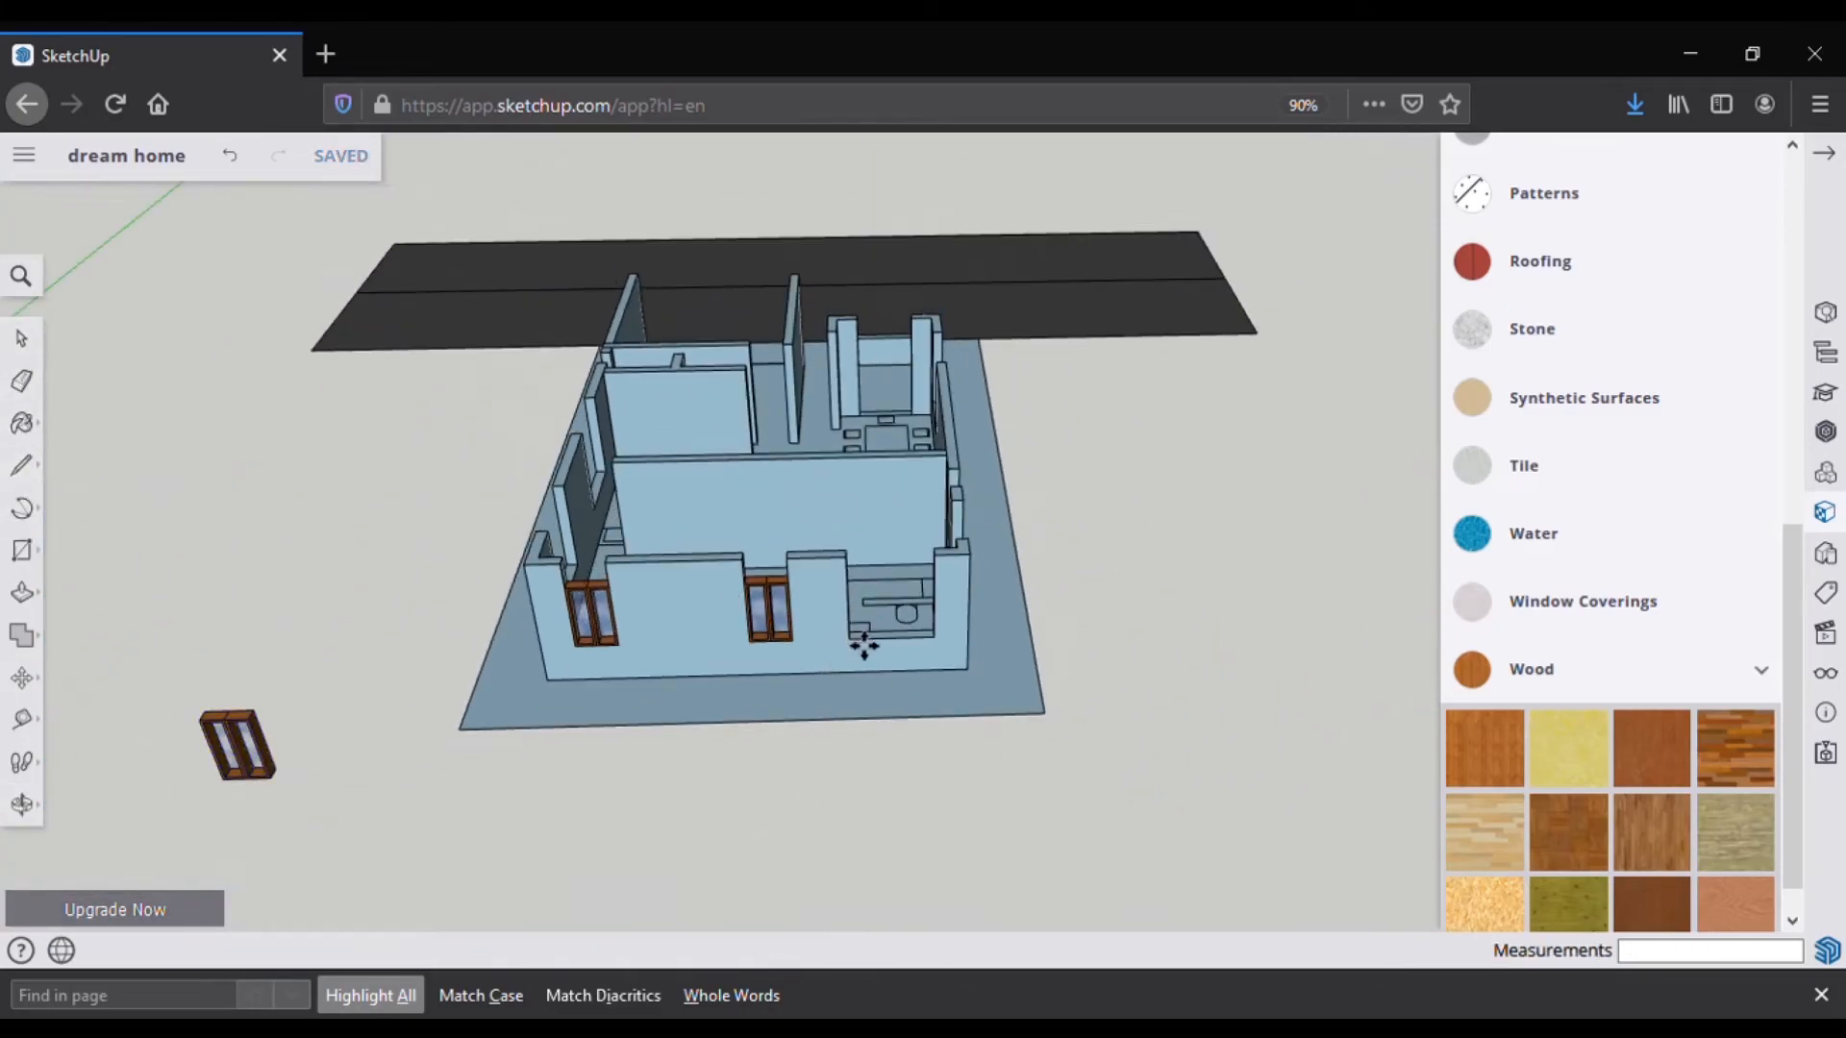
pyautogui.scroll(6, 876, 668)
# Step: Set the window into the bathroom opening, copy it, and measure the next opening
pyautogui.click(815, 655)
pyautogui.press('ctrl')
pyautogui.click(901, 654)
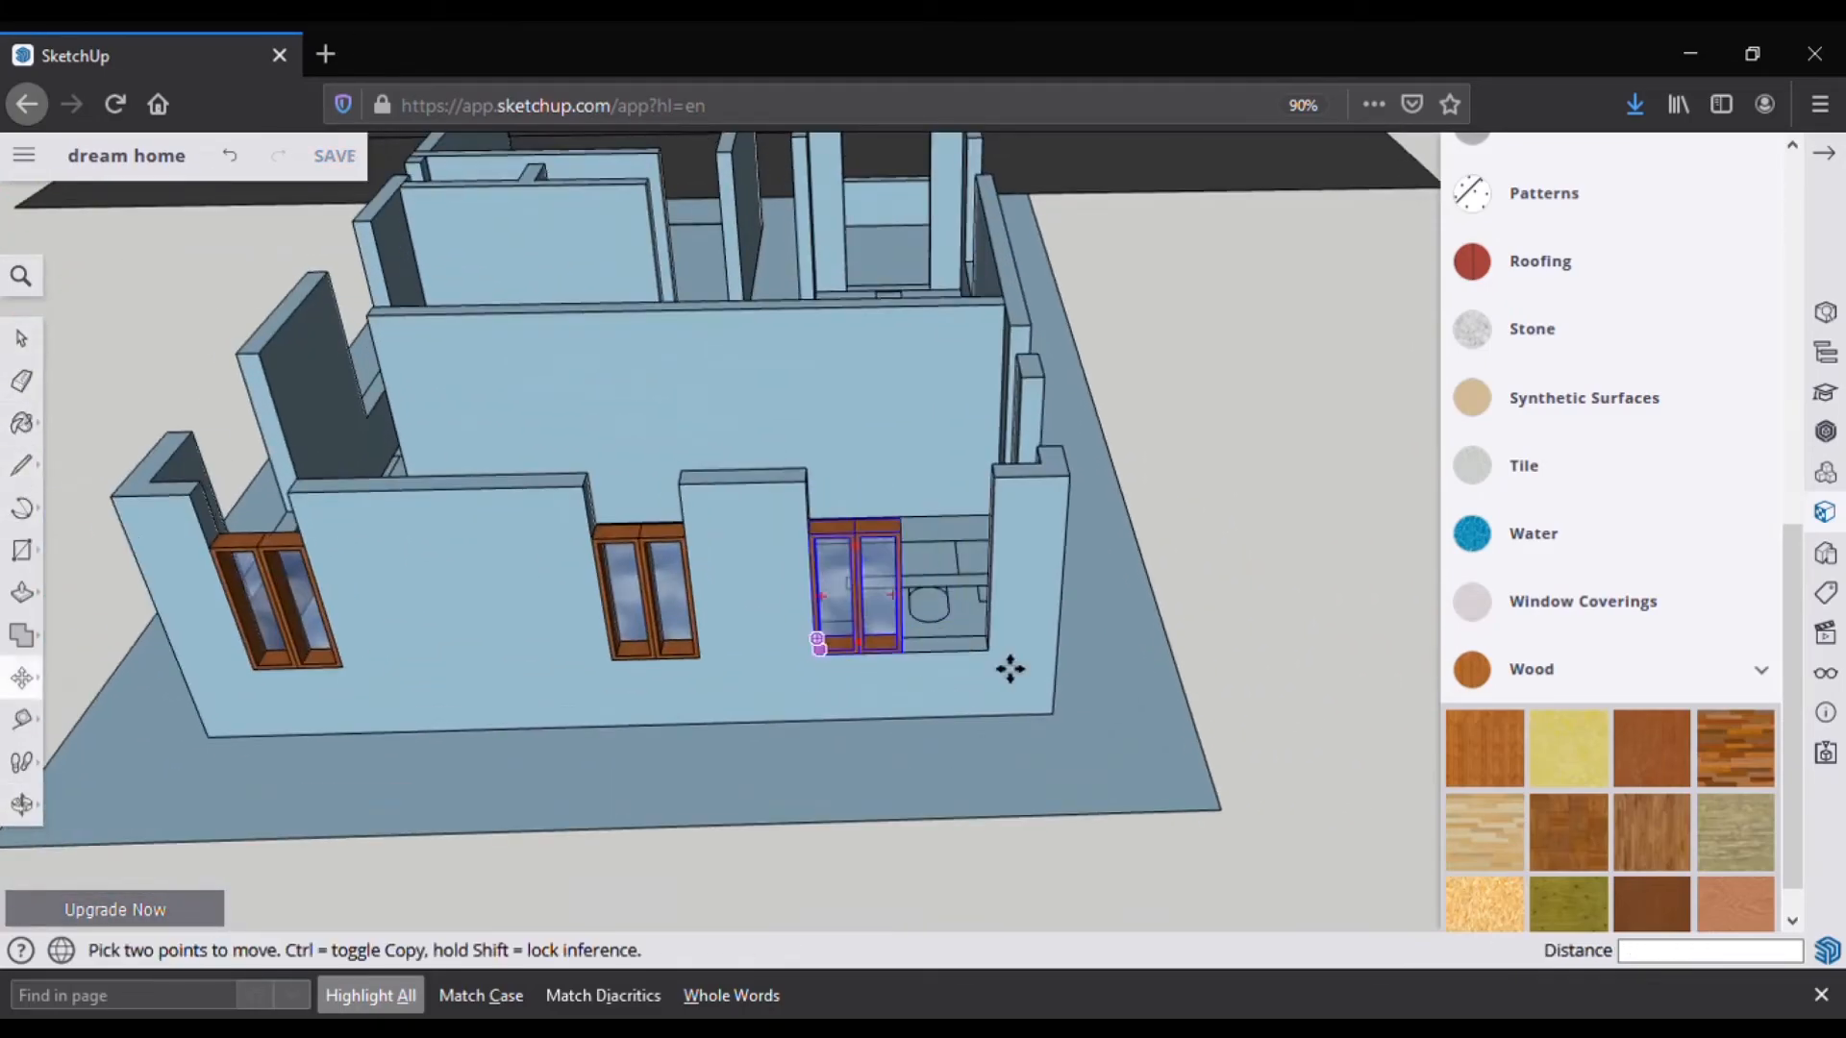
pyautogui.moveTo(931, 672); pyautogui.dragTo(268, 647, button='middle')
pyautogui.scroll(-4, 384, 615)
pyautogui.moveTo(384, 616); pyautogui.dragTo(1345, 596, button='middle')
pyautogui.click(22, 466)
pyautogui.click(912, 729)
# Step: Paste a window copy at the lower left and rotate it 90°
pyautogui.hotkey('ctrl', 'v')
pyautogui.click(314, 898)
pyautogui.click(21, 635)
pyautogui.click(20, 680)
pyautogui.click(100, 682)
pyautogui.click(332, 746)
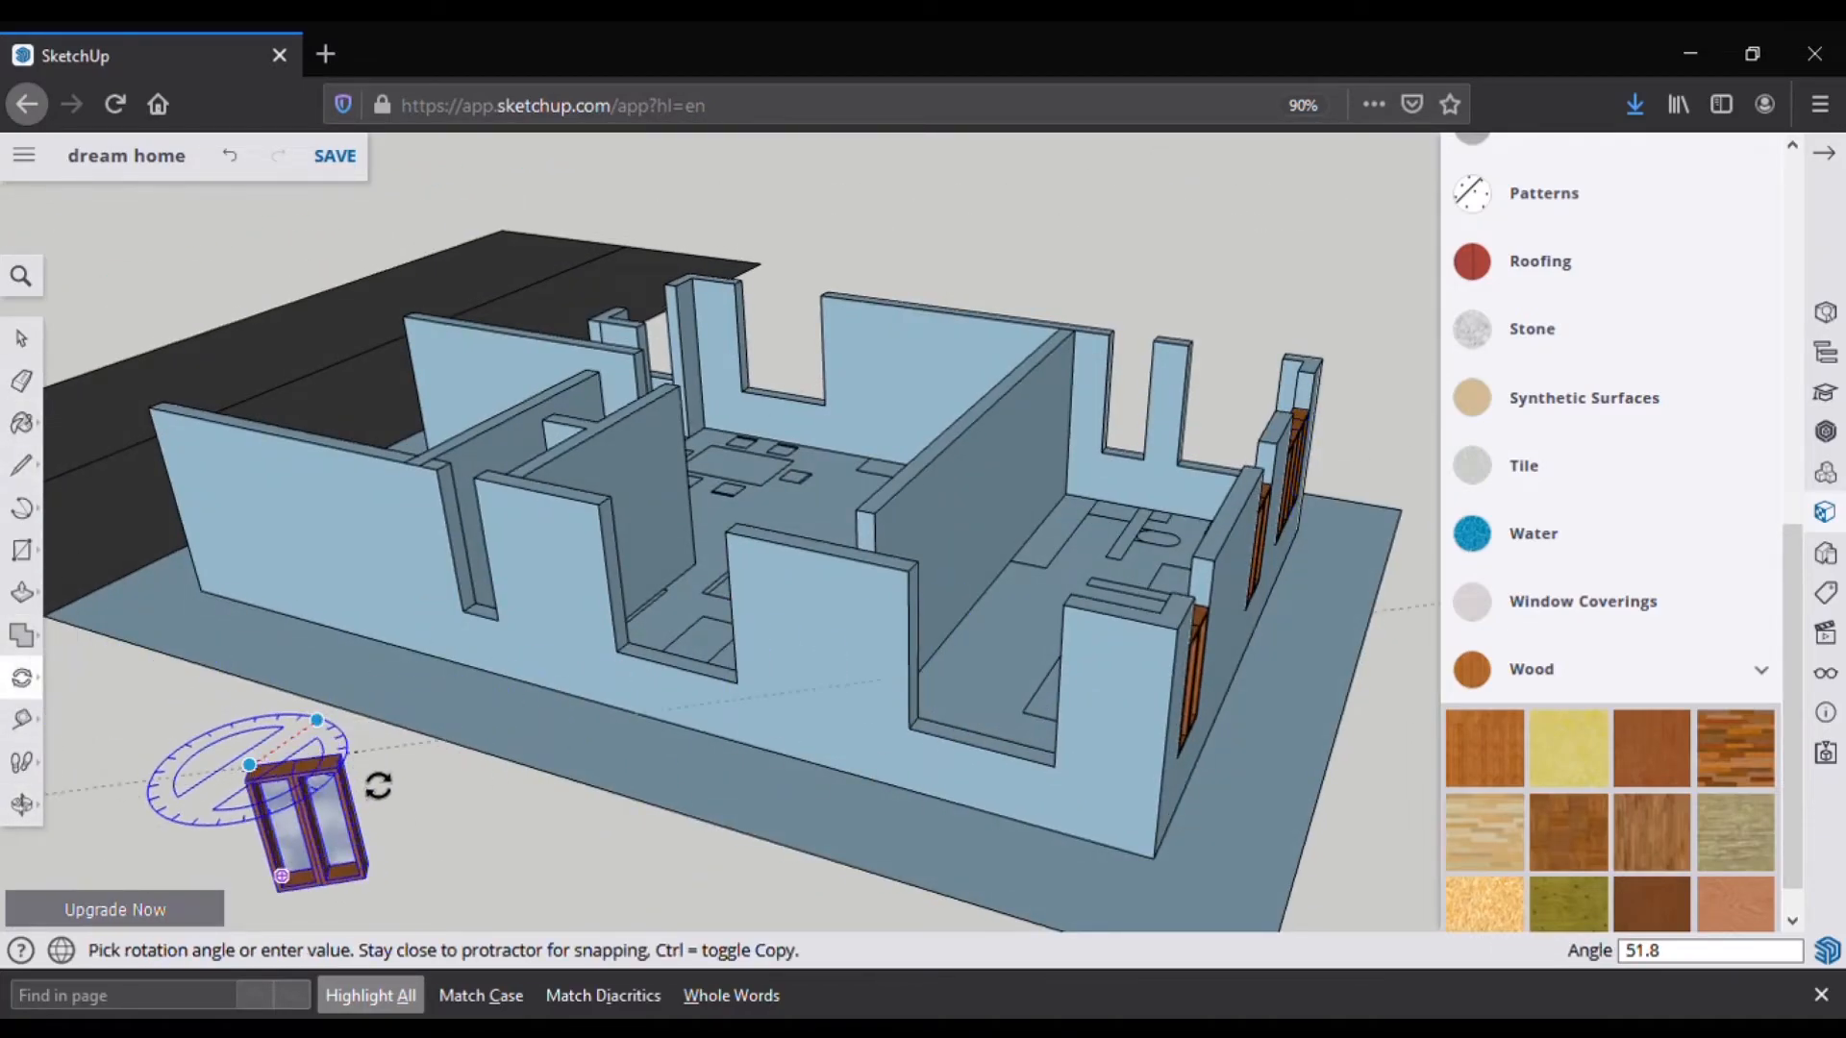
pyautogui.click(376, 778)
pyautogui.scroll(-1, 281, 675)
# Step: Select the rotated window and place a copy in a wall opening
pyautogui.click(33, 683)
pyautogui.click(76, 636)
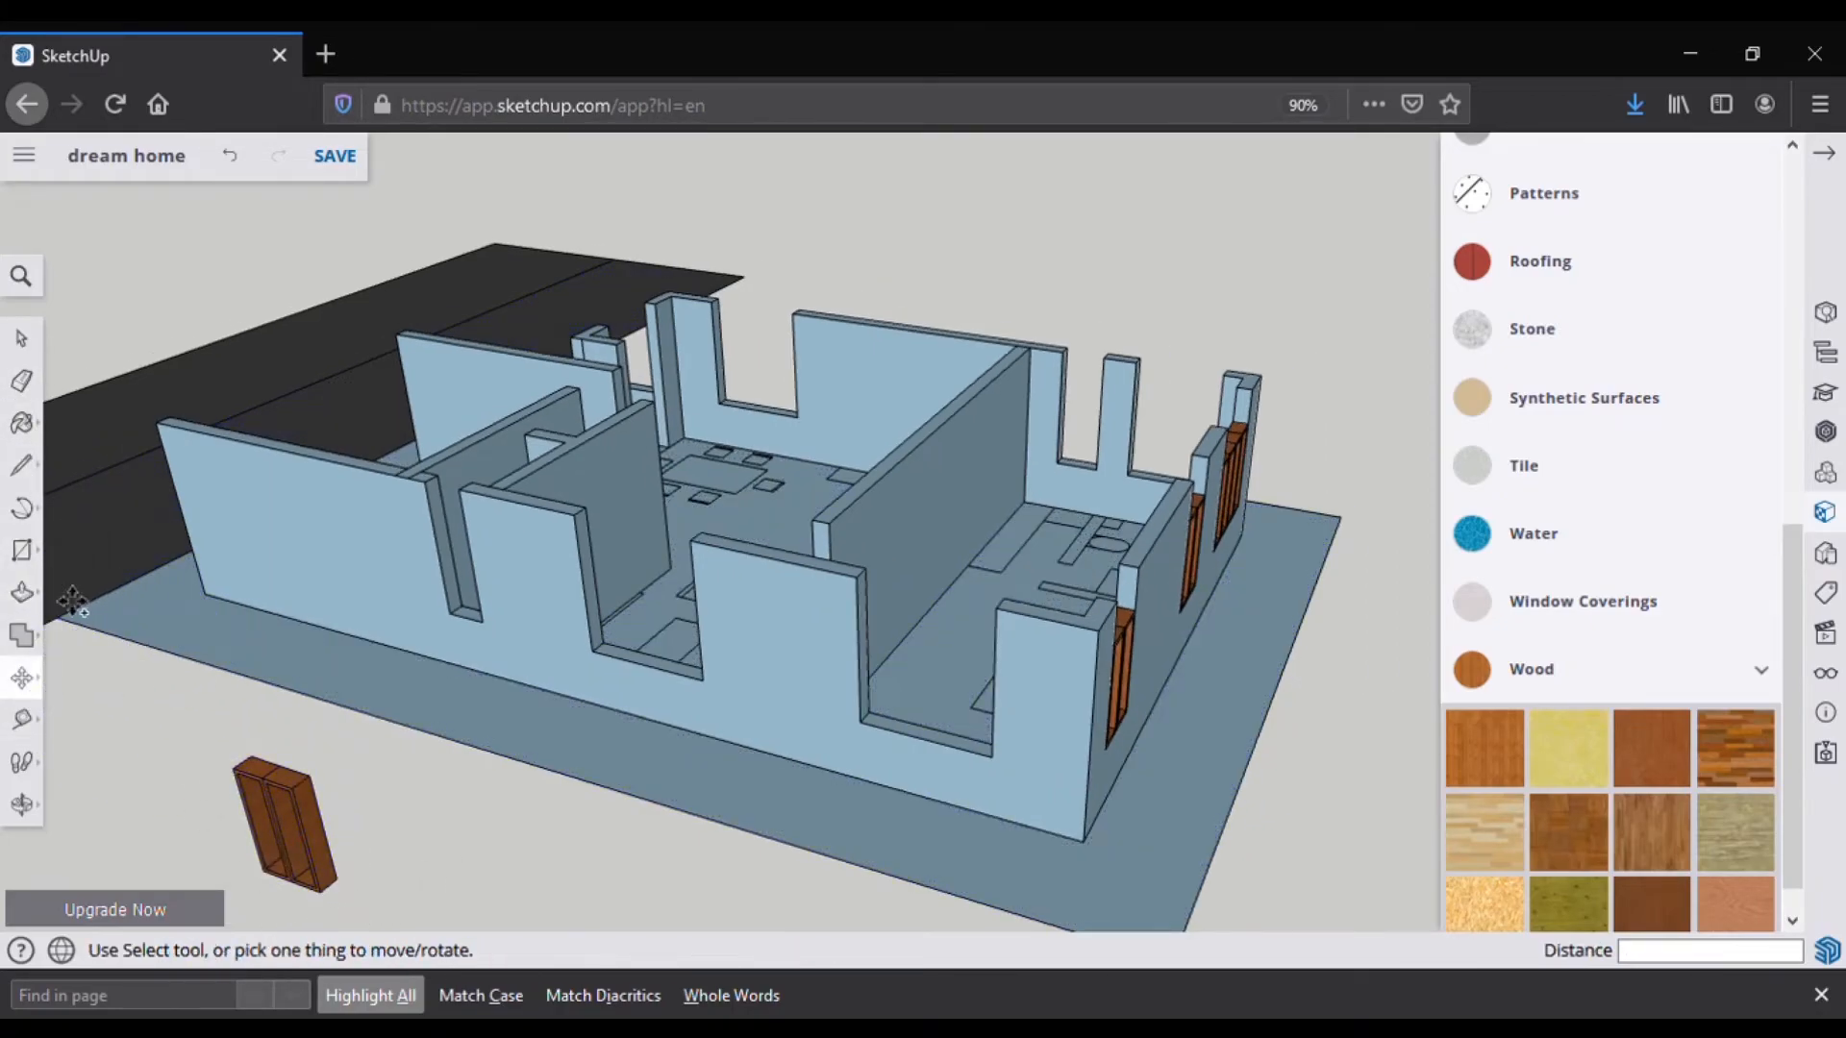
pyautogui.press('space')
pyautogui.moveTo(172, 697); pyautogui.dragTo(366, 930)
pyautogui.click(991, 757)
# Step: Paste window copies into three more openings along the wall
pyautogui.hotkey('ctrl', 'v')
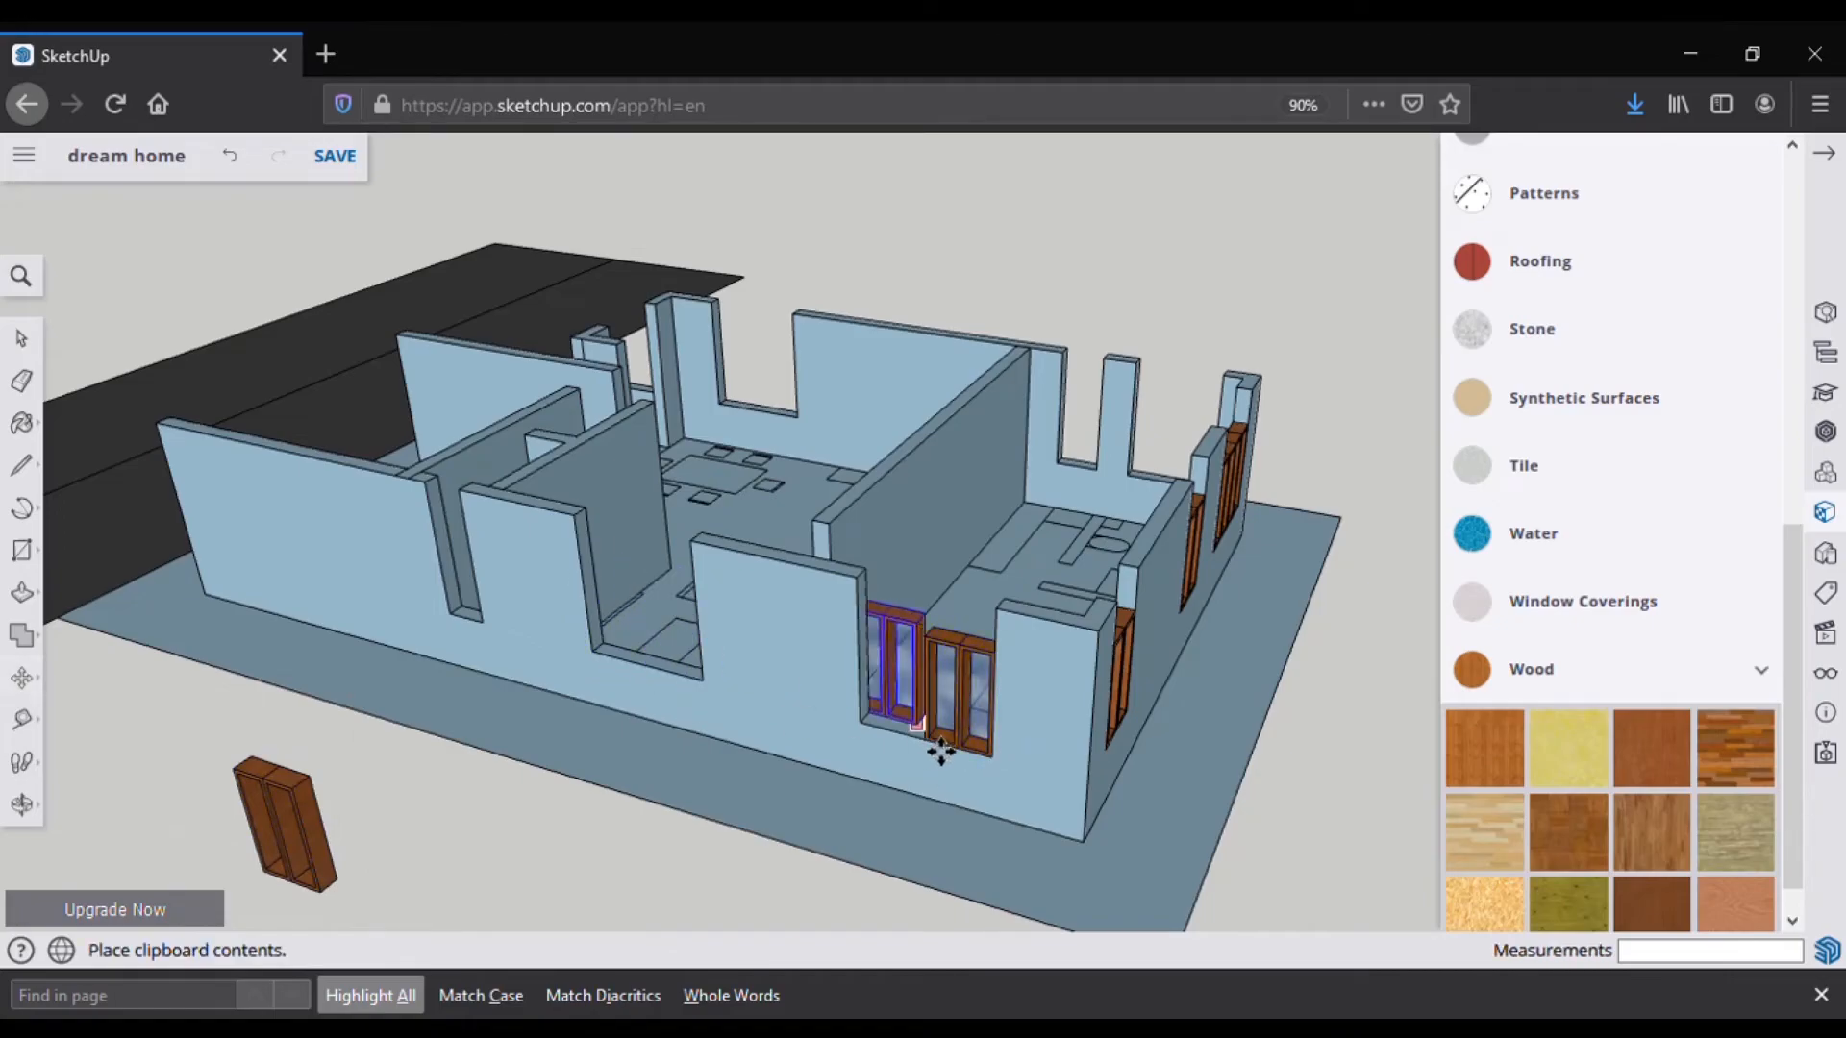
pyautogui.click(927, 740)
pyautogui.hotkey('ctrl', 'v')
pyautogui.click(702, 679)
pyautogui.hotkey('ctrl', 'v')
pyautogui.click(591, 651)
pyautogui.moveTo(701, 823); pyautogui.dragTo(947, 677, button='middle')
# Step: Paste further window copies into openings on the other side of the house
pyautogui.hotkey('ctrl', 'v')
pyautogui.click(1075, 680)
pyautogui.hotkey('ctrl', 'v')
pyautogui.scroll(5, 1162, 688)
pyautogui.moveTo(1162, 688)
pyautogui.mouseDown(button='middle')
pyautogui.moveTo(973, 784)
pyautogui.moveTo(783, 753)
pyautogui.moveTo(567, 678)
pyautogui.moveTo(845, 663)
pyautogui.moveTo(731, 663)
pyautogui.mouseUp(button='middle')
pyautogui.click(973, 783)
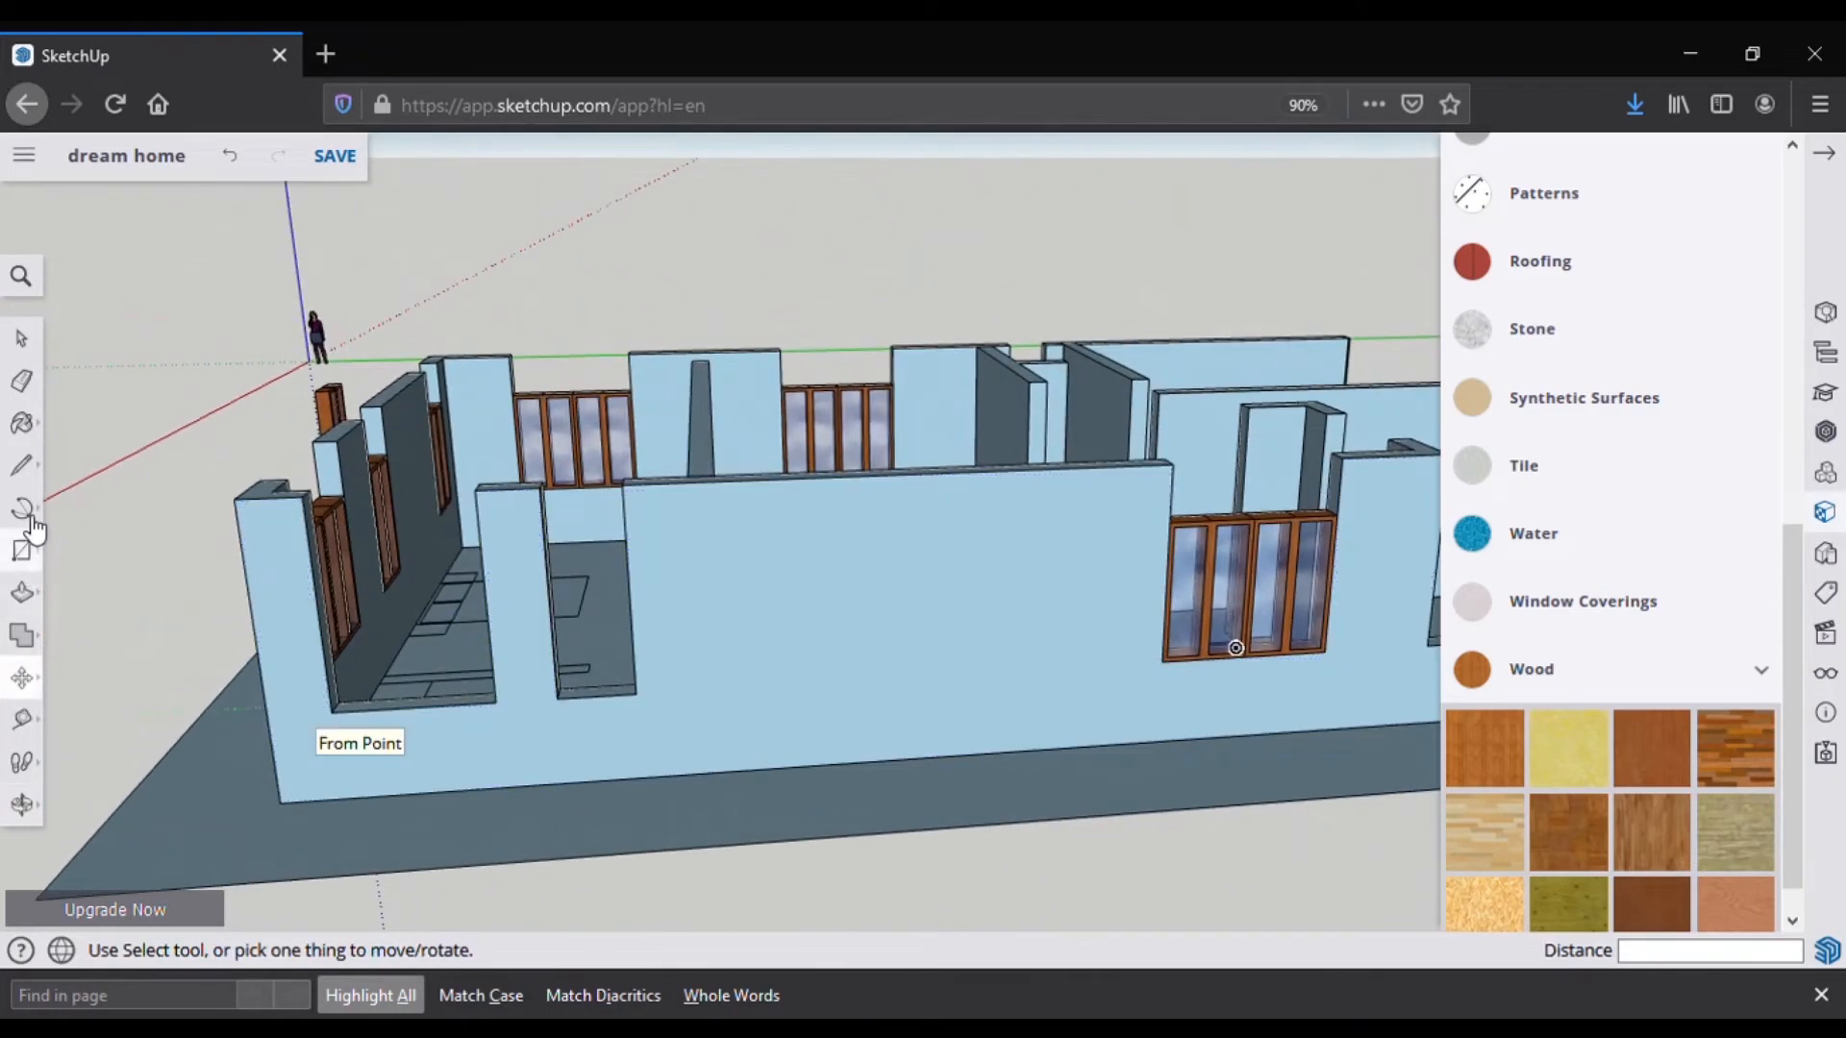
# Step: Start a line at a wall corner and leave a spare window copy beside the model
pyautogui.click(21, 465)
pyautogui.click(342, 743)
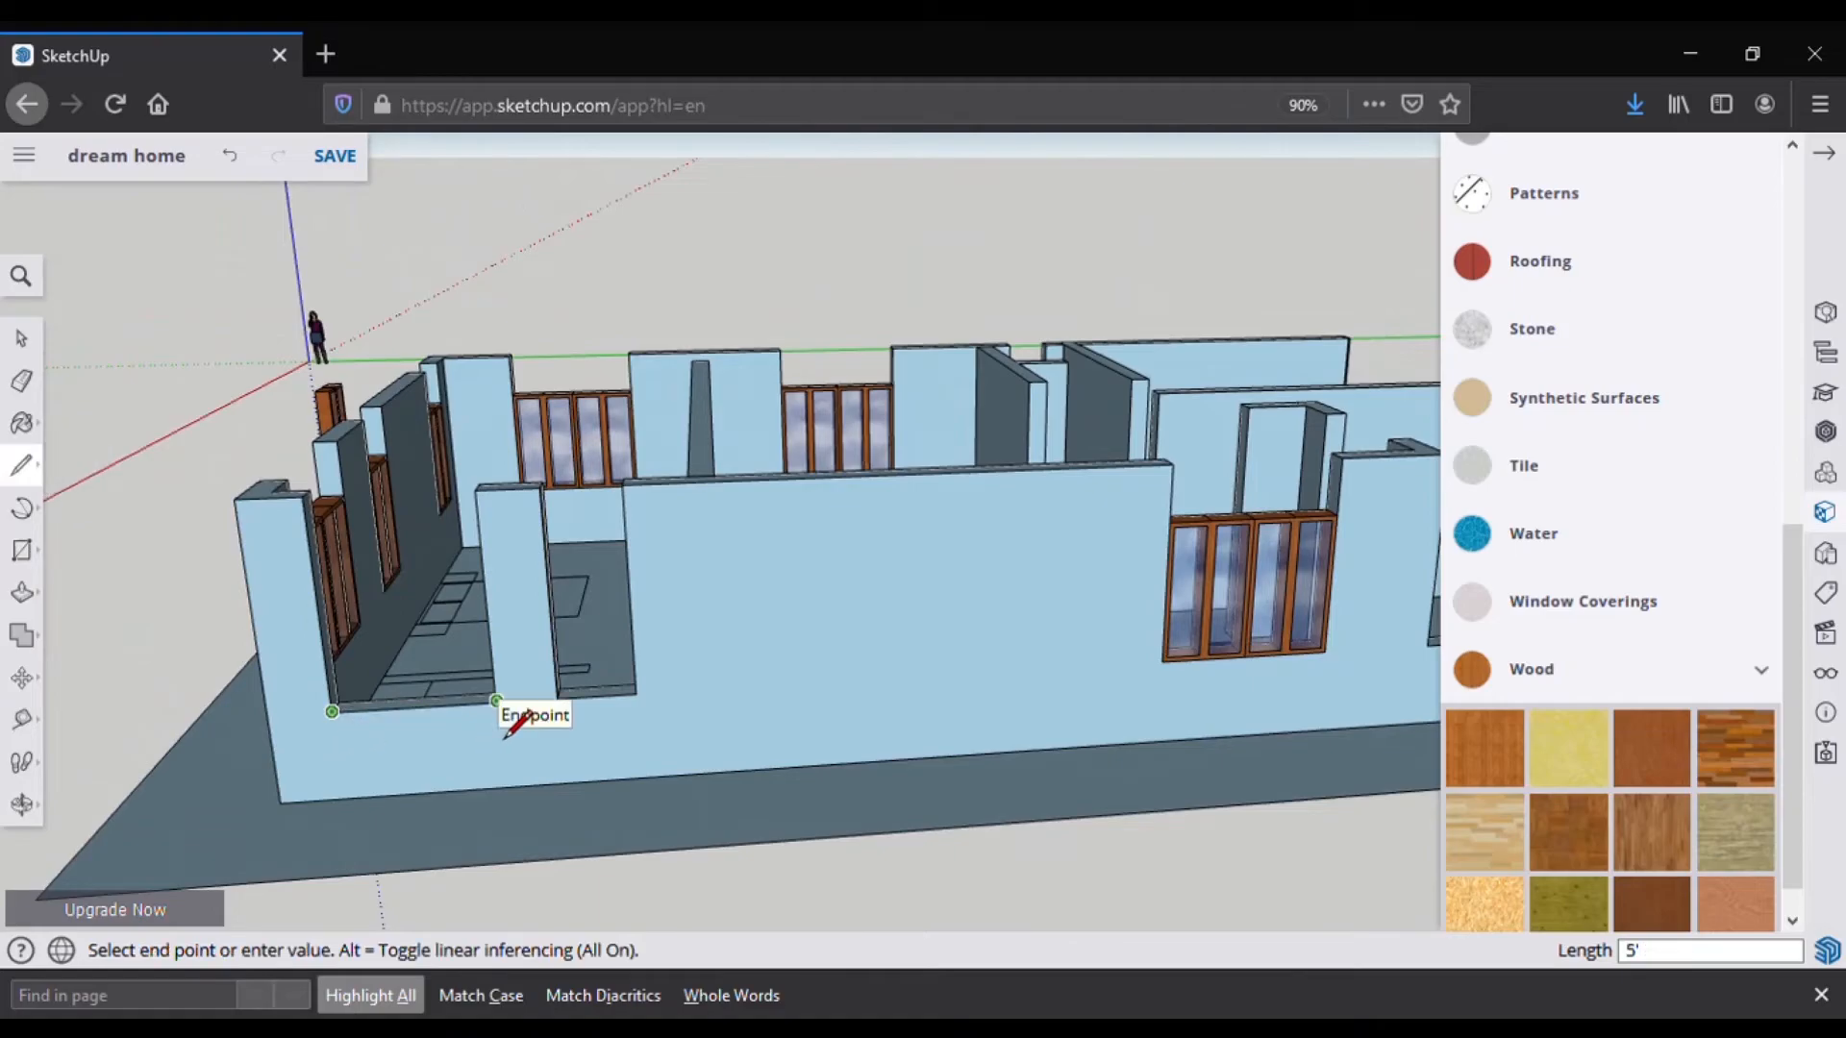
pyautogui.scroll(-5, 847, 781)
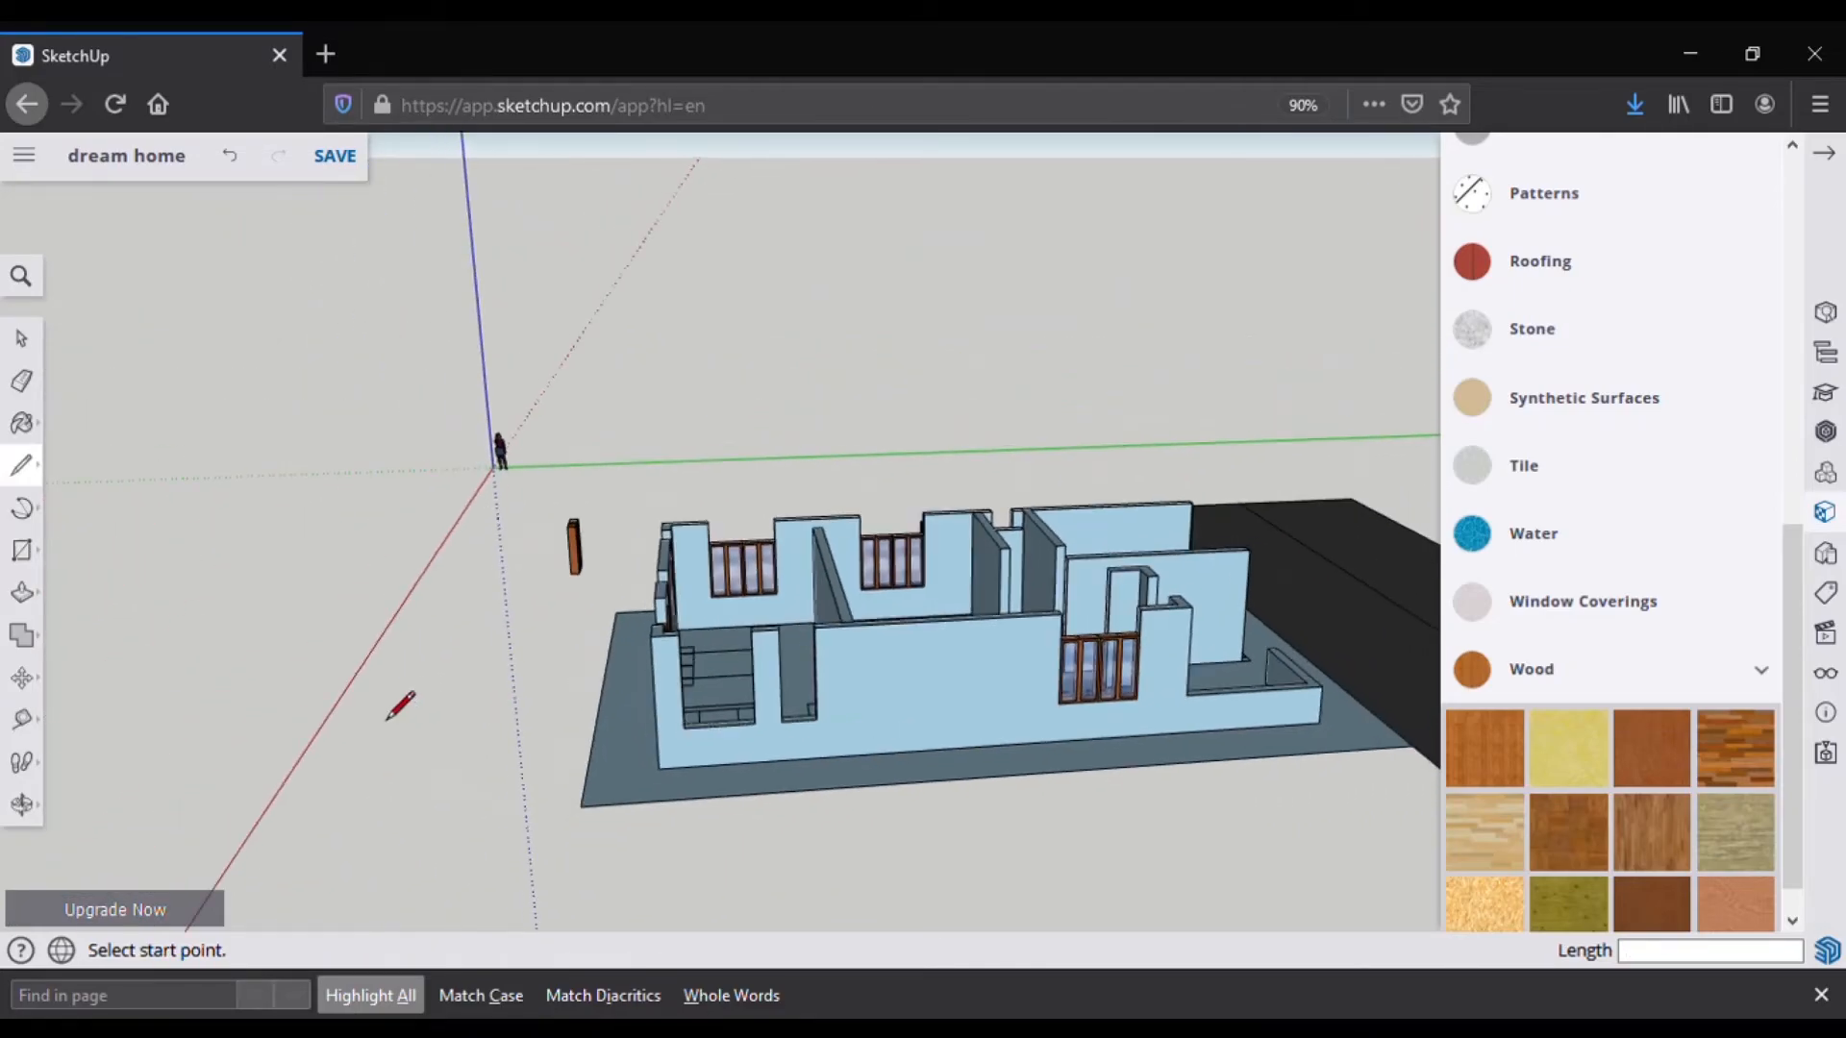
pyautogui.click(432, 815)
pyautogui.scroll(2, 461, 680)
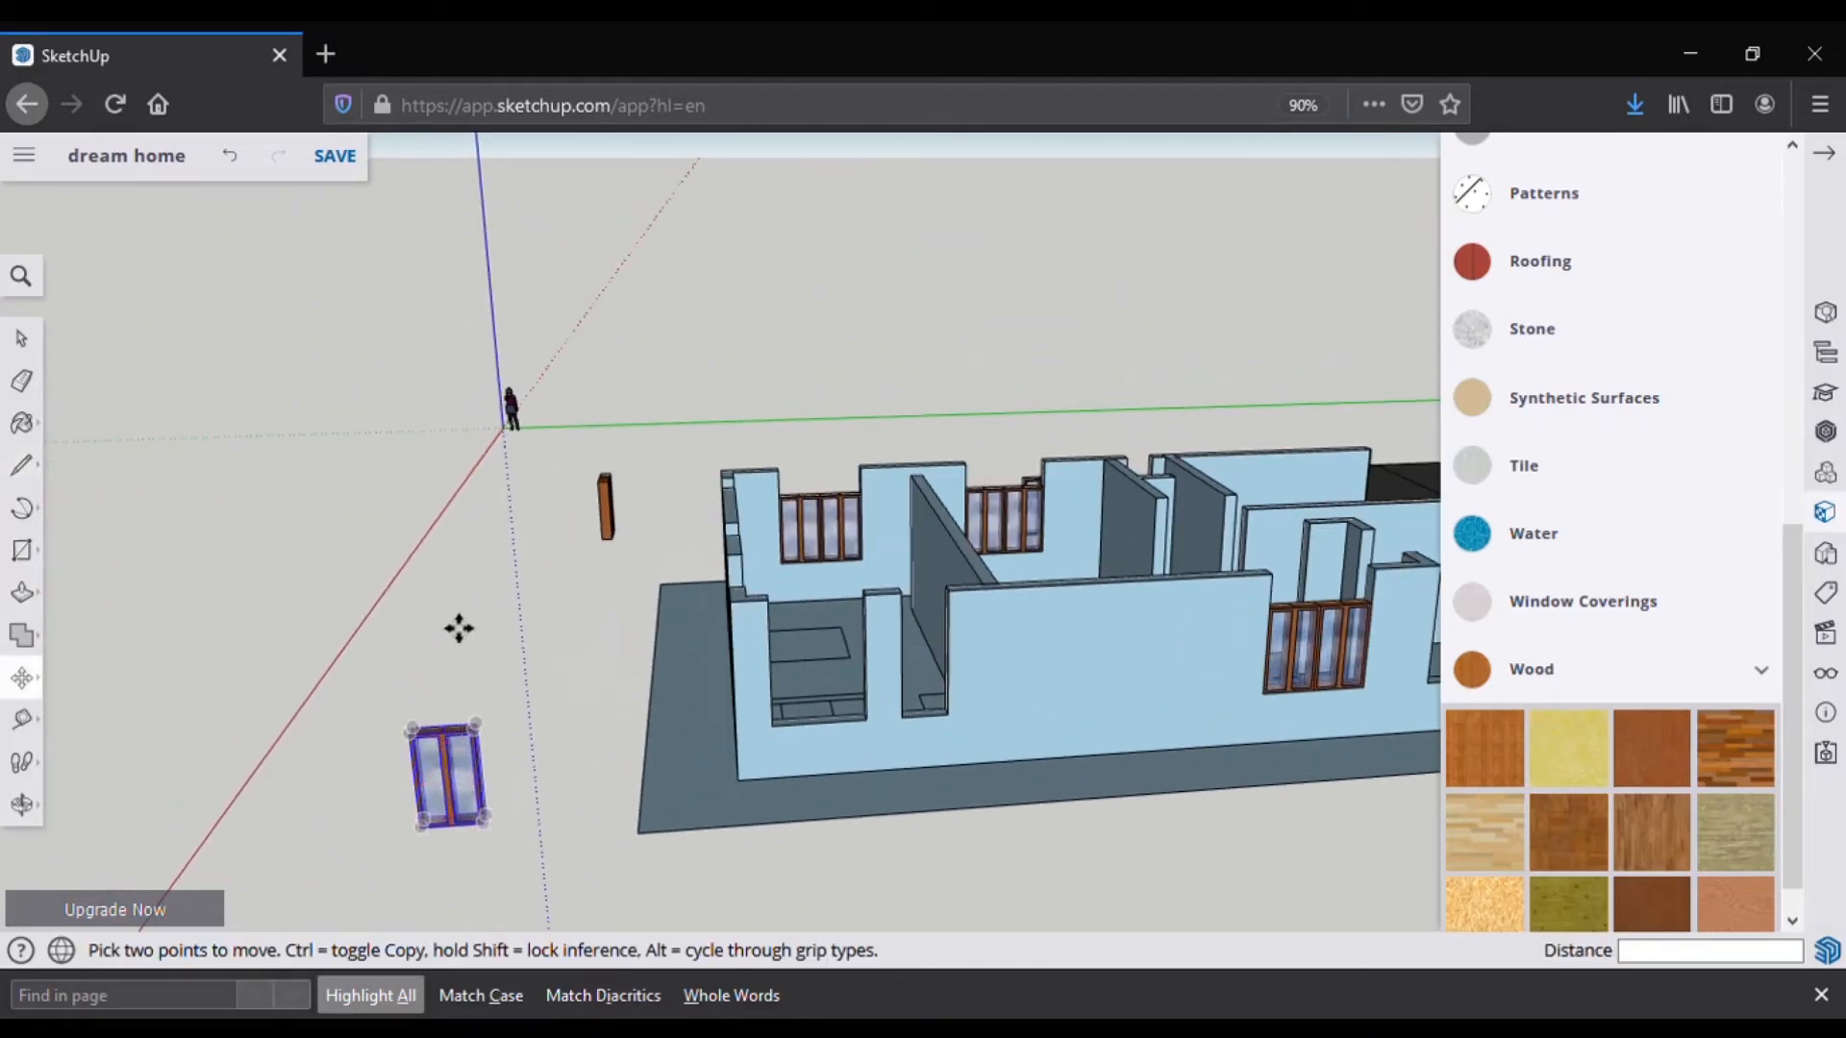
pyautogui.click(43, 718)
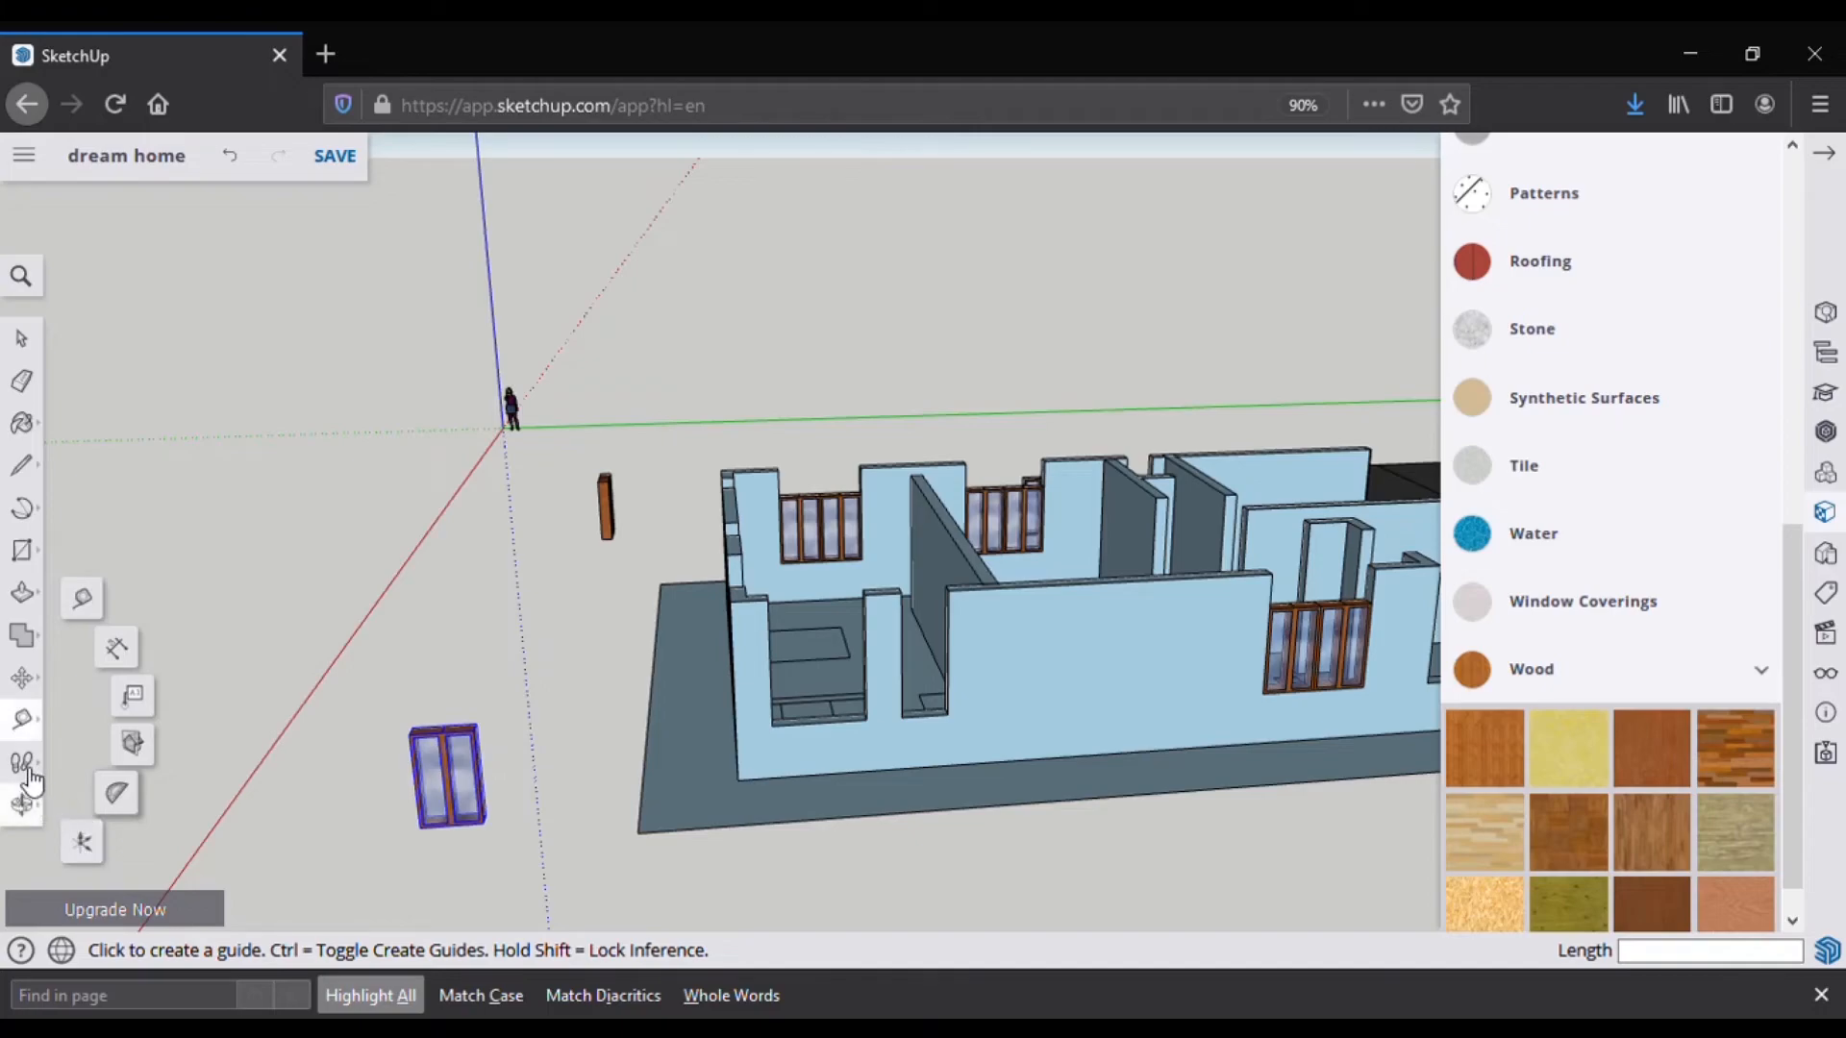
# Step: Scale the spare window to 2.5' wide, undoing an initial 5' resize
pyautogui.click(24, 680)
pyautogui.click(83, 727)
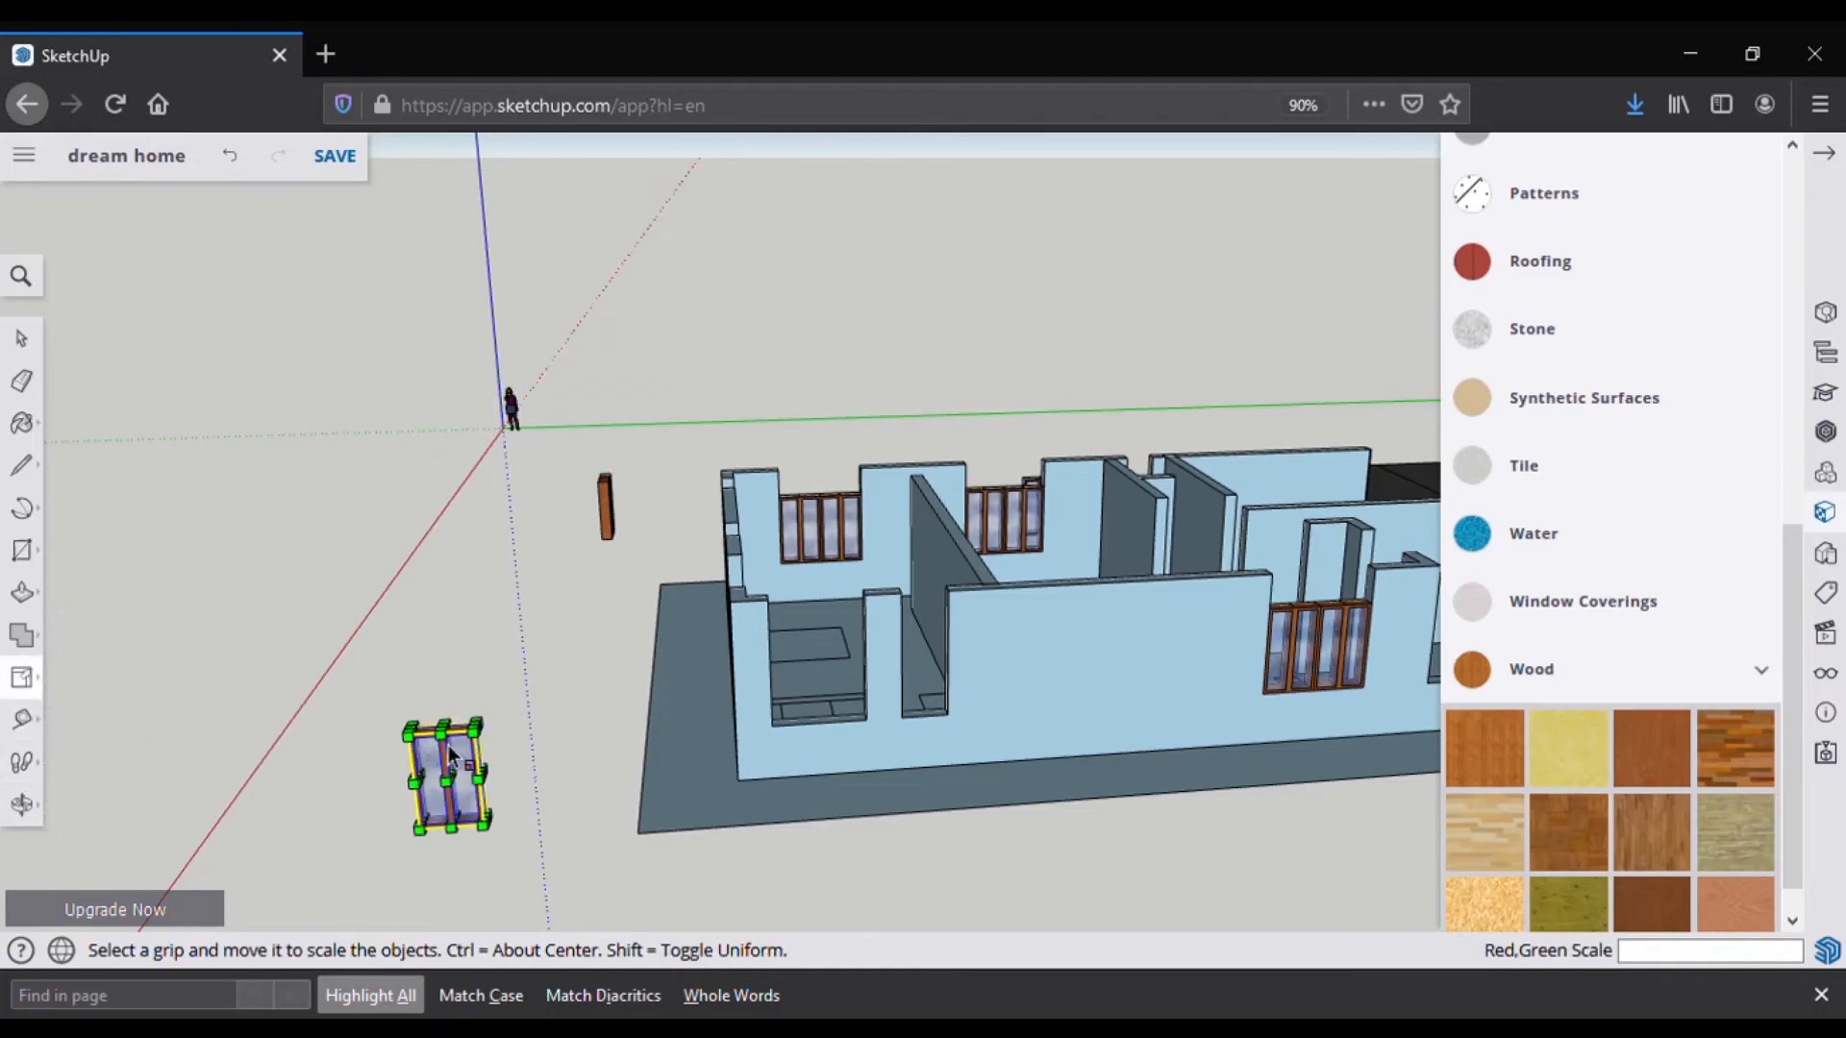
pyautogui.moveTo(486, 807); pyautogui.dragTo(482, 807)
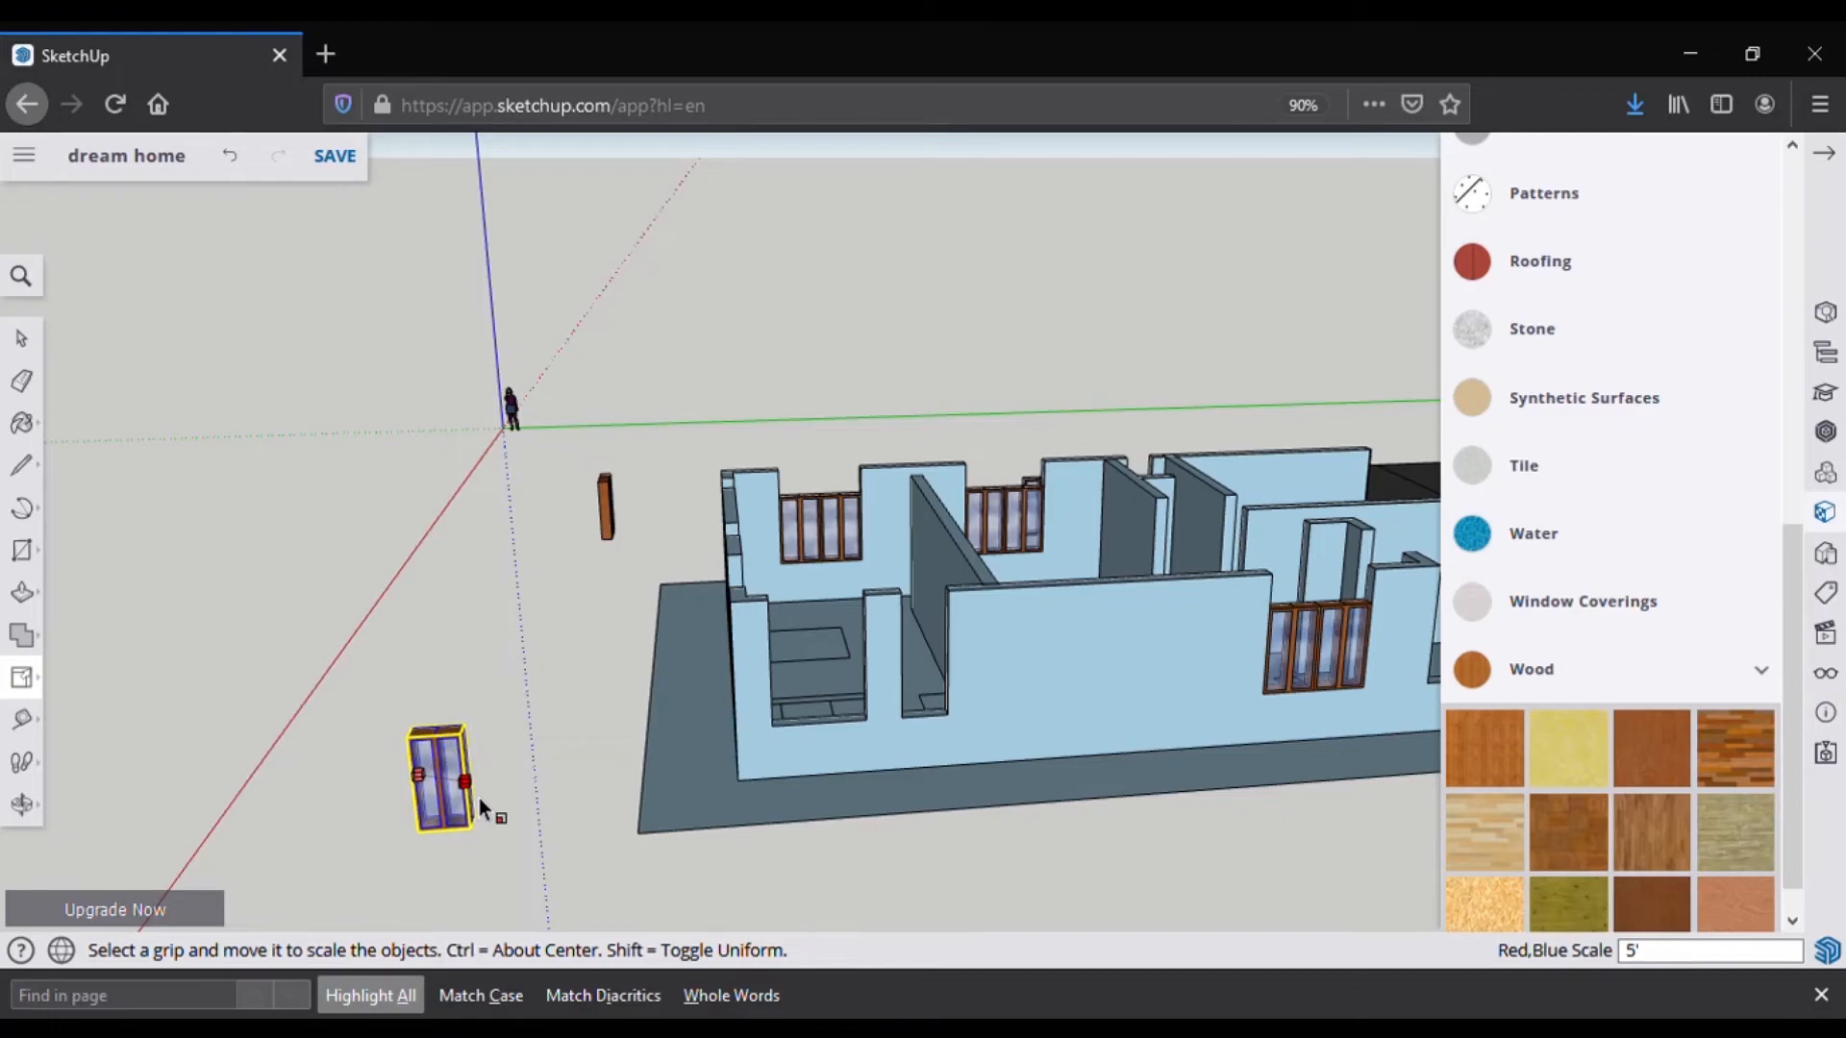
pyautogui.press('Return')
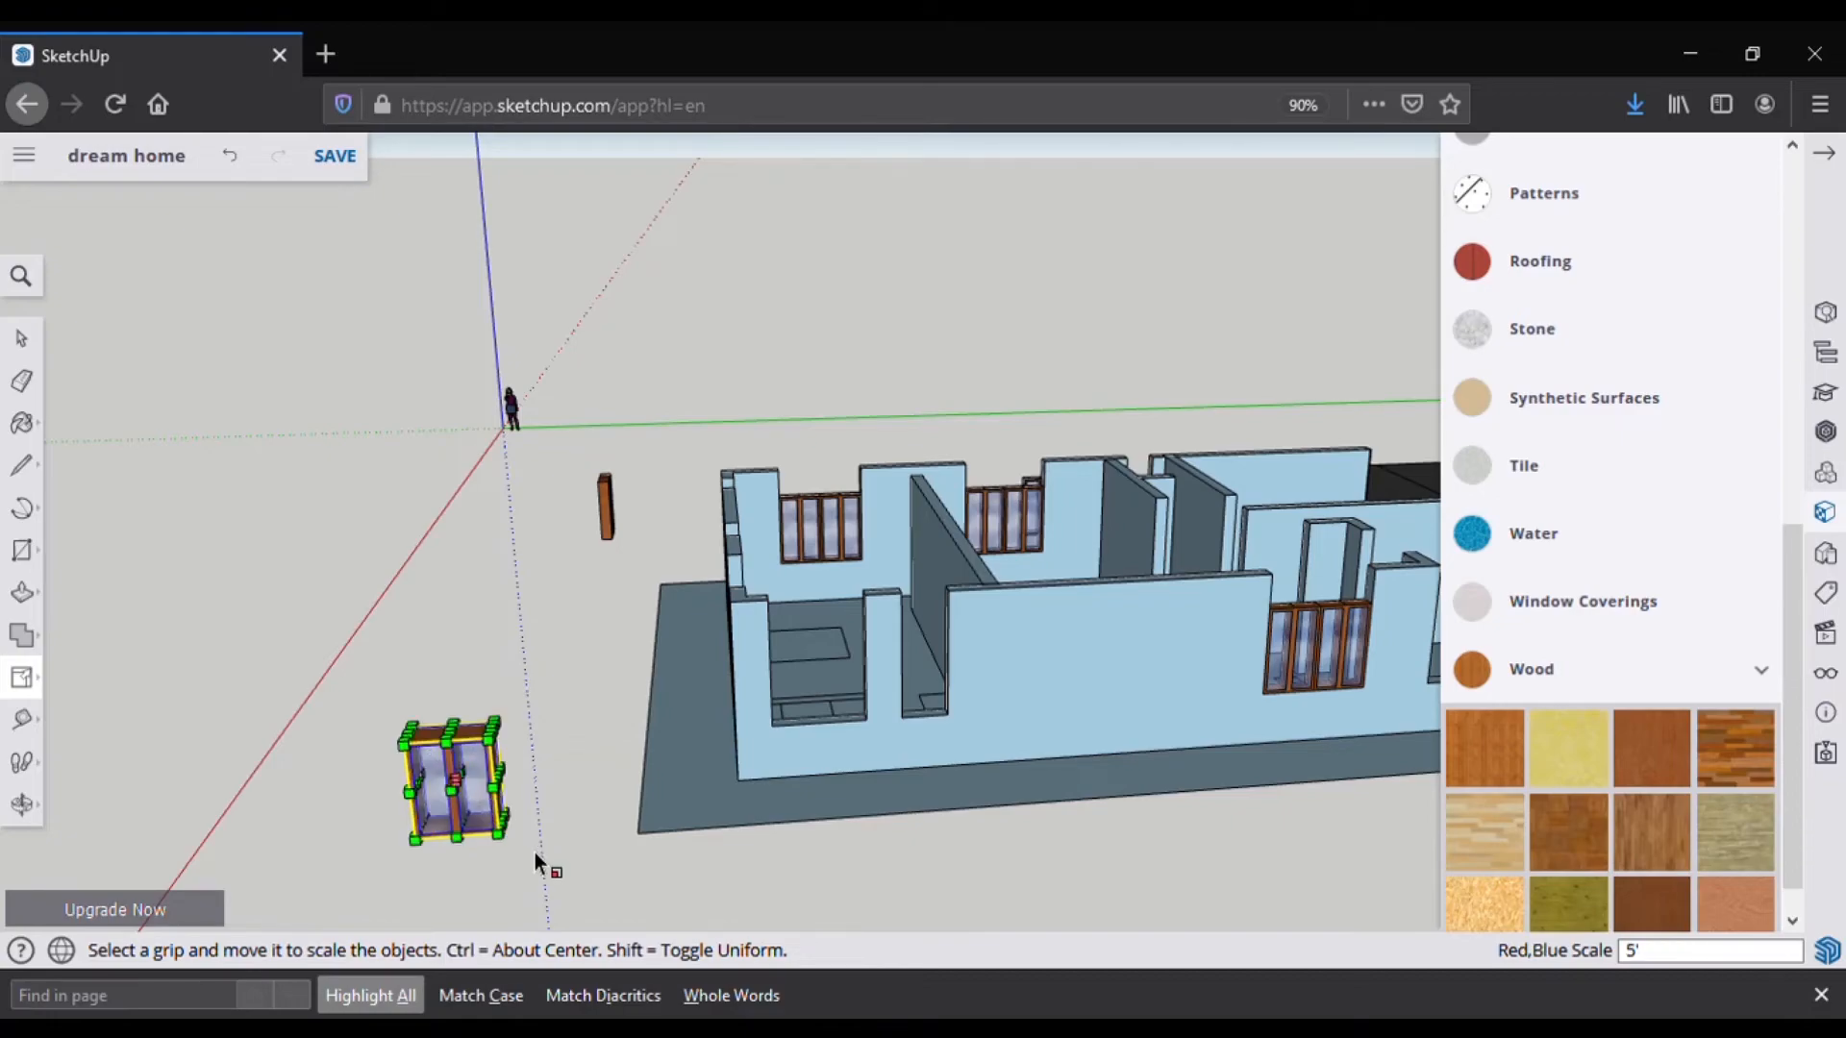
pyautogui.hotkey('ctrl', 'z')
pyautogui.moveTo(482, 805); pyautogui.dragTo(468, 802)
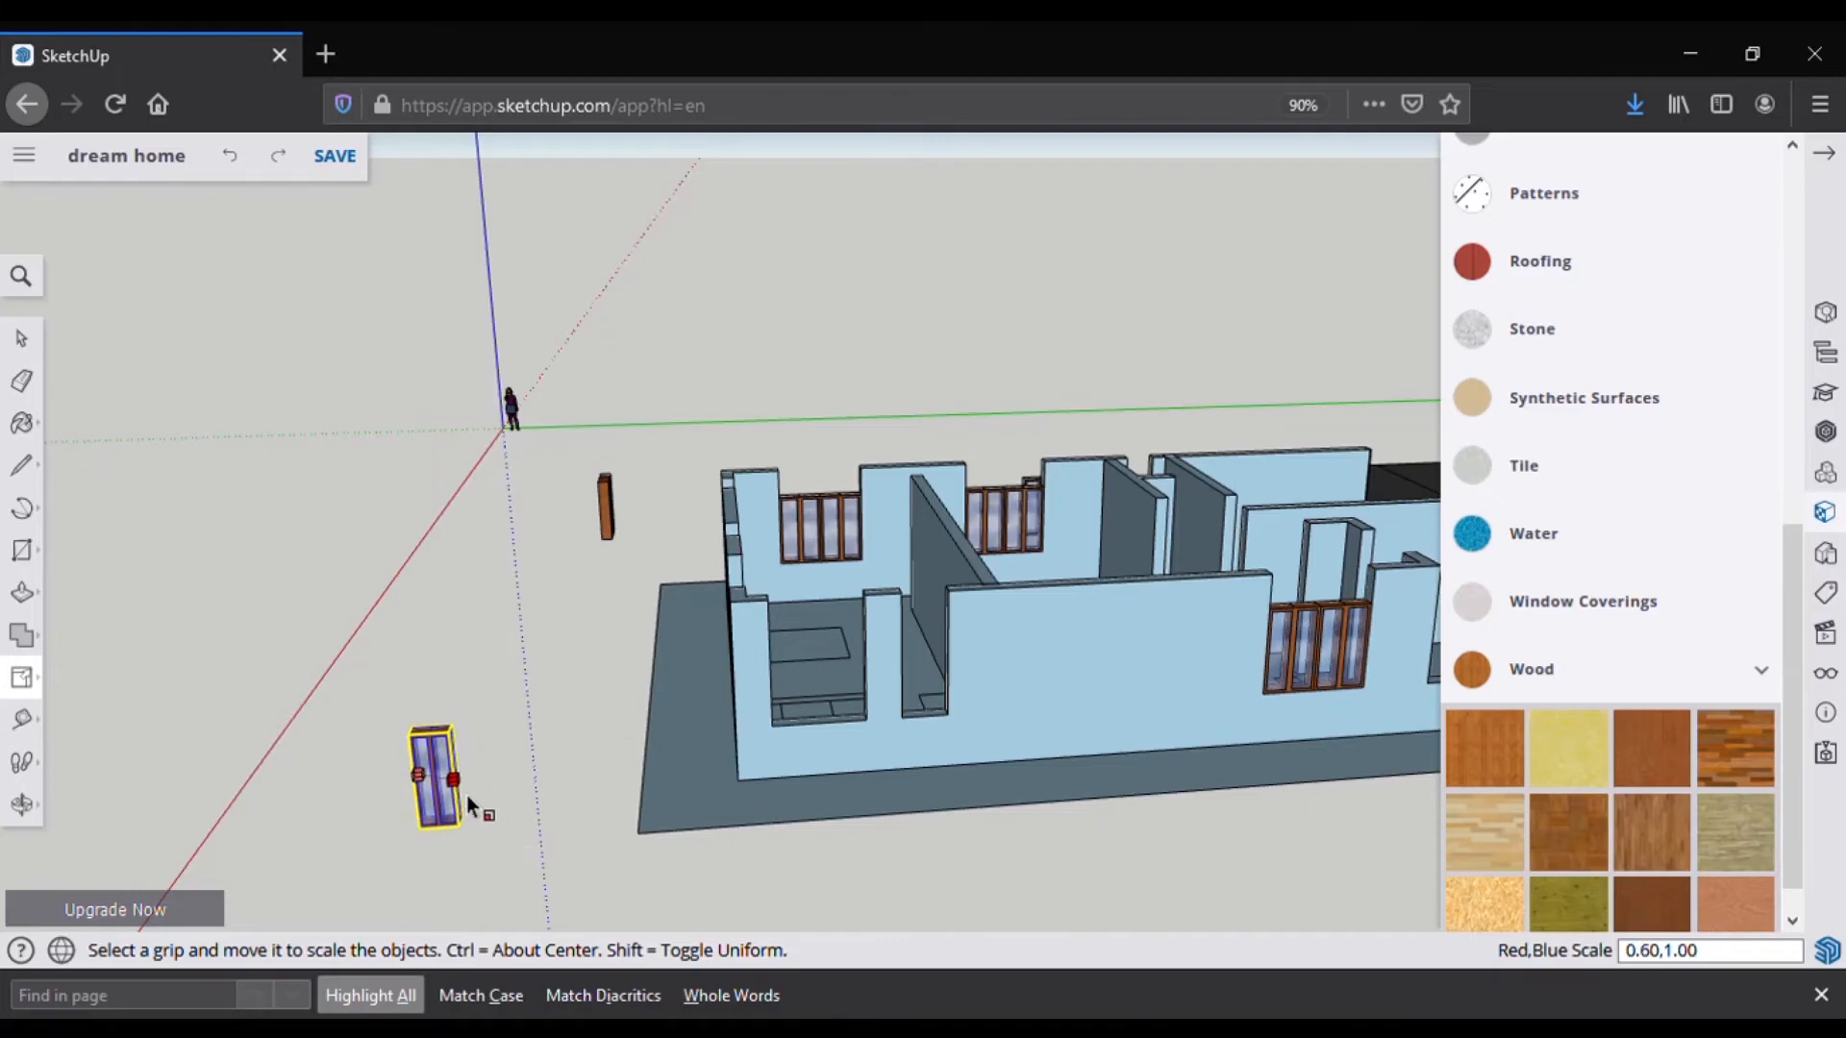
pyautogui.scroll(8, 486, 810)
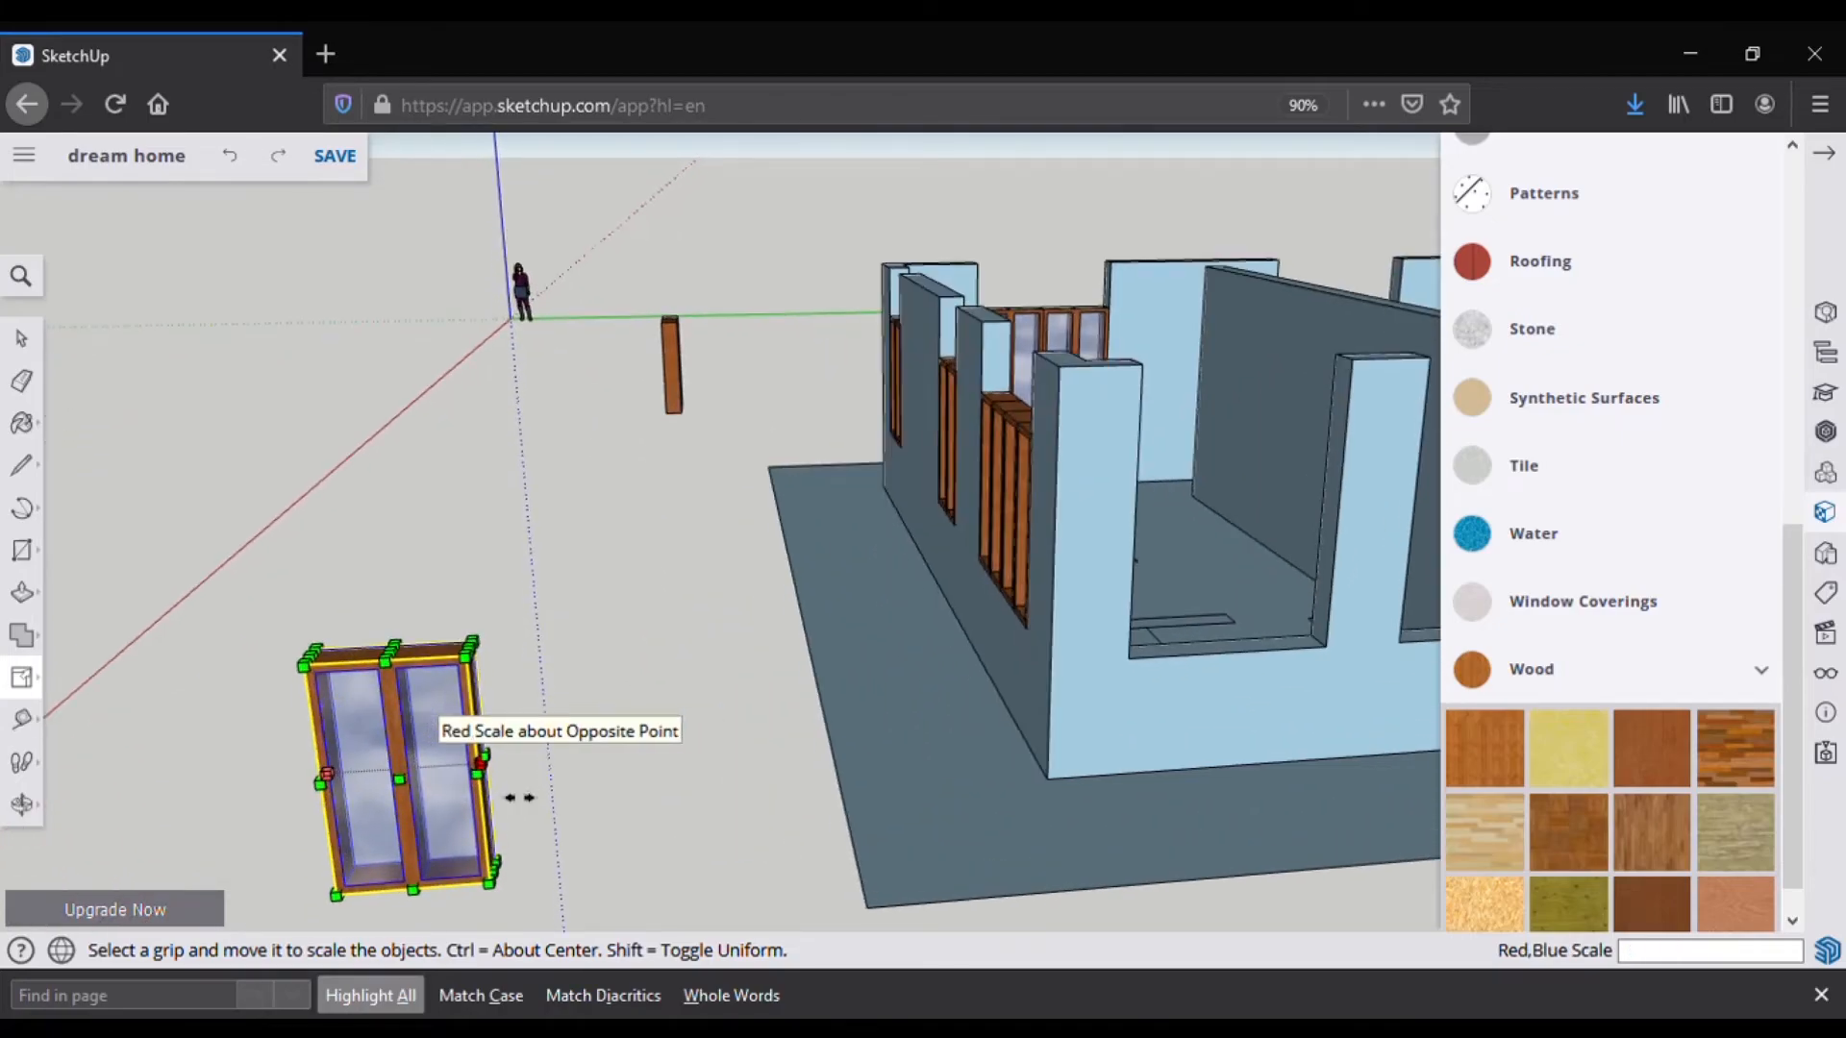
pyautogui.scroll(4, 475, 802)
pyautogui.moveTo(476, 761); pyautogui.dragTo(488, 772)
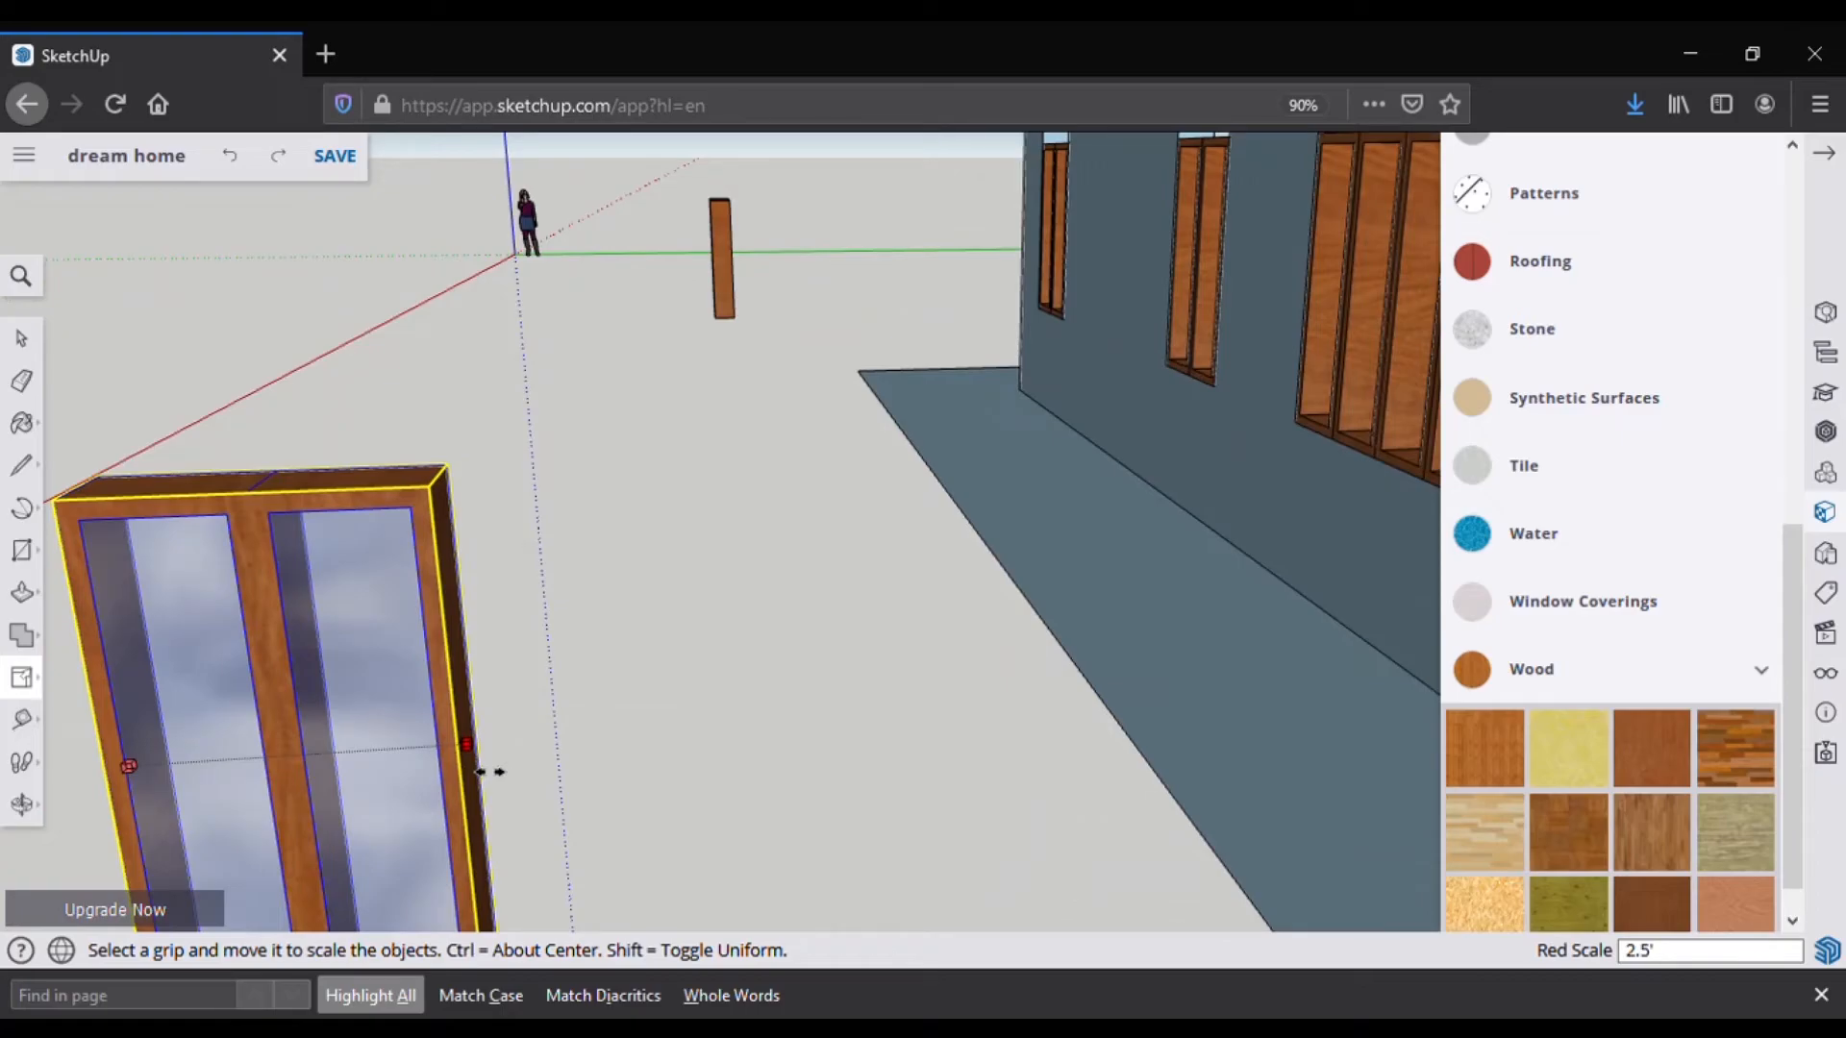
pyautogui.press('Return')
pyautogui.scroll(-5, 524, 635)
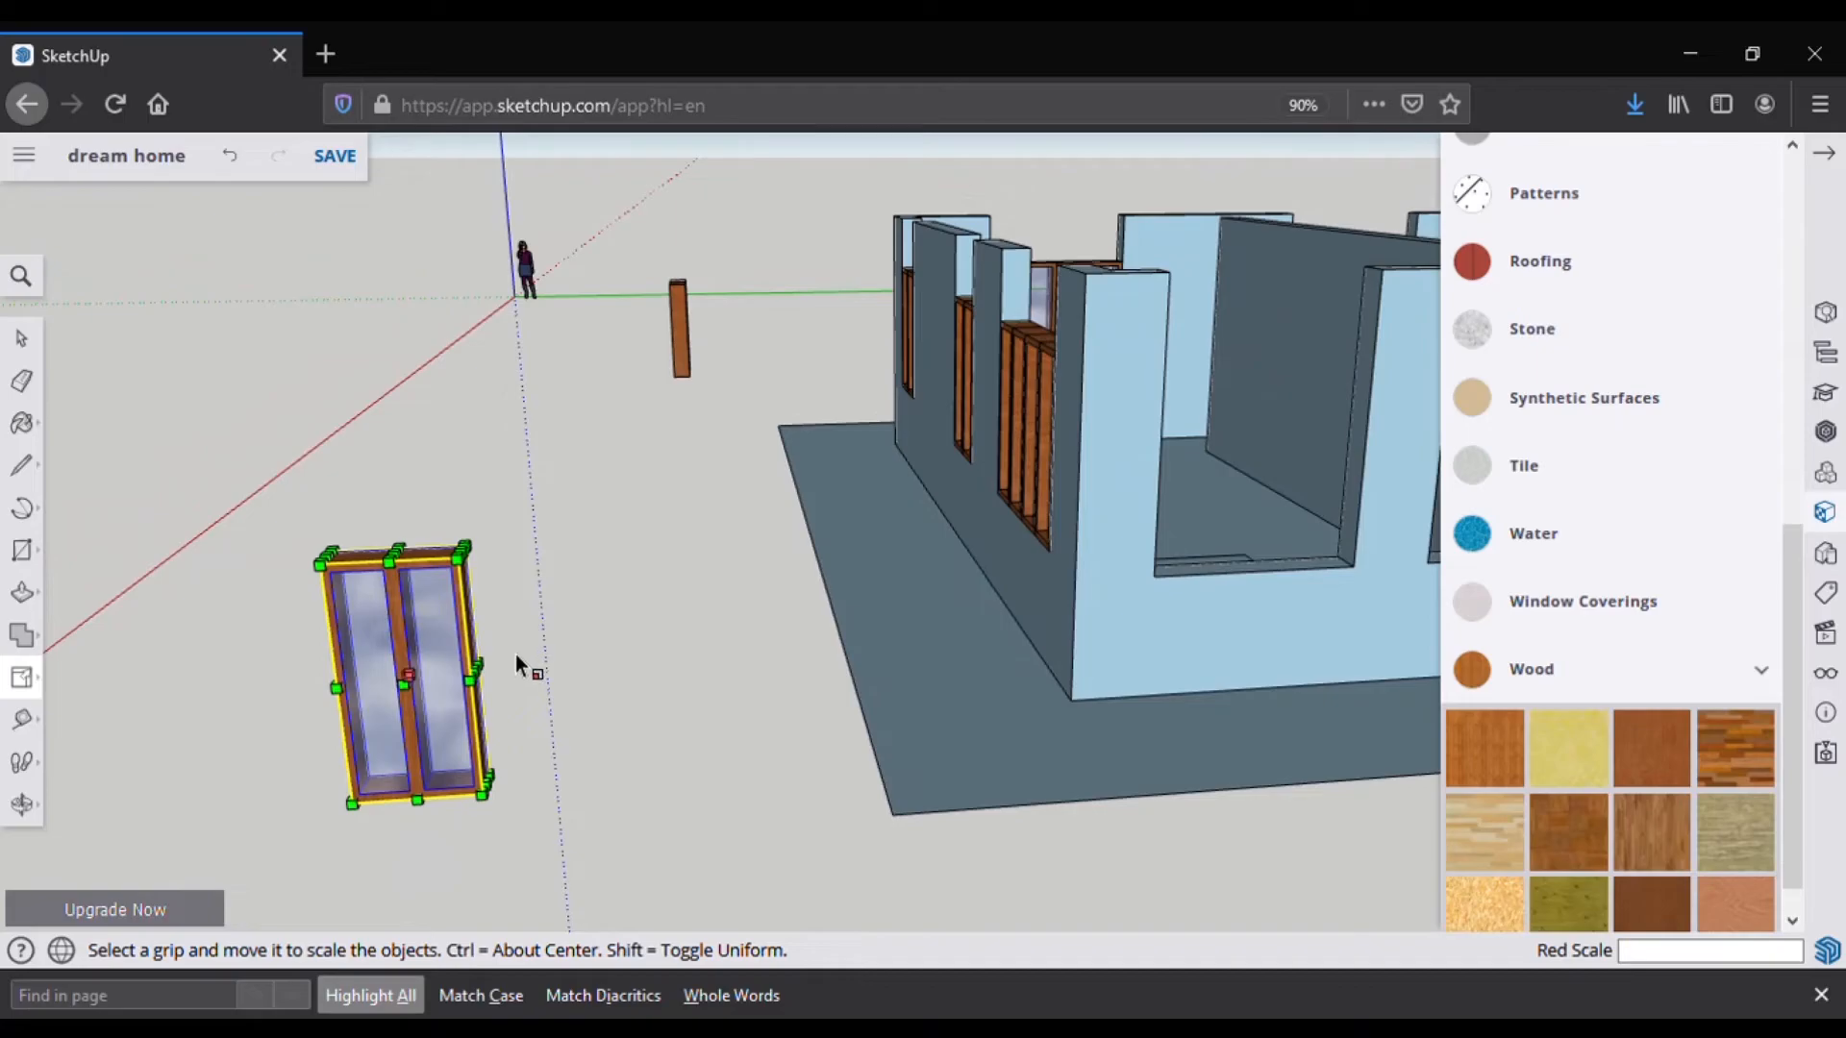
pyautogui.press('space')
# Step: Paste two copies of the 2.5' window into the left and right halves of the wall opening
pyautogui.hotkey('ctrl', 'c')
pyautogui.hotkey('ctrl', 'v')
pyautogui.click(611, 623)
pyautogui.click(609, 620)
pyautogui.click(878, 595)
pyautogui.hotkey('ctrl', 'v')
pyautogui.click(644, 638)
pyautogui.click(642, 637)
pyautogui.click(953, 591)
pyautogui.scroll(4, 977, 588)
# Step: Orbit around the house, starting and cancelling a line at the wall opening
pyautogui.moveTo(984, 602); pyautogui.dragTo(980, 670, button='middle')
pyautogui.press('l')
pyautogui.click(1036, 659)
pyautogui.press('Escape')
pyautogui.moveTo(356, 605); pyautogui.dragTo(575, 626, button='middle')
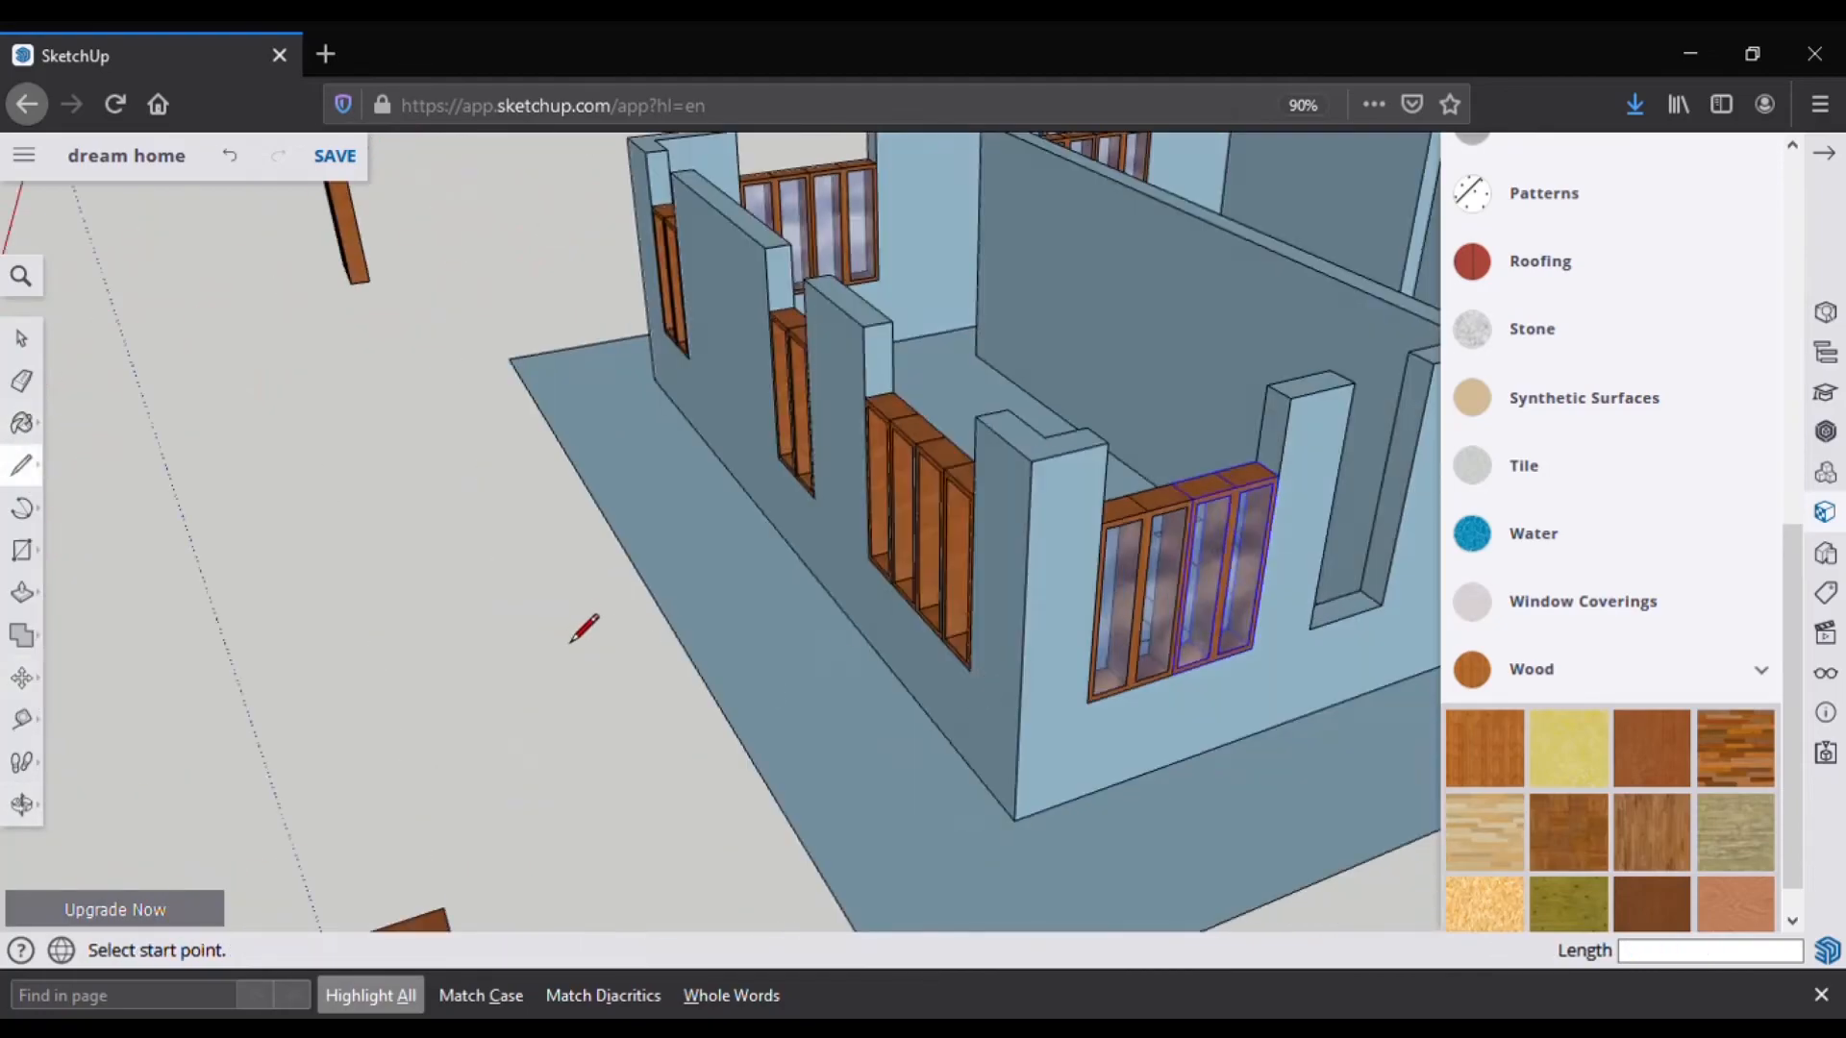
# Step: Copy and paste the loose window, then rotate the pasted copy 90 degrees
pyautogui.scroll(-5, 574, 626)
pyautogui.press('space')
pyautogui.click(448, 392)
pyautogui.hotkey('ctrl', 'c')
pyautogui.hotkey('ctrl', 'v')
pyautogui.click(403, 546)
pyautogui.click(34, 684)
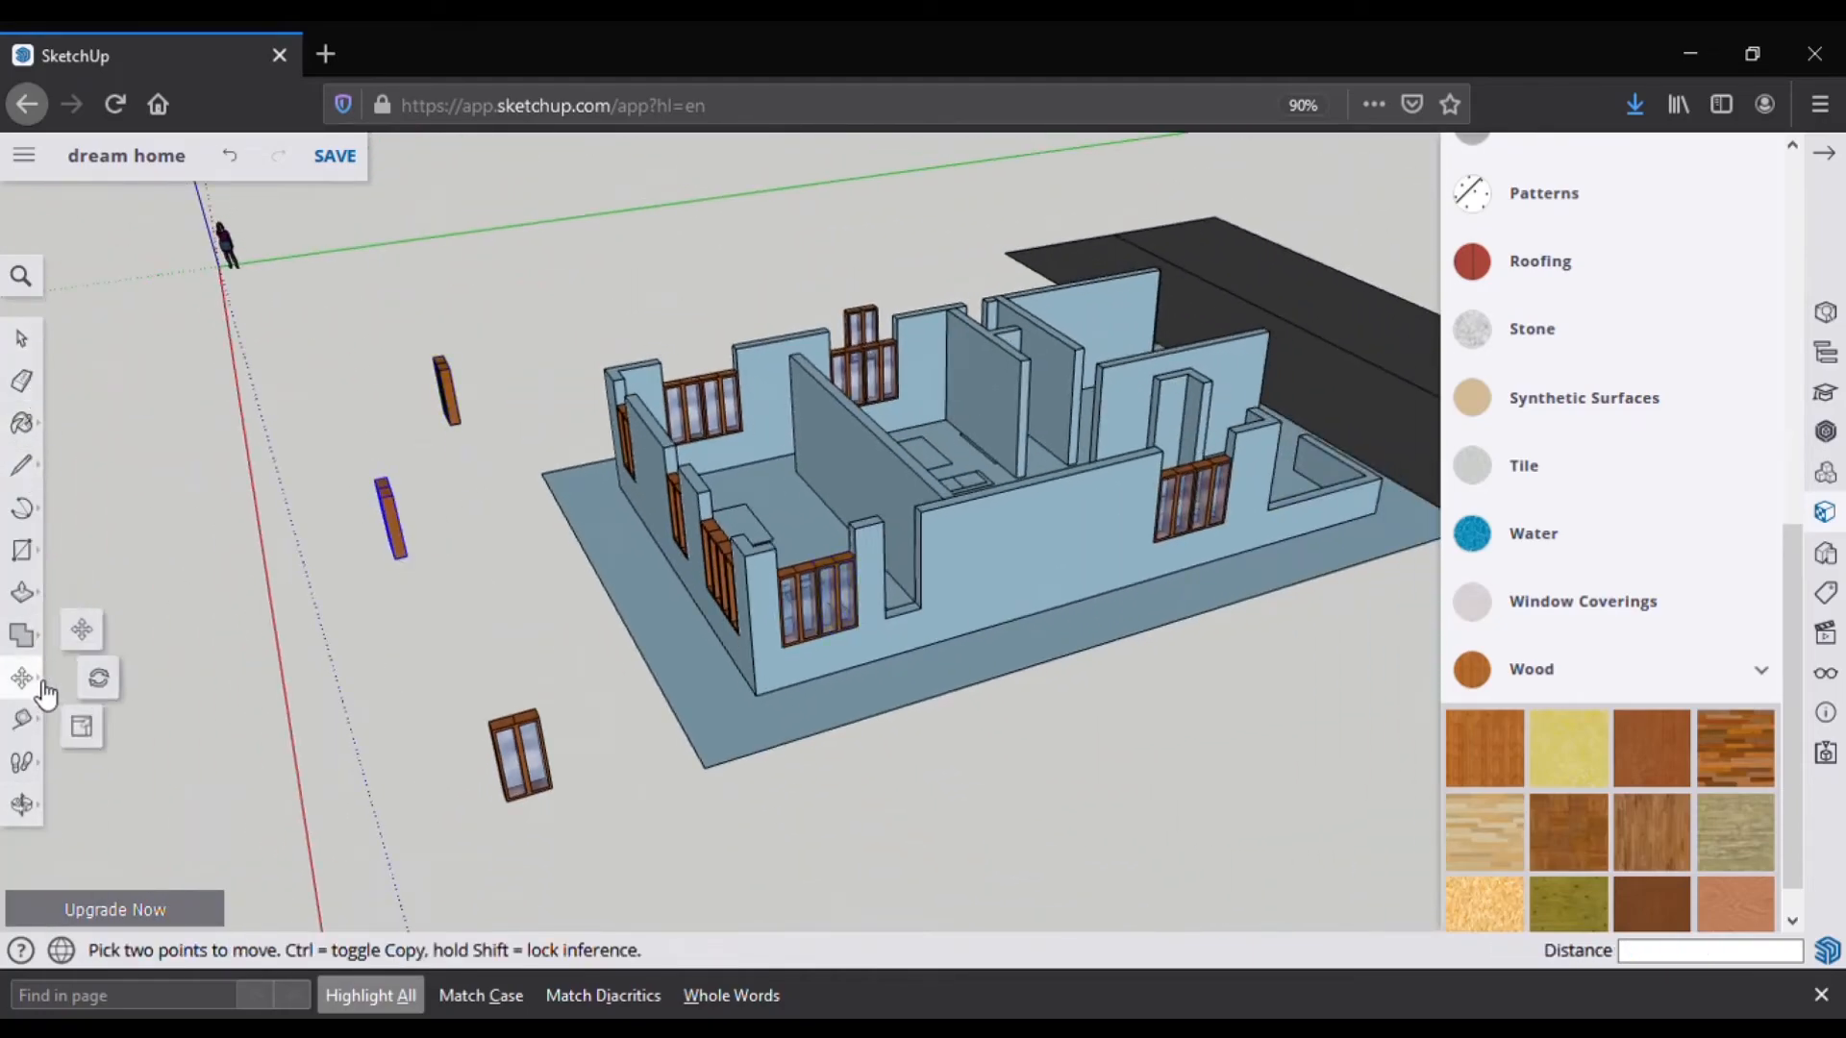
pyautogui.click(96, 678)
pyautogui.click(379, 499)
pyautogui.click(391, 494)
pyautogui.click(355, 544)
# Step: Paste another window copy and place it against the house wall
pyautogui.scroll(2, 298, 522)
pyautogui.click(21, 465)
pyautogui.click(345, 501)
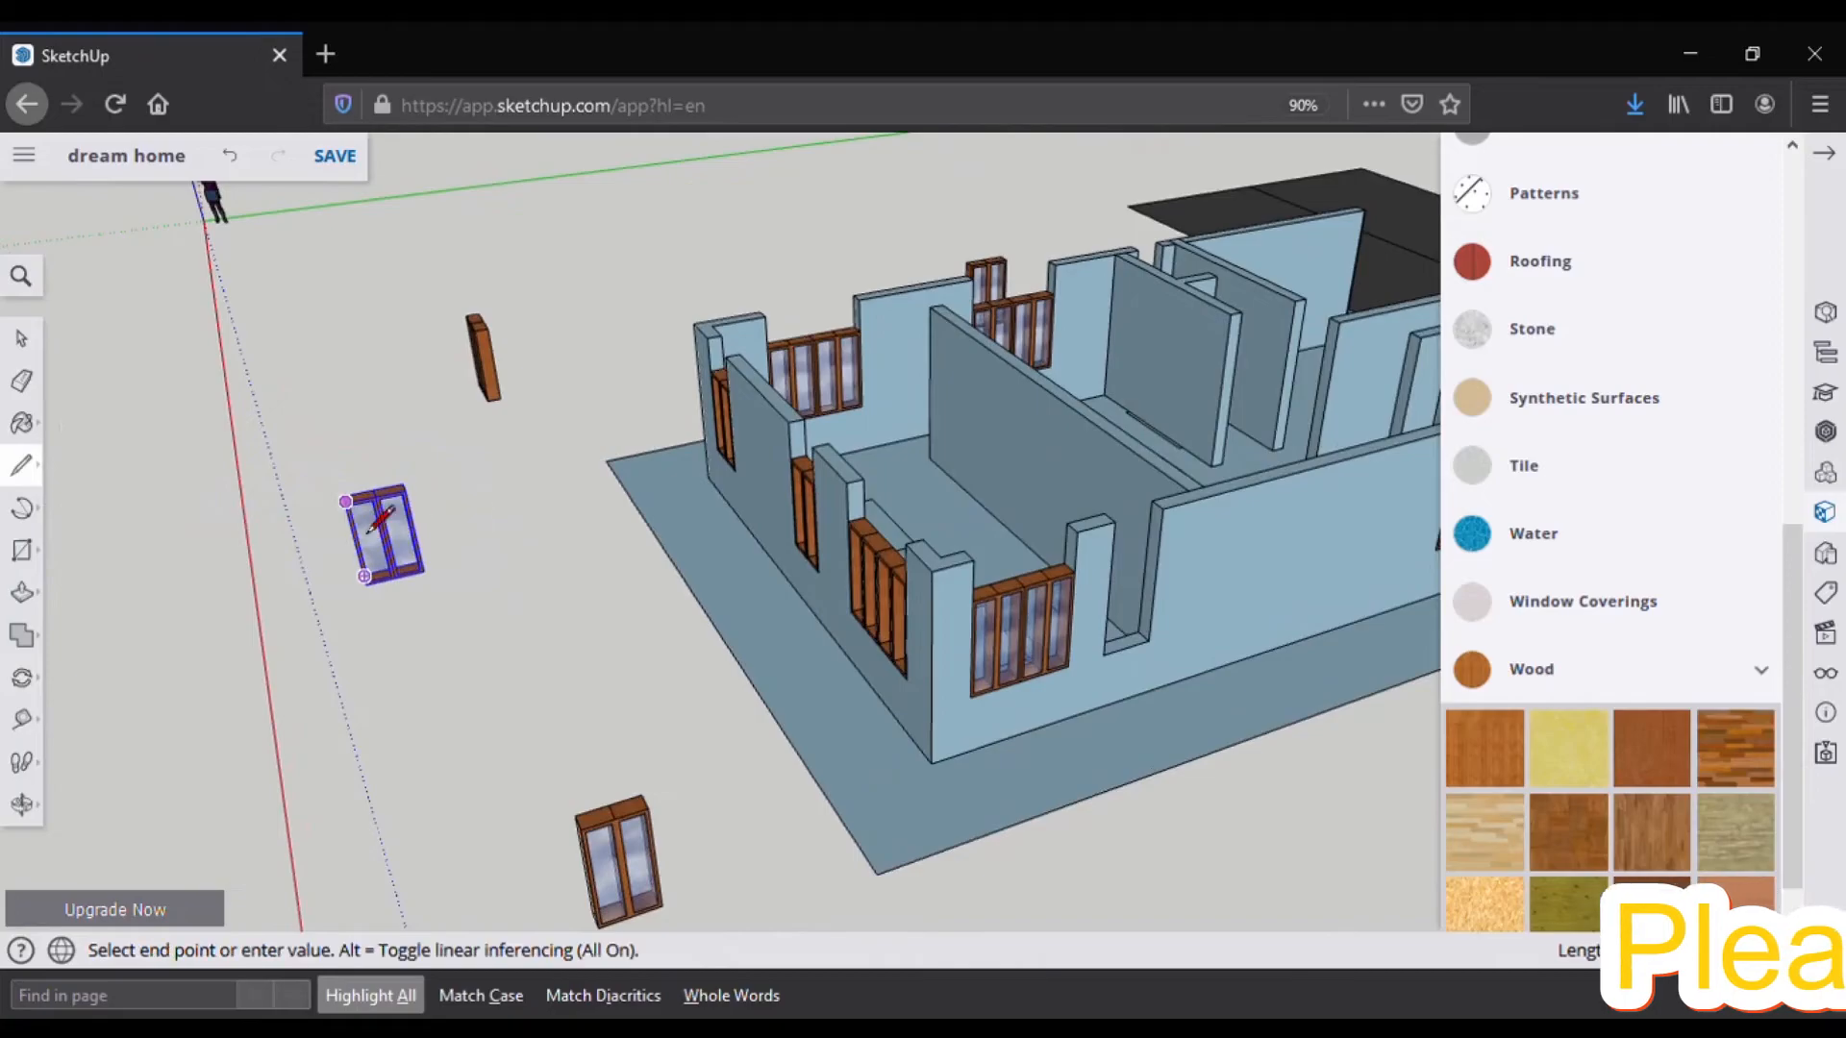
pyautogui.press('Escape')
pyautogui.click(29, 678)
pyautogui.click(94, 722)
pyautogui.press('Escape')
pyautogui.scroll(-10, 417, 545)
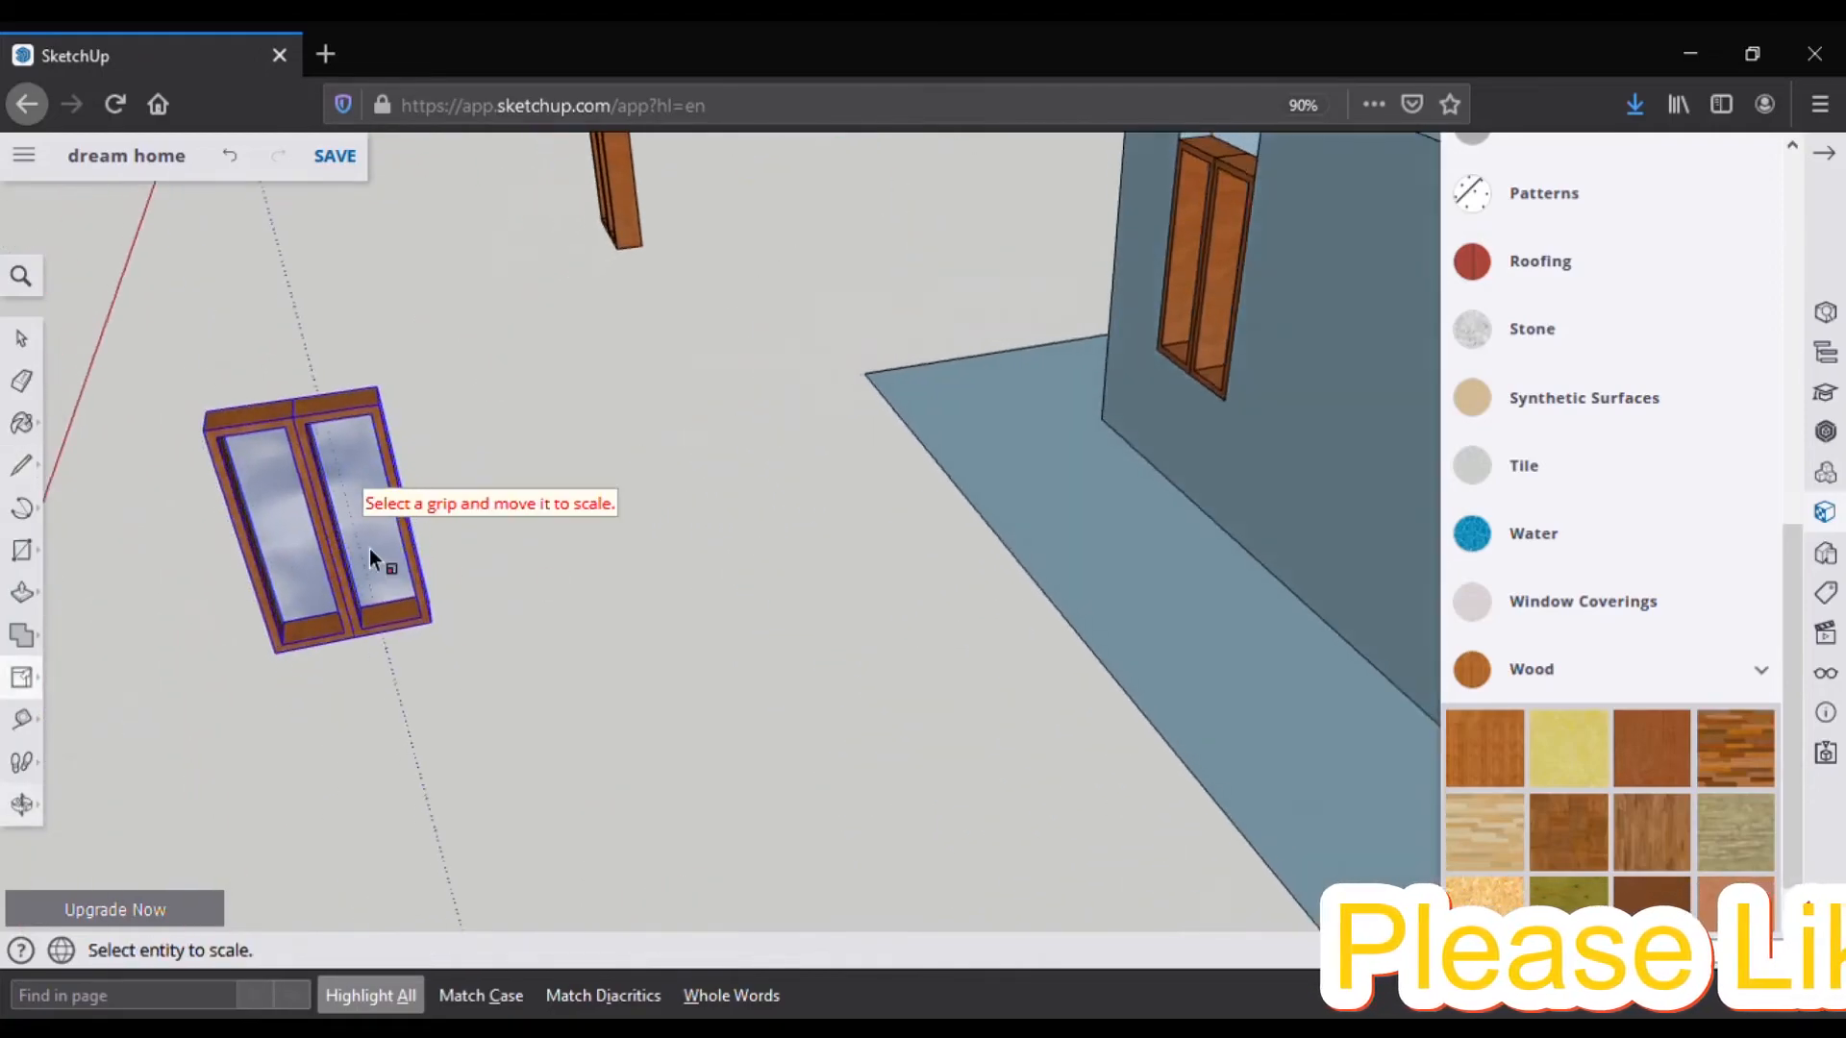
pyautogui.hotkey('ctrl', 'v')
pyautogui.scroll(6, 872, 597)
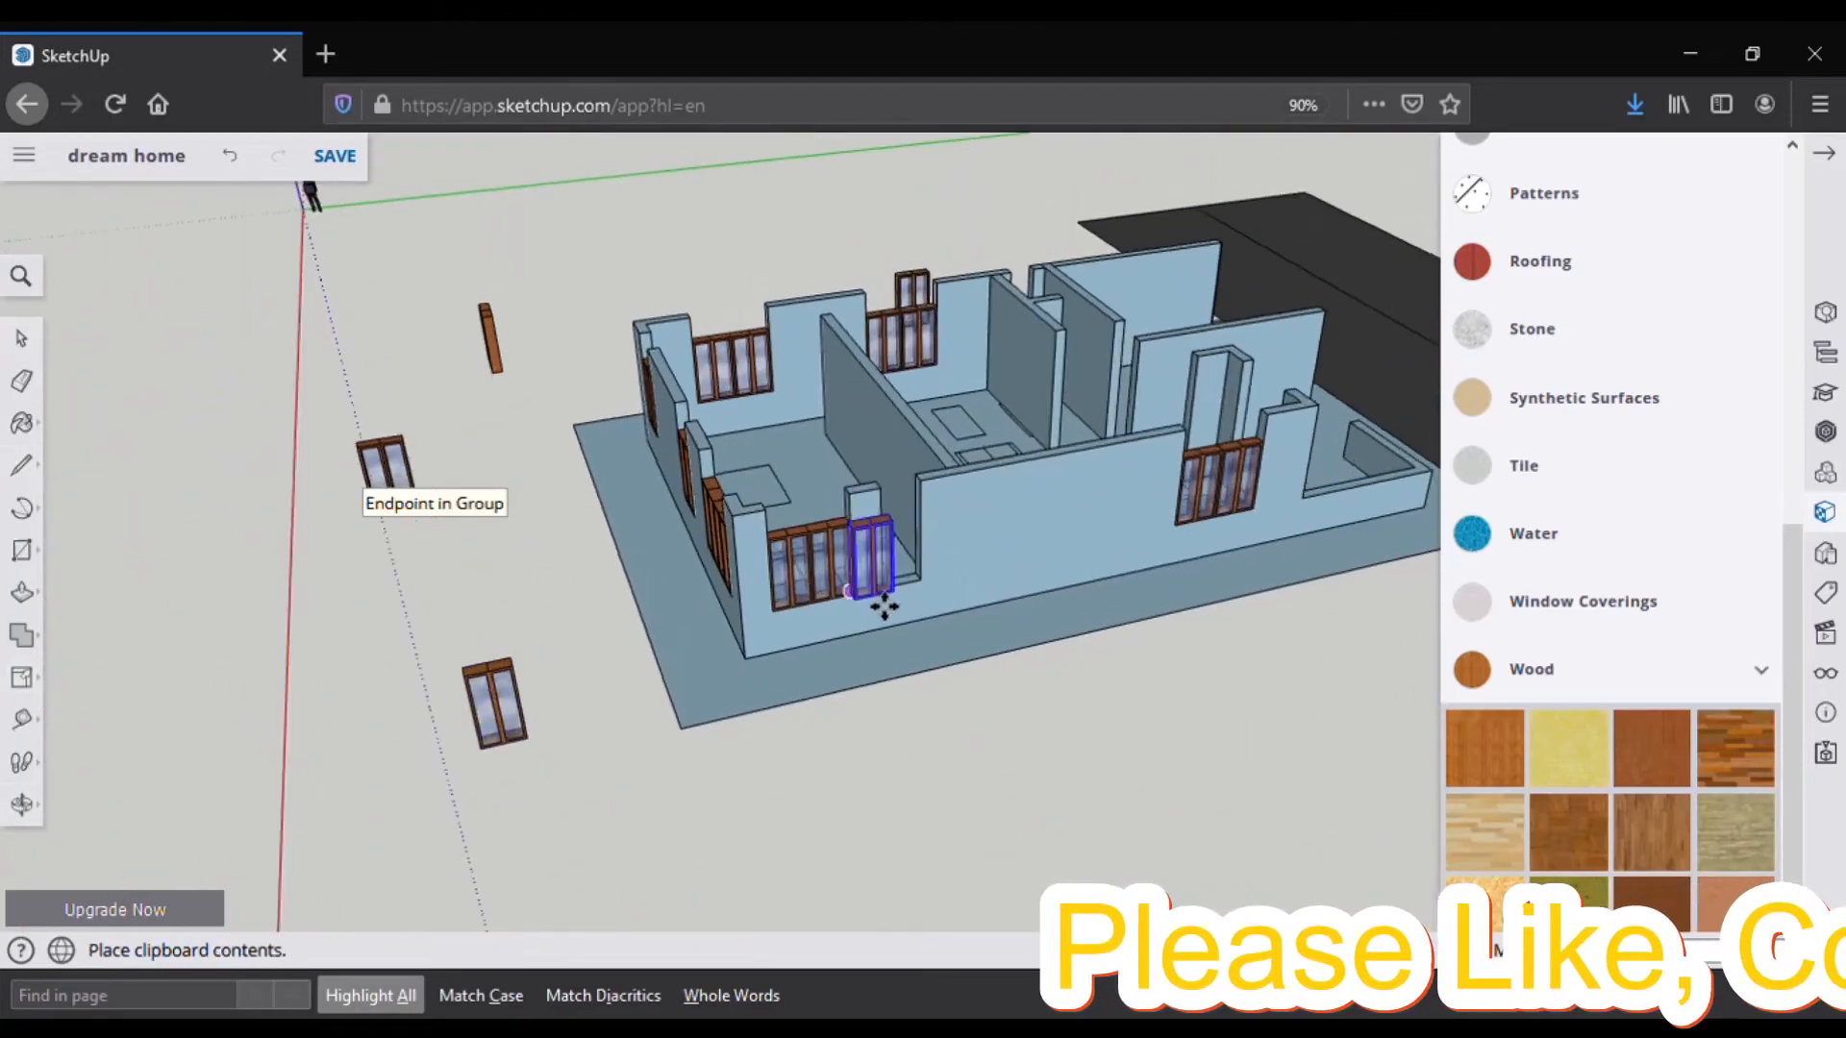
pyautogui.click(871, 571)
# Step: Orbit around the house and set the copied window down beside it
pyautogui.moveTo(868, 573); pyautogui.dragTo(46, 608, button='middle')
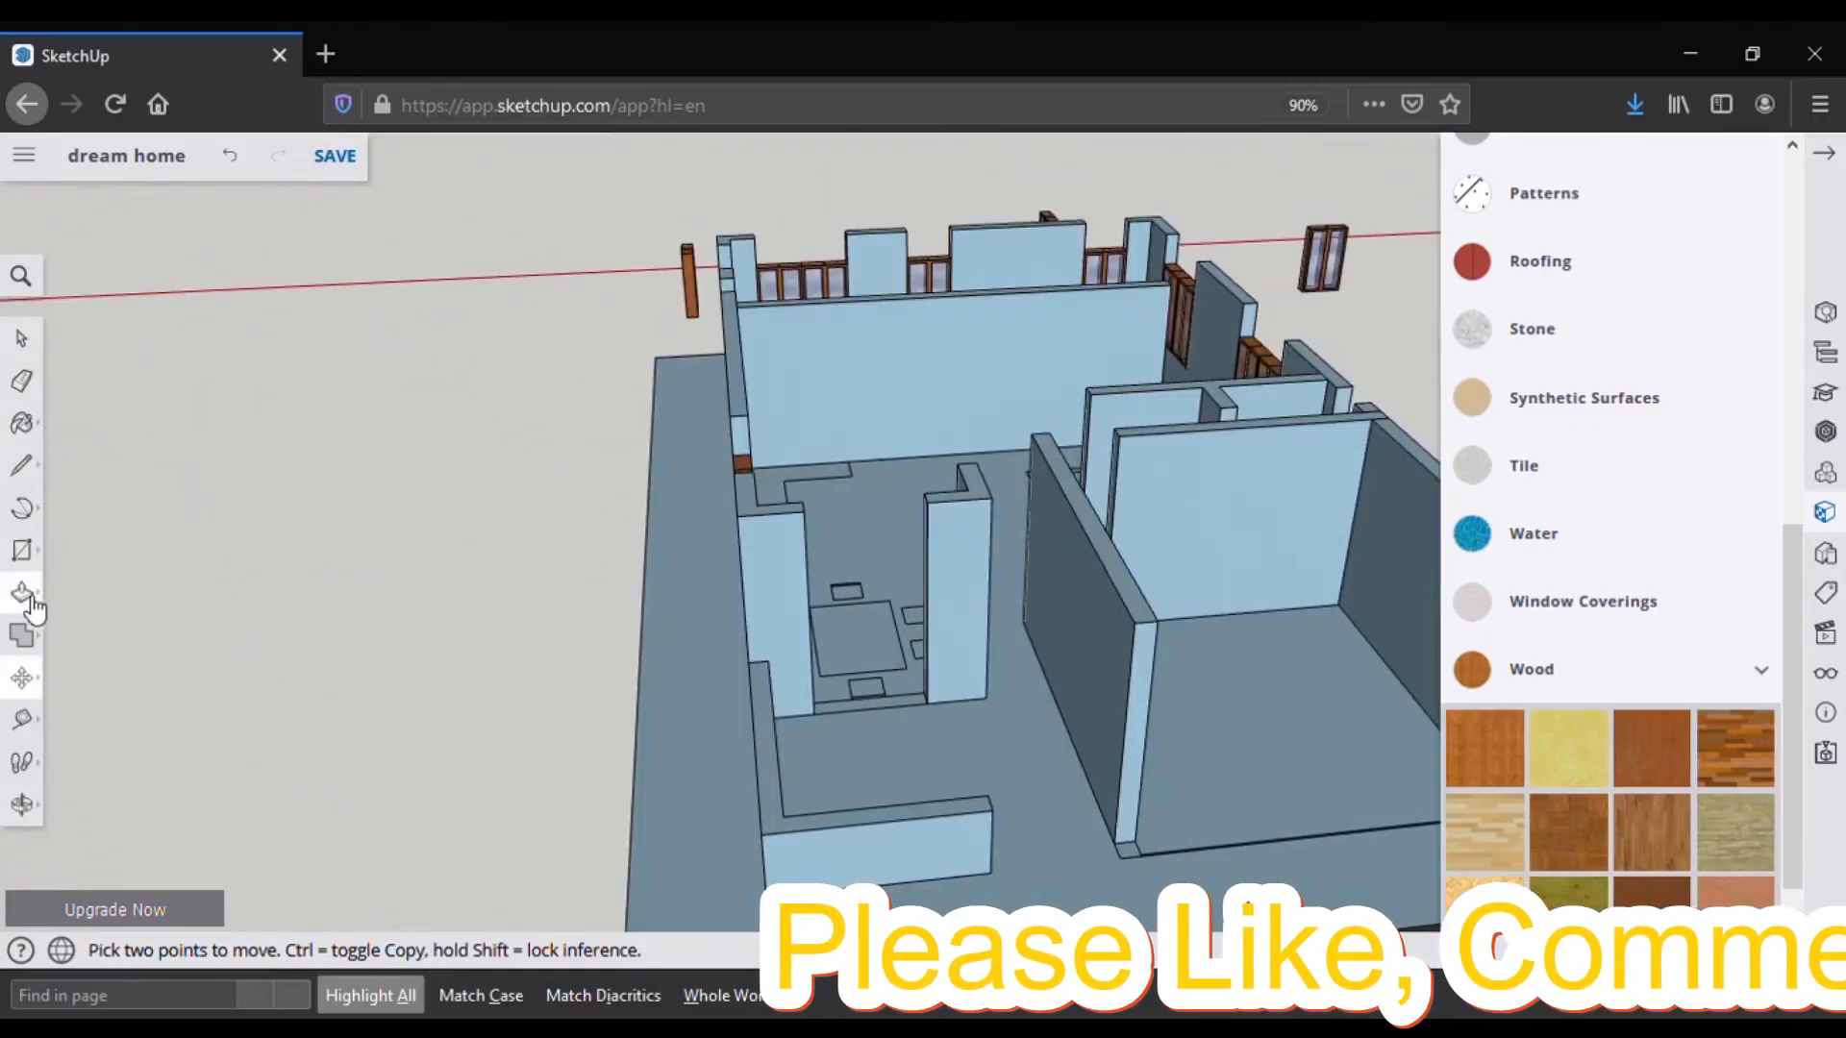
pyautogui.moveTo(877, 721)
pyautogui.mouseDown(button='middle')
pyautogui.moveTo(1268, 616)
pyautogui.moveTo(1365, 692)
pyautogui.mouseUp(button='middle')
pyautogui.moveTo(1187, 413)
pyautogui.mouseDown(button='middle')
pyautogui.moveTo(910, 564)
pyautogui.moveTo(338, 394)
pyautogui.mouseUp(button='middle')
pyautogui.click(21, 465)
pyautogui.moveTo(731, 802)
pyautogui.mouseDown(button='middle')
pyautogui.moveTo(865, 775)
pyautogui.moveTo(1105, 587)
pyautogui.mouseUp(button='middle')
pyautogui.moveTo(671, 751); pyautogui.dragTo(625, 841, button='middle')
pyautogui.click(1086, 769)
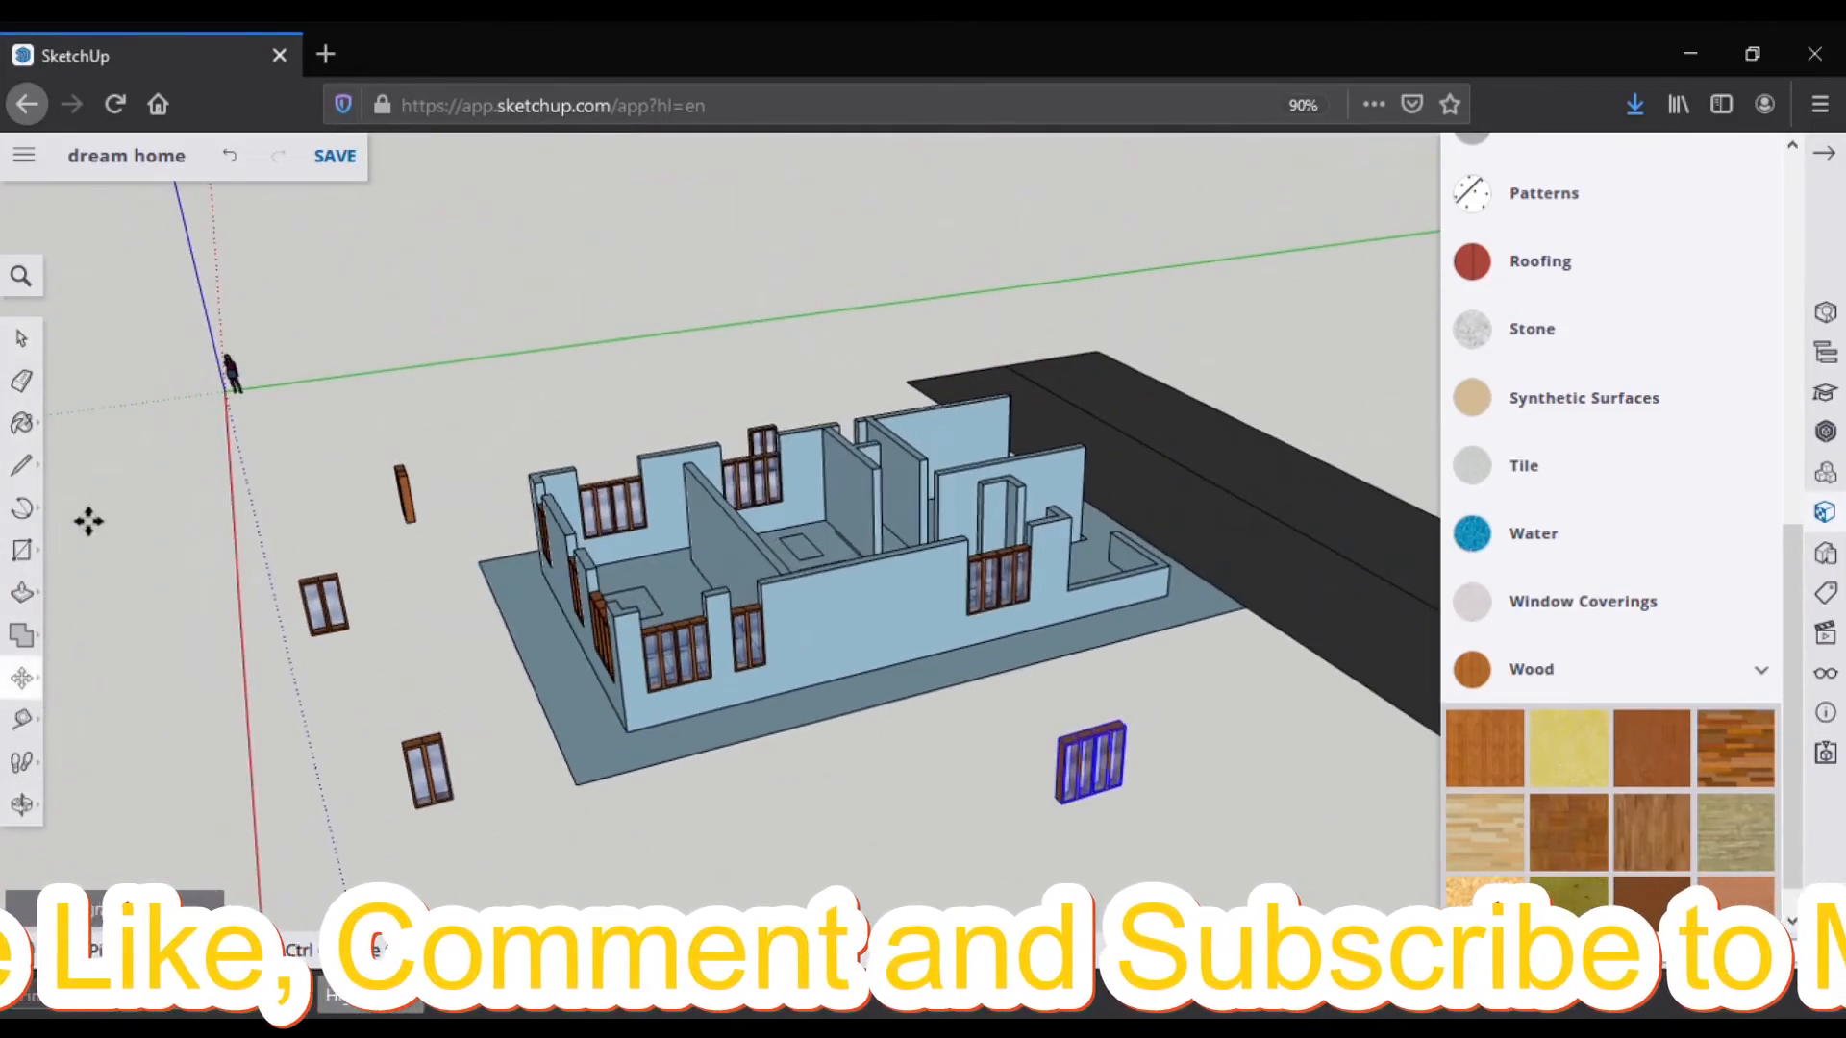
# Step: Rotate the window 90° so it faces the wall, then select it
pyautogui.click(21, 678)
pyautogui.click(93, 679)
pyautogui.click(1079, 744)
pyautogui.click(1177, 742)
pyautogui.moveTo(320, 678); pyautogui.dragTo(207, 669, button='middle')
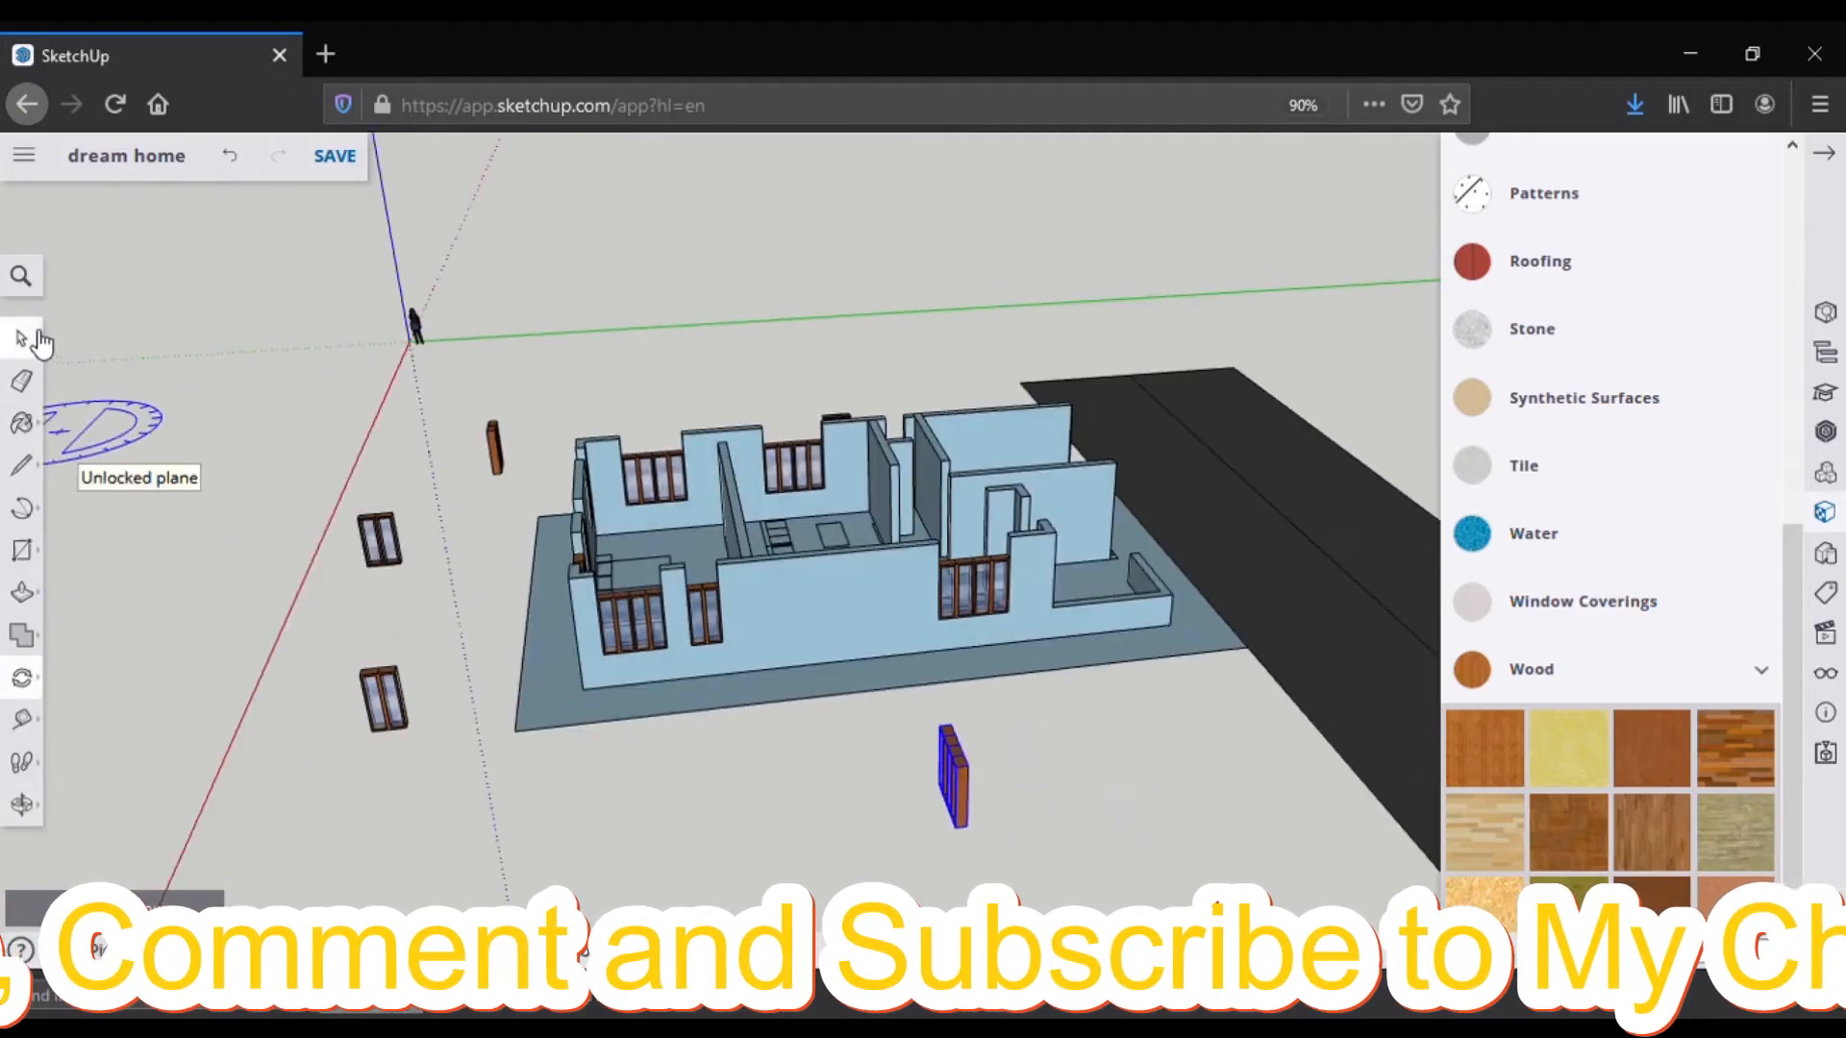
pyautogui.click(31, 340)
pyautogui.moveTo(1018, 750); pyautogui.dragTo(608, 666, button='middle')
pyautogui.scroll(5, 609, 665)
# Step: Move the rotated window into the wall opening
pyautogui.click(23, 677)
pyautogui.click(60, 678)
pyautogui.click(456, 713)
pyautogui.scroll(-5, 1059, 602)
pyautogui.moveTo(1058, 602); pyautogui.dragTo(751, 612, button='middle')
pyautogui.click(635, 610)
# Step: Select the loose window and scale it narrower from its right side
pyautogui.scroll(2, 745, 604)
pyautogui.press('l')
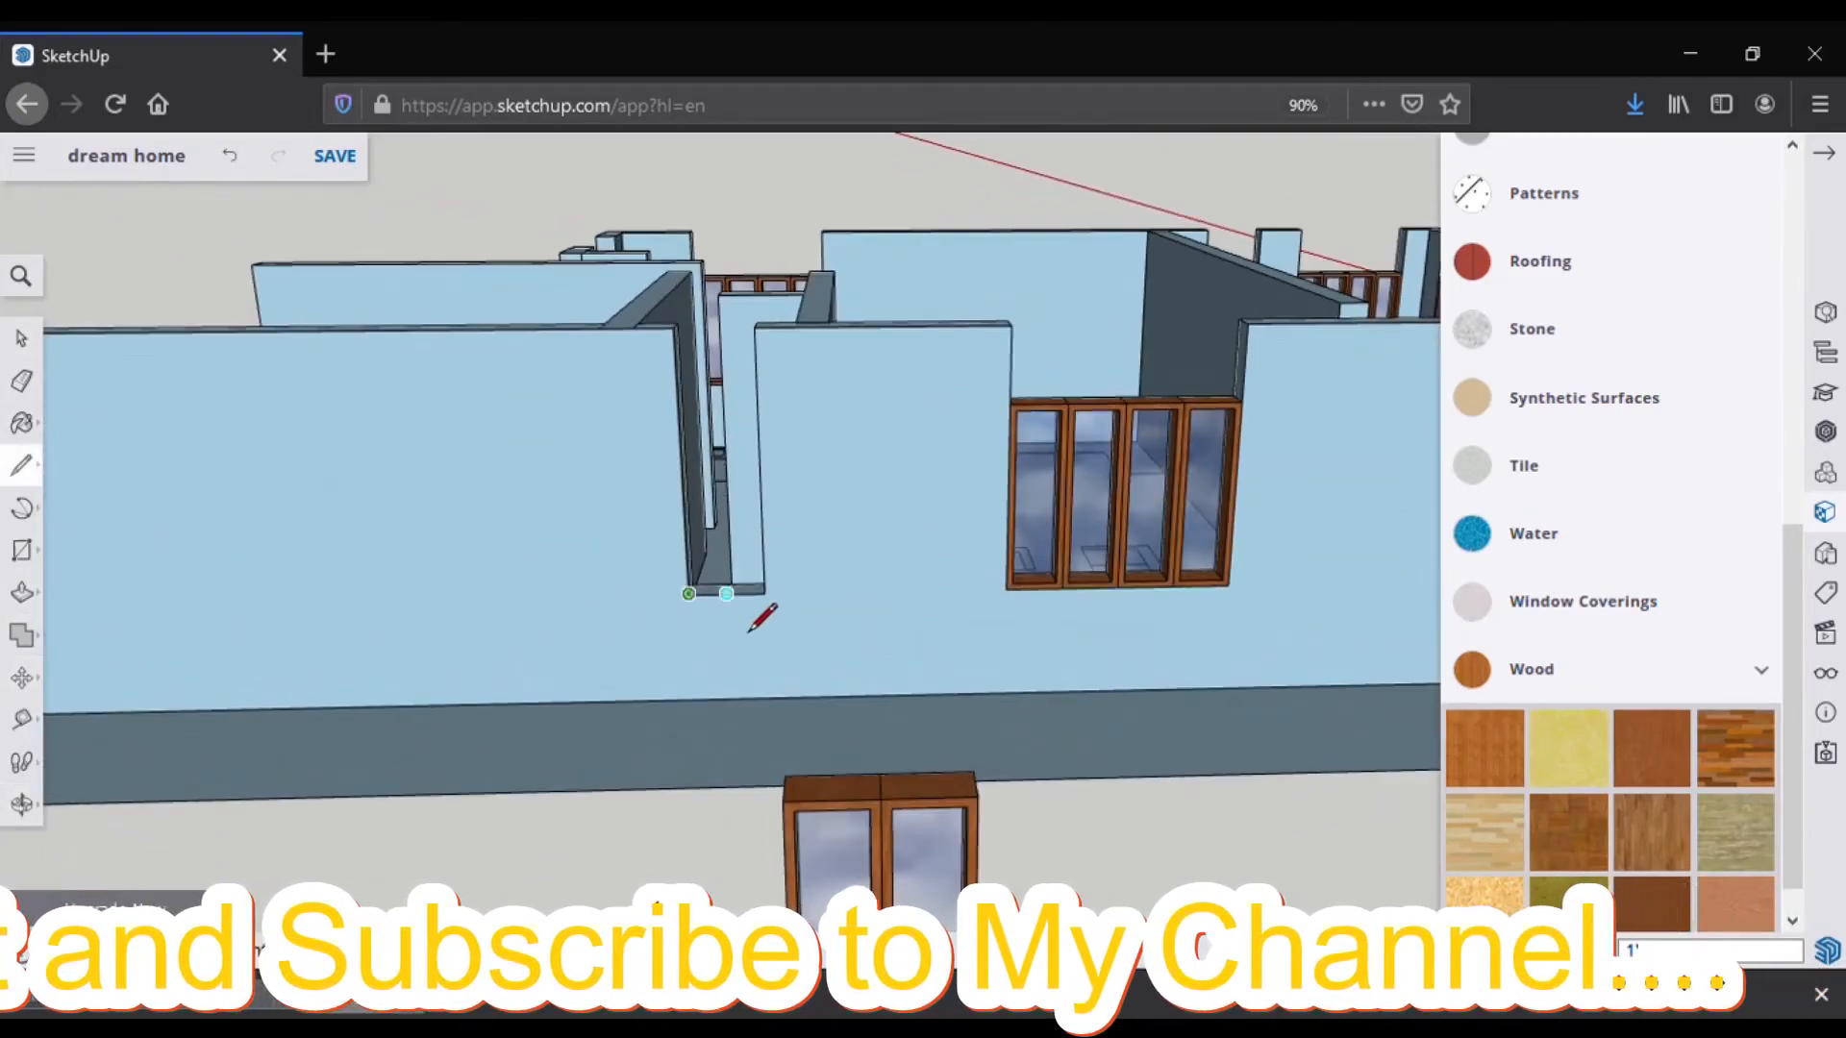
pyautogui.scroll(-5, 647, 623)
pyautogui.scroll(5, 1141, 567)
pyautogui.press('space')
pyautogui.moveTo(1023, 378); pyautogui.dragTo(1141, 557)
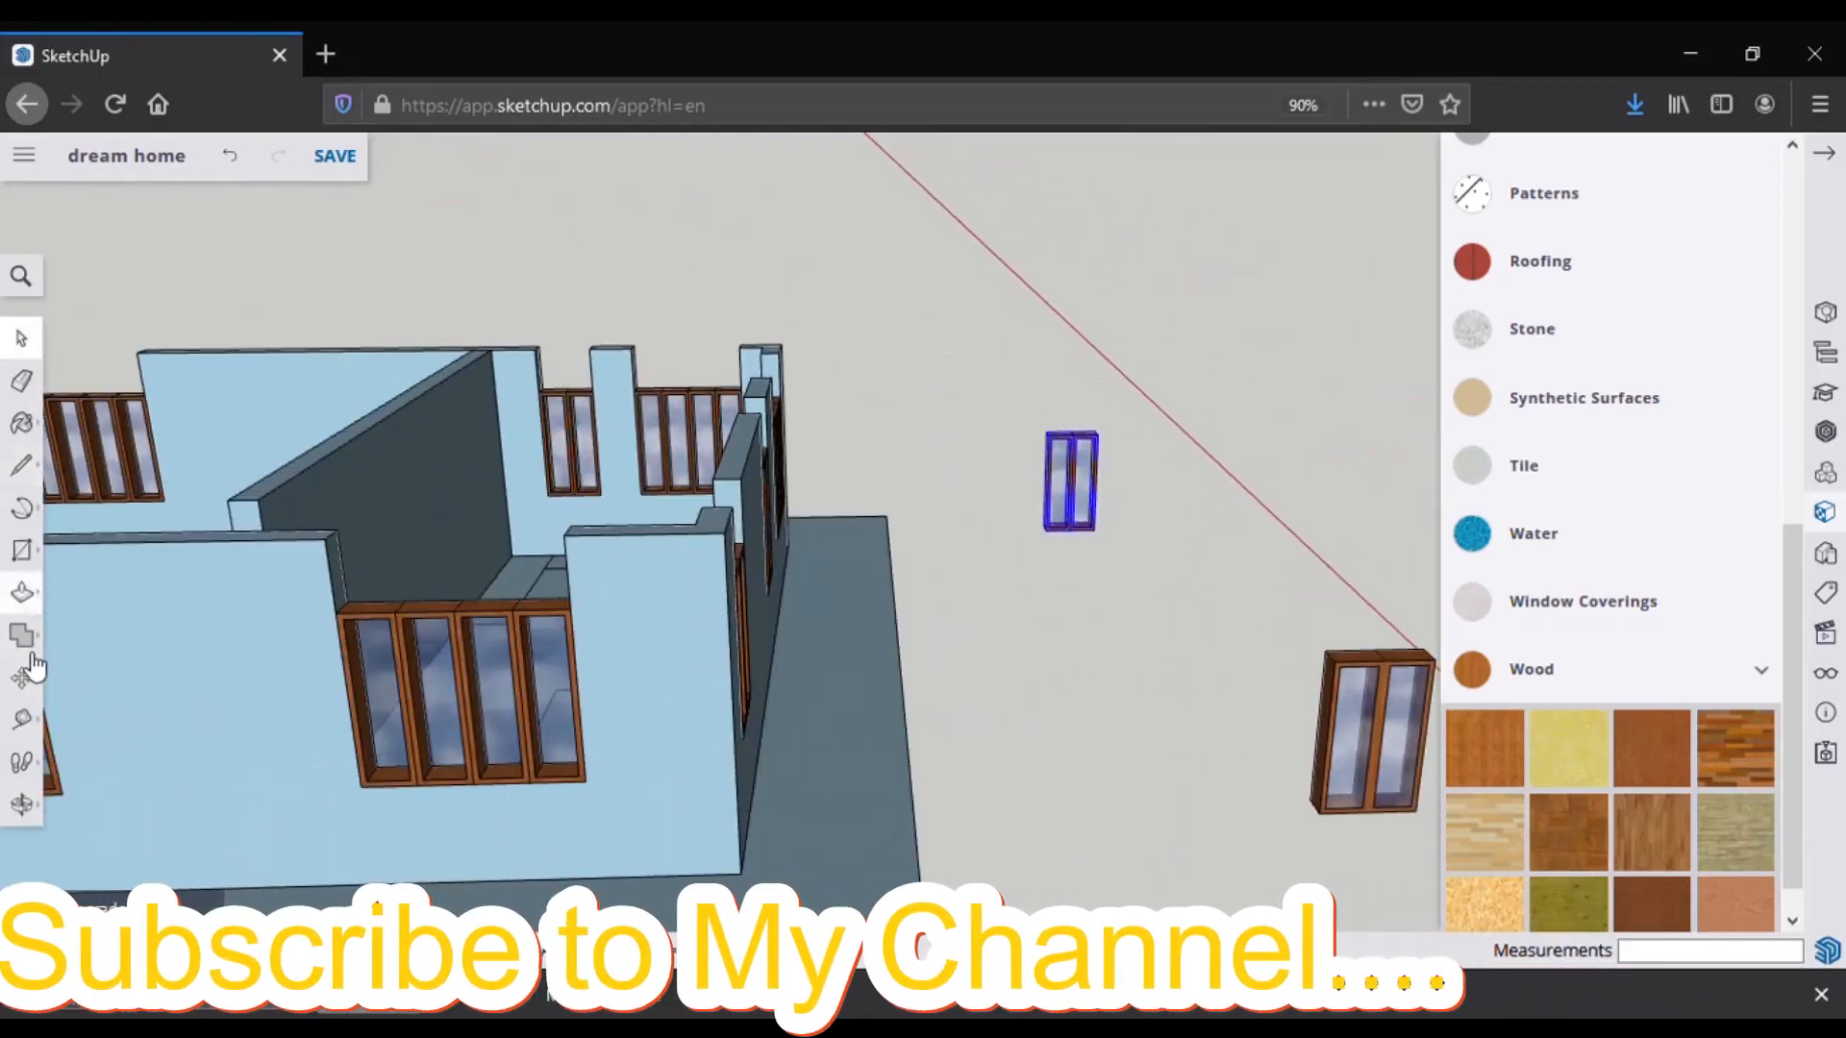
pyautogui.click(21, 677)
pyautogui.scroll(5, 1113, 507)
pyautogui.moveTo(1121, 474); pyautogui.dragTo(1104, 499)
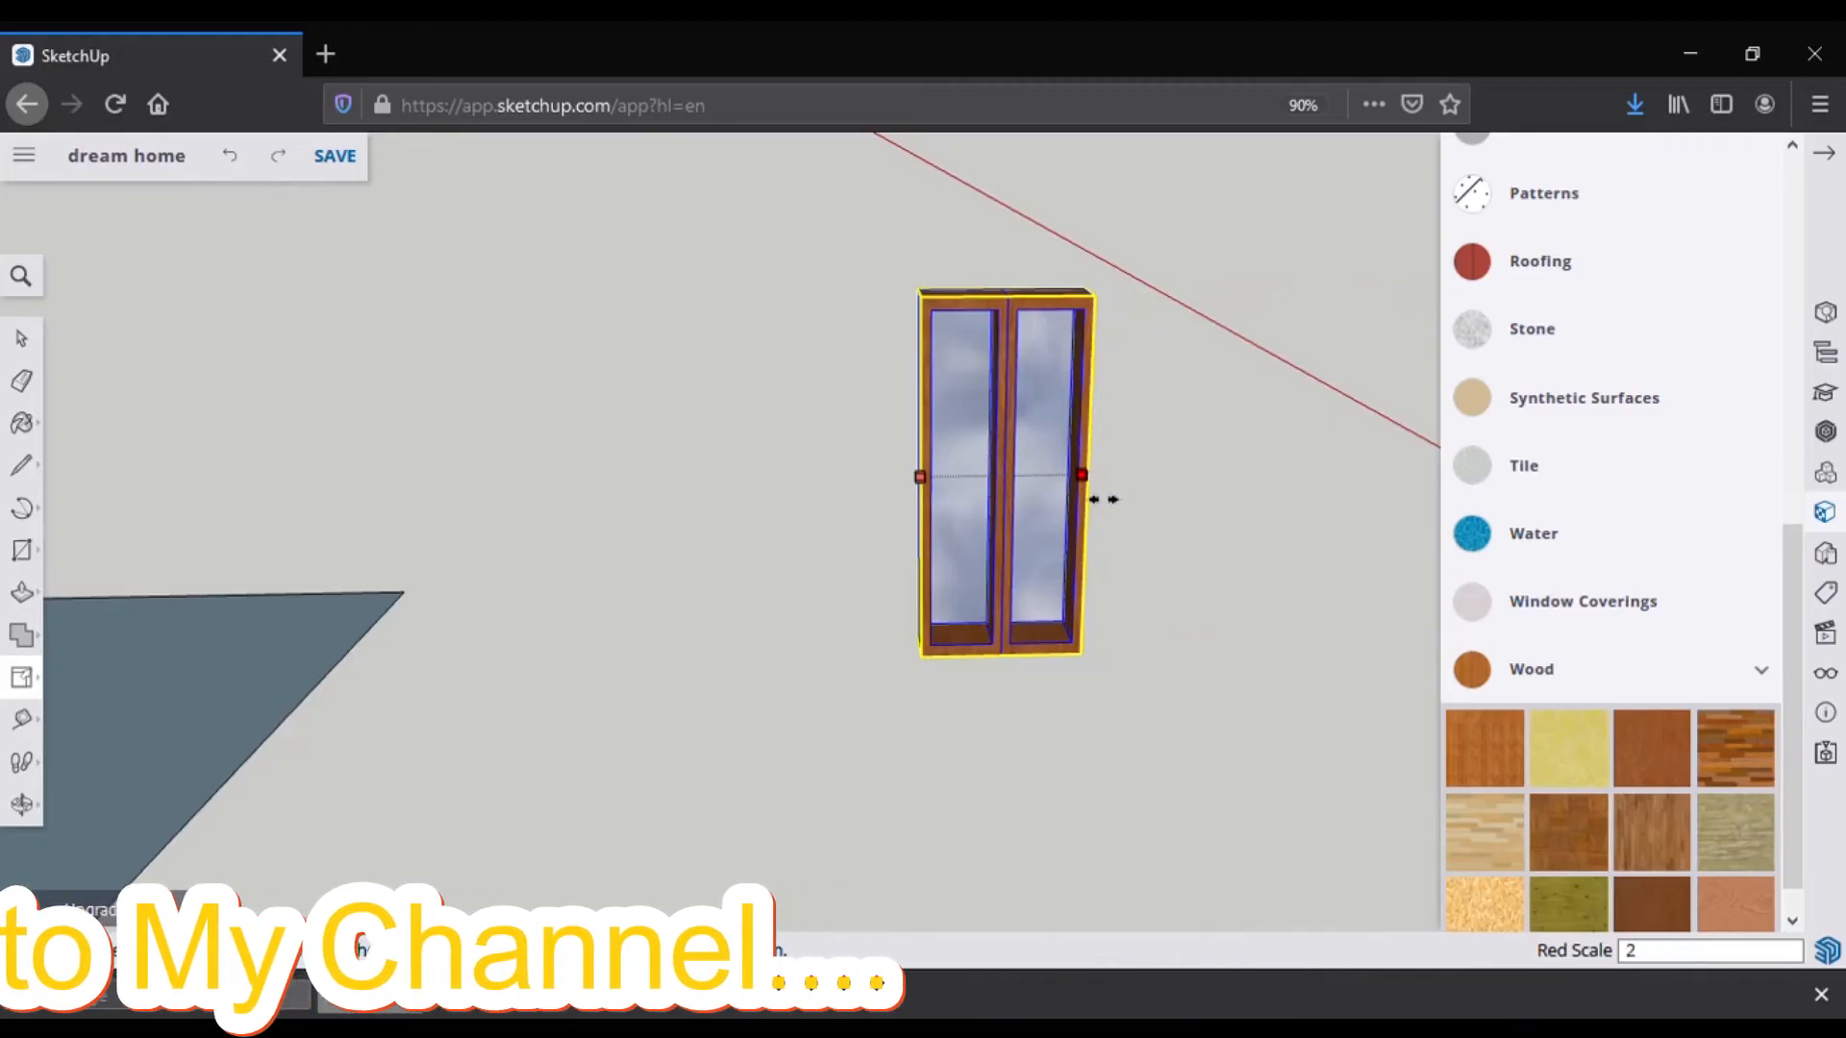
pyautogui.scroll(-4, 906, 539)
# Step: Scale the window group down to 0.85 of its width
pyautogui.press('l')
pyautogui.scroll(1, 926, 557)
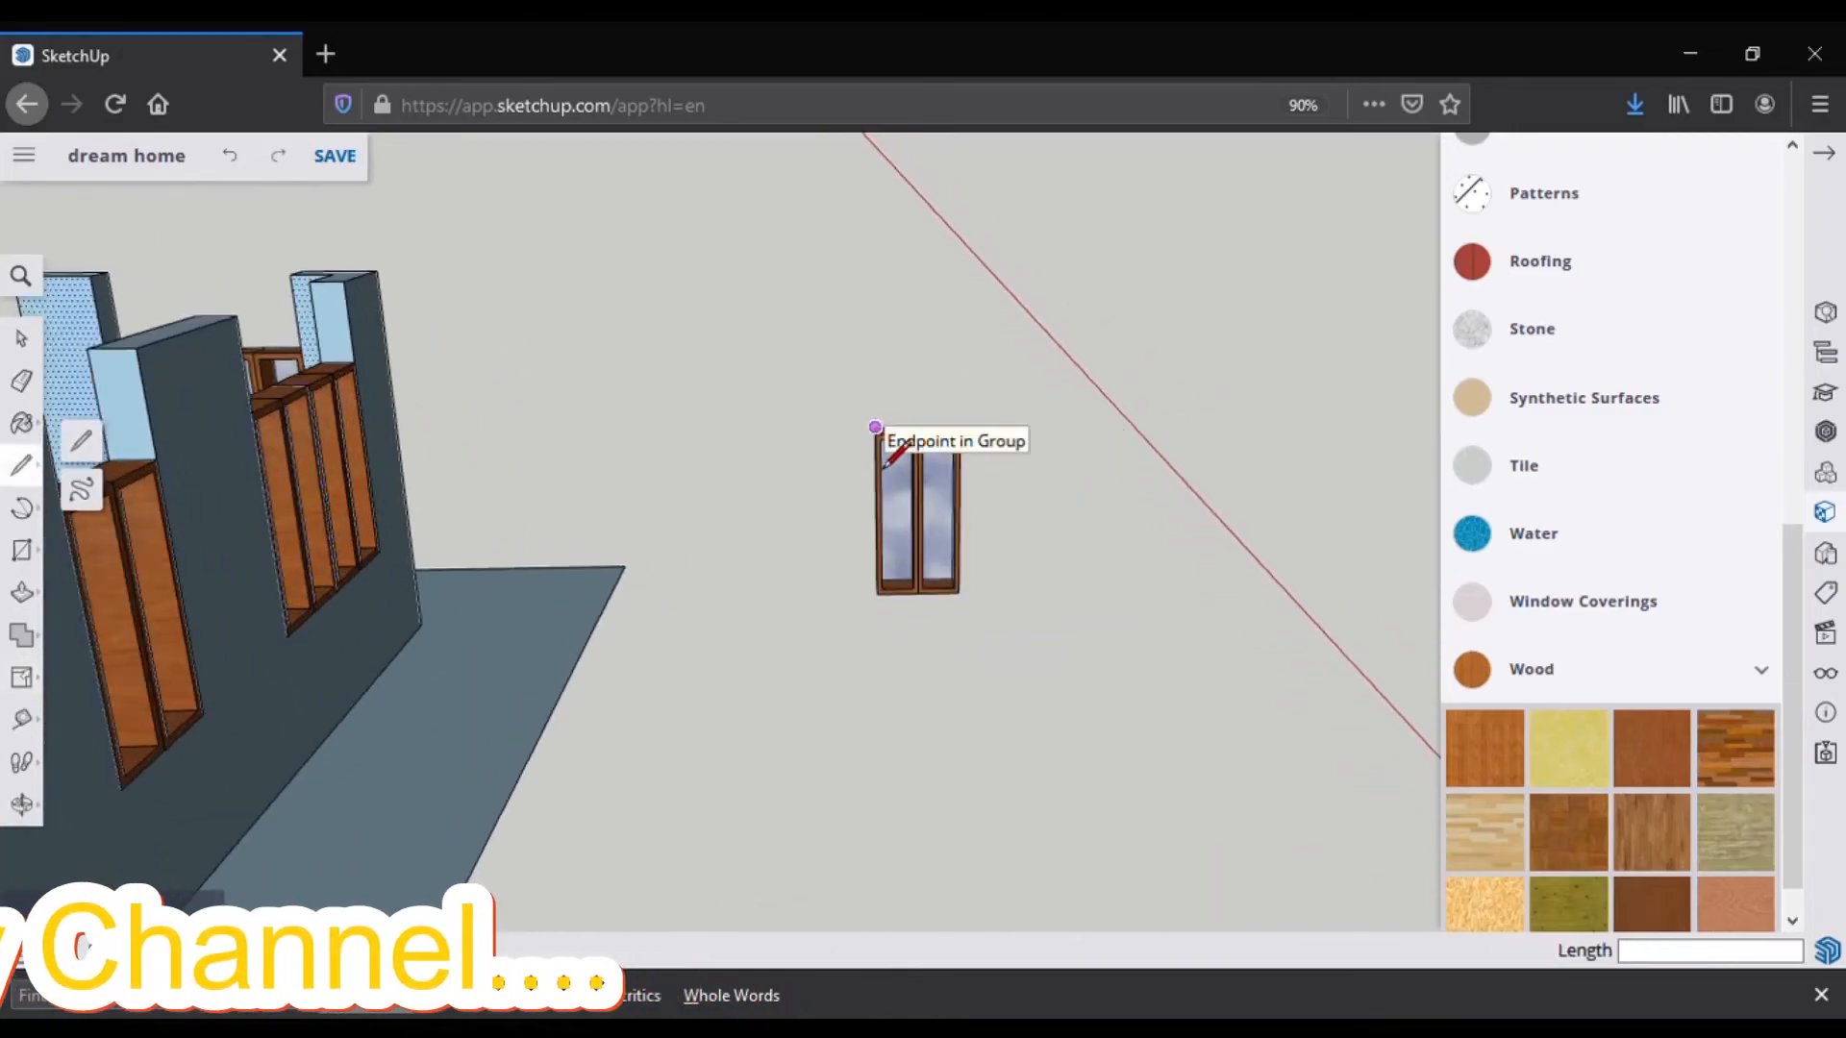
pyautogui.click(14, 635)
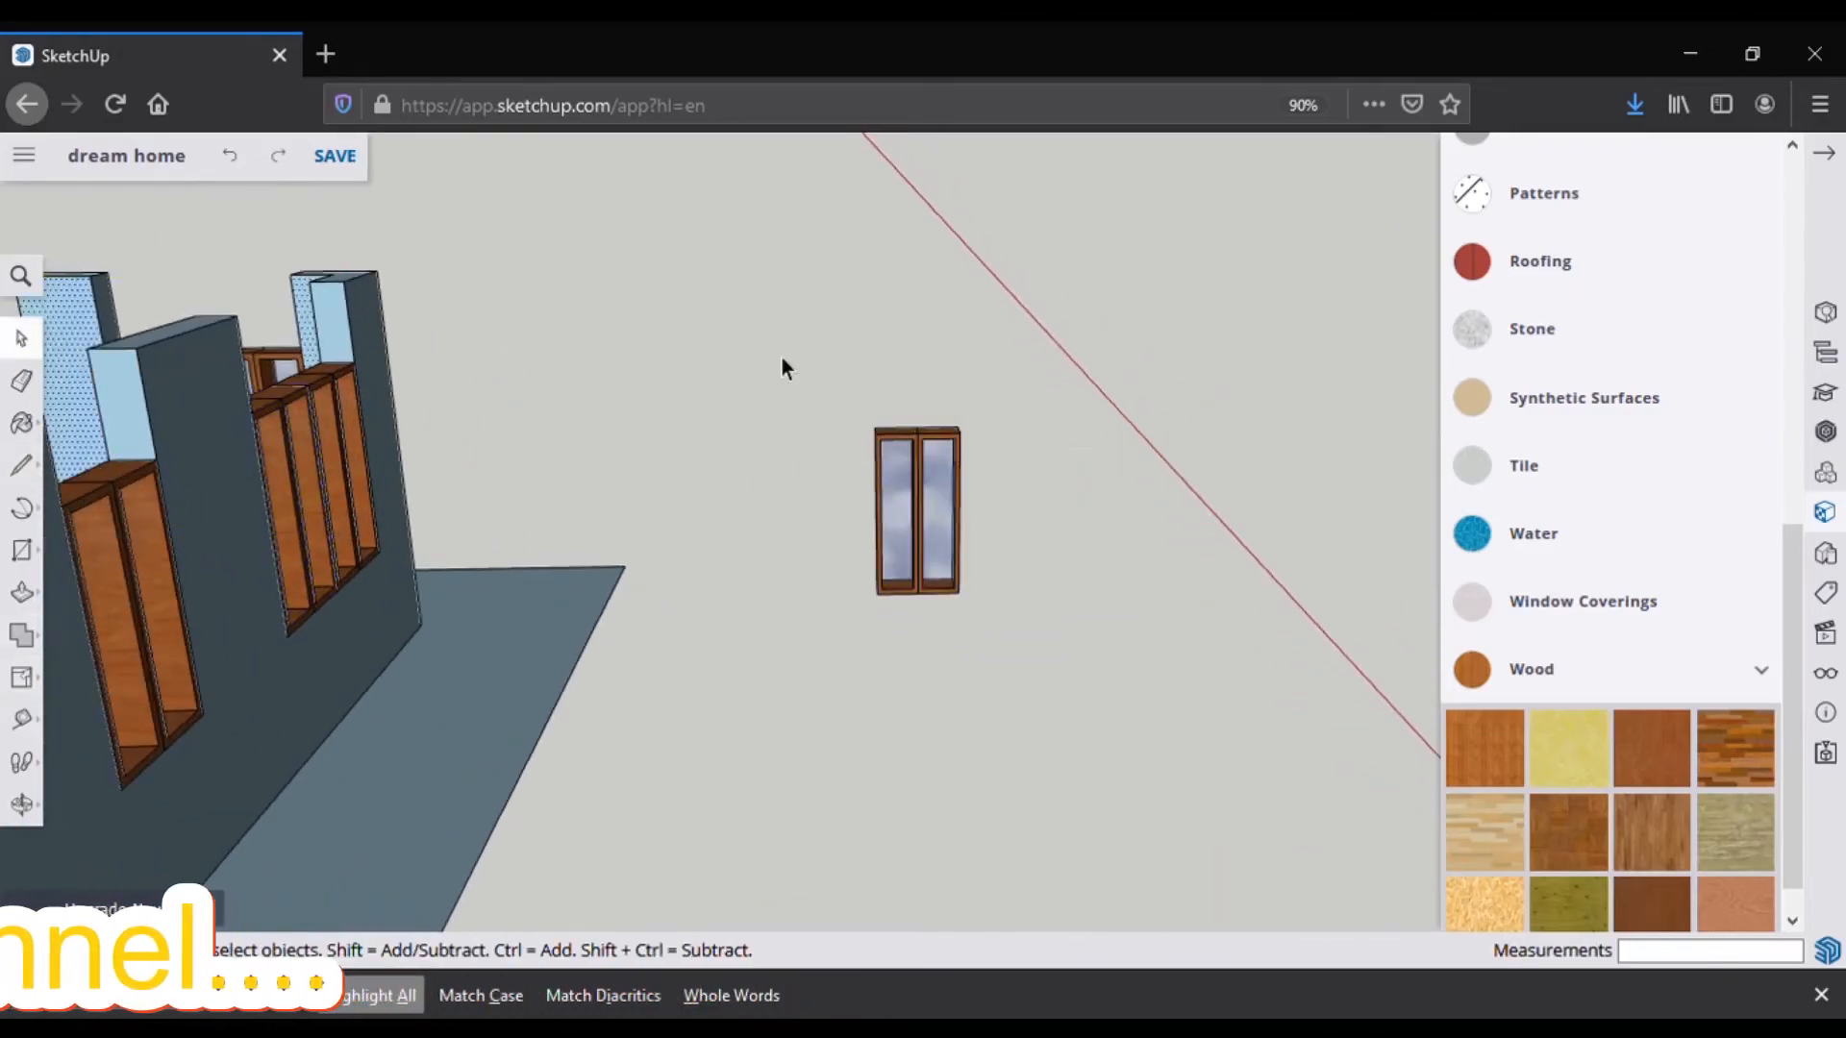
pyautogui.click(918, 511)
pyautogui.click(21, 677)
pyautogui.moveTo(959, 511); pyautogui.dragTo(948, 513)
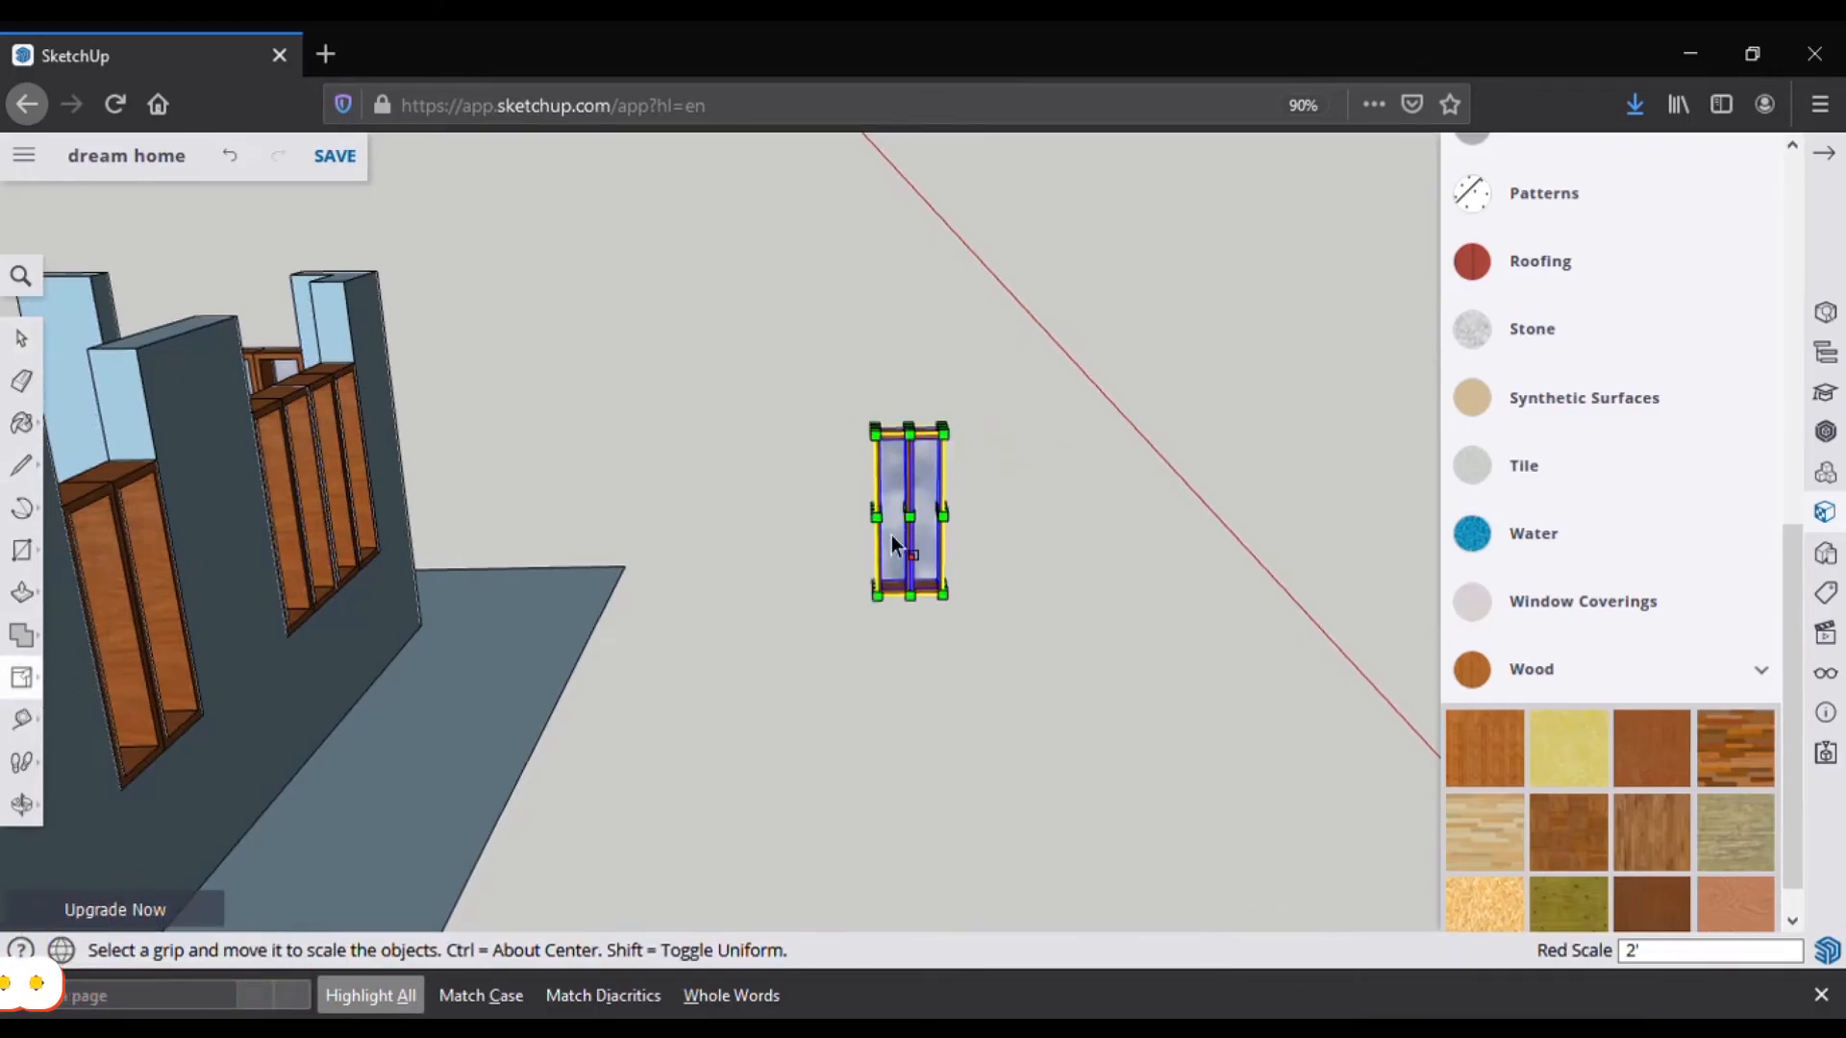
# Step: Move the narrowed window into the front wall opening and nudge it into line
pyautogui.click(21, 677)
pyautogui.click(82, 630)
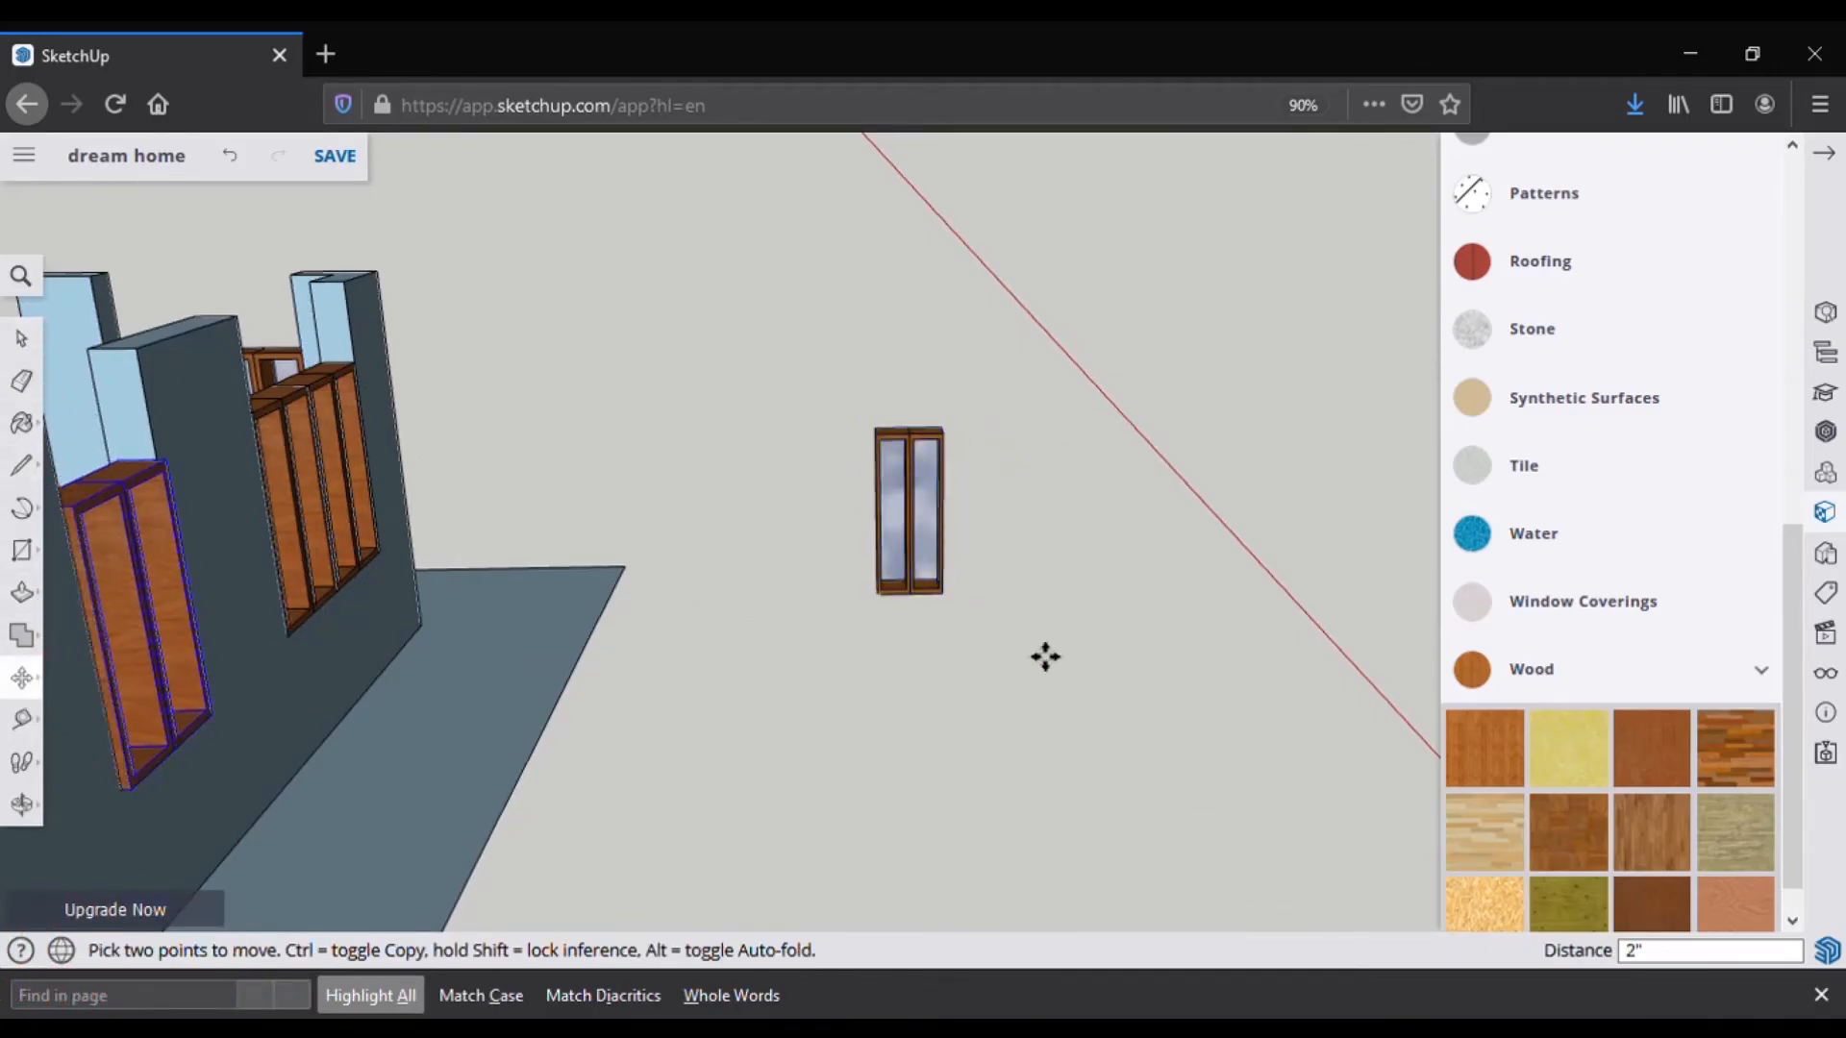
pyautogui.click(914, 626)
pyautogui.click(921, 631)
pyautogui.scroll(-5, 921, 631)
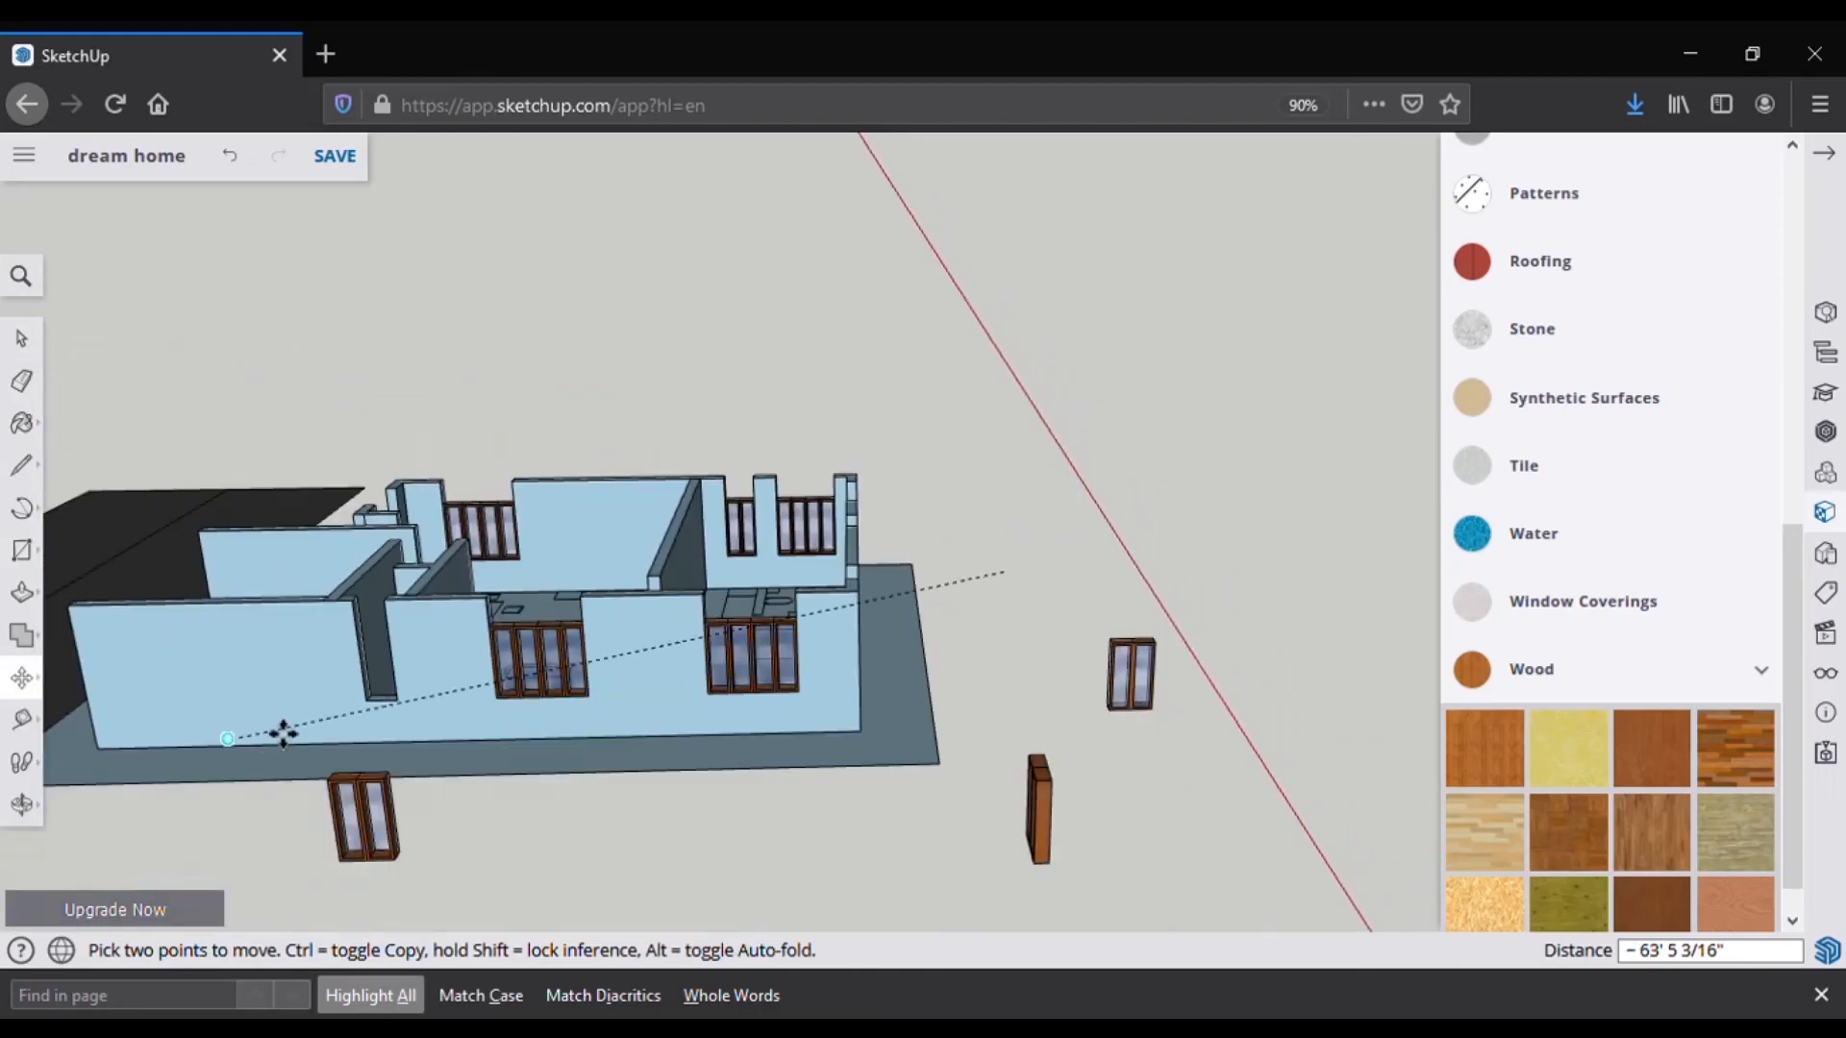
pyautogui.scroll(5, 289, 750)
pyautogui.click(377, 714)
pyautogui.scroll(4, 391, 717)
pyautogui.click(394, 717)
pyautogui.click(428, 717)
pyautogui.scroll(-10, 428, 717)
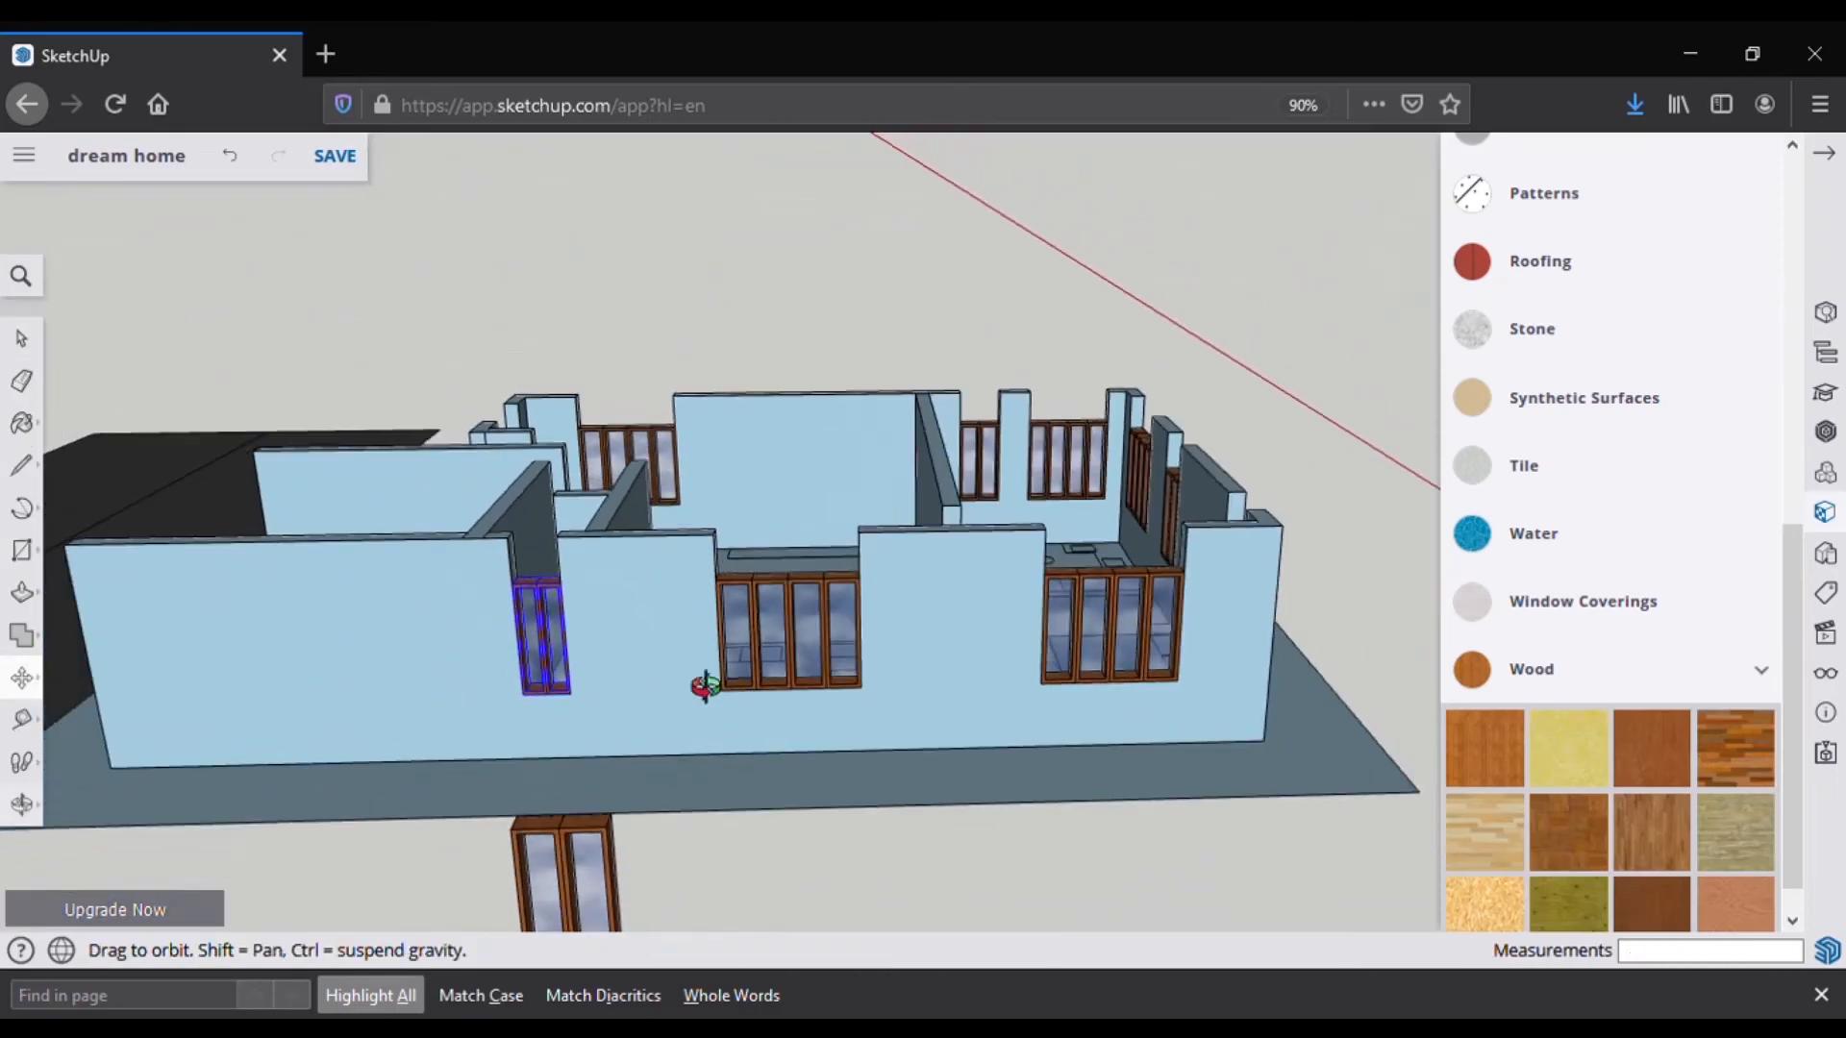
# Step: Orbit around the house to a top-down view to check the window placement
pyautogui.moveTo(754, 696); pyautogui.dragTo(241, 663, button='middle')
pyautogui.moveTo(947, 597); pyautogui.dragTo(1634, 615, button='middle')
pyautogui.scroll(1, 1576, 616)
pyautogui.scroll(3, 861, 546)
pyautogui.moveTo(634, 524); pyautogui.dragTo(865, 664, button='middle')
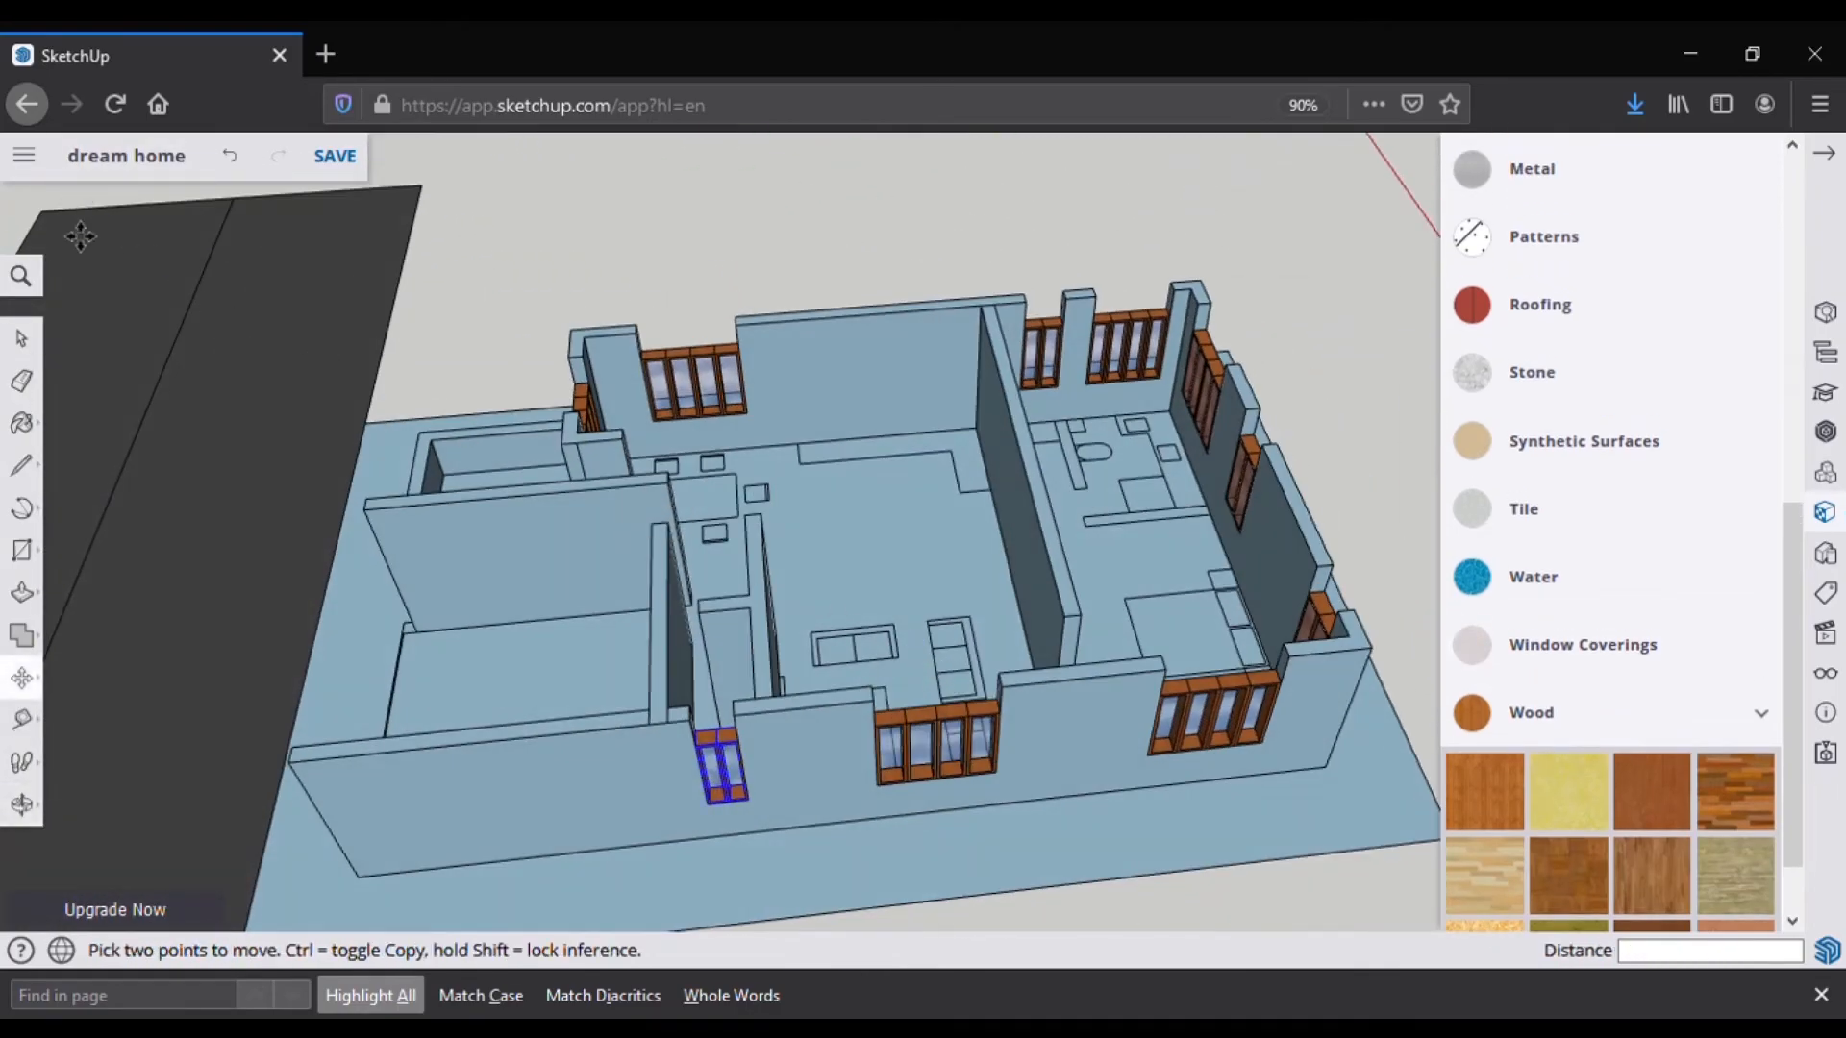
pyautogui.click(335, 156)
pyautogui.scroll(5, 1007, 723)
pyautogui.click(41, 473)
pyautogui.scroll(8, 741, 778)
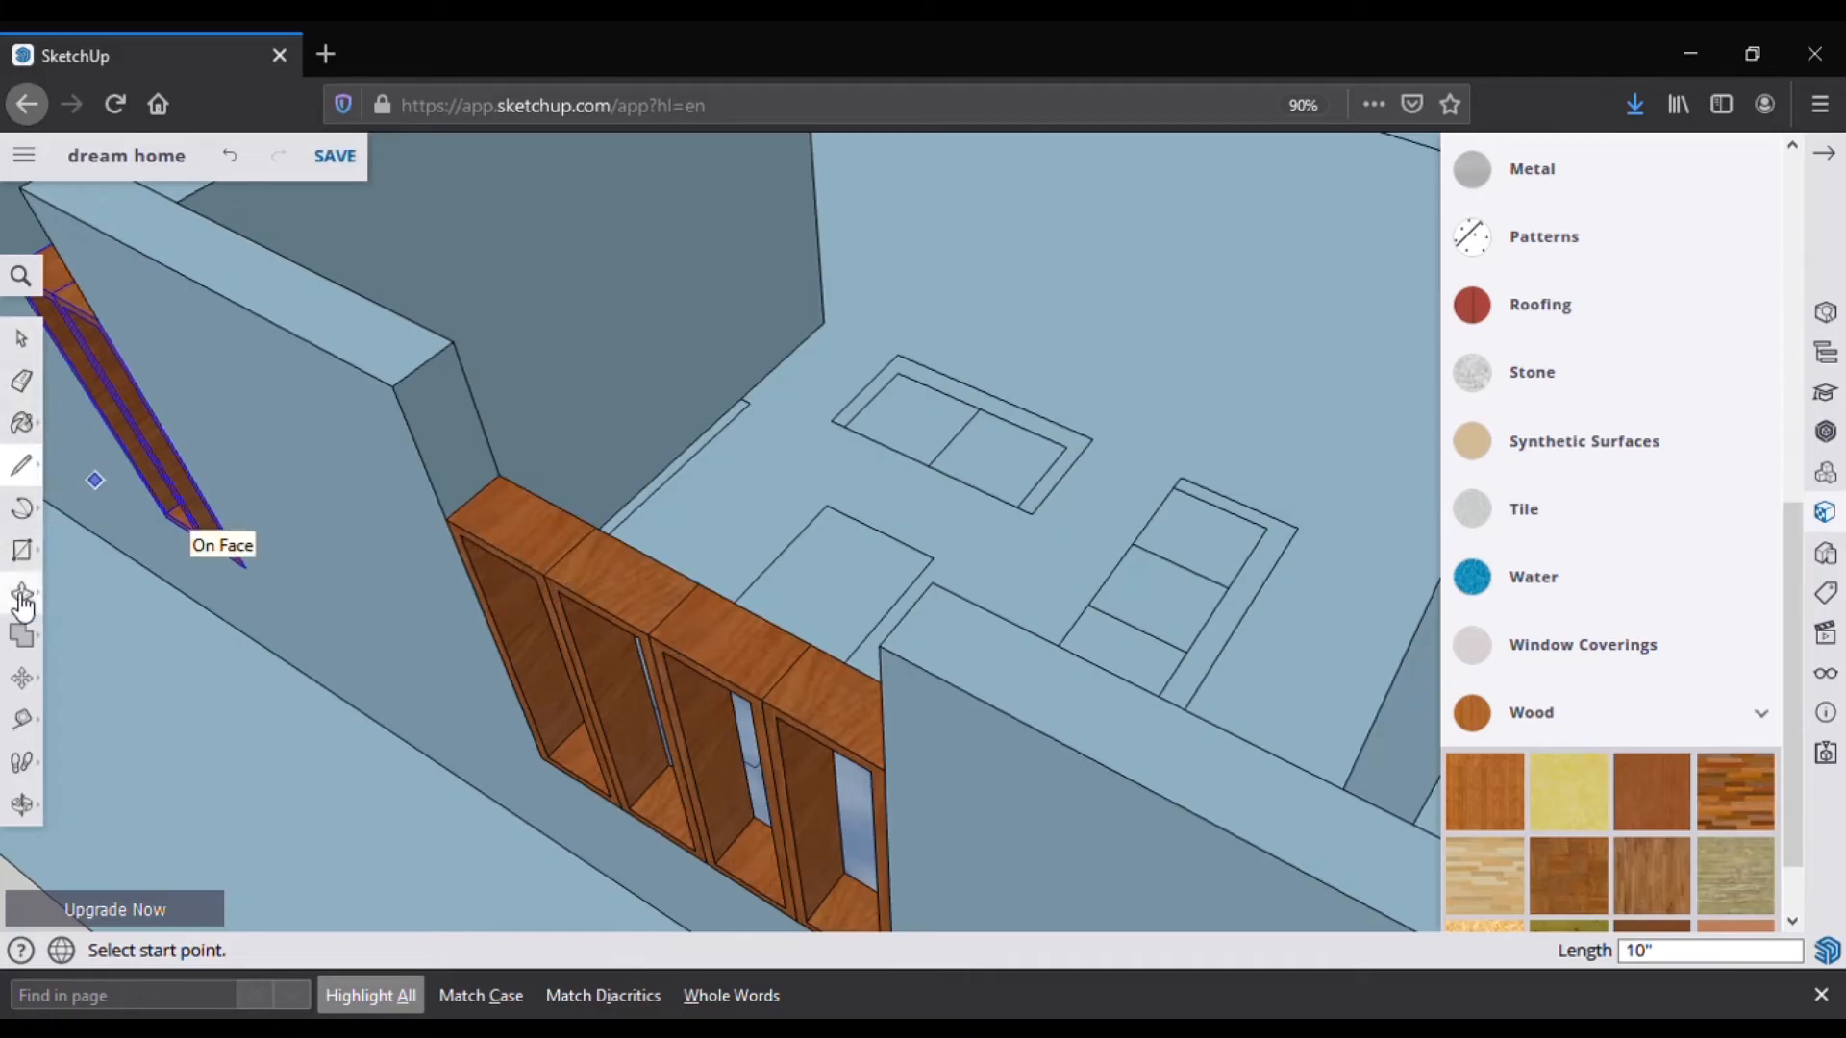
# Step: Split the wall end with a line and push/pull it over the first window frame
pyautogui.click(469, 457)
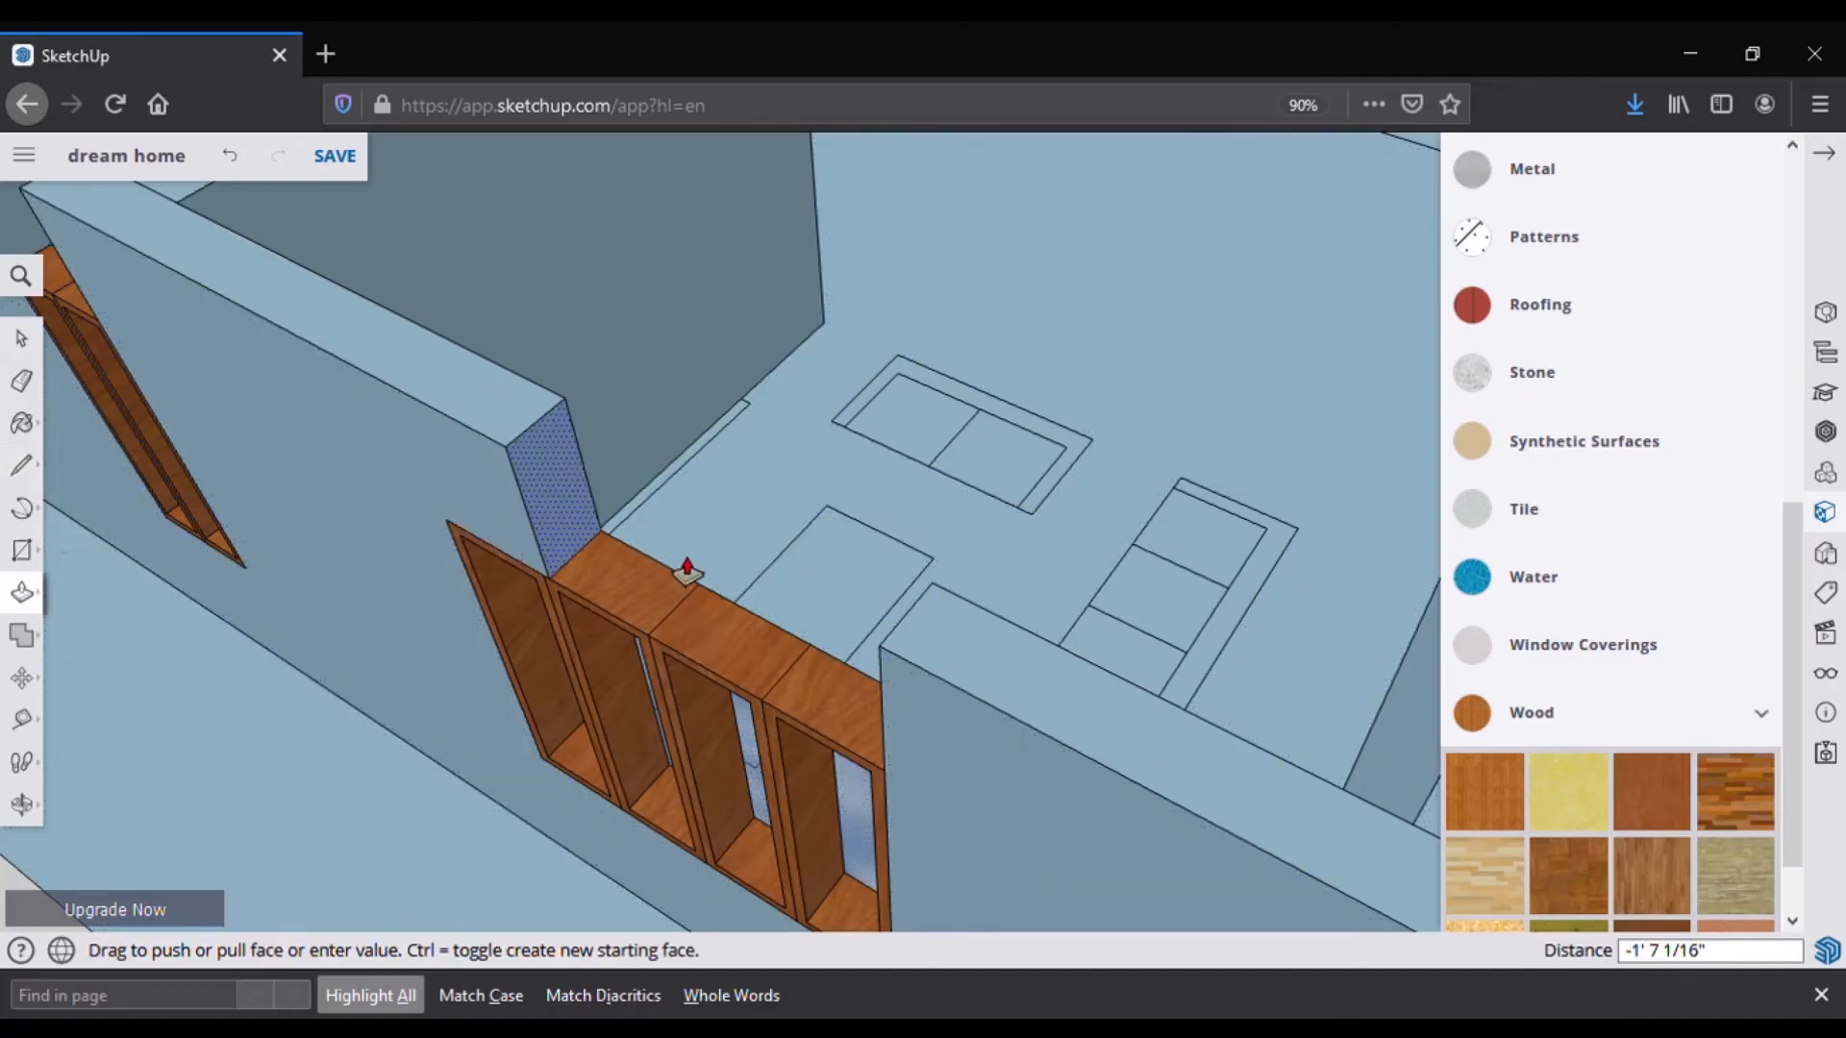
pyautogui.moveTo(710, 574); pyautogui.dragTo(1269, 535, button='middle')
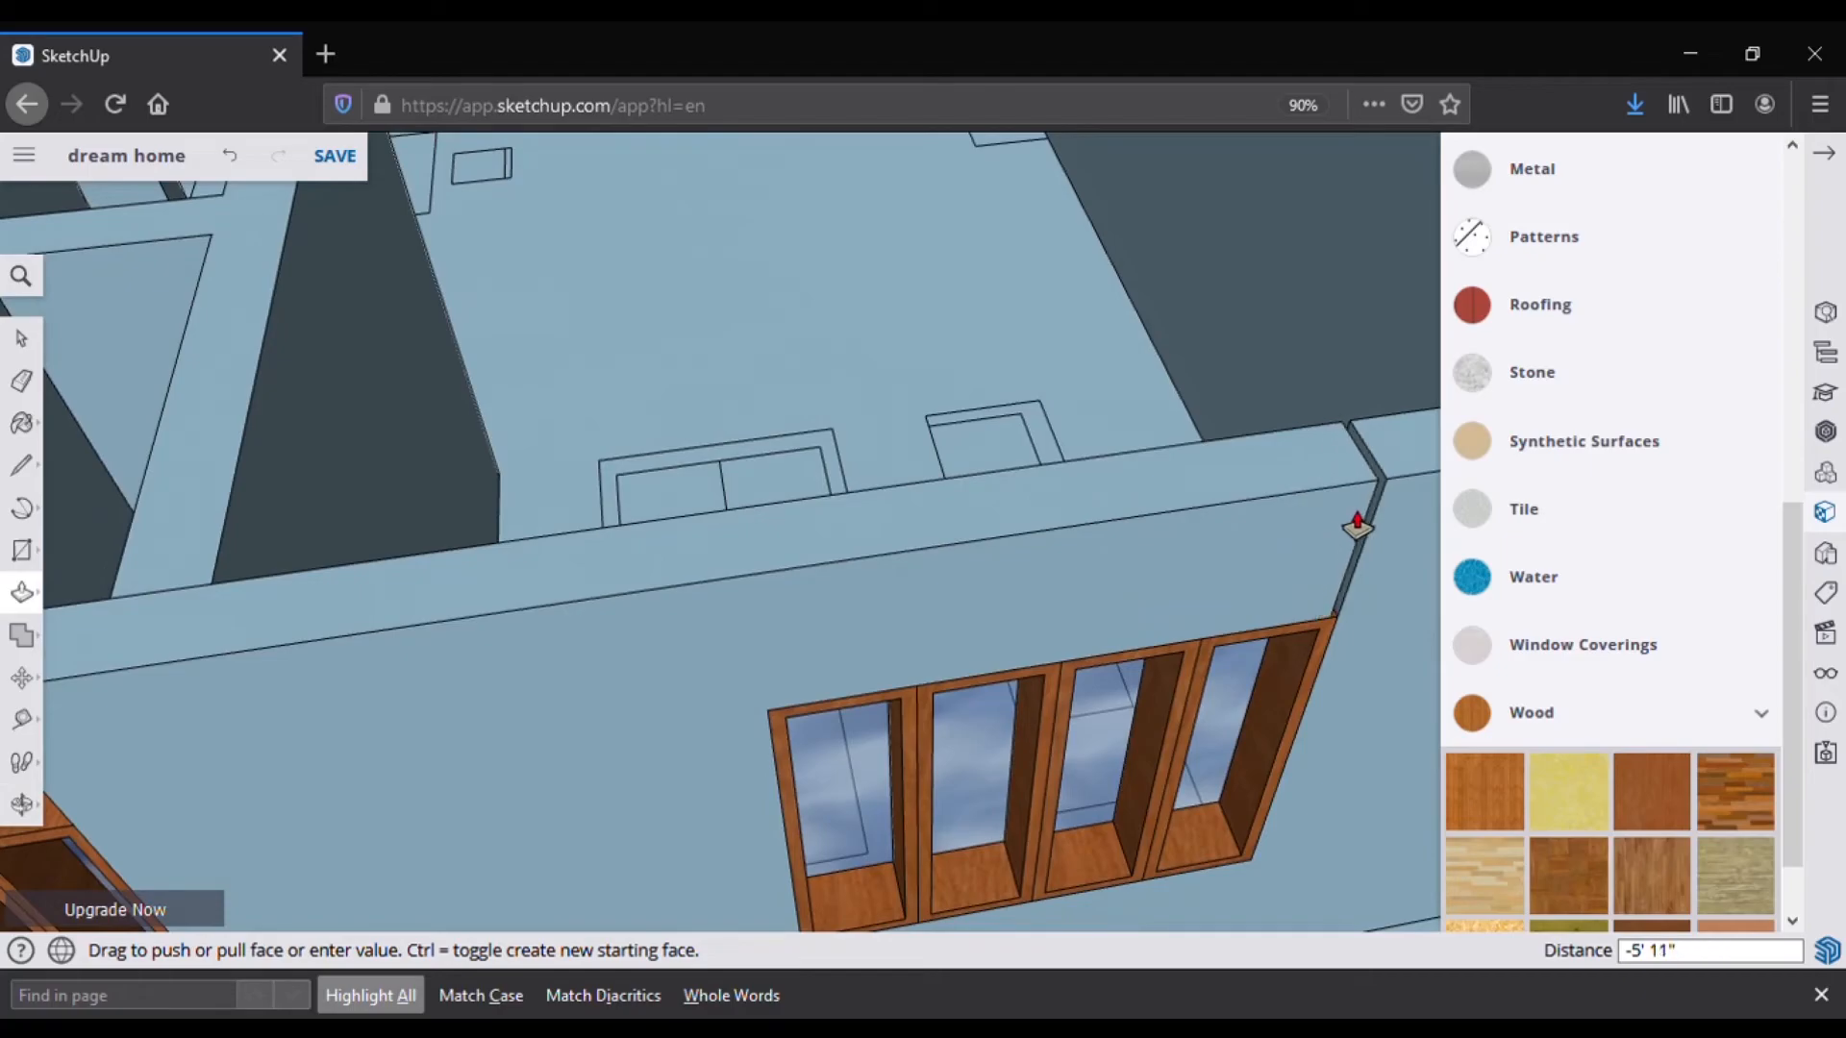
pyautogui.click(1376, 524)
pyautogui.scroll(-4, 1058, 615)
pyautogui.moveTo(948, 646); pyautogui.dragTo(596, 605, button='middle')
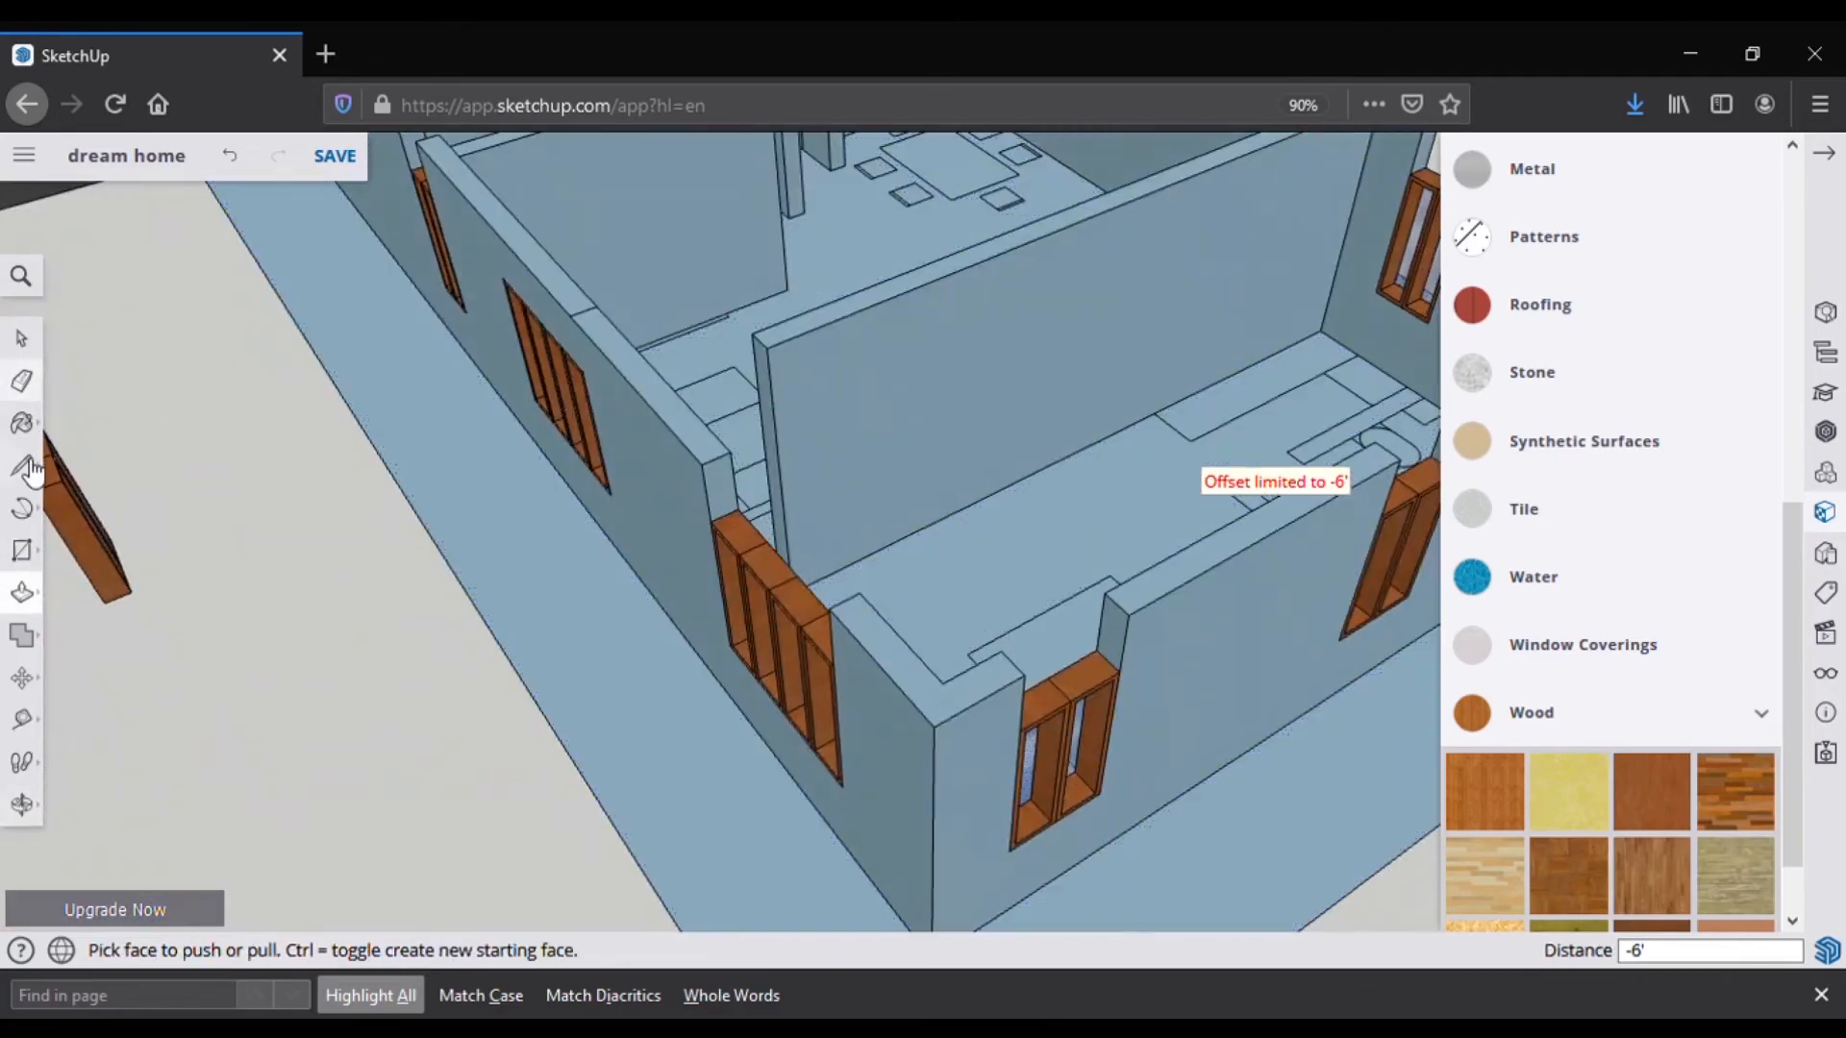
pyautogui.click(29, 466)
pyautogui.click(713, 523)
pyautogui.click(736, 507)
pyautogui.click(23, 592)
pyautogui.click(724, 492)
pyautogui.click(887, 641)
# Step: On the adjacent wall, split the end face at the window's top corner and fill above the window
pyautogui.moveTo(942, 654); pyautogui.dragTo(538, 577, button='middle')
pyautogui.click(29, 473)
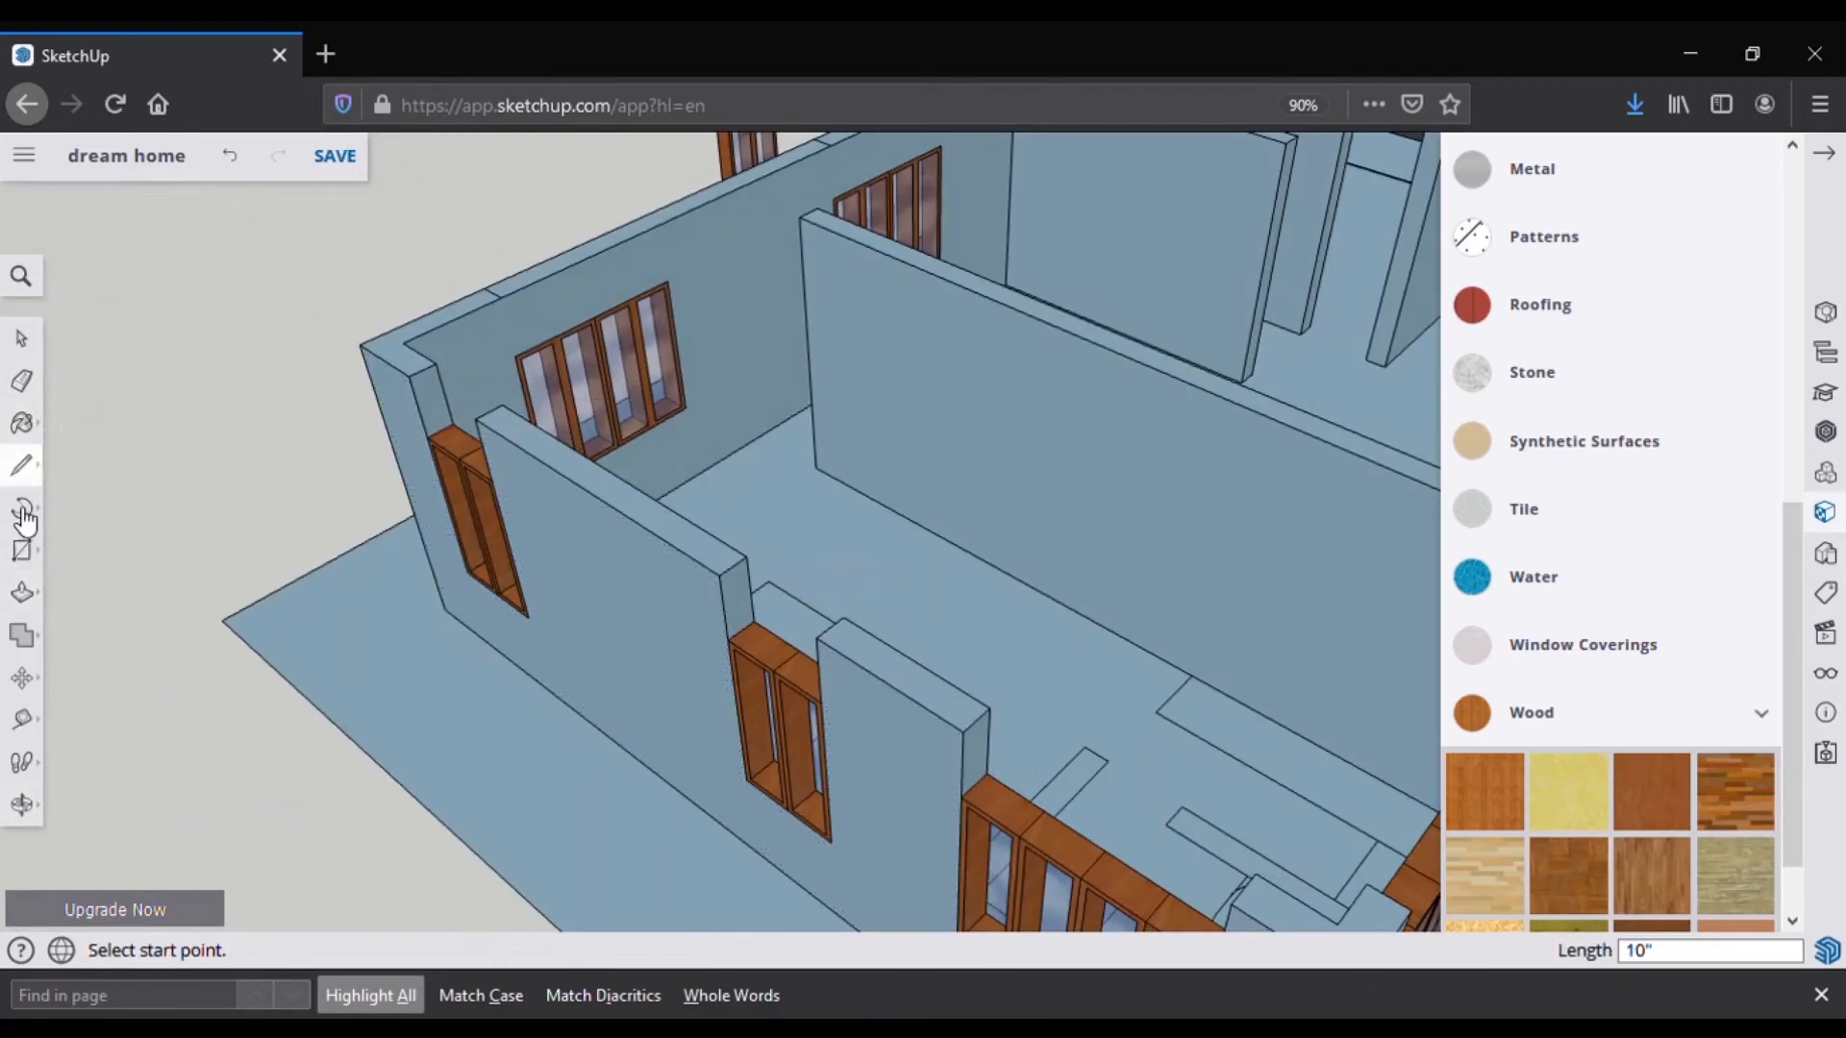
pyautogui.click(730, 639)
pyautogui.click(754, 623)
pyautogui.click(23, 593)
pyautogui.click(737, 598)
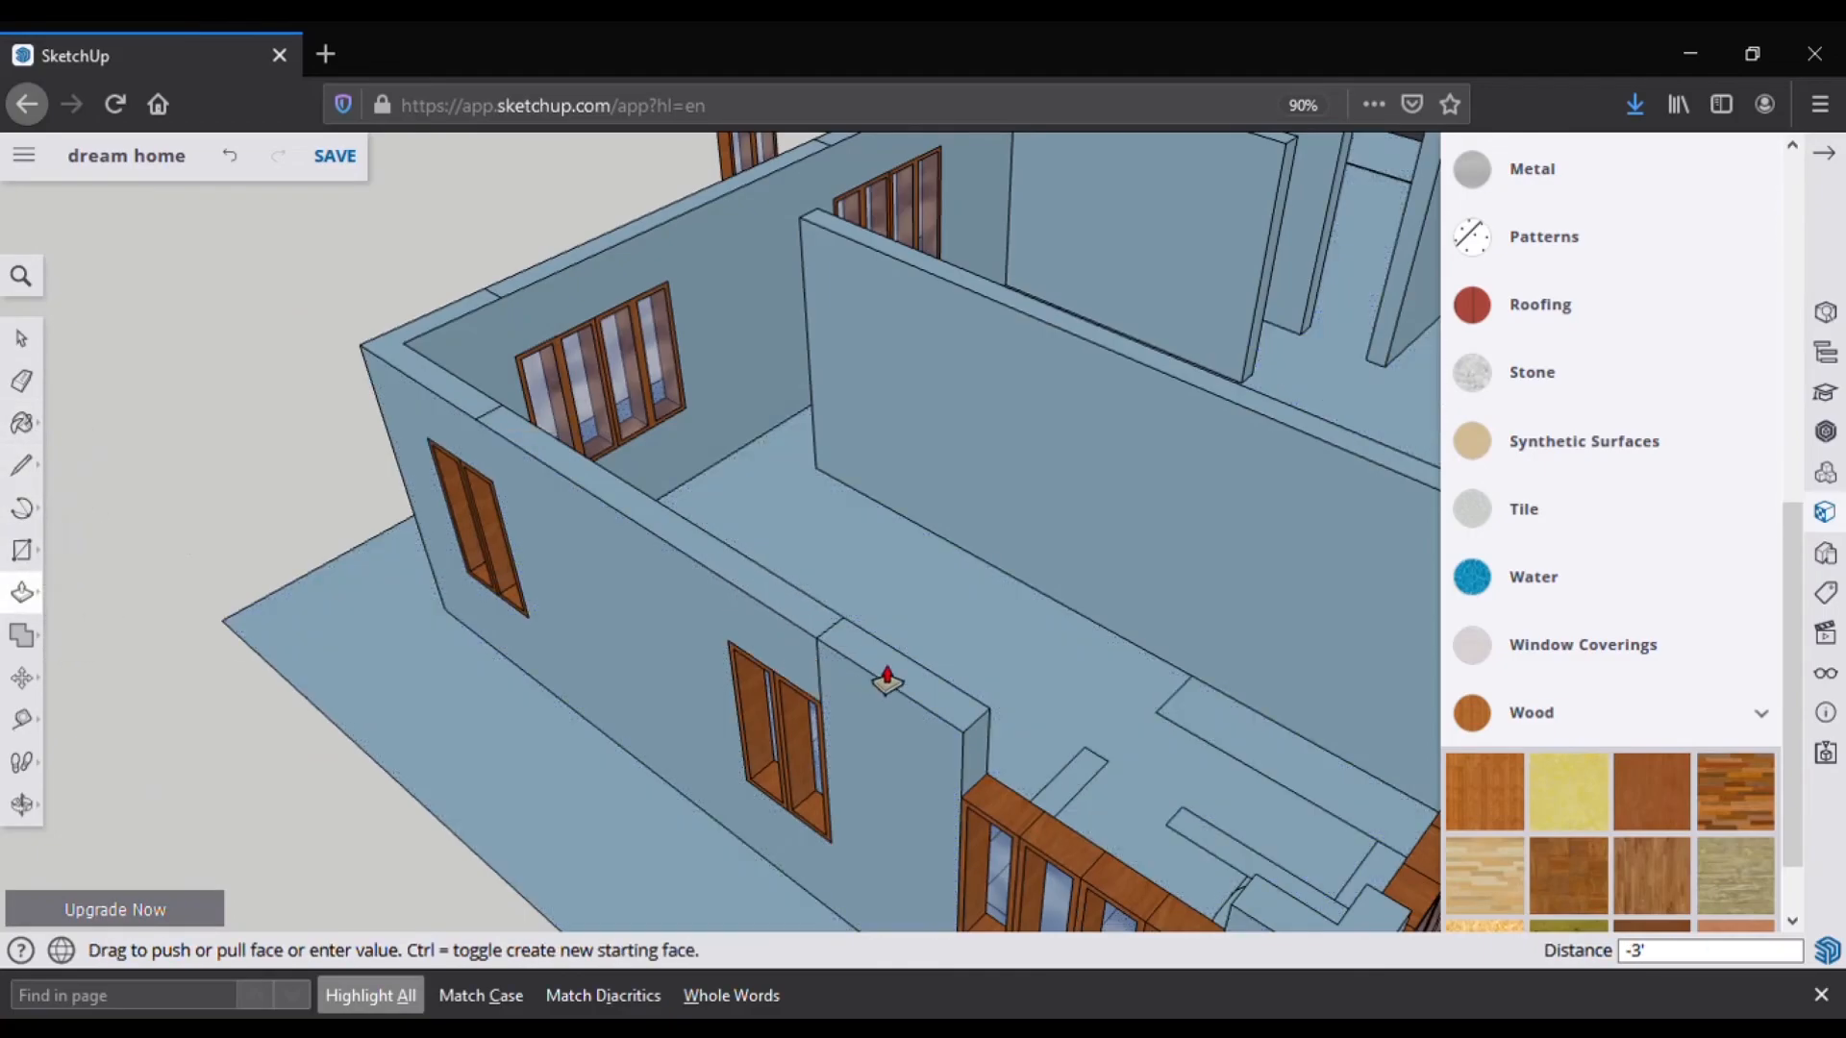
pyautogui.click(881, 675)
# Step: Push/pull the wall end face beside the next window to extend it over the opening
pyautogui.moveTo(903, 673); pyautogui.dragTo(692, 625, button='middle')
pyautogui.click(23, 592)
pyautogui.click(797, 708)
pyautogui.click(844, 765)
# Step: Split another wall face with a line and push/pull it to fill over the window opening
pyautogui.moveTo(844, 768); pyautogui.dragTo(414, 769, button='middle')
pyautogui.scroll(3, 413, 759)
pyautogui.click(23, 468)
pyautogui.click(410, 659)
pyautogui.click(431, 638)
pyautogui.click(23, 592)
pyautogui.click(411, 617)
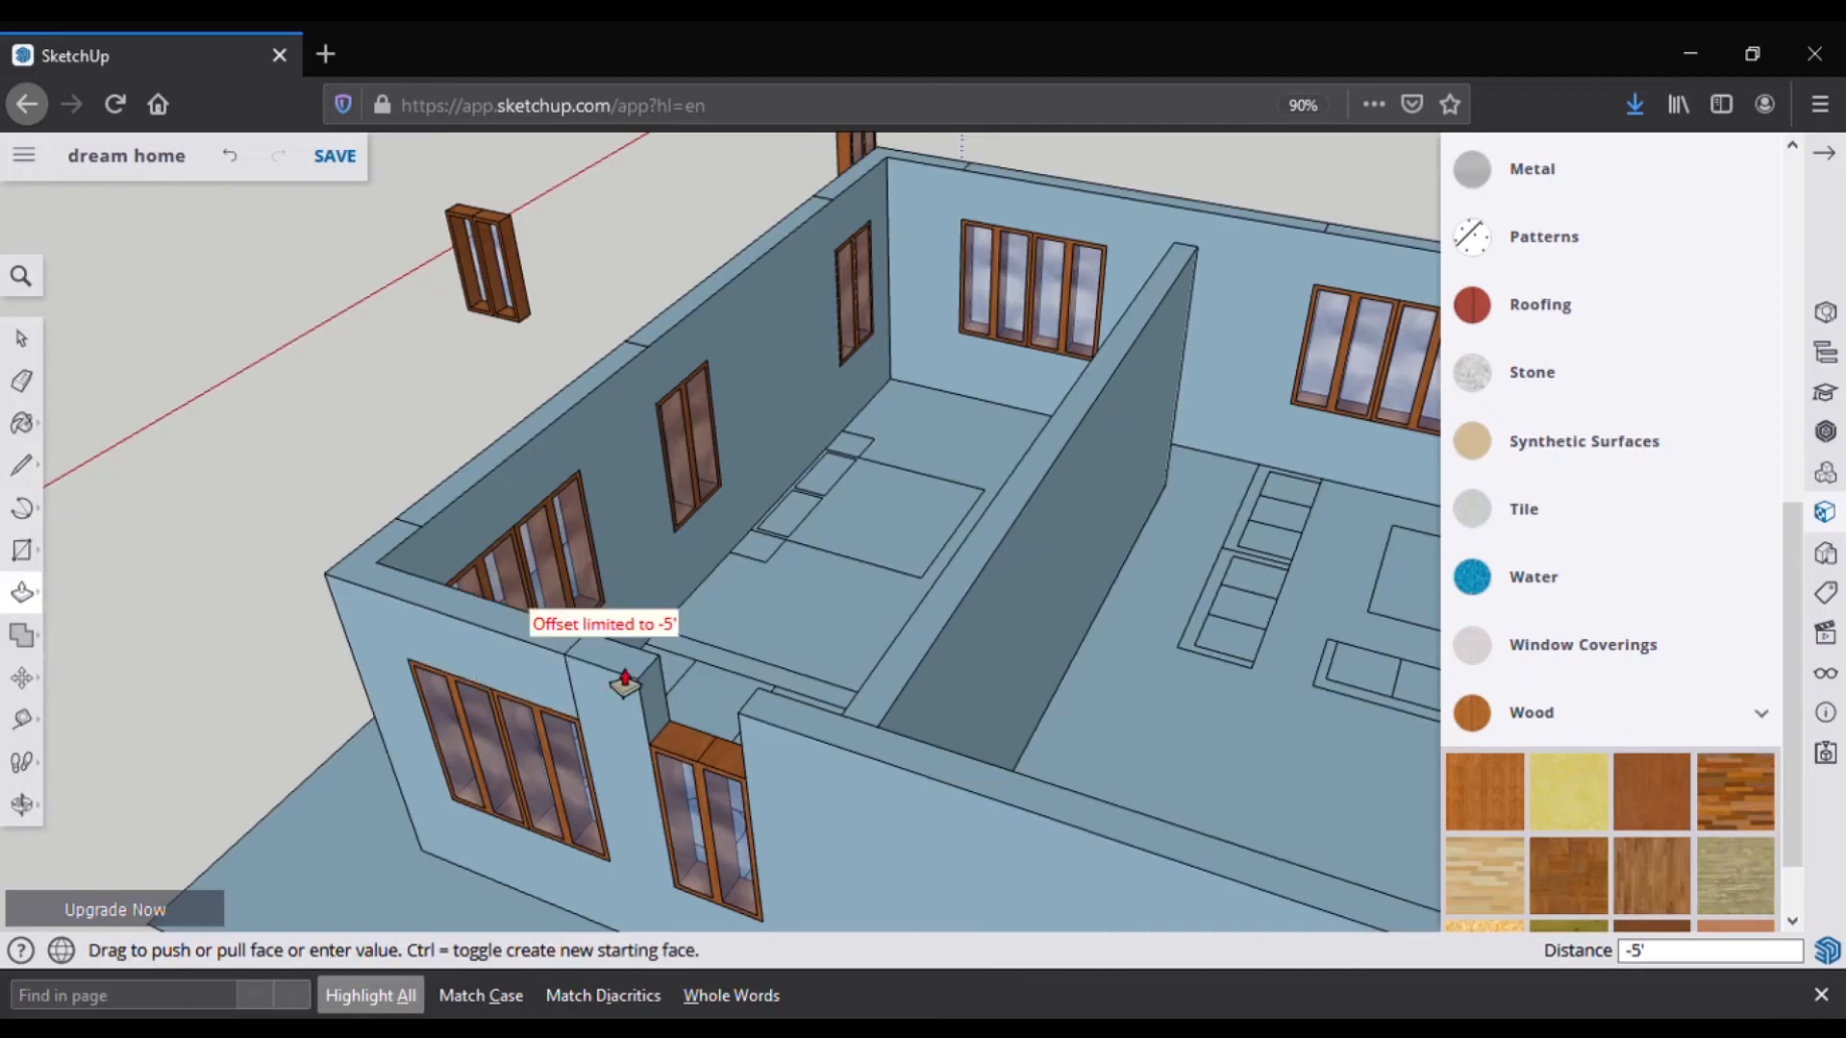
pyautogui.click(32, 596)
pyautogui.doubleClick(656, 683)
pyautogui.scroll(-5, 447, 687)
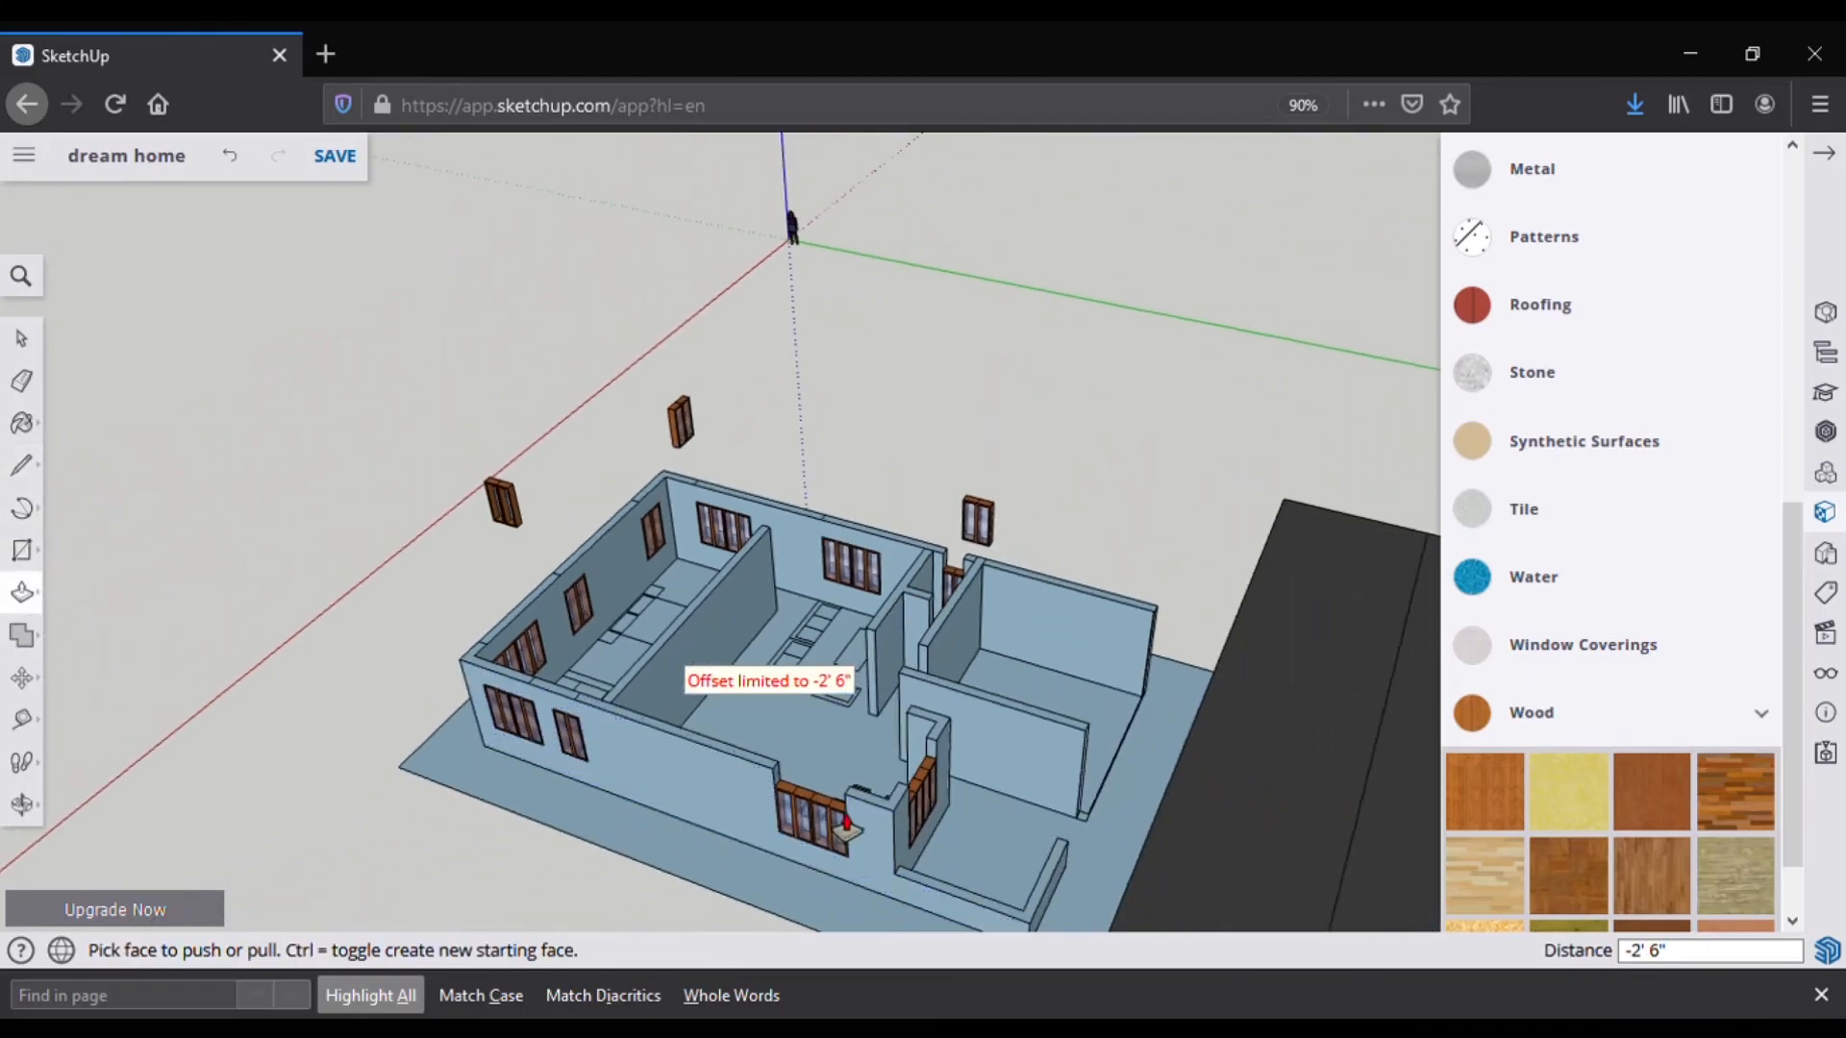
pyautogui.scroll(5, 819, 822)
# Step: Split the wall beside another window opening and extend it 5' over the opening
pyautogui.click(30, 470)
pyautogui.click(23, 592)
pyautogui.click(646, 721)
pyautogui.moveTo(865, 774); pyautogui.dragTo(502, 477, button='middle')
pyautogui.scroll(3, 500, 477)
pyautogui.click(24, 469)
pyautogui.click(429, 542)
pyautogui.click(23, 592)
pyautogui.click(423, 519)
pyautogui.click(751, 524)
# Step: Push/pull the wall face above the narrow window to fill it in
pyautogui.scroll(-5, 568, 721)
pyautogui.scroll(6, 759, 519)
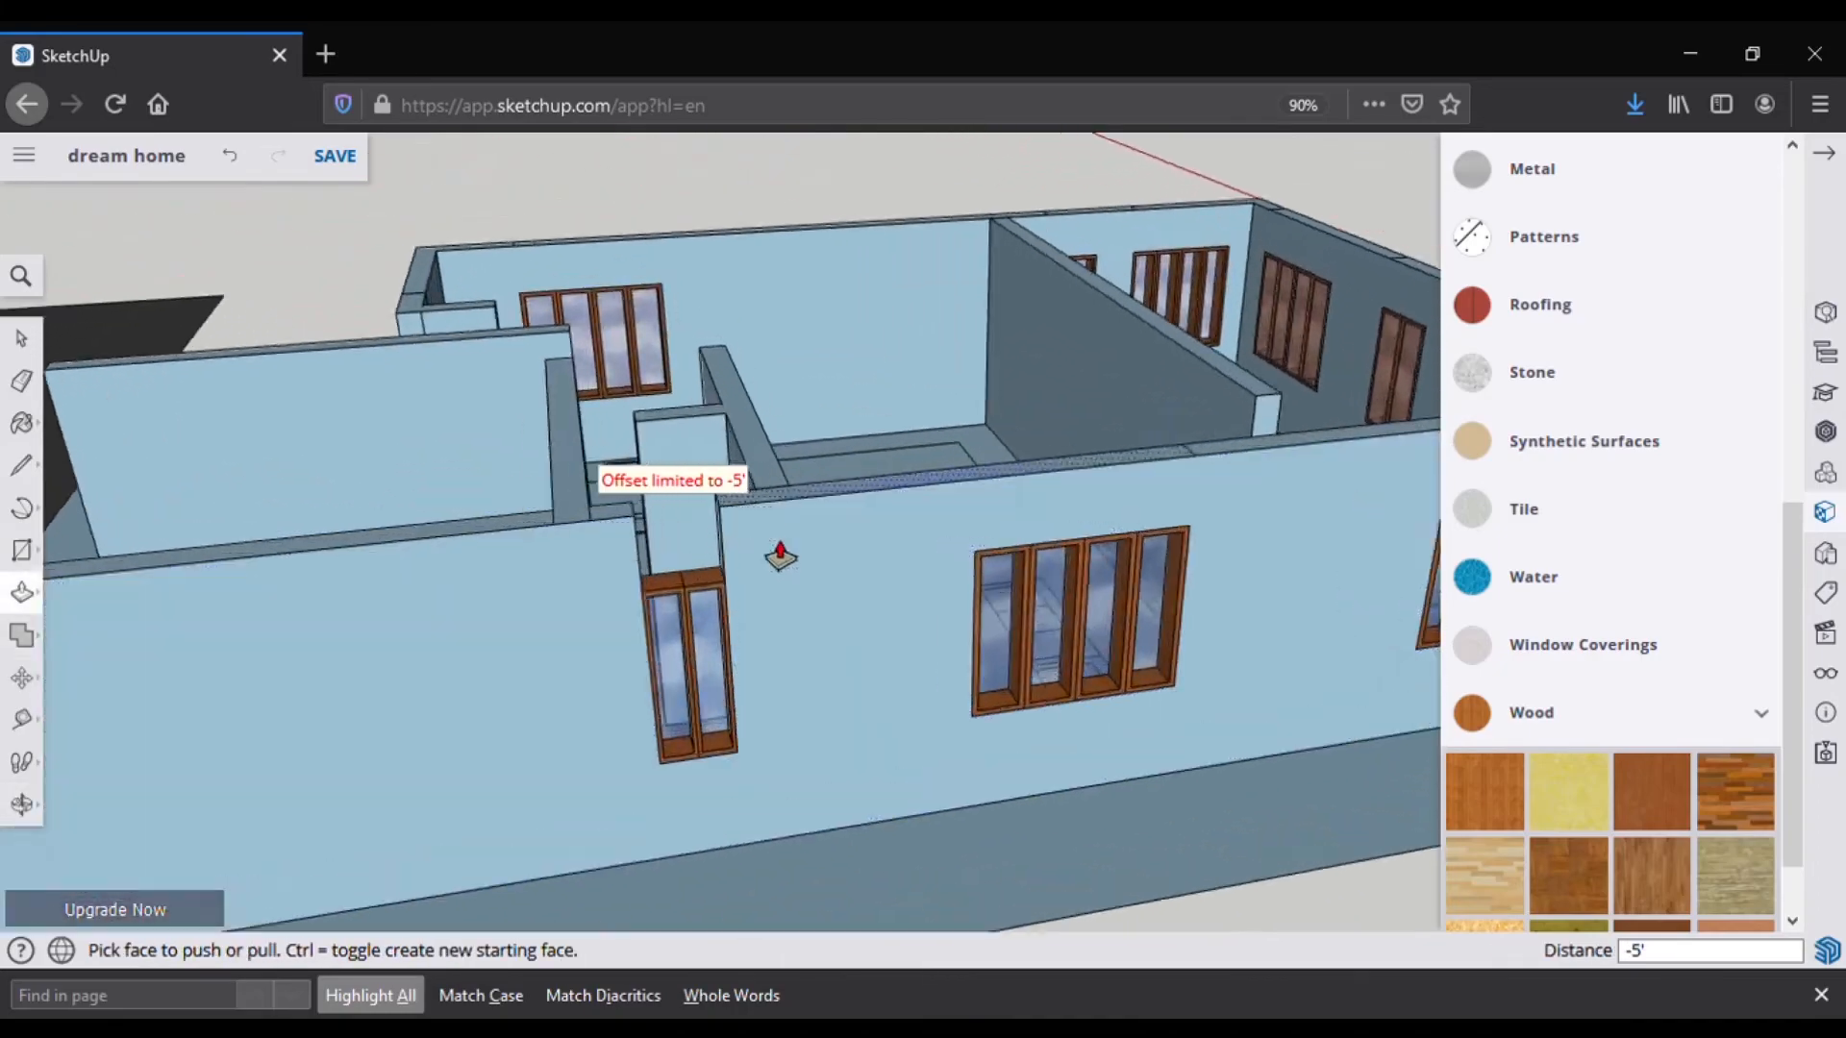
pyautogui.click(32, 600)
pyautogui.click(454, 528)
pyautogui.click(502, 461)
# Step: Push/pull the top of the low wall corner upward into a column
pyautogui.scroll(-5, 667, 523)
pyautogui.moveTo(731, 514); pyautogui.dragTo(577, 615, button='middle')
pyautogui.moveTo(1009, 577); pyautogui.dragTo(568, 626, button='middle')
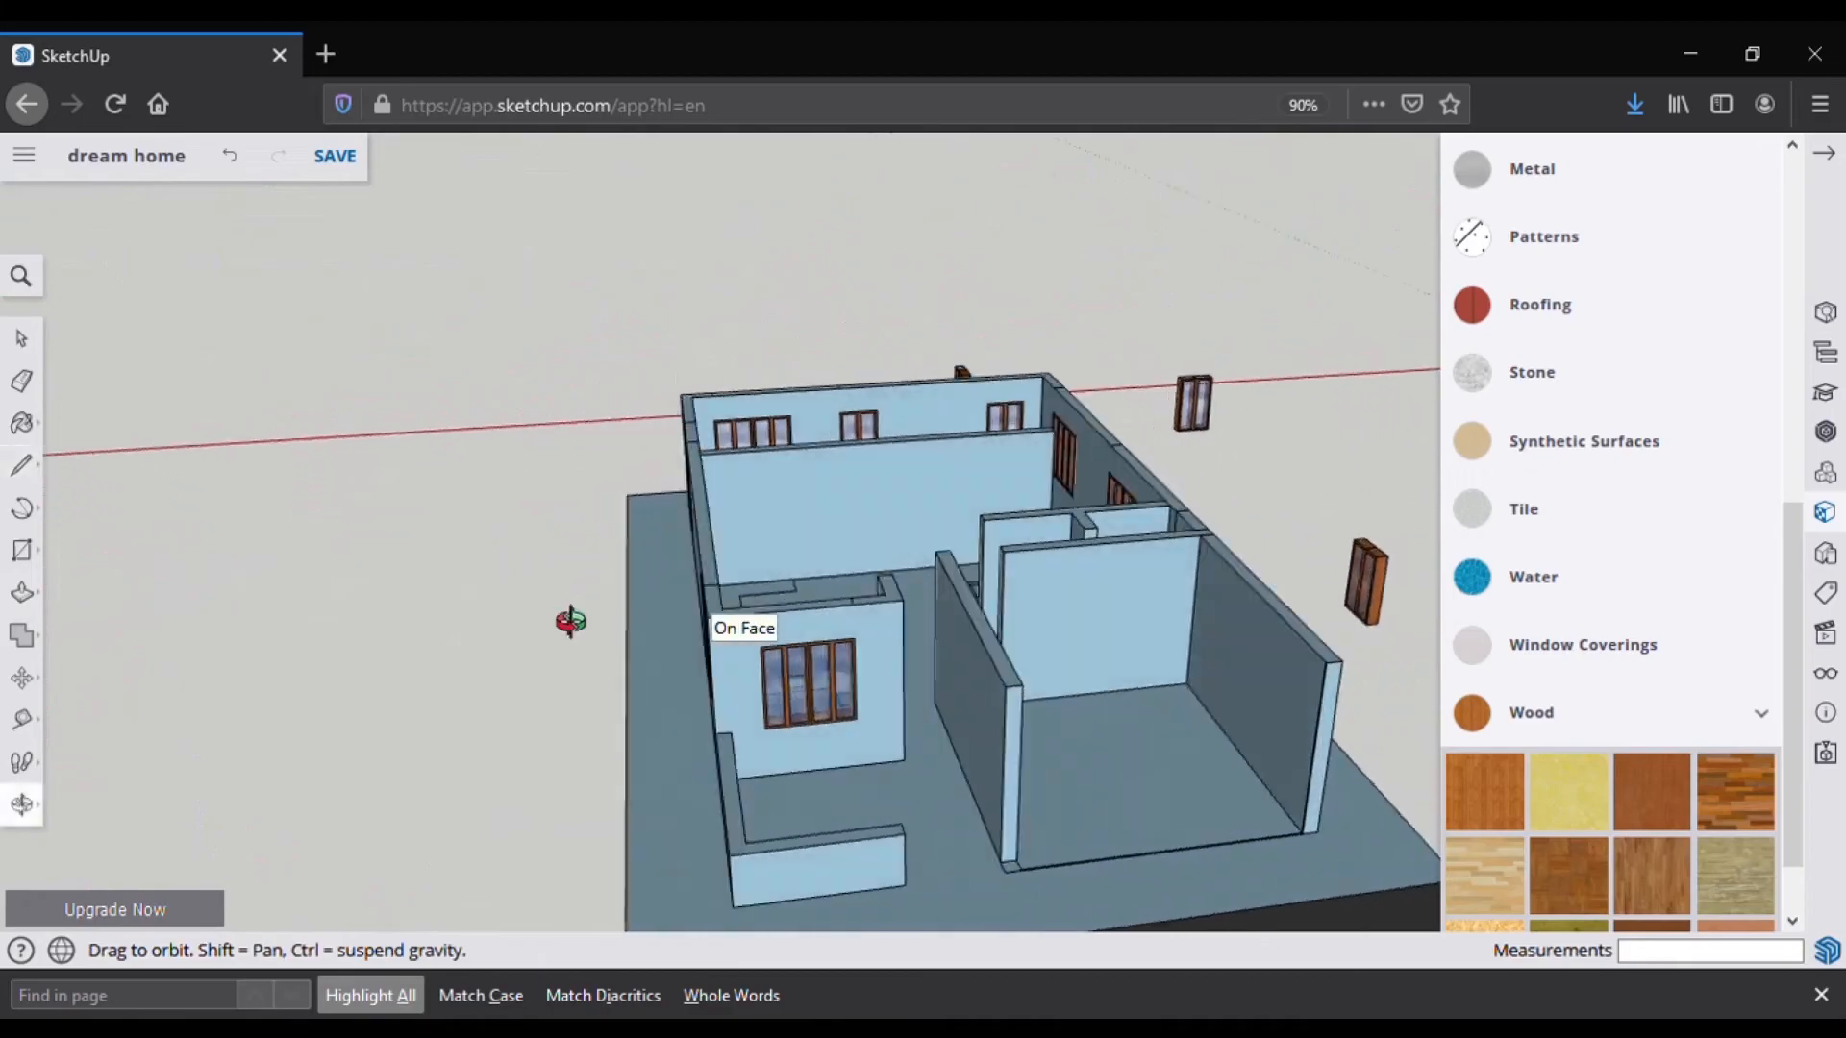
pyautogui.press('l')
pyautogui.scroll(5, 741, 878)
pyautogui.click(27, 591)
pyautogui.click(736, 834)
pyautogui.click(1160, 536)
pyautogui.moveTo(1159, 537); pyautogui.dragTo(758, 746, button='middle')
# Step: Orbit around the house to check the new column and filled walls
pyautogui.click(27, 468)
pyautogui.scroll(-2, 560, 483)
pyautogui.moveTo(560, 483); pyautogui.dragTo(923, 538, button='middle')
pyautogui.moveTo(492, 565); pyautogui.dragTo(827, 625, button='middle')
pyautogui.moveTo(510, 599); pyautogui.dragTo(1086, 711, button='middle')
pyautogui.moveTo(697, 681)
pyautogui.mouseDown(button='middle')
pyautogui.moveTo(618, 721)
pyautogui.moveTo(679, 708)
pyautogui.moveTo(385, 663)
pyautogui.moveTo(659, 617)
pyautogui.moveTo(742, 775)
pyautogui.mouseUp(button='middle')
pyautogui.scroll(6, 759, 673)
pyautogui.click(23, 593)
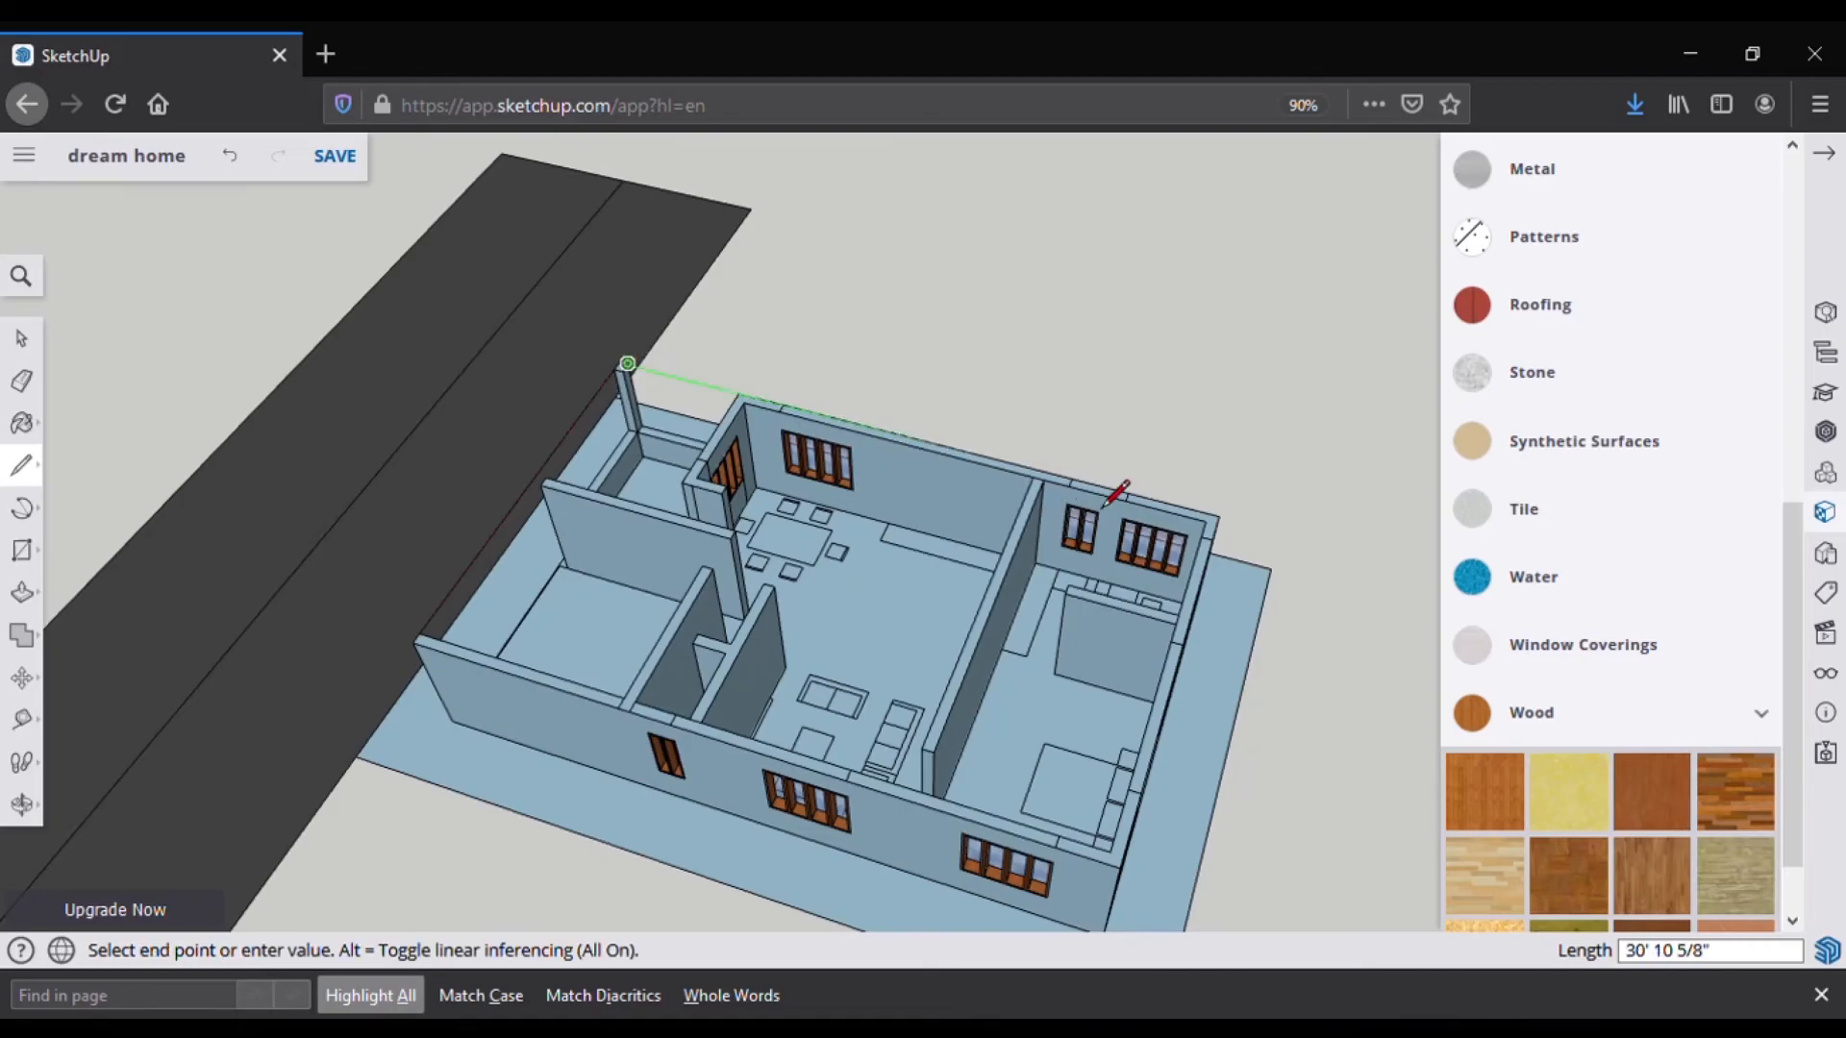
# Step: Close one roof edge and draw a 5" vertical riser at the front-left roof corner
pyautogui.click(1227, 546)
pyautogui.moveTo(1236, 527); pyautogui.dragTo(373, 711, button='middle')
pyautogui.scroll(5, 615, 697)
pyautogui.click(576, 689)
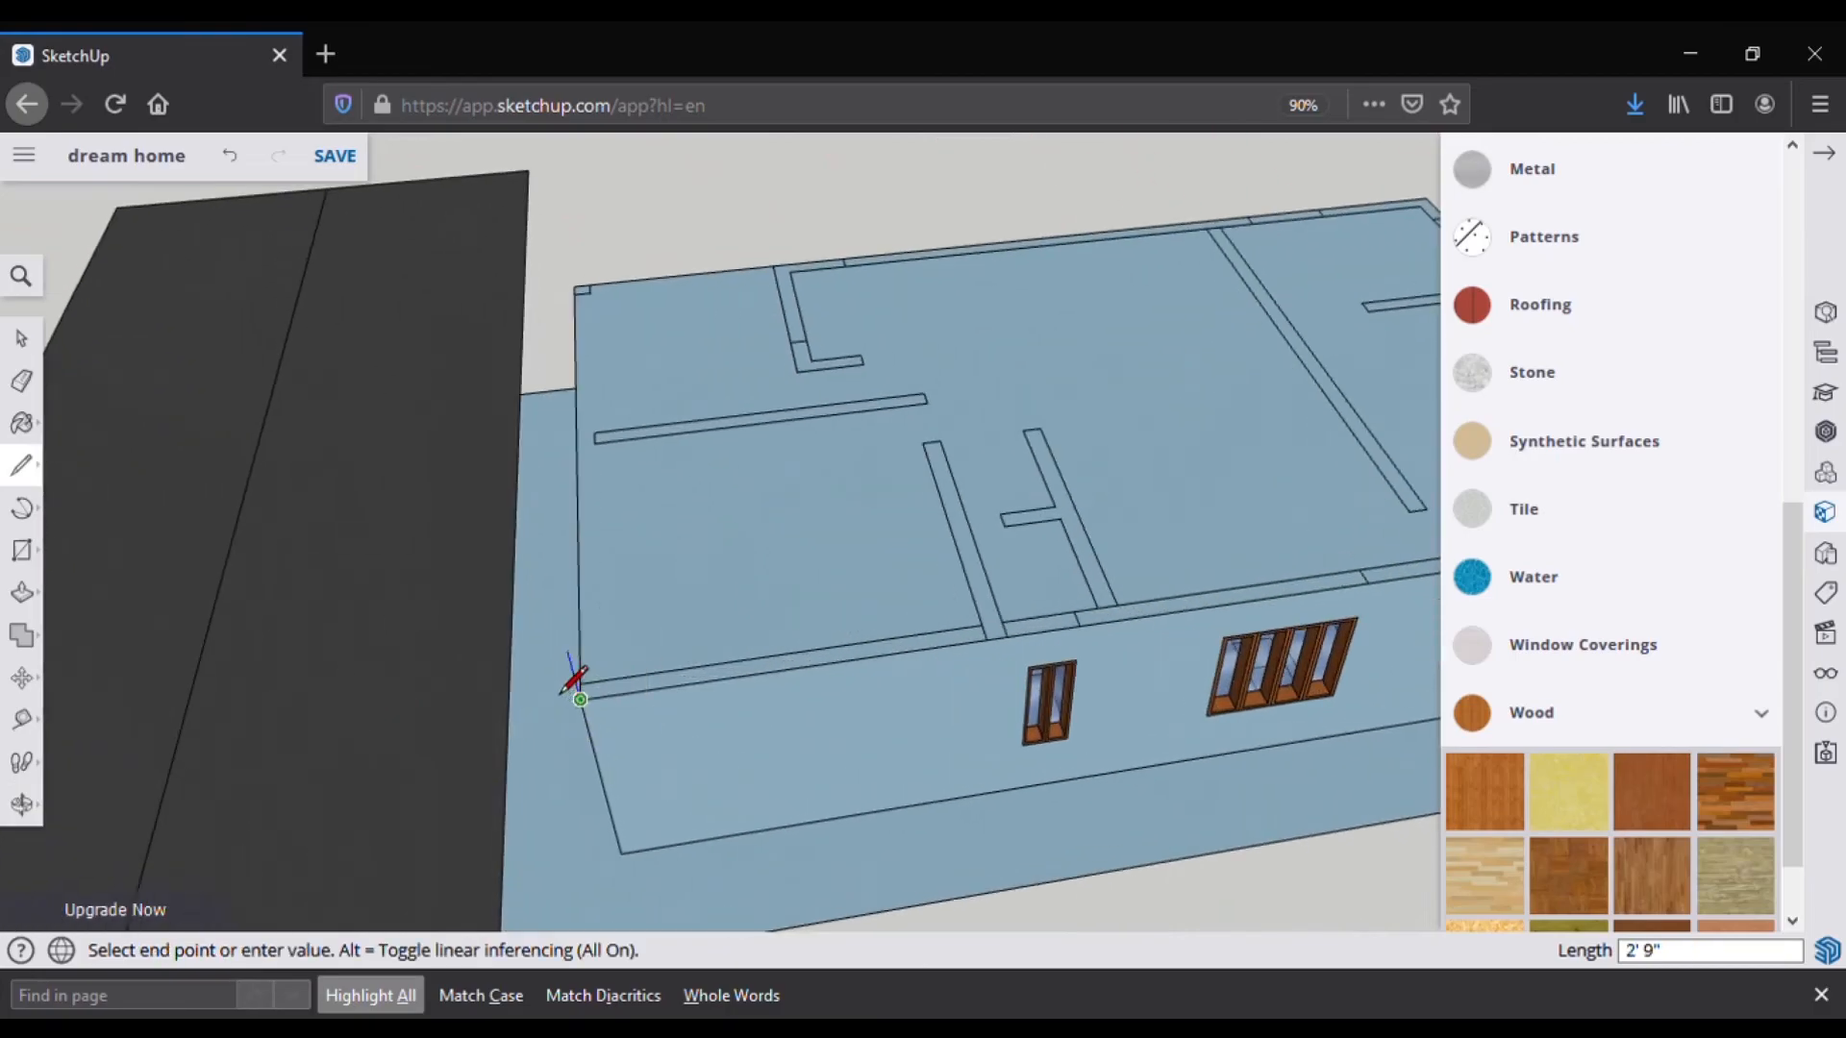
pyautogui.press('Escape')
pyautogui.moveTo(556, 603); pyautogui.dragTo(1249, 469, button='middle')
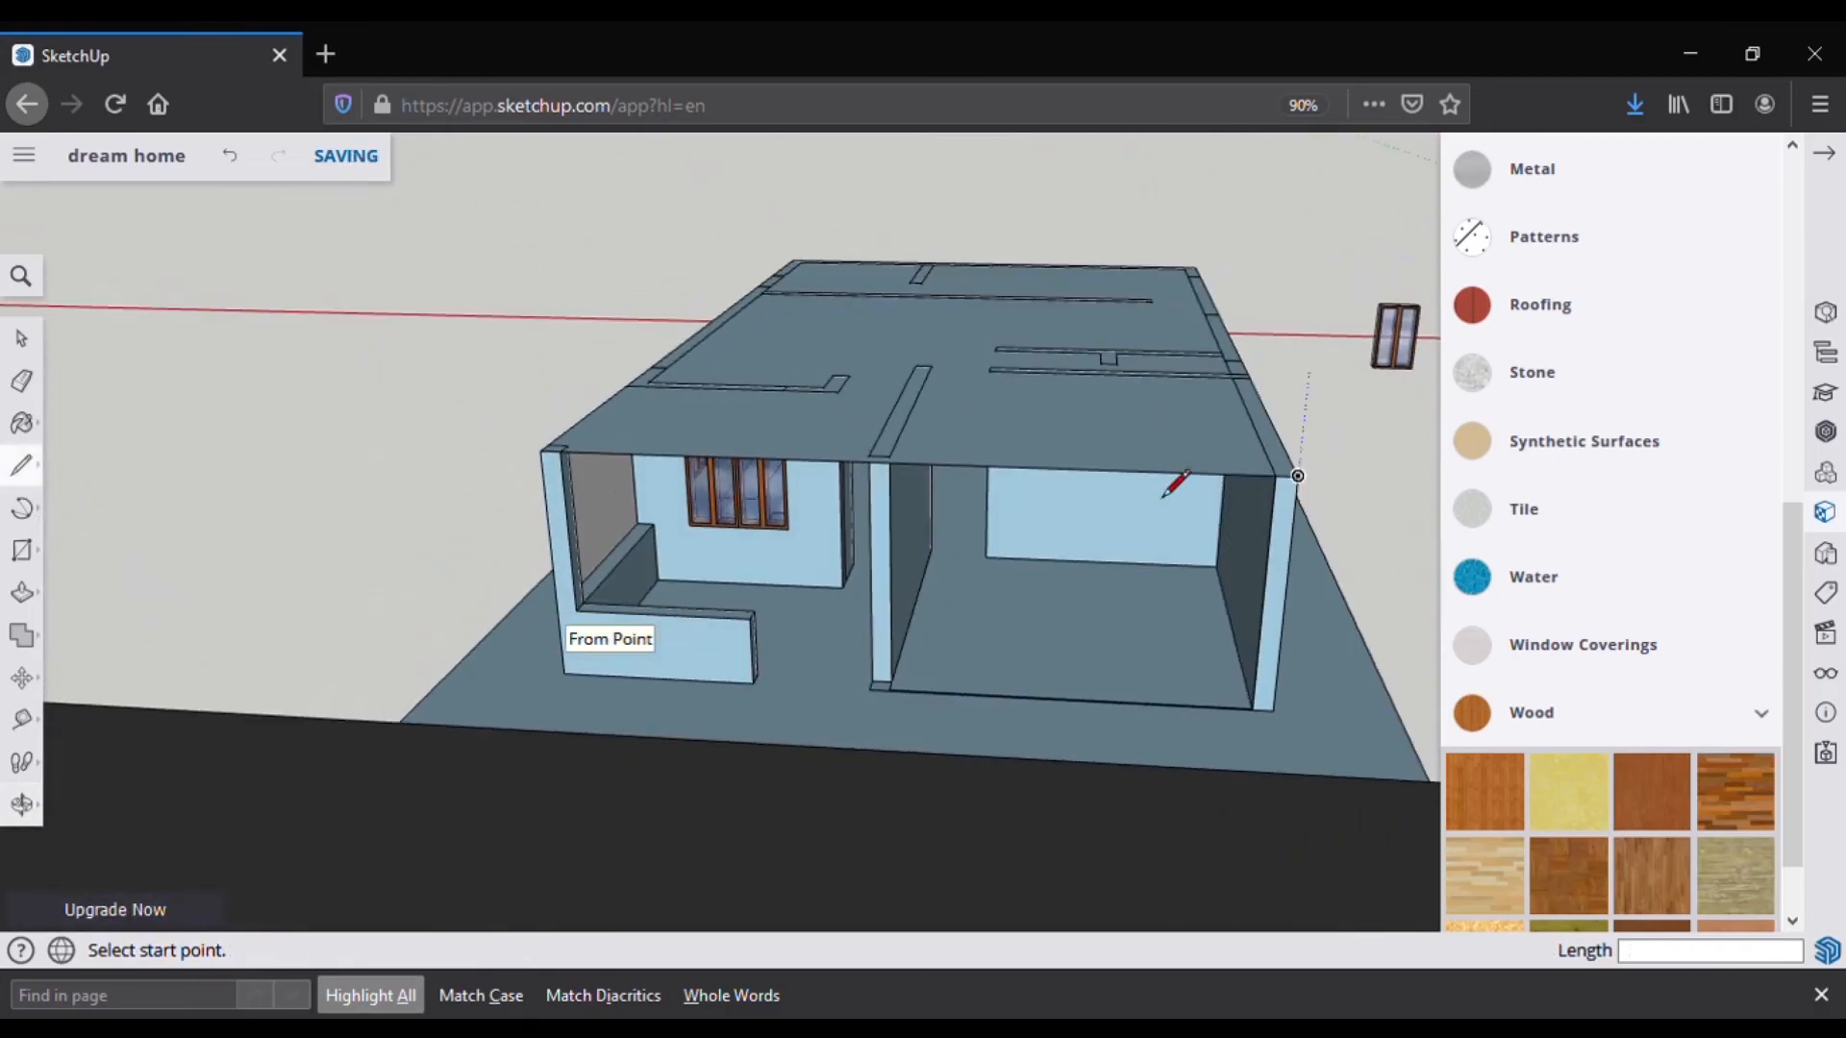
pyautogui.scroll(1, 556, 492)
pyautogui.click(546, 448)
pyautogui.write('5')
pyautogui.press('Return')
pyautogui.press('Escape')
# Step: Draw the 30' line along the back roof edge
pyautogui.moveTo(538, 433); pyautogui.dragTo(735, 721, button='middle')
pyautogui.click(751, 192)
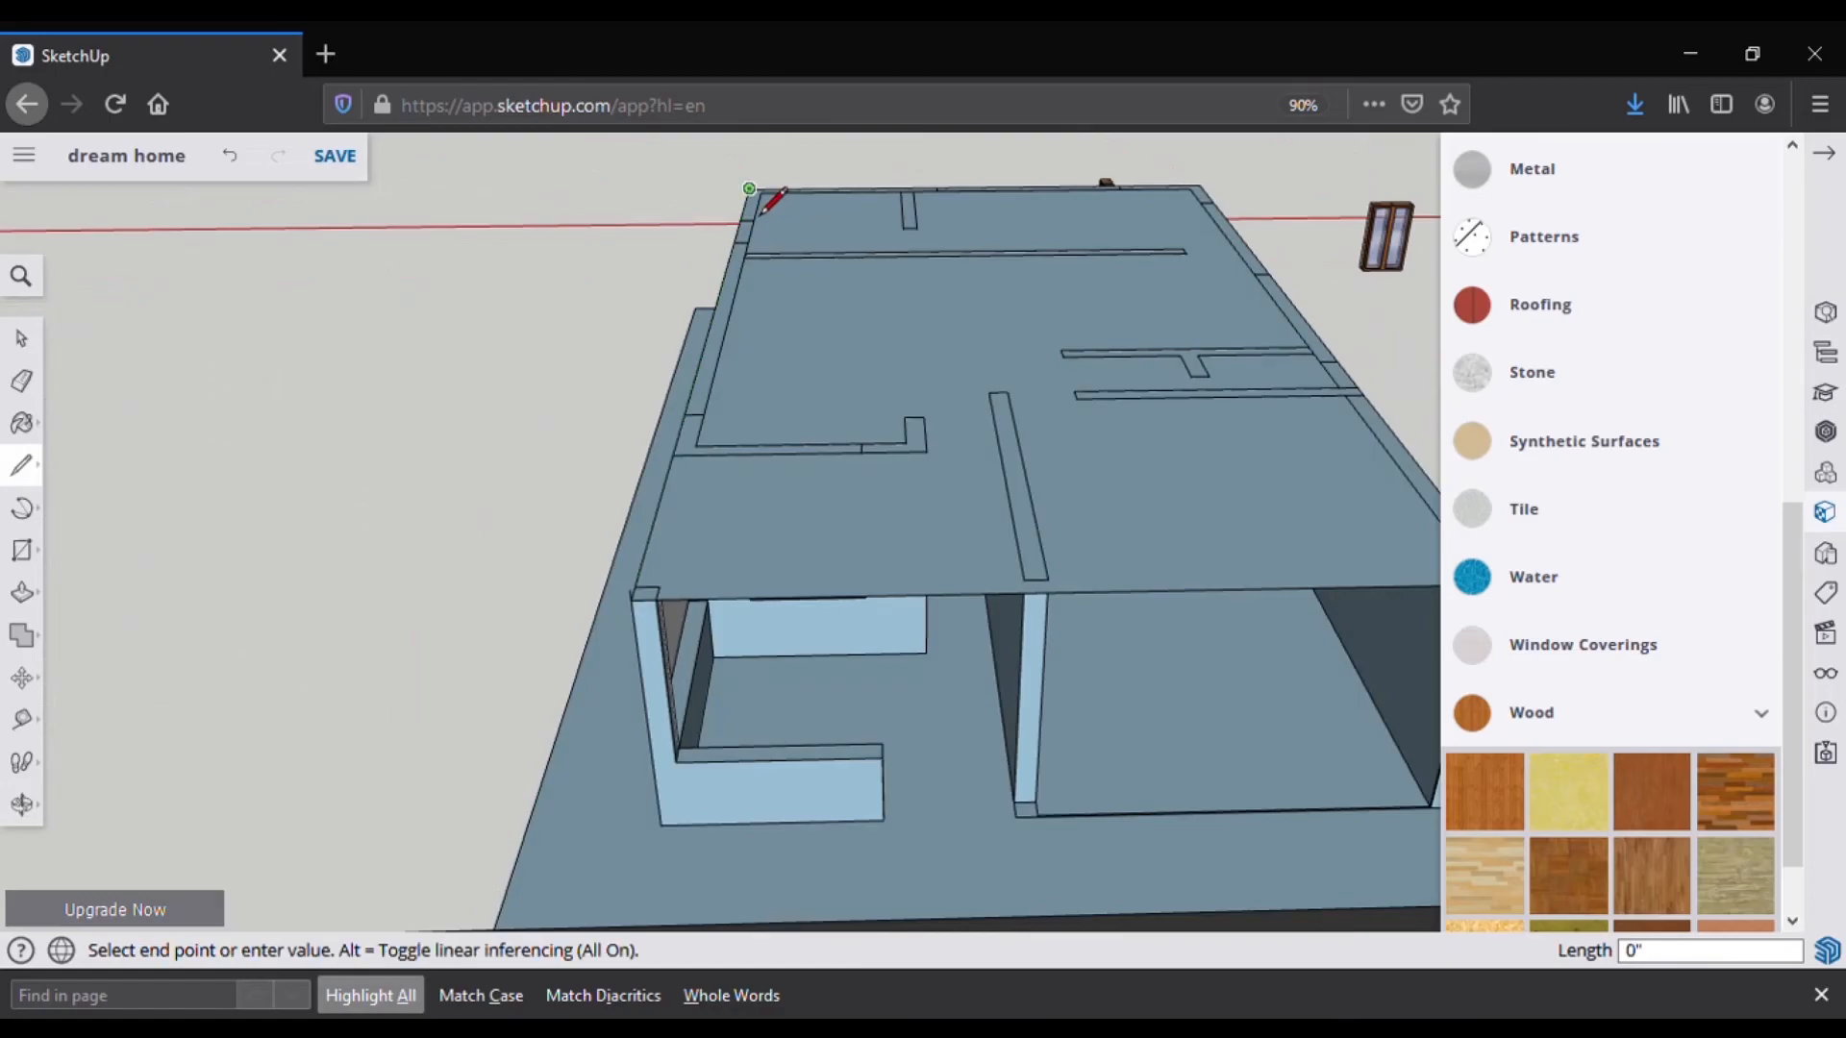
pyautogui.click(1208, 218)
pyautogui.scroll(-2, 1096, 262)
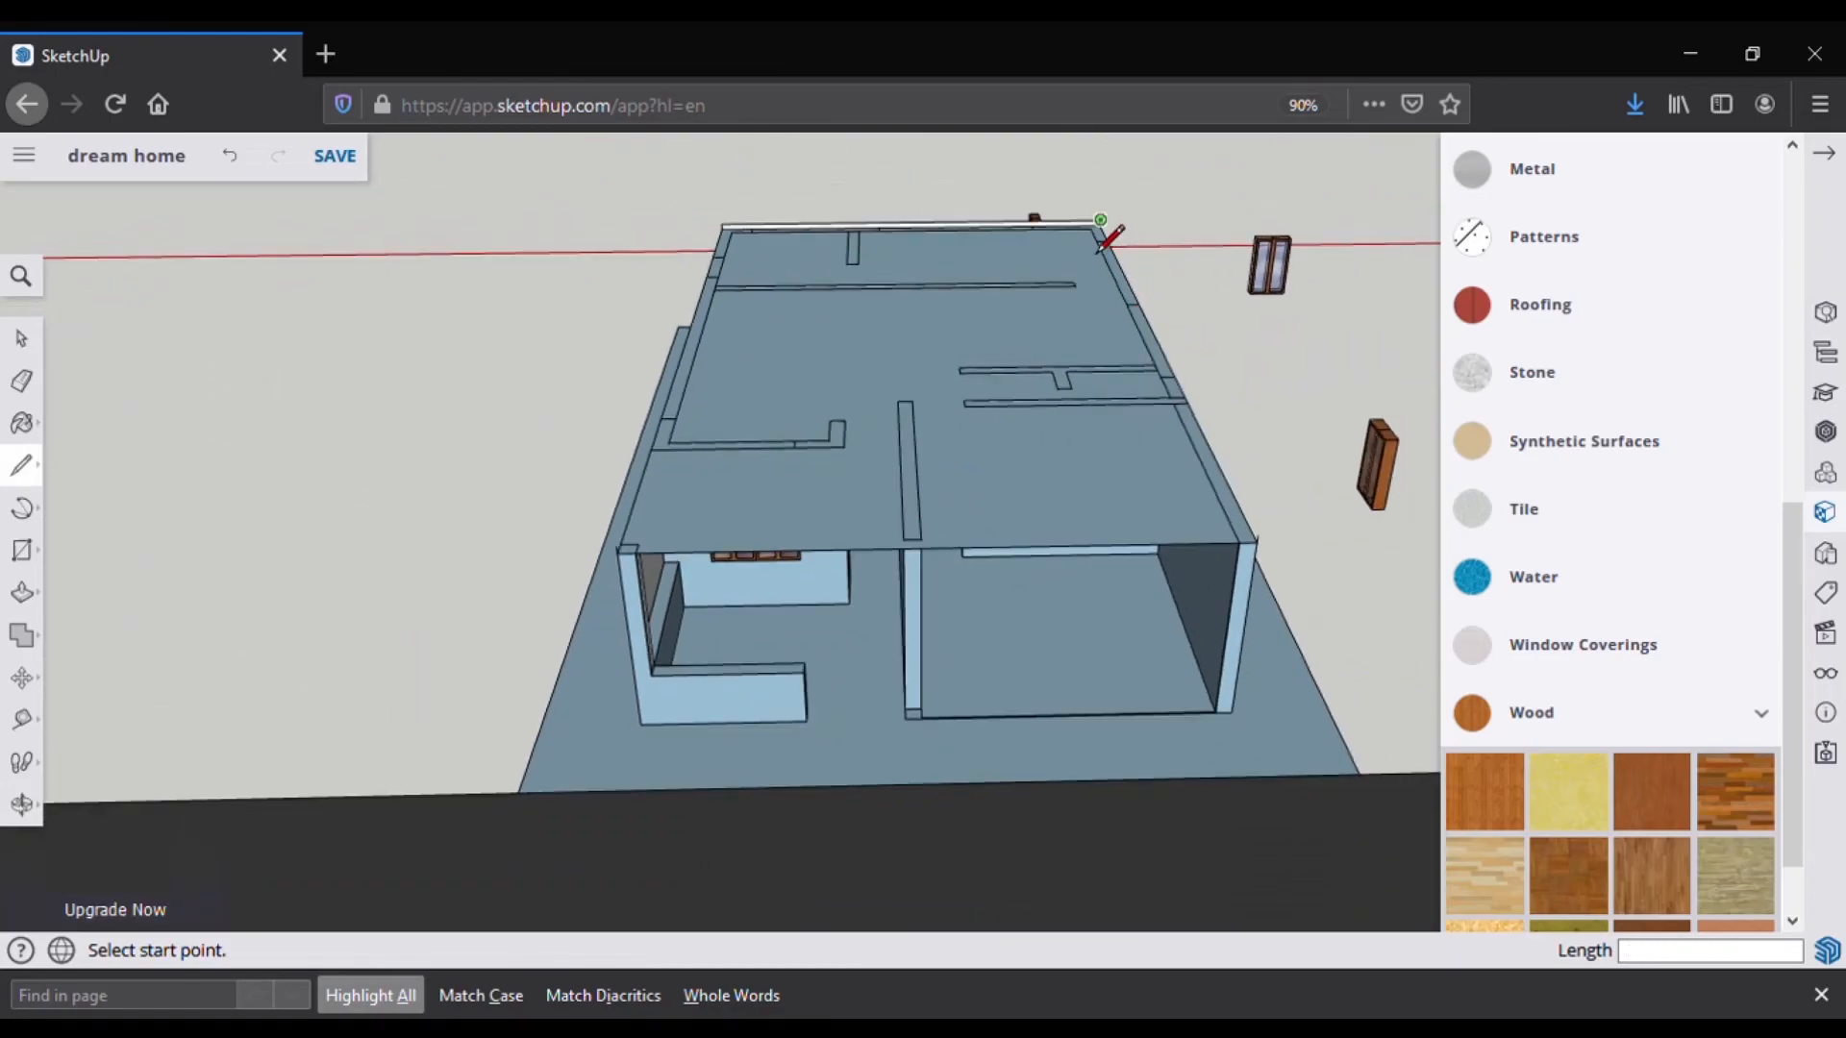
pyautogui.moveTo(1286, 597); pyautogui.dragTo(1325, 341, button='middle')
pyautogui.press('Escape')
pyautogui.scroll(3, 1330, 332)
# Step: Draw the 50' side edge and the front edge line to close the roof face
pyautogui.click(1305, 299)
pyautogui.scroll(-3, 1077, 361)
pyautogui.click(151, 527)
pyautogui.moveTo(390, 534); pyautogui.dragTo(1048, 546, button='middle')
pyautogui.click(292, 736)
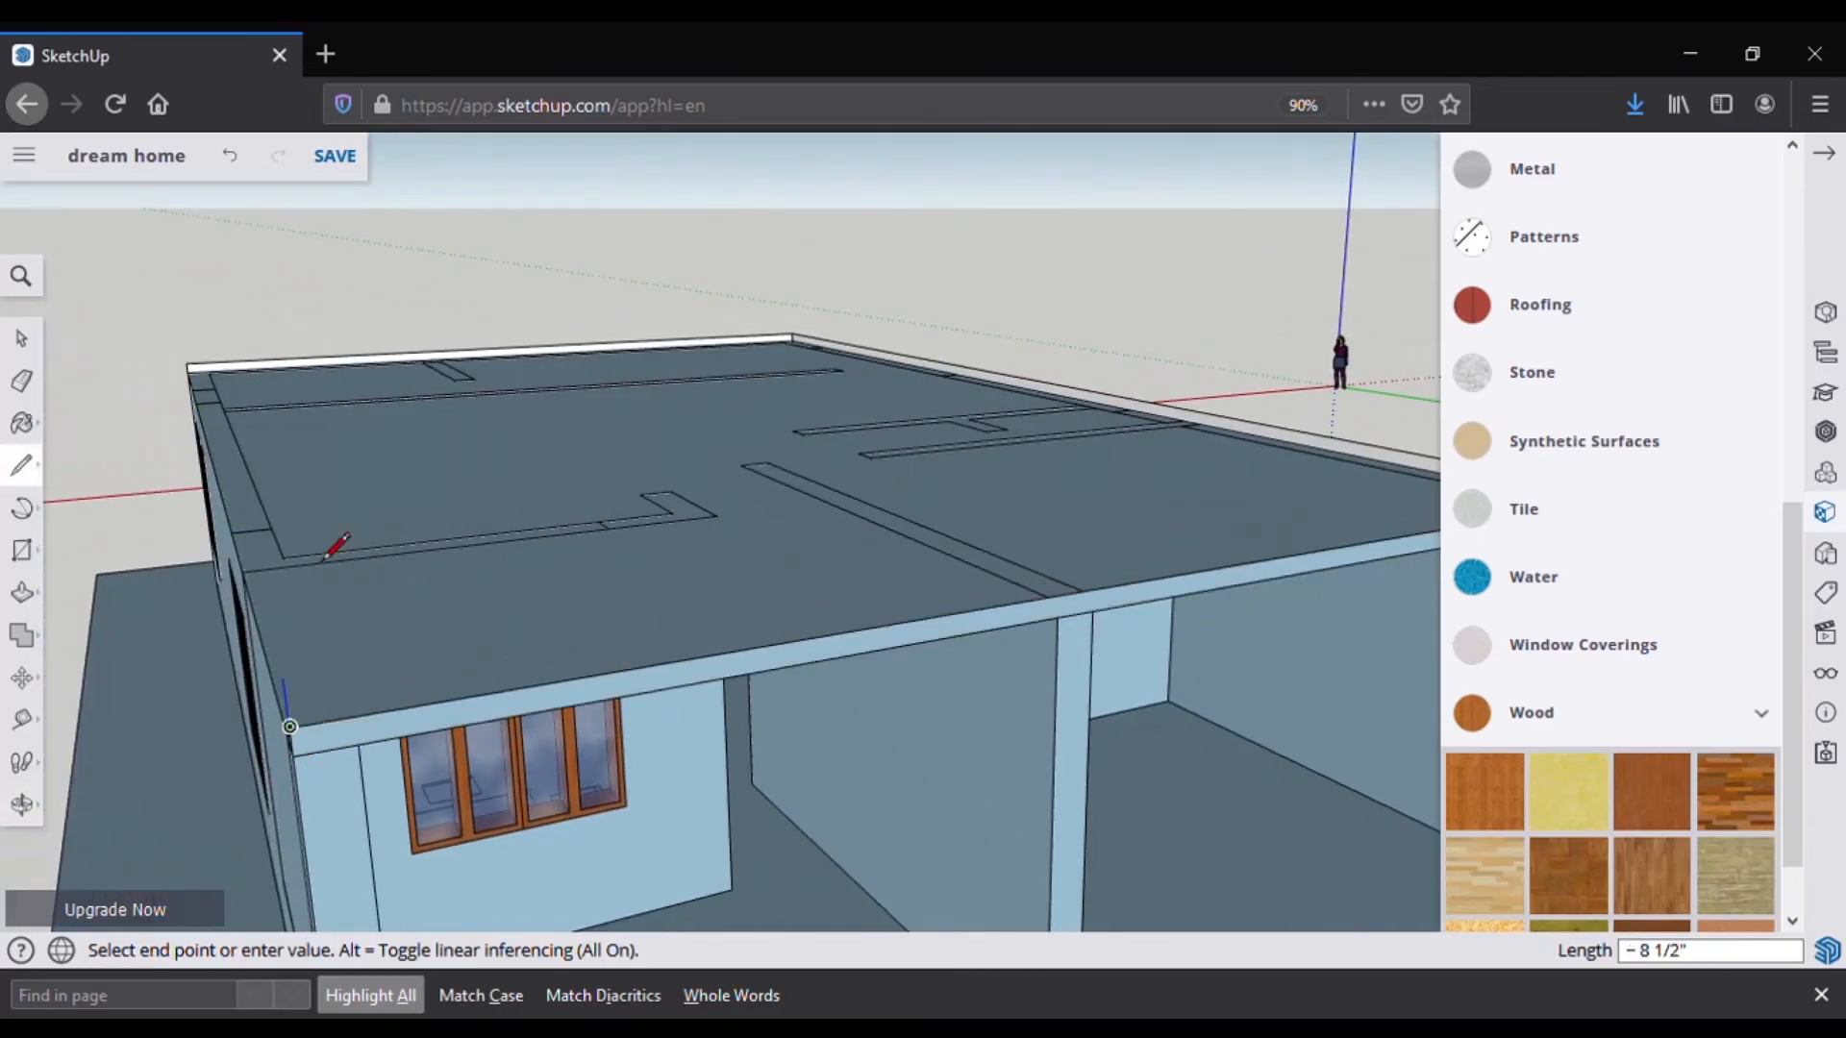
# Step: Orbit around the roofed house to bring the opposite long wall into view
pyautogui.moveTo(329, 531); pyautogui.dragTo(157, 502, button='middle')
pyautogui.scroll(-3, 157, 502)
pyautogui.moveTo(750, 461); pyautogui.dragTo(236, 519, button='middle')
pyautogui.moveTo(759, 520); pyautogui.dragTo(192, 490, button='middle')
pyautogui.moveTo(762, 481); pyautogui.dragTo(110, 469, button='middle')
pyautogui.moveTo(921, 486)
pyautogui.mouseDown(button='middle')
pyautogui.moveTo(795, 416)
pyautogui.moveTo(752, 434)
pyautogui.mouseUp(button='middle')
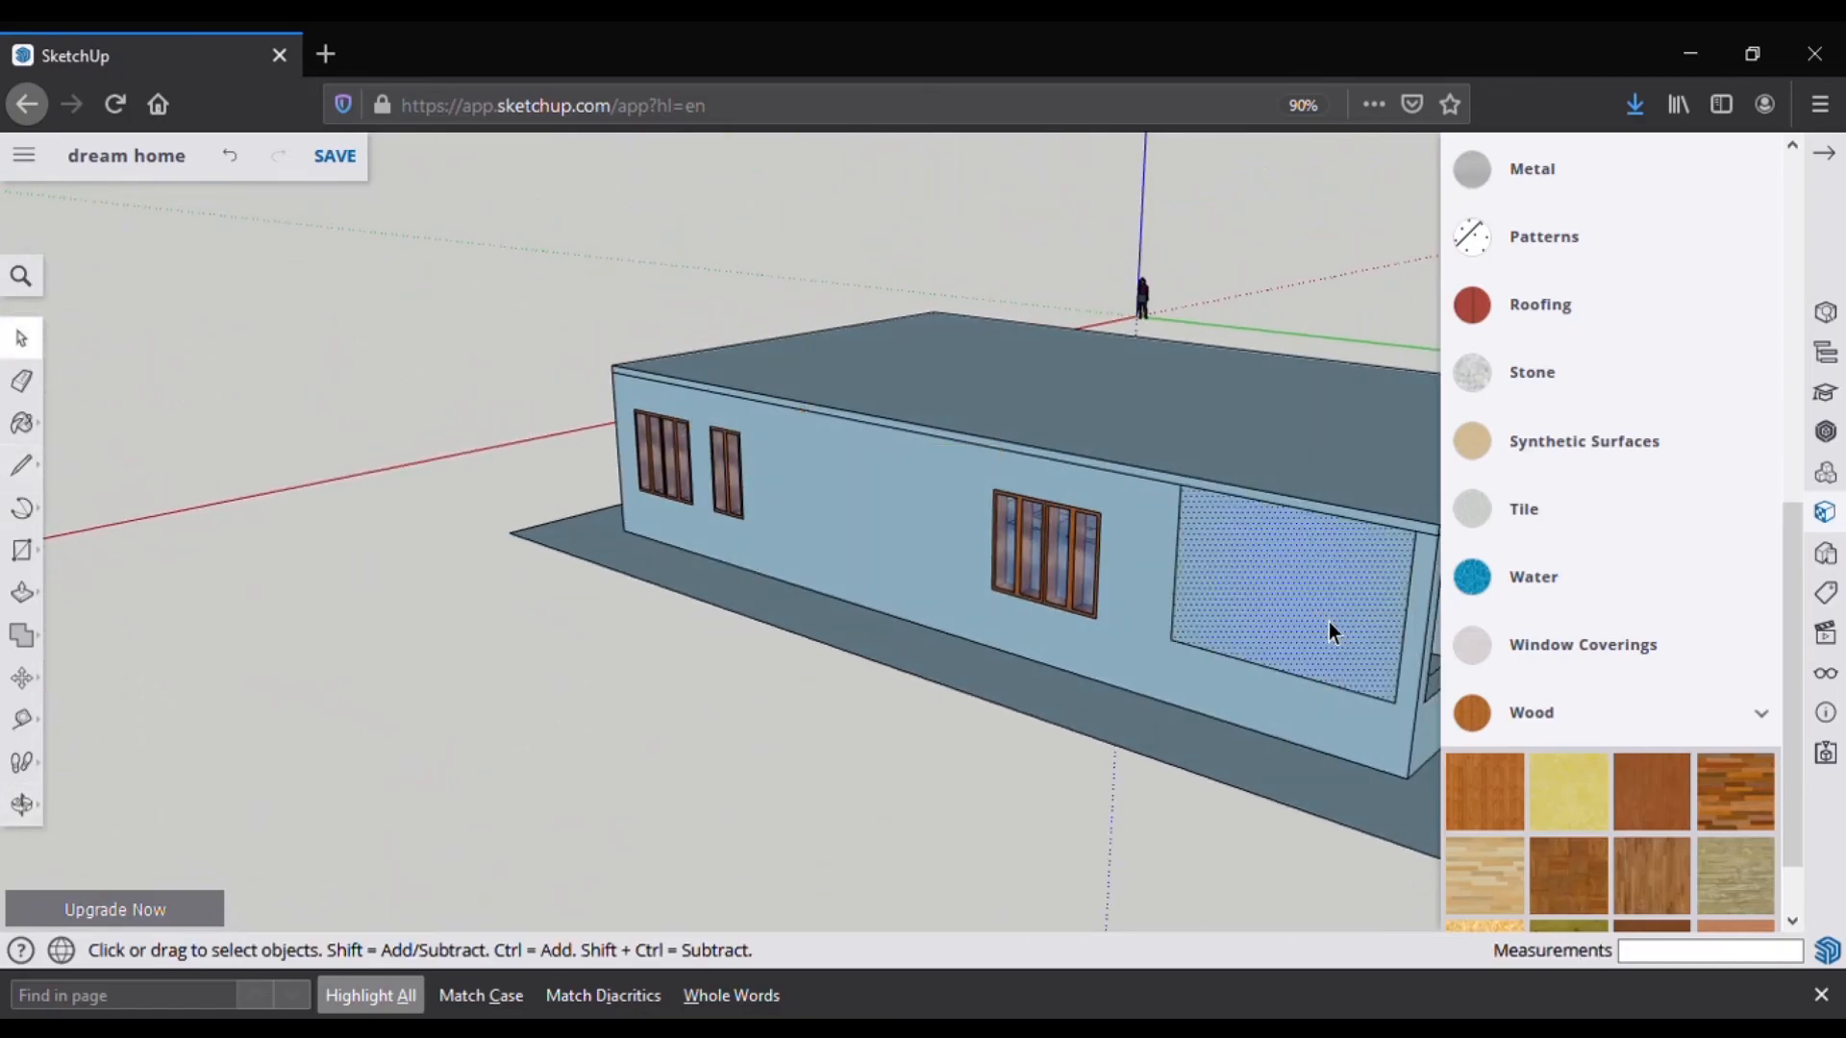
# Step: Delete the selected side wall face to open up the interior
pyautogui.press('Delete')
pyautogui.moveTo(1115, 615); pyautogui.dragTo(856, 519, button='middle')
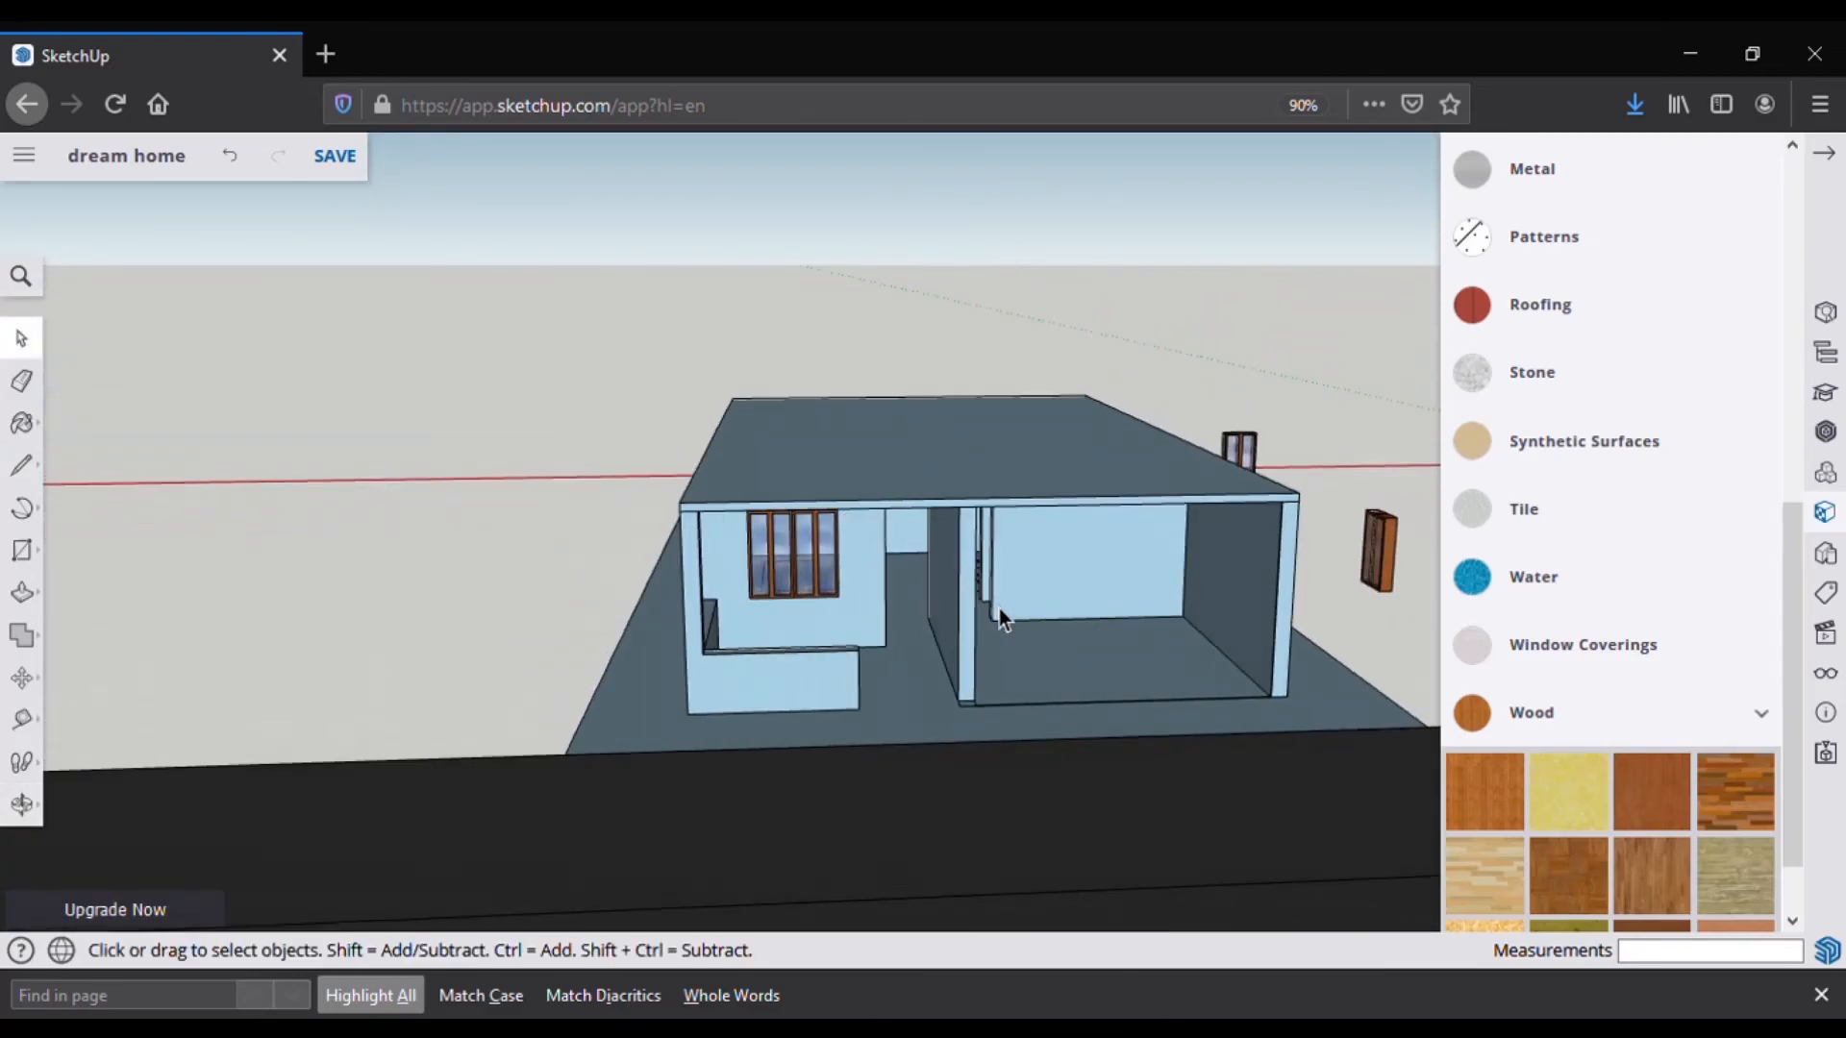
pyautogui.scroll(3, 1000, 620)
pyautogui.moveTo(993, 622); pyautogui.dragTo(750, 730, button='middle')
# Step: Delete the roof's top and underside faces to reveal the rooms from above
pyautogui.click(1013, 568)
pyautogui.press('Delete')
pyautogui.click(1013, 568)
pyautogui.press('Delete')
pyautogui.moveTo(762, 604); pyautogui.dragTo(1013, 651, button='middle')
pyautogui.scroll(-3, 922, 651)
pyautogui.moveTo(846, 654); pyautogui.dragTo(990, 687, button='middle')
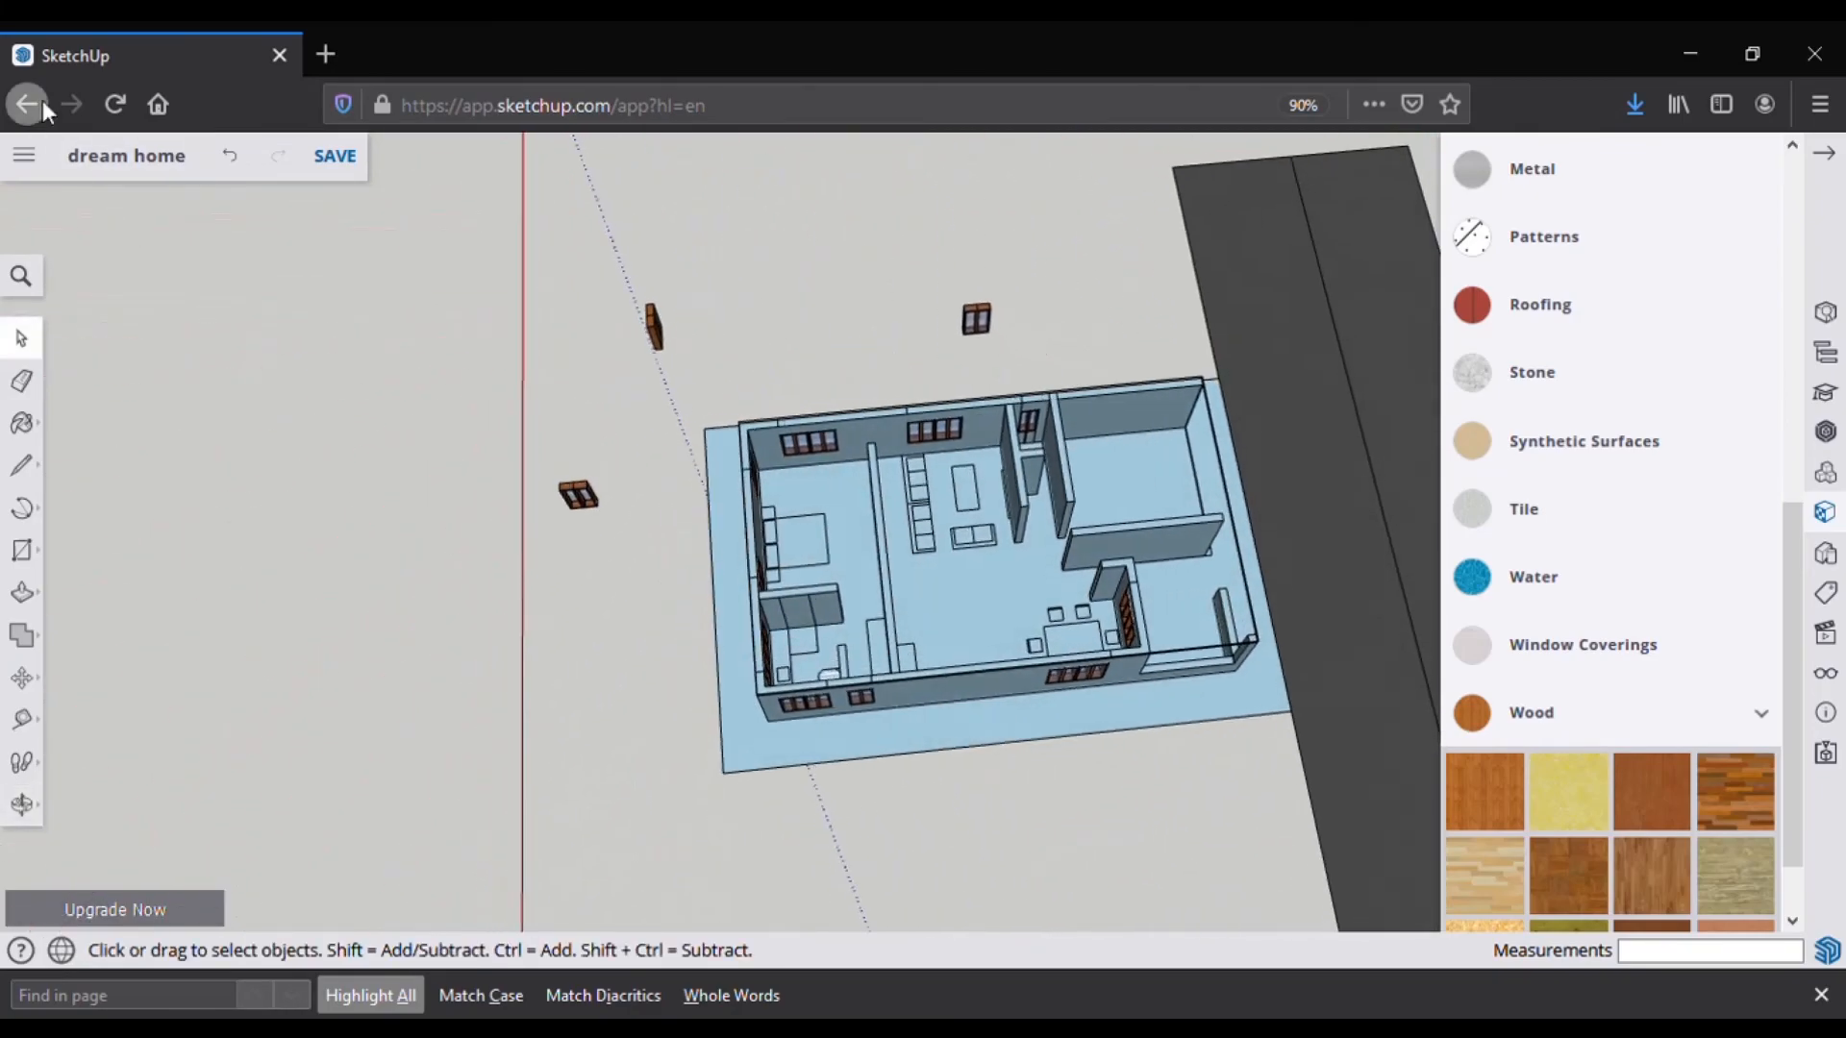
# Step: Erase the stray wall edges with the Eraser
pyautogui.click(21, 465)
pyautogui.scroll(3, 999, 548)
pyautogui.moveTo(1076, 548); pyautogui.dragTo(990, 543, button='middle')
pyautogui.scroll(3, 865, 548)
pyautogui.moveTo(826, 548); pyautogui.dragTo(903, 567, button='middle')
pyautogui.click(22, 381)
pyautogui.click(442, 663)
pyautogui.moveTo(730, 577)
pyautogui.mouseDown(button='middle')
pyautogui.moveTo(908, 572)
pyautogui.moveTo(423, 565)
pyautogui.mouseUp(button='middle')
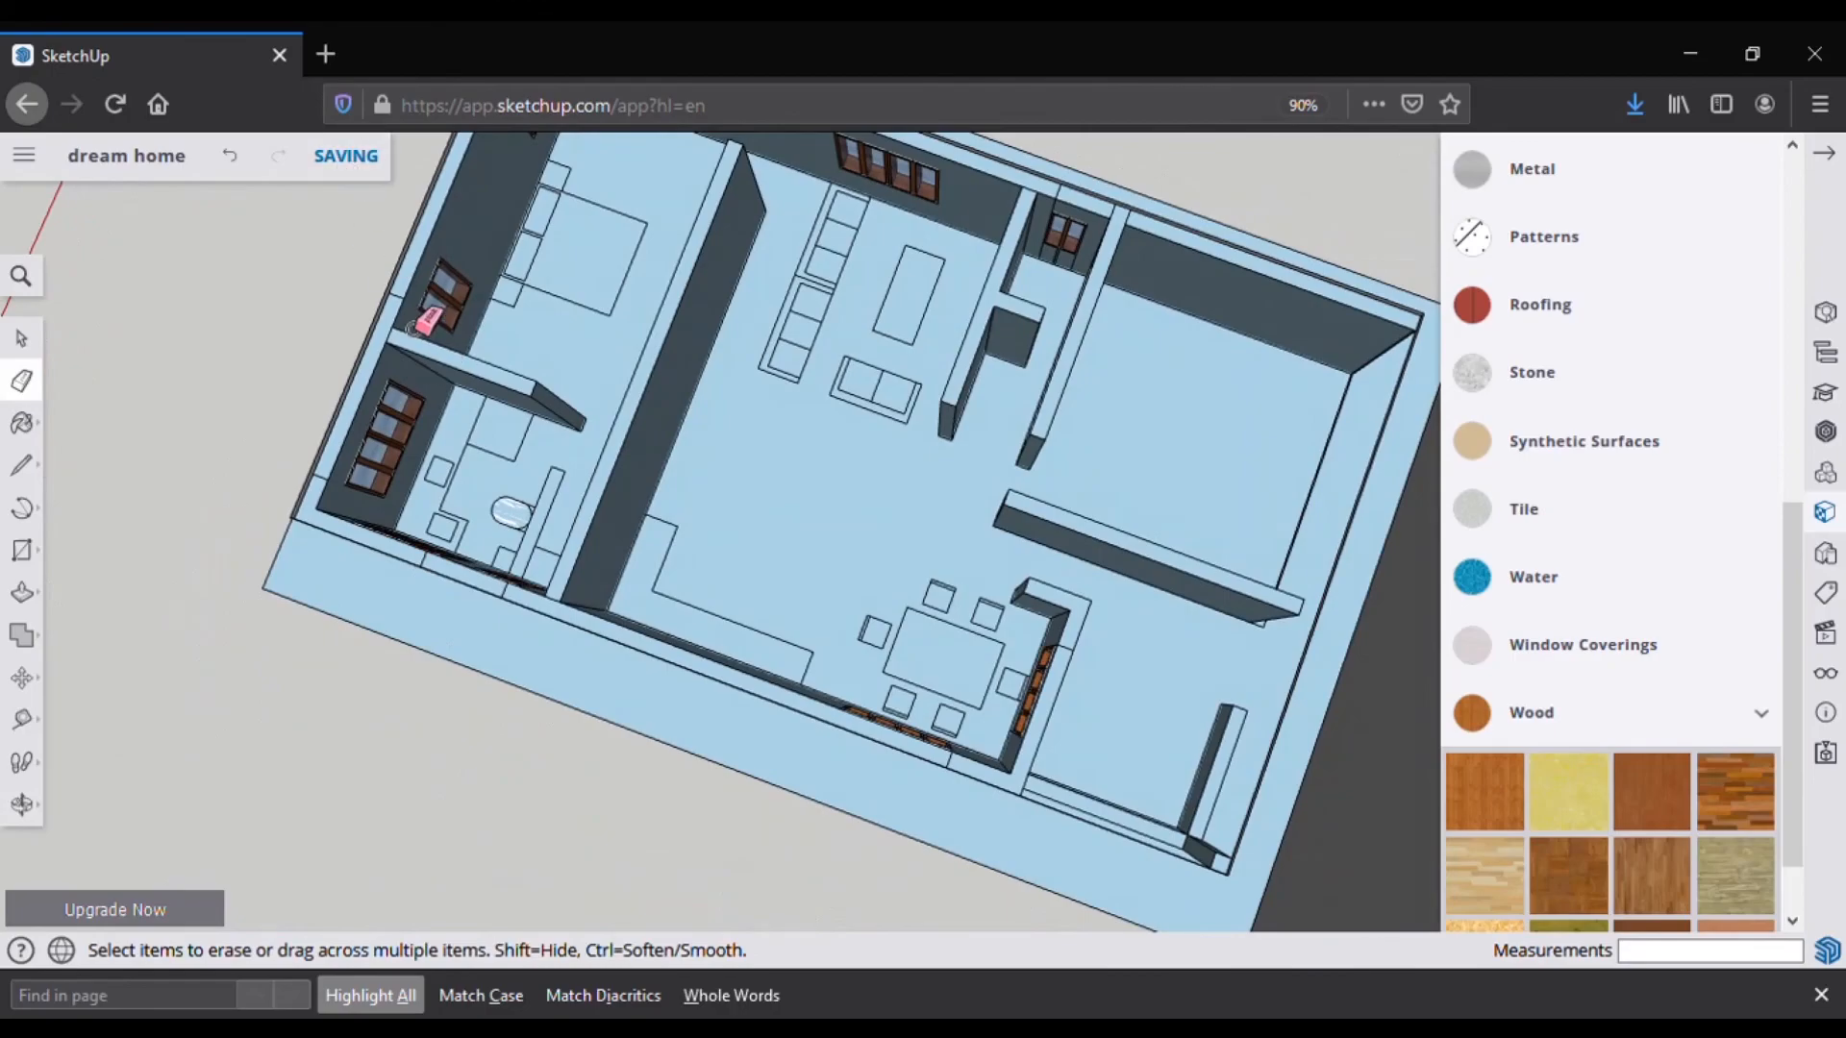
pyautogui.scroll(-3, 769, 538)
# Step: Close the SketchUp Free browser tab
pyautogui.moveTo(885, 616)
pyautogui.mouseDown(button='middle')
pyautogui.moveTo(1013, 507)
pyautogui.moveTo(946, 514)
pyautogui.mouseUp(button='middle')
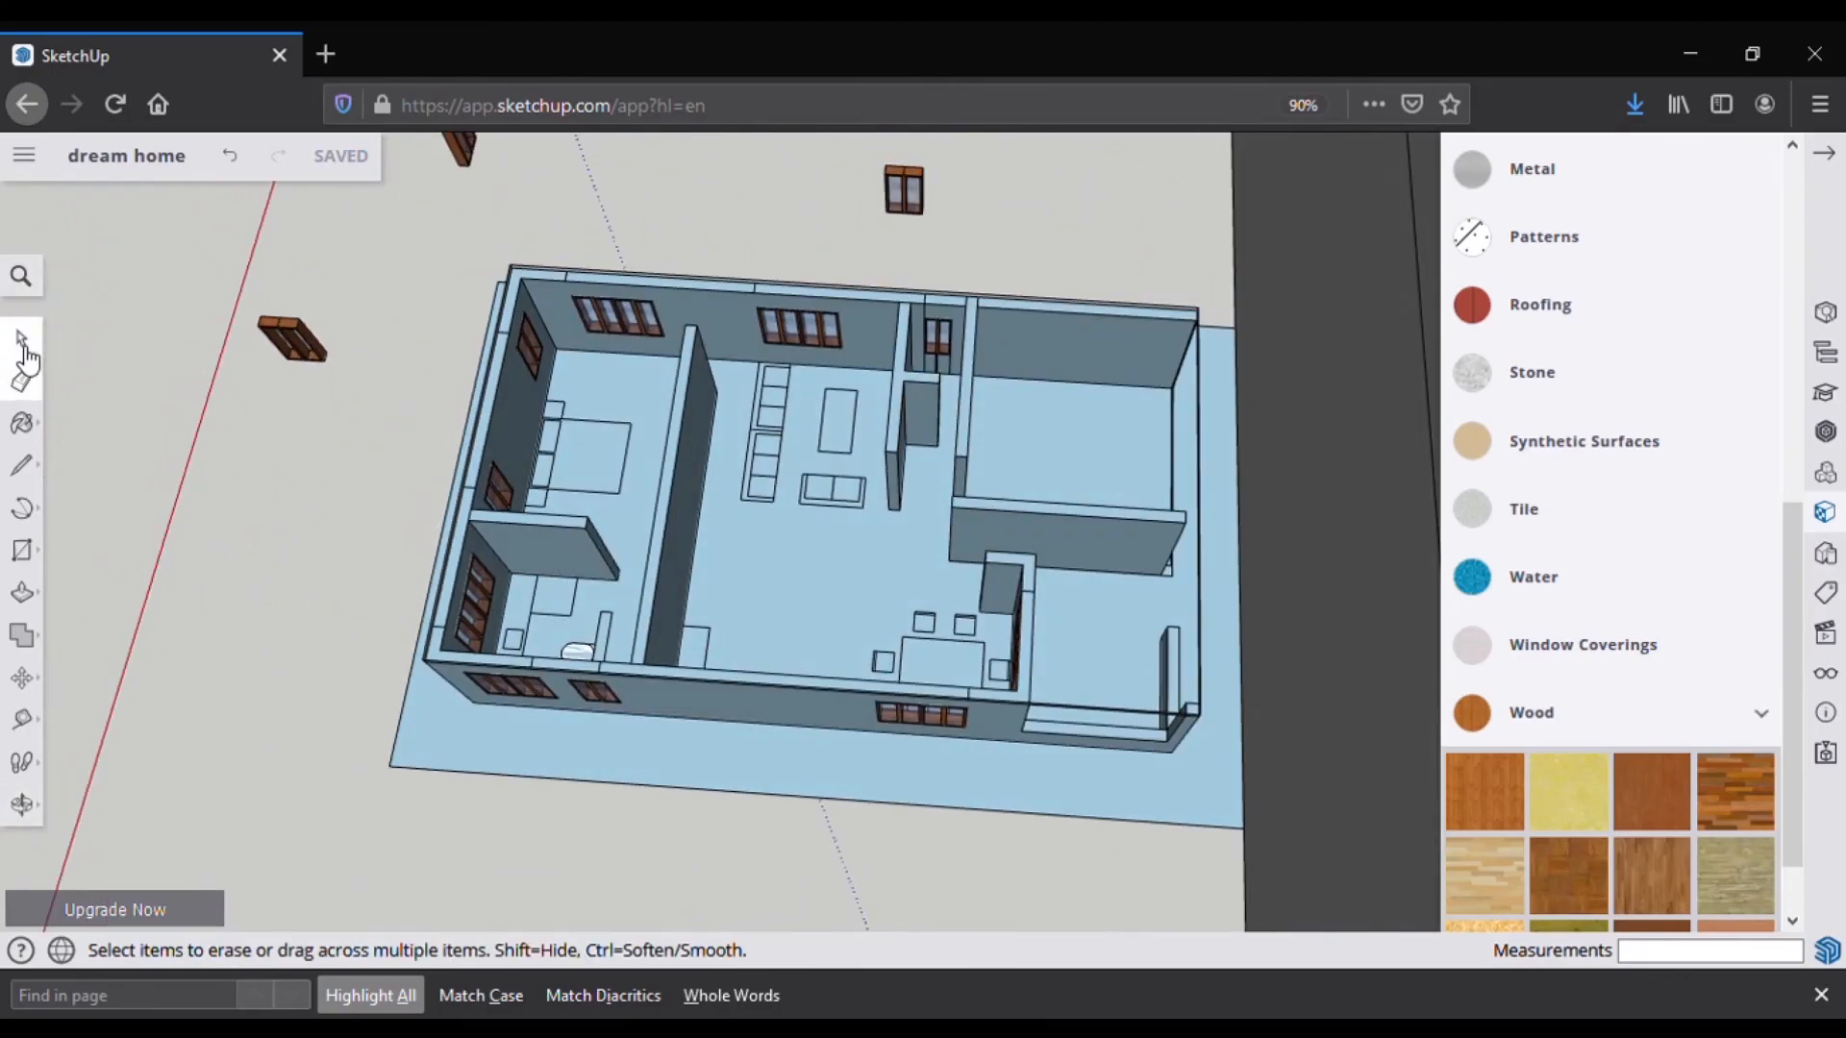
pyautogui.click(38, 464)
pyautogui.click(280, 55)
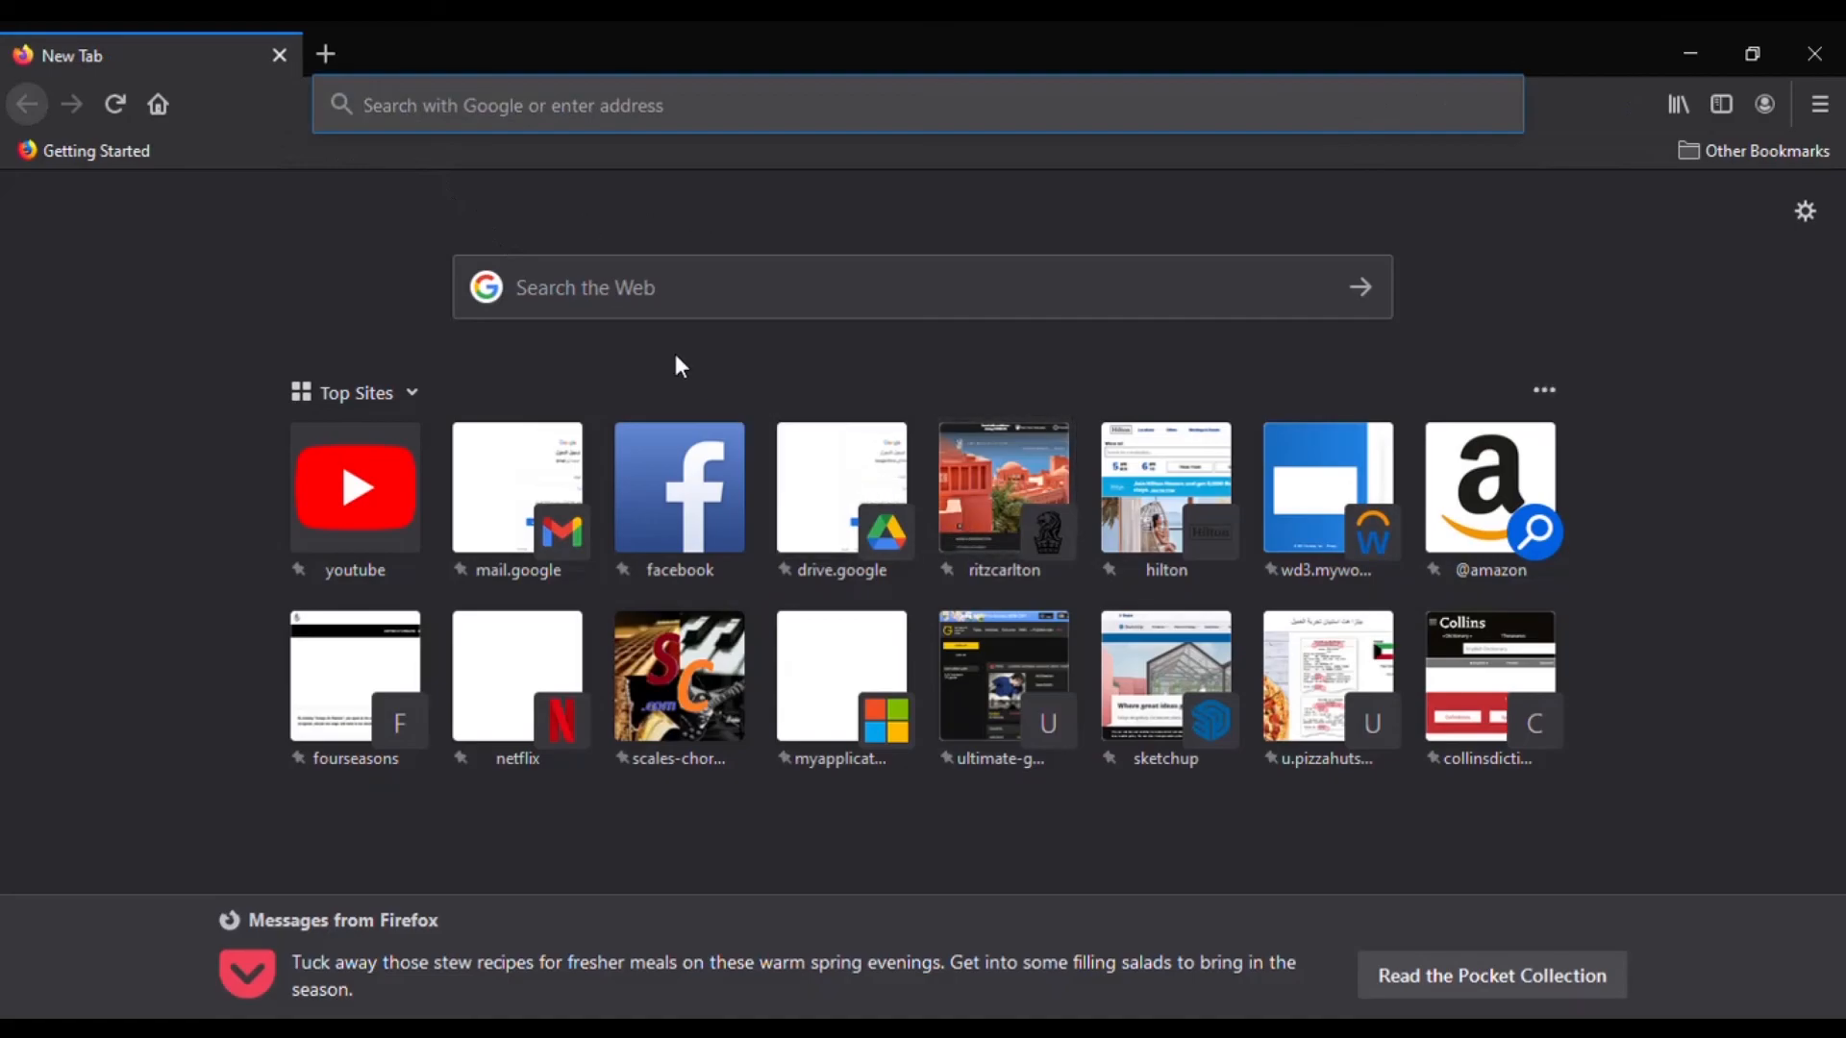
# Step: Go to the sketchup.com homepage by entering 'sketchup' in the address bar
pyautogui.write('sket')
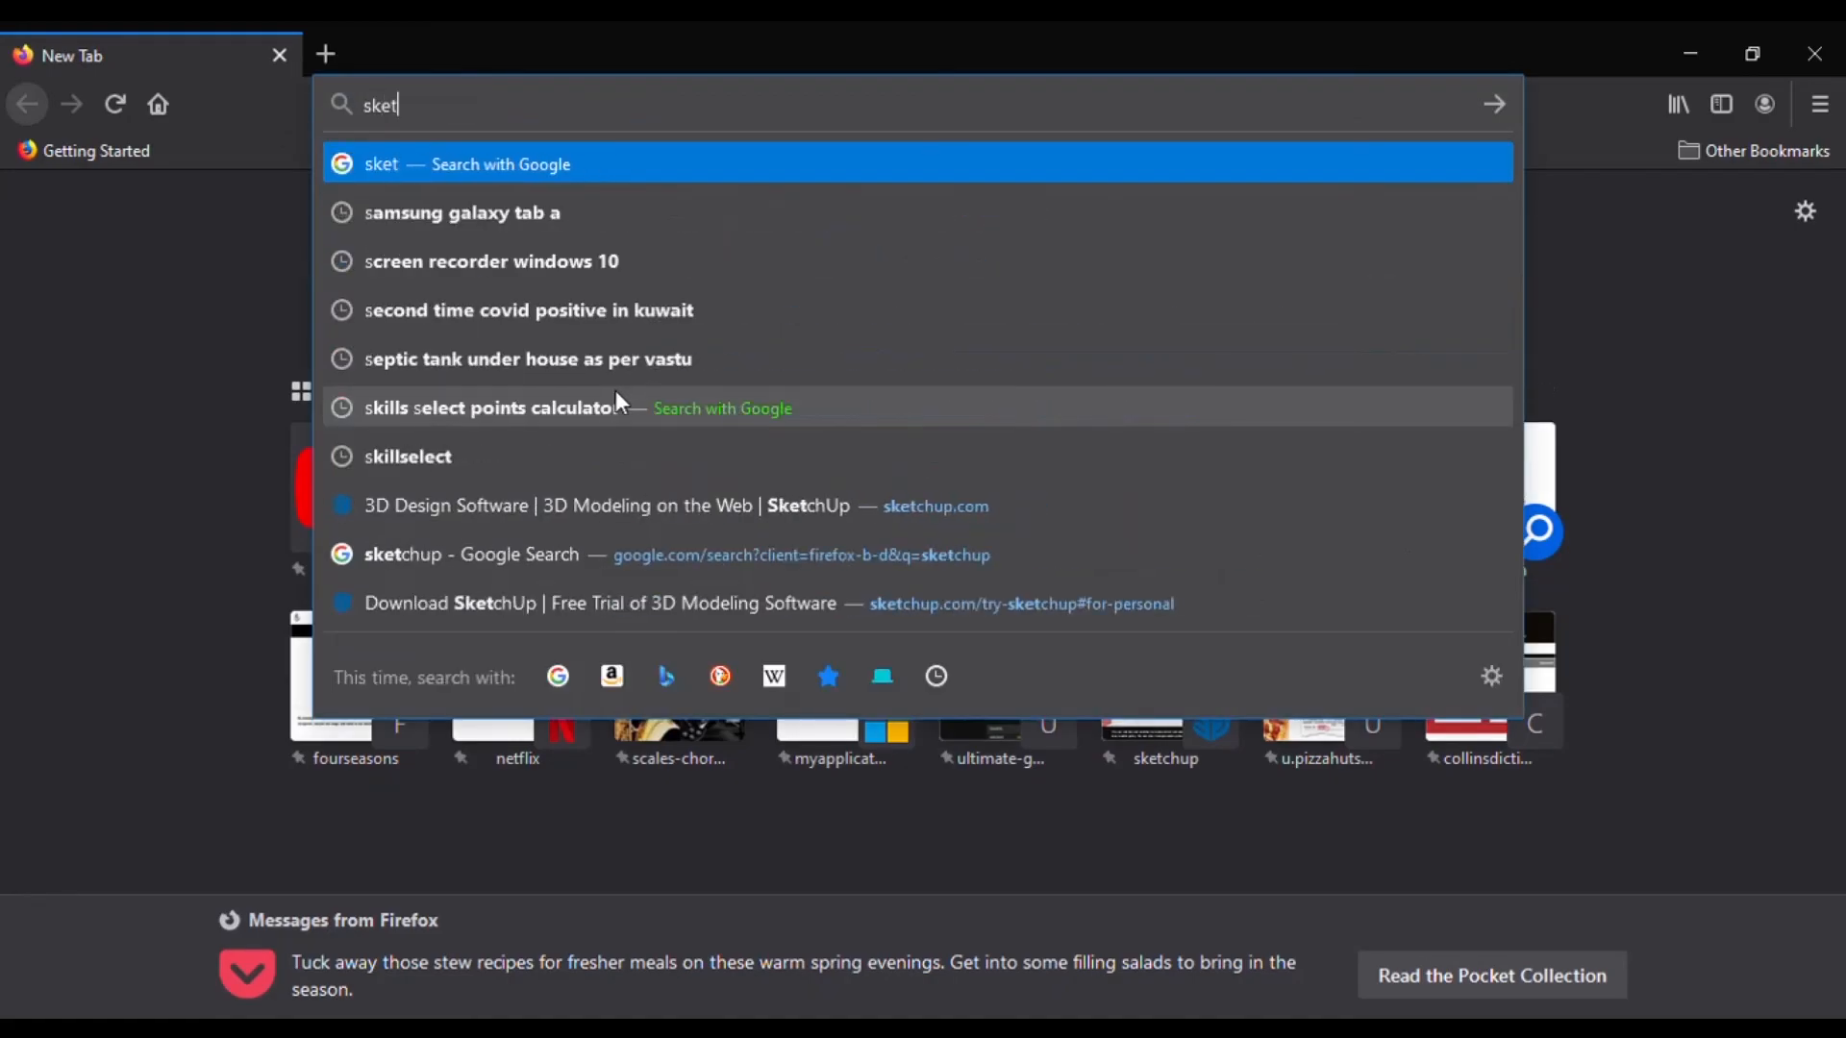
pyautogui.write('chup')
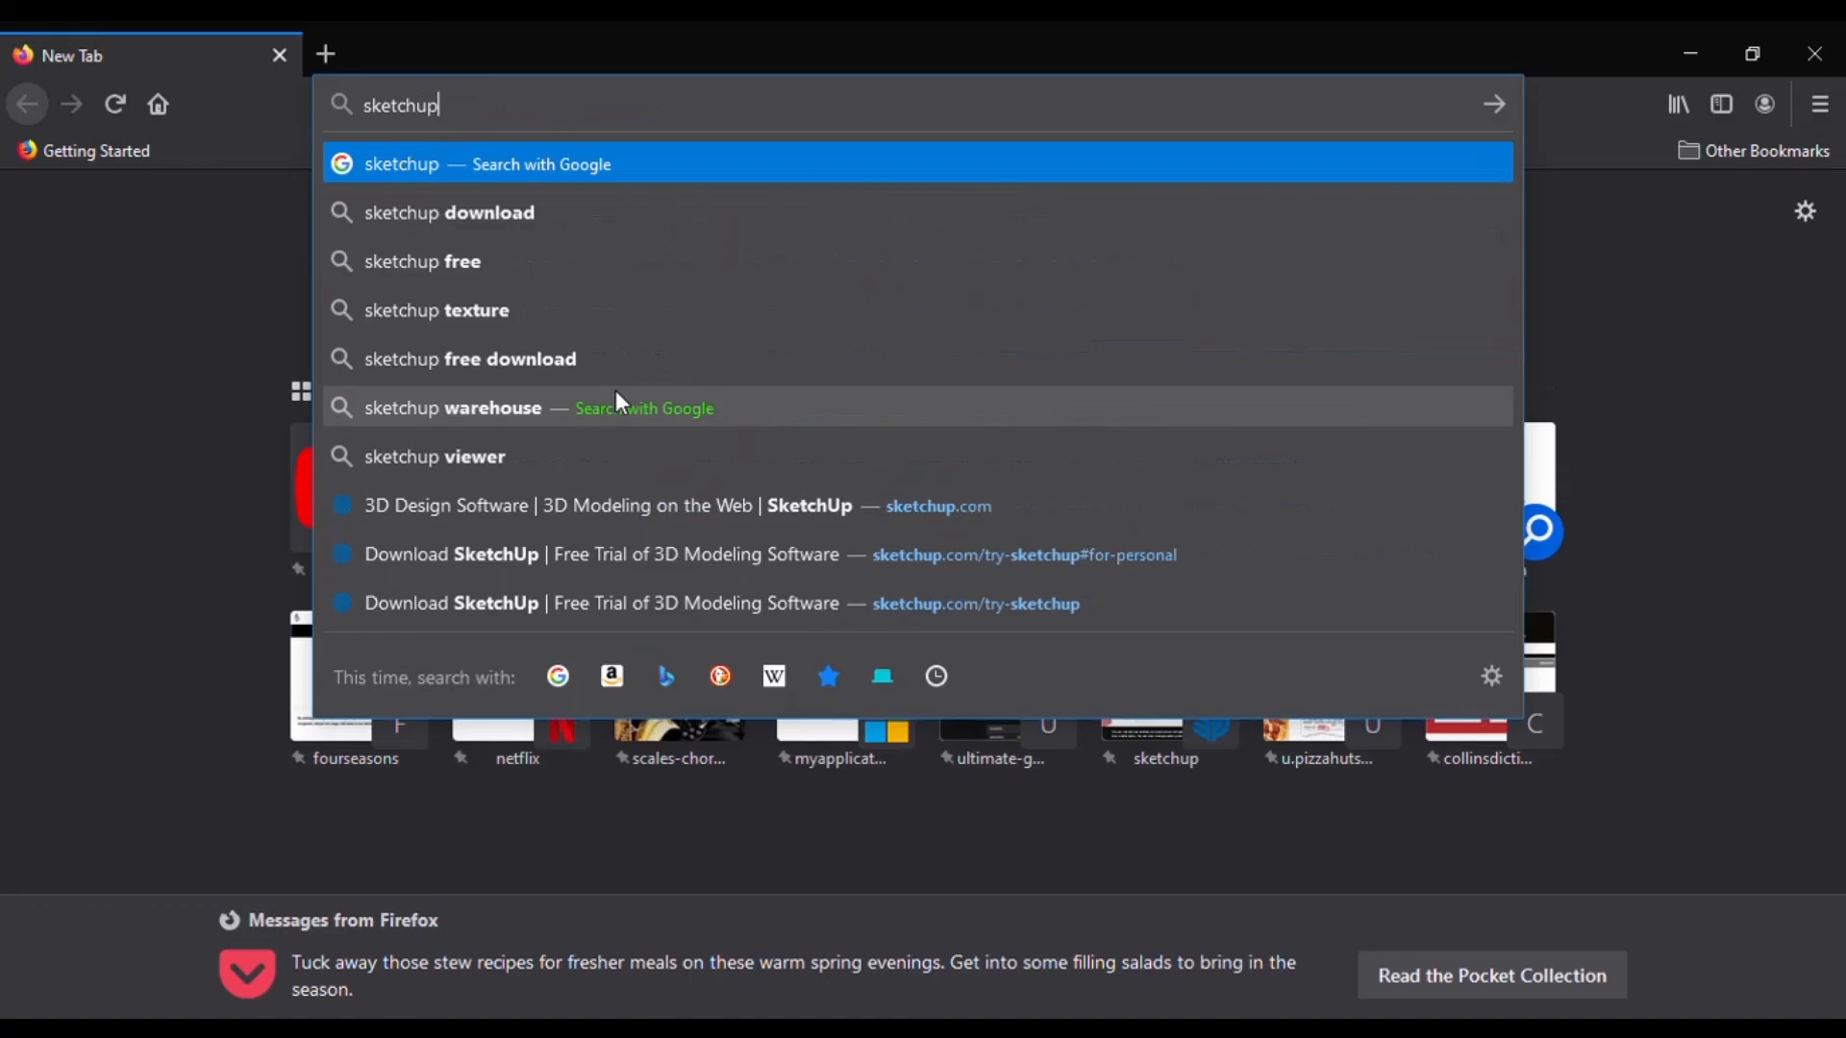
pyautogui.hotkey('ctrl', 'Return')
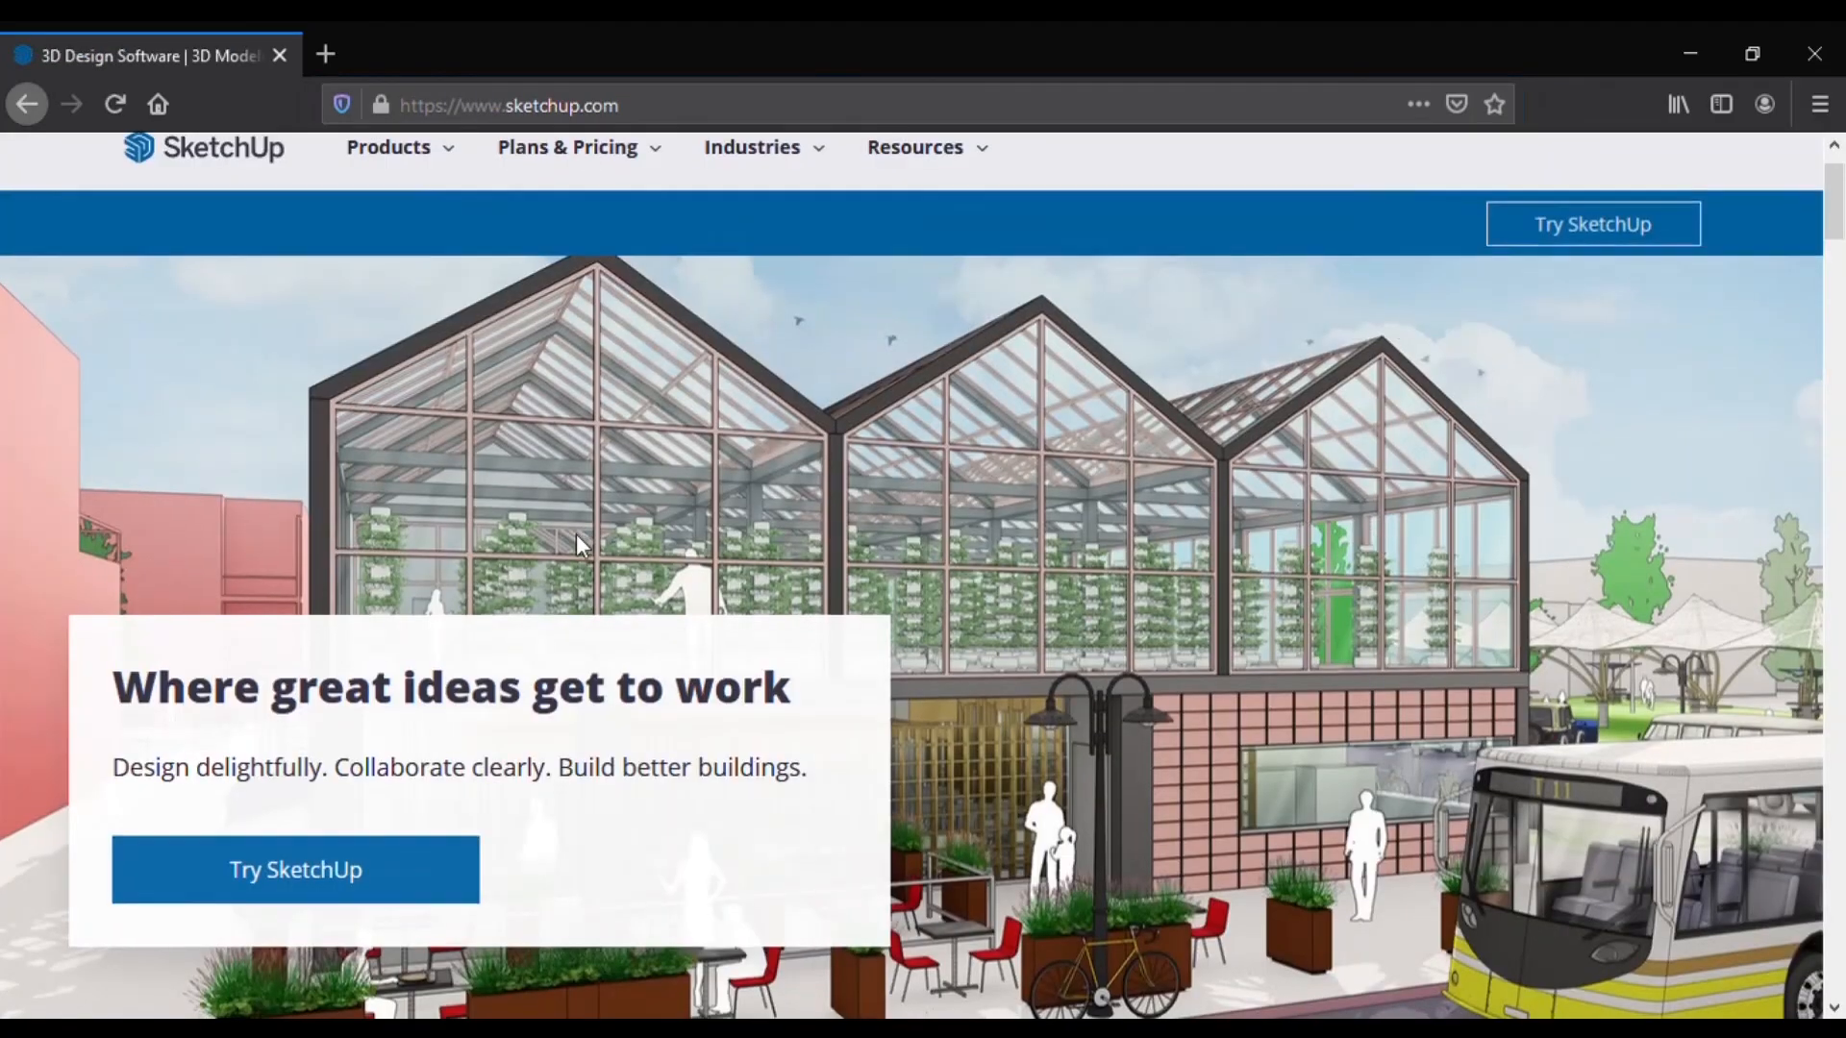
pyautogui.scroll(-10, 580, 540)
pyautogui.scroll(3, 581, 534)
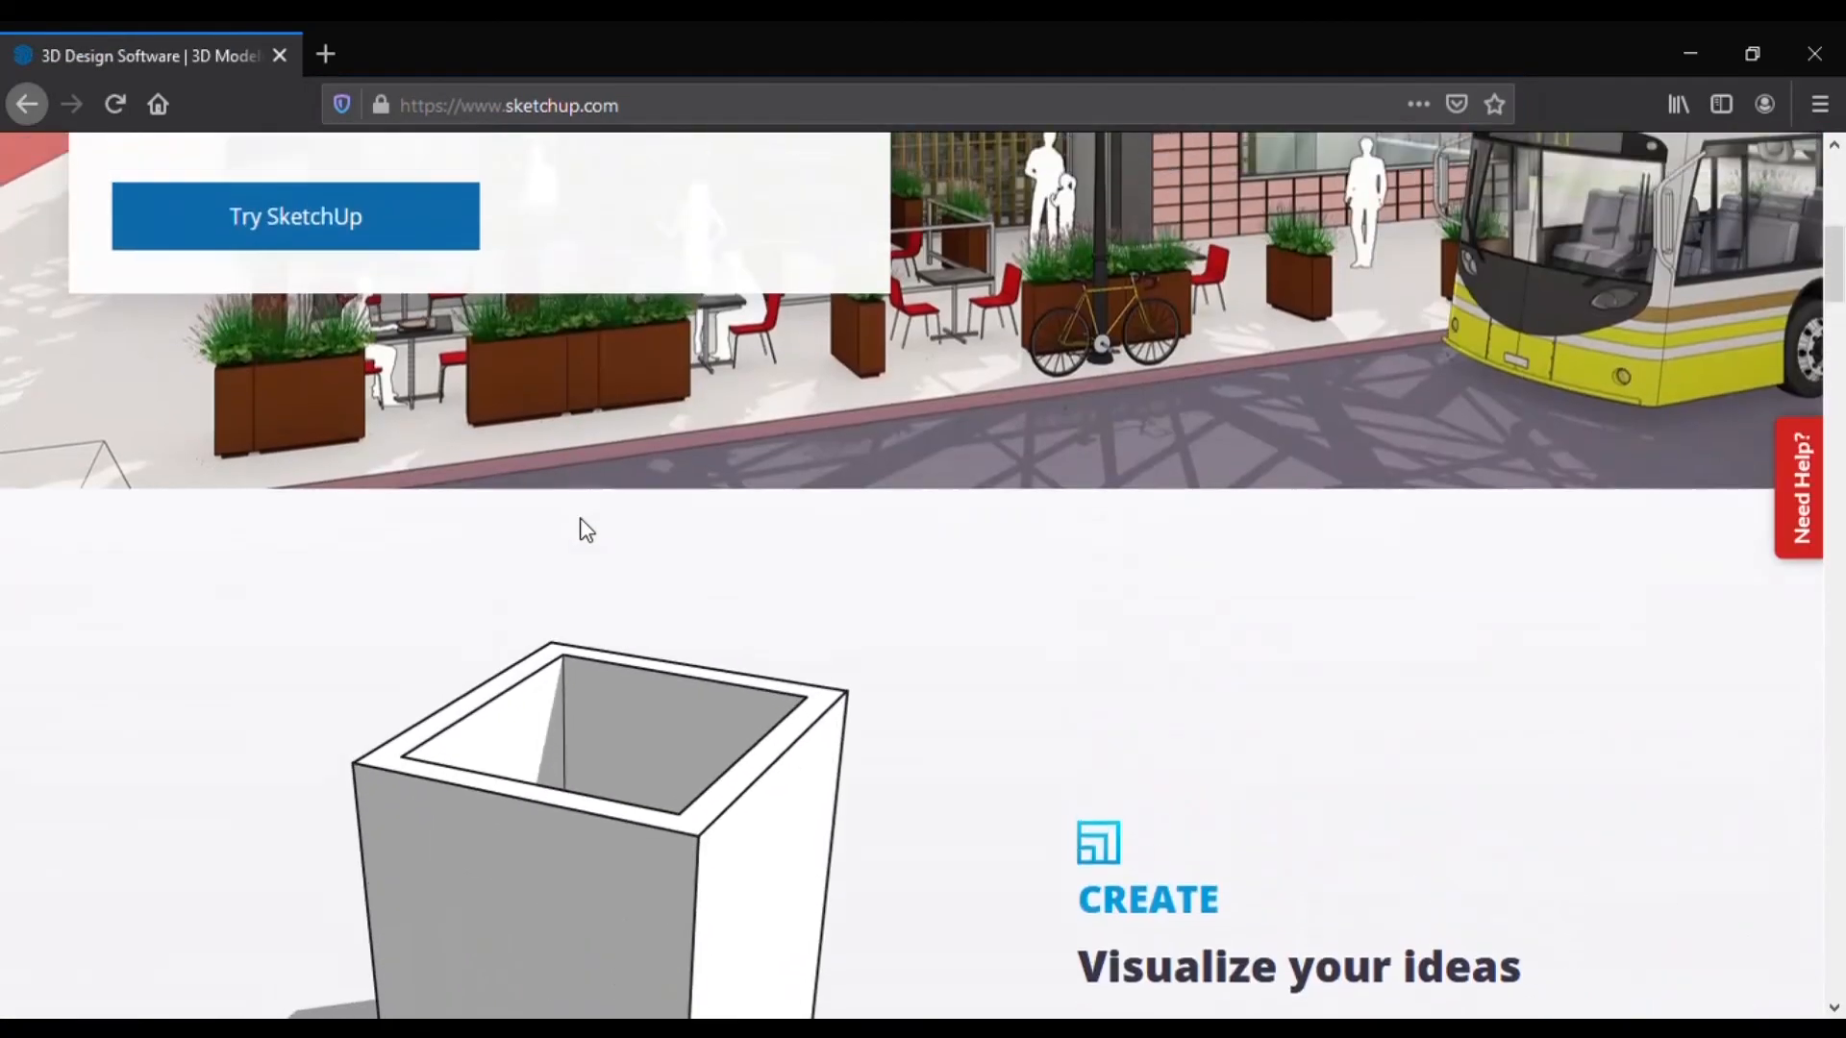
pyautogui.scroll(6, 582, 524)
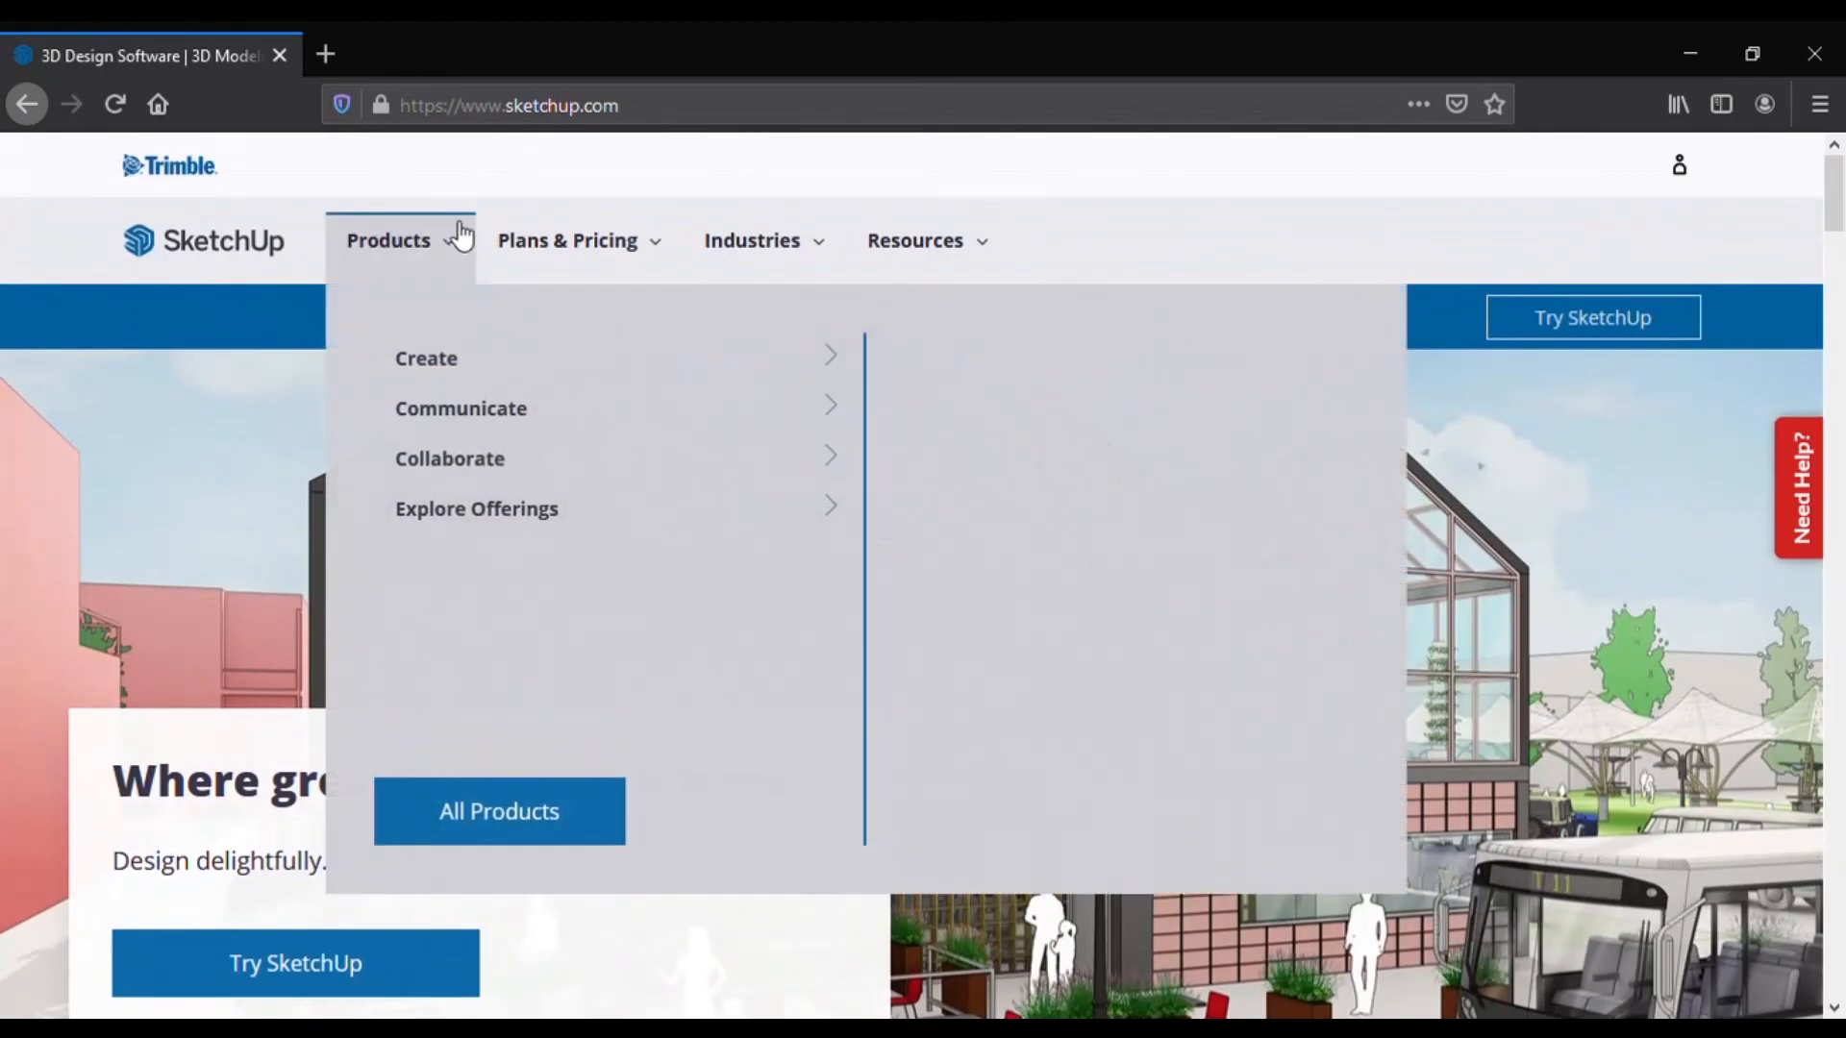
# Step: Launch the free web modeller via Try SketchUp, For Personal Projects, Start Modeling
pyautogui.click(399, 963)
pyautogui.scroll(-2, 688, 528)
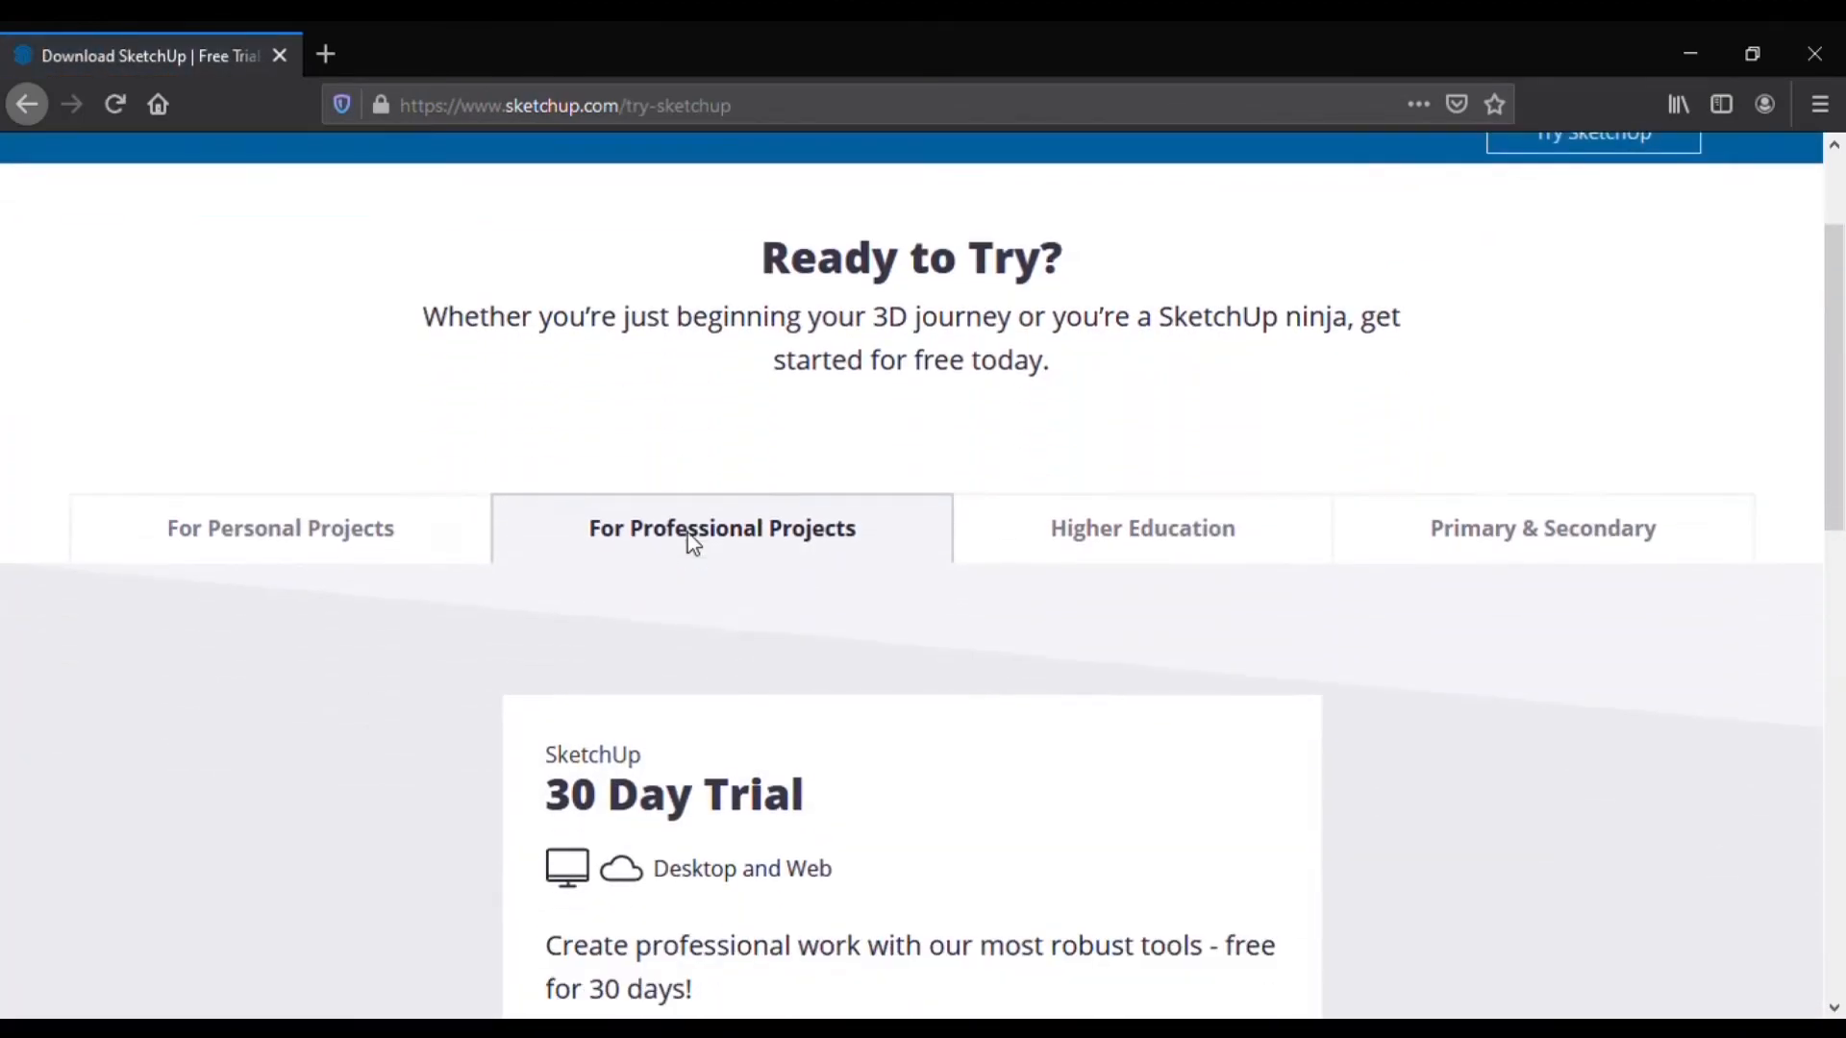
pyautogui.click(380, 458)
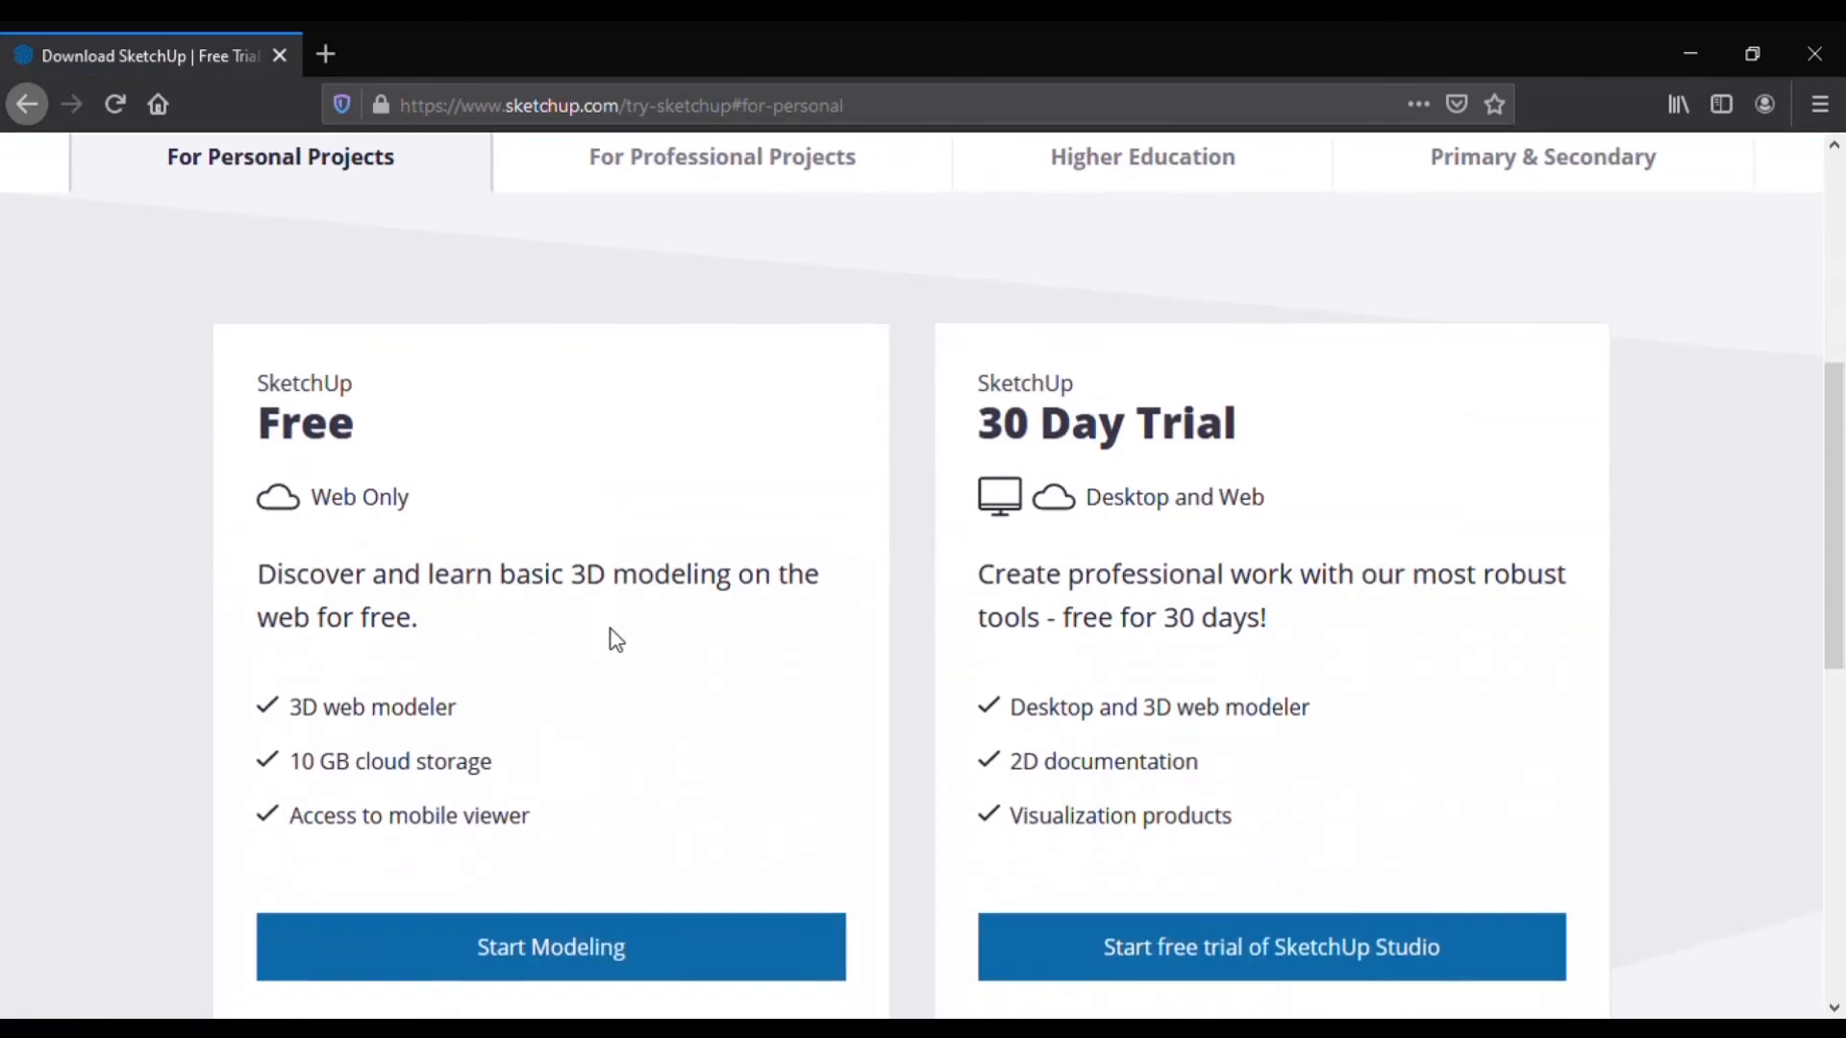
pyautogui.scroll(-2, 671, 813)
pyautogui.click(589, 771)
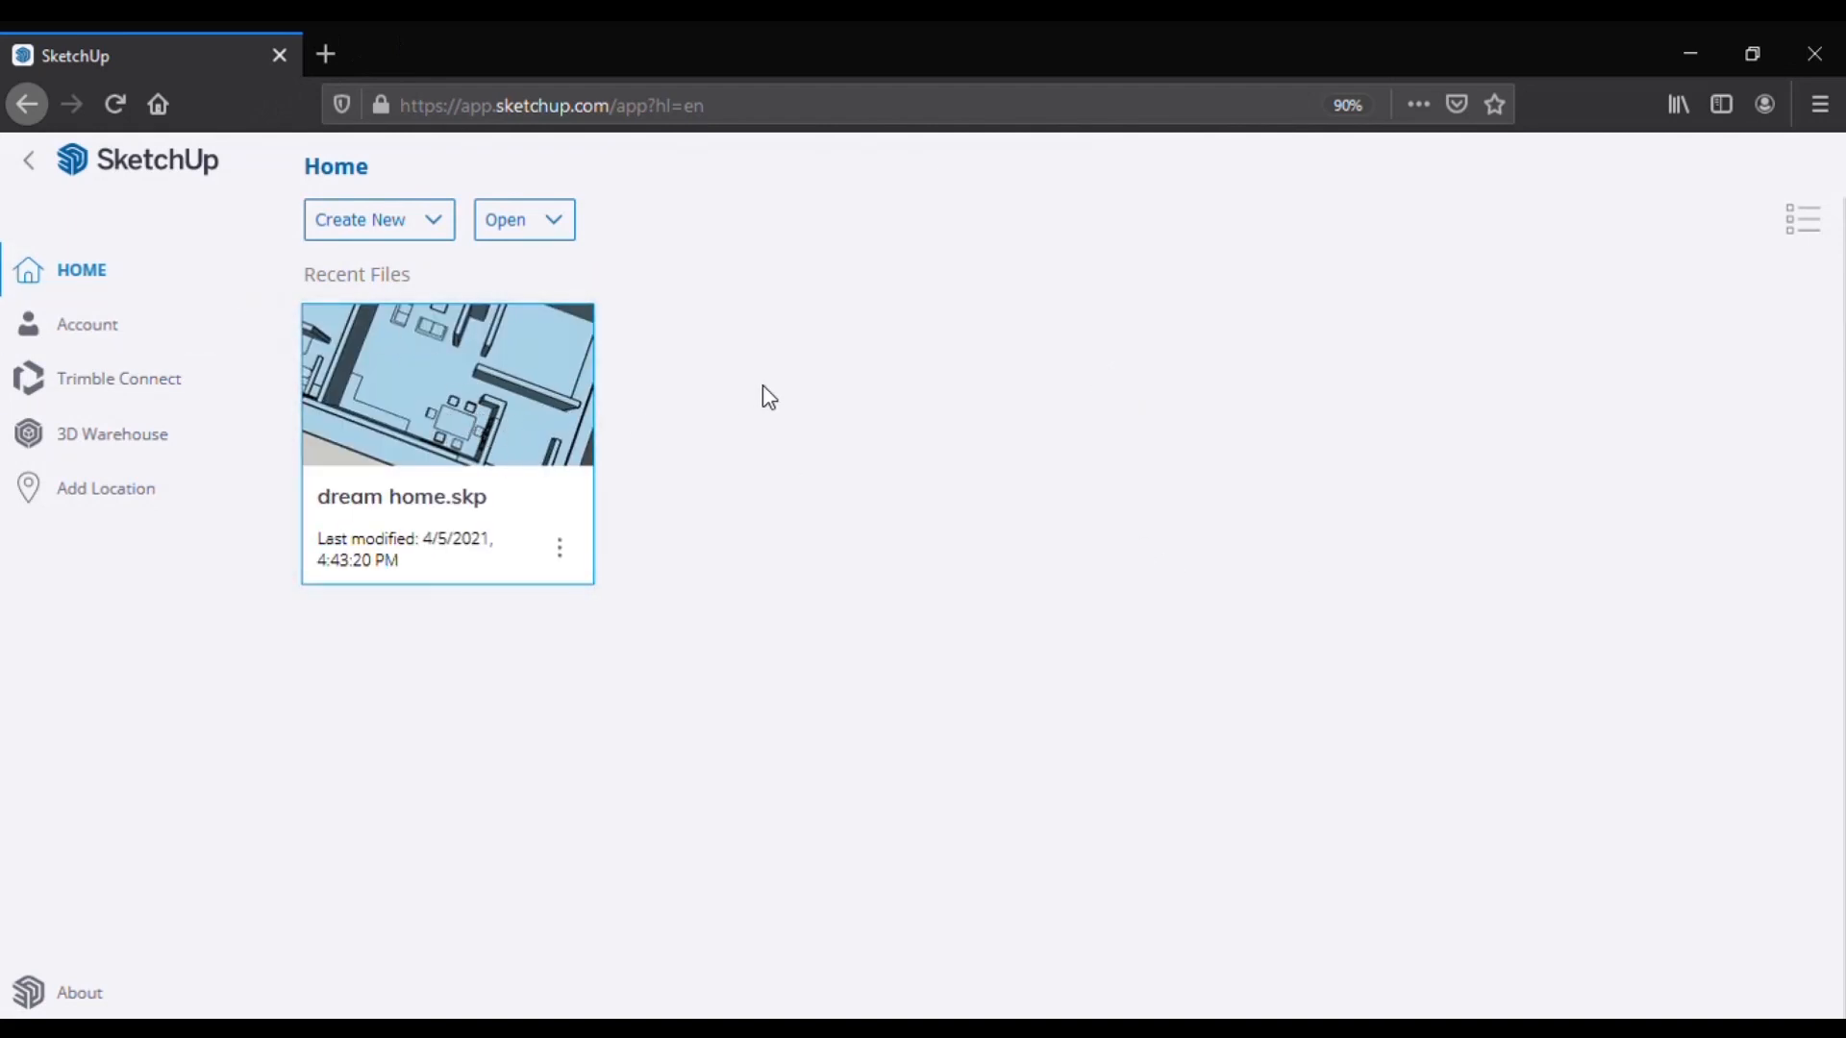
# Step: Open dream home.skp from Recent Files and orbit around the house
pyautogui.click(567, 555)
pyautogui.scroll(-5, 527, 645)
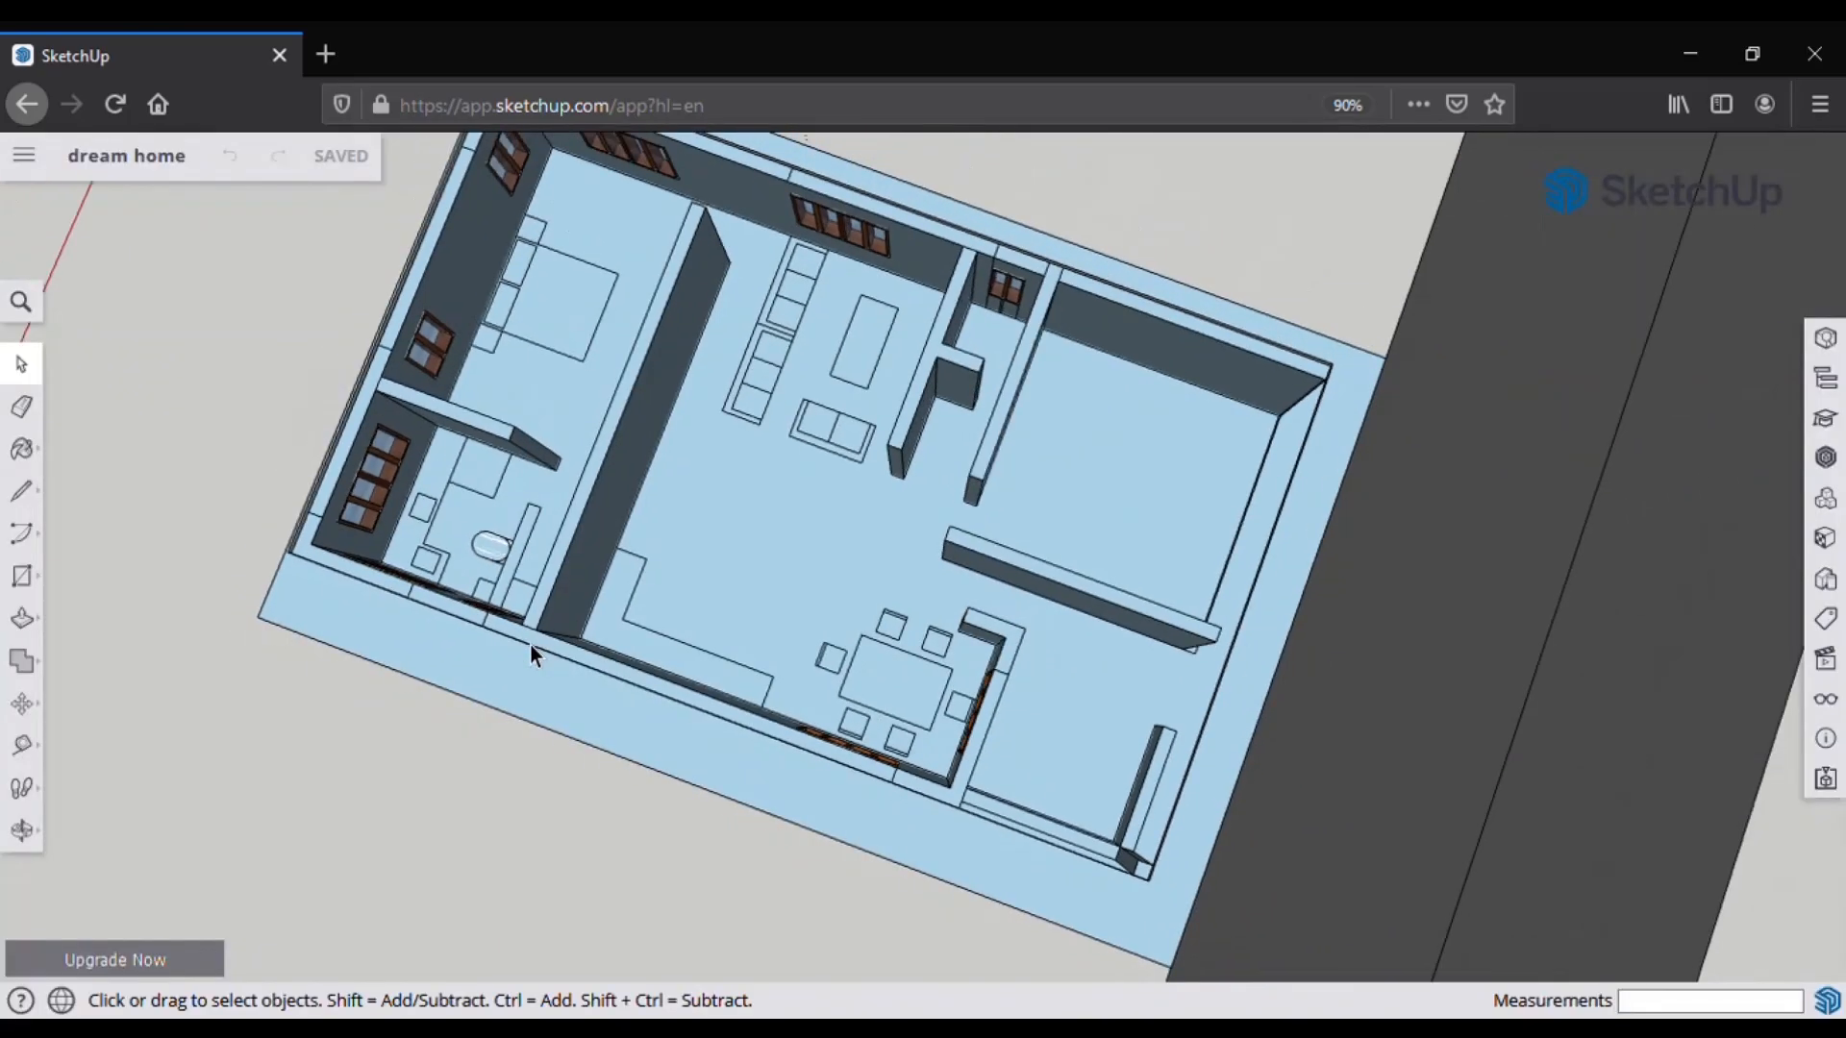
pyautogui.moveTo(523, 646); pyautogui.dragTo(685, 603, button='middle')
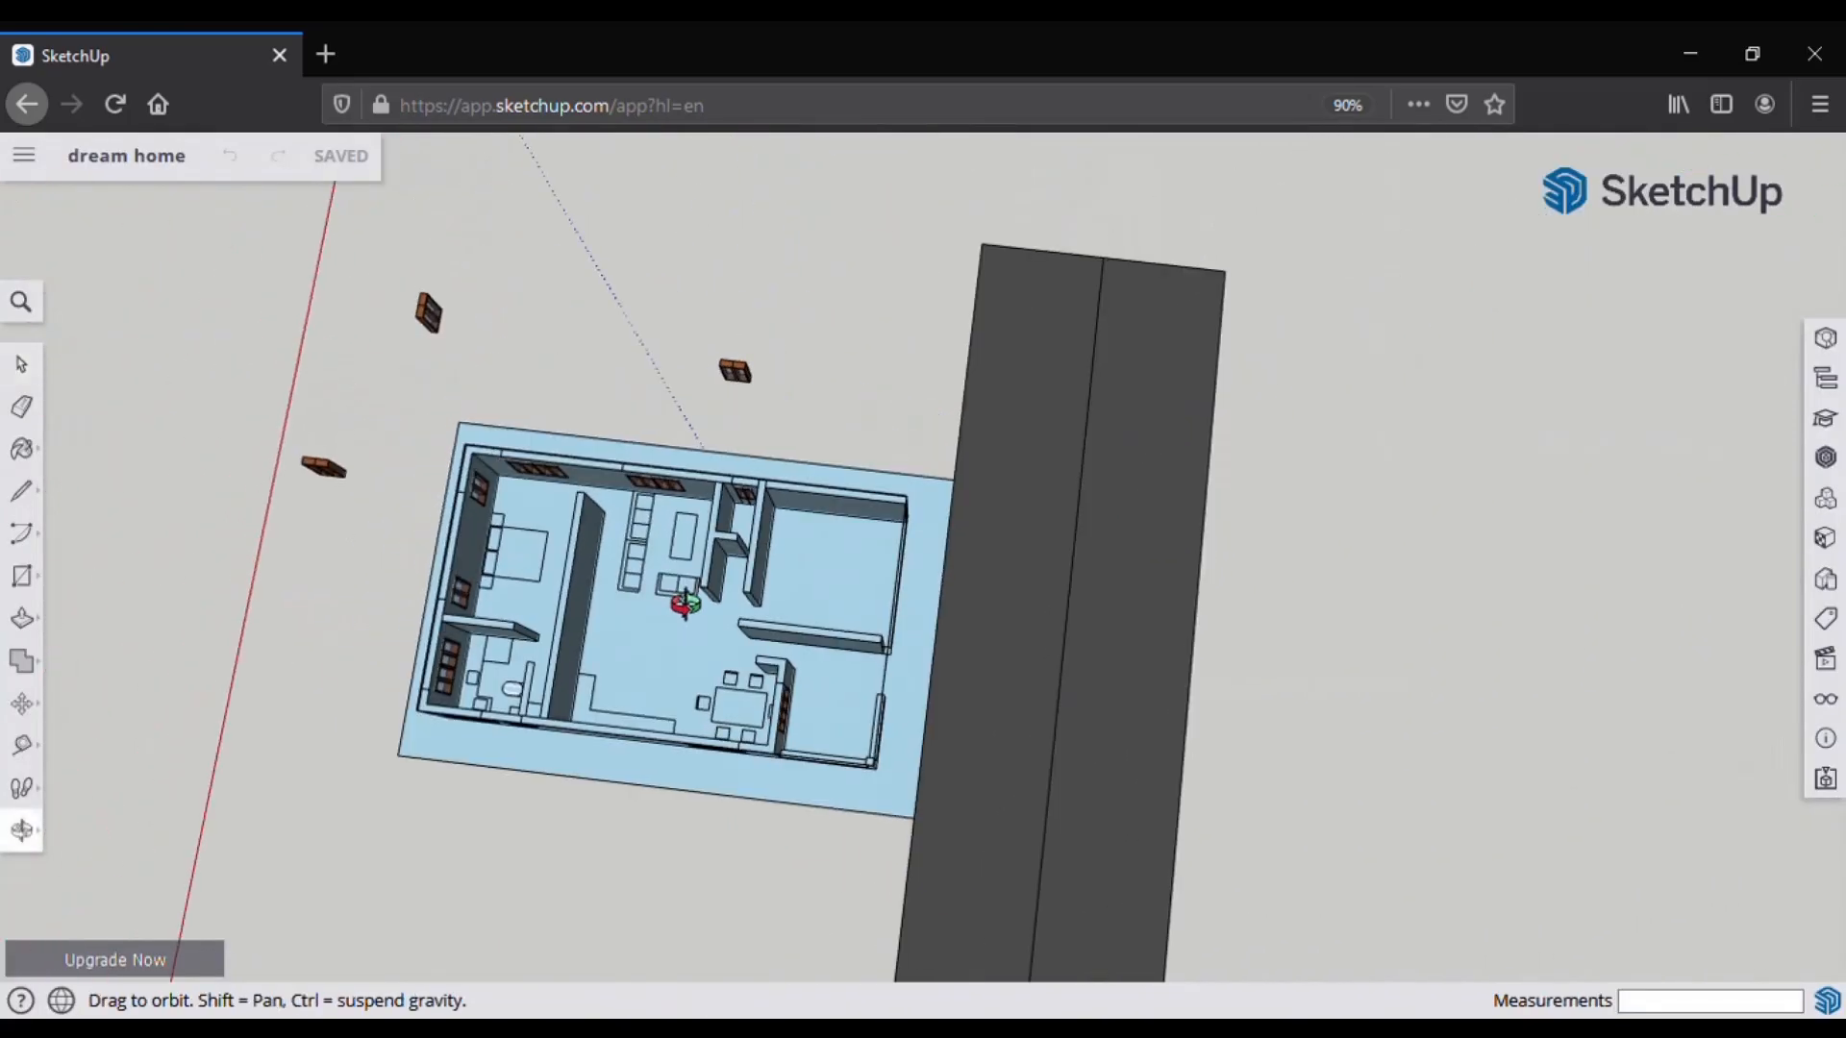
# Step: Show the Print Preview with the page in Portrait orientation, orbiting the model
pyautogui.hotkey('ctrl', 'p')
pyautogui.scroll(-5, 811, 613)
pyautogui.scroll(7, 717, 621)
pyautogui.moveTo(717, 622); pyautogui.dragTo(445, 575, button='middle')
pyautogui.click(1720, 357)
pyautogui.moveTo(745, 688); pyautogui.dragTo(658, 626, button='middle')
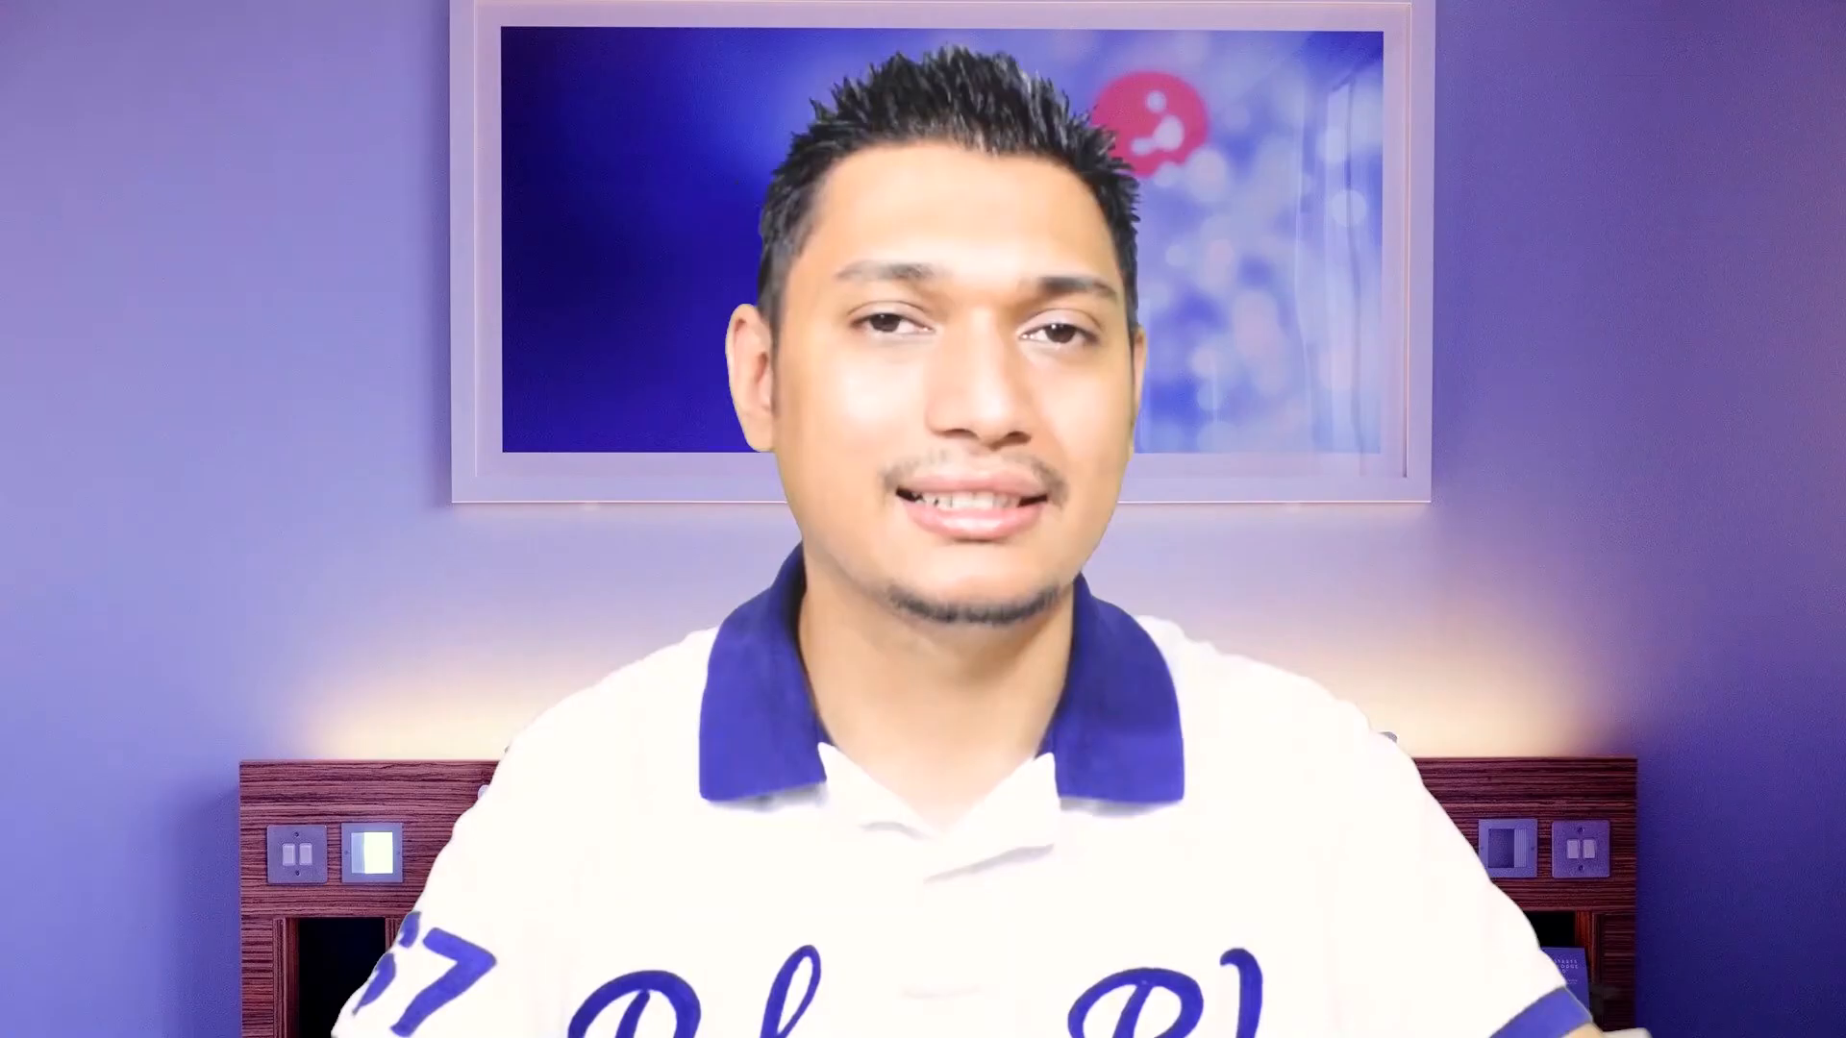